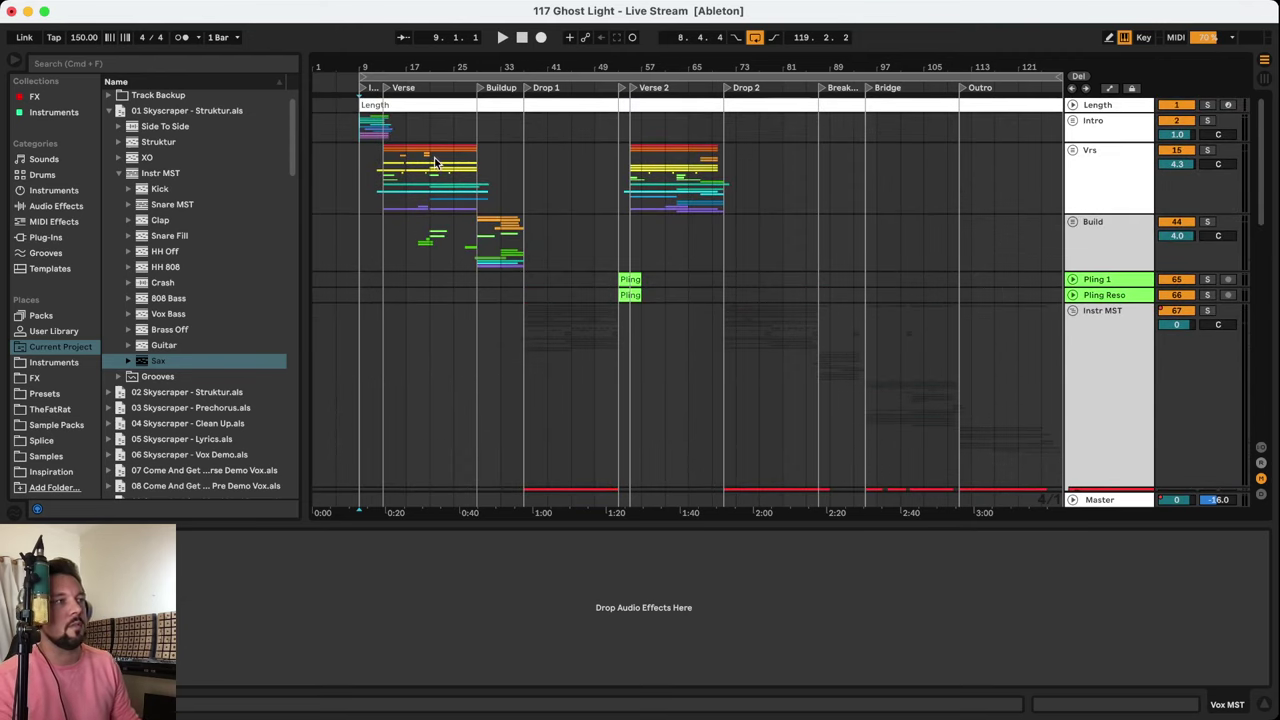
Expand the Intro group in the arrangement and solo it
click(362, 137)
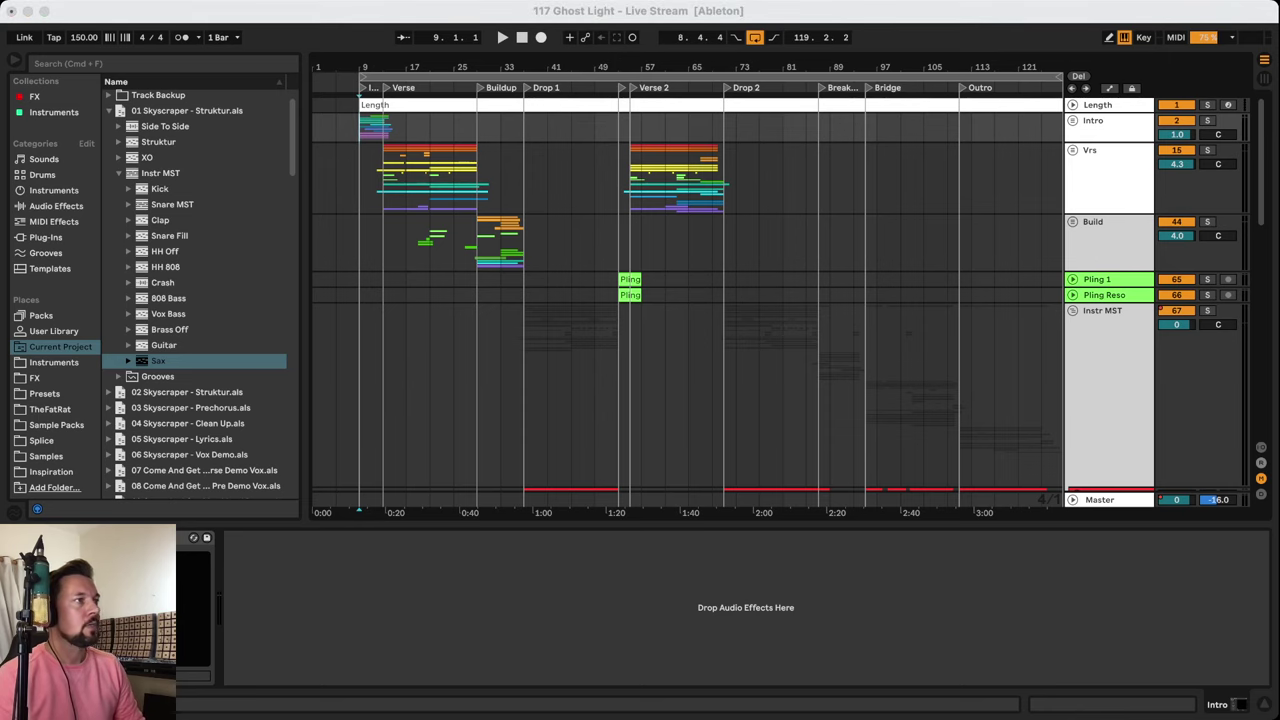
click(262, 13)
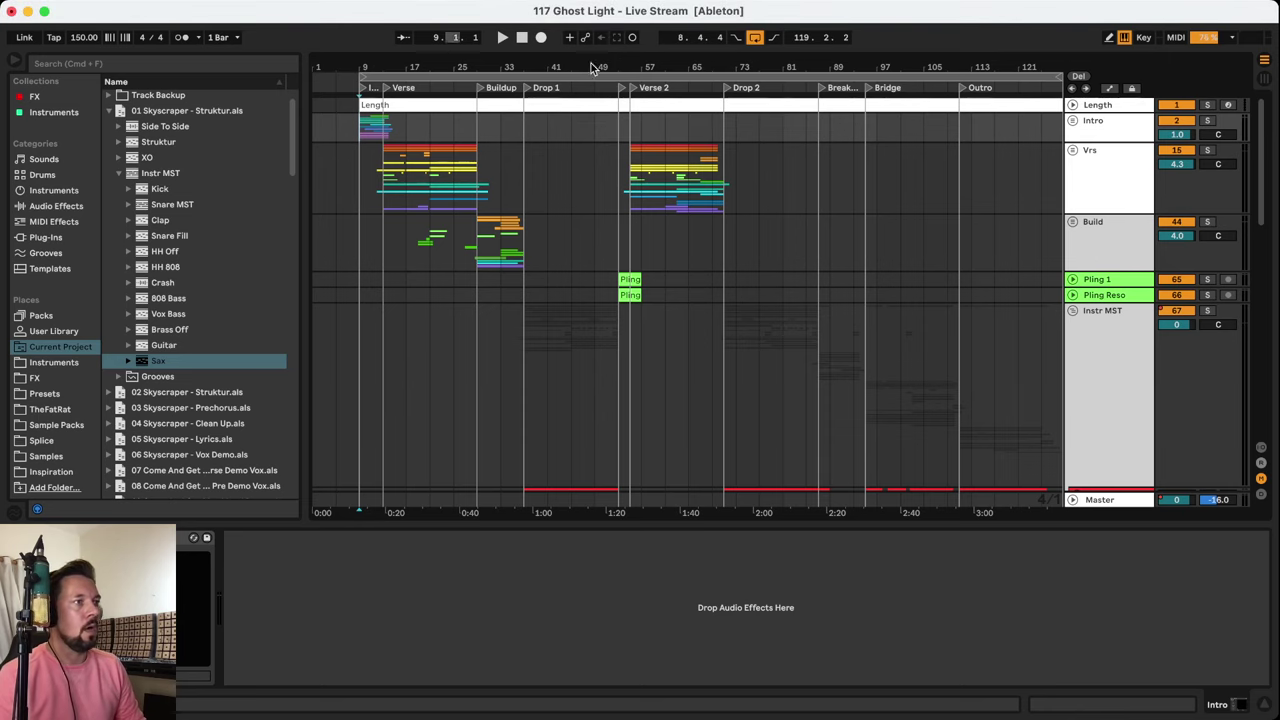
click(1073, 121)
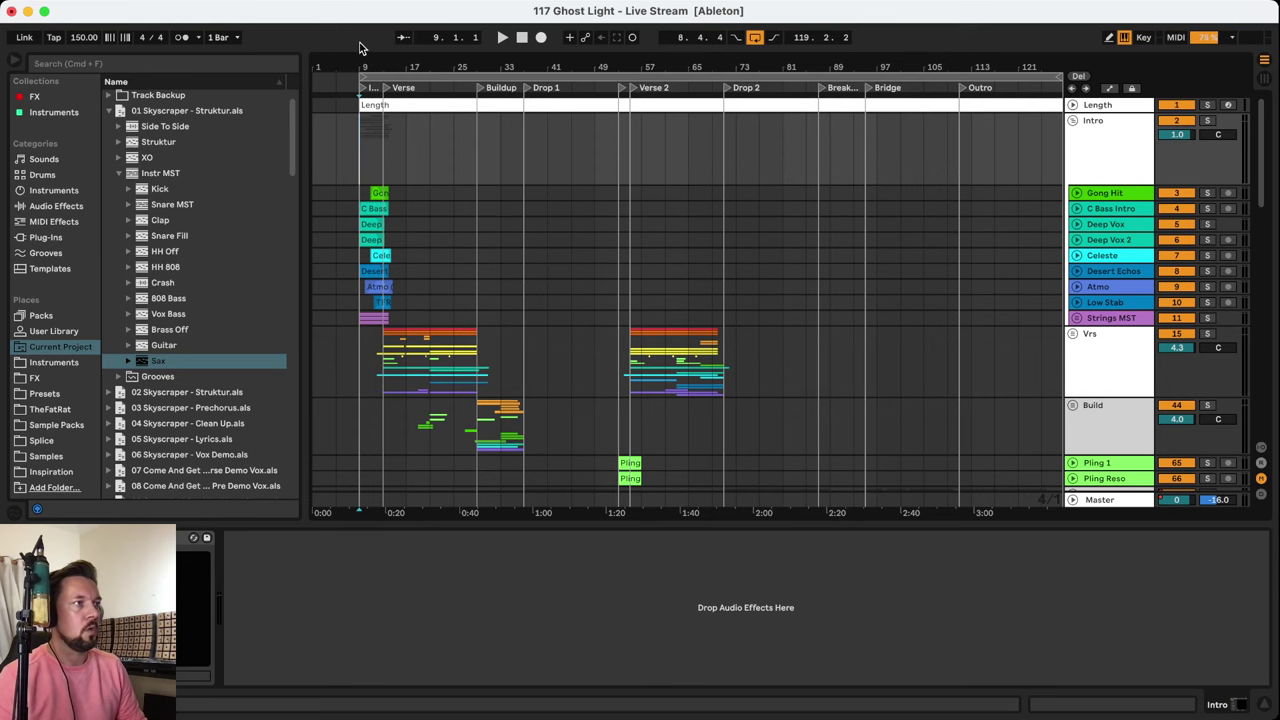
drag(360, 67, 353, 150)
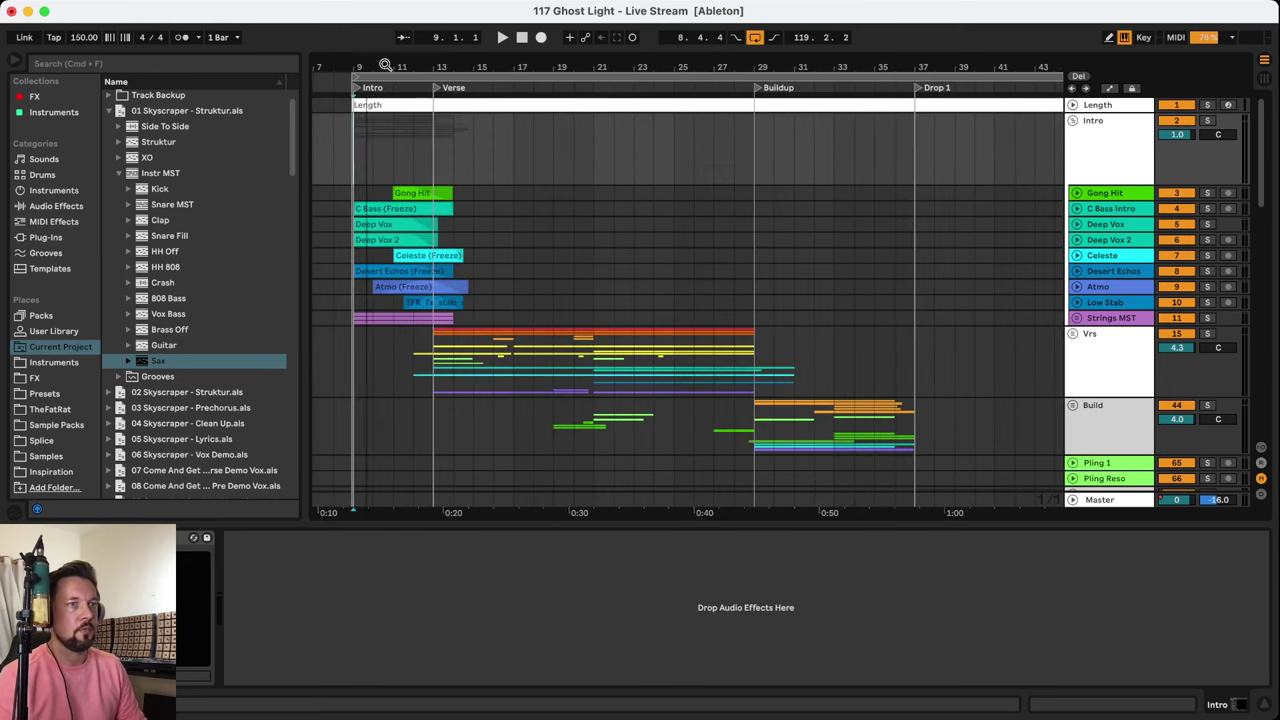
click(1209, 120)
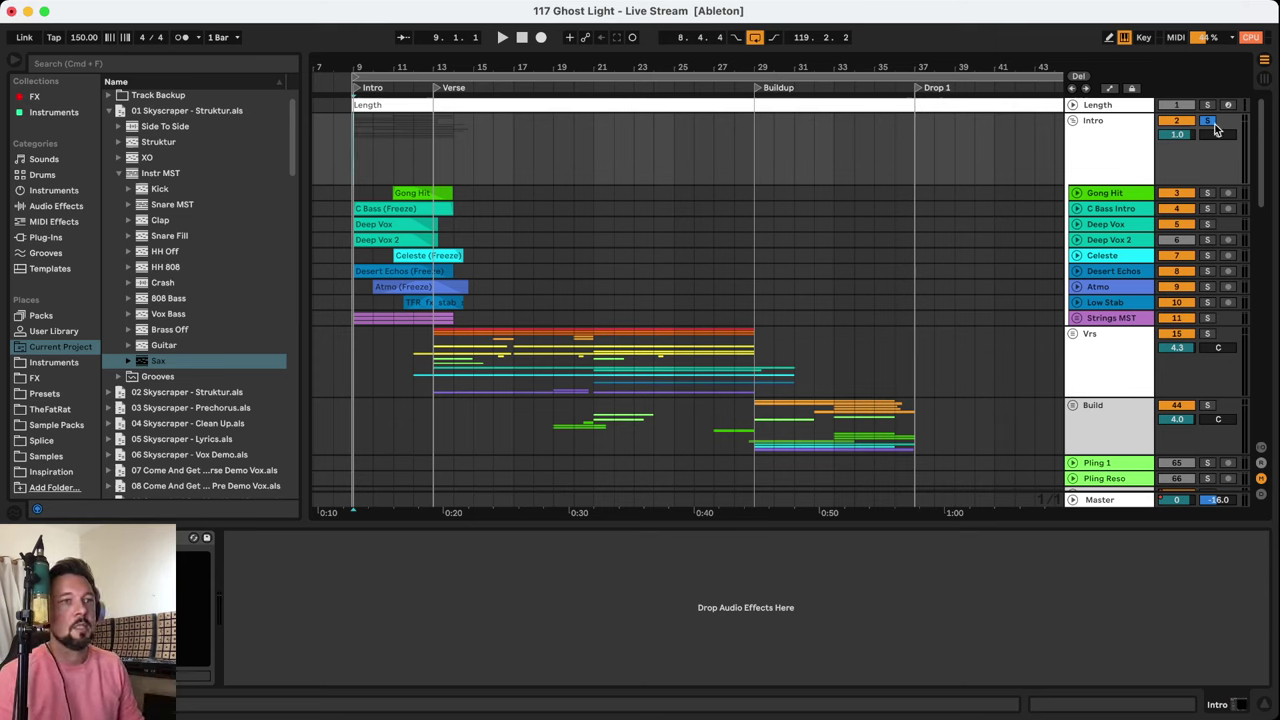
Play the soloed Intro group from bar 9, stop playback and switch the group's solo off
key(space)
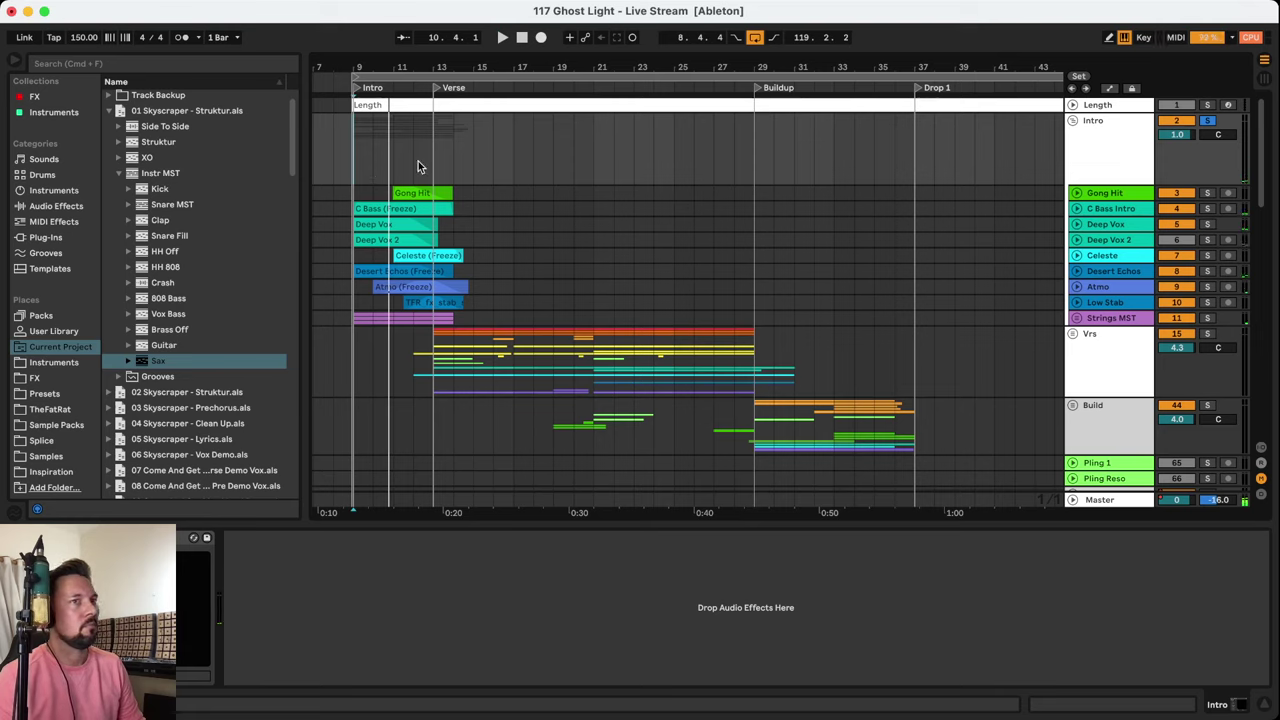
key(space)
key(space)
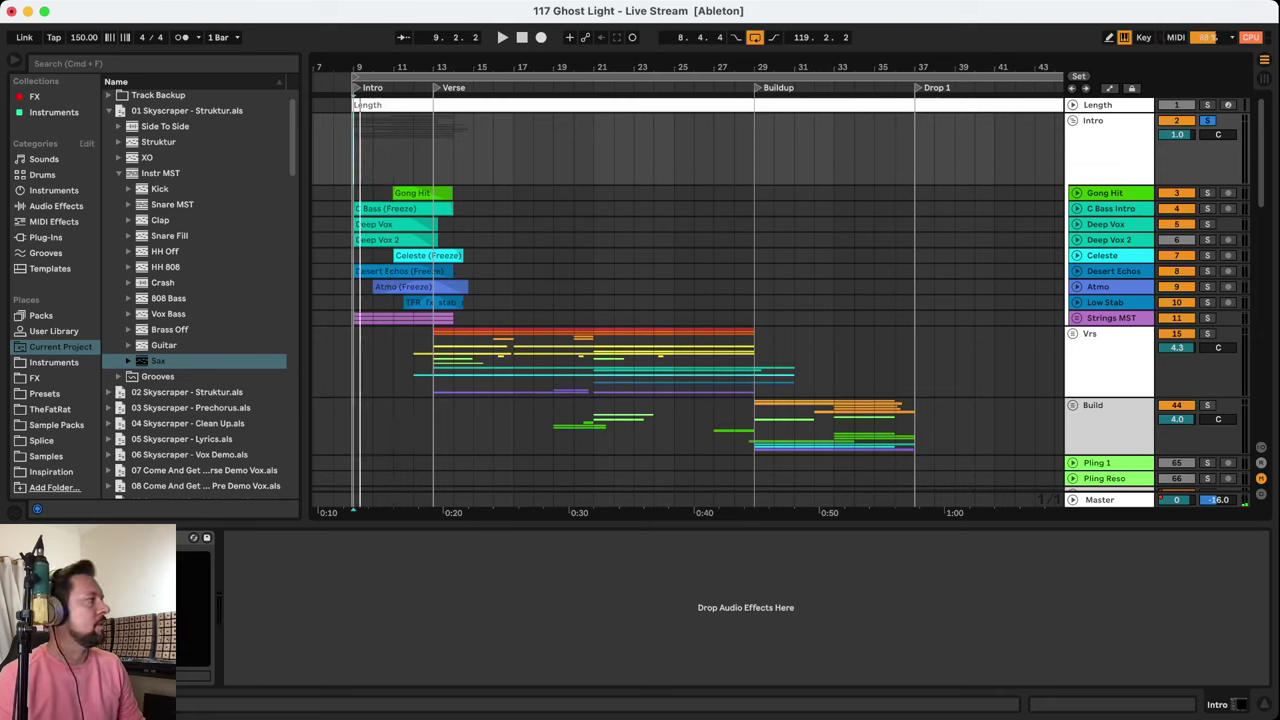
key(super+Tab)
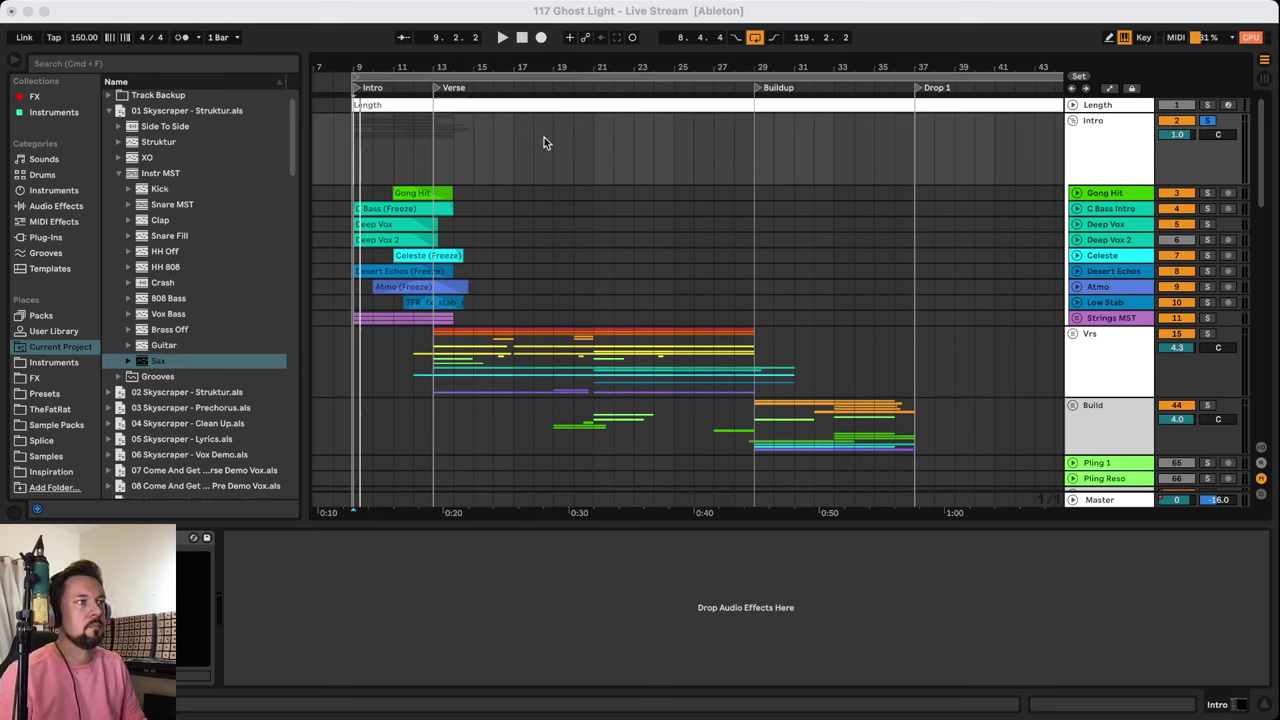
click(441, 130)
click(396, 151)
click(354, 165)
key(space)
click(1118, 145)
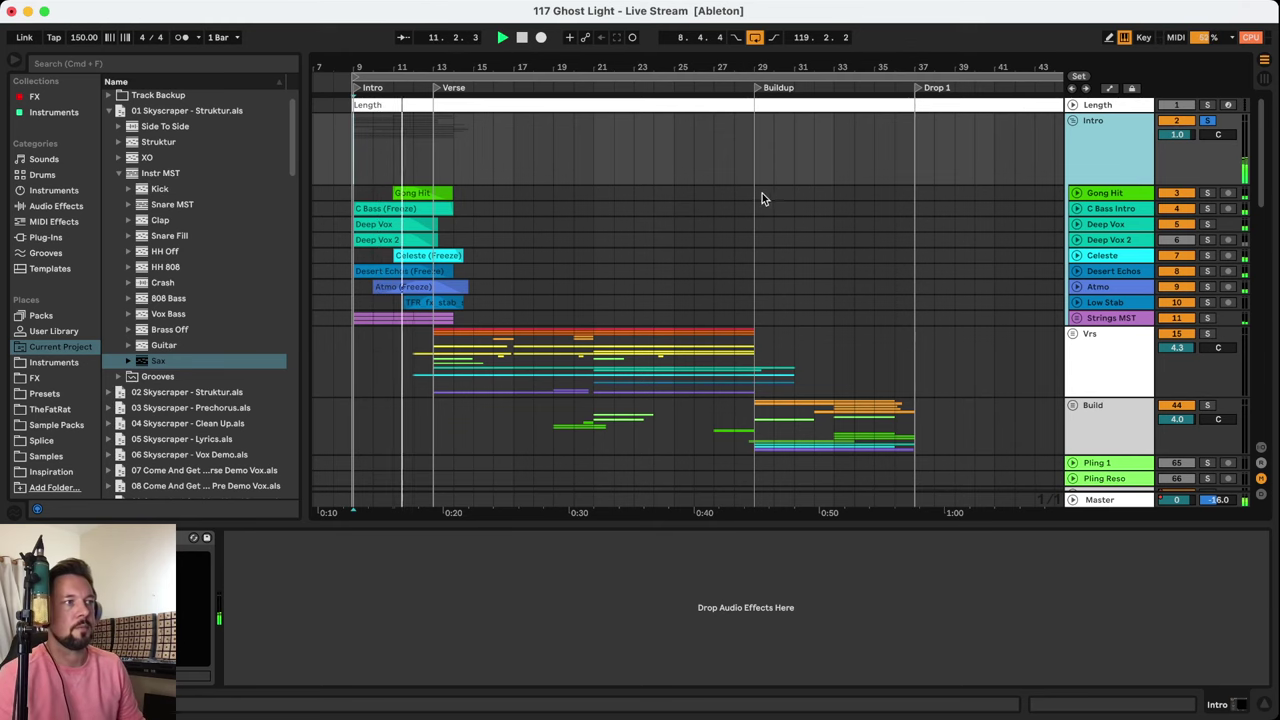
click(1217, 121)
key(space)
Solo the C Bass Intro track and listen to it from the start of the intro at bar 9
click(405, 209)
click(1125, 209)
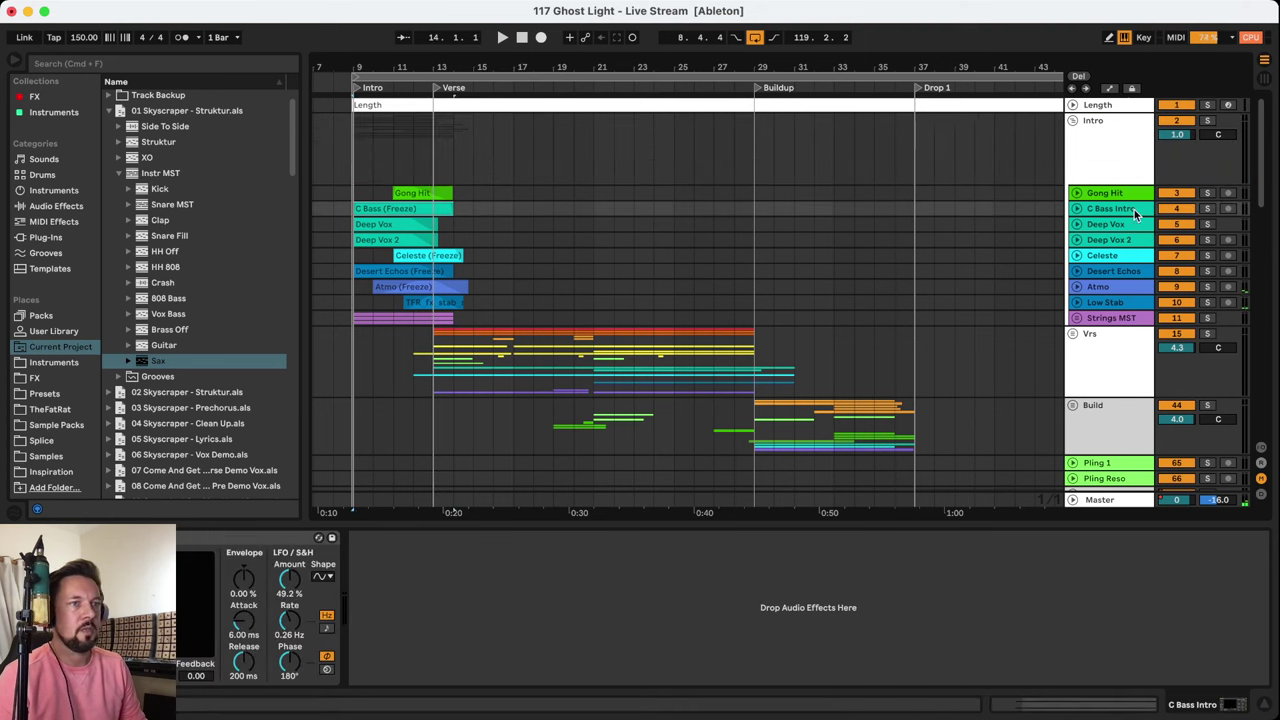
click(1207, 209)
key(space)
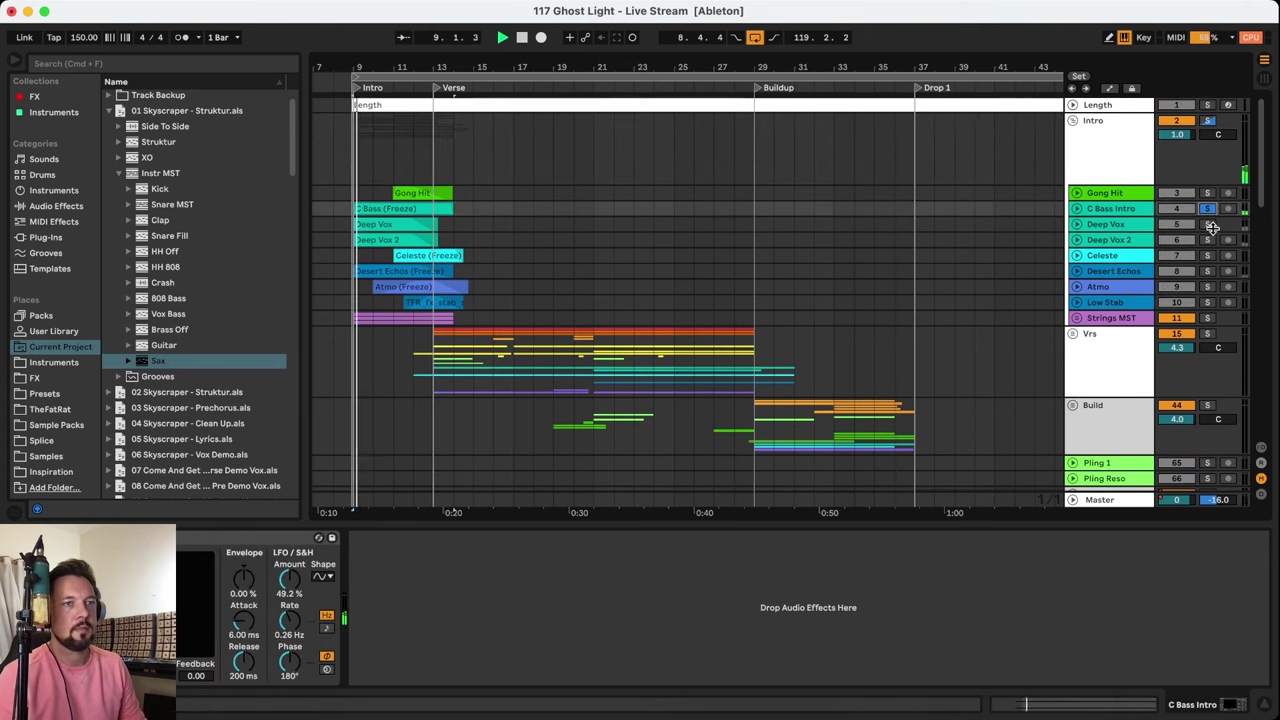
click(1204, 227)
key(space)
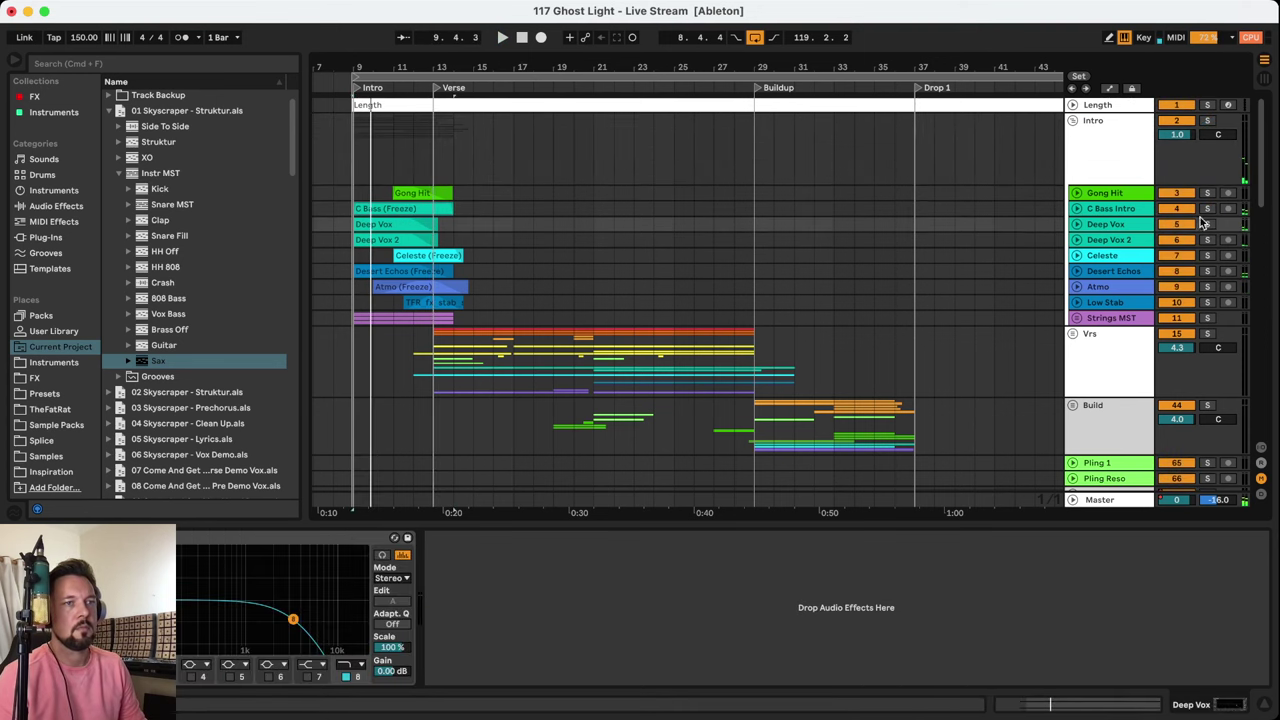
click(1108, 213)
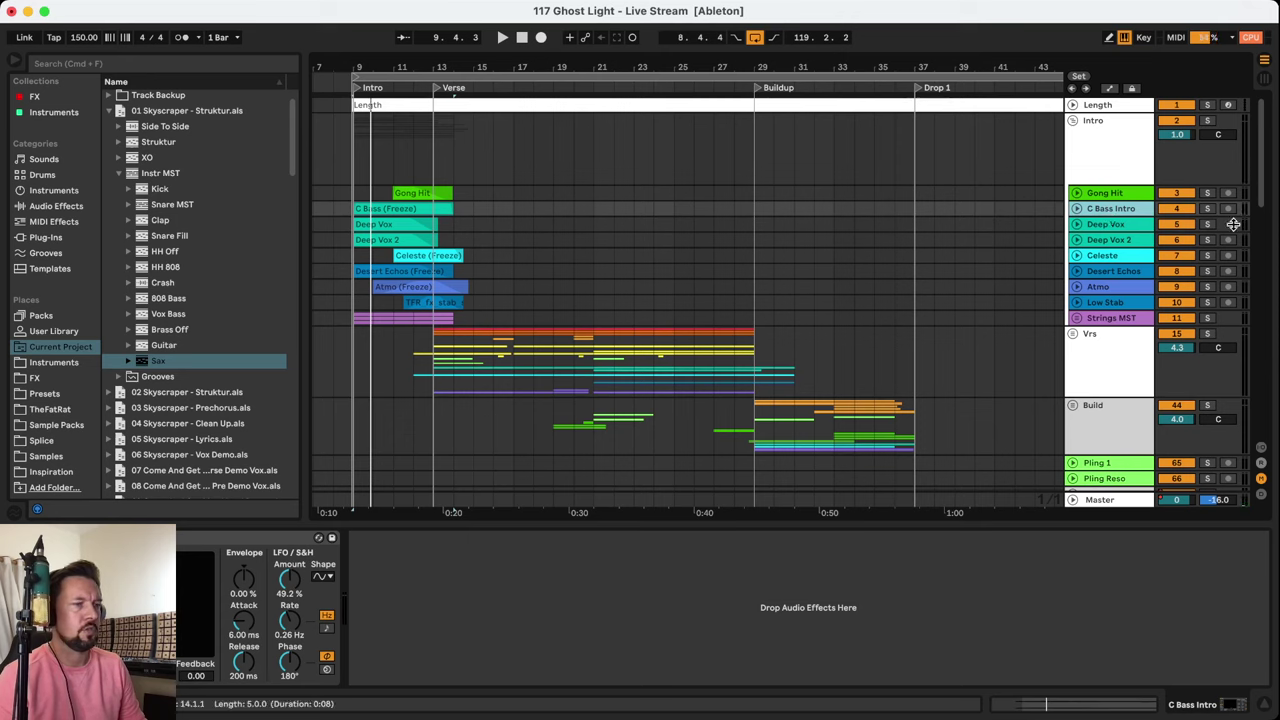
click(1207, 209)
key(space)
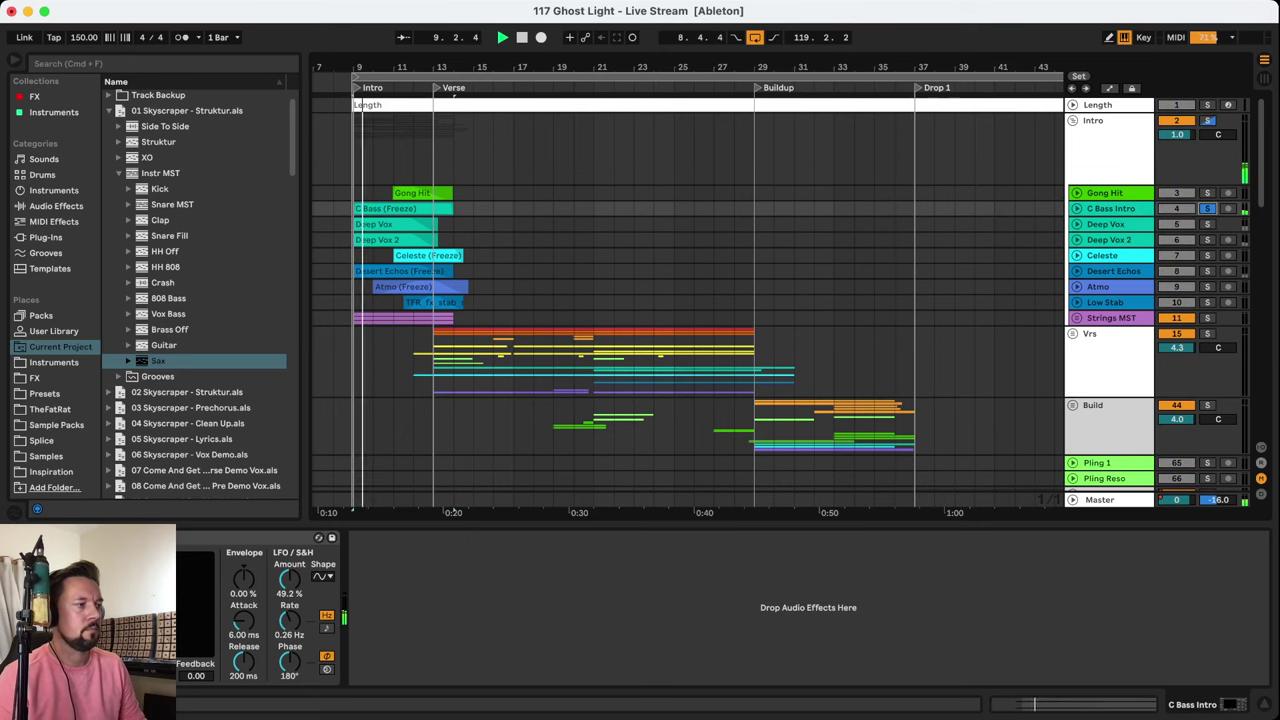
key(space)
key(space)
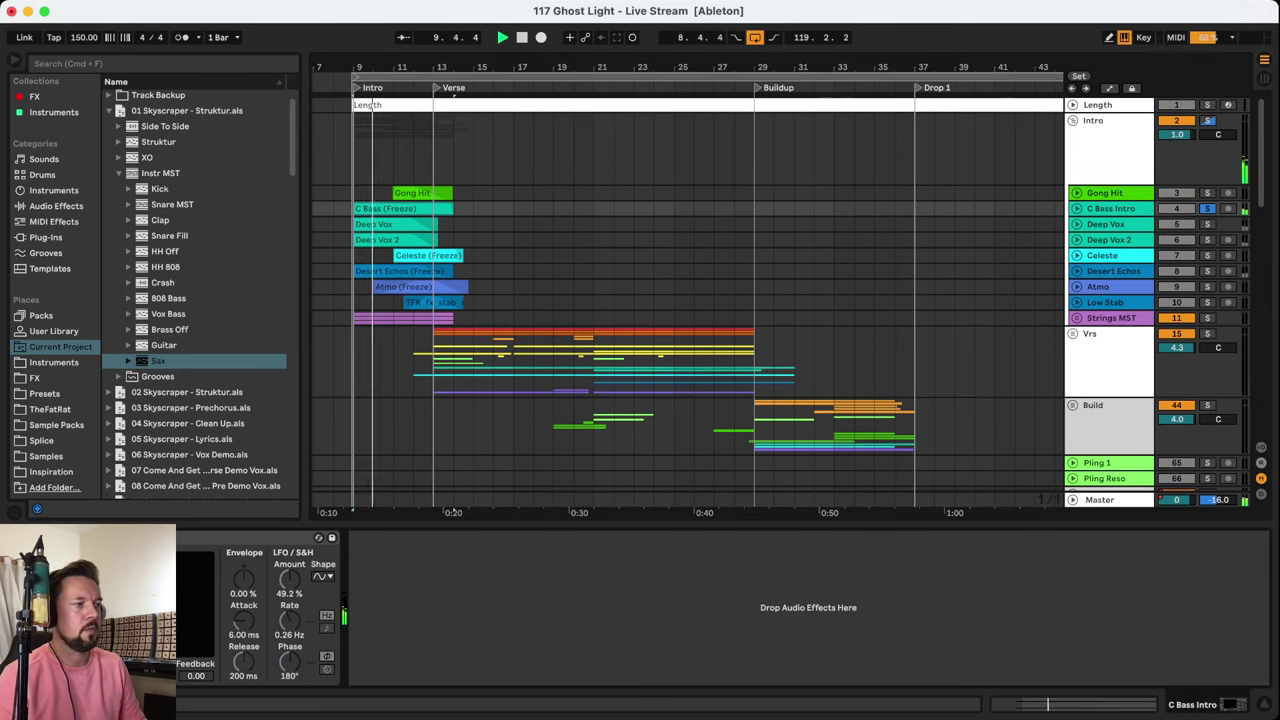
Solo the Deep Vox track in place of C Bass Intro and listen to it from the start of the intro
click(1207, 209)
click(1207, 224)
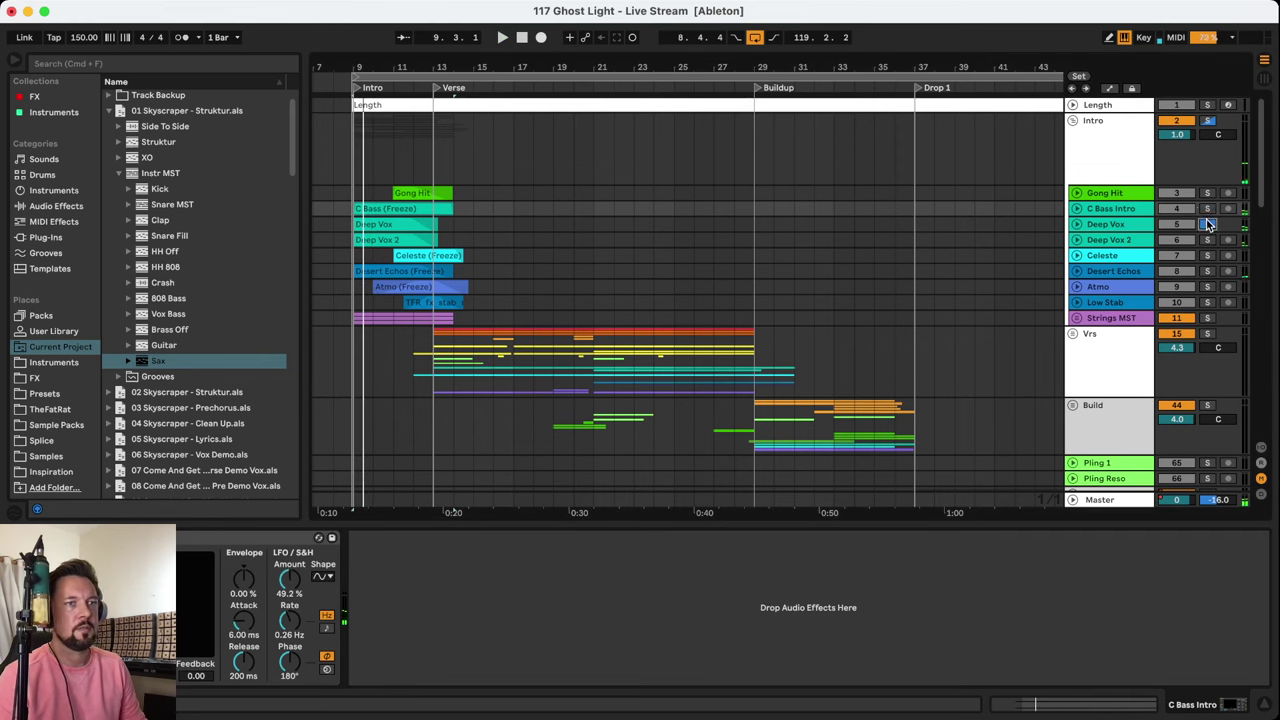
click(1120, 224)
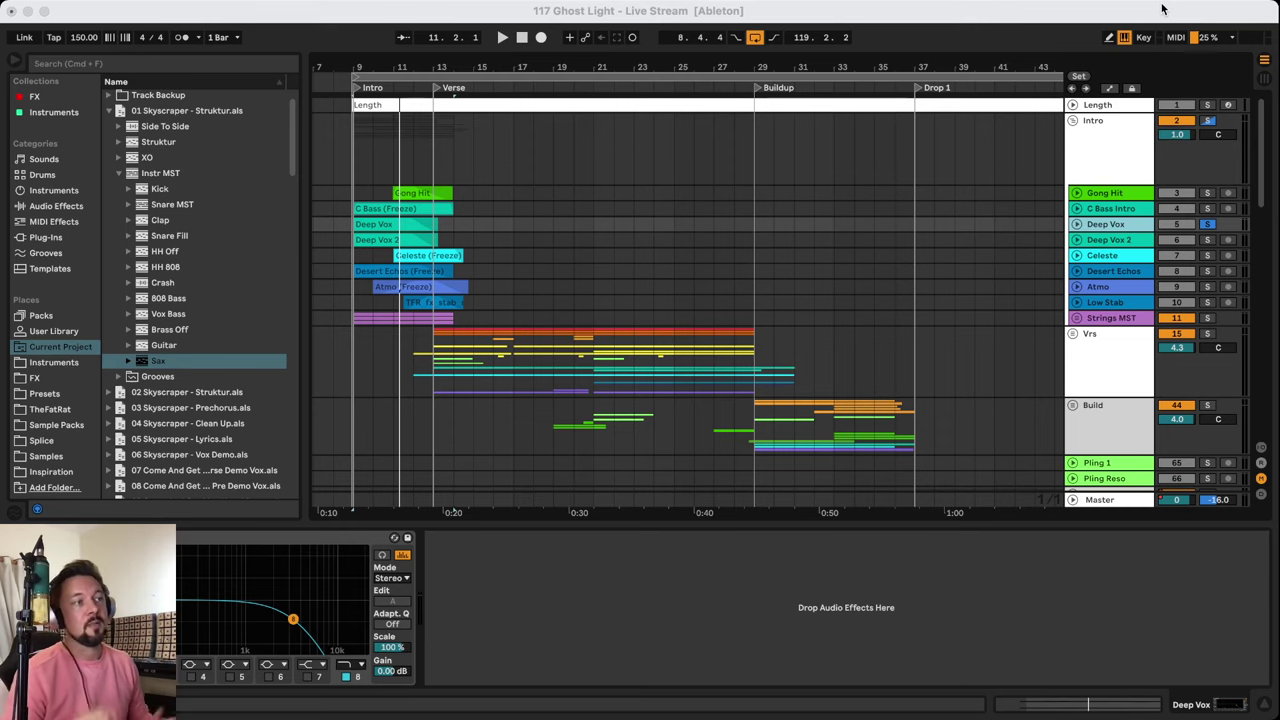
click(1125, 17)
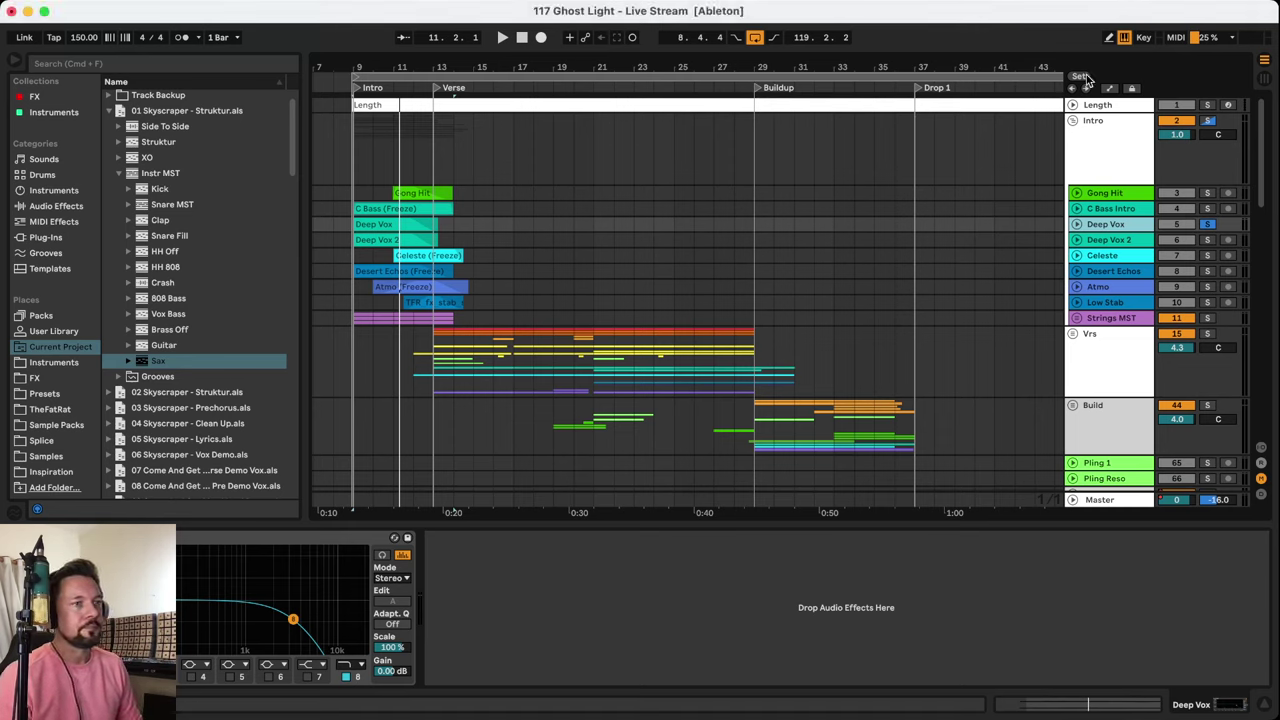
click(1208, 224)
click(1208, 224)
key(space)
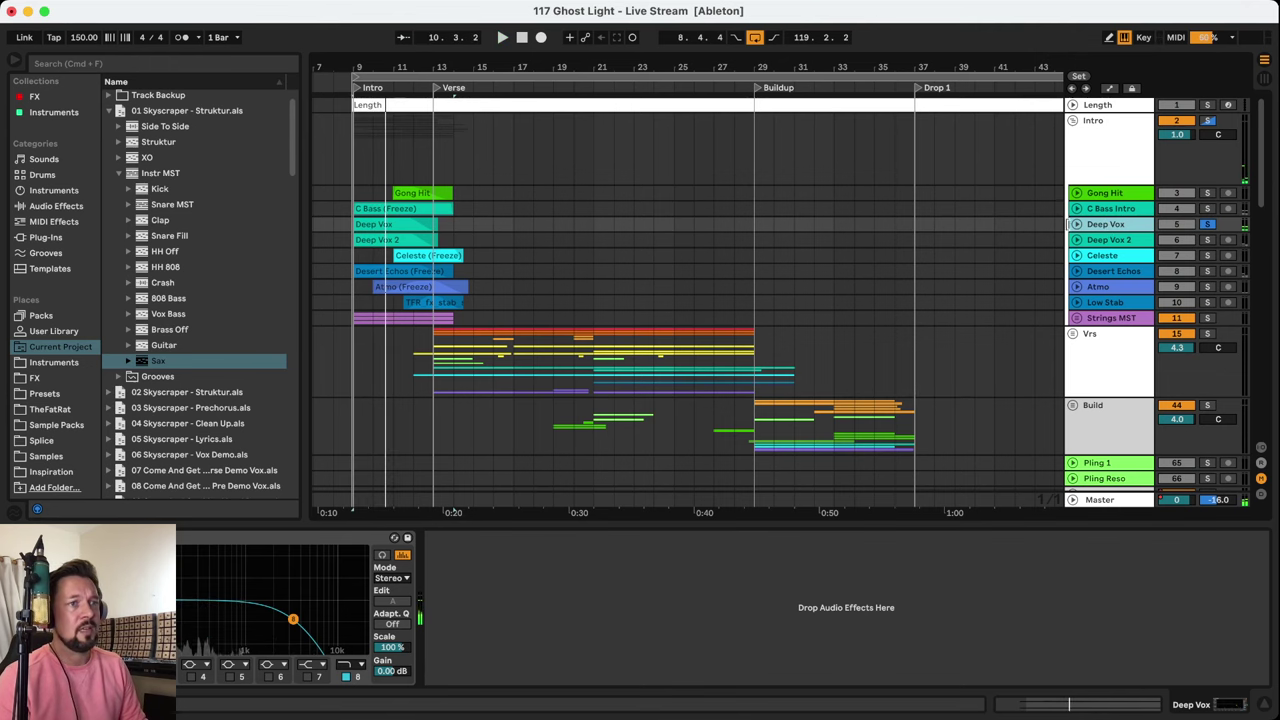
click(1078, 221)
click(1078, 223)
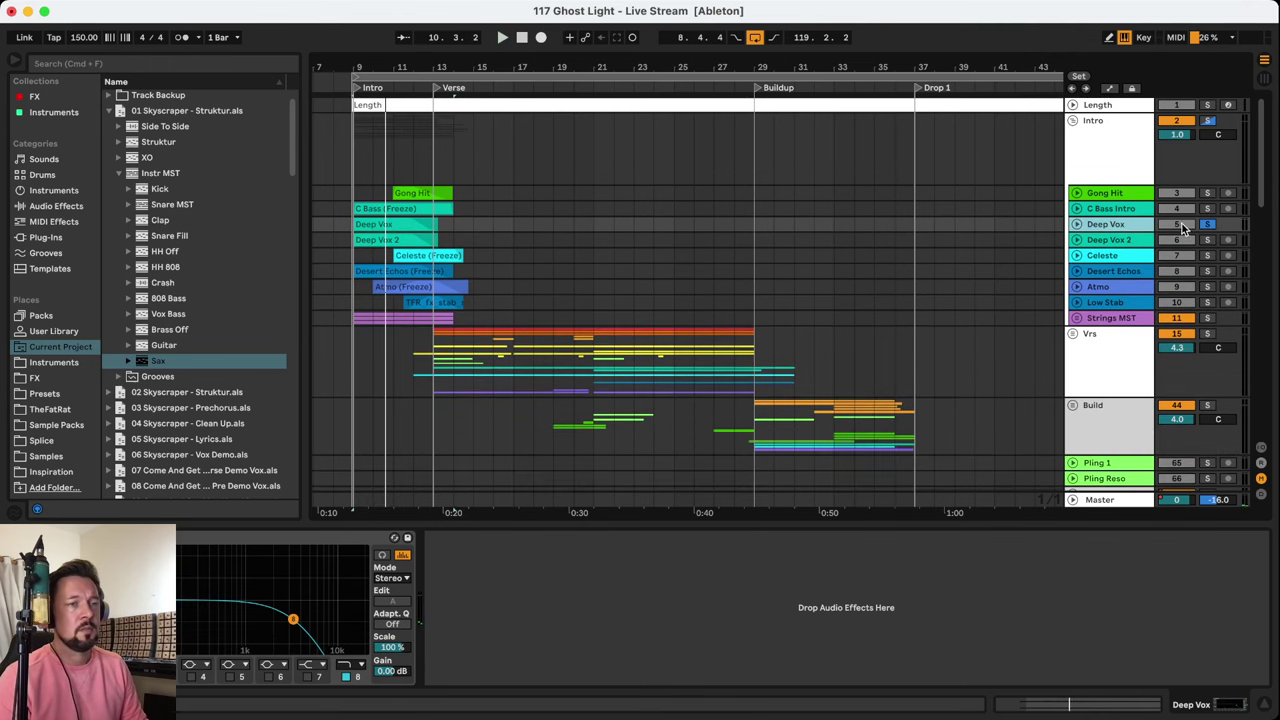
key(space)
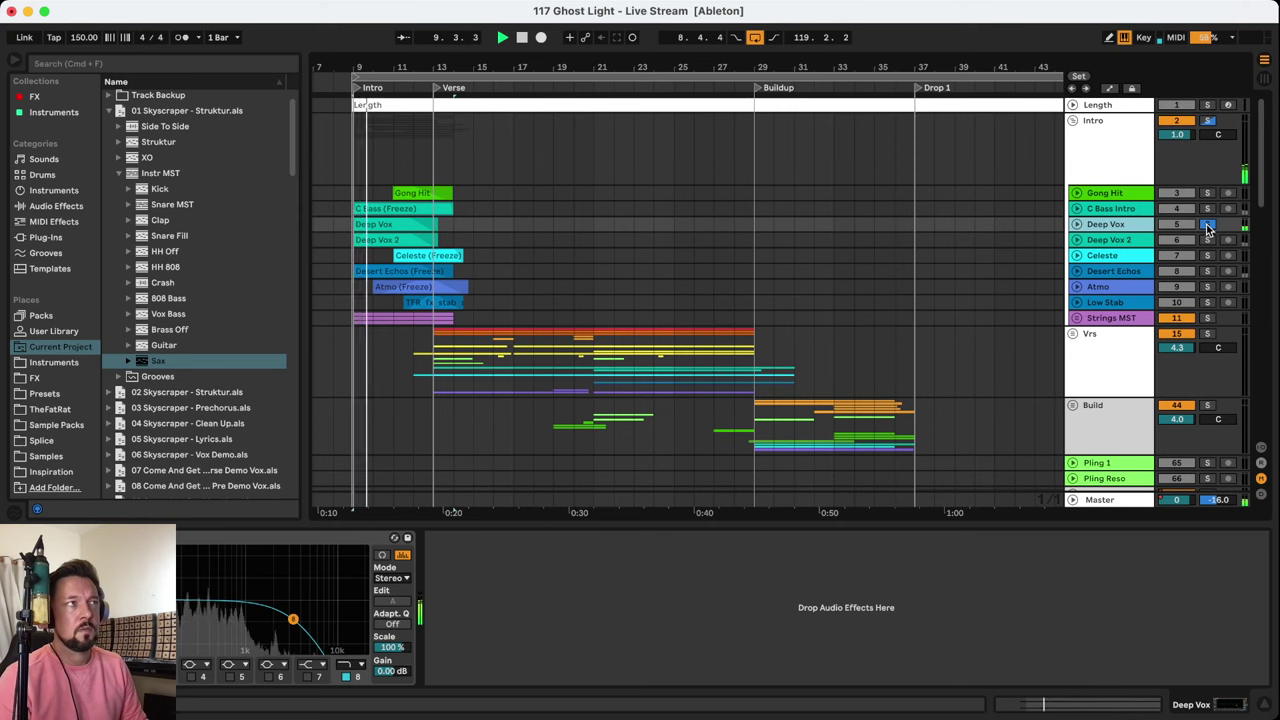
Solo and listen to the Deep Vox 2 track, followed by the Celeste track from bar 11
click(1208, 240)
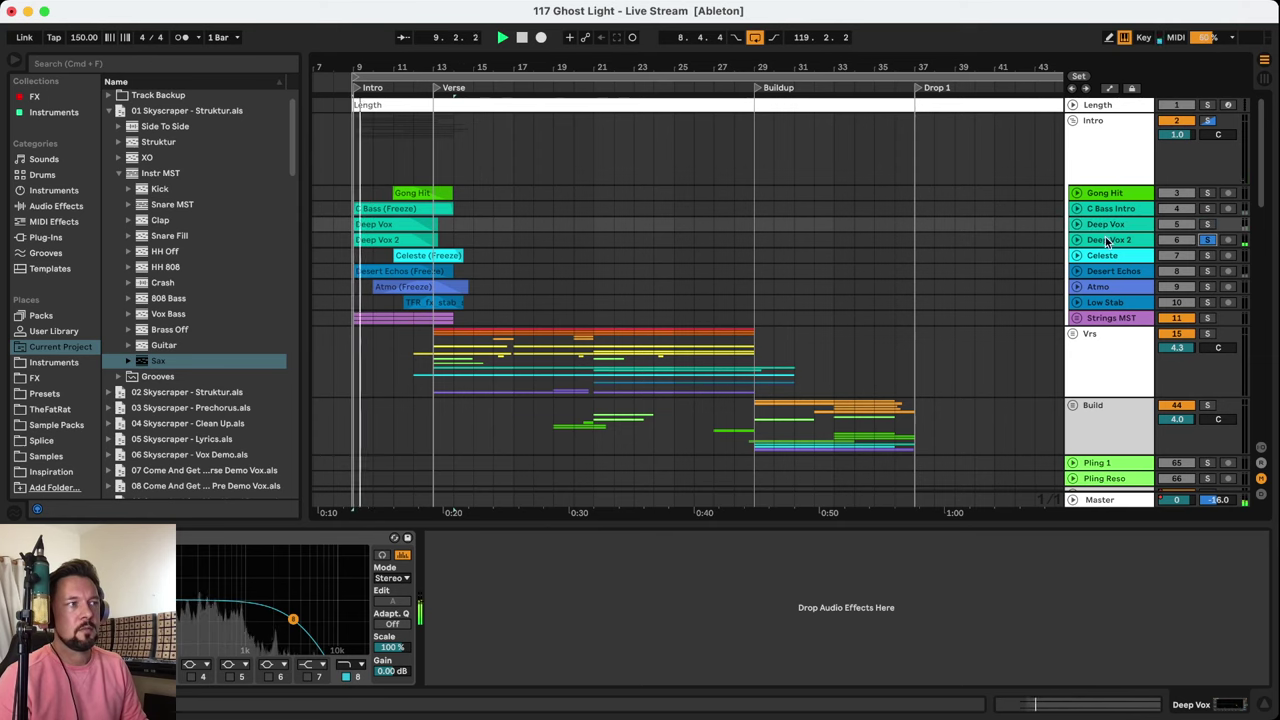
click(1105, 241)
click(1208, 240)
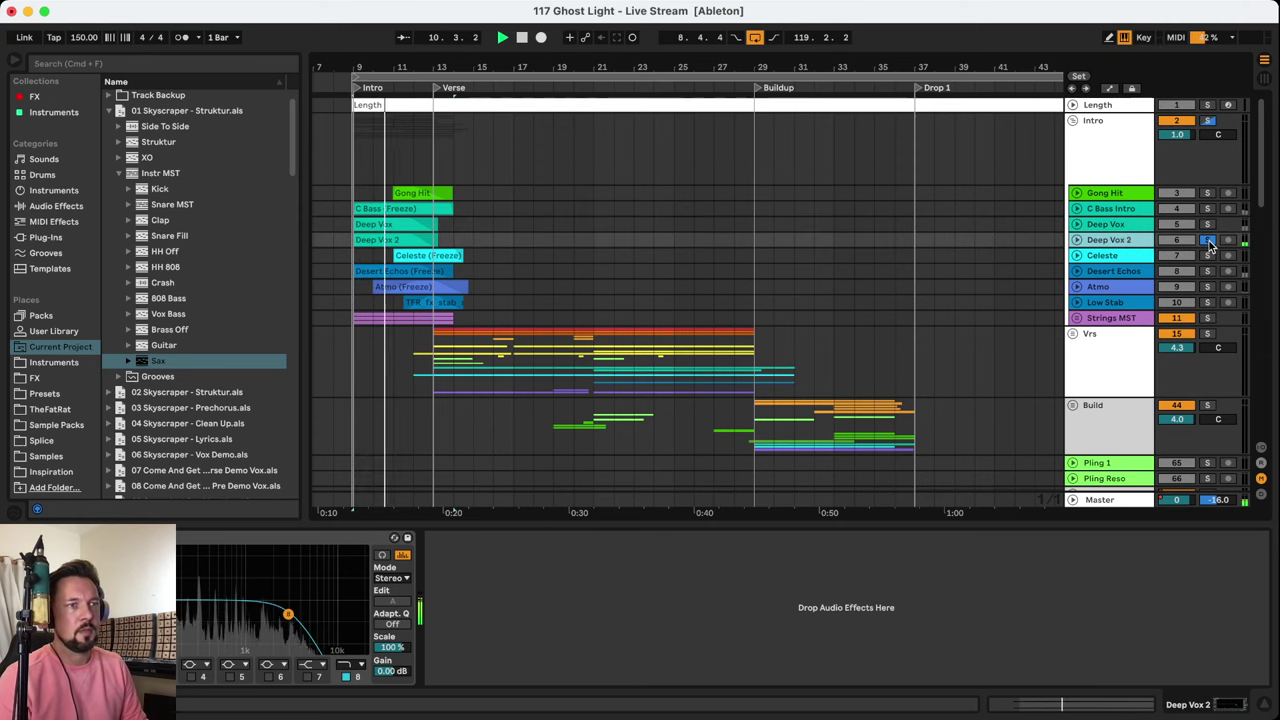
click(405, 254)
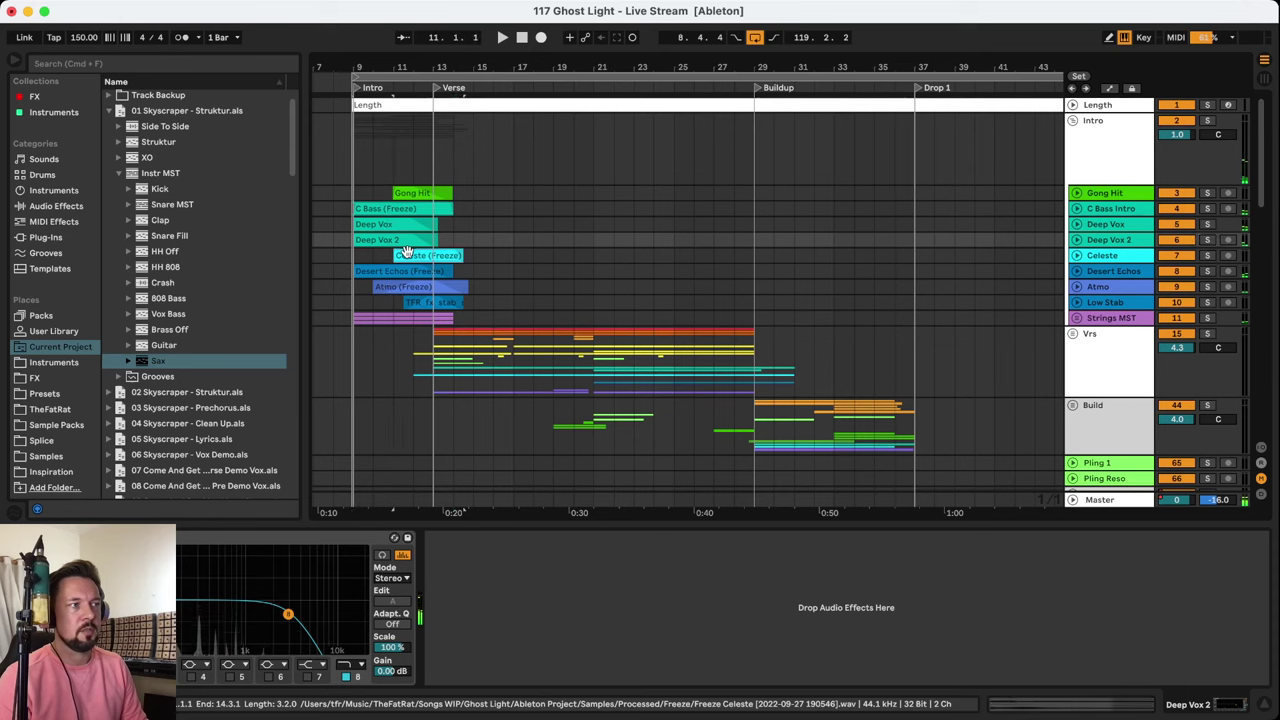
click(1208, 256)
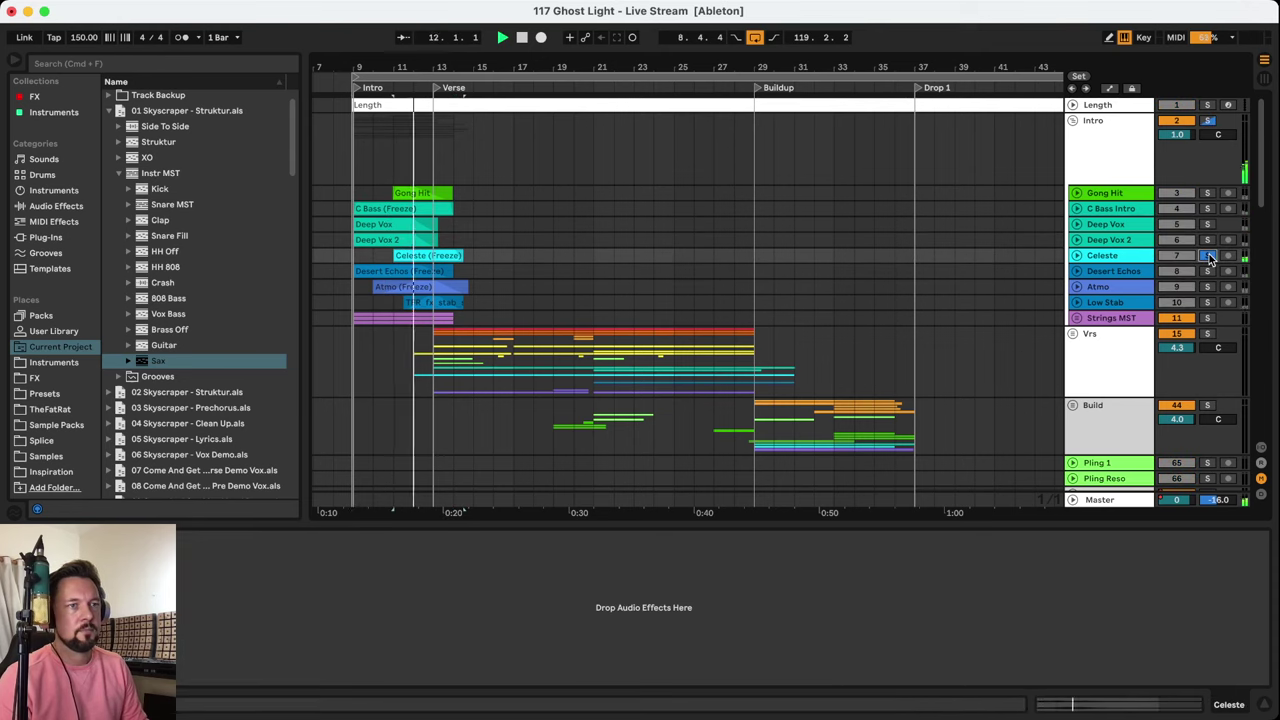
Solo the Desert Echos track in place of Celeste and play it from bar 9
click(1207, 271)
click(314, 277)
key(space)
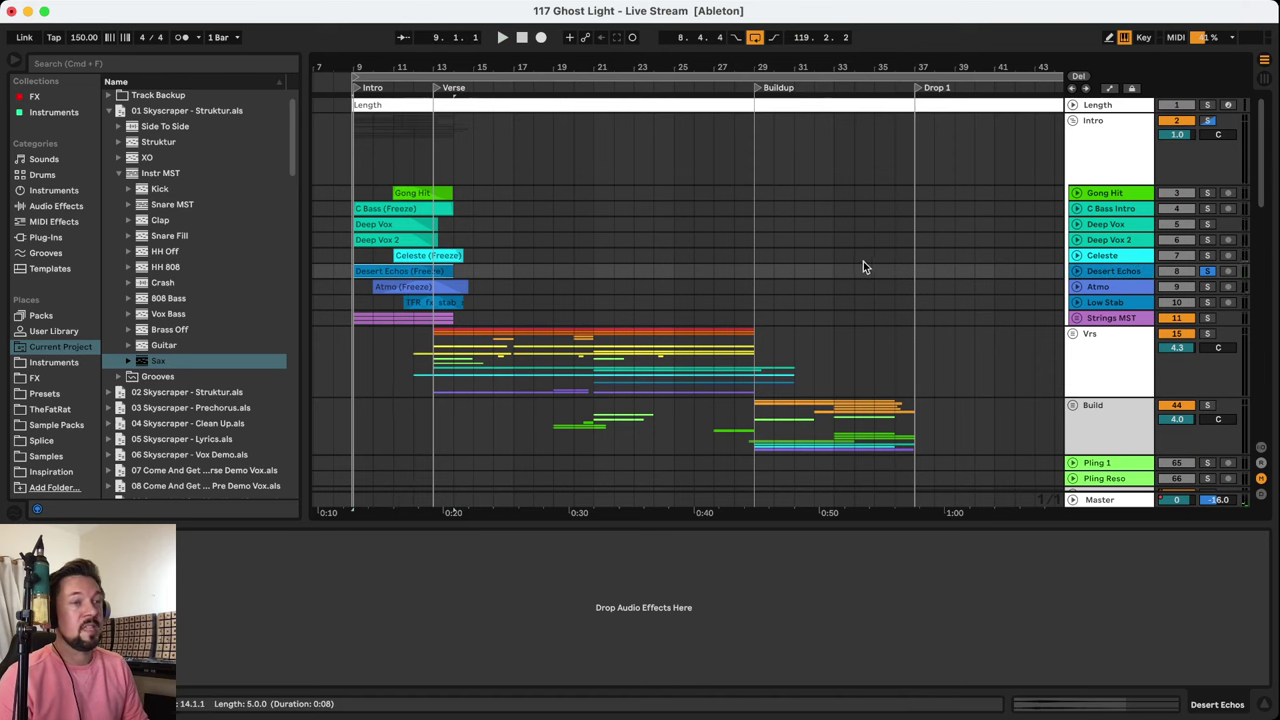
key(space)
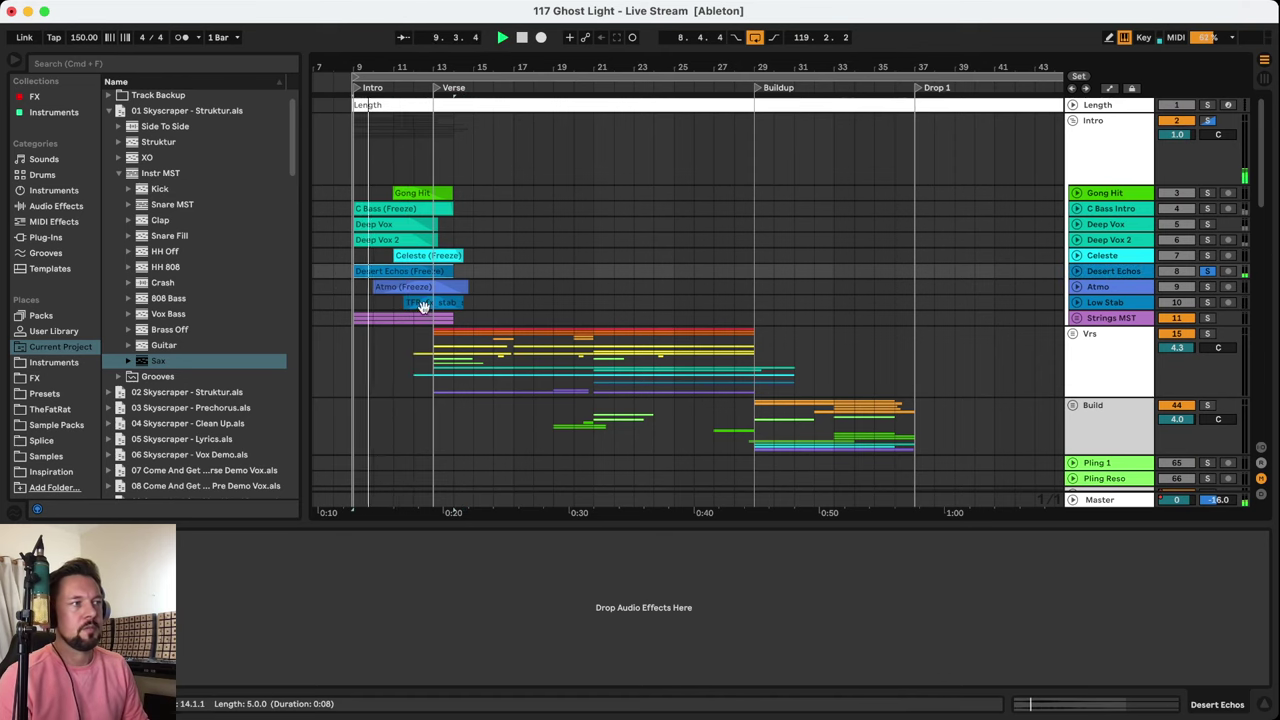
Solo and listen to the Atmo track, followed by the Low Stab track on its own
click(417, 289)
click(1208, 288)
click(1208, 272)
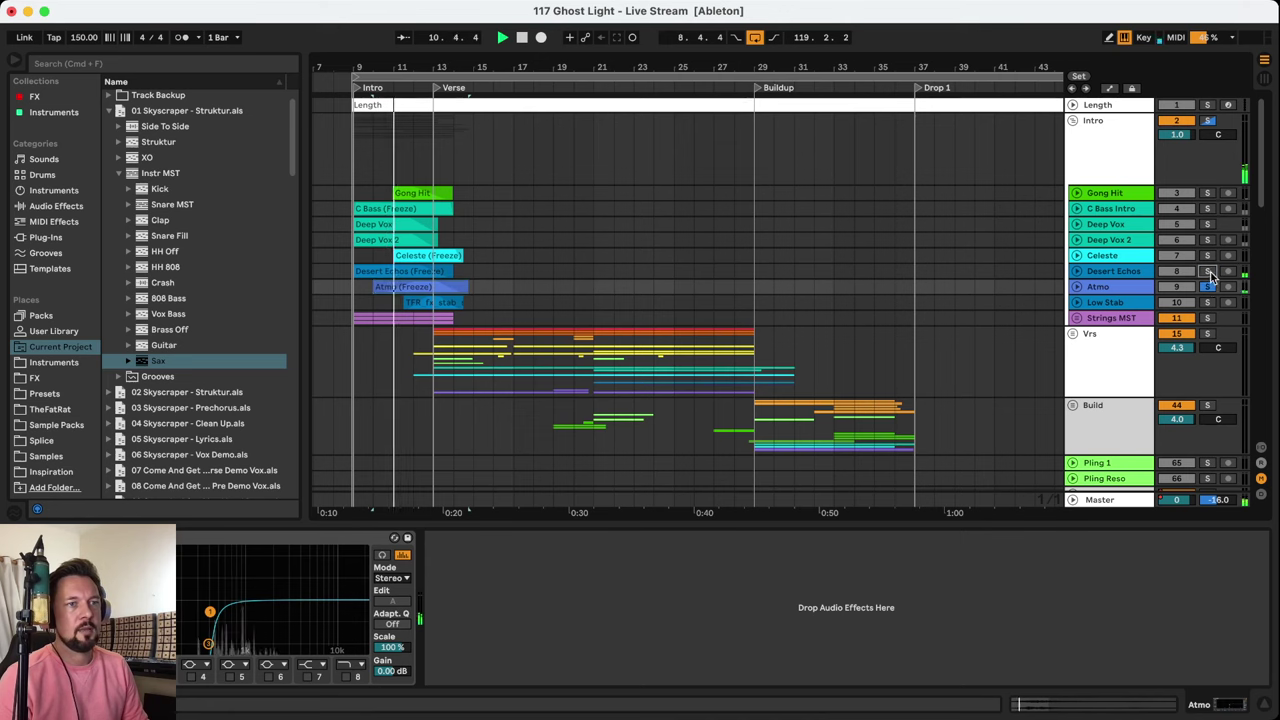
click(1207, 304)
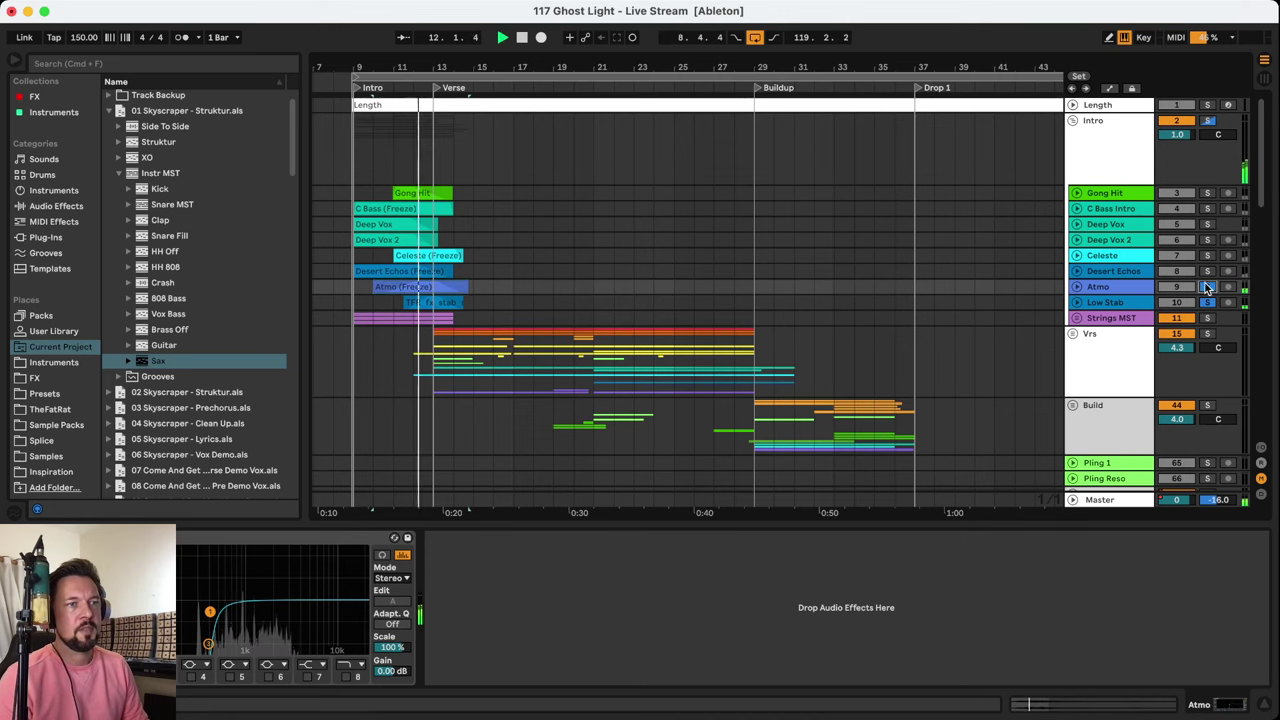
click(417, 300)
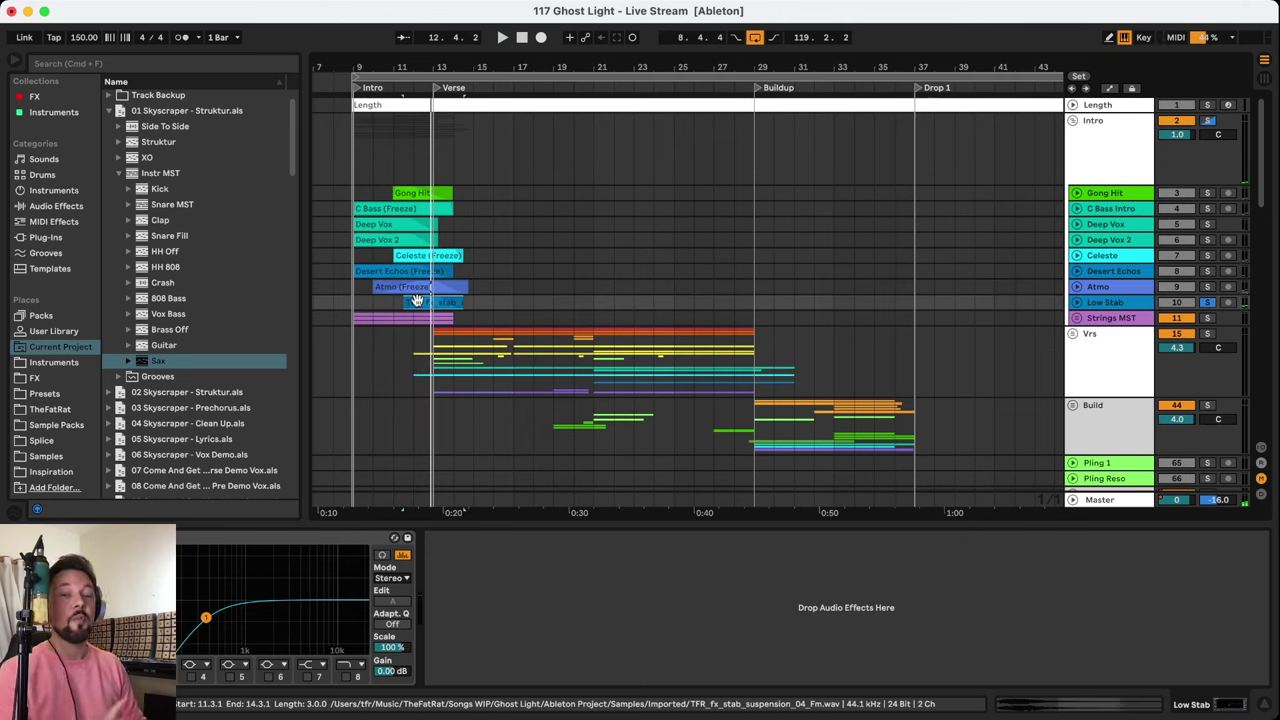
key(space)
Solo the Strings MST group in place of Low Stab and play it from bar 9
key(space)
click(1207, 318)
key(space)
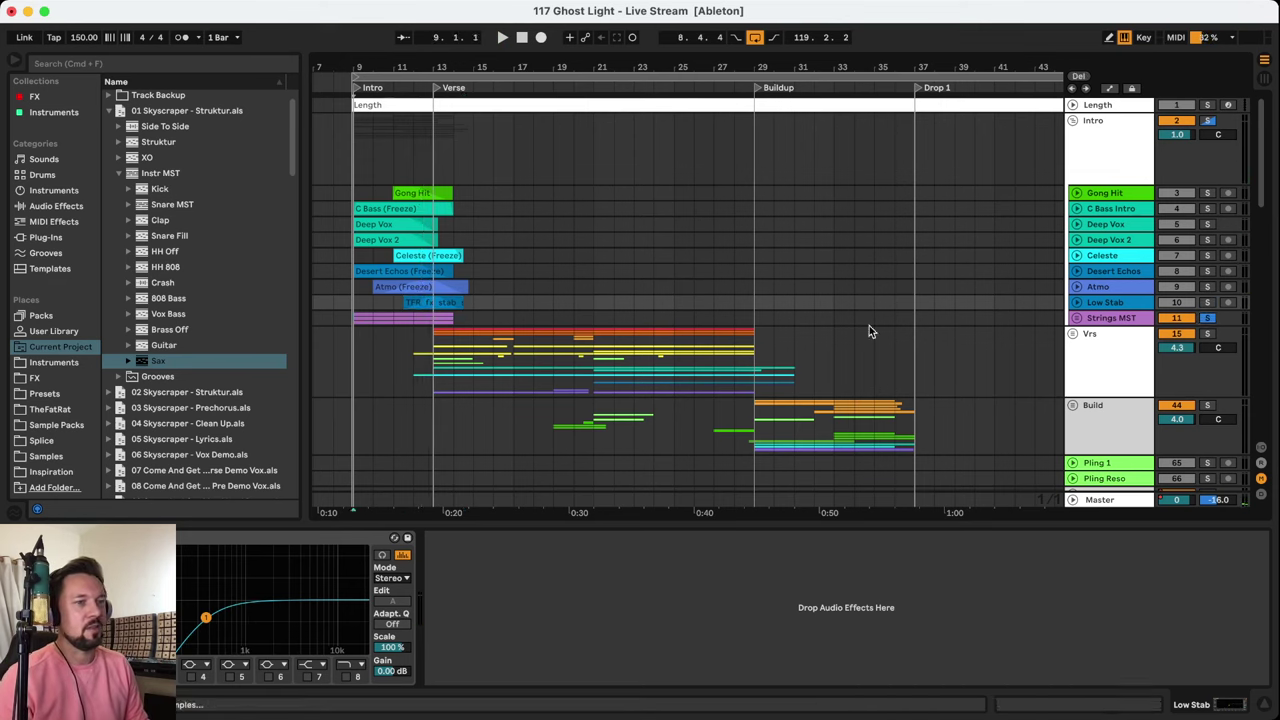
click(1210, 318)
key(space)
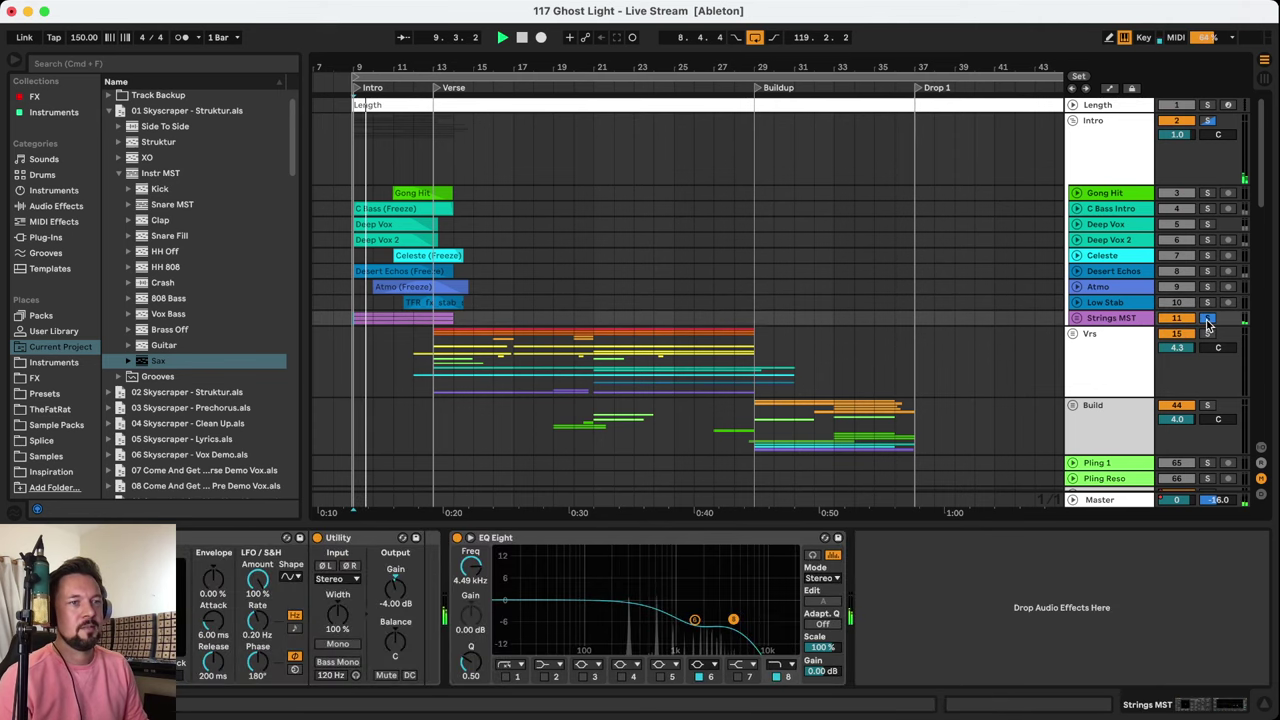
Expand the Strings MST group and inspect its Cello Melo, Viola Melo and Violin Melo tracks during playback
click(1077, 318)
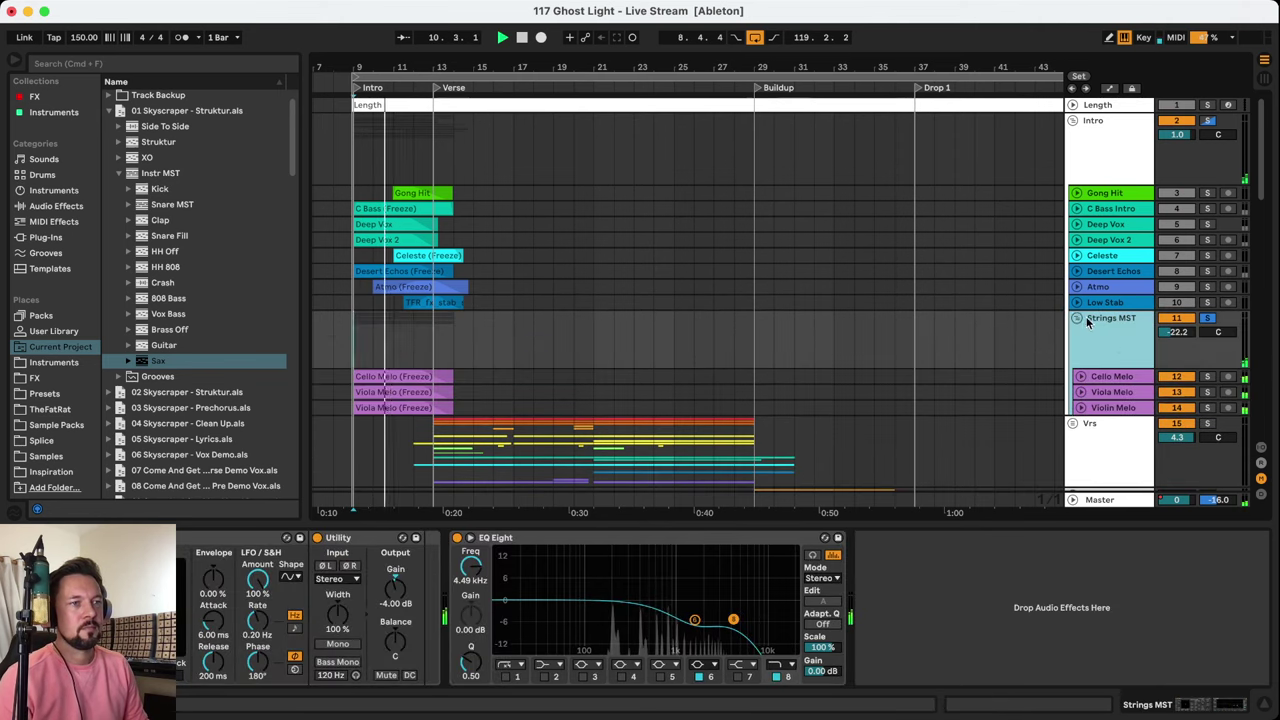
click(1140, 376)
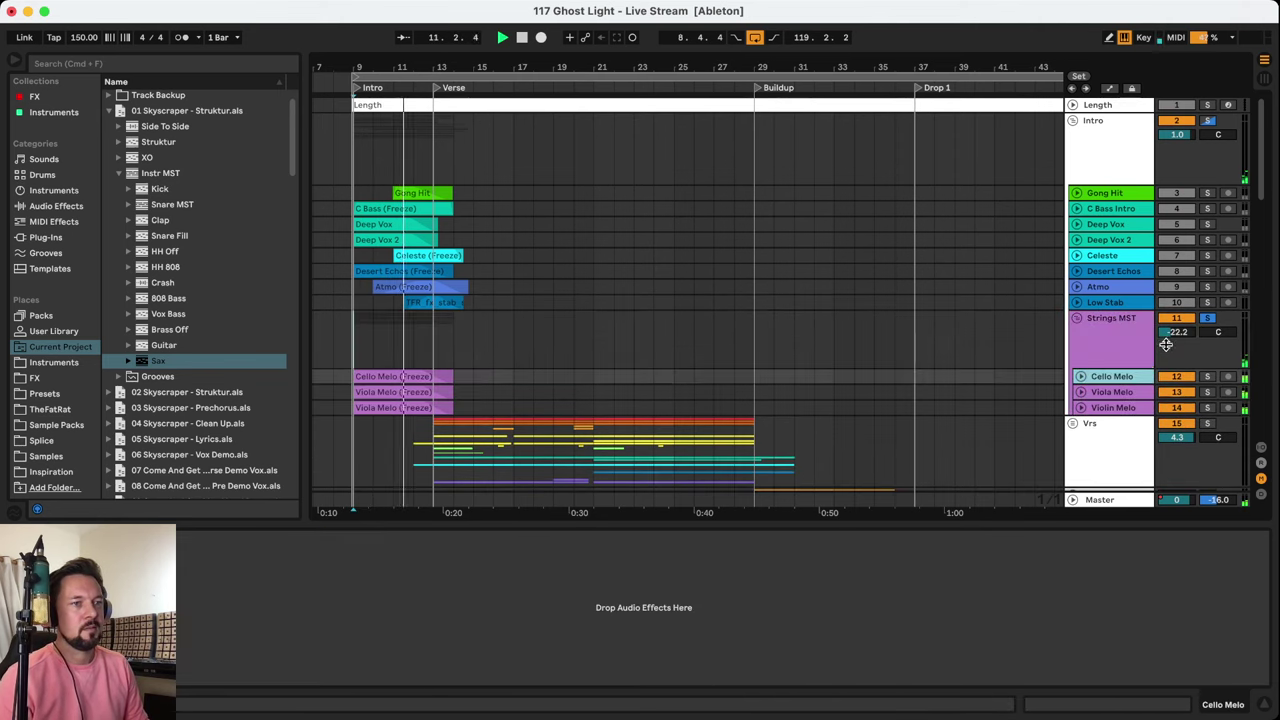
click(1135, 392)
click(1132, 408)
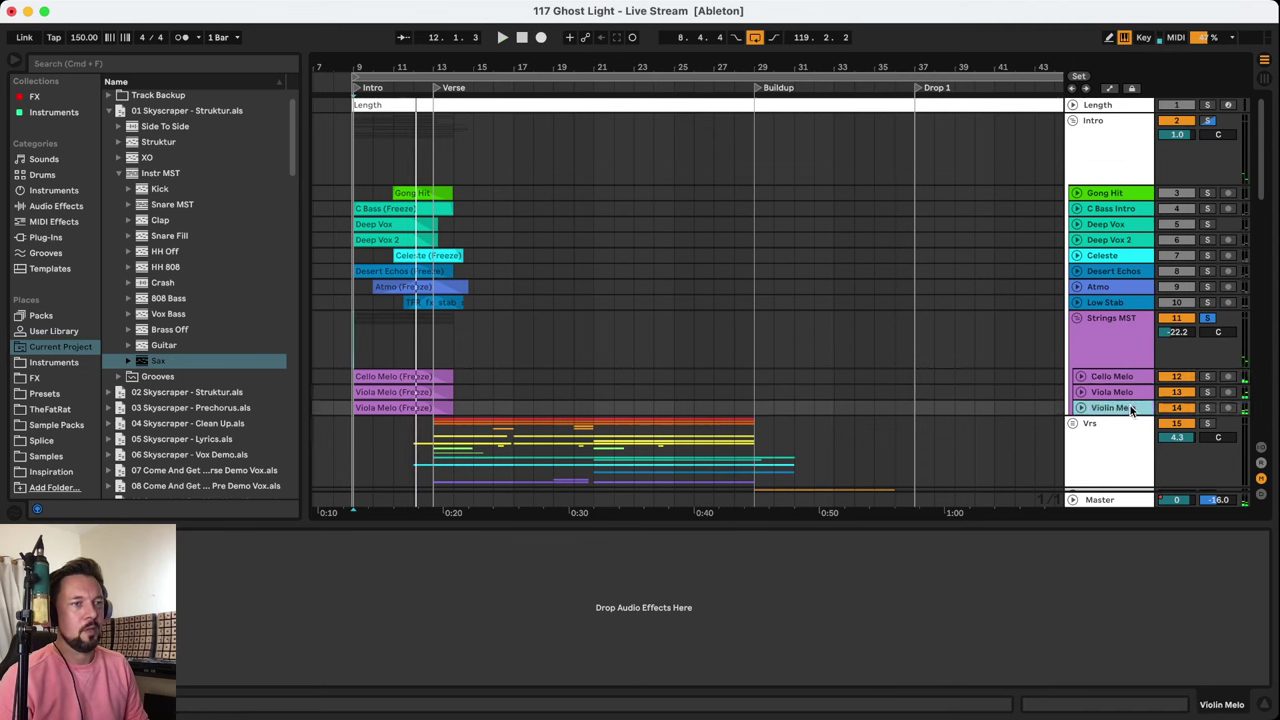
Collapse the Strings MST group, then solo the whole Intro group and listen to it before clearing the solo
click(1130, 340)
click(1077, 318)
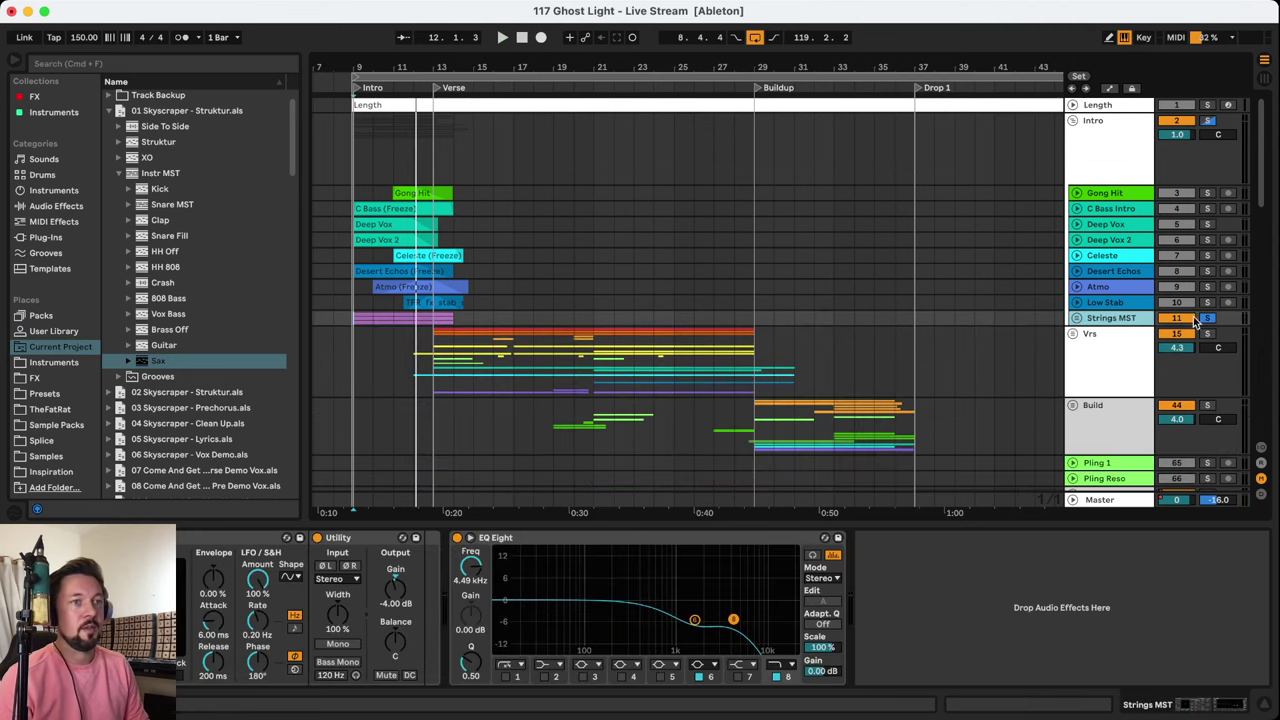
click(1207, 121)
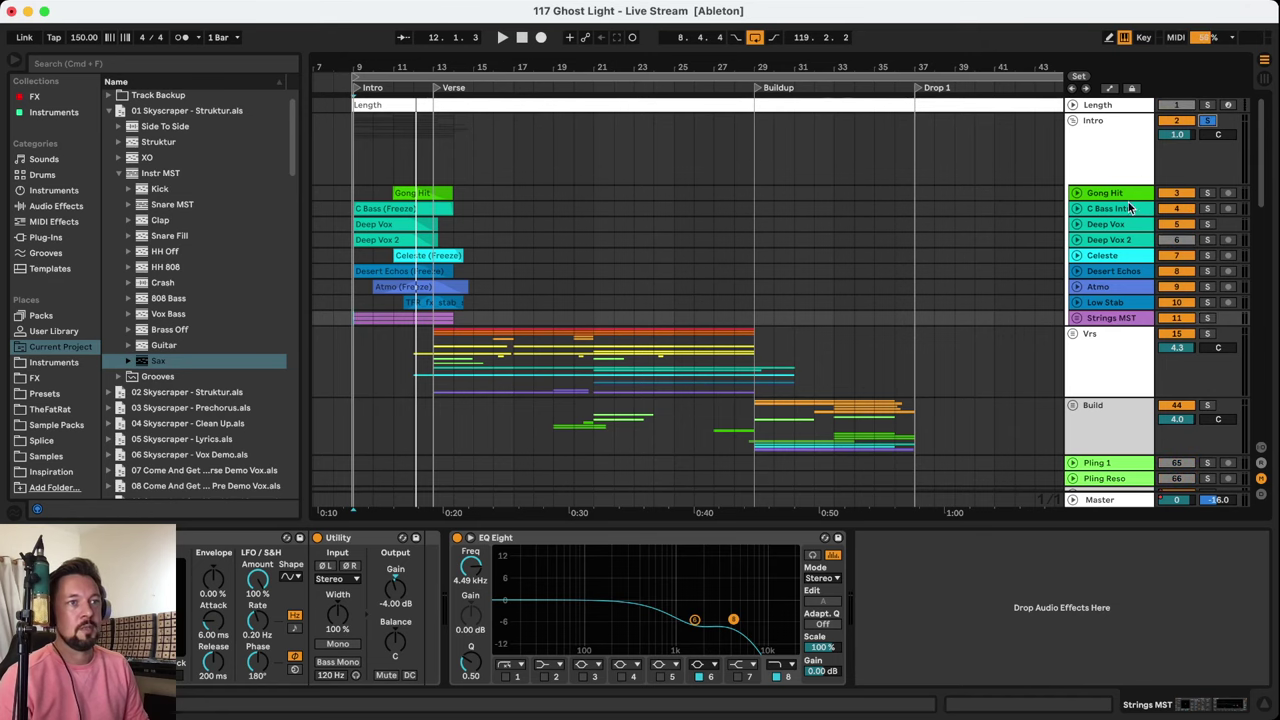
key(space)
click(1131, 208)
click(1135, 141)
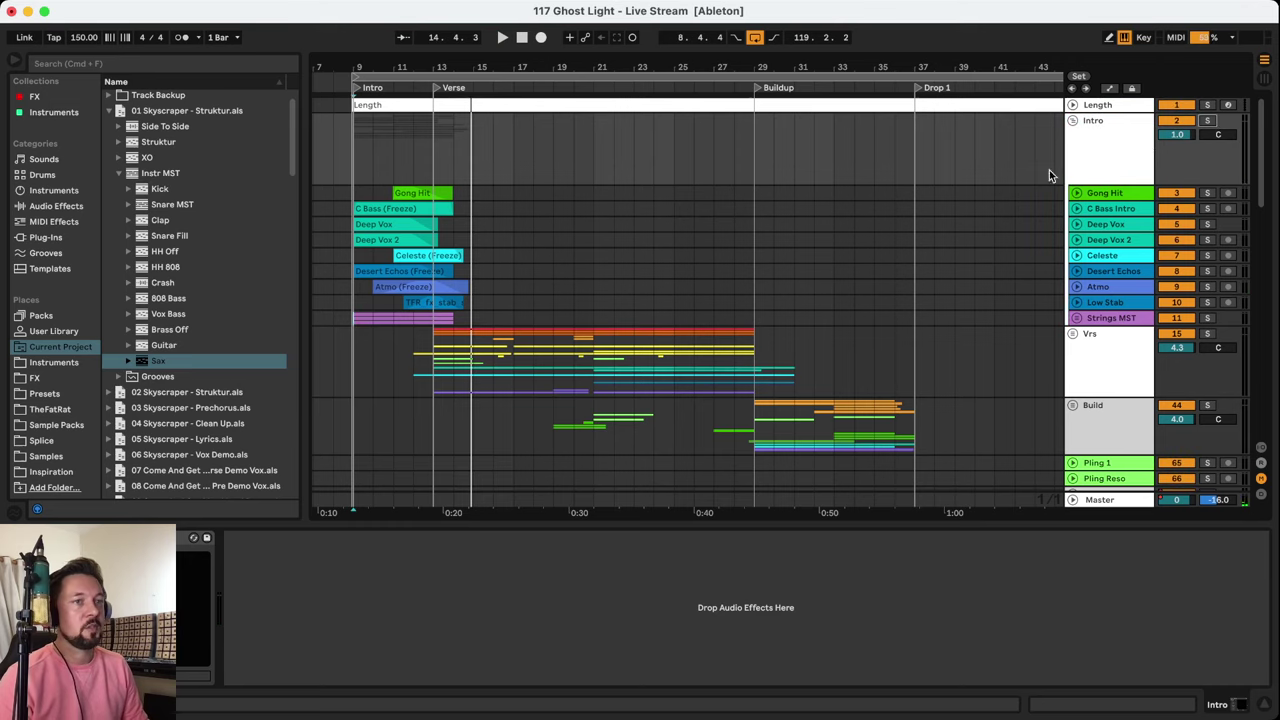
Expand the Vox MST group, solo its Intro vocal track and play the 01 Ouh Intro clip from bar 9
scroll(800, 250, down, 15)
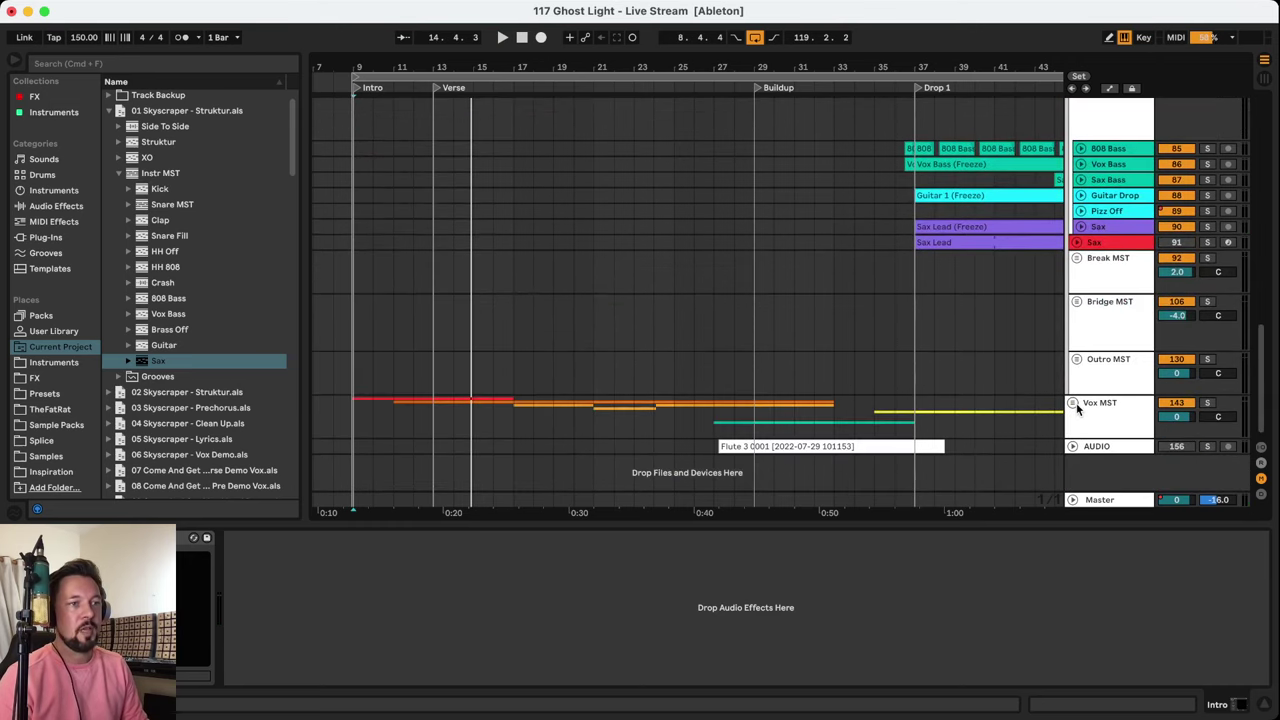
click(1073, 403)
scroll(1025, 388, down, 5)
click(423, 282)
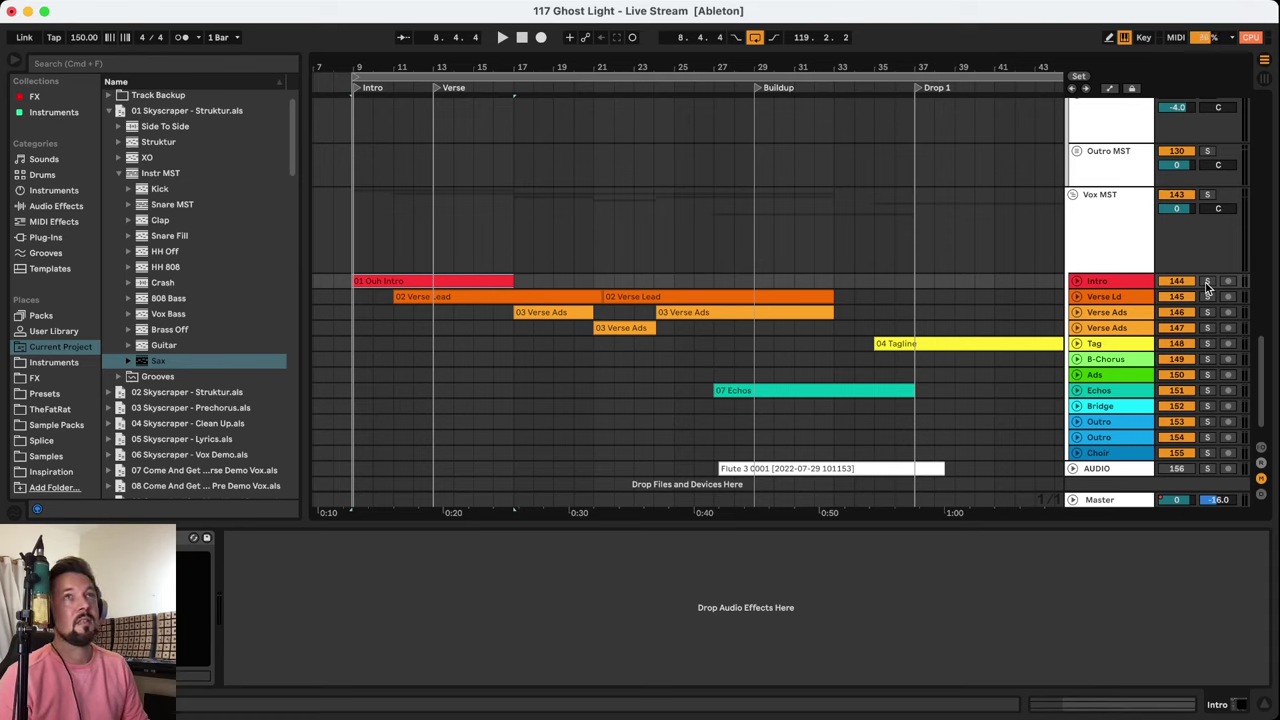
click(1207, 282)
key(space)
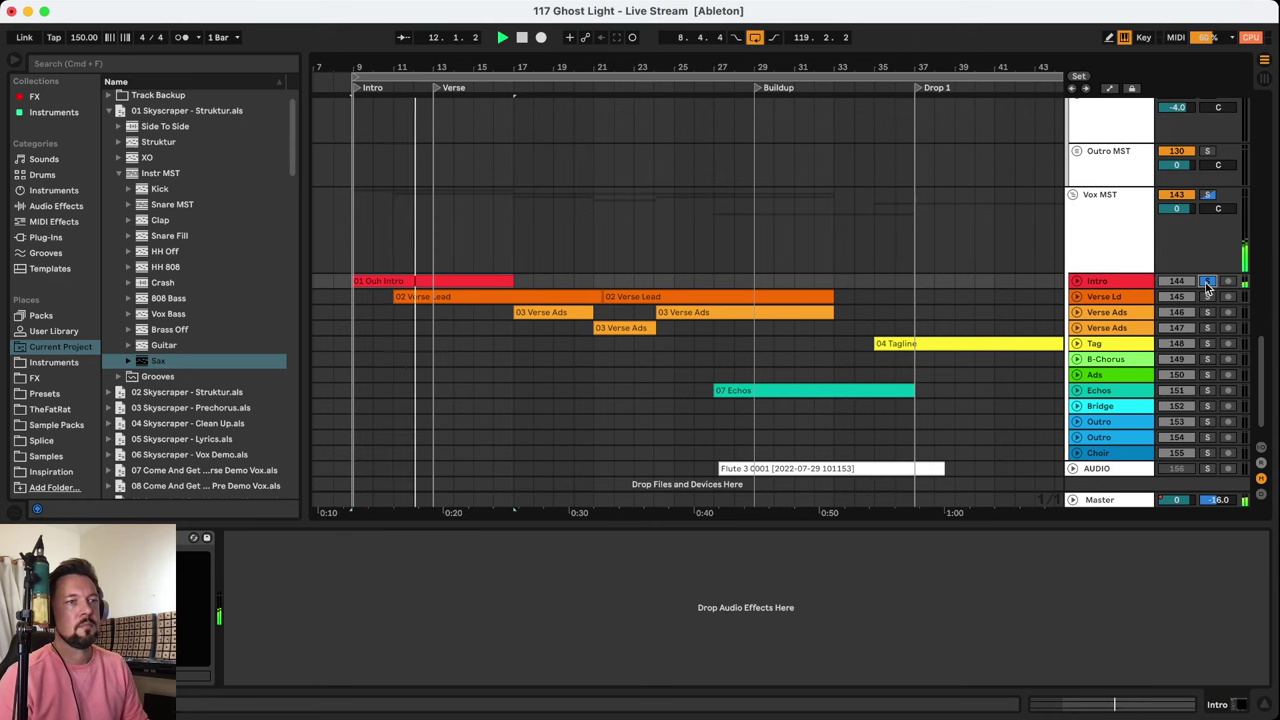
Clear the solo on the Intro vocal track and collapse the Vox MST group
click(1207, 282)
click(1073, 195)
scroll(803, 245, up, 20)
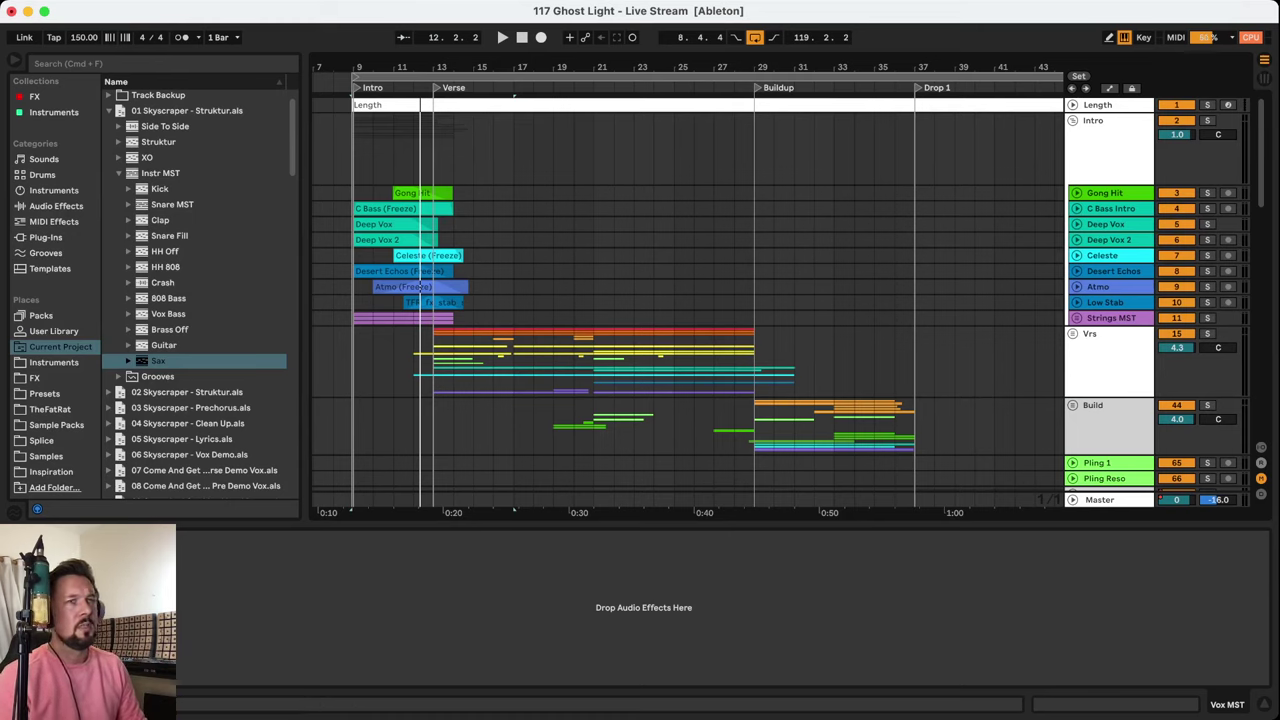
key(super+Tab)
click(627, 15)
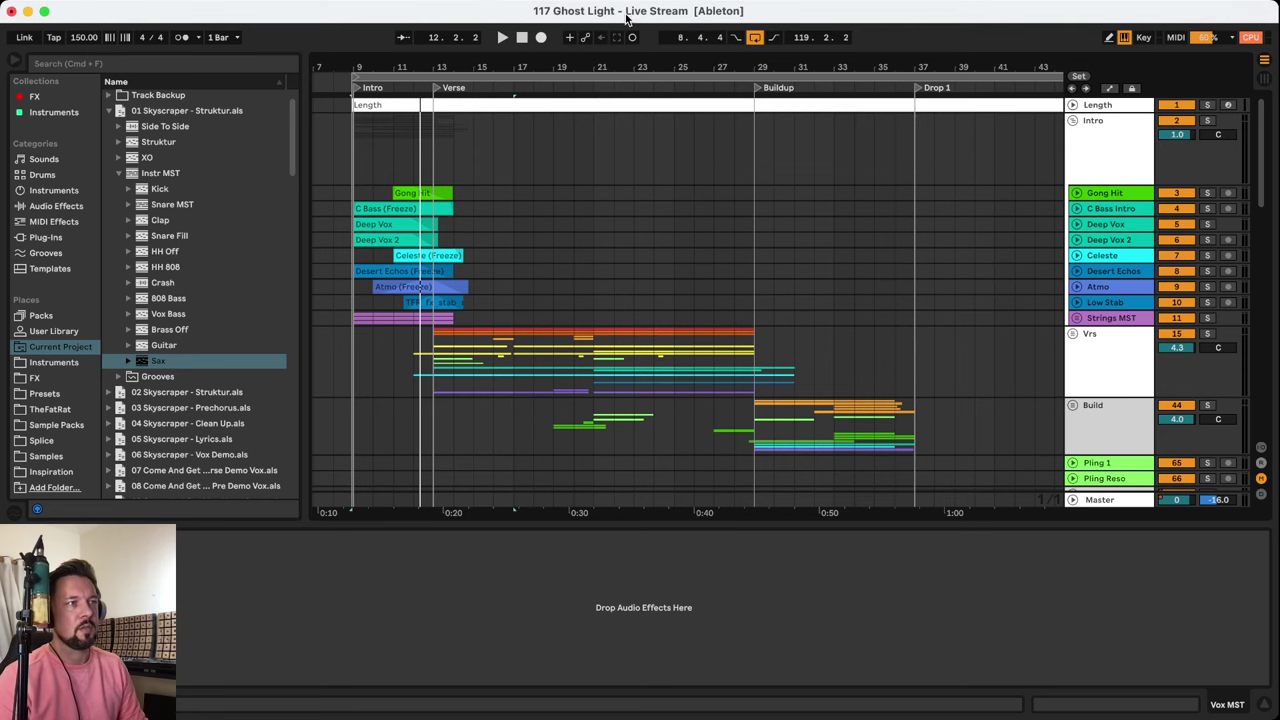
Collapse the Intro group and expand the Vrs group to show its individual tracks
click(1112, 209)
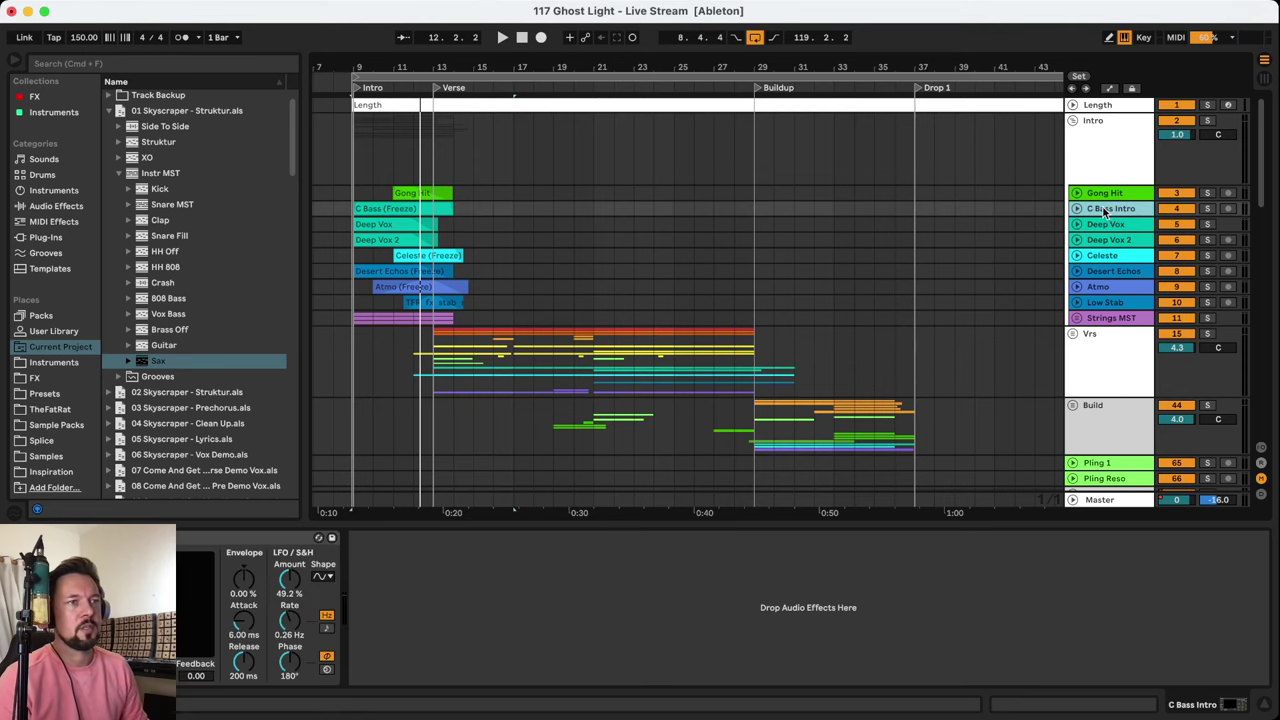
click(1100, 130)
click(1072, 120)
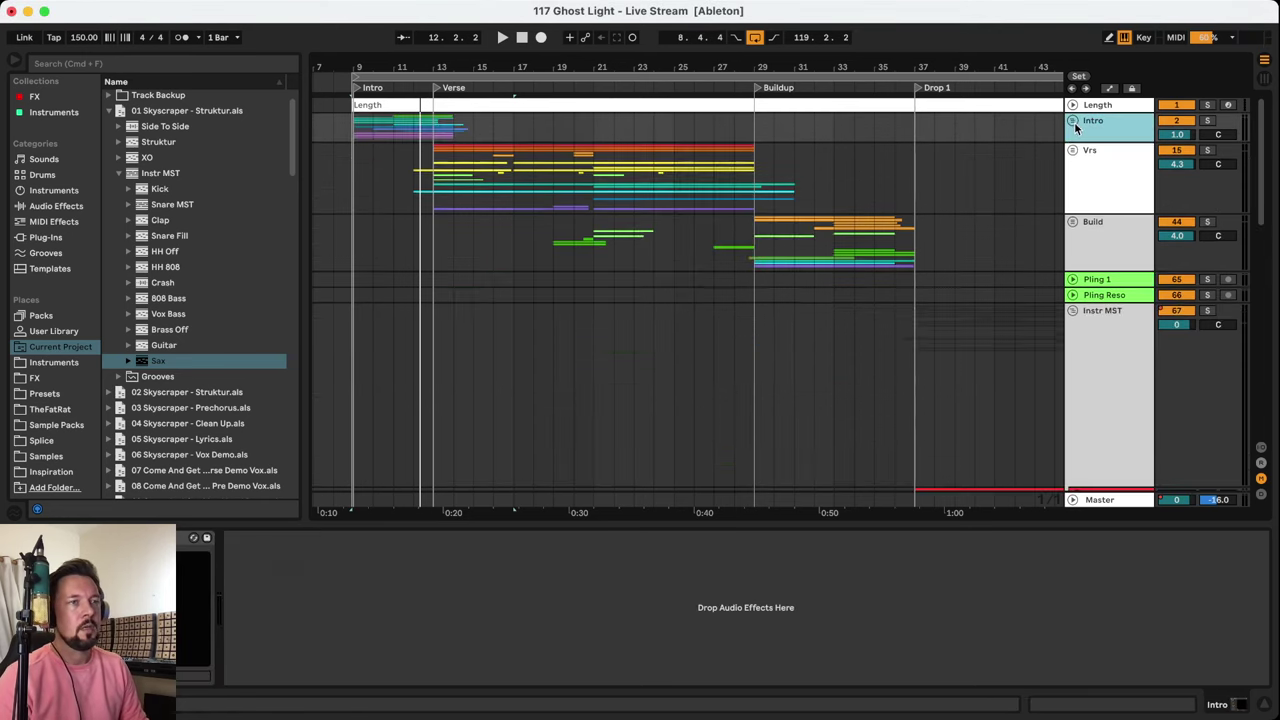
click(1093, 160)
click(1073, 150)
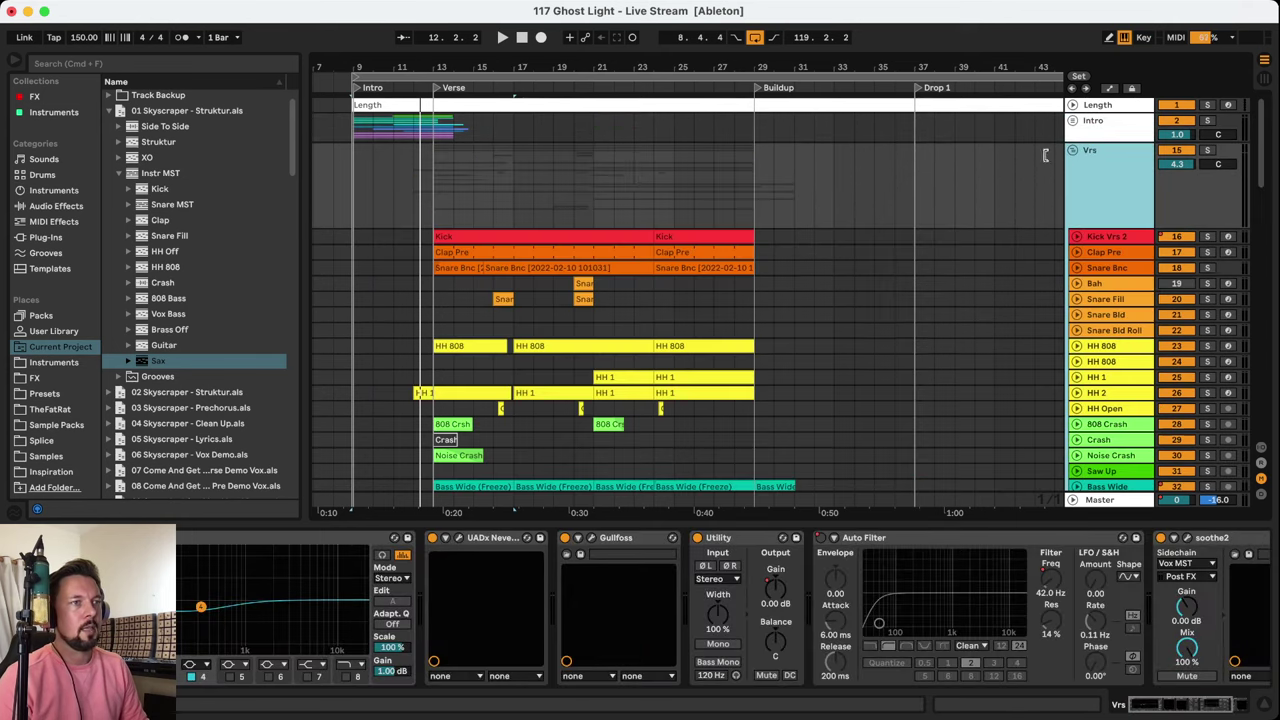
Solo the Kick Vrs 2 track and play it from the start of the verse at bar 13
click(452, 235)
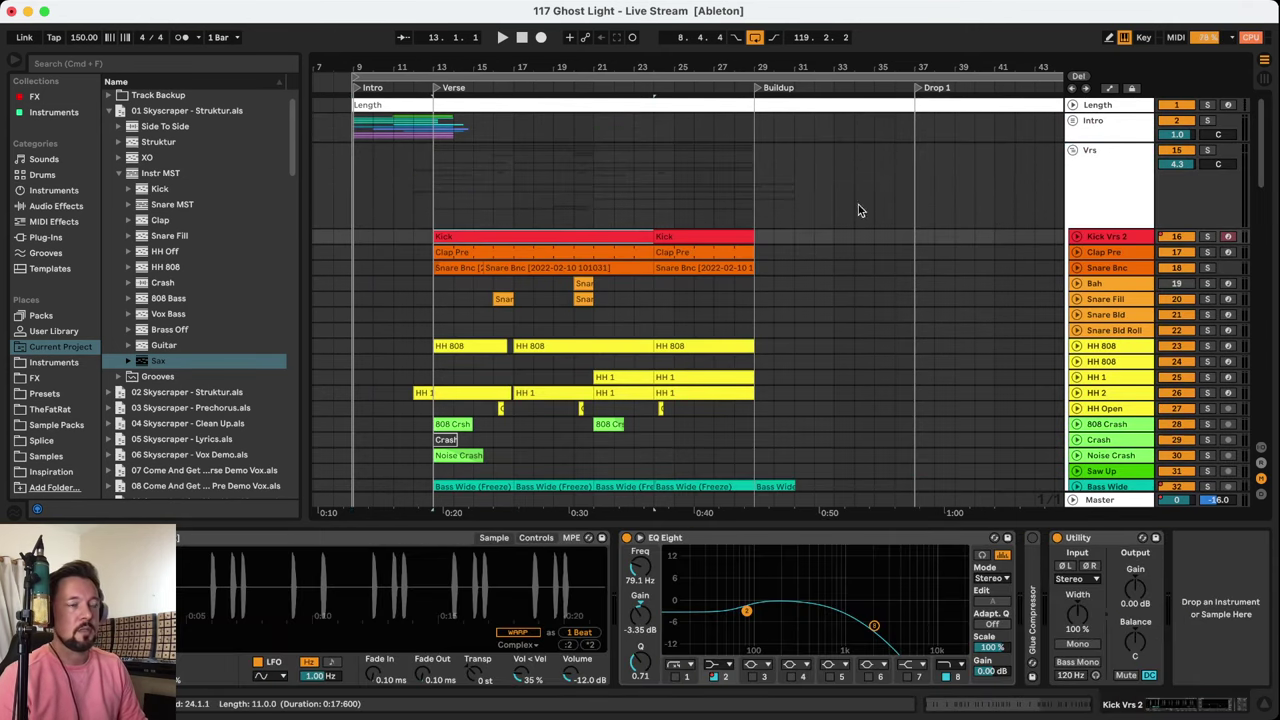
scroll(980, 196, down, 1)
click(1207, 200)
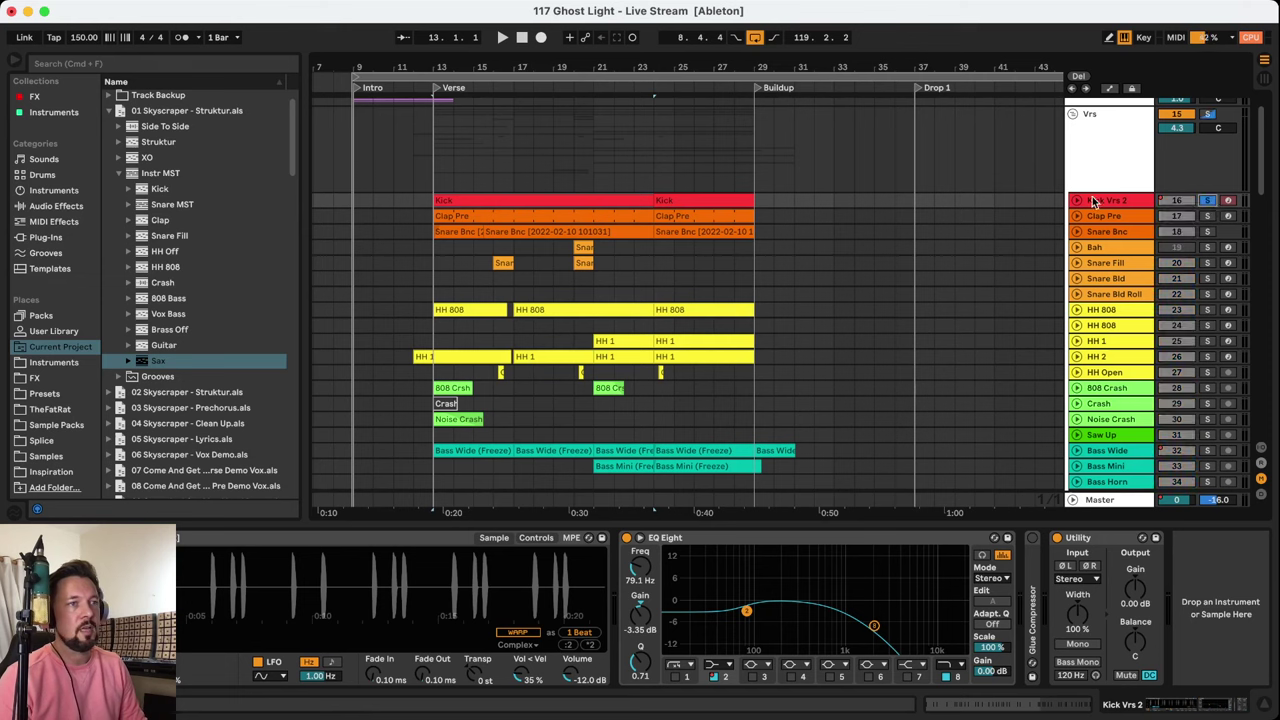
click(1093, 200)
key(space)
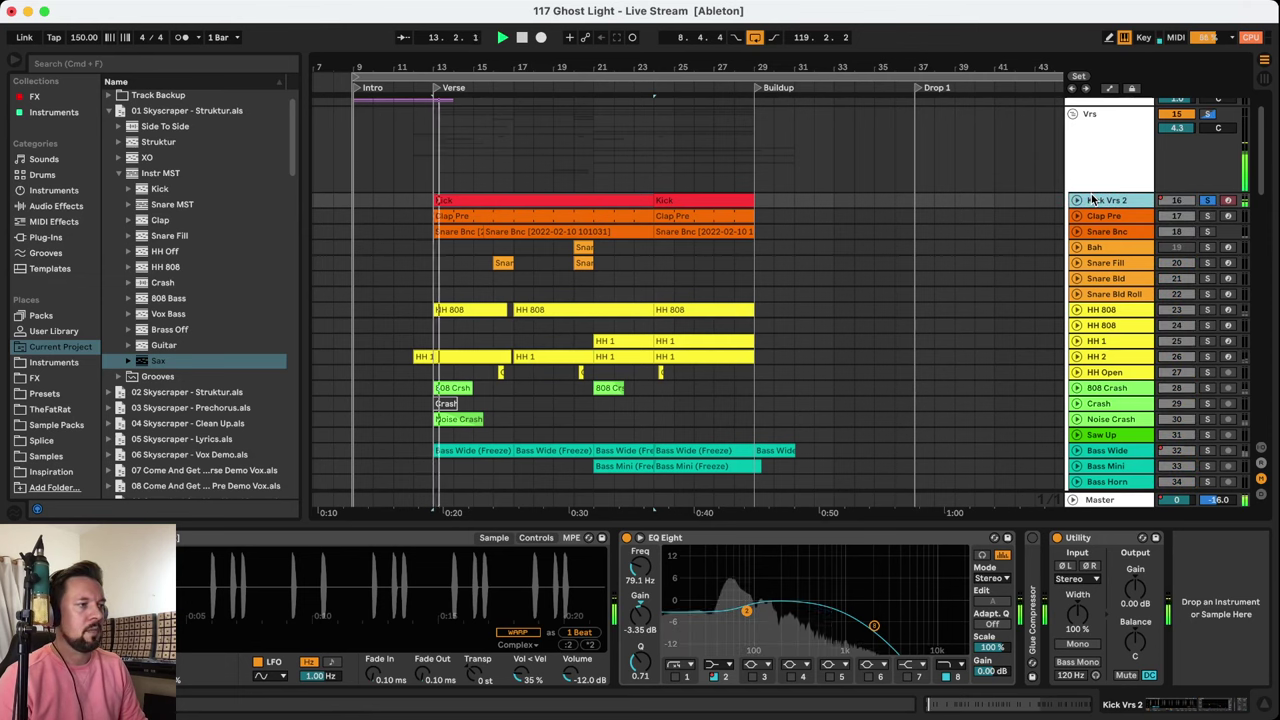
Solo the Clap Pre track in place of Kick Vrs 2 and listen to it
click(1208, 216)
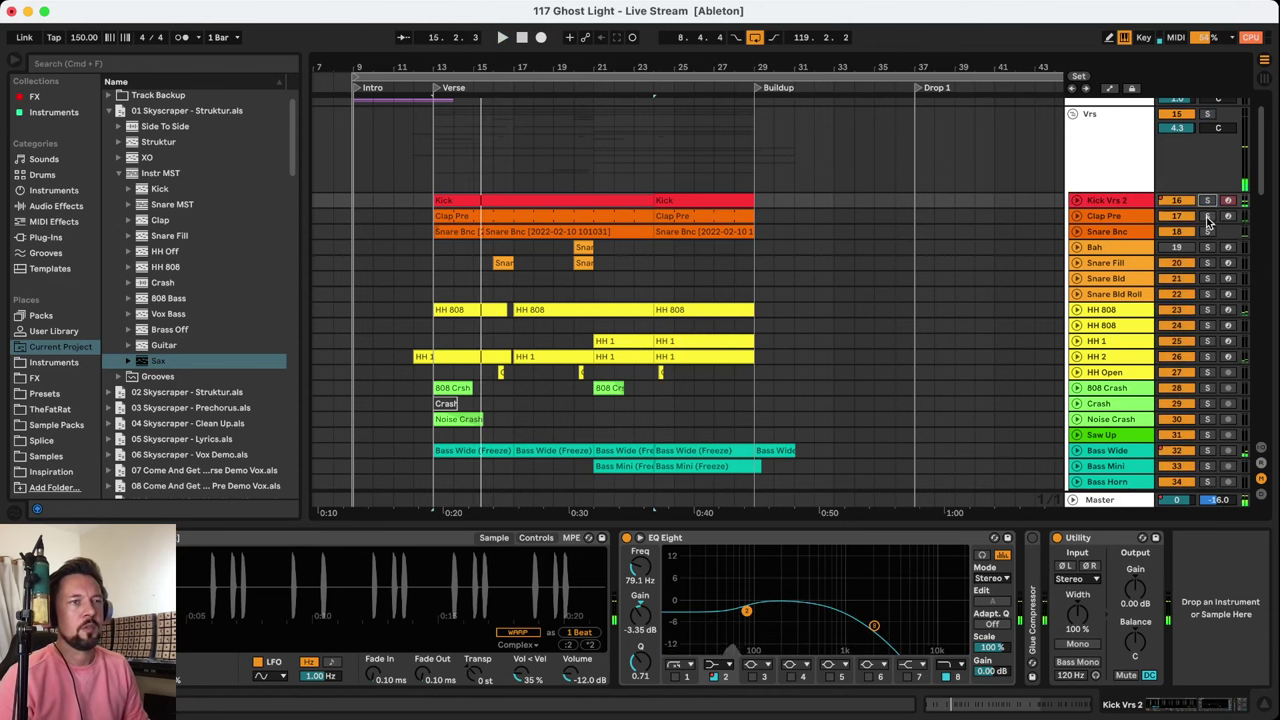
click(1104, 217)
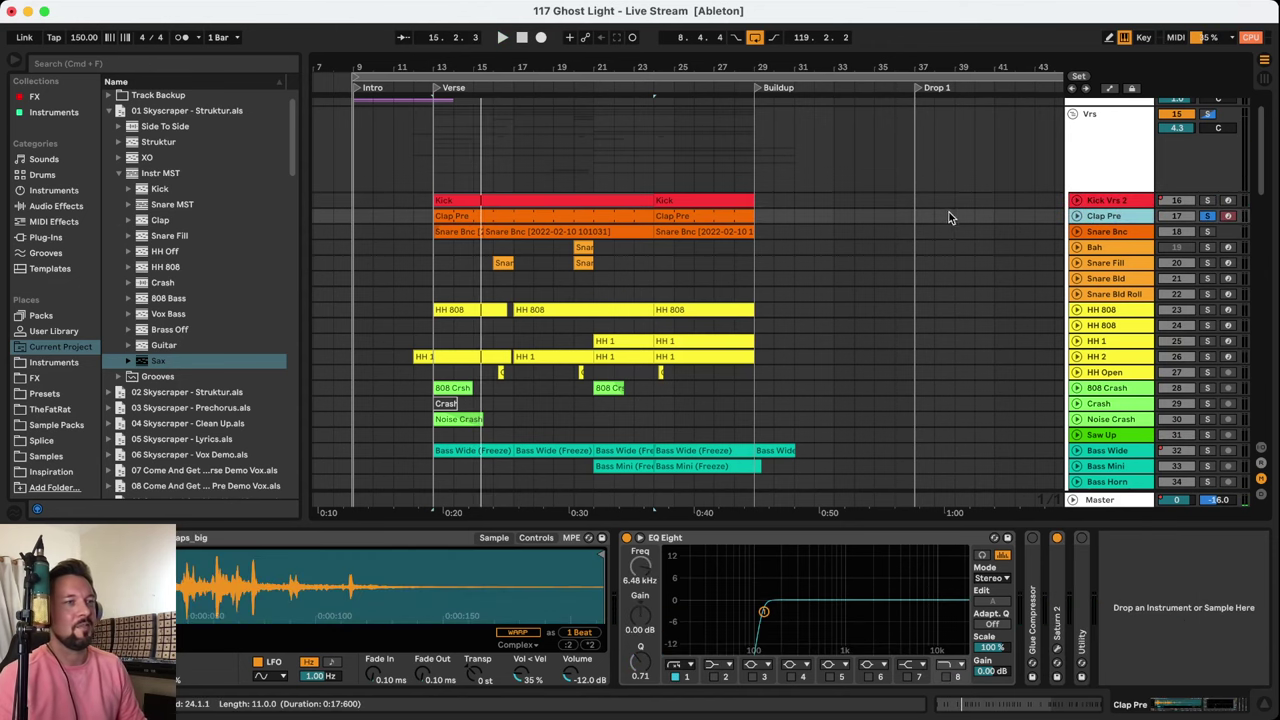
key(space)
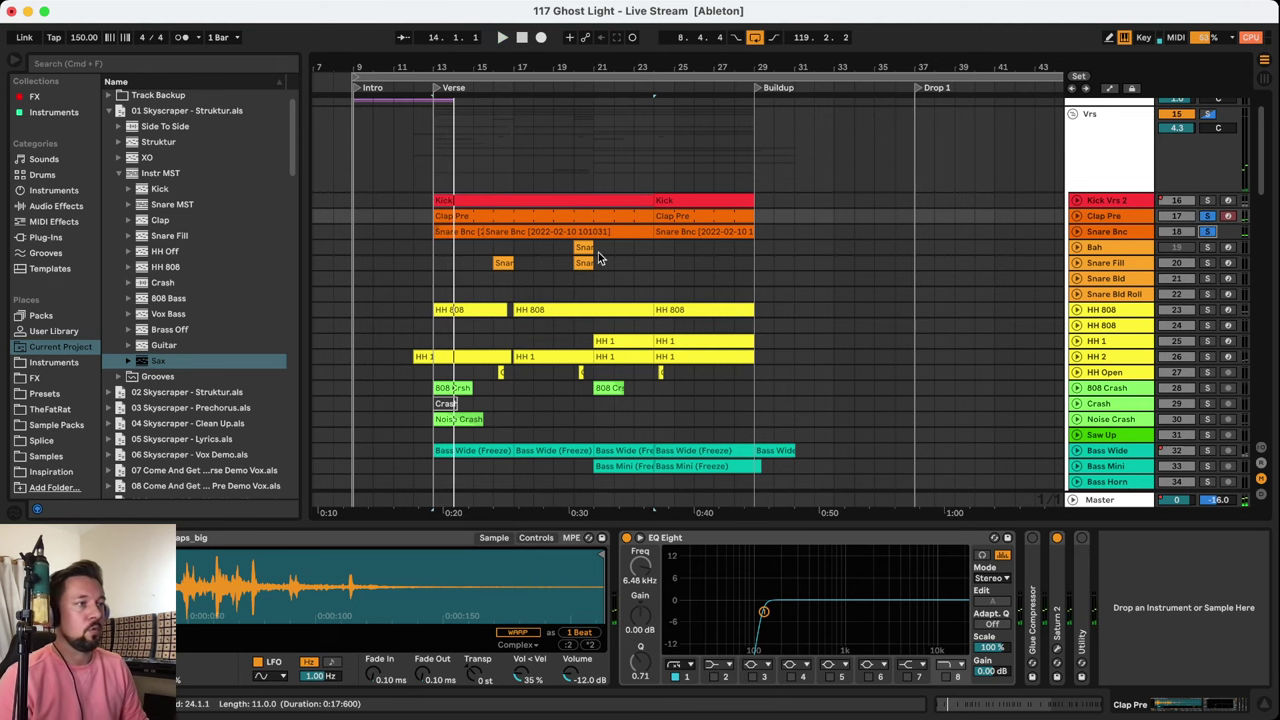
Solo the Snare Bnc track in place of Clap Pre and play it from bar 13
click(465, 231)
key(space)
click(465, 231)
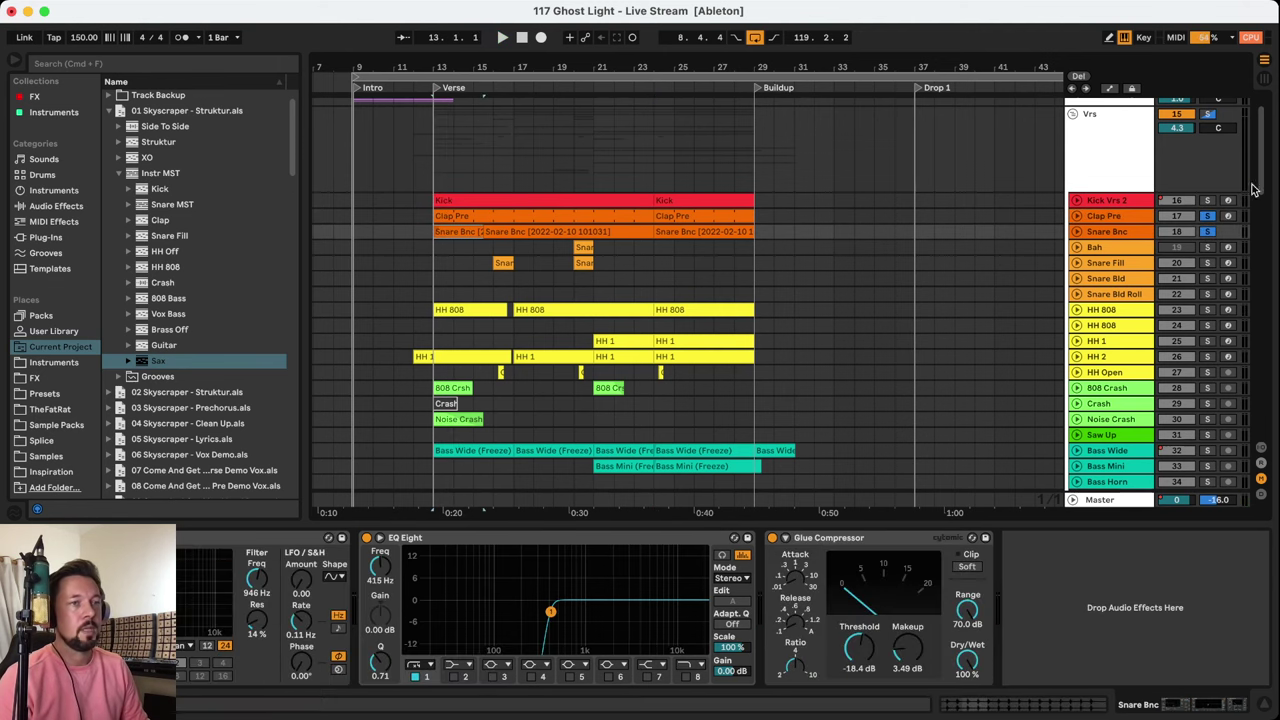
click(1119, 232)
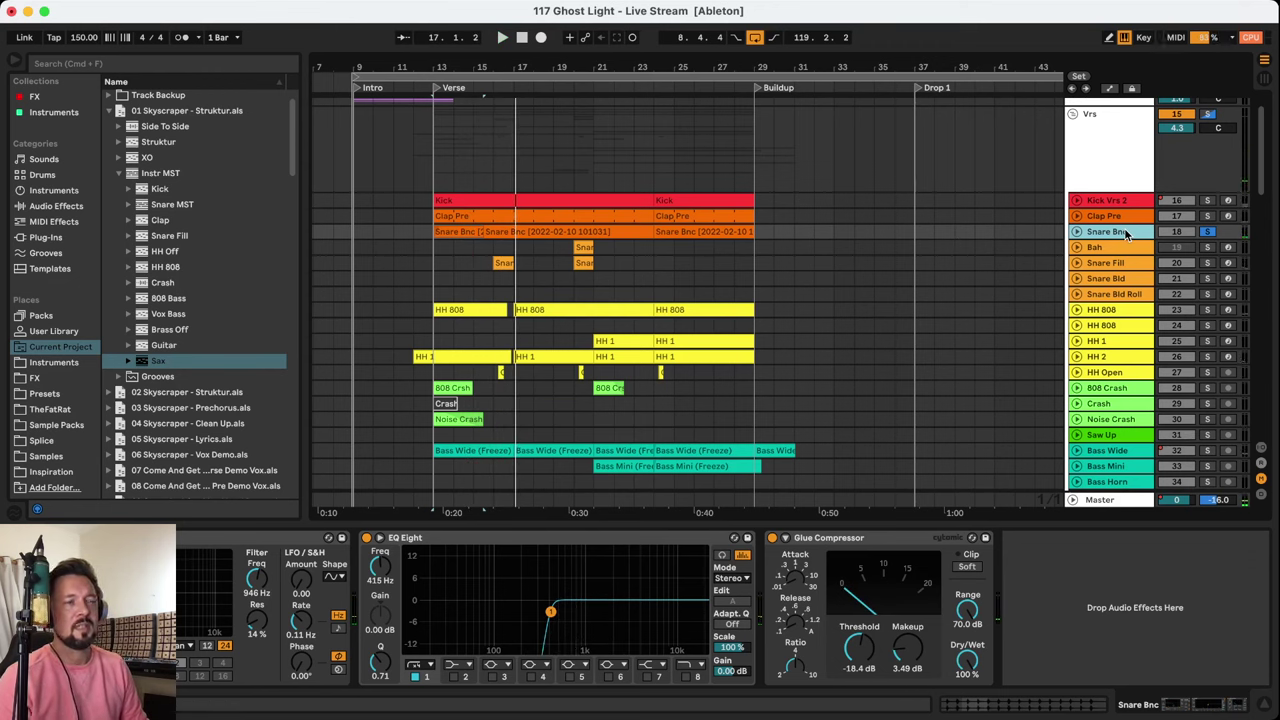
key(space)
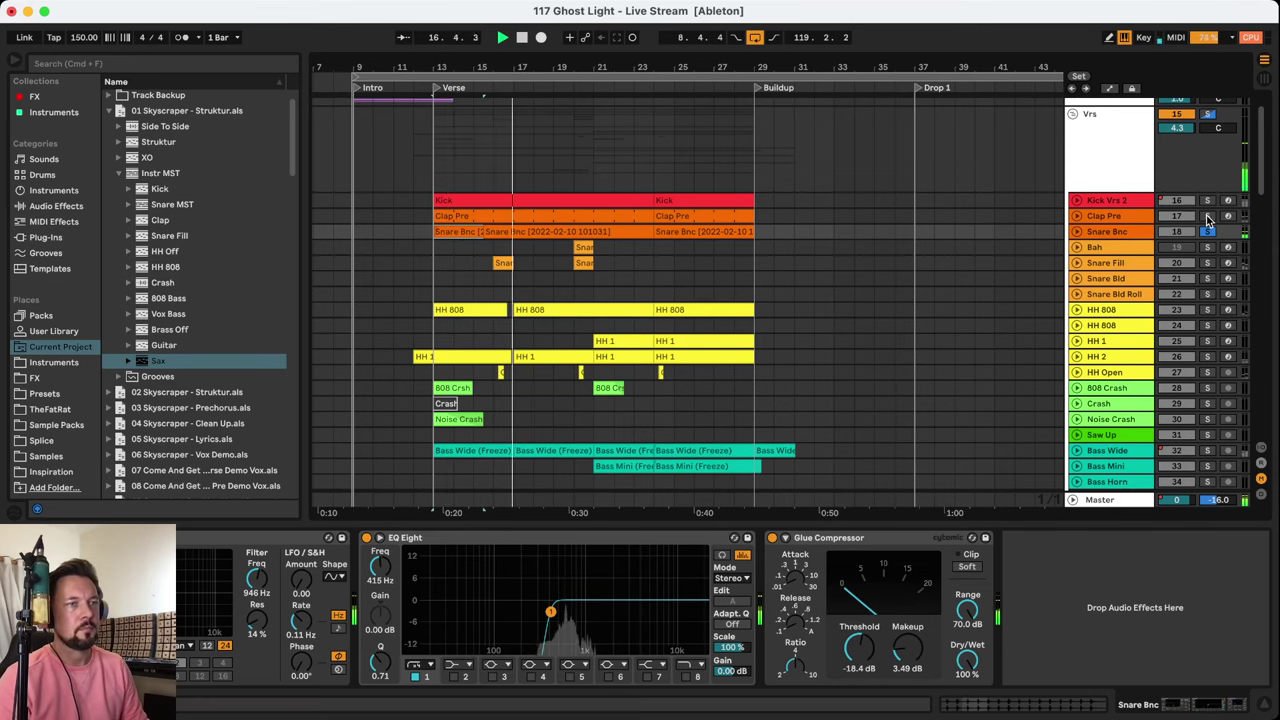
Listen to Clap Pre soloed together with Snare Bnc, and then to Clap Pre on its own
key(space)
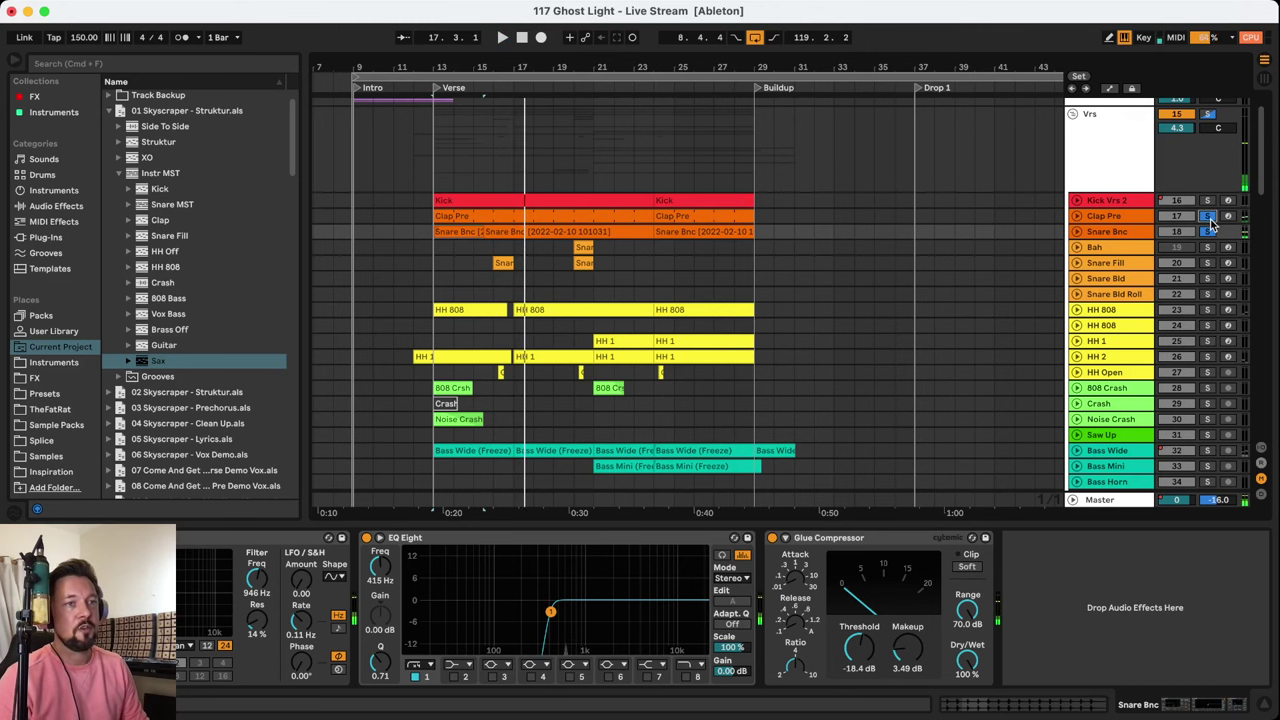
click(1110, 217)
key(space)
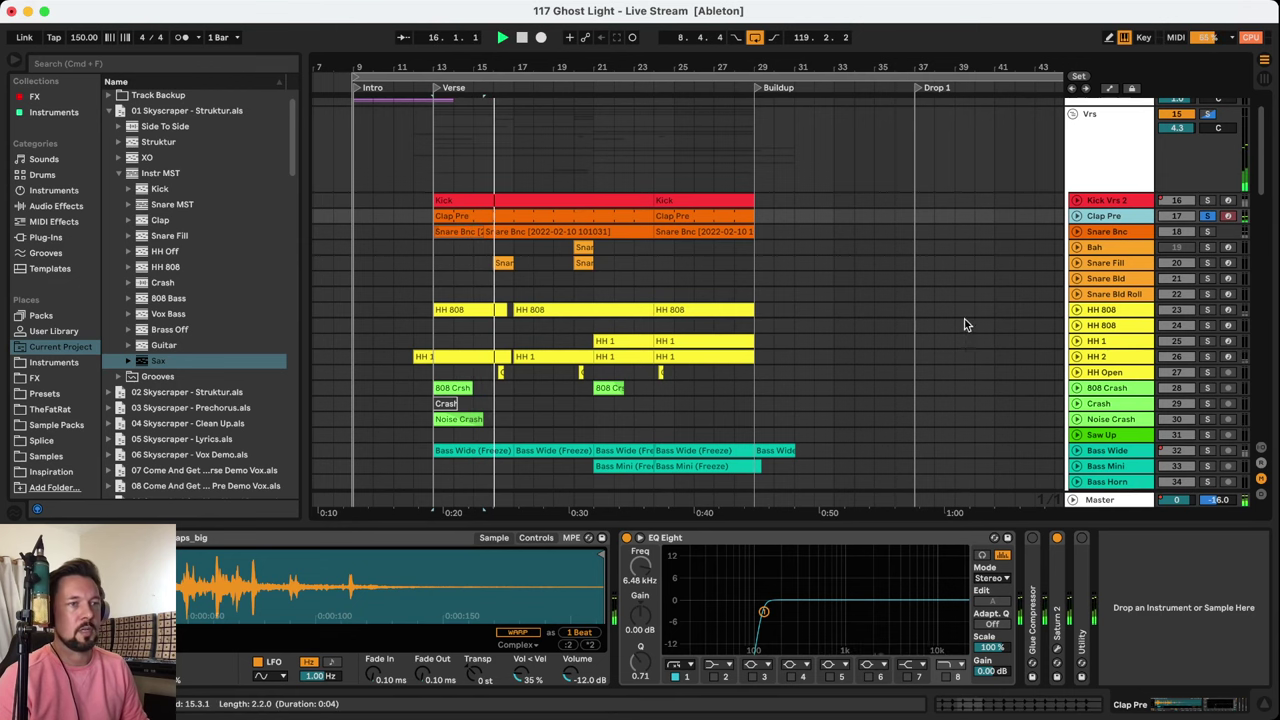
key(space)
Solo Kick Vrs 2, Clap Pre and Snare Bnc together and listen to the combined beat
click(1207, 216)
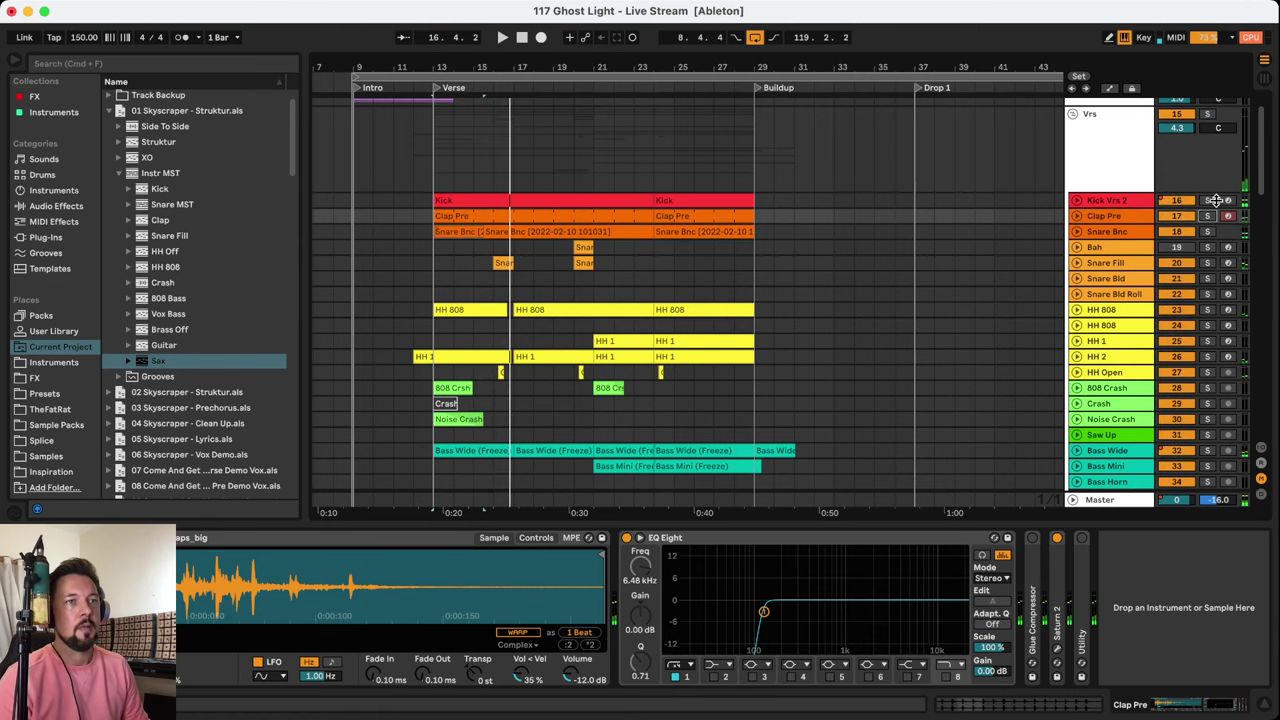
click(1212, 200)
click(1208, 231)
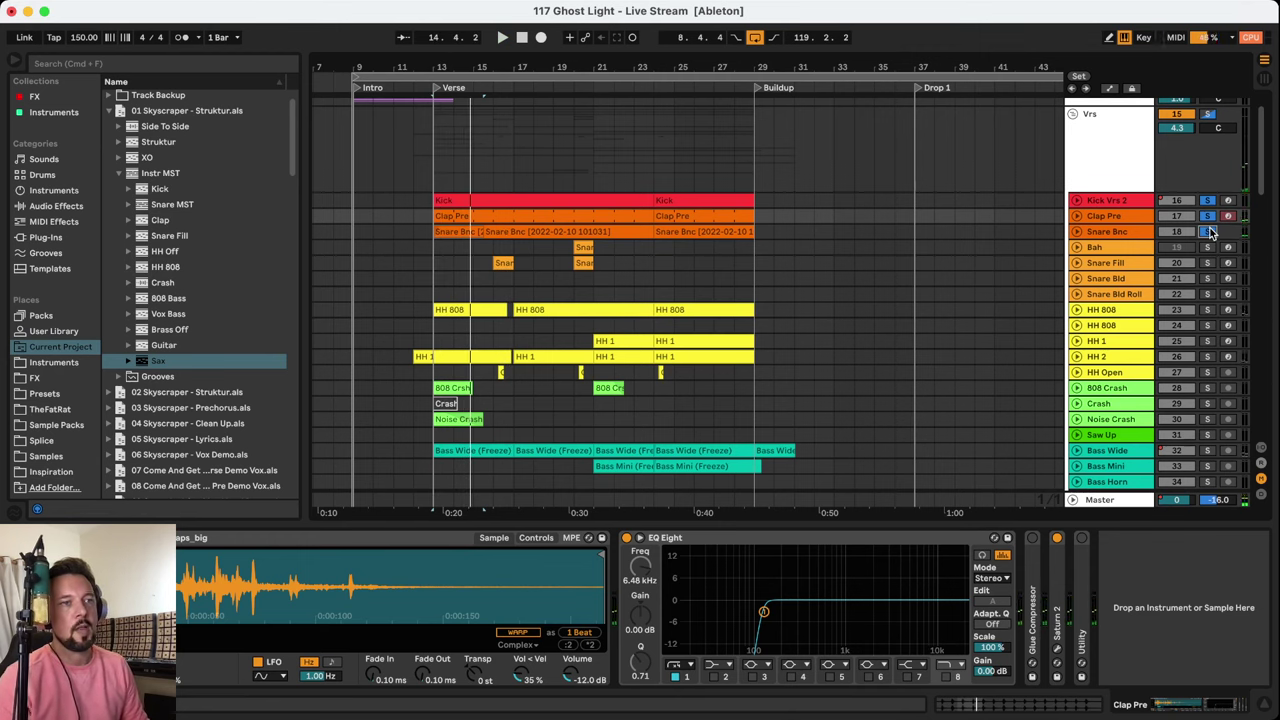
Solo only Snare Bnc, unfold its track and examine the waveform up close while it plays
click(1208, 232)
click(1208, 232)
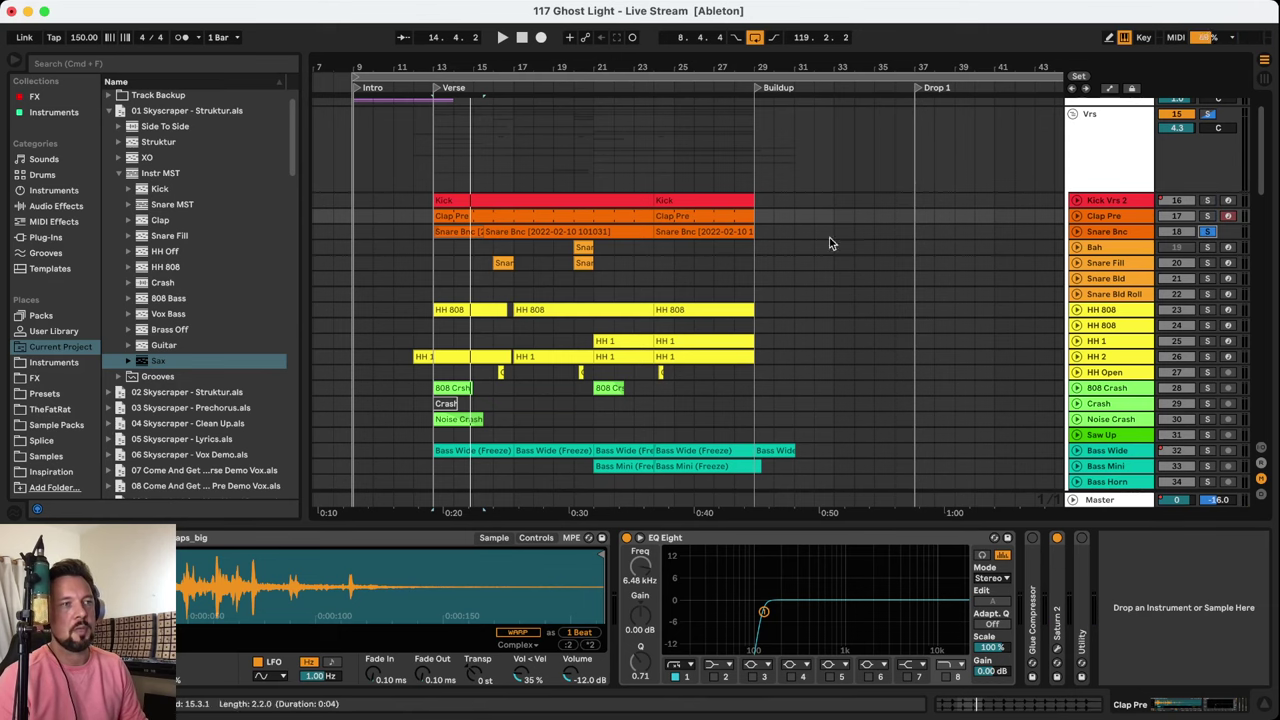
click(1072, 236)
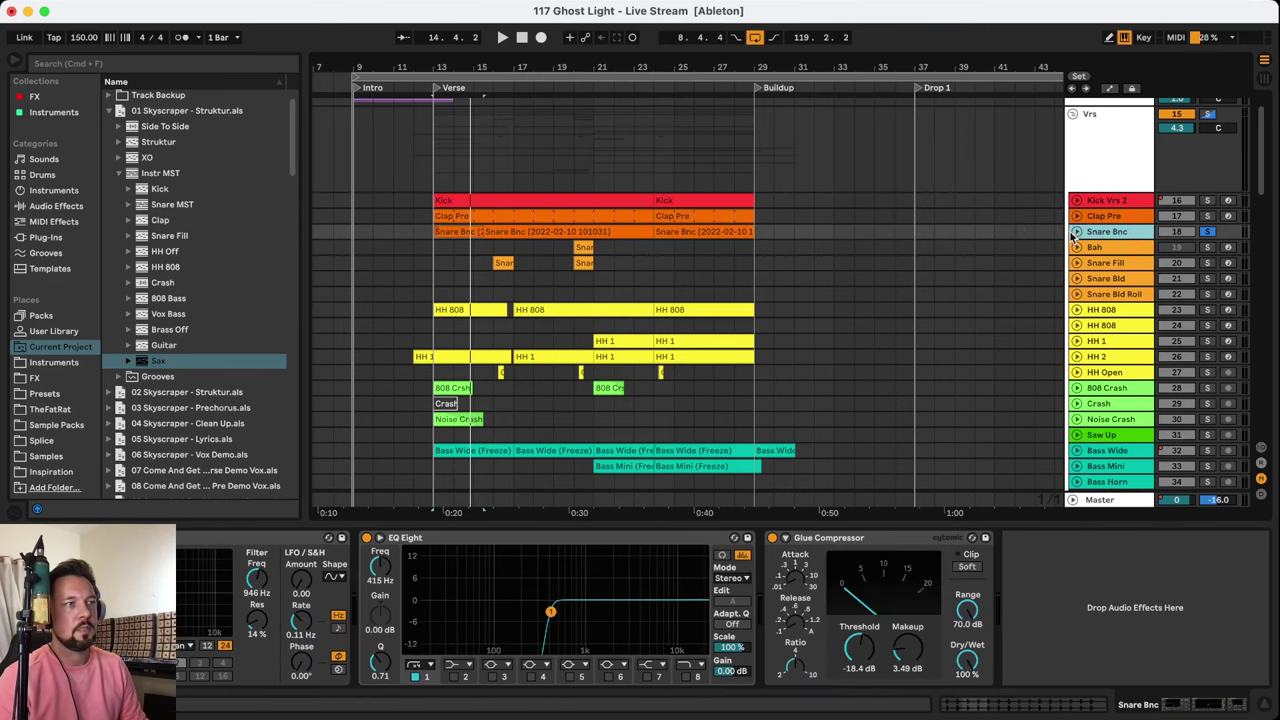
click(1075, 231)
drag(471, 67, 468, 185)
click(425, 279)
key(space)
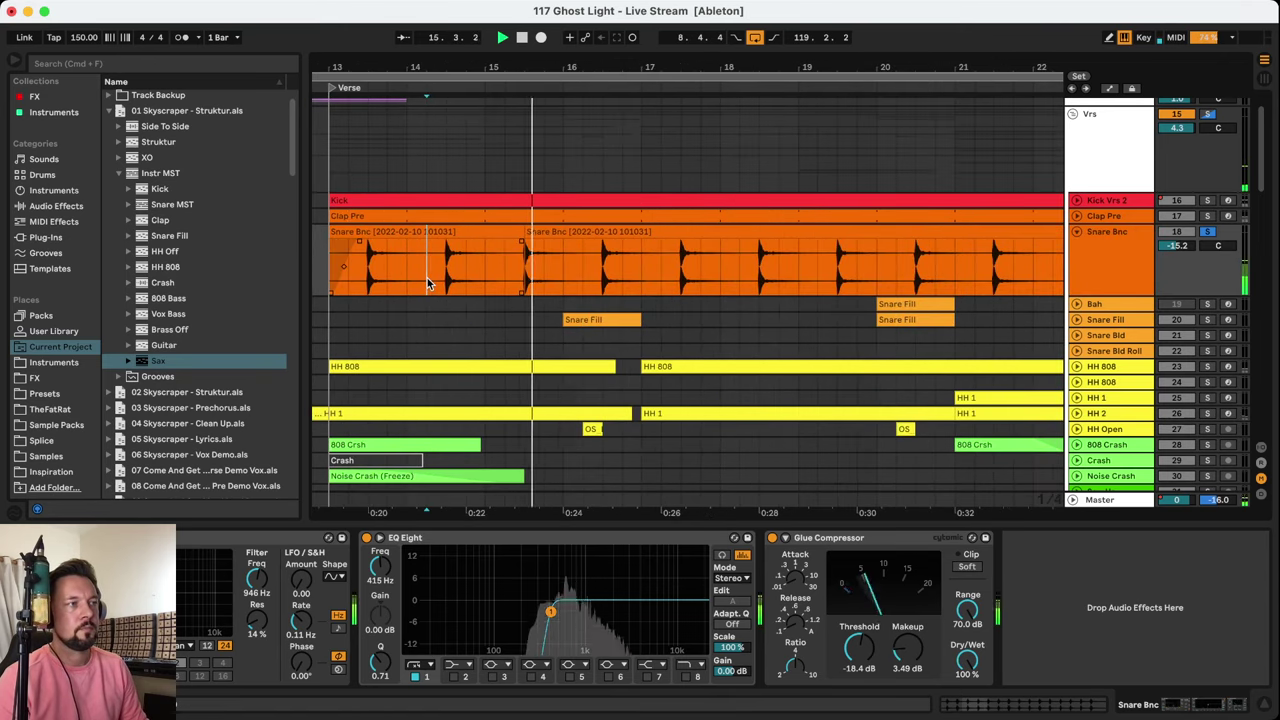
drag(537, 62, 537, 34)
key(space)
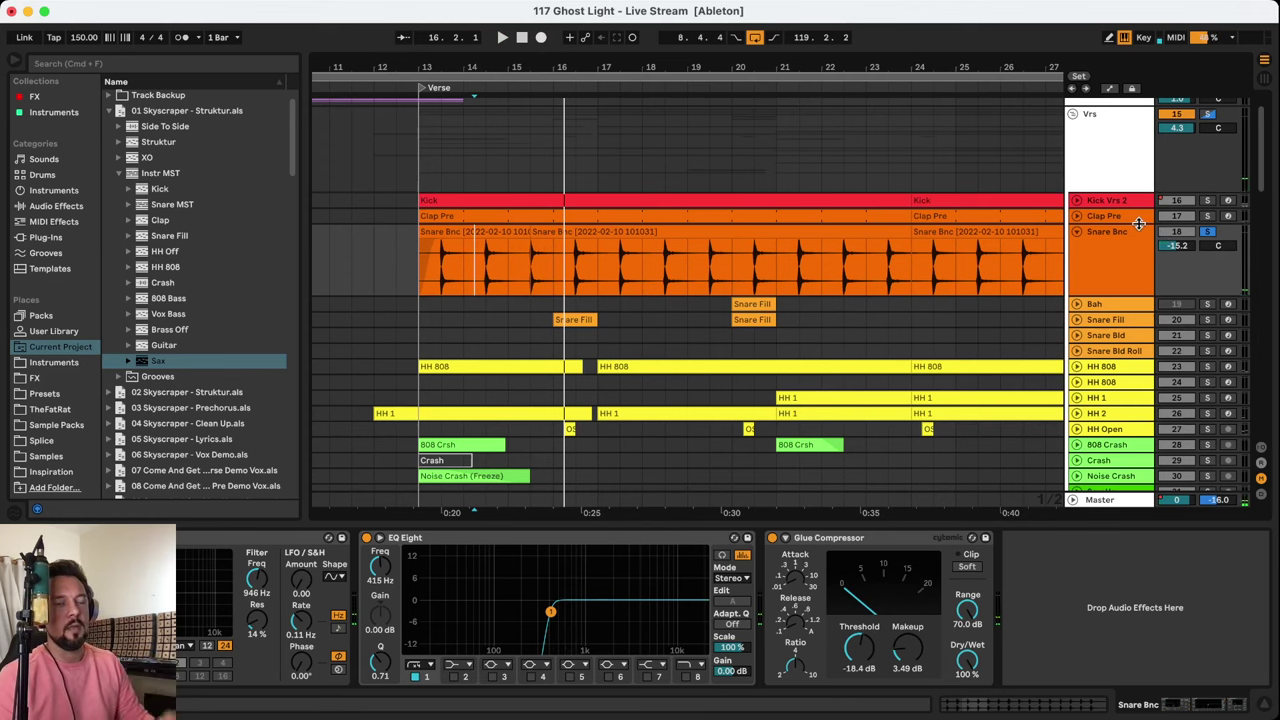
Solo Clap Pre in place of Snare Bnc, unfold its track and play it from bar 13
click(1137, 218)
click(1207, 215)
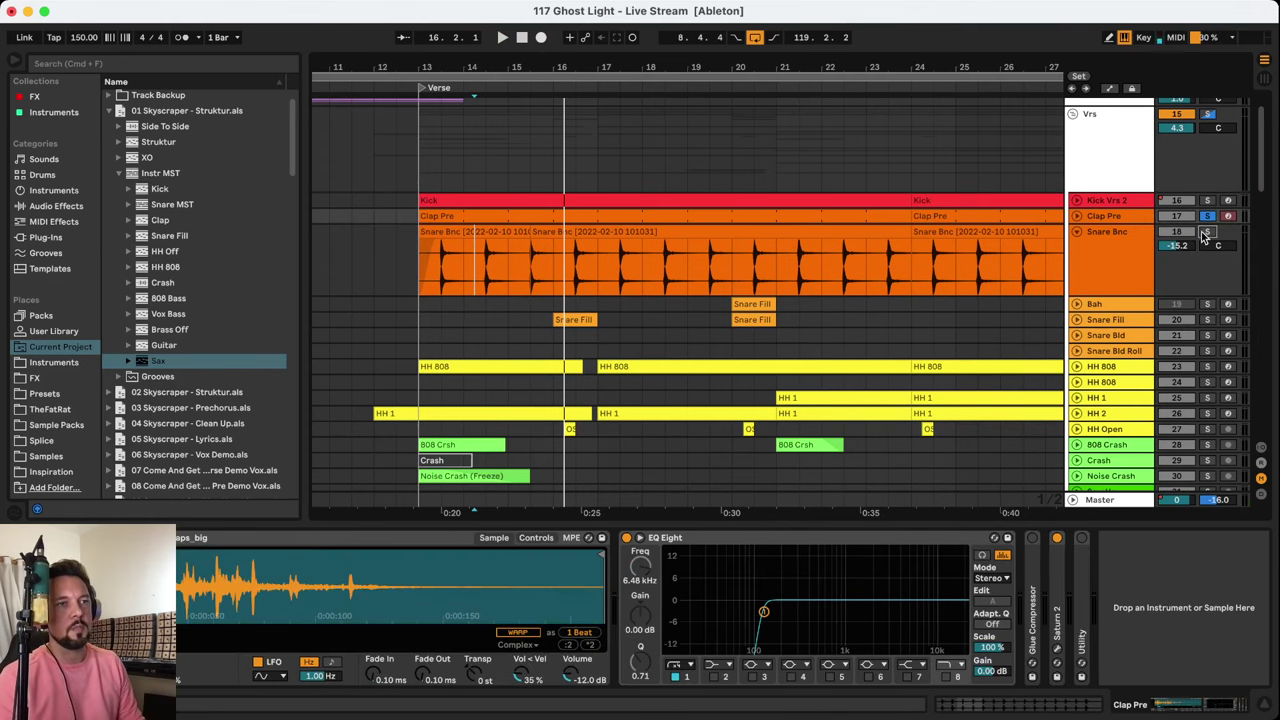
click(1077, 217)
click(424, 252)
key(space)
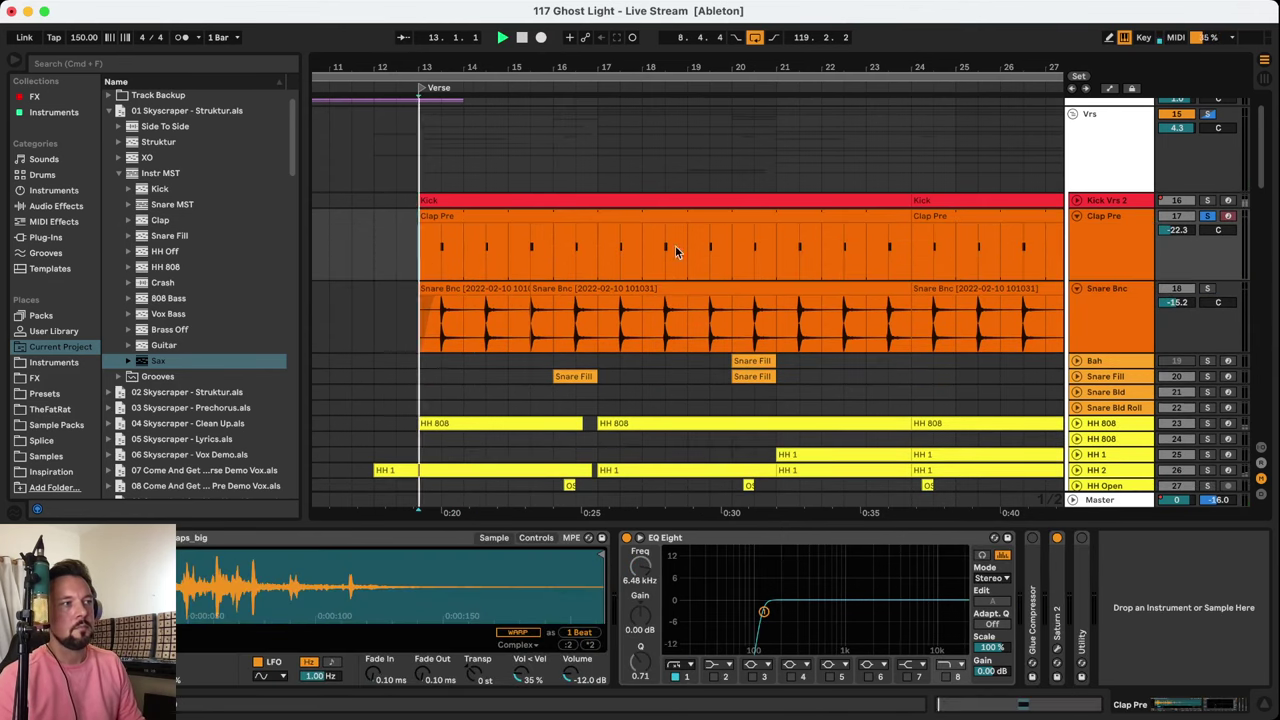
click(1105, 230)
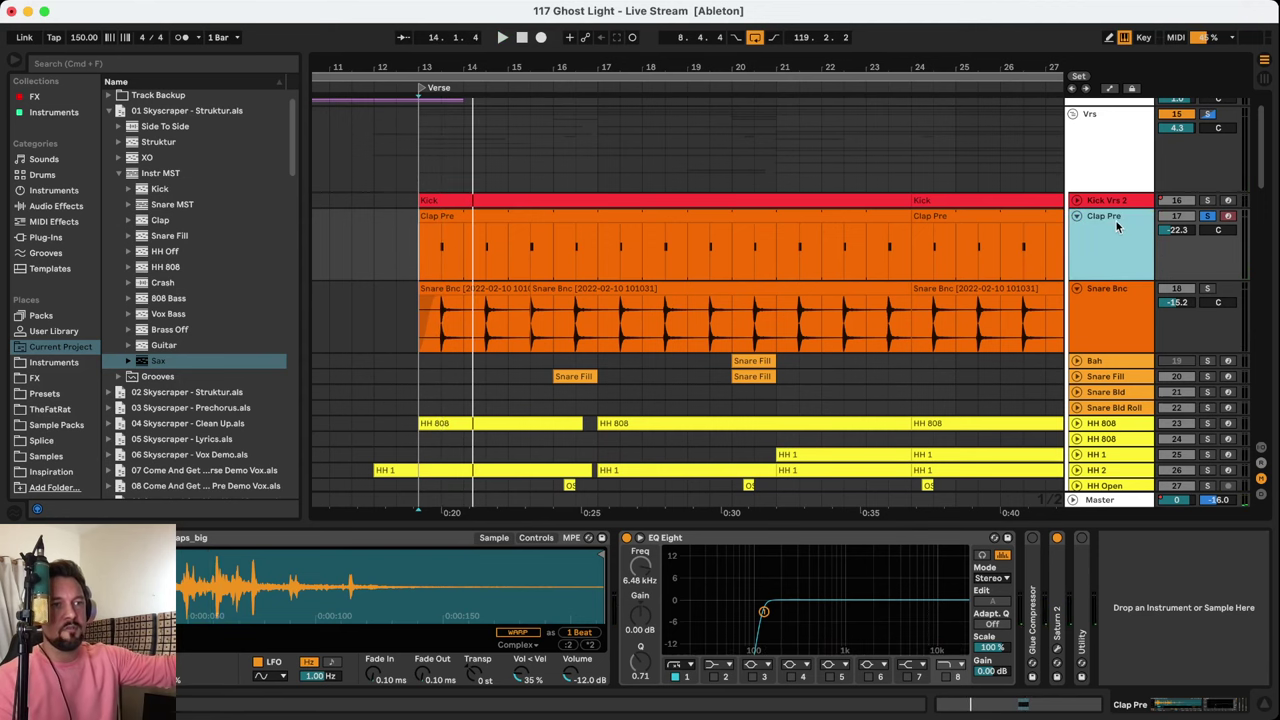
Fold the Clap Pre and Snare Bnc tracks and clear the solo on Clap Pre
click(1077, 216)
click(1077, 231)
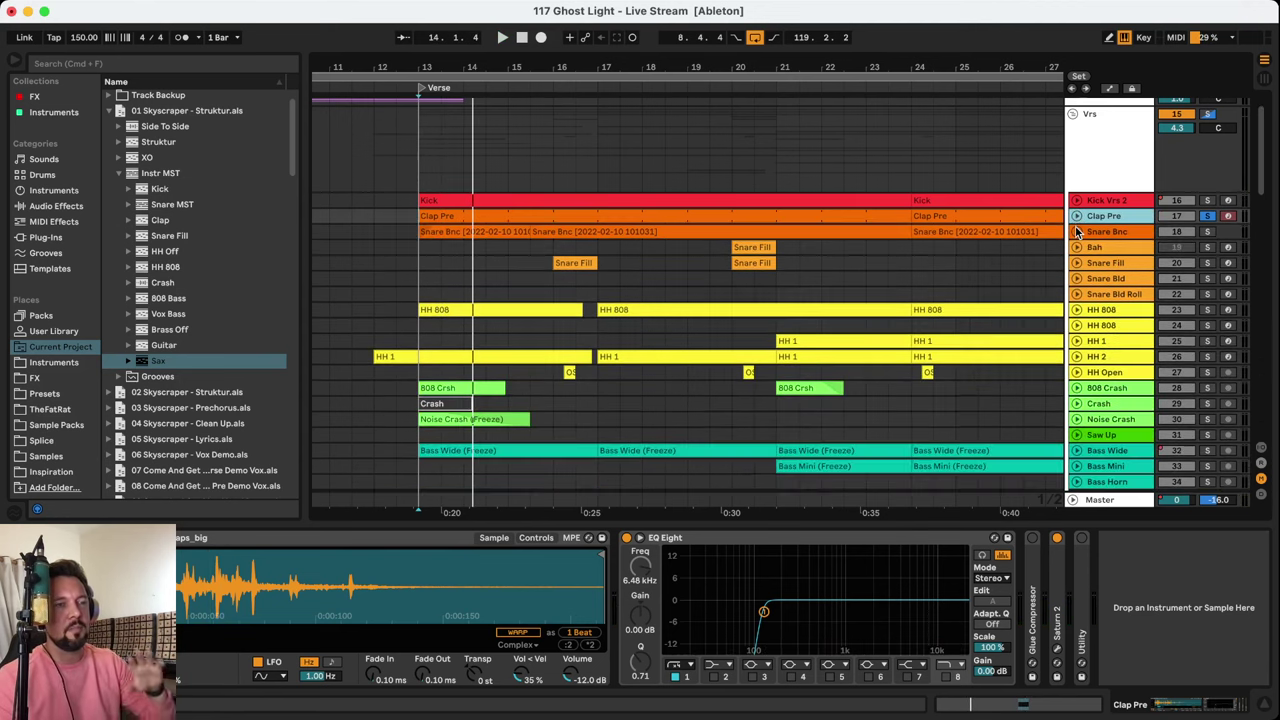
click(1112, 232)
click(454, 128)
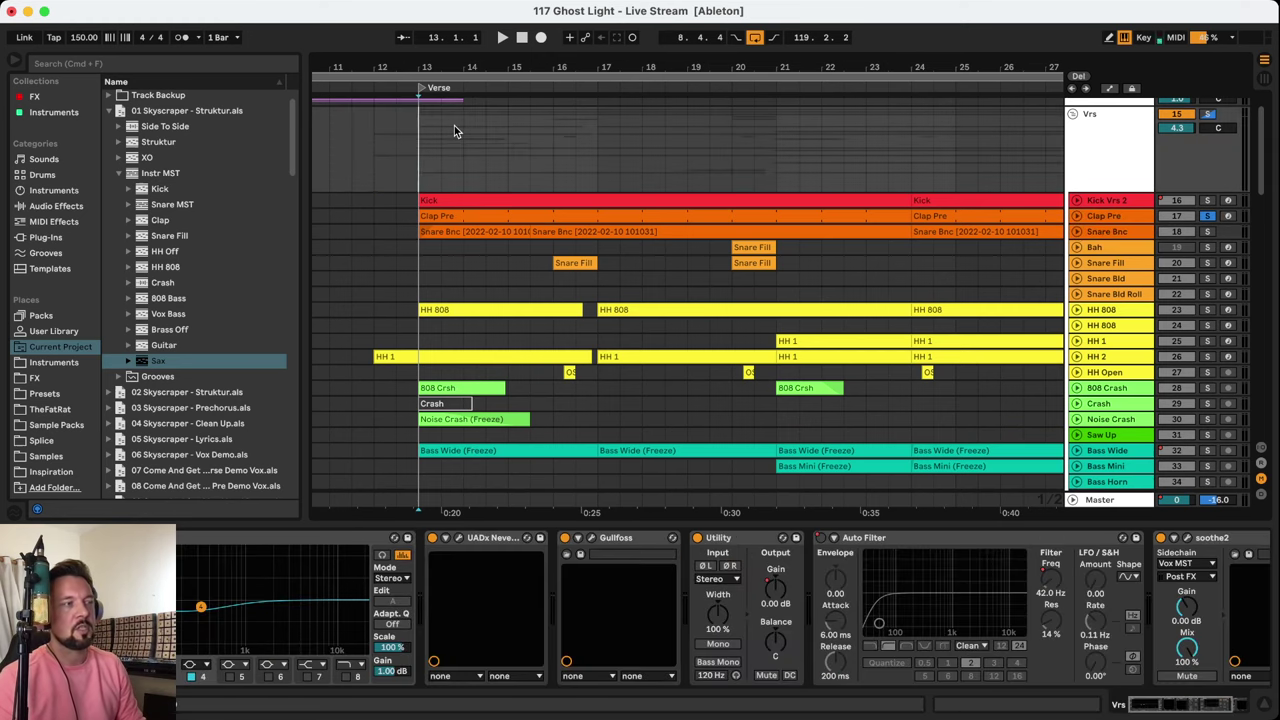
drag(461, 59, 408, 70)
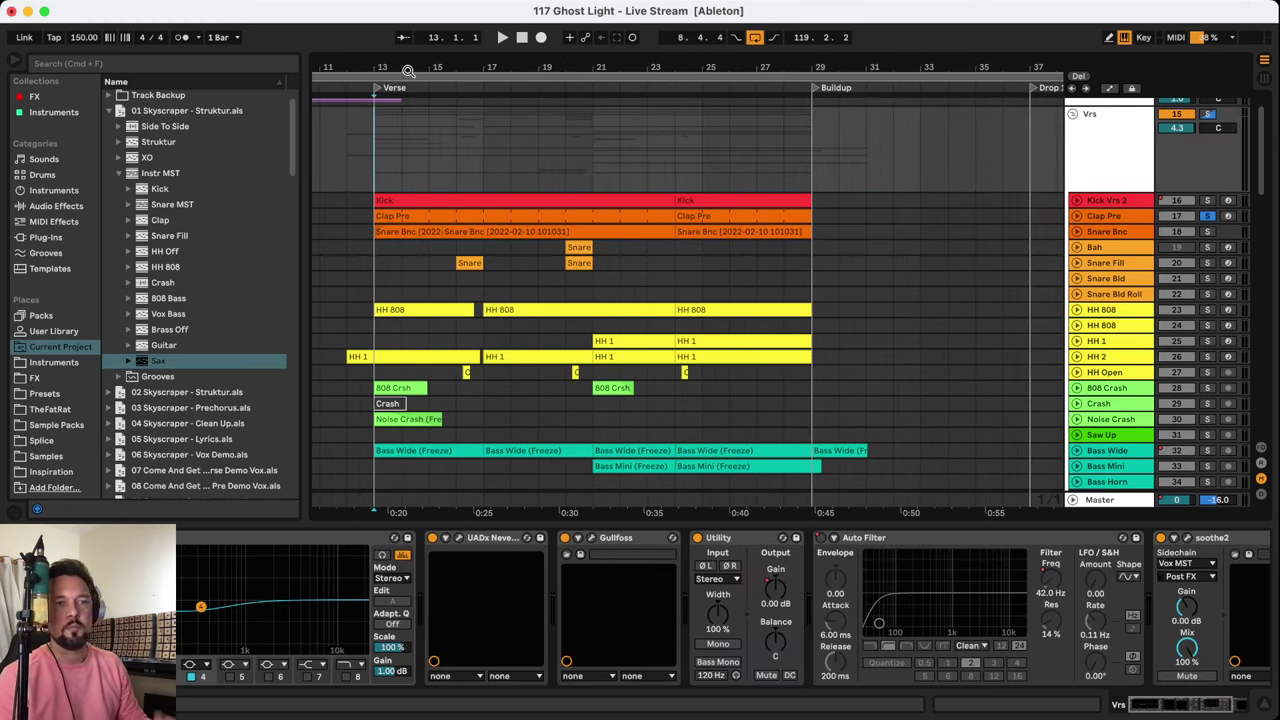
click(1209, 217)
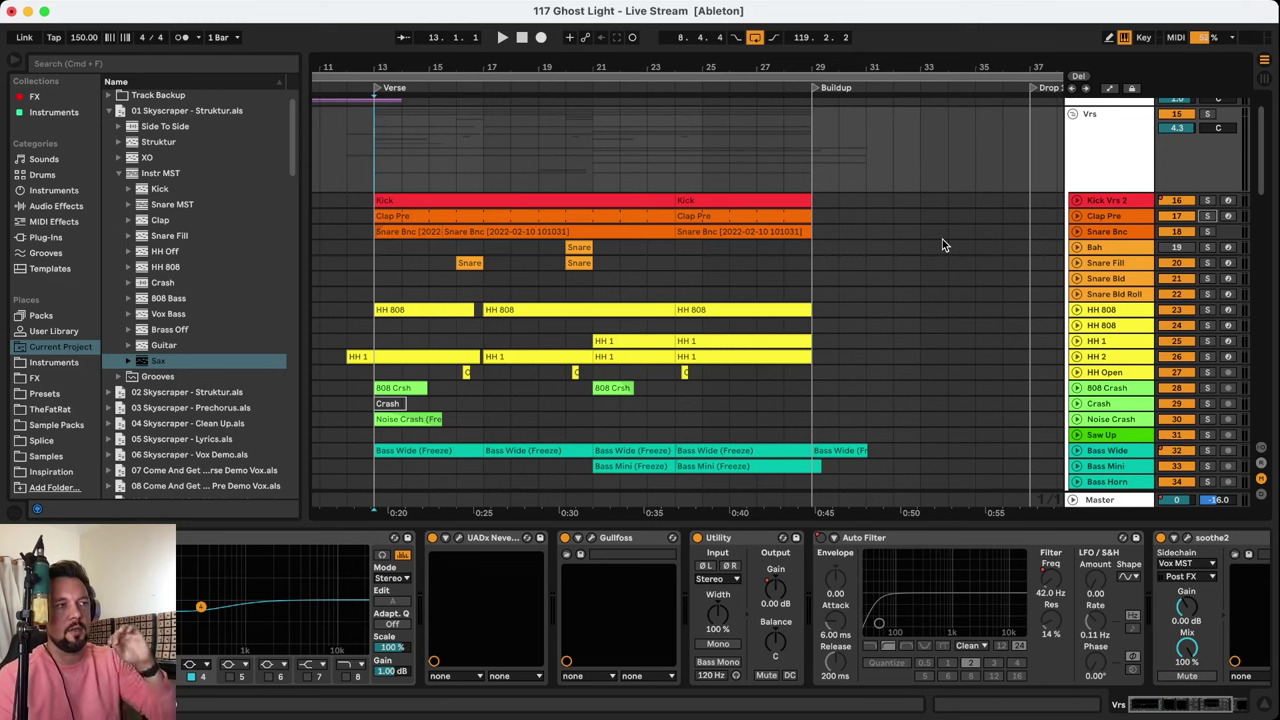
Solo Clap Pre, listen to it from bar 13 and clear its solo
click(1123, 220)
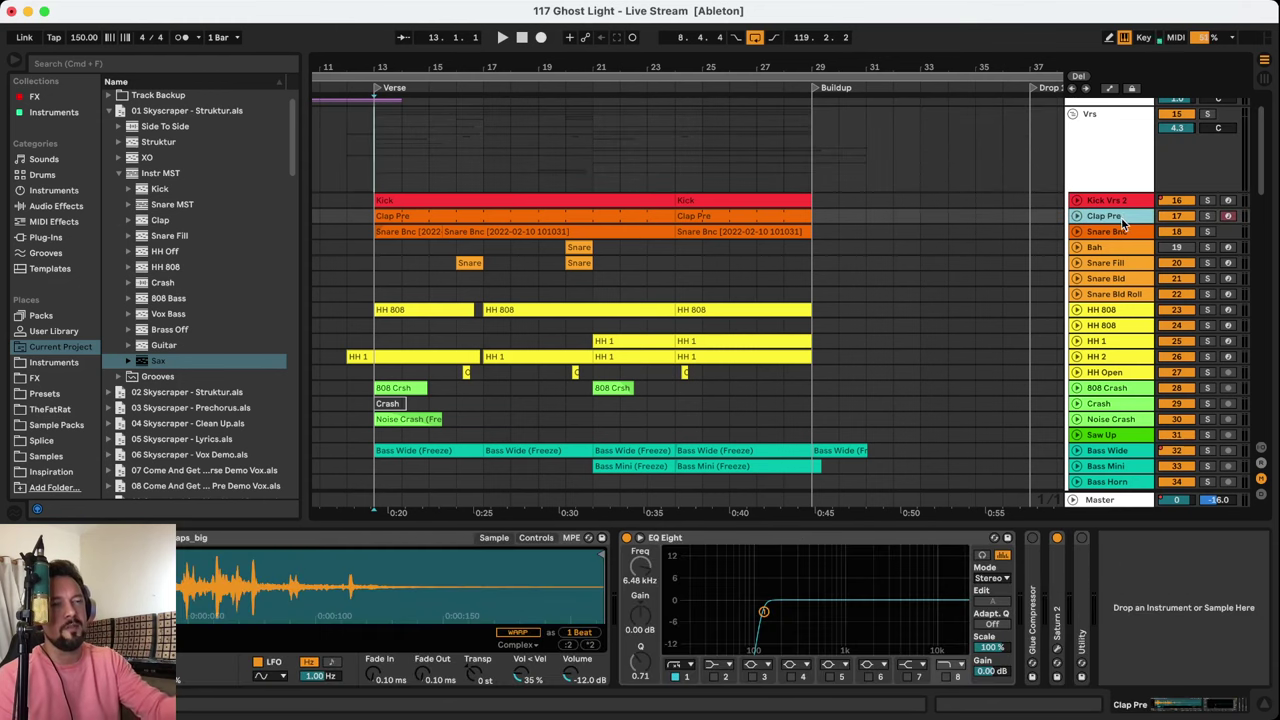
click(1207, 216)
key(space)
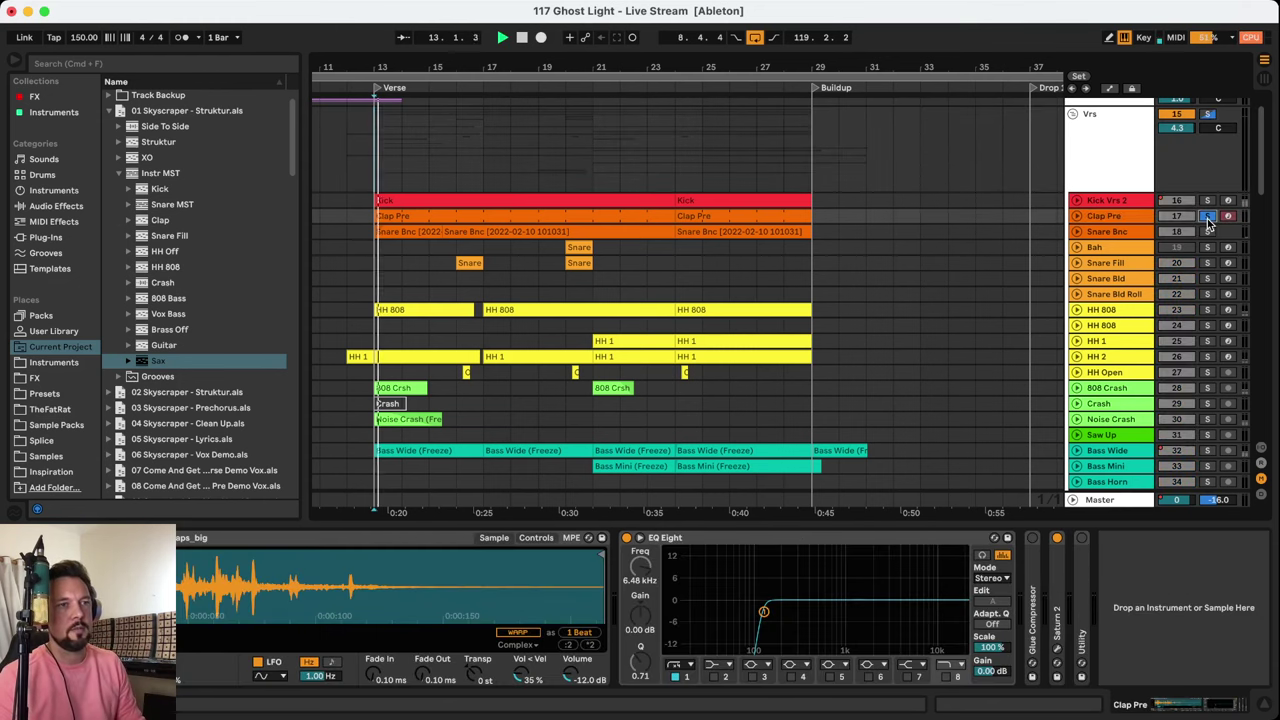
click(1099, 215)
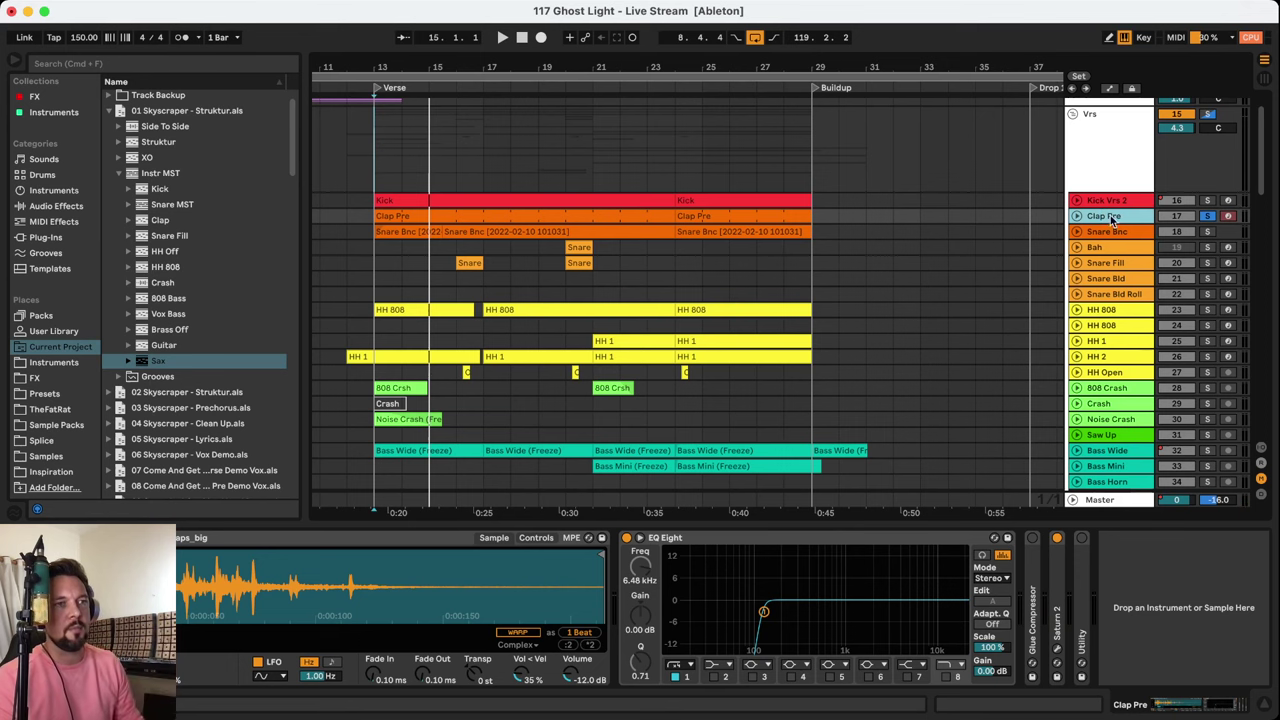
click(1205, 217)
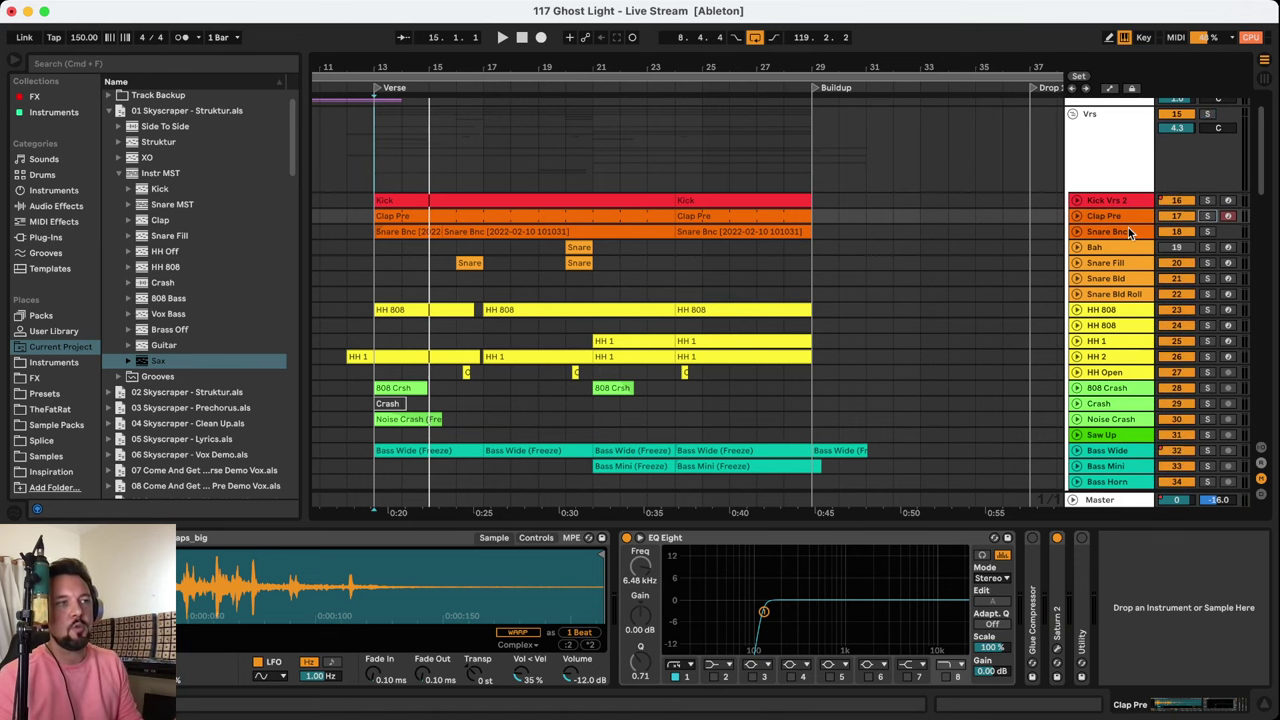
Solo Snare Bnc, listen to it from the start of the Verse and clear its solo
click(1129, 232)
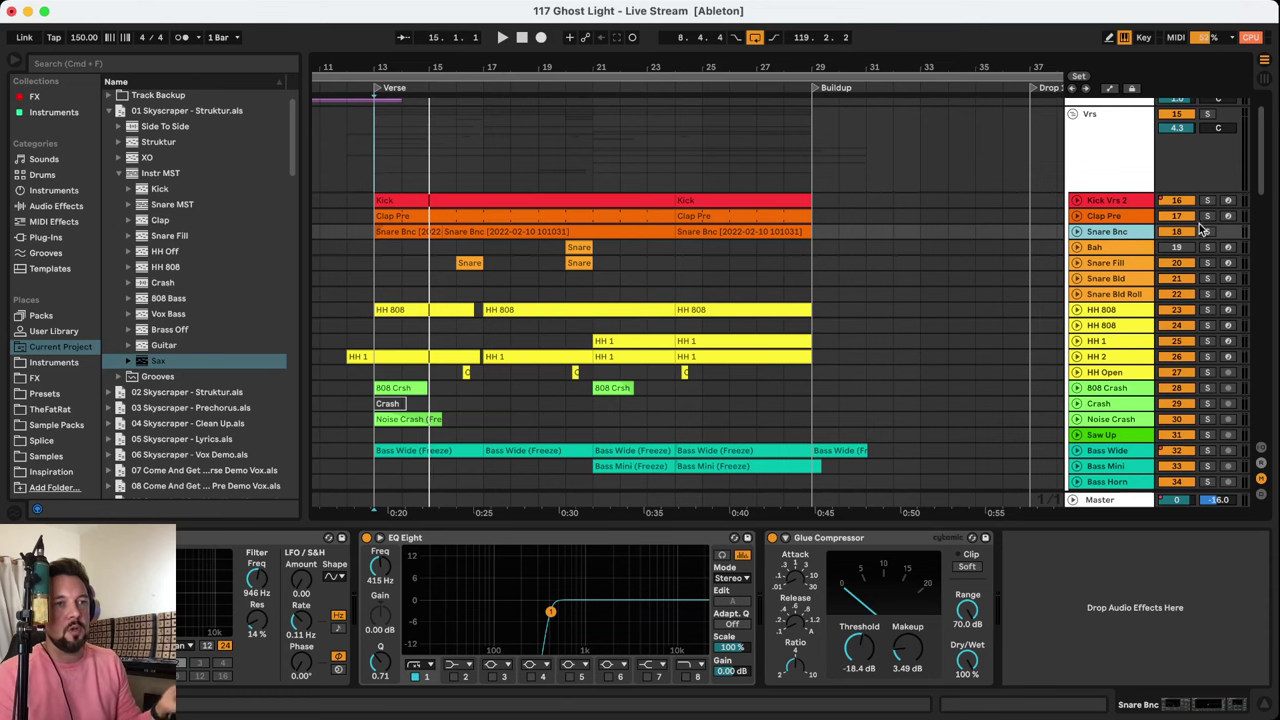
click(1207, 231)
key(space)
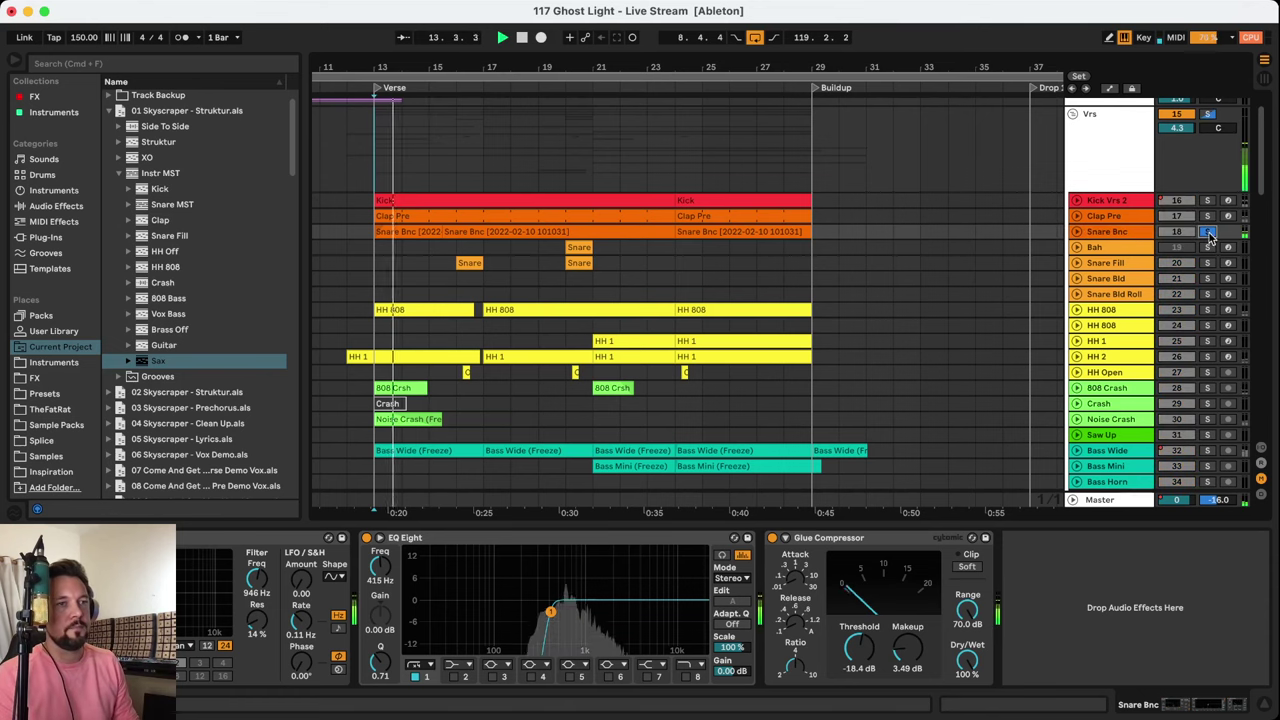
click(1208, 233)
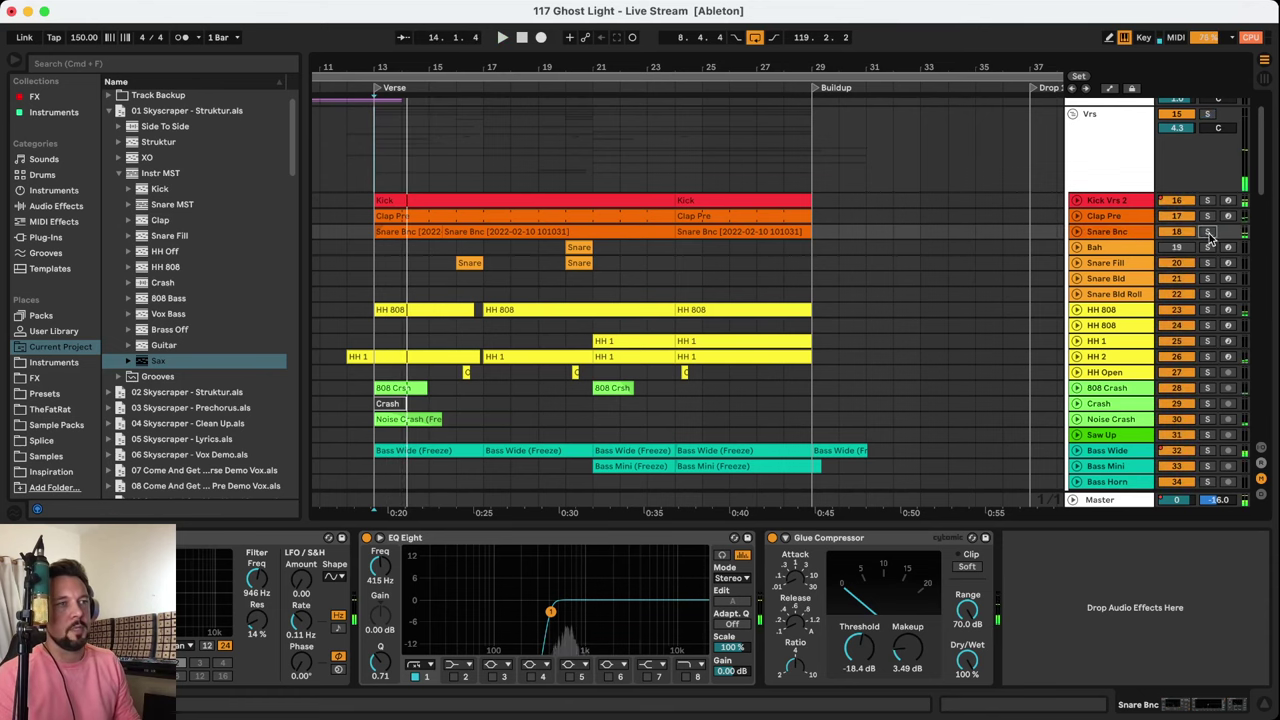
Listen to the Snare Fill around bar 16 in the full mix, and audition the first HH 808 track soloed
click(1100, 266)
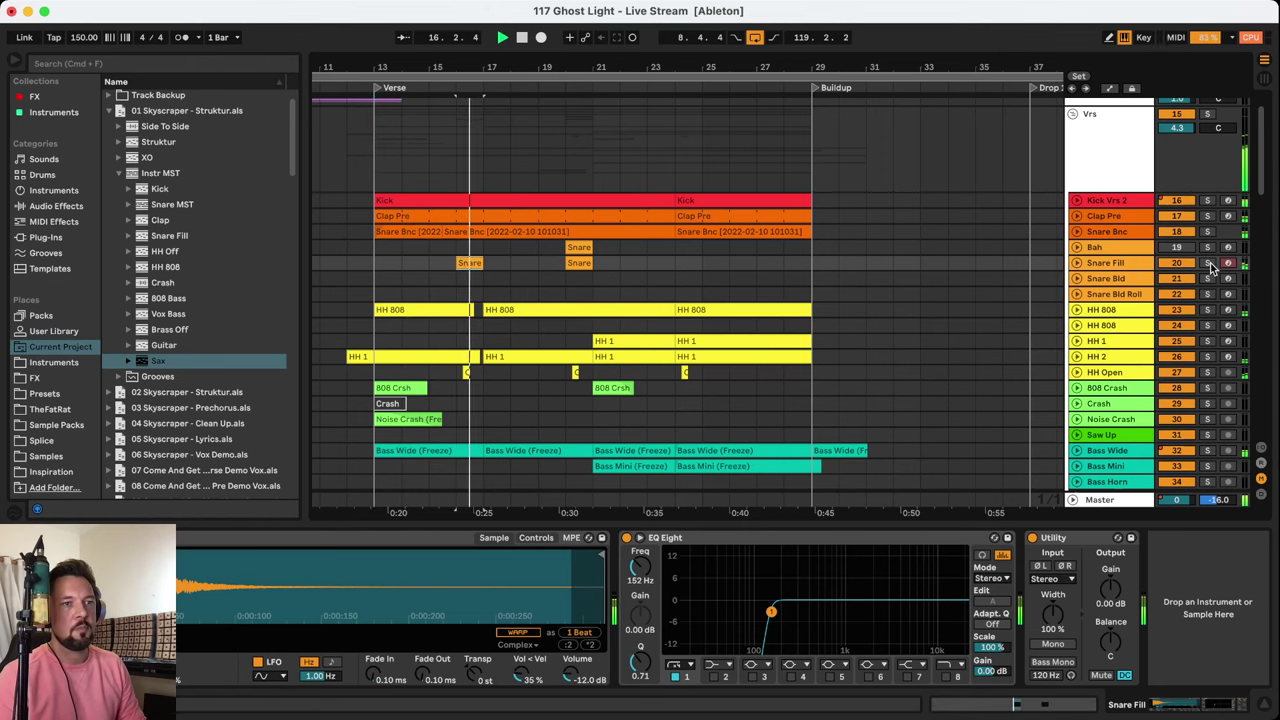
click(1125, 273)
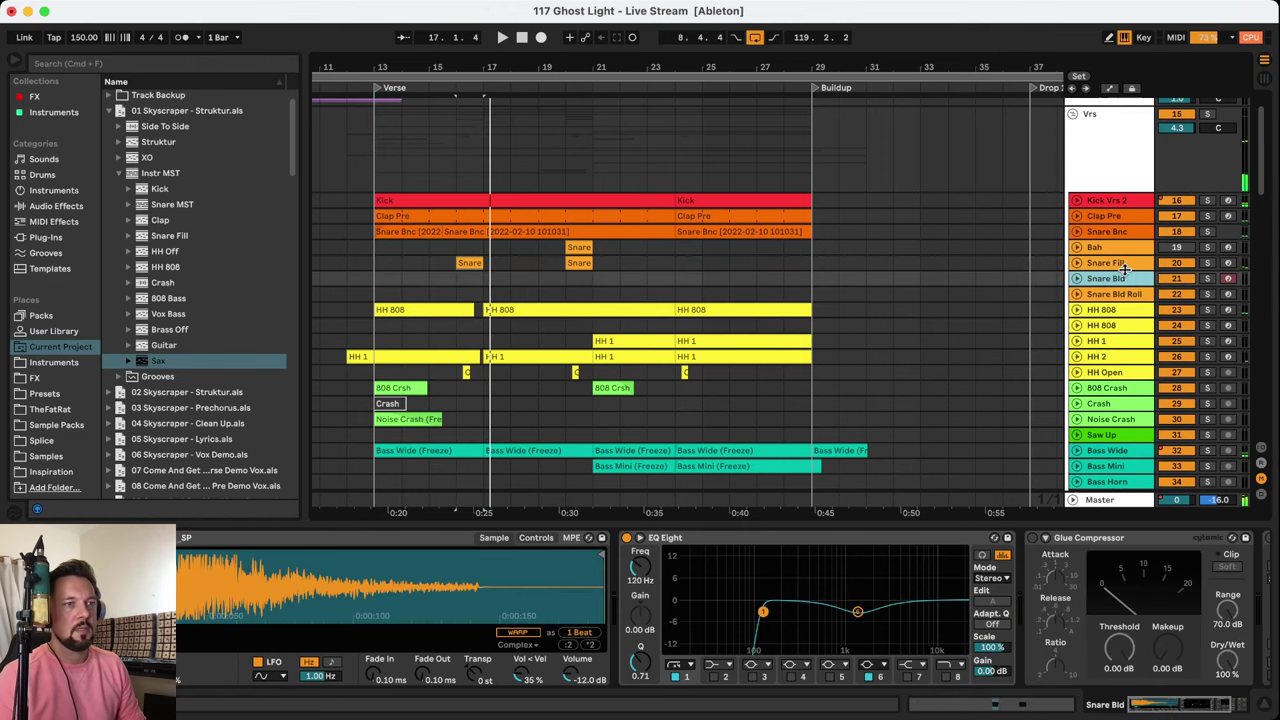
click(1121, 312)
click(1208, 310)
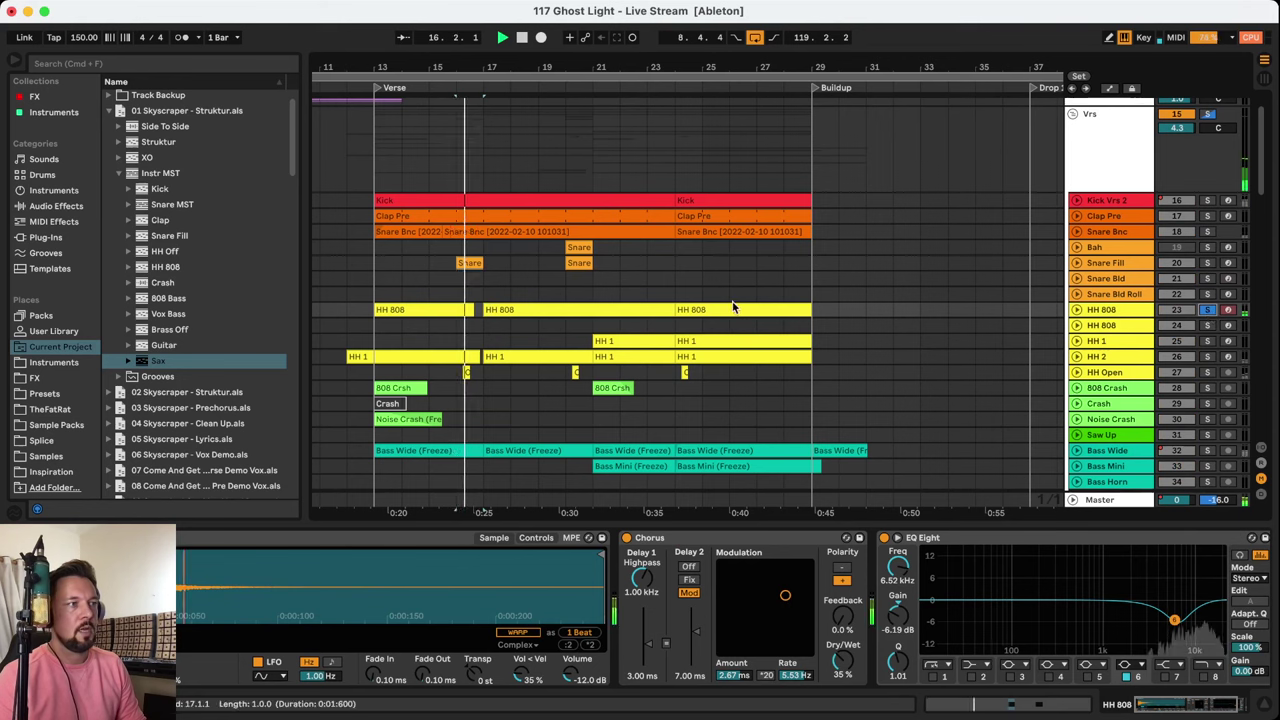
scroll(557, 280, down, 3)
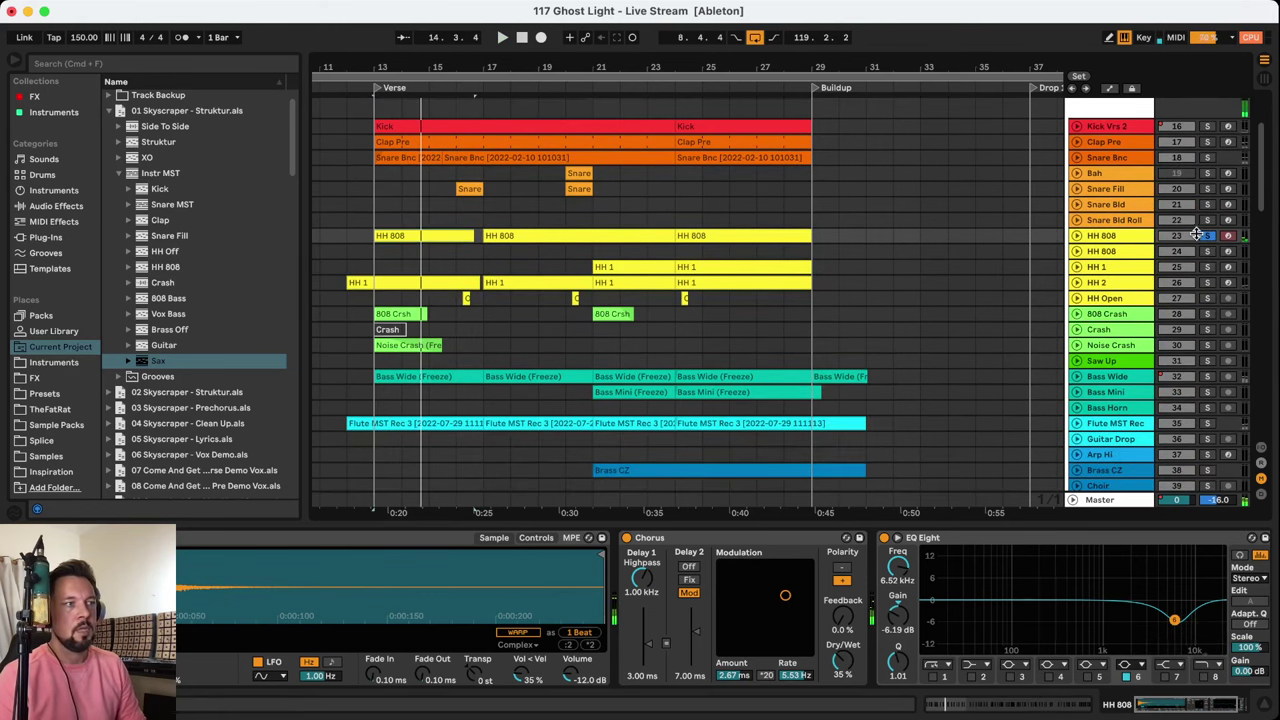
Solo HH 2 and examine its unfolded clips, combine it with the first HH 808 track, and clear both solos
click(1228, 282)
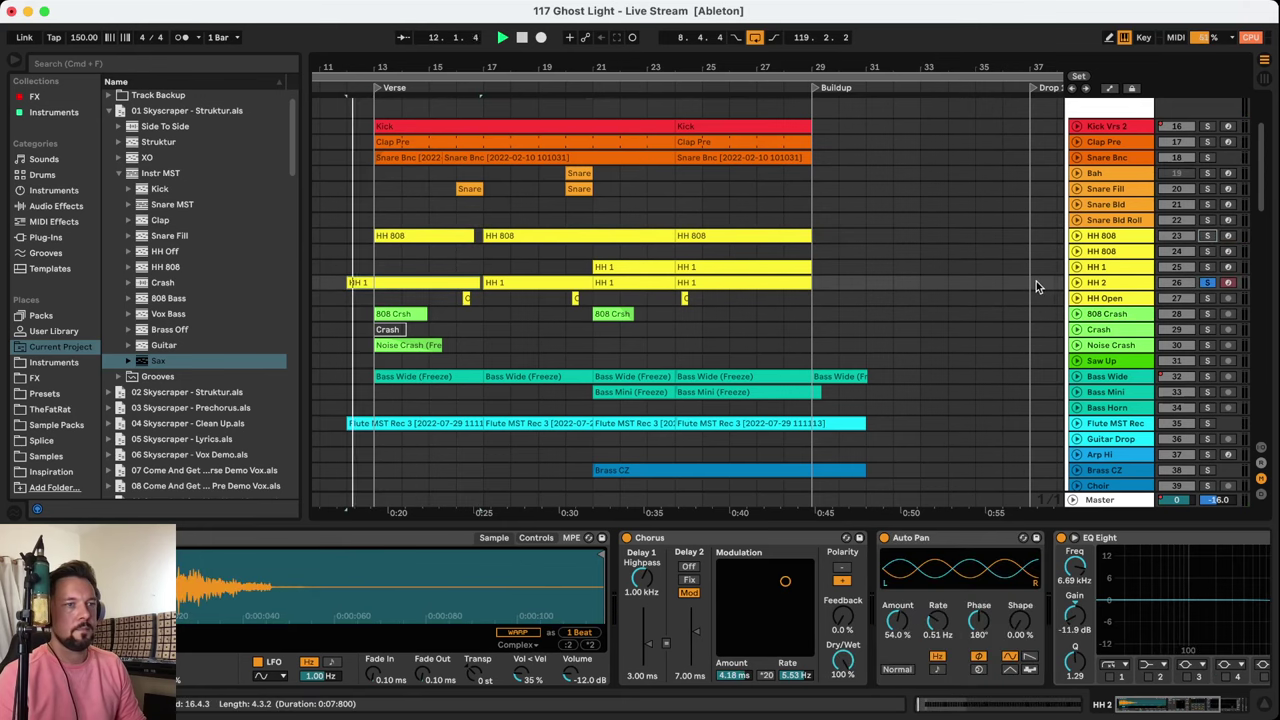
click(1076, 282)
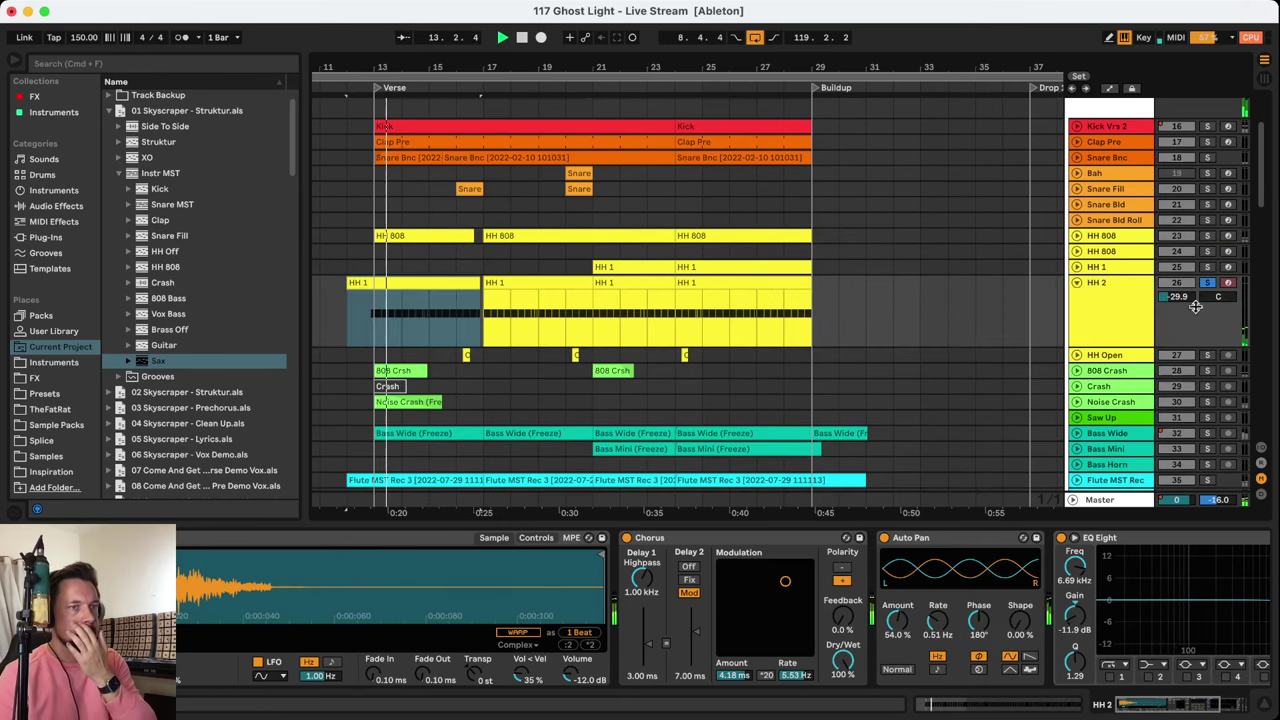
super+click(1207, 236)
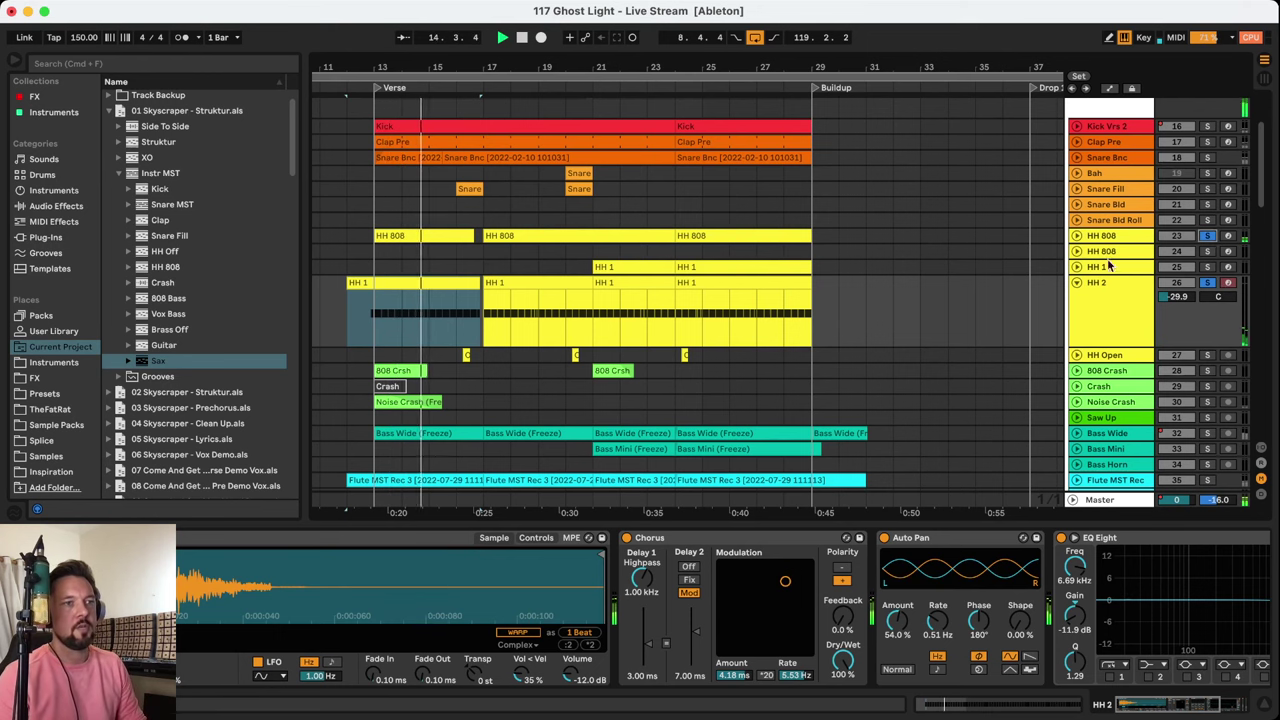
click(1077, 283)
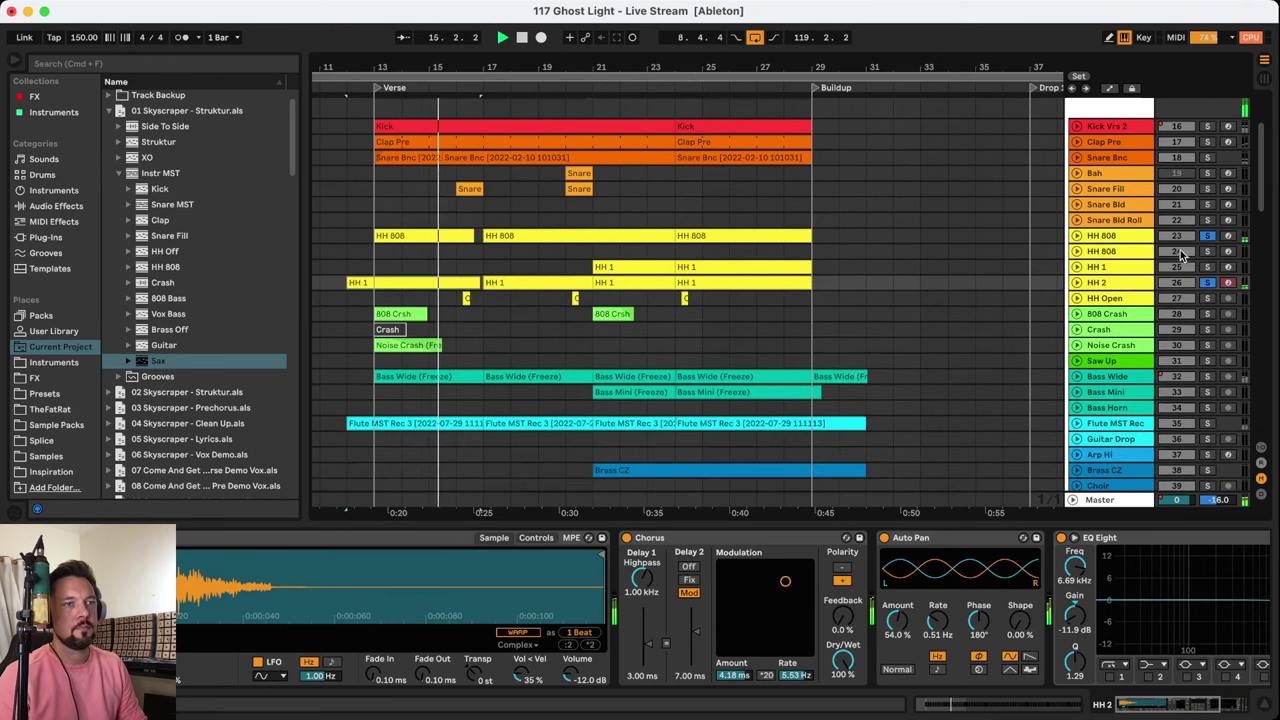
click(1076, 283)
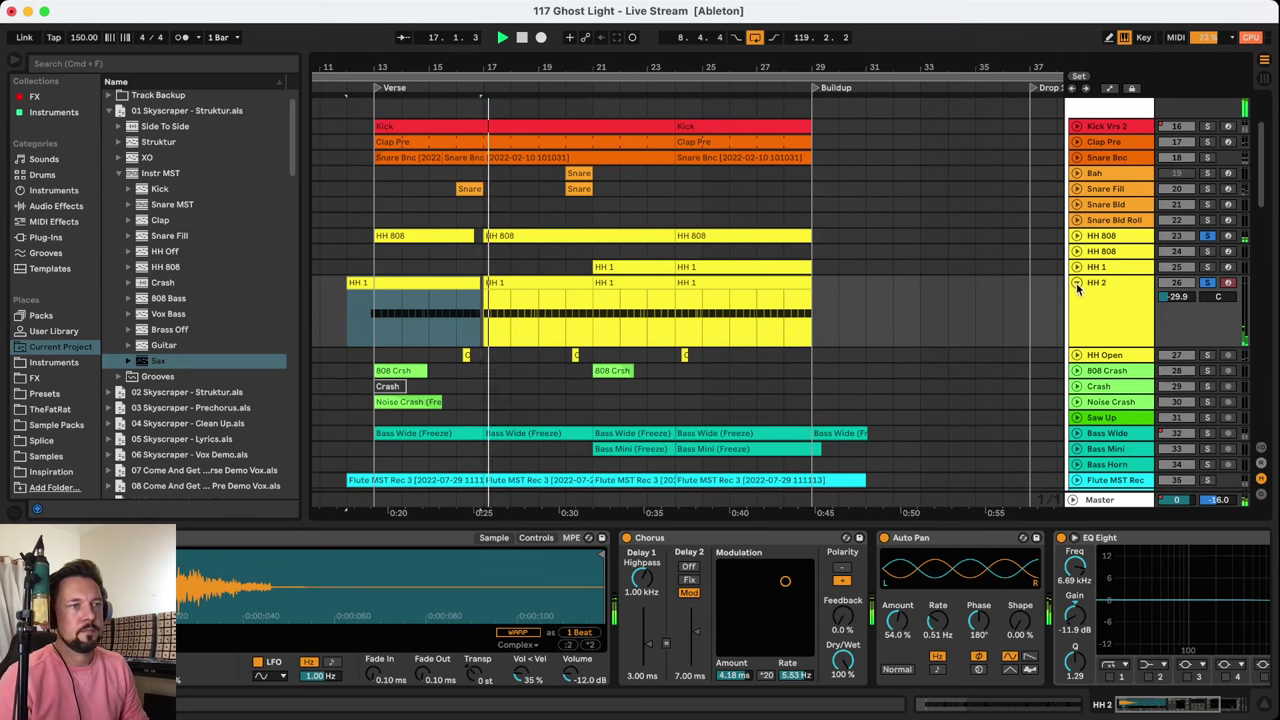
click(1076, 283)
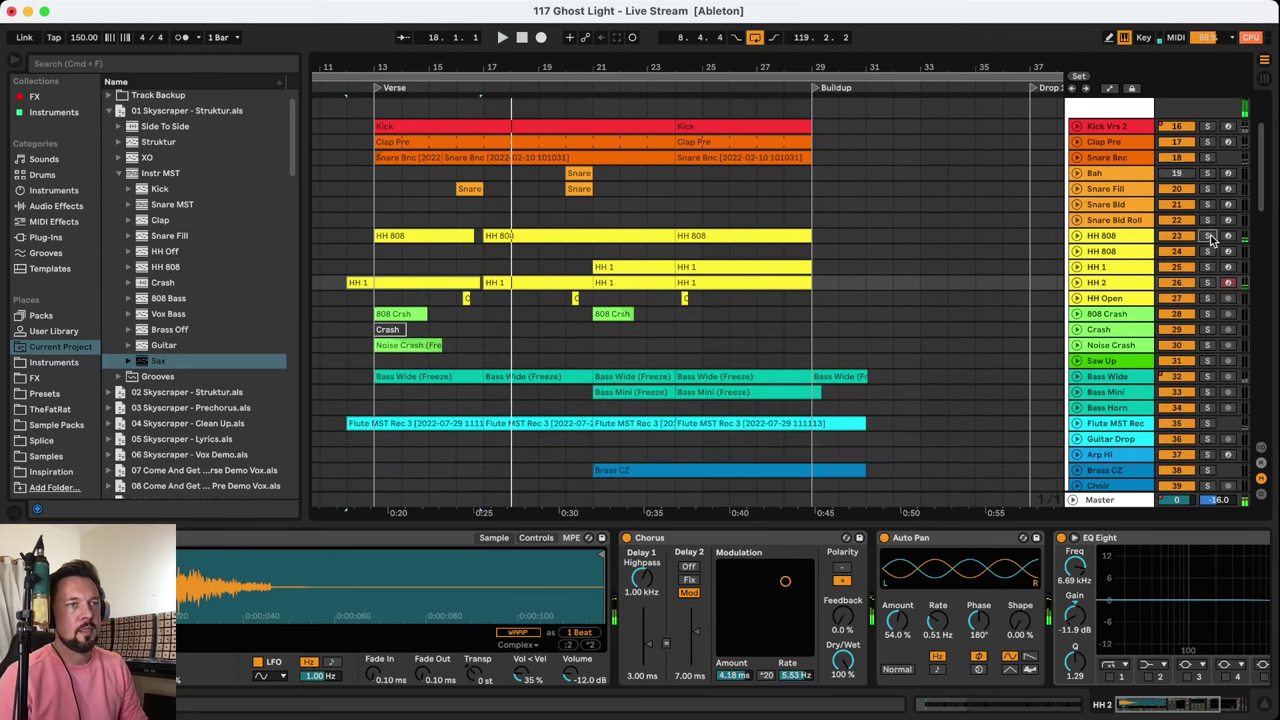
Inspect the MIDI notes of HH 2's clip at bar 17 and HH 808's clip at bar 13
double_click(566, 282)
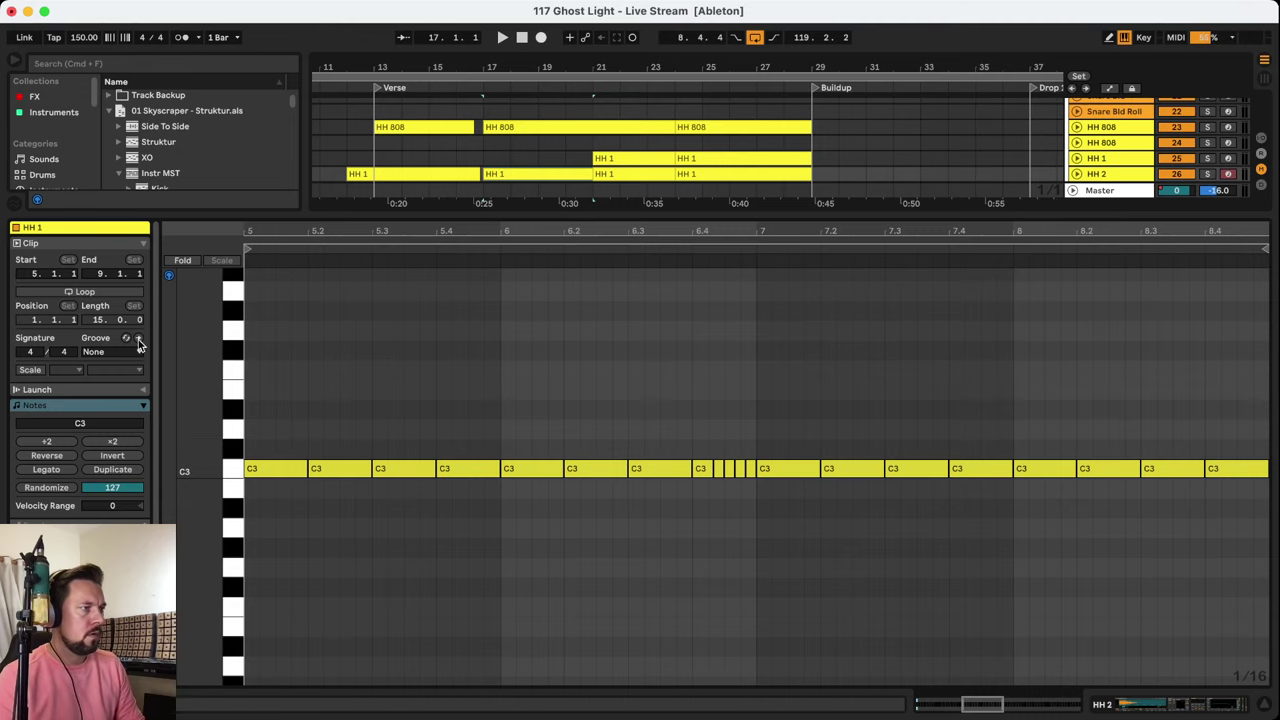
click(416, 125)
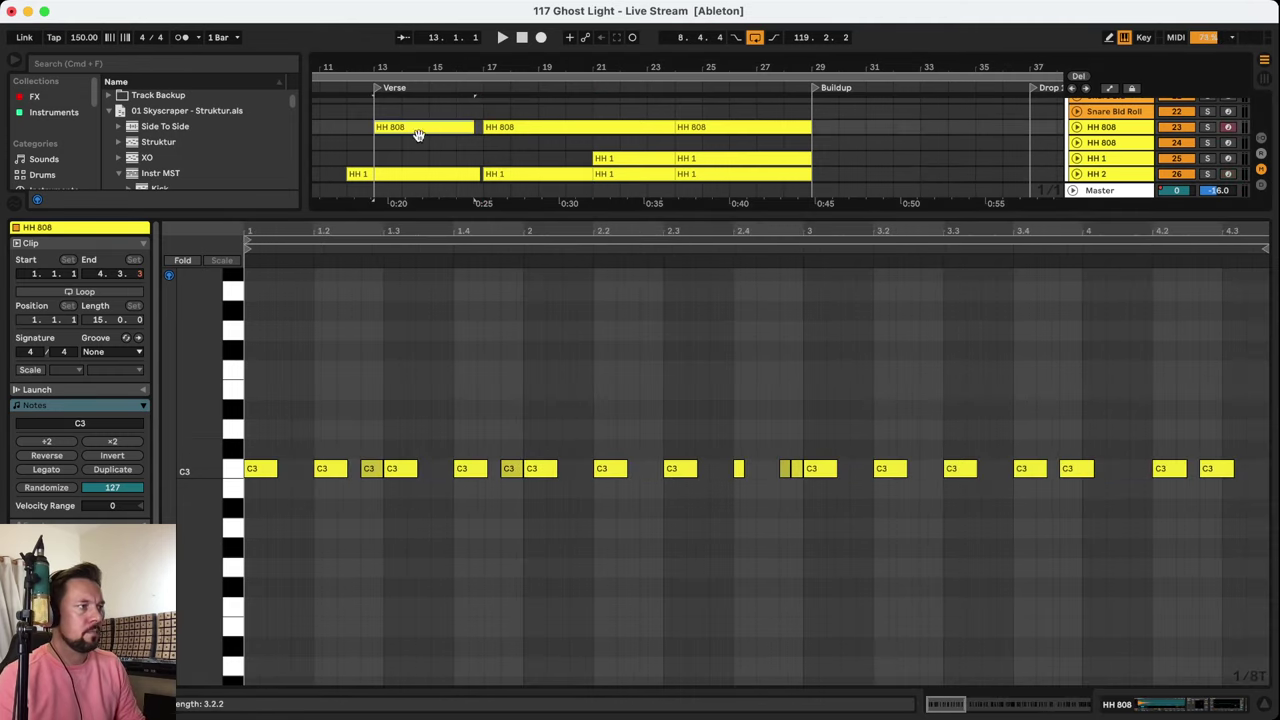
key(shift+Tab)
Solo the 808 Crash track, listen to its crash at bar 13 and clear the solo
click(428, 203)
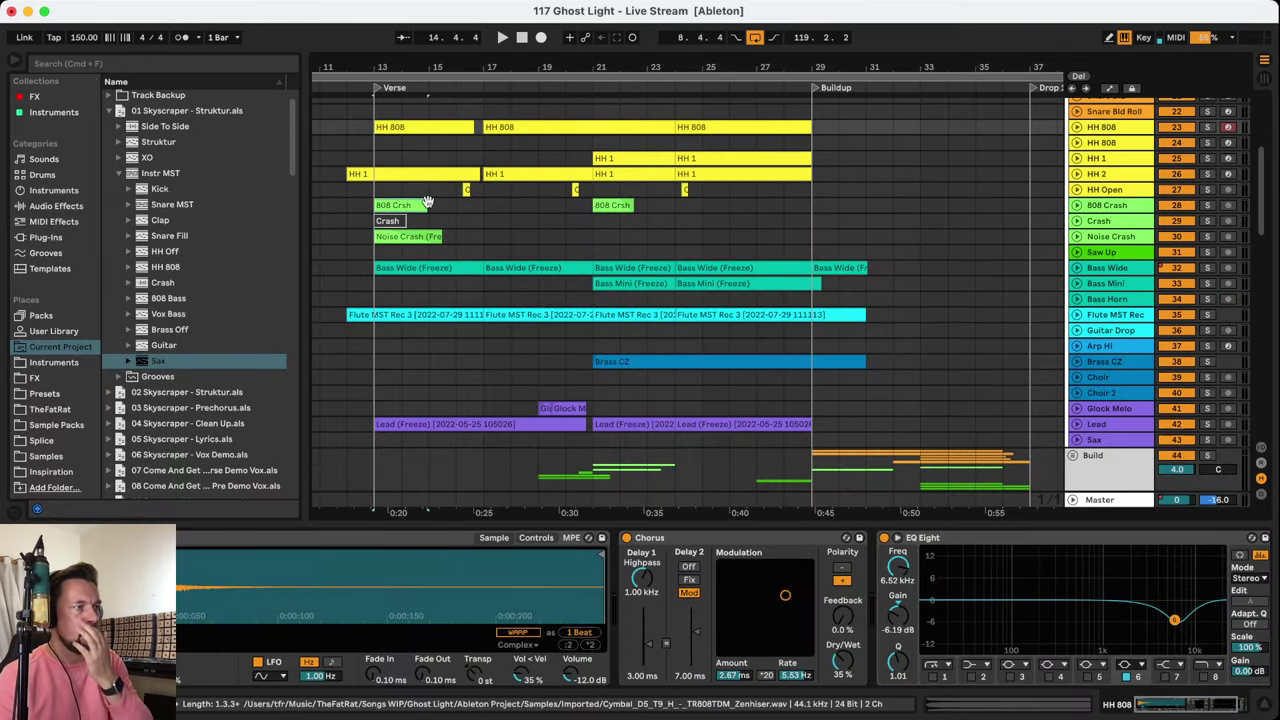
scroll(480, 195, up, 5)
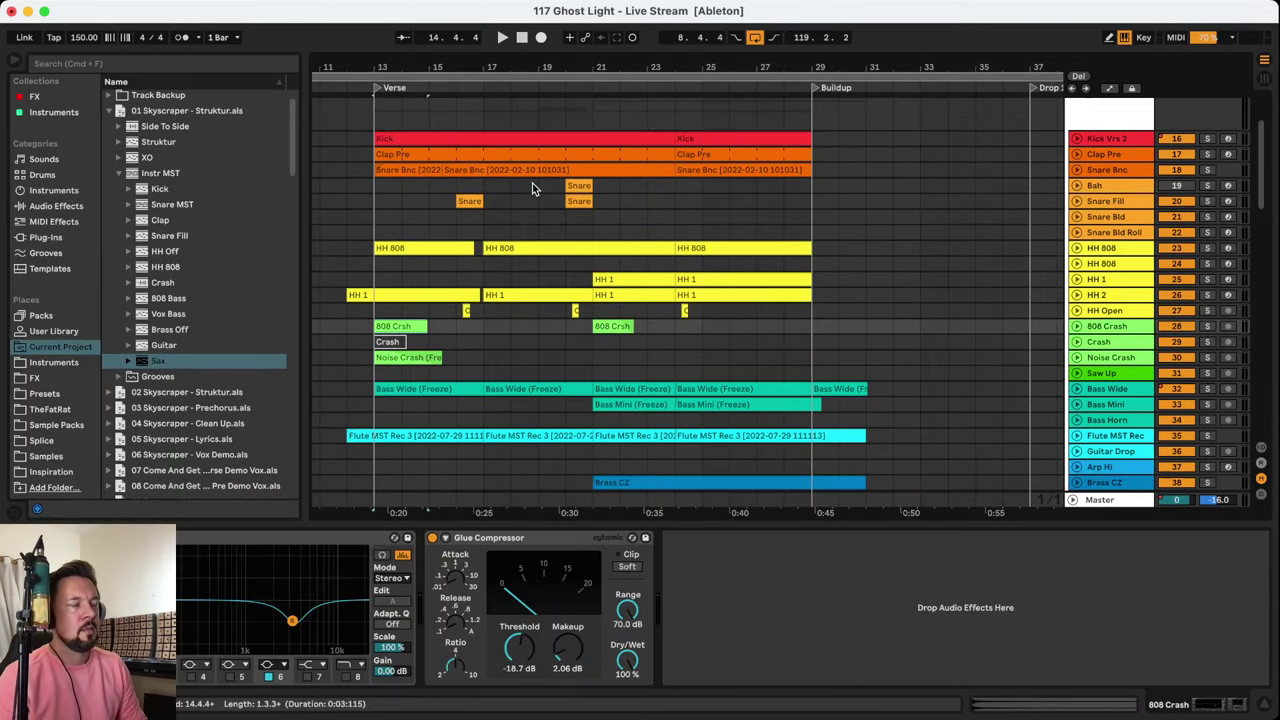
click(437, 247)
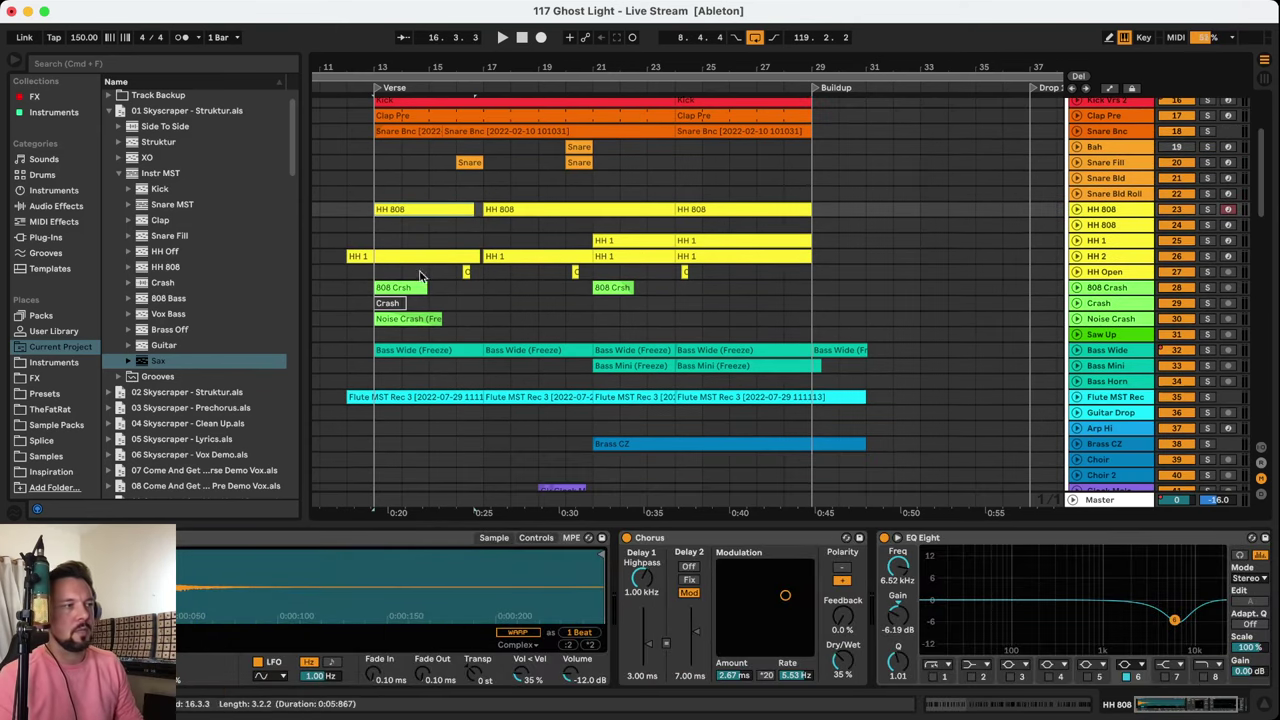
scroll(437, 247, down, 2)
click(1205, 289)
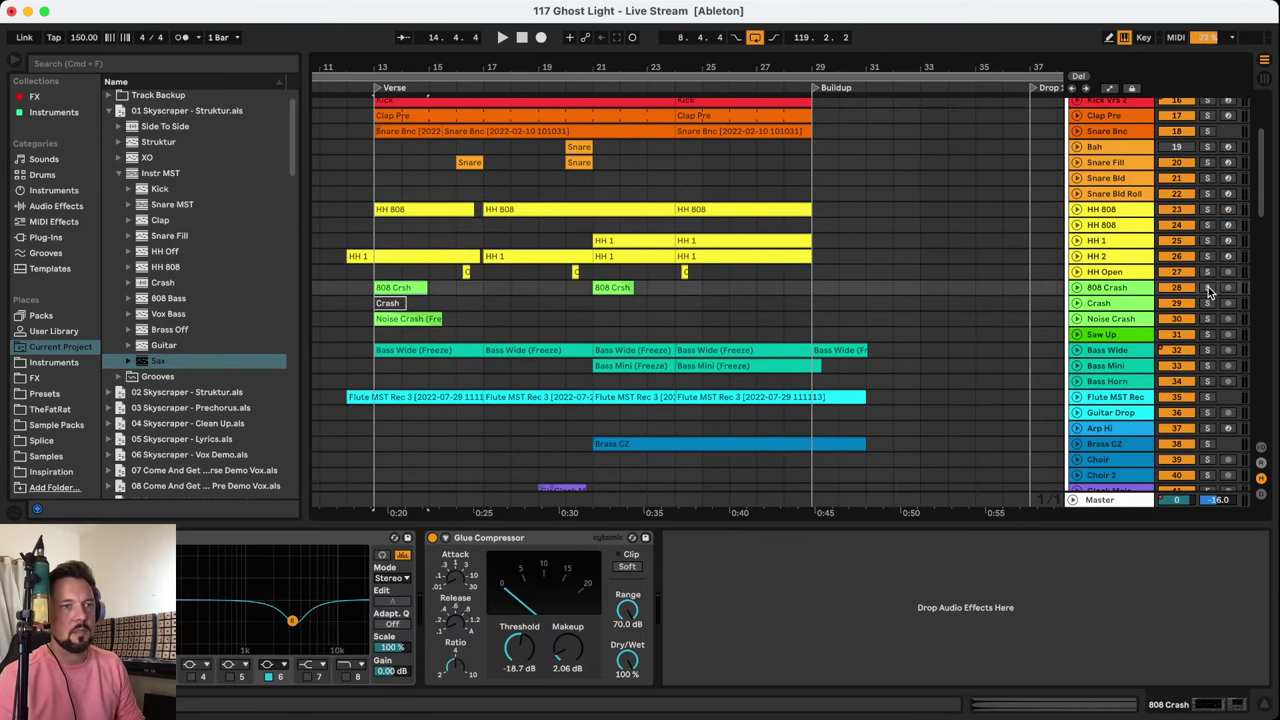
click(1207, 288)
key(space)
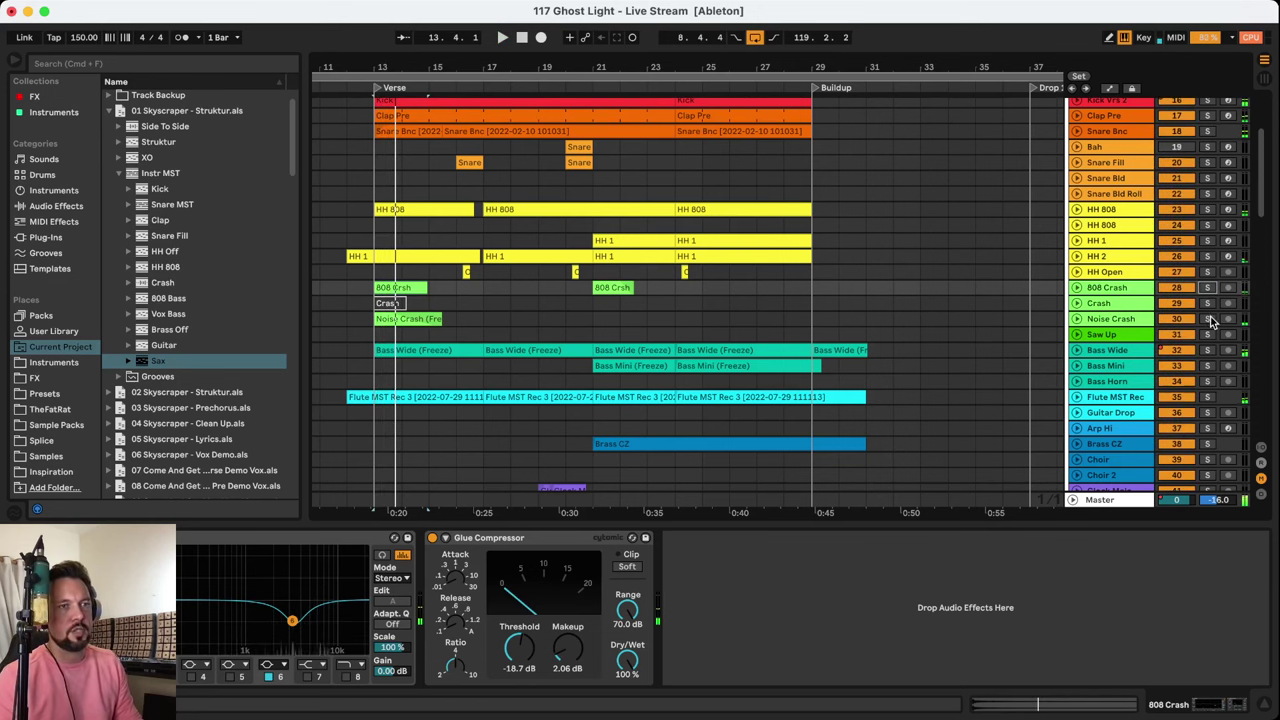
Solo Noise Crash and listen to it alone and together with 808 Crash, clearing both solos
click(1208, 319)
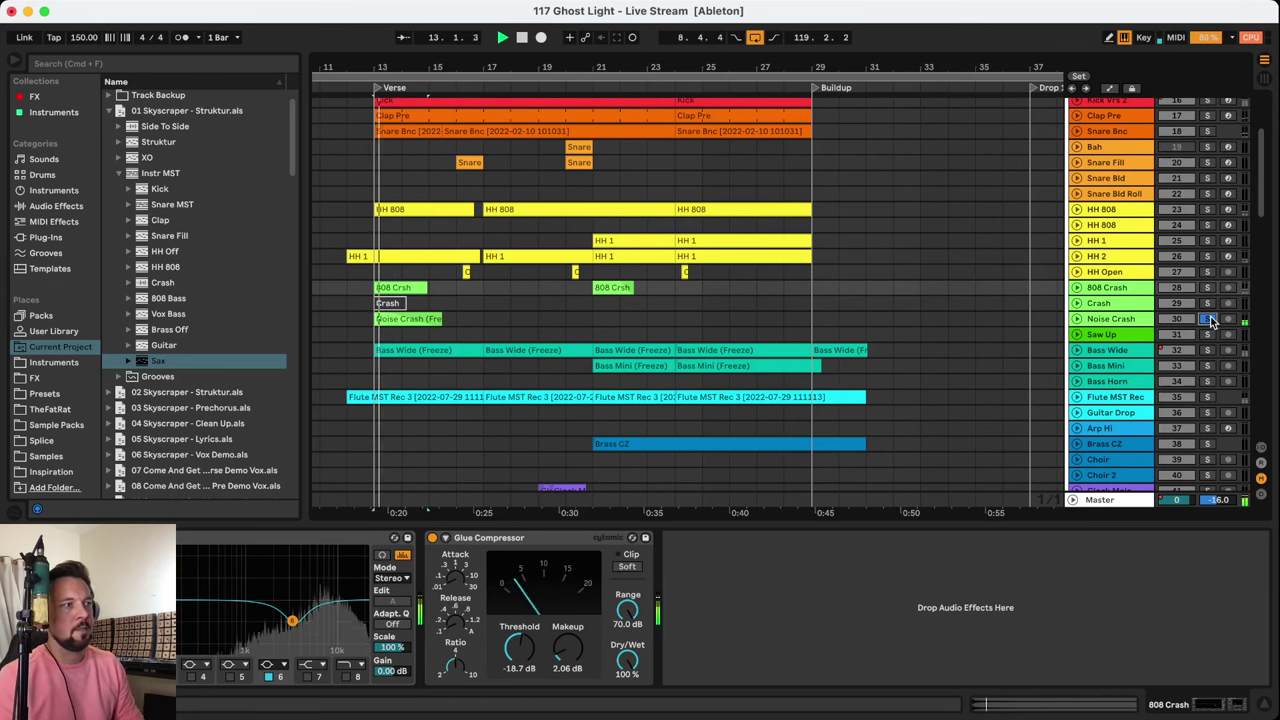
click(412, 320)
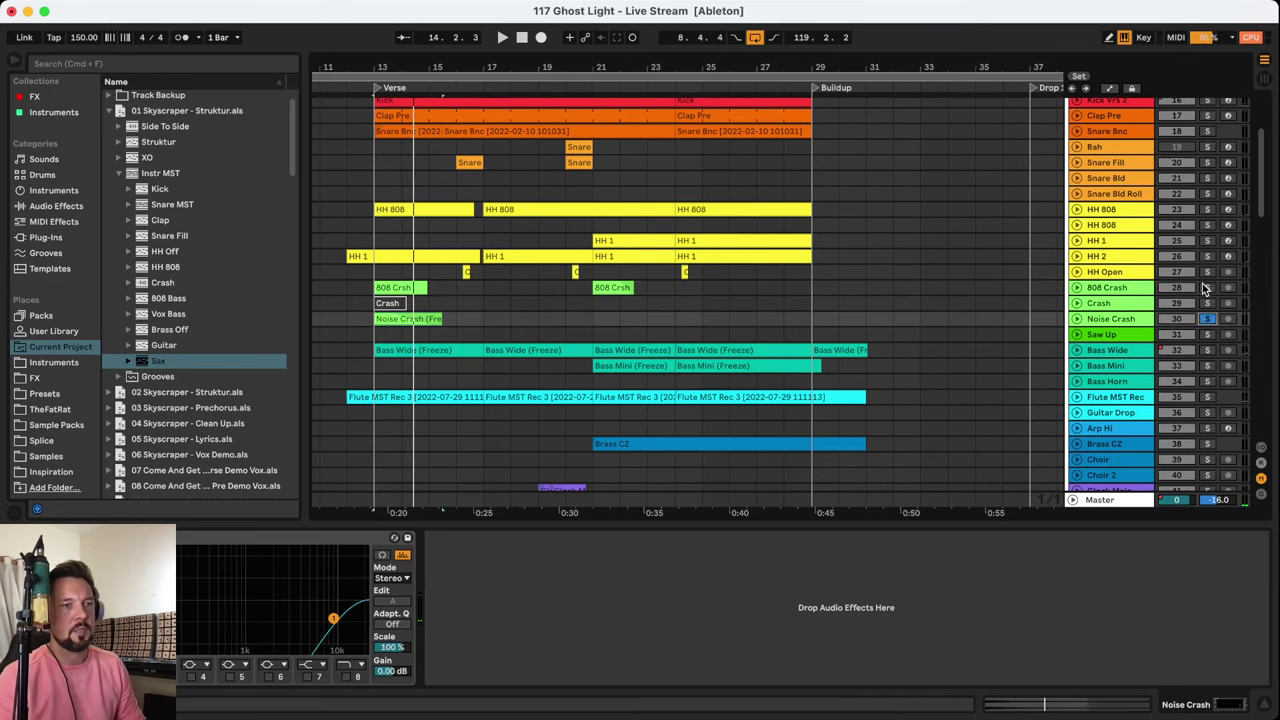
key(space)
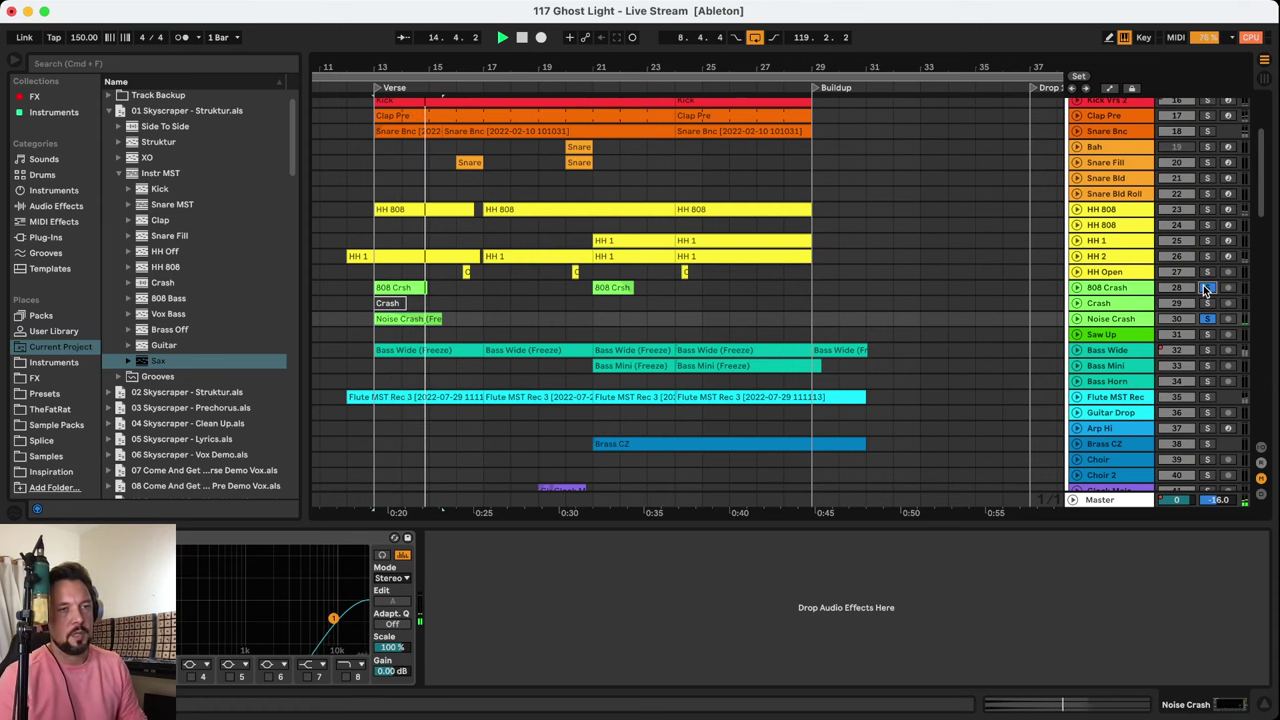
click(1205, 287)
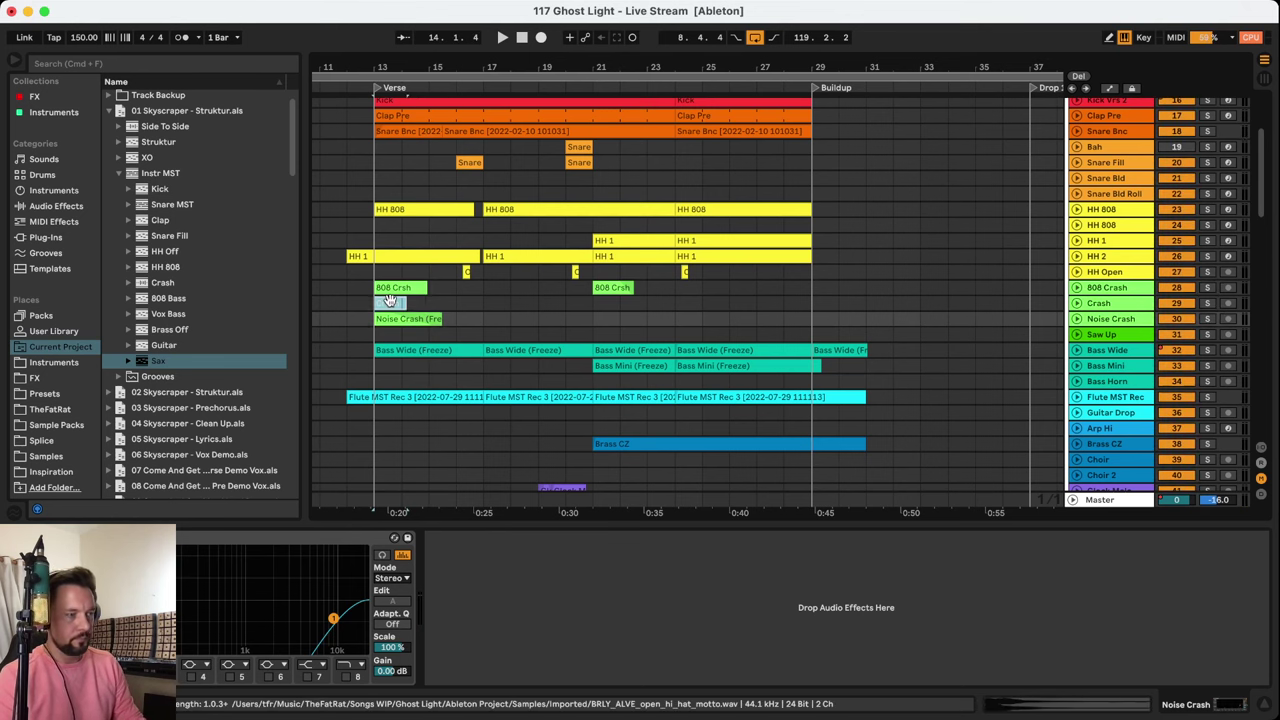
Select the Crash clip at bar 13, listen to the Crash track soloed and clear its solo
click(390, 302)
click(1206, 304)
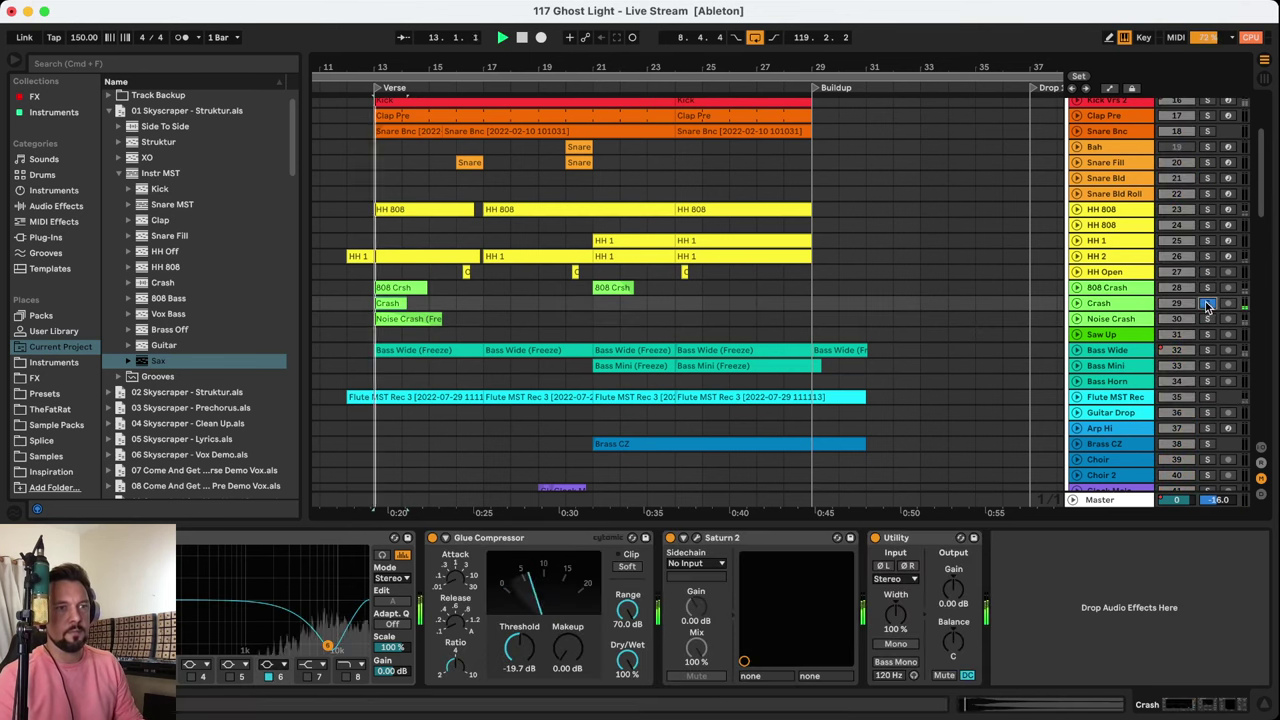
key(space)
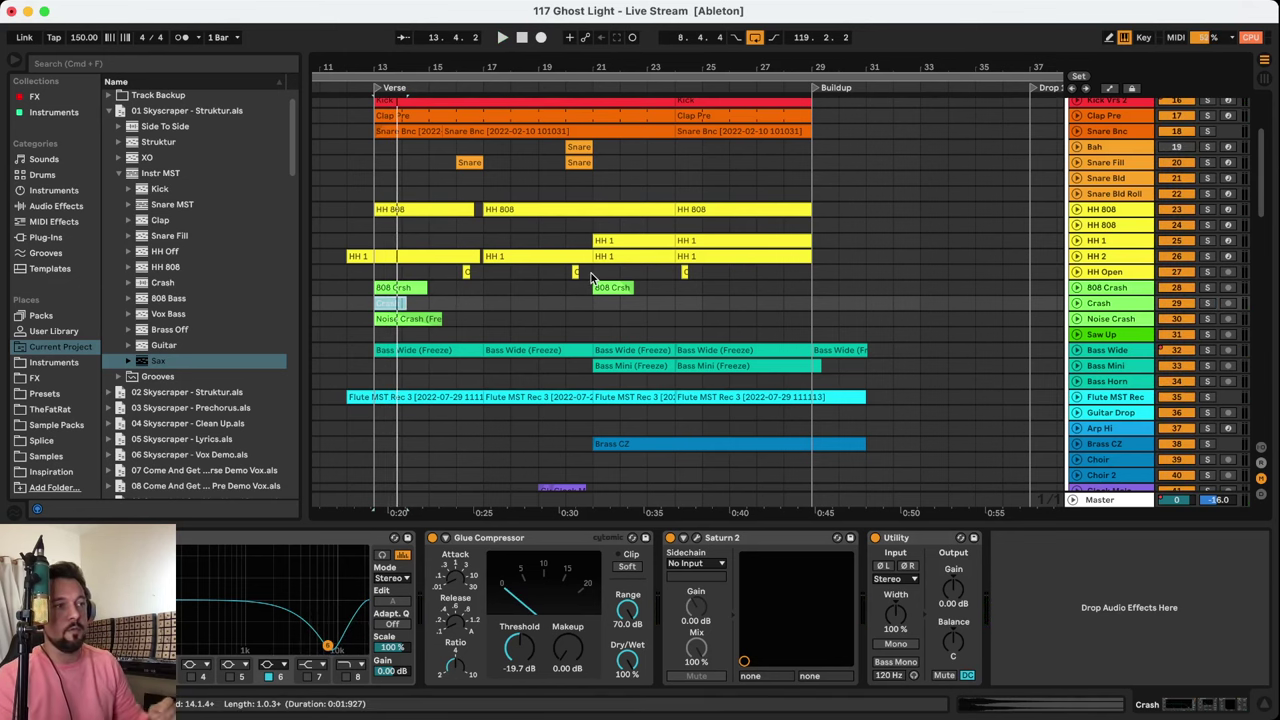
Solo the Bass Wide track and listen to it with its 530 Hz EQ Eight switched off
scroll(591, 277, down, 2)
click(1135, 308)
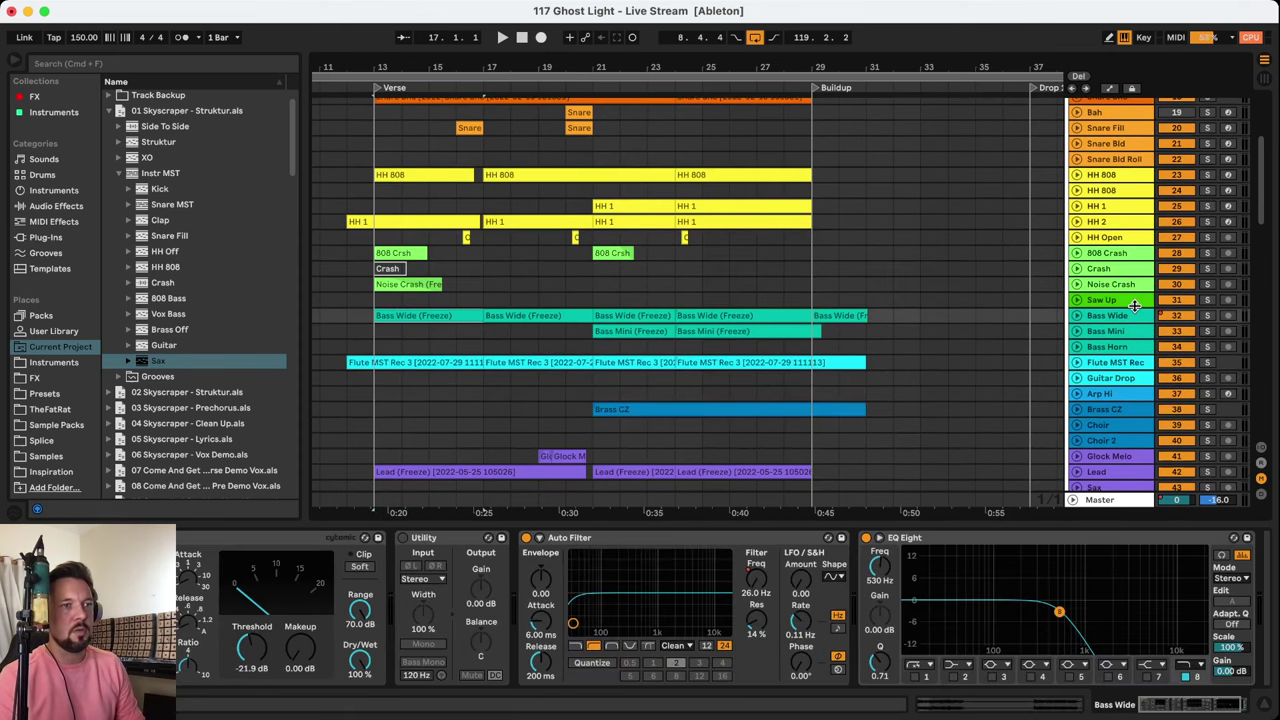
scroll(795, 280, up, 5)
scroll(793, 272, down, 5)
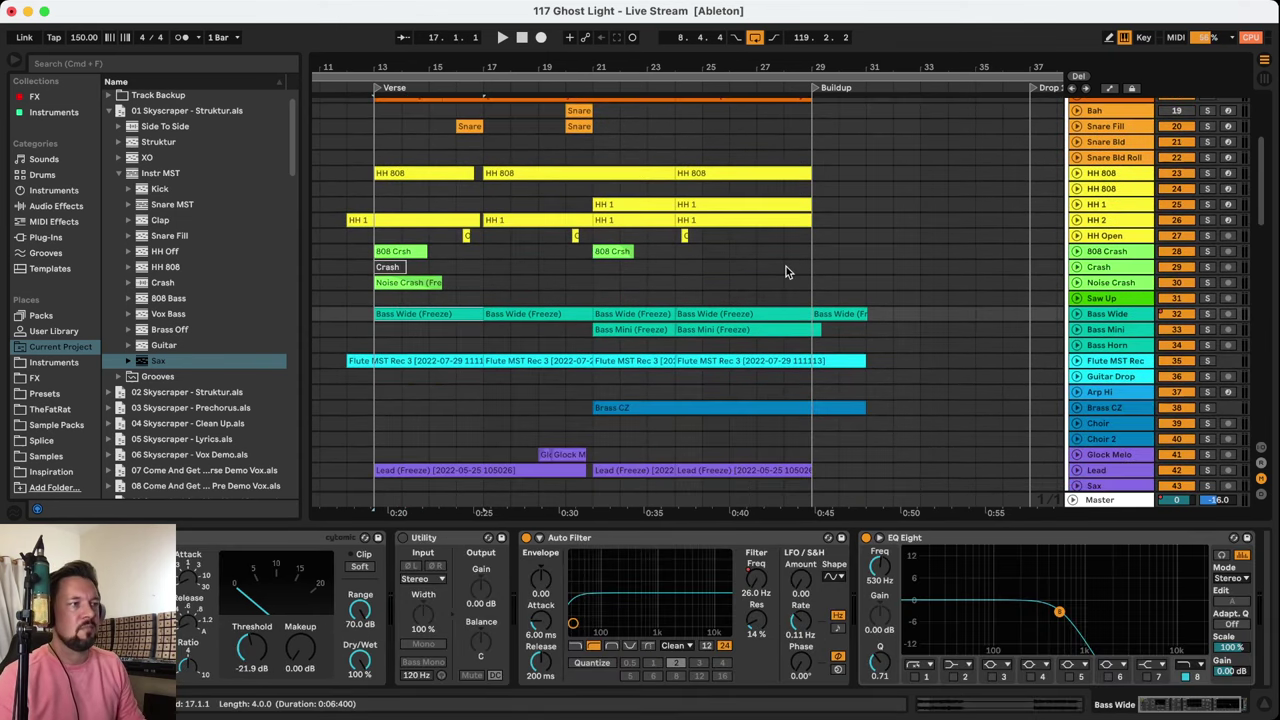
click(1207, 314)
key(space)
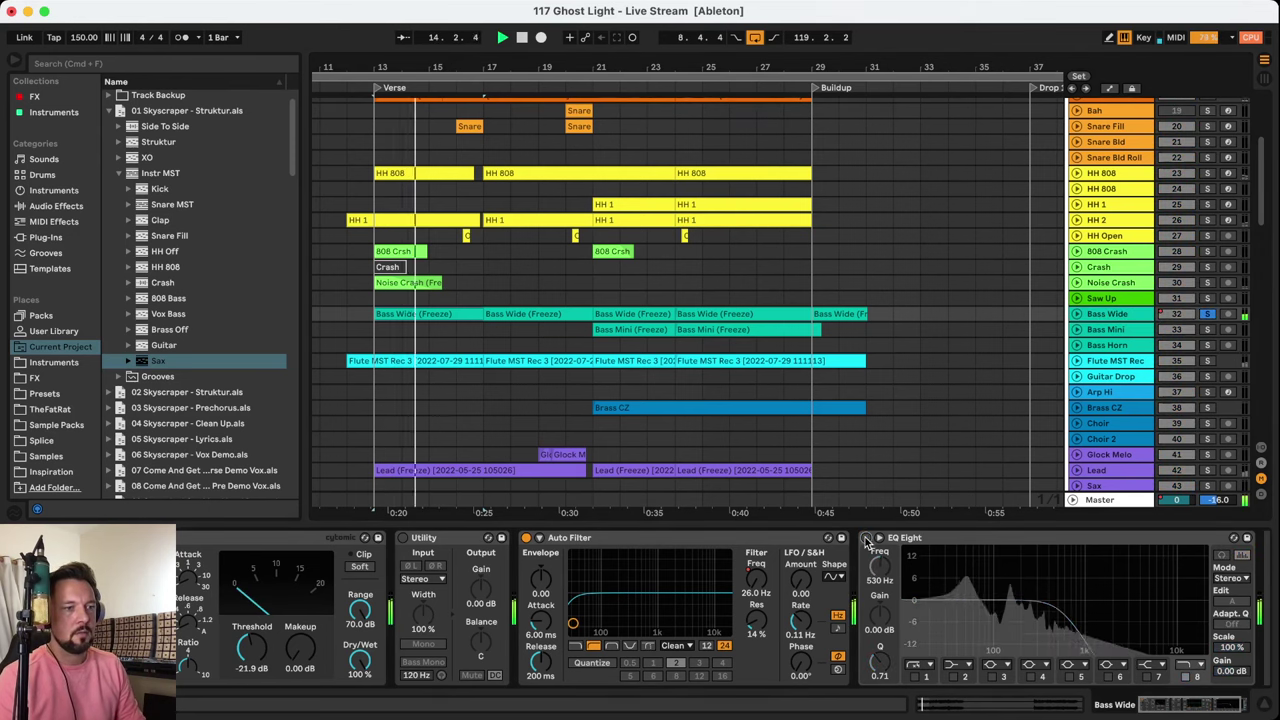
click(866, 538)
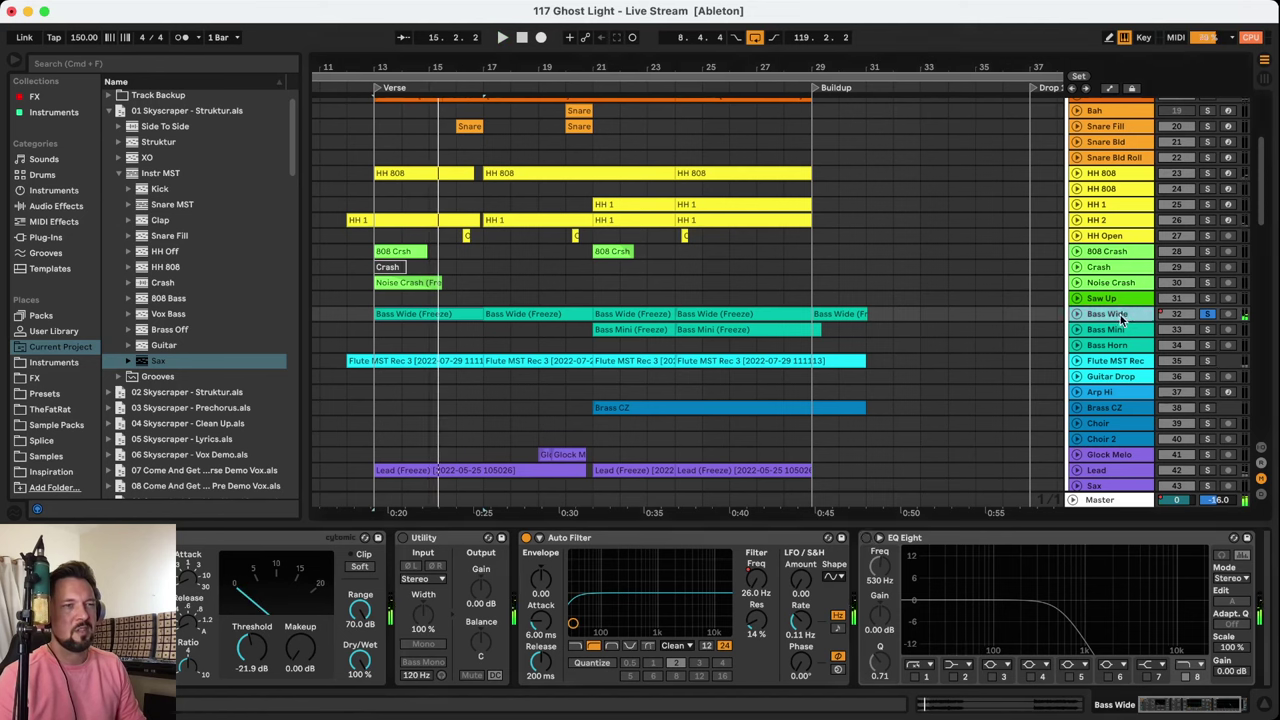
key(space)
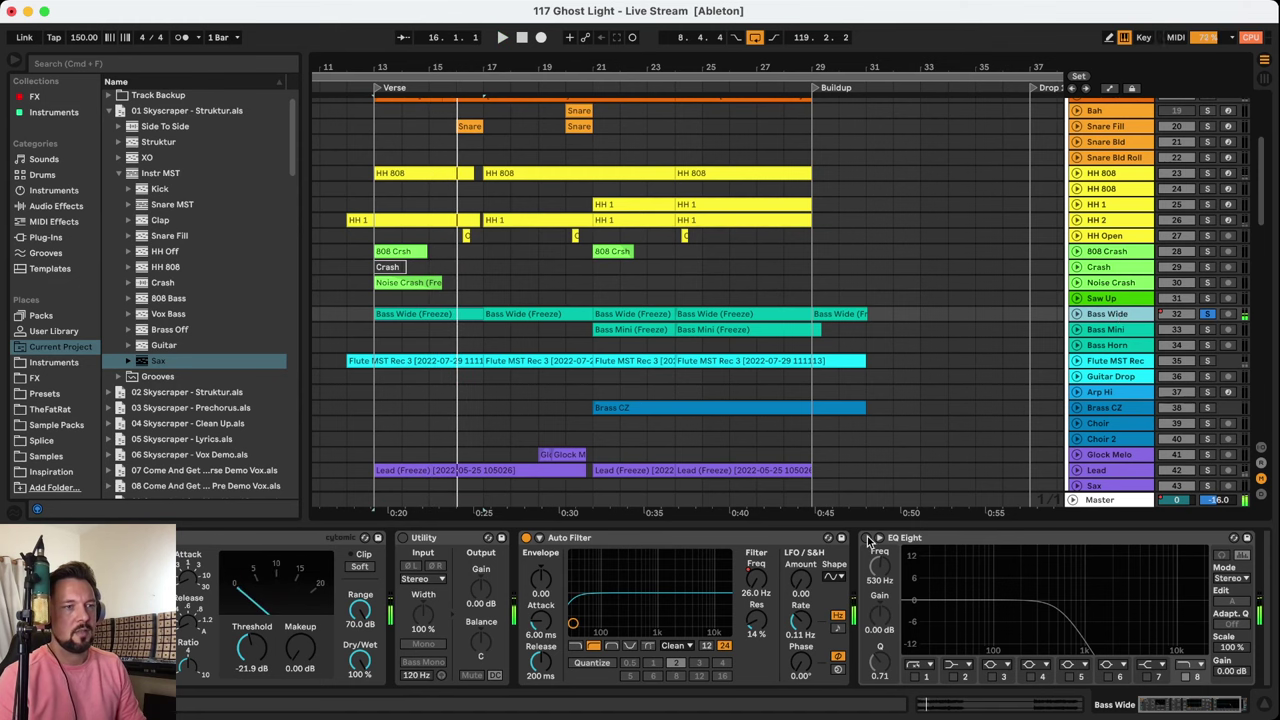
Switch the 530 Hz EQ Eight back on and listen to the soloed Bass Wide track
click(867, 538)
key(space)
key(space)
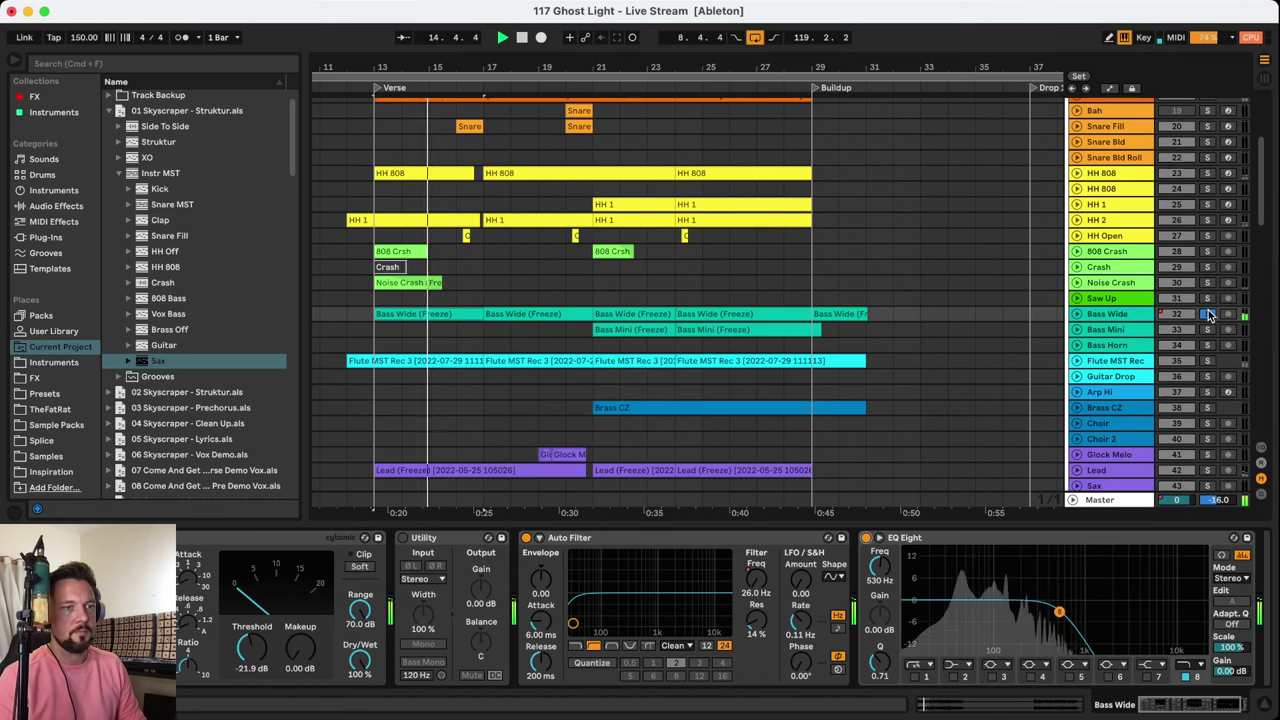
Select the Glue Compressor on Bass Wide and listen to the bass alone once more
click(178, 546)
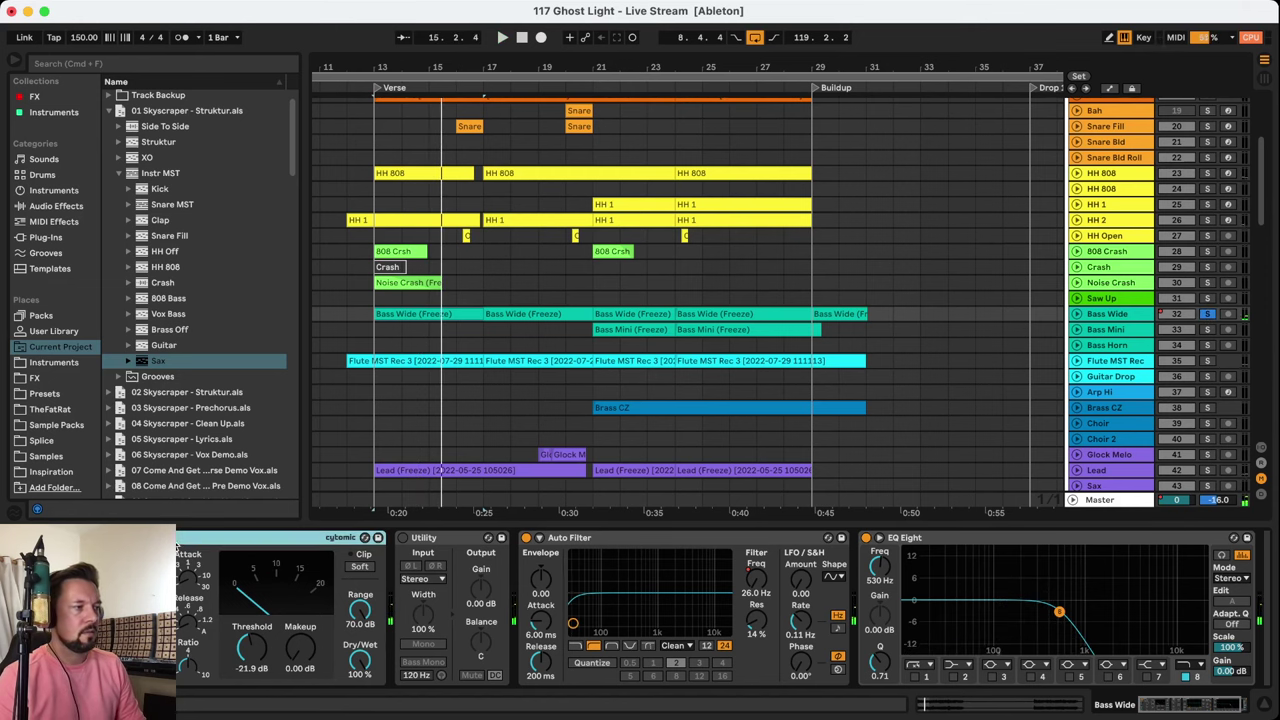
scroll(444, 338, up, 2)
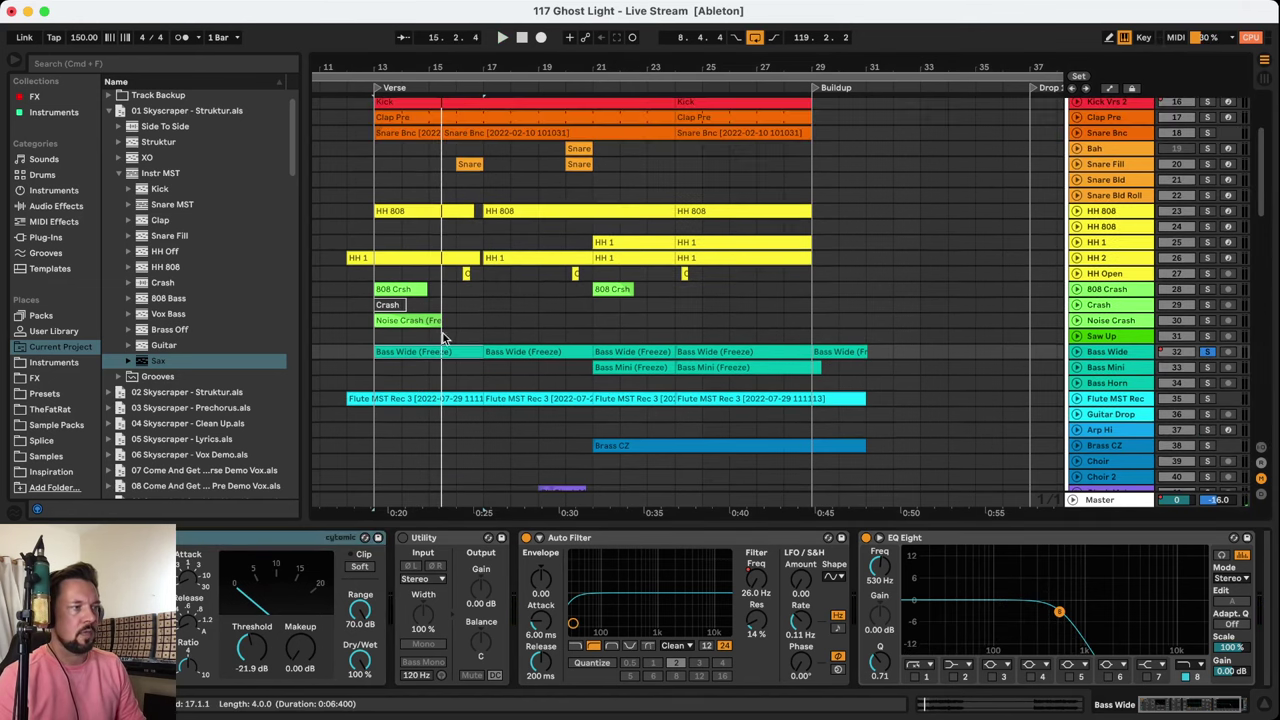
key(space)
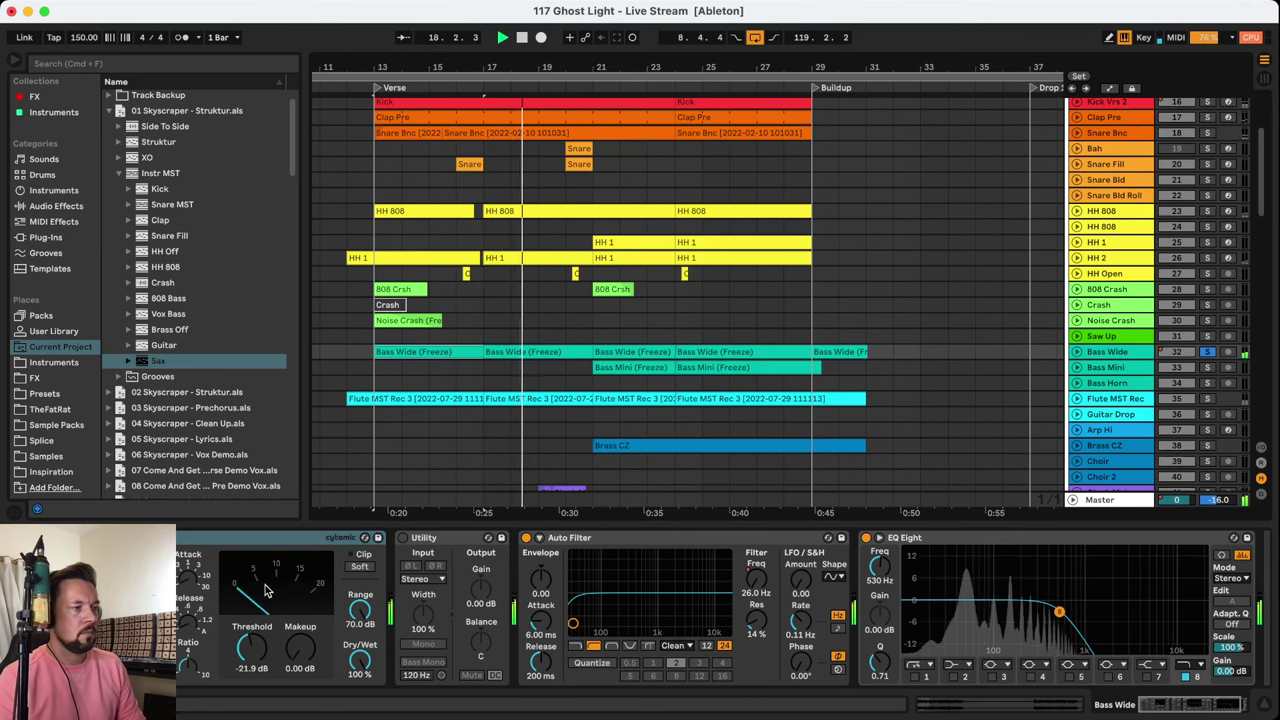
Solo Kick Vrs 2 along with Bass Wide and listen to the sidechained pair, bringing the full Glue Compressor into view
scroll(1145, 118, up, 3)
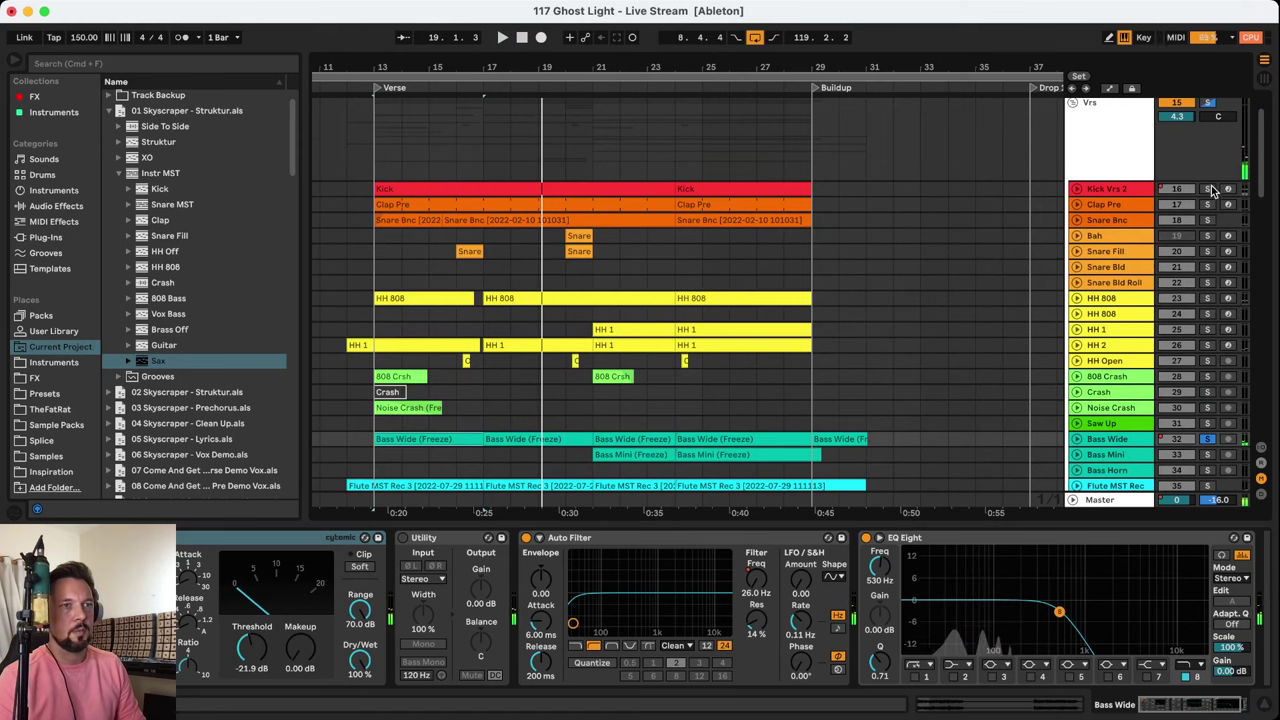
scroll(1163, 196, down, 3)
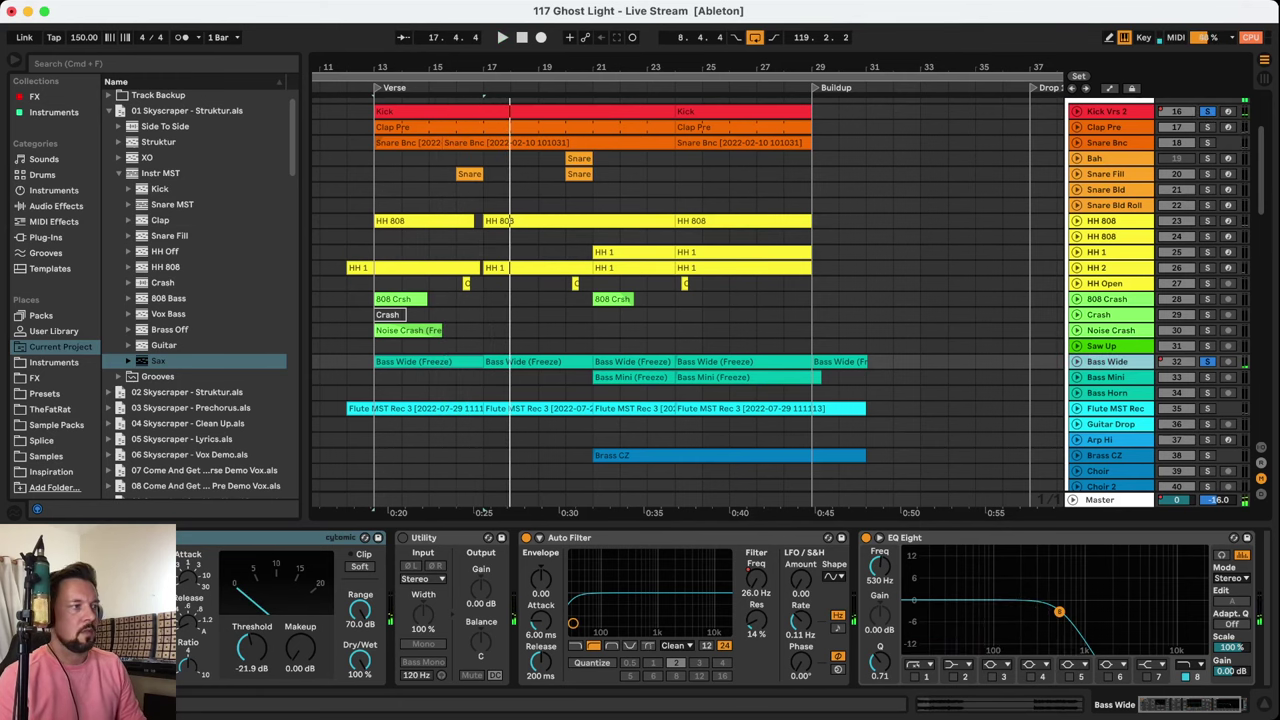
click(70, 538)
key(space)
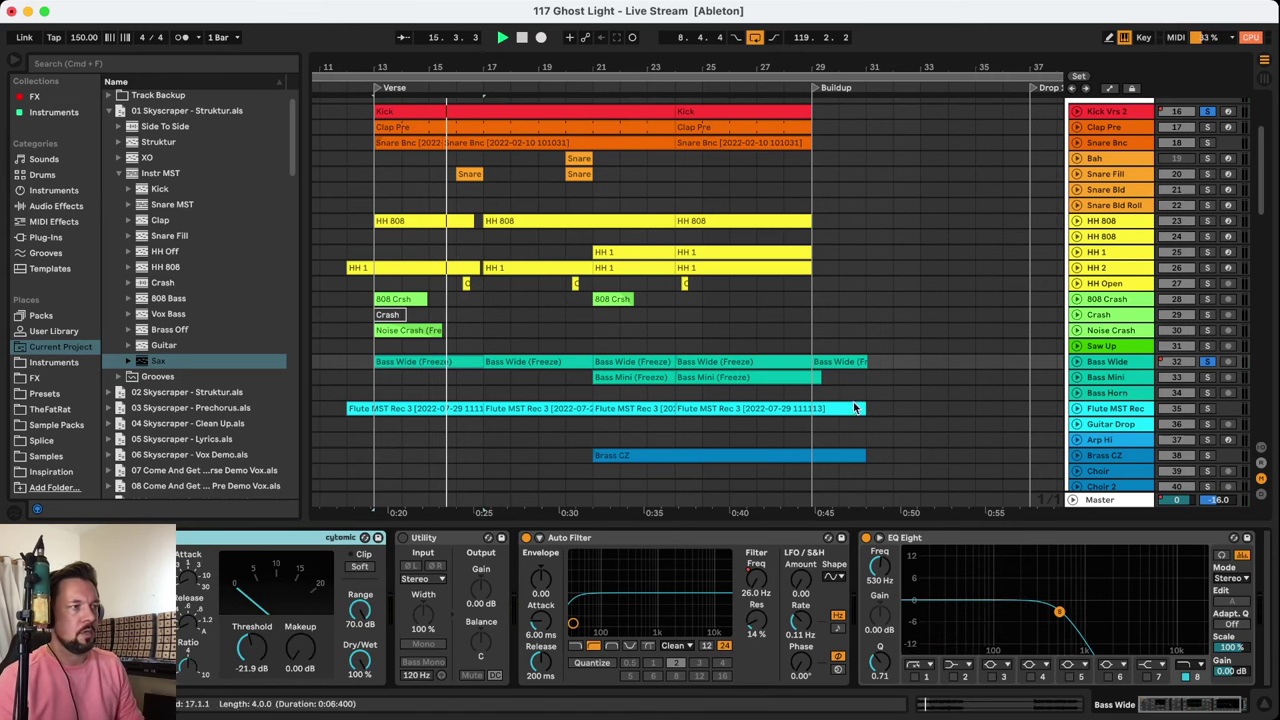
key(space)
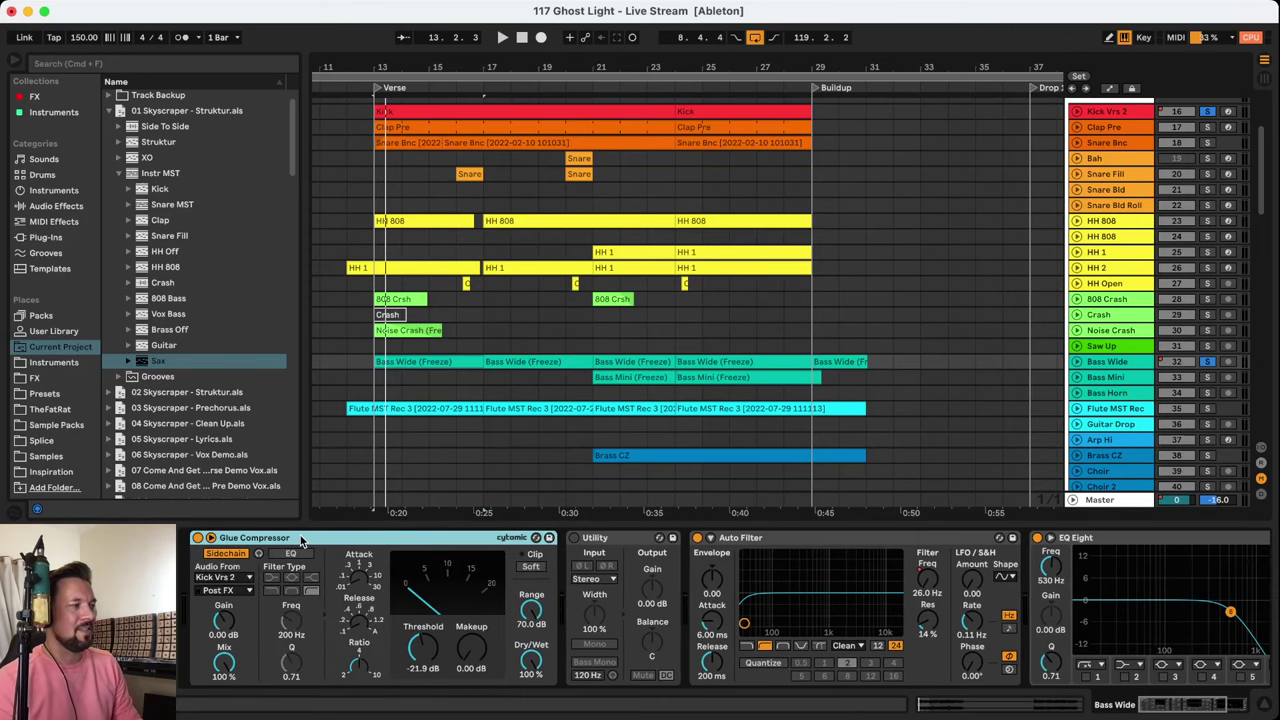
Compare the soloed Bass Wide with its Glue Compressor bypassed and switched back on, then clear the solo
scroll(399, 505, down, 2)
click(333, 542)
key(space)
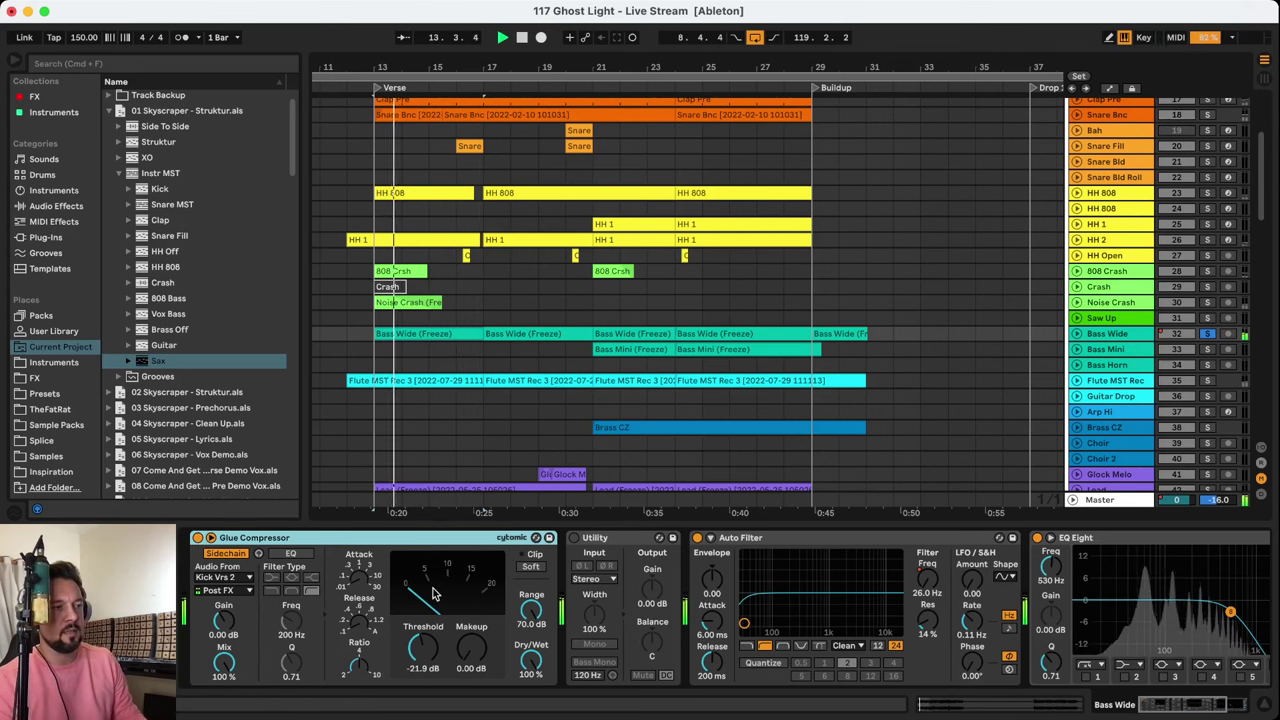
click(197, 538)
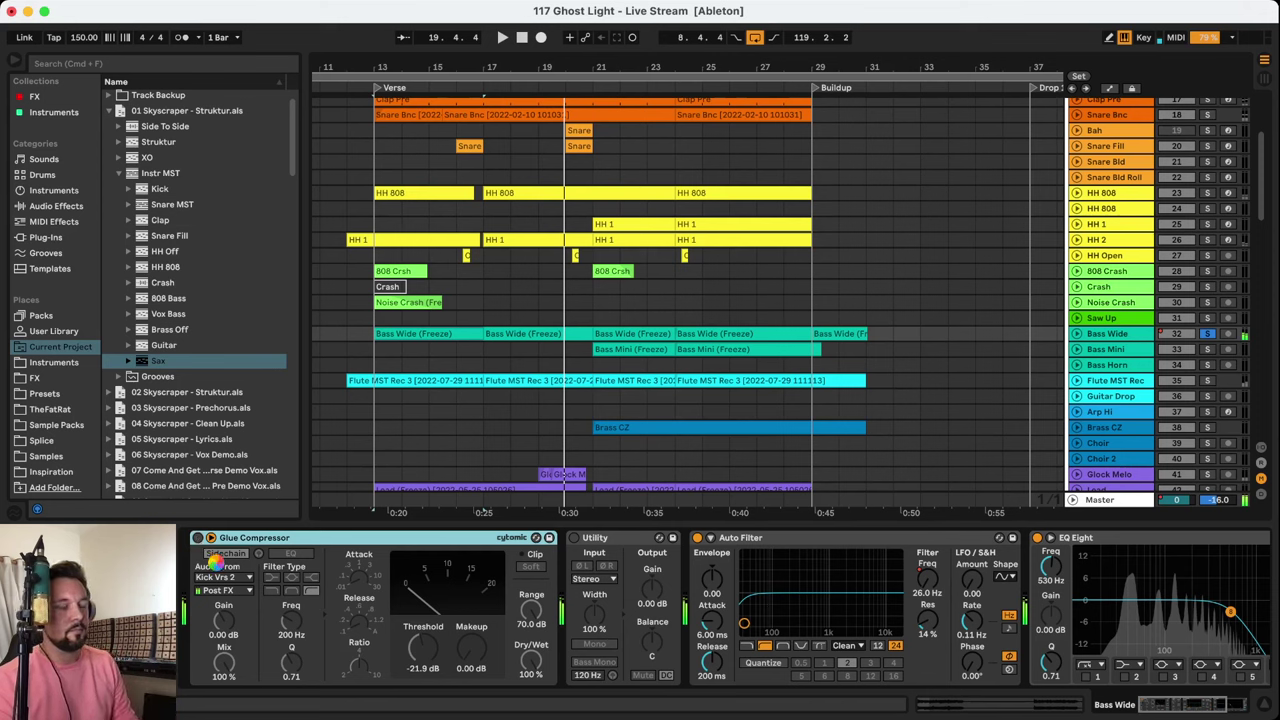
click(215, 556)
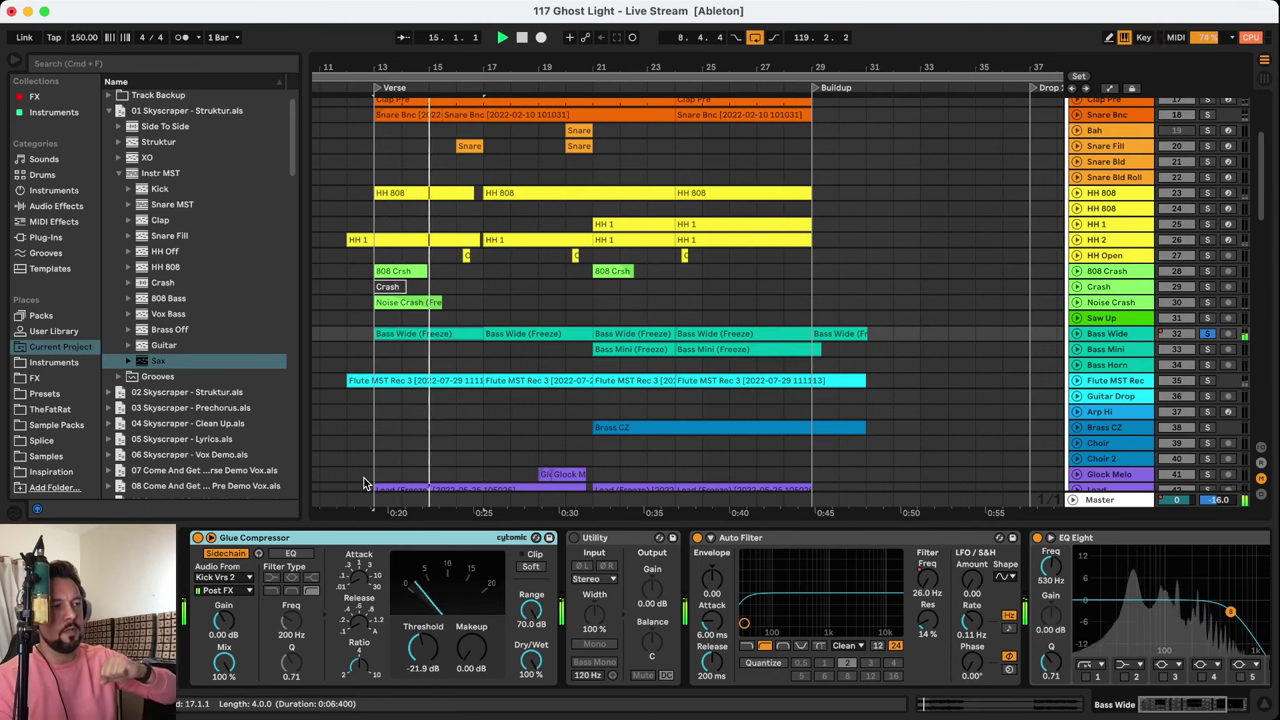
click(1122, 381)
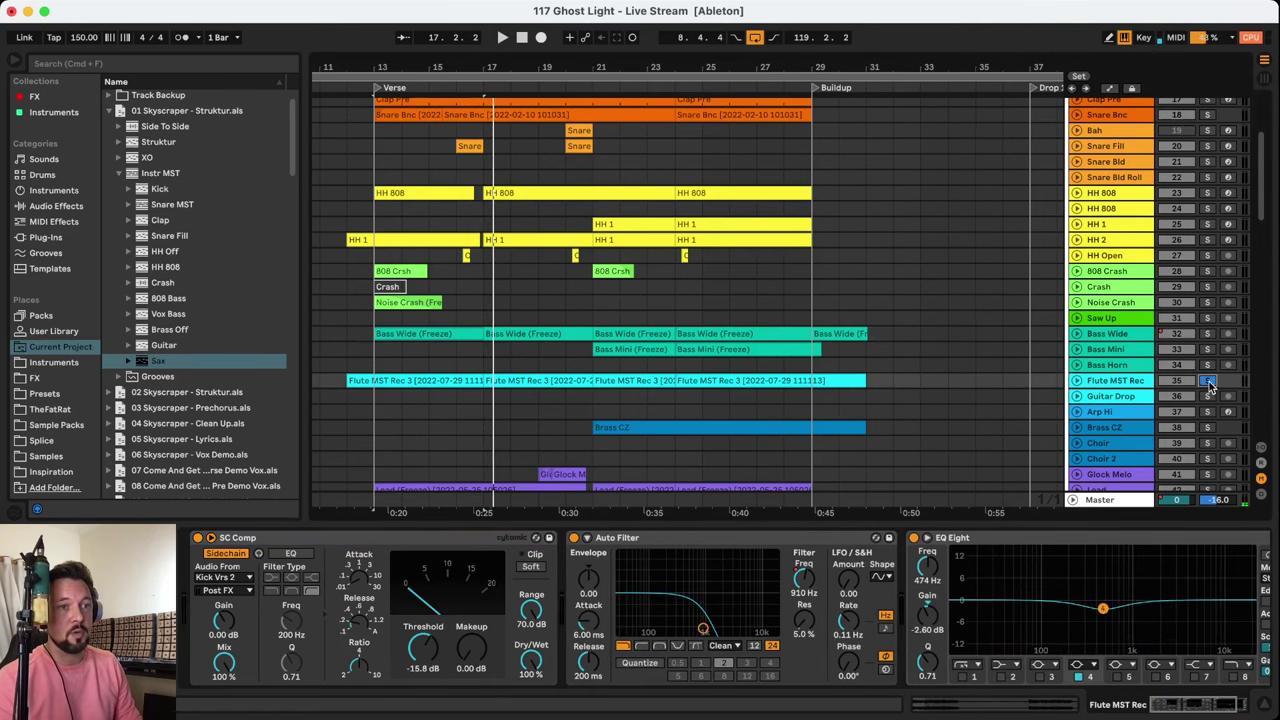
click(1076, 381)
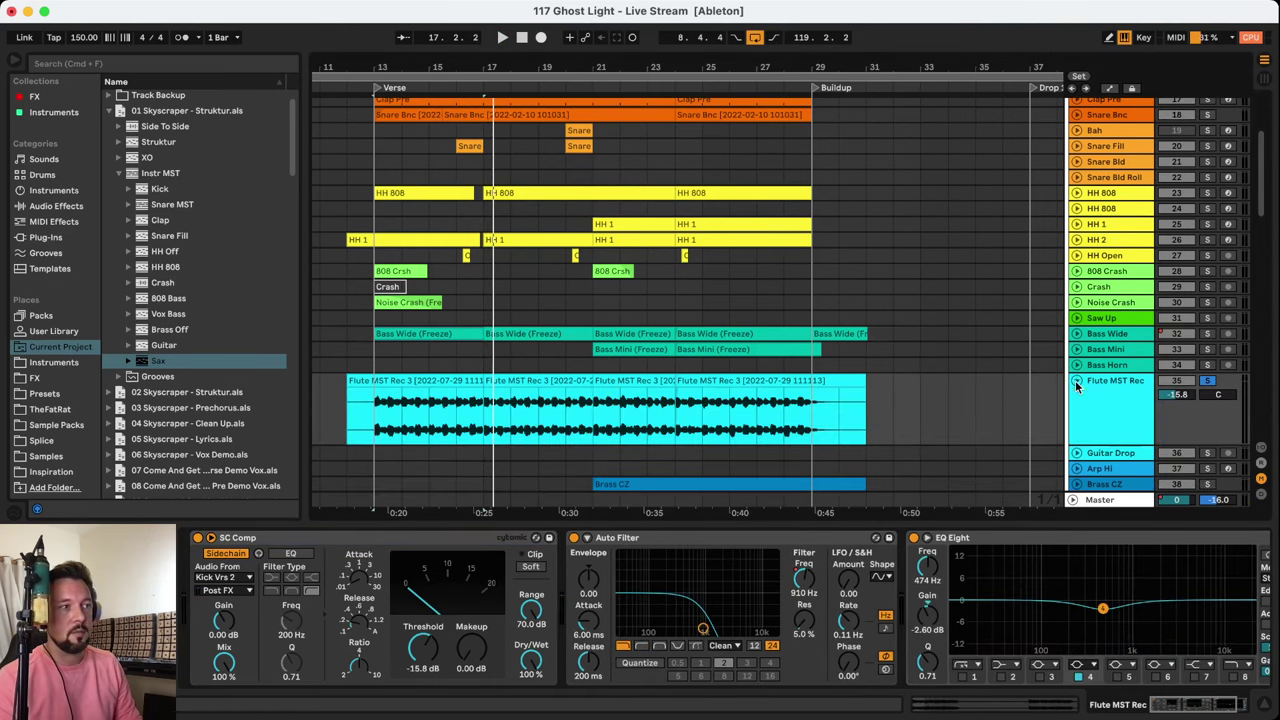
scroll(1212, 348, down, 2)
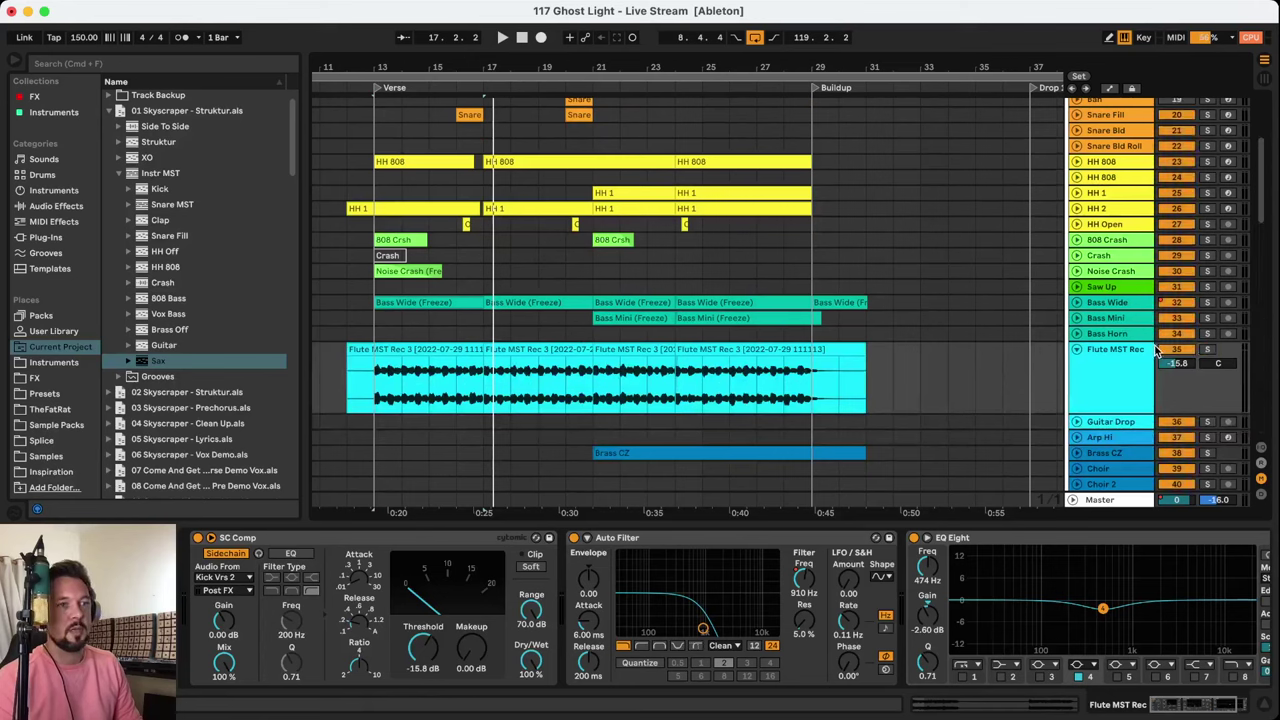
click(1078, 349)
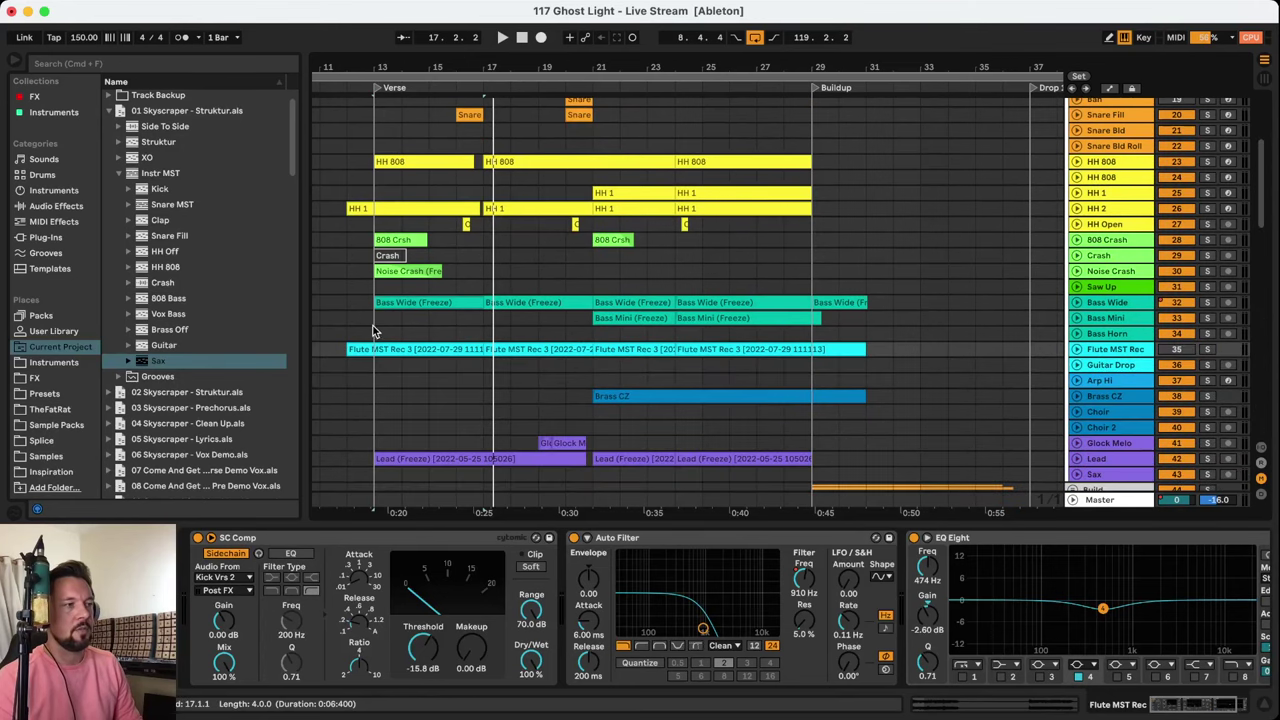
Play the full Verse mix from bar 13 and unfold the Flute MST Rec track to show its waveform
click(372, 332)
key(space)
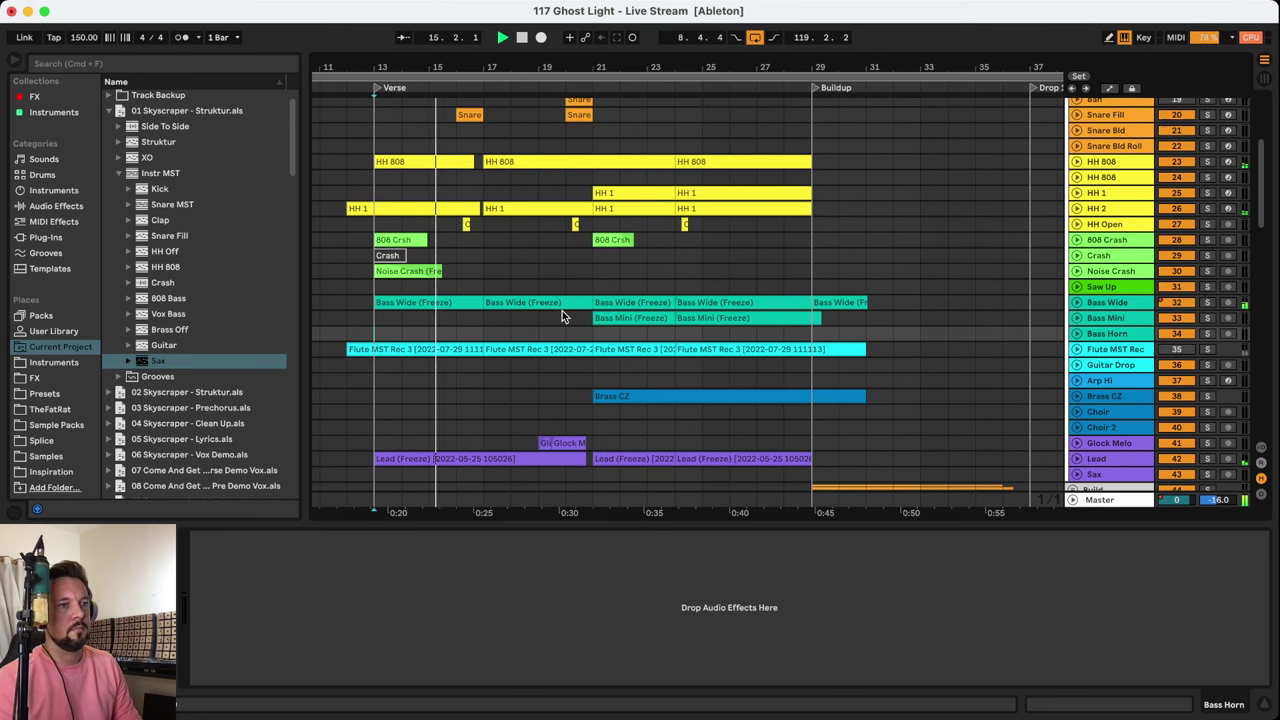
click(1113, 349)
click(1077, 349)
scroll(403, 344, down, 1)
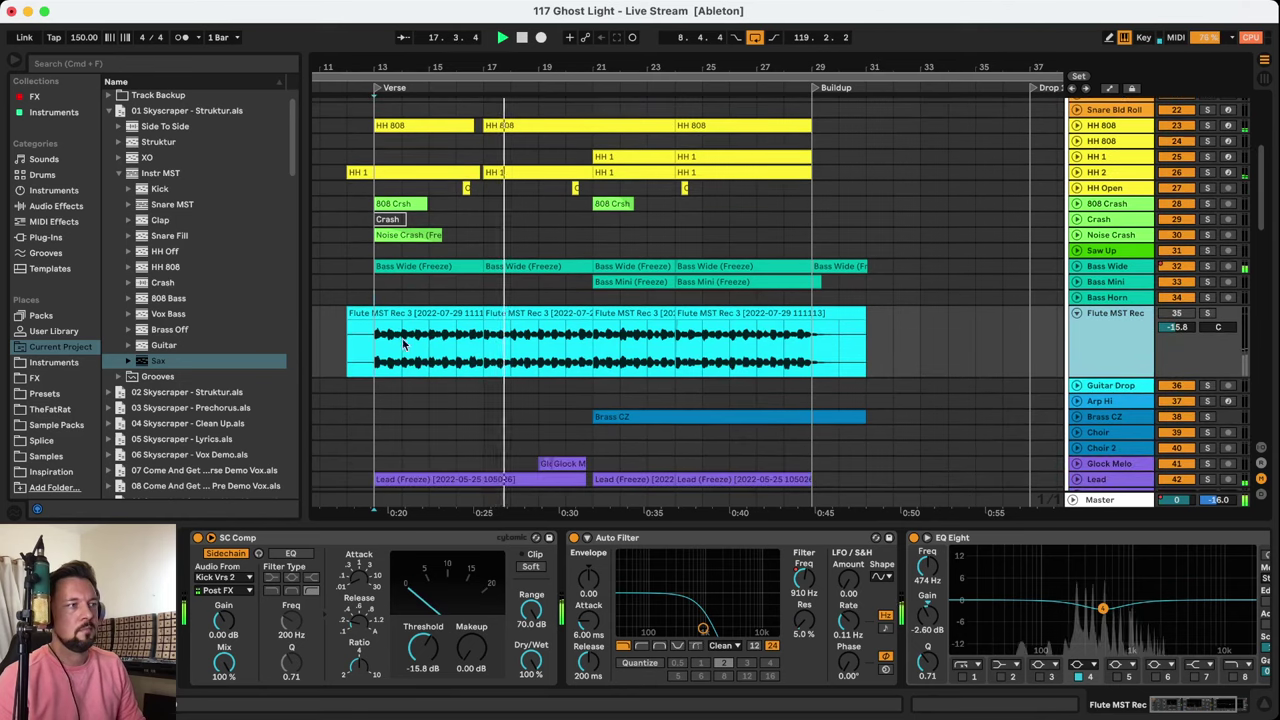
key(space)
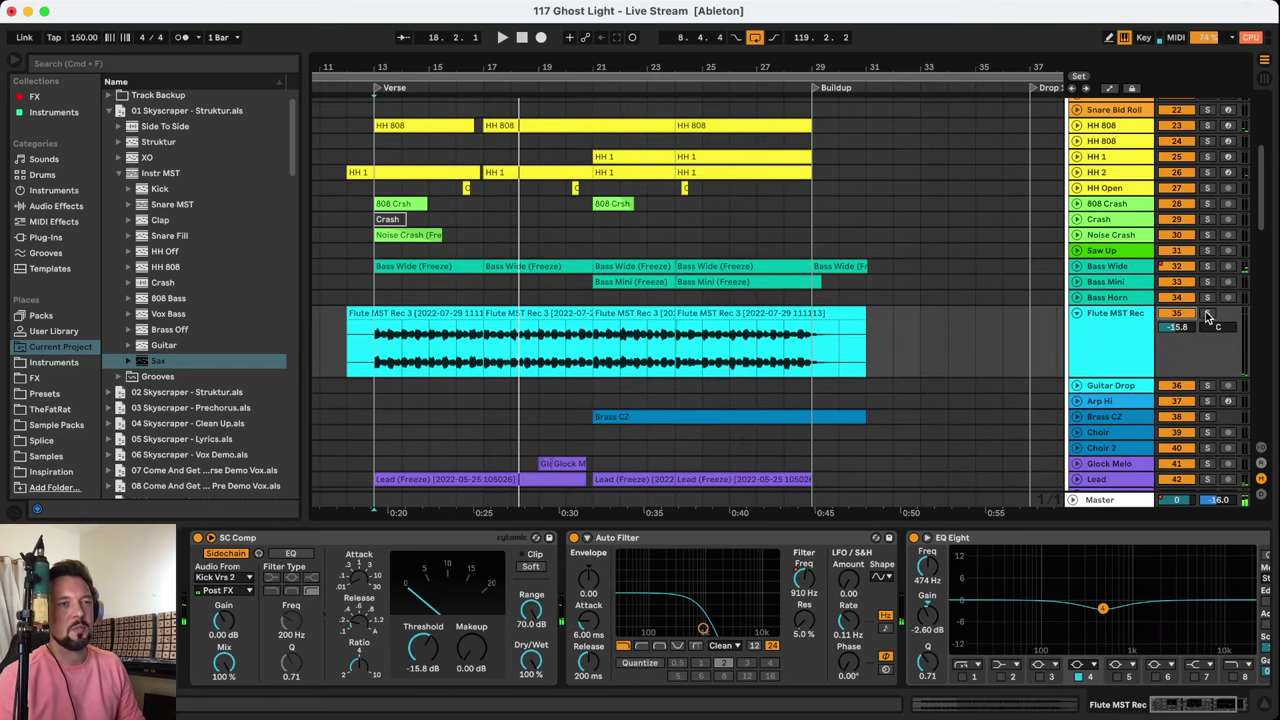
Solo the Flute MST Rec track, listen to it and clear its solo
click(1208, 314)
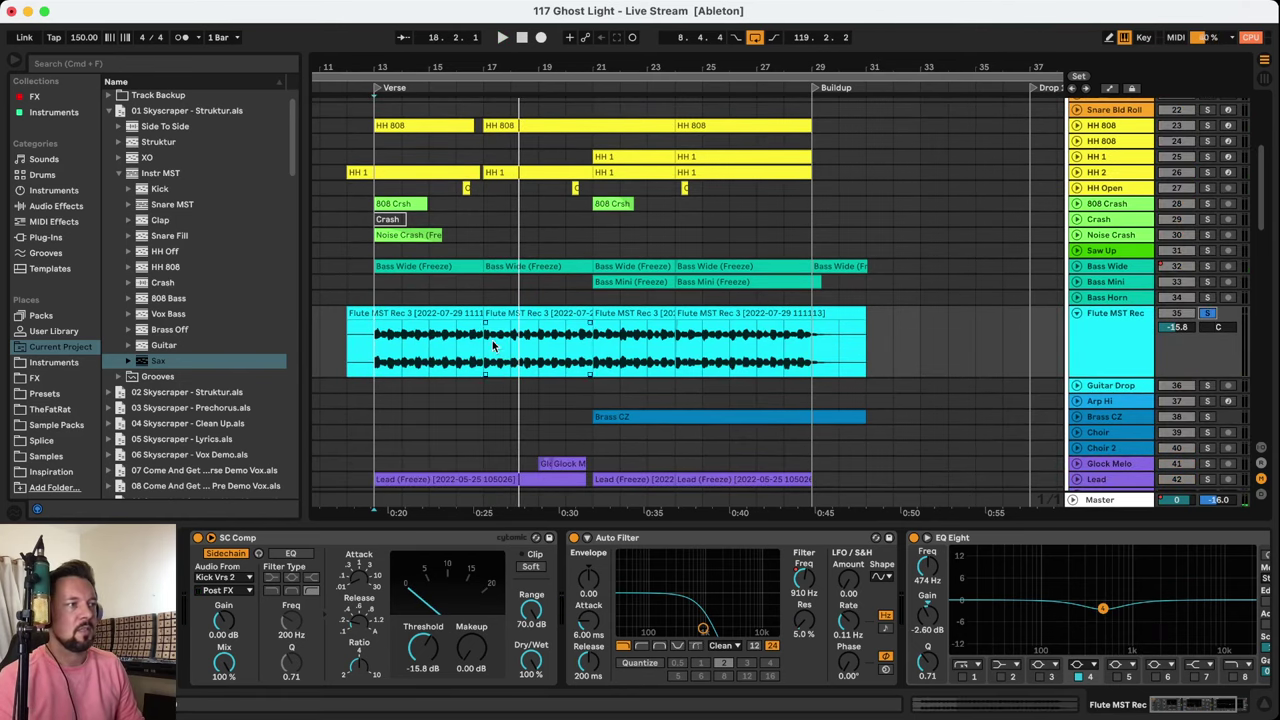
key(space)
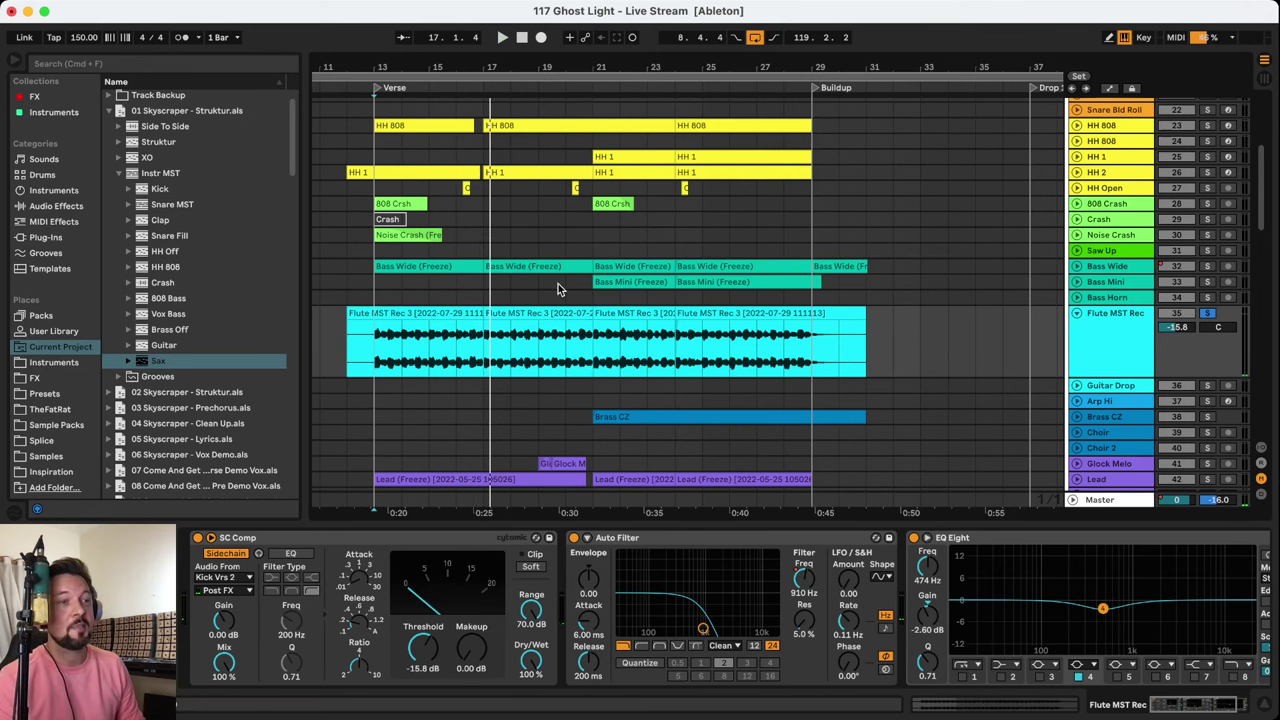
scroll(558, 283, down, 20)
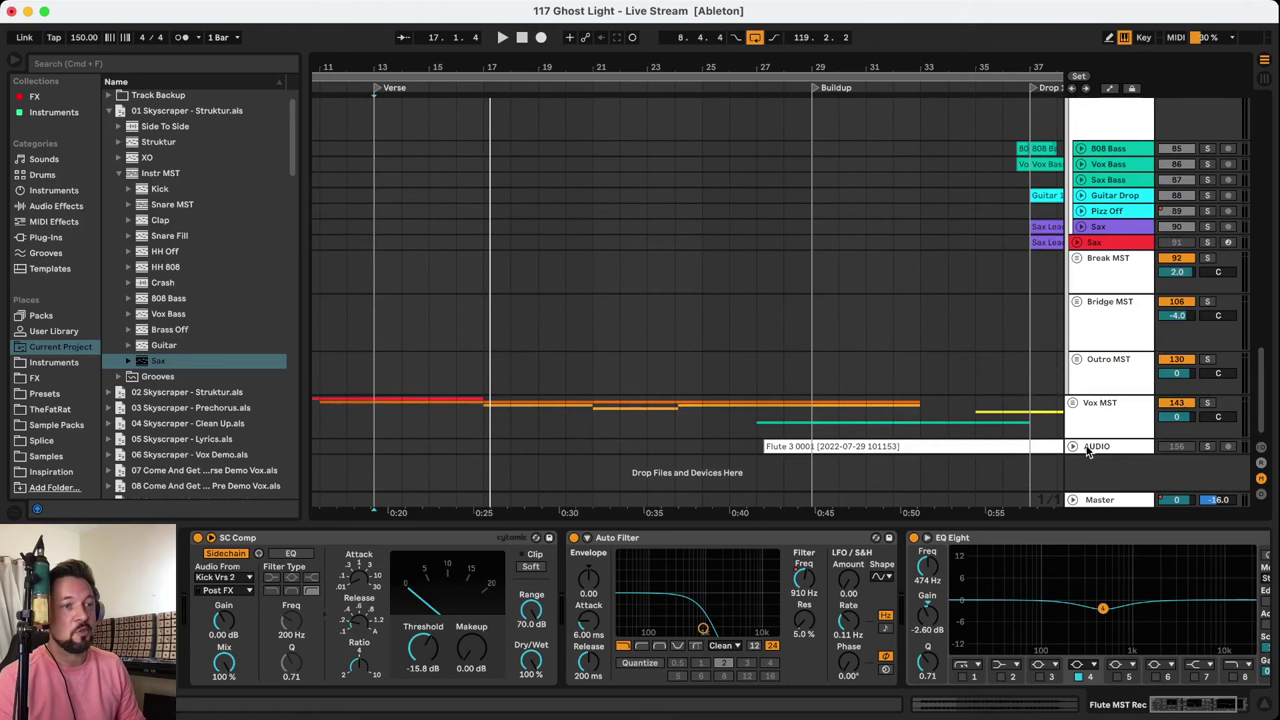
scroll(766, 274, up, 20)
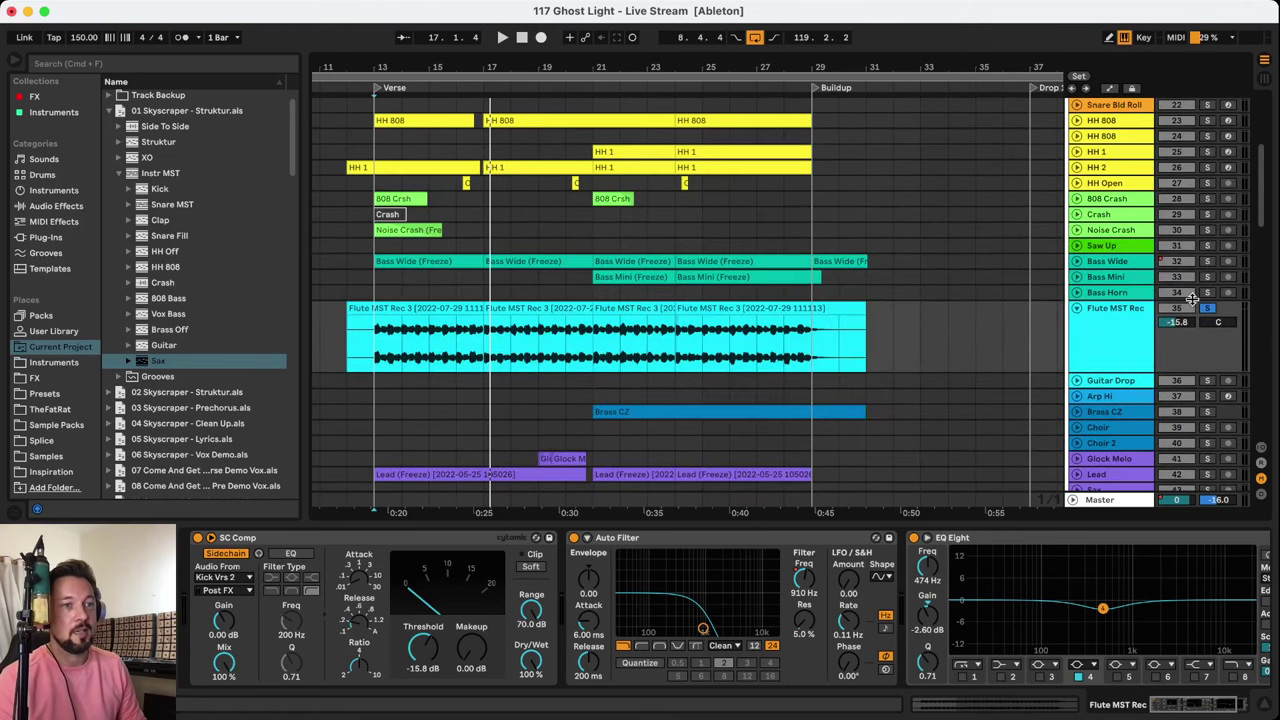
click(1204, 311)
Select the Flute 3 0001 clip on the unfolded AUDIO track, listen to it soloed and clear the solo
scroll(812, 287, down, 20)
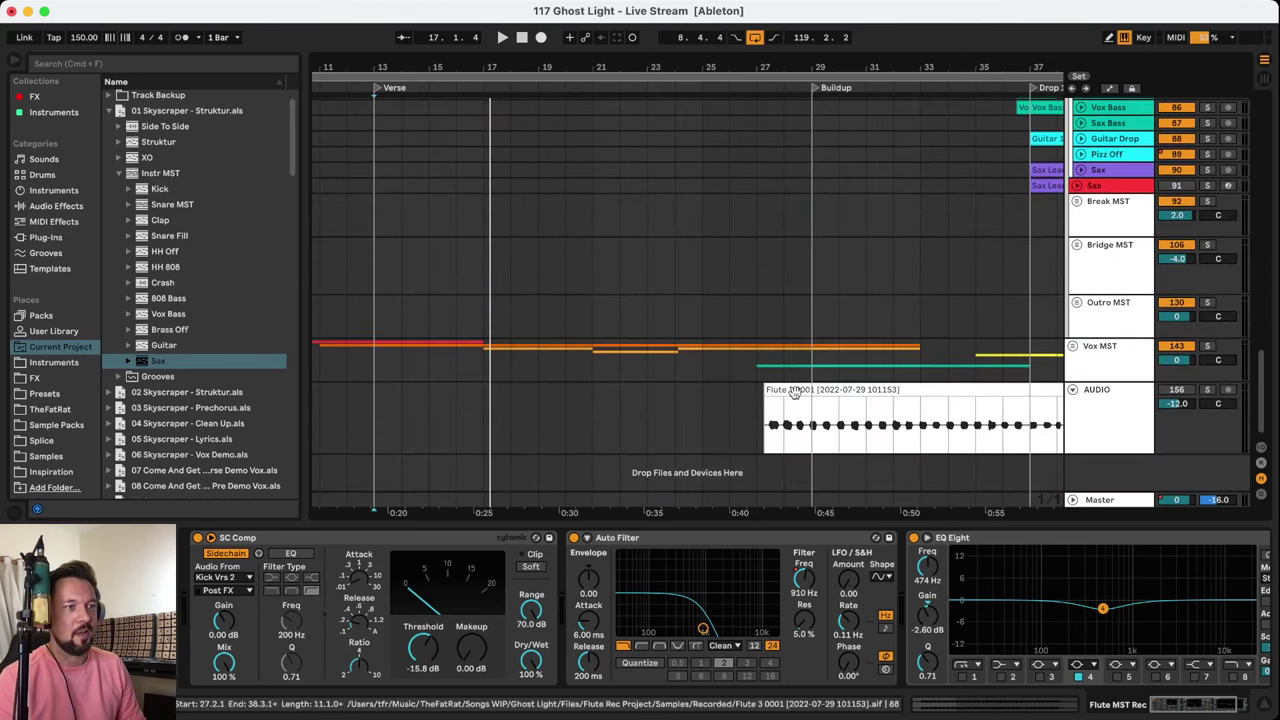
click(832, 390)
click(1209, 390)
key(space)
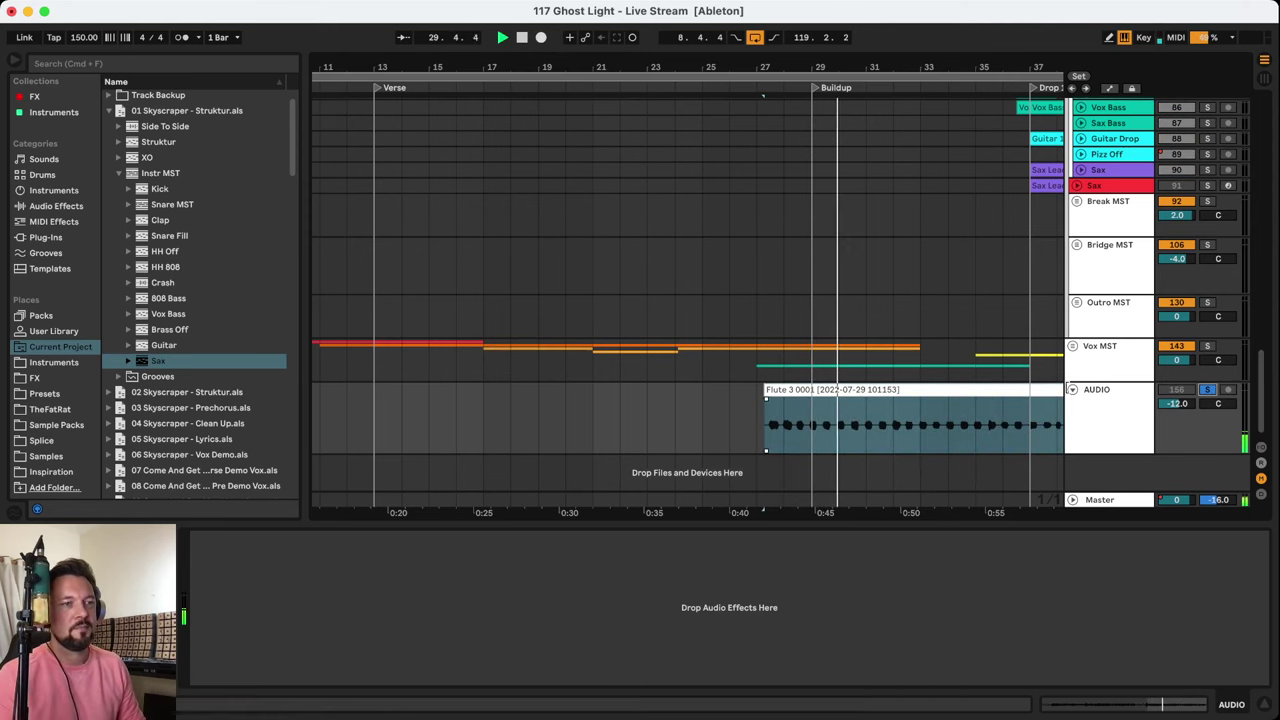
click(1104, 400)
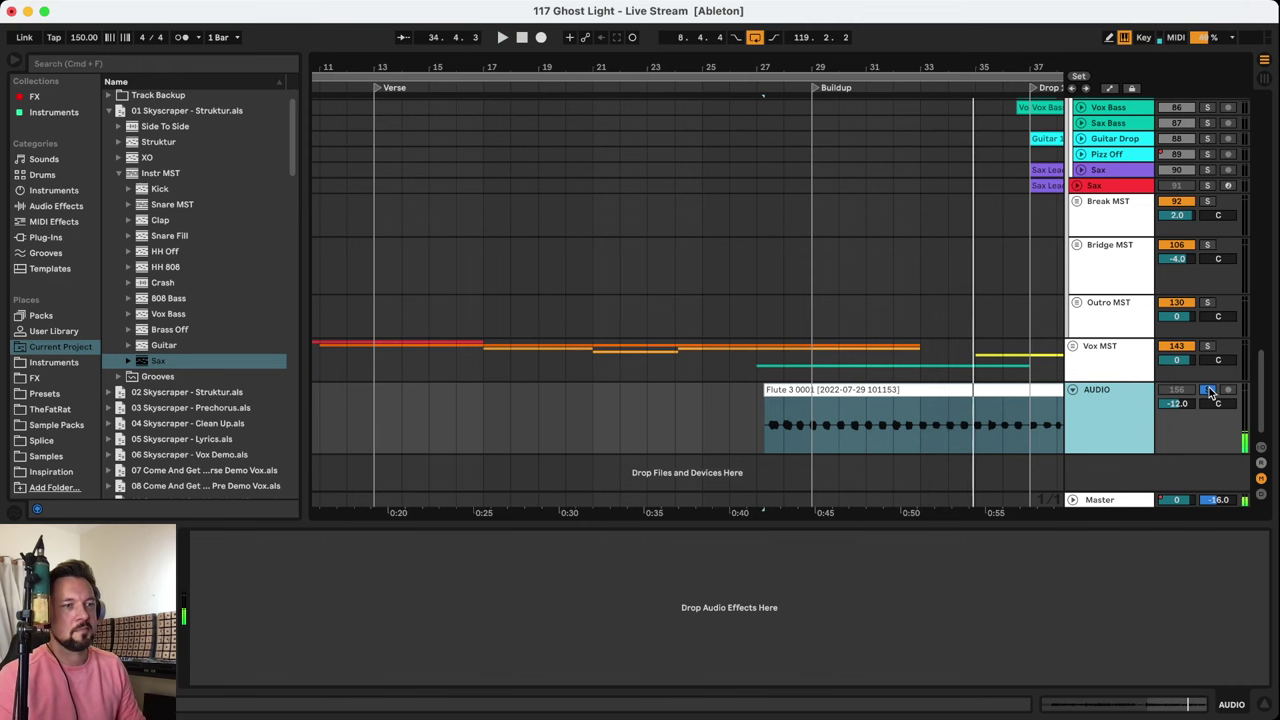
Return to the Verse, set the playback start at bar 13 on Flute MST Rec and display that track's devices
scroll(820, 320, up, 15)
scroll(812, 330, up, 5)
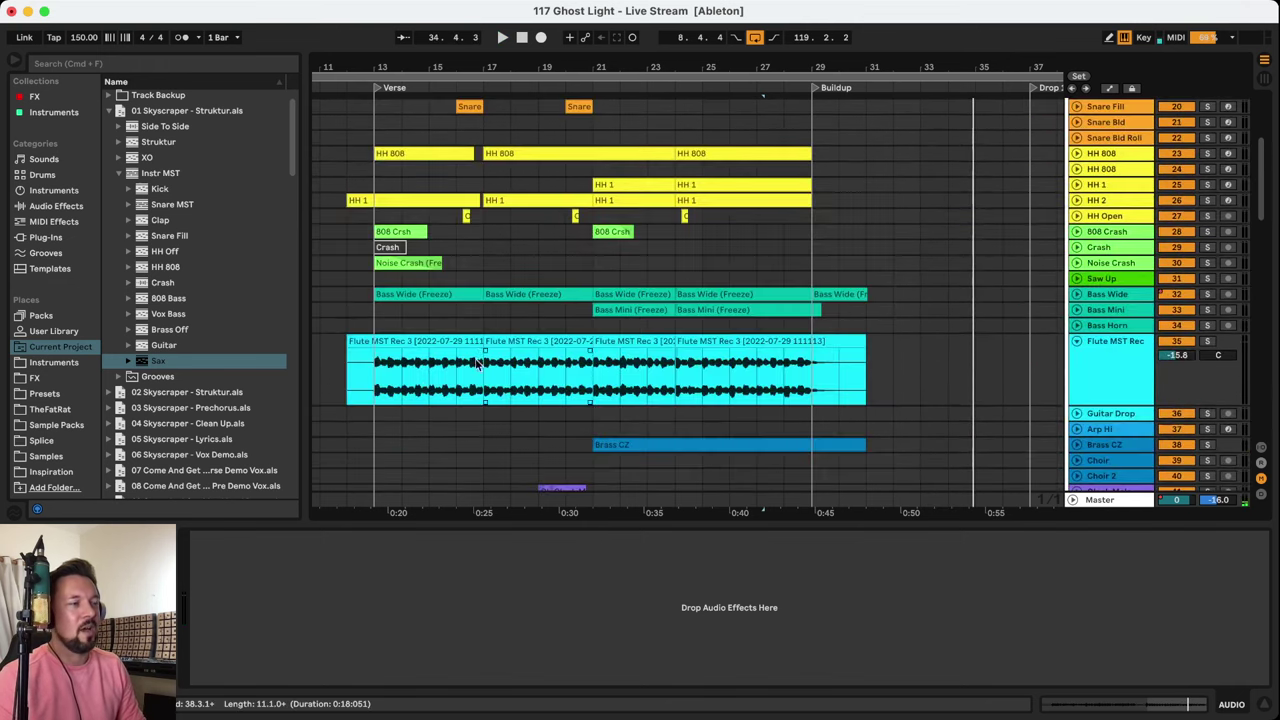
click(374, 390)
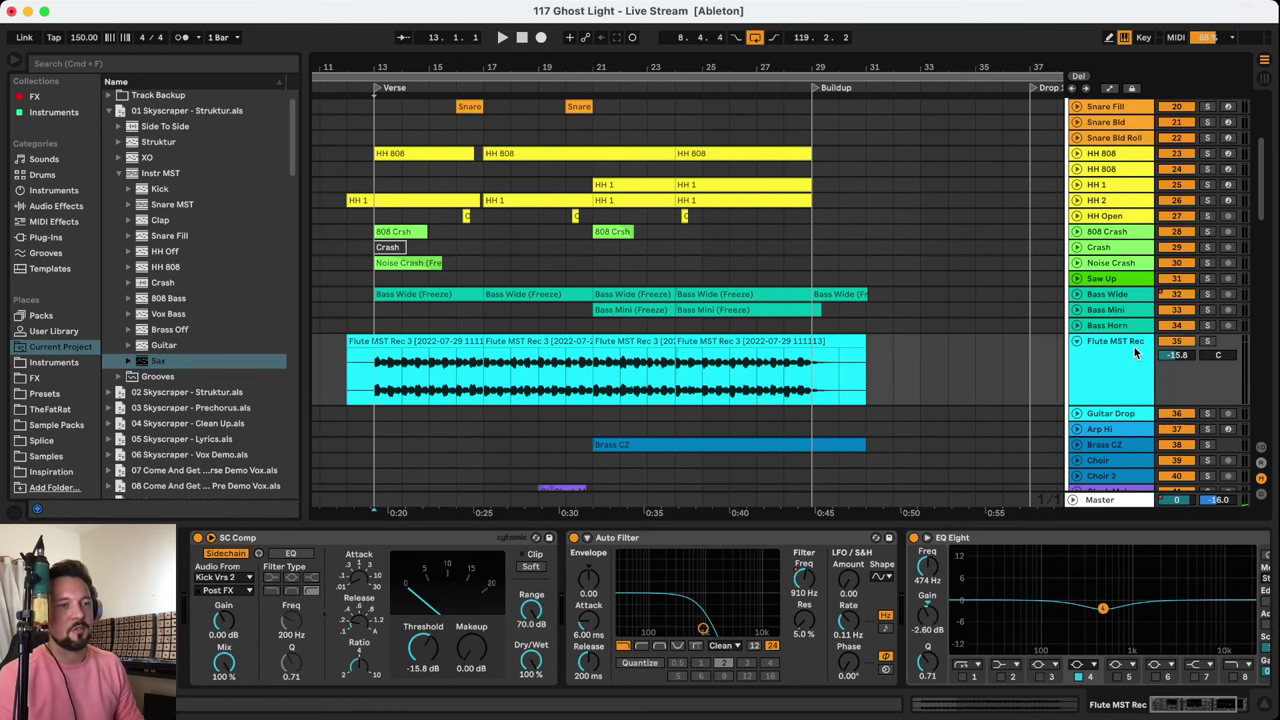
drag(1191, 704, 1157, 711)
click(1101, 328)
click(1116, 348)
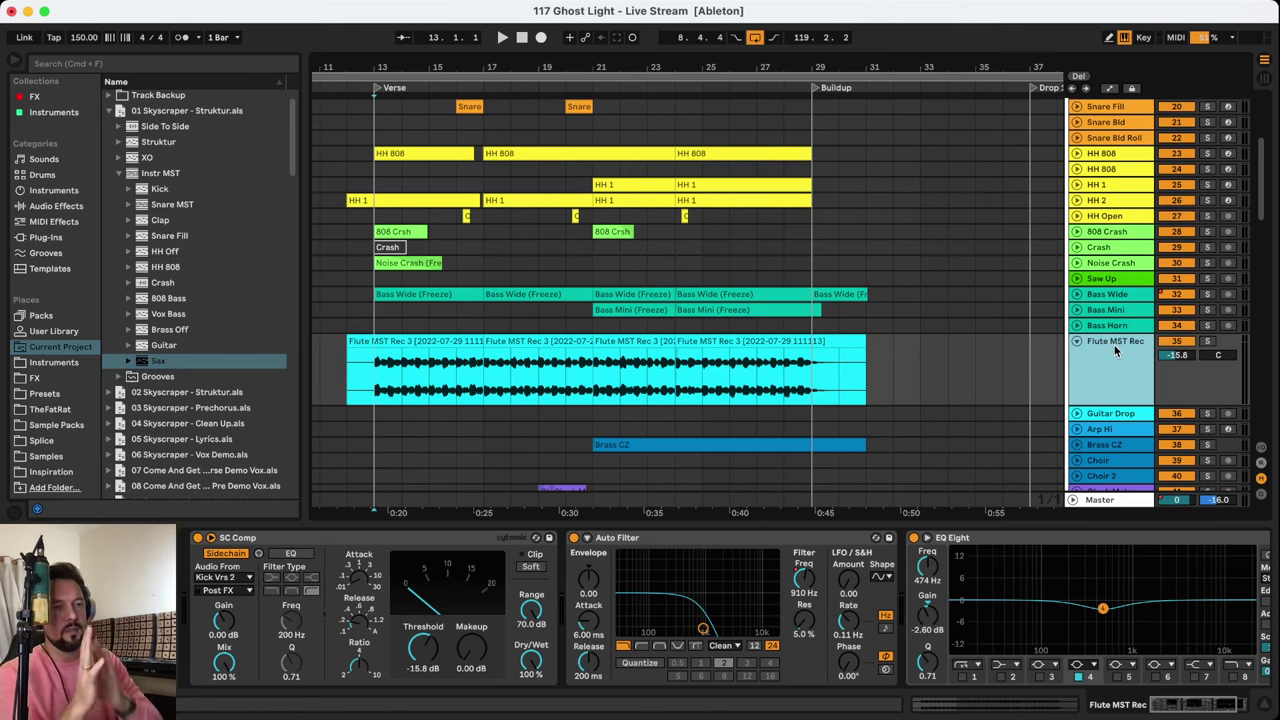
Solo Flute MST Rec and listen to it from bar 13, then collapse the Instr MST entry in the browser
click(1207, 341)
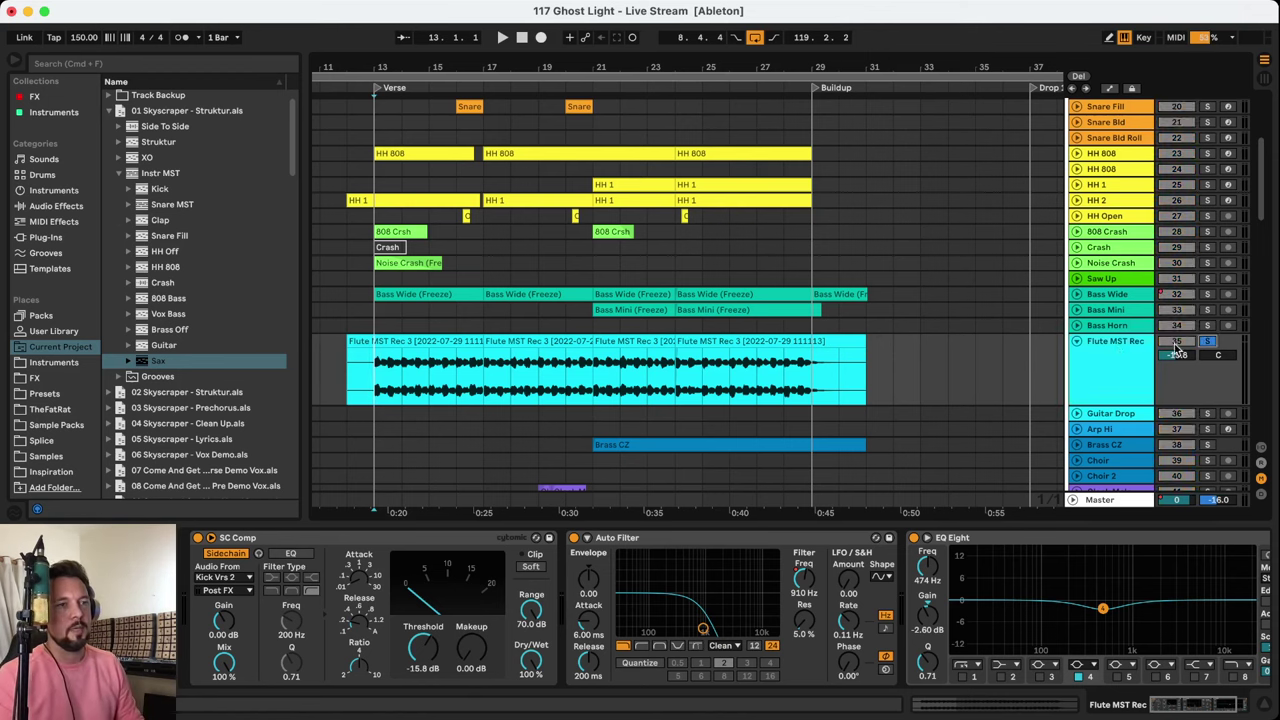
key(space)
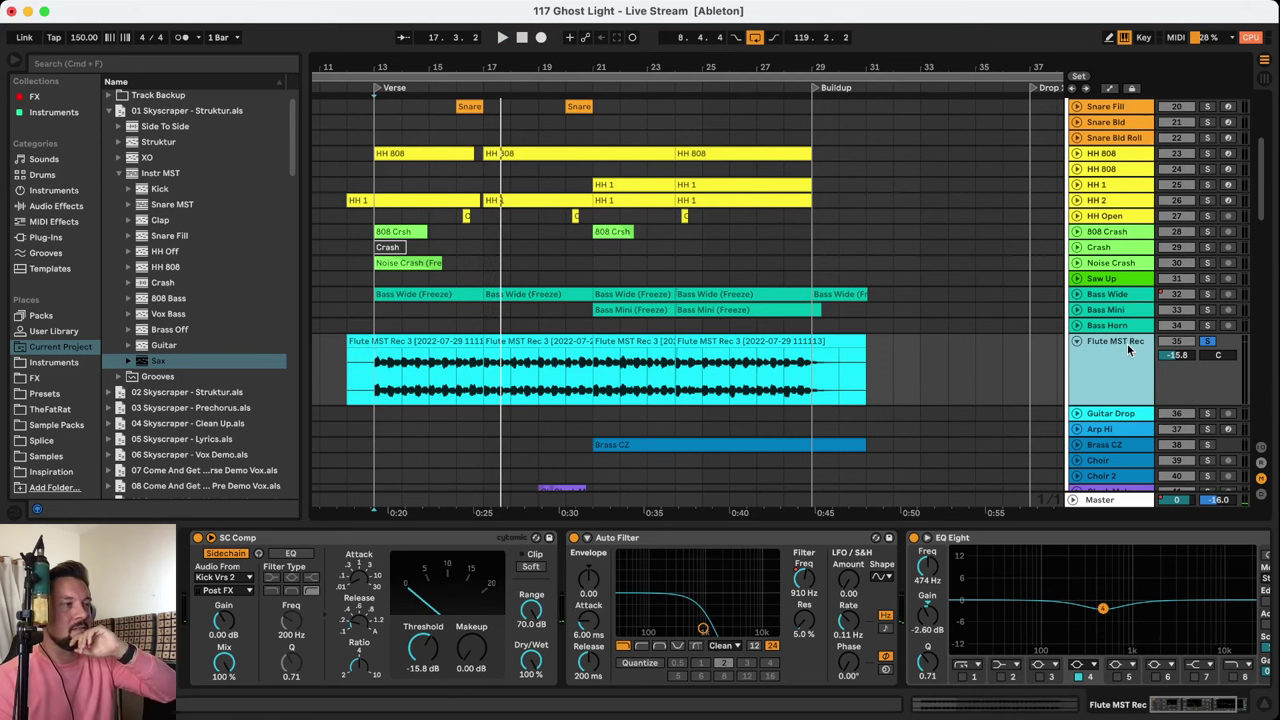
click(120, 174)
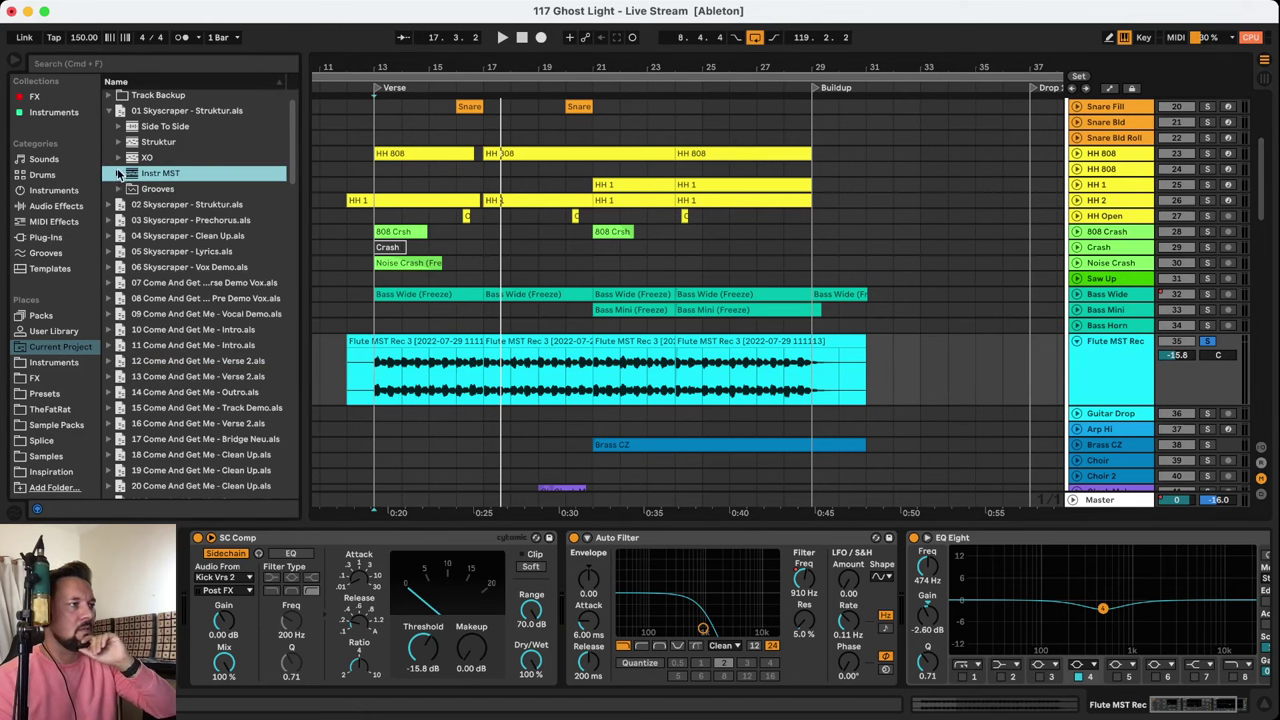
Replay the opening of the soloed Flute MST Rec part from bar 13, restarting it to hear the first notes
click(1134, 358)
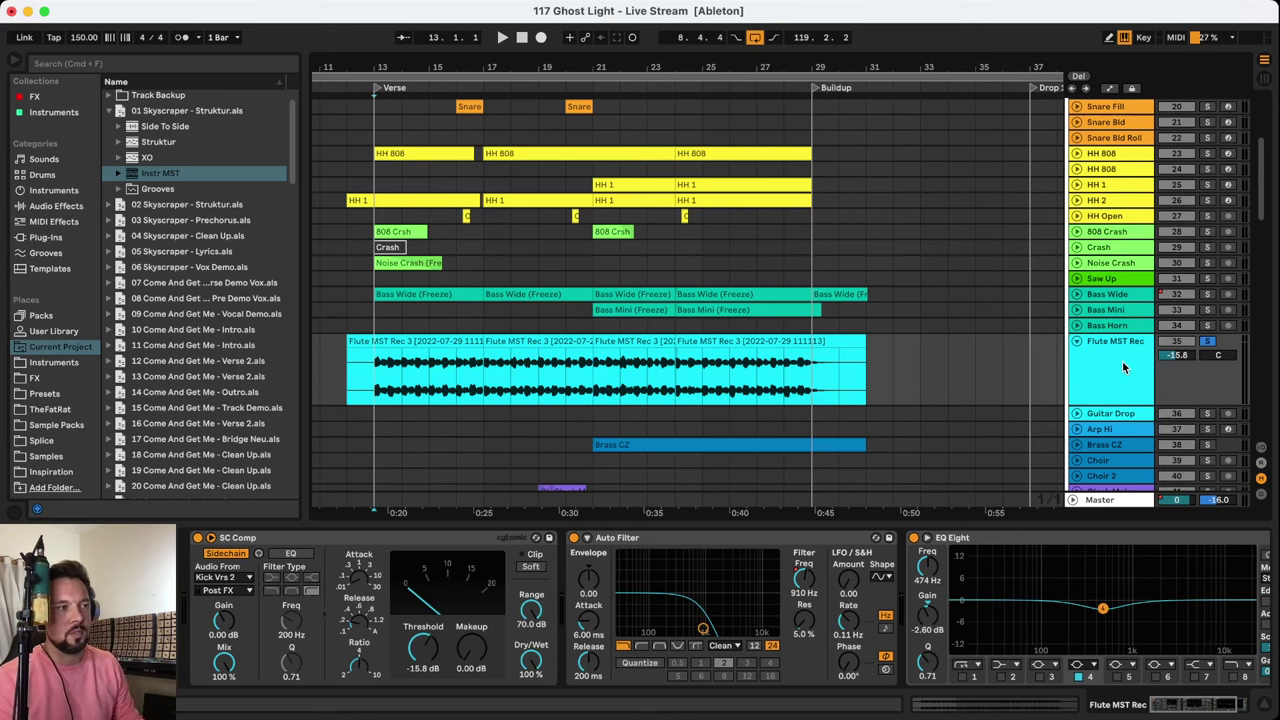
key(space)
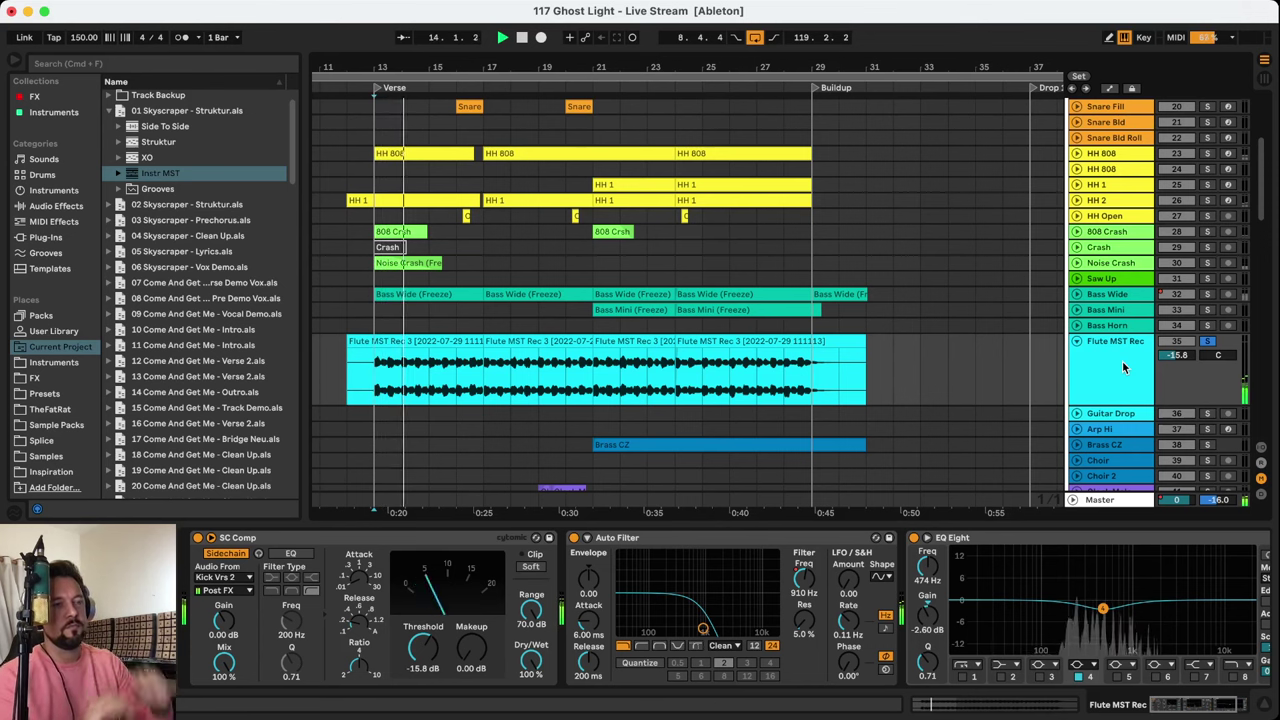
click(1207, 341)
key(space)
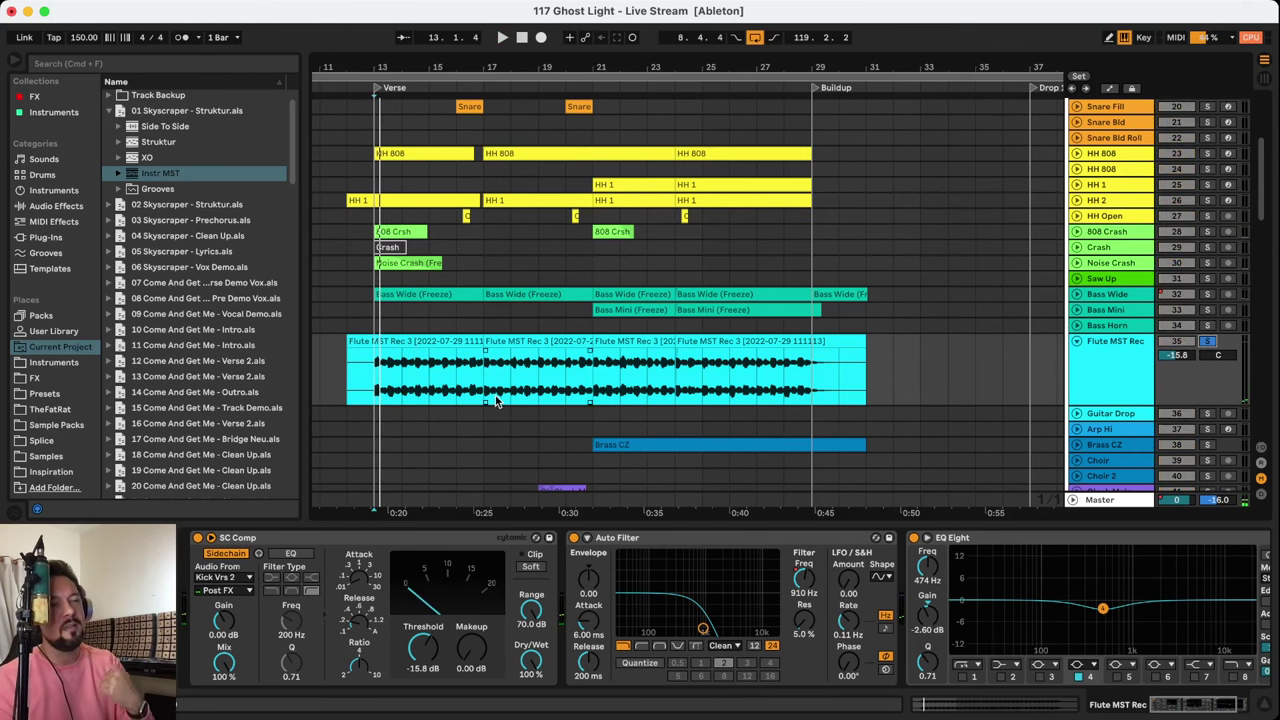
click(377, 362)
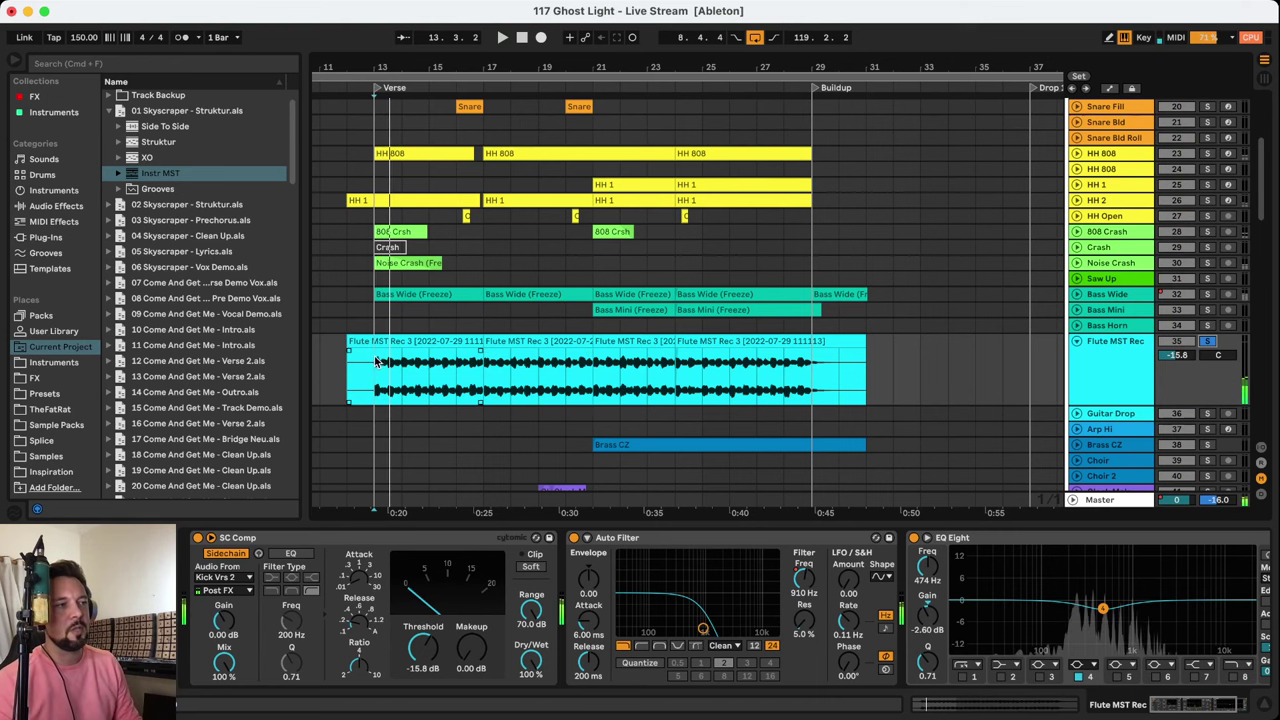
Clear the solo on Flute MST Rec, fold its track and replay the full Verse from bar 13
click(708, 343)
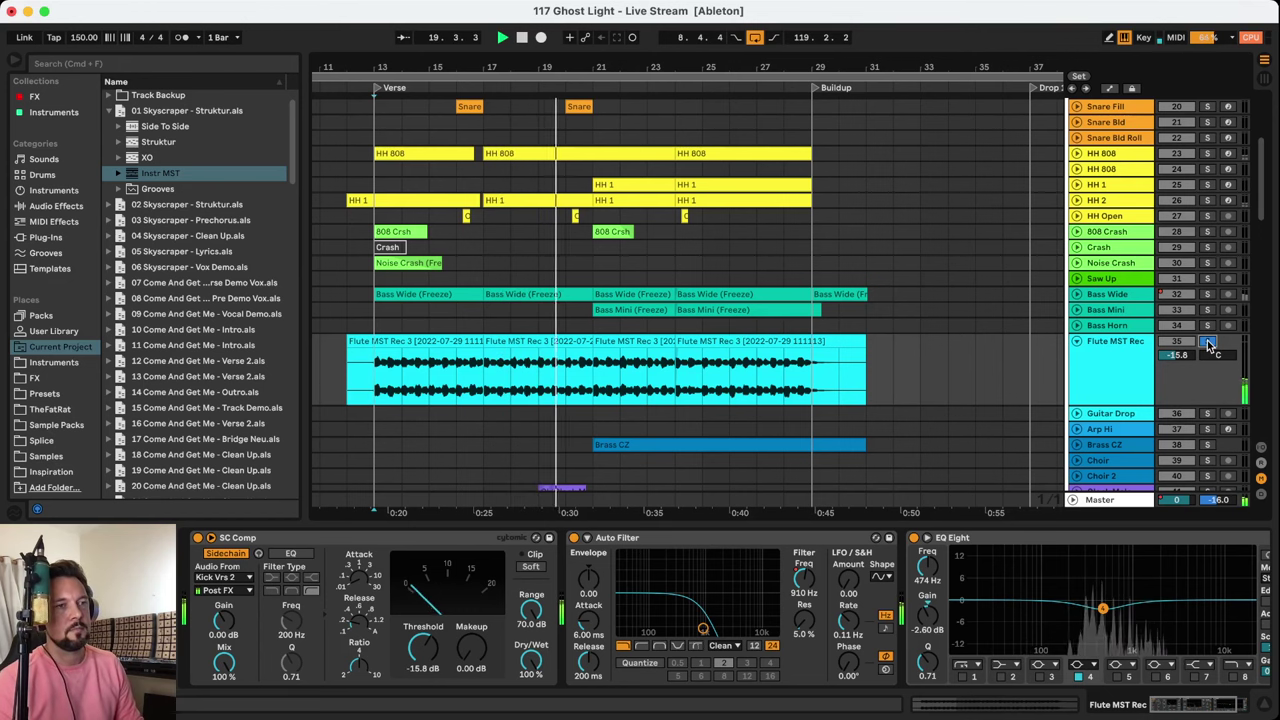
click(1077, 341)
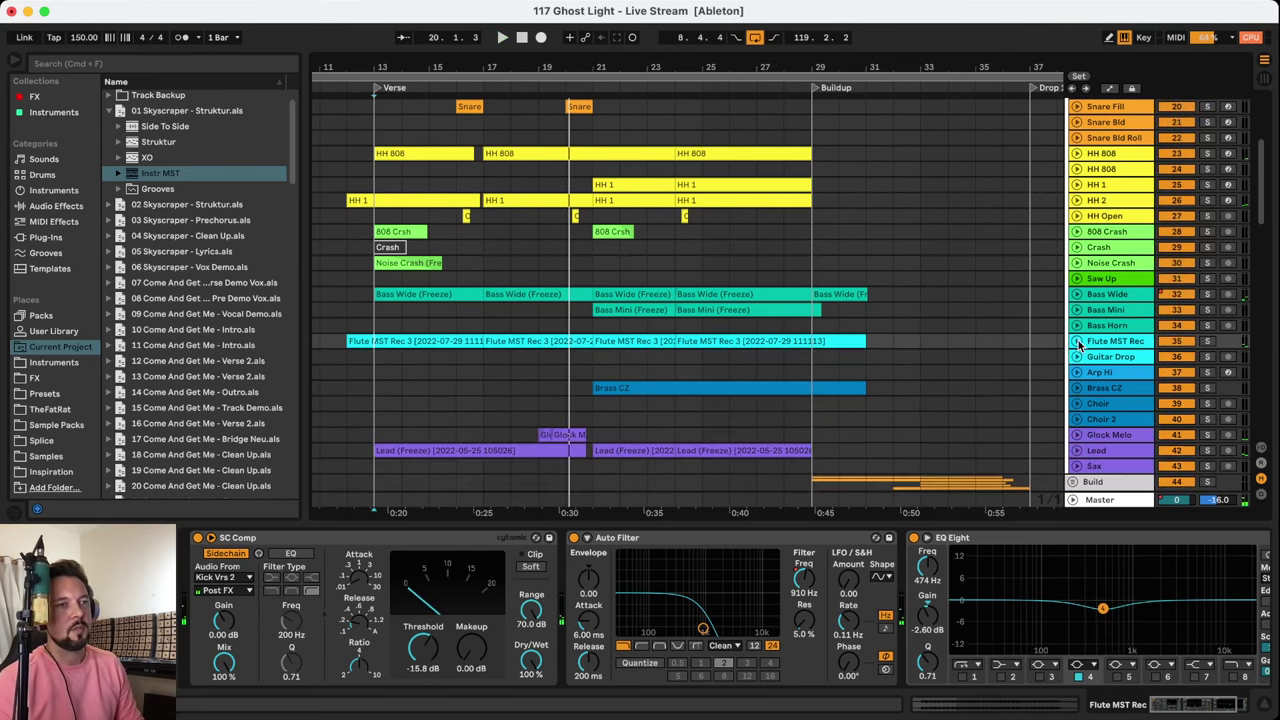
scroll(507, 409, down, 15)
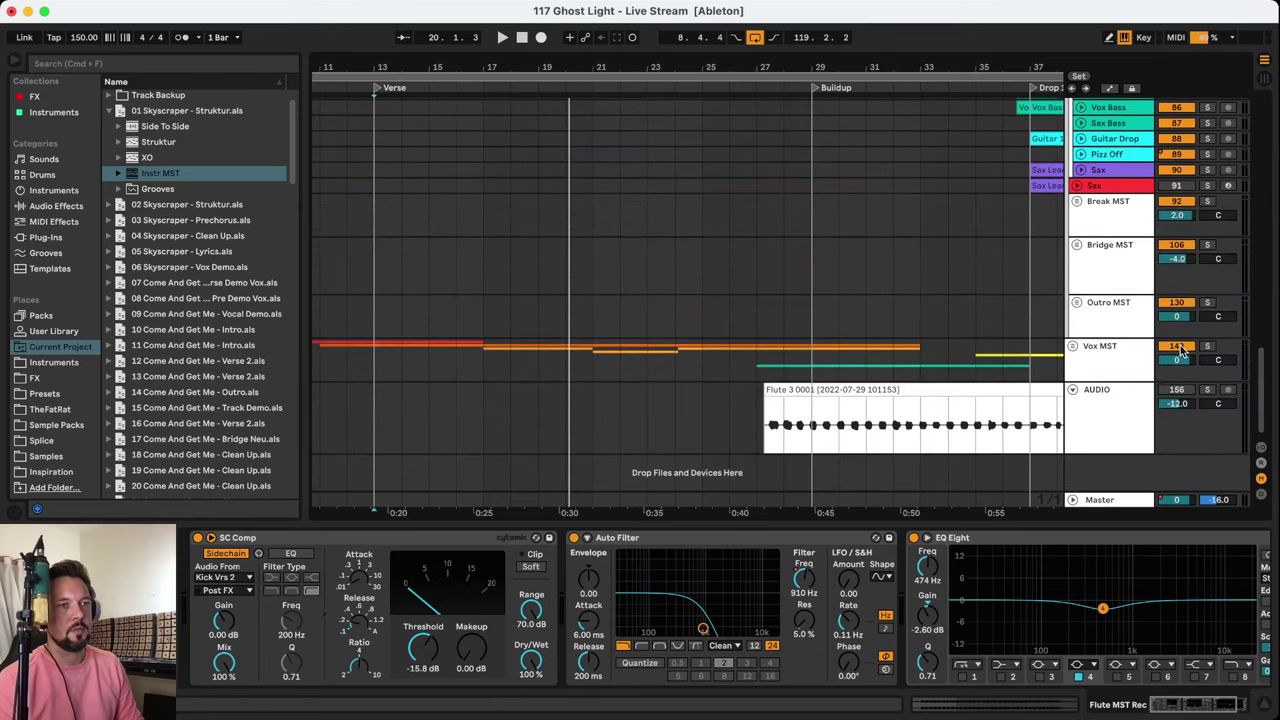
scroll(672, 357, up, 12)
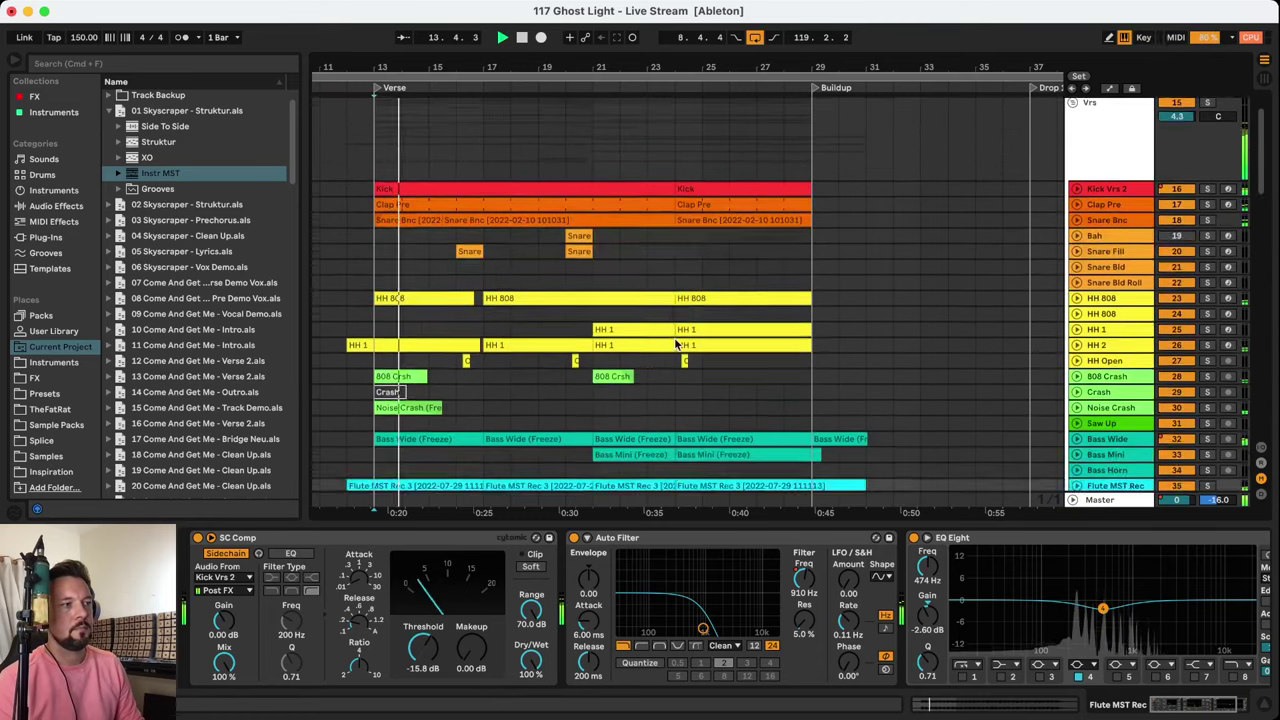
Display the Lead track's devices by selecting its first Verse clip while the section plays, and return to the drum tracks
scroll(677, 342, down, 2)
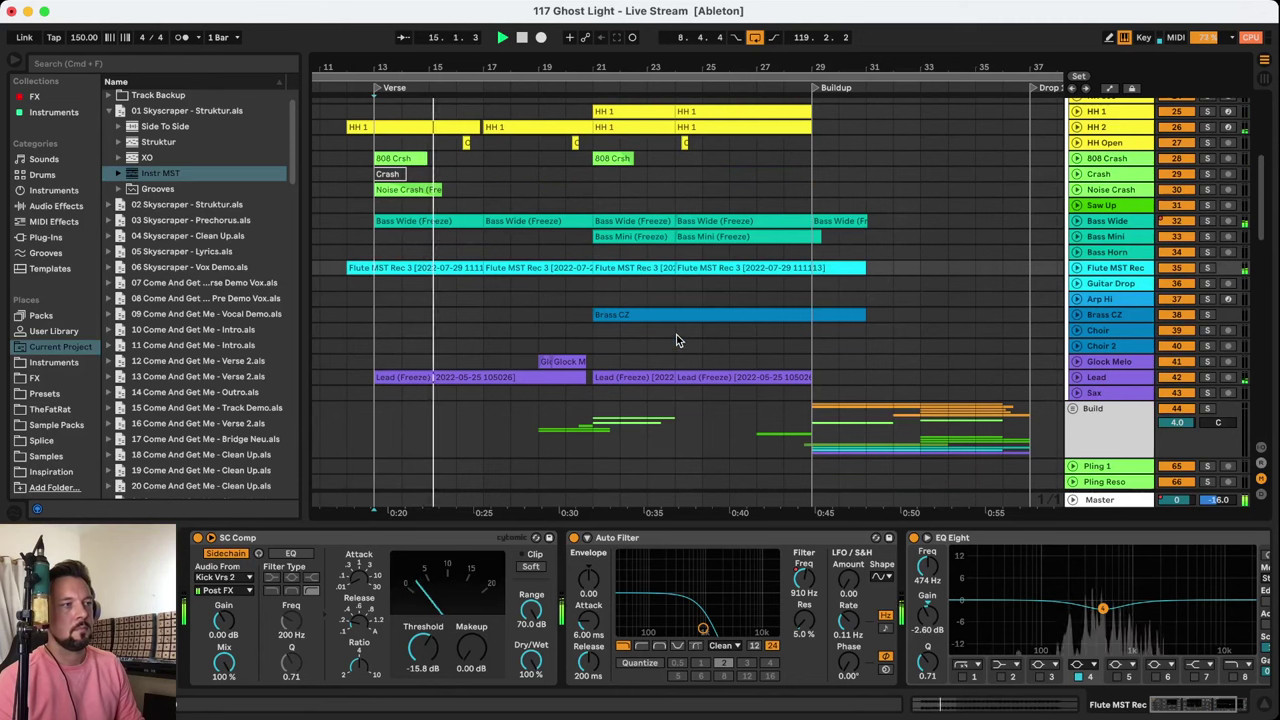
click(437, 375)
scroll(594, 292, up, 2)
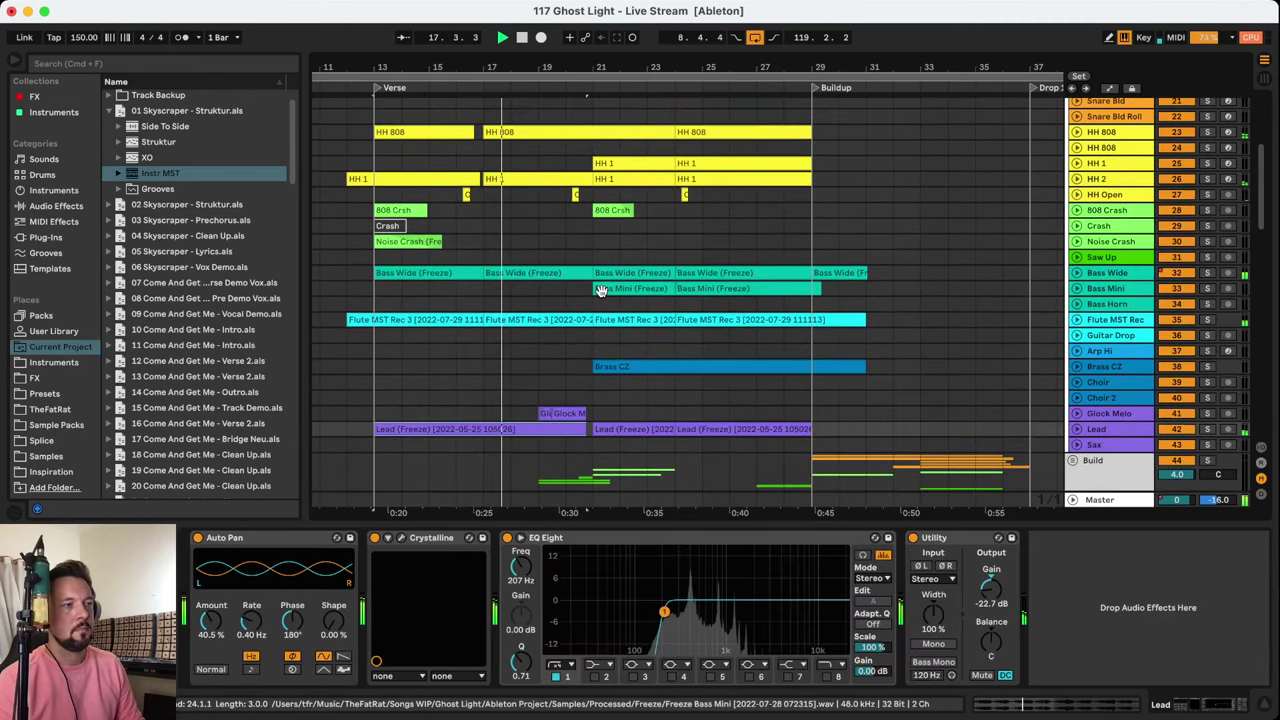
scroll(600, 290, up, 2)
scroll(603, 296, up, 1)
scroll(602, 296, up, 3)
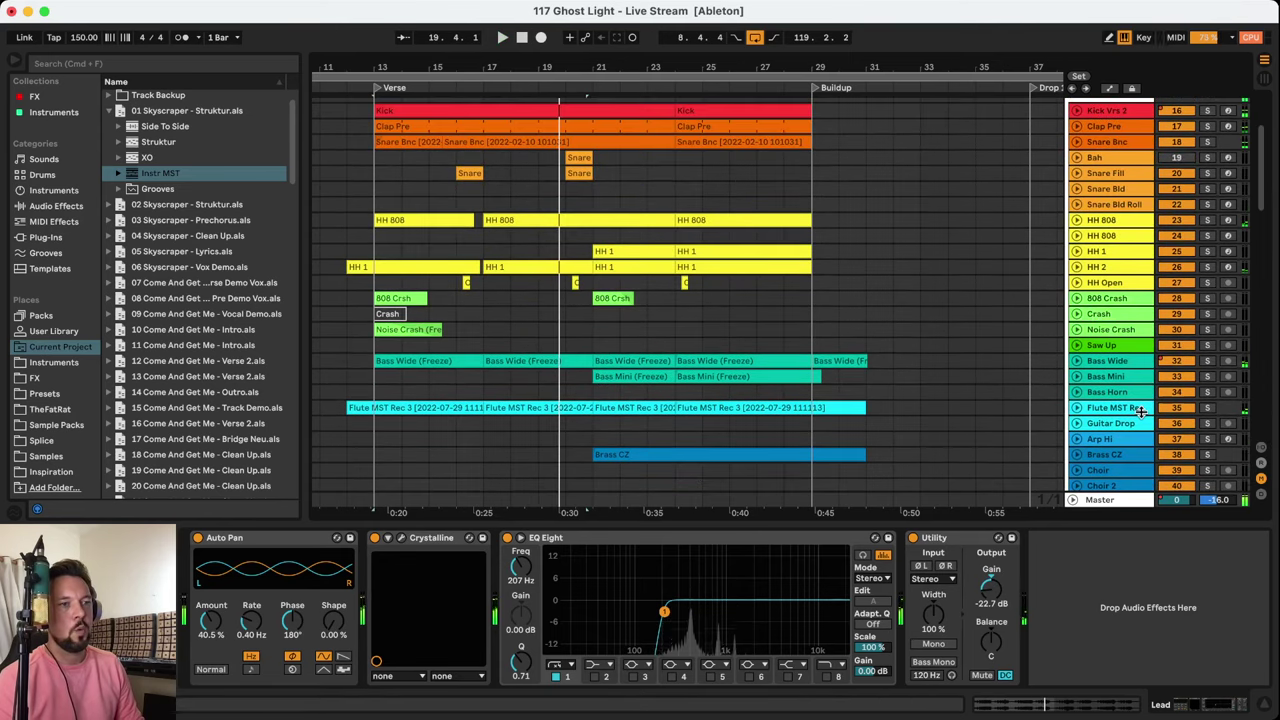
Listen to the Verse from bar 13 with Flute MST Rec muted, and again with Snare Bnc muted too
click(1193, 410)
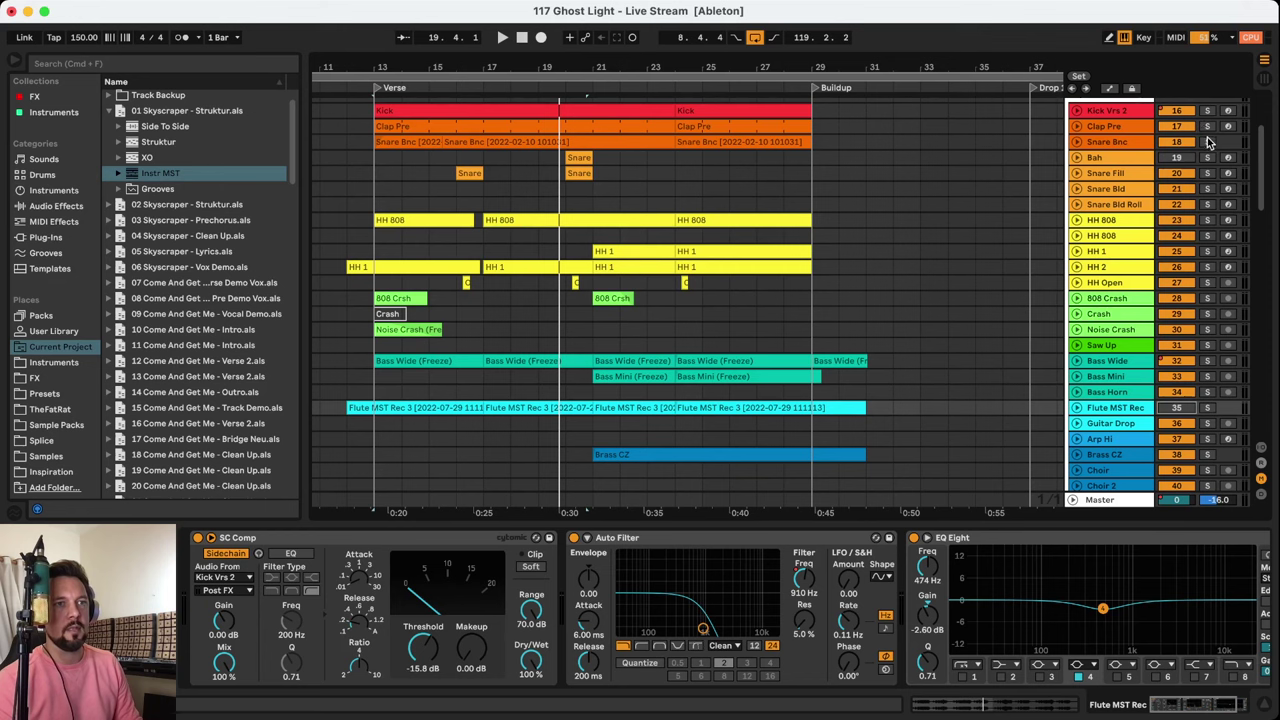
key(space)
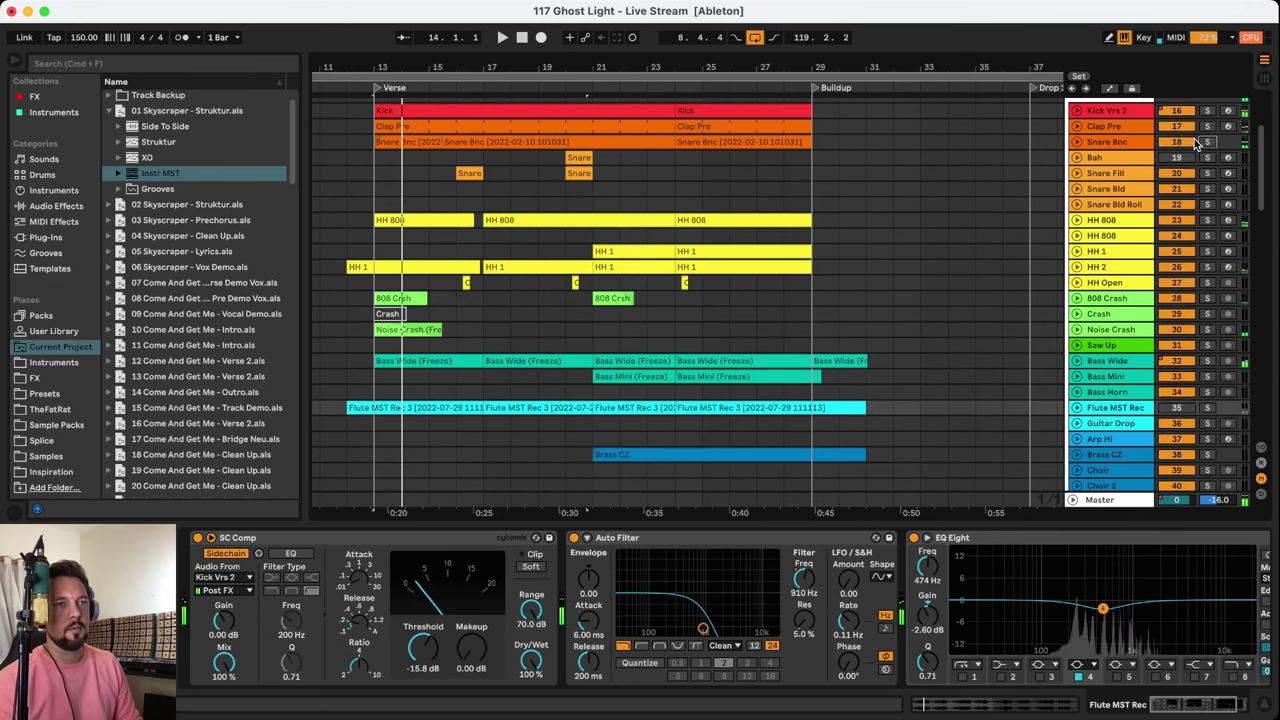
key(space)
key(space)
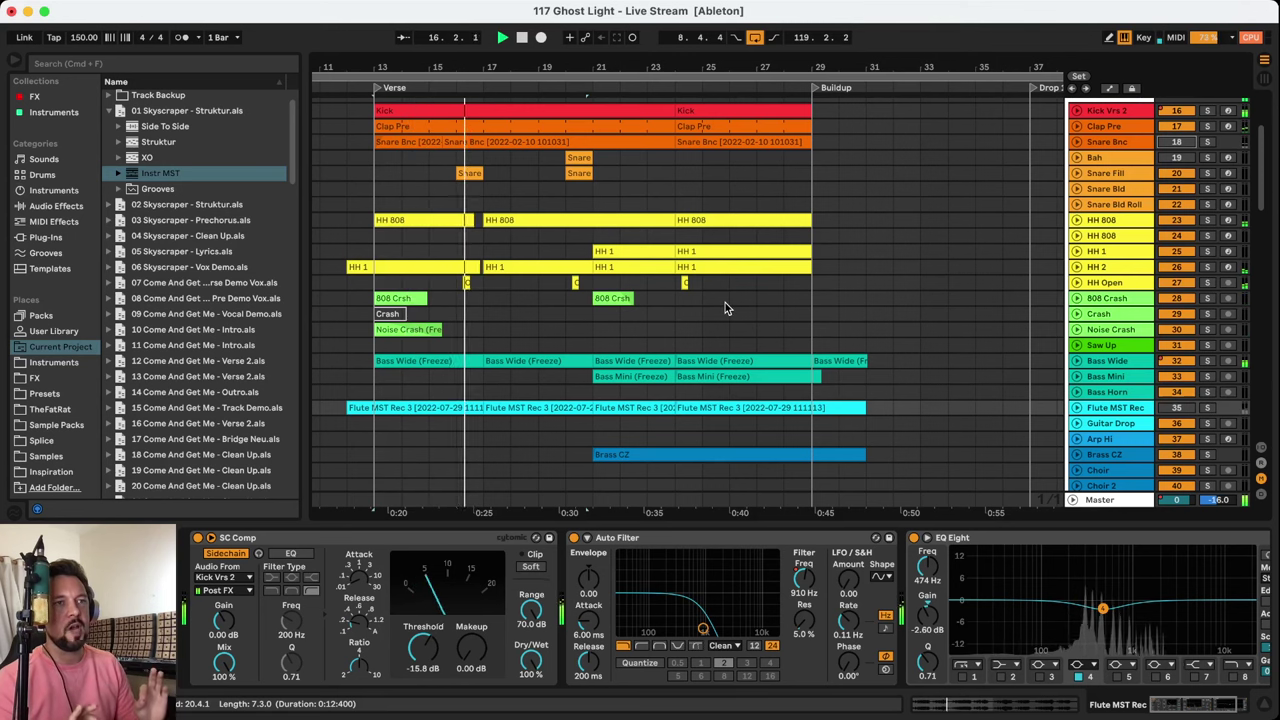
Solo the Lead track and listen to its first Verse clip from bar 13
click(483, 329)
scroll(816, 358, down, 3)
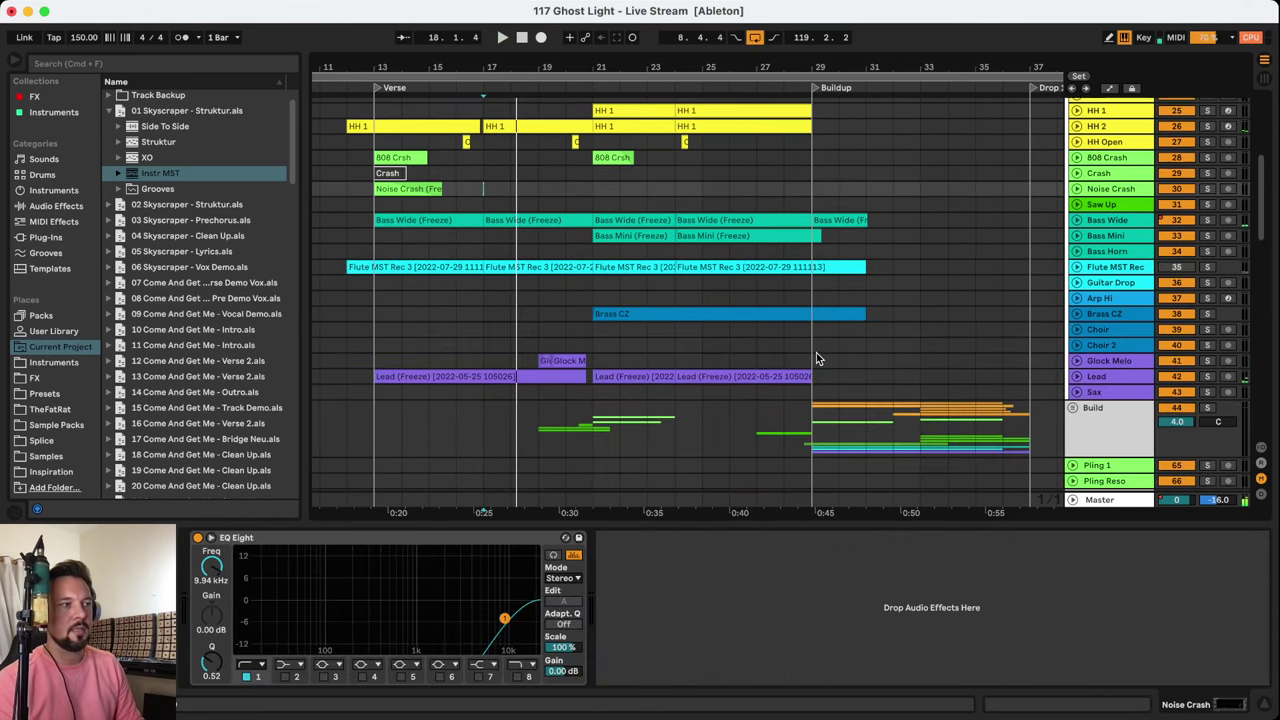
click(1207, 378)
click(377, 376)
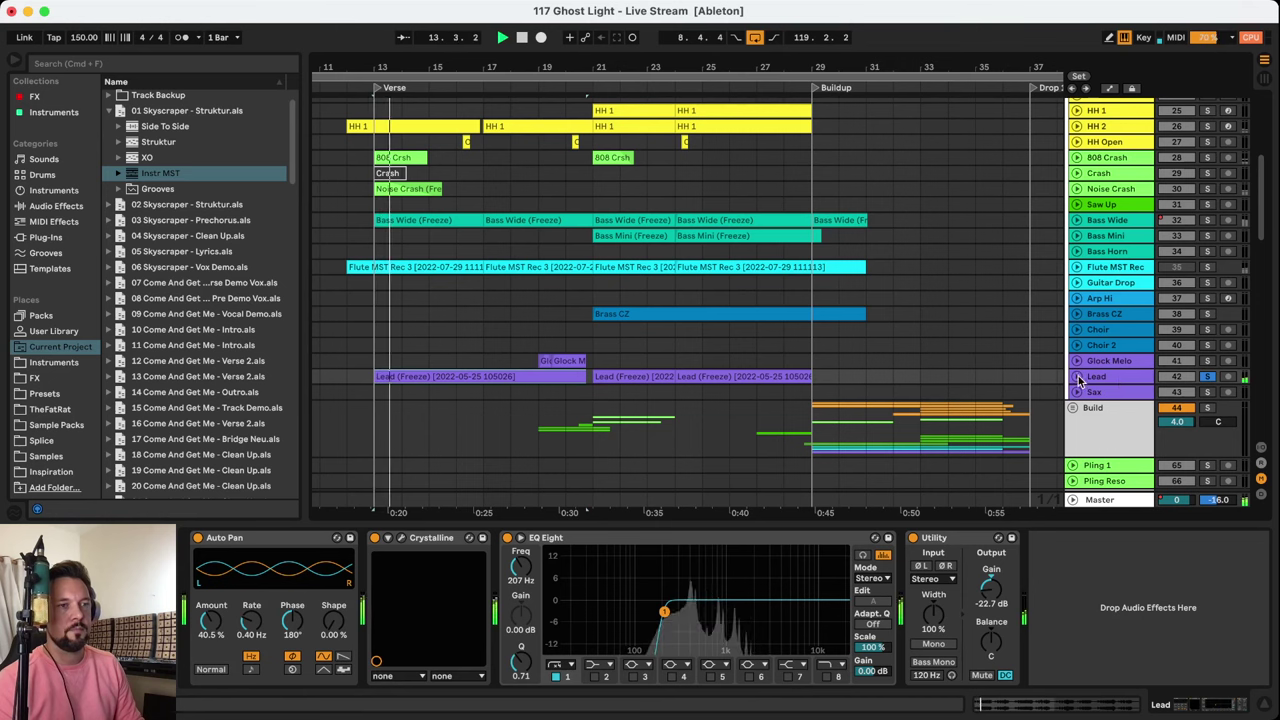
click(1106, 378)
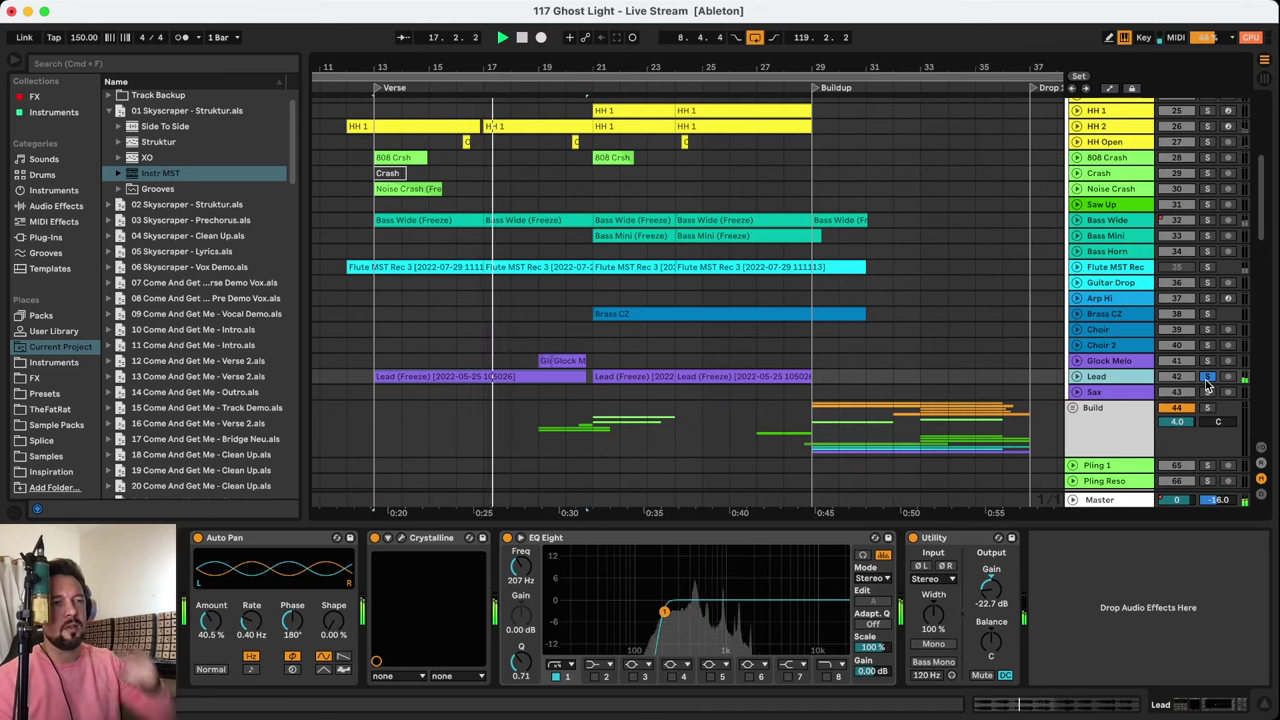
Solo Snare Bnc in place of Lead, then reactivate Flute MST Rec and solo it alongside for listening
scroll(1228, 245, up, 5)
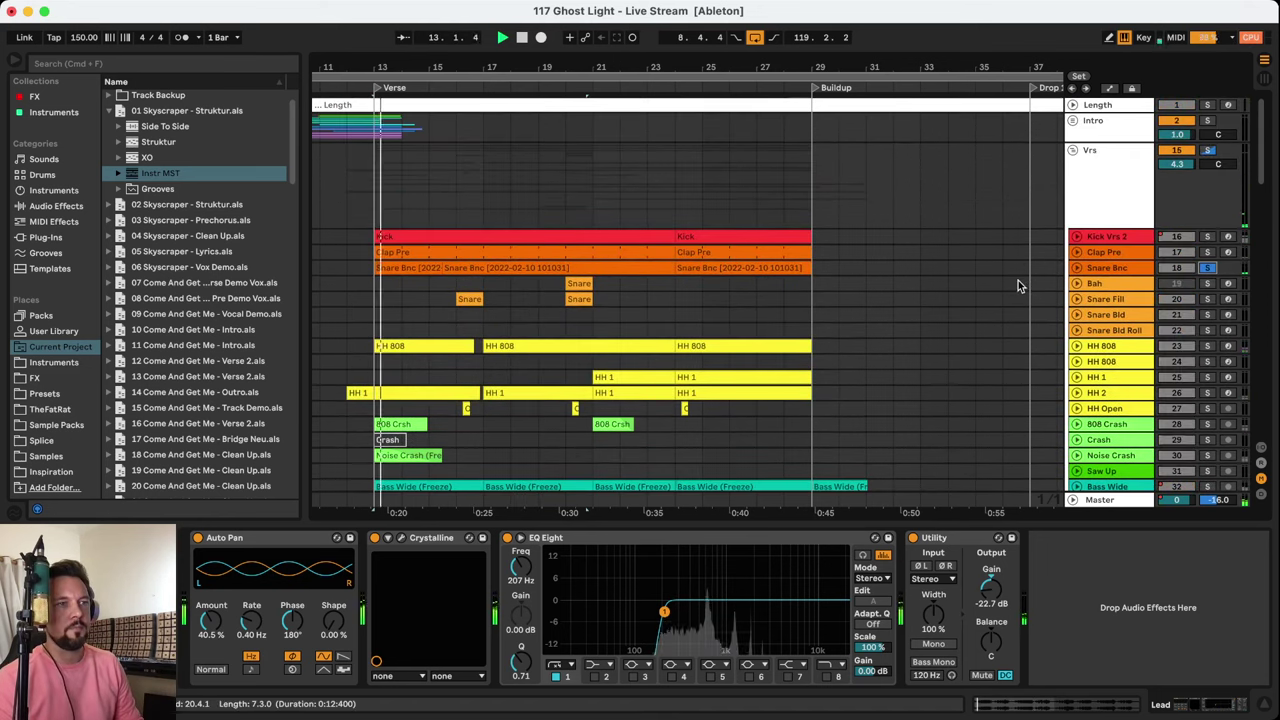
scroll(1018, 281, down, 5)
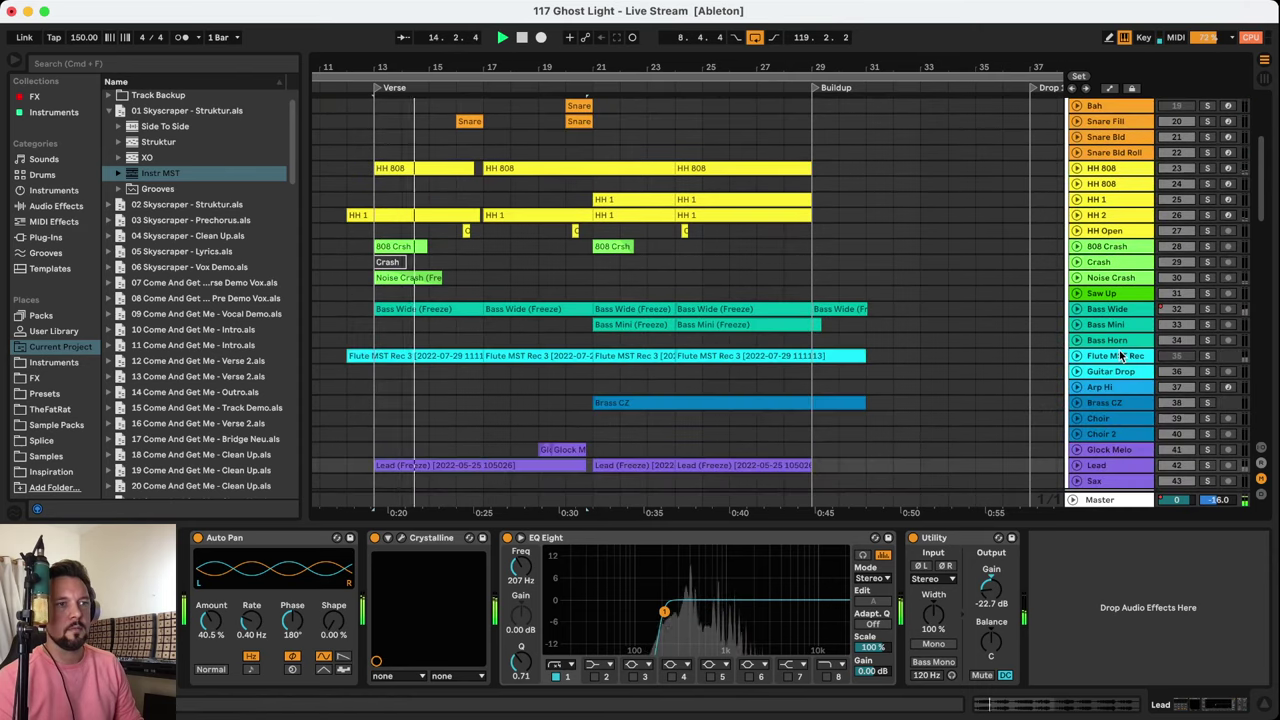
click(1165, 357)
scroll(1160, 340, up, 5)
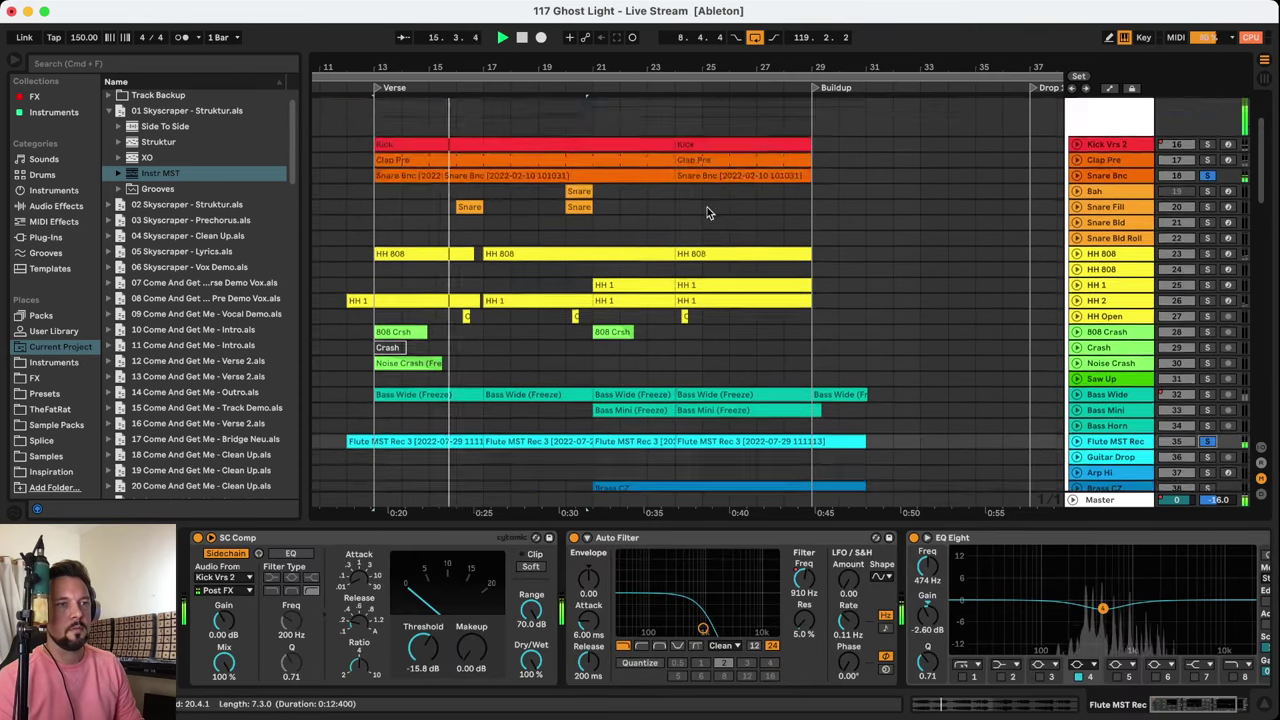
Clear the solos and select the Lead track to display its devices
scroll(1135, 220, down, 5)
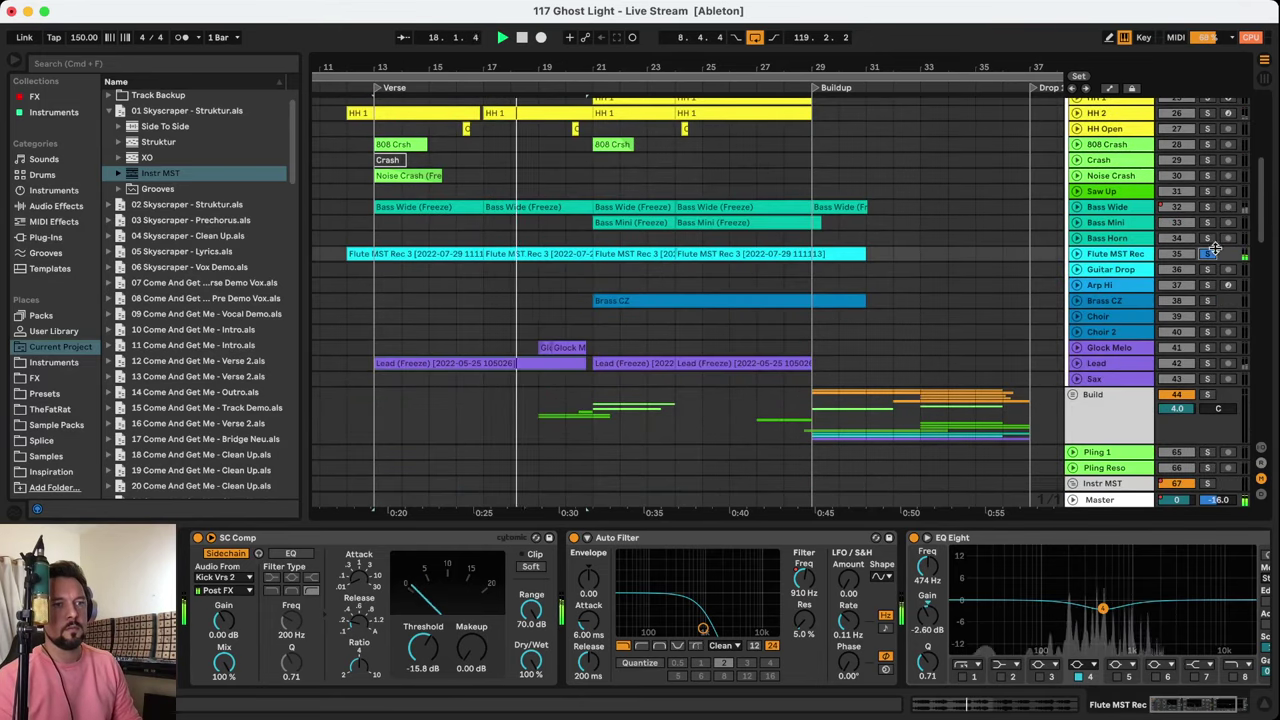
click(558, 366)
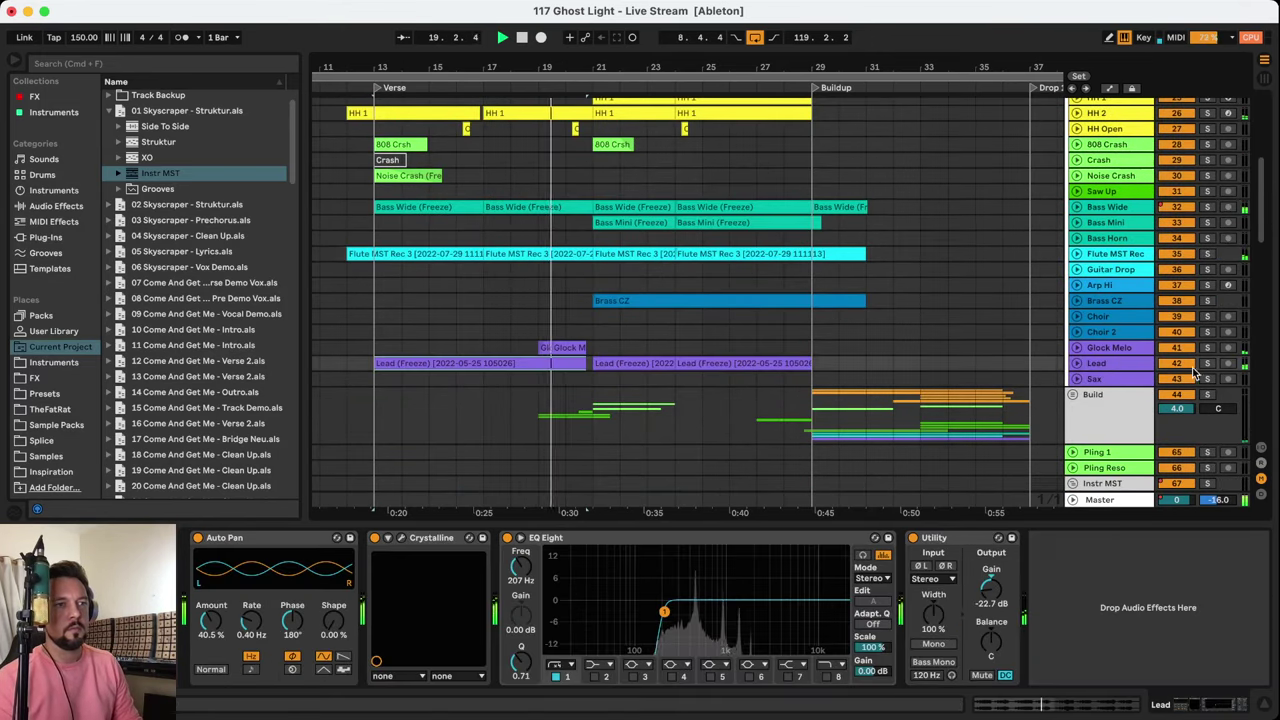
click(1115, 364)
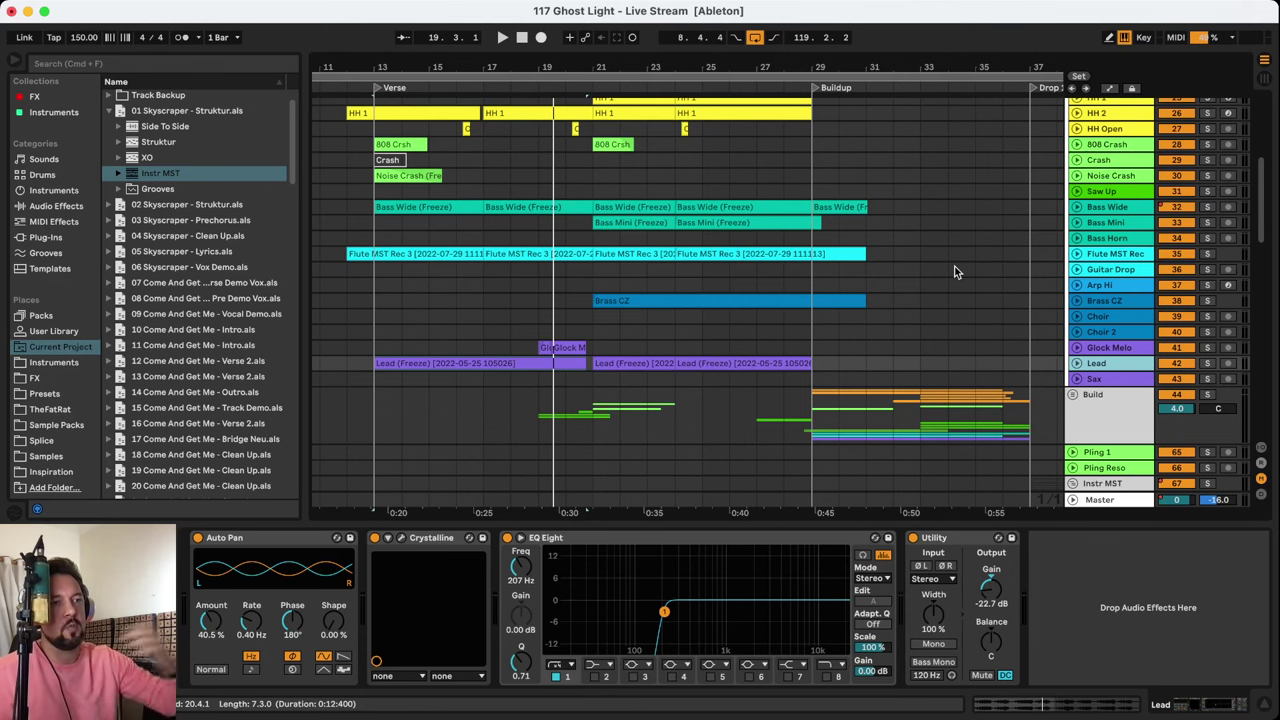
Inspect Snare Bnc's devices, then solo Clap Pre, listen to it from bar 13 and display its device chain
scroll(955, 272, up, 4)
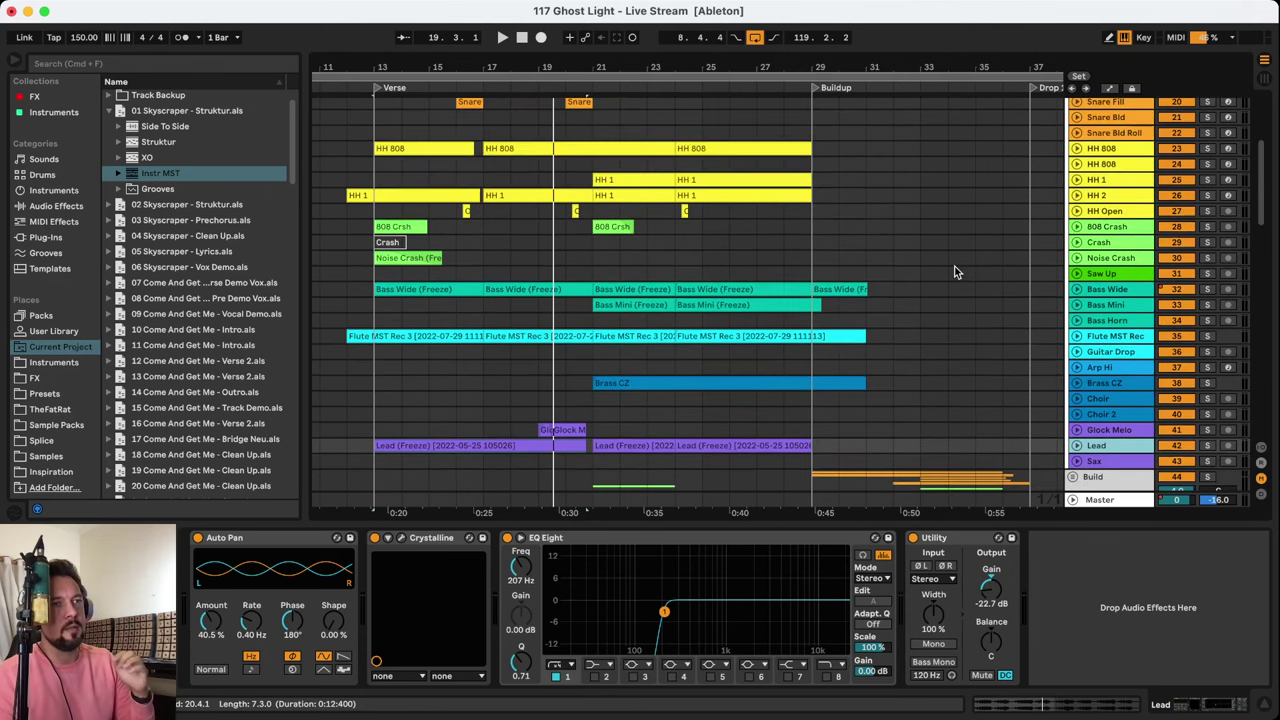
scroll(955, 272, up, 1)
scroll(955, 272, up, 1)
scroll(955, 272, up, 4)
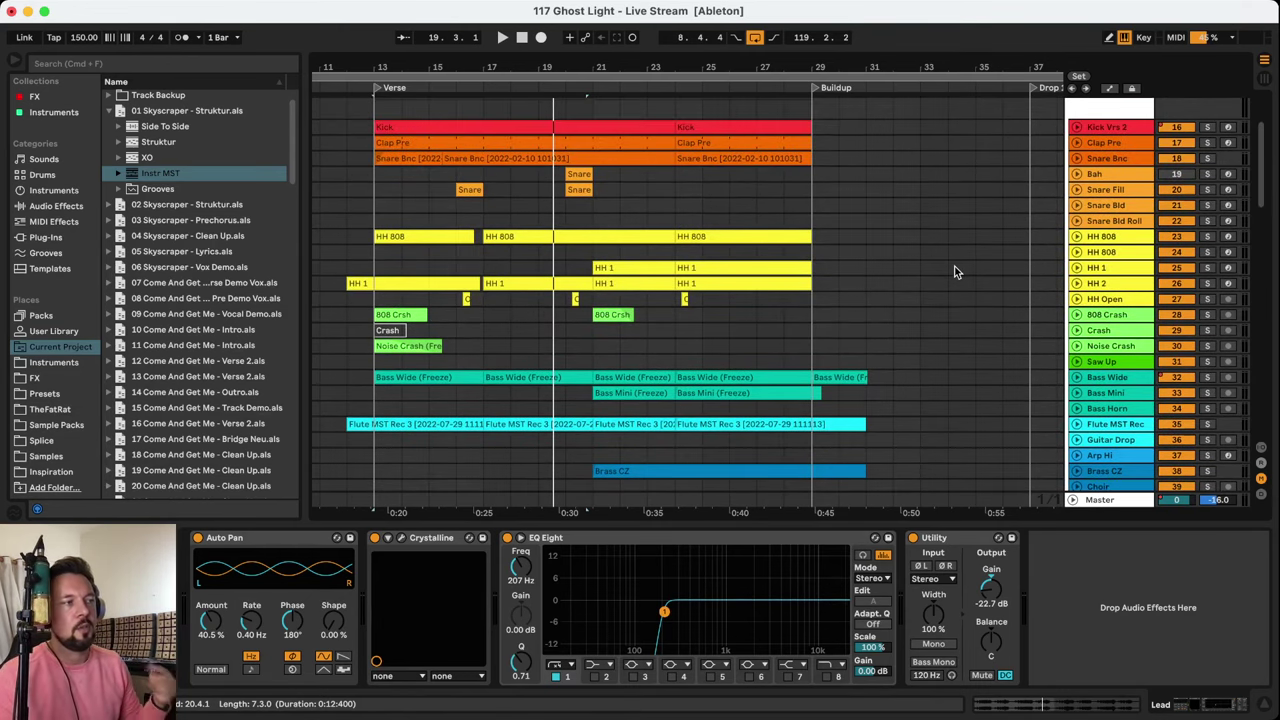
click(432, 158)
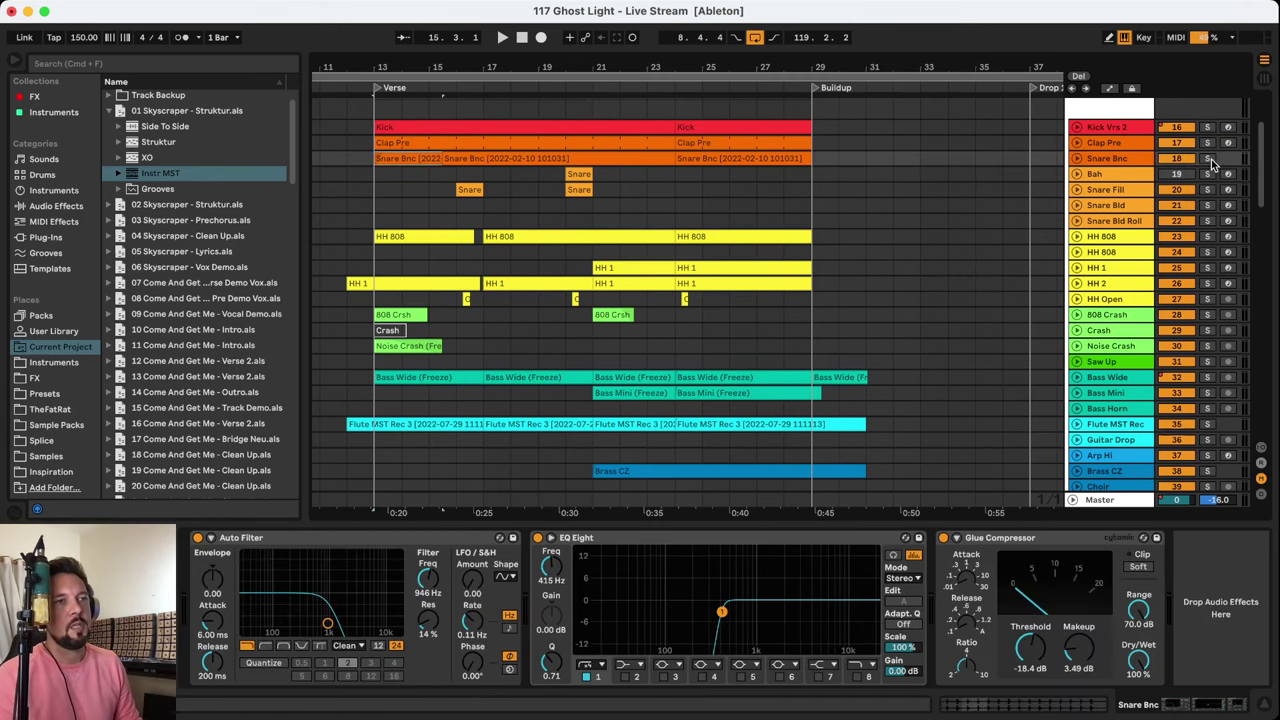
click(1209, 143)
key(space)
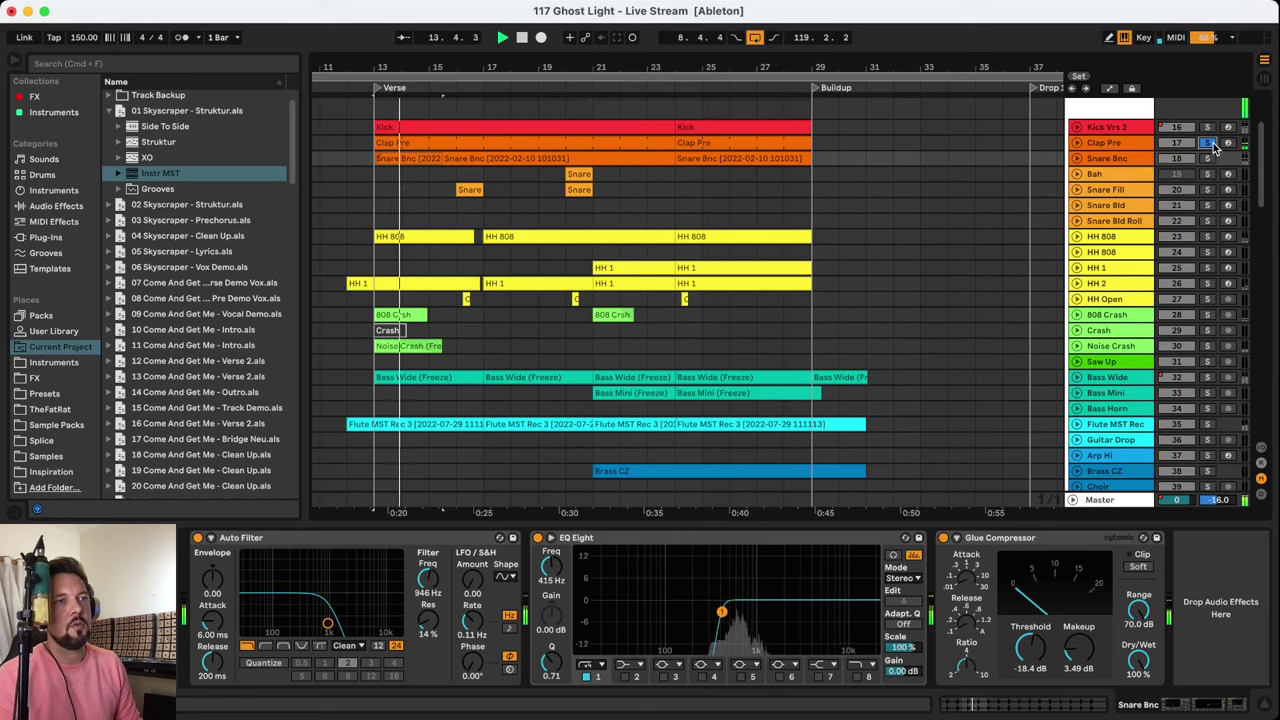
click(1140, 147)
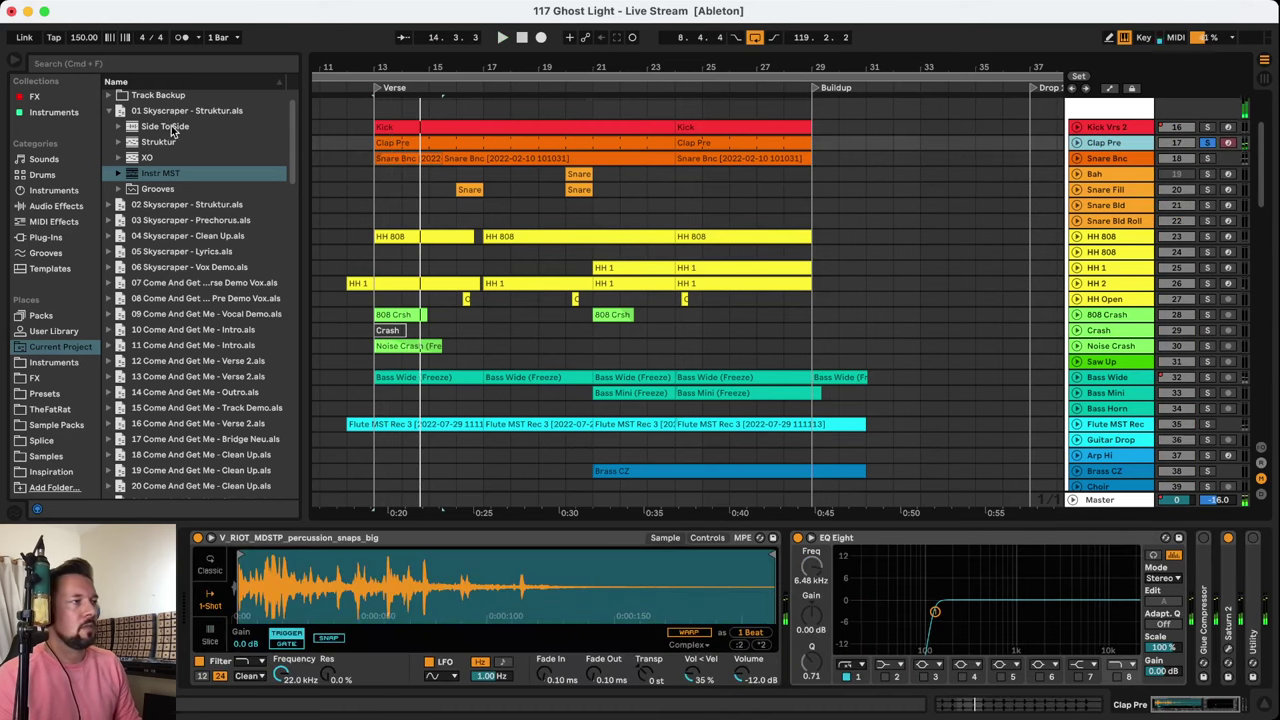
click(65, 377)
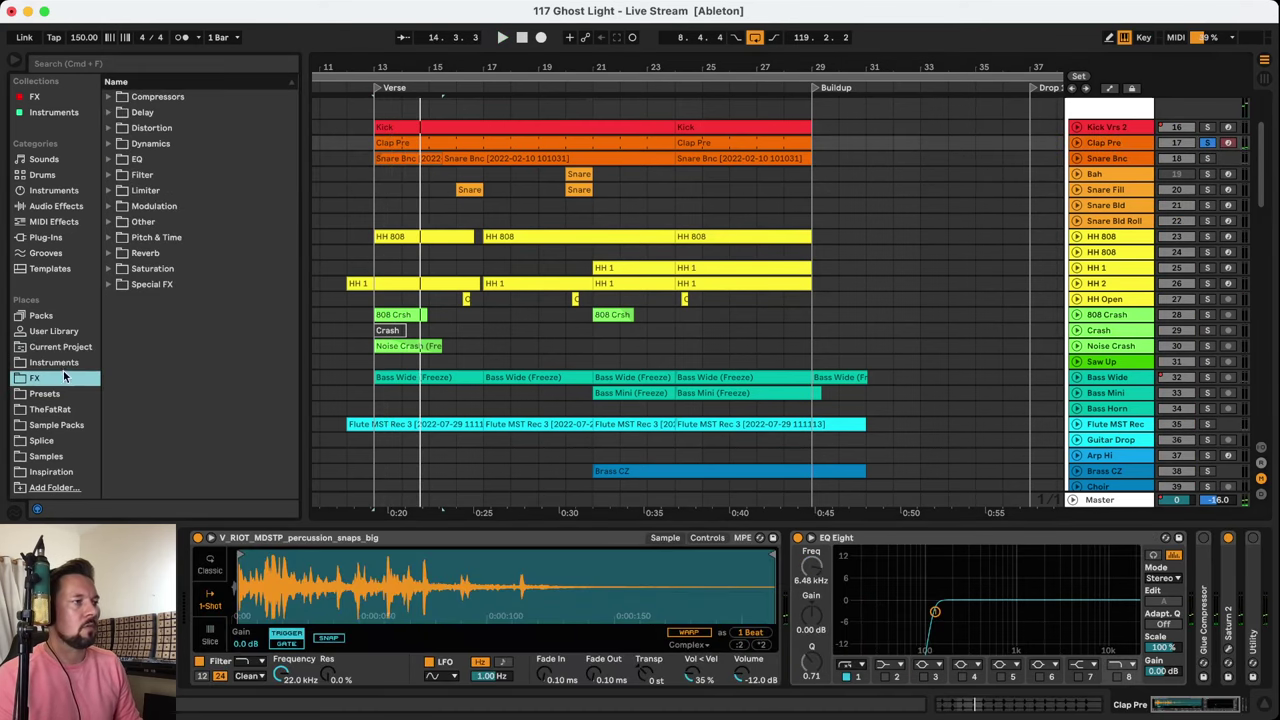
click(110, 255)
scroll(950, 610, right, 3)
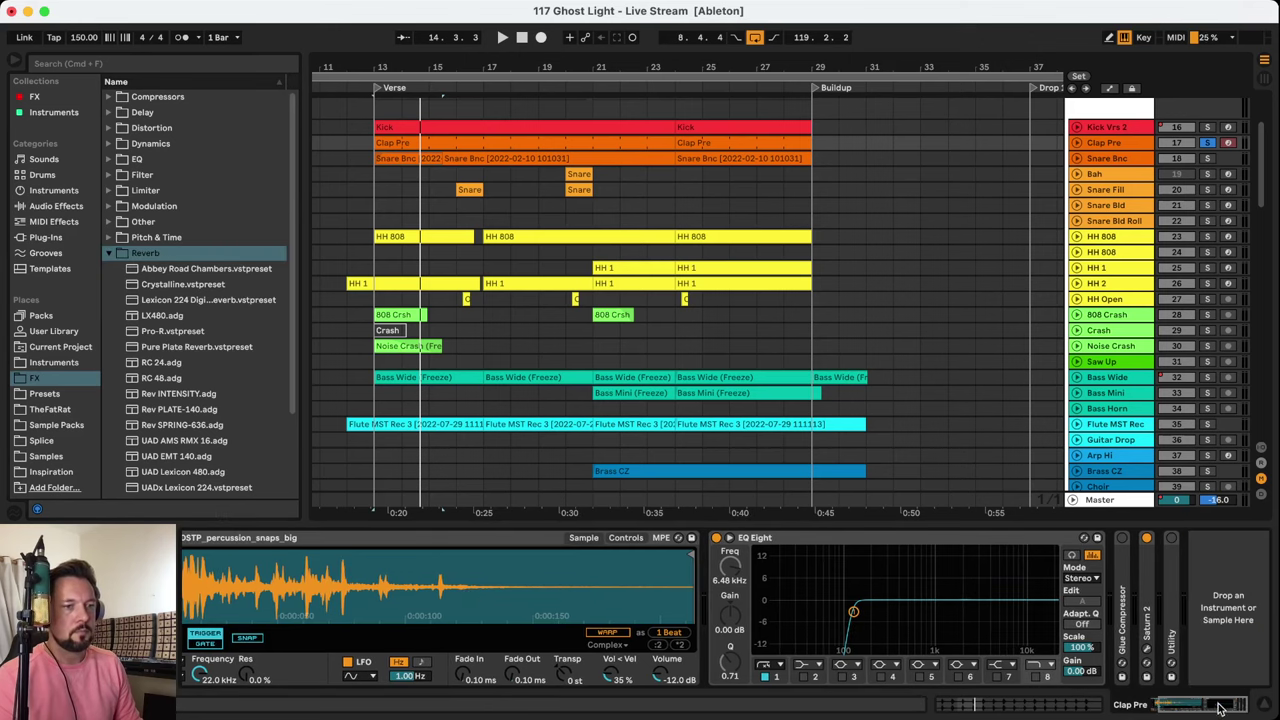
scroll(224, 322, down, 5)
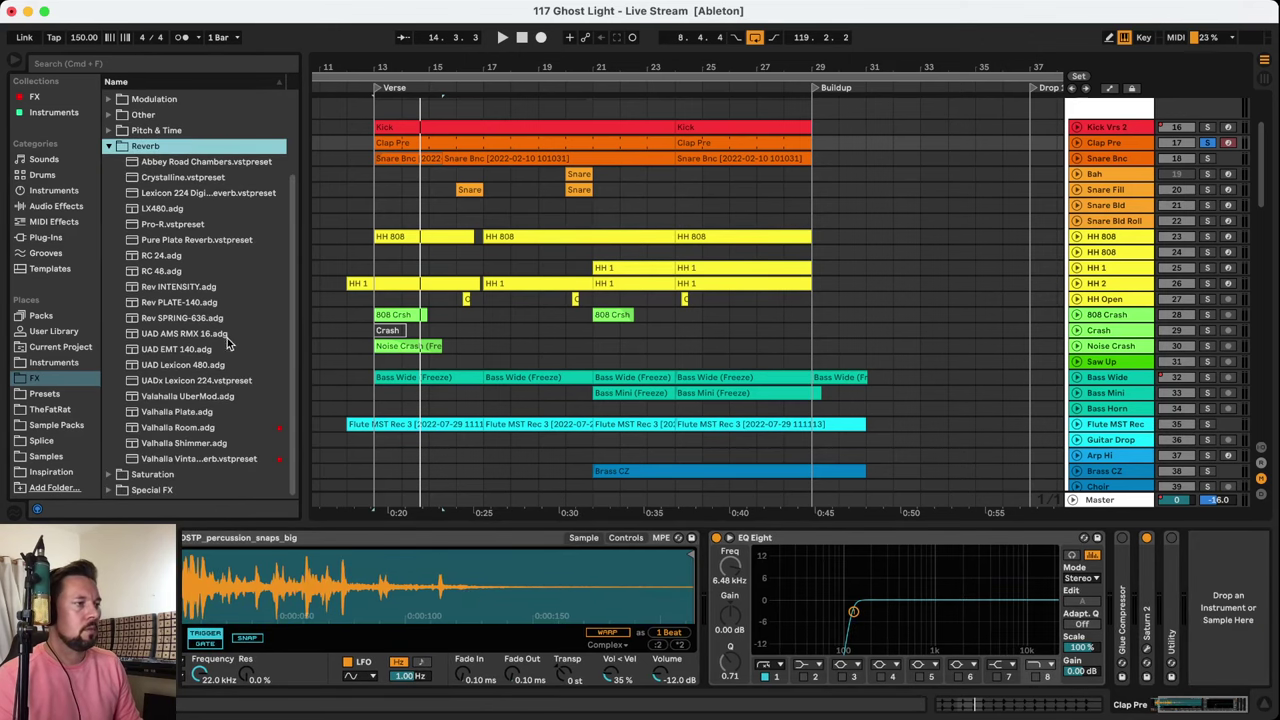
click(184, 459)
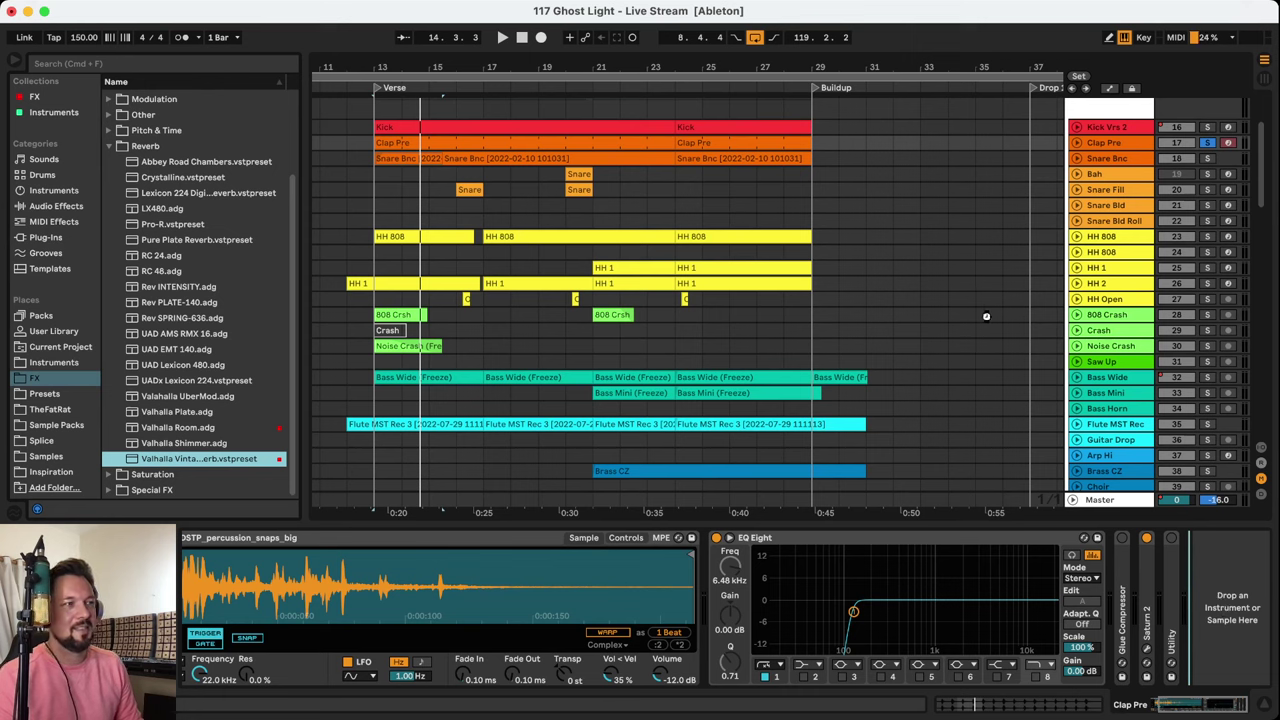
key(Return)
key(space)
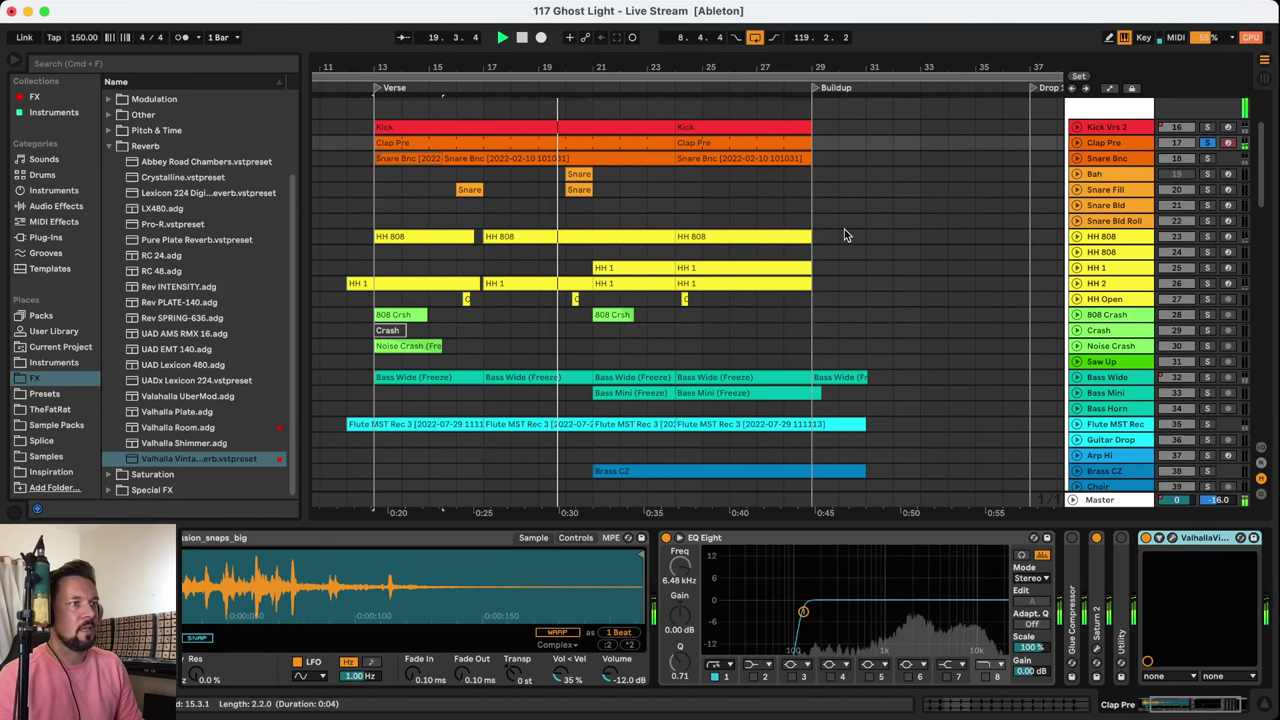
Clear the Clap Pre solo, mute the Vox MST group and replay the Verse from bar 13
scroll(1162, 218, up, 3)
key(space)
scroll(637, 222, down, 20)
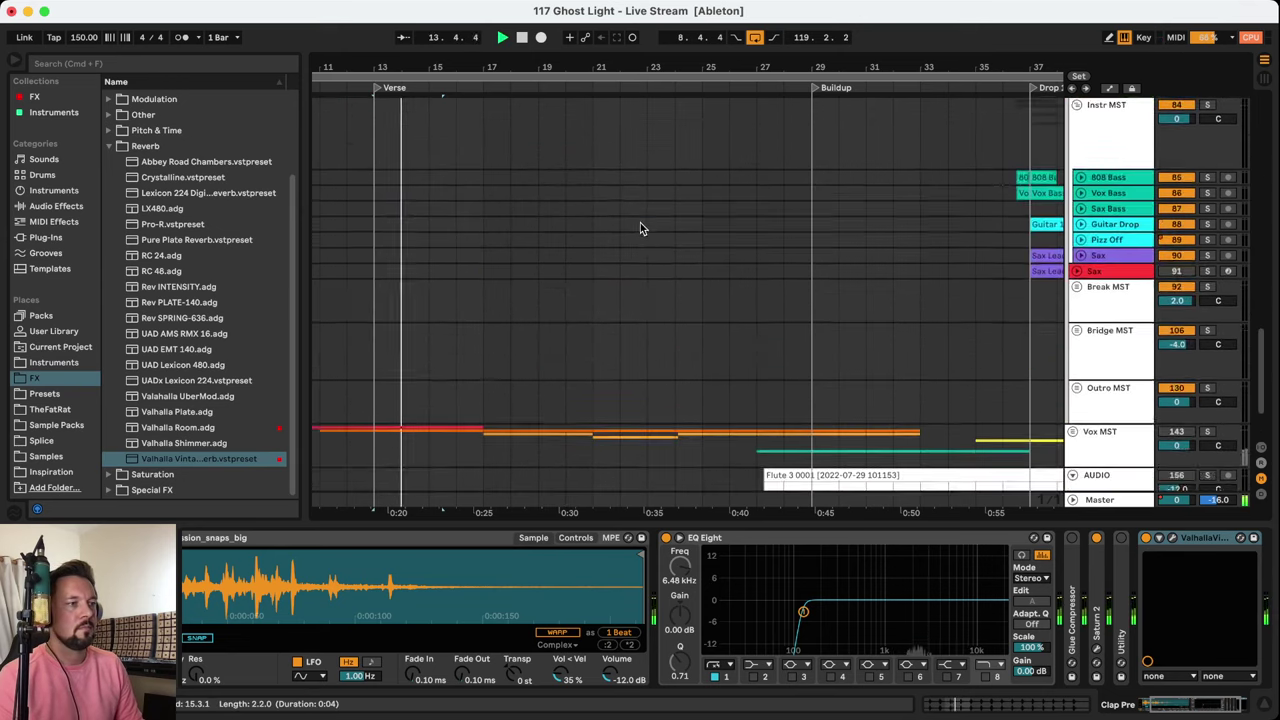
scroll(640, 222, down, 3)
click(1184, 345)
key(space)
key(space)
scroll(676, 298, up, 14)
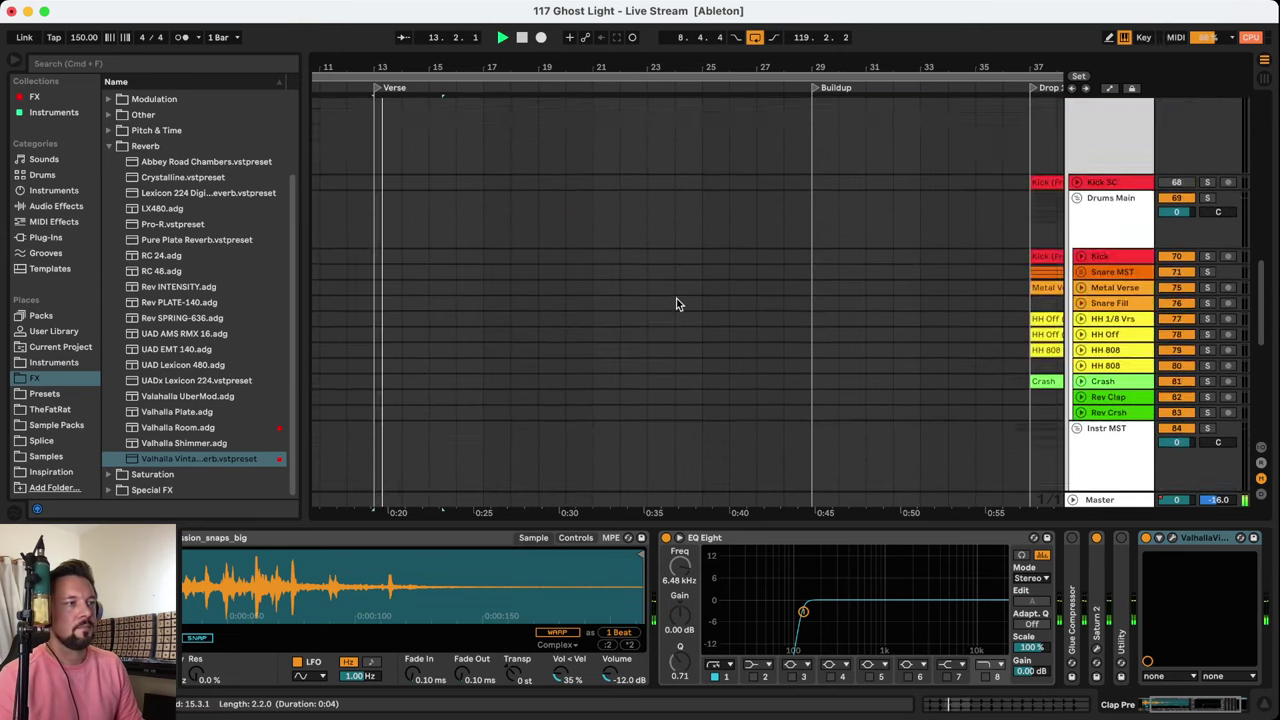
scroll(676, 298, up, 20)
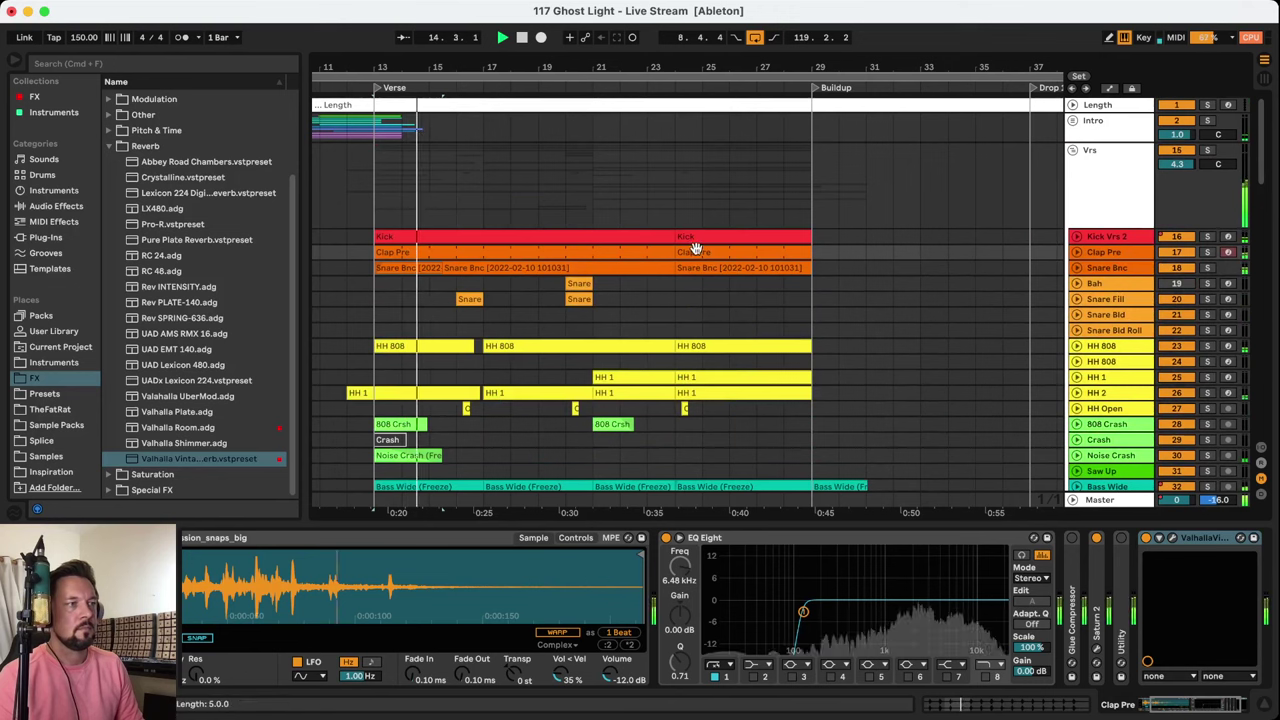
click(1105, 252)
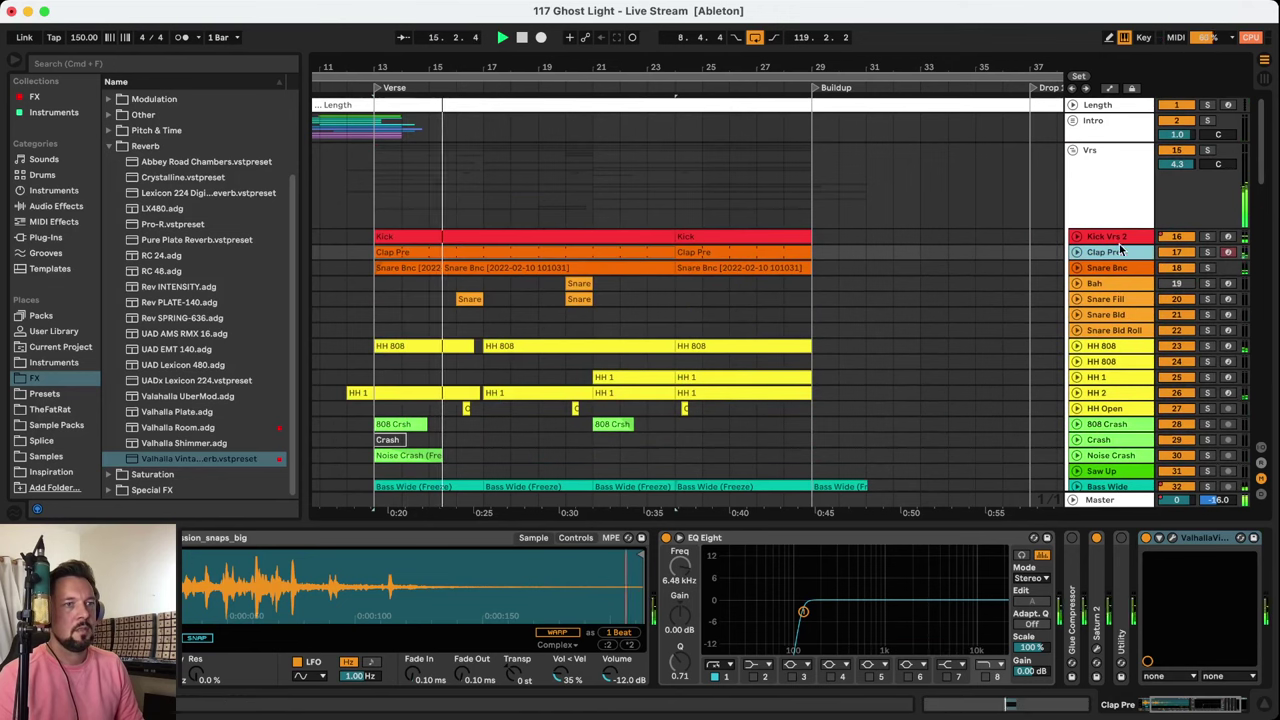
click(1178, 700)
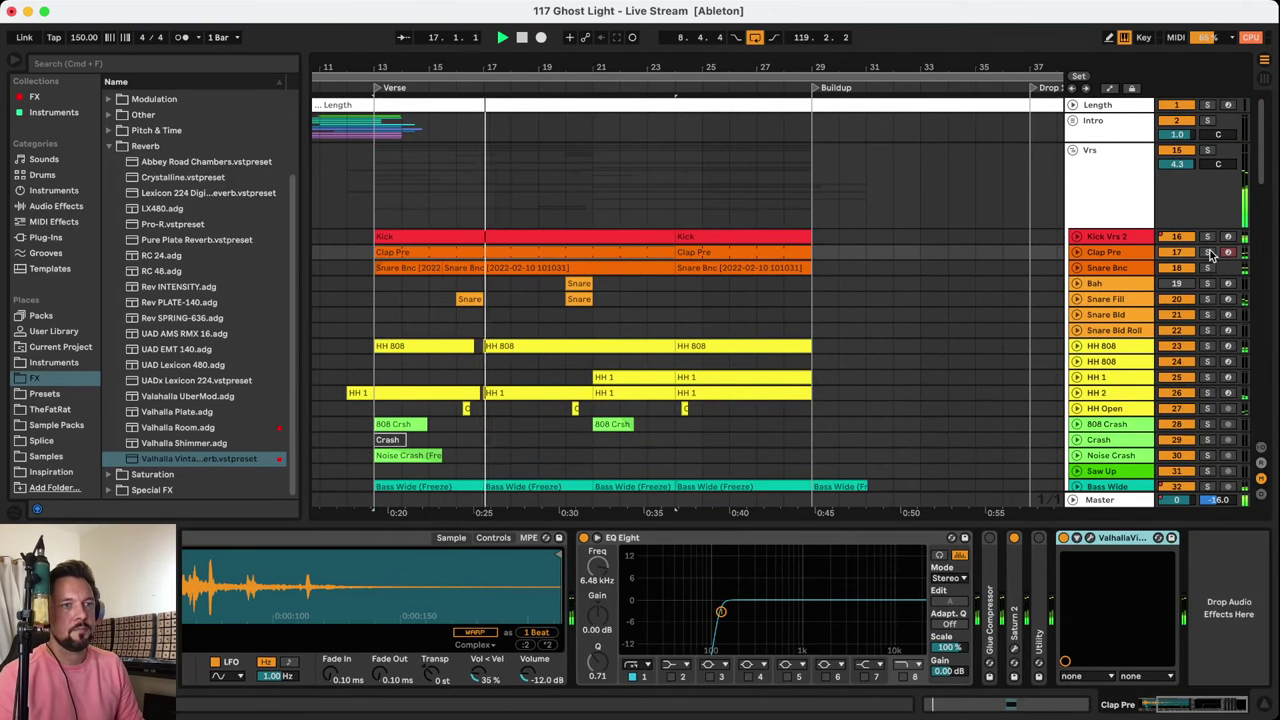
click(1208, 253)
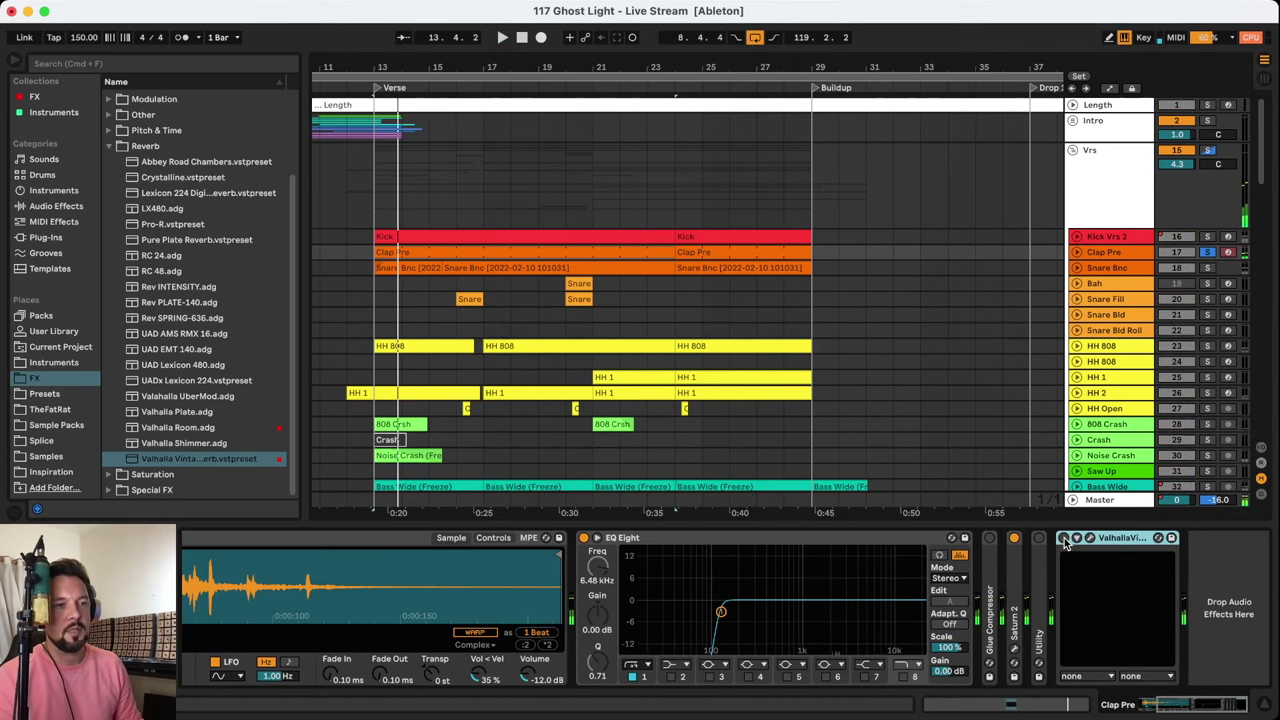
Clear the Clap Pre solo and compare the Verse from bar 13 with Snare Bnc muted, unmuted and soloed
click(1206, 253)
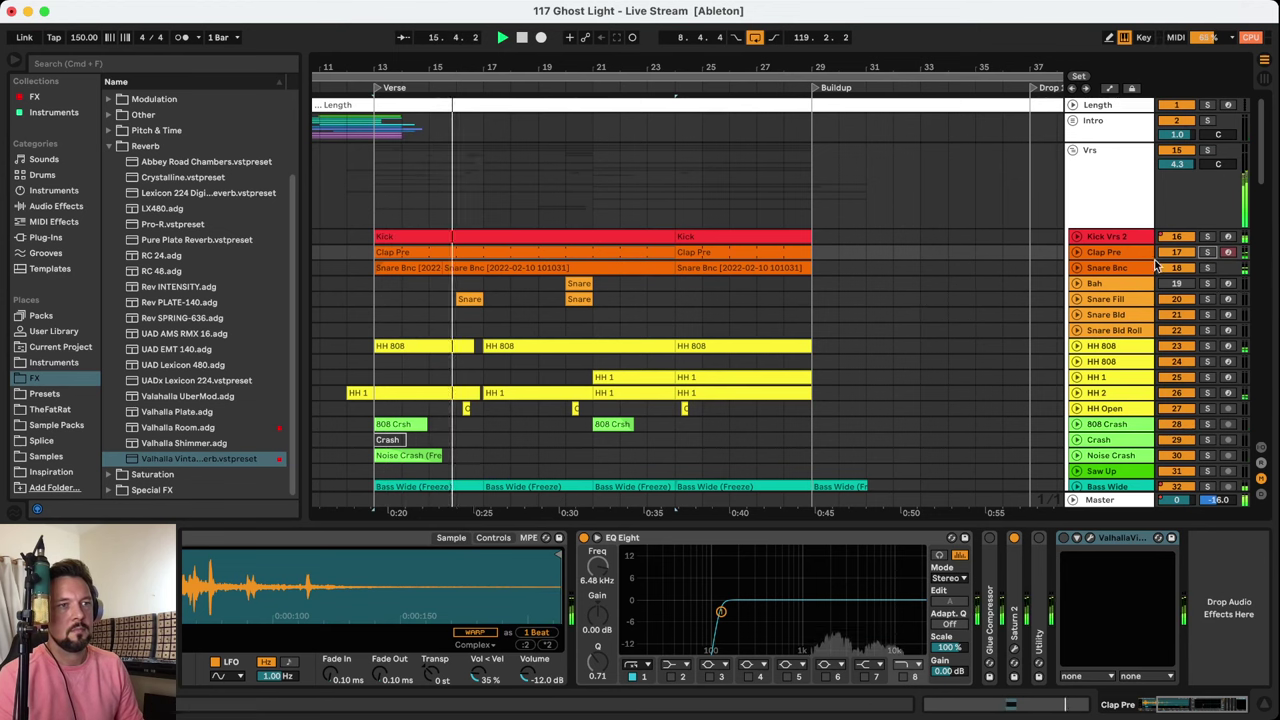
click(1108, 268)
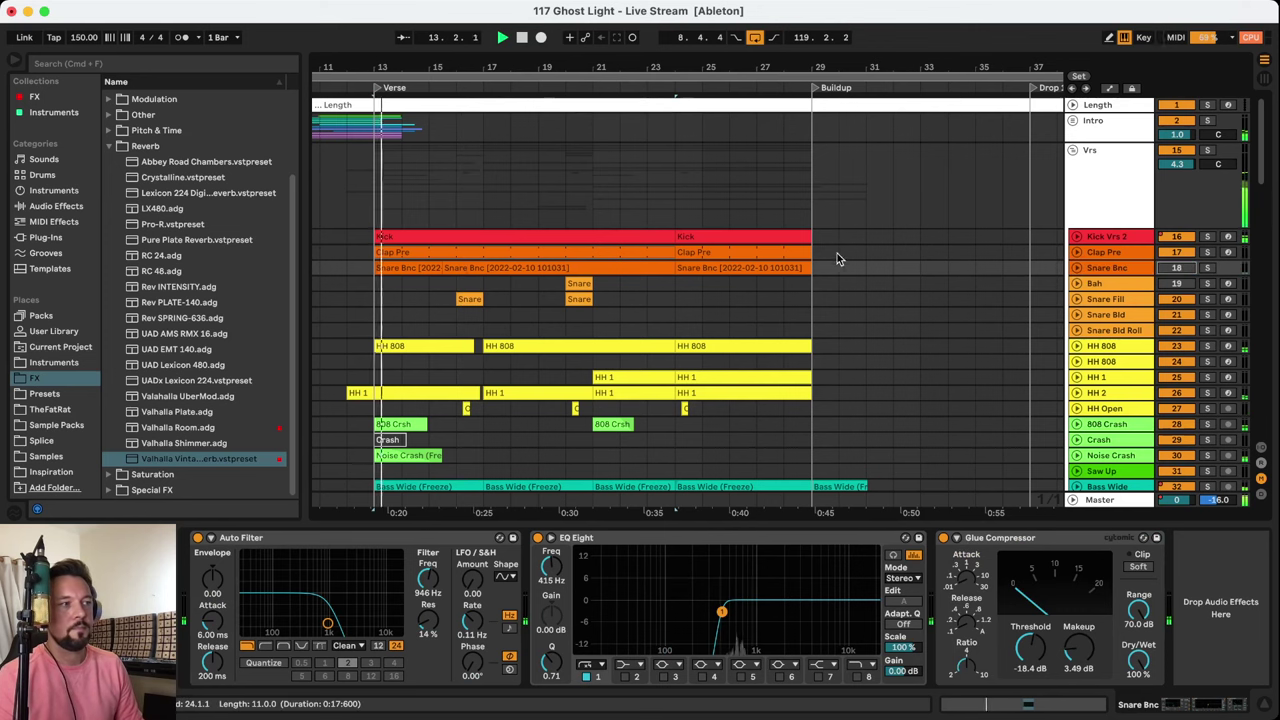
scroll(840, 256, down, 5)
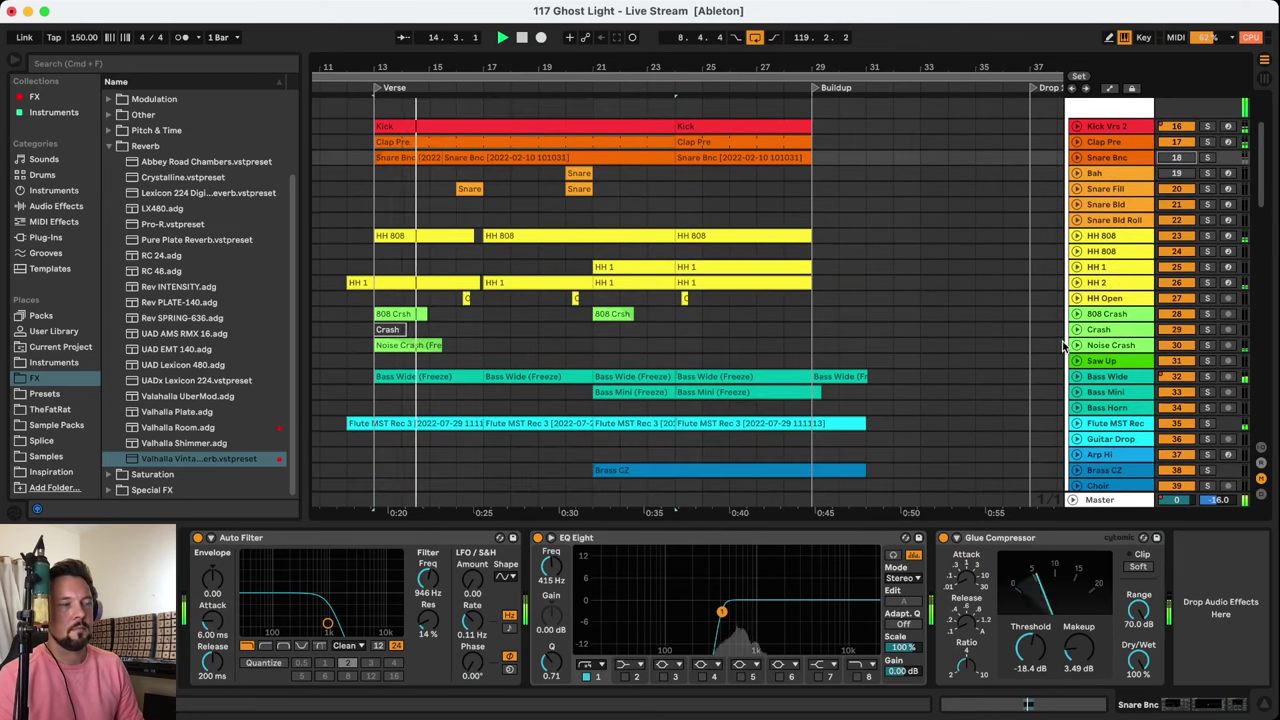
scroll(1066, 346, up, 5)
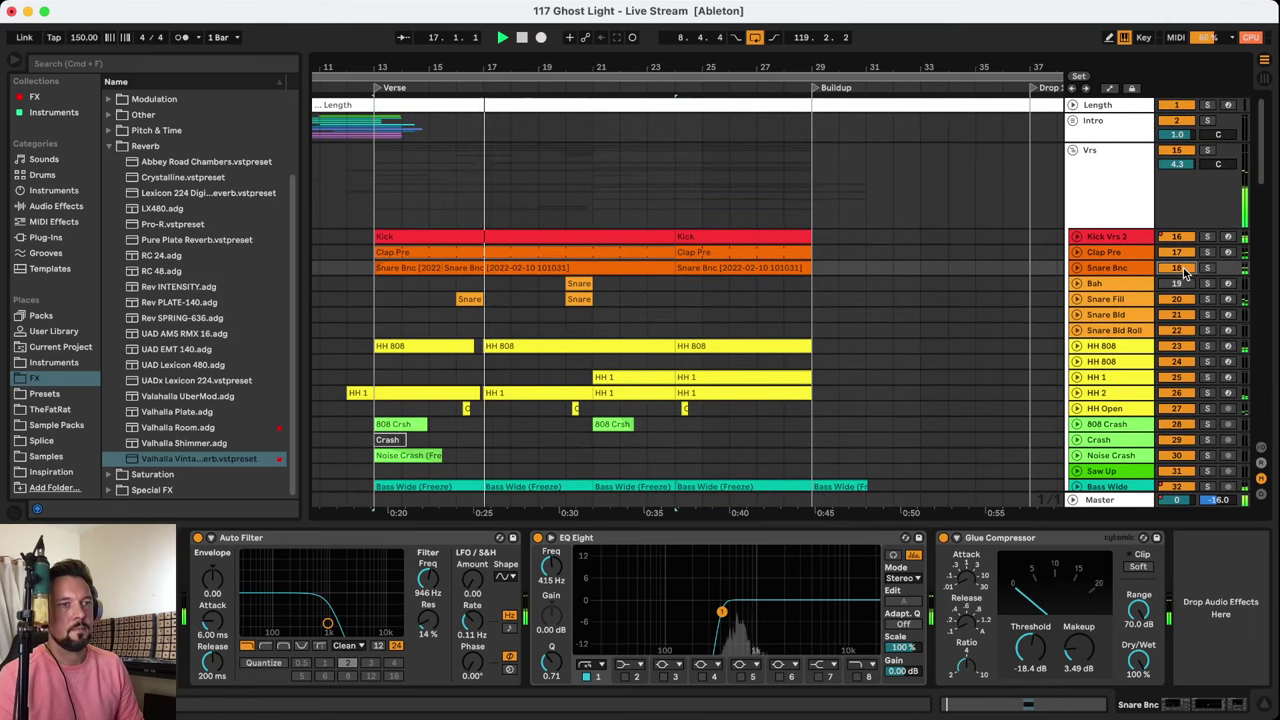
click(1207, 267)
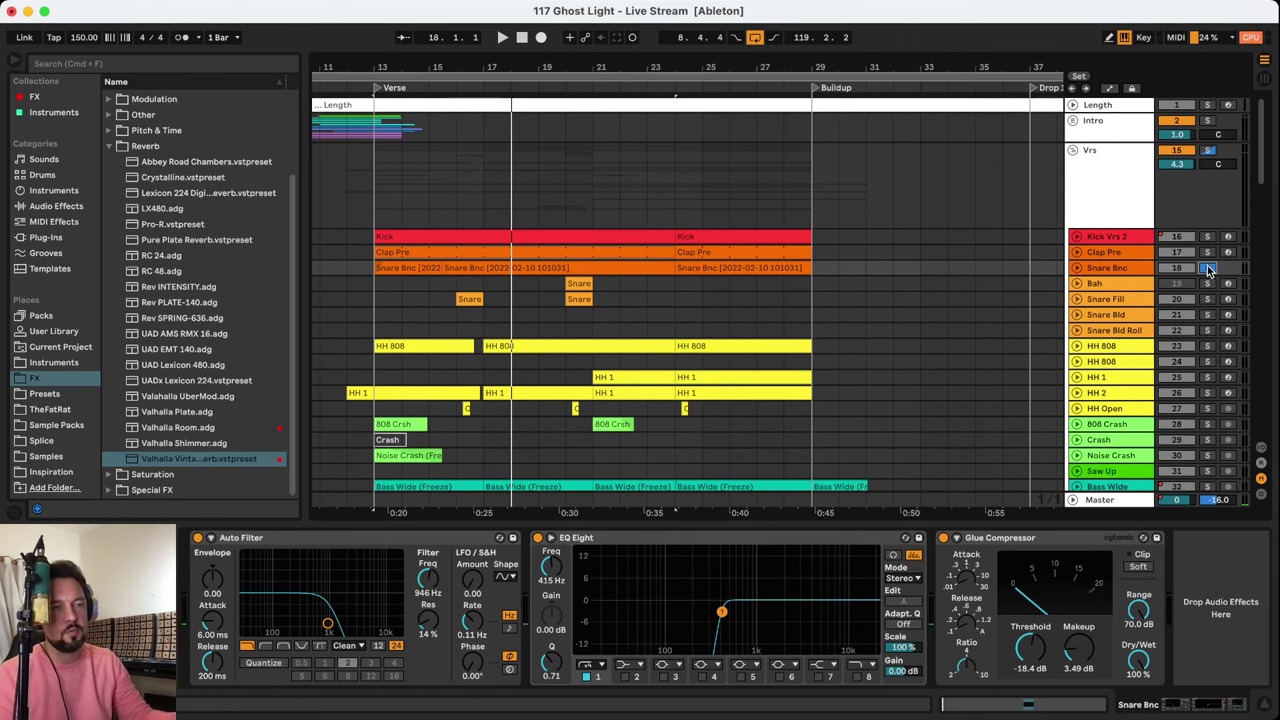
Clear the Snare Bnc solo, unmute the Vox MST group and replay the Verse from bar 13
scroll(610, 245, down, 8)
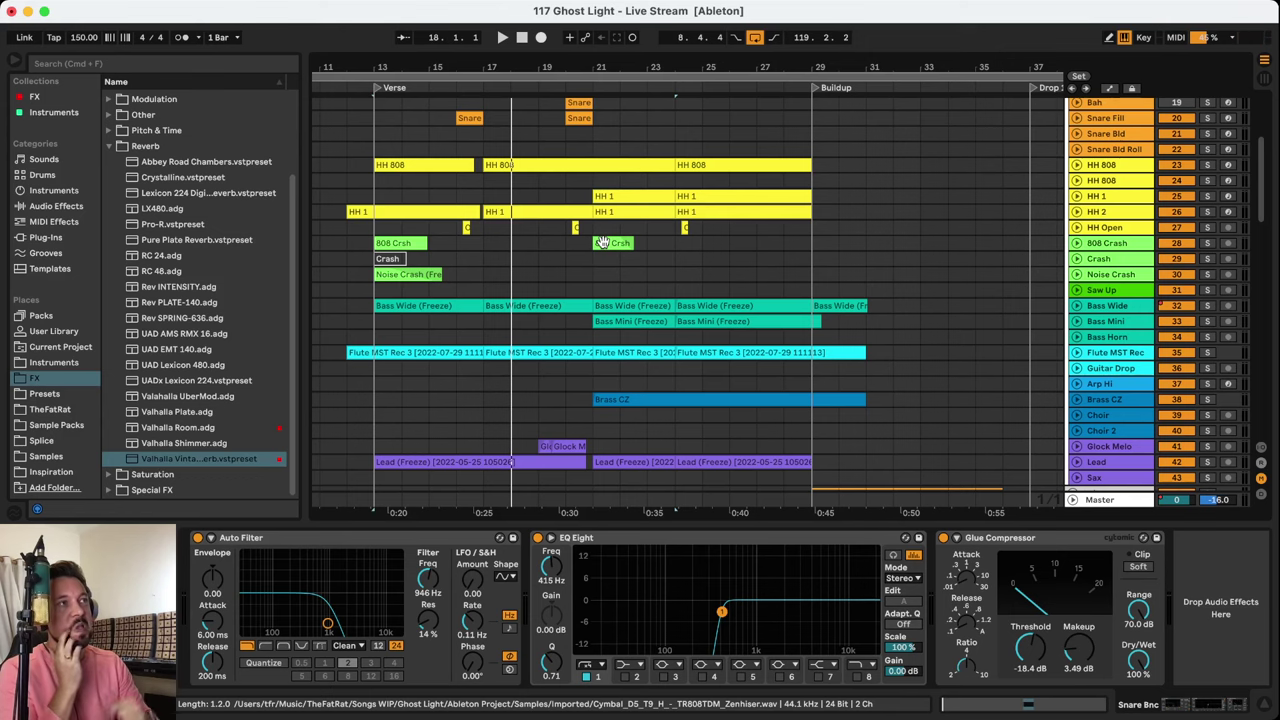
scroll(500, 288, up, 4)
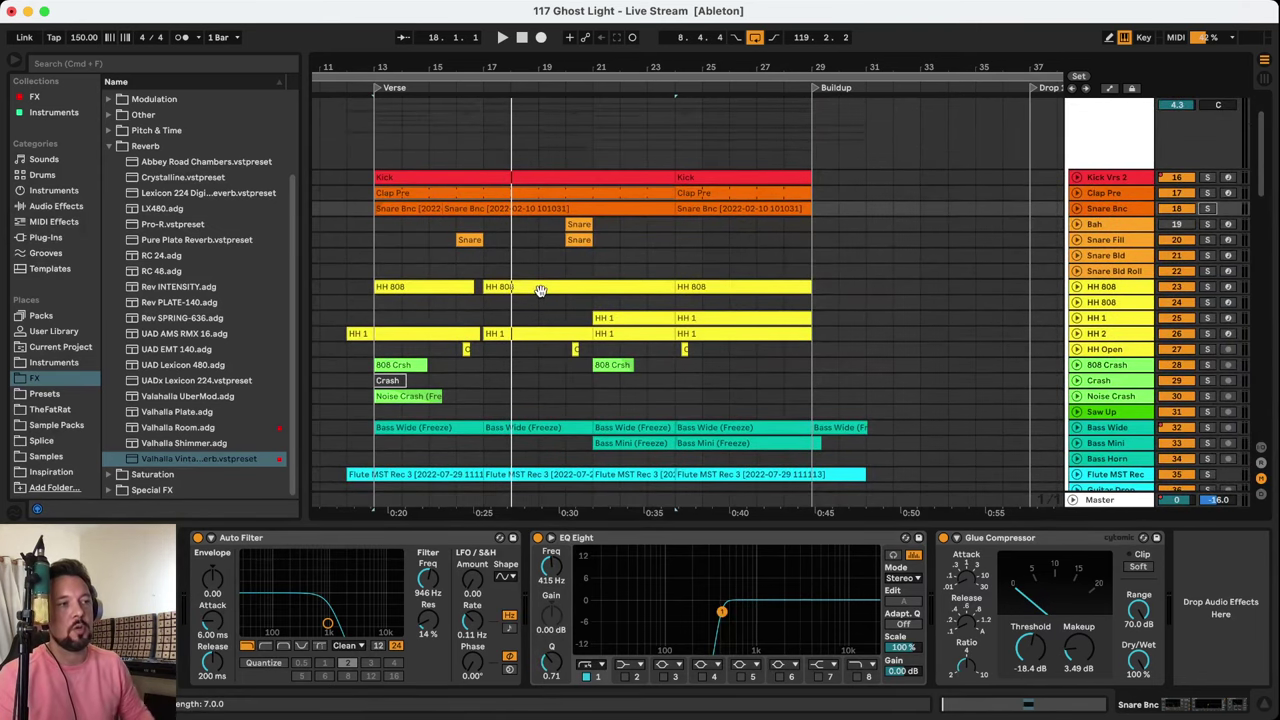
scroll(540, 290, down, 2)
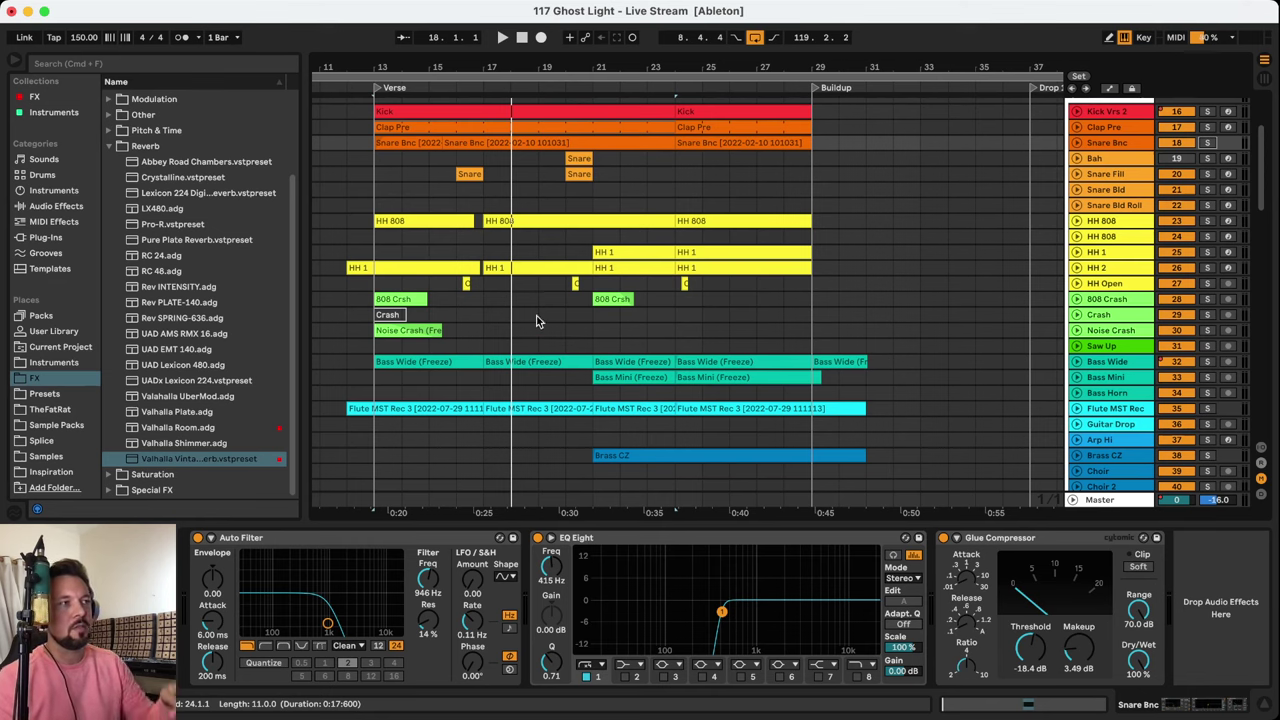
click(370, 190)
key(space)
scroll(536, 207, down, 15)
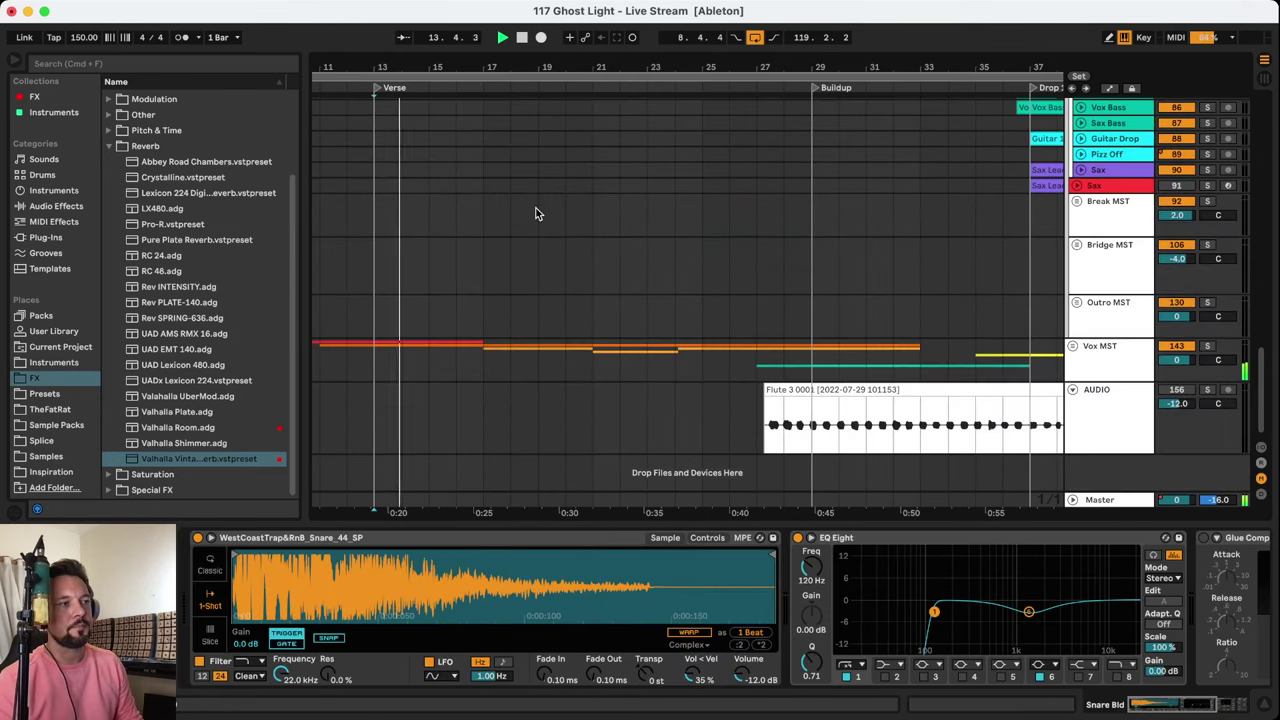
scroll(560, 300, up, 15)
key(space)
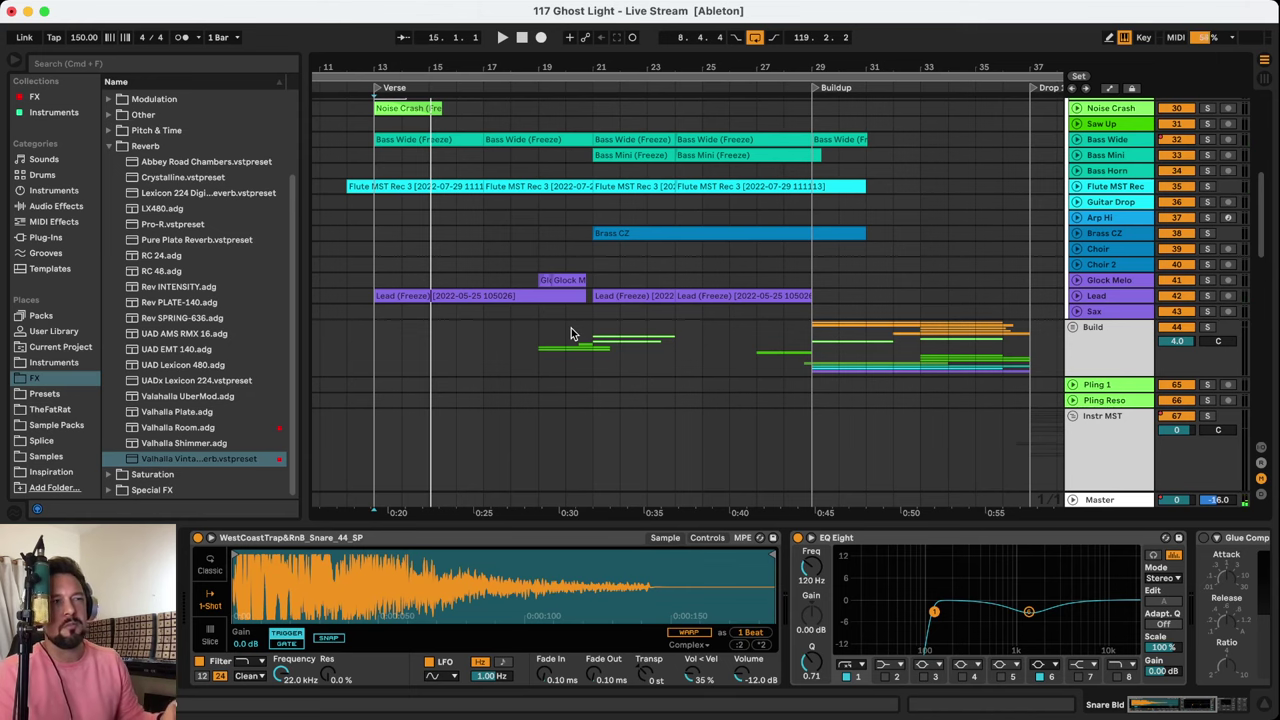
scroll(571, 328, up, 5)
scroll(571, 328, up, 2)
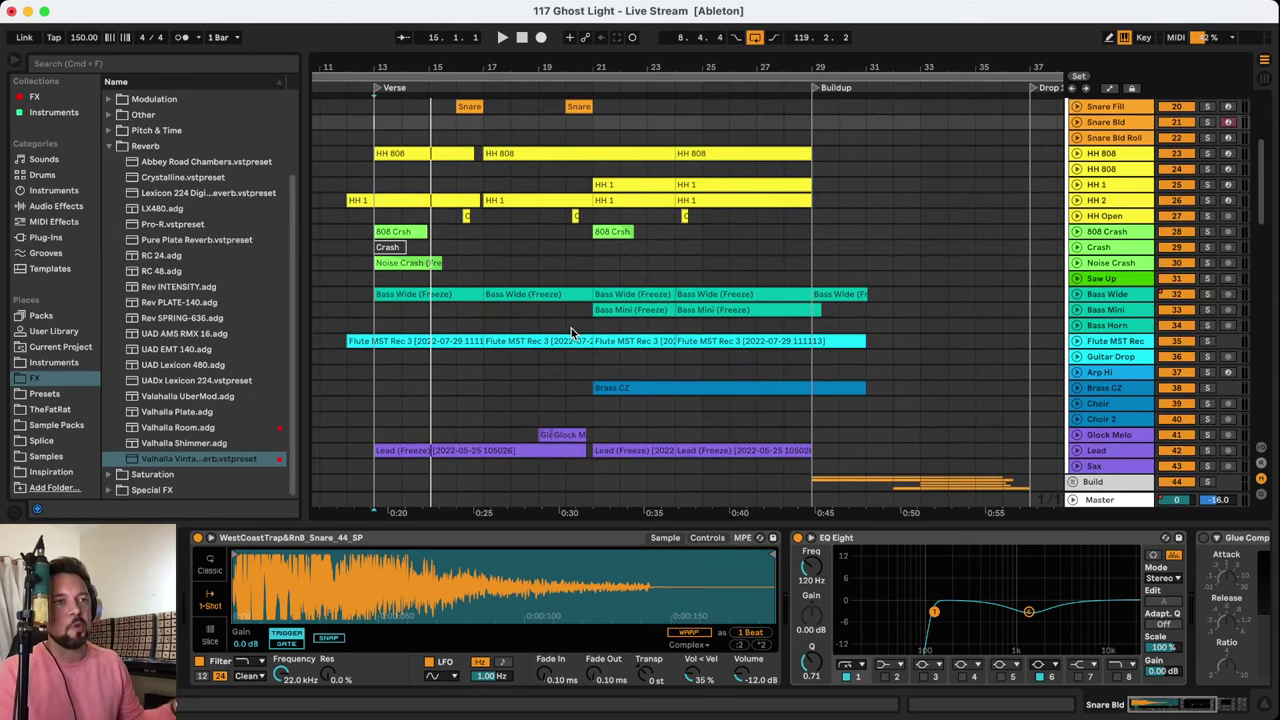
scroll(576, 310, down, 10)
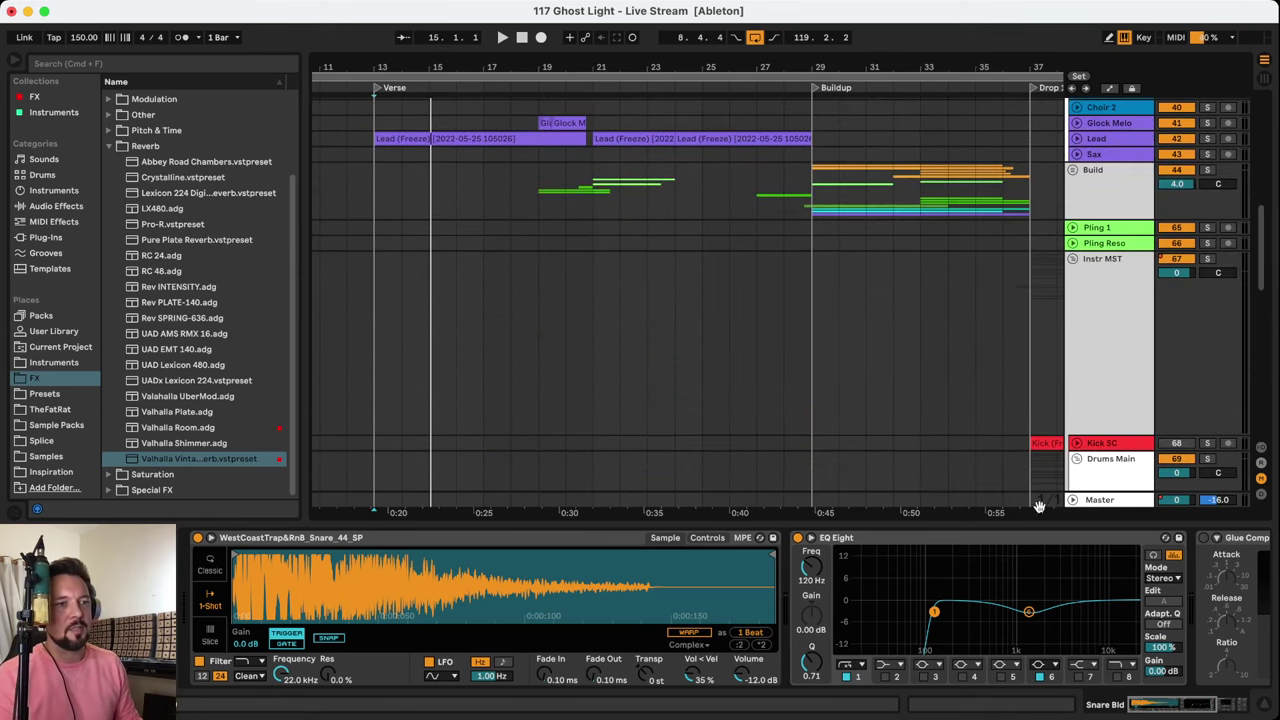
click(1095, 501)
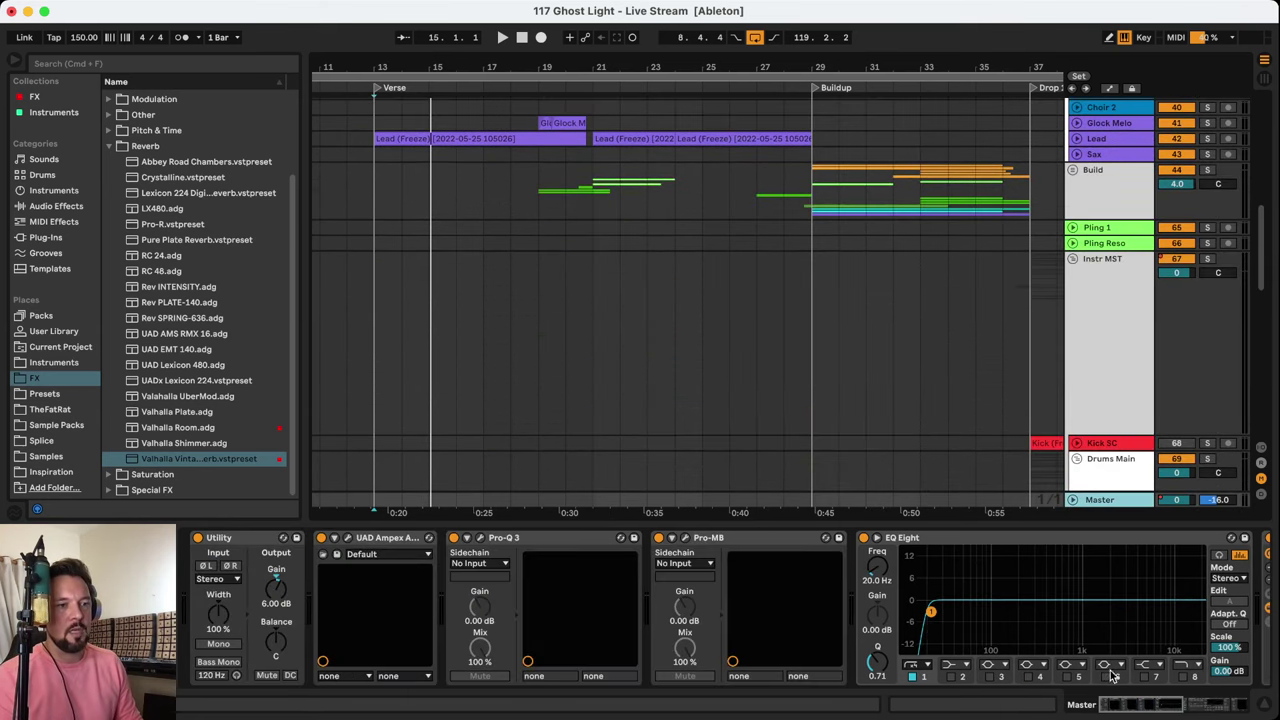
scroll(1140, 640, right, 10)
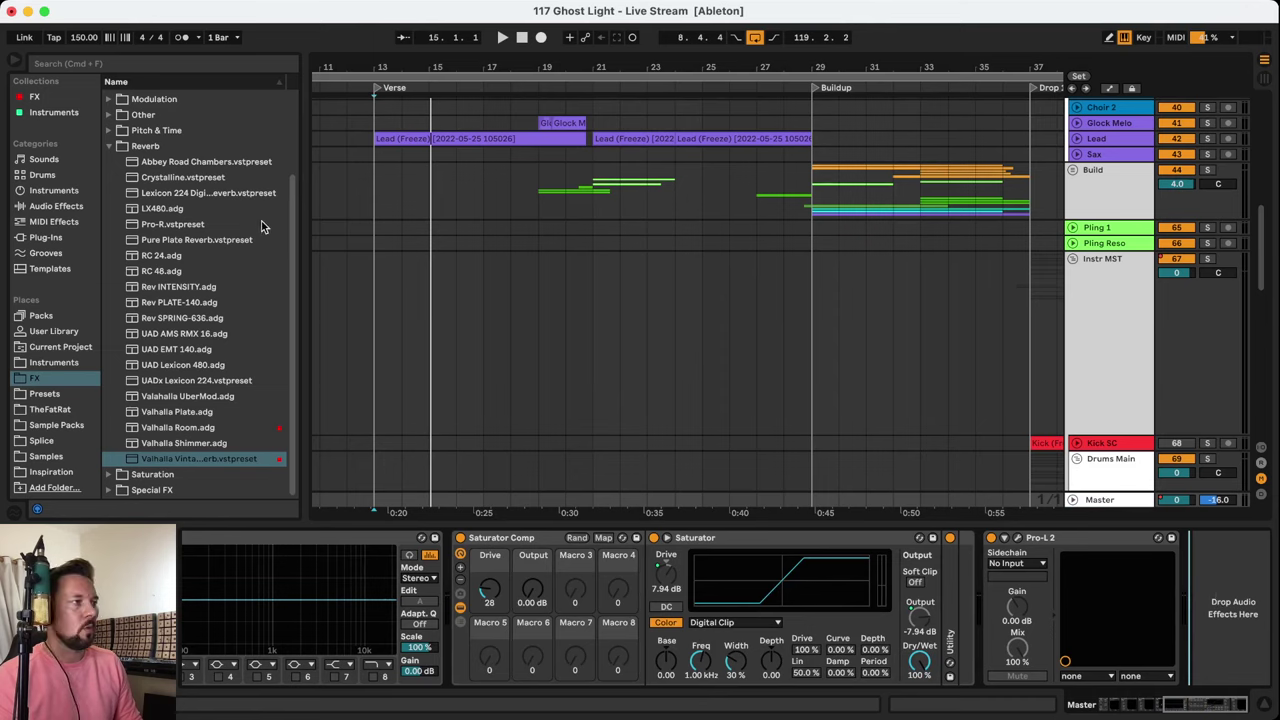
click(119, 162)
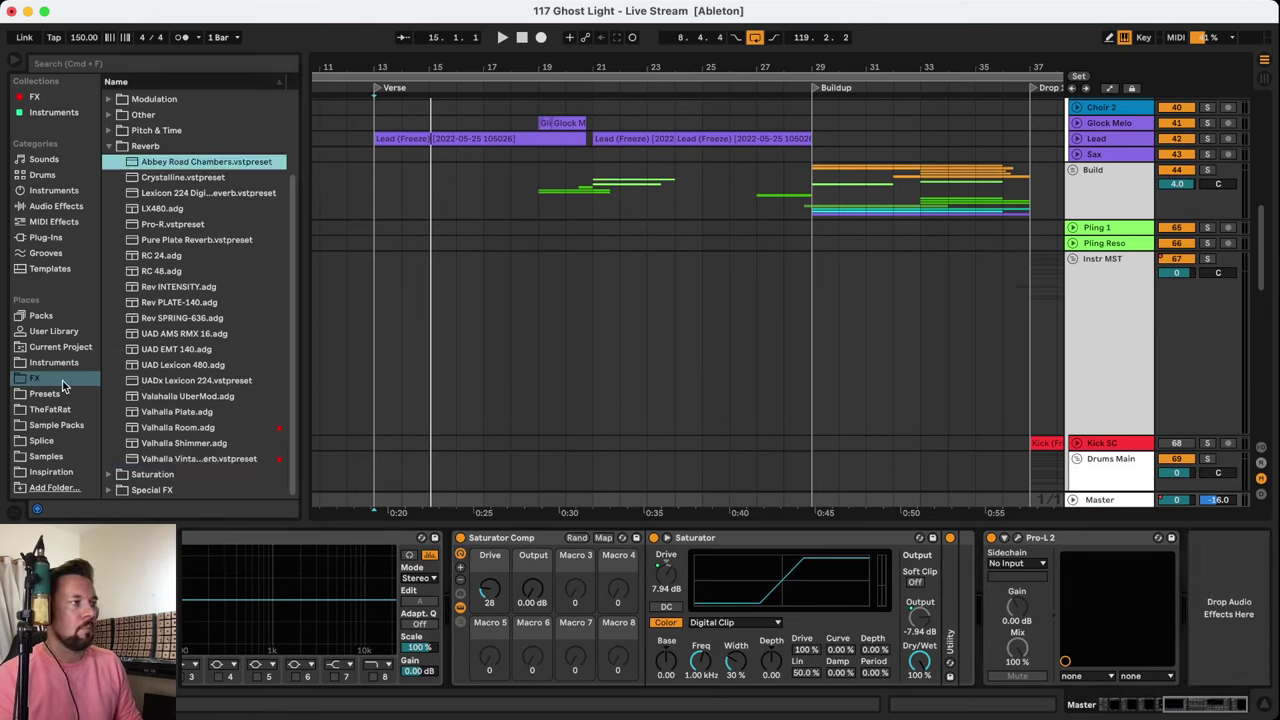
click(108, 147)
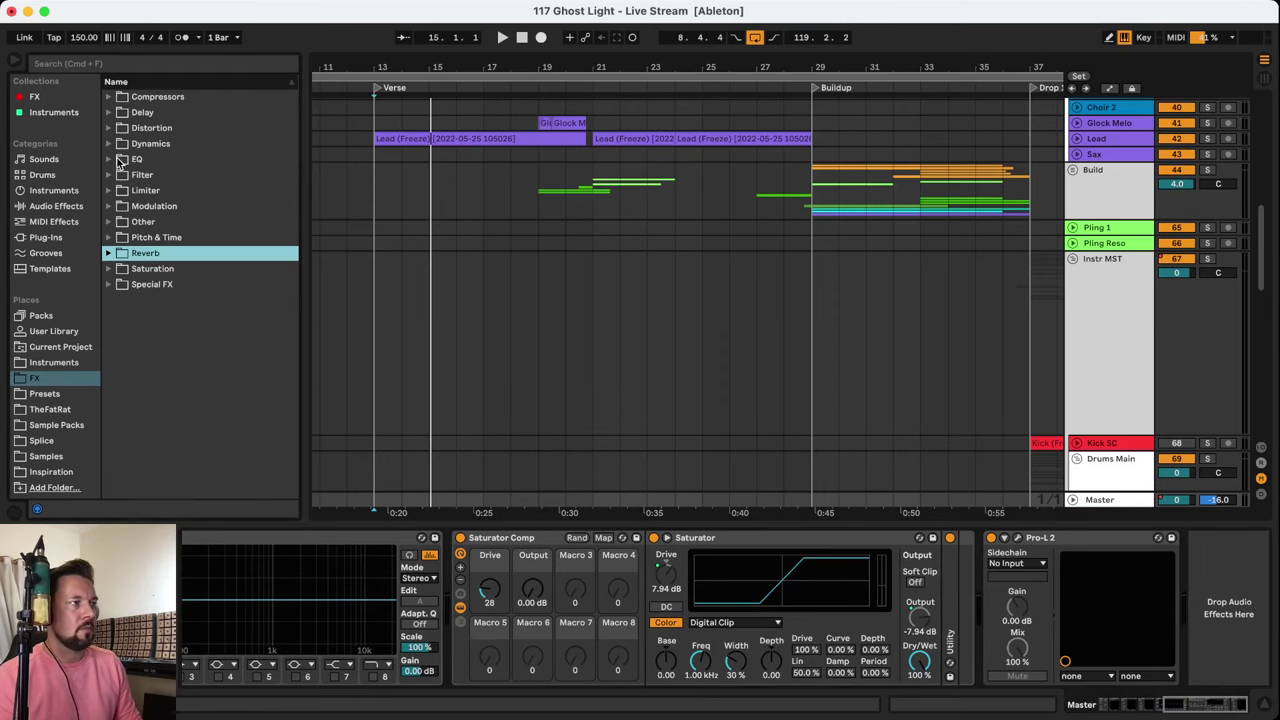
click(110, 159)
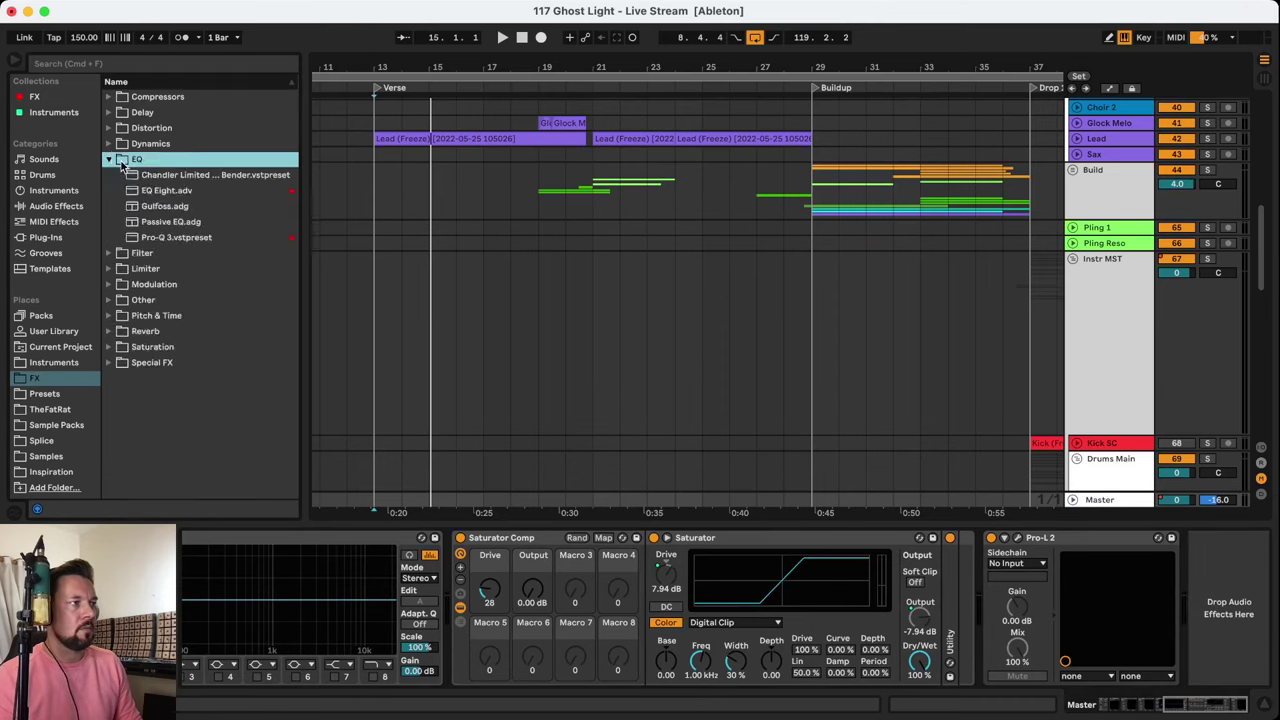
click(183, 238)
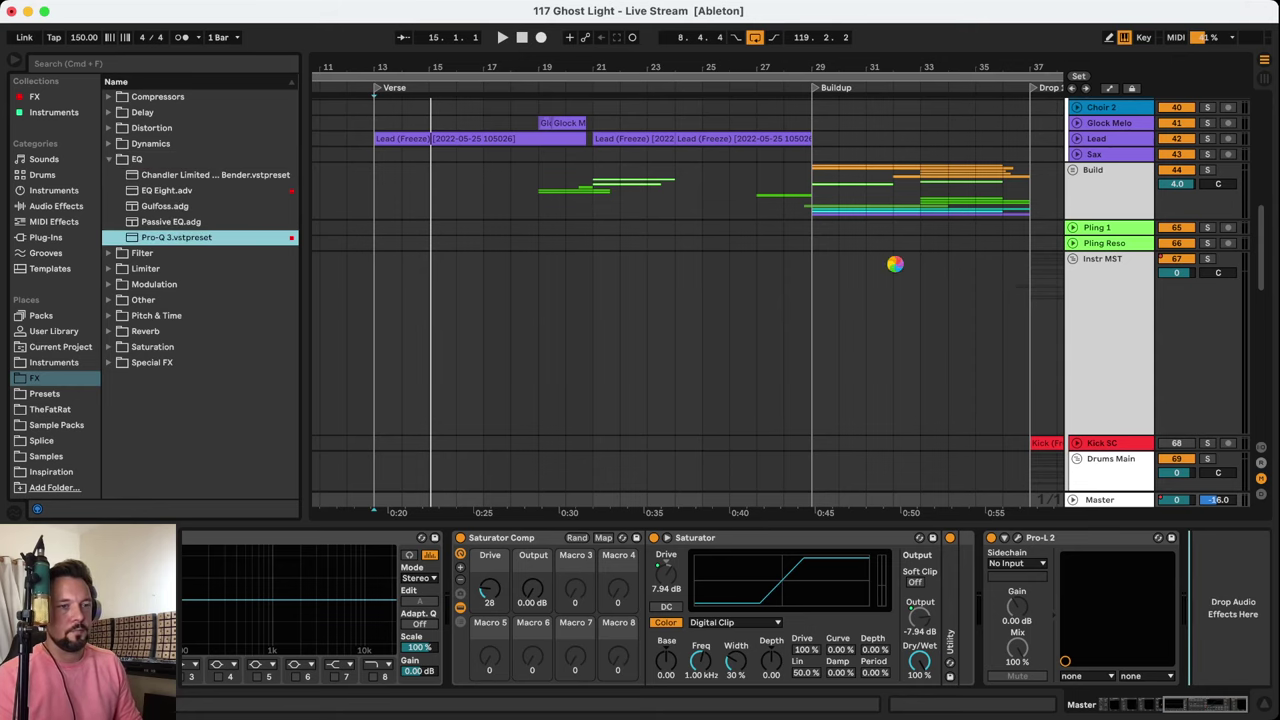
Mute the Vox MST group and listen to the Verse from bar 13 without the vocals
scroll(880, 298, down, 10)
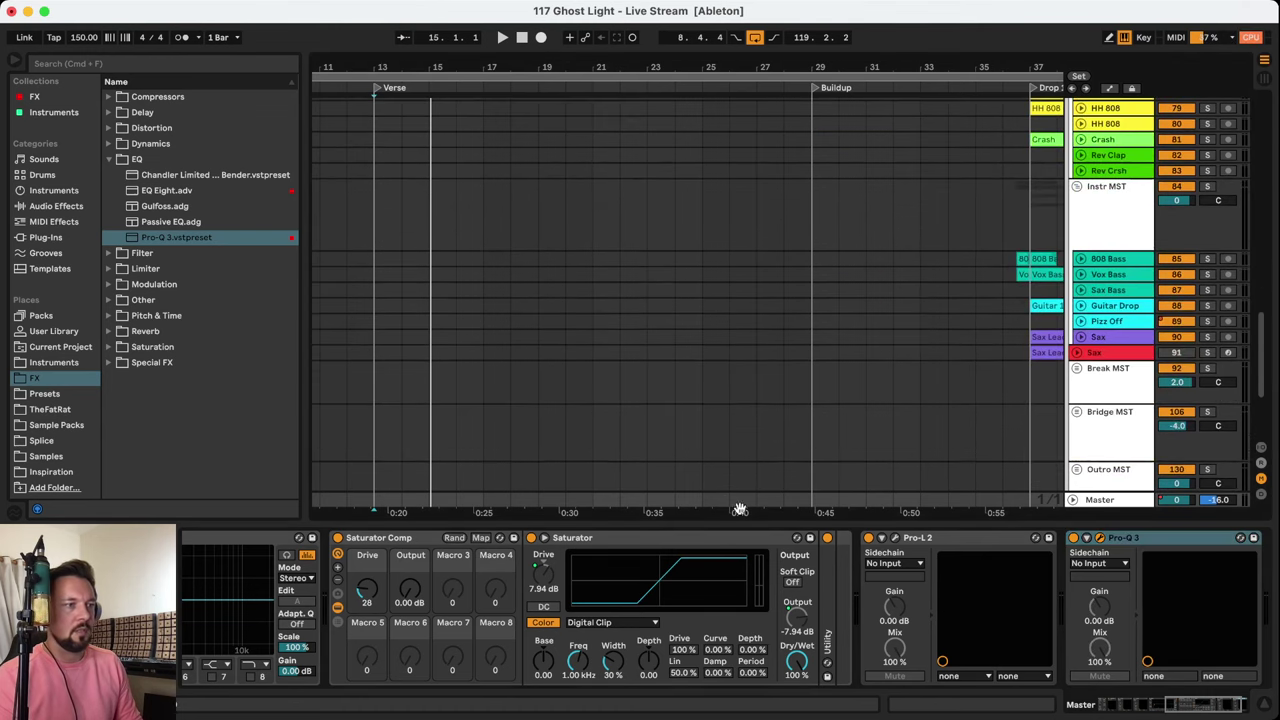
scroll(1078, 404, down, 5)
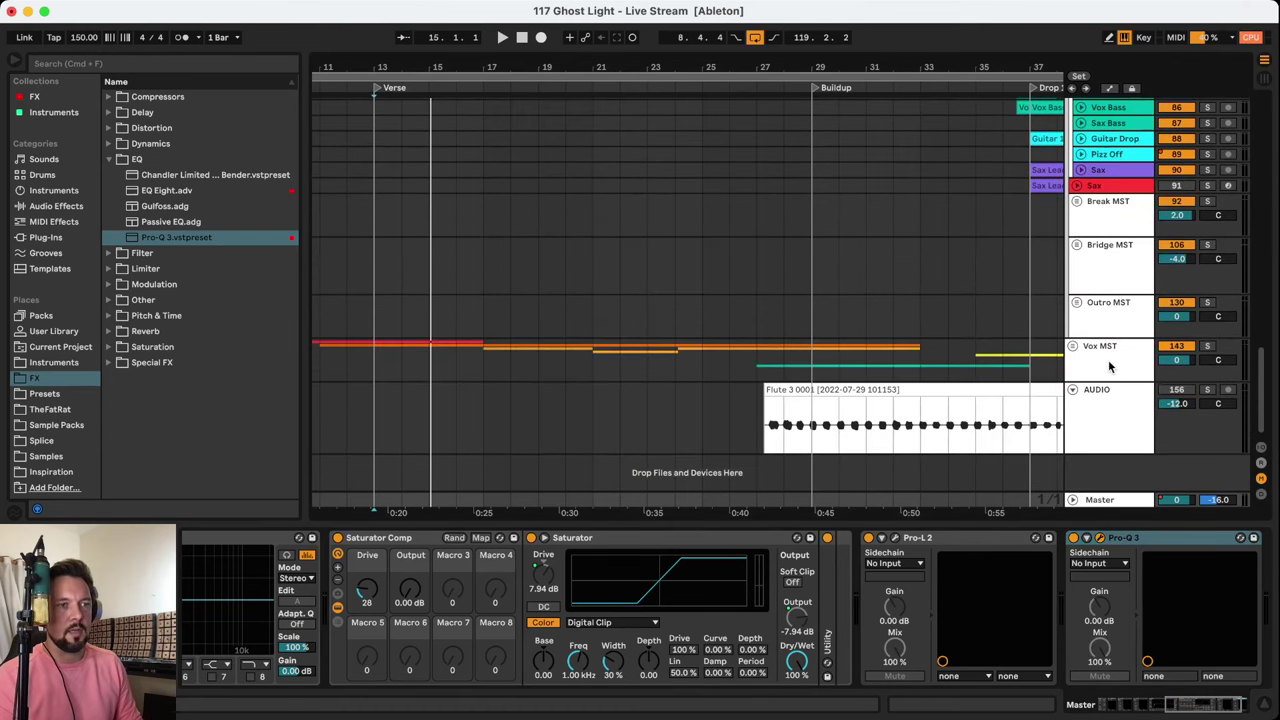
click(1222, 362)
click(1188, 350)
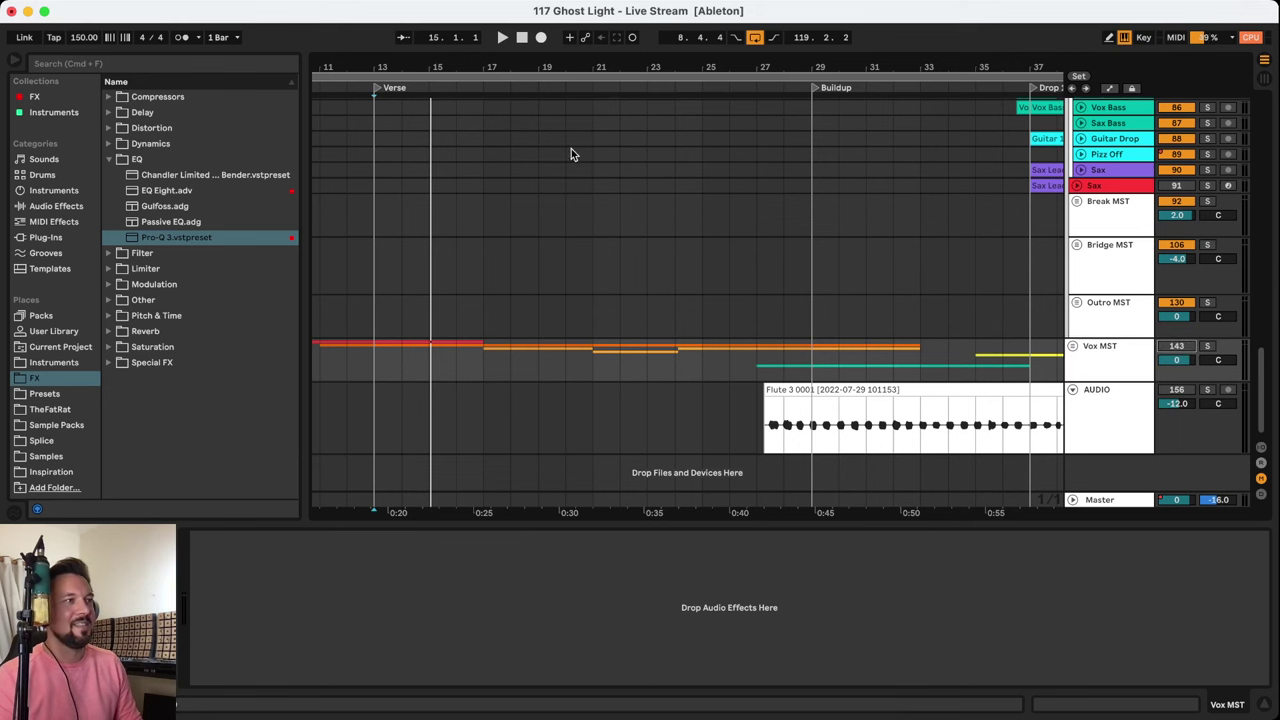
scroll(920, 290, up, 15)
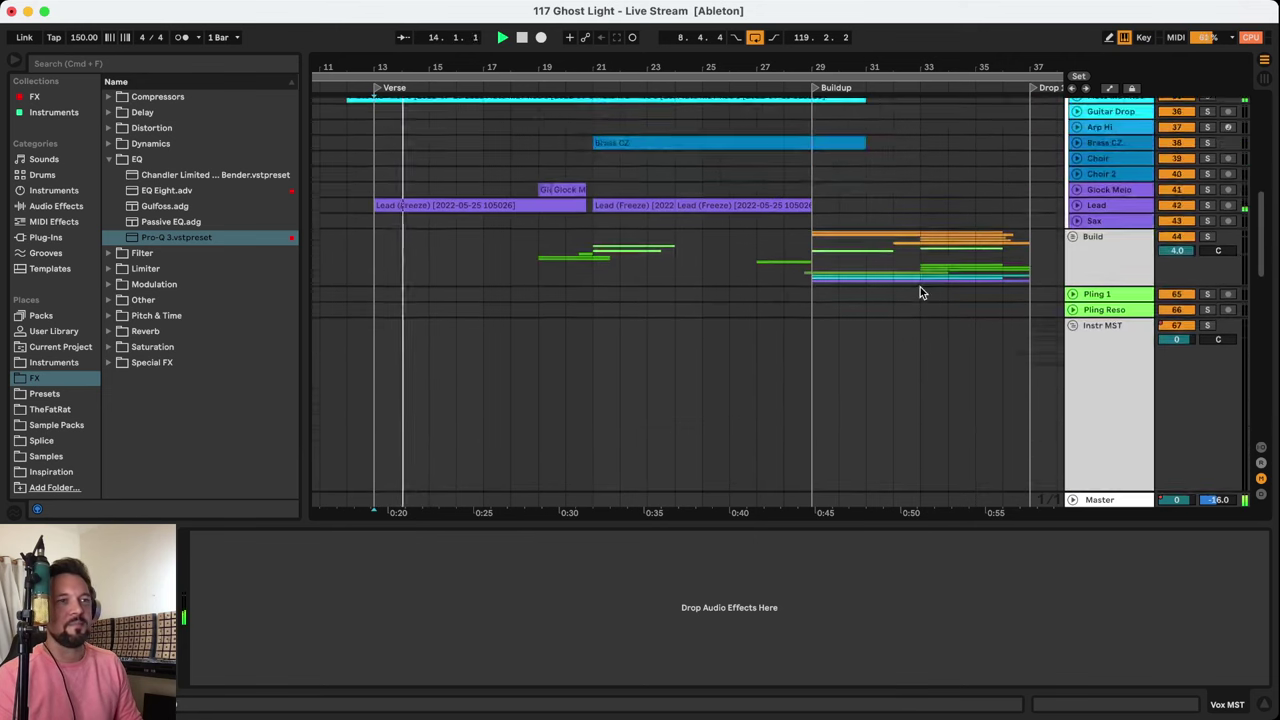
scroll(915, 297, up, 10)
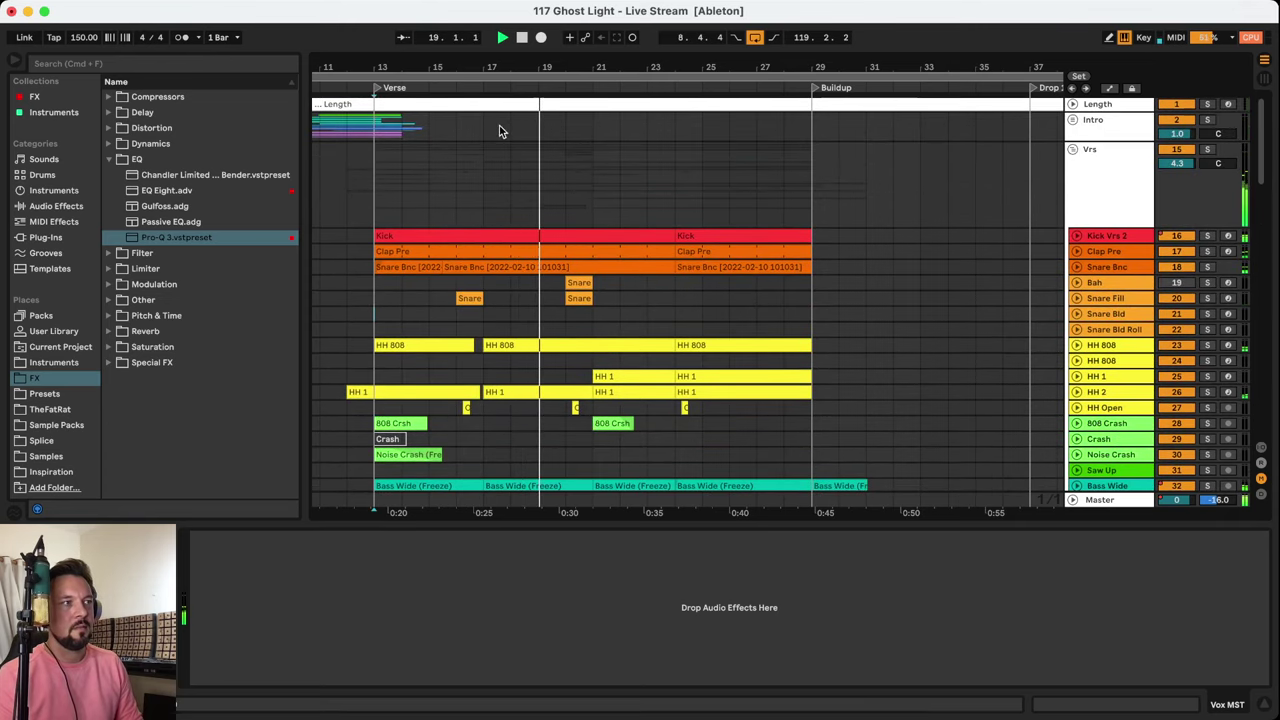
key(space)
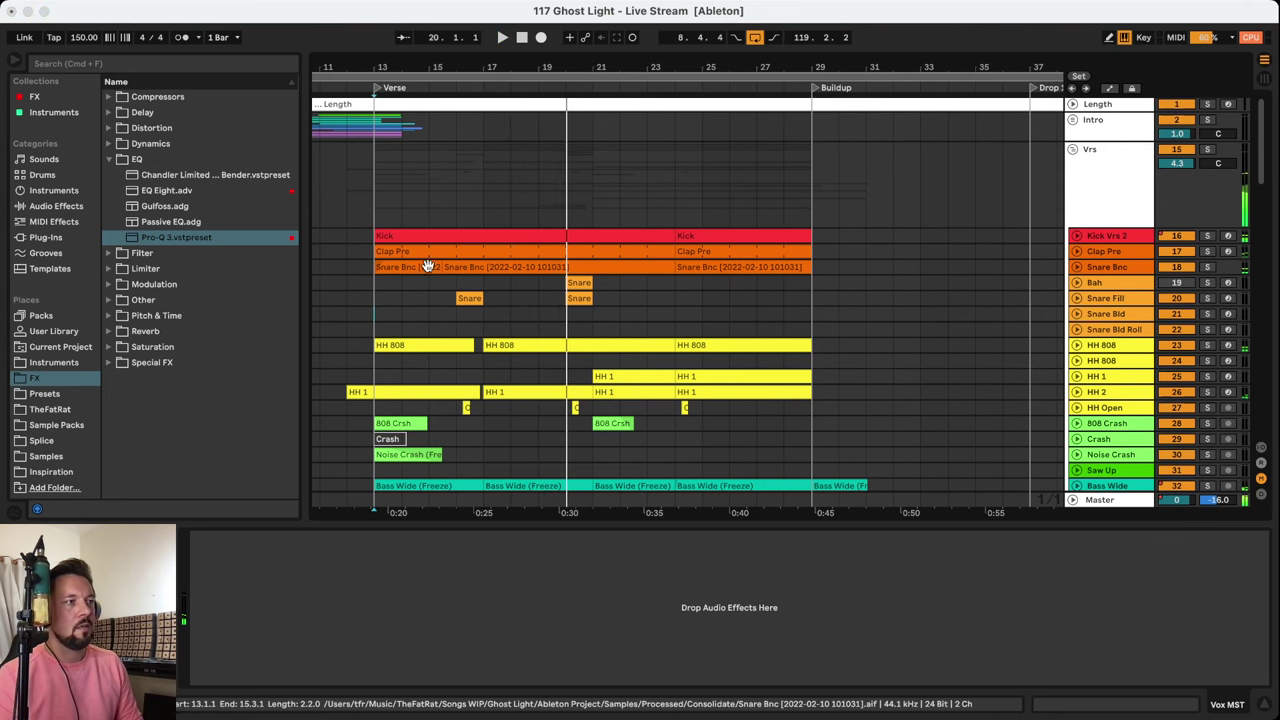
click(428, 281)
click(420, 266)
click(1132, 252)
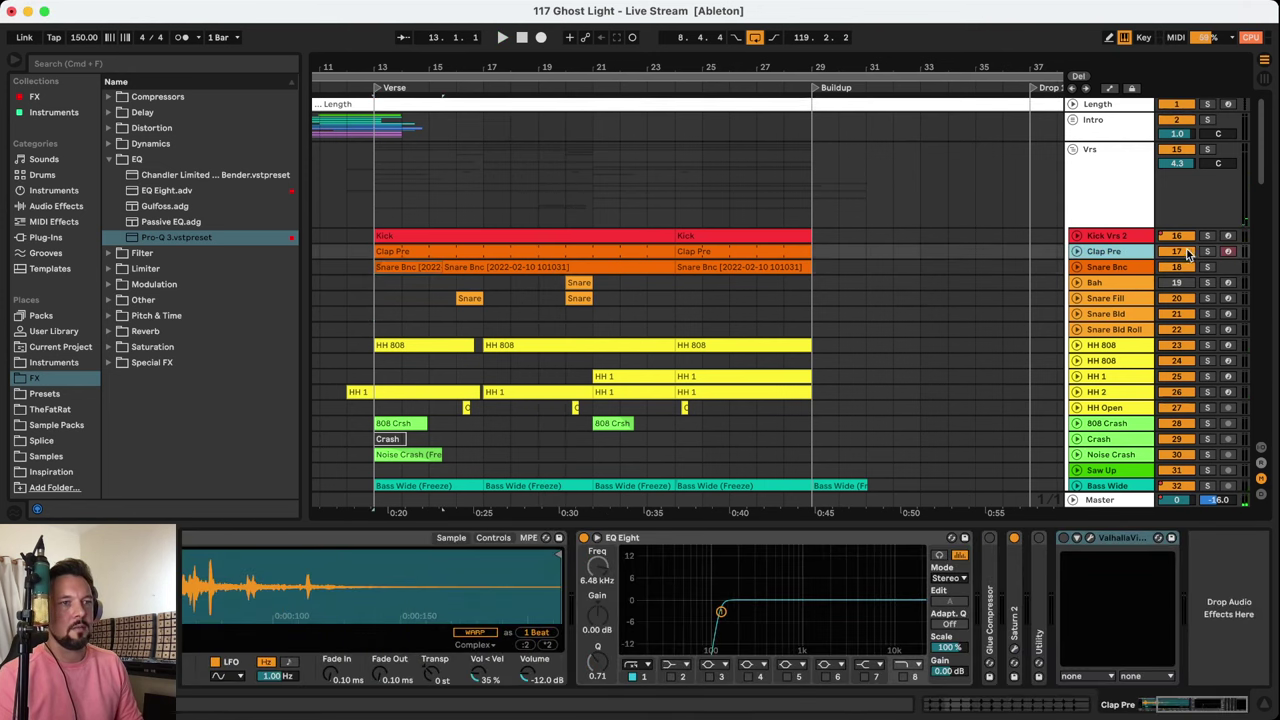
key(space)
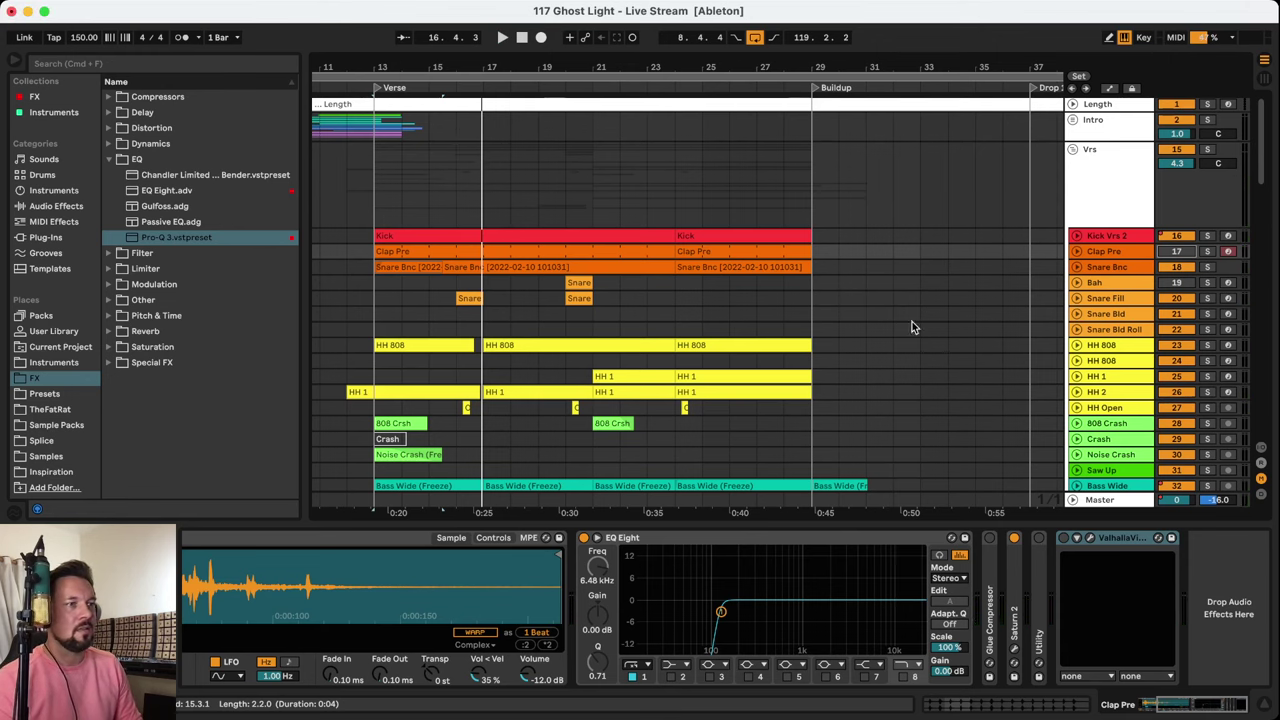
scroll(910, 320, down, 15)
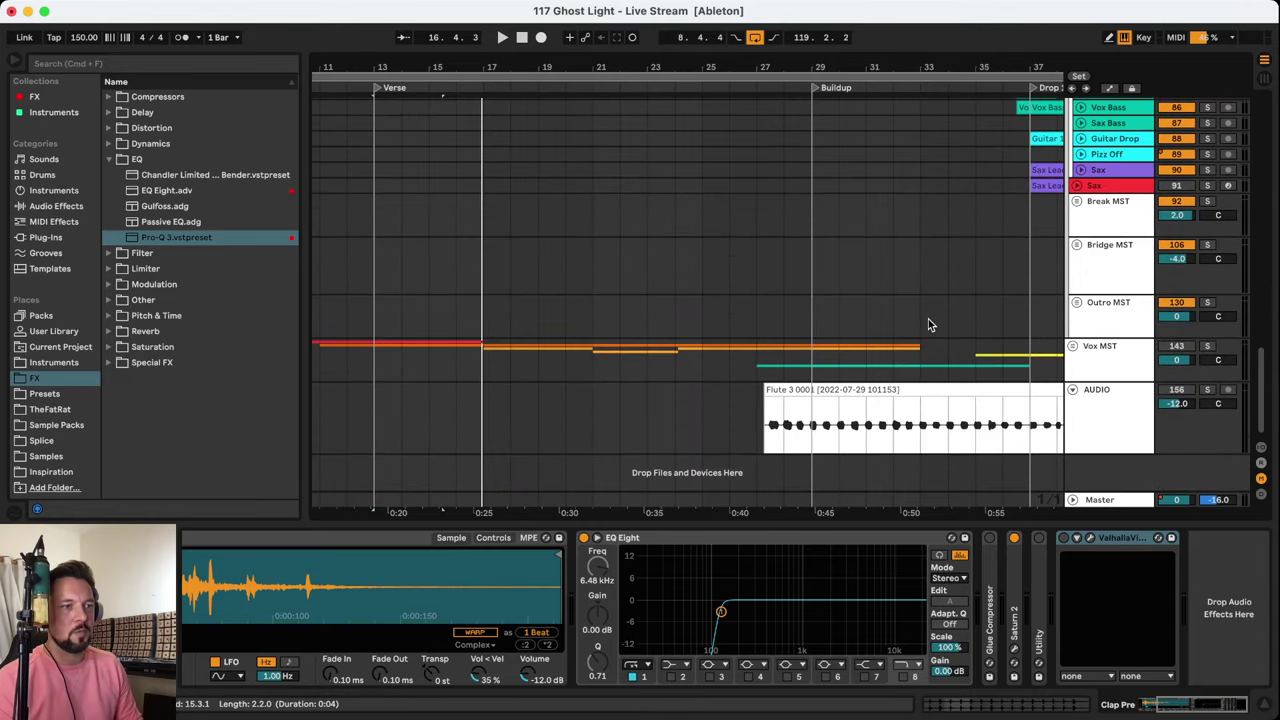
click(846, 536)
key(space)
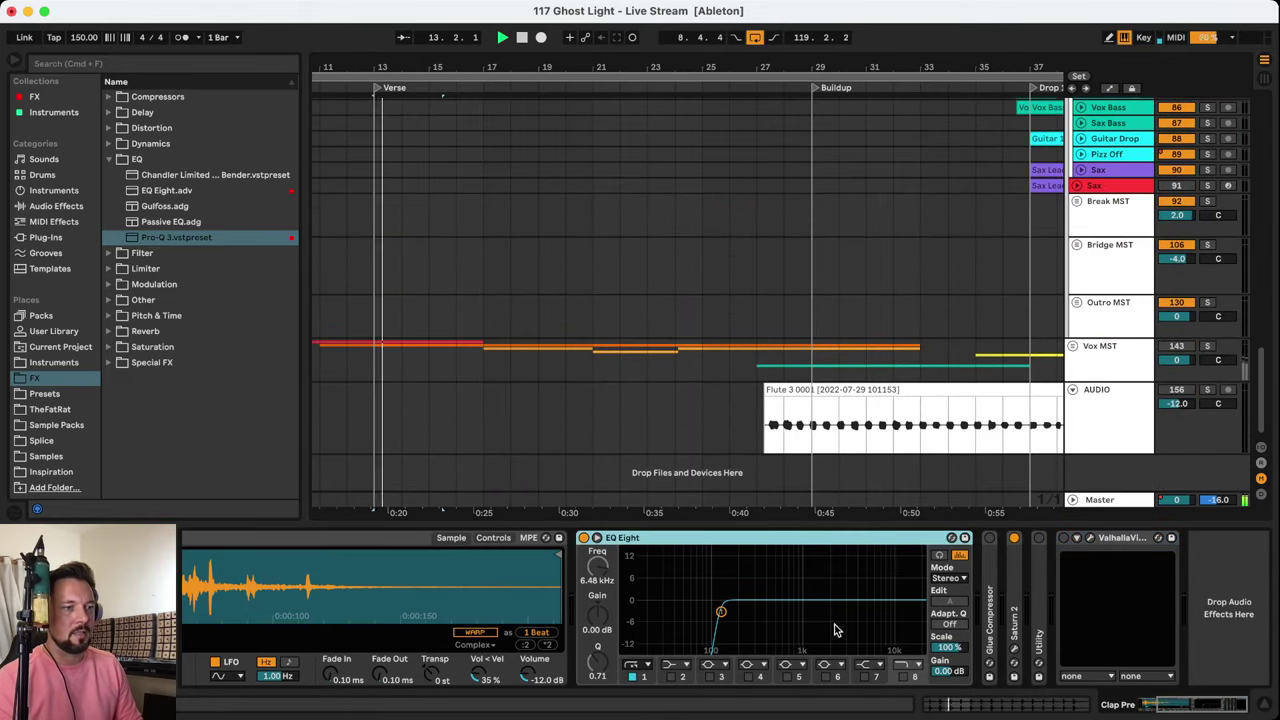
click(1134, 383)
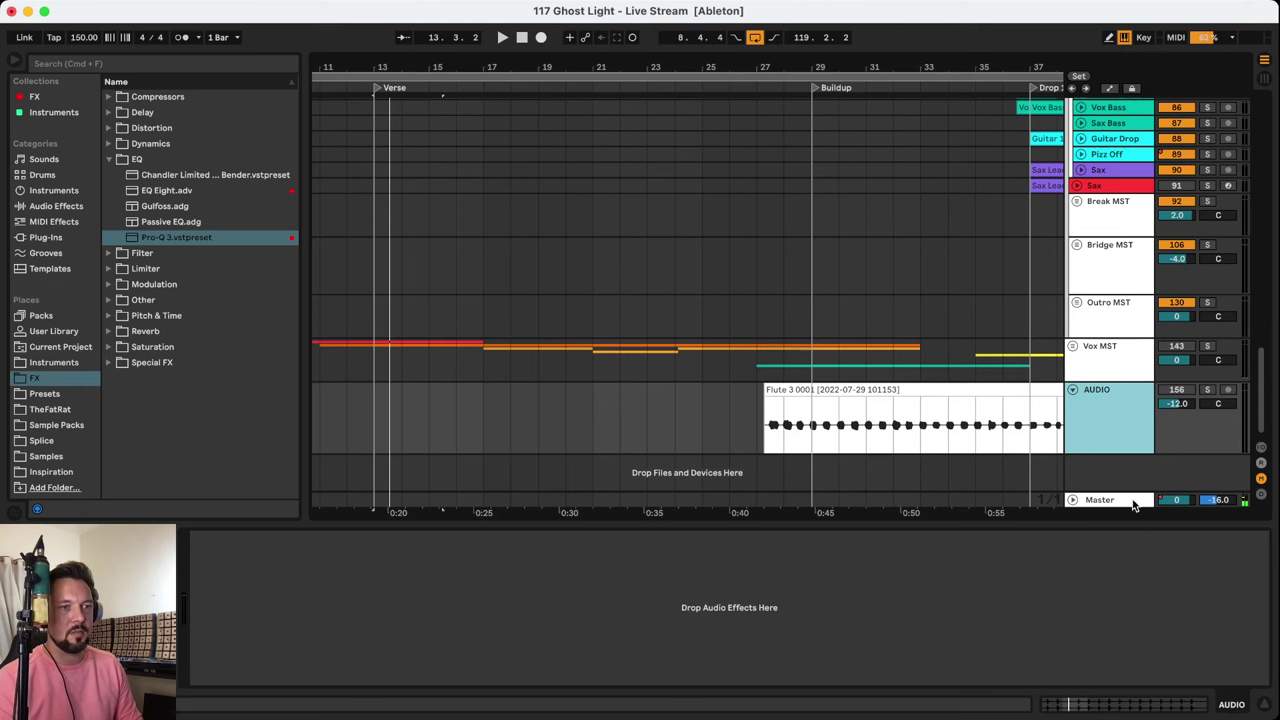
click(1136, 503)
click(1163, 540)
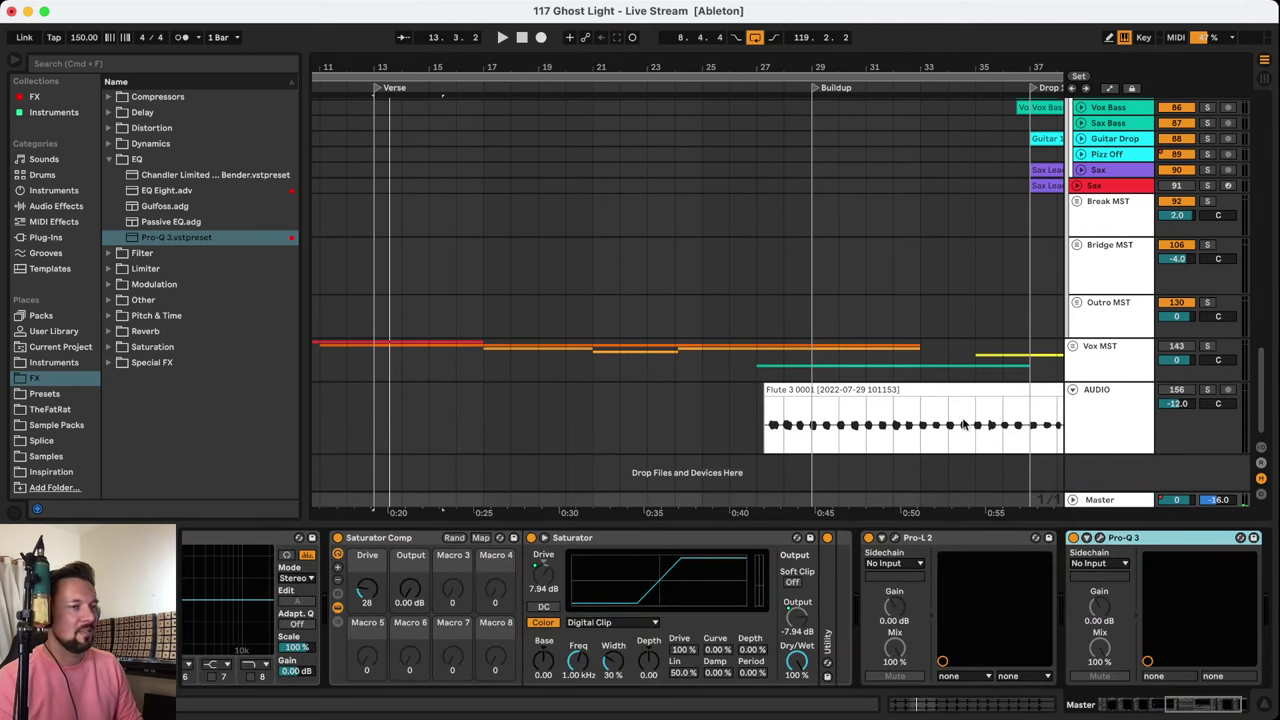
key(Delete)
drag(168, 190, 985, 624)
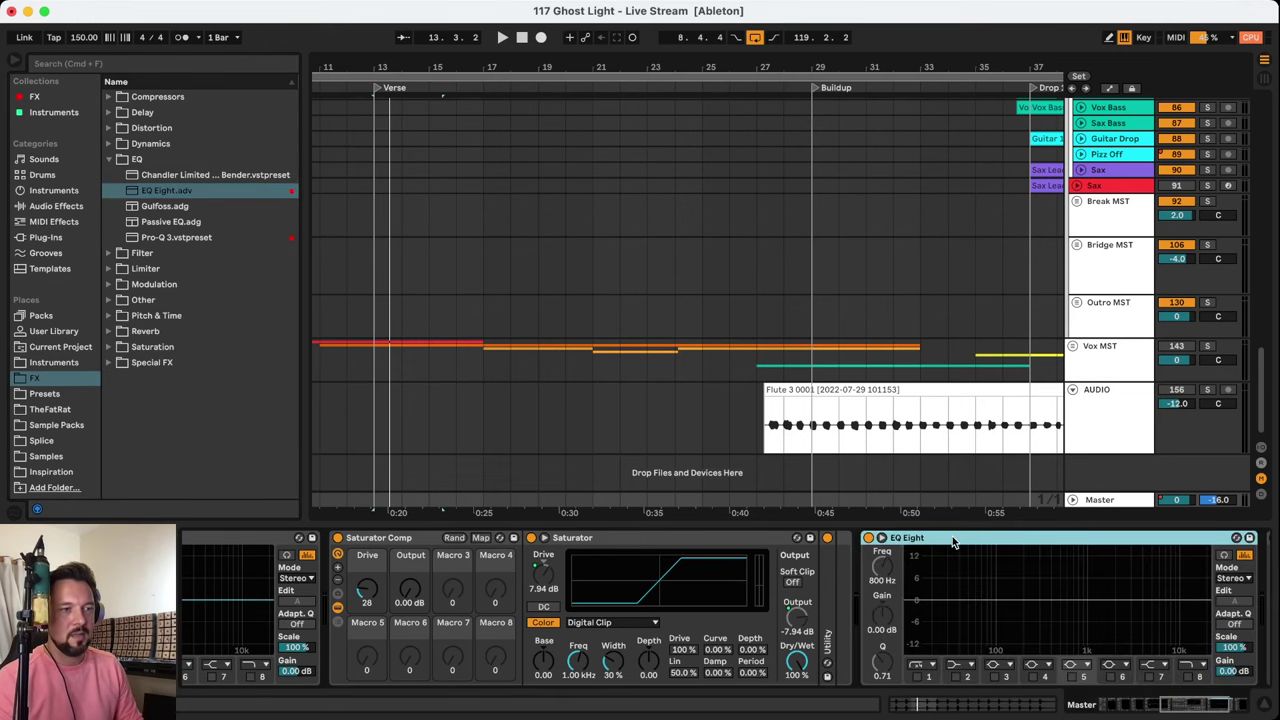
Expand the Master's EQ Eight display and play the Verse to examine its frequency spectrum
click(881, 540)
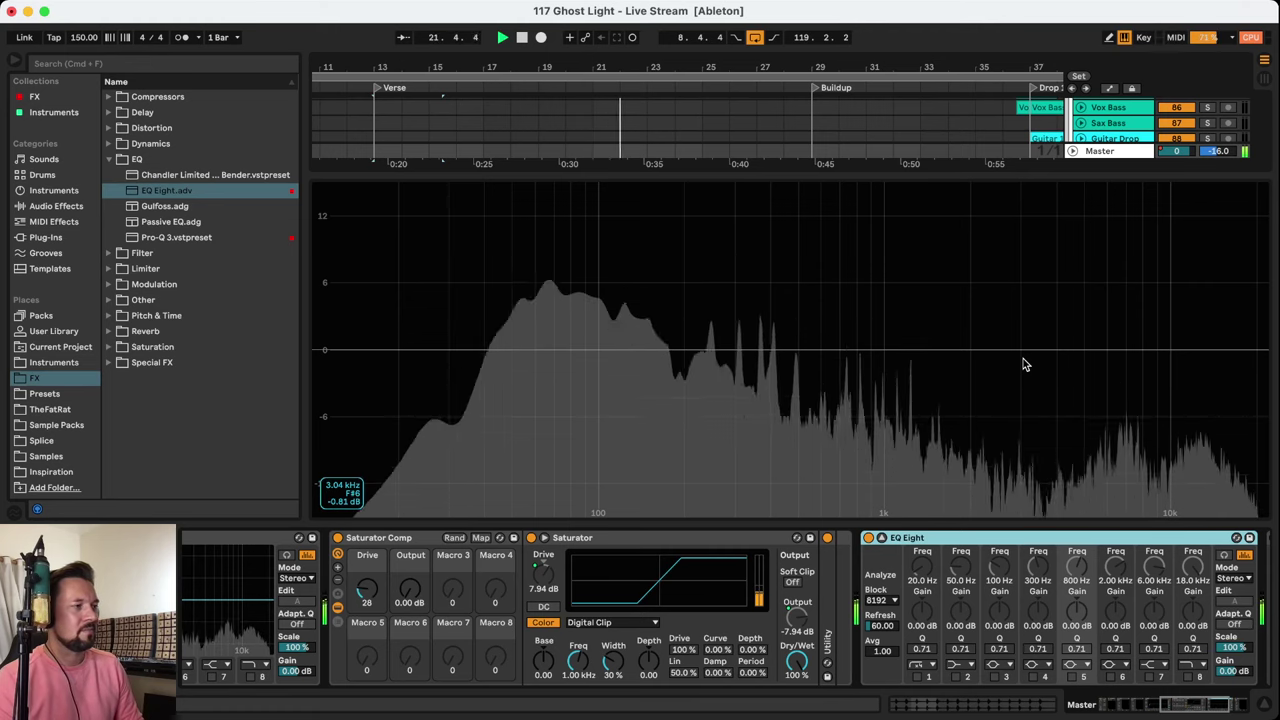
key(space)
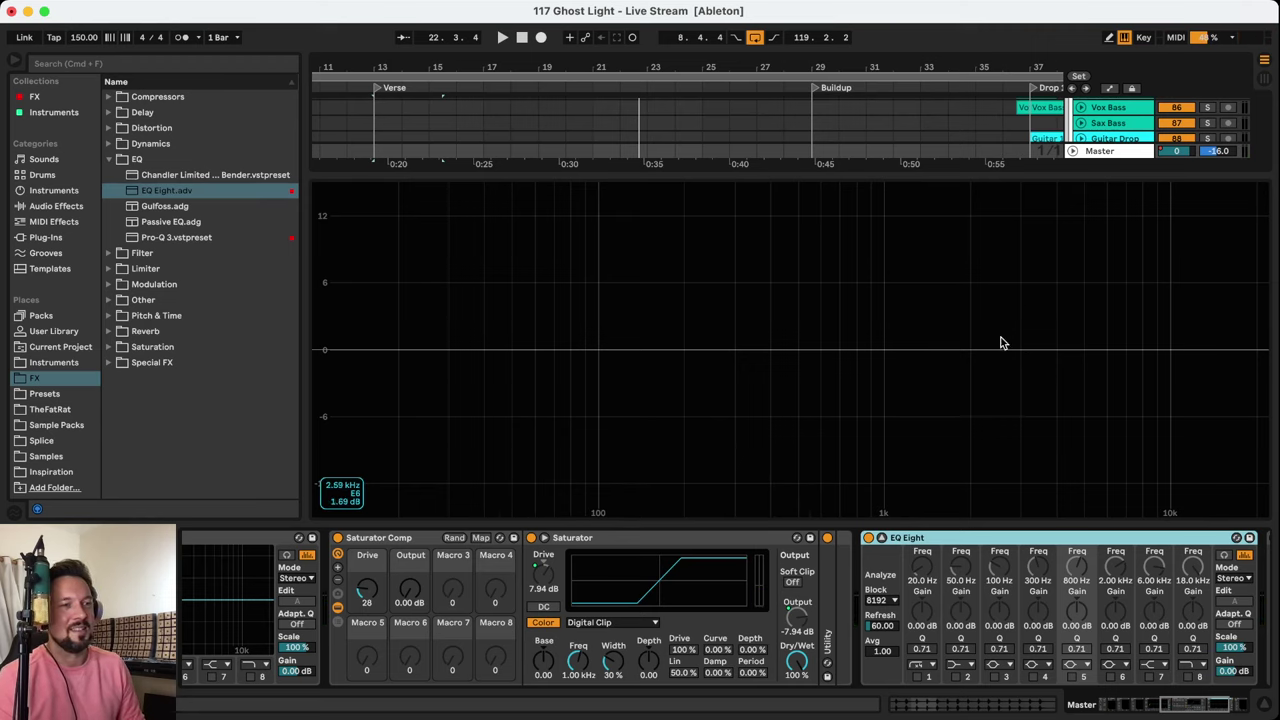
key(space)
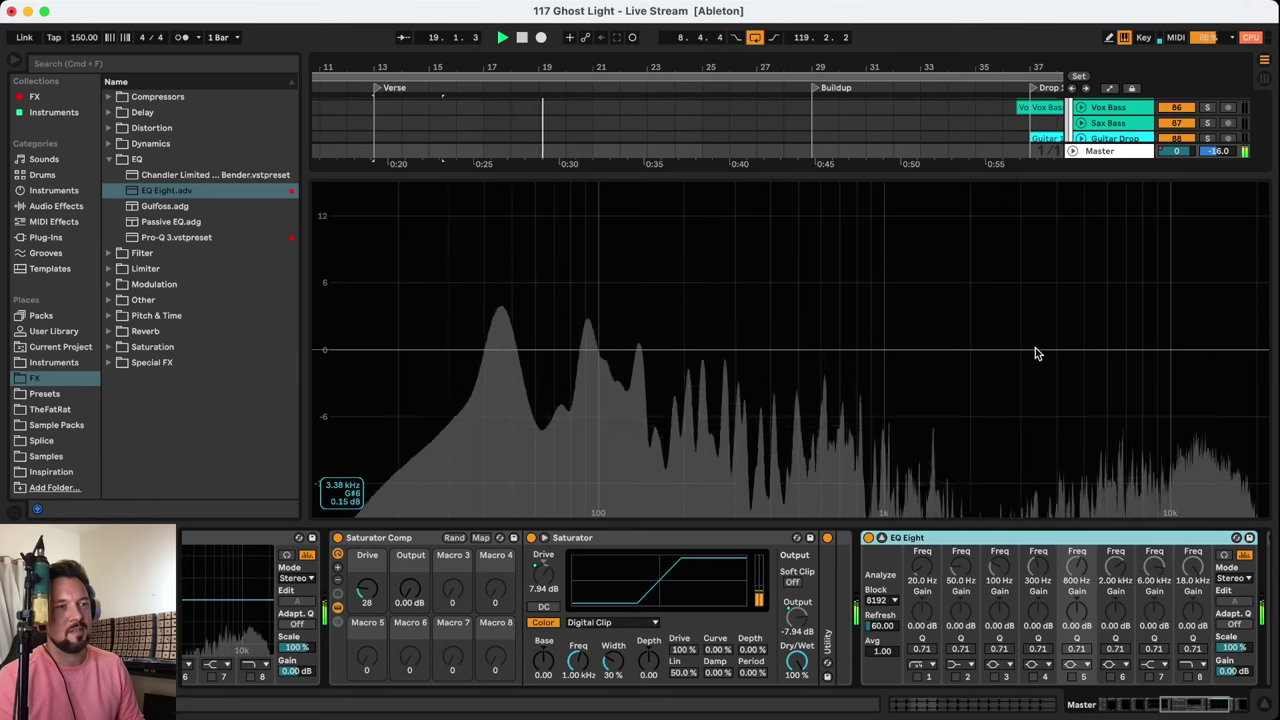
key(space)
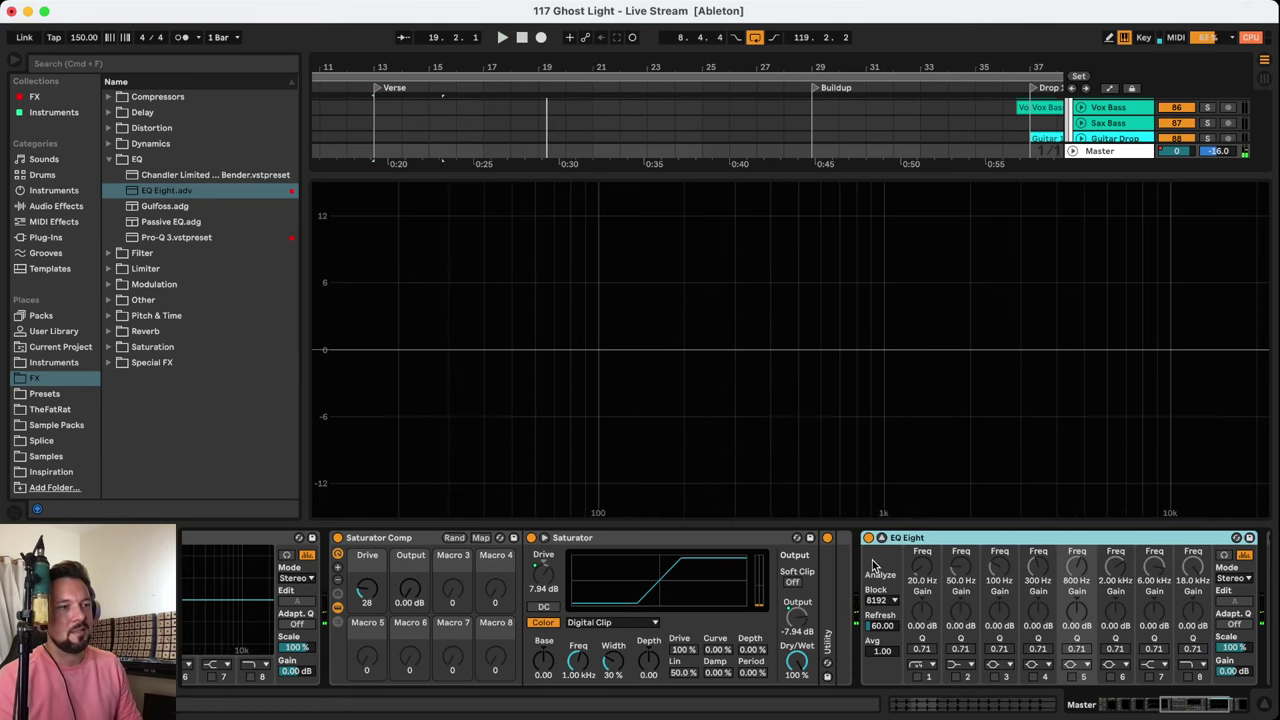
Collapse the Master's EQ Eight display and unmute the Vox MST group
click(882, 538)
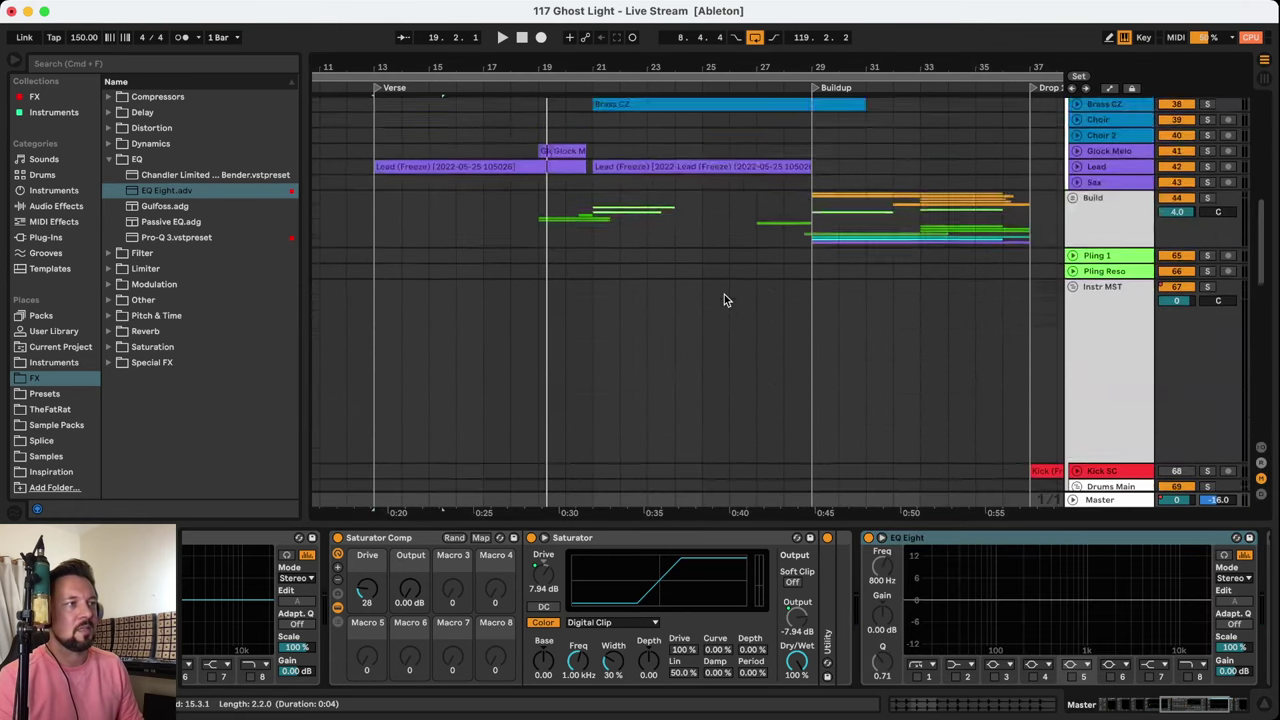
scroll(724, 294, down, 20)
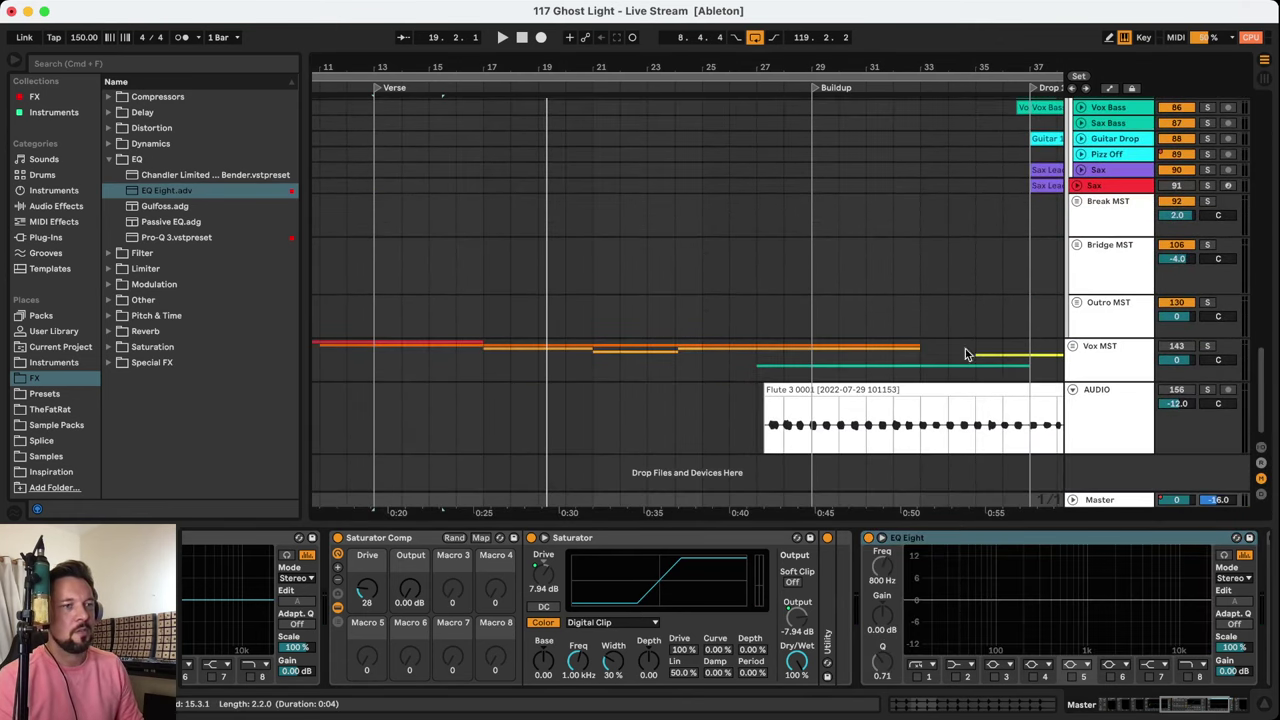
click(1120, 351)
click(1187, 346)
Expand the Master's EQ Eight display and play the Verse from bar 13 with vocals to examine its frequency spectrum
click(1095, 500)
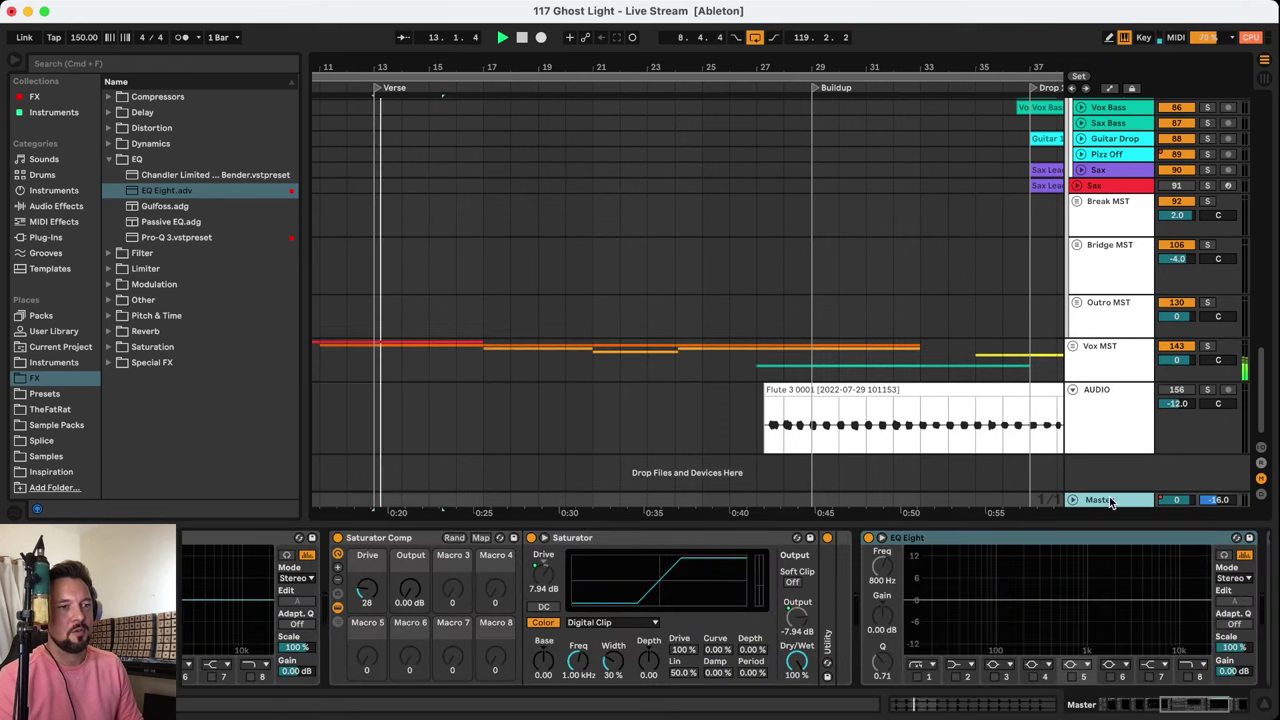
click(880, 539)
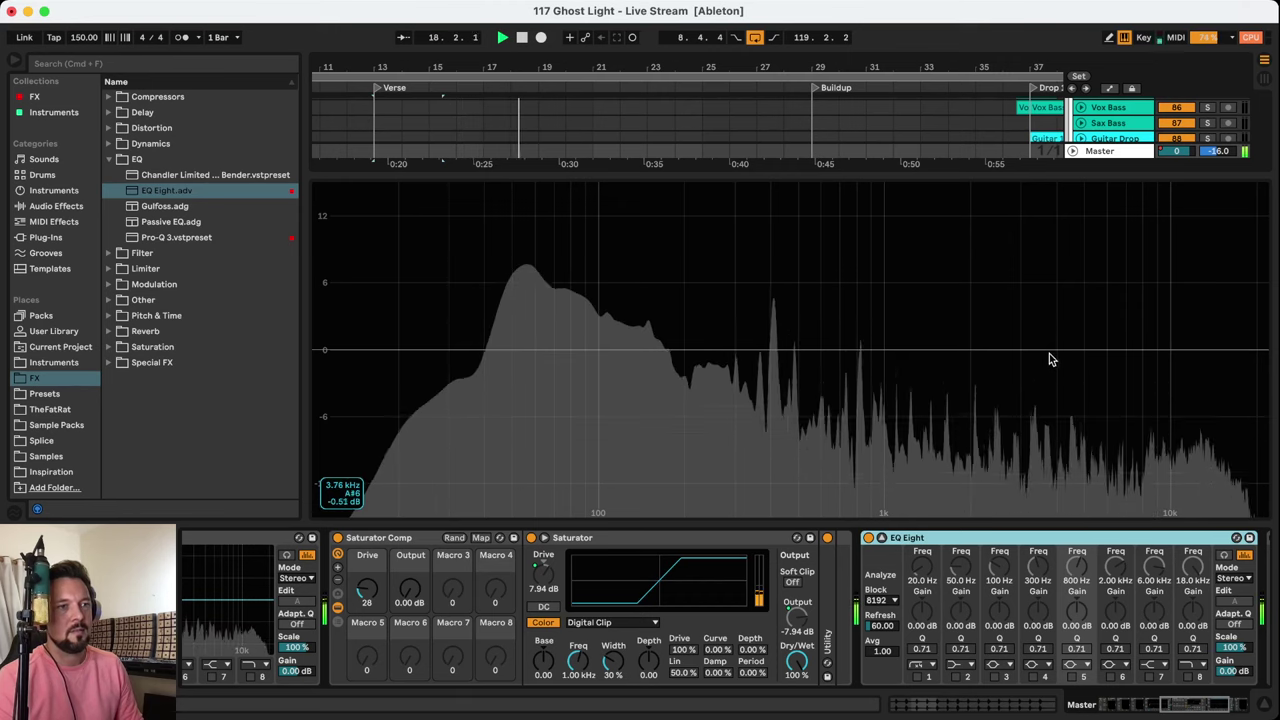
key(space)
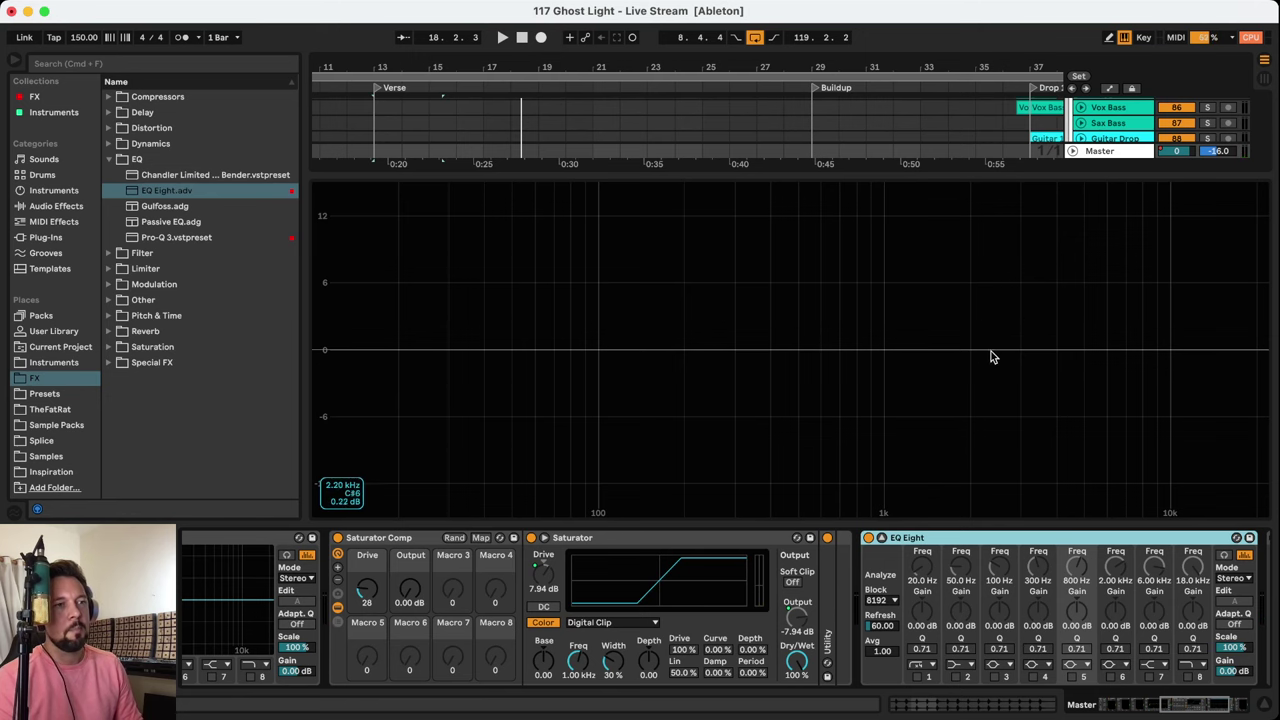
Collapse the EQ Eight display and show the device chain of the Clap Pre track in the Vrs group
click(882, 538)
scroll(850, 284, down, 10)
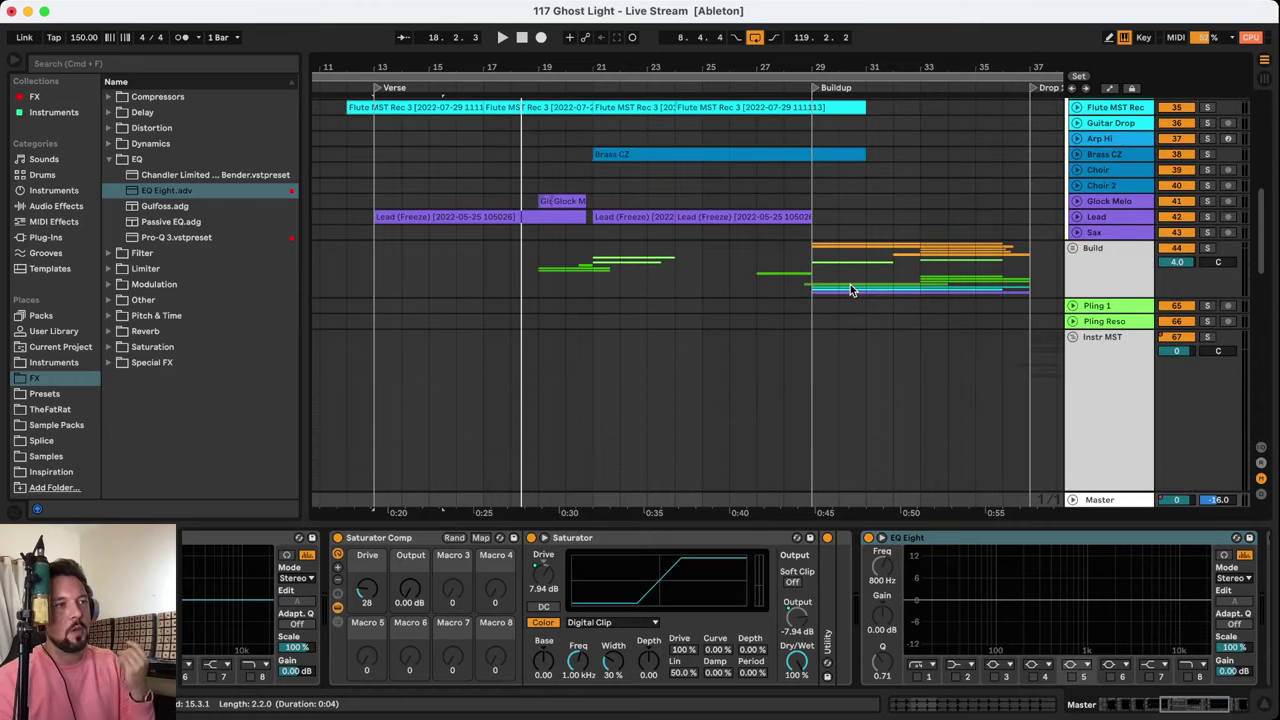
scroll(850, 289, up, 5)
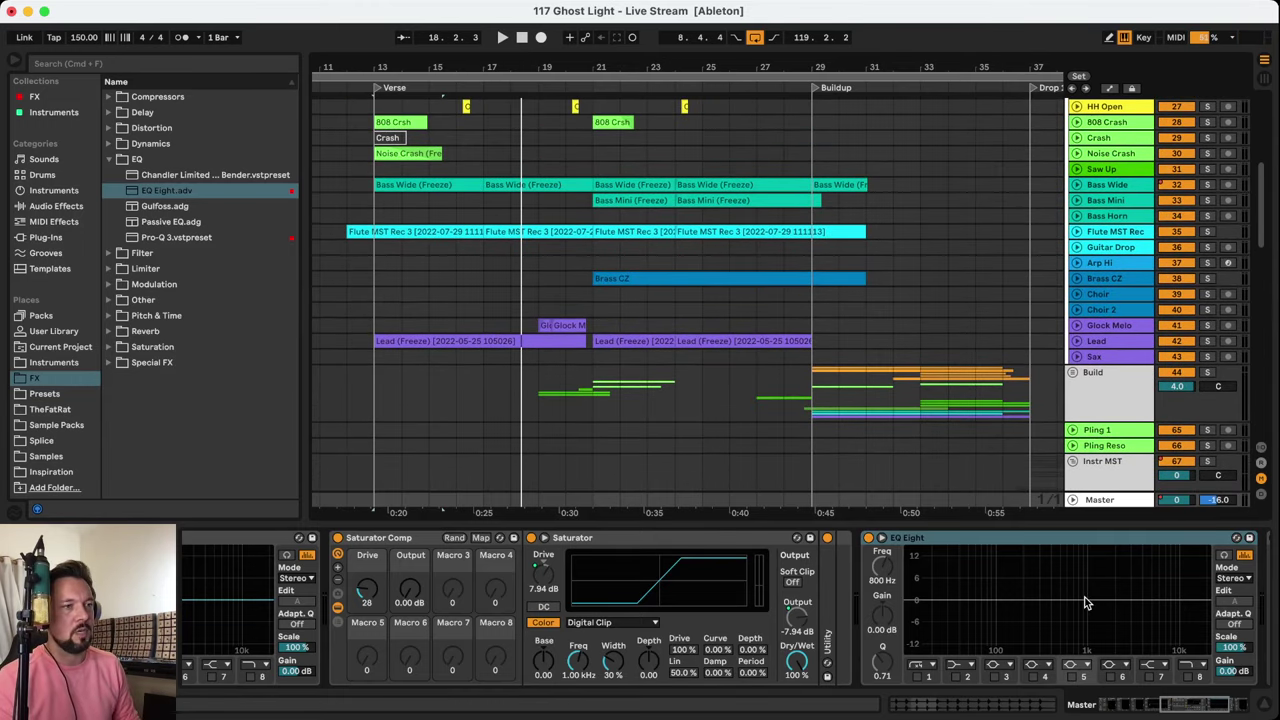
scroll(1000, 230, up, 10)
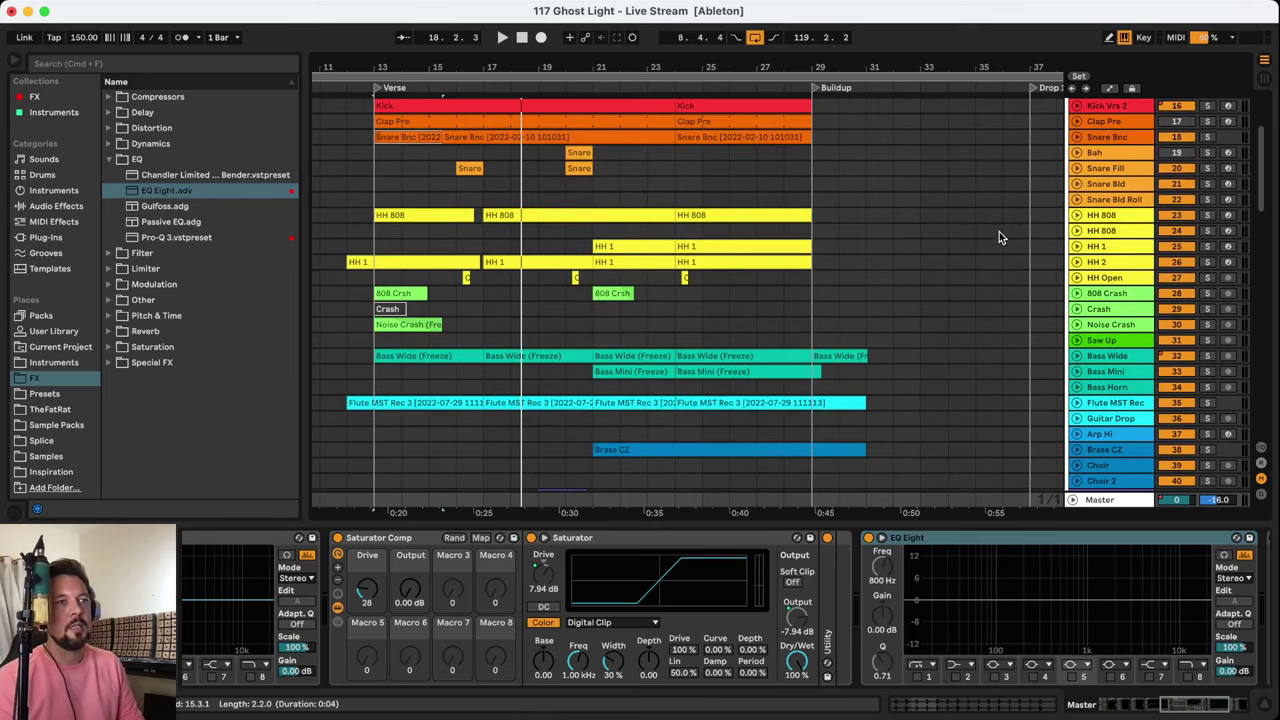
click(1121, 206)
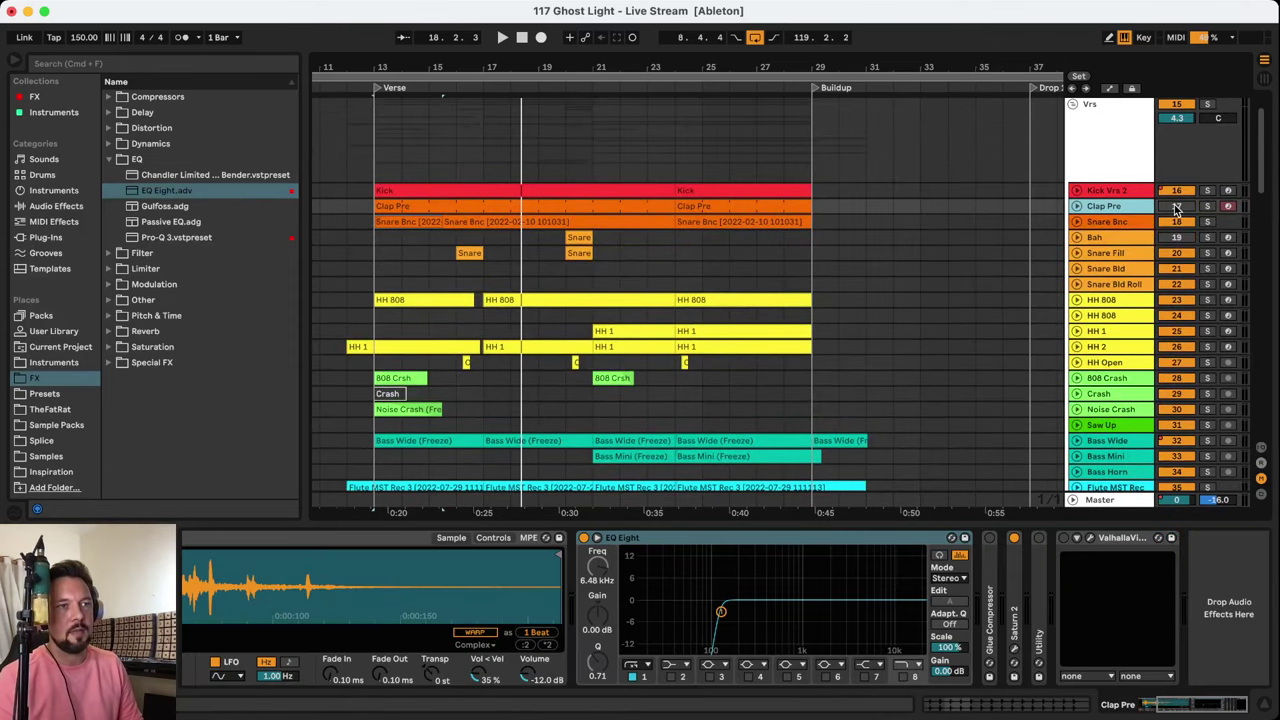
Unmute the Clap Pre track and play the Verse from bar 13 to hear the clap
click(1207, 206)
key(space)
click(1207, 206)
click(1110, 206)
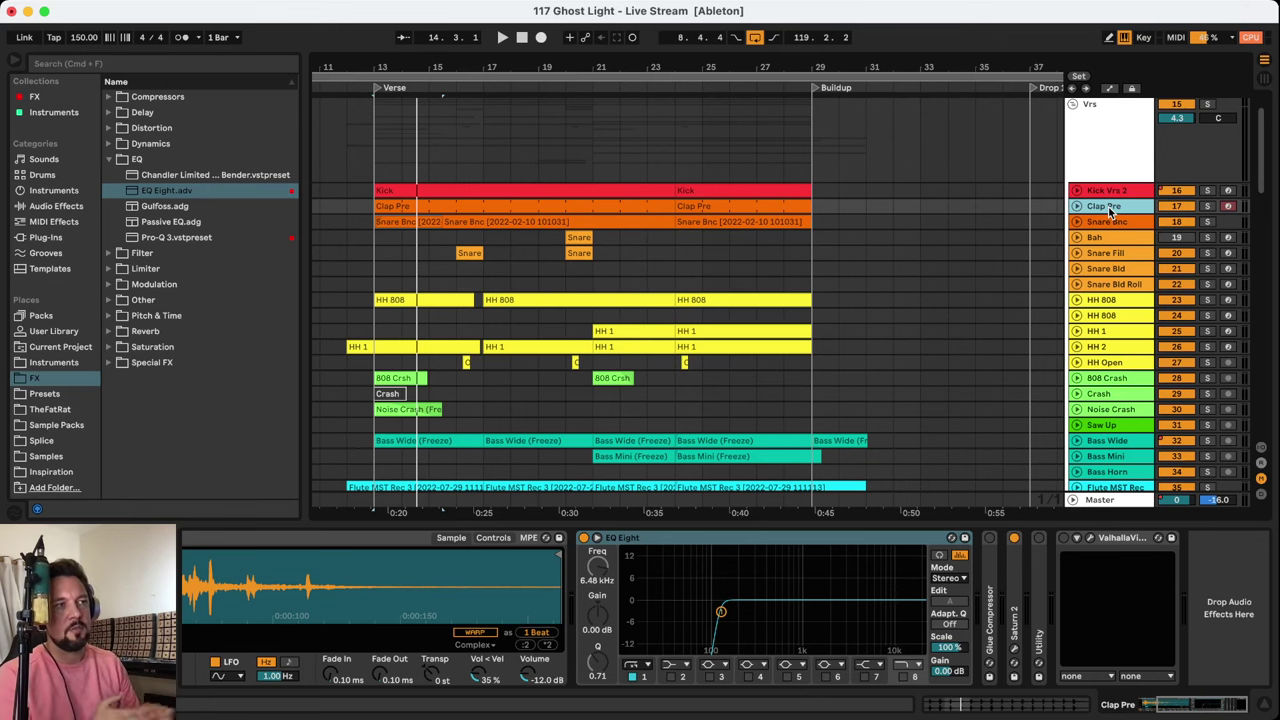
Play the Verse and show the device chain of the Flute MST Rec track
key(space)
scroll(744, 210, down, 8)
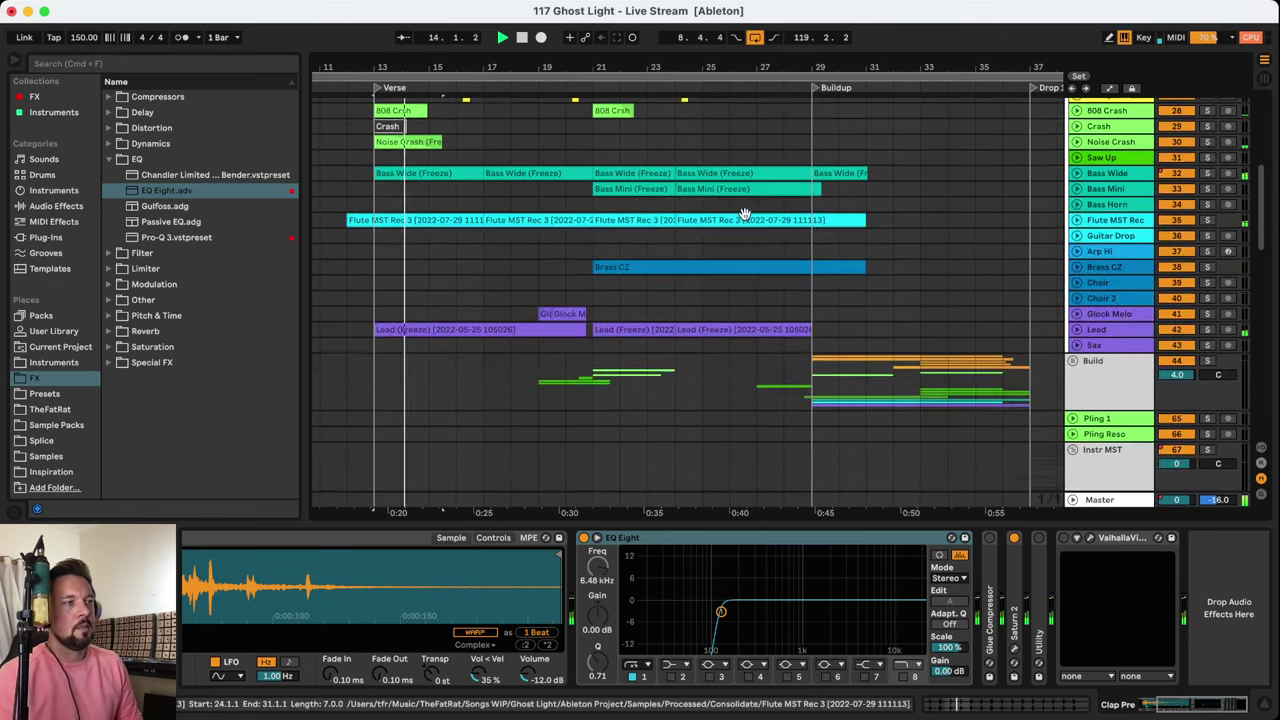
scroll(744, 212, up, 2)
click(1118, 257)
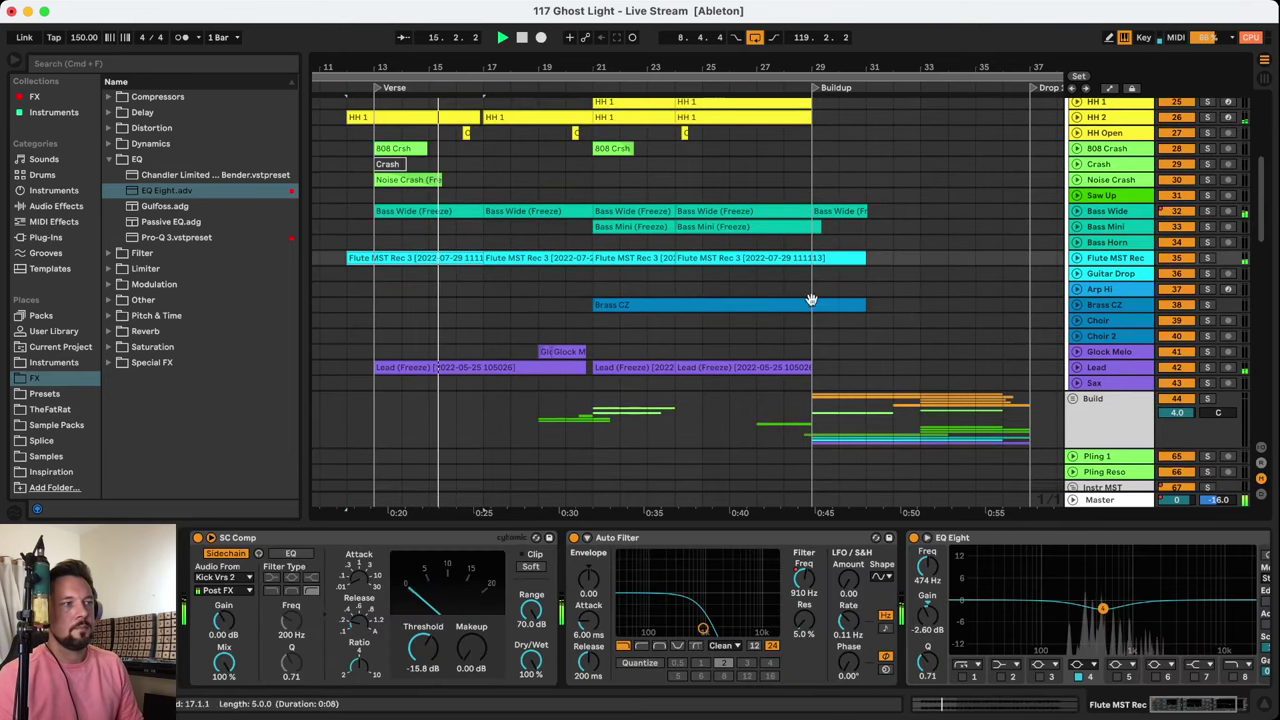
Show the Lead track's device chain and listen to the track soloed in the Verse, ending with its solo off
click(1098, 367)
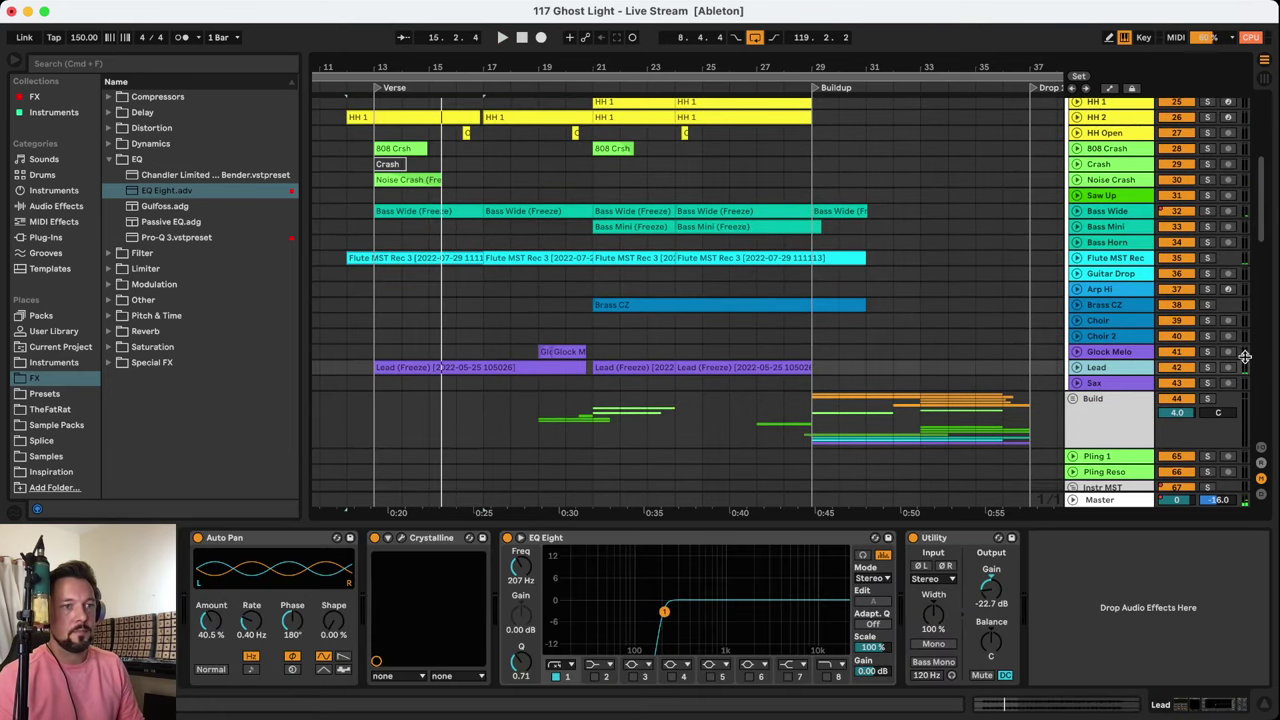
click(1207, 368)
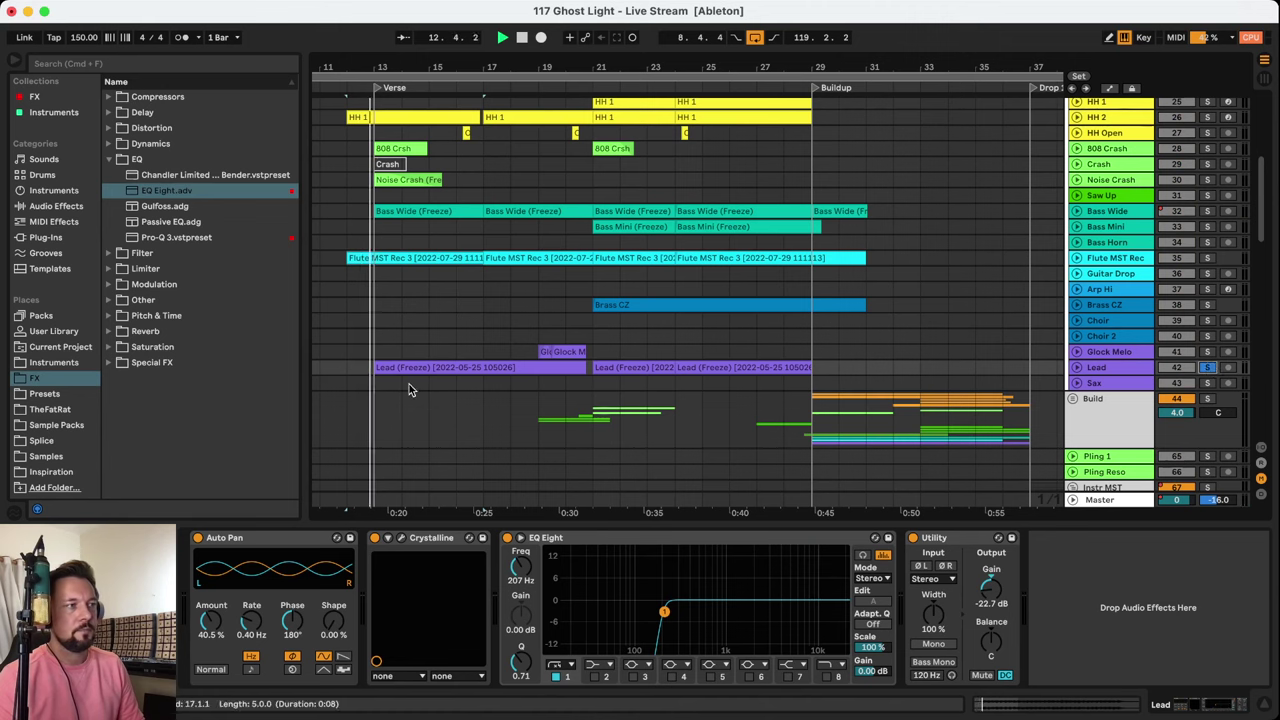
click(443, 368)
key(space)
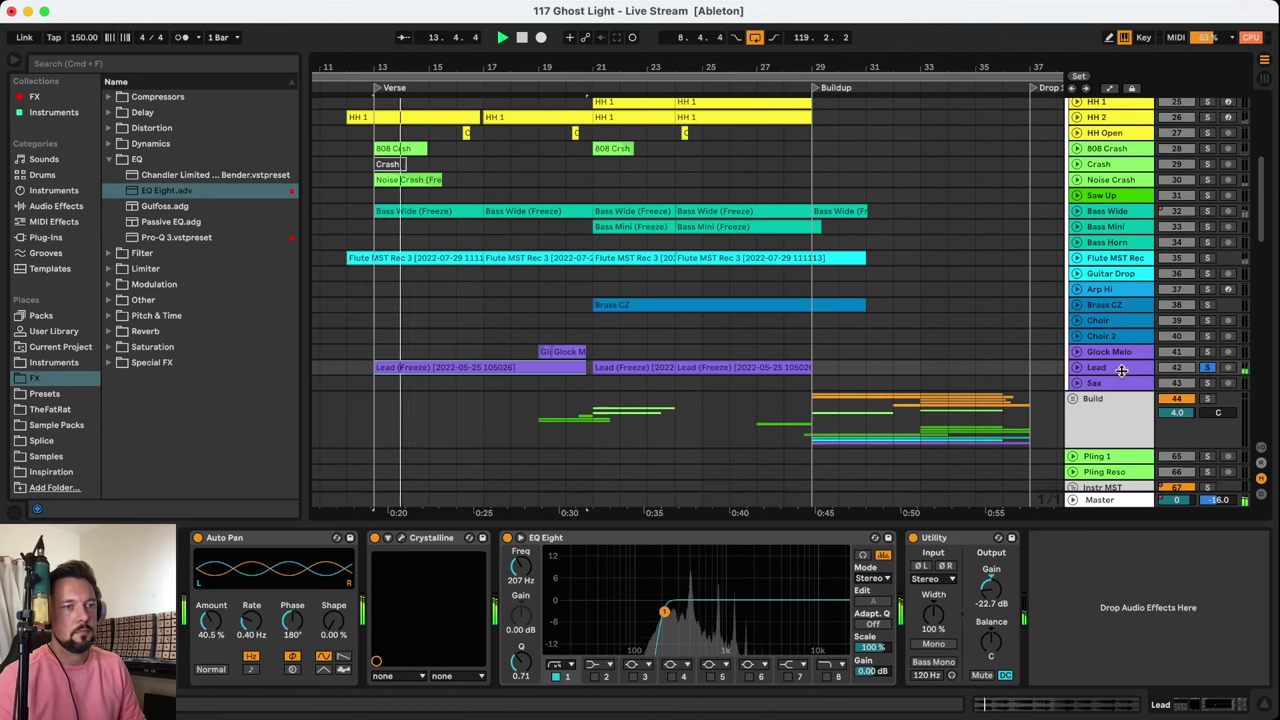
scroll(873, 265, down, 3)
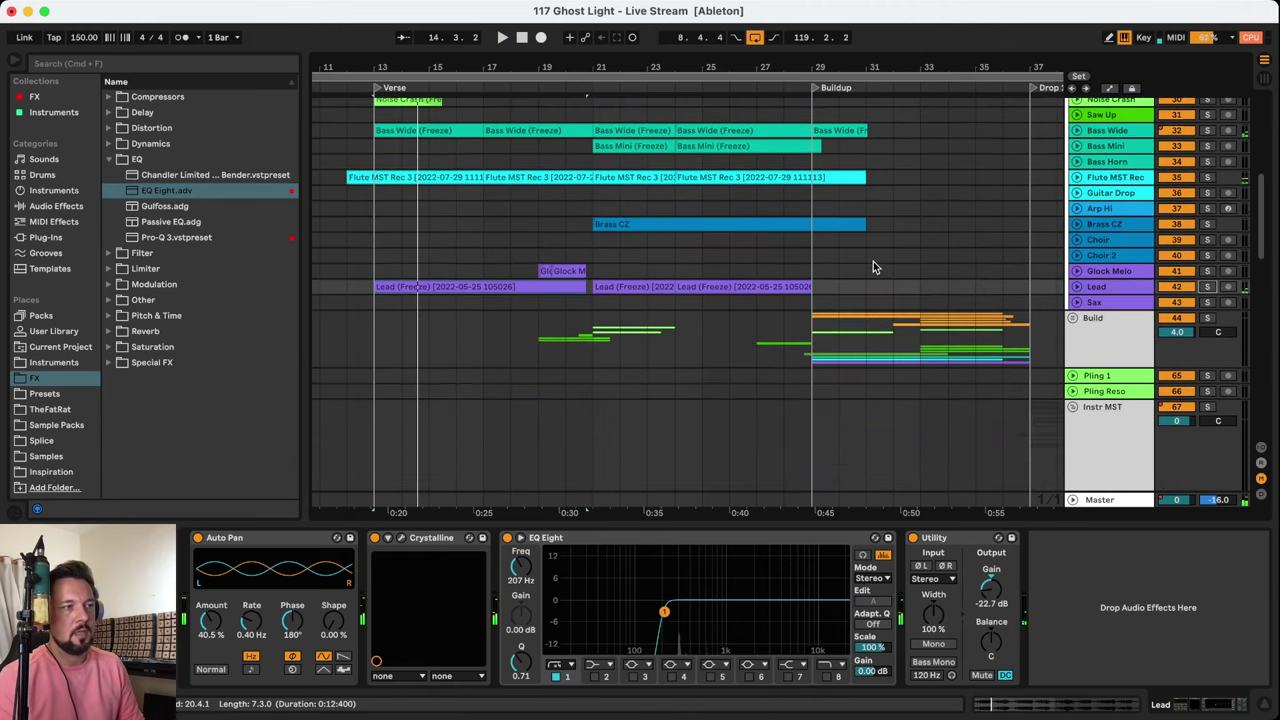
Fold the Vrs group and play the song from the start of Verse 2
click(551, 354)
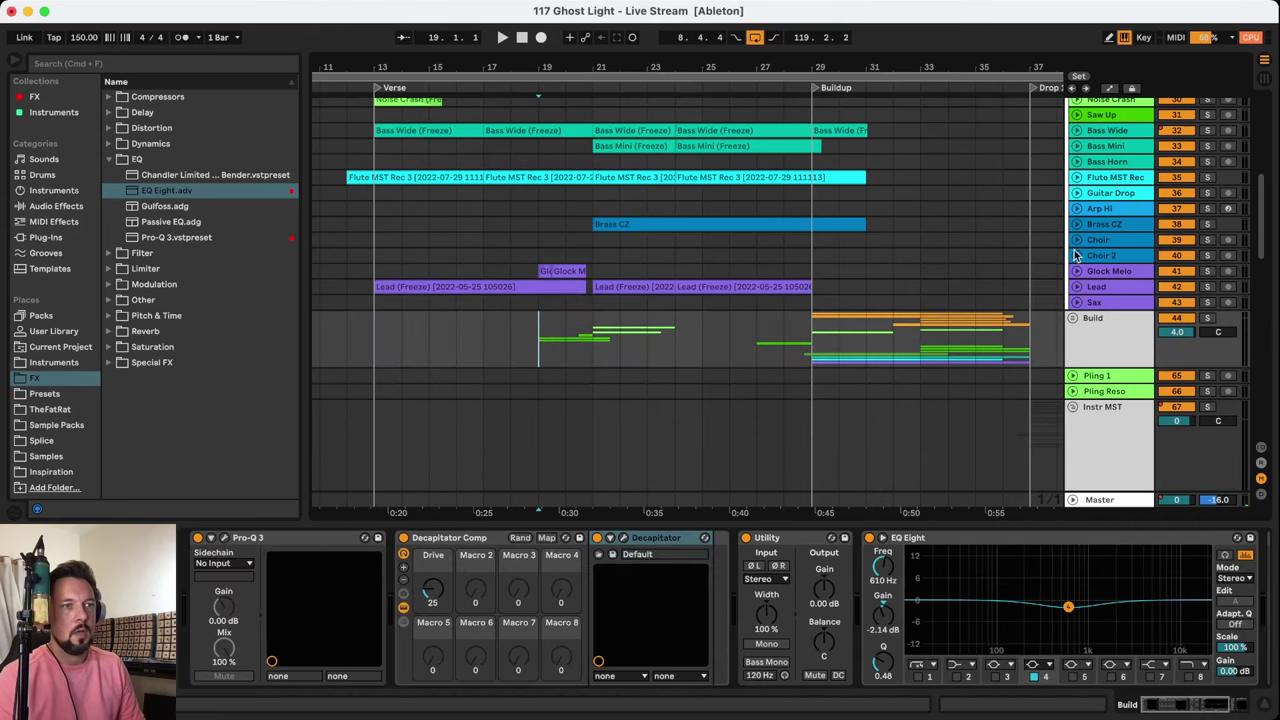
scroll(1095, 200, up, 10)
click(1073, 122)
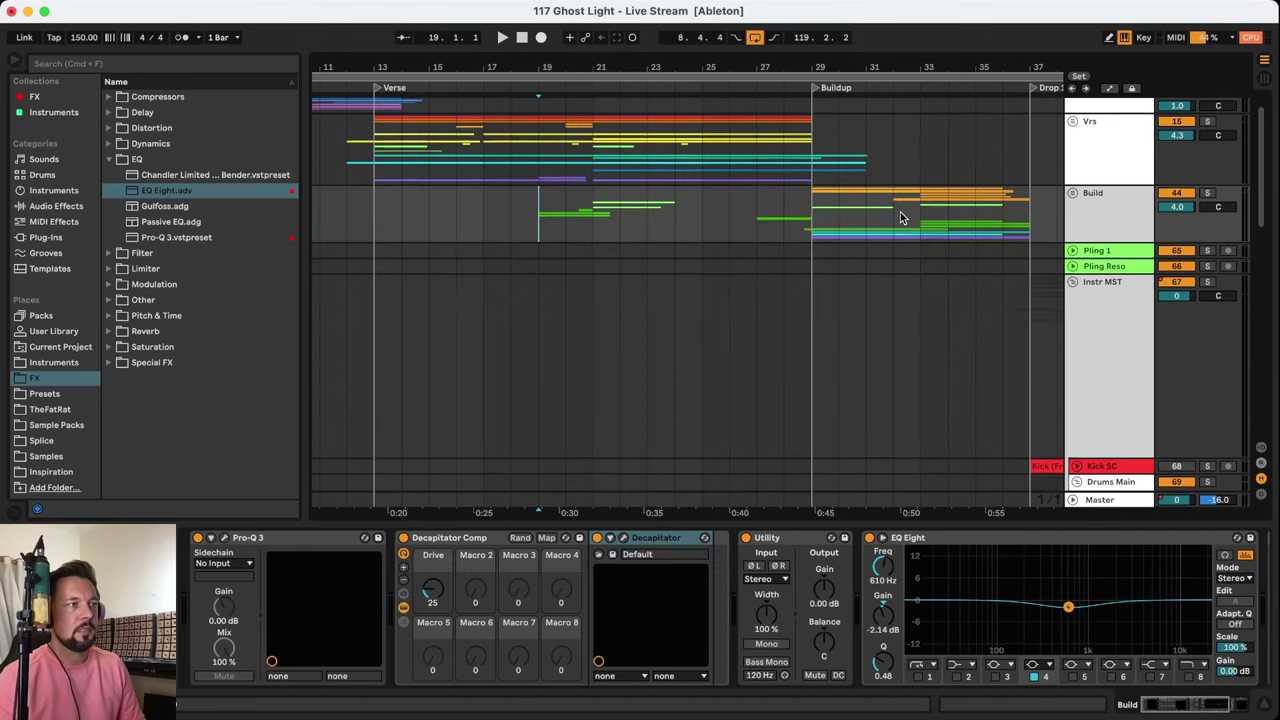
drag(847, 68, 431, 36)
click(760, 195)
key(space)
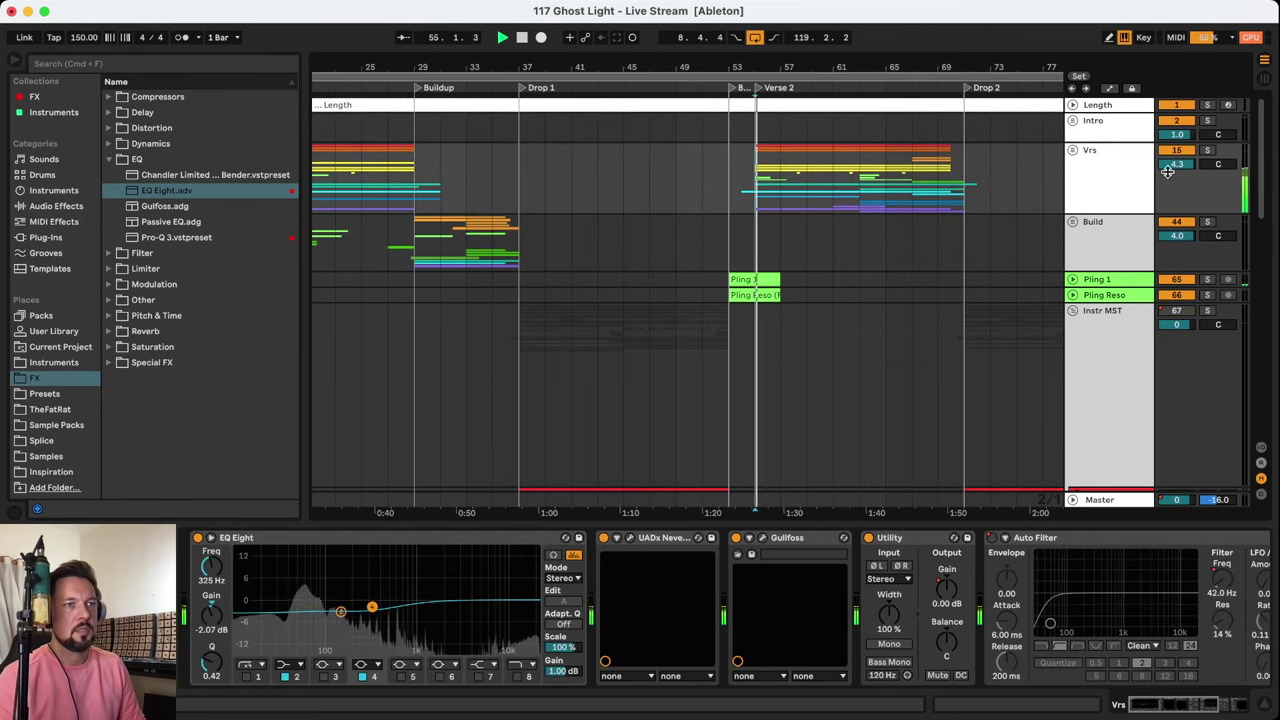
Unfold the Vrs group to show its individual tracks in Verse 2
click(1073, 151)
scroll(1030, 274, down, 4)
scroll(1032, 271, down, 3)
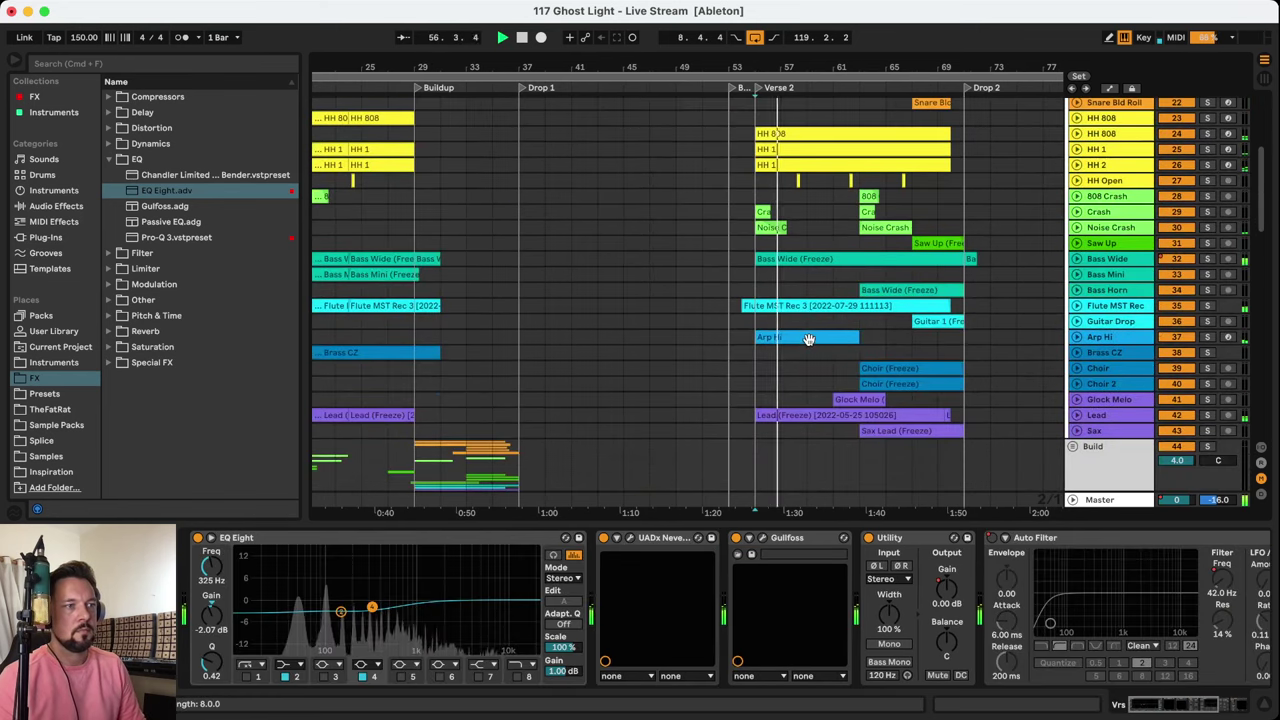
Show Arp Hi's device chain and listen to the track soloed in Verse 2, ending with solo off and playback stopped
click(808, 337)
click(1207, 337)
click(1118, 340)
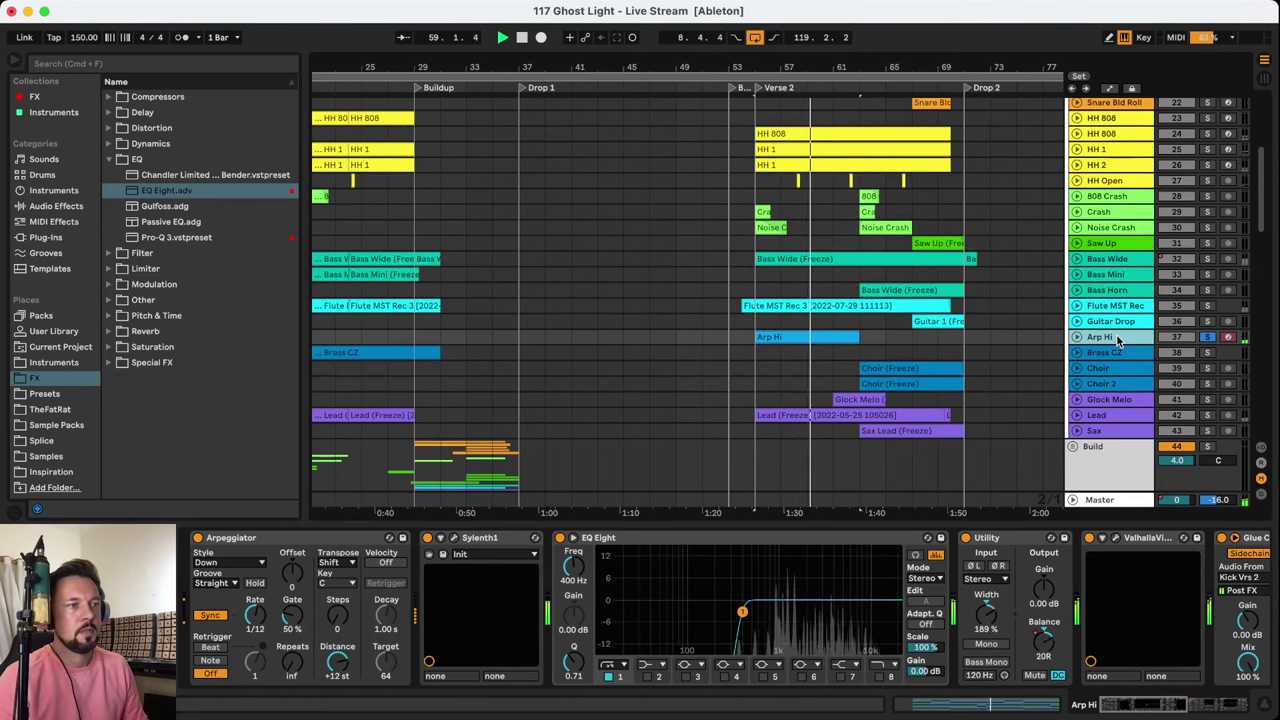
click(1208, 339)
key(space)
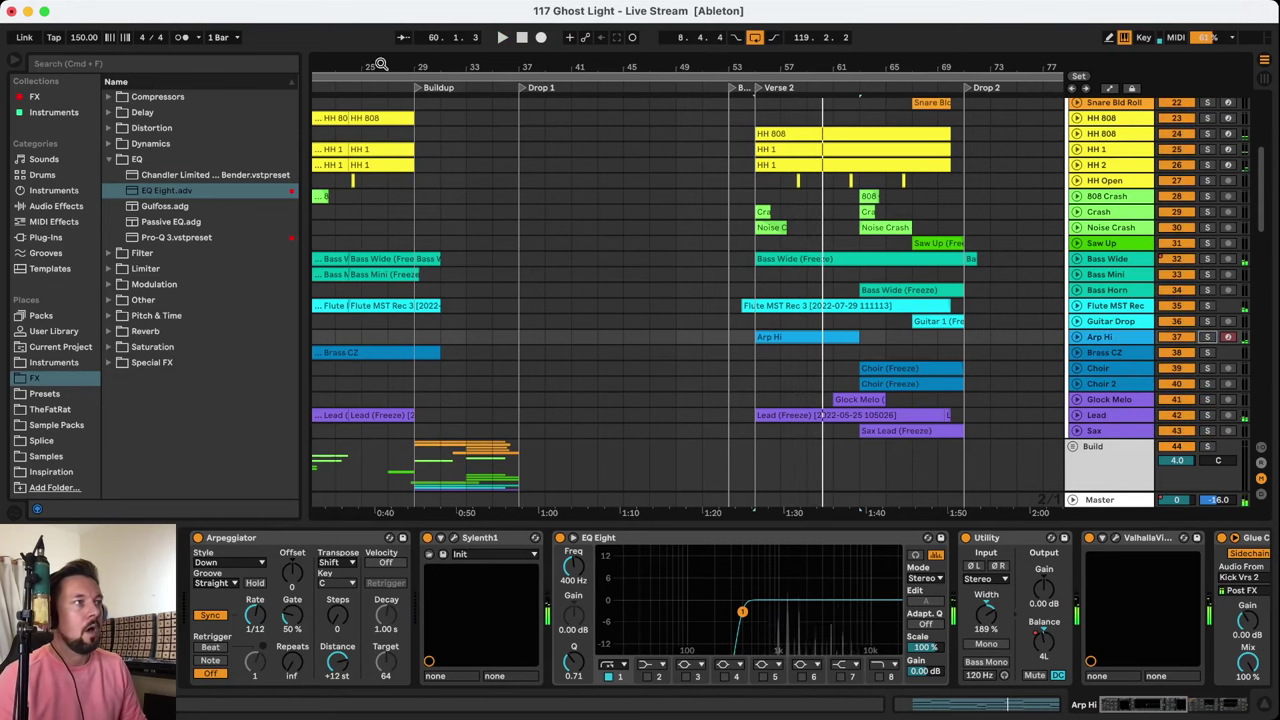
Return to the first Verse, select the Brass CZ track and play from about bar 19
drag(382, 64, 613, 54)
key(space)
click(1092, 355)
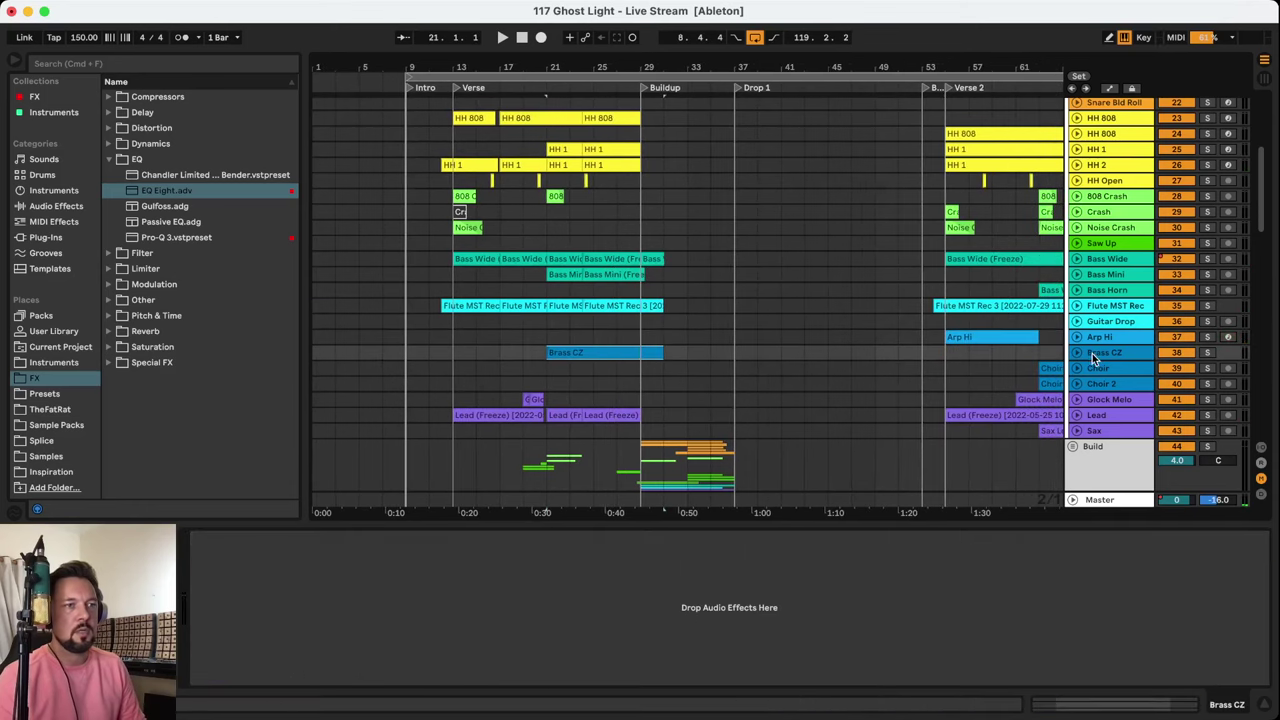
click(1114, 354)
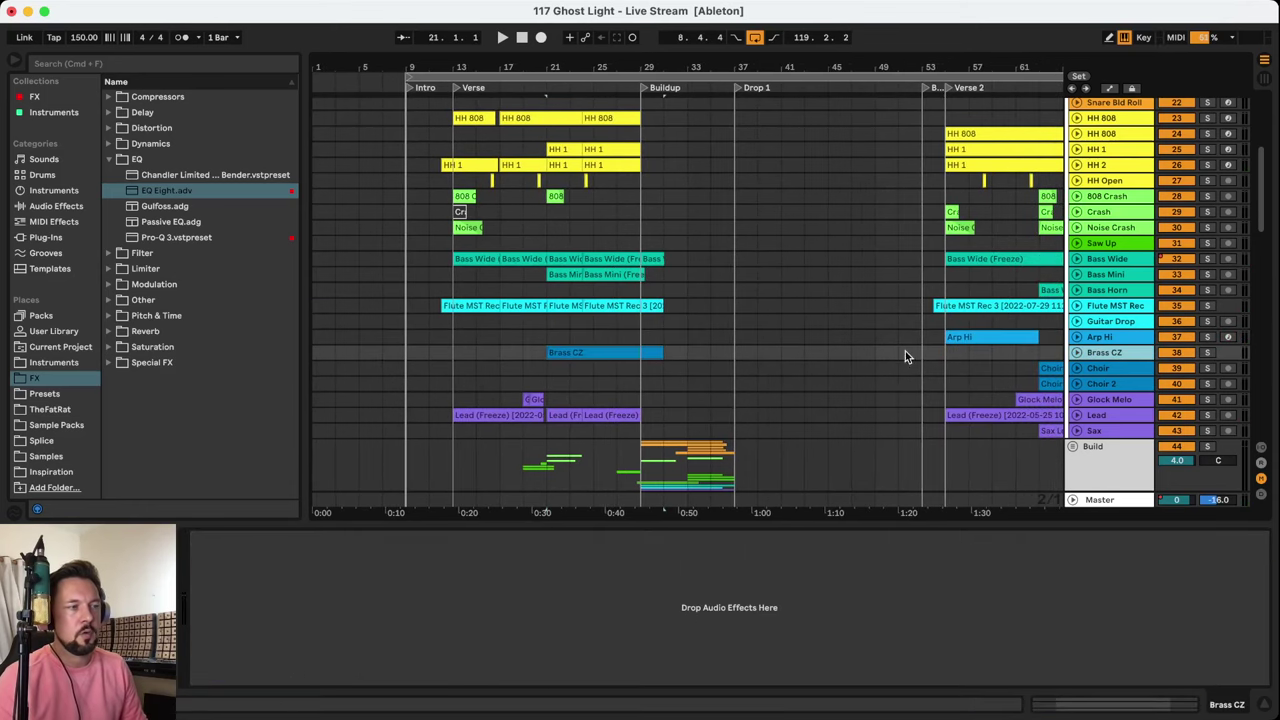
click(534, 338)
key(space)
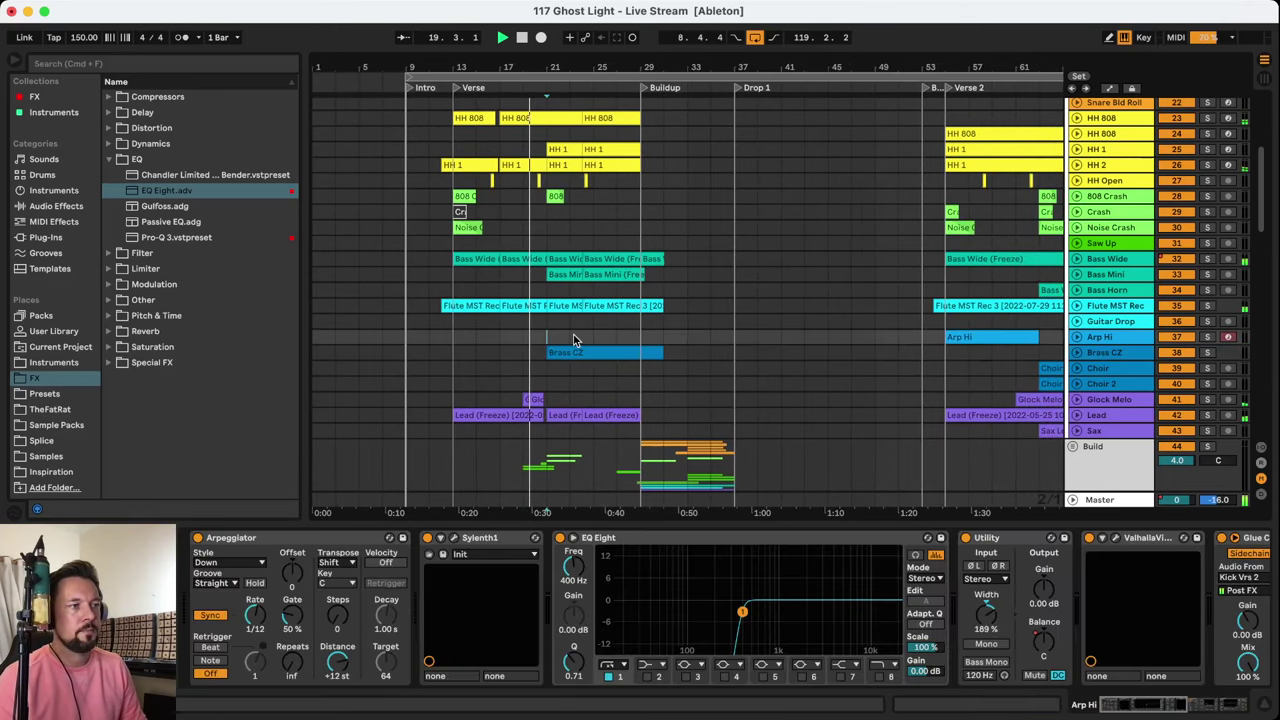
Solo the Brass CZ track, listen to its clip from bar 21 and turn the solo off
click(581, 347)
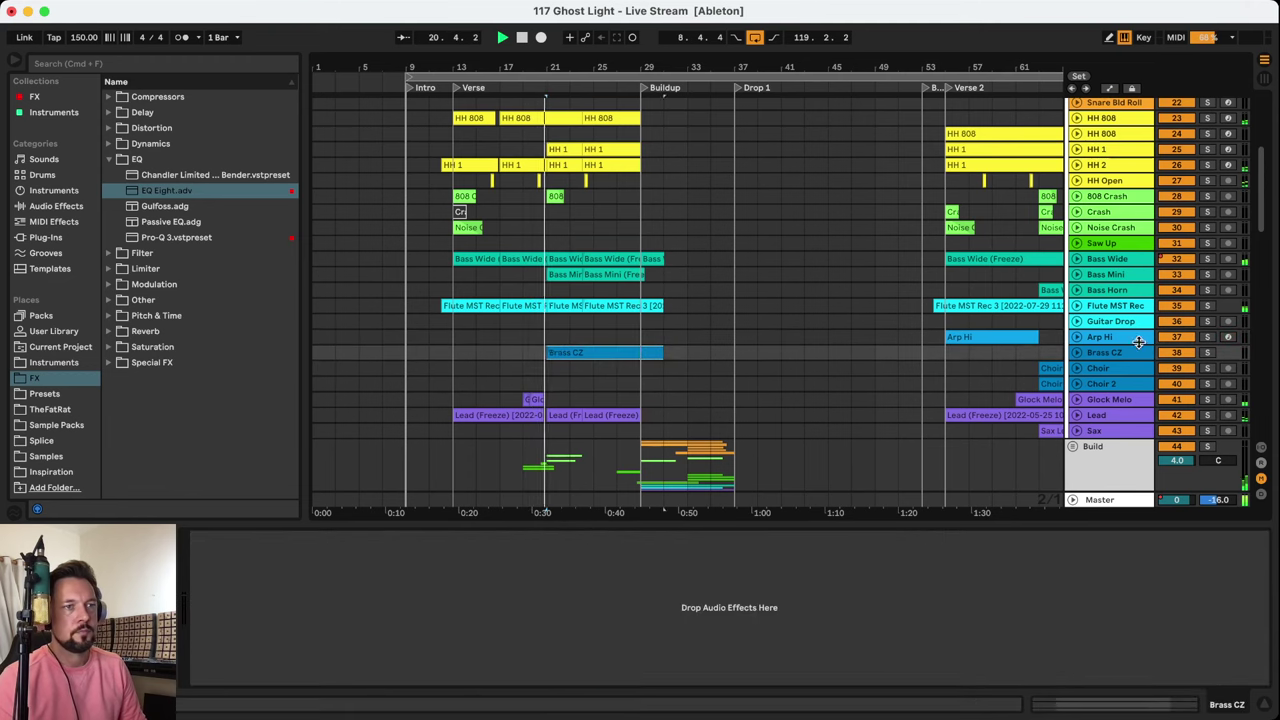
click(630, 352)
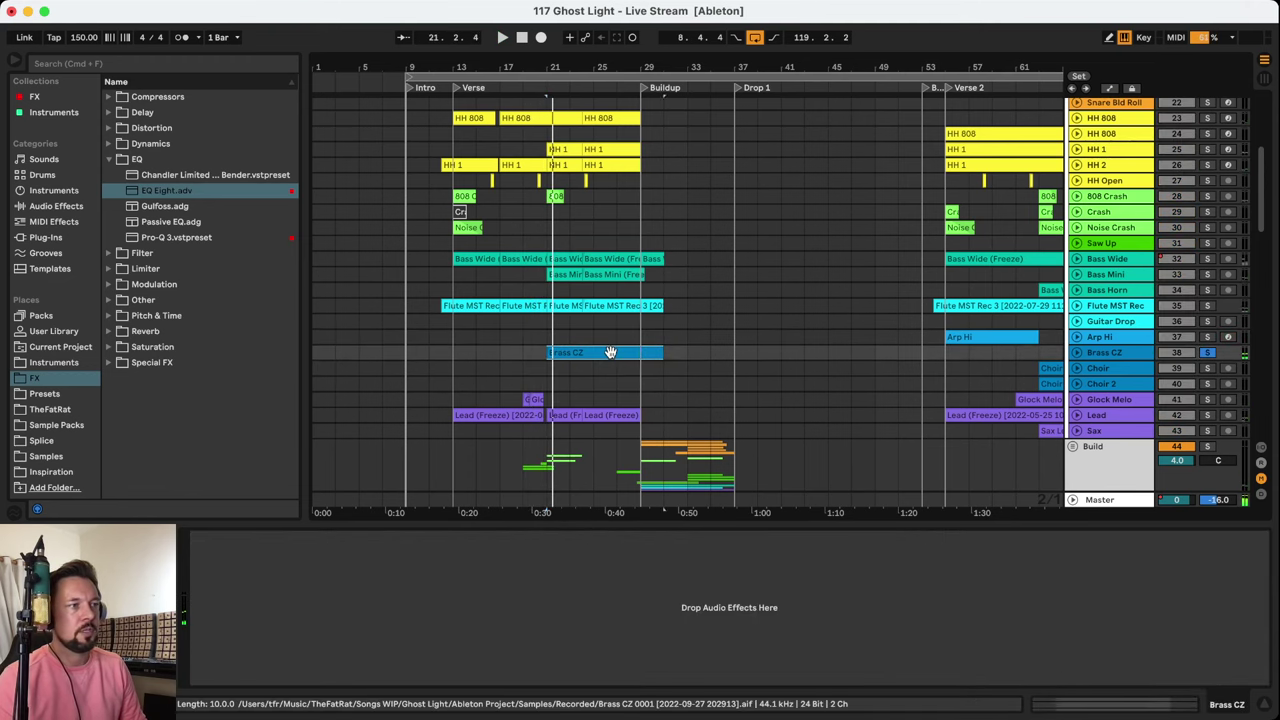
key(space)
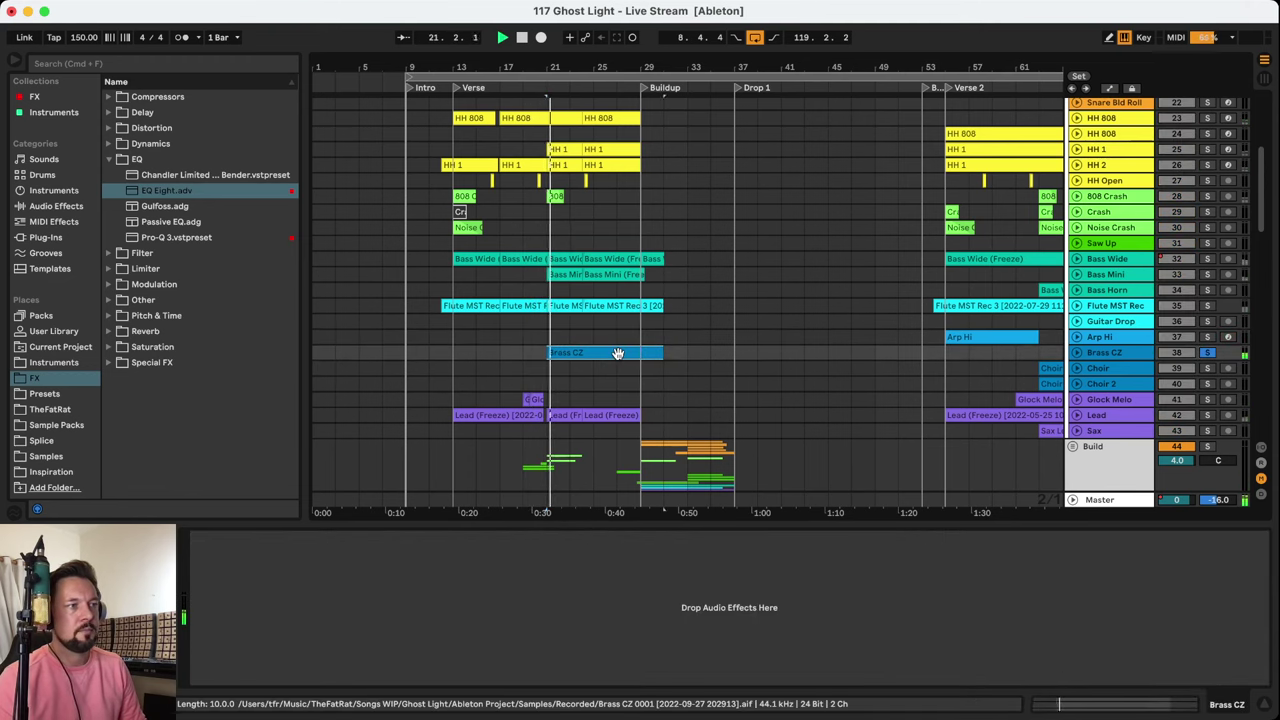
click(1208, 353)
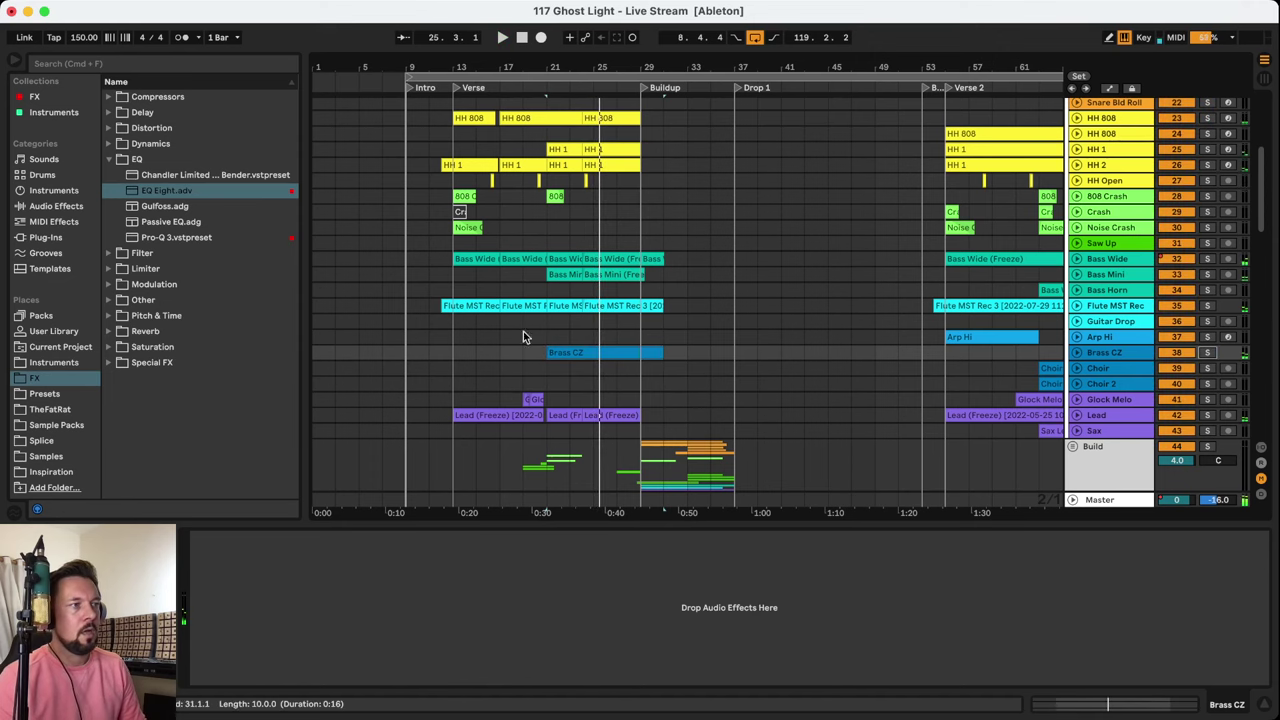
Select the Brass CZ clip at bar 21 and play that part of the Verse with the full arrangement
click(569, 356)
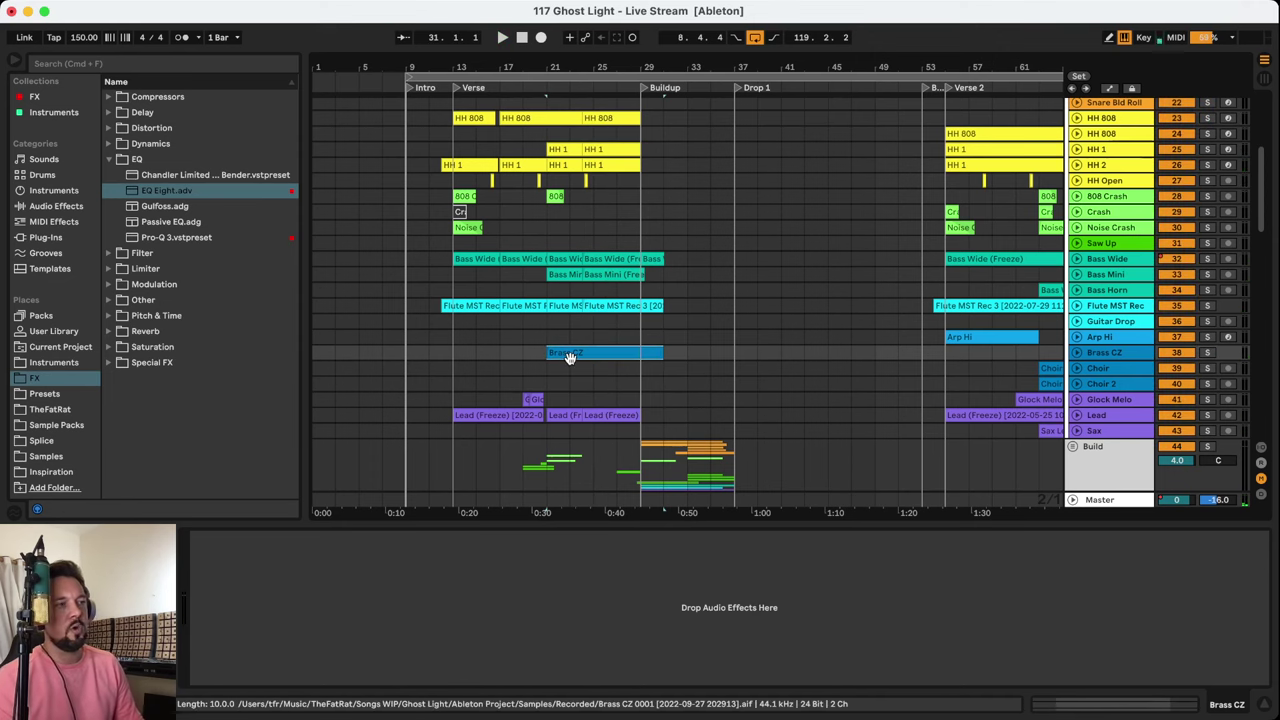
click(523, 356)
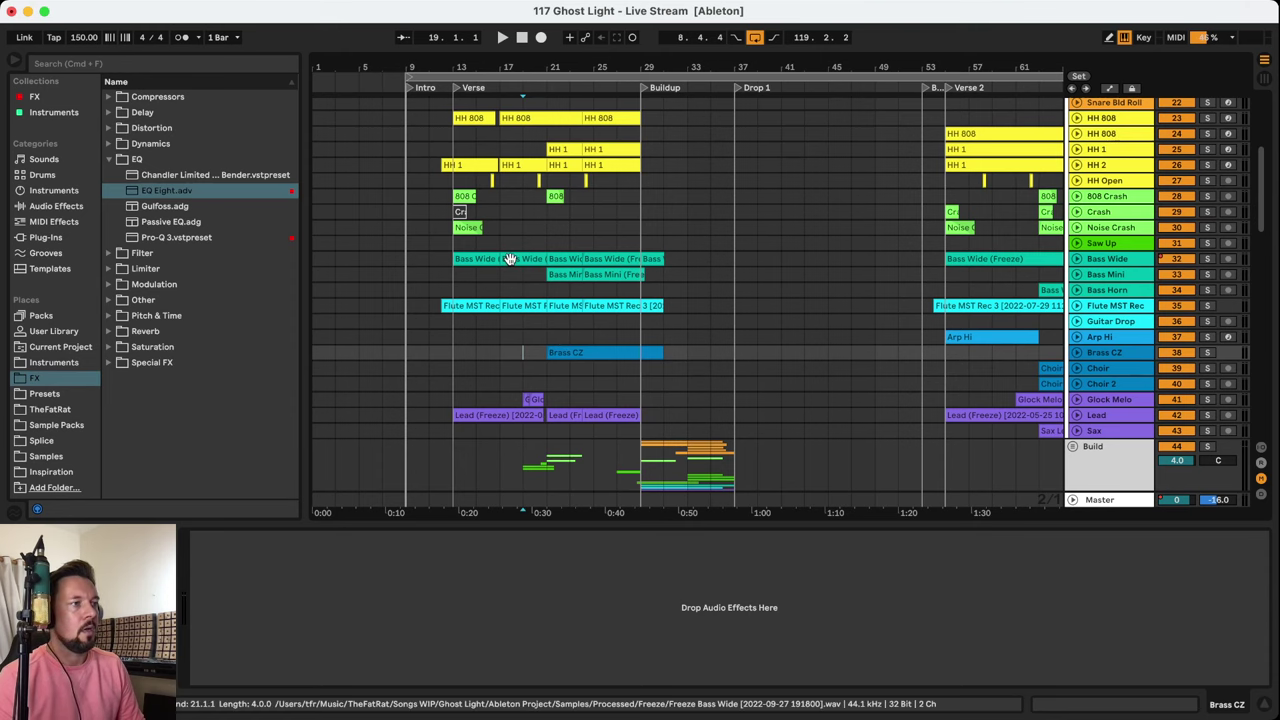
click(569, 352)
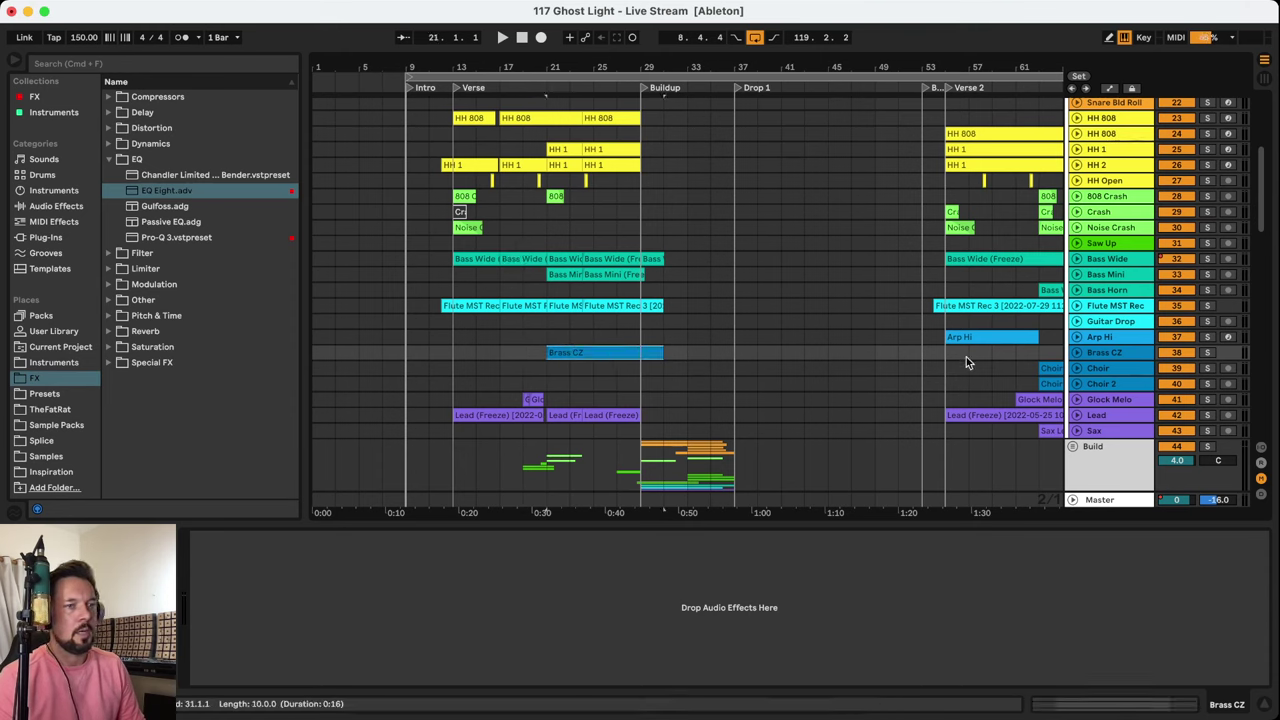
click(1100, 354)
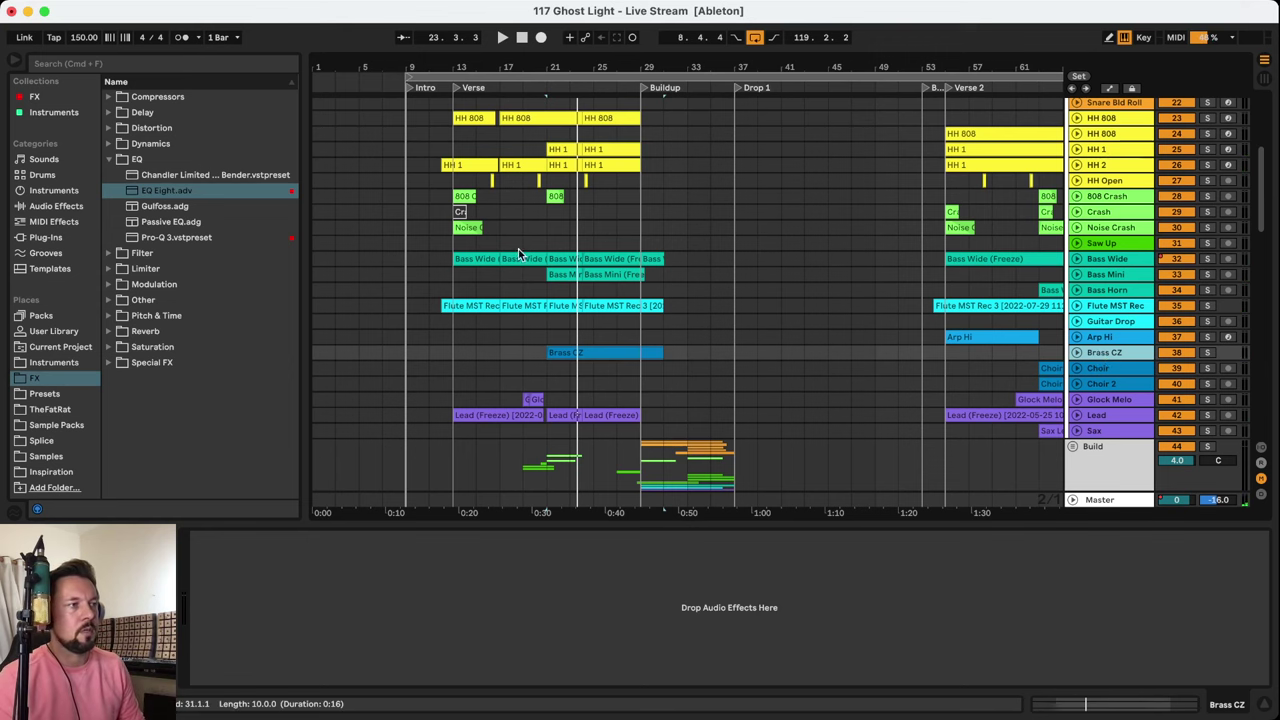
Select the first Bass Wide clip at bar 13 and unfold the Bass Wide track to show its waveforms
click(483, 257)
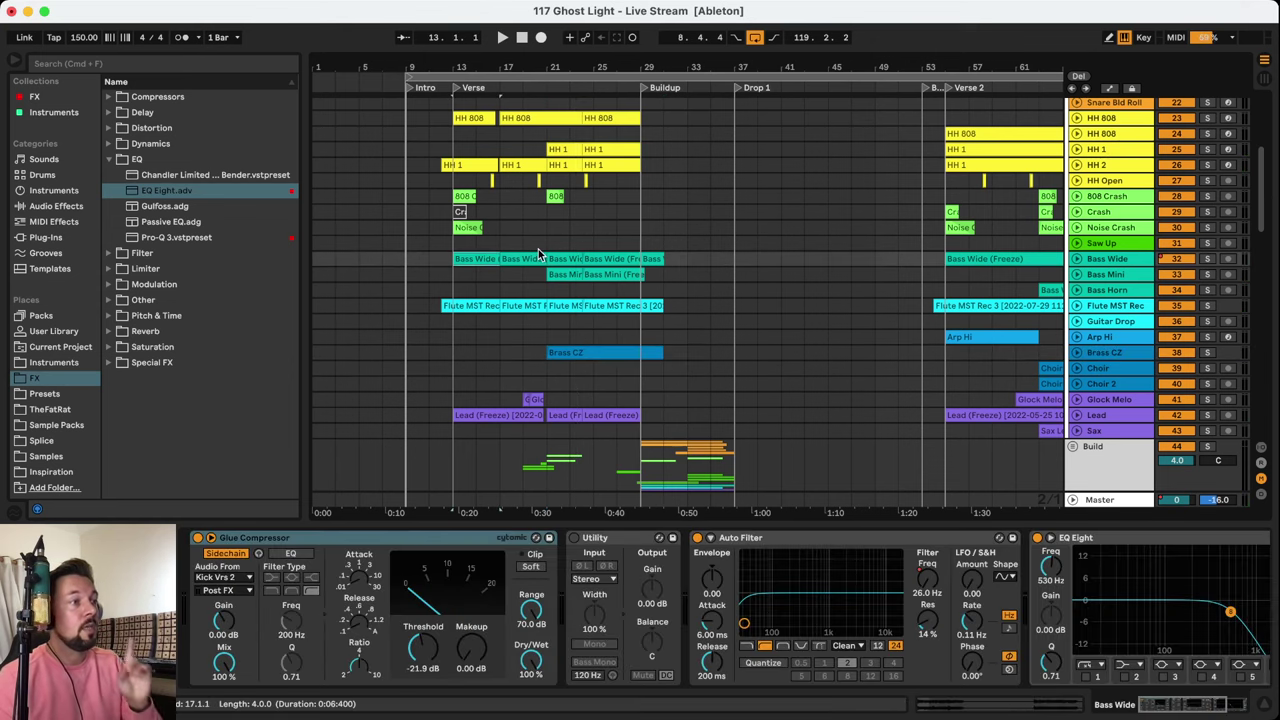
click(1078, 260)
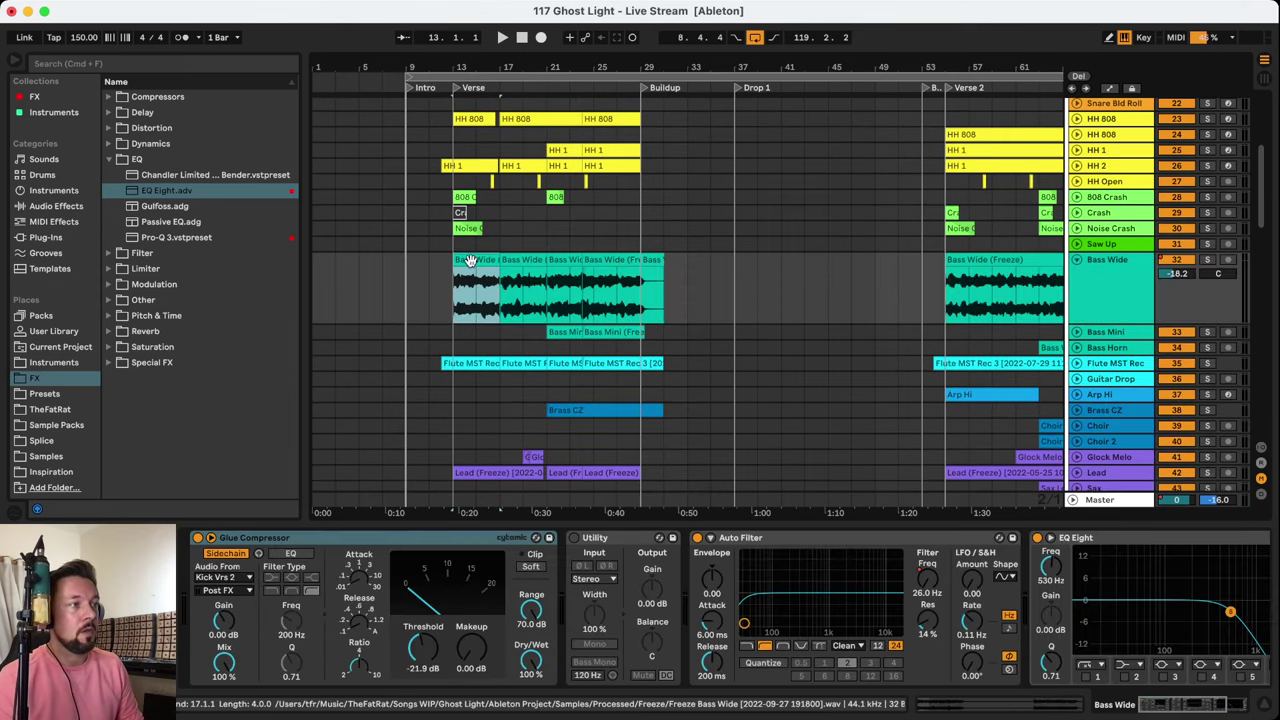
Open the first Bass Wide clip in the Verse and display its clip Transposition envelope
double_click(470, 261)
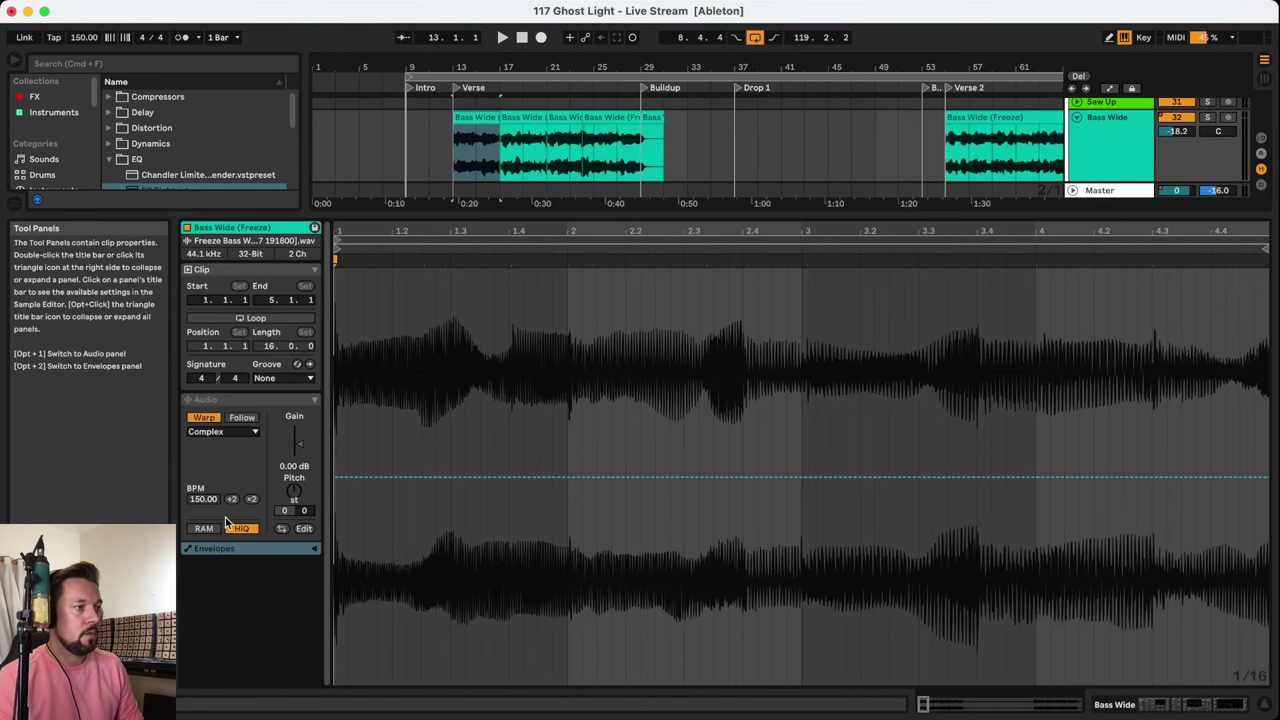
click(311, 551)
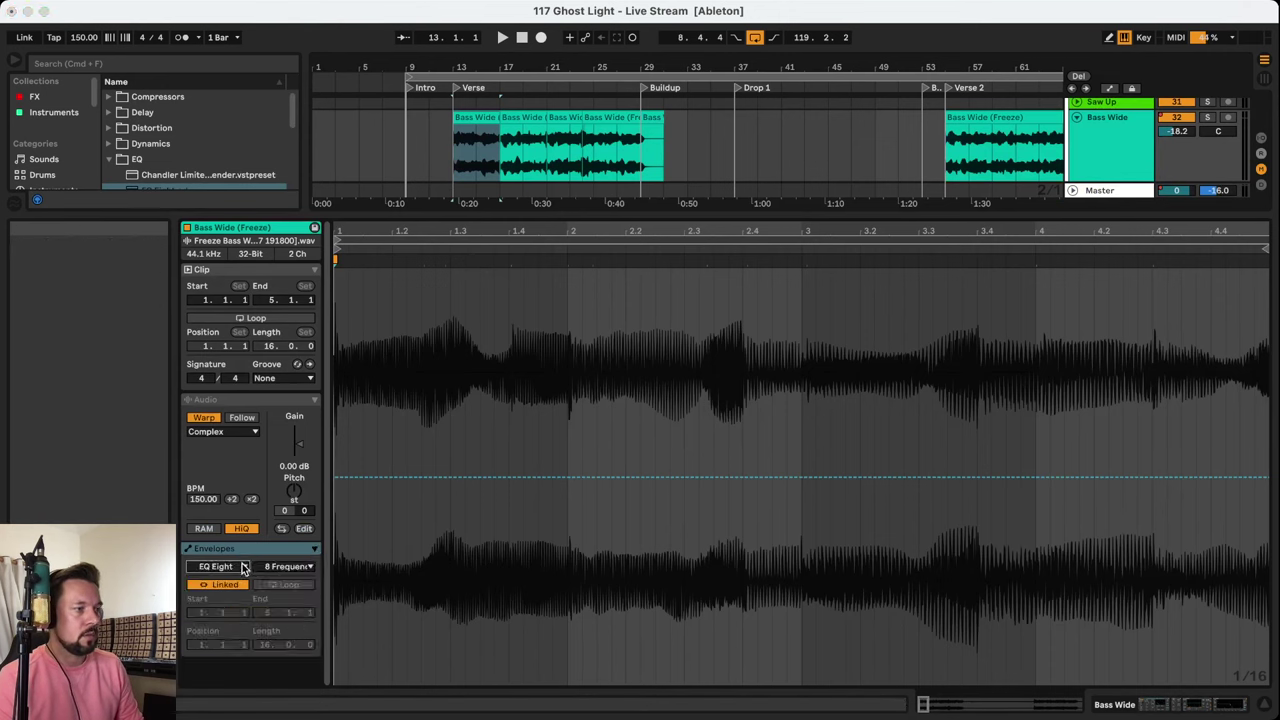
click(246, 583)
click(307, 568)
click(304, 589)
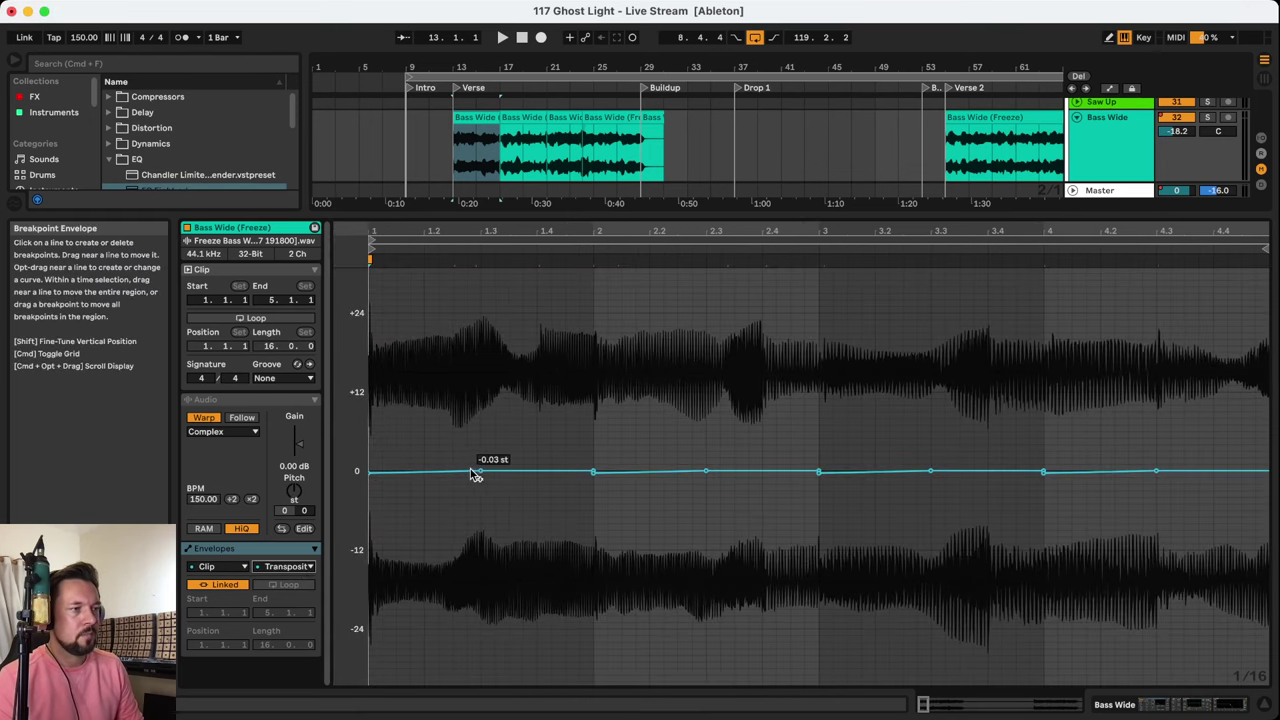
Solo the Bass Wide track and listen to its clip from bar 13 while inspecting the slight pitch bends
scroll(1110, 145, down, 1)
scroll(1128, 130, up, 2)
click(1208, 145)
key(space)
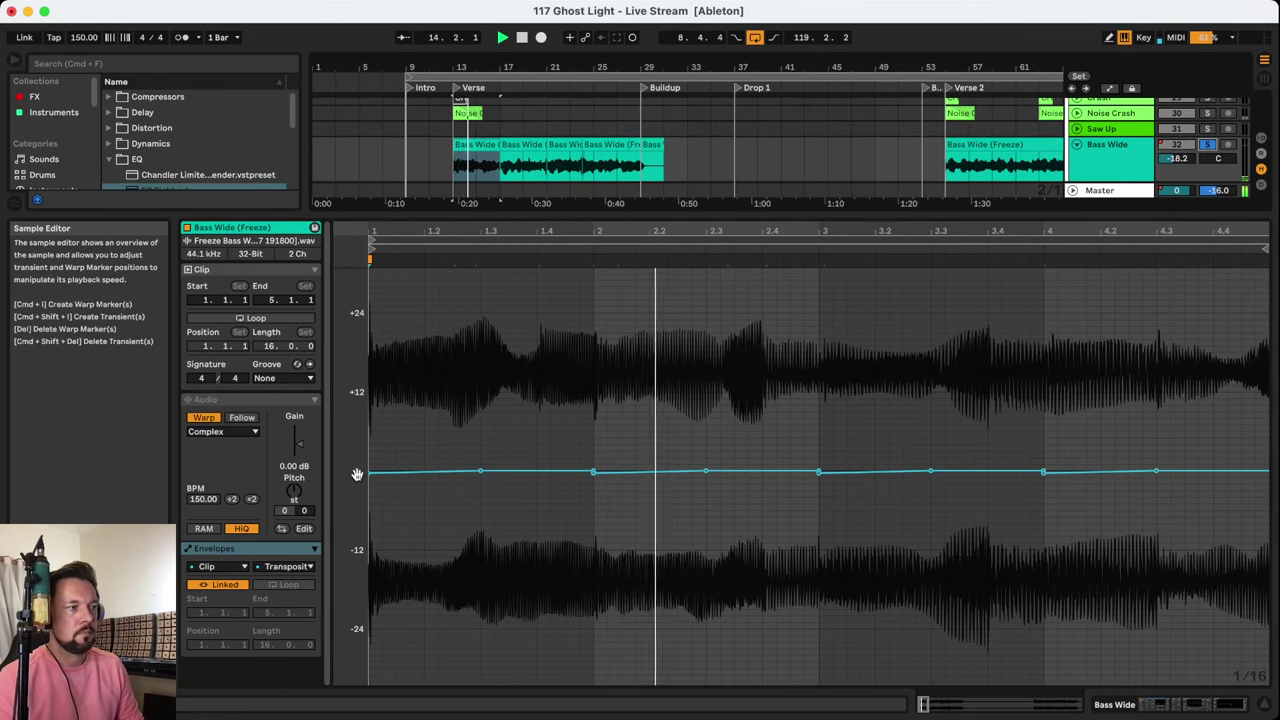
Try deeper pitch bends at the start of the Bass Wide clip's first three bars, listen, and undo these changes
key(space)
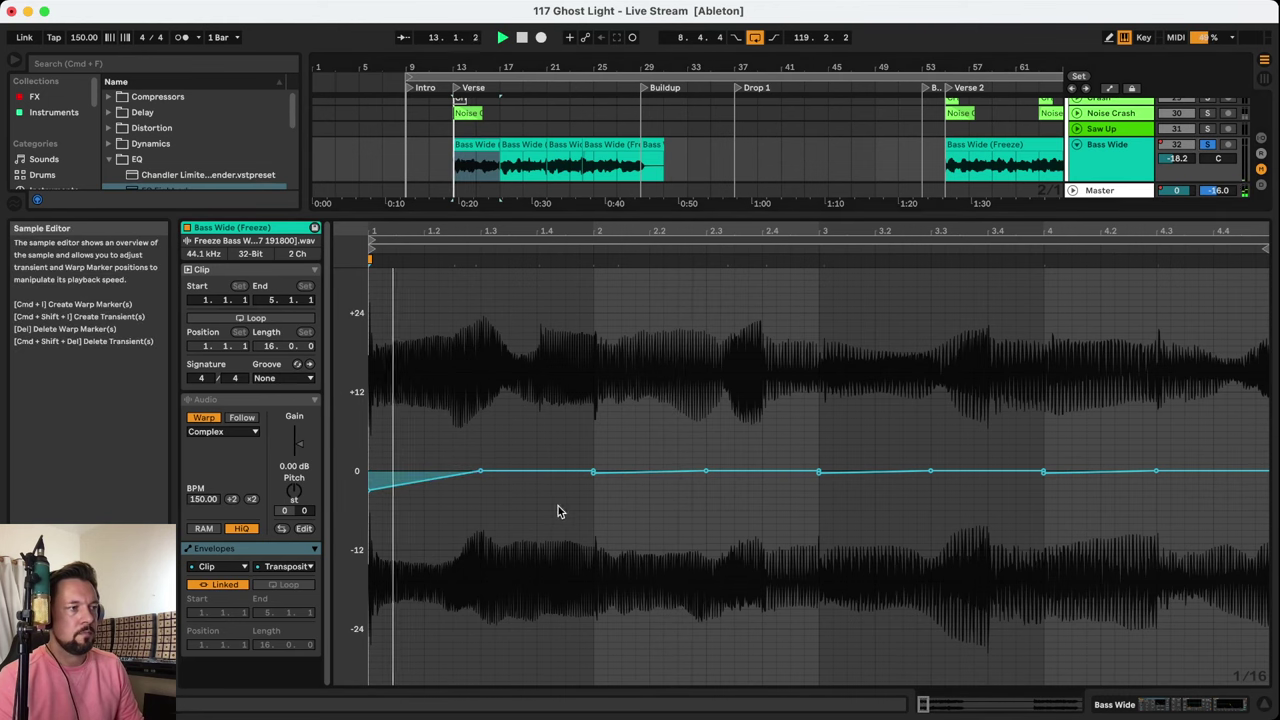
drag(593, 478, 593, 502)
drag(818, 471, 818, 521)
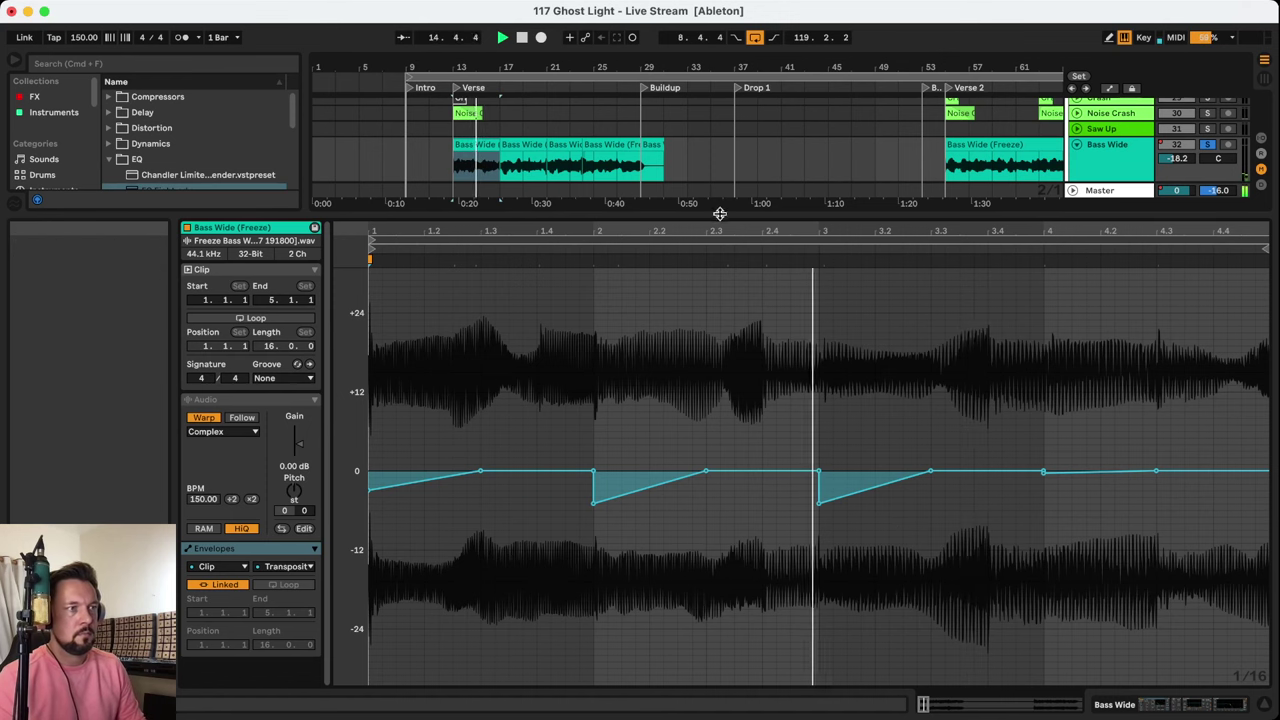
drag(700, 231, 635, 212)
key(space)
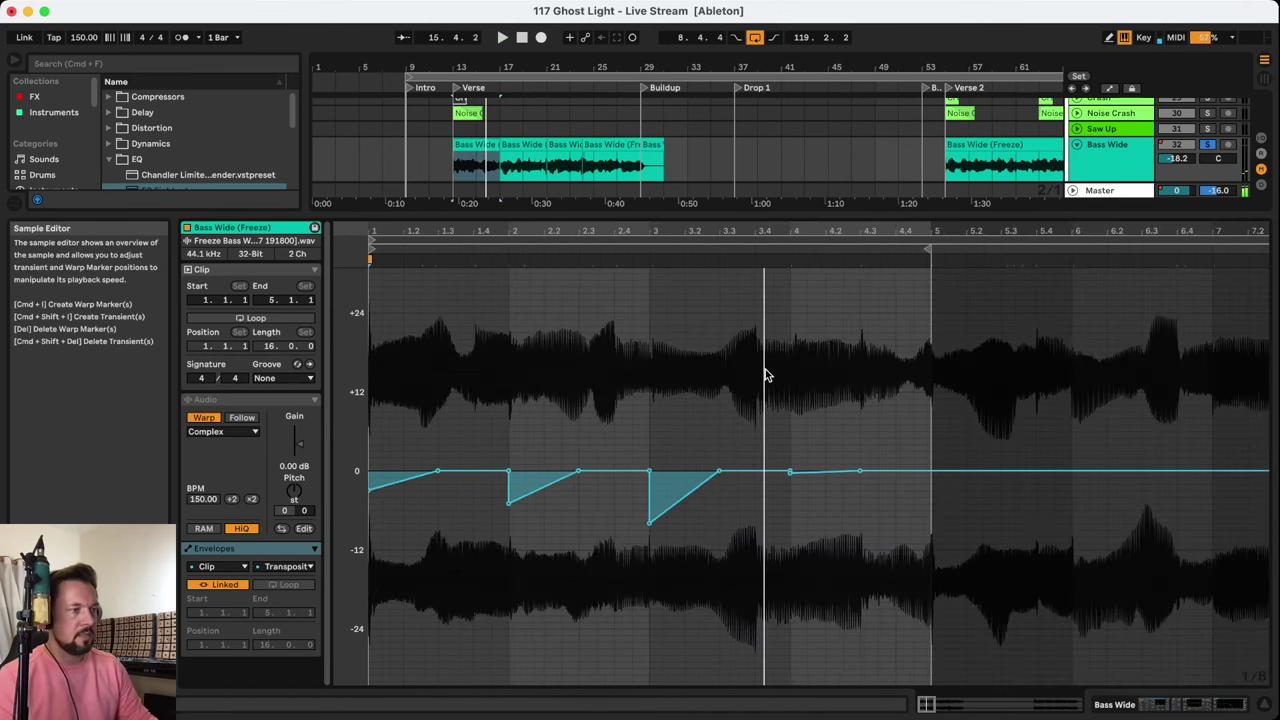
key(super+z)
key(super+z)
key(super+z)
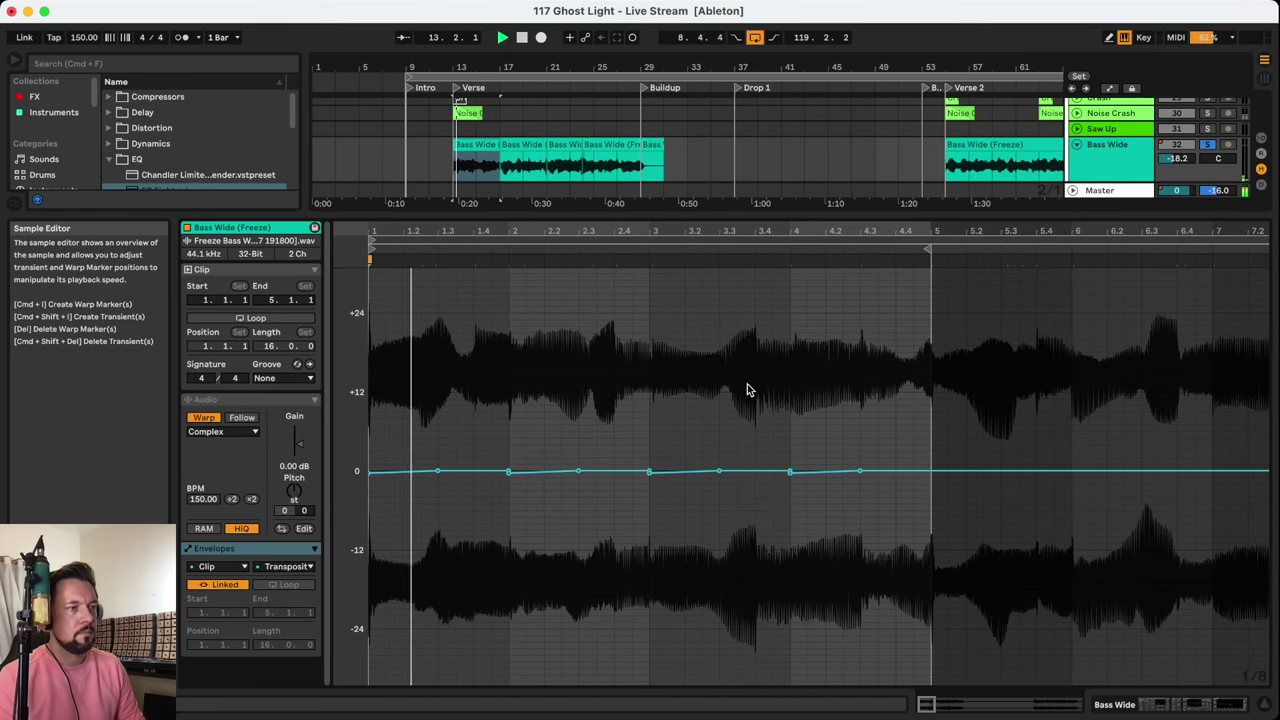
Turn off the Bass Wide solo, unfold Flute MST Rec and display its first Verse clip's Transposition envelope
key(shift+Tab)
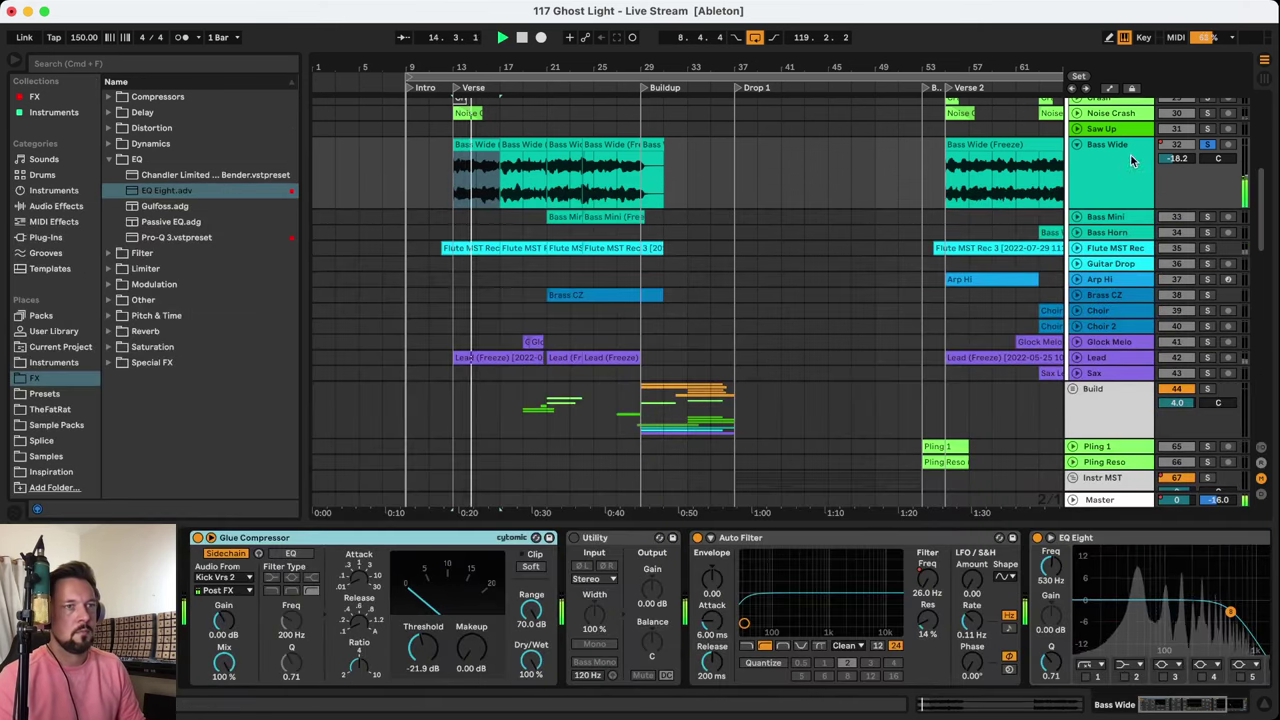
click(1085, 248)
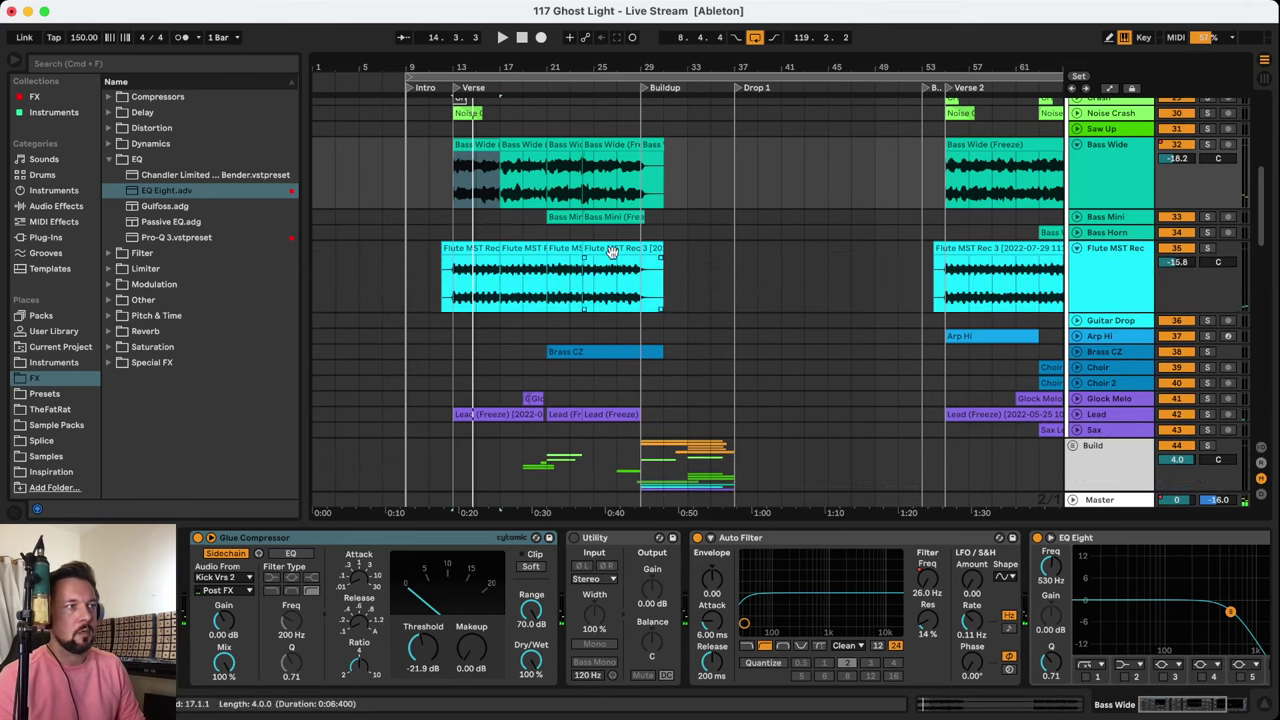
key(shift+Tab)
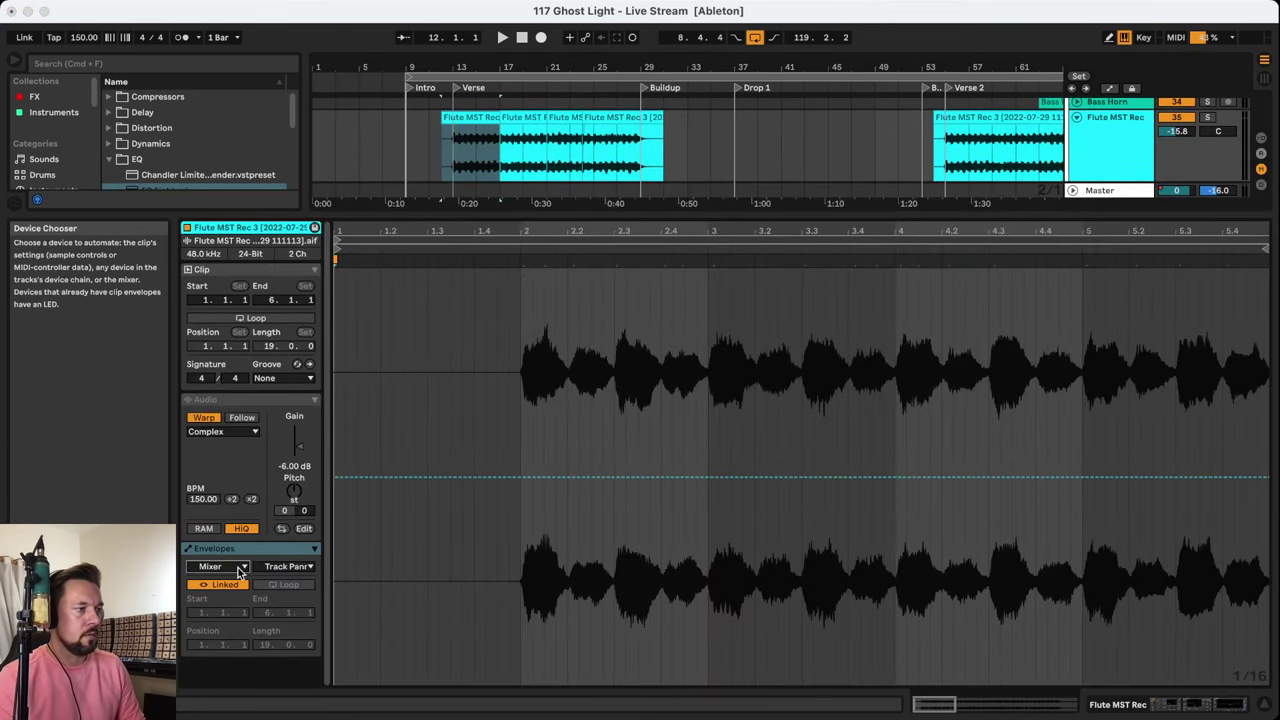
click(242, 569)
click(239, 579)
click(303, 567)
click(308, 591)
With the flute soloed, try deeper pitch bends at bars 2 and 3 of the clip, listen, and undo them
key(space)
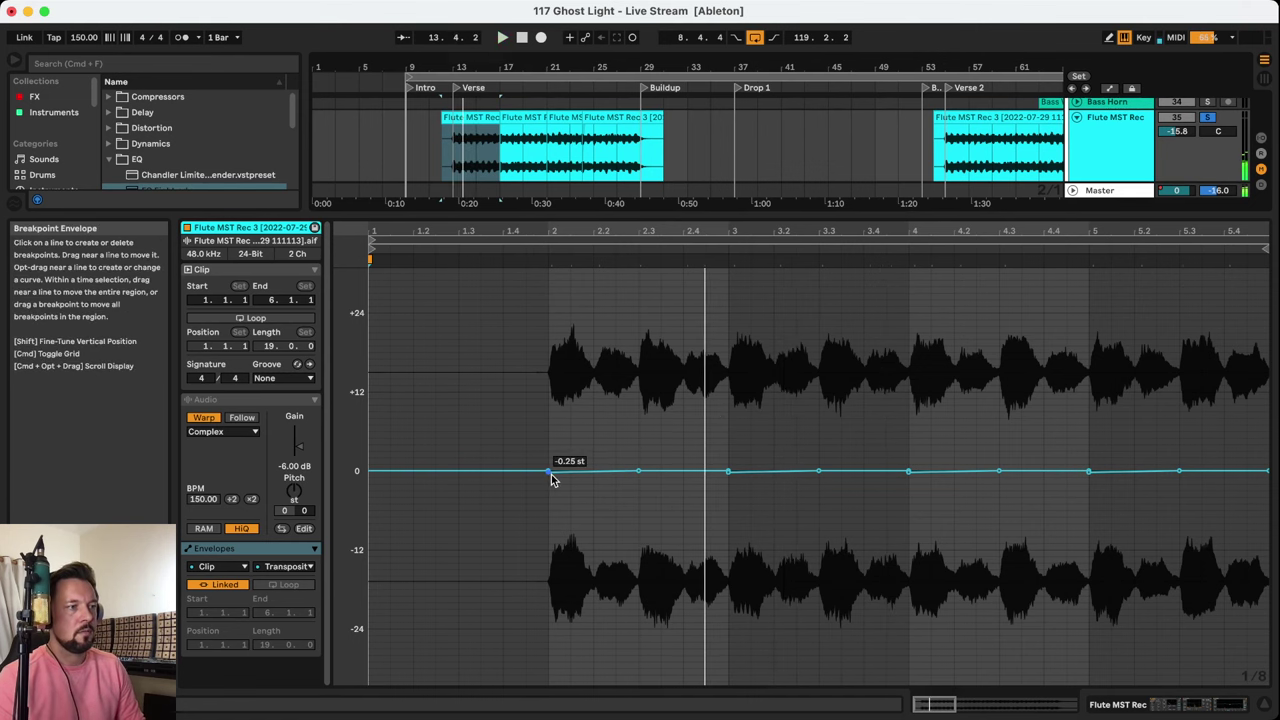
click(537, 244)
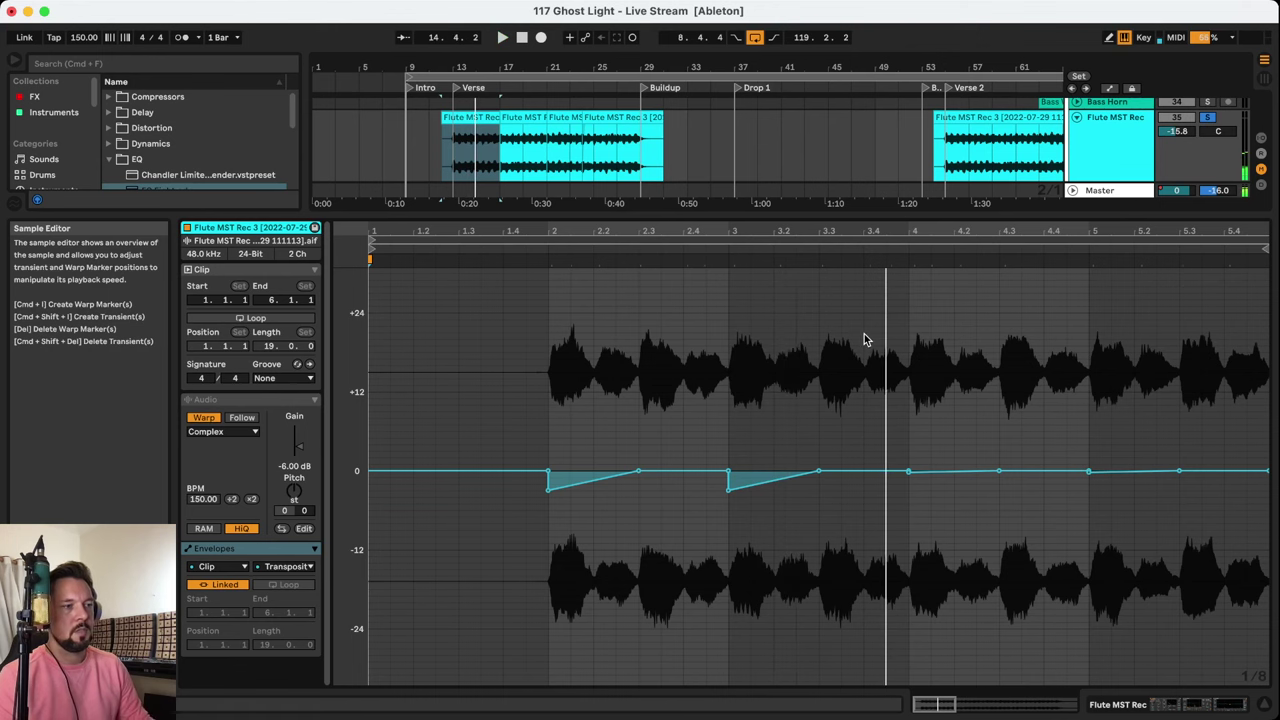
key(super+z)
key(super+z)
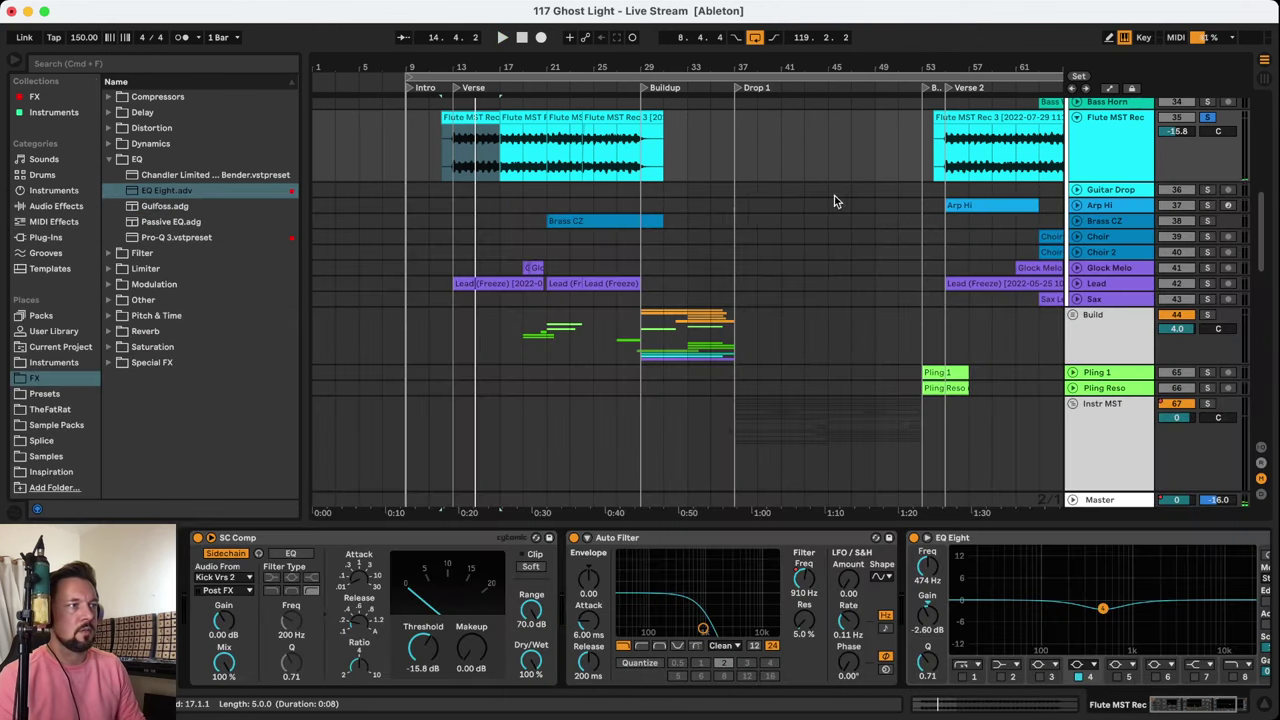
Open the first Lead clip in the Verse, check its envelope settings and return to the arrangement
double_click(494, 283)
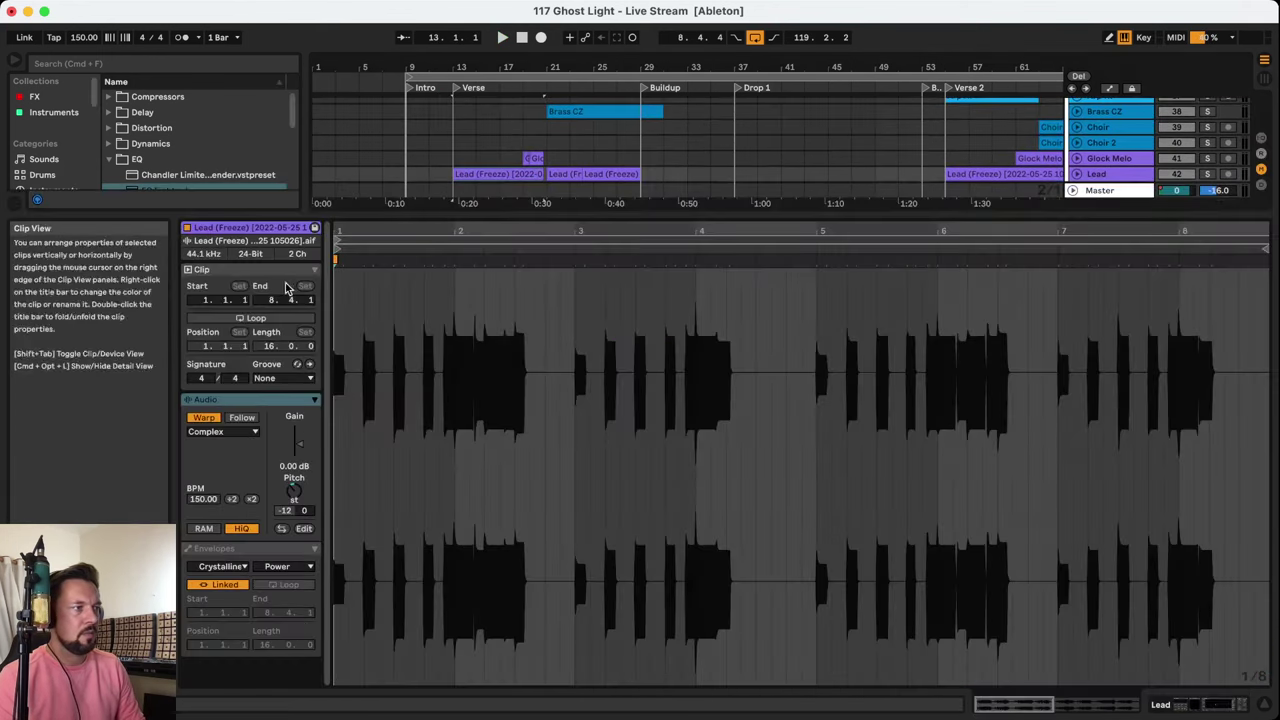
click(234, 562)
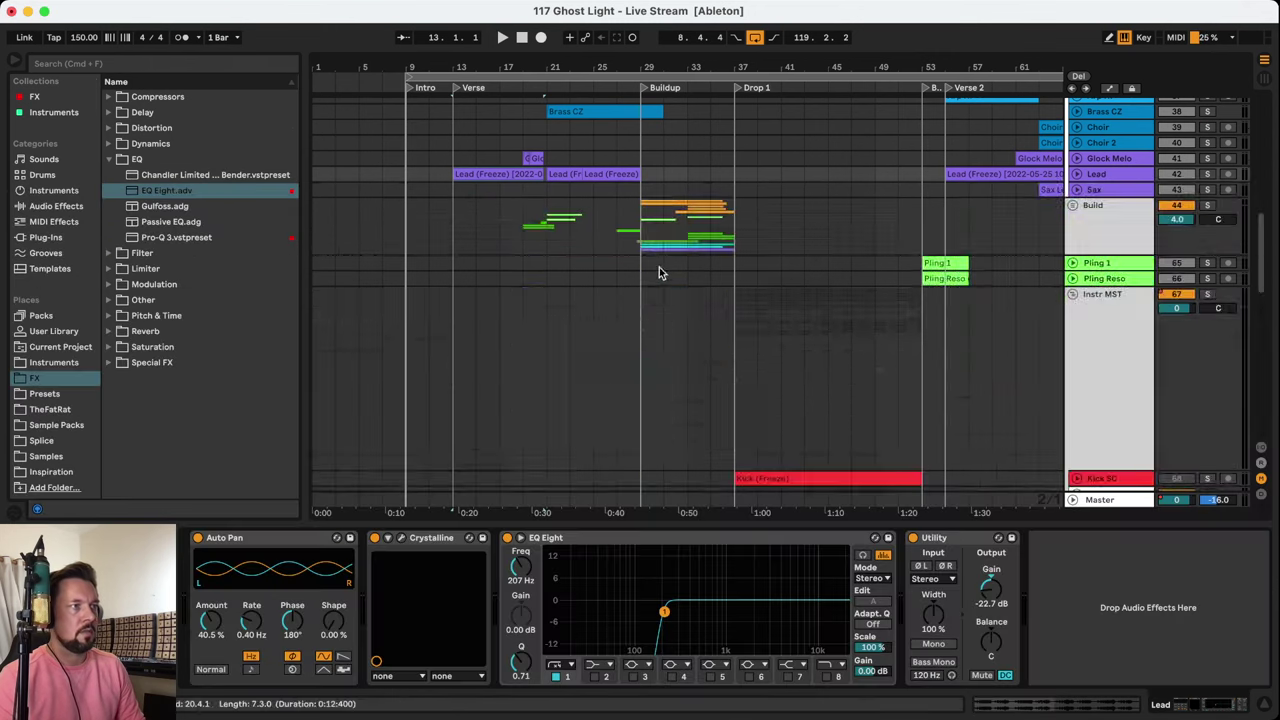
scroll(515, 277, up, 4)
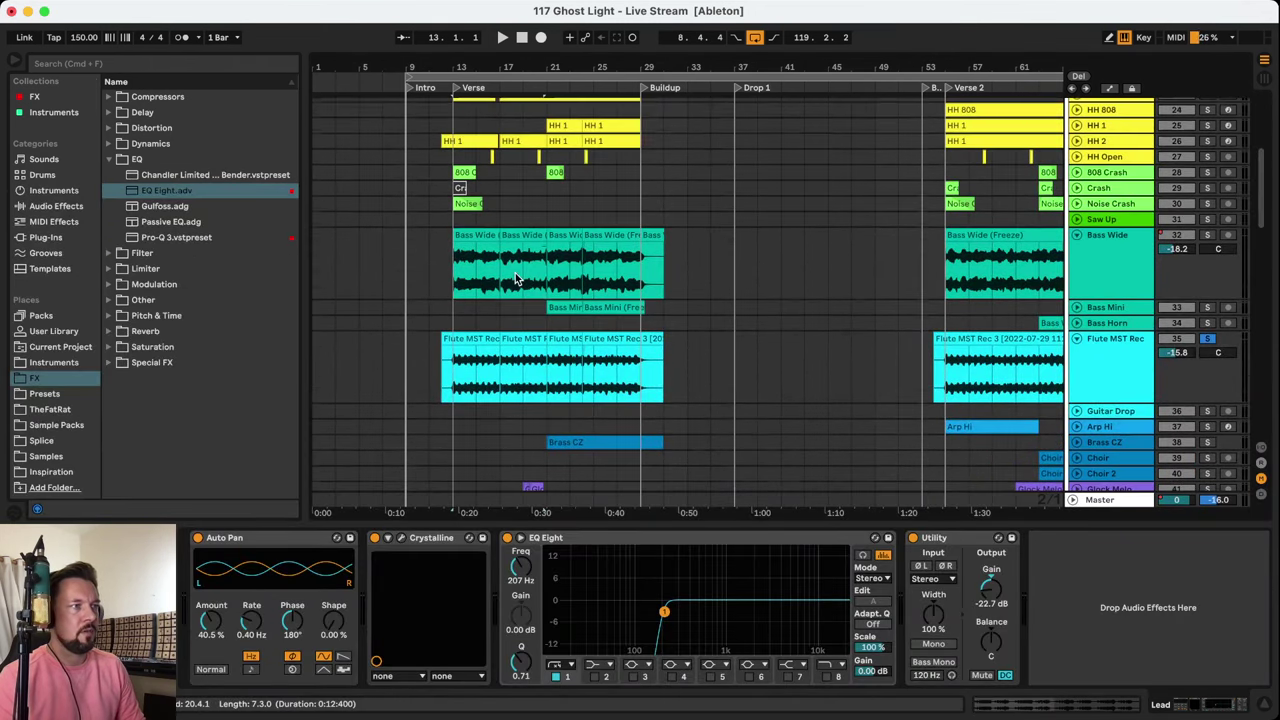
scroll(515, 277, down, 2)
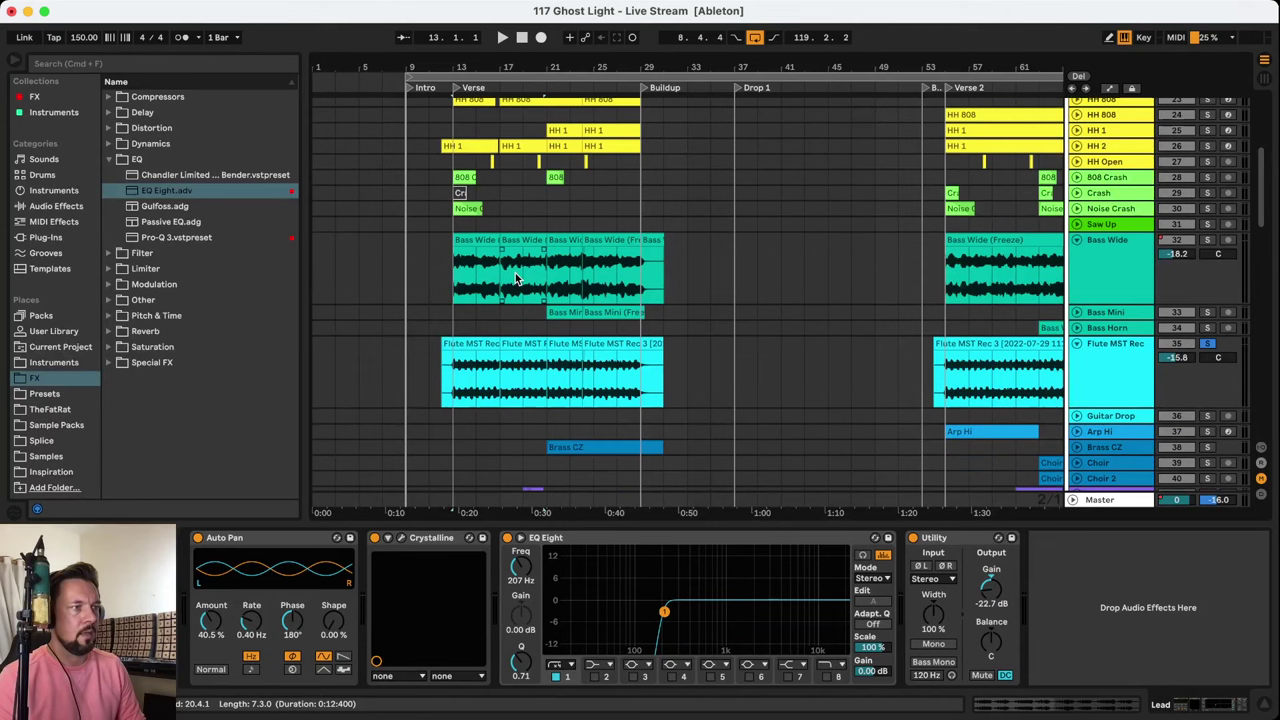
Check the Bass Mini and Brass CZ tracks around bar 21, and fold the Bass Wide and Flute MST Rec tracks
click(565, 312)
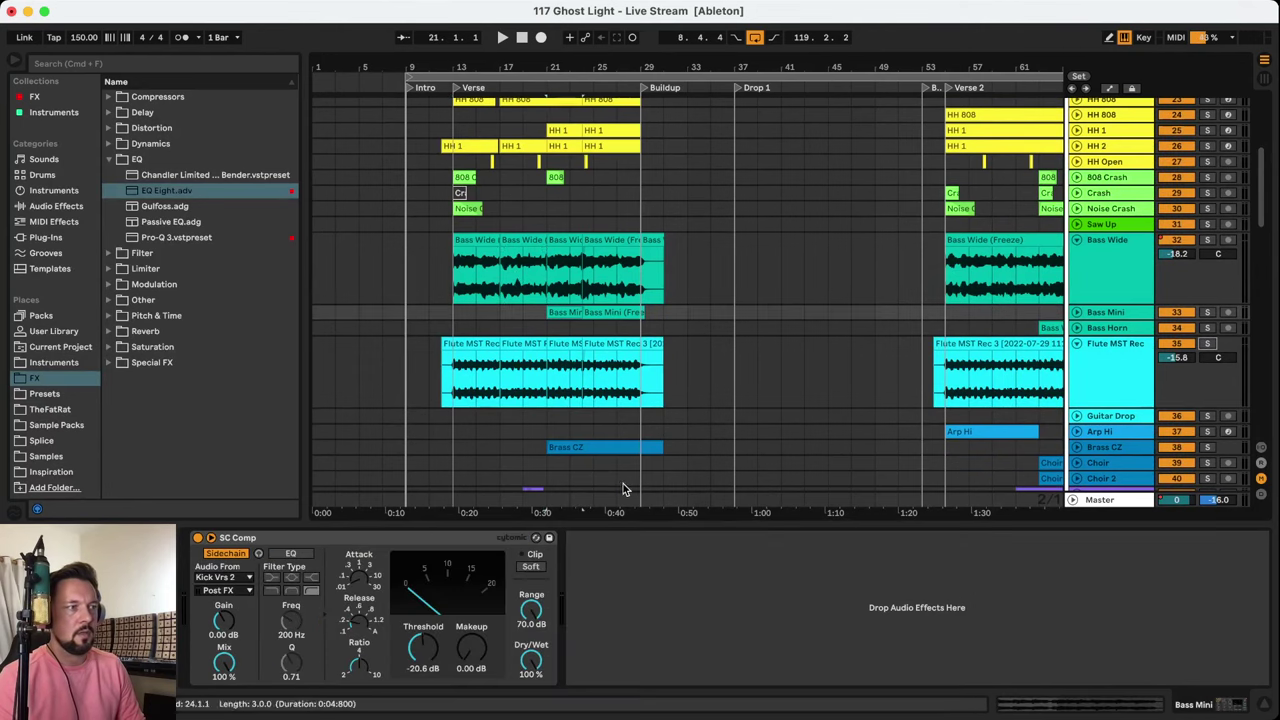
scroll(591, 398, down, 1)
click(591, 413)
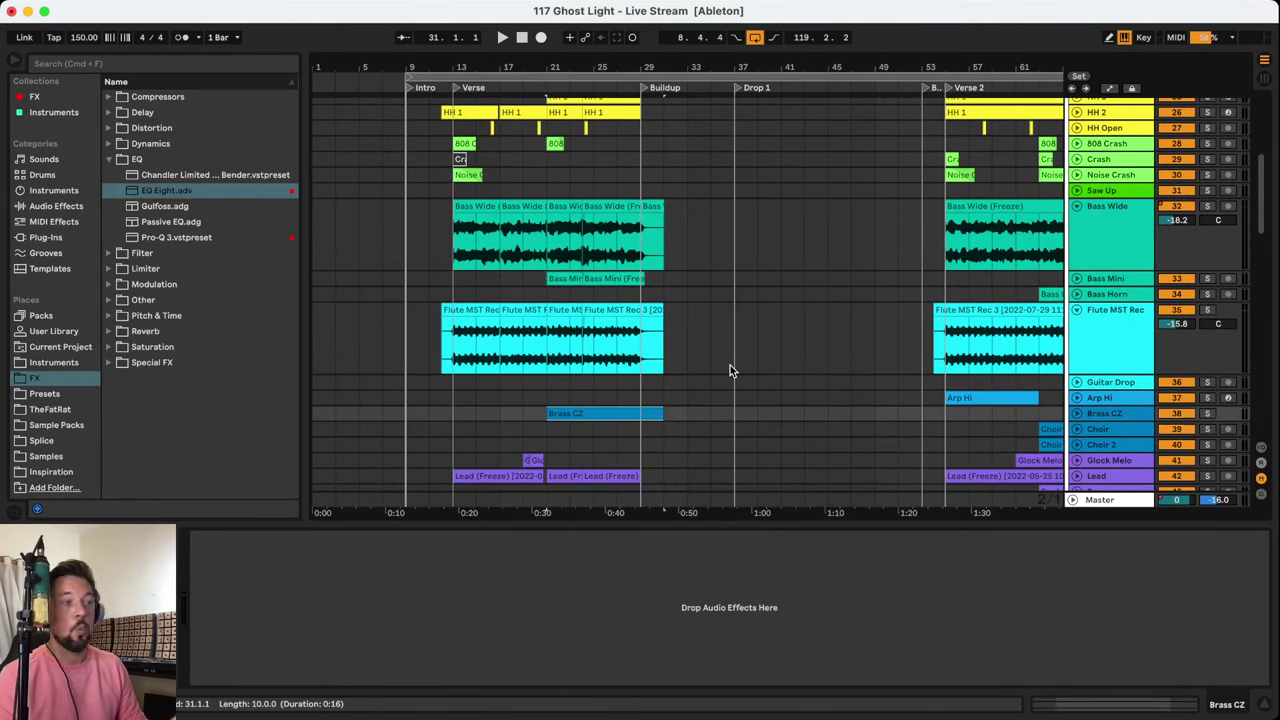
click(1076, 207)
click(1077, 255)
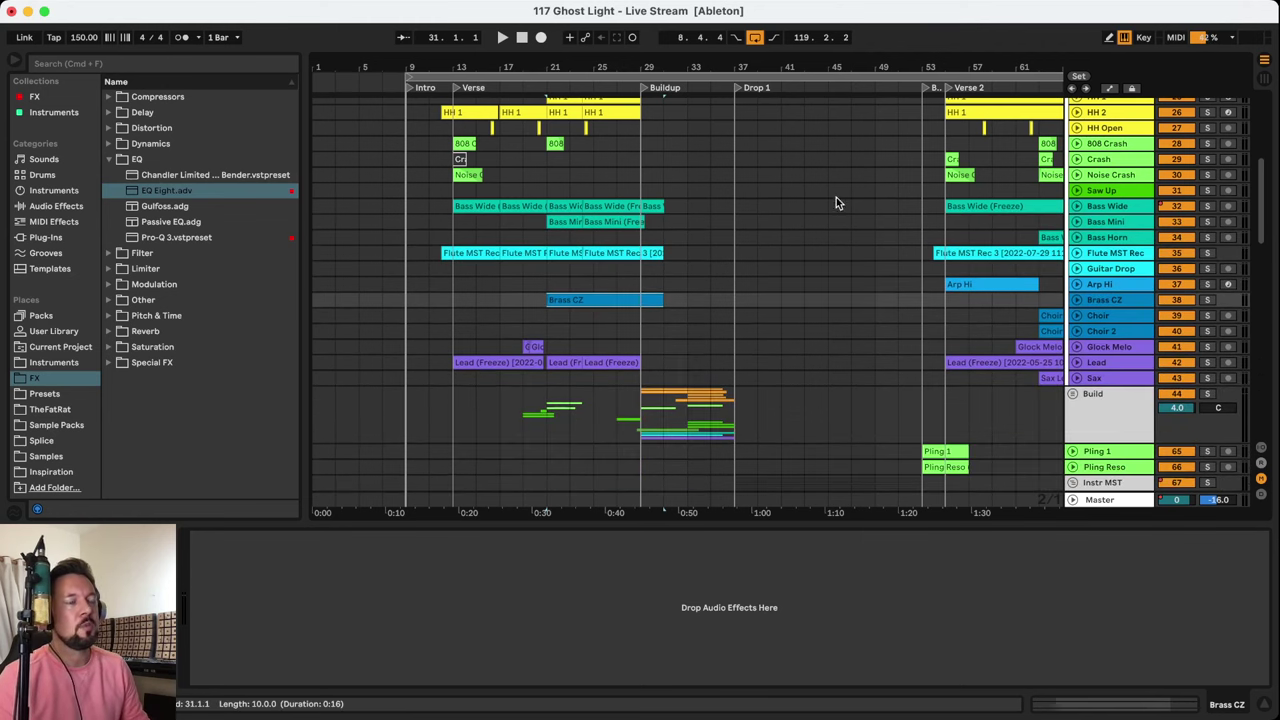
Reopen the first Flute MST Rec clip in the Verse, solo the track and play it
click(451, 212)
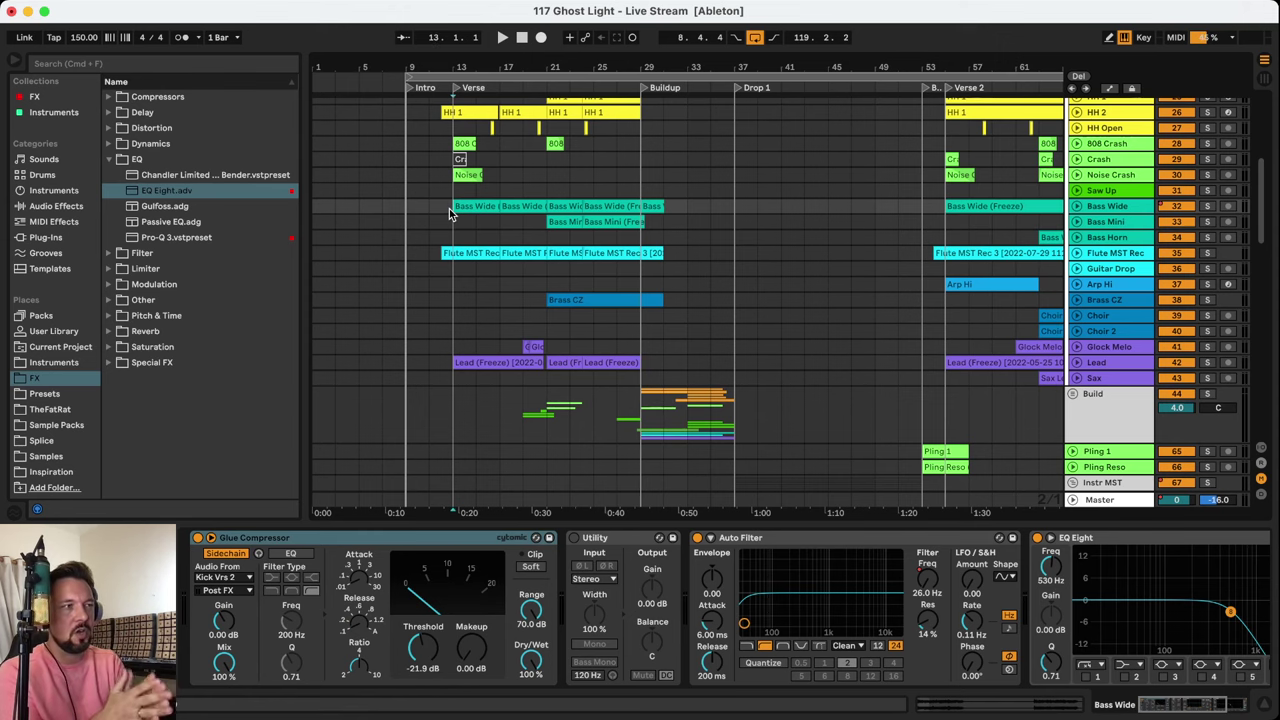
drag(462, 67, 462, 150)
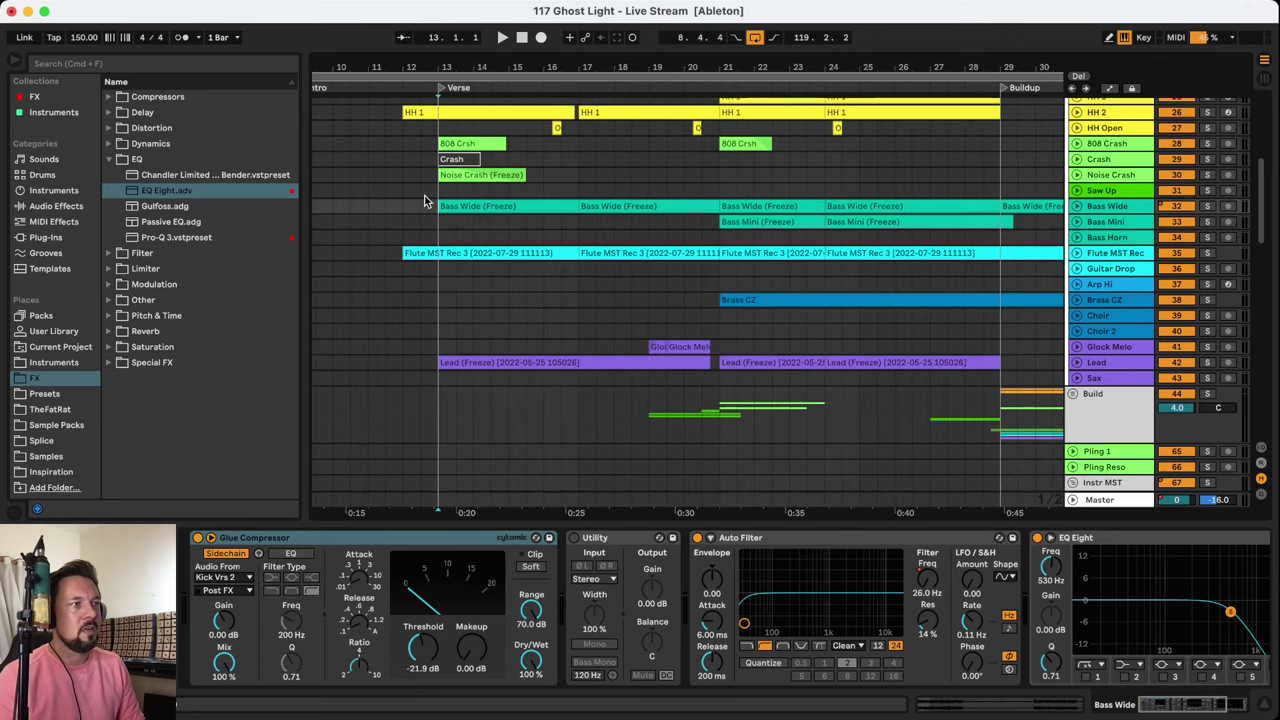
double_click(463, 257)
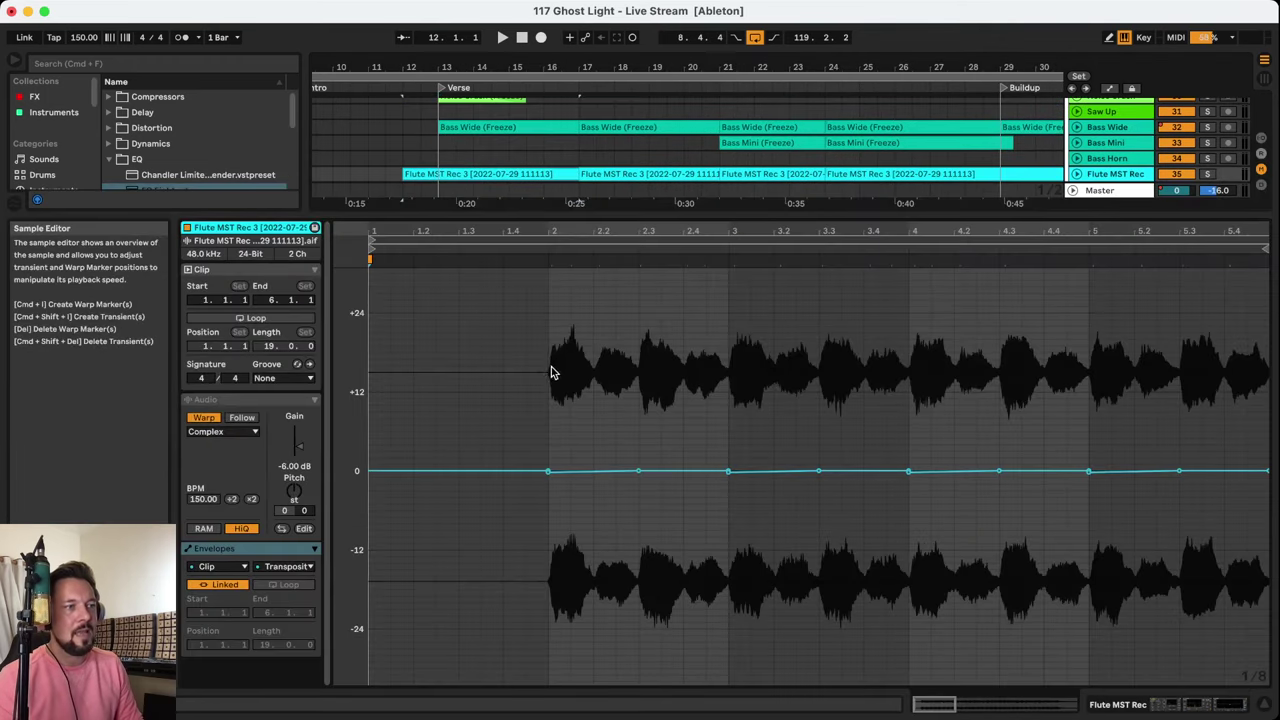
click(1210, 174)
key(space)
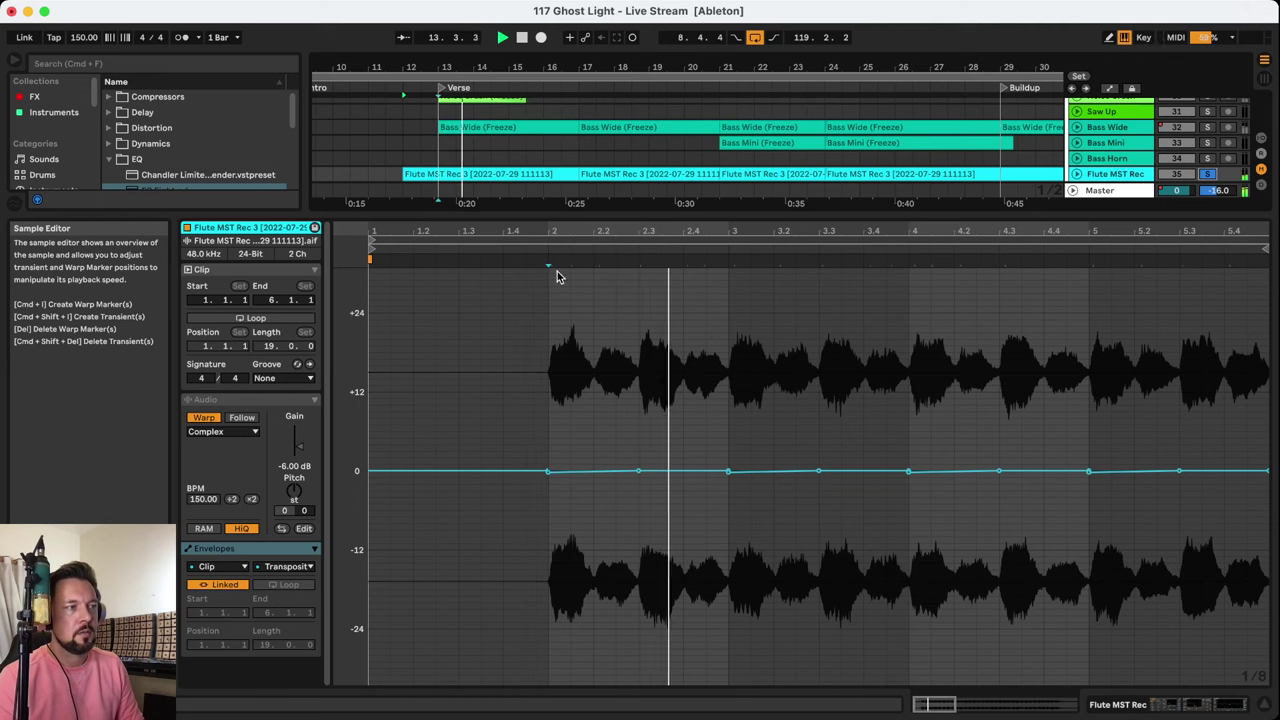
Examine the flute's first note at bar 2 of the clip up close and play from there
drag(545, 234, 590, 463)
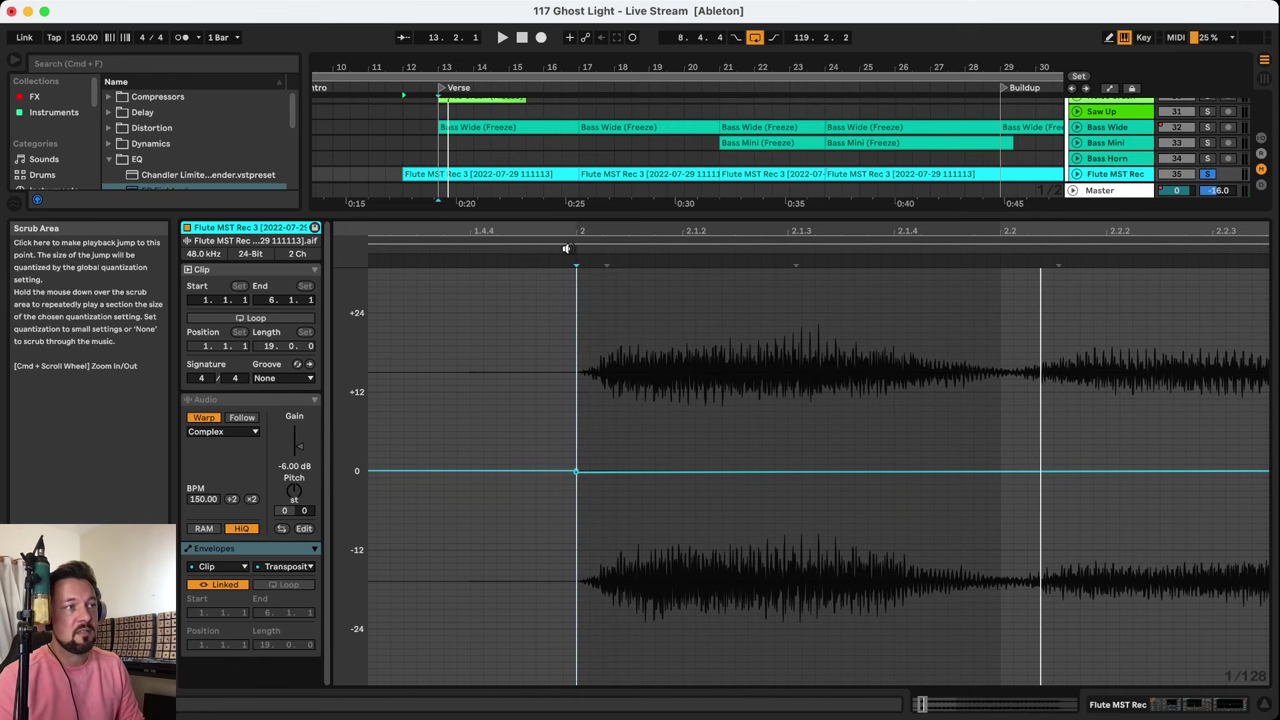
click(571, 246)
key(space)
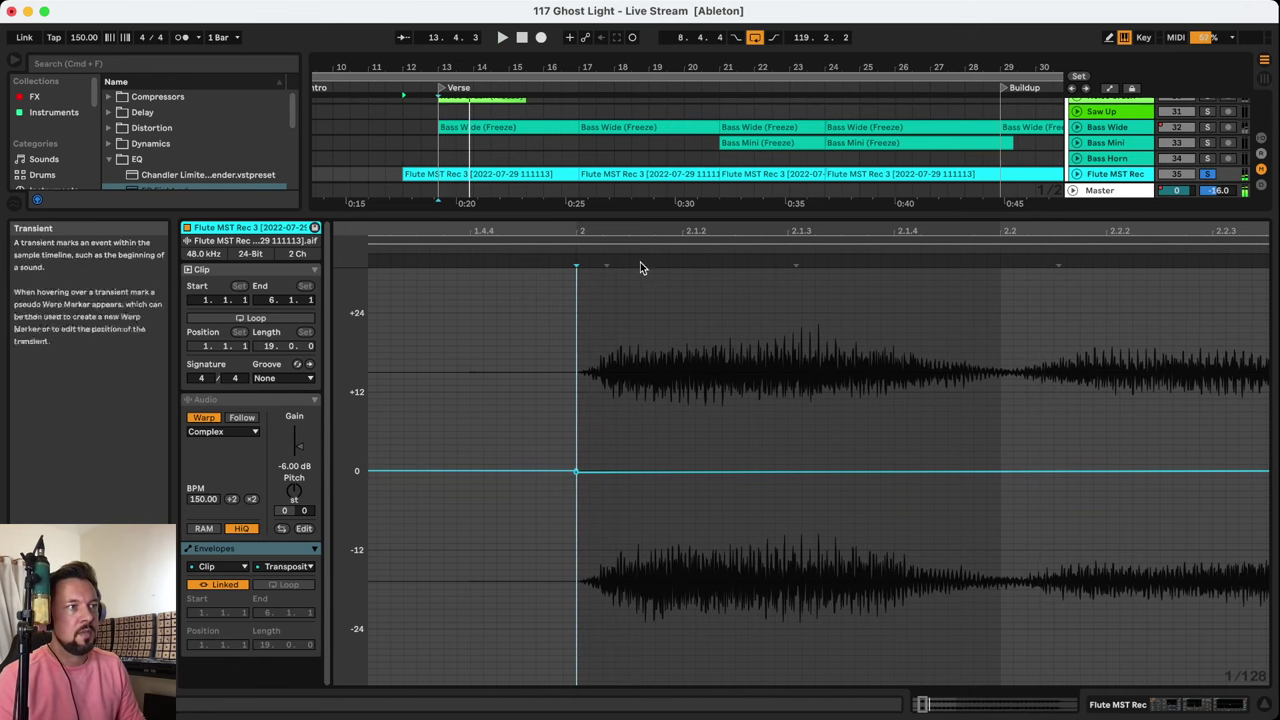
Try a flat flute transposition of about -0.25 st from bar 2 of the clip onward and play it
drag(640, 233, 490, 60)
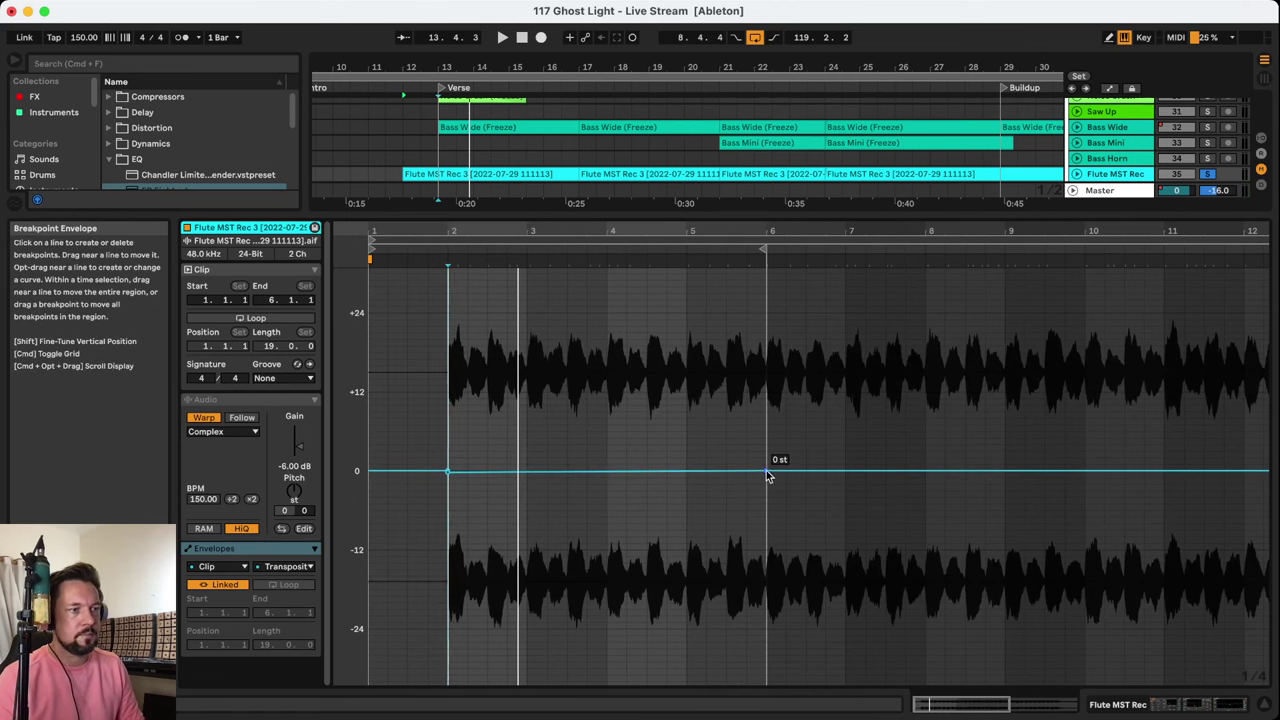
drag(767, 472, 767, 474)
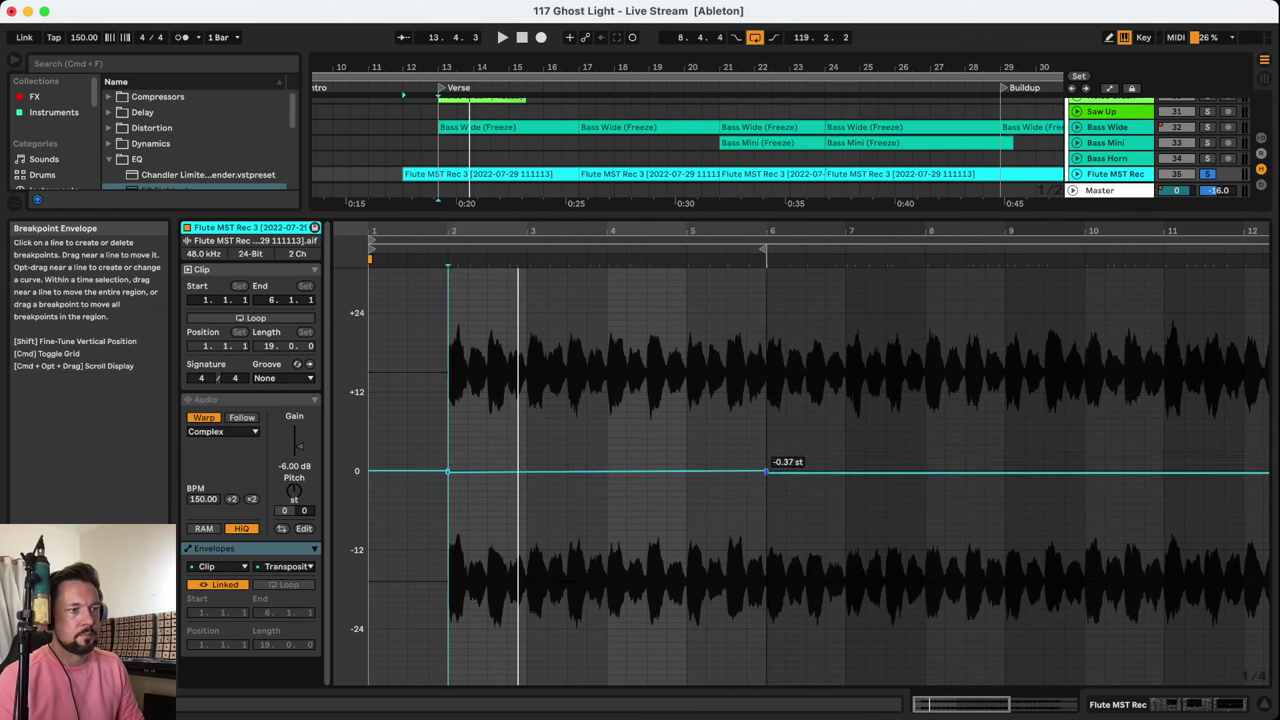
click(767, 474)
key(space)
key(space)
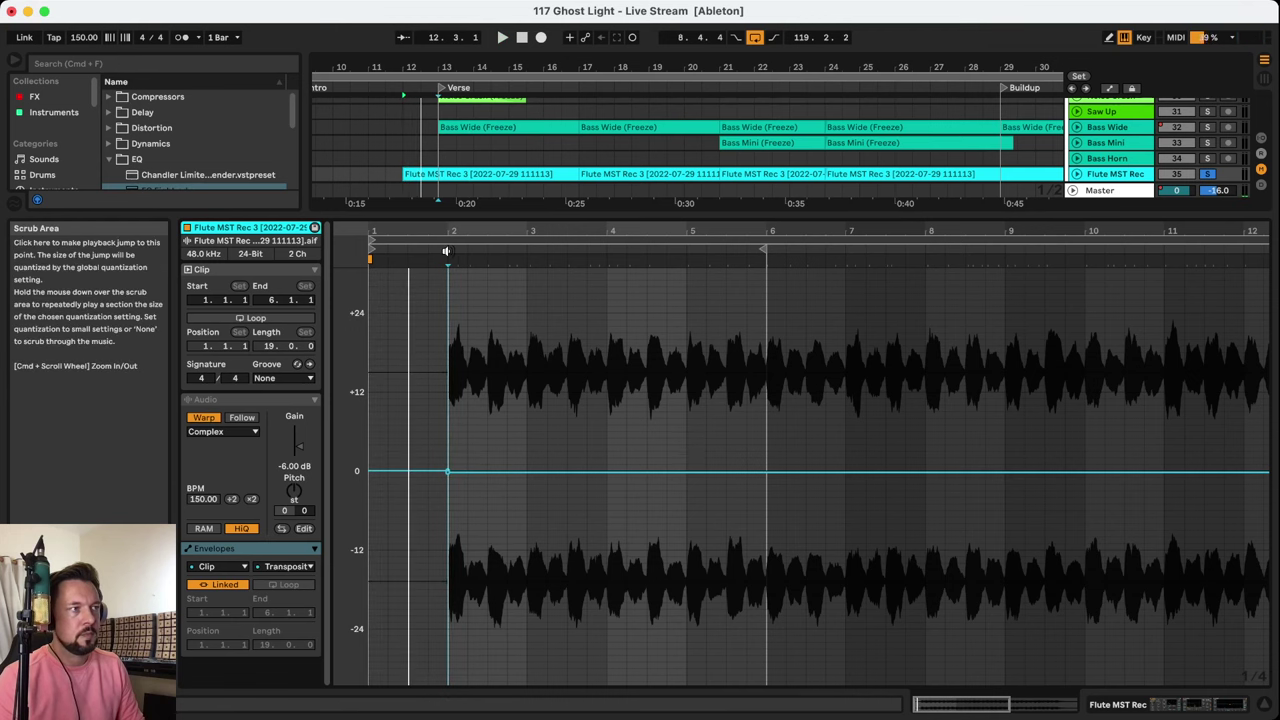
Compare the flute with its transposition flattened at 0 st by ear, and undo the envelope changes to restore the bends
click(448, 475)
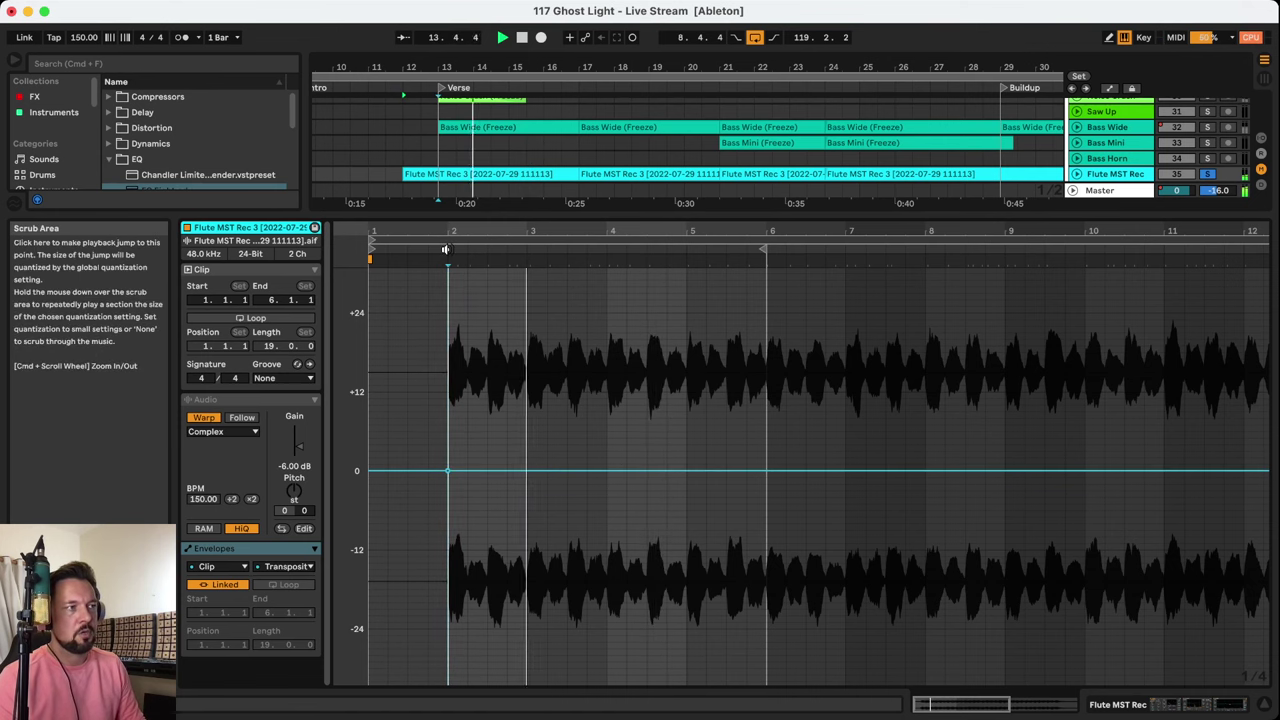
key(space)
key(super+z)
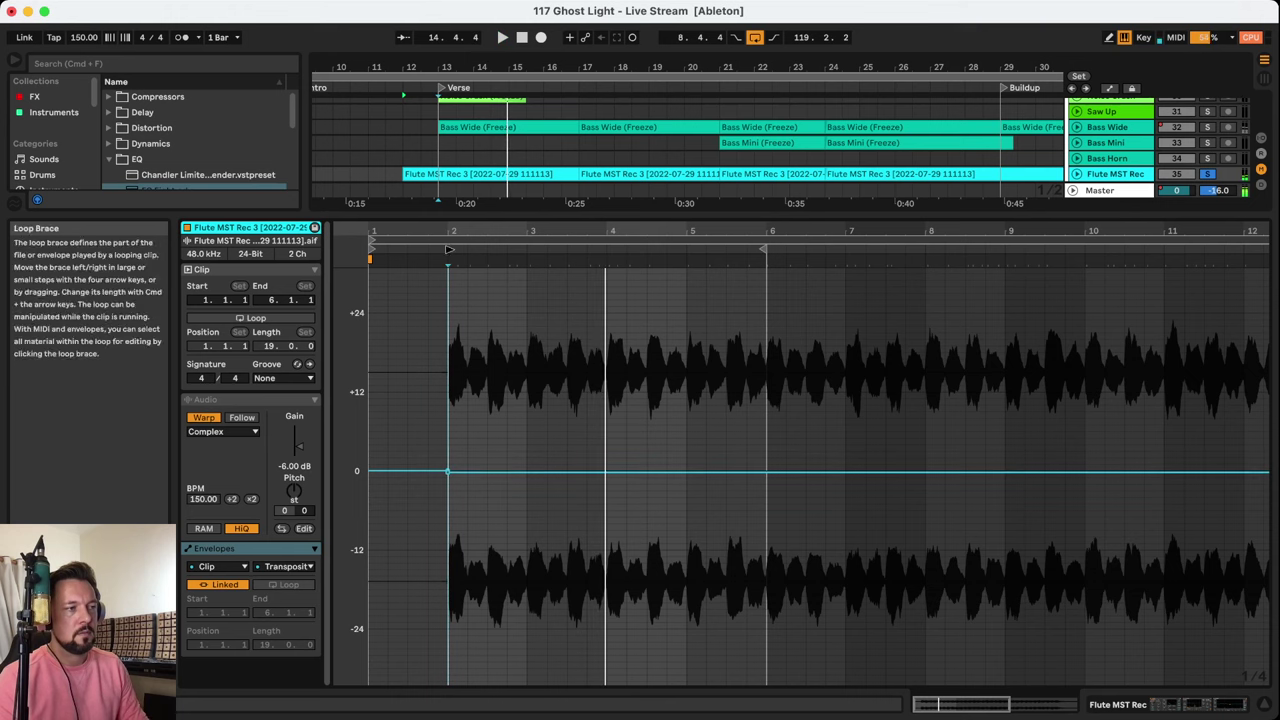
key(space)
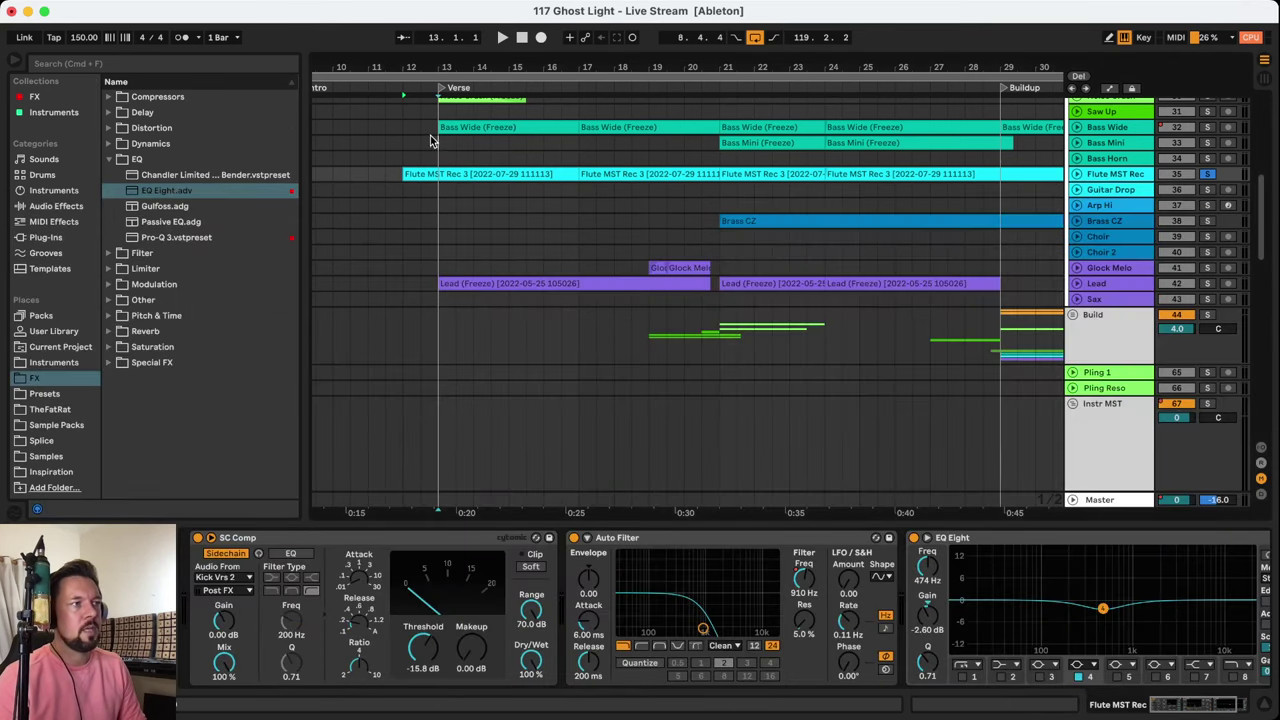
Return to the arrangement, turn off the flute solo, and play the Brass CZ clip soloed from bar 21
click(438, 146)
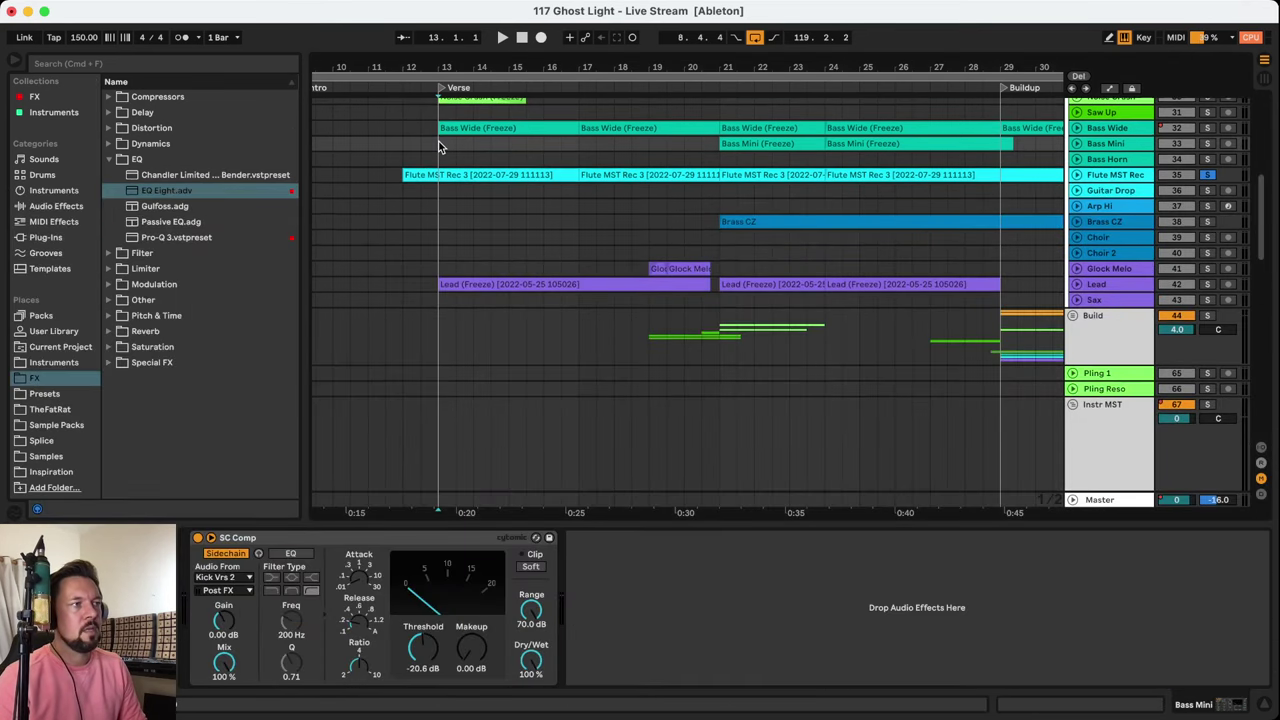
scroll(440, 148, up, 3)
scroll(438, 146, up, 3)
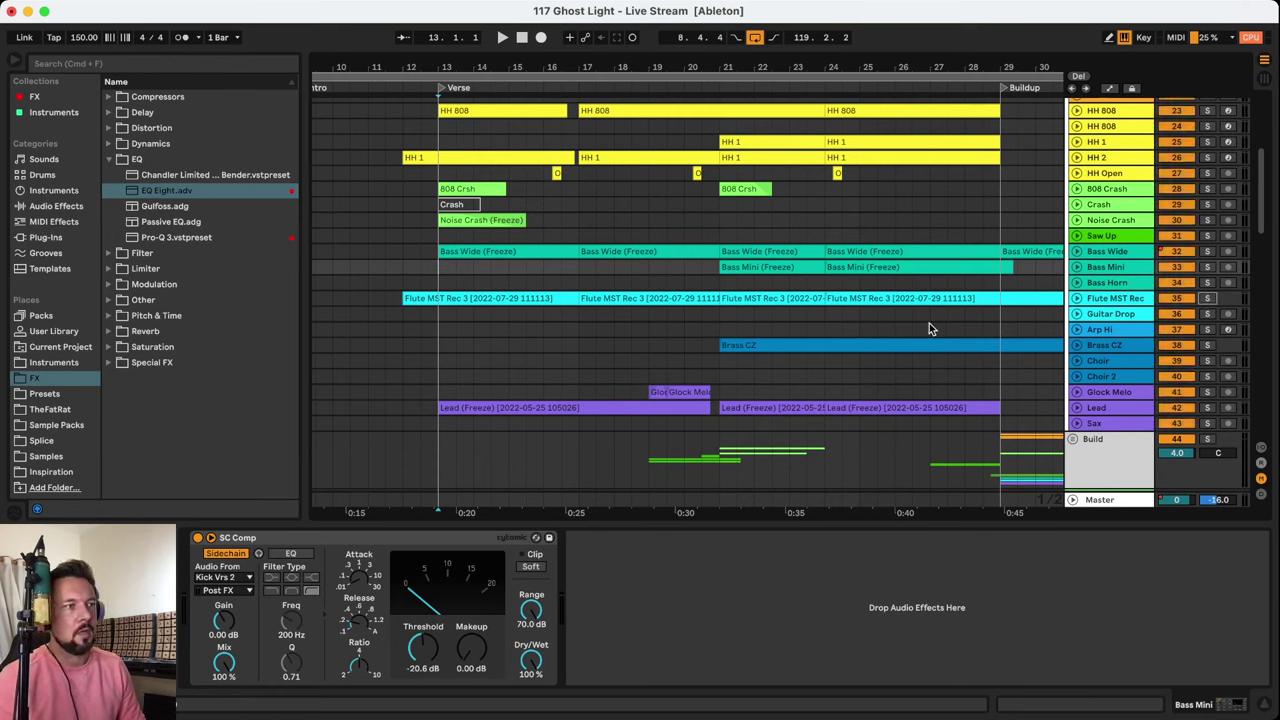
click(1183, 348)
key(space)
click(1208, 345)
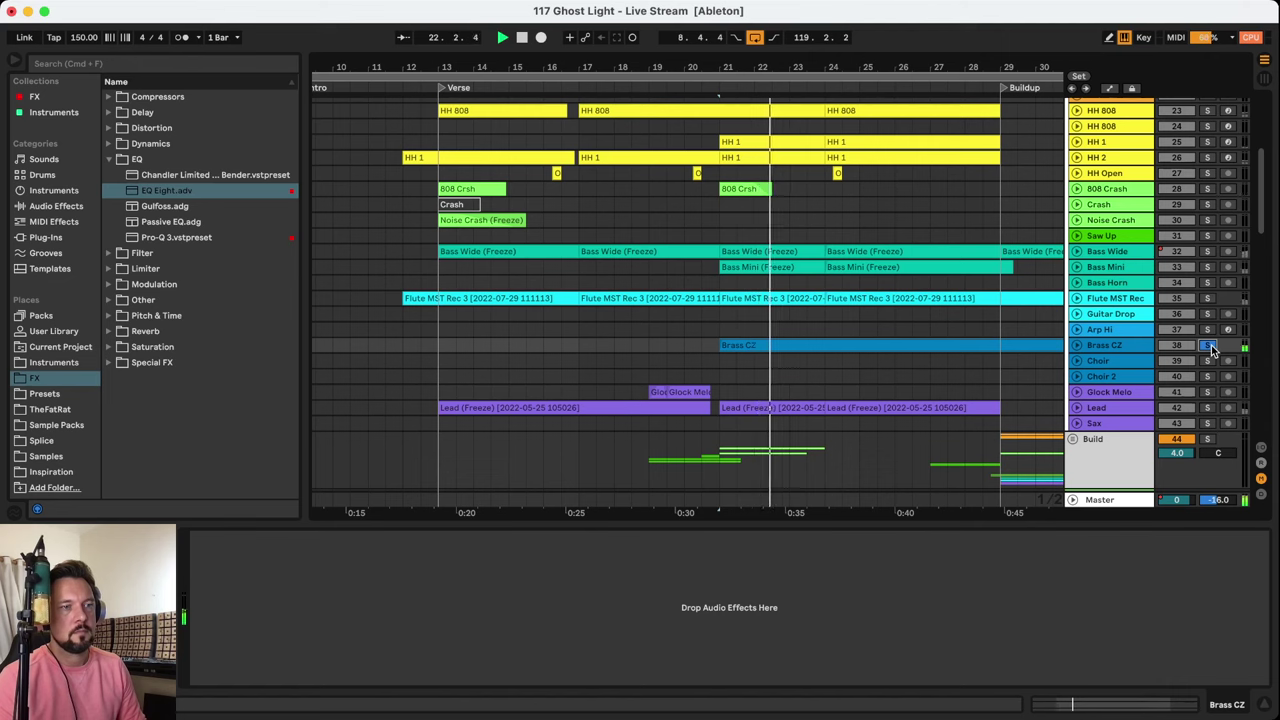
Inspect the Brass CZ clip's waveform, turn off its solo, and play the full mix from bar 21
click(1078, 347)
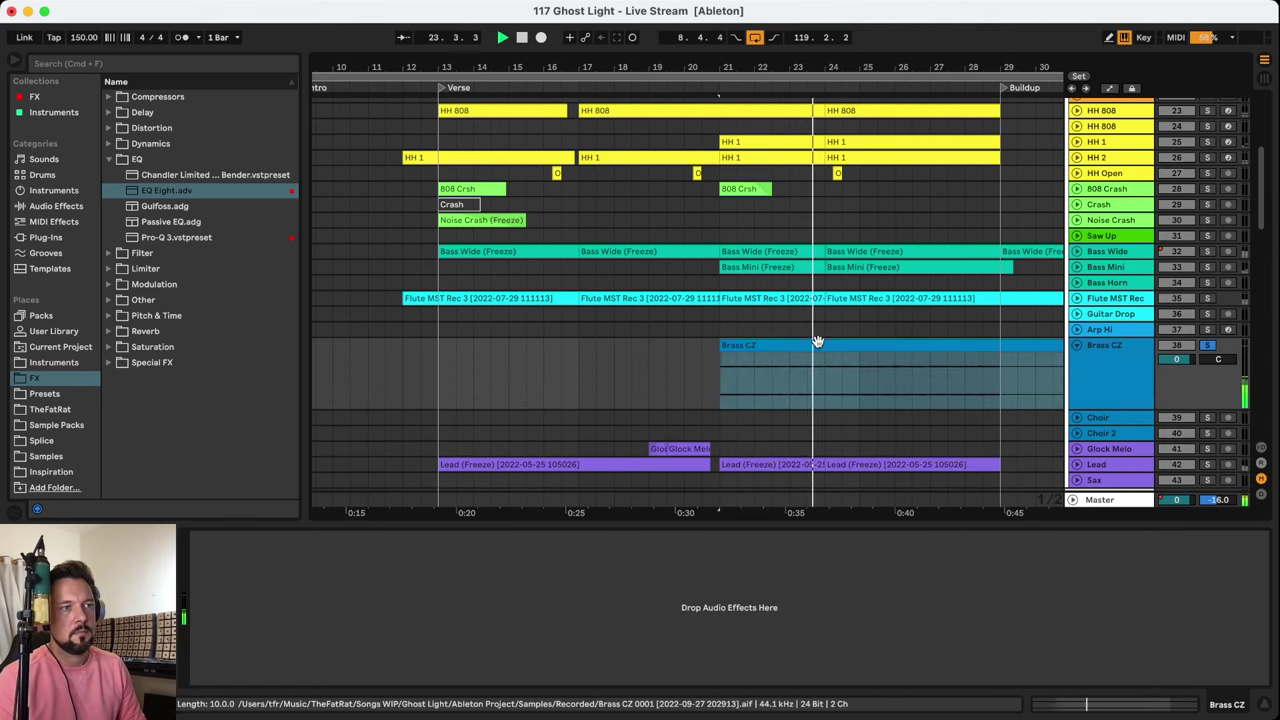
click(810, 343)
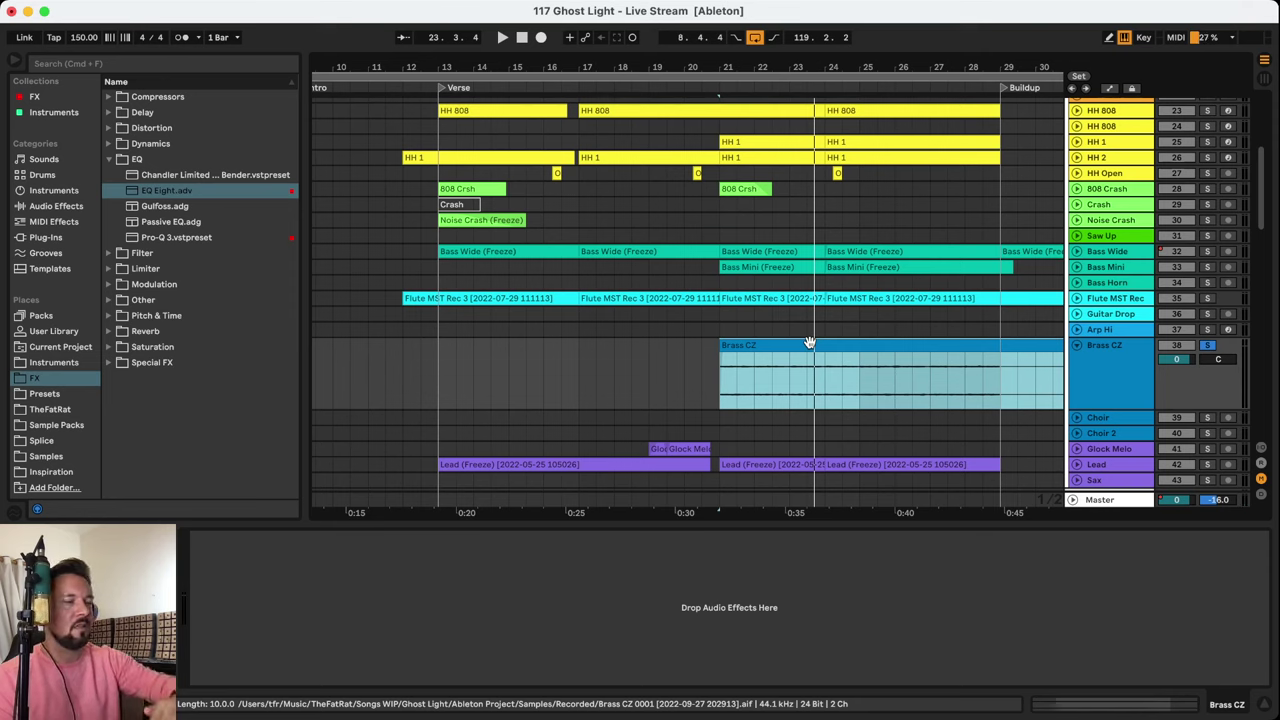
click(1207, 345)
key(space)
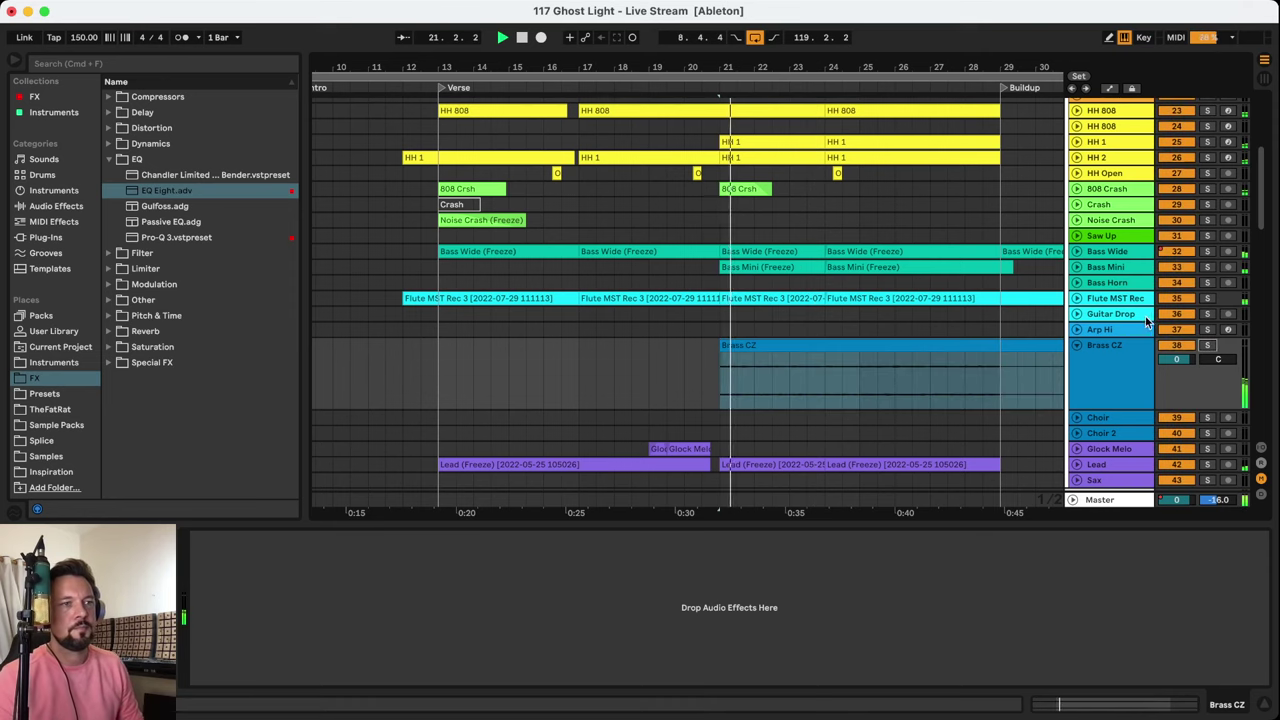
click(1076, 345)
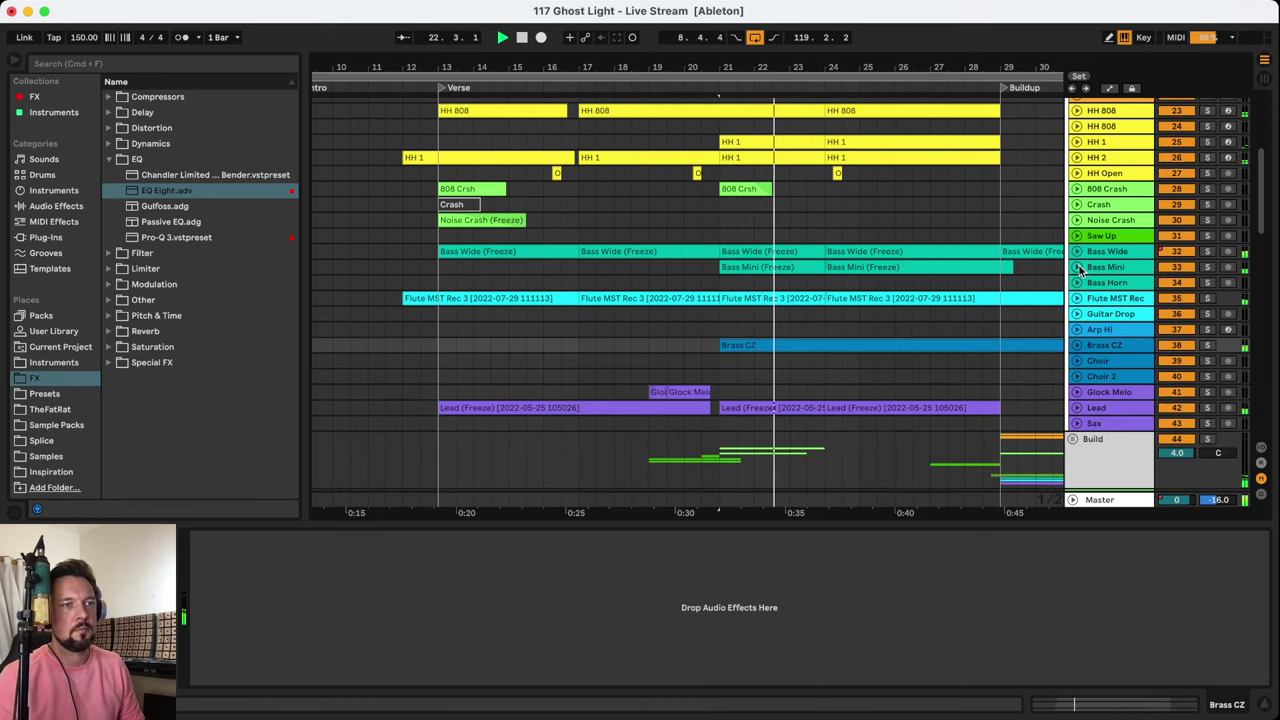
Solo the Bass Mini track, enlarge it, and play its first clip from bar 21
click(1076, 267)
click(1207, 268)
click(769, 266)
key(space)
key(space)
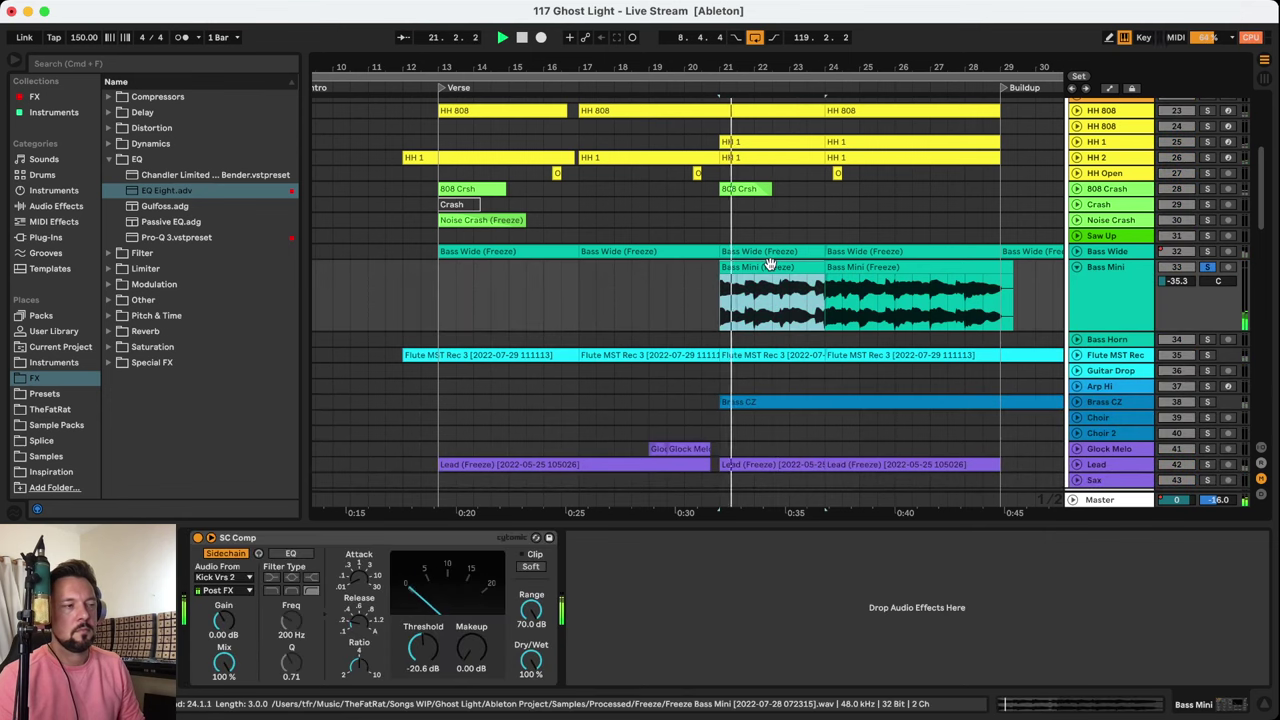
Show the Transposition envelope of the first Bass Mini clip and play the clip from its start
double_click(771, 266)
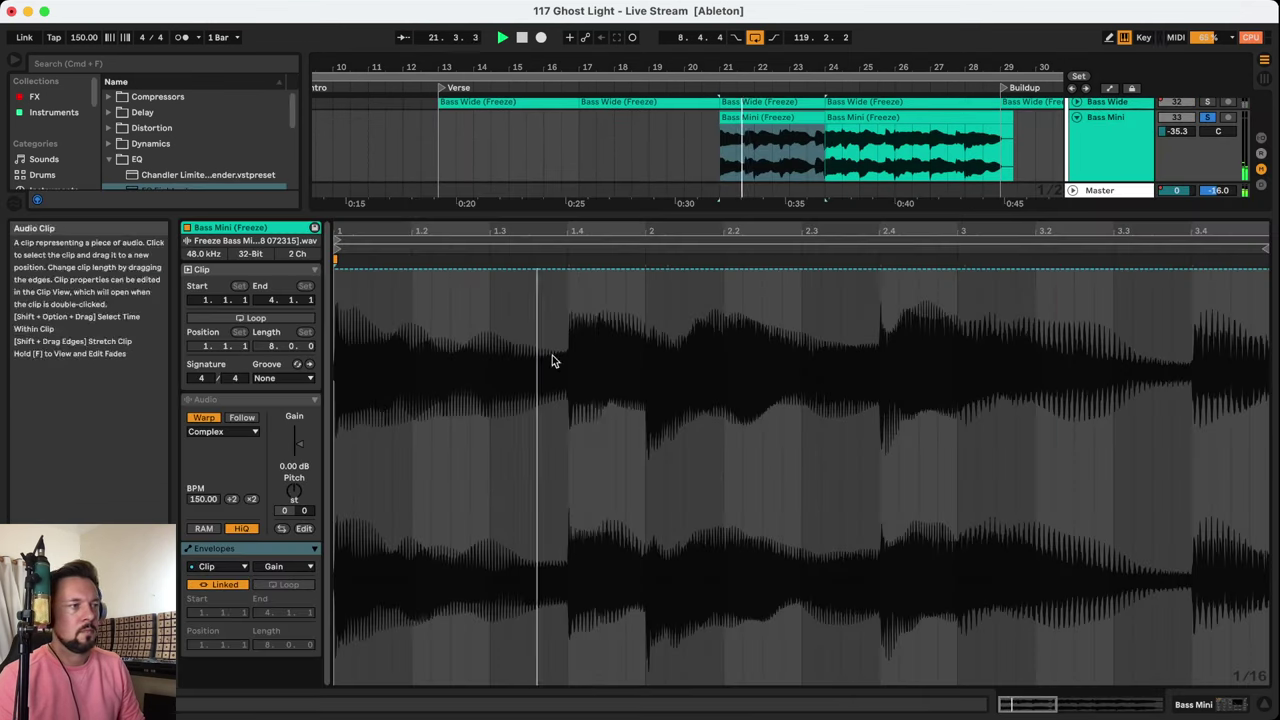
click(307, 586)
key(space)
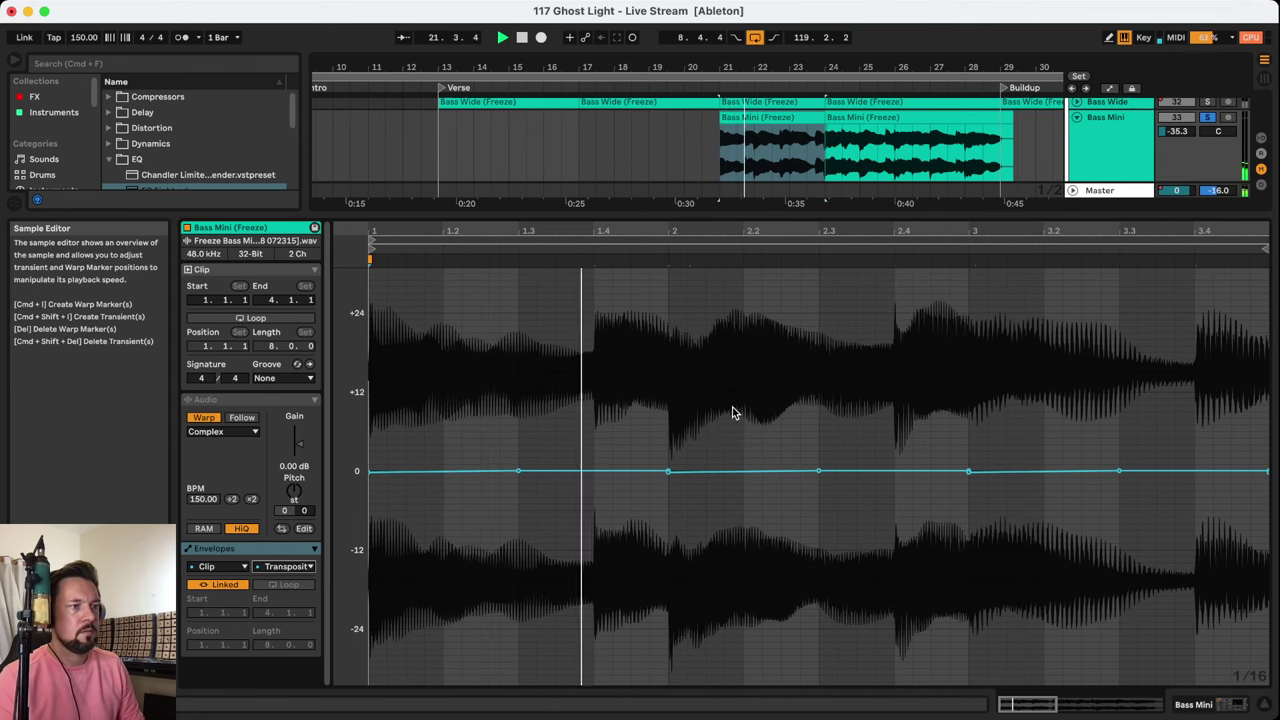
Return to the arrangement, turn off the Bass Mini solo, play the full mix from bar 21, and collapse the track
key(shift+Tab)
scroll(951, 149, up, 5)
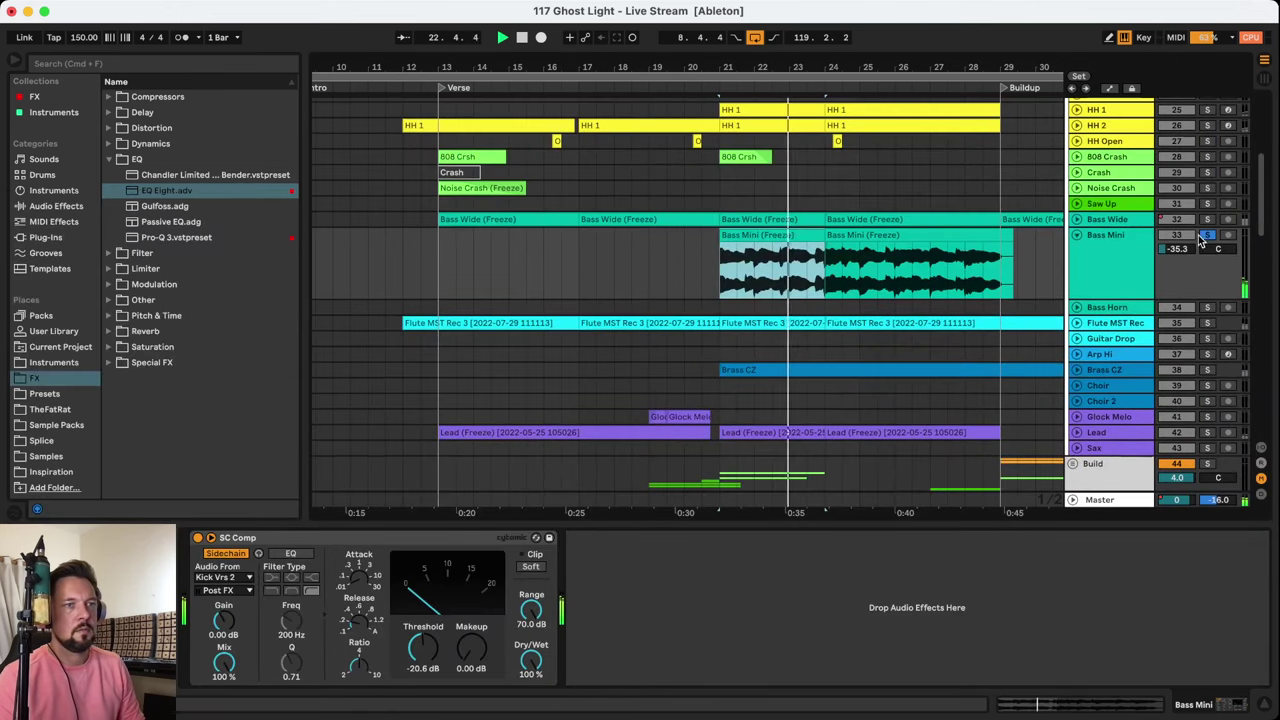
click(1210, 237)
click(783, 232)
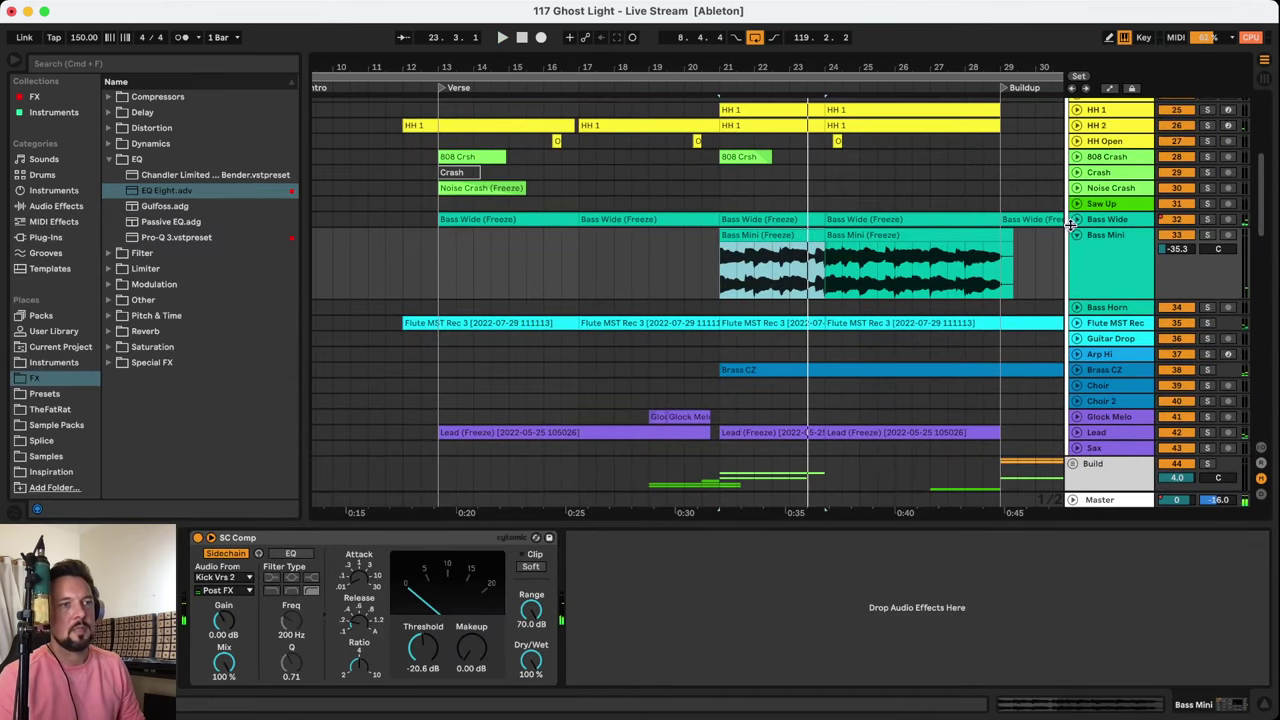
click(1076, 236)
Place the insert marker at bar 13 on the Glock Melo track and look over the Verse's tracks
scroll(614, 510, down, 5)
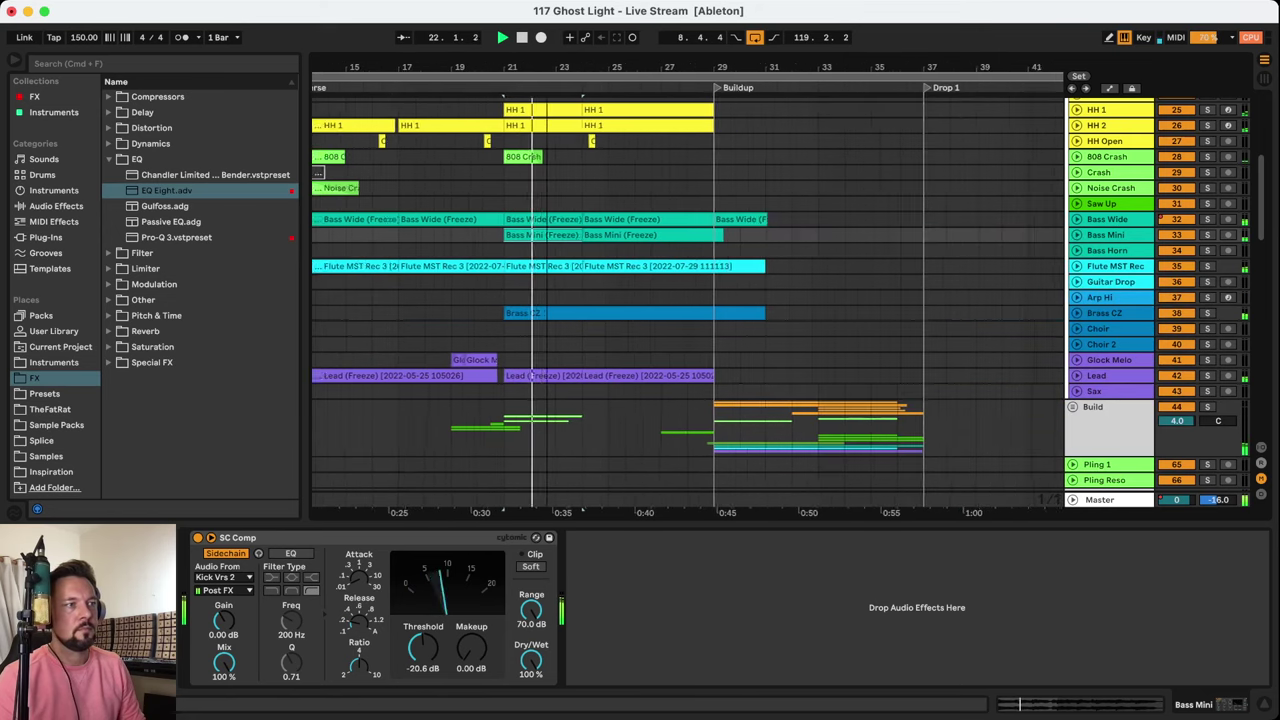
click(463, 357)
scroll(564, 277, up, 8)
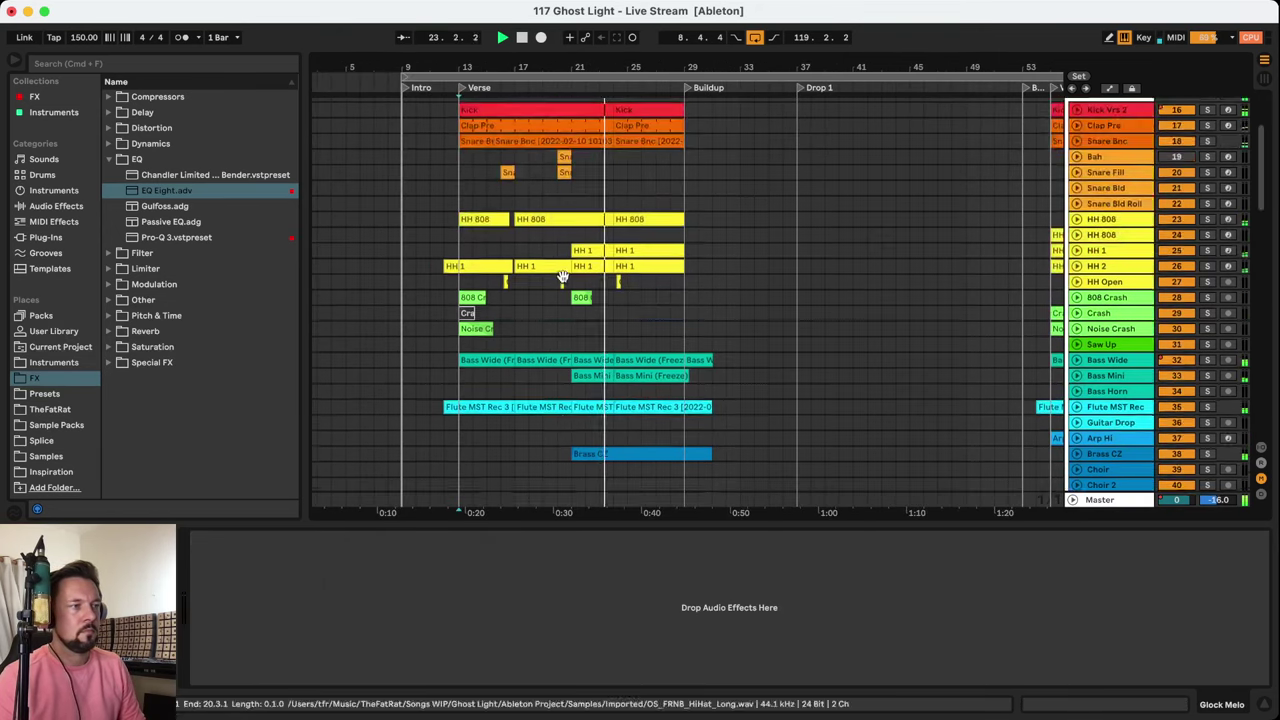
scroll(564, 277, down, 10)
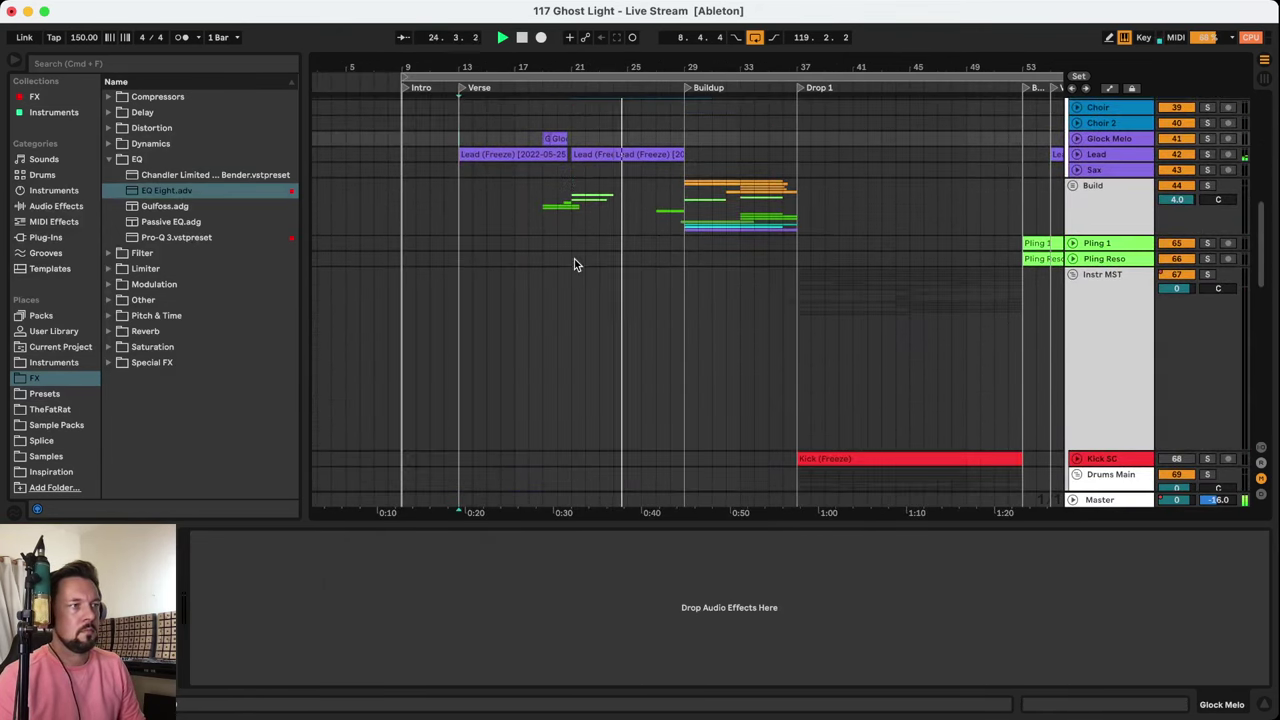
Expand the Build group and play the Verse from bar 19 to hear its noise risers and crash layers
click(553, 205)
scroll(690, 235, up, 4)
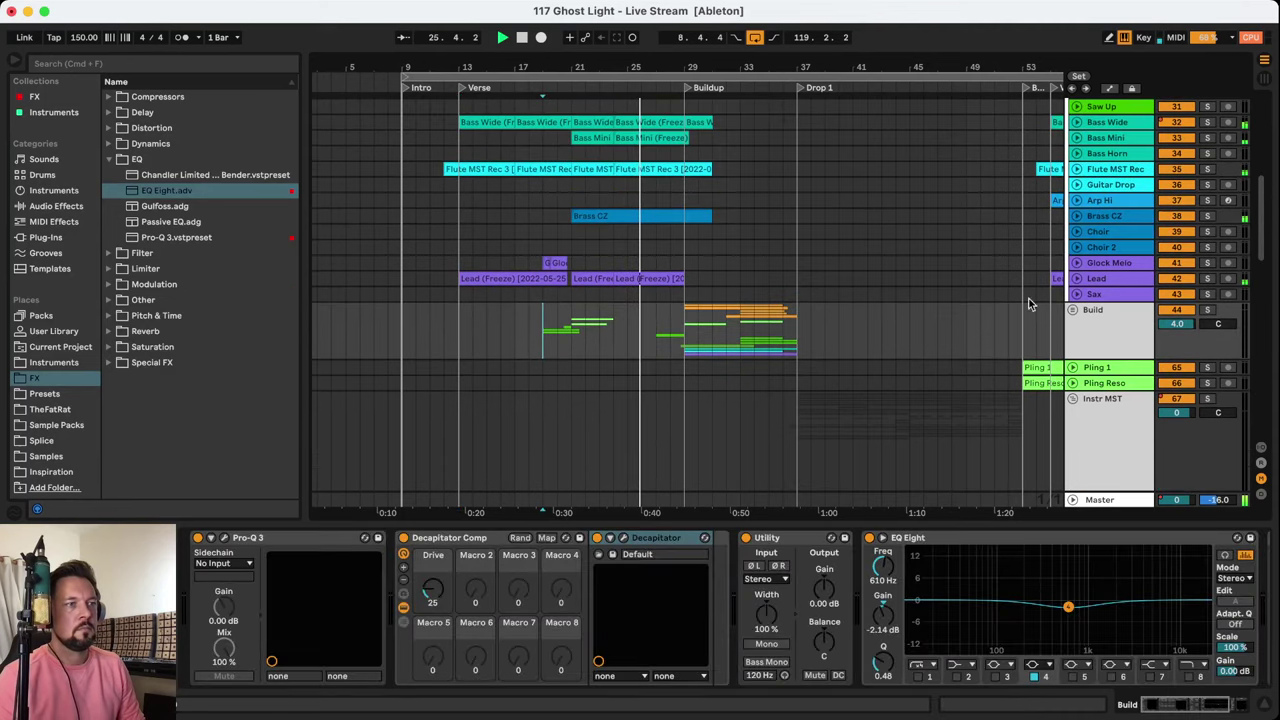
click(1071, 313)
scroll(780, 308, down, 5)
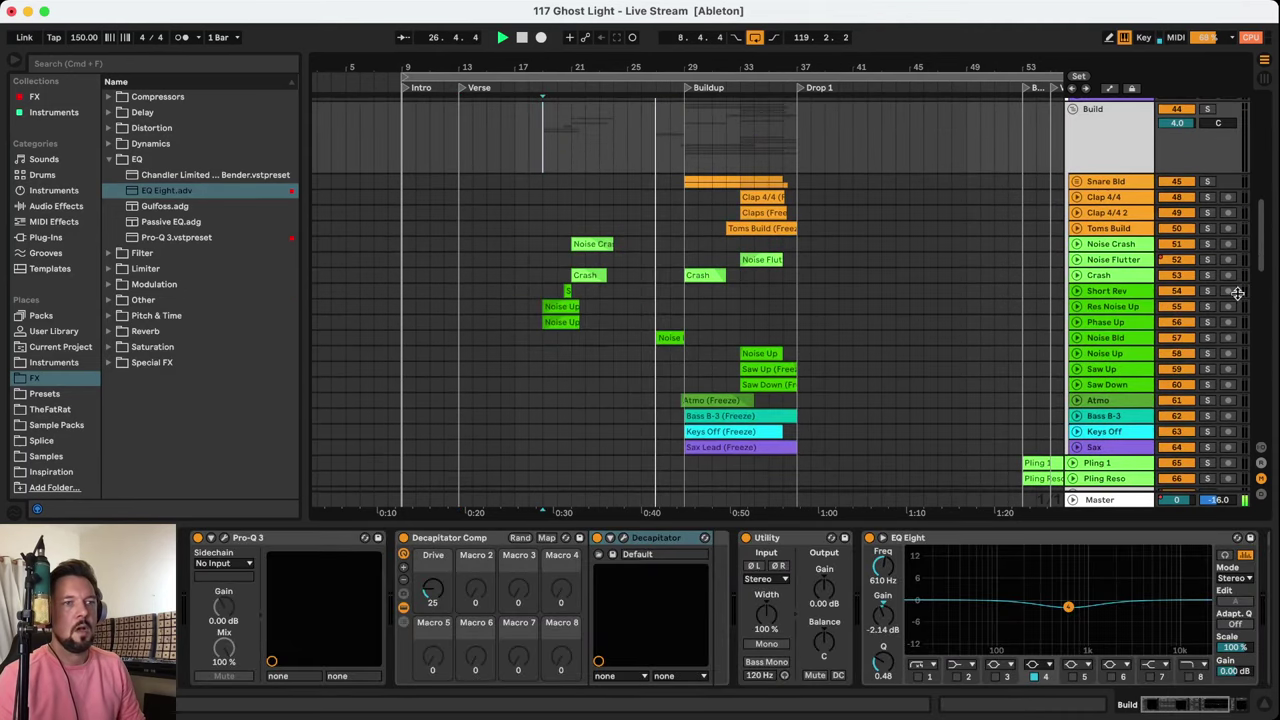
scroll(650, 237, up, 4)
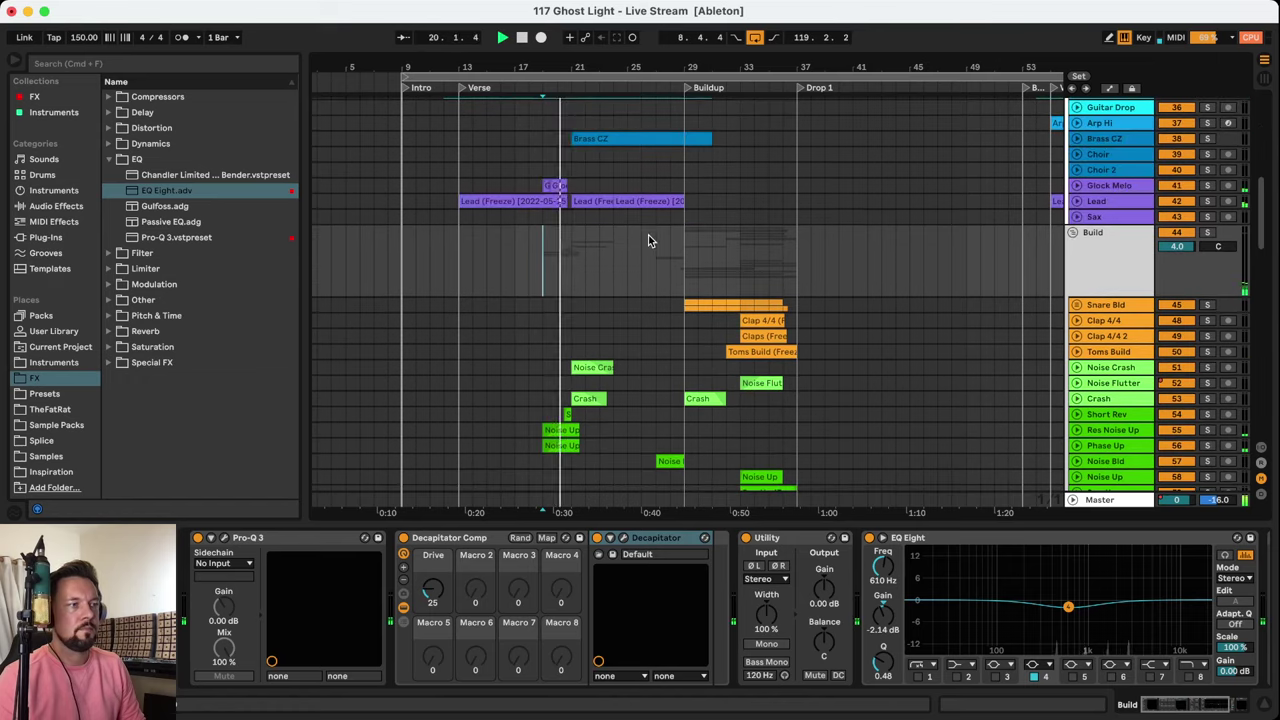
Stop playback and place the insert marker at the Verse start, bar 13, on the Snare Bld Roll track
scroll(490, 253, up, 5)
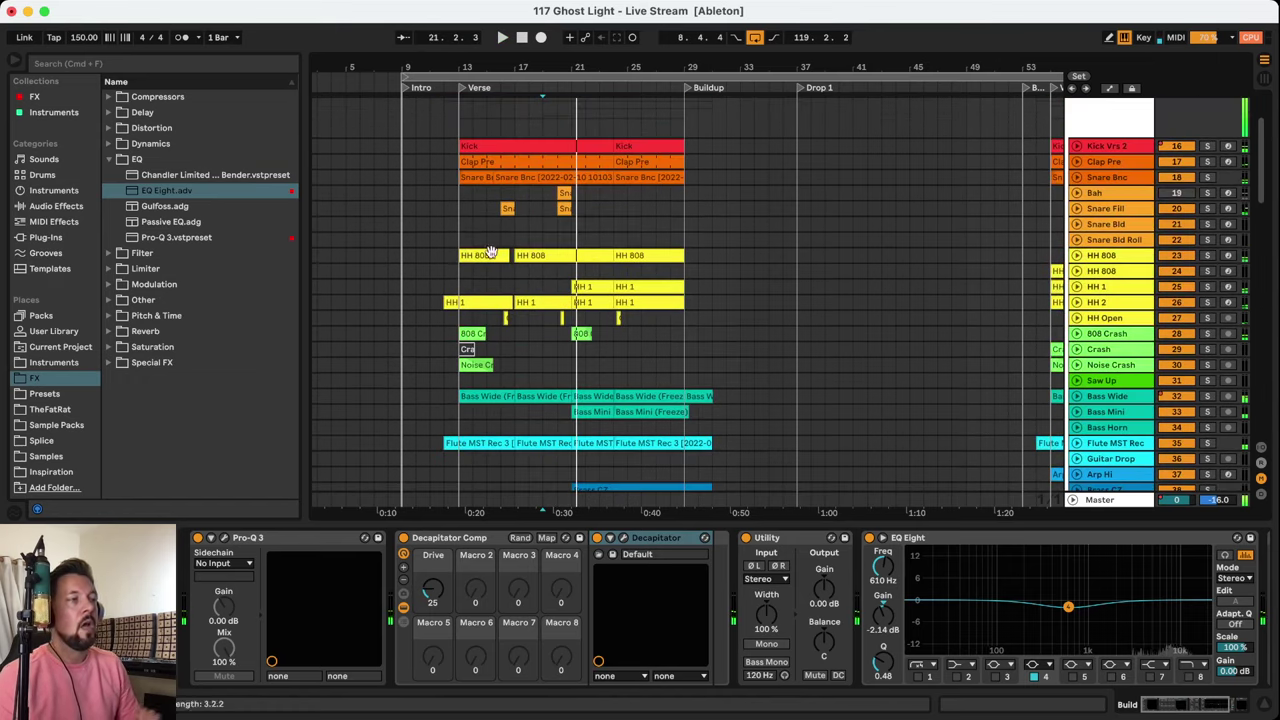
click(463, 244)
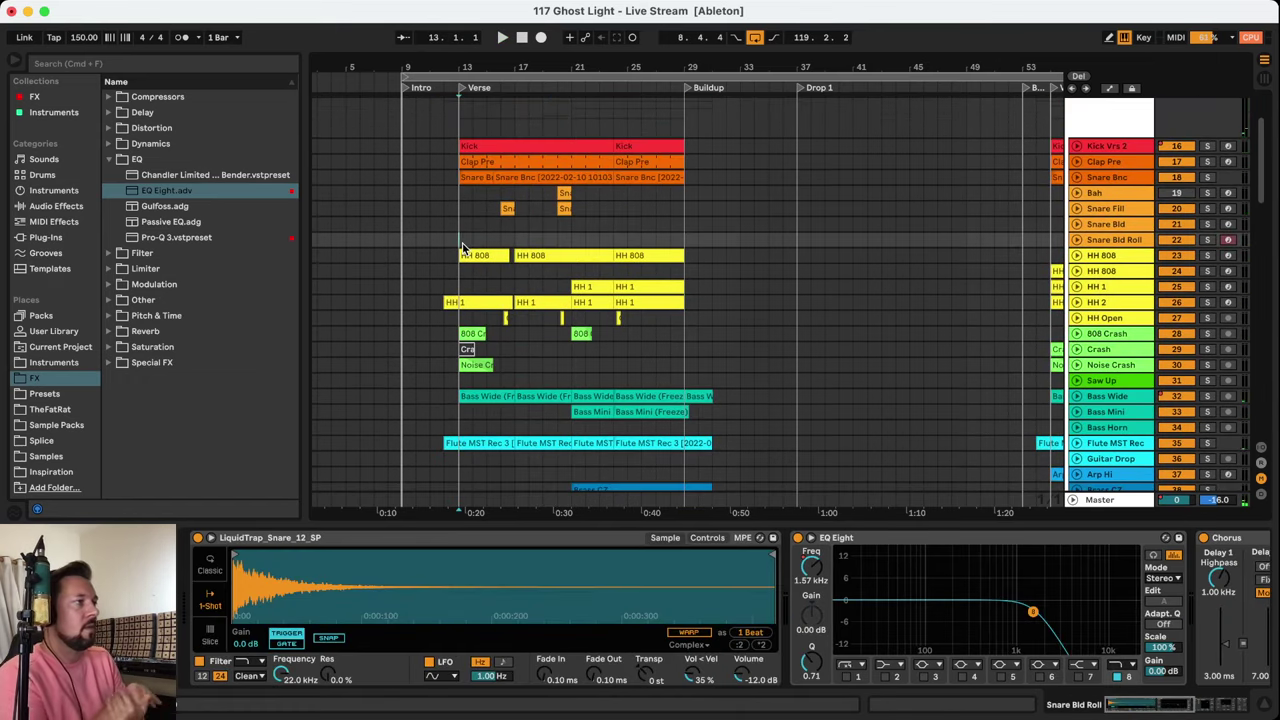
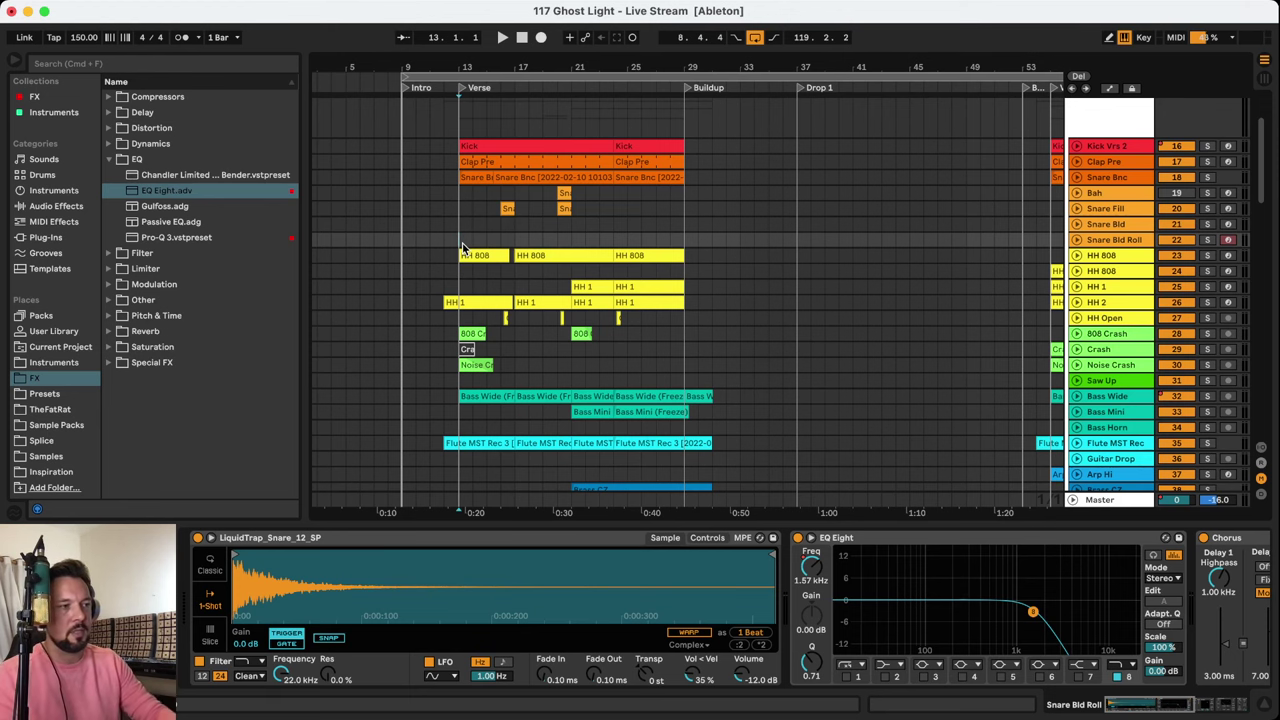
Place the insert marker at bar 12 on the Vox MST group and play the full mix into the Verse
scroll(462, 247, down, 20)
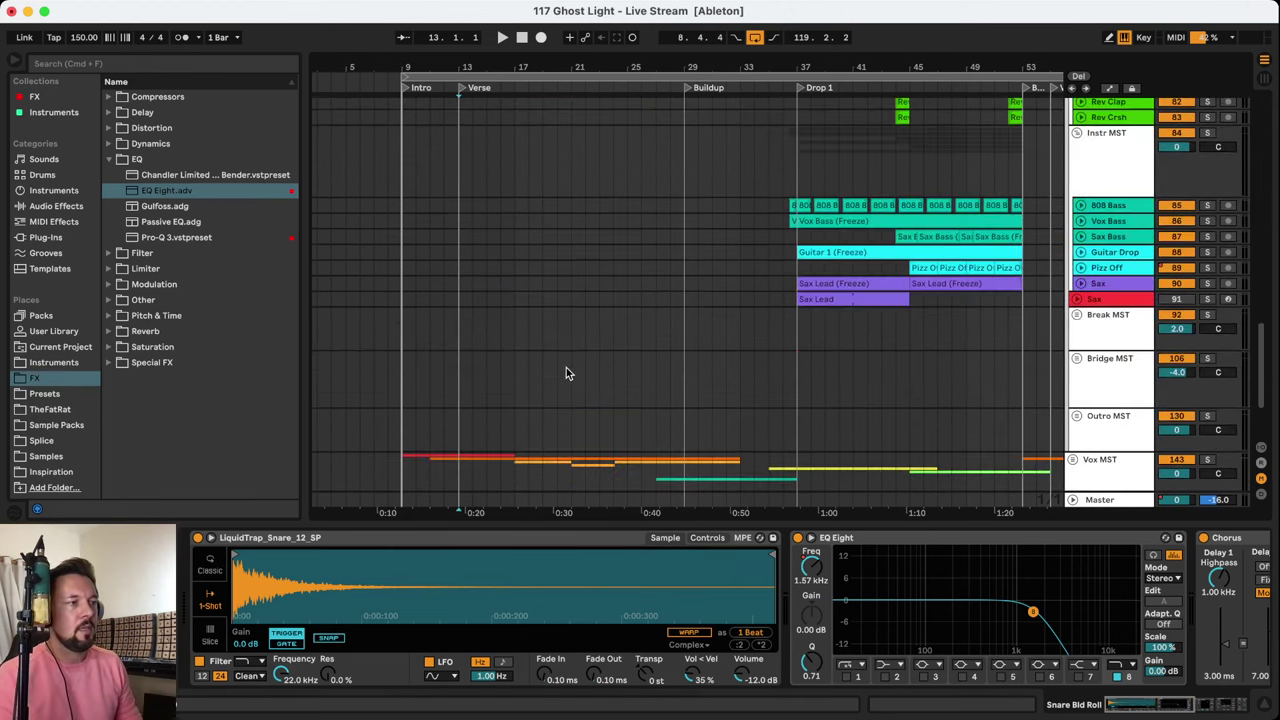
scroll(566, 373, down, 2)
click(437, 440)
click(448, 437)
key(space)
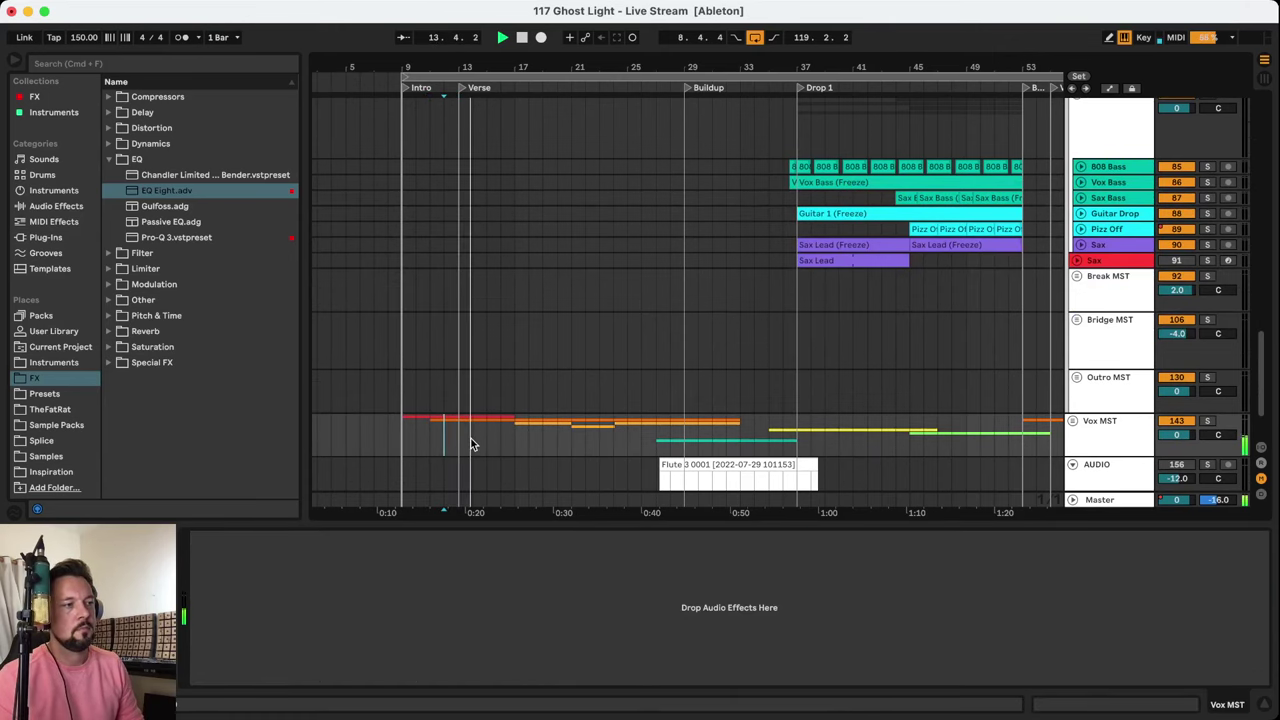
key(space)
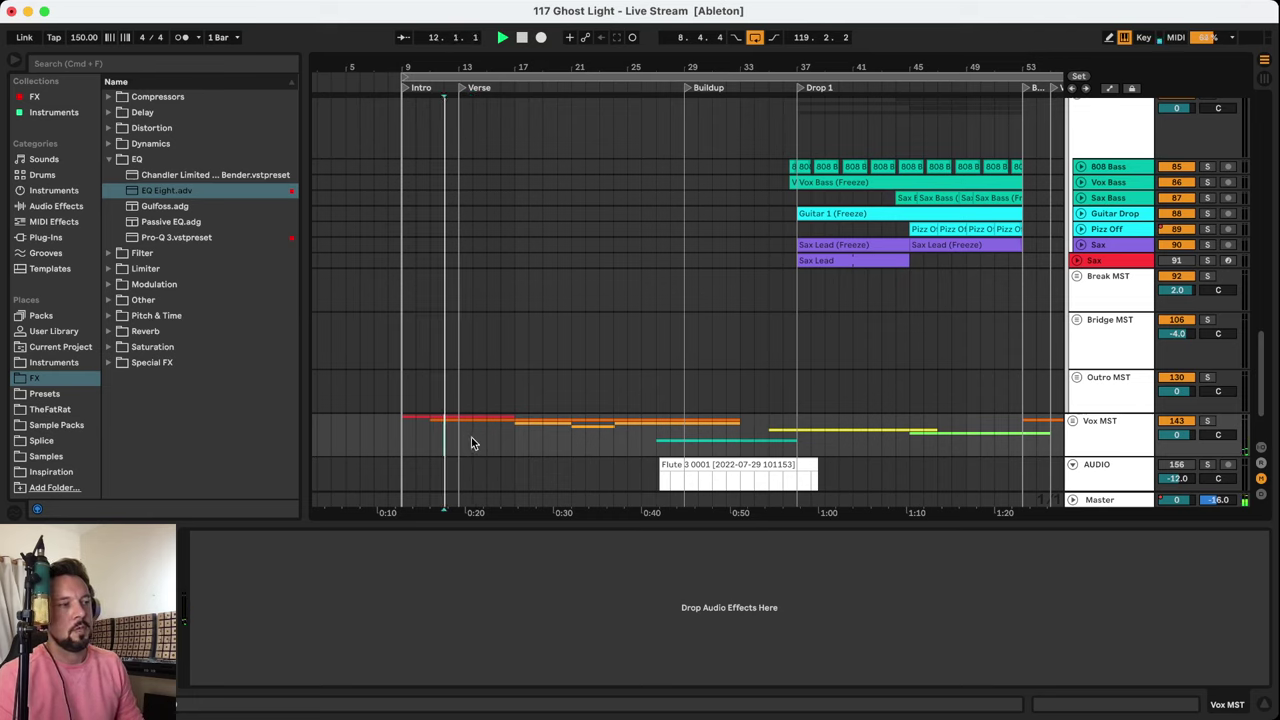
click(472, 440)
click(446, 438)
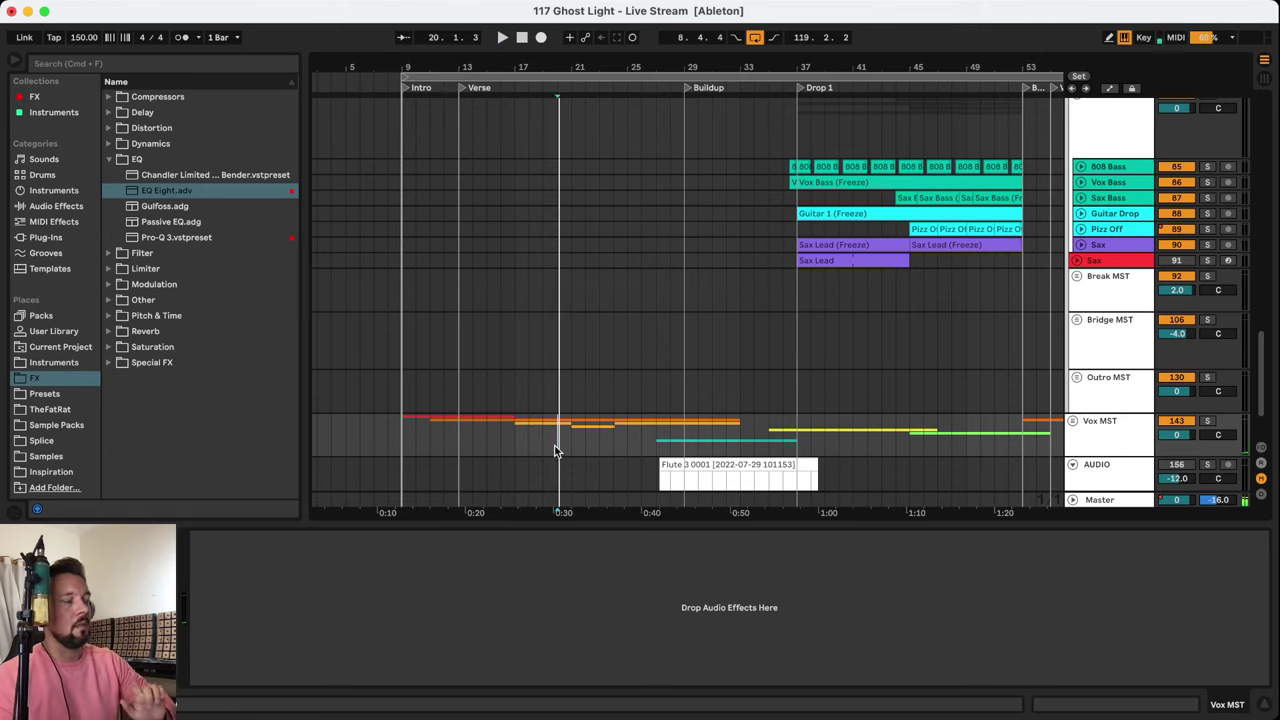
Play the full mix from bar 20, within the Verse, and stop playback
key(space)
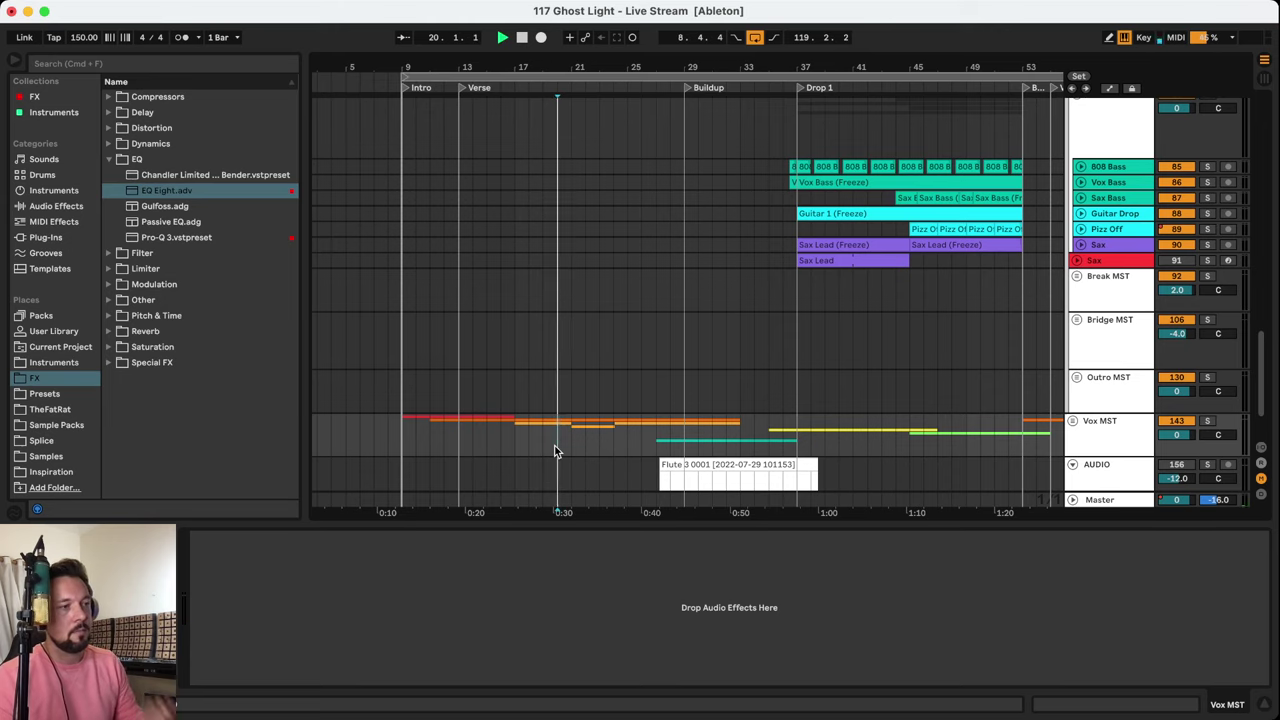
key(space)
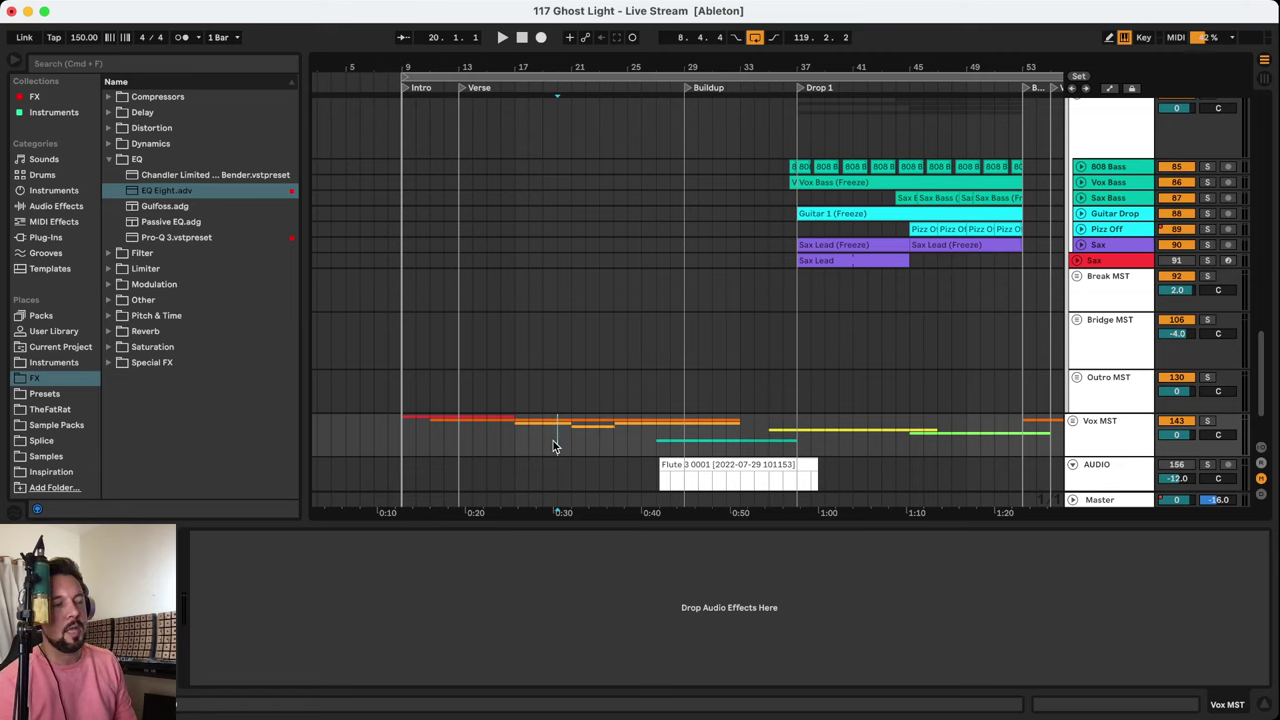
key(space)
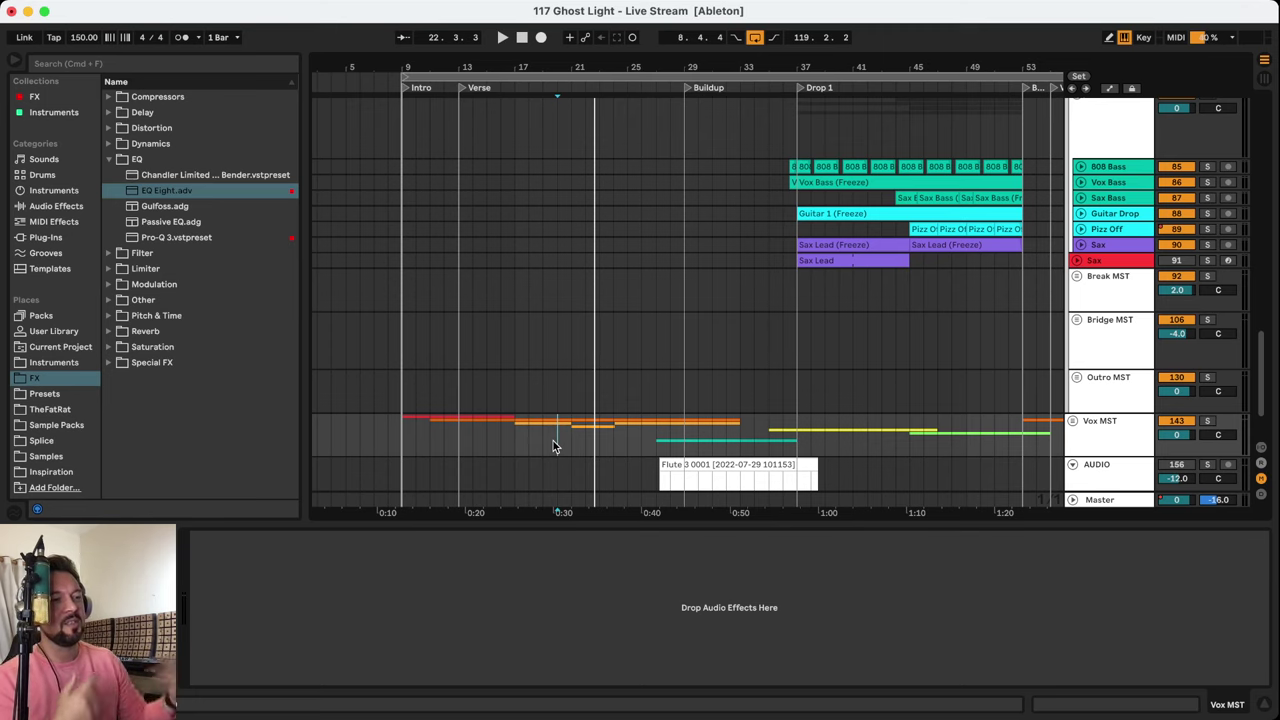
Move the insert marker to bar 21 on the Vox MST group and play the second half of the Verse
click(444, 437)
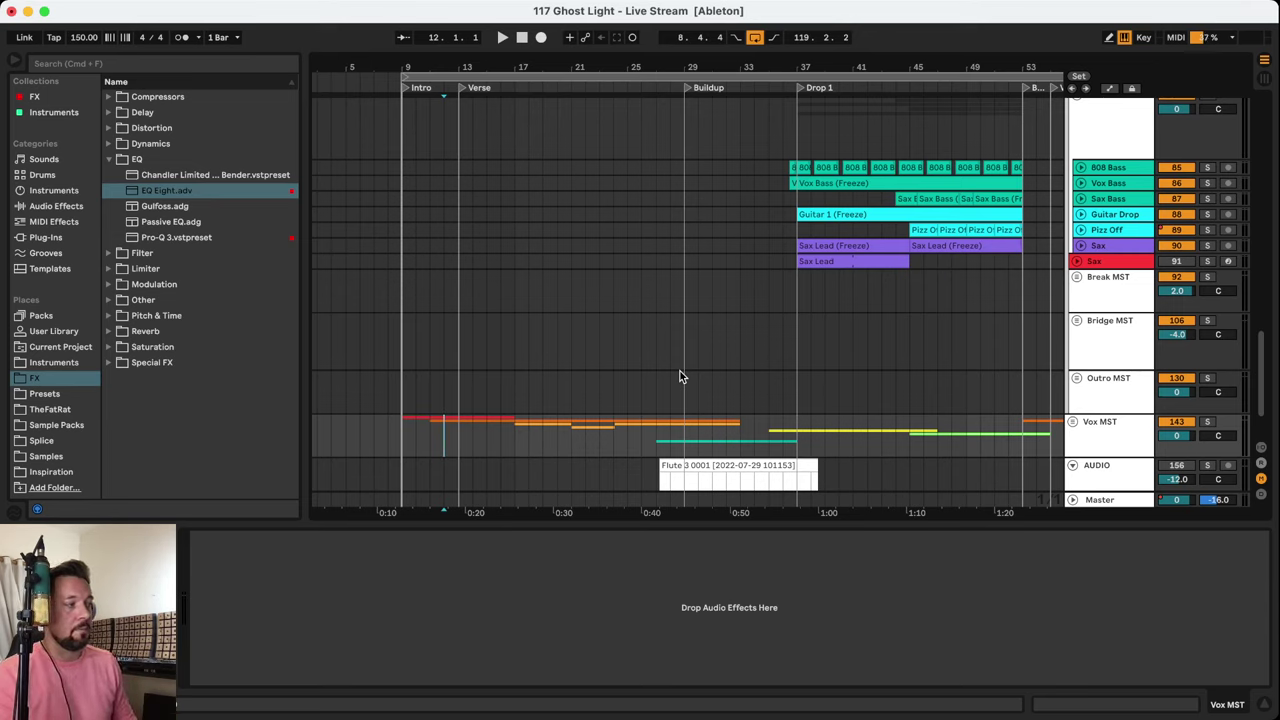
click(571, 440)
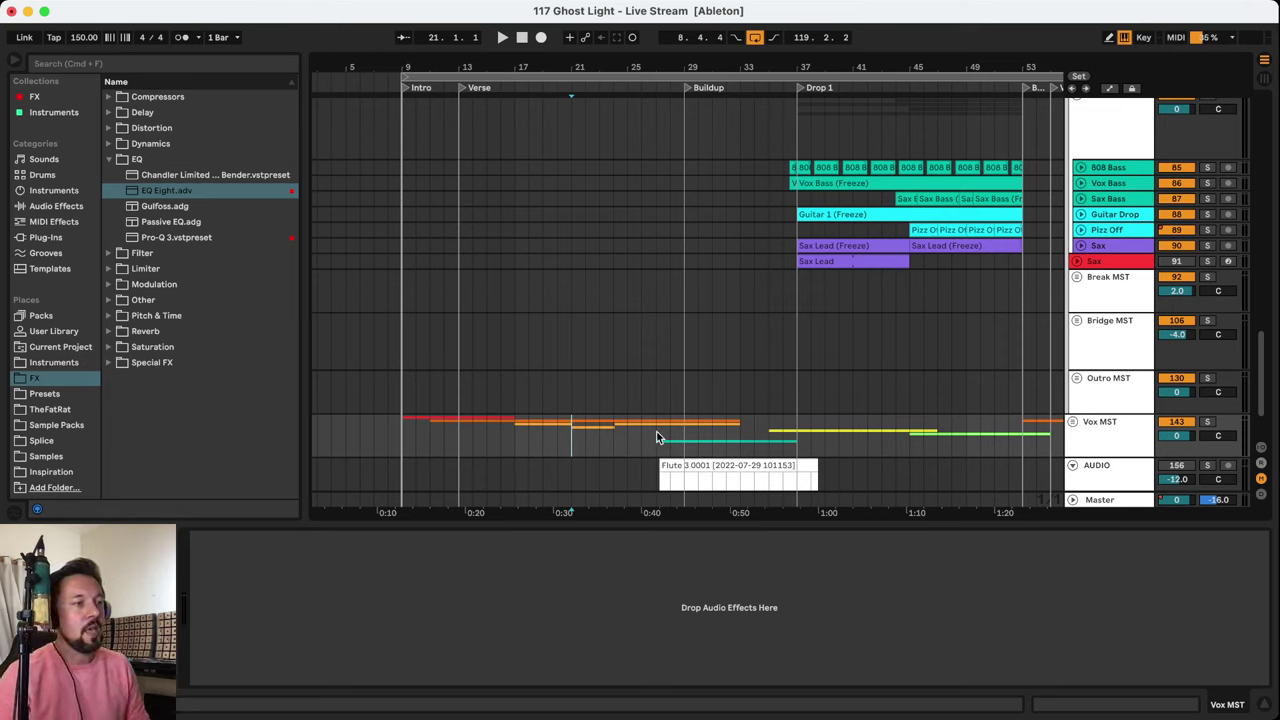
key(space)
scroll(700, 355, up, 5)
scroll(707, 350, up, 15)
key(space)
Find Verse 2 in the arrangement and select the frozen Choir clip at bar 63
drag(754, 73, 500, 62)
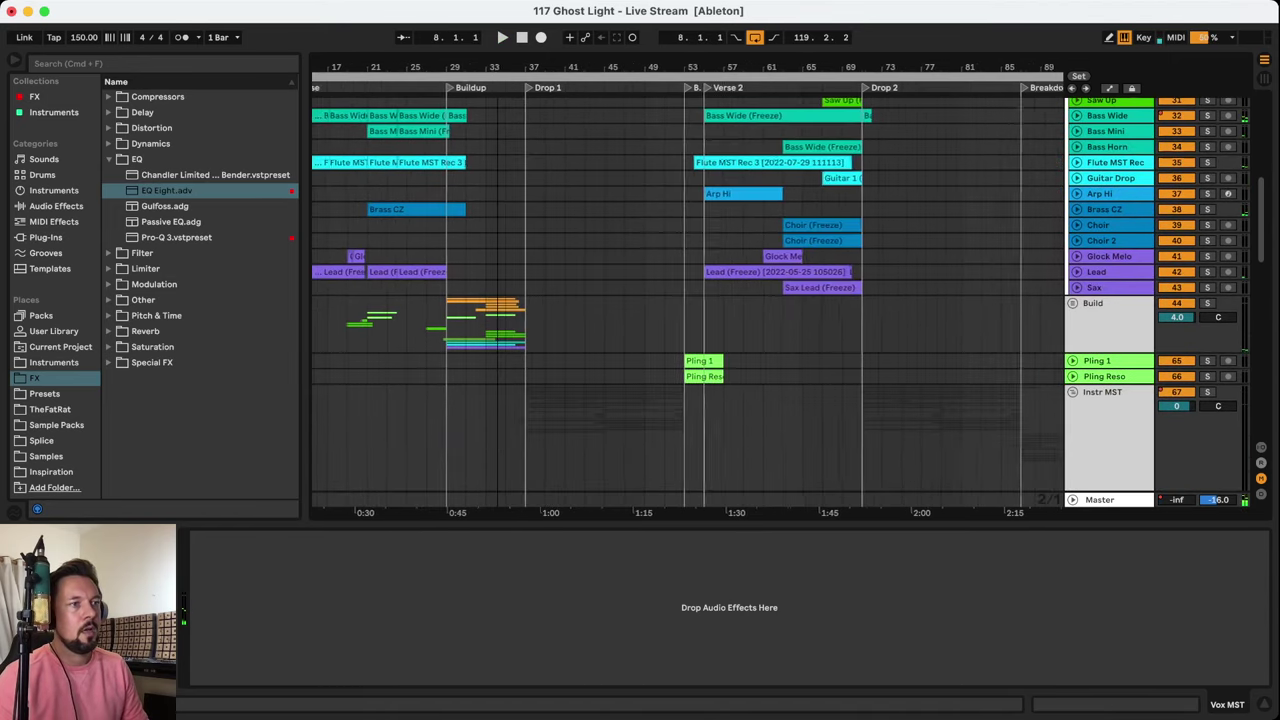
click(807, 287)
click(822, 225)
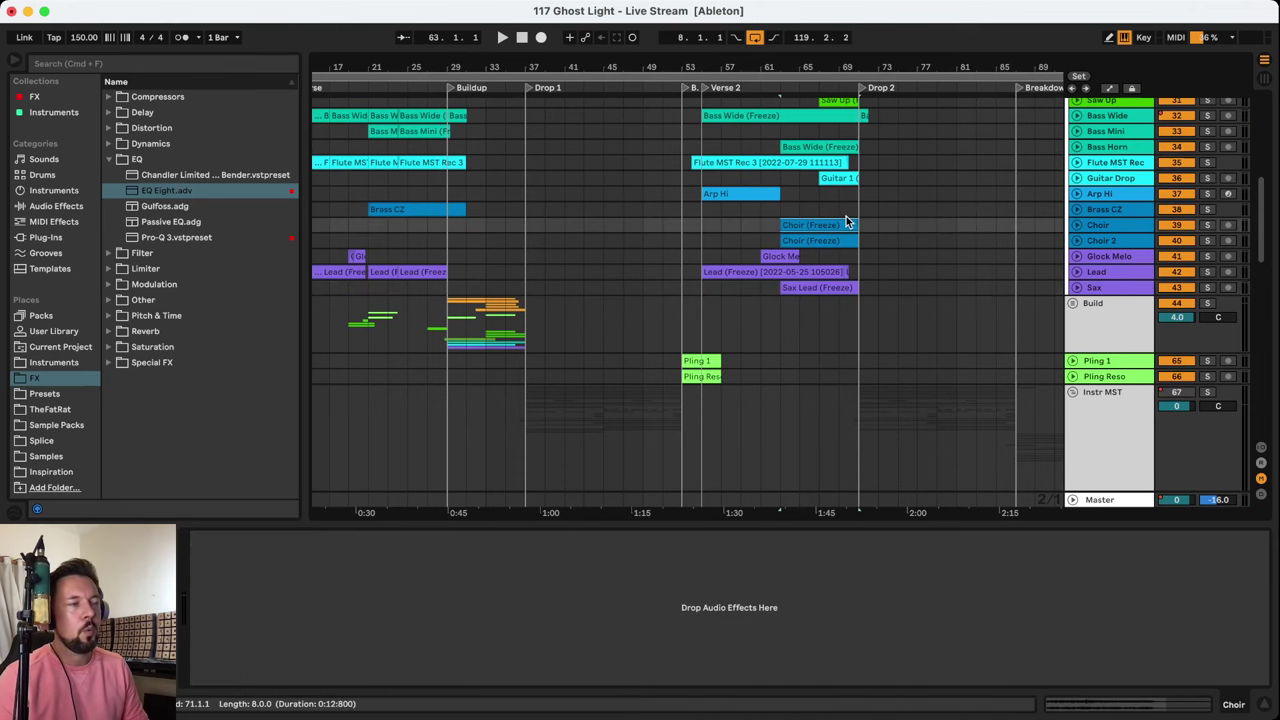
Select the Brass CZ clip at bar 21, play it soloed, and turn off the solo
scroll(820, 223, up, 3)
click(414, 249)
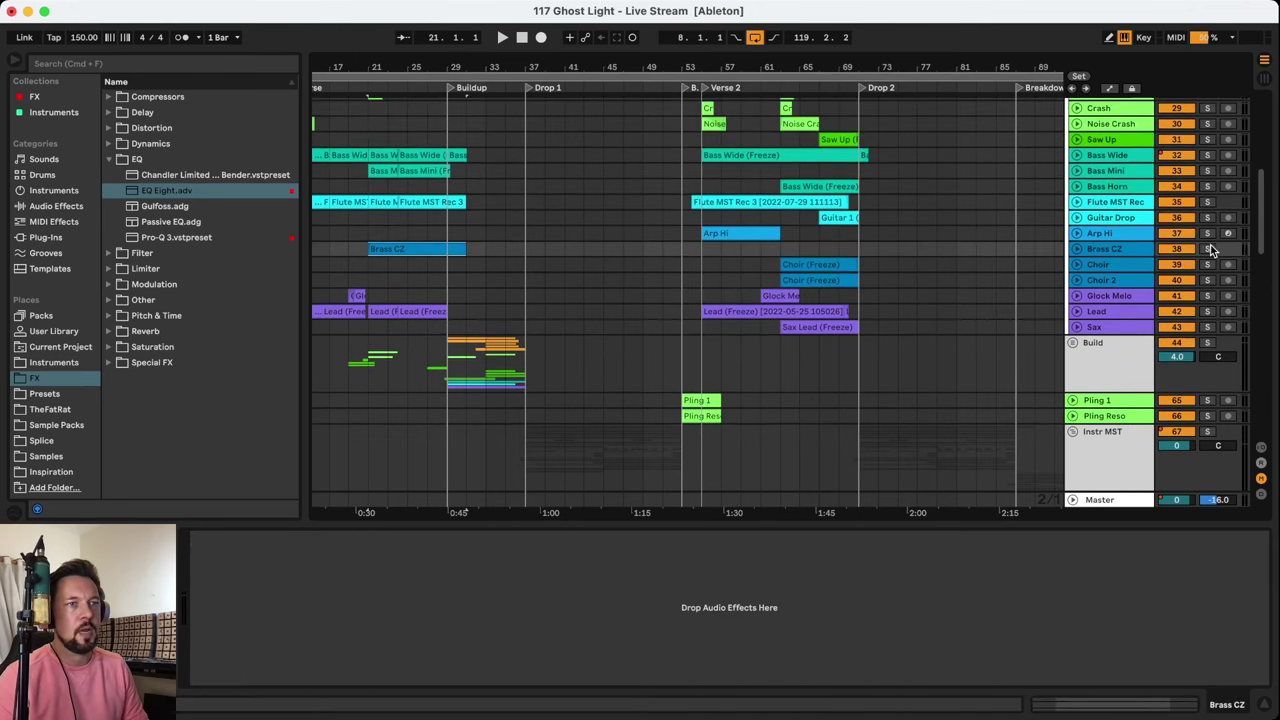
key(space)
click(1208, 249)
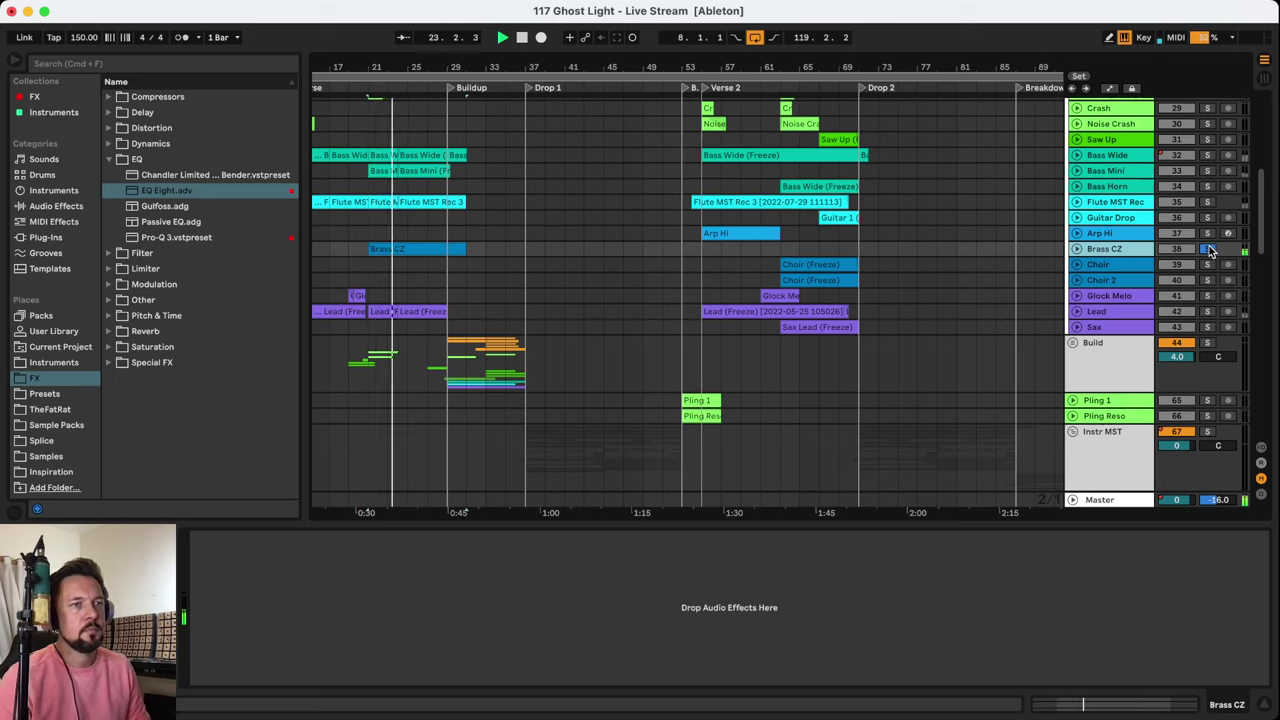
click(1208, 249)
Select the Choir clip at bar 63, listen to the track soloed, and turn off its solo
click(814, 264)
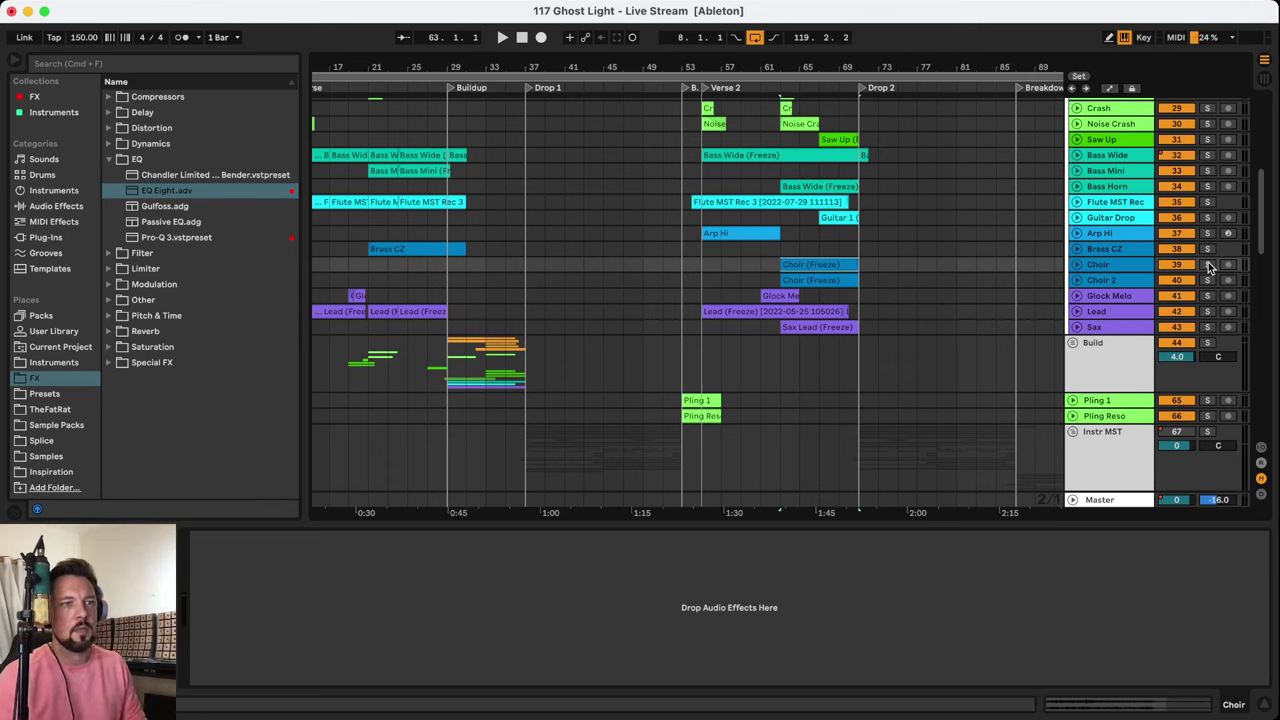
click(1208, 264)
key(space)
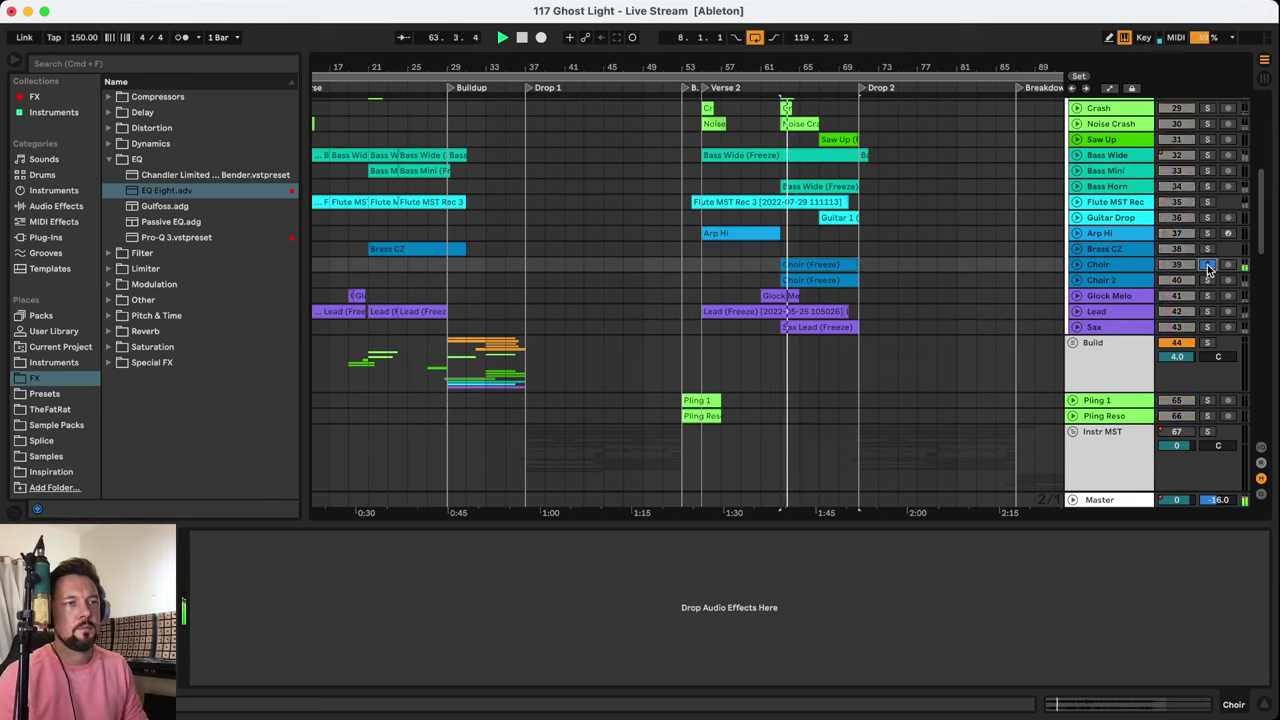
click(1138, 269)
key(space)
click(1208, 266)
Solo the Choir 2 track, listen to it in Verse 2, and turn off its solo
click(1208, 281)
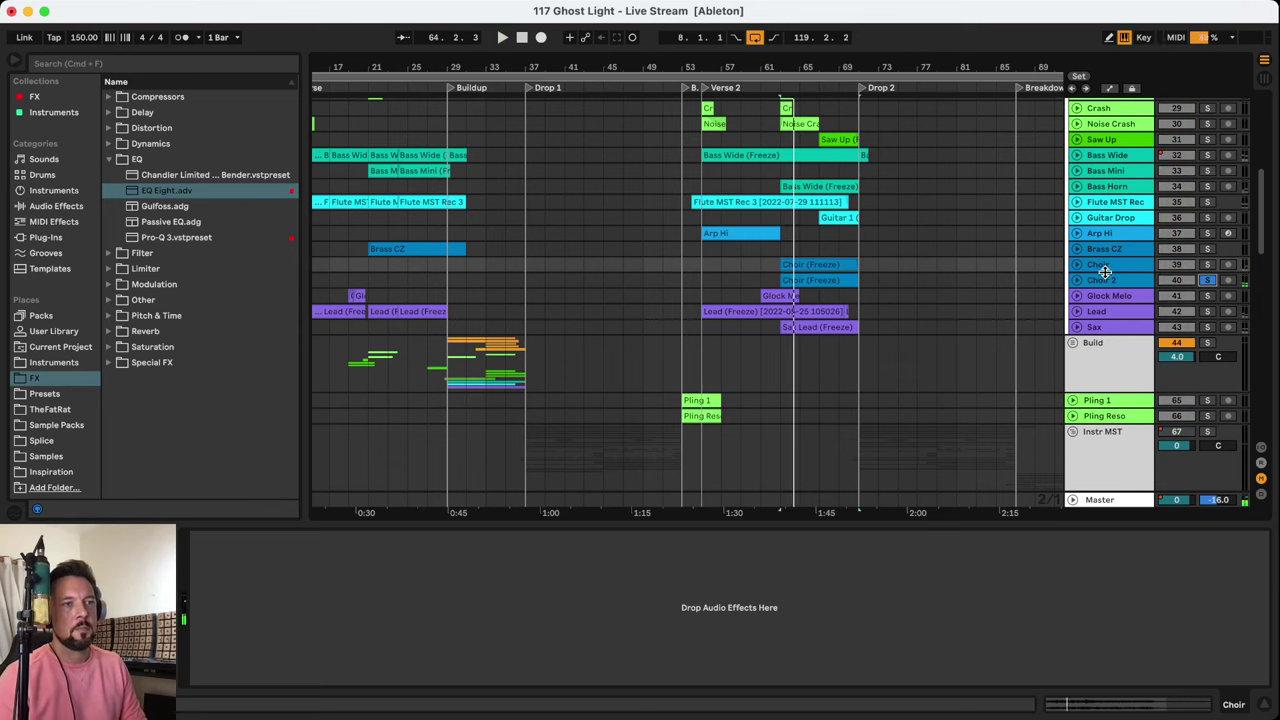
click(1113, 281)
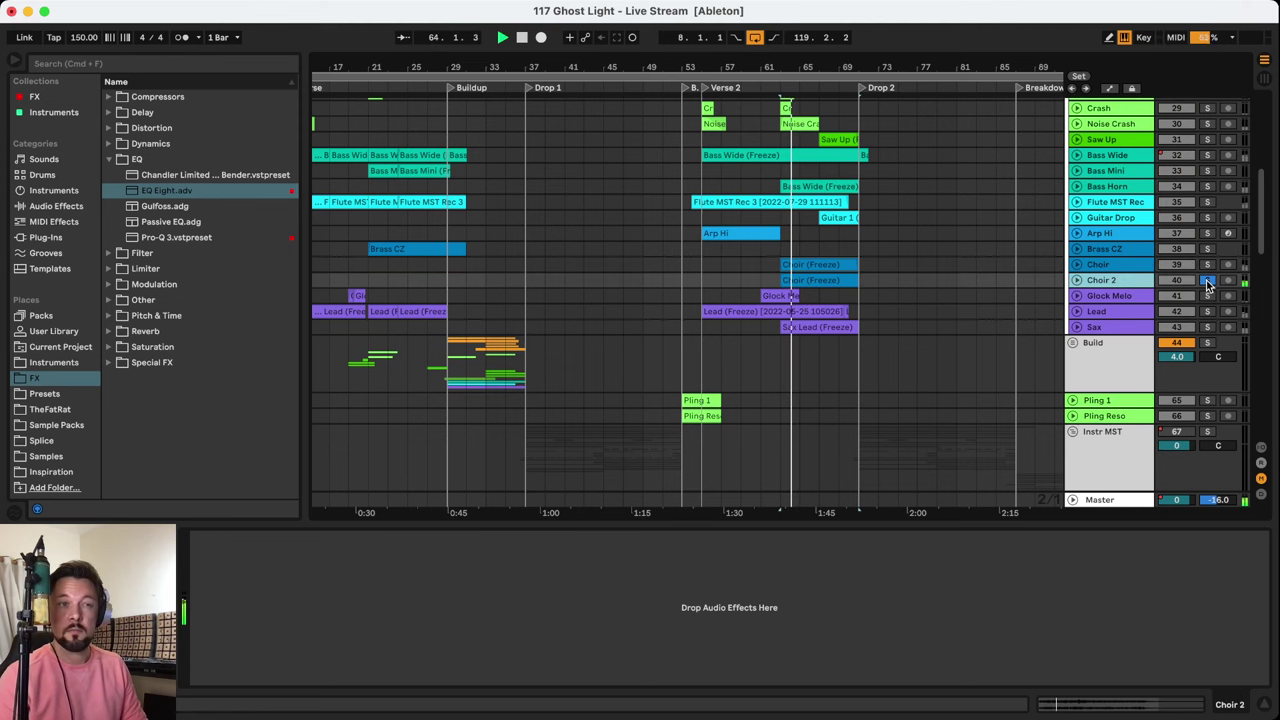
key(space)
click(1208, 284)
Expand the Vox MST group, play the 10 Choir vocal clip soloed, then turn off the solo and collapse the group
scroll(971, 266, down, 15)
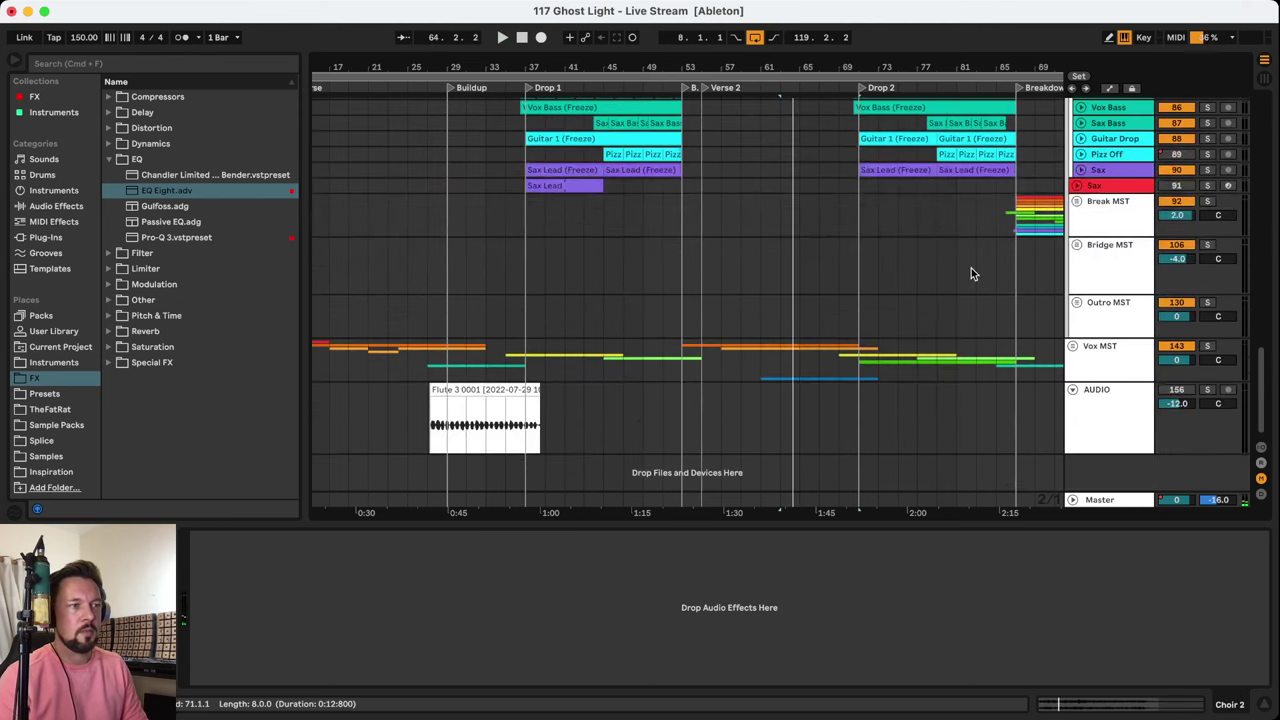
click(1072, 345)
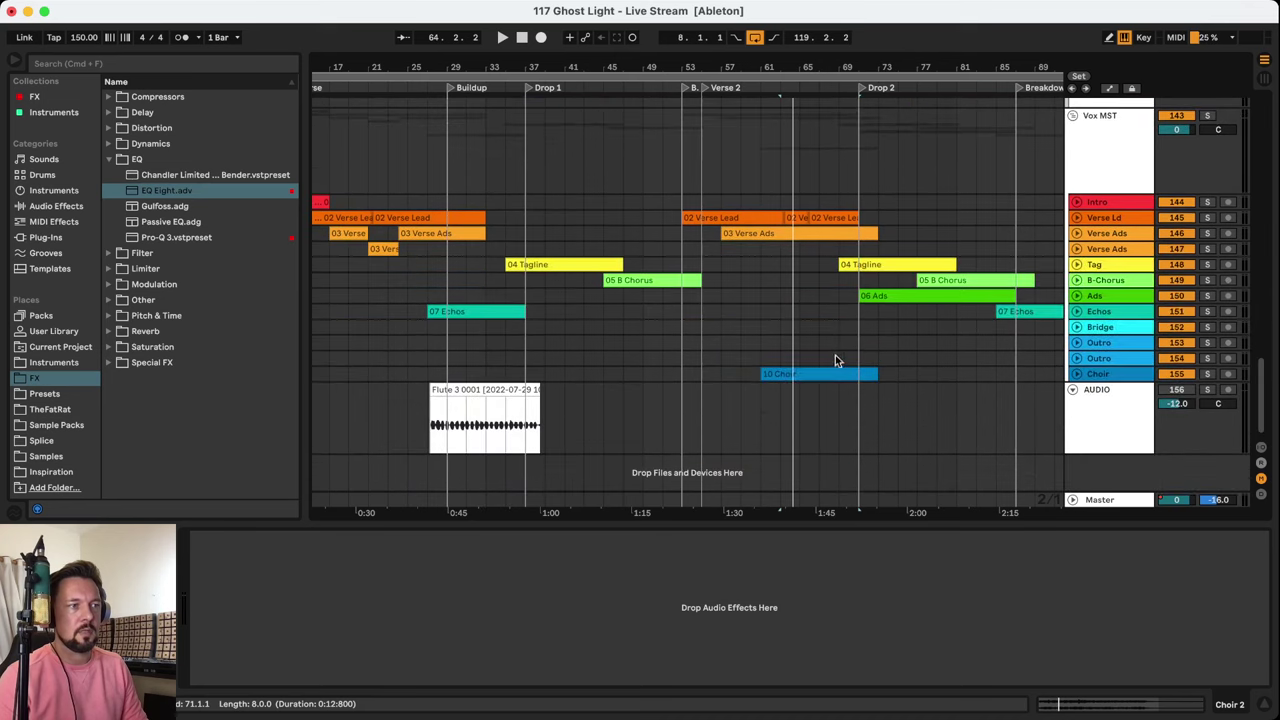
click(794, 372)
click(1207, 373)
key(space)
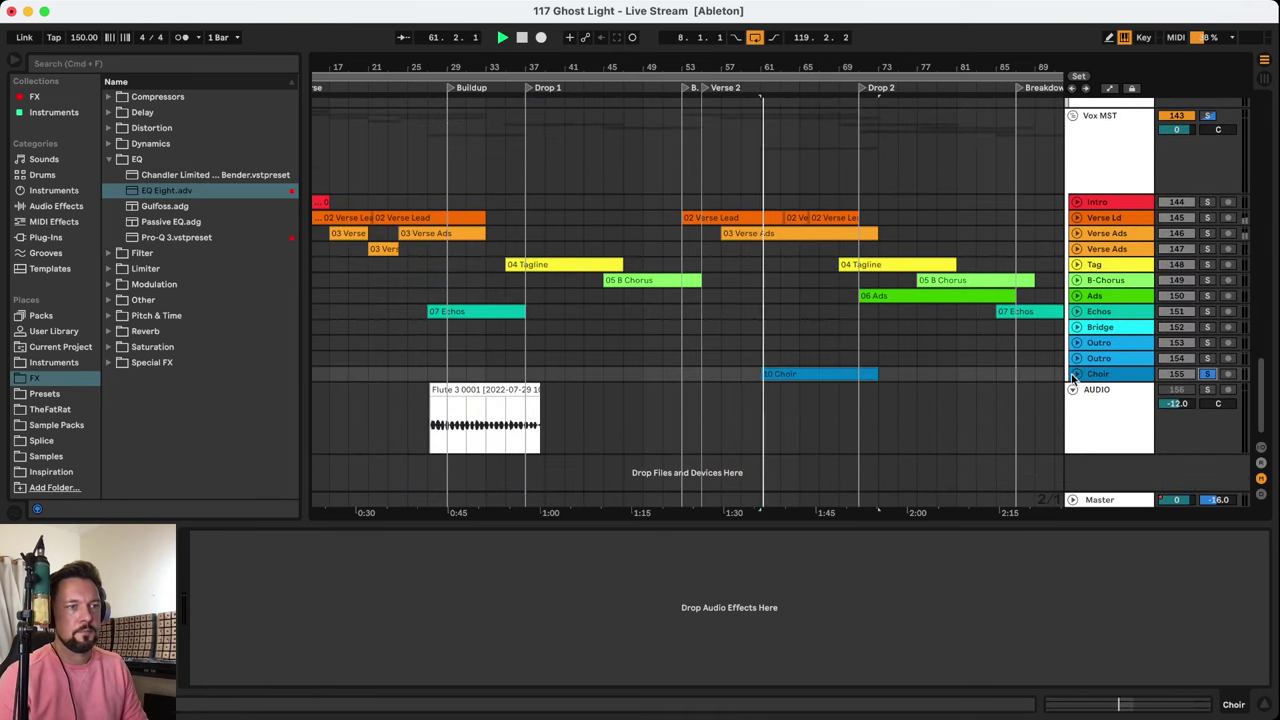
click(1209, 372)
click(1073, 116)
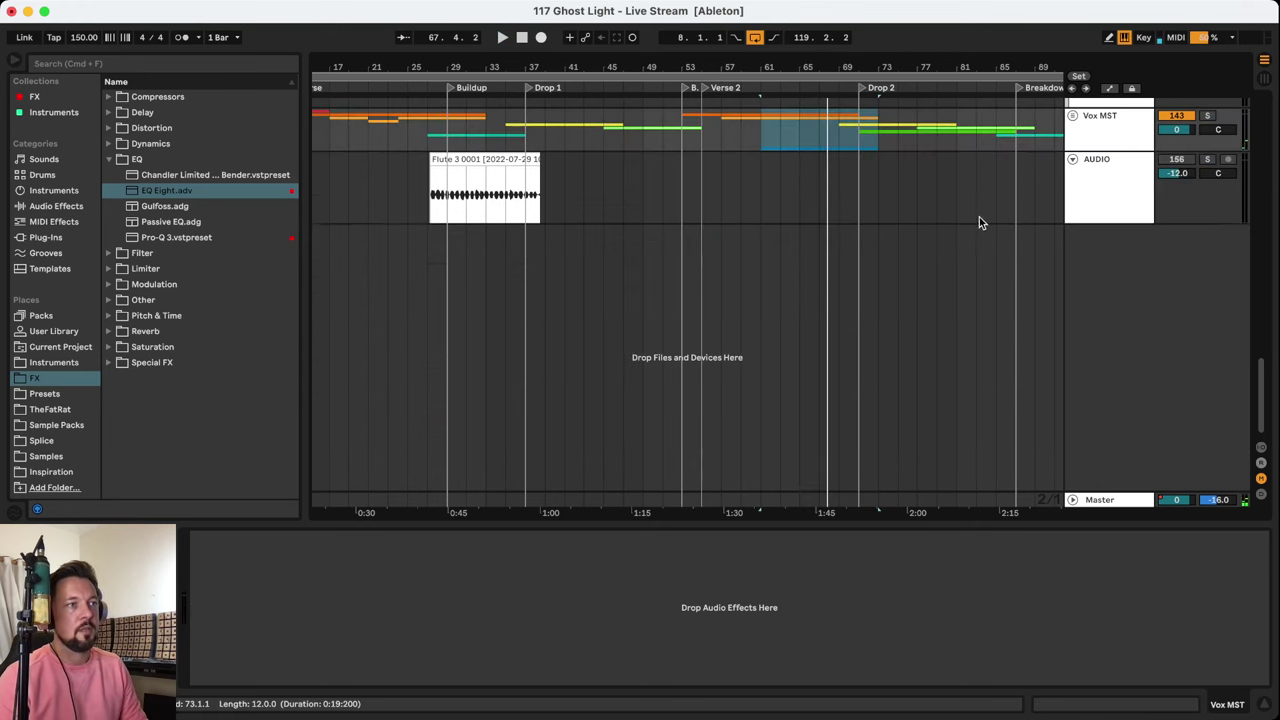
Play the full Verse 2 mix from bar 61 and look over its drum, bass, choir and lead layers
scroll(970, 250, up, 10)
click(770, 158)
scroll(775, 240, up, 5)
key(space)
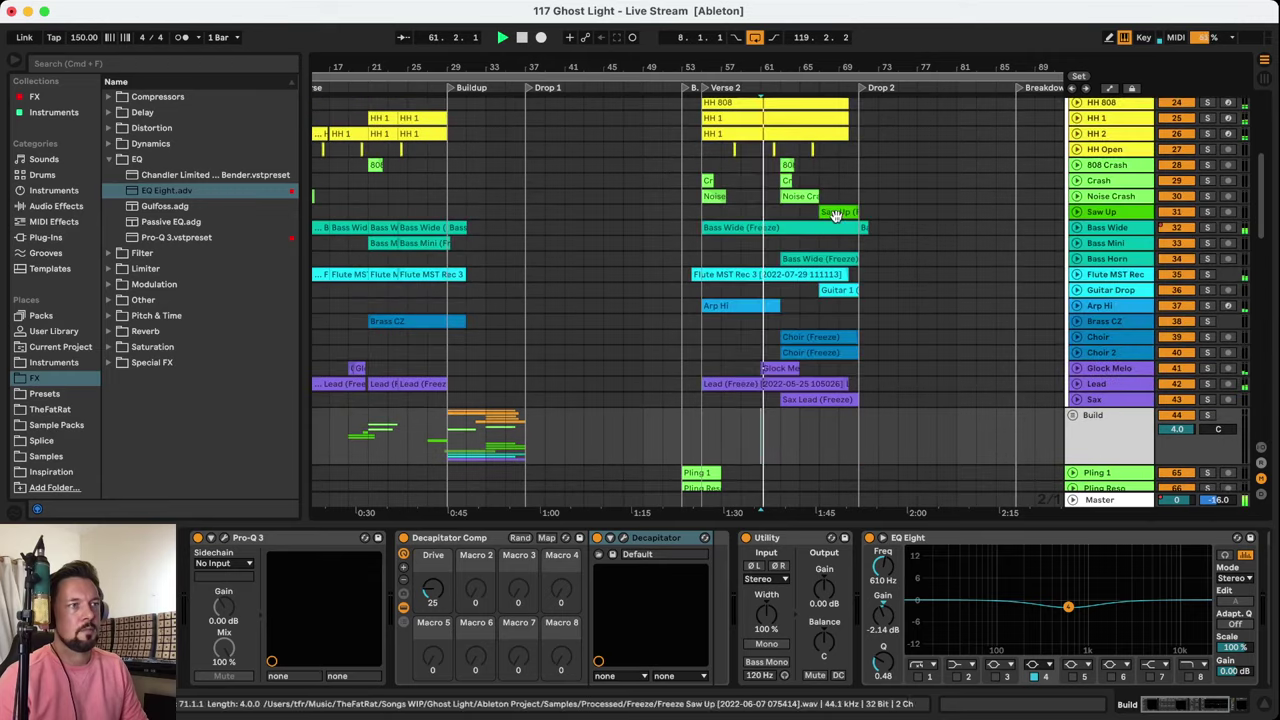
click(783, 324)
scroll(866, 251, up, 3)
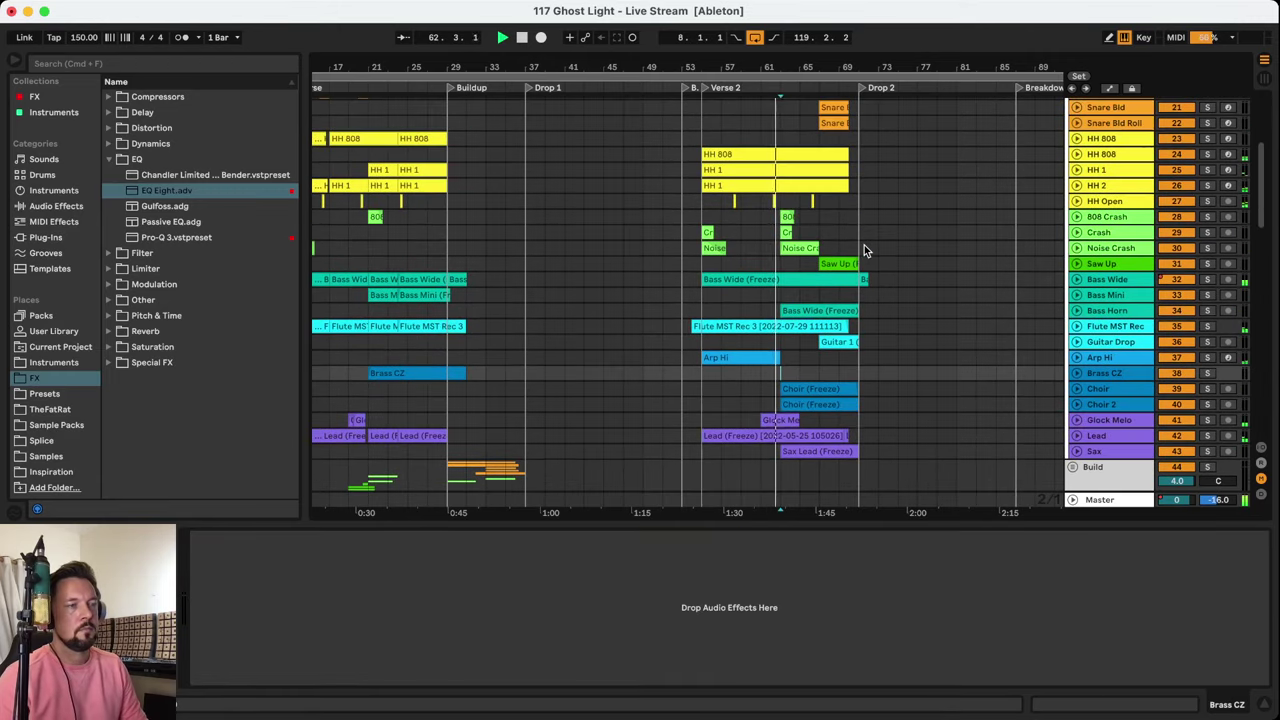
scroll(877, 220, down, 1)
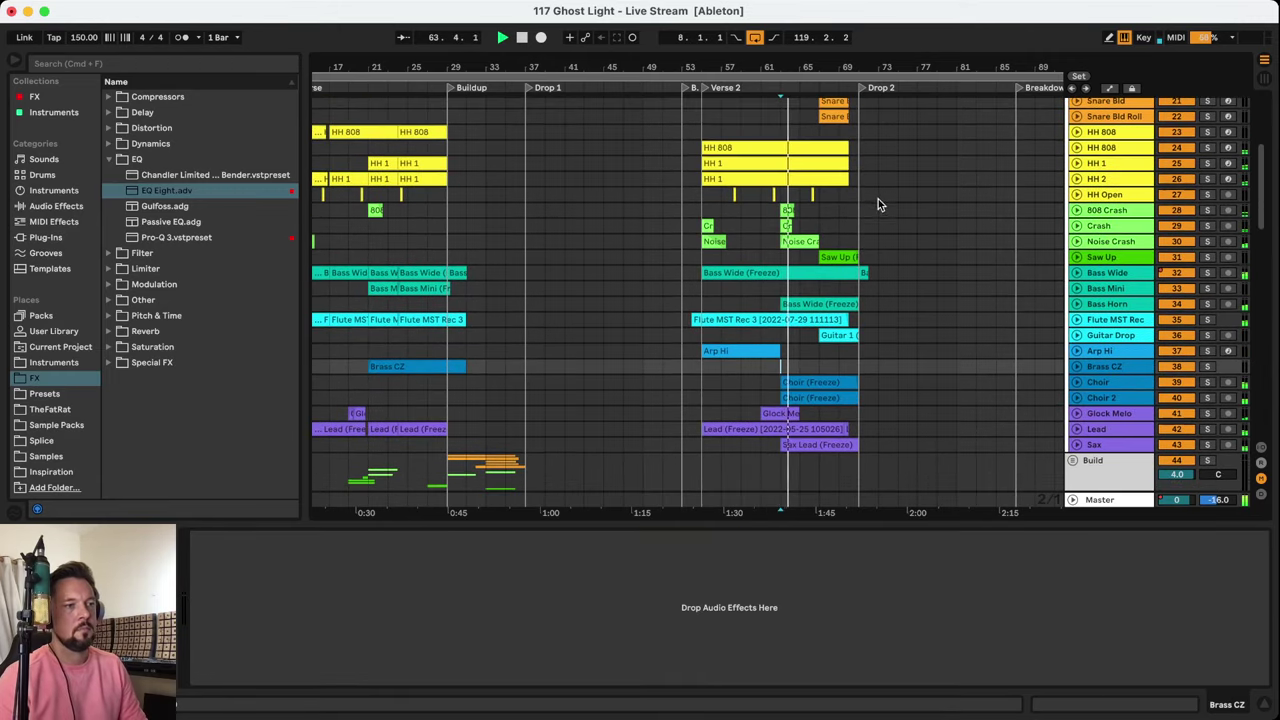
mouse_move(787, 70)
mouse_down()
mouse_move(821, 70)
mouse_move(798, 72)
mouse_up()
scroll(703, 207, down, 3)
scroll(703, 210, up, 3)
scroll(703, 214, down, 3)
scroll(703, 216, down, 5)
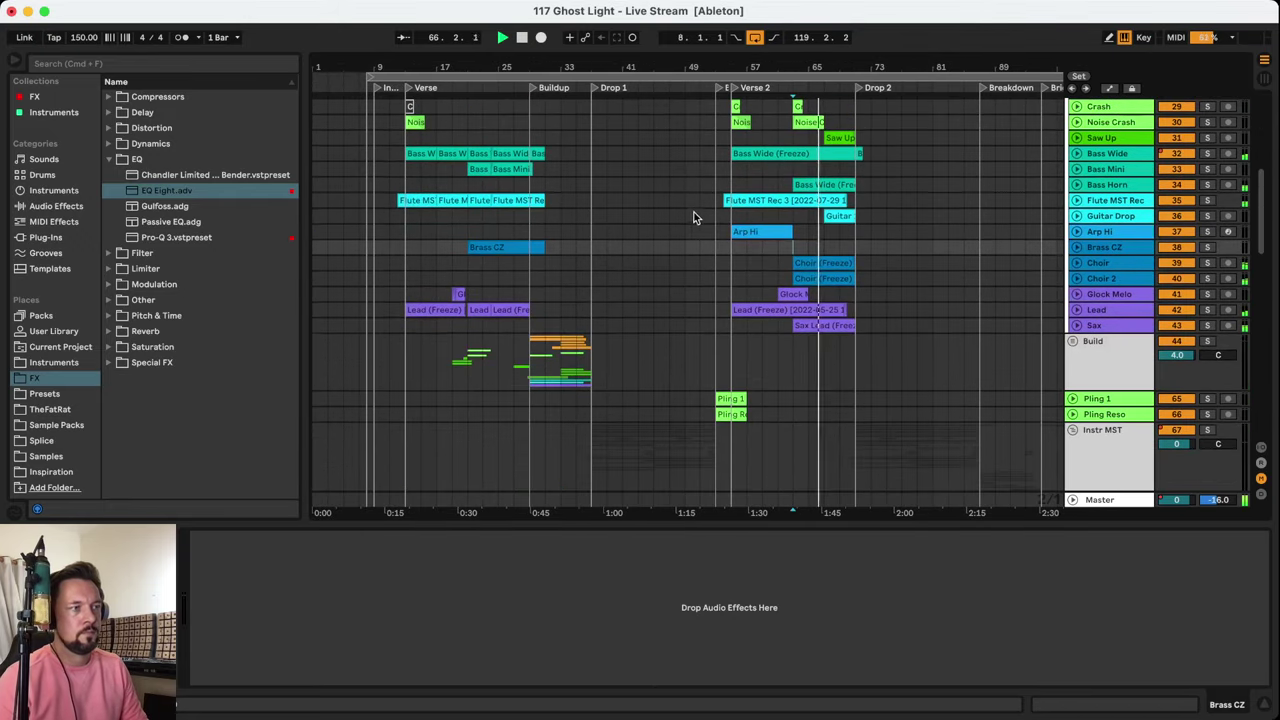
Place the insert marker at the Buildup start, bar 29, expand the Build group, and play the section
click(558, 212)
scroll(558, 212, up, 5)
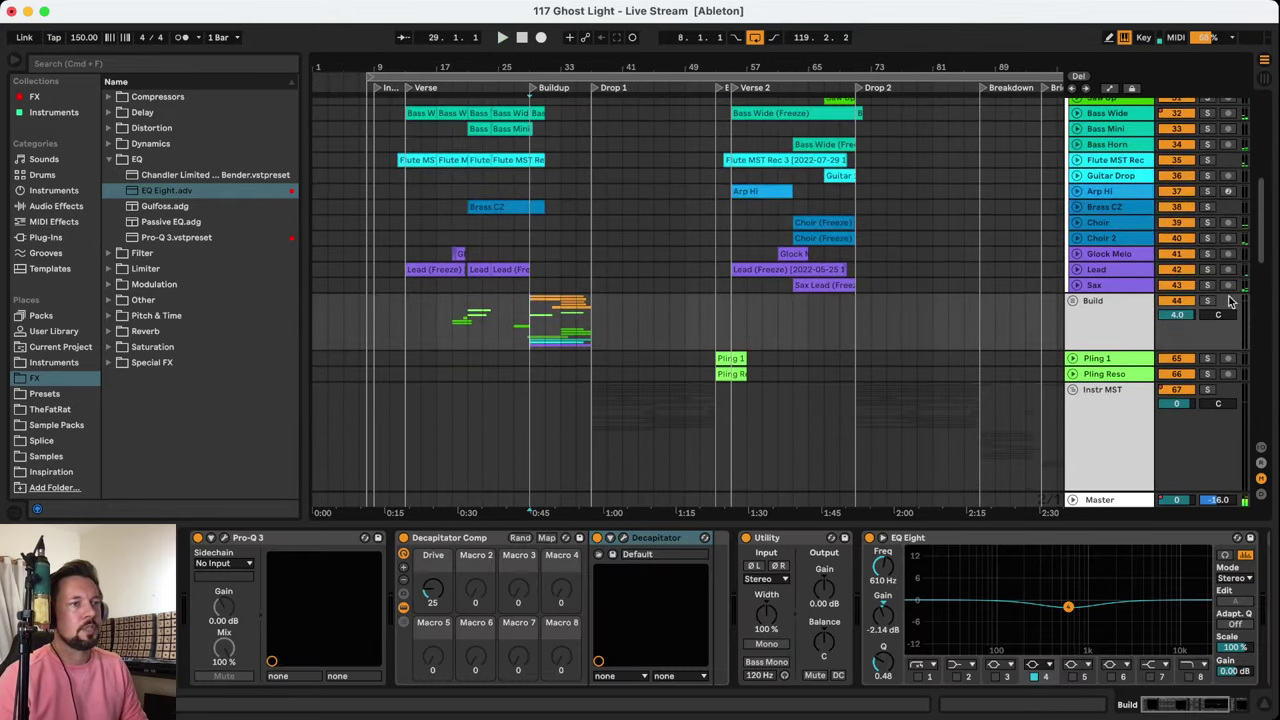
click(1071, 300)
scroll(673, 268, down, 5)
key(space)
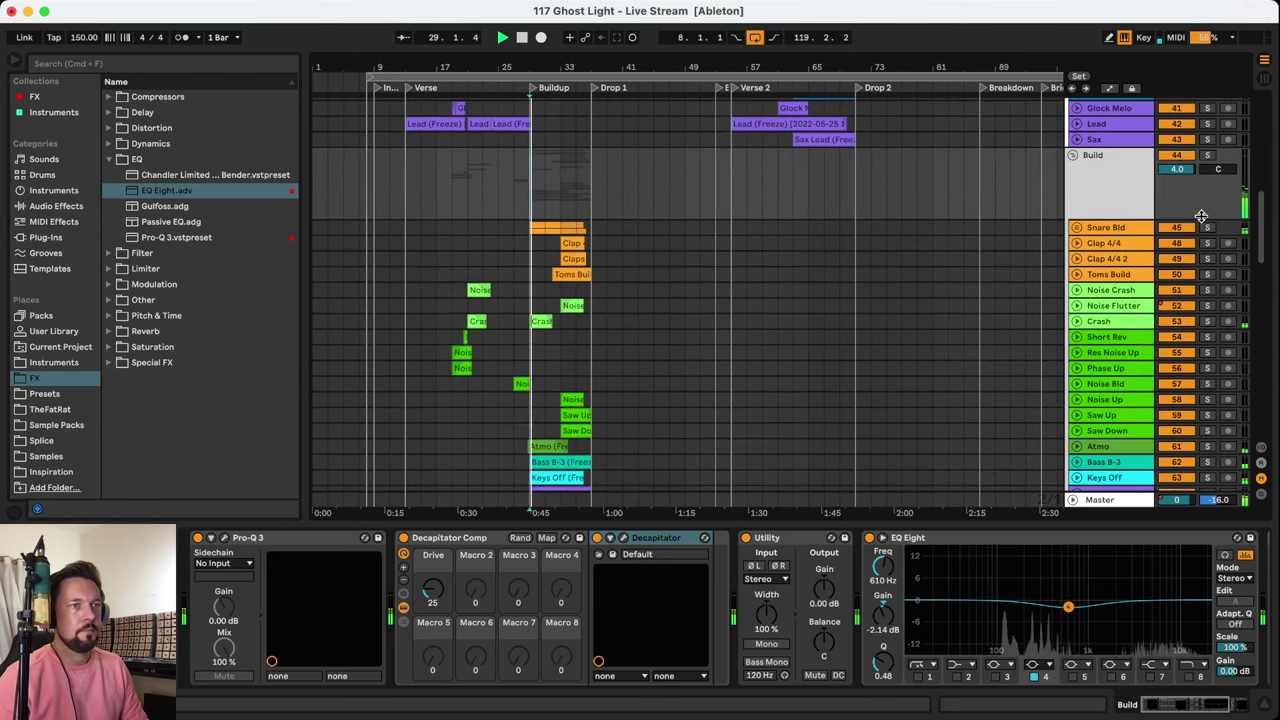
Solo the Snare Bld group and show its EQ Eight and automated Auto Filter during playback
click(1208, 229)
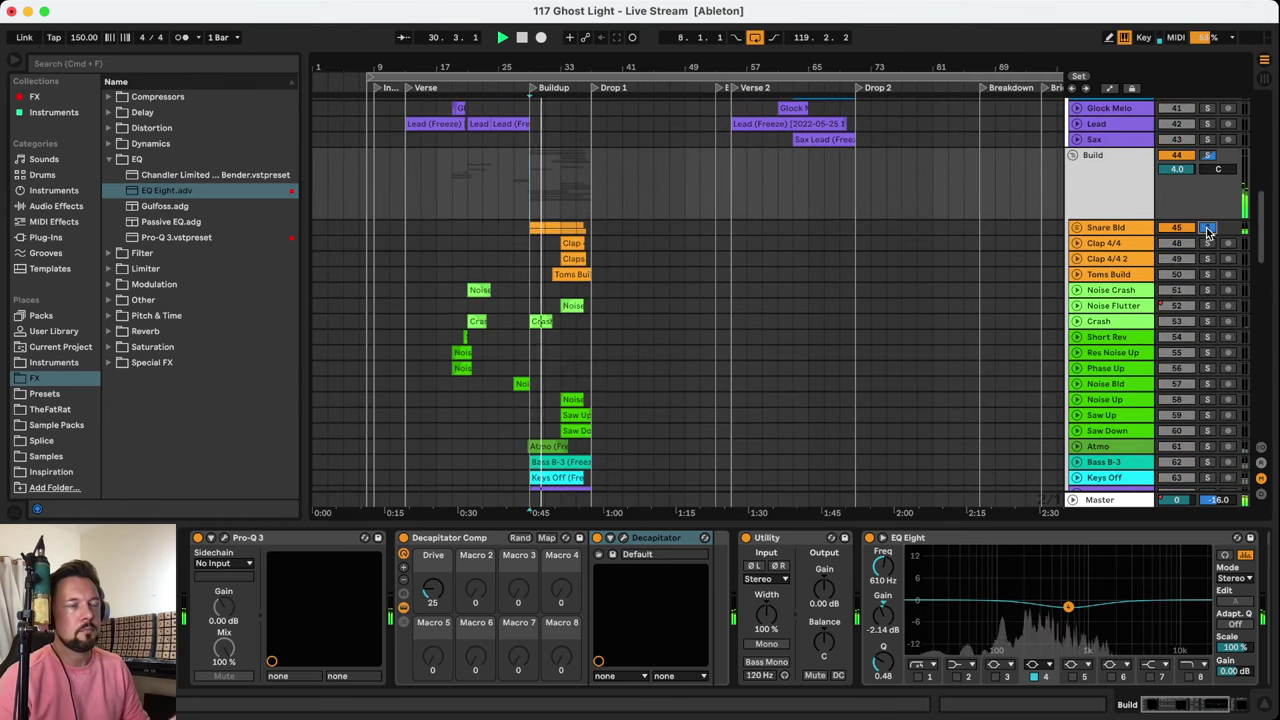
click(1110, 228)
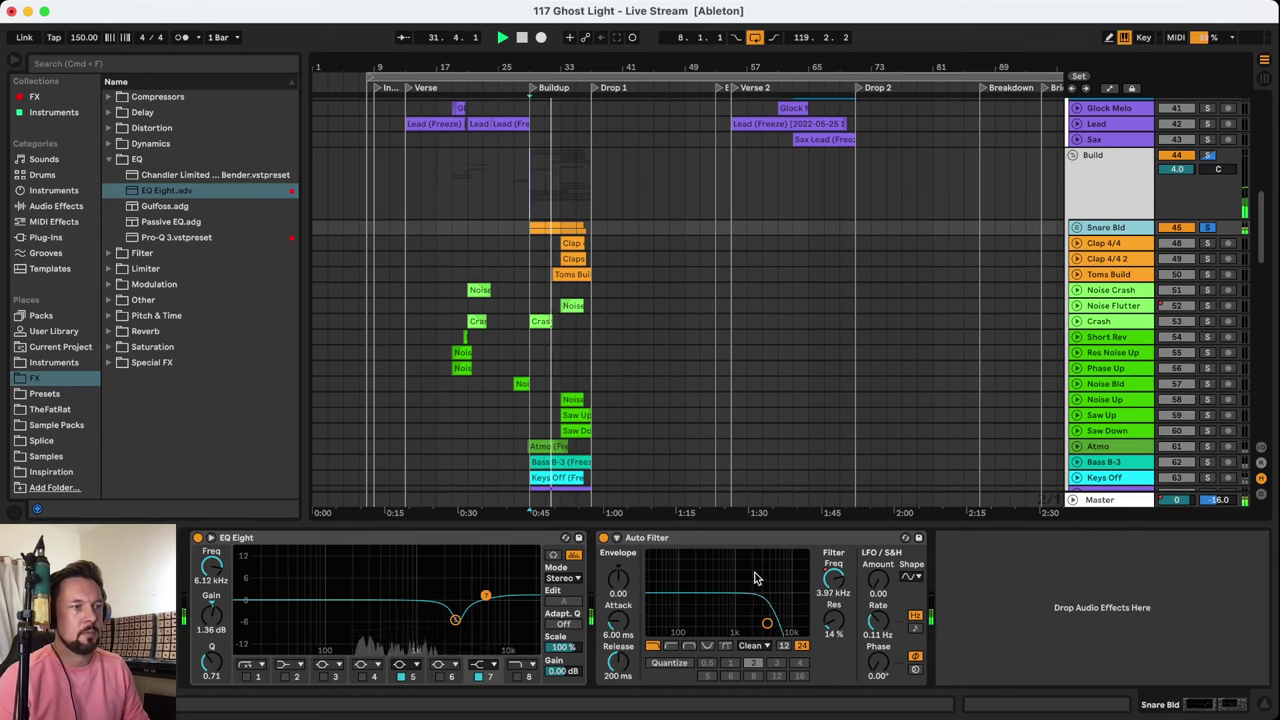
click(738, 535)
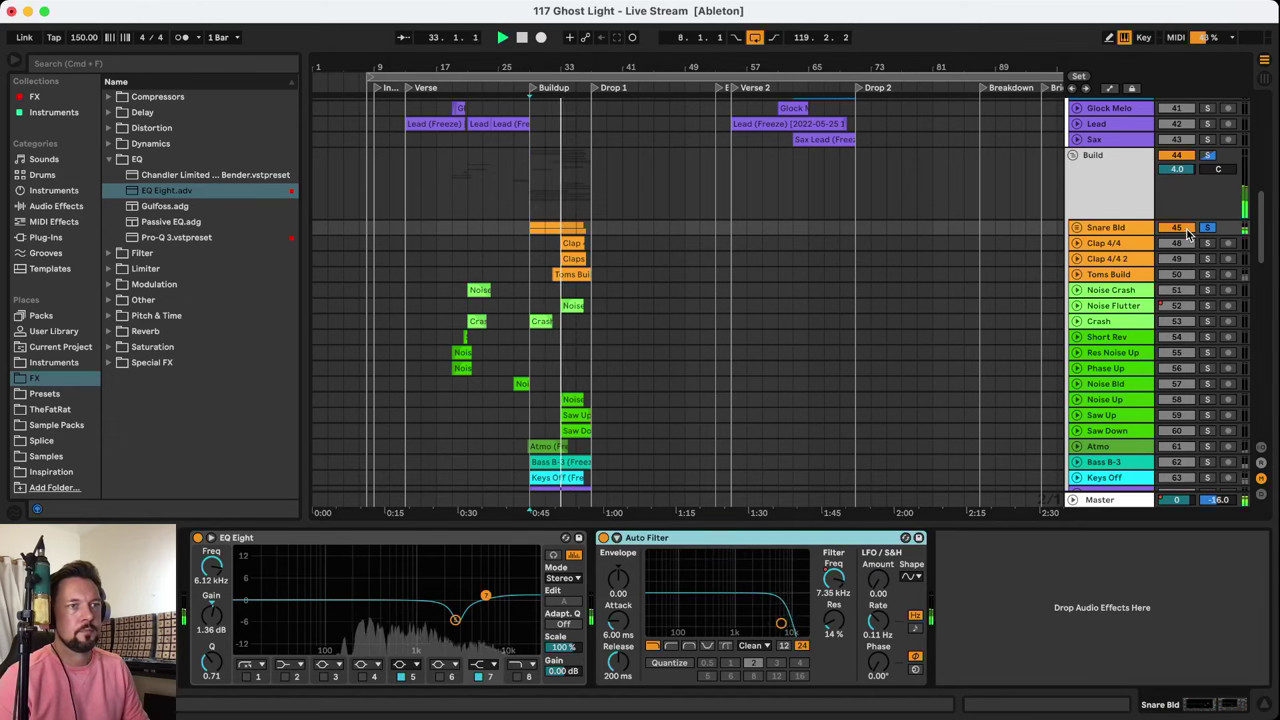
Solo the Clap 4/4 and Clap 4/4 2 tracks and play them from bar 33
click(1207, 258)
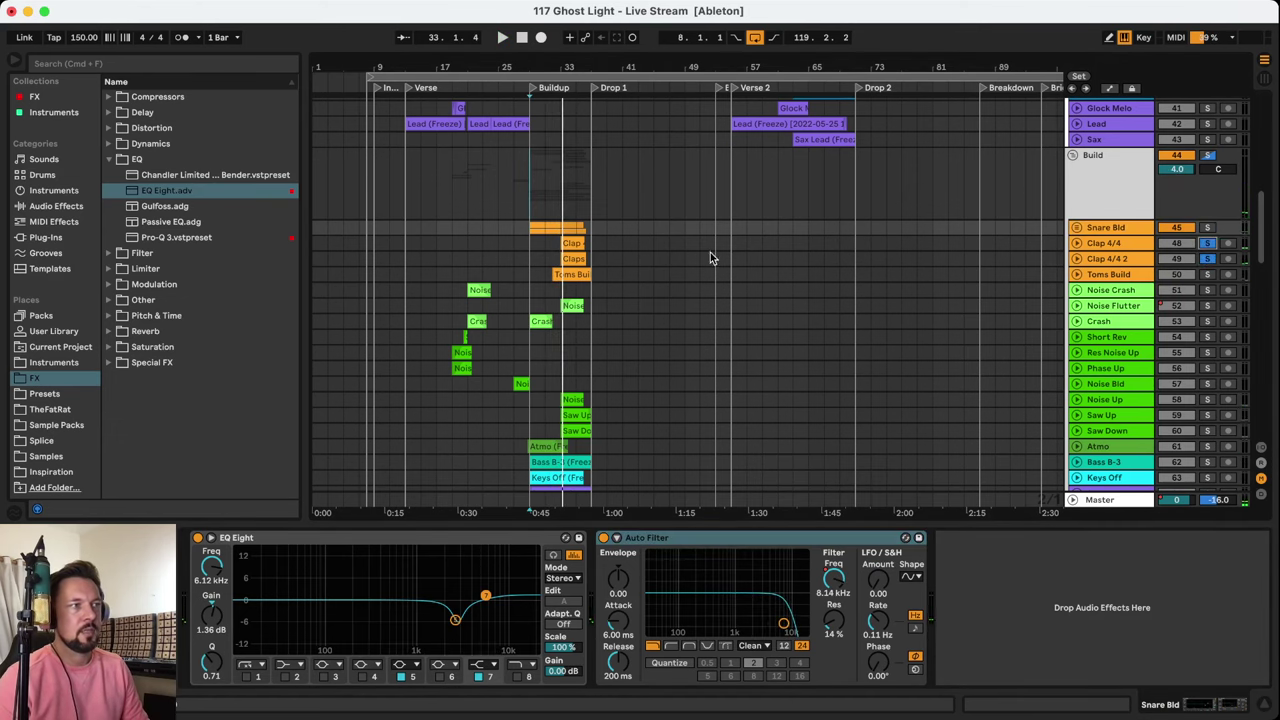
click(572, 243)
key(space)
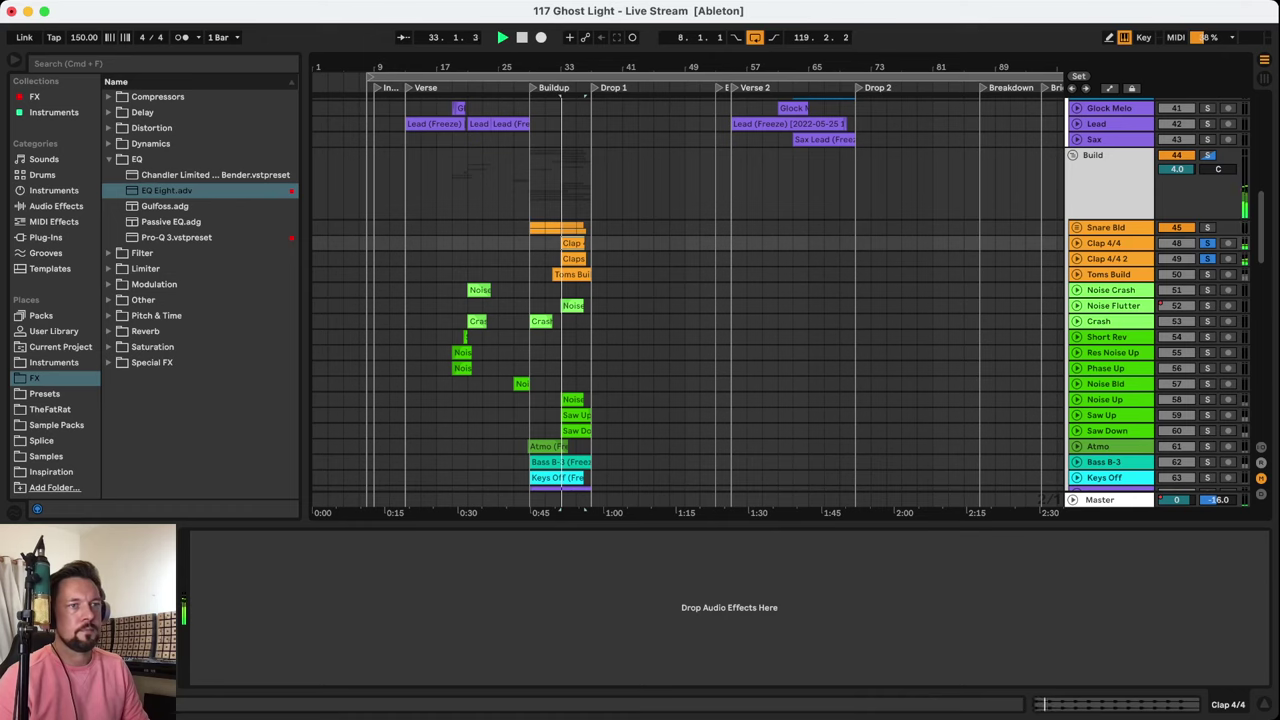
click(1206, 242)
Solo and expand the Toms Build track, enlarge the Buildup's timeline, and play the toms from bar 33
click(1207, 274)
click(1076, 274)
key(space)
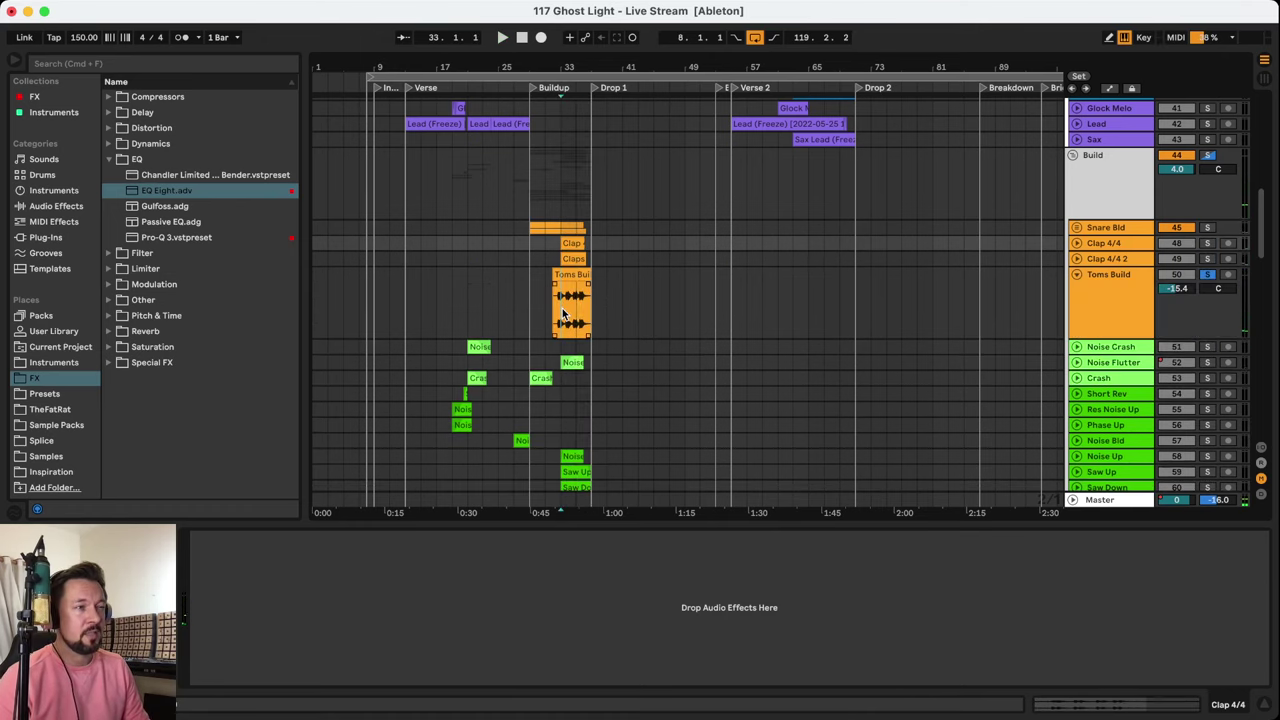
click(563, 310)
drag(575, 67, 575, 150)
click(484, 323)
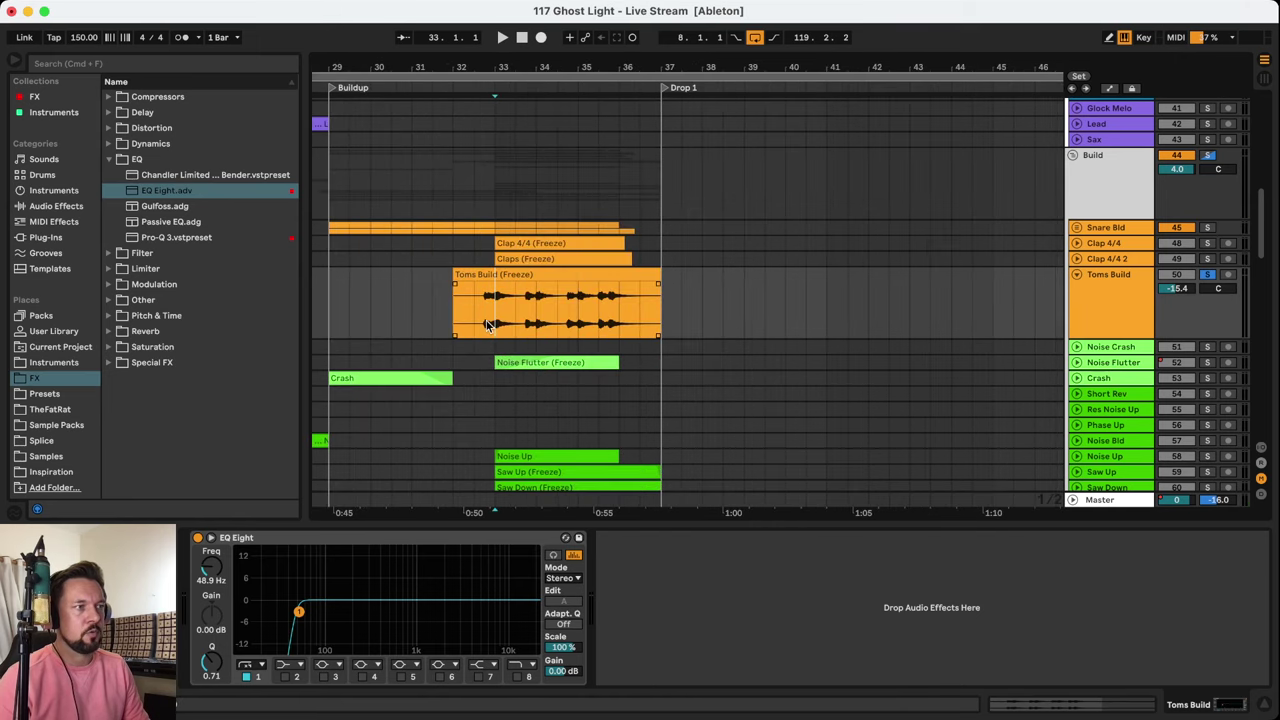
key(space)
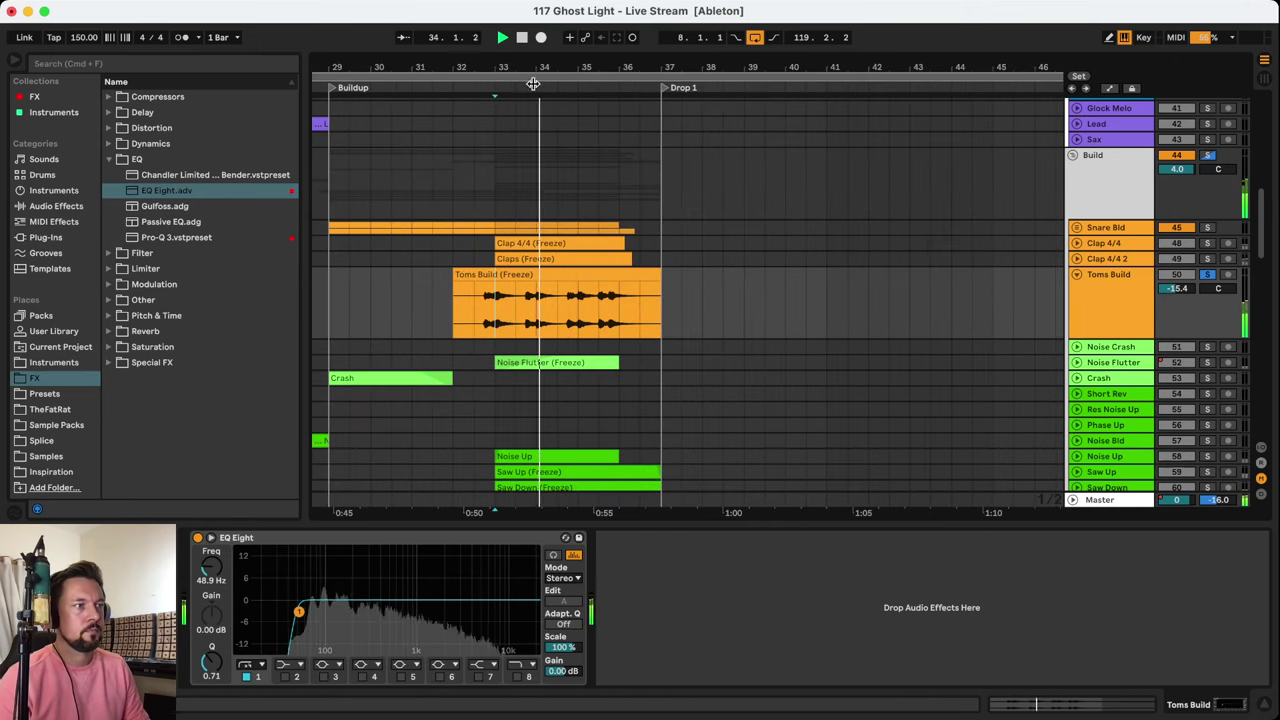
Clear the Toms Build solo and audition the Crash clip at the start of the Buildup, bar 29
click(1208, 274)
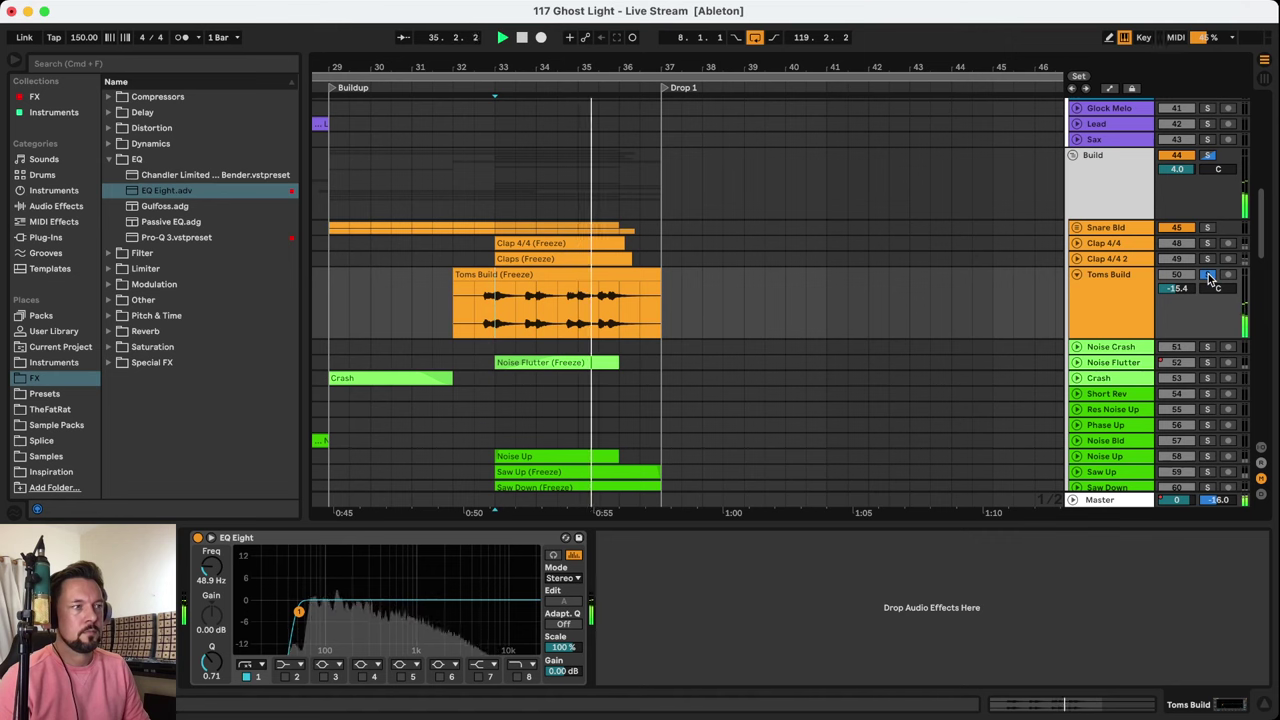
click(1208, 275)
key(space)
click(369, 380)
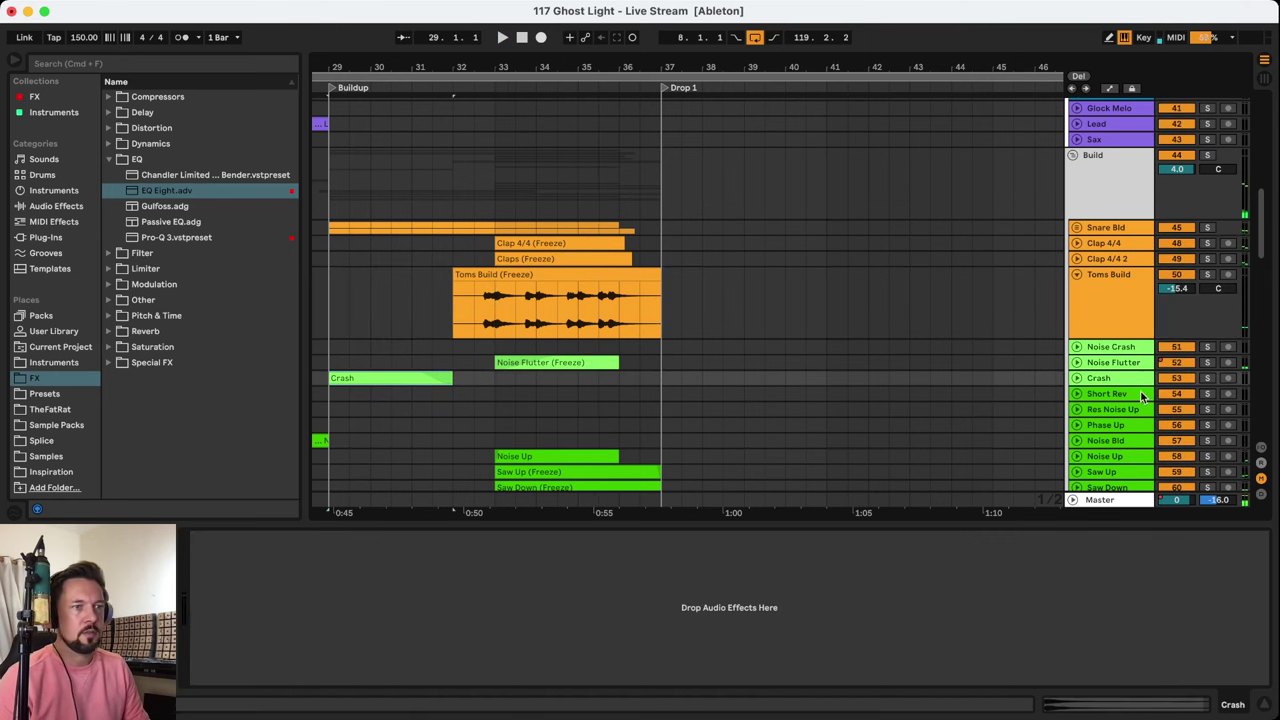
click(1208, 379)
click(1208, 379)
key(space)
Select the Noise Flutter clip at bar 33 and play it soloed, then within the full mix
click(500, 363)
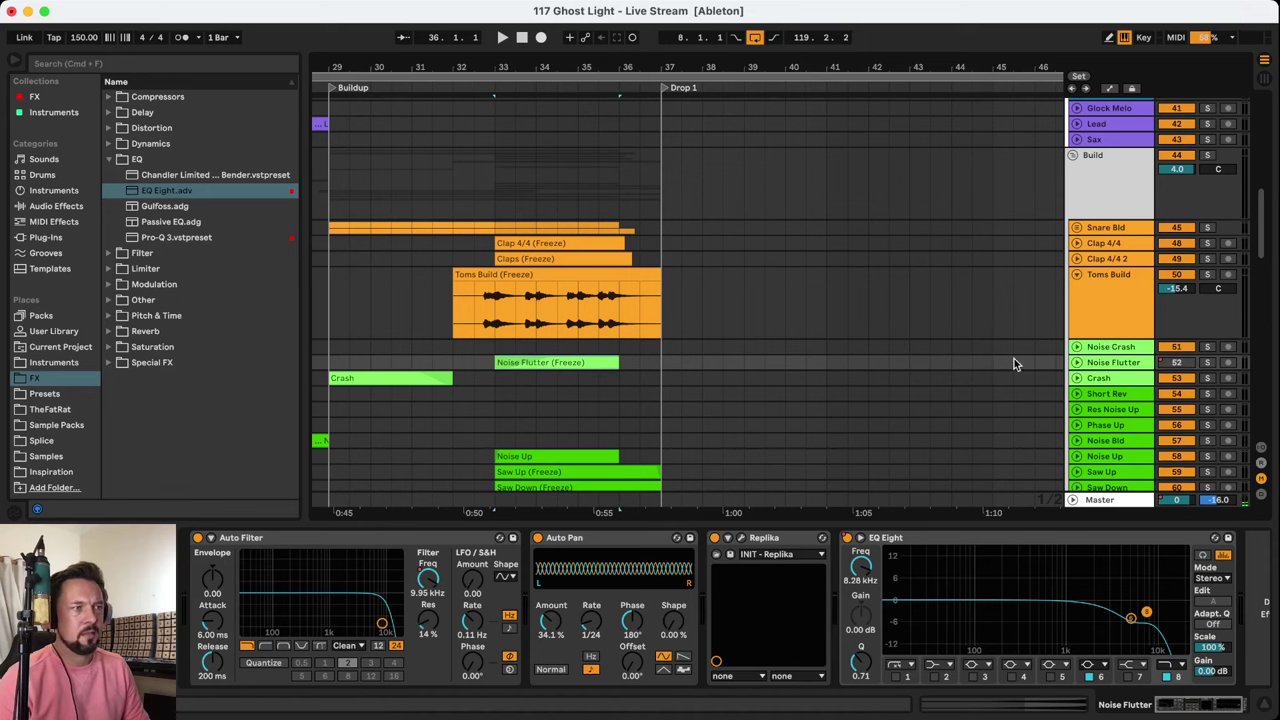
key(space)
click(1208, 362)
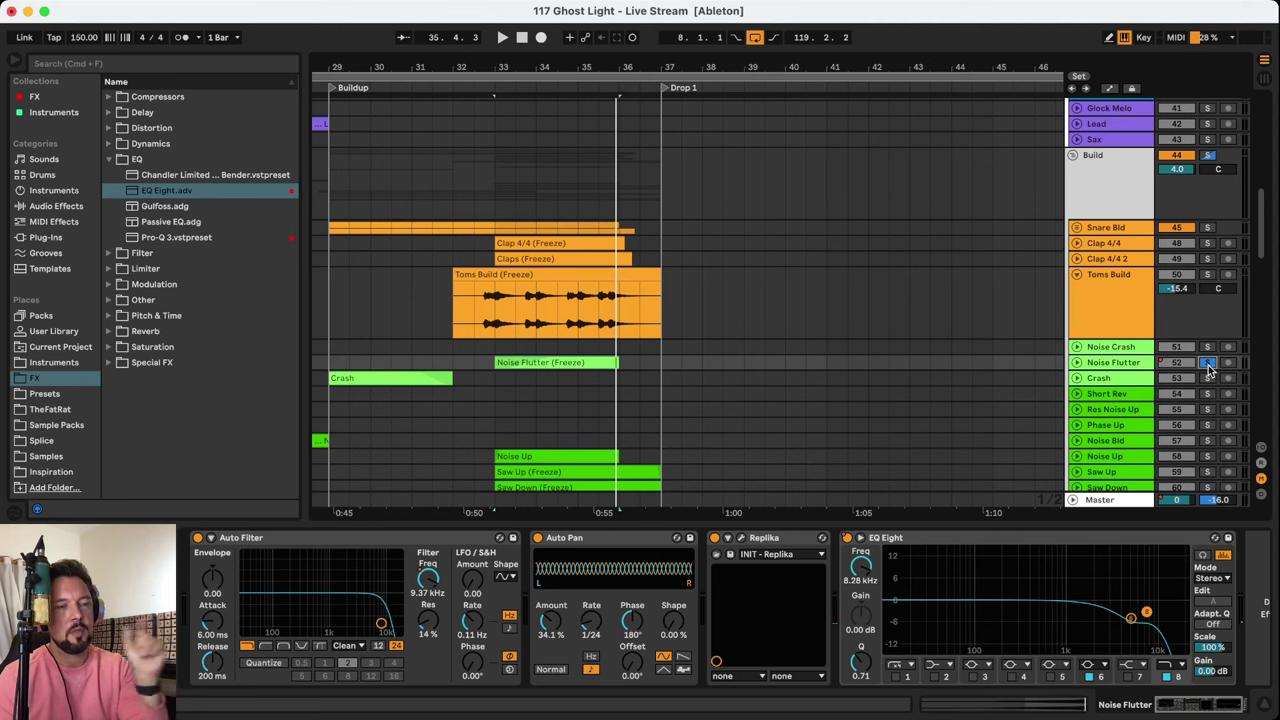
scroll(717, 320, down, 2)
key(space)
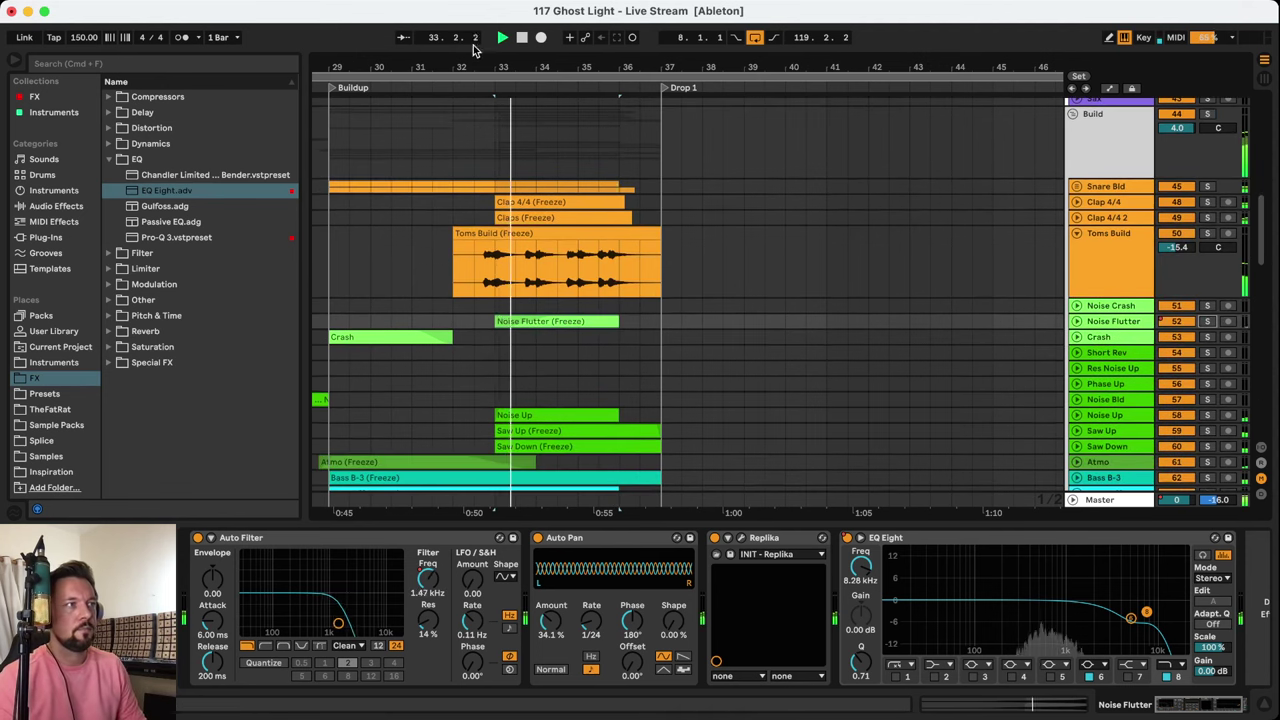
Widen the visible timeline around the Buildup, select the Noise Up clip at bar 33, and play it soloed
drag(490, 56, 657, 30)
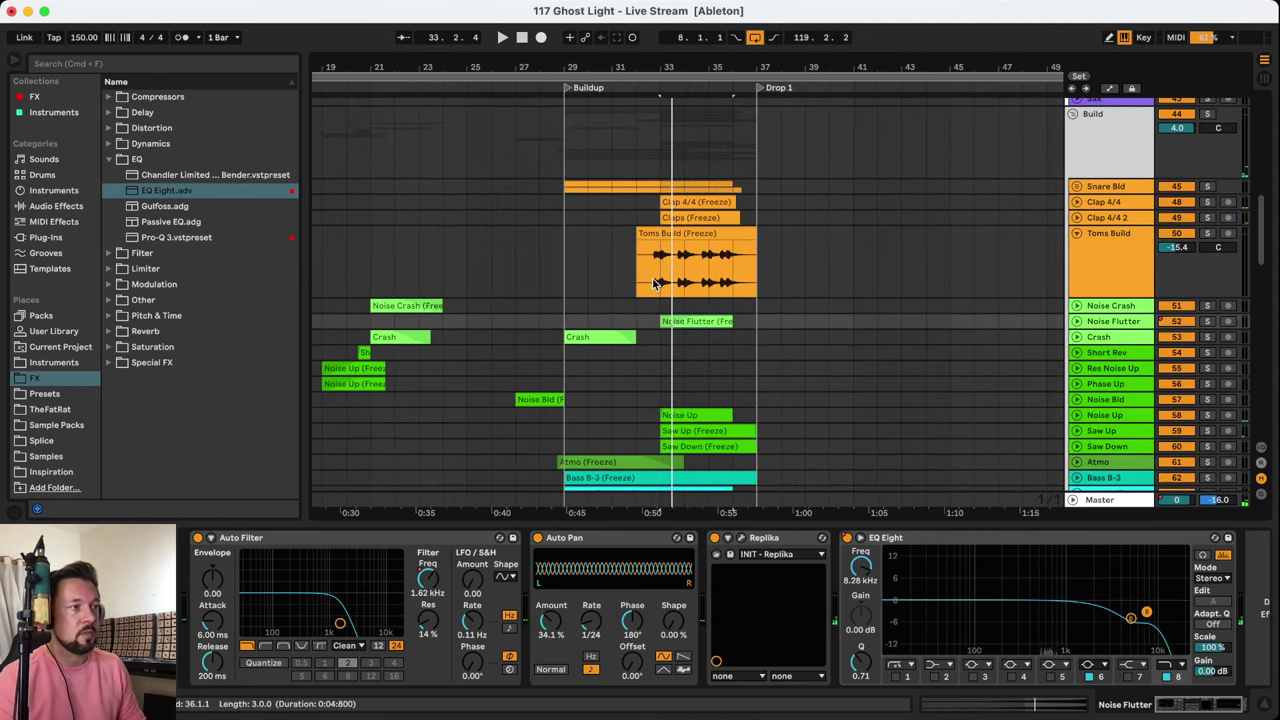
scroll(678, 347, down, 2)
click(680, 378)
scroll(1218, 322, down, 6)
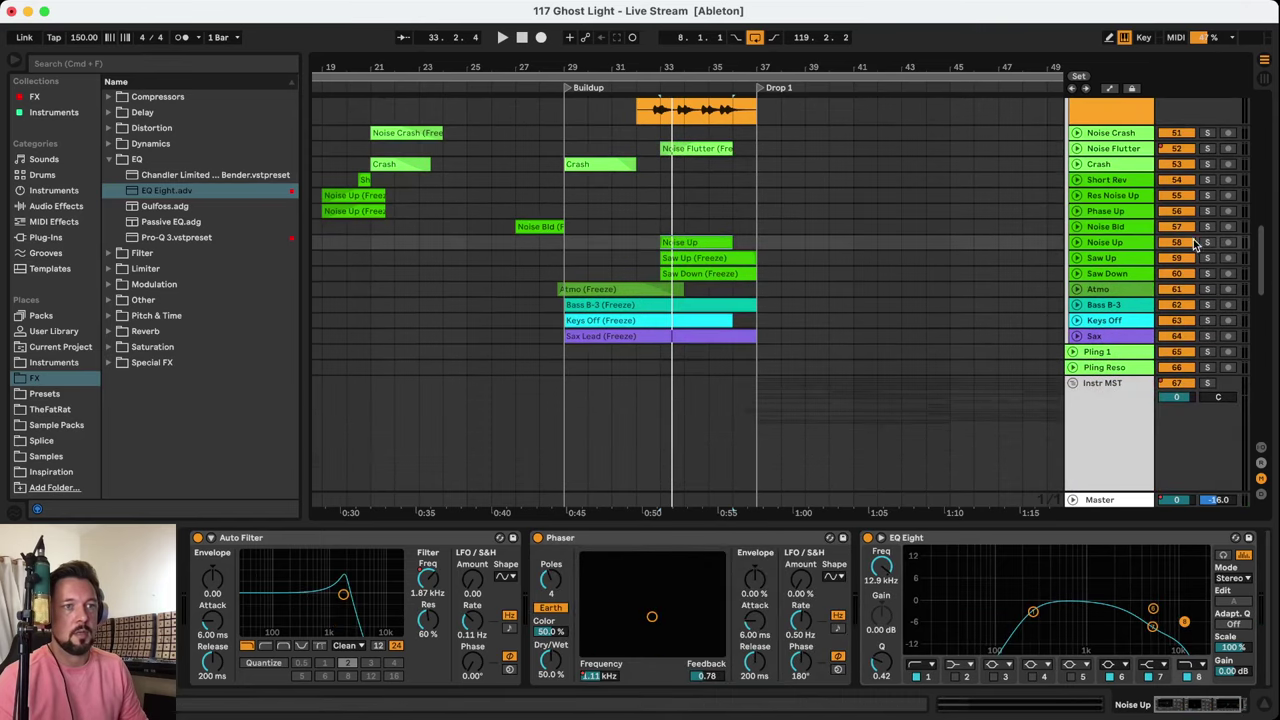
key(space)
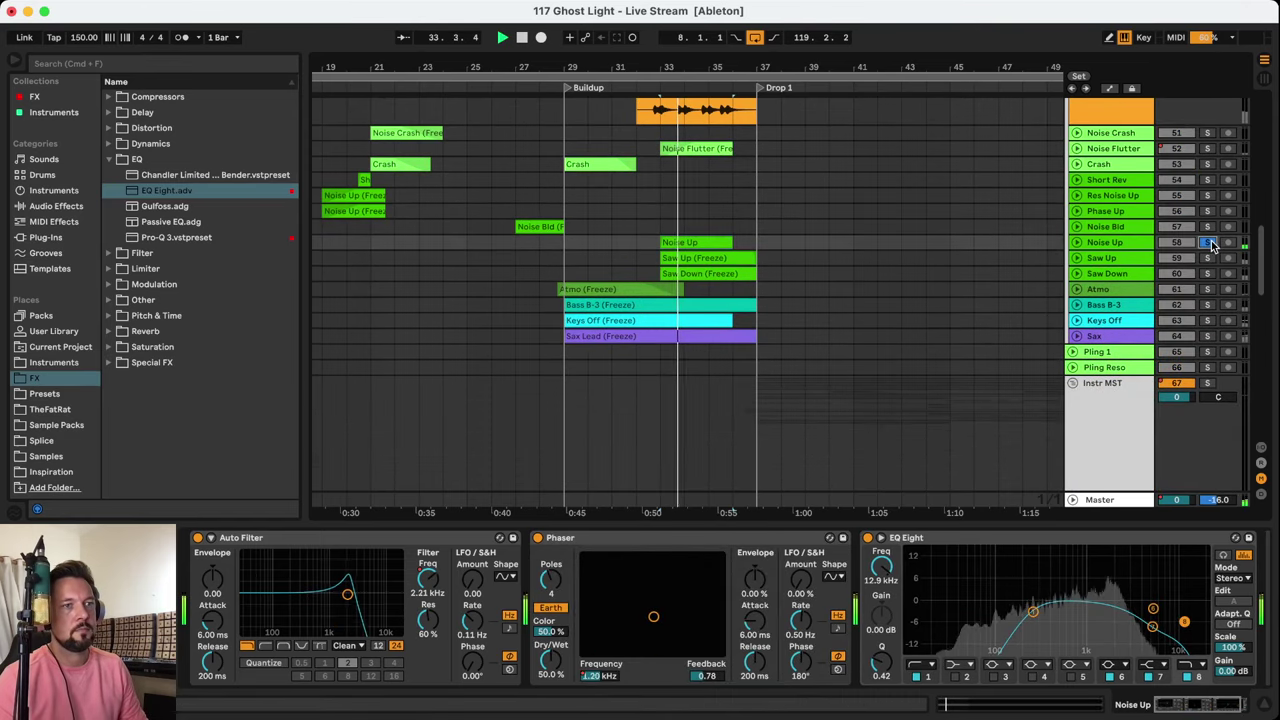
Solo the Saw Up and Saw Down tracks one after the other, comparing Saw Down with the full mix
click(1208, 258)
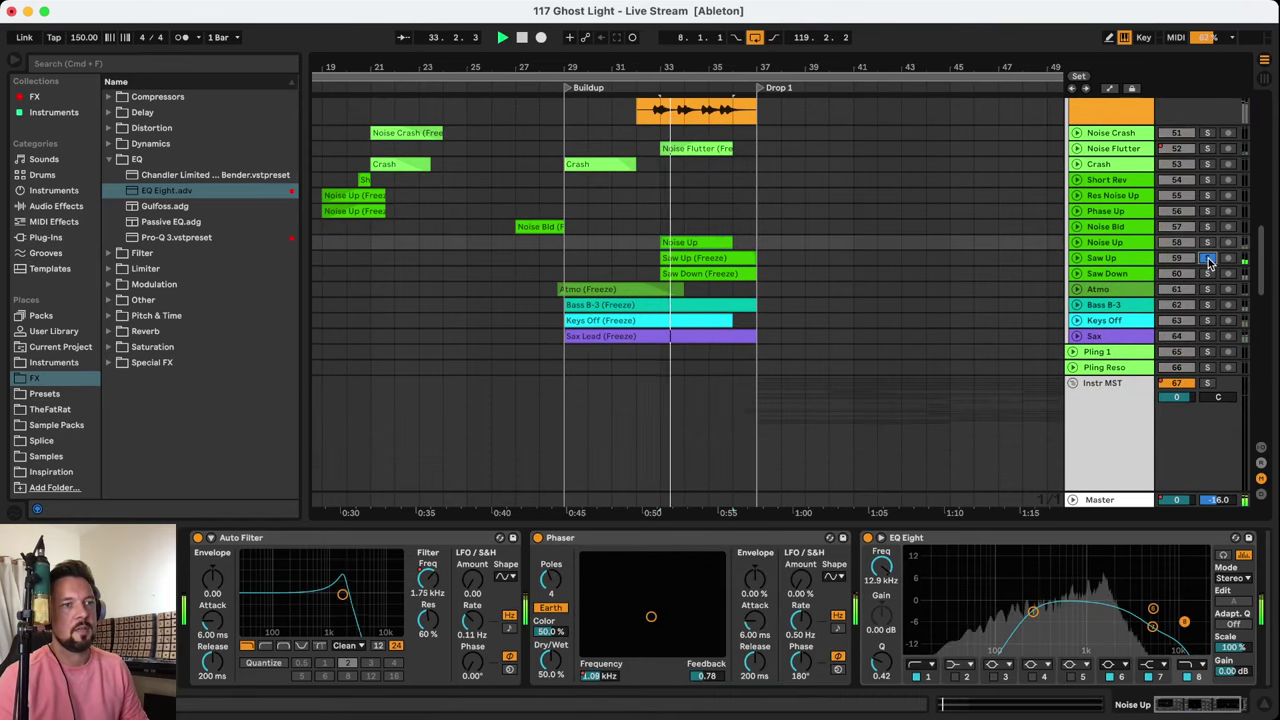
click(1207, 273)
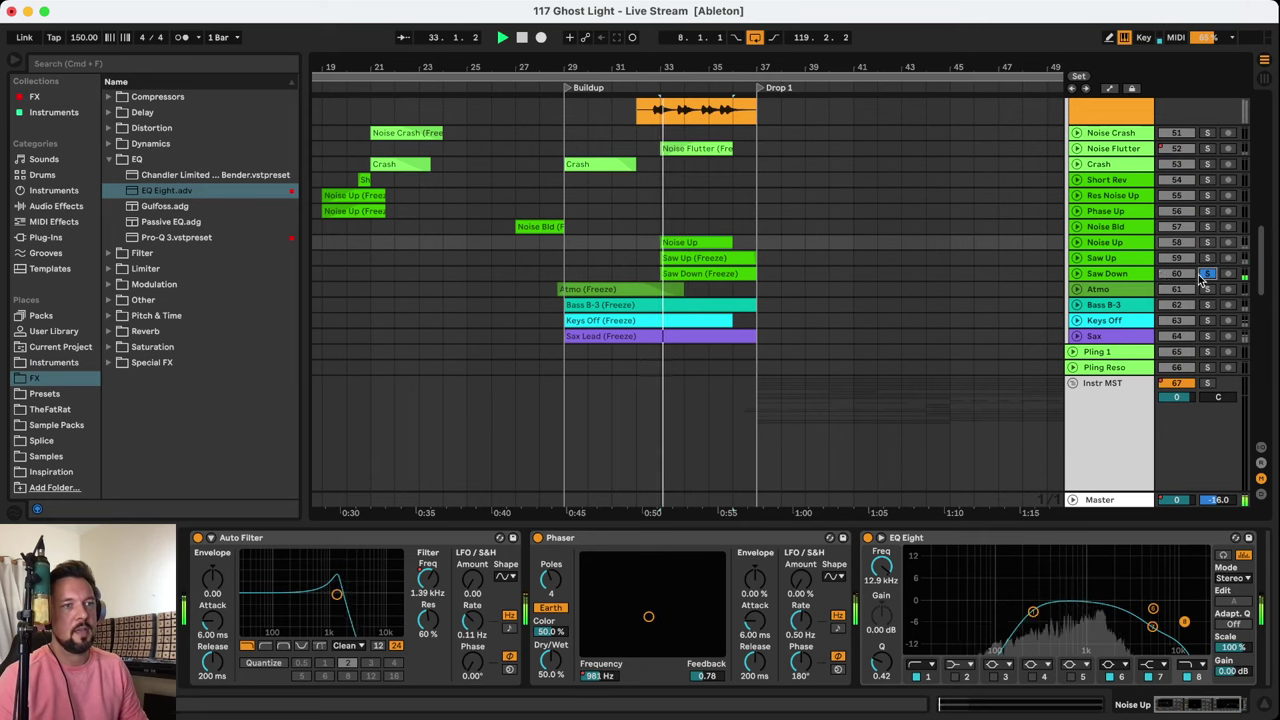
click(1122, 275)
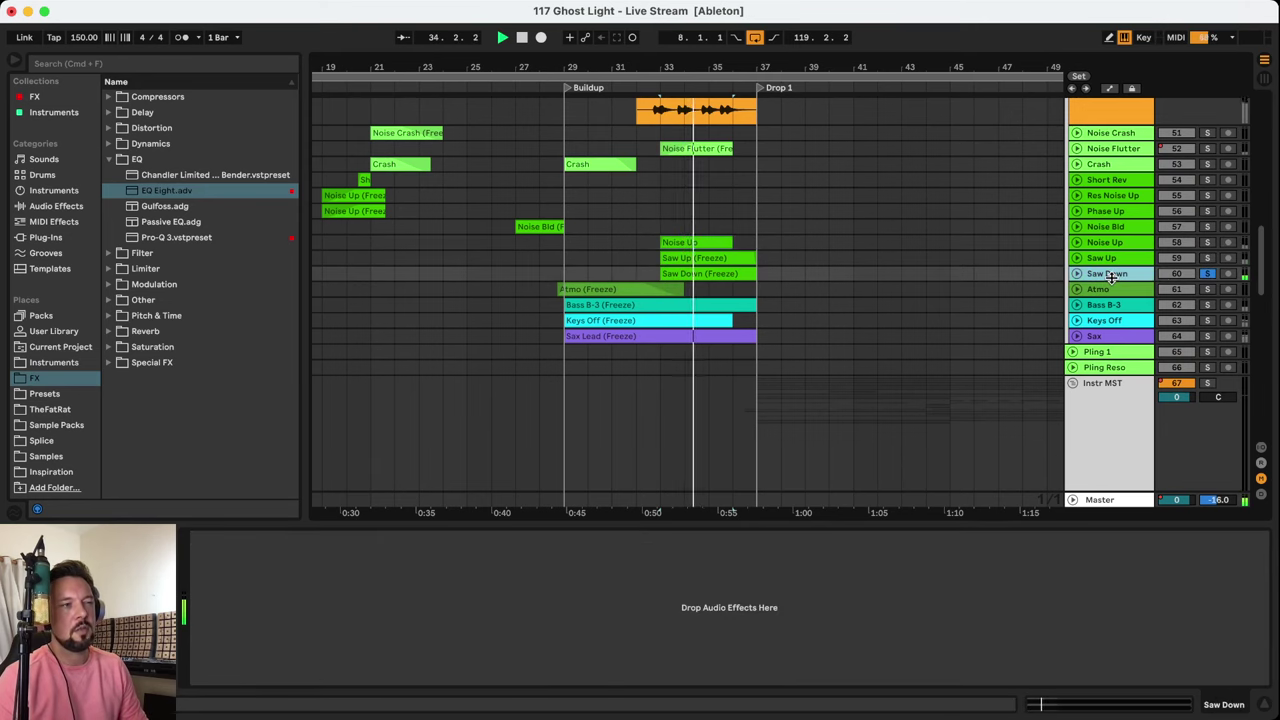
click(1209, 273)
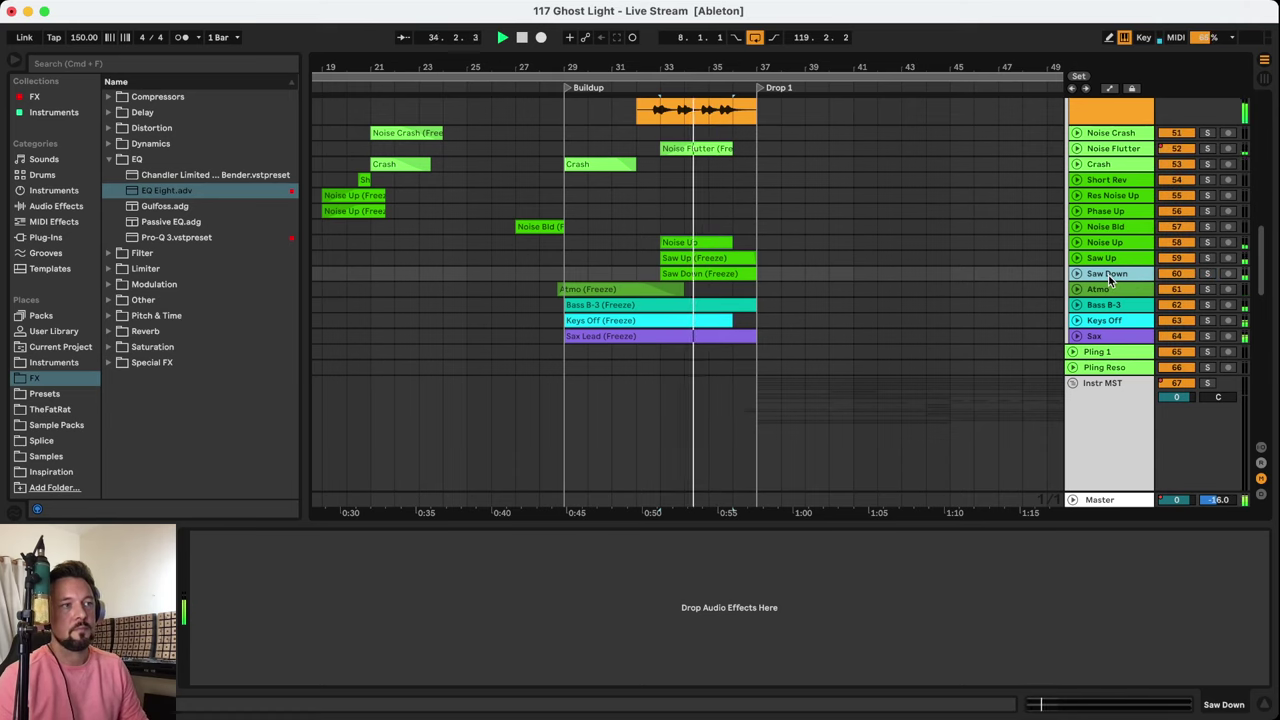
click(1115, 290)
click(1134, 275)
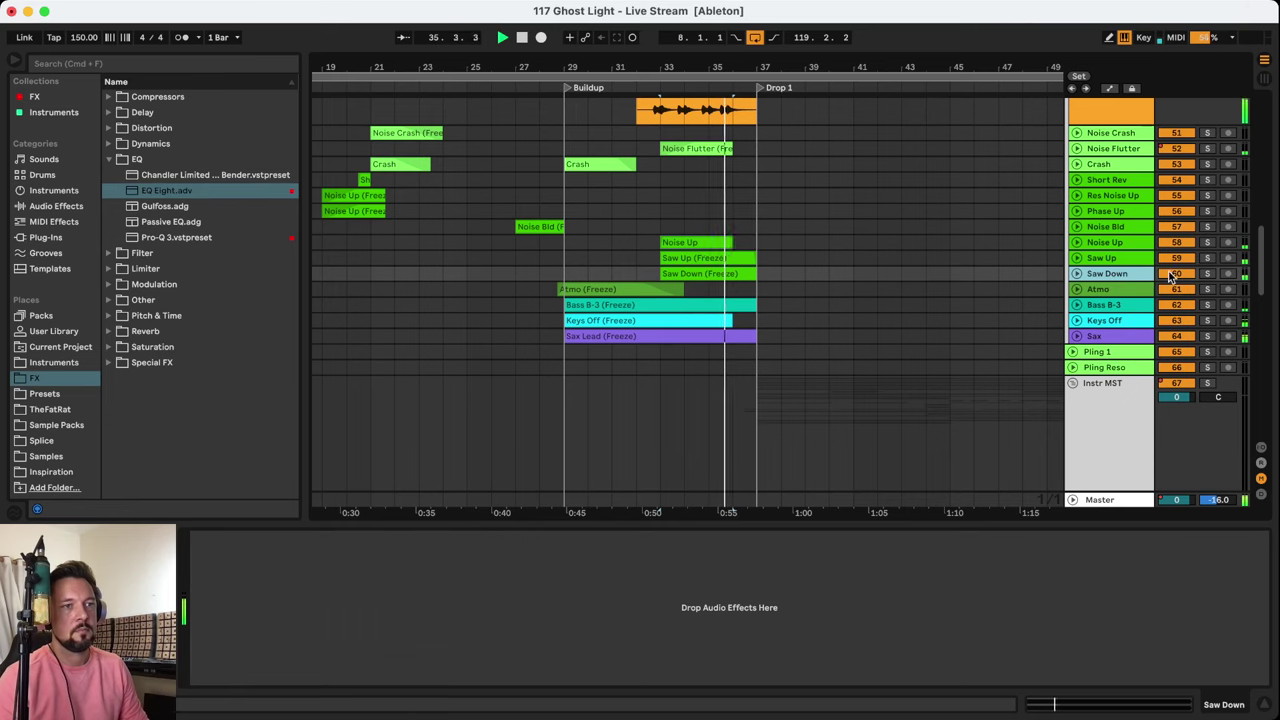
click(1207, 273)
Play the Atmo track soloed from bar 28, show its EQ Eight, and stop playback
click(540, 272)
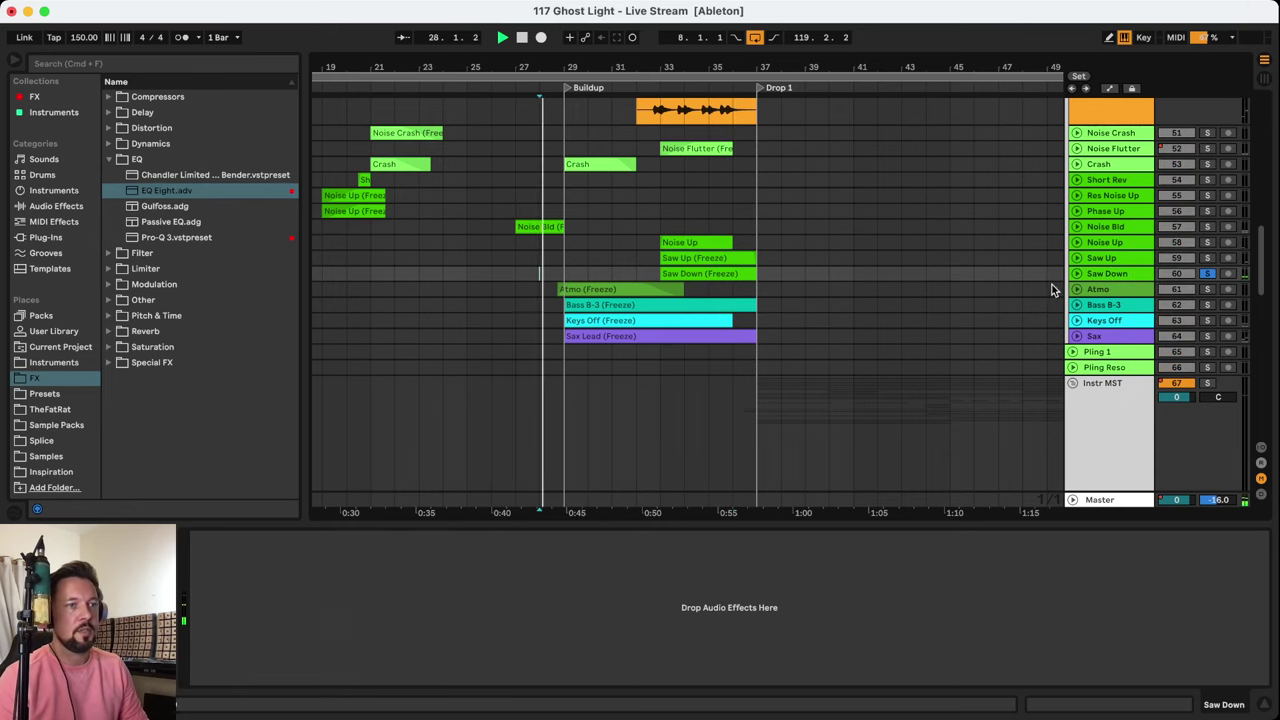
click(1207, 273)
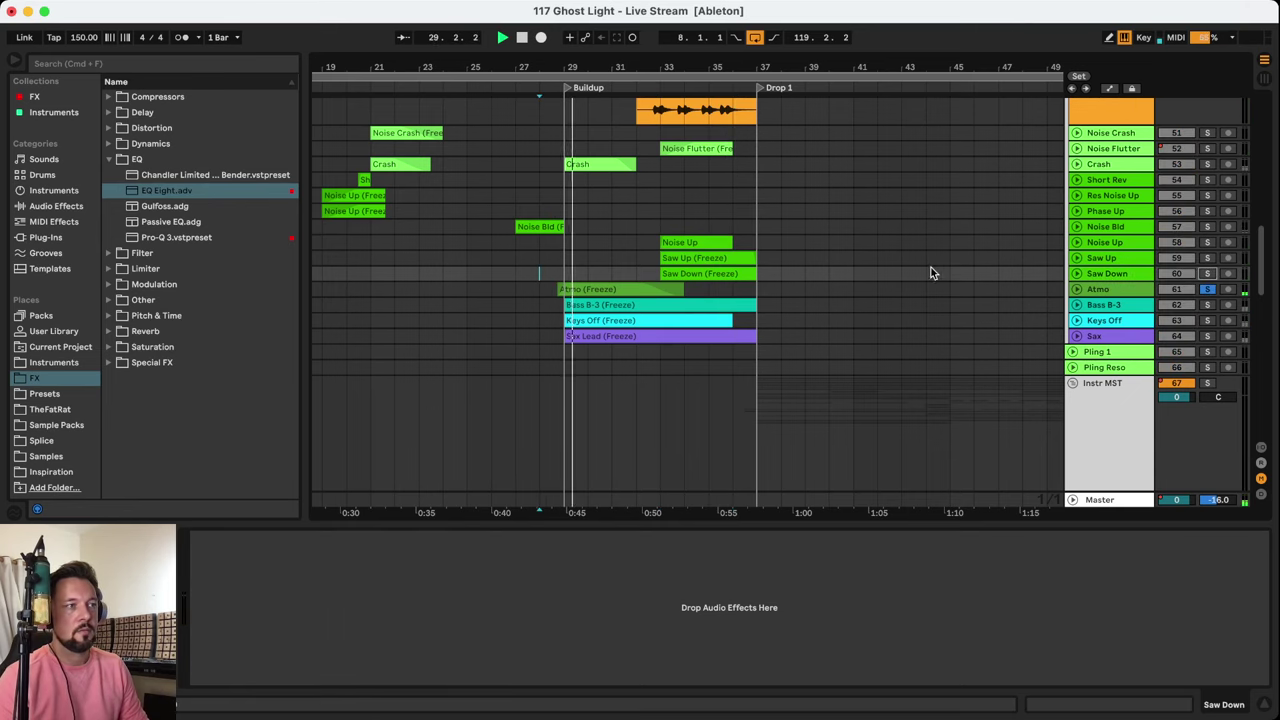
click(1209, 289)
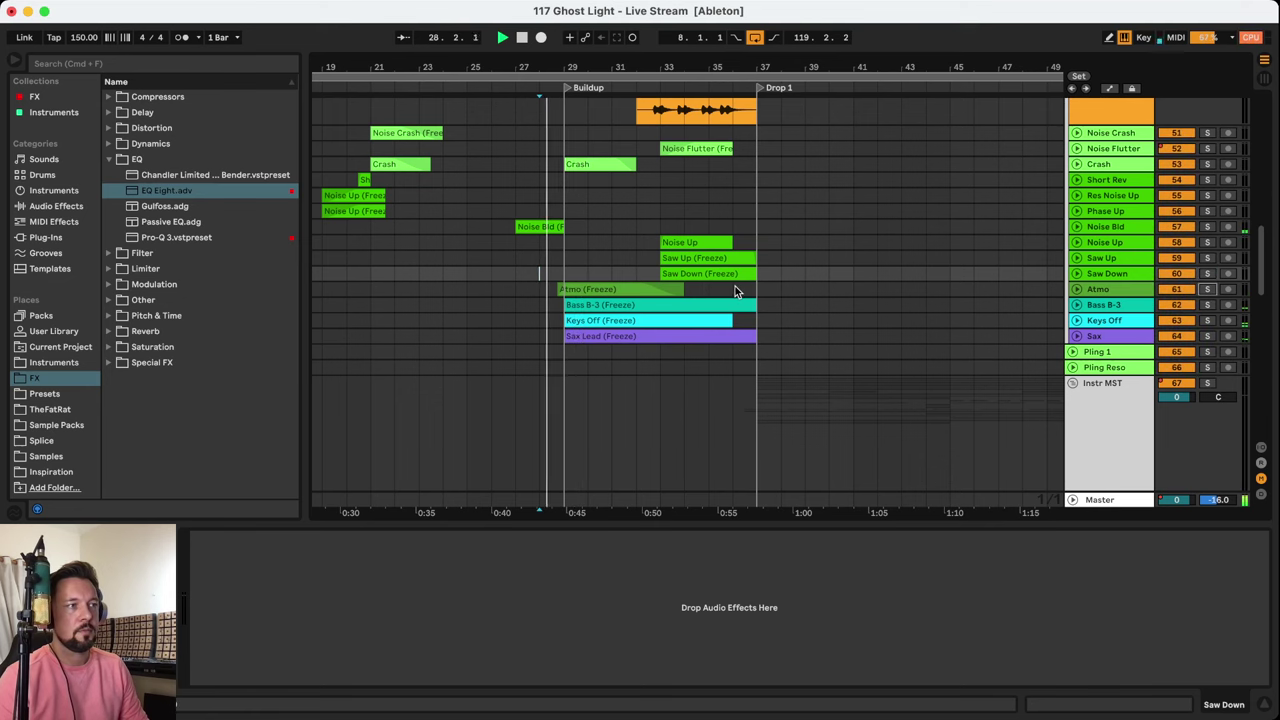
click(634, 289)
click(1122, 290)
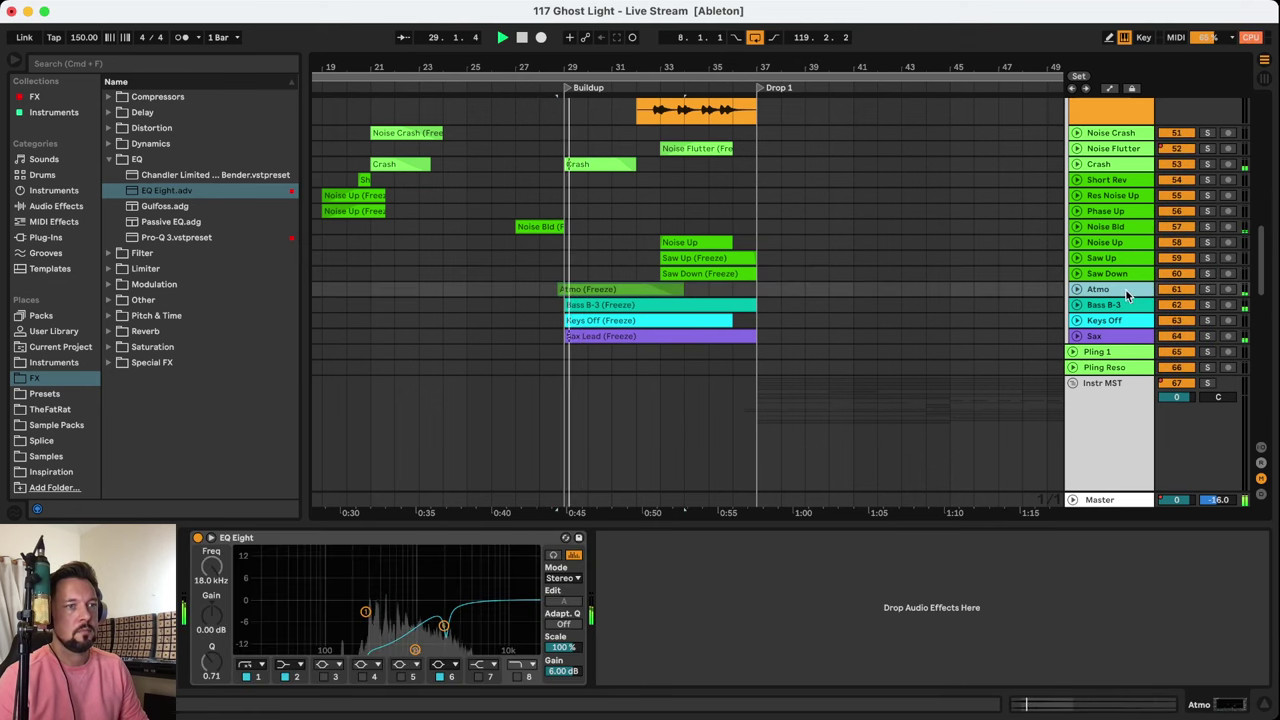
click(1205, 289)
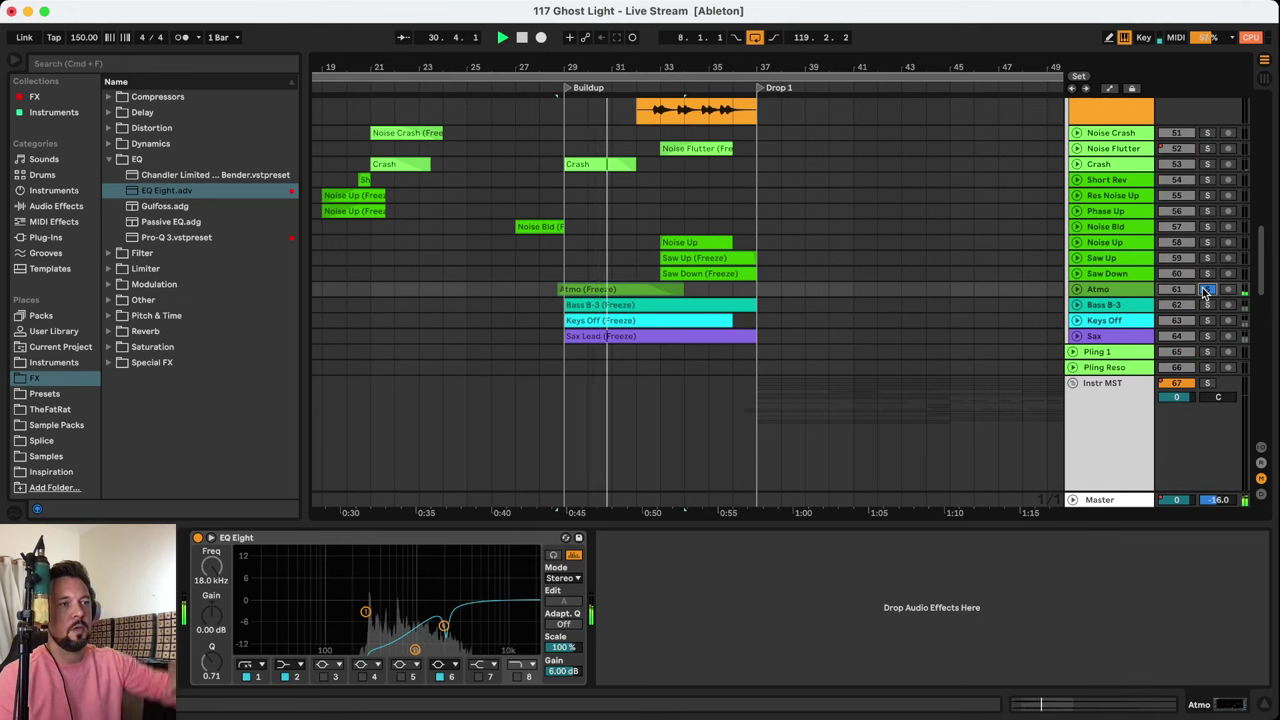
click(1205, 289)
click(674, 300)
key(space)
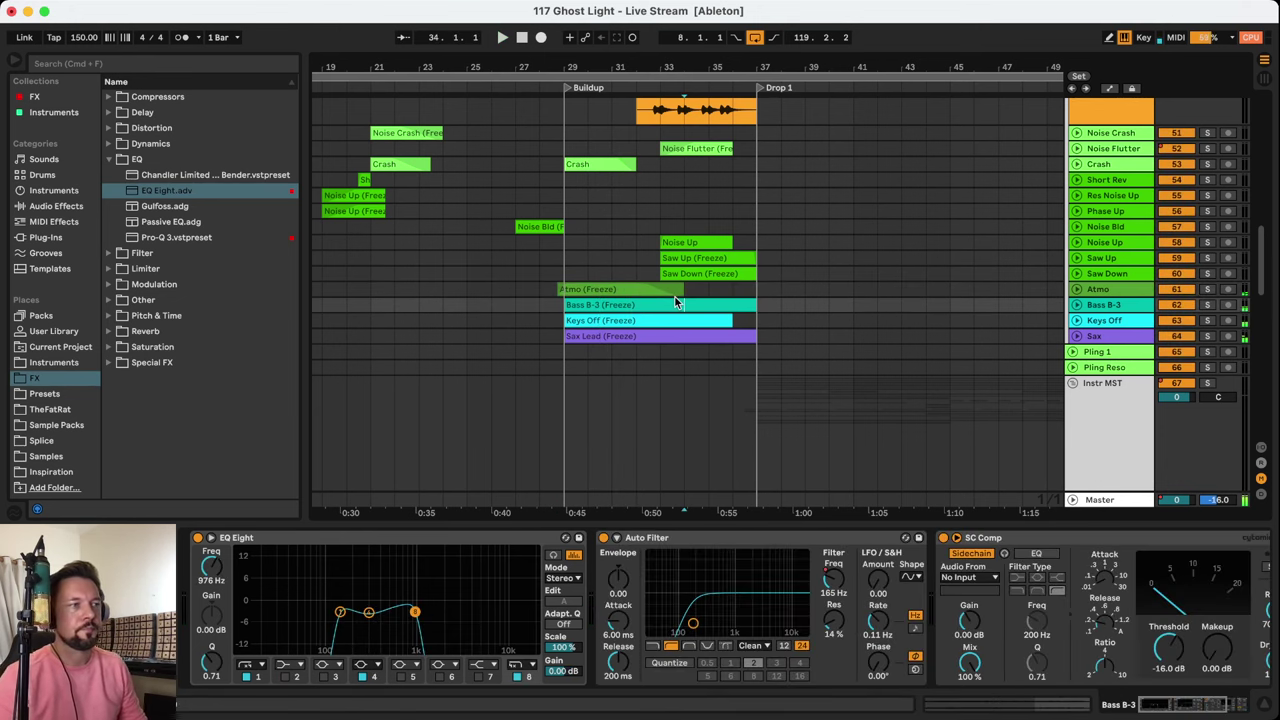
Play the verse from bar 21 with the Bass Wide track soloed, then clear the solo and stop
scroll(873, 298, up, 3)
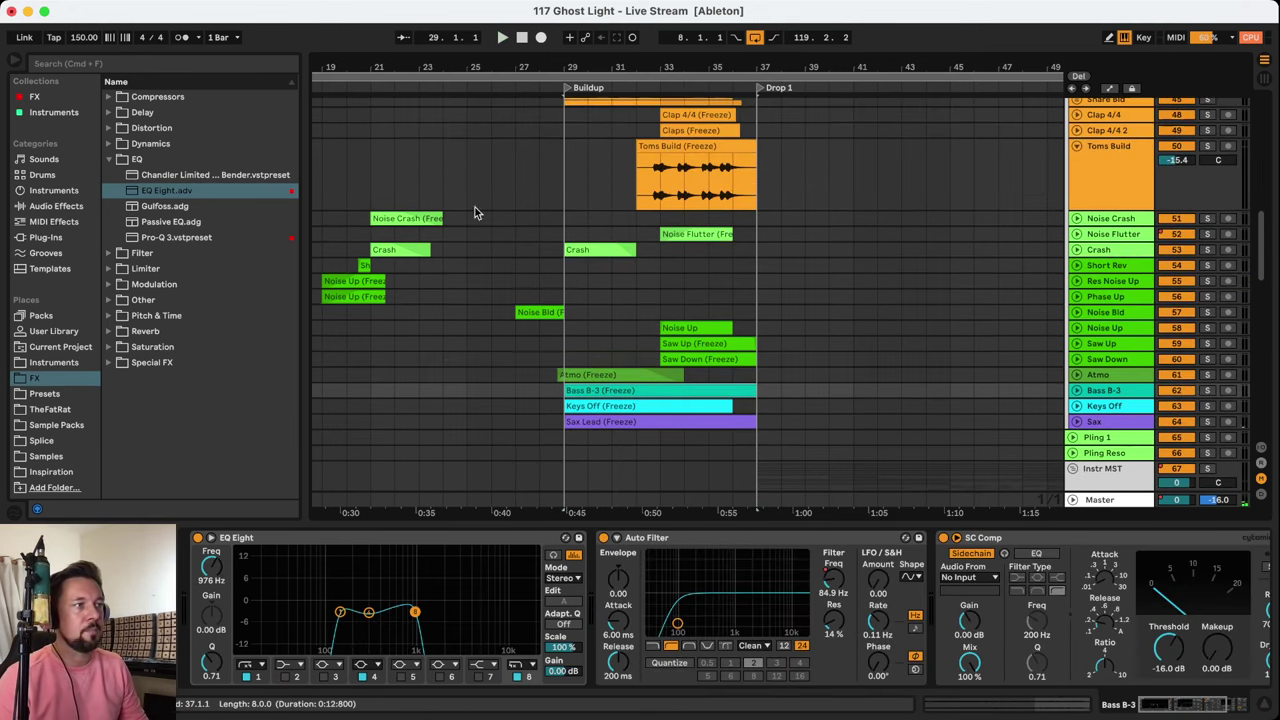
click(460, 184)
key(space)
scroll(593, 228, up, 10)
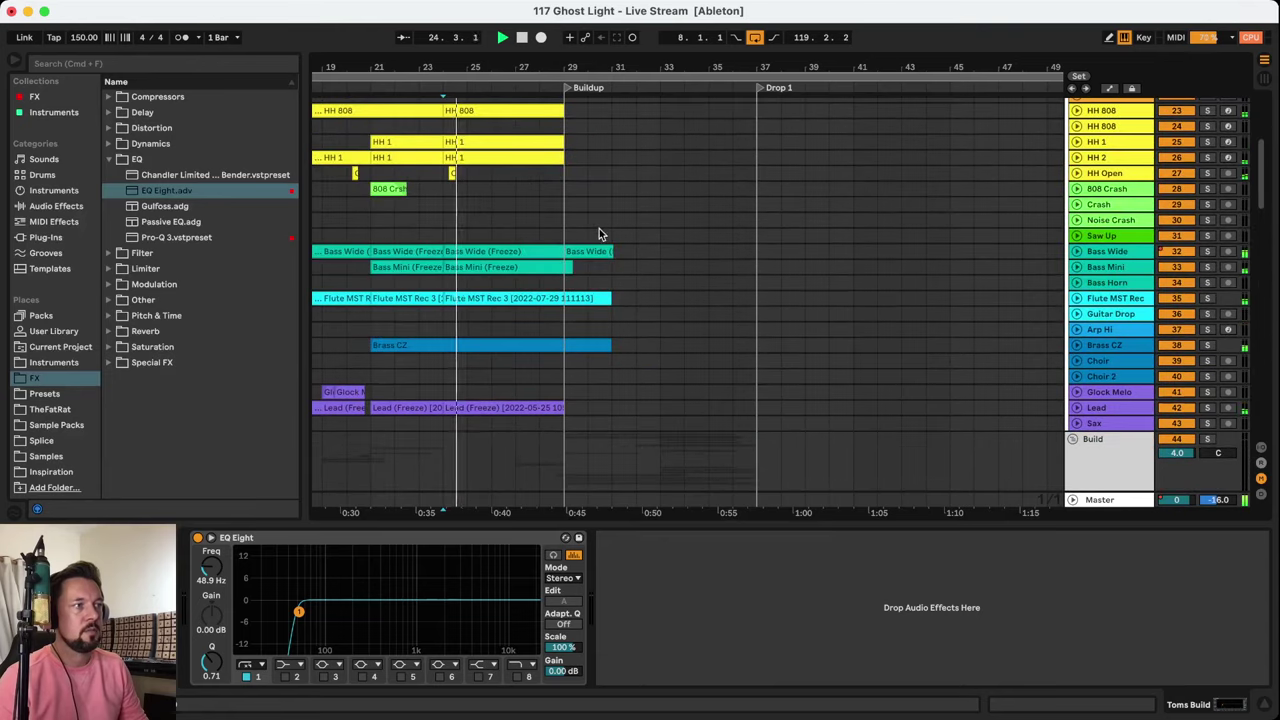
click(370, 236)
click(1207, 251)
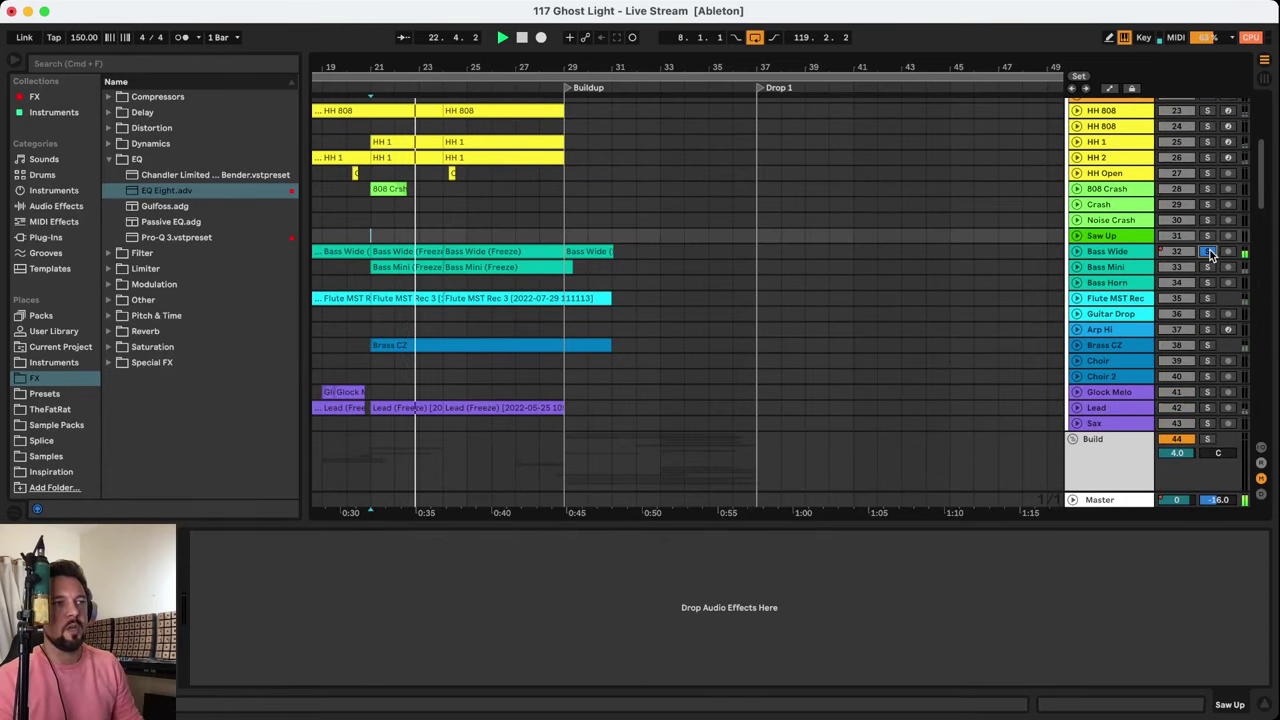
click(1209, 251)
key(space)
Select the Bass B-3 clip at bar 29, play it soloed, and replay the Buildup with the solo cleared
scroll(671, 400, down, 10)
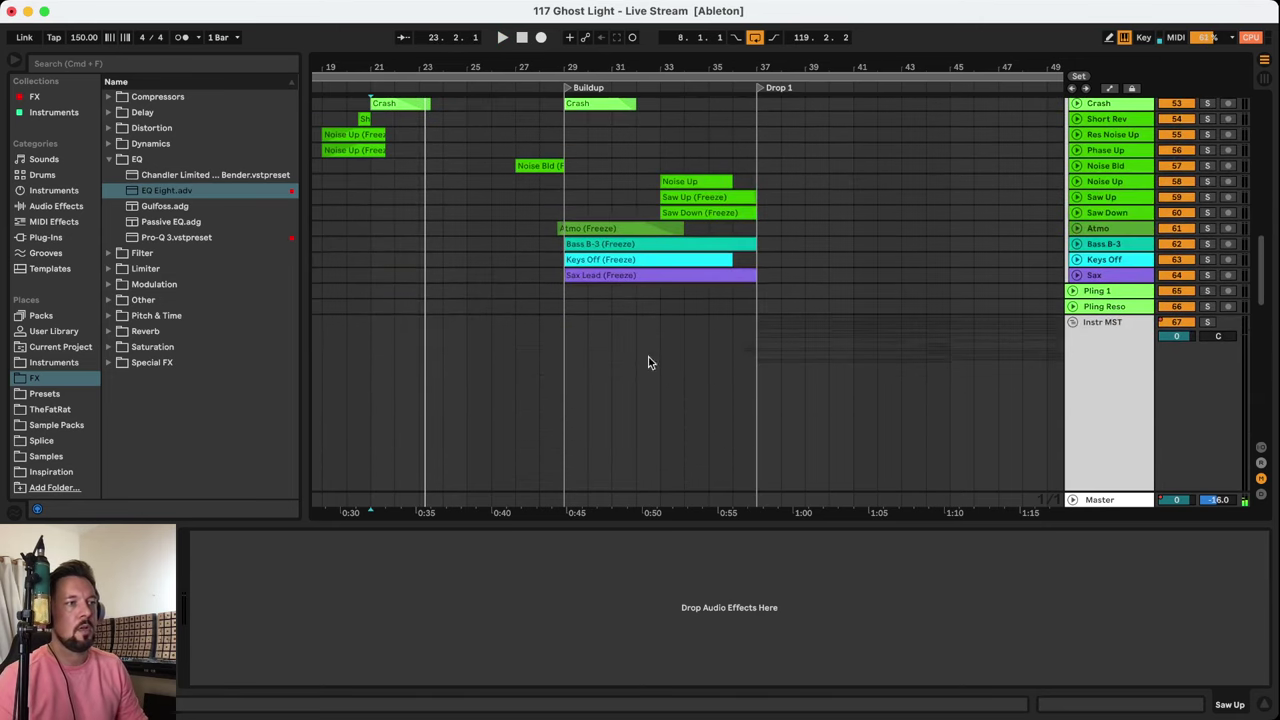
click(587, 250)
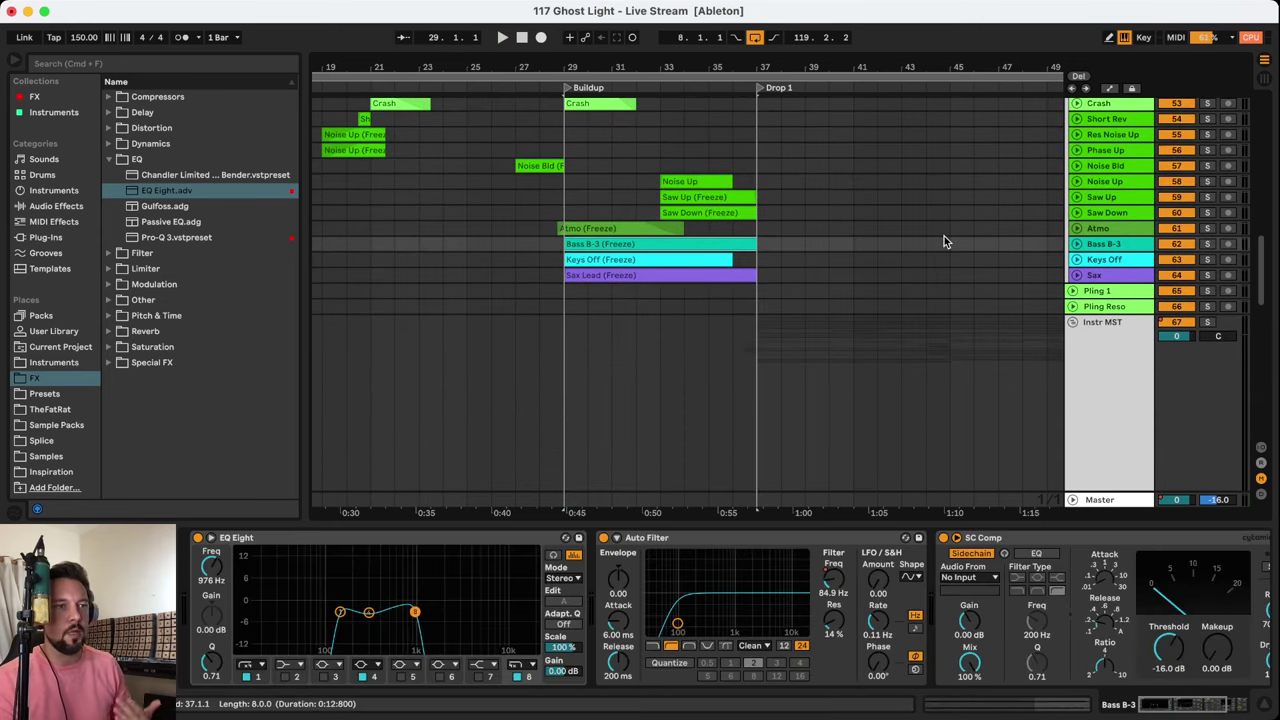
click(1107, 244)
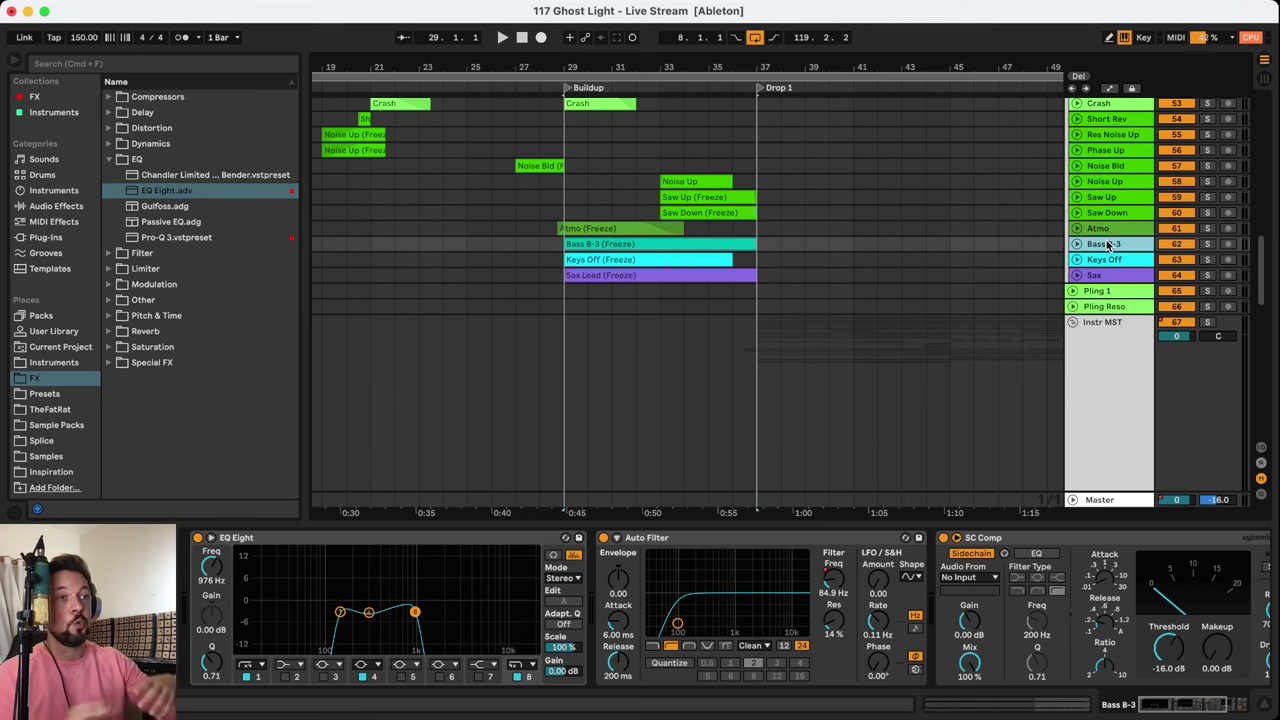
click(1207, 244)
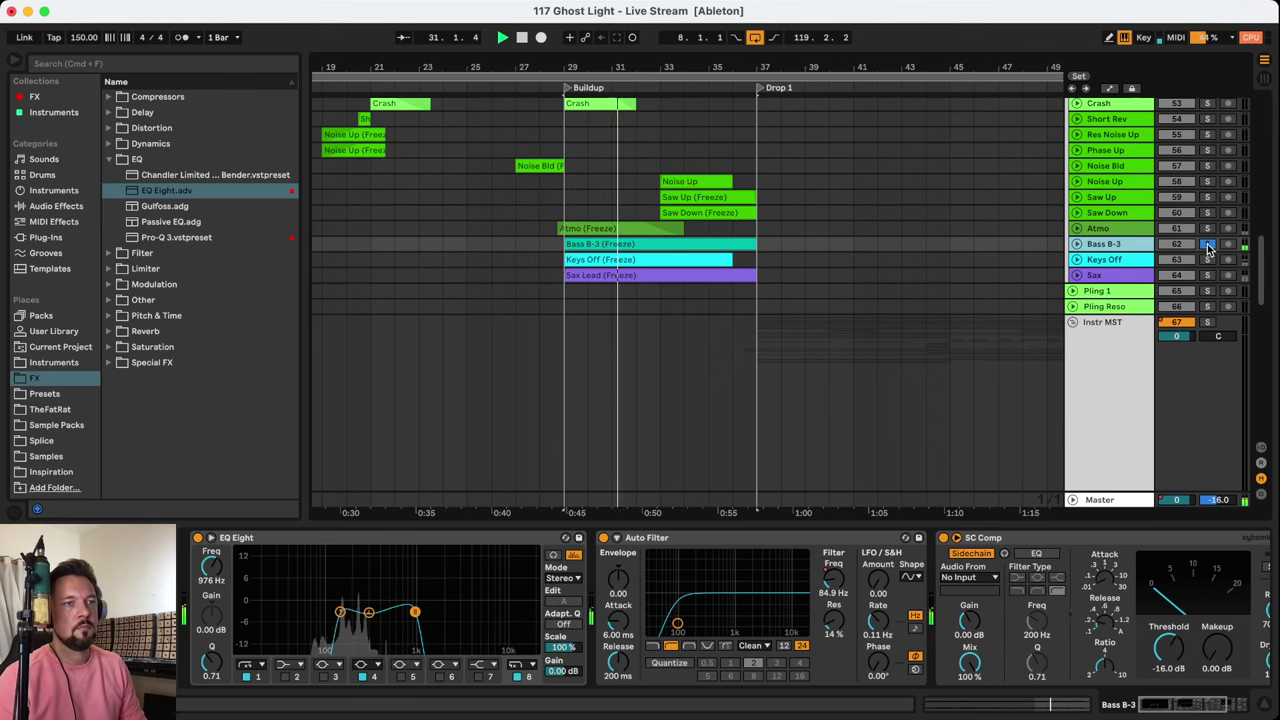
click(1207, 244)
key(space)
key(space)
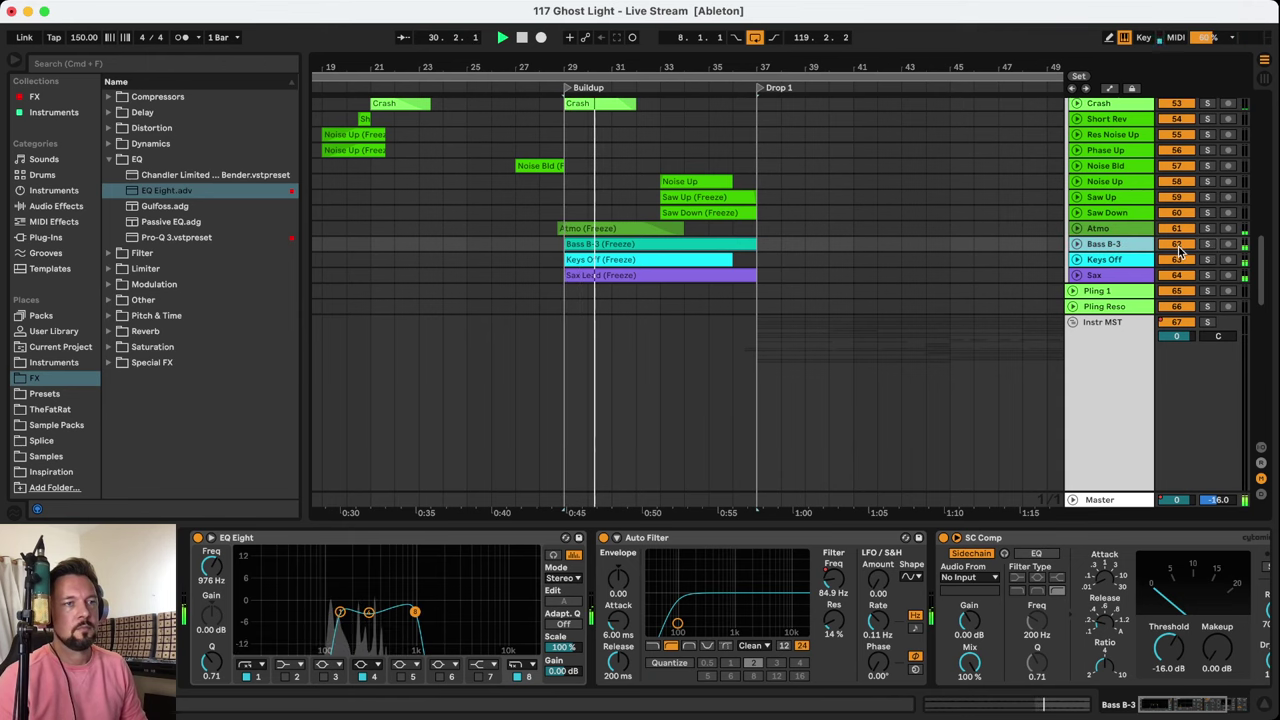
Play the Keys Off track soloed through the Buildup, show its Replika device, and clear the solo
click(1128, 261)
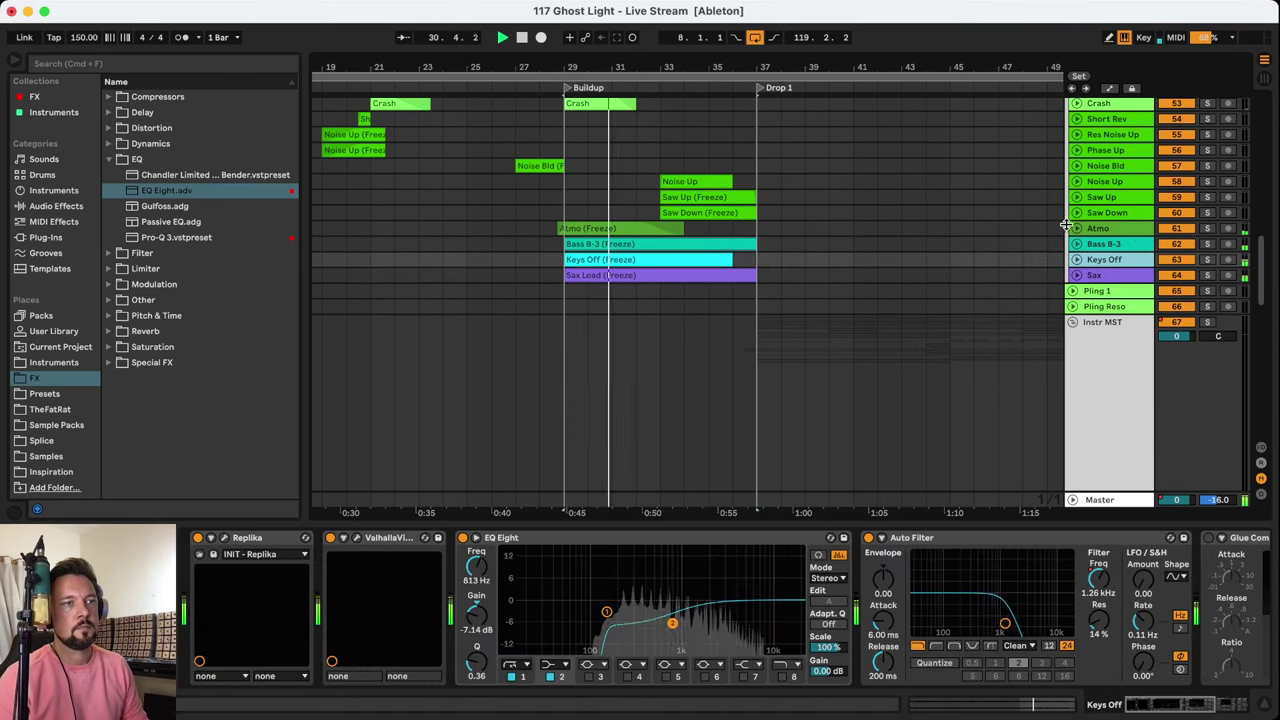
drag(694, 66, 797, 44)
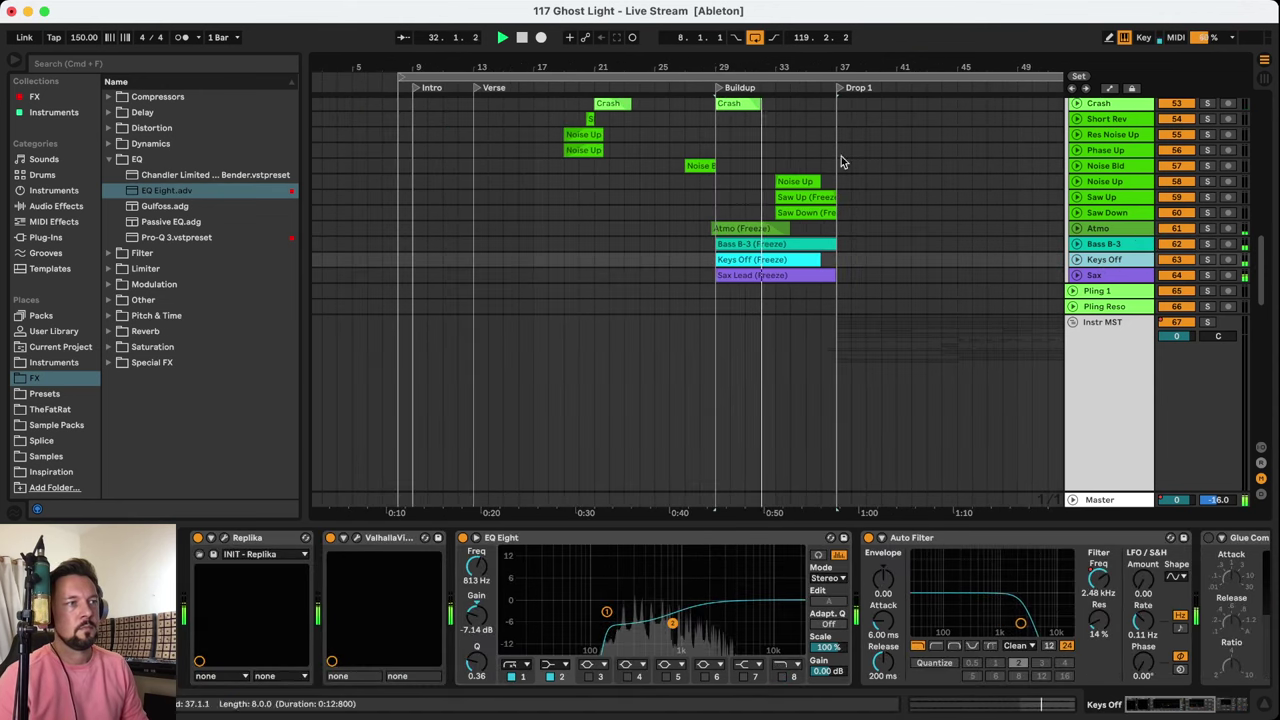
scroll(1006, 314, up, 3)
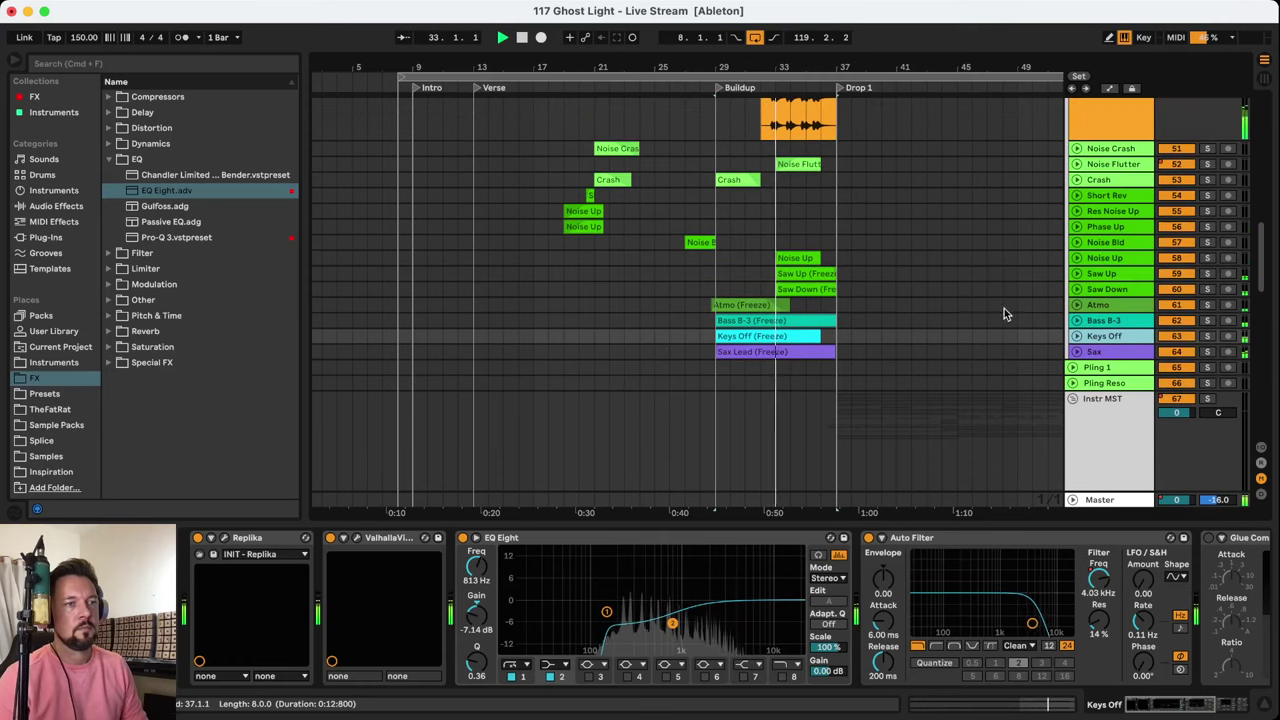
click(1207, 336)
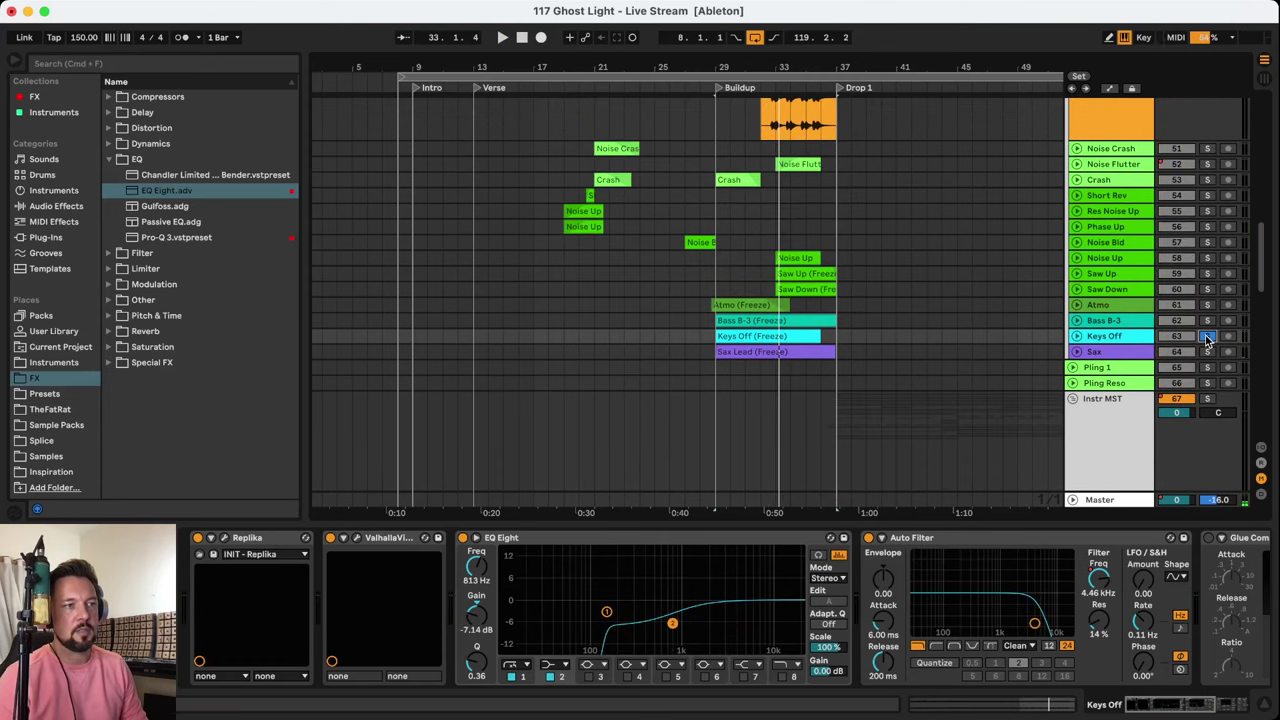
key(space)
scroll(890, 330, up, 2)
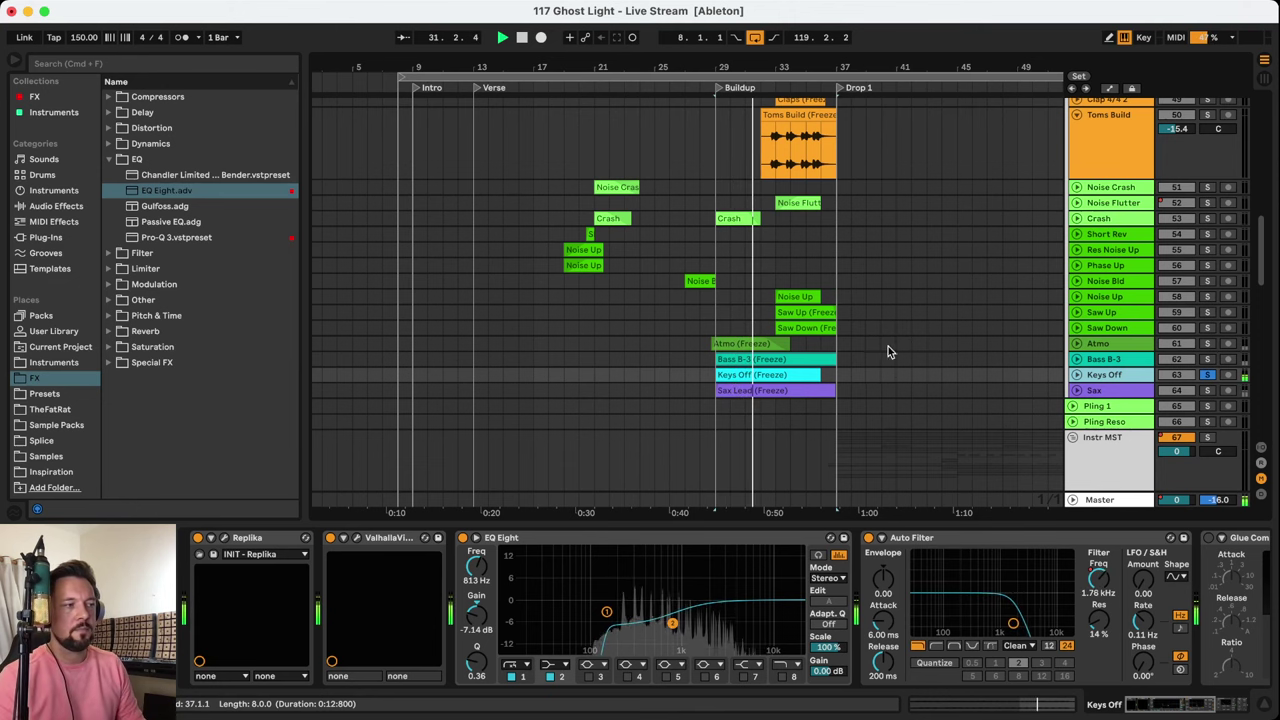
click(243, 543)
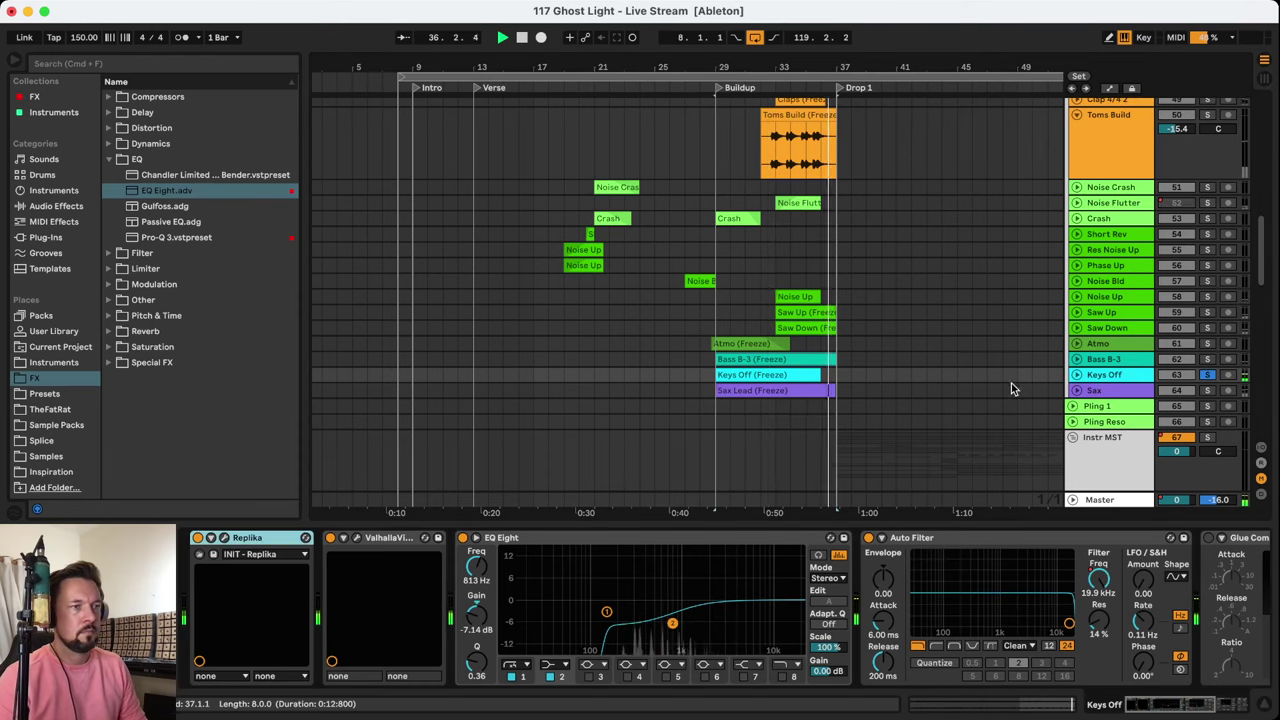
click(1207, 375)
Play the full mix from bar 26, then restart playback from bar 21
click(669, 376)
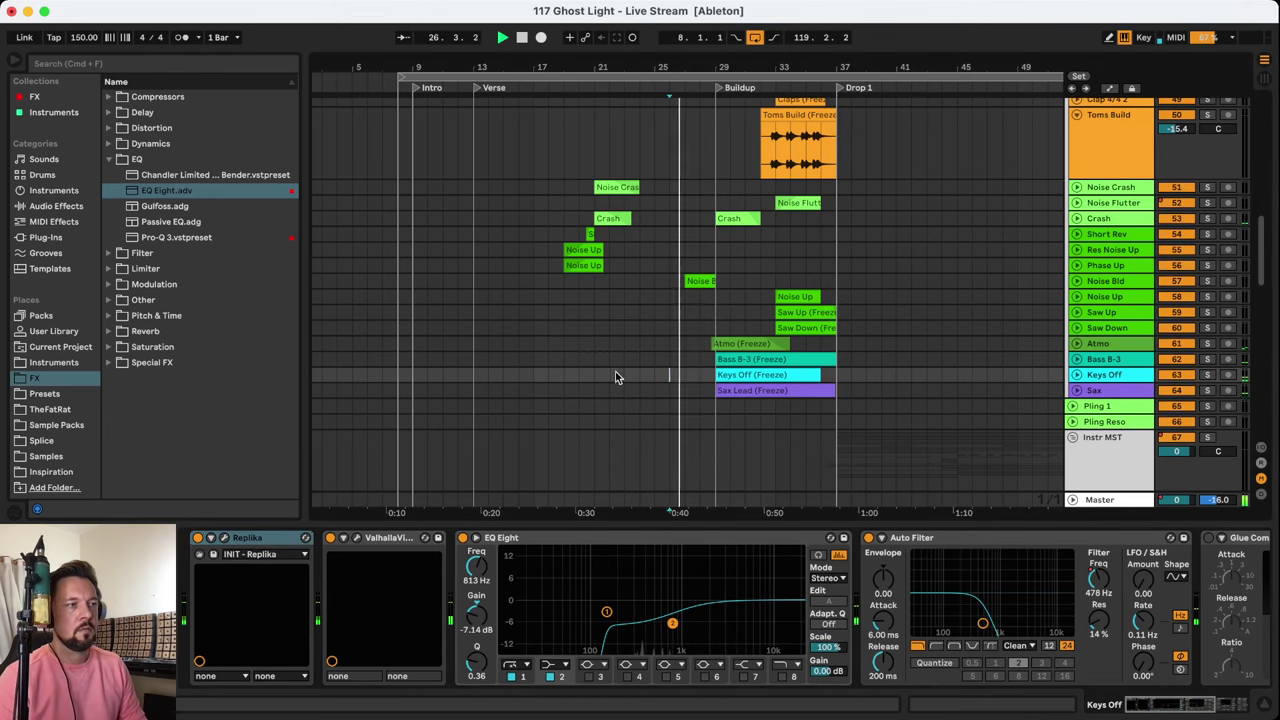
scroll(614, 372, up, 1)
click(599, 176)
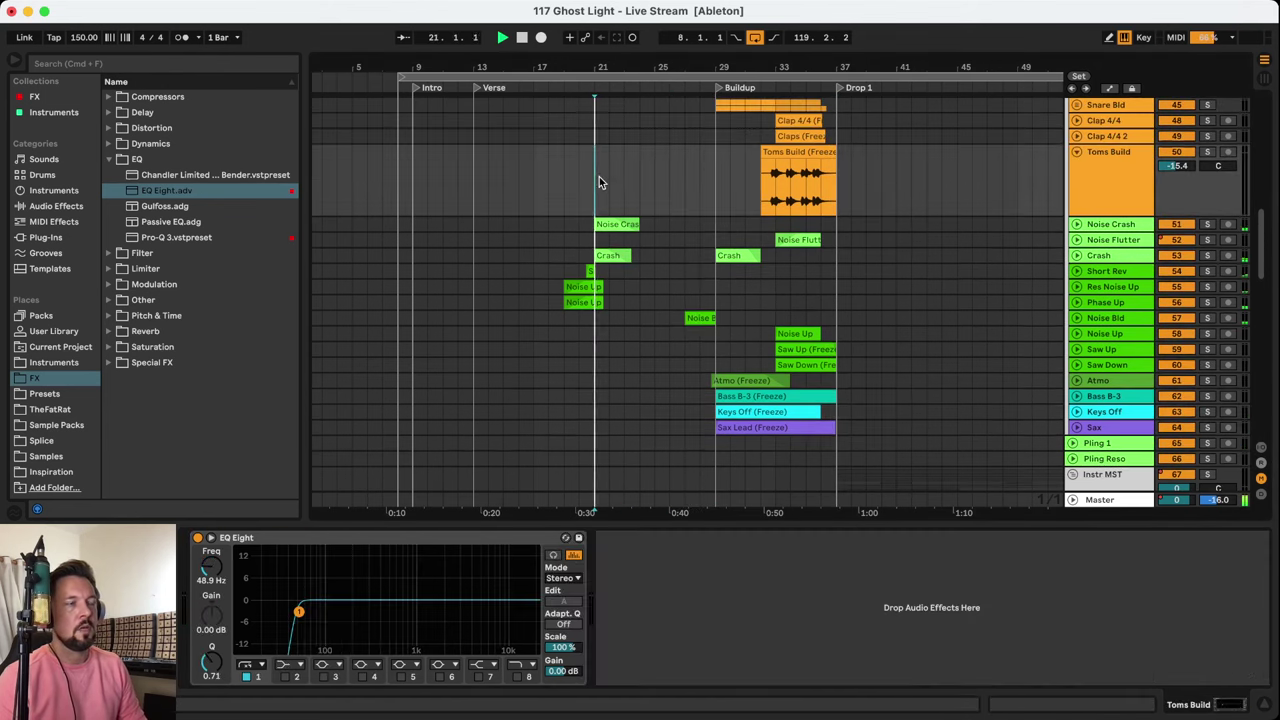
Move the playback start to the Buildup marker at bar 29 and collapse the Toms Build track
click(473, 188)
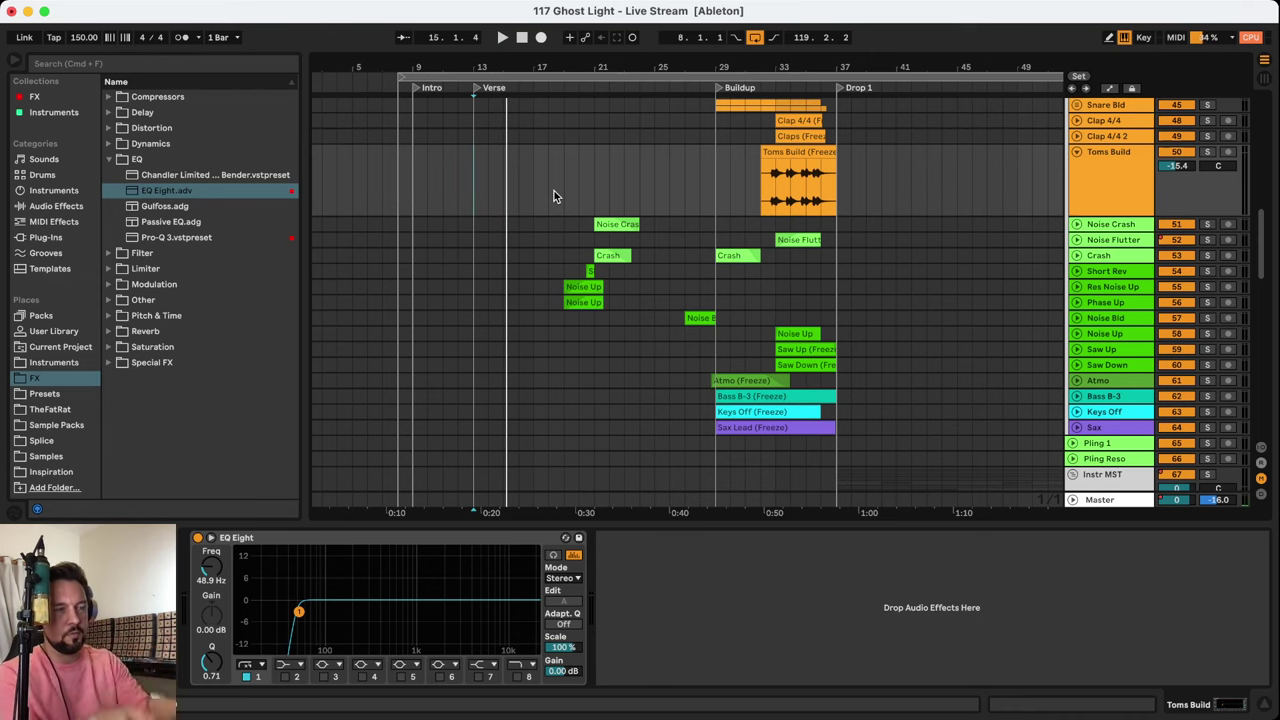
click(701, 195)
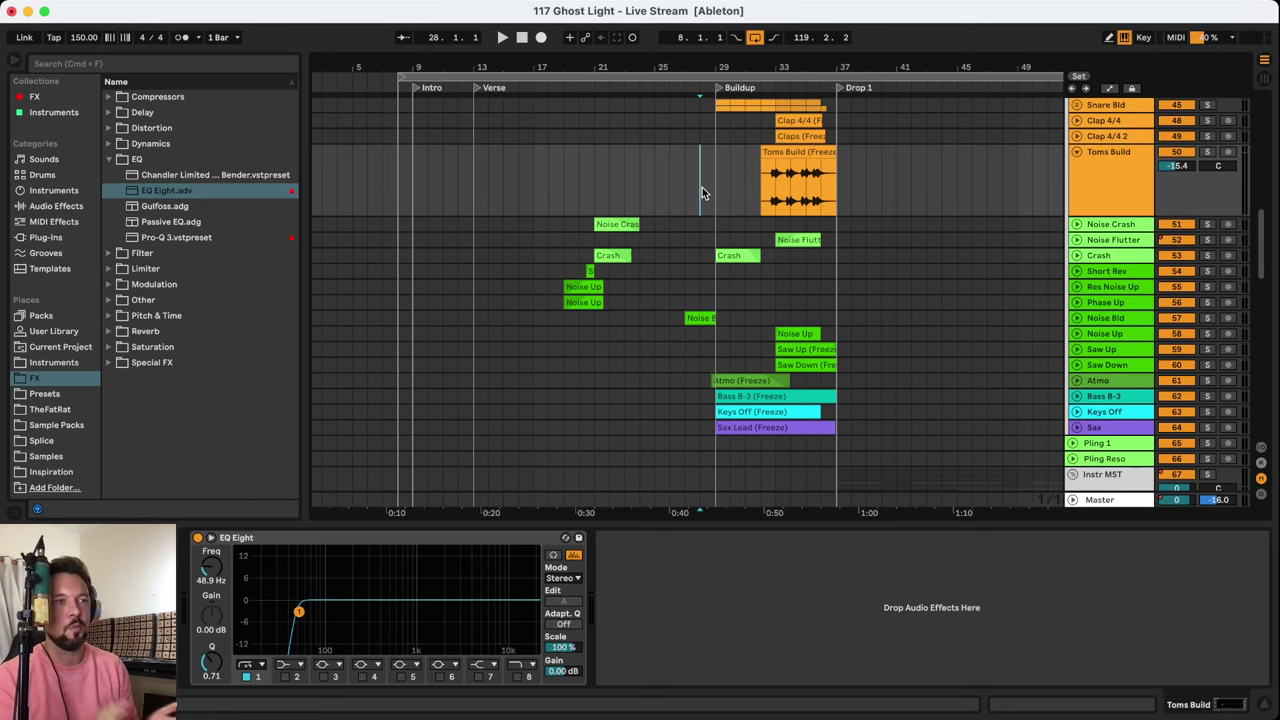
click(719, 178)
scroll(719, 178, down, 2)
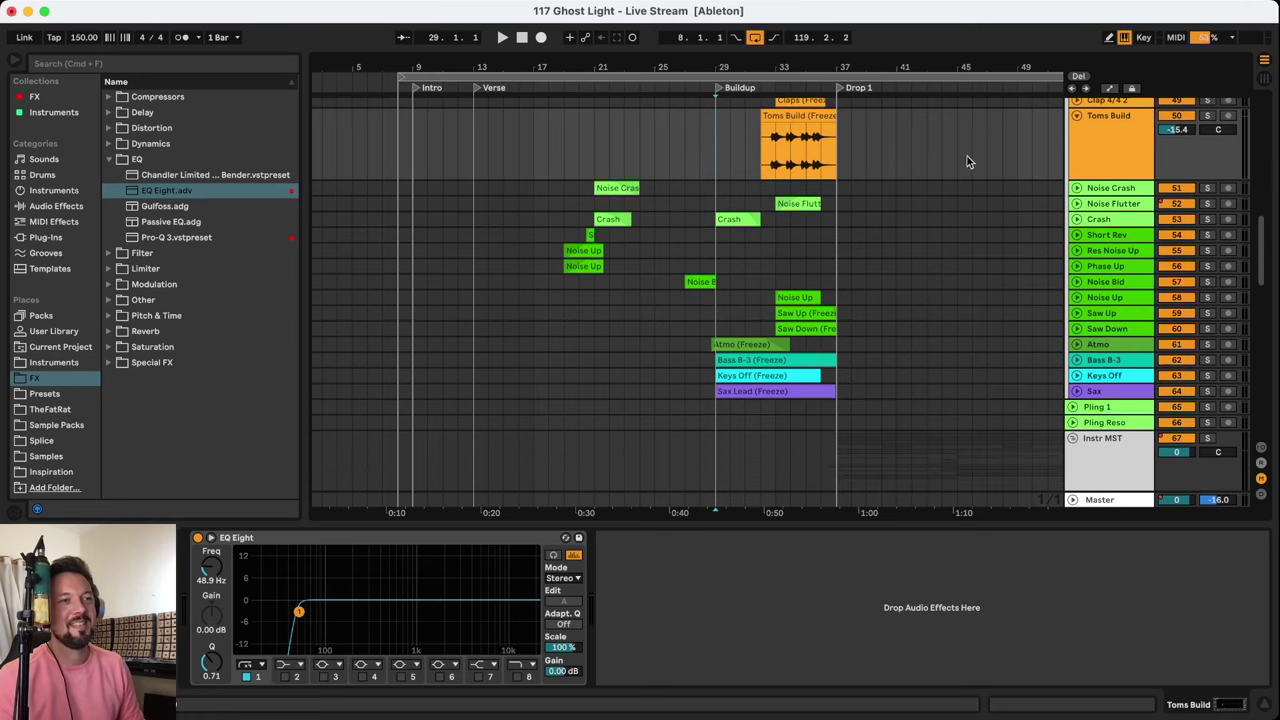
click(1076, 116)
scroll(914, 250, up, 3)
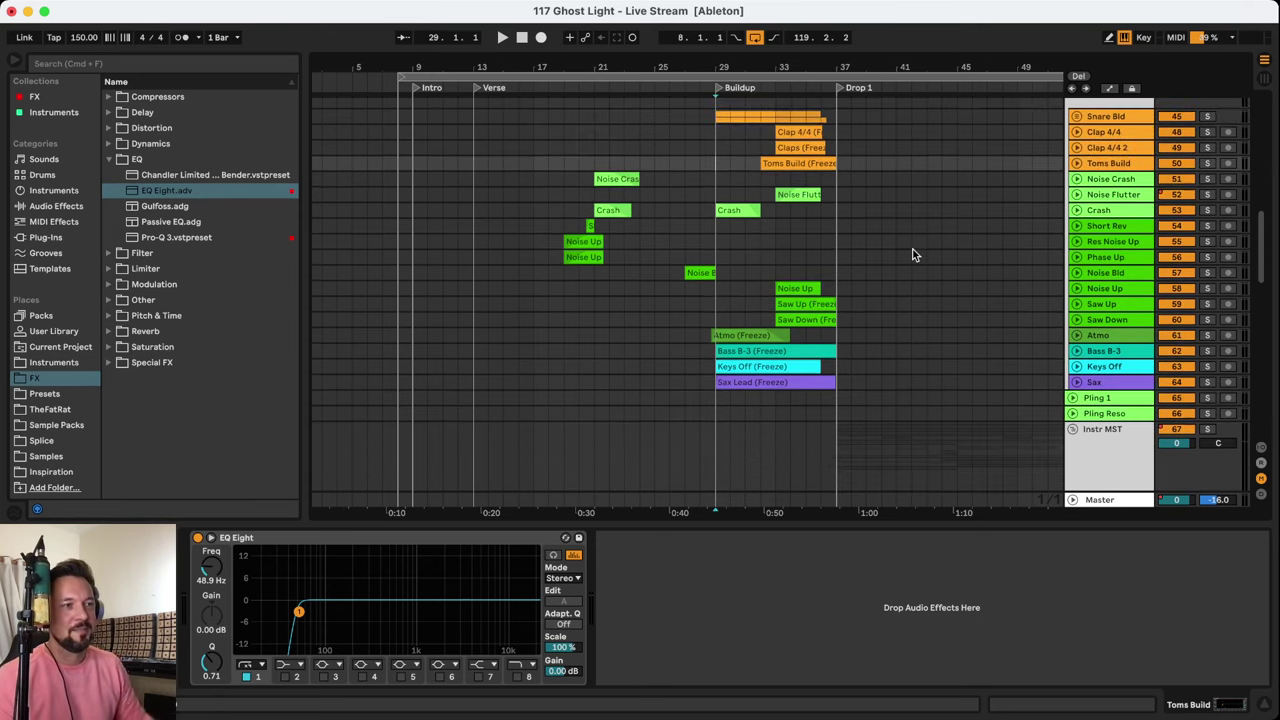
Play the Keys Off track soloed through the Buildup, toggle the metronome on and off, and clear the solo
click(846, 350)
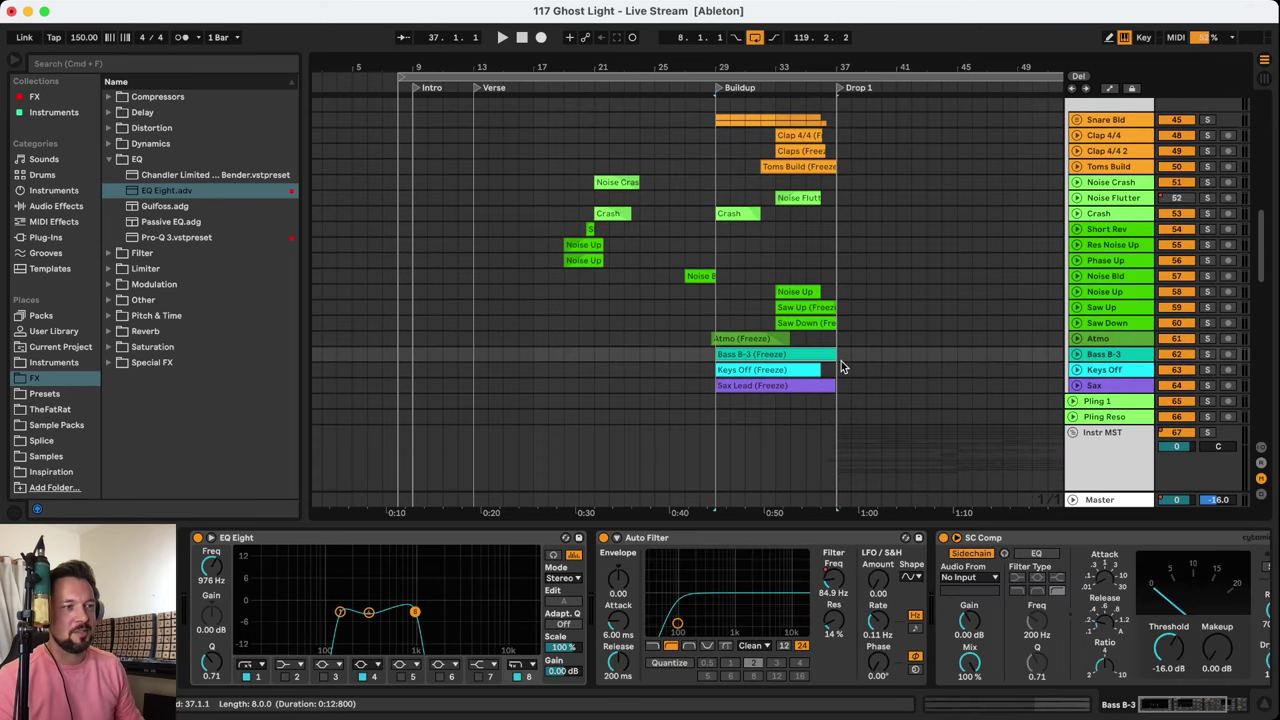
click(752, 368)
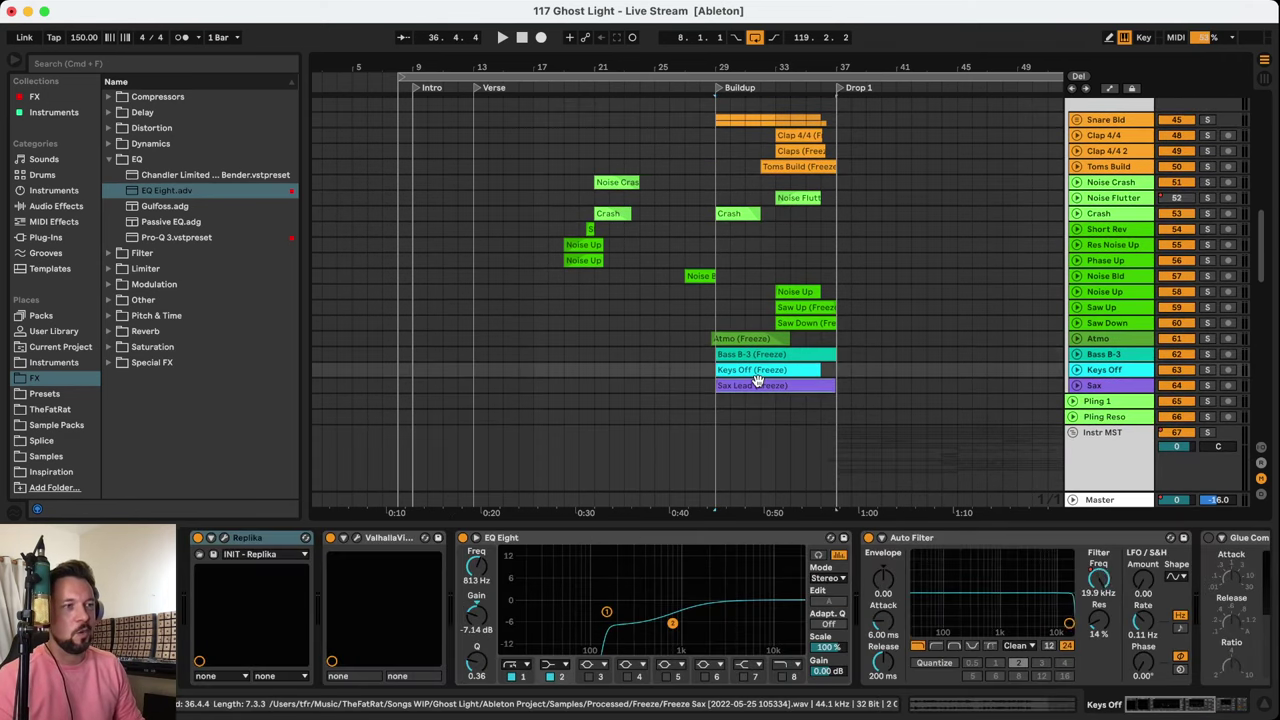
click(758, 385)
scroll(769, 390, down, 4)
click(1097, 288)
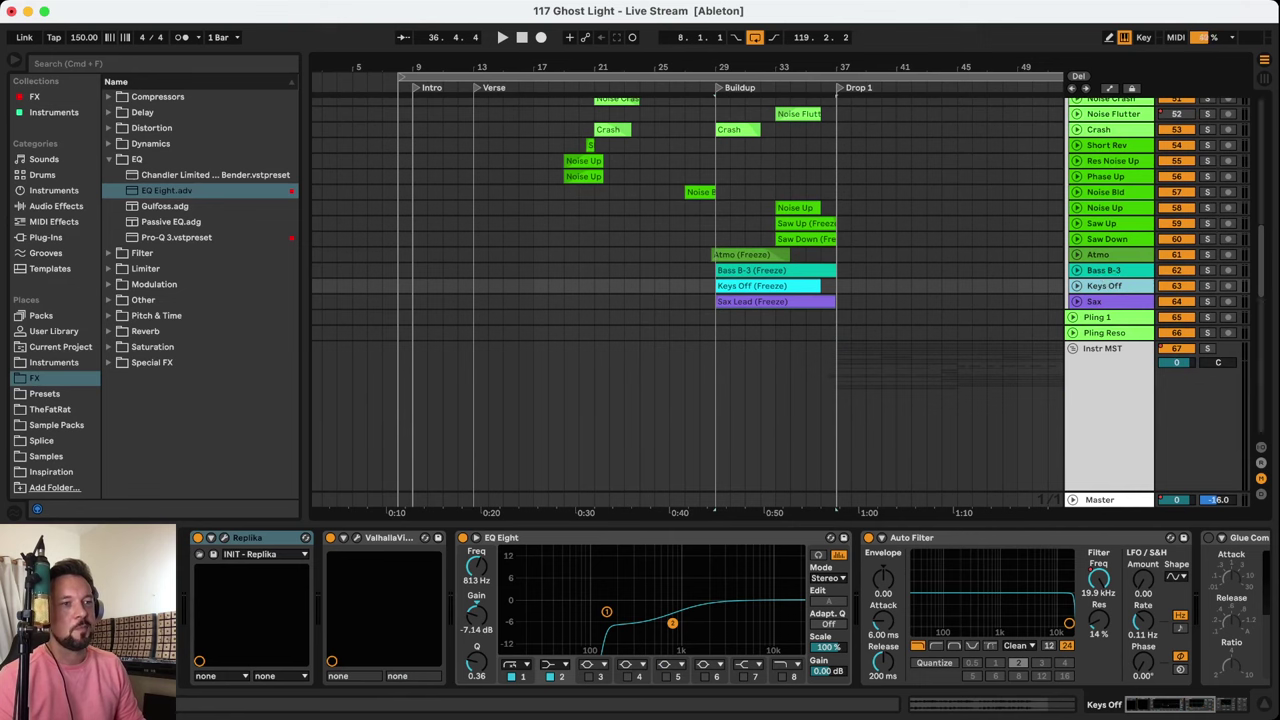
key(space)
click(1207, 286)
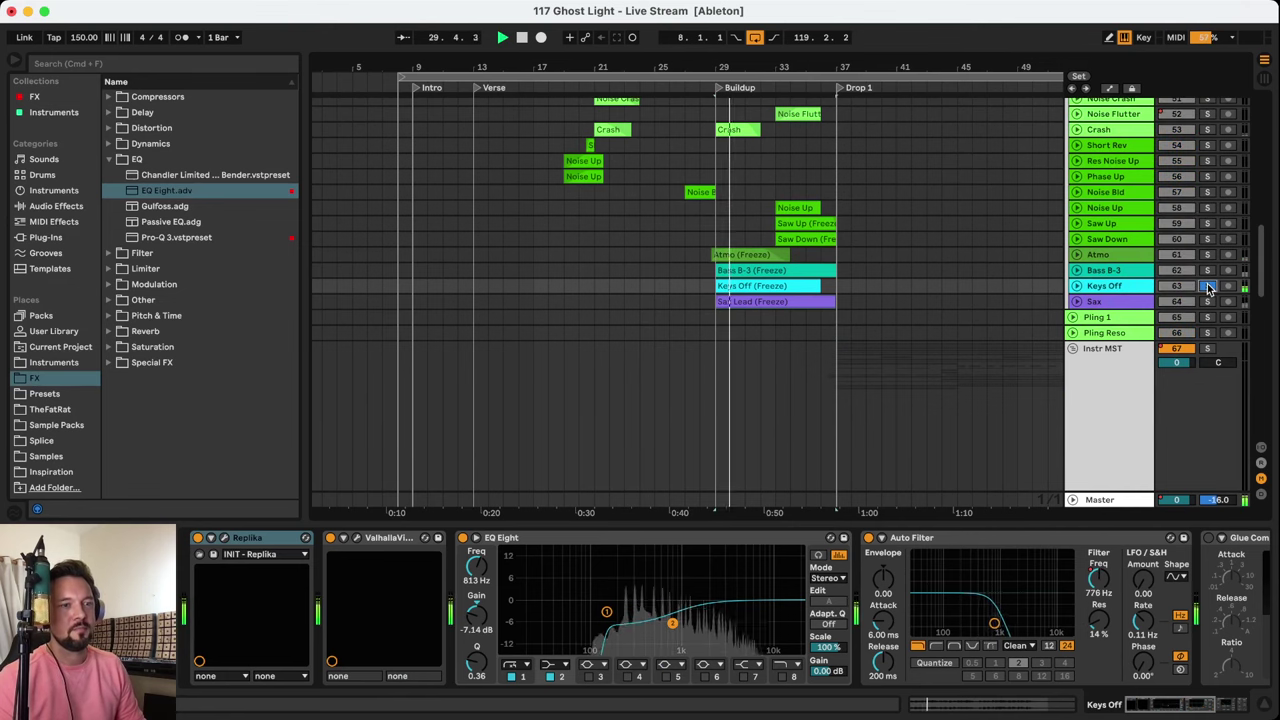
click(181, 37)
click(181, 37)
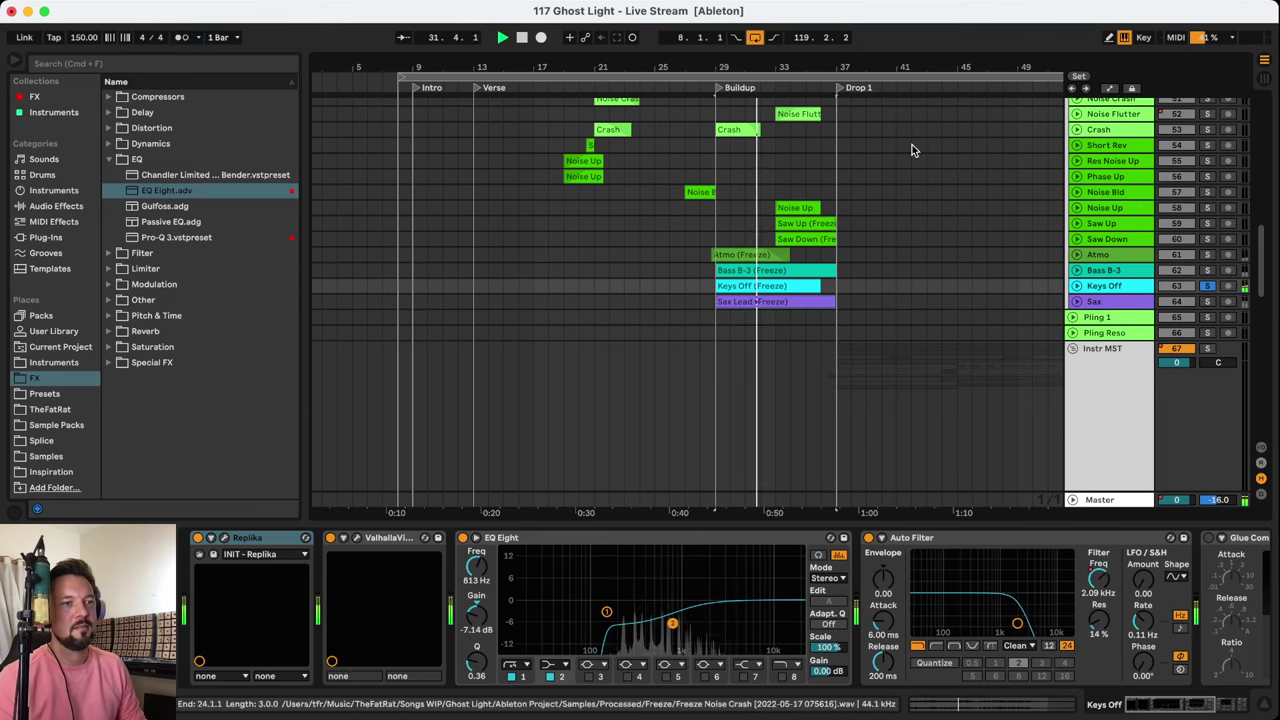
click(1207, 286)
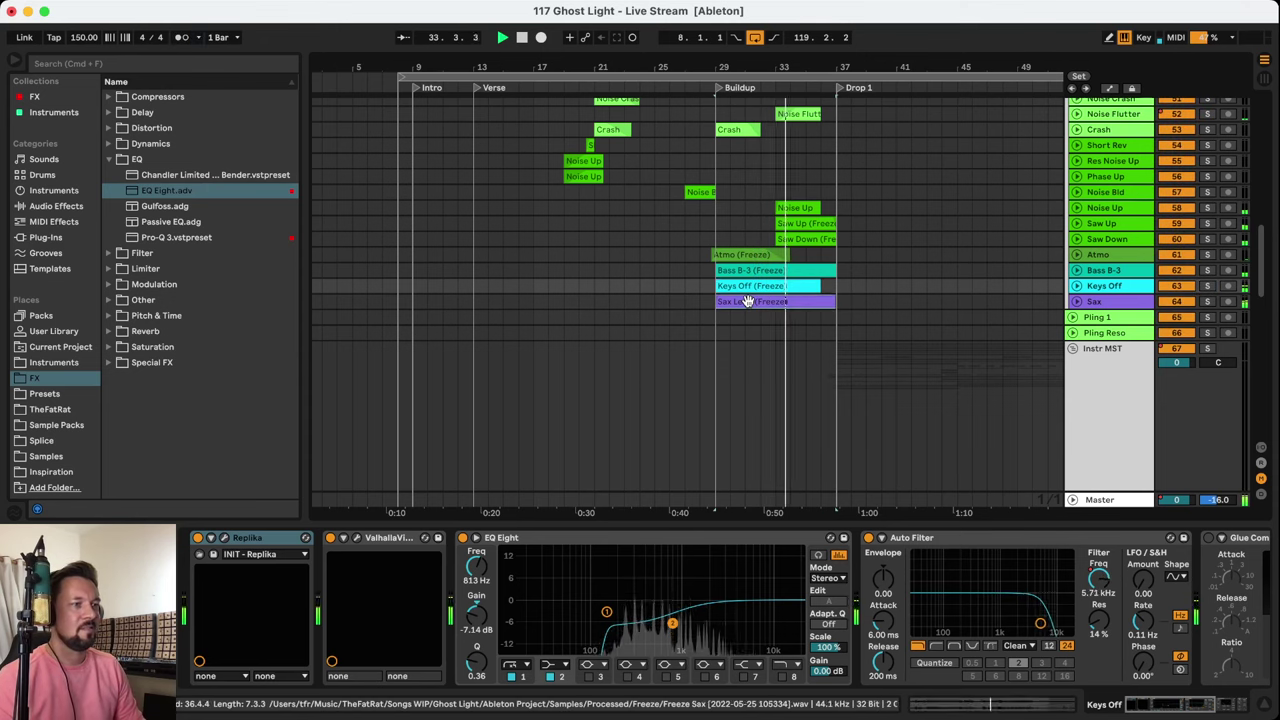
Select the Sax Lead clip's track, play it soloed through the Buildup, then clear the solo and stop
click(800, 302)
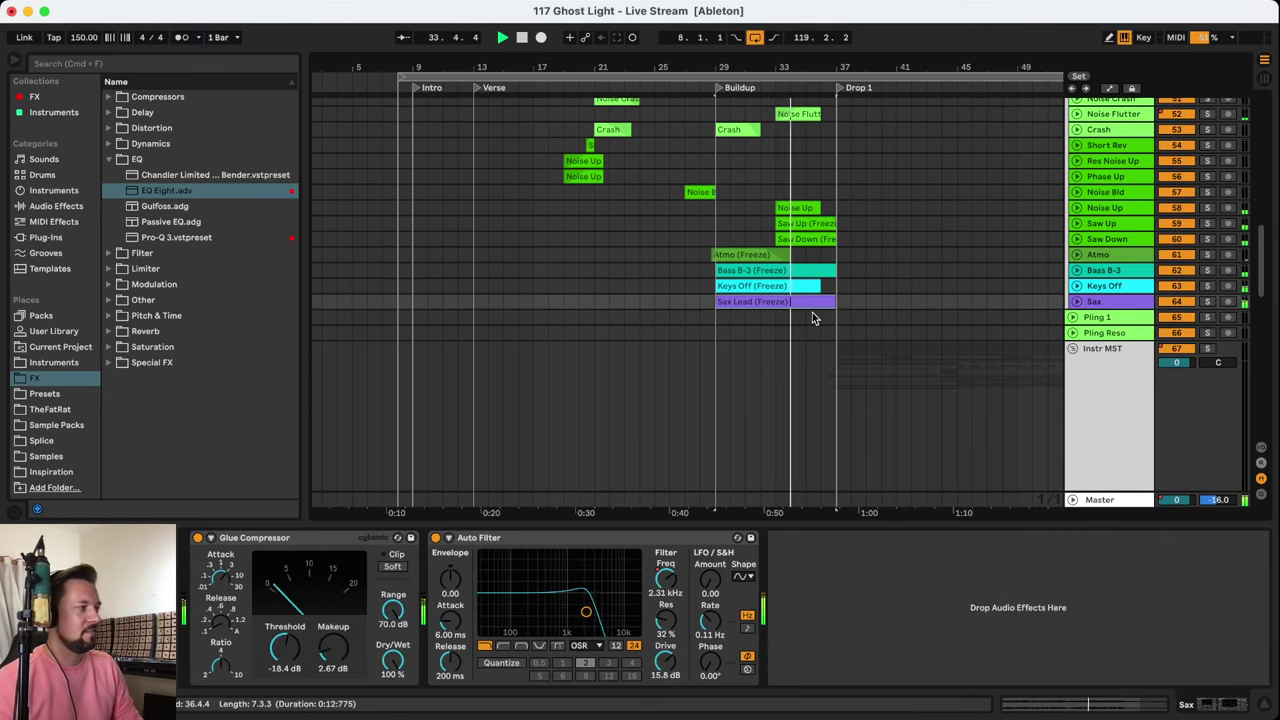
click(1140, 303)
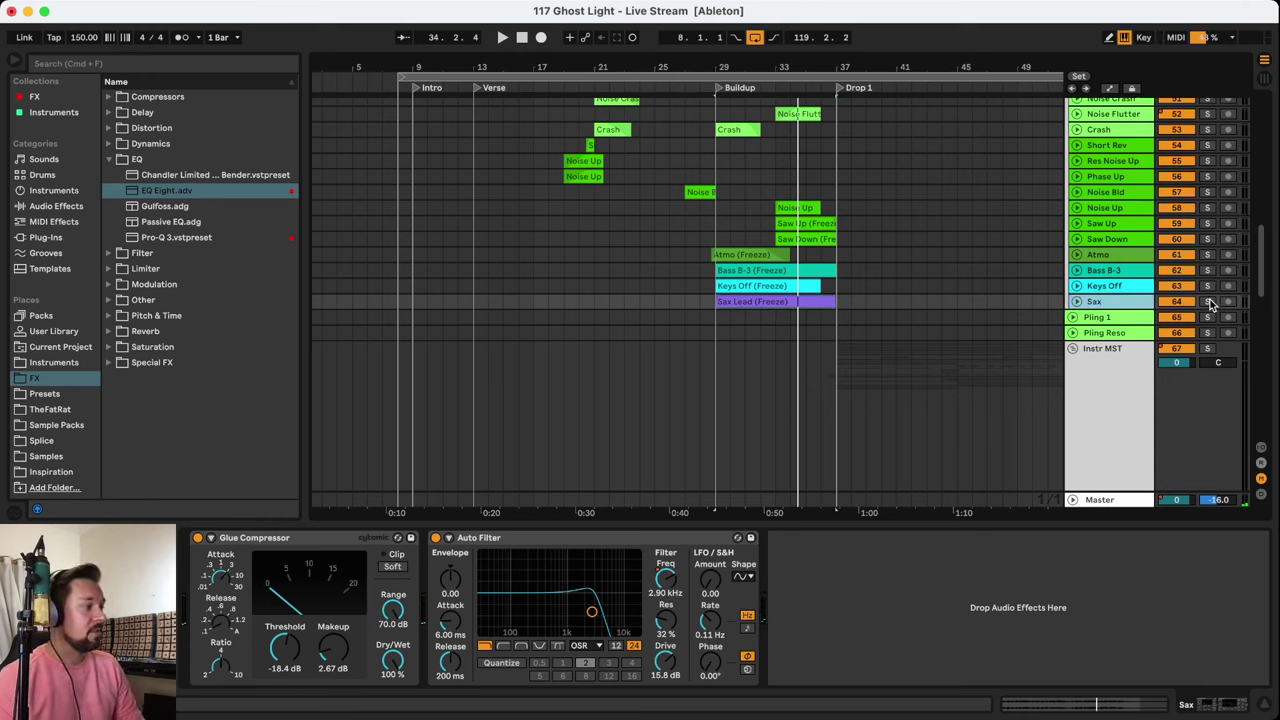
click(1207, 302)
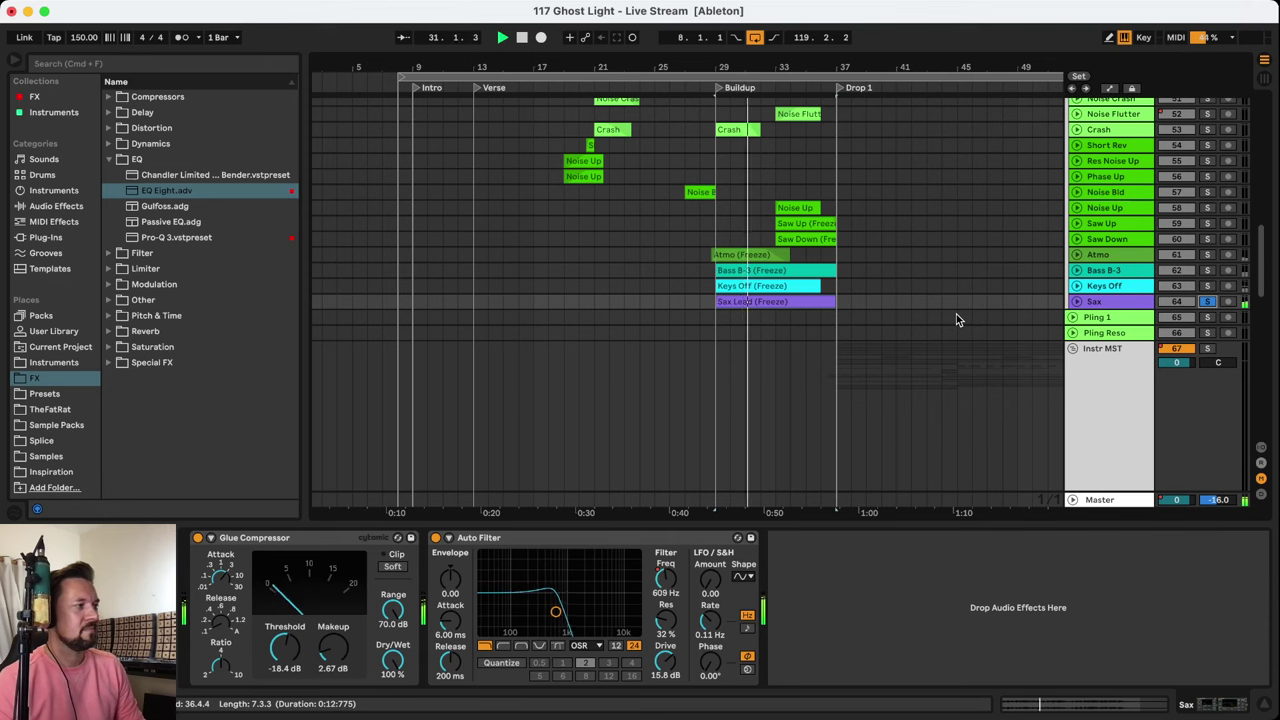
scroll(956, 314, down, 2)
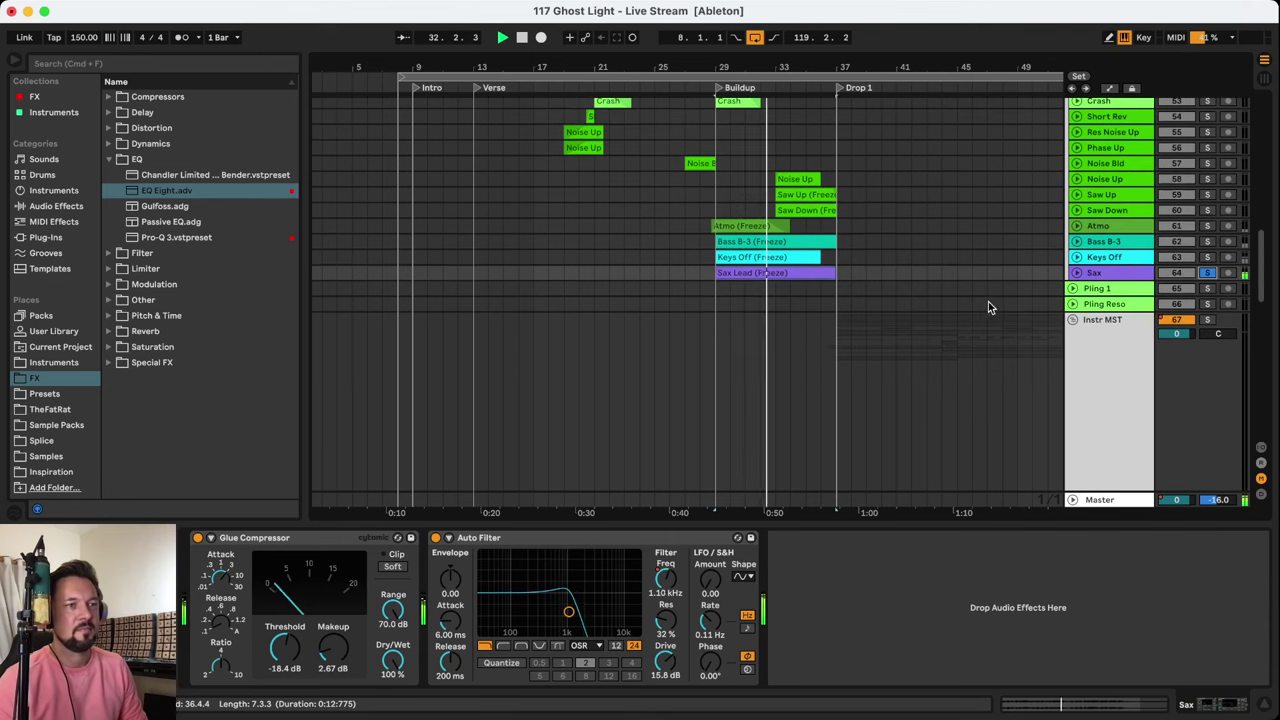
scroll(1044, 219, down, 1)
scroll(1044, 217, right, 5)
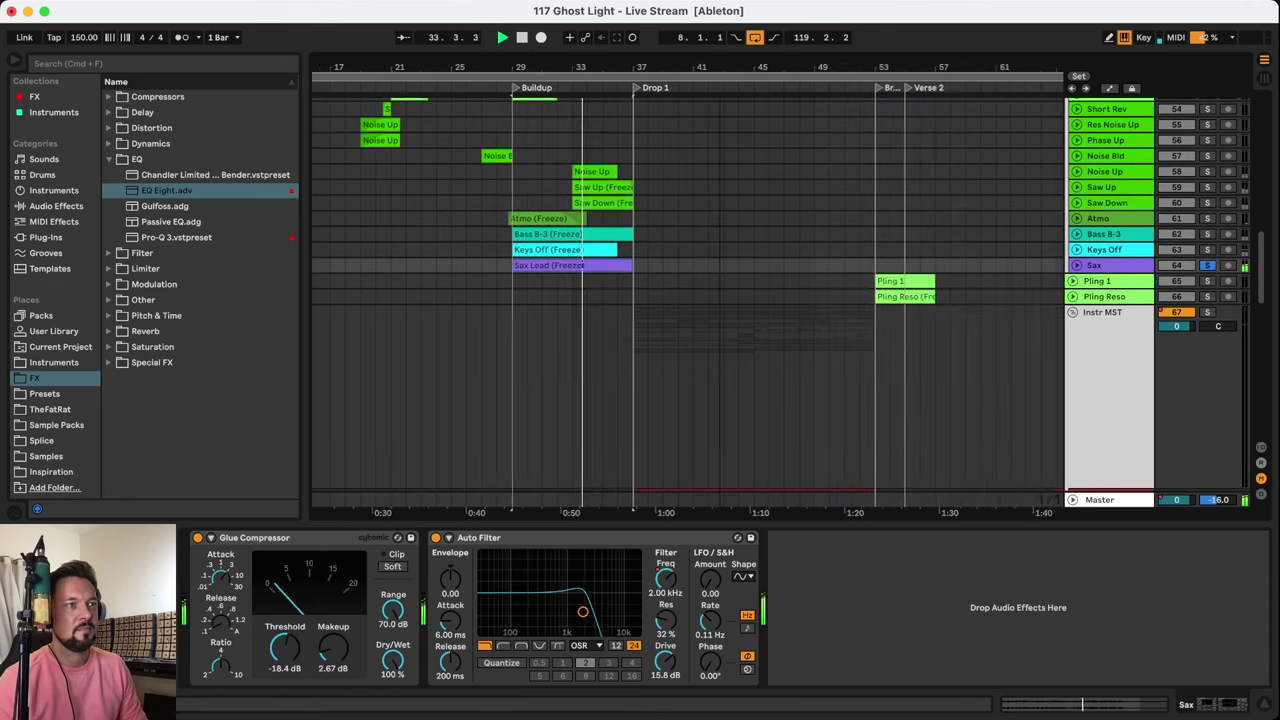
scroll(1044, 217, down, 3)
scroll(1044, 217, left, 4)
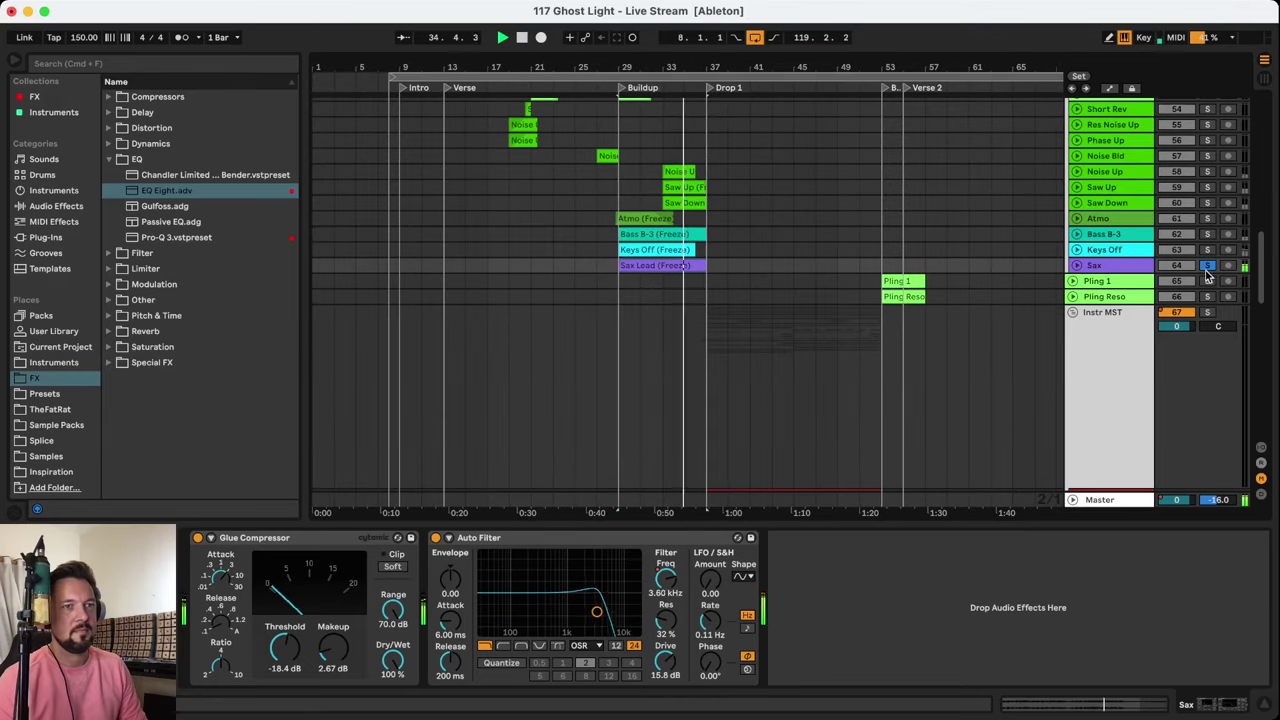
key(space)
Play the full mix from Drop 1 at bar 37 and show the Drums Main group's devices
scroll(641, 306, down, 5)
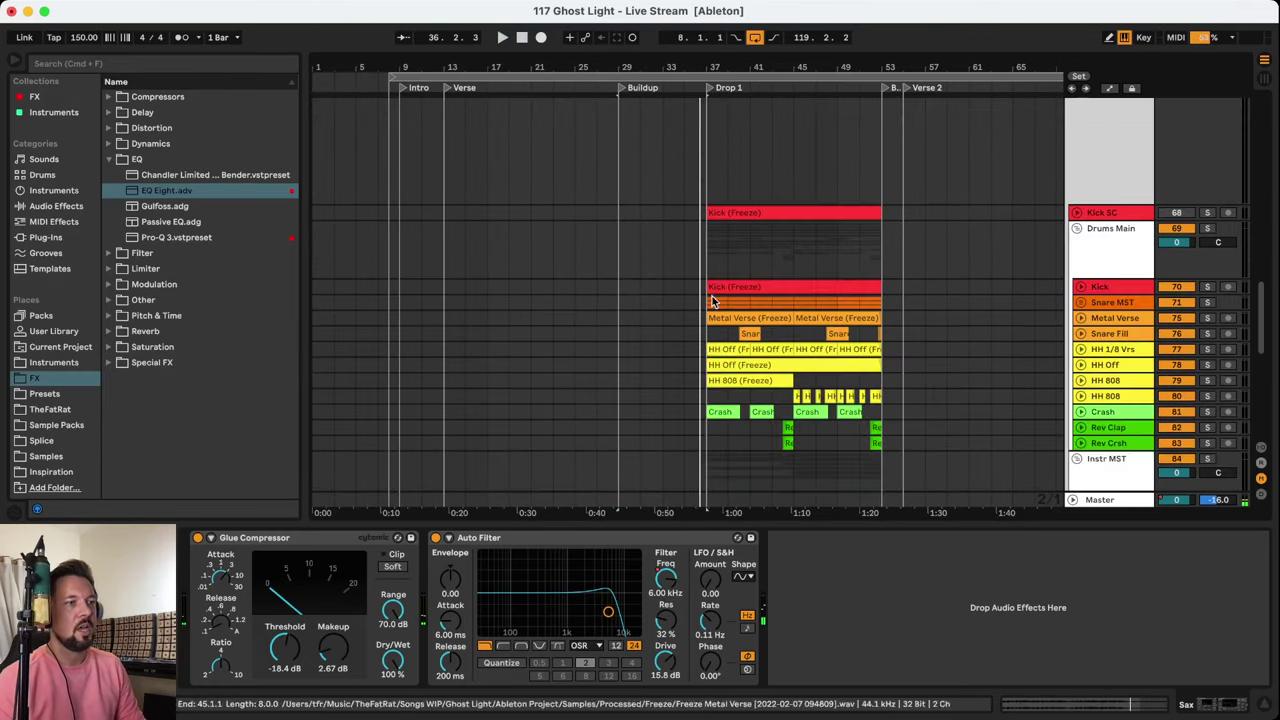
click(700, 157)
key(space)
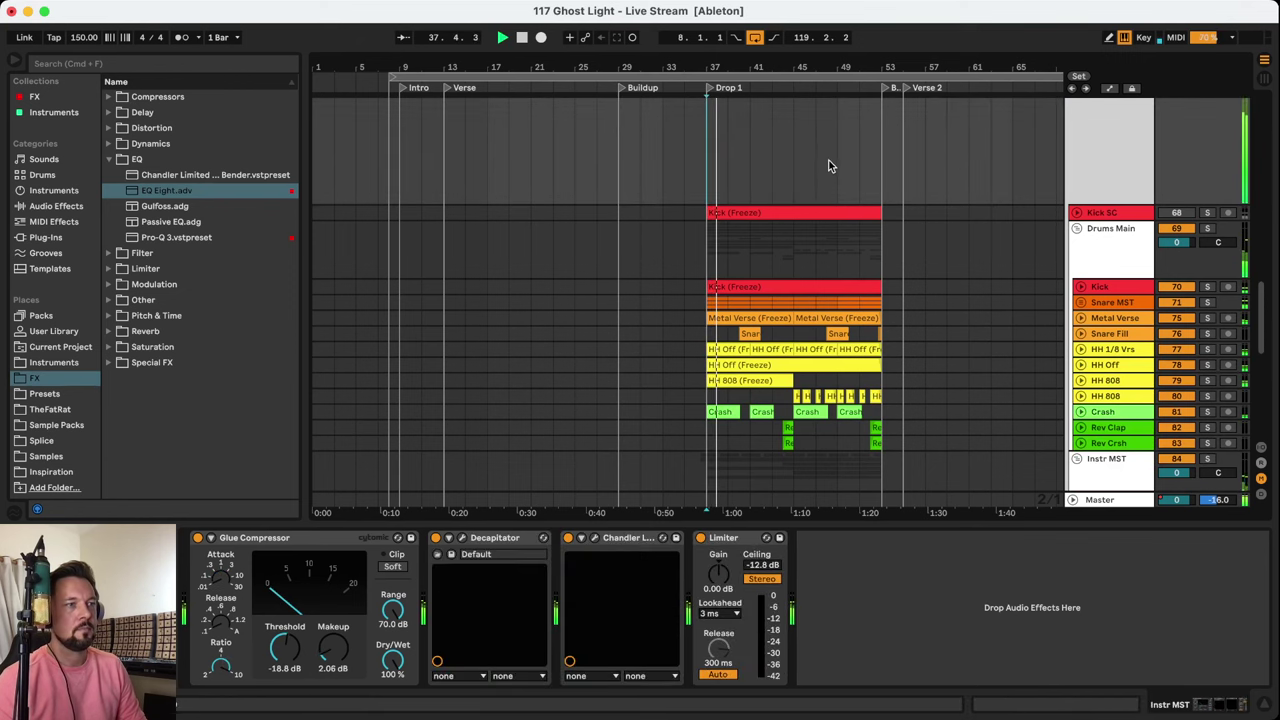
drag(766, 65, 596, 98)
click(1111, 233)
Examine the drum and instrument tracks that make up Drop 1 while the full mix plays
scroll(875, 242, down, 1)
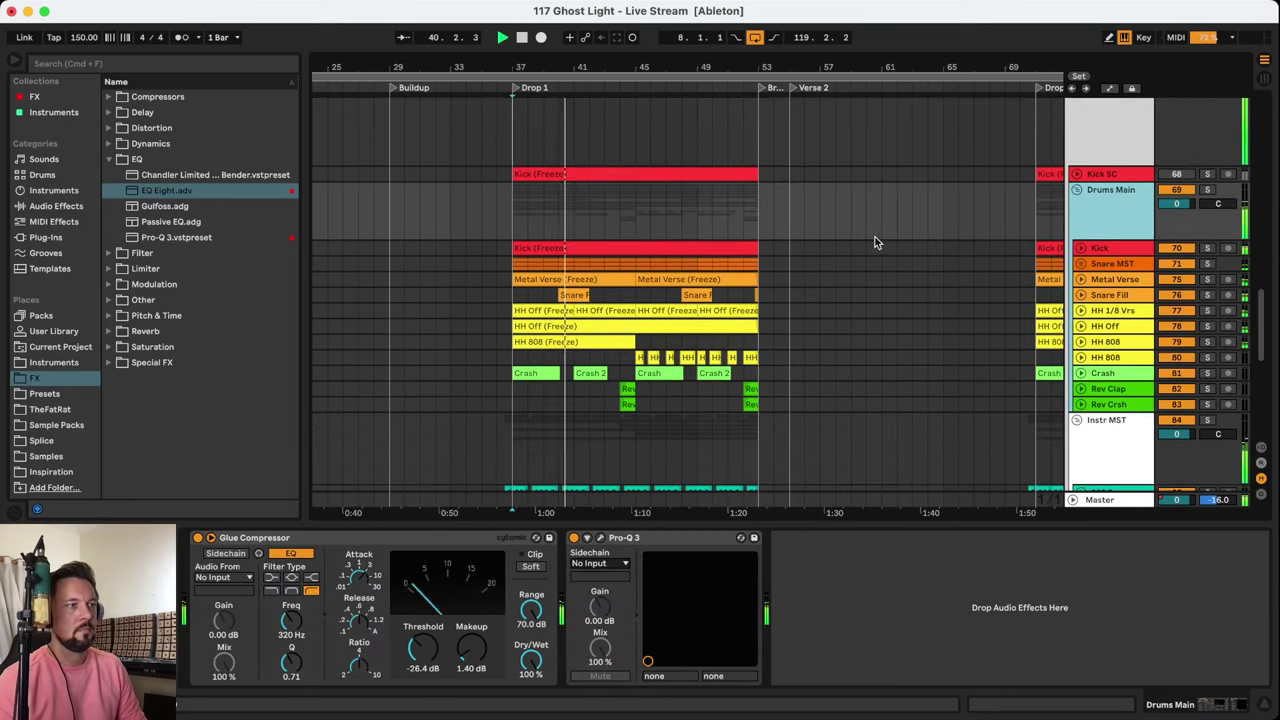
scroll(560, 200, down, 2)
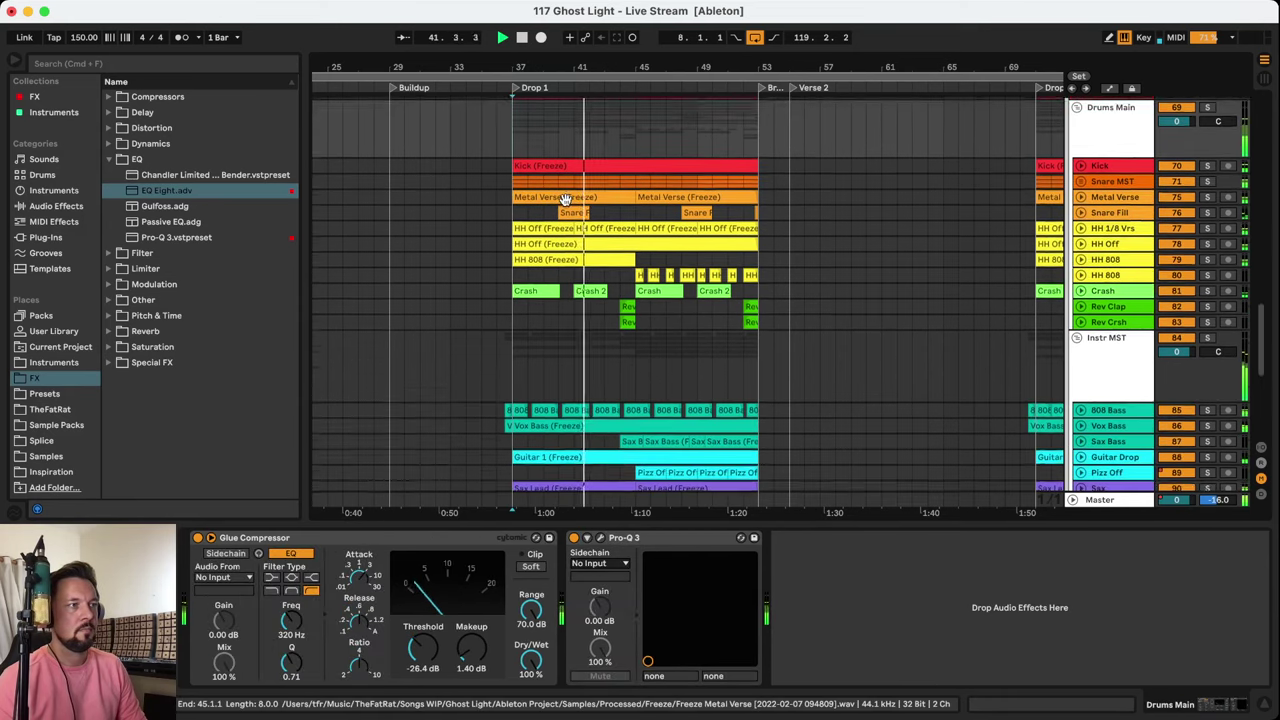
scroll(565, 199, up, 1)
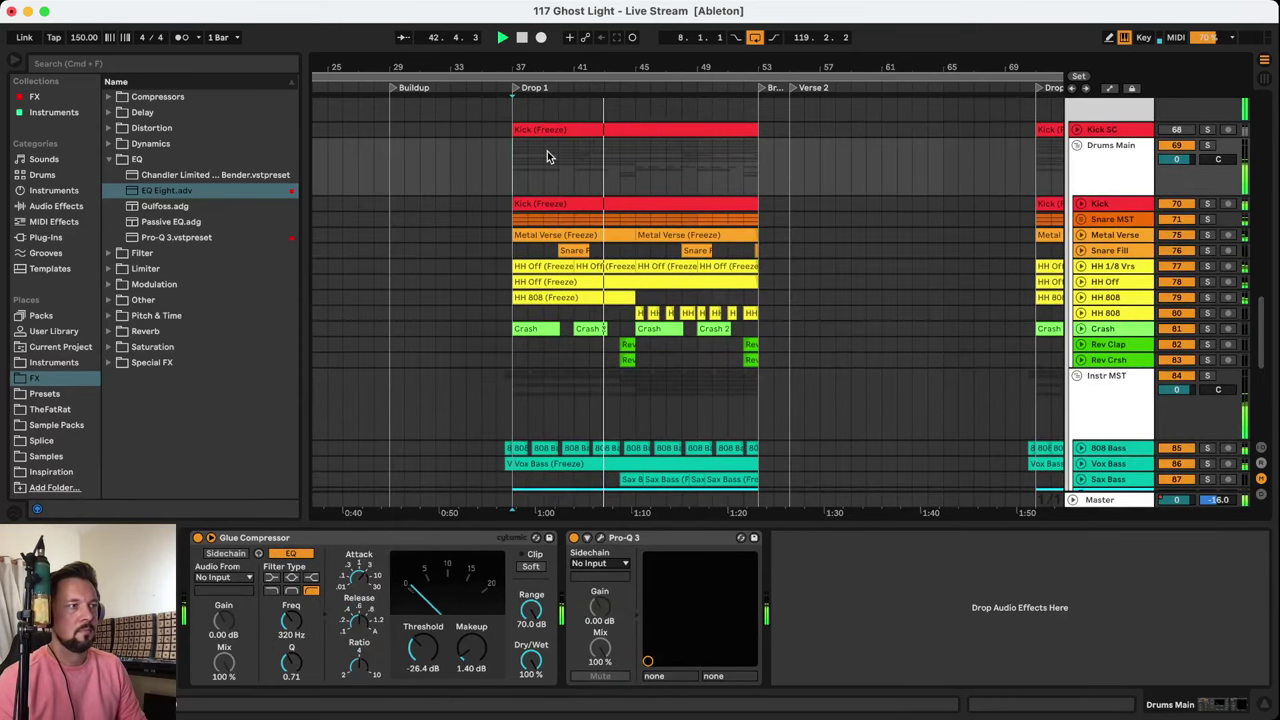
scroll(547, 151, down, 1)
scroll(547, 155, up, 2)
scroll(545, 153, down, 1)
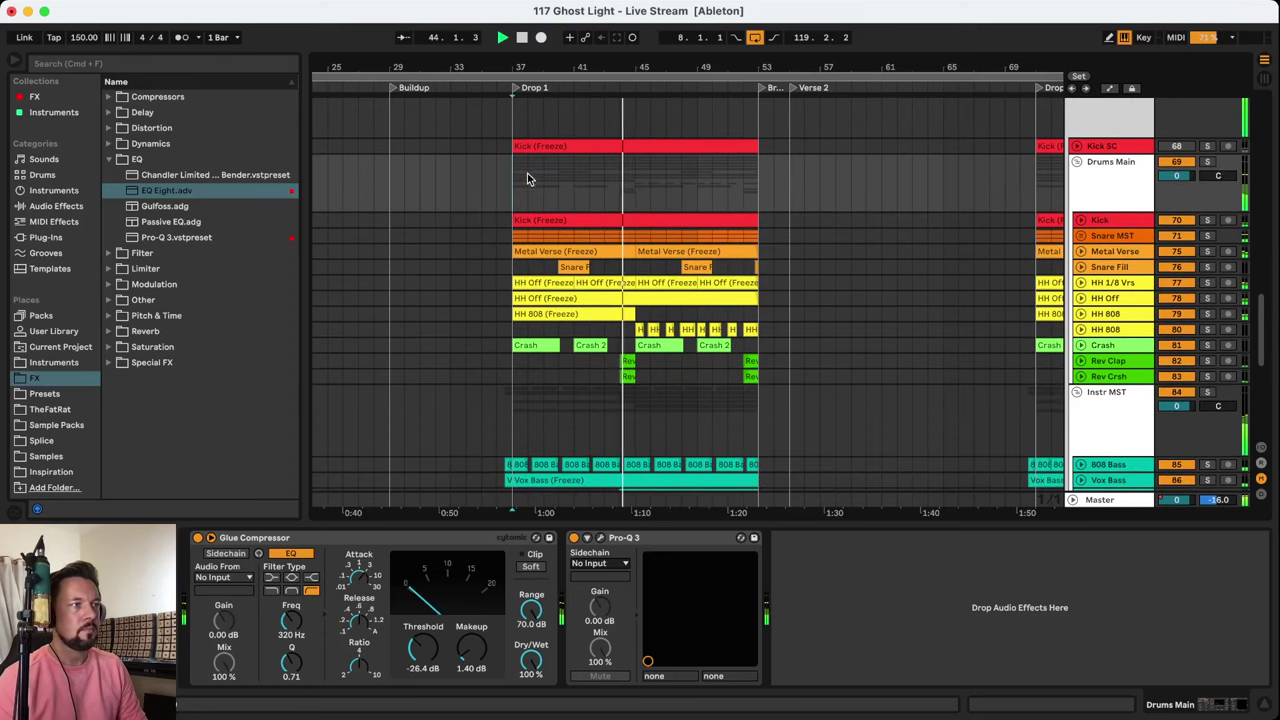
scroll(680, 198, down, 2)
scroll(695, 205, up, 3)
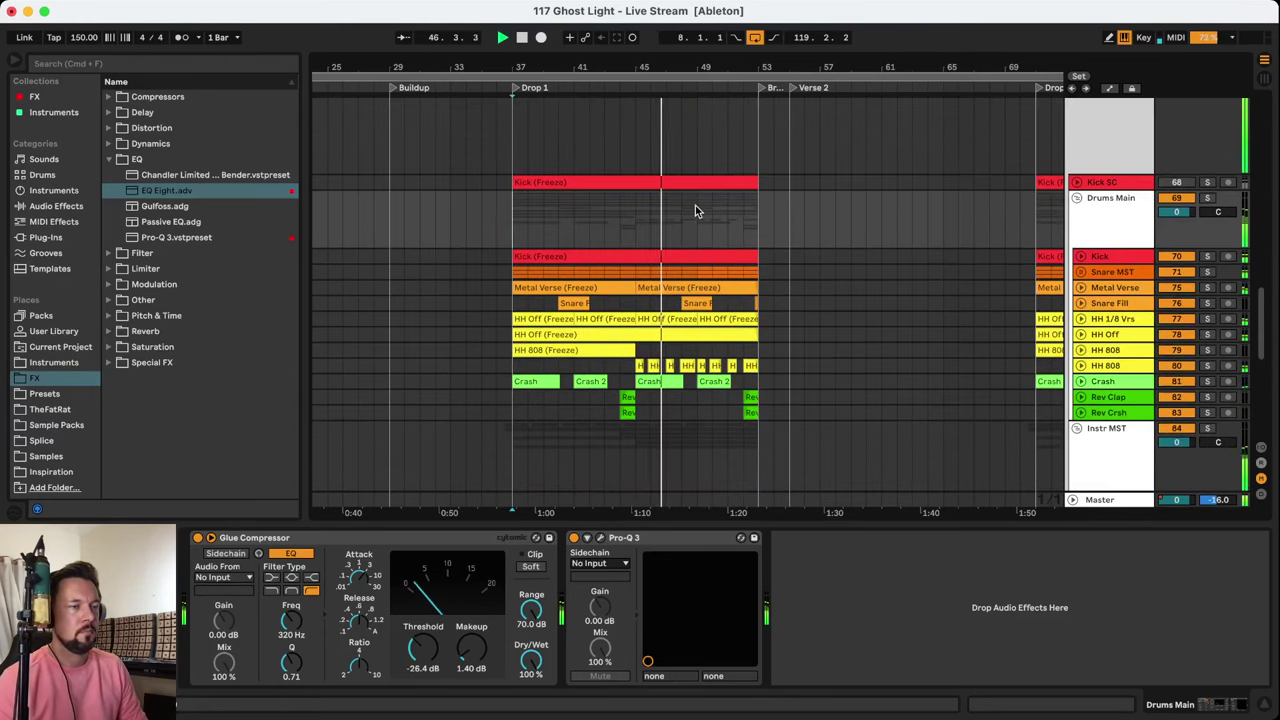
scroll(695, 205, down, 2)
Play the Kick track of Drums Main soloed from Drop 1, then stop and clear the solo
click(1141, 179)
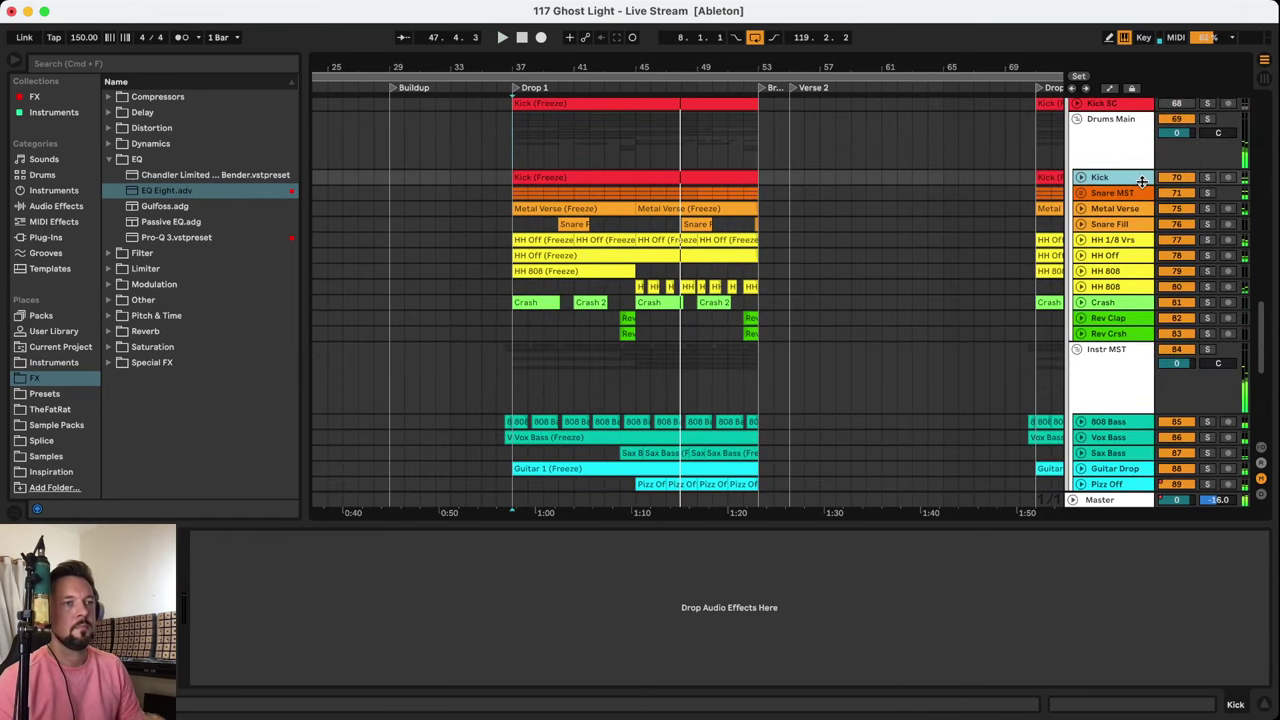
click(1208, 178)
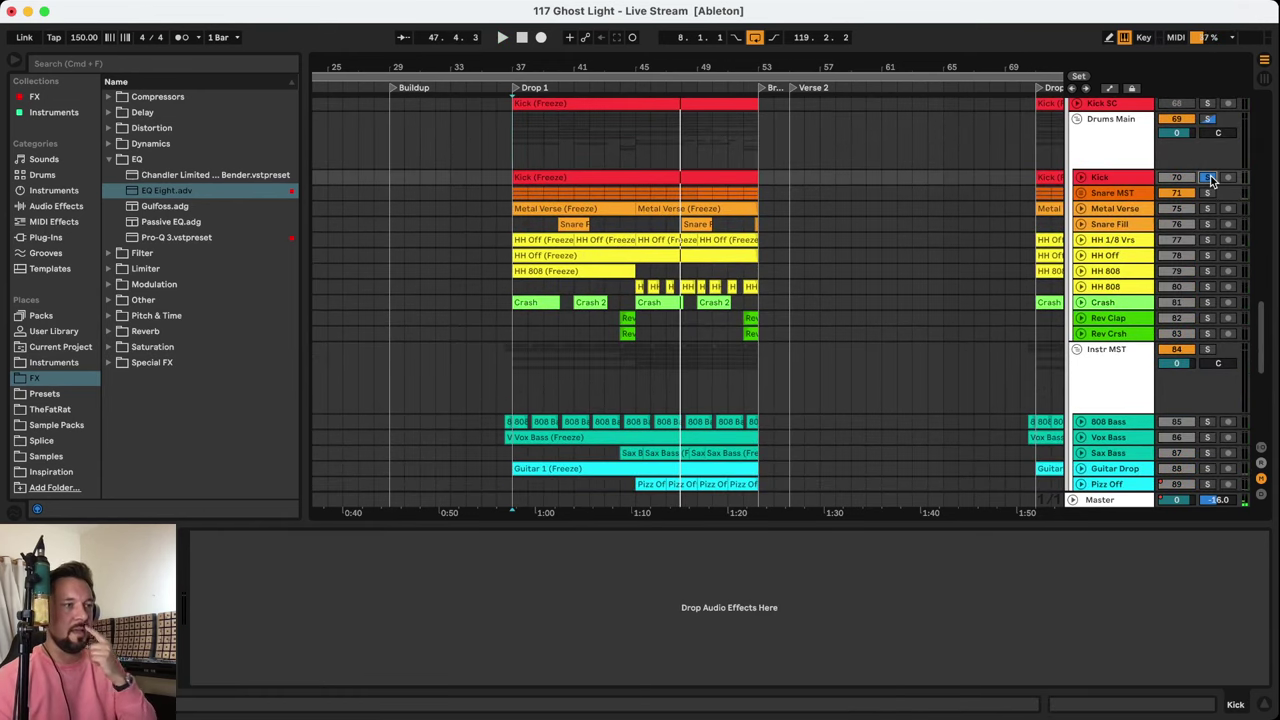
key(space)
click(1116, 179)
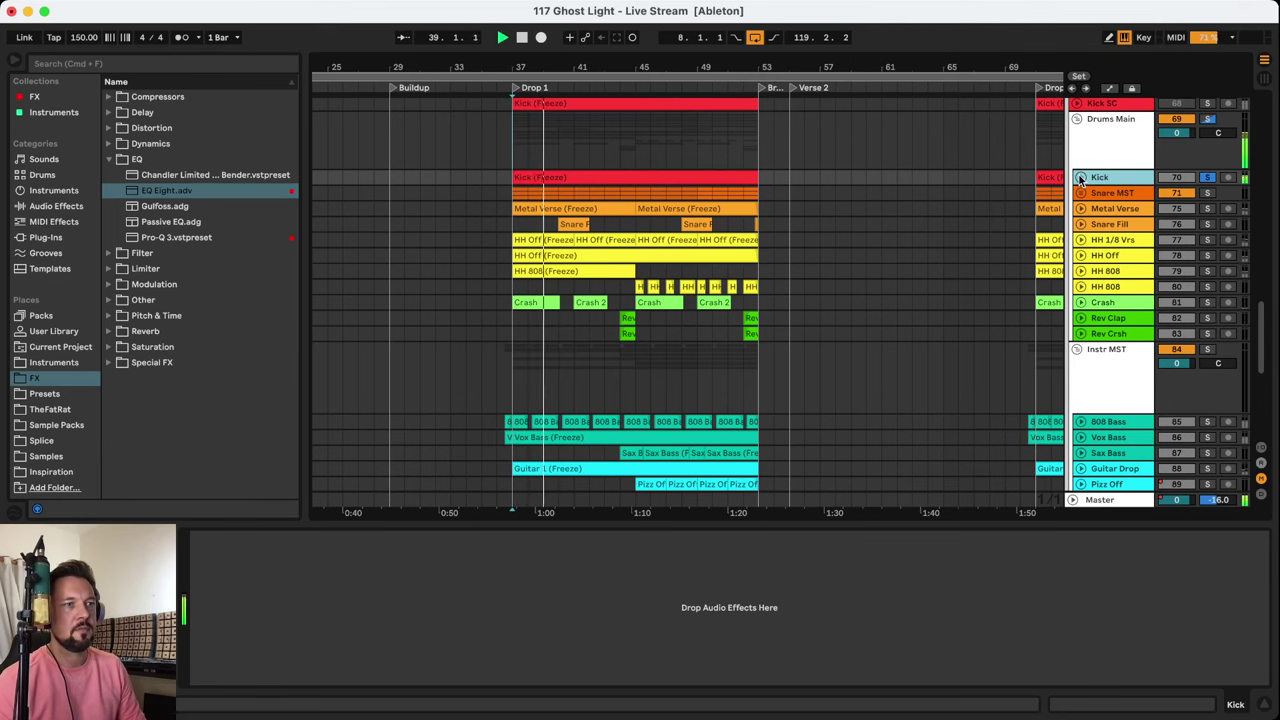
click(1080, 178)
click(1080, 178)
key(space)
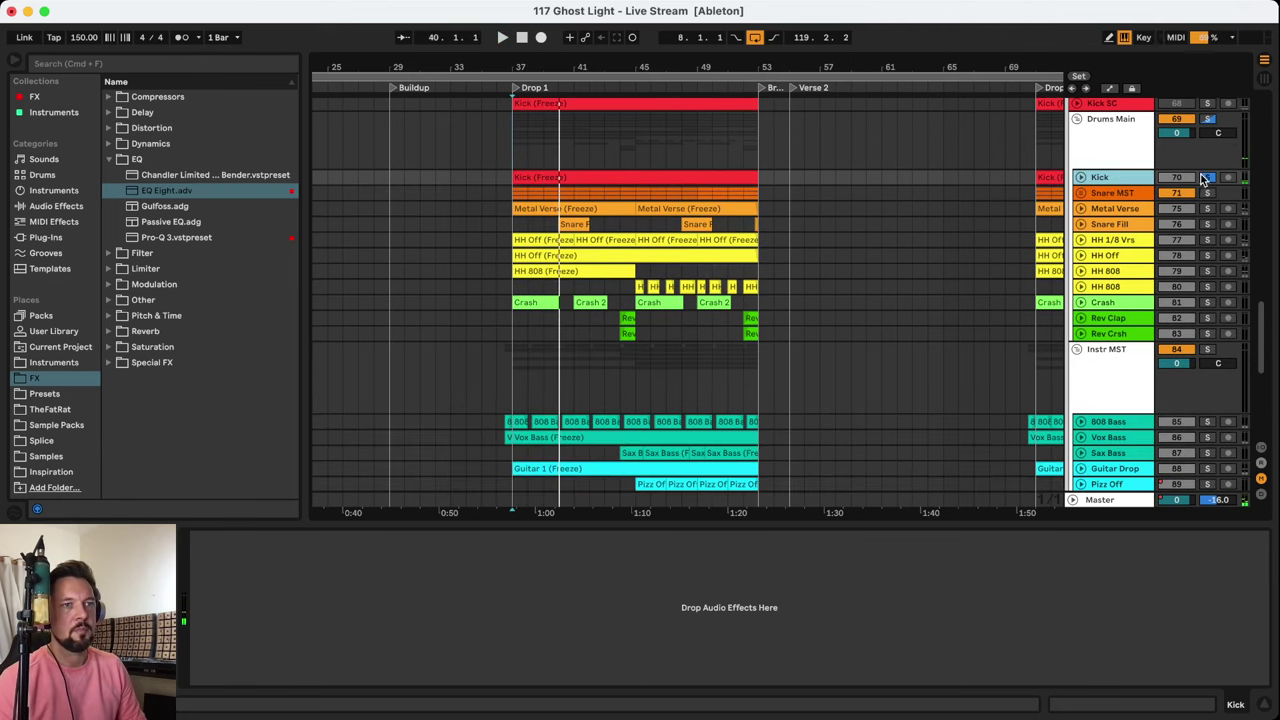
click(1207, 178)
Expand the Snare MST group, play its Snare track soloed from bar 37, and select the 67_HollowWoodenHit_SP_01 sampler
click(1105, 193)
click(1080, 193)
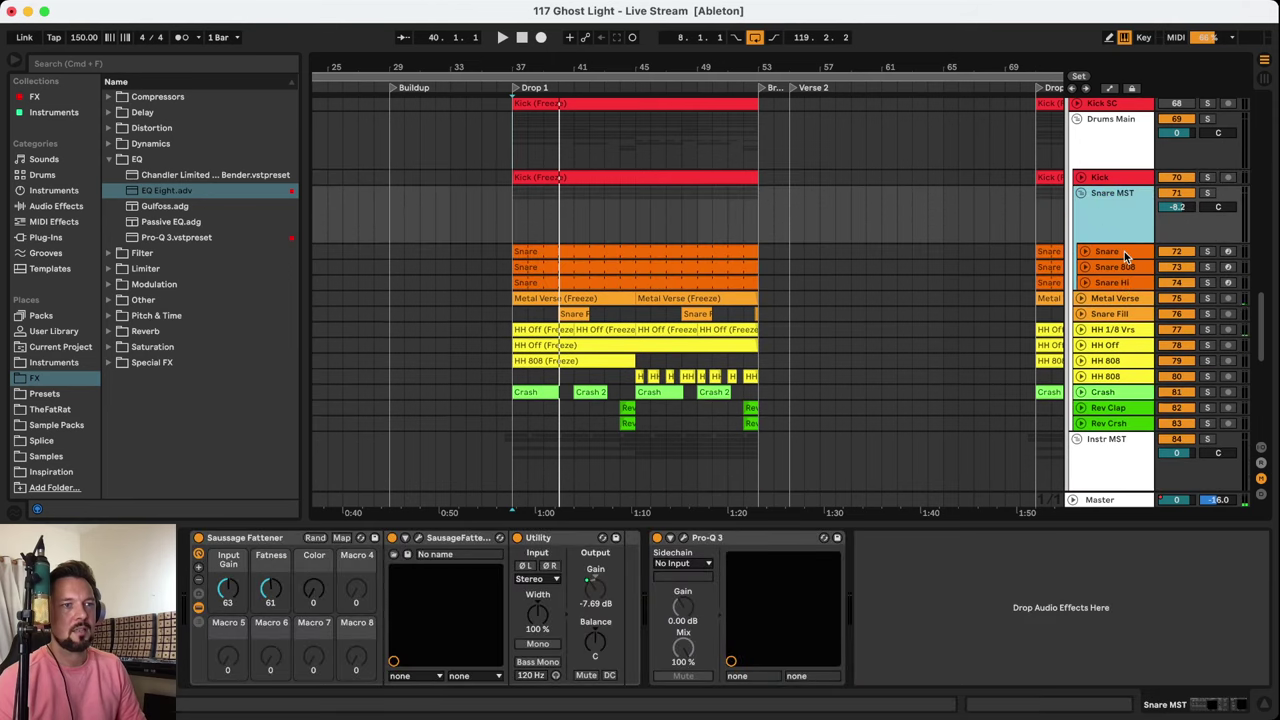
click(1208, 252)
key(space)
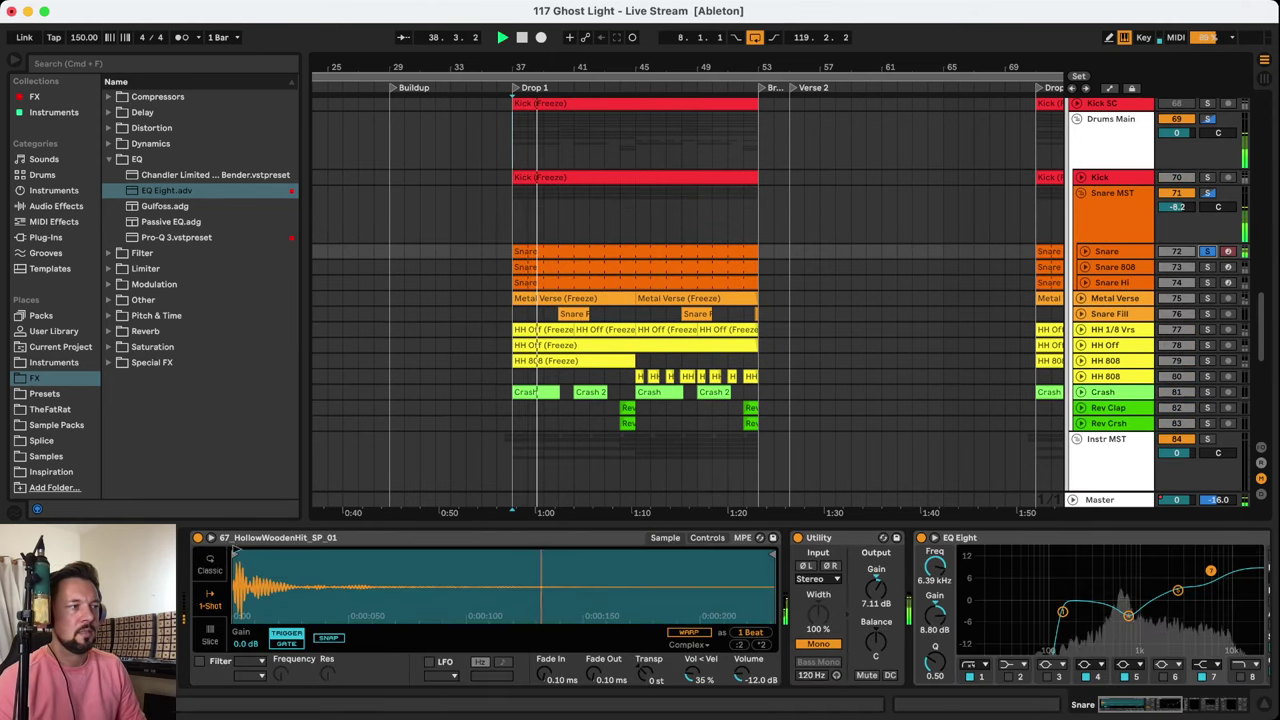
click(374, 537)
click(1206, 252)
Play the Snare 808 and Snare Hi tracks soloed one after the other from Drop 1, then clear the solo
key(space)
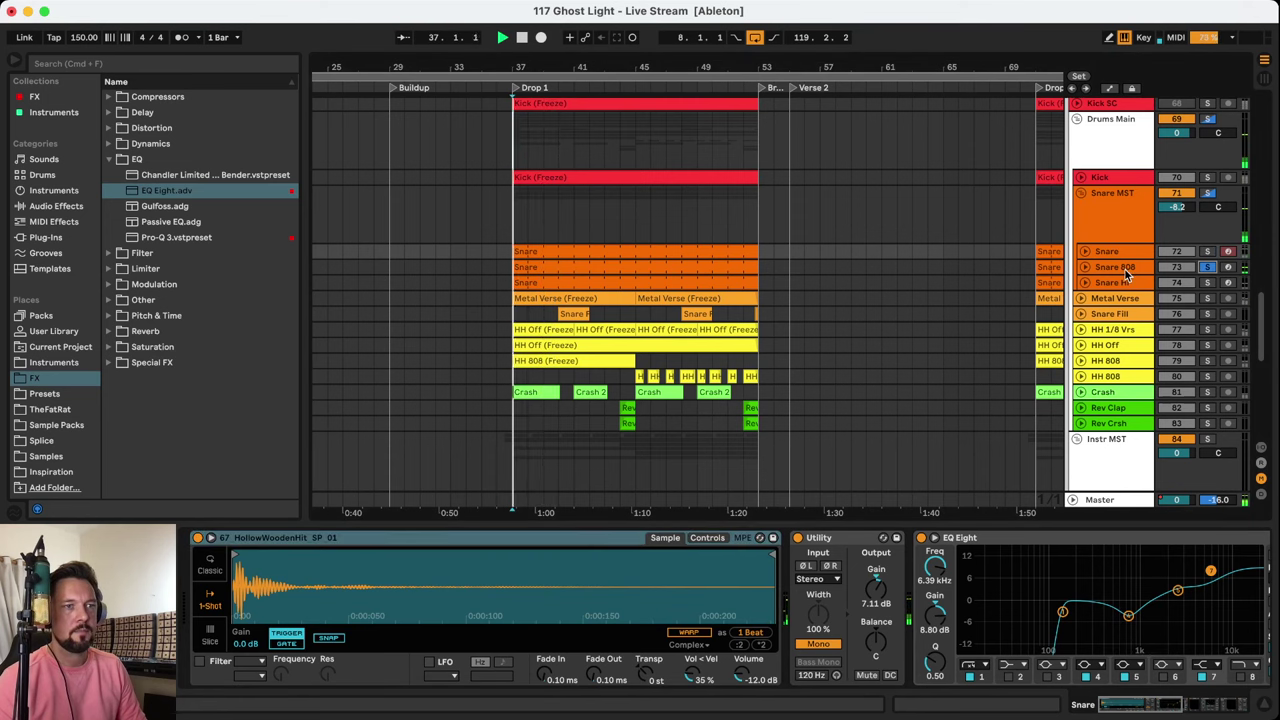
click(1207, 267)
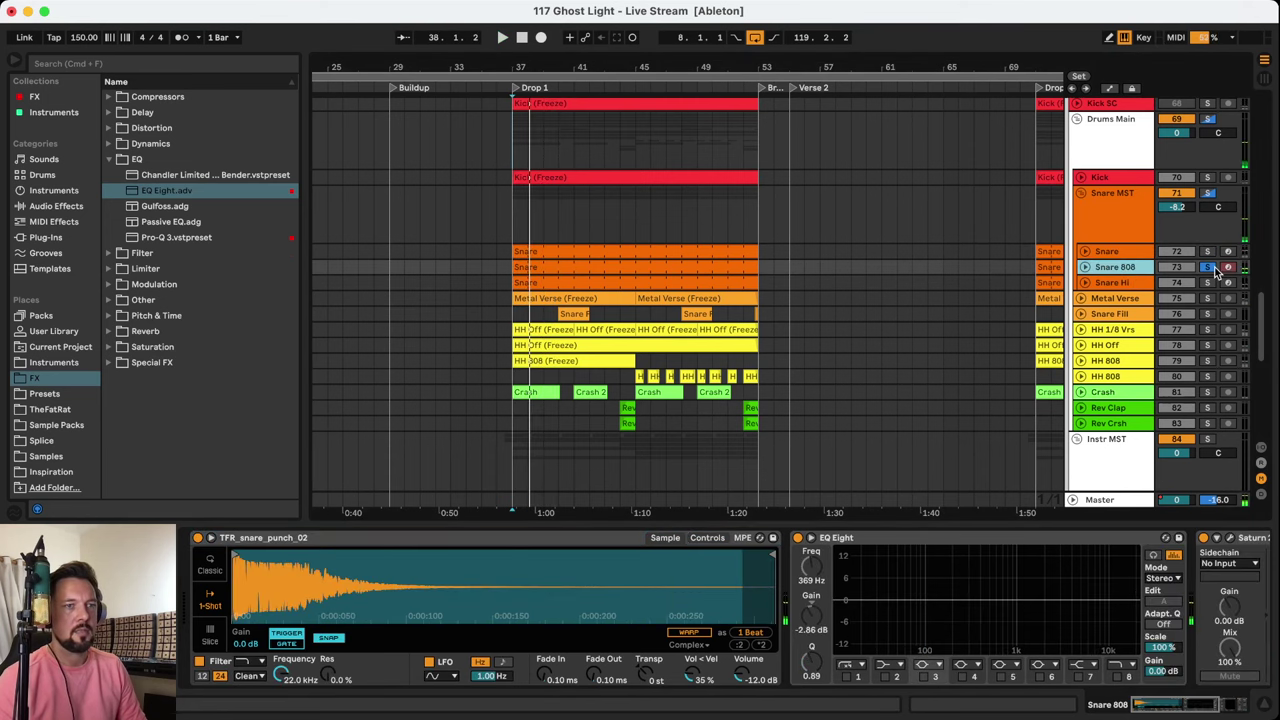
click(1208, 282)
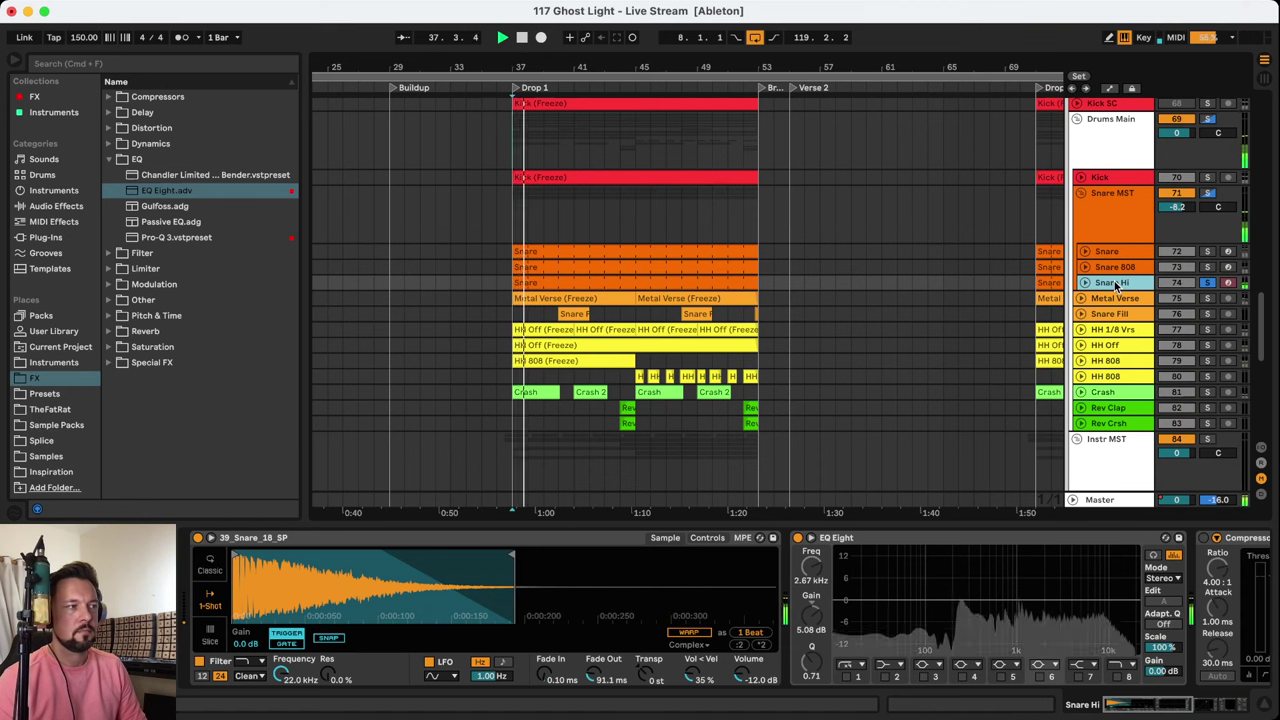
click(1207, 282)
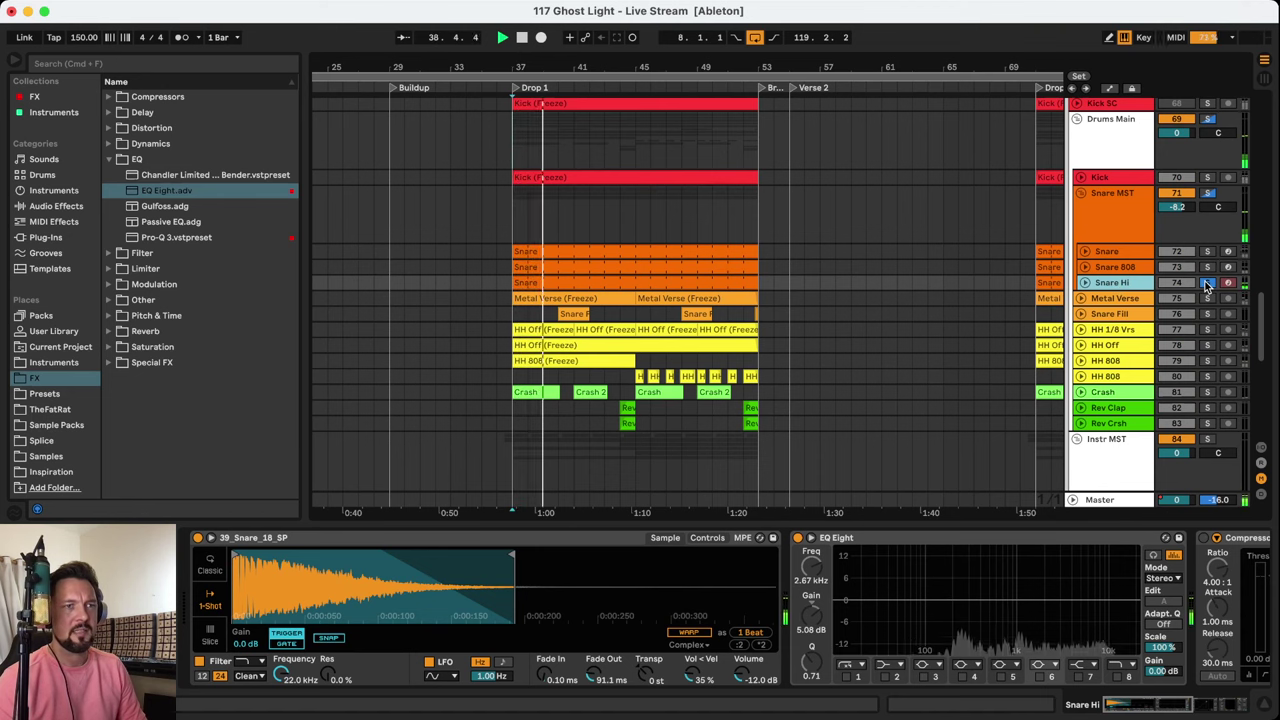
Show the Snare MST group's devices and select its Saussage Fattener rack
click(1118, 200)
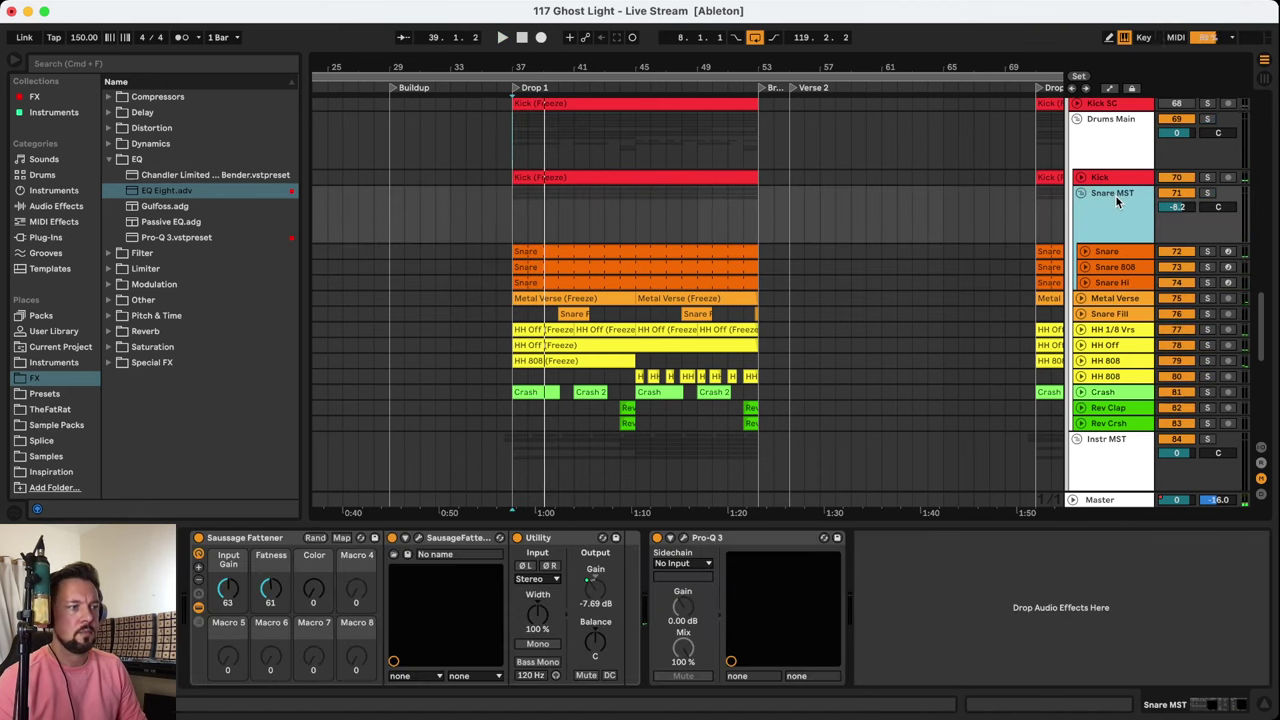
click(282, 540)
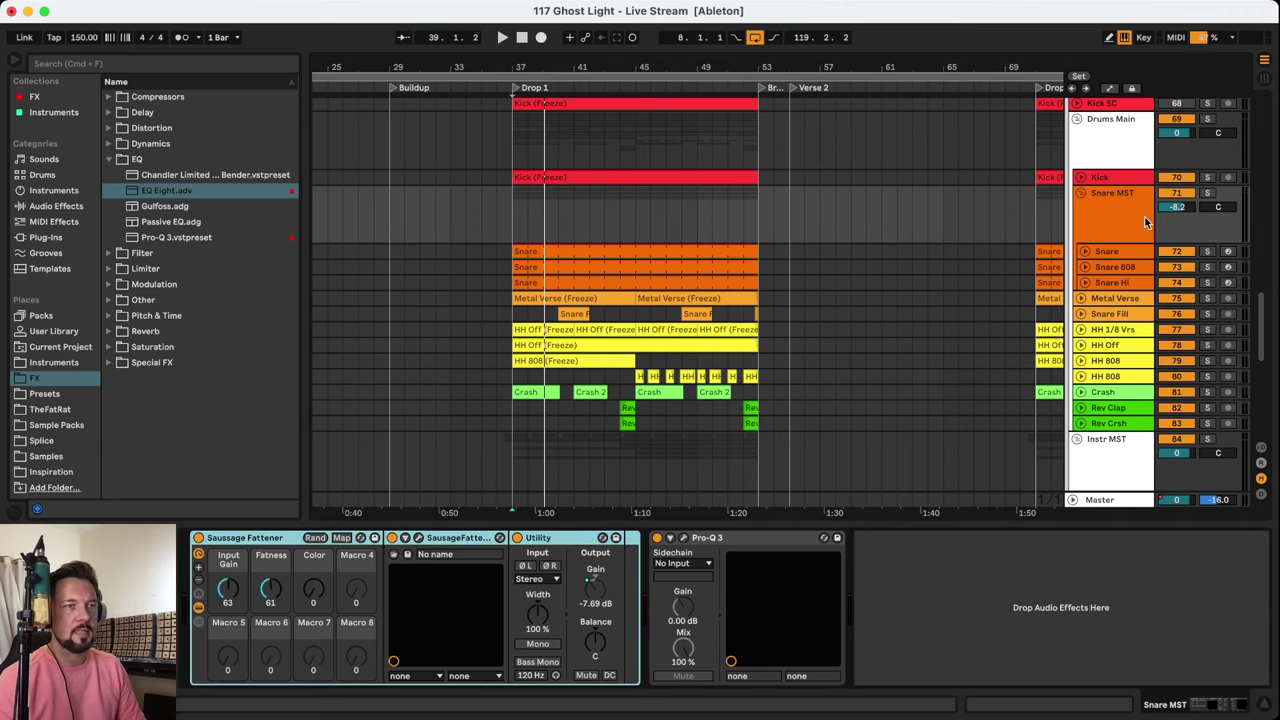
Play the Snare MST group soloed from Drop 1, select the group and stop playback
click(1207, 192)
key(space)
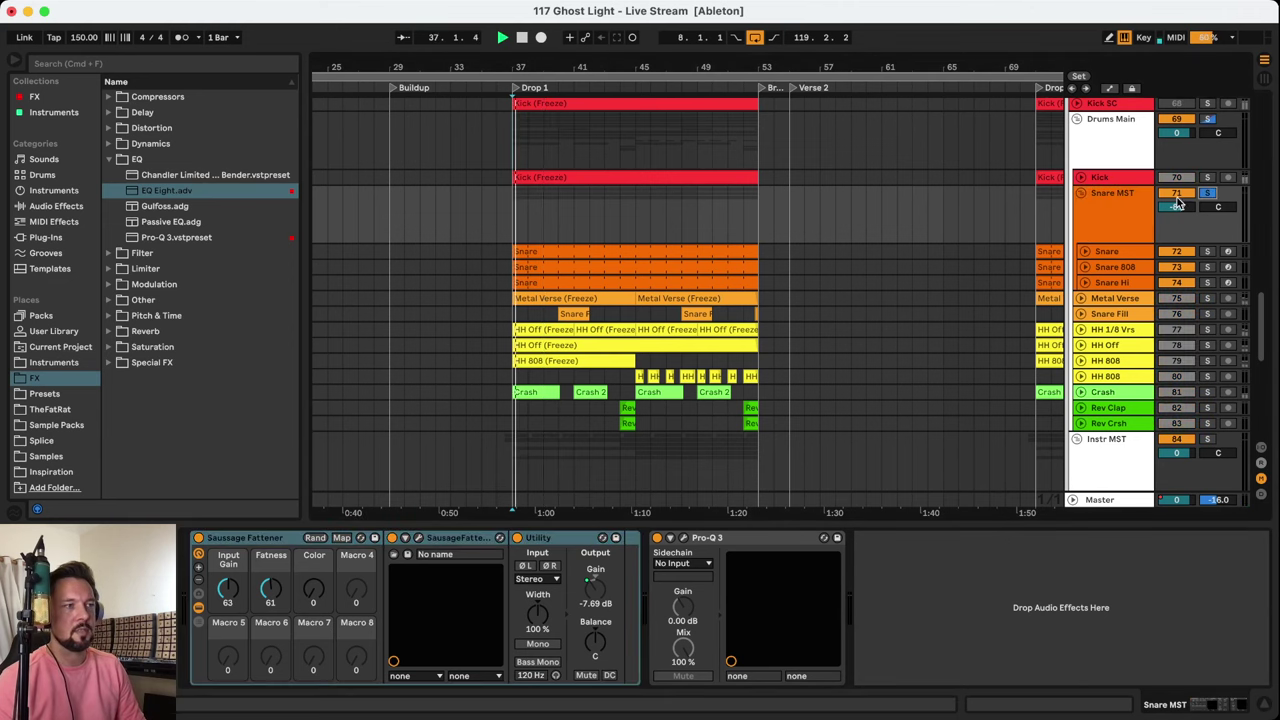
click(1124, 203)
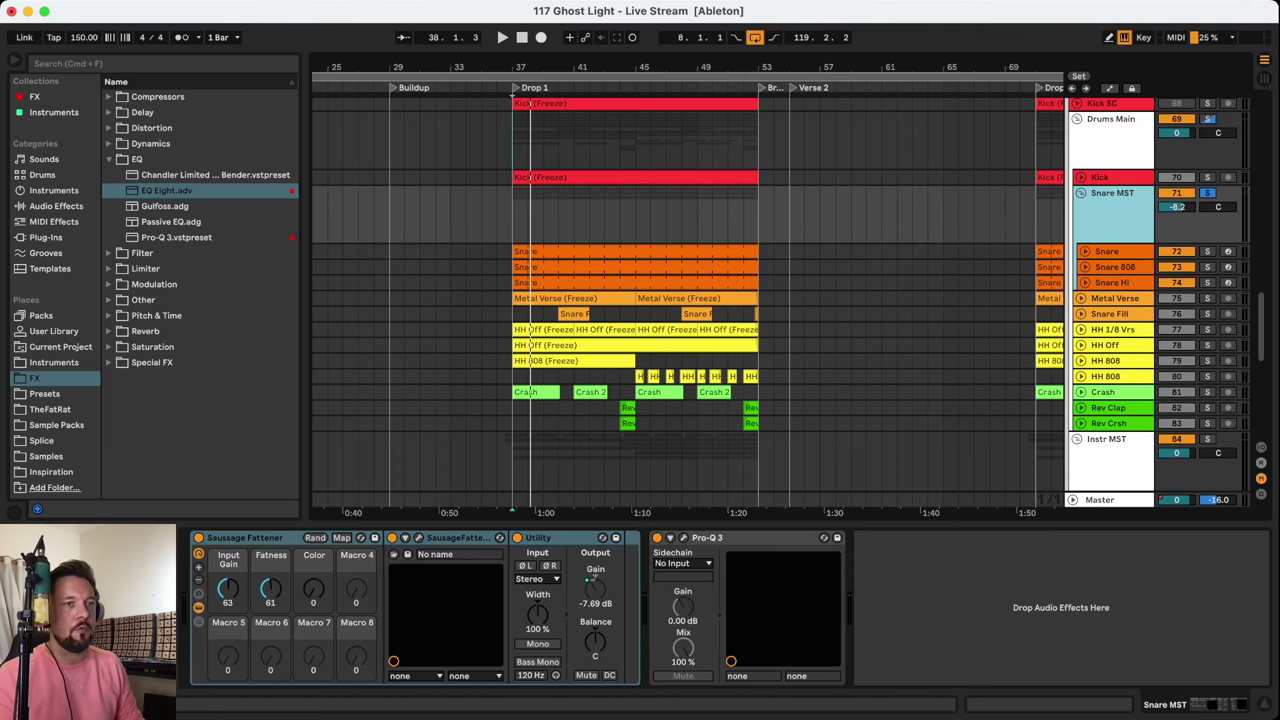
Go back to the verse, set the playback start at bar 15 on Snare Bnc, and play Clap Pre and Snare Bnc soloed together
scroll(600, 270, up, 5)
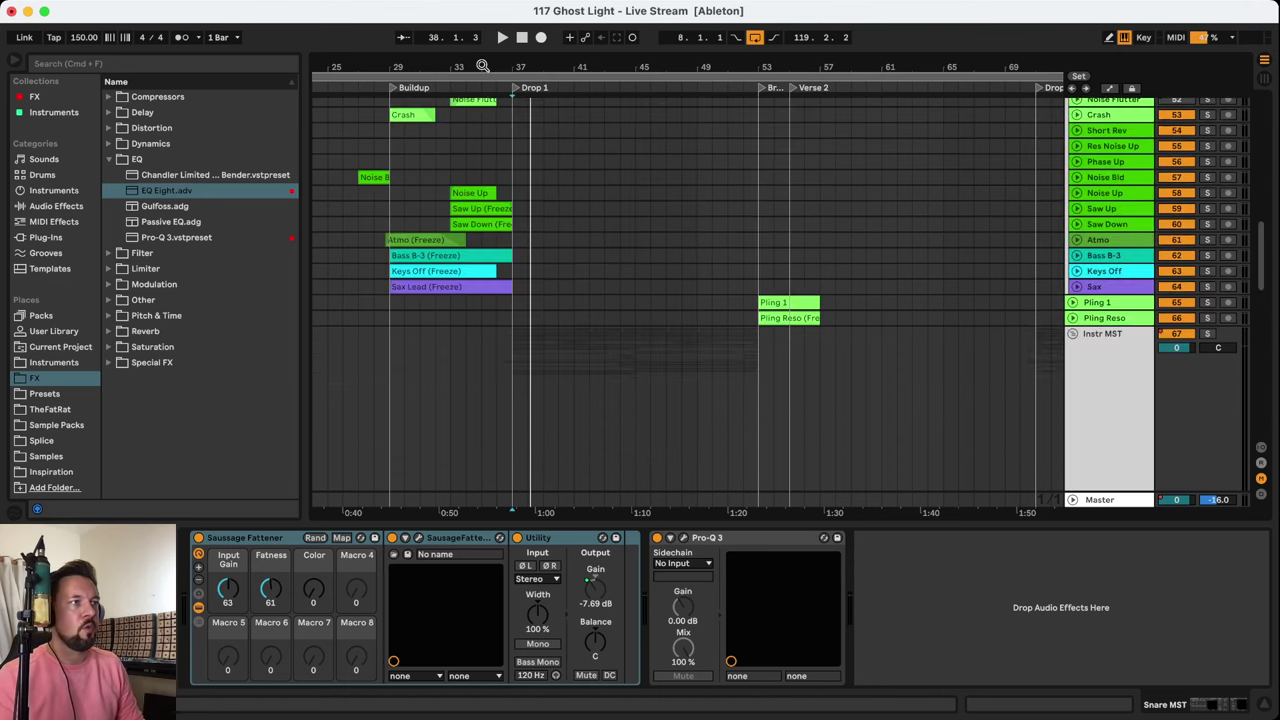
drag(483, 66, 732, 48)
scroll(663, 234, up, 10)
scroll(505, 195, up, 5)
click(527, 241)
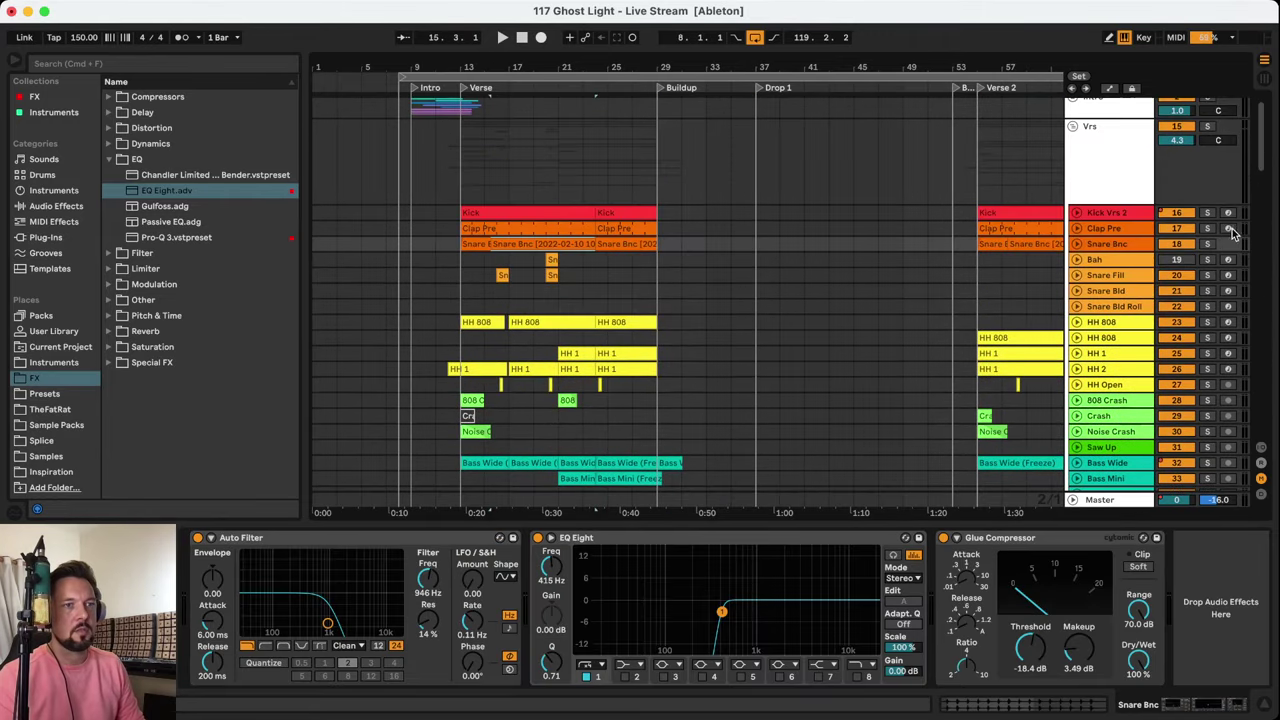
click(1208, 244)
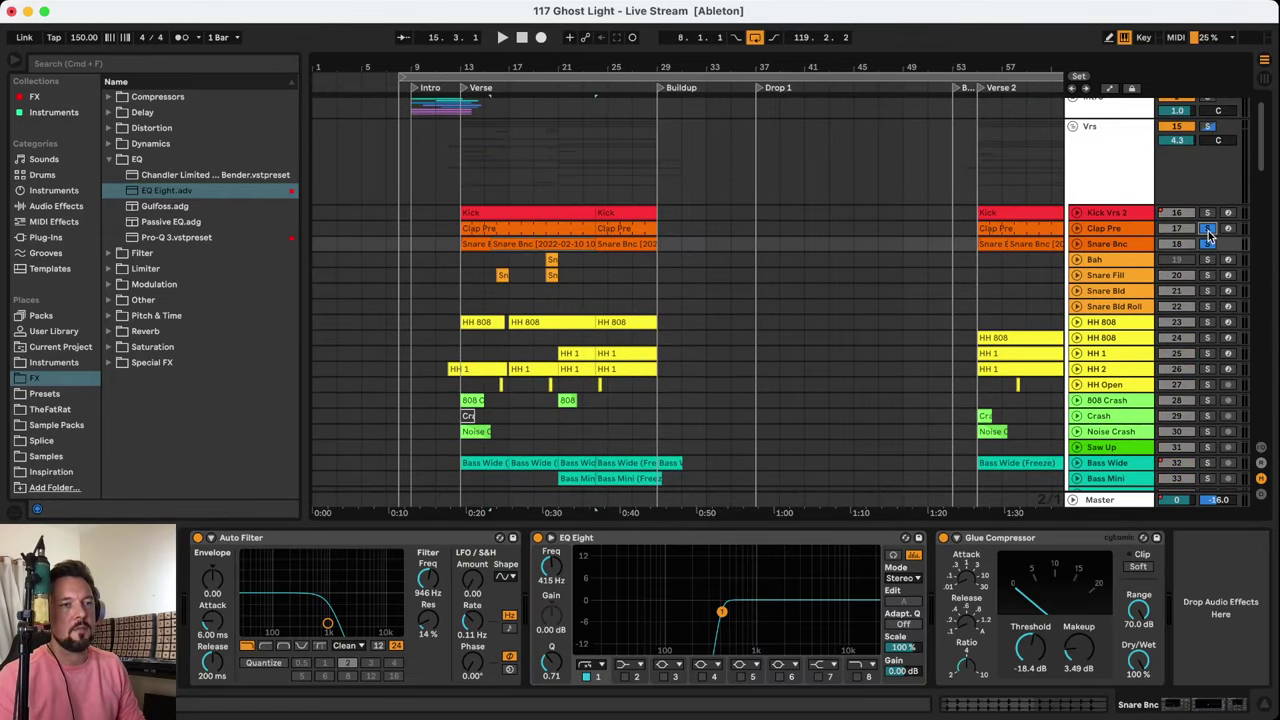
key(space)
click(1210, 245)
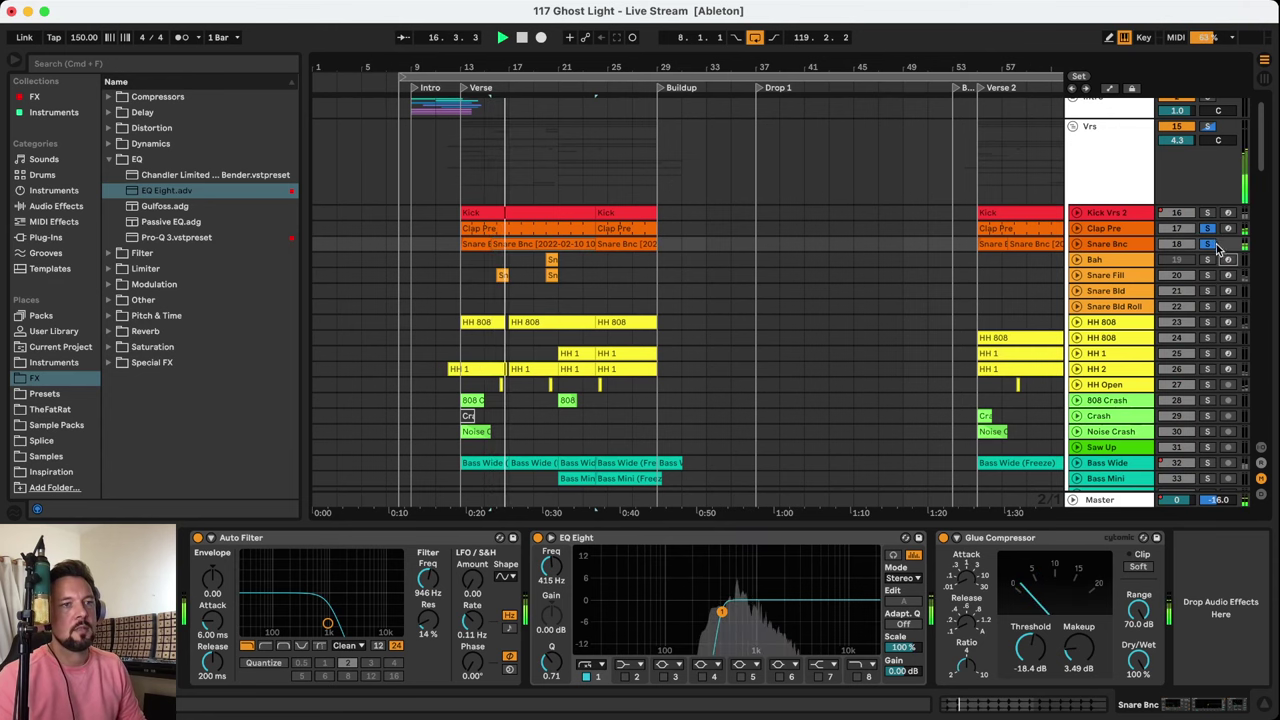
Listen to the Clap Pre track soloed on its own, show its devices, and switch the solo to Snare Bnc
click(1227, 259)
click(1210, 245)
click(1227, 259)
click(1134, 229)
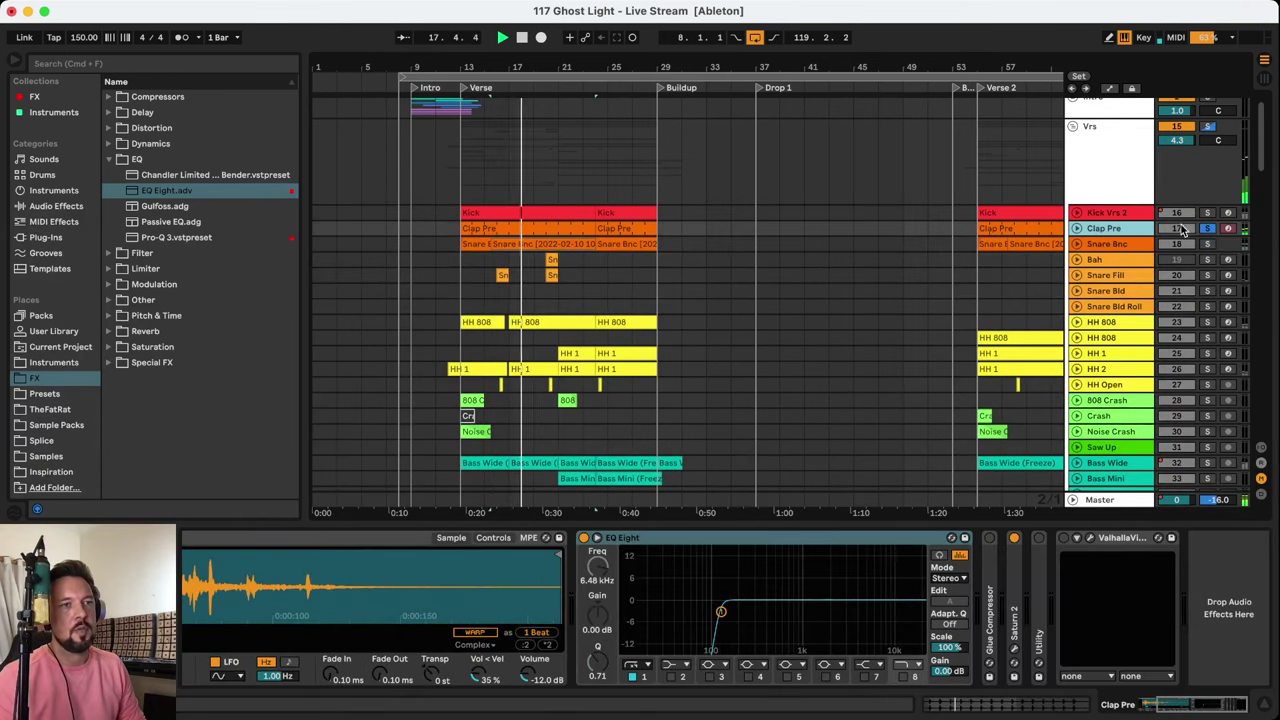
click(1208, 244)
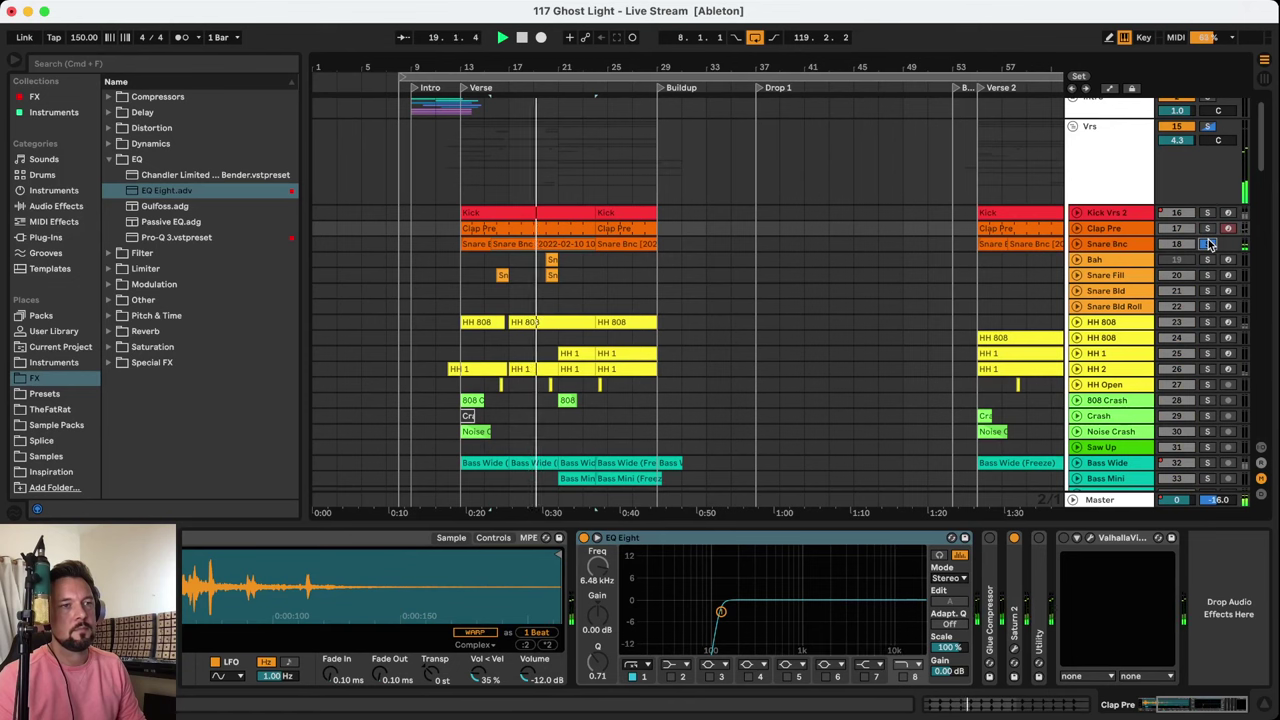
Clear the solo, play the full mix of the verse from bar 15, and stop
click(1209, 244)
key(space)
key(space)
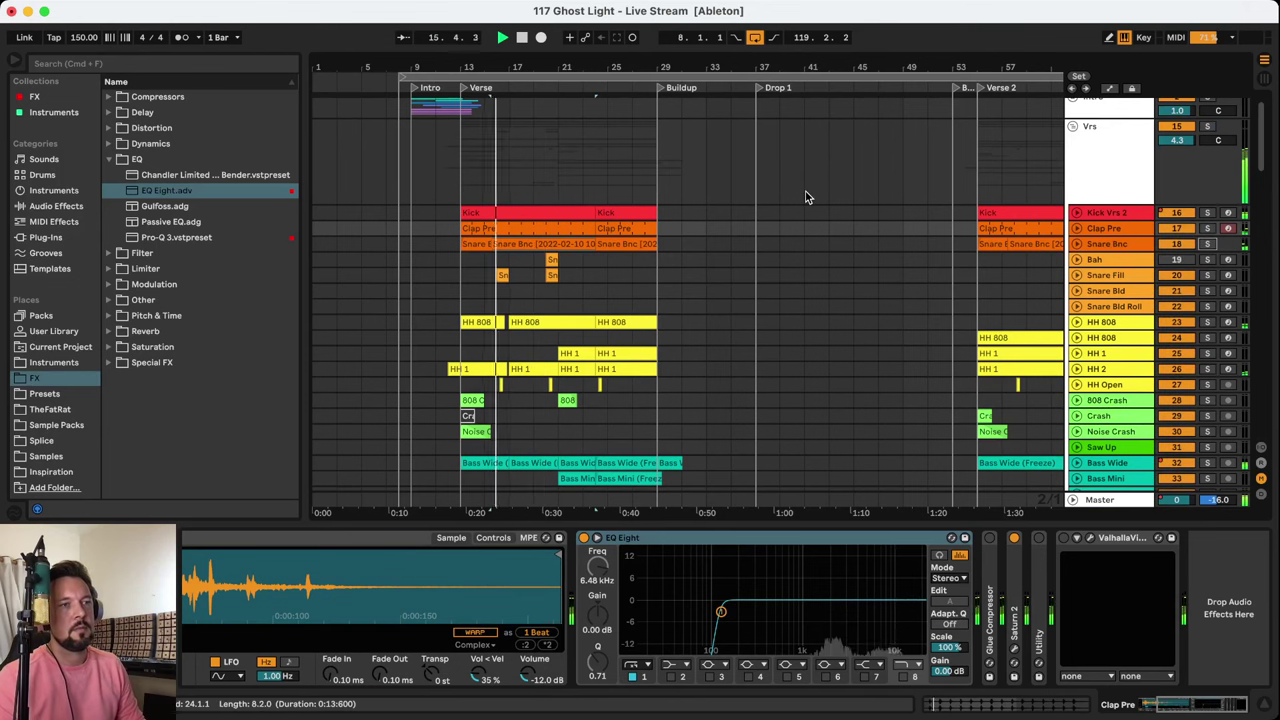
scroll(850, 175, down, 3)
scroll(700, 175, right, 10)
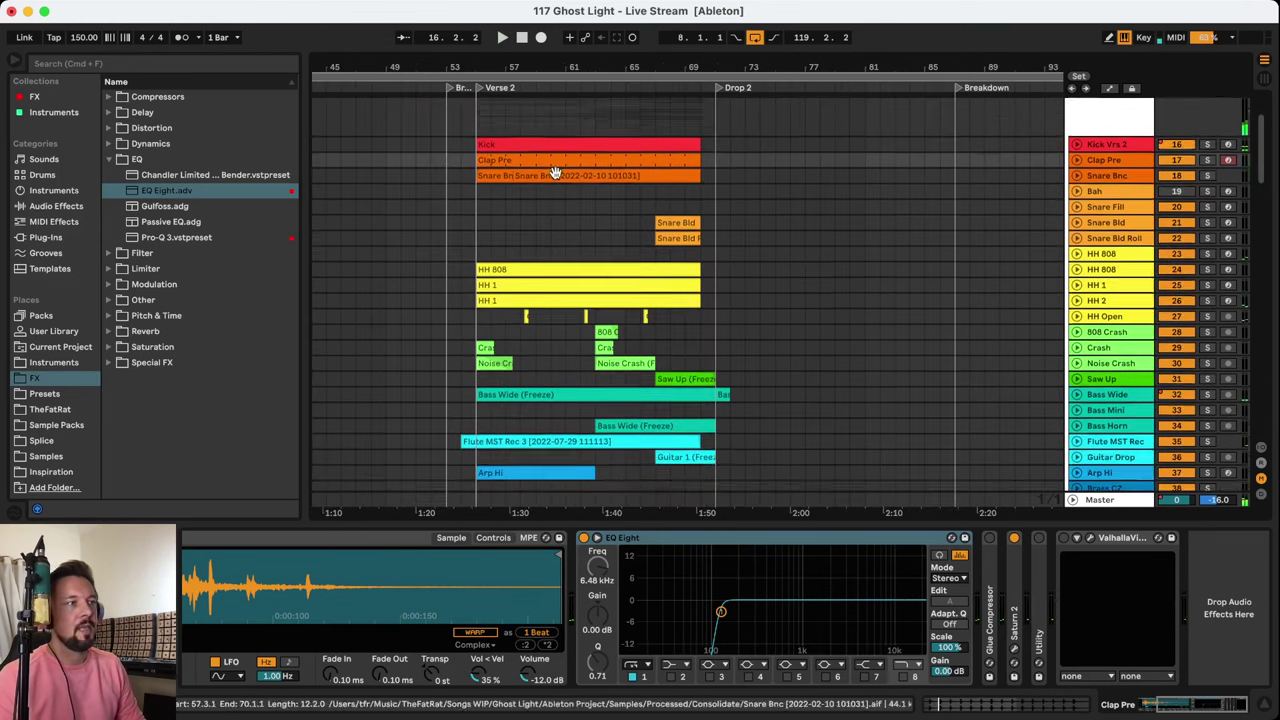
Return to Drop 1, set the playback start at bar 37, and select the Snare MST group
scroll(555, 171, down, 10)
scroll(555, 171, left, 8)
scroll(757, 214, up, 3)
scroll(750, 213, down, 10)
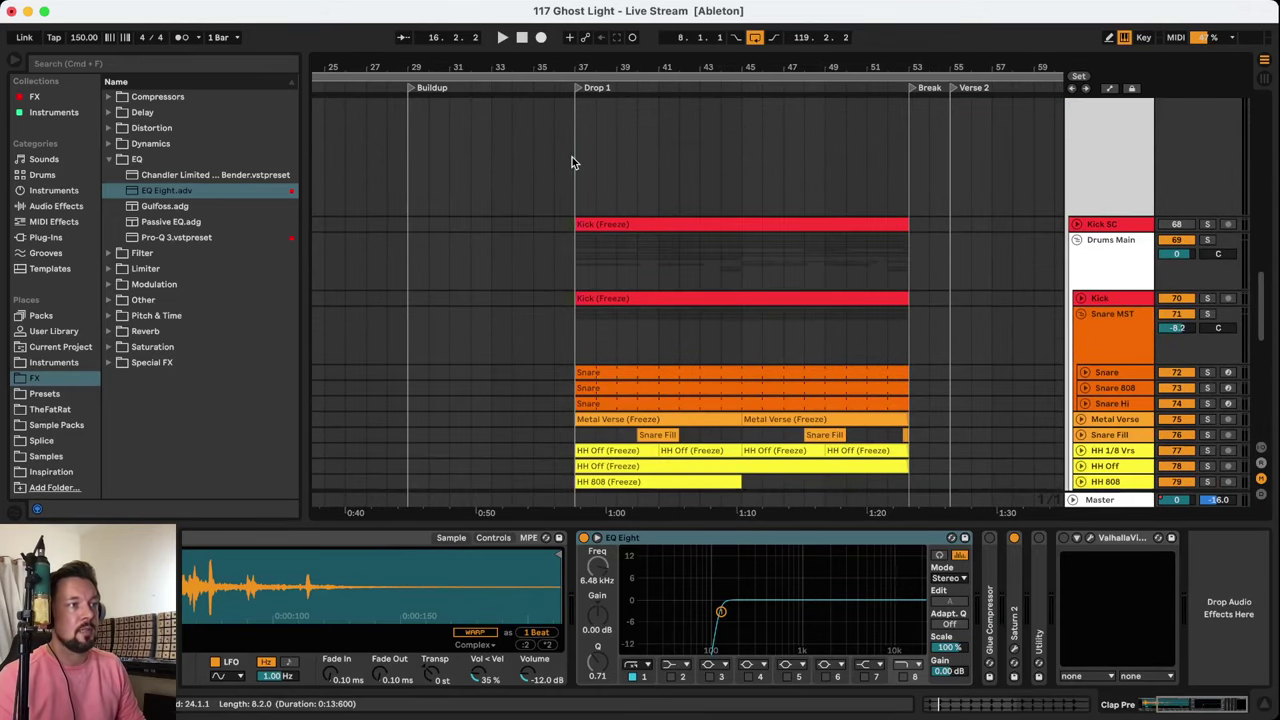
click(572, 160)
scroll(620, 168, down, 3)
click(1077, 180)
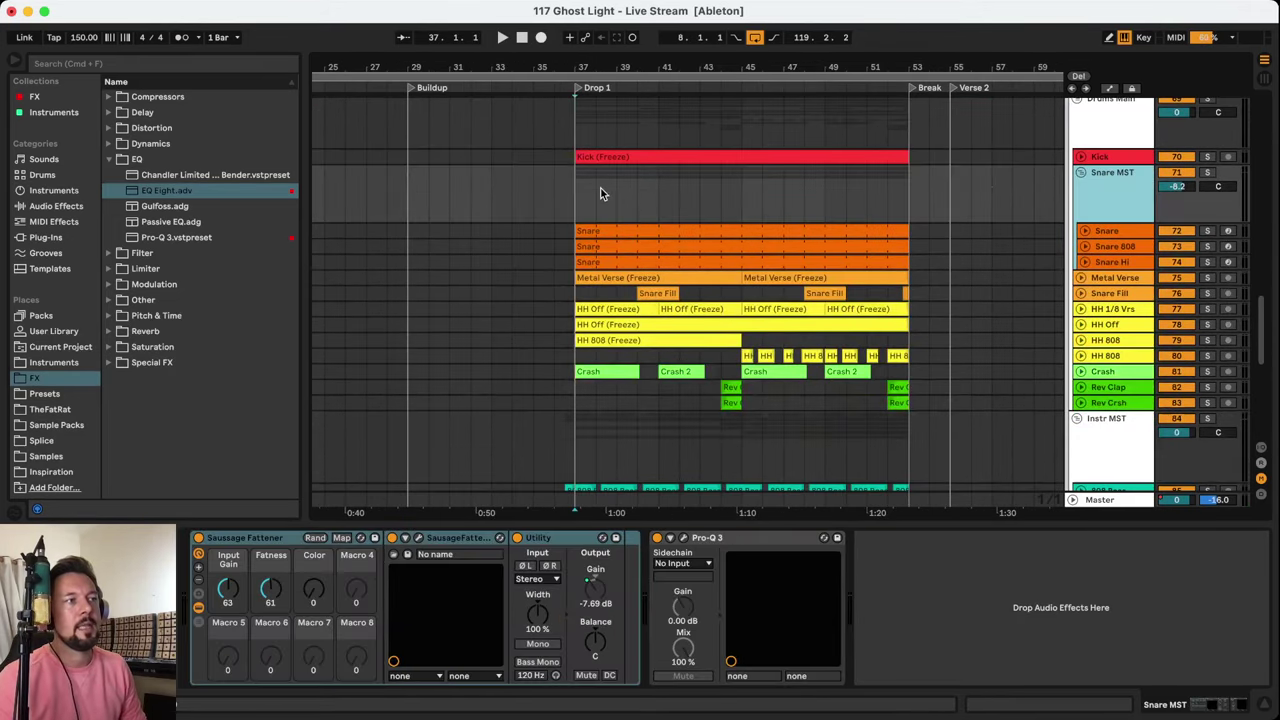
Play the full mix of Drop 1 from bar 37 while viewing its drum tracks, then stop
click(575, 189)
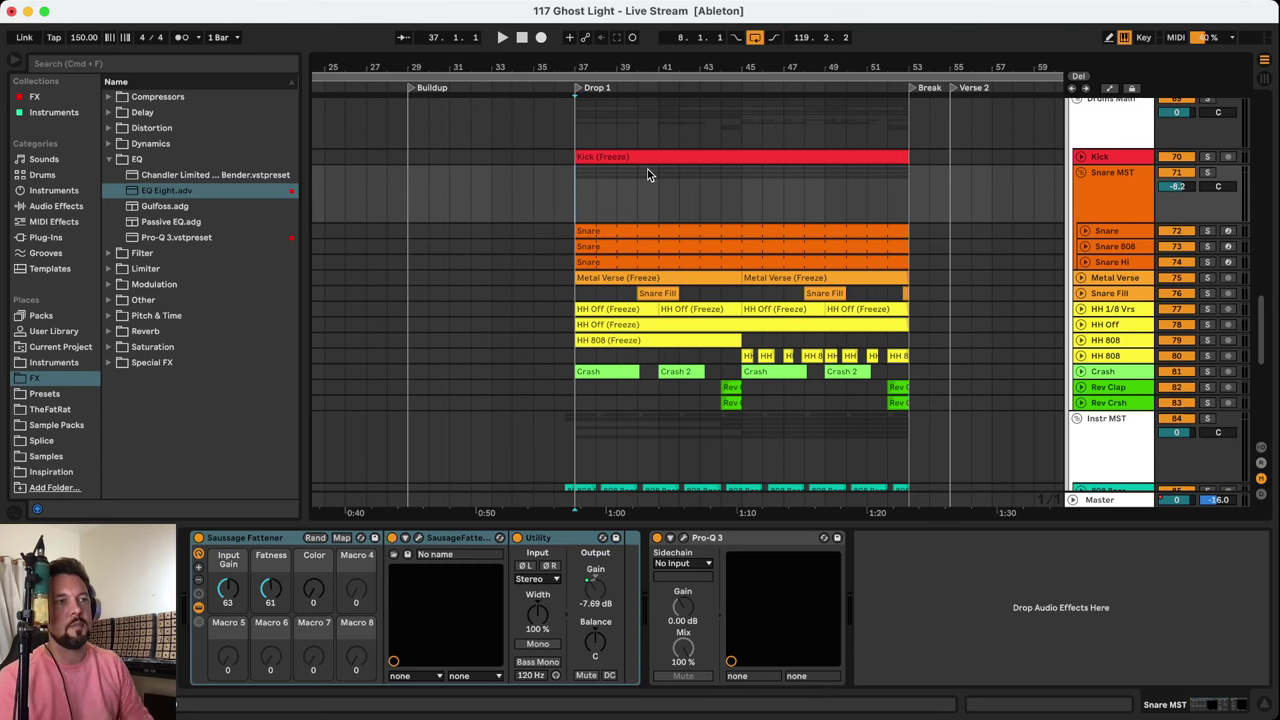
key(space)
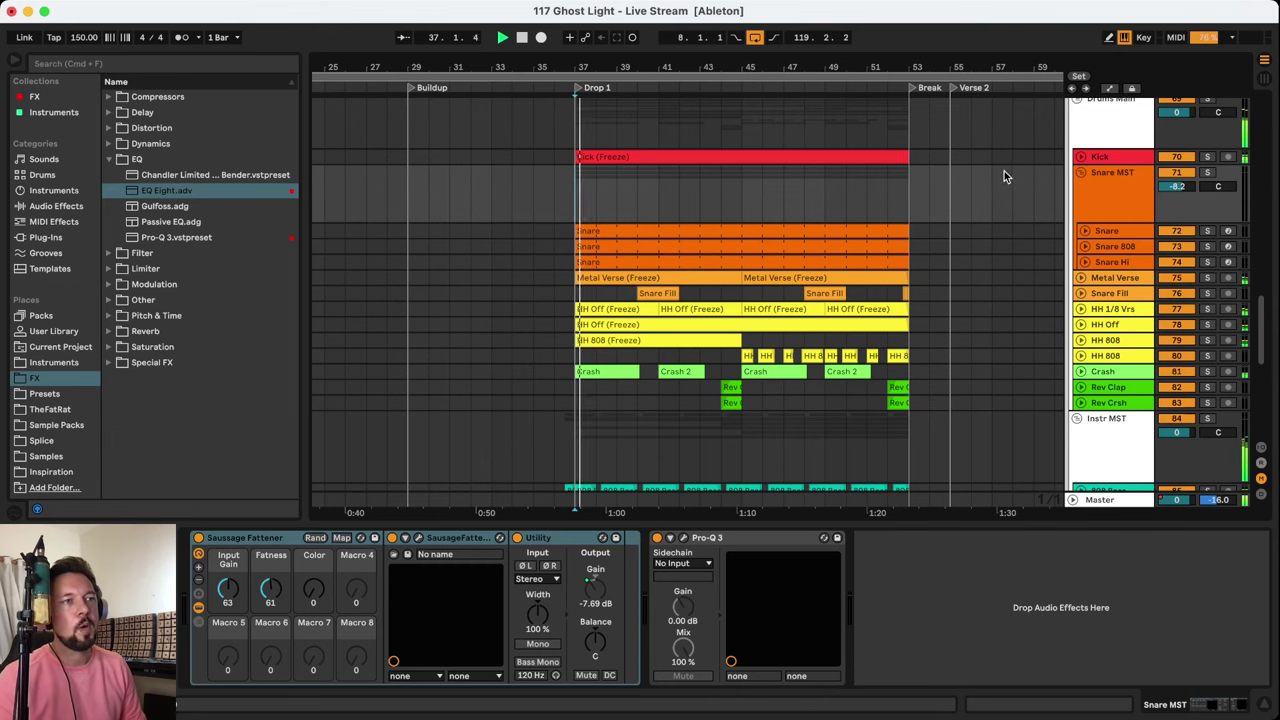
scroll(776, 207, down, 5)
scroll(779, 204, up, 7)
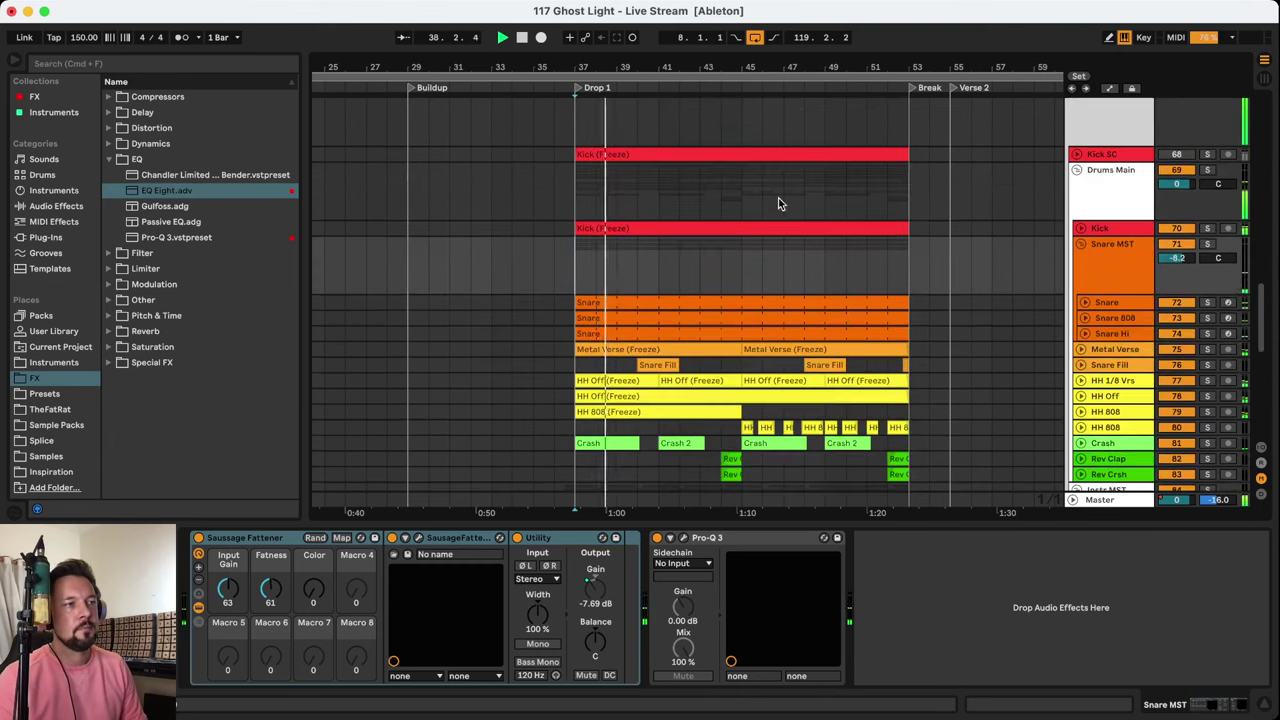
scroll(779, 204, down, 7)
scroll(779, 204, up, 7)
scroll(779, 204, up, 5)
key(space)
scroll(779, 204, down, 7)
Collapse the Snare MST group and play it soloed together with the Kick from Drop 1
click(1128, 210)
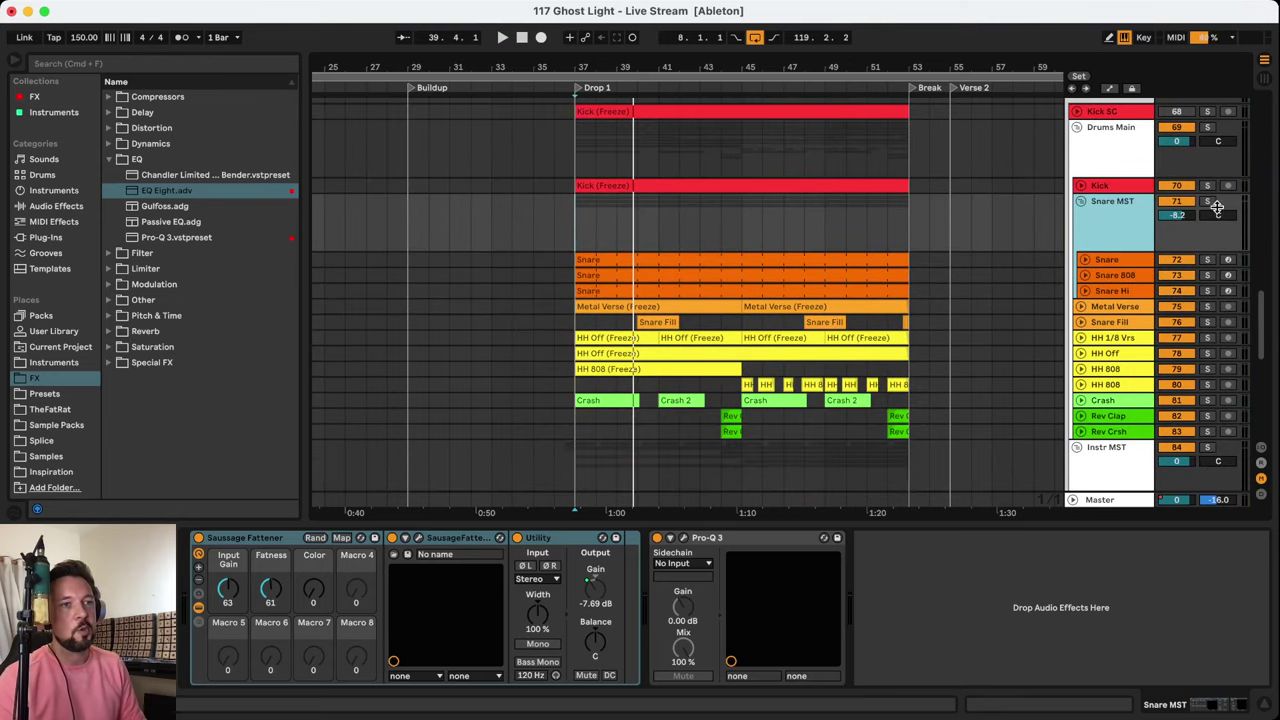
click(1102, 309)
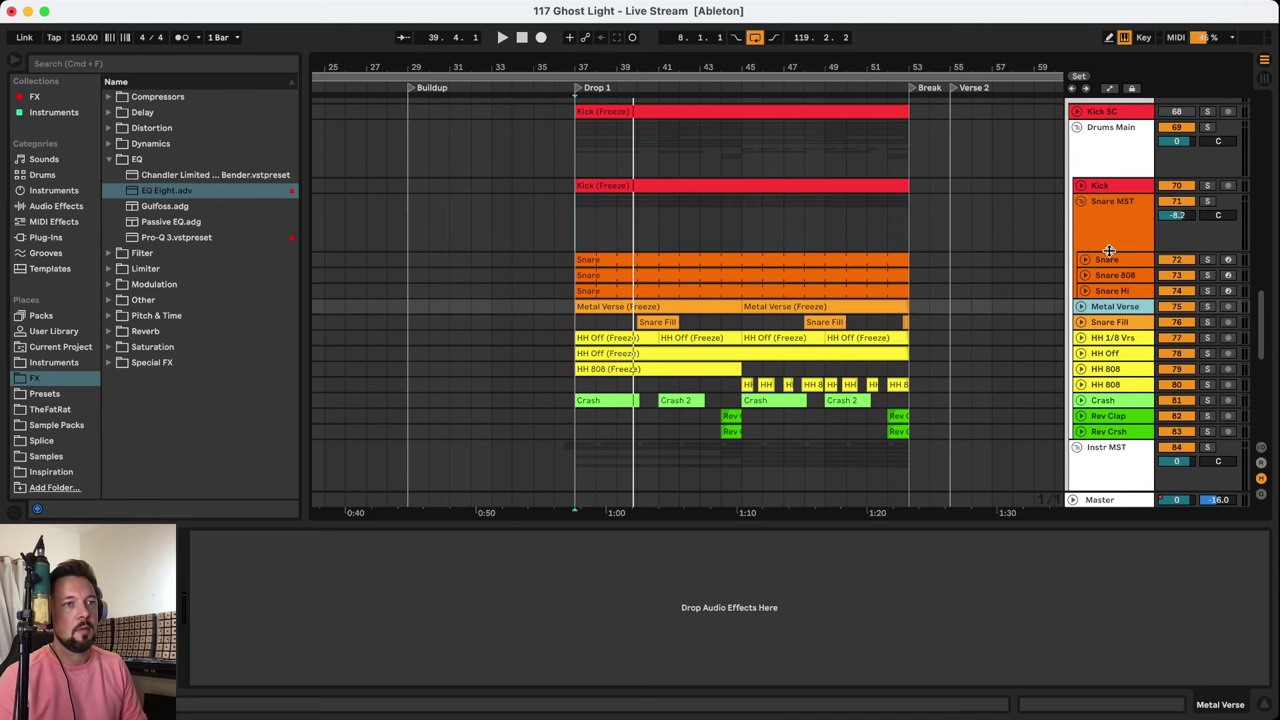
click(1080, 202)
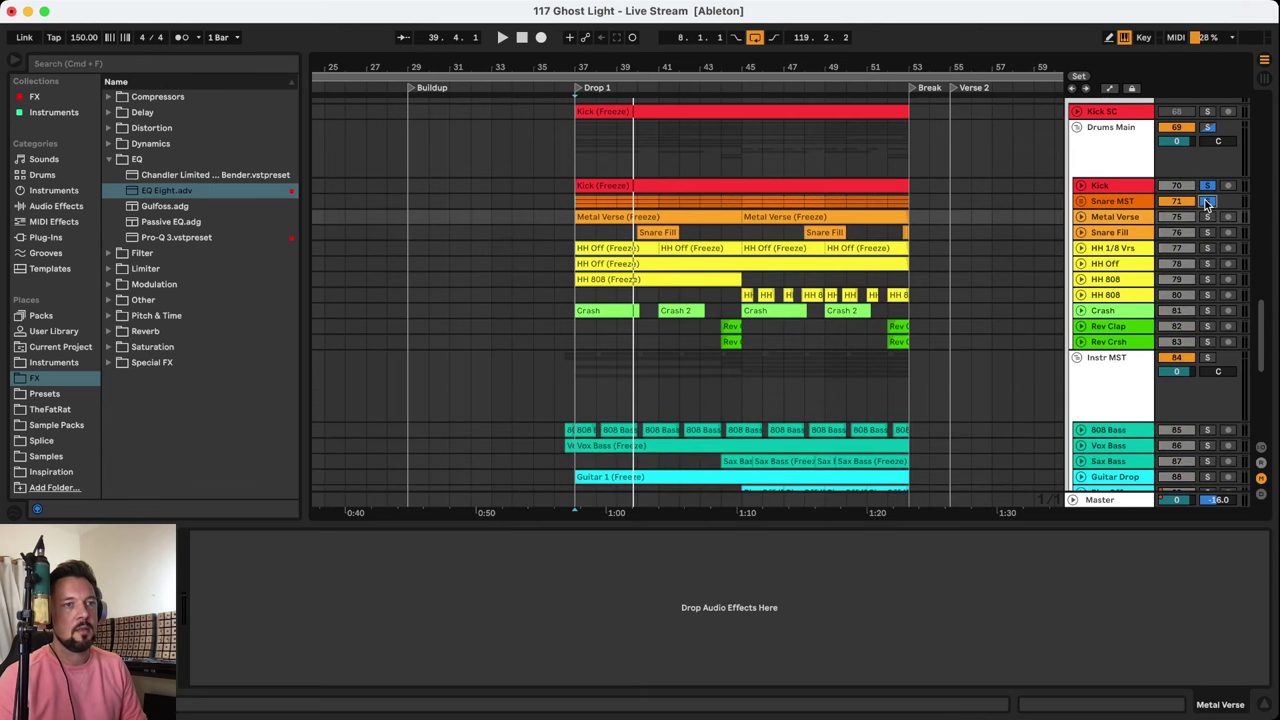
key(space)
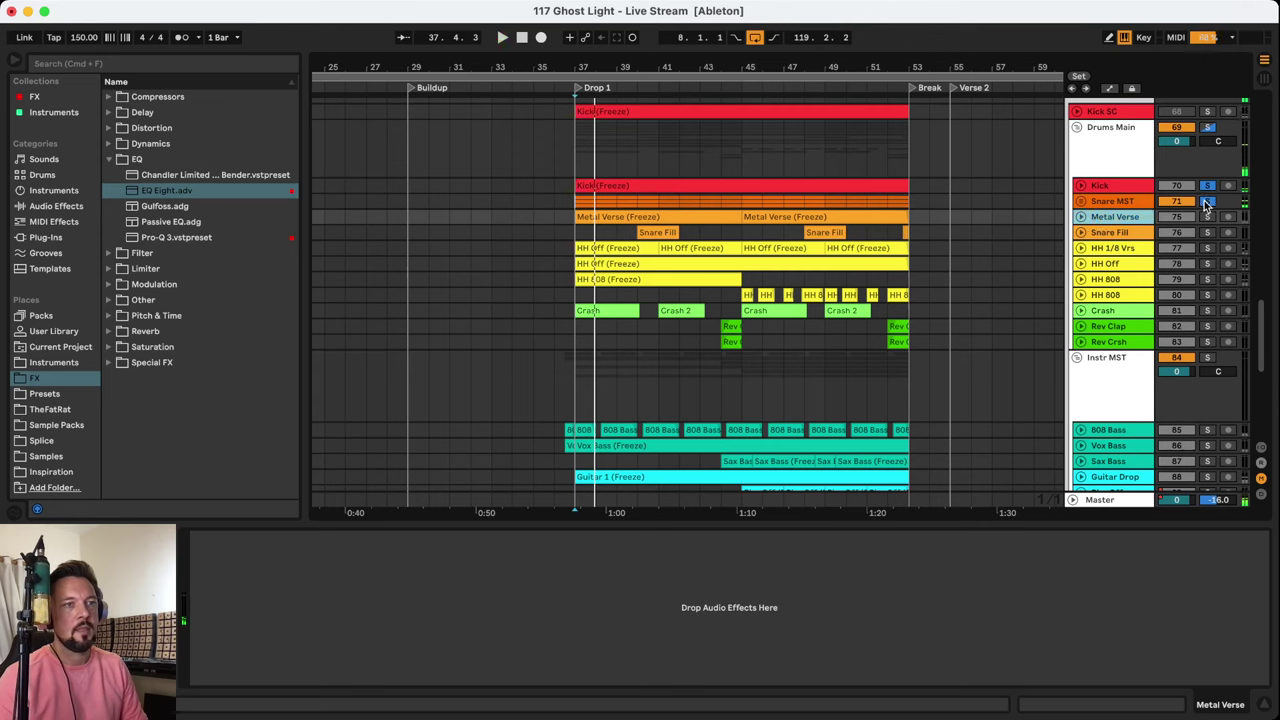
Play the Metal Verse track soloed on its own from Drop 1
click(1207, 216)
key(space)
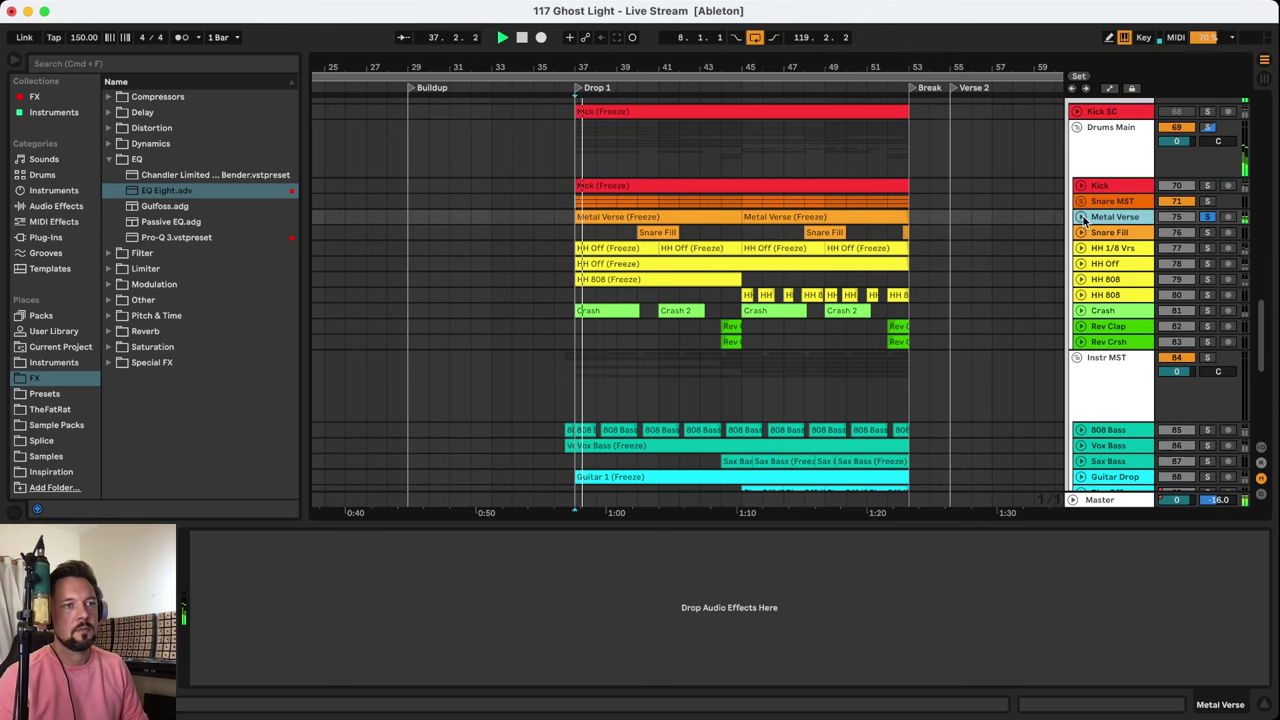
key(space)
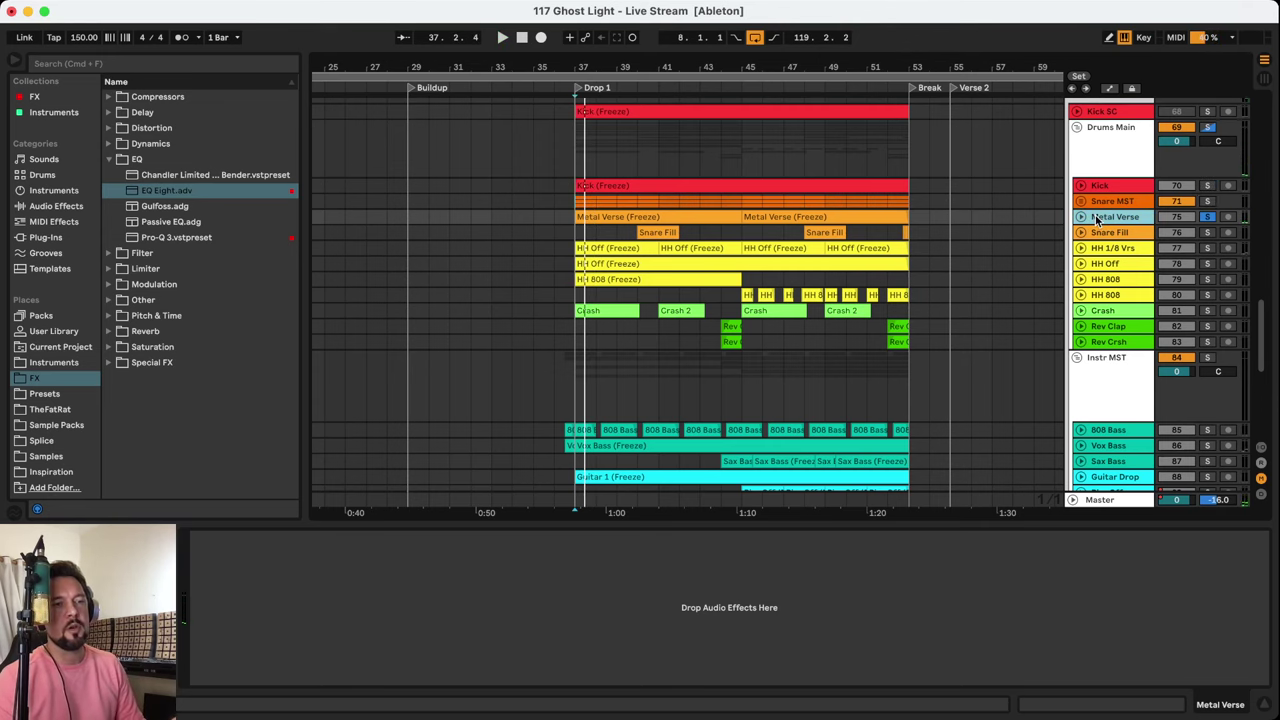
key(space)
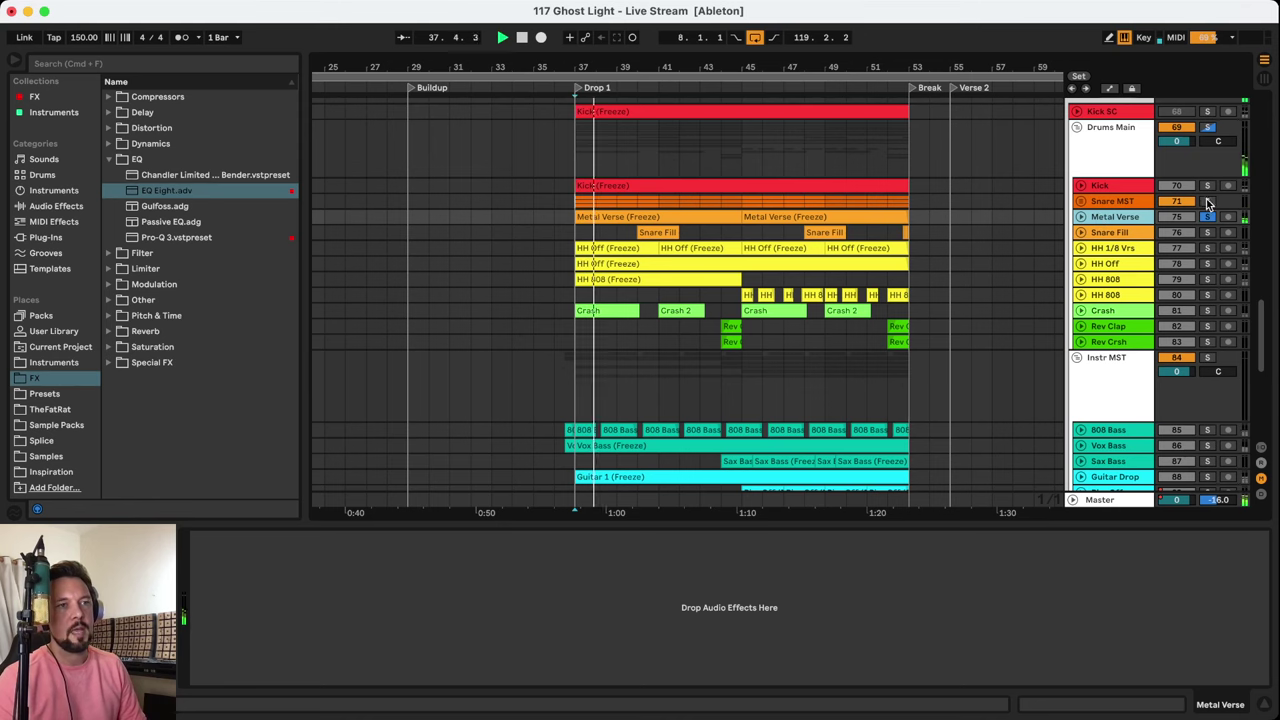
Listen to Kick, Snare MST and Metal Verse soloed together, and add the Snare Fill track to the solo
click(1203, 232)
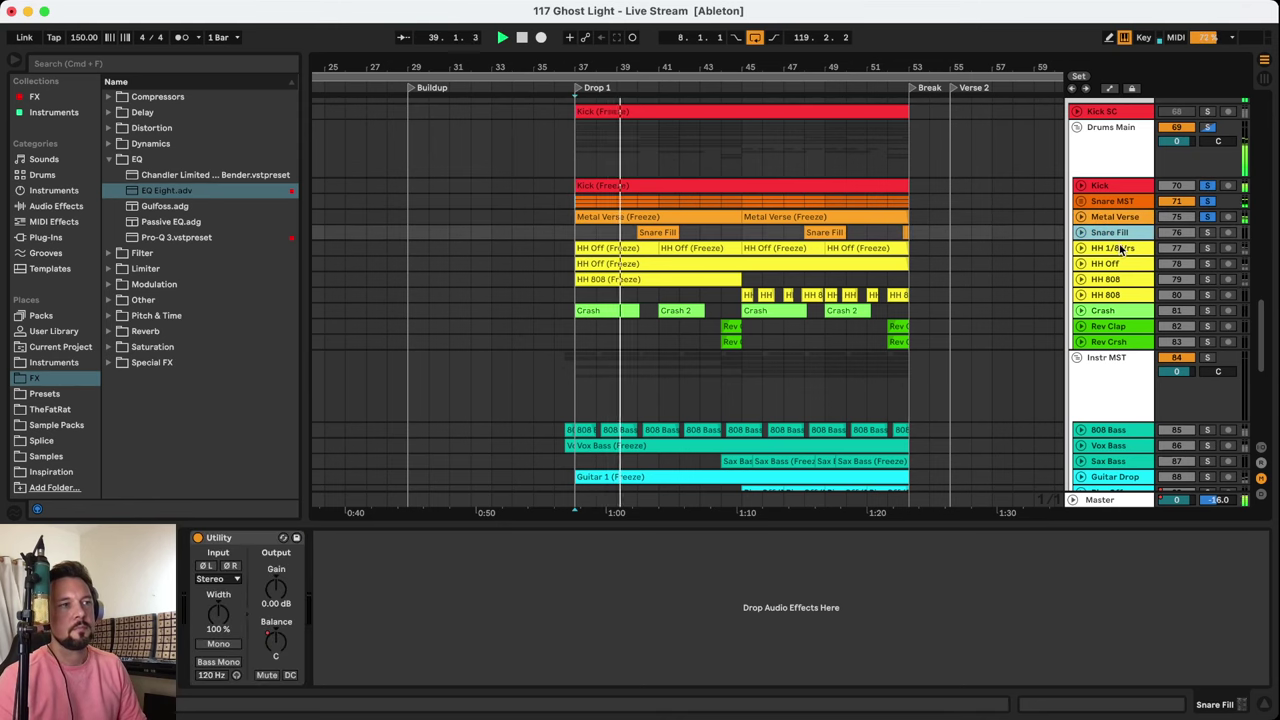
click(1206, 232)
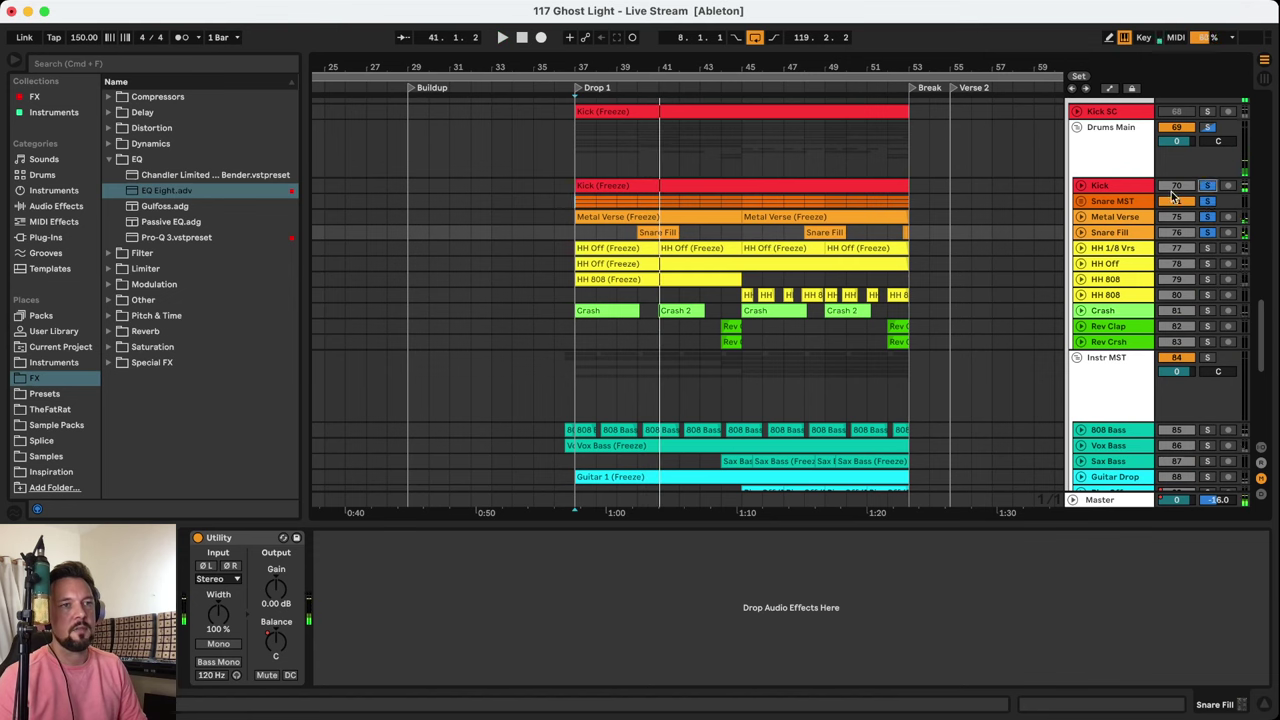
key(space)
Select the first clip of the HH 1/8 Vrs track in Drop 1, play that track soloed, and stop
click(629, 248)
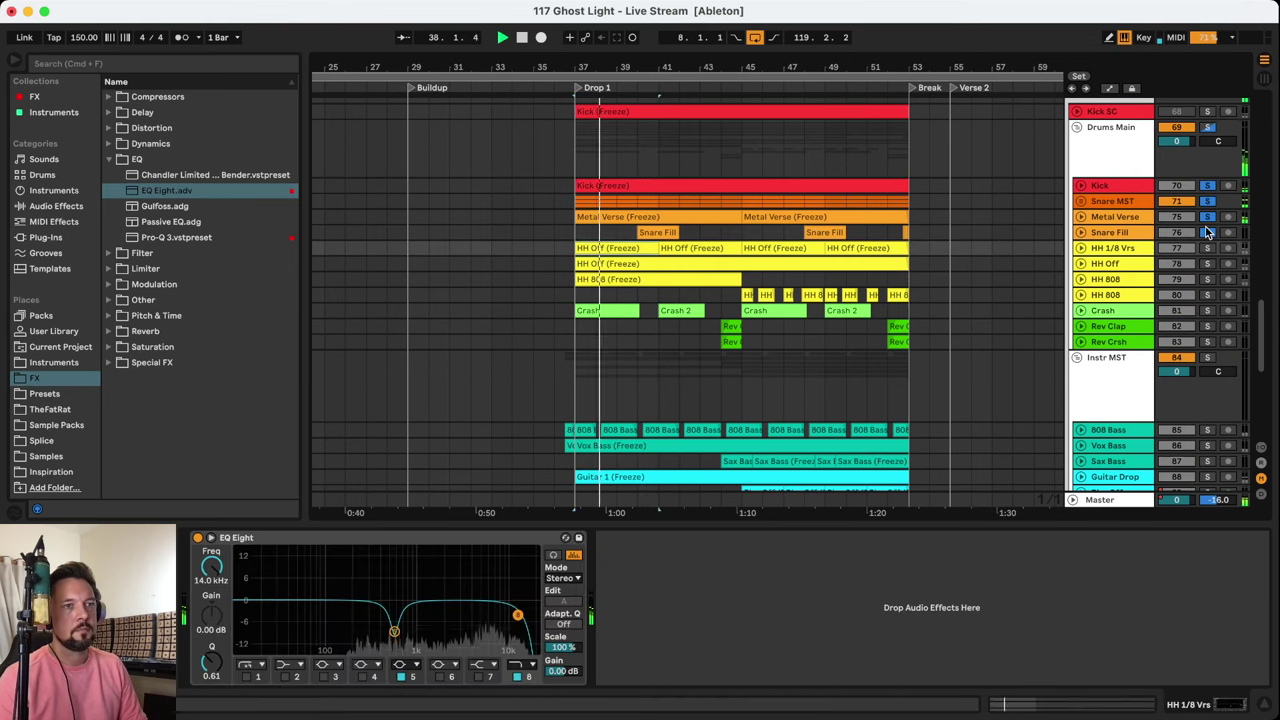
key(space)
click(1207, 248)
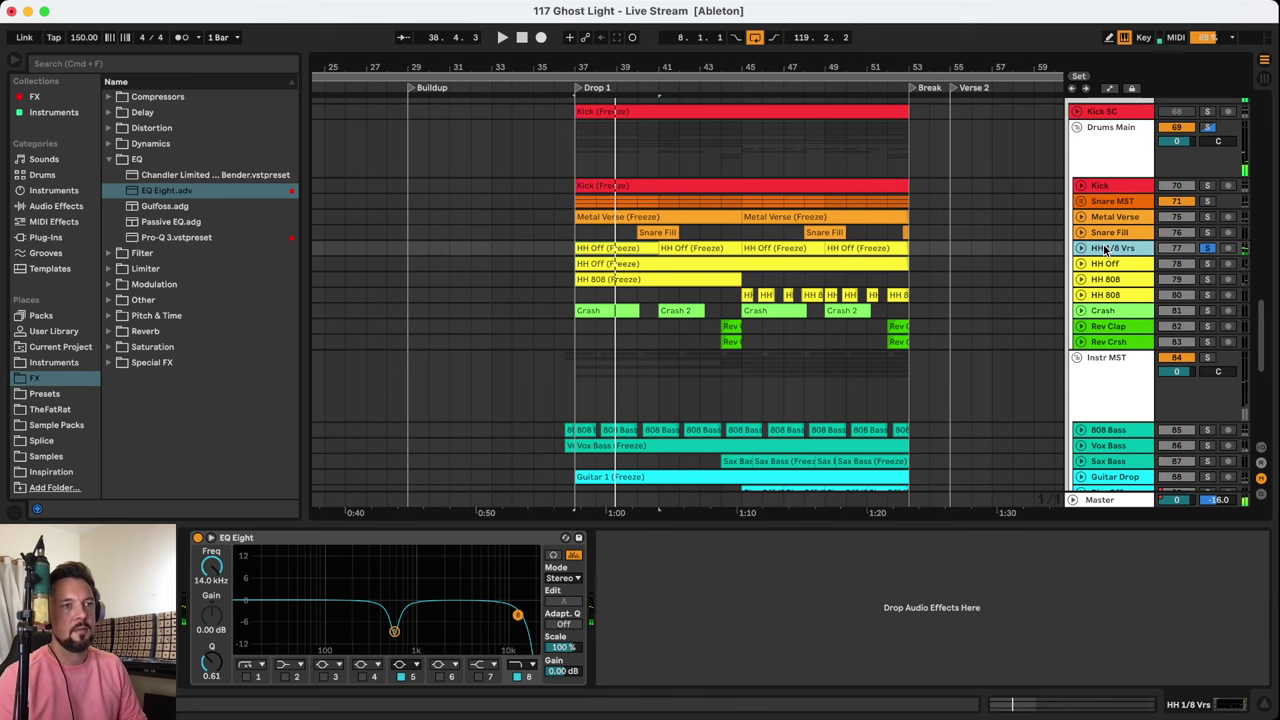
key(space)
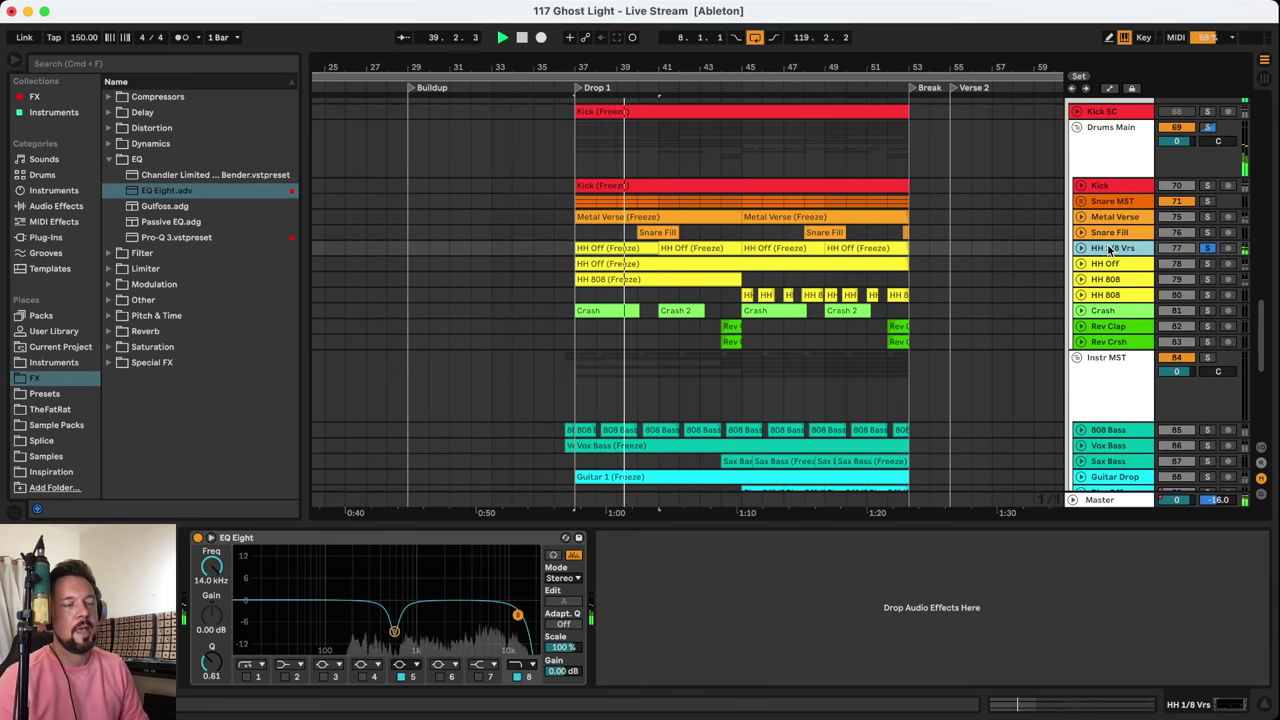
key(space)
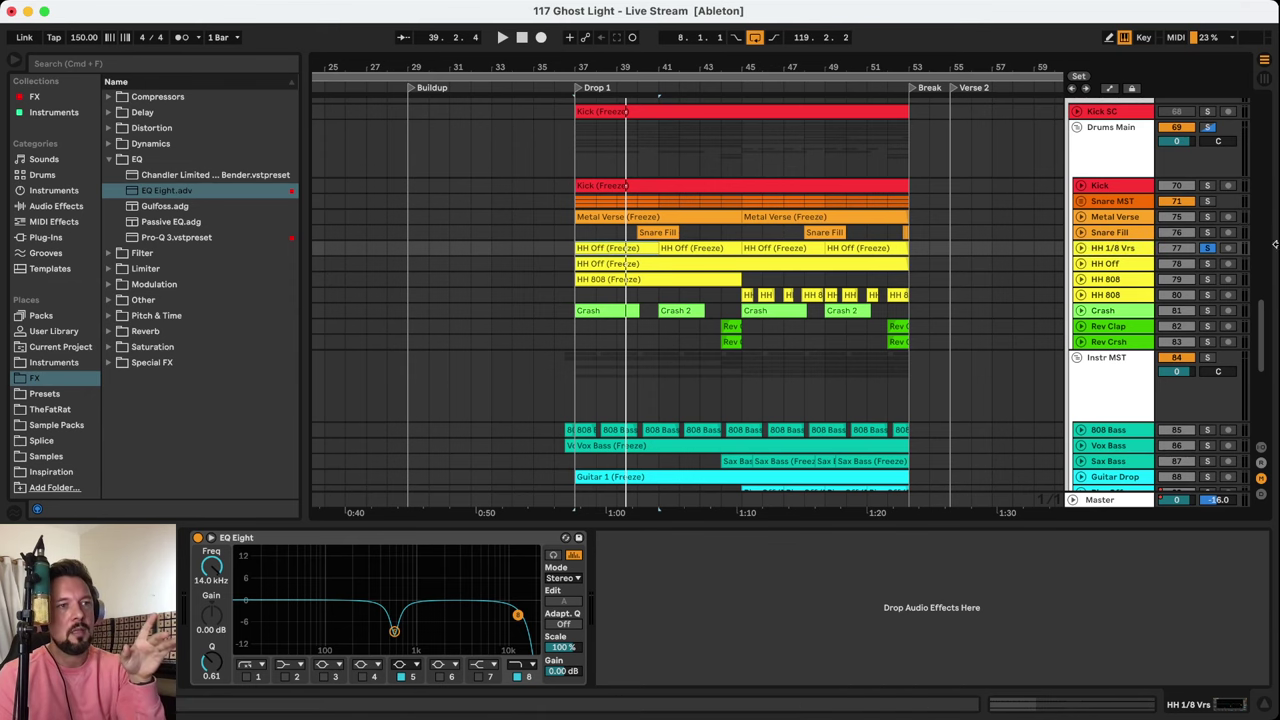
Open the first HH Off clip on the HH 1/8 Vrs track and enable Warp for it
double_click(644, 245)
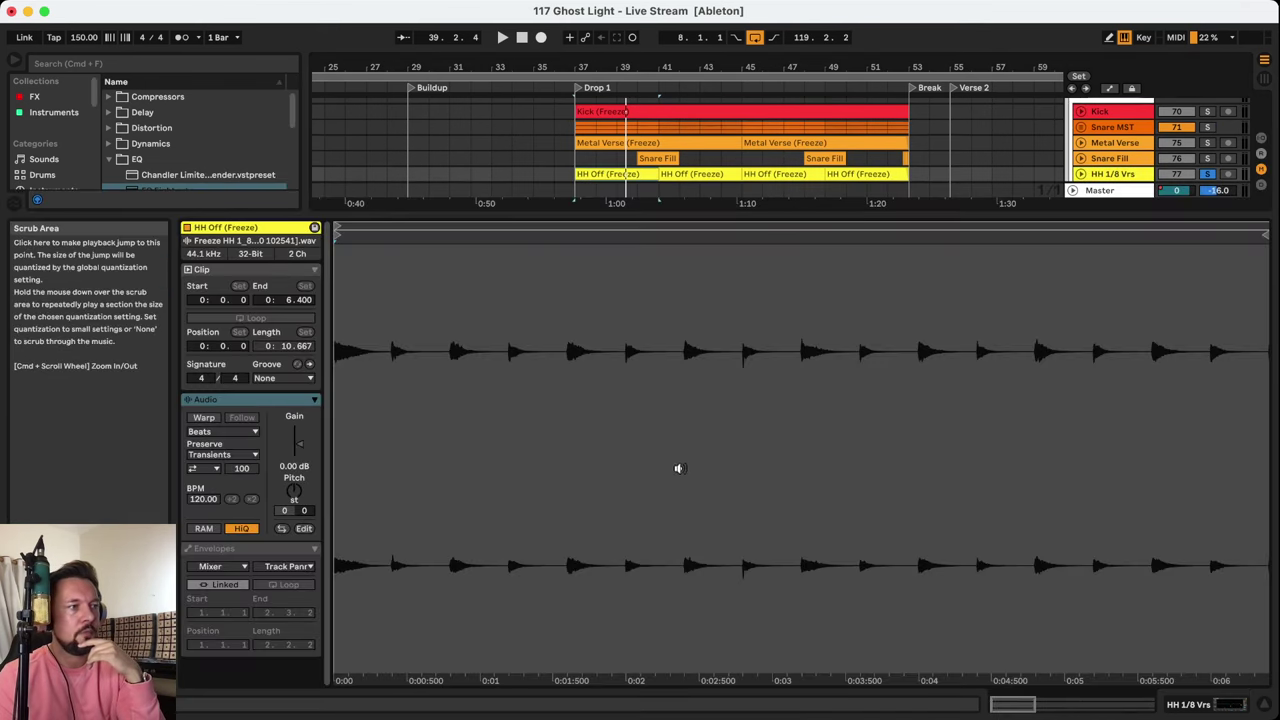
drag(351, 241, 351, 290)
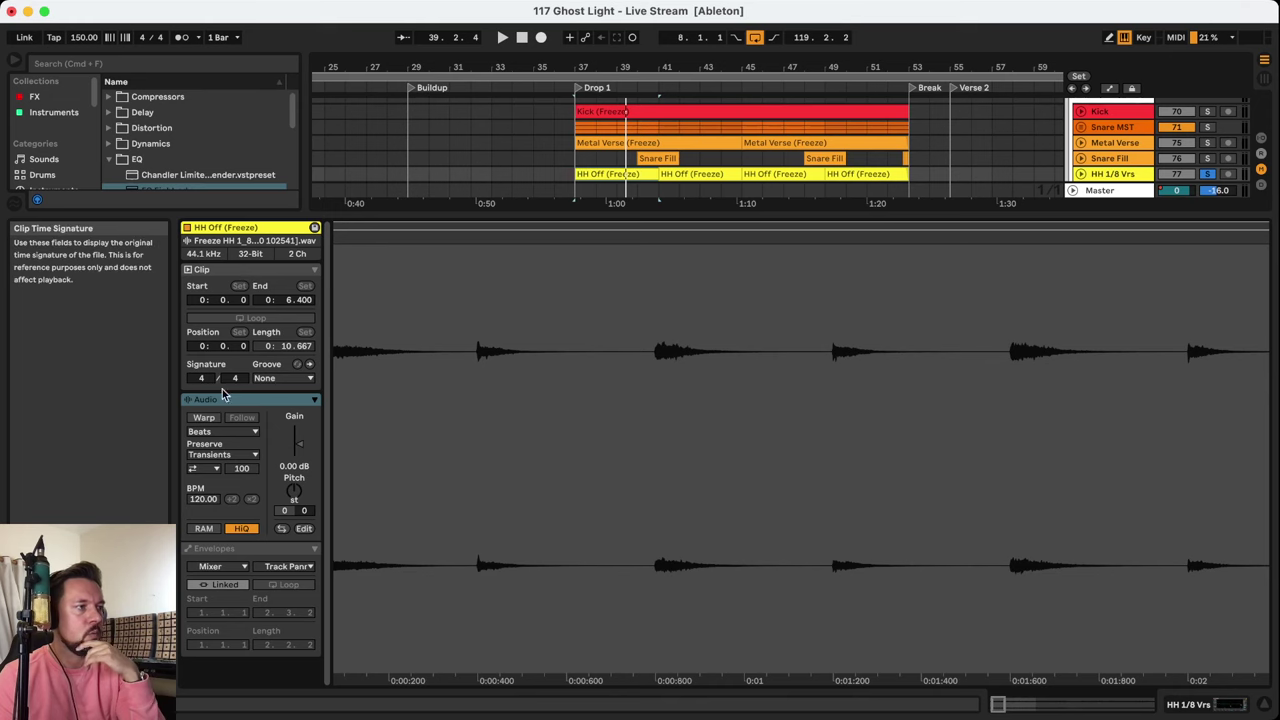
click(200, 418)
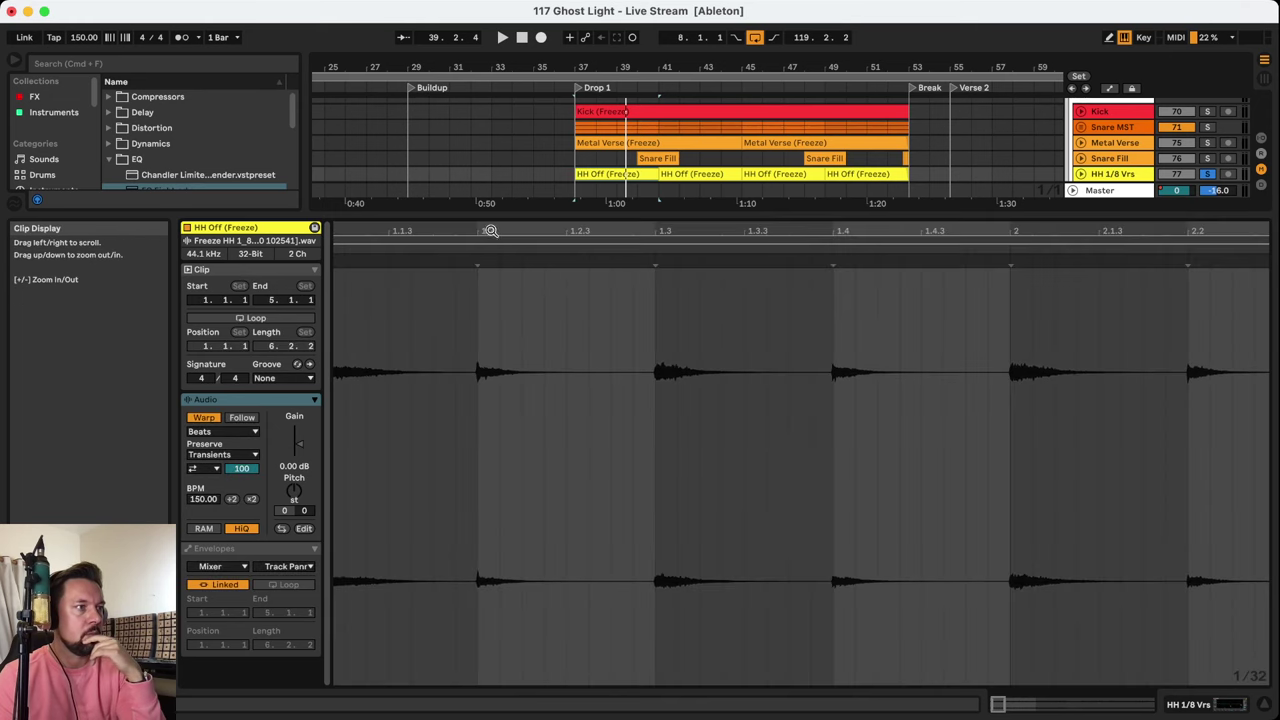
Examine closely how the clip's hi-hat transients line up with the beat grid around position 1.3
drag(498, 238, 533, 330)
drag(586, 230, 588, 130)
drag(767, 231, 585, 370)
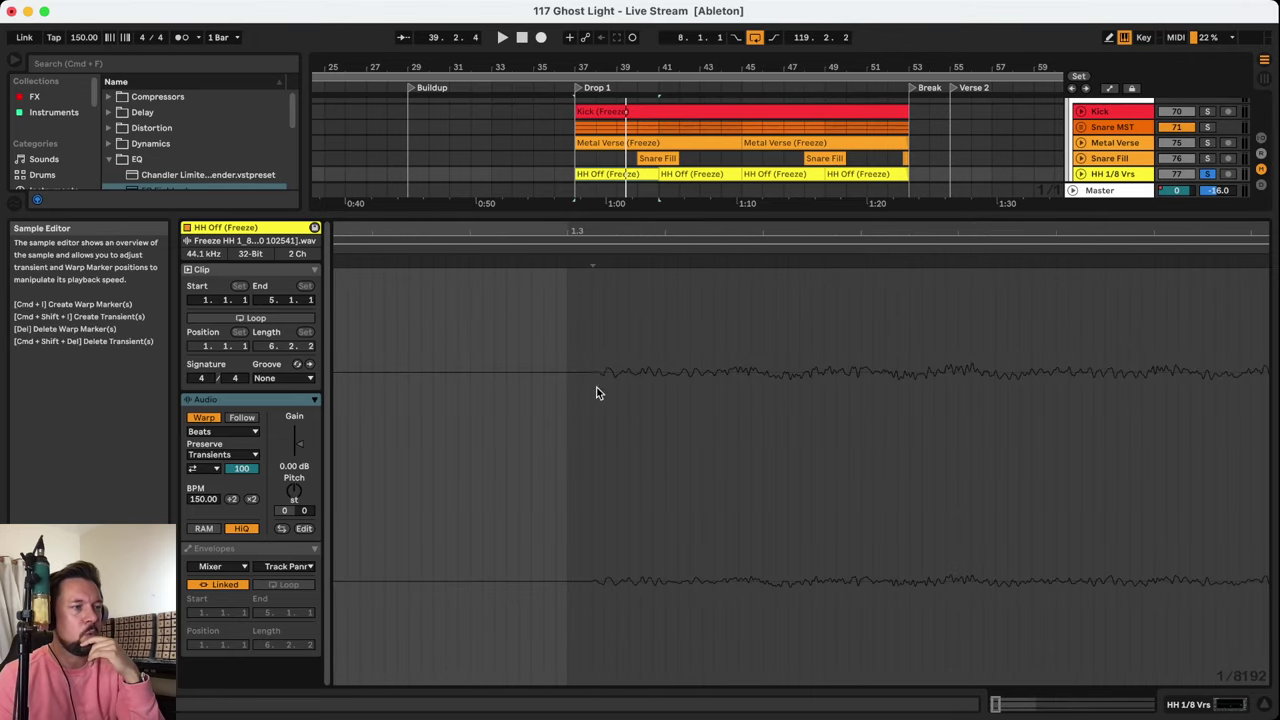
drag(605, 229, 603, 90)
drag(660, 223, 657, 128)
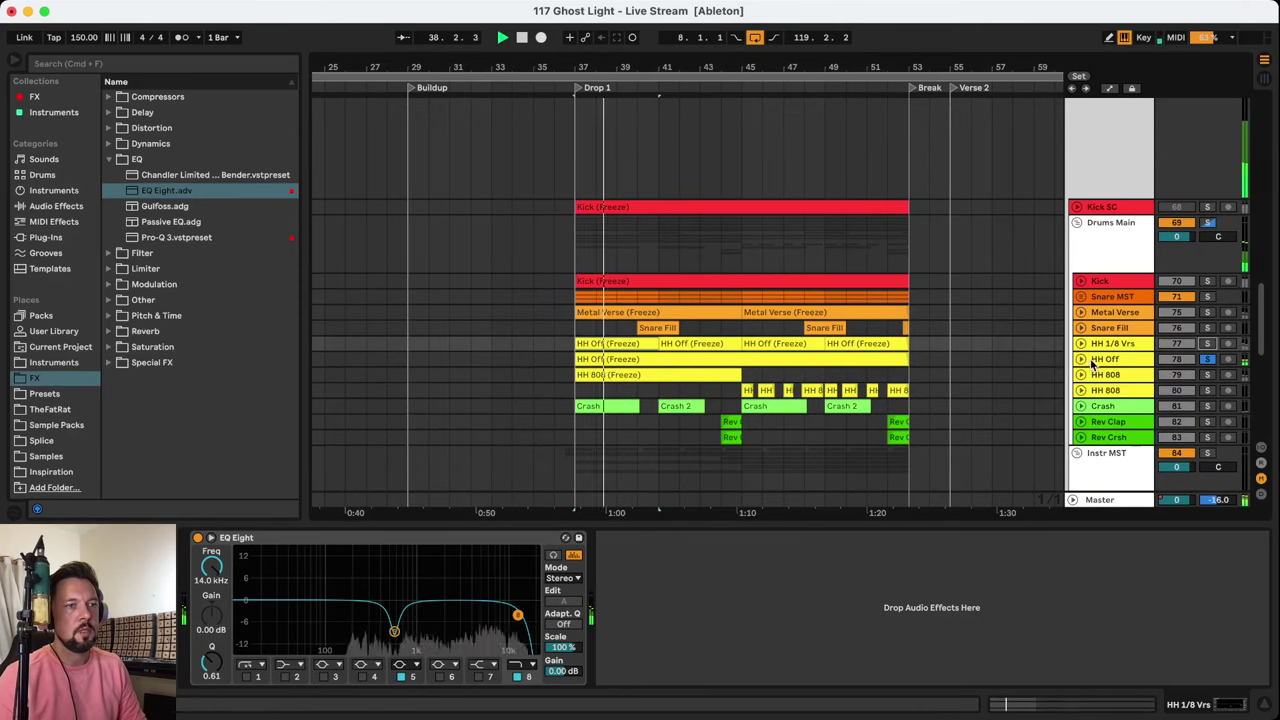
Listen to the soloed HH Off track, switch the solo to HH 808 on track 79, and show its devices
click(1118, 360)
click(1207, 375)
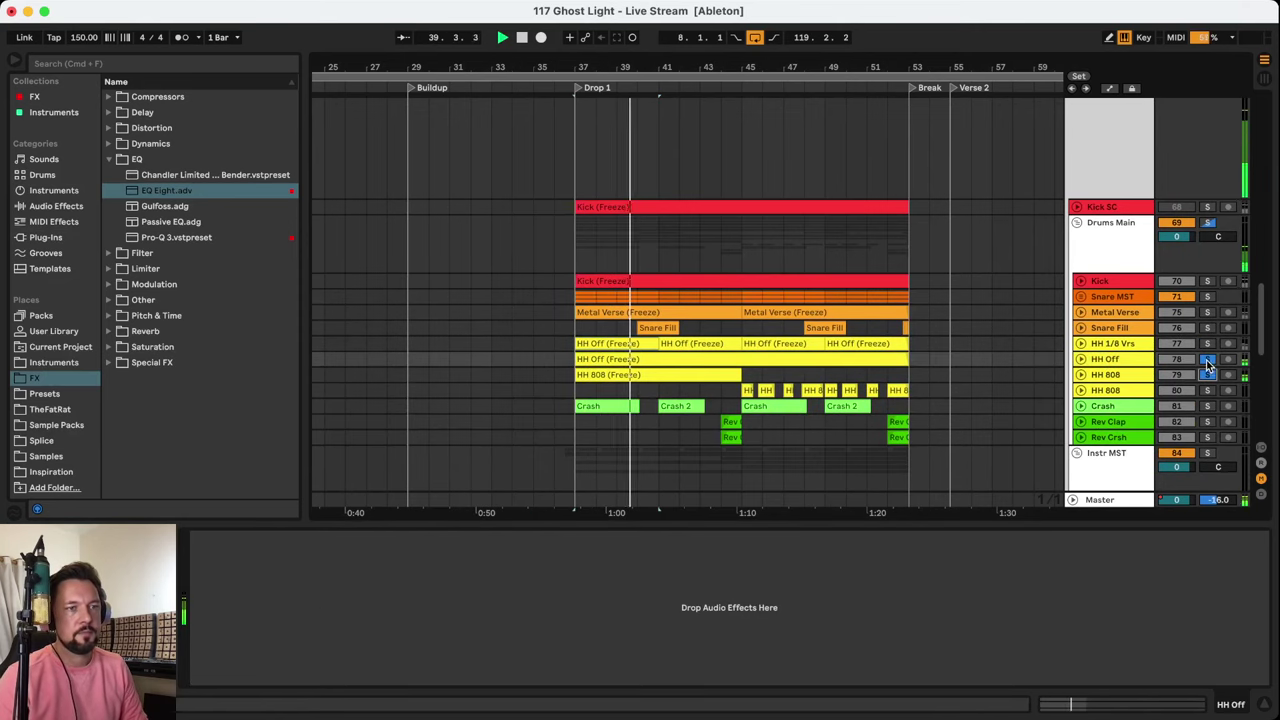
click(1125, 370)
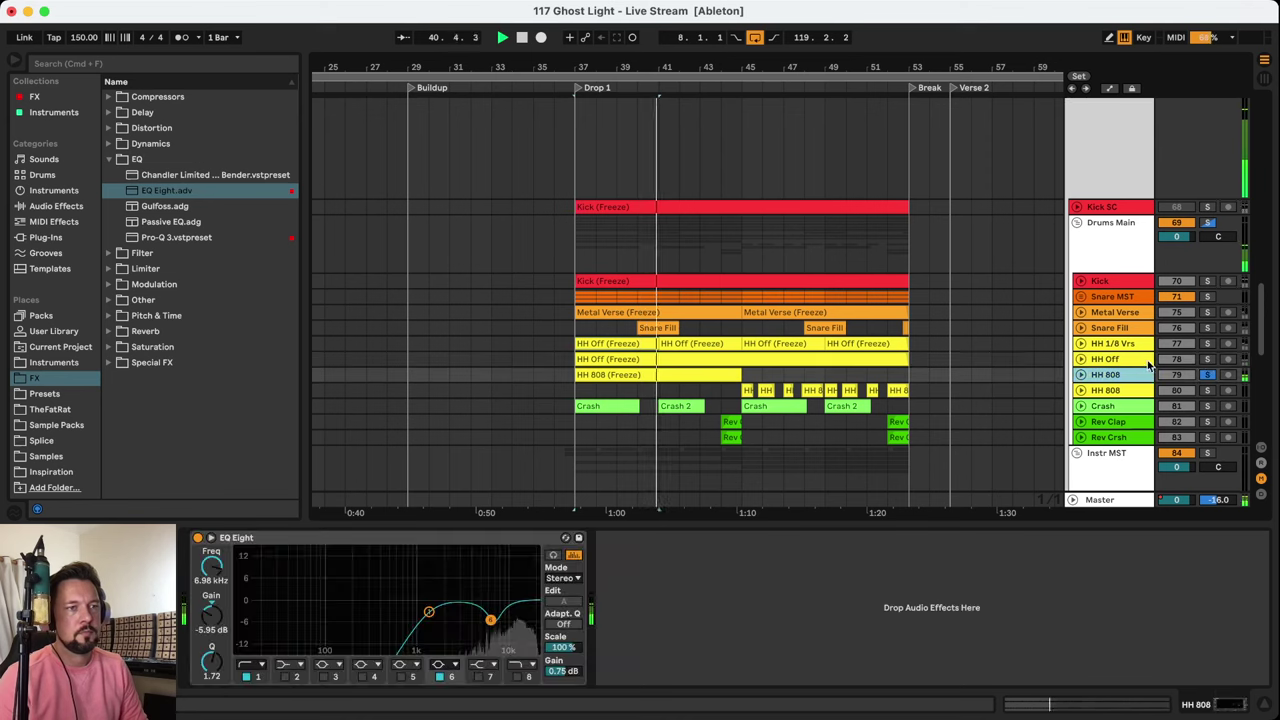
Add HH Off and HH 1/8 Vrs to the soloed HH 808 and play the hi-hats from the start of Drop 1
click(1209, 358)
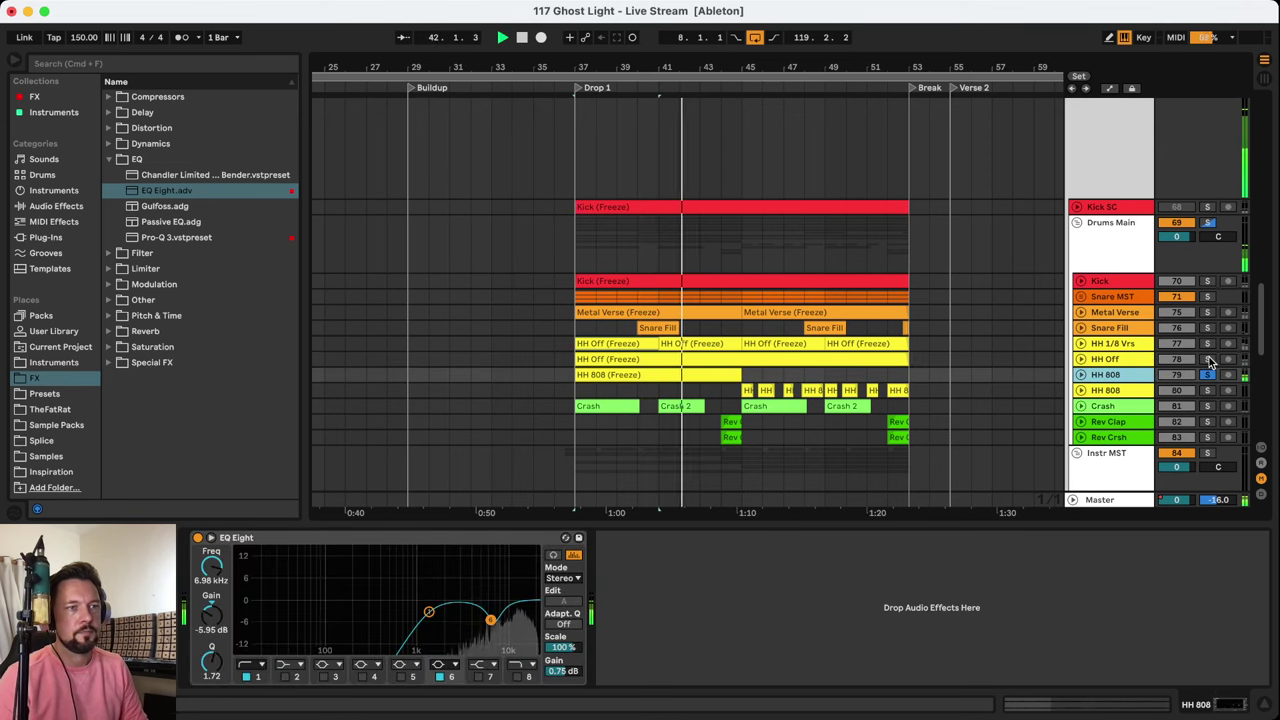
click(1207, 343)
click(587, 343)
key(space)
key(space)
Add Metal Verse, Snare MST and Kick to the soloed hi-hats, listen to the combined groove, and select the HH 808 clip on track 79
click(1207, 314)
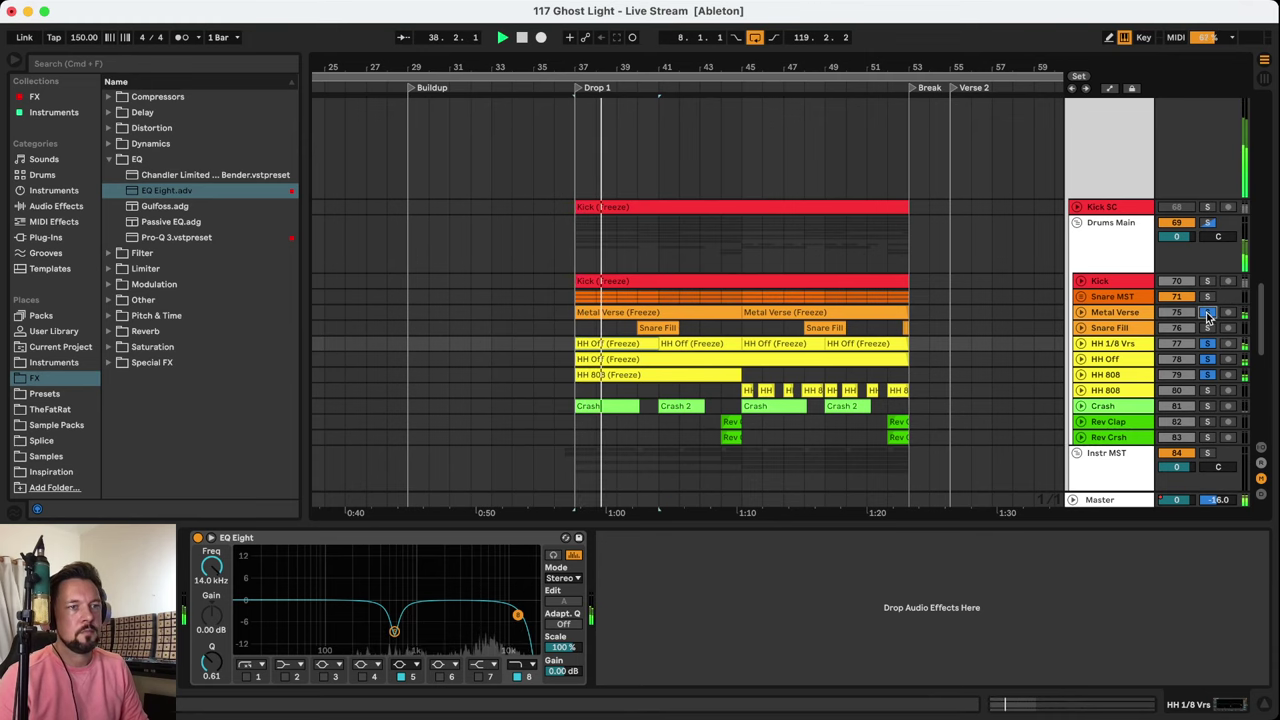
click(1207, 314)
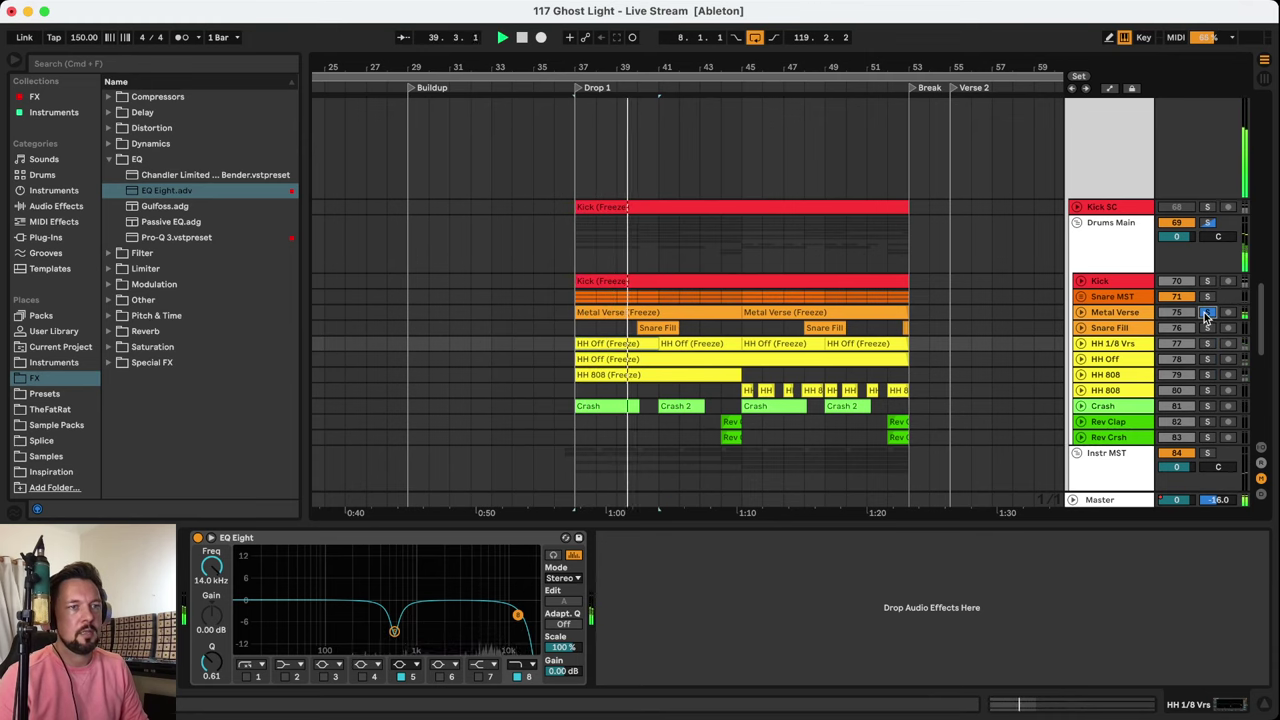
click(1207, 344)
click(1207, 360)
click(1207, 281)
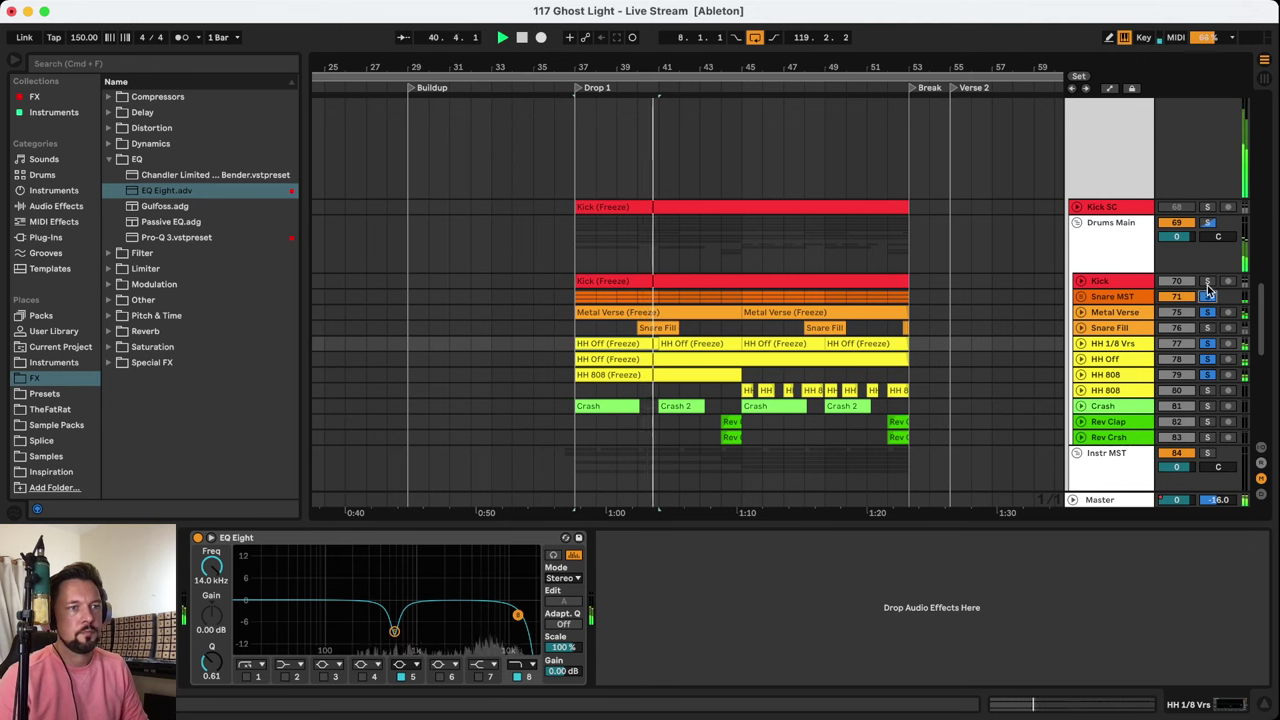
click(1207, 296)
click(572, 259)
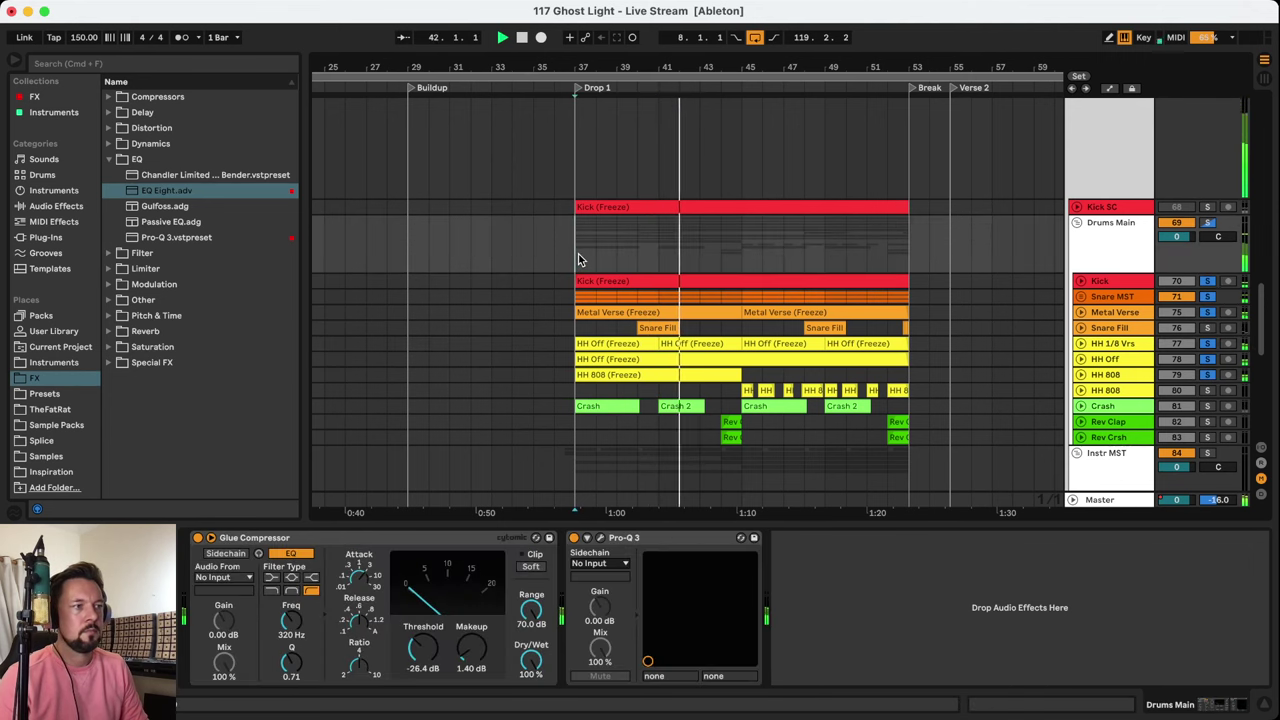
scroll(575, 262, down, 3)
click(594, 302)
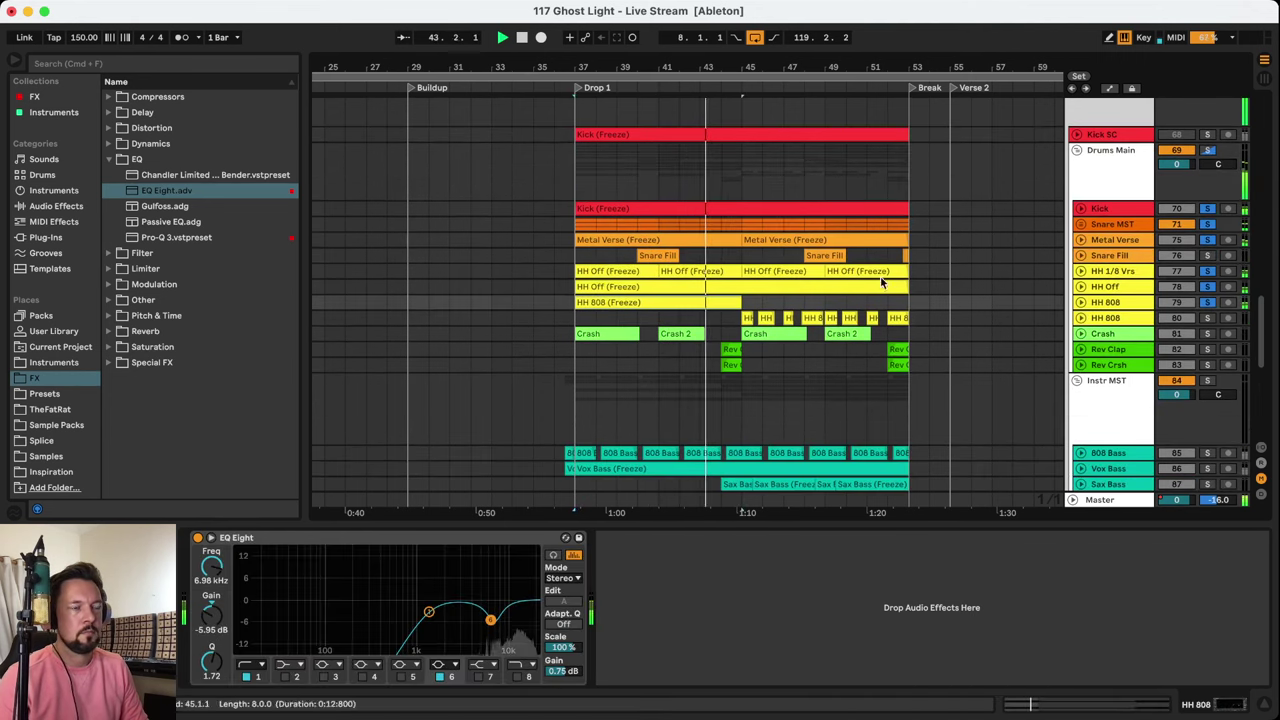
Solo the Crash track and play it from the first crash of Drop 1
scroll(1047, 287, down, 2)
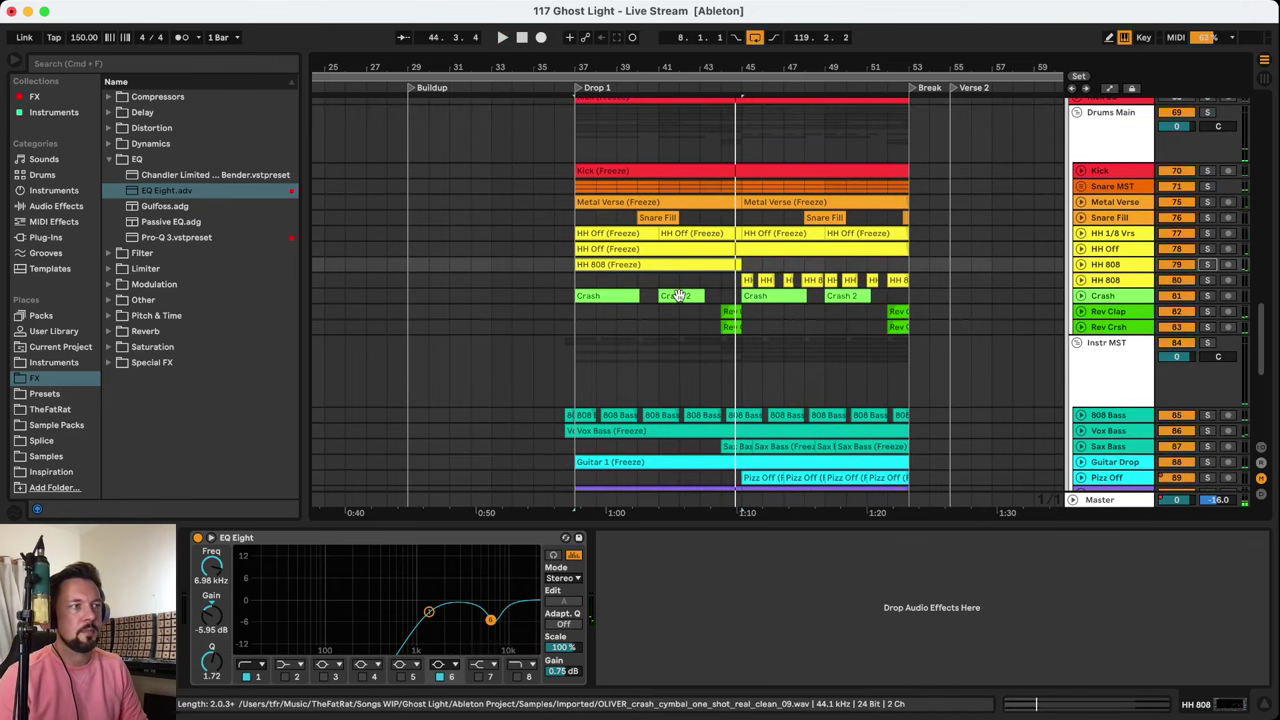
click(1210, 299)
key(space)
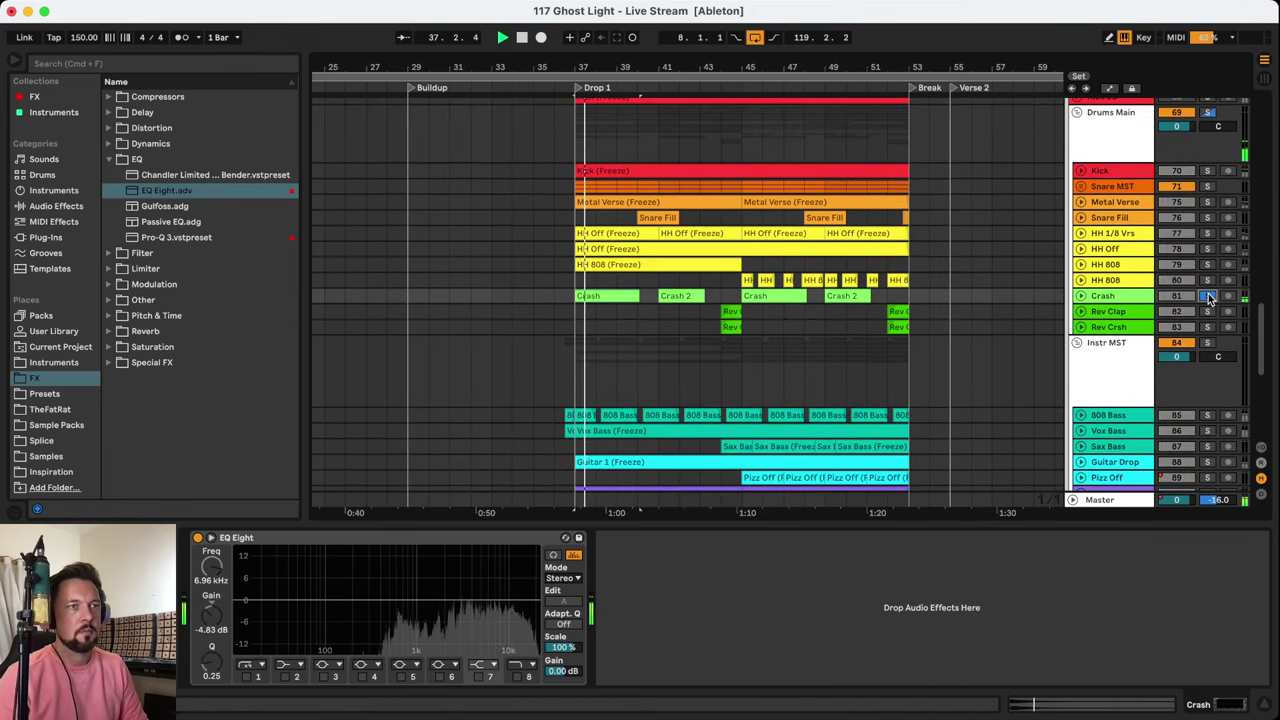
Show the devices of the Drums Main group and play the group soloed
click(1130, 137)
scroll(955, 250, up, 5)
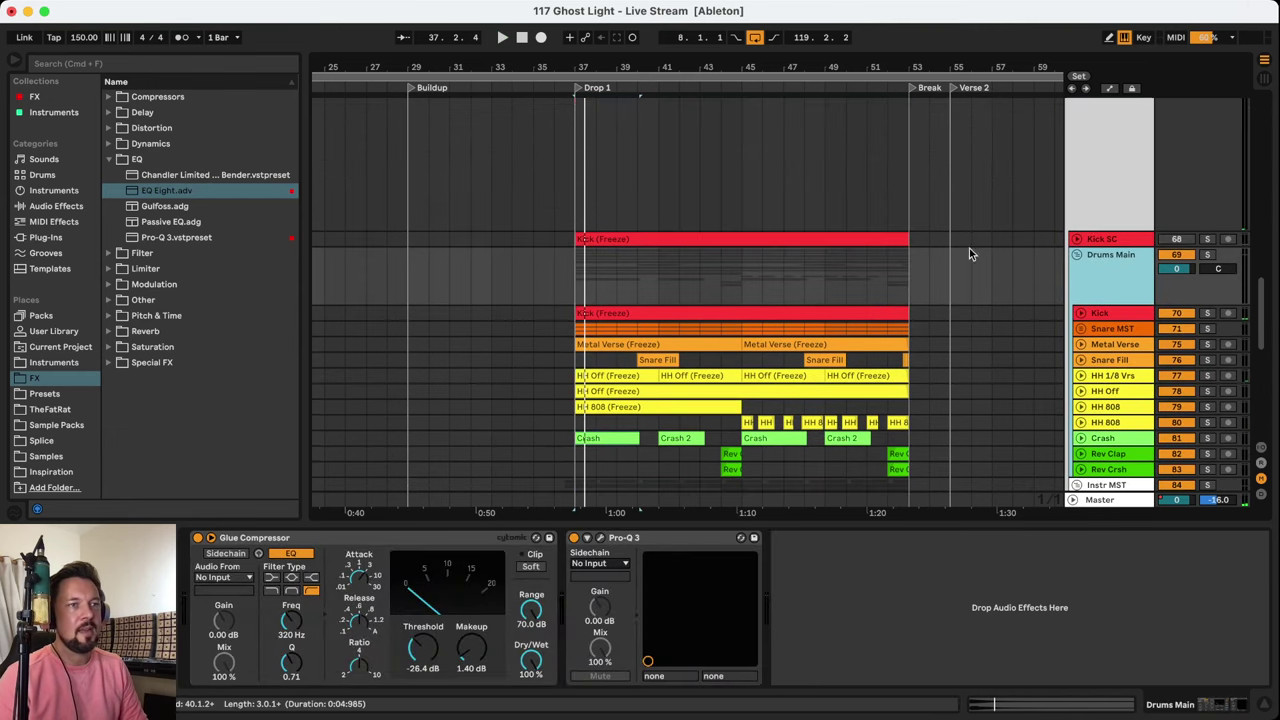
click(1208, 255)
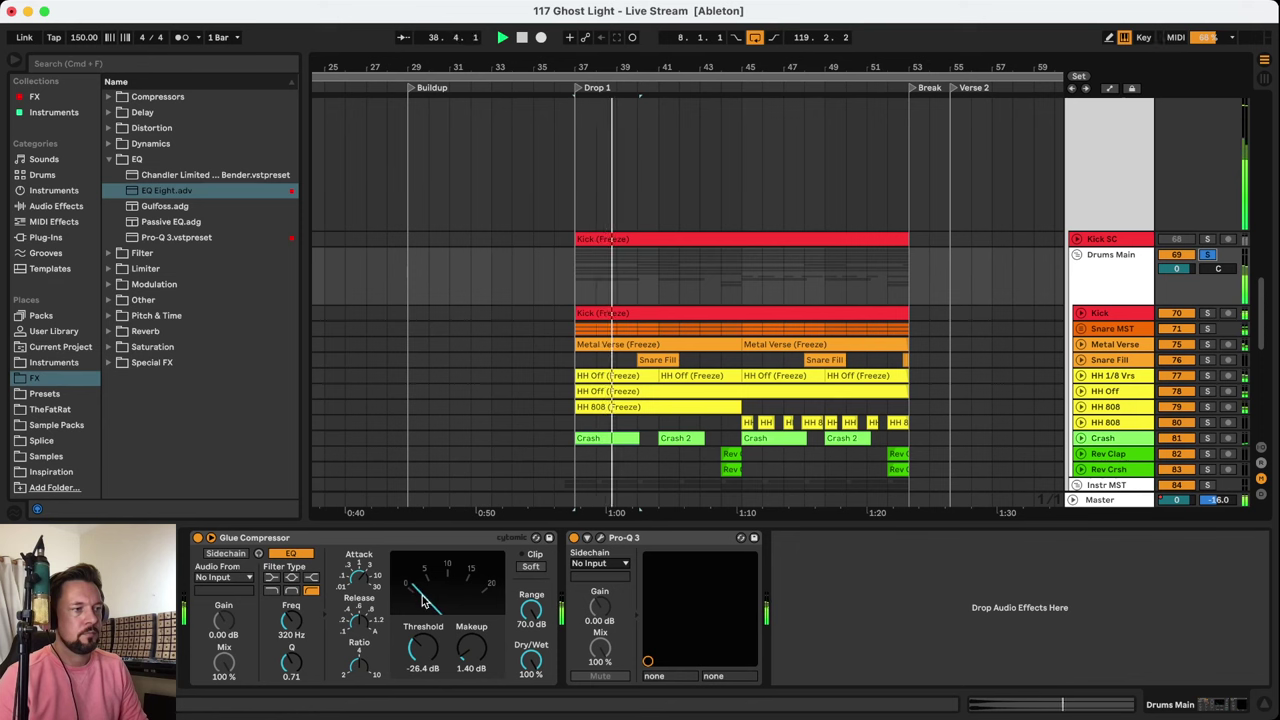
Stop playback, place the start position at bar 37 on Instr MST, and play the soloed Drums Main group from there
scroll(1002, 280, down, 5)
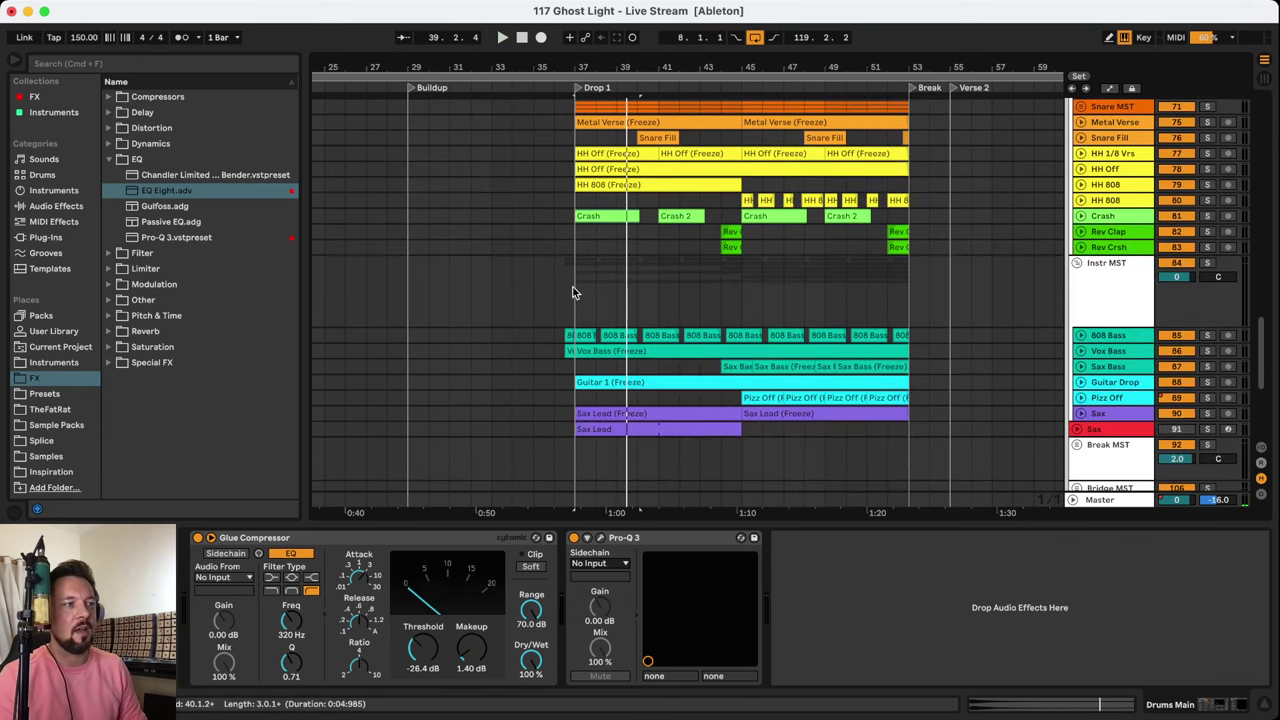
click(573, 292)
key(space)
scroll(658, 210, down, 2)
scroll(673, 199, down, 1)
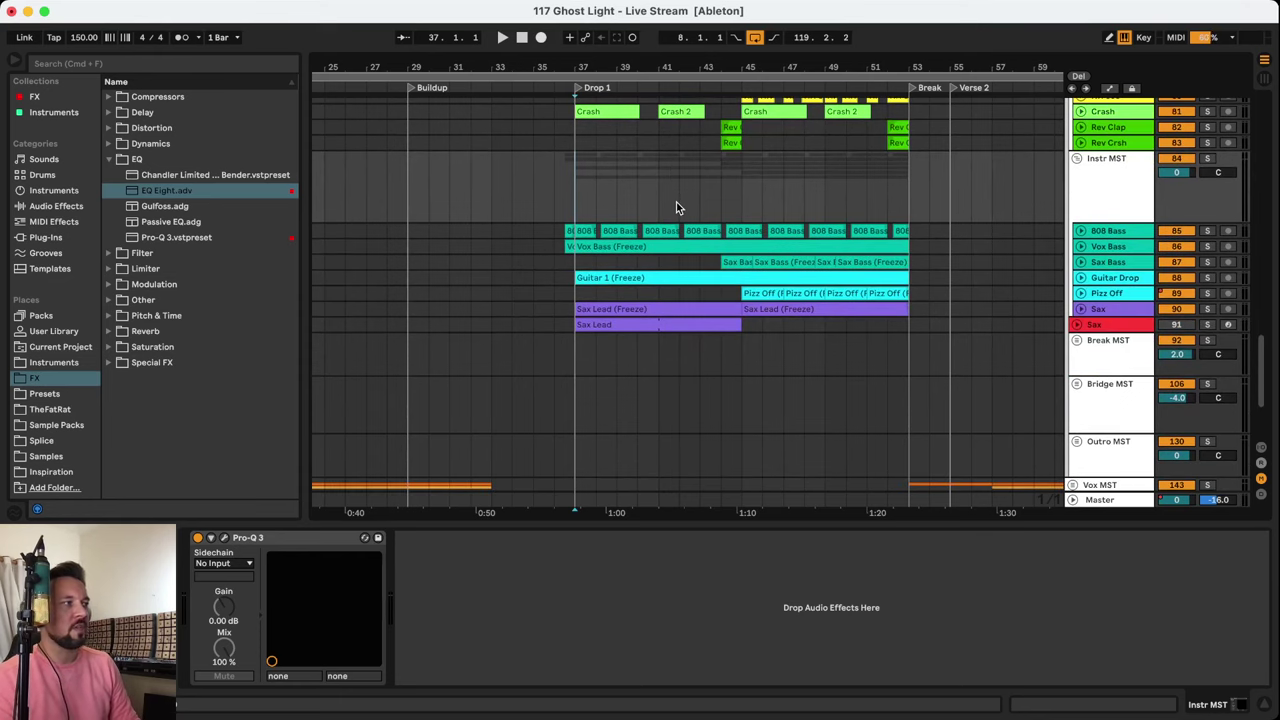
scroll(676, 202, up, 8)
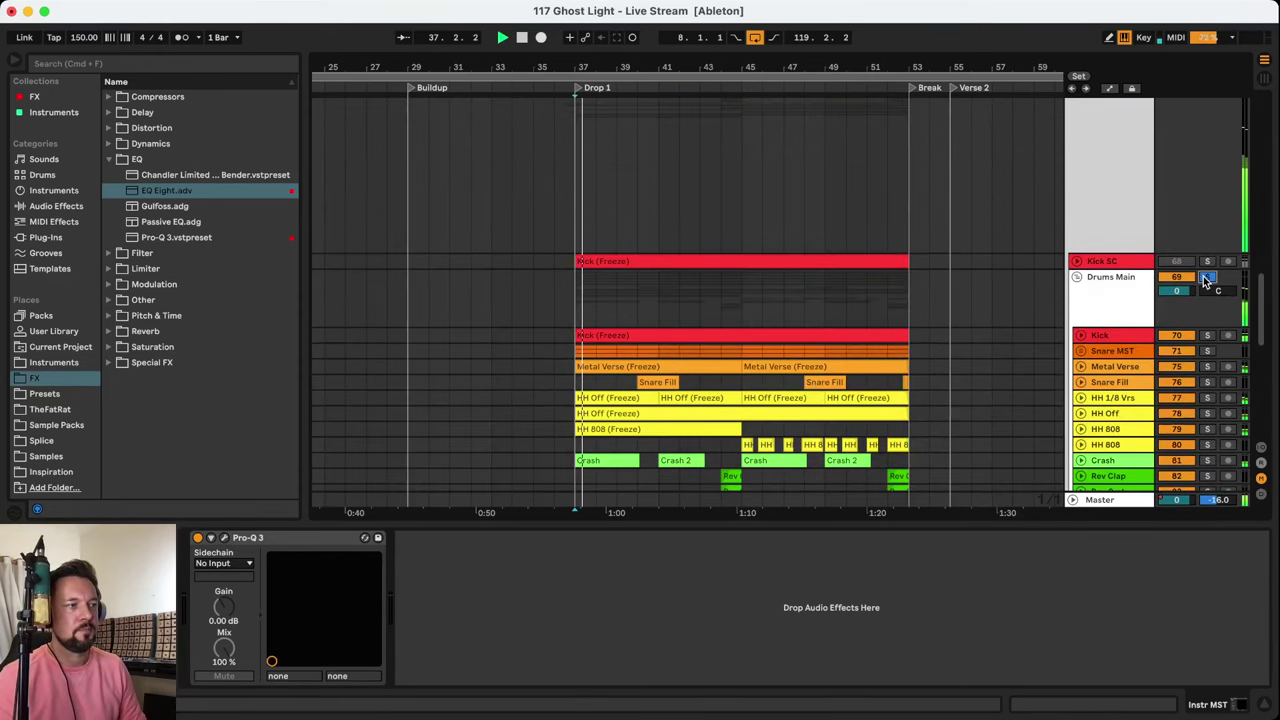
Compare the soloed Drums Main group with its Glue Compressor bypassed and switched back on
click(1120, 293)
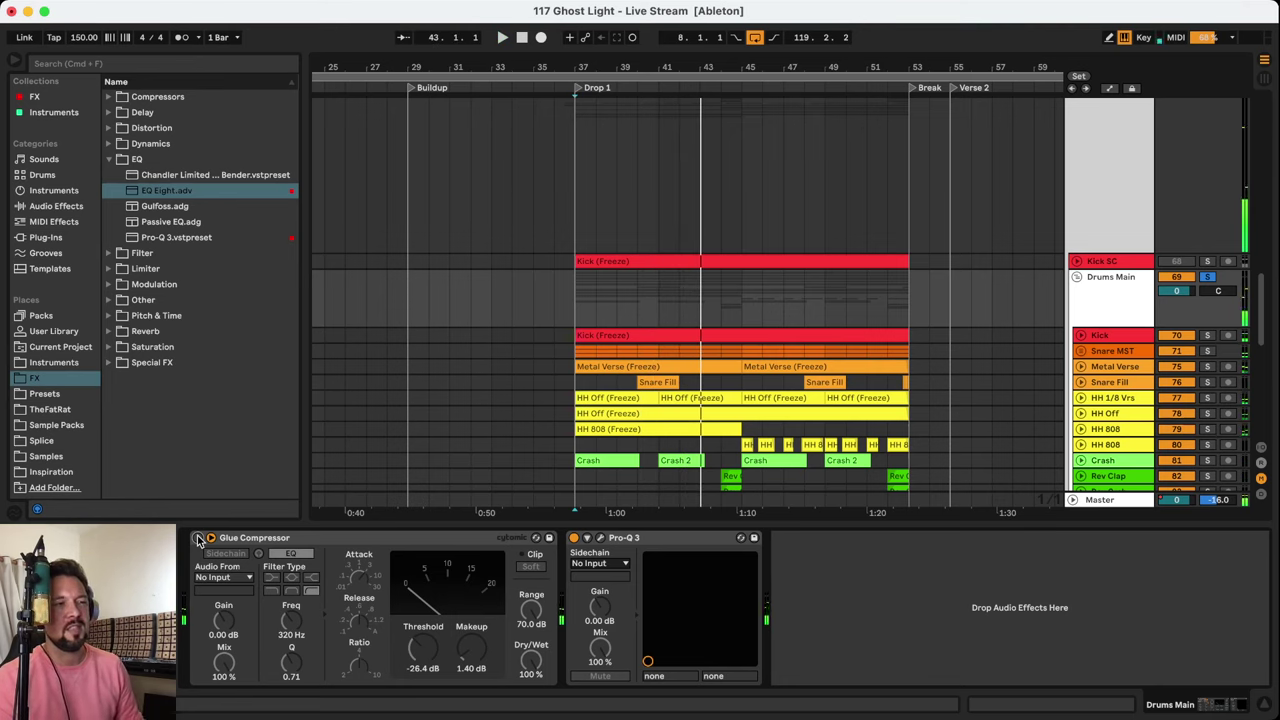
key(space)
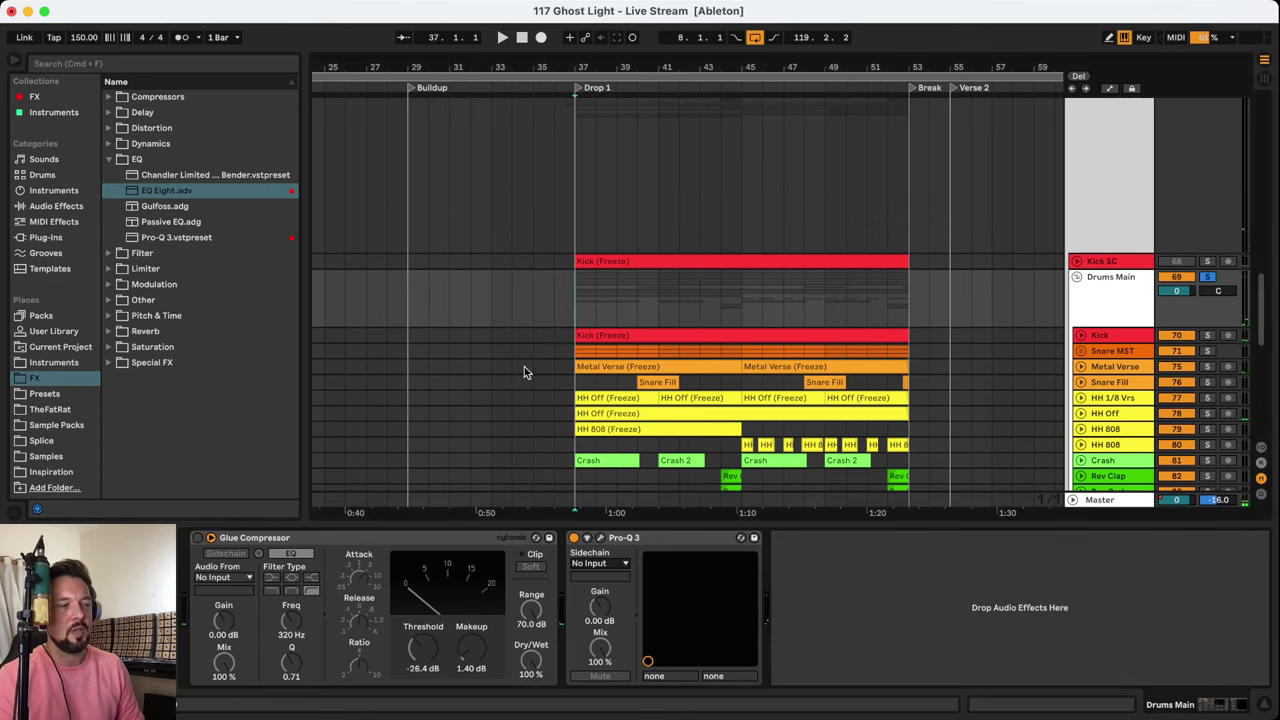
click(198, 538)
key(space)
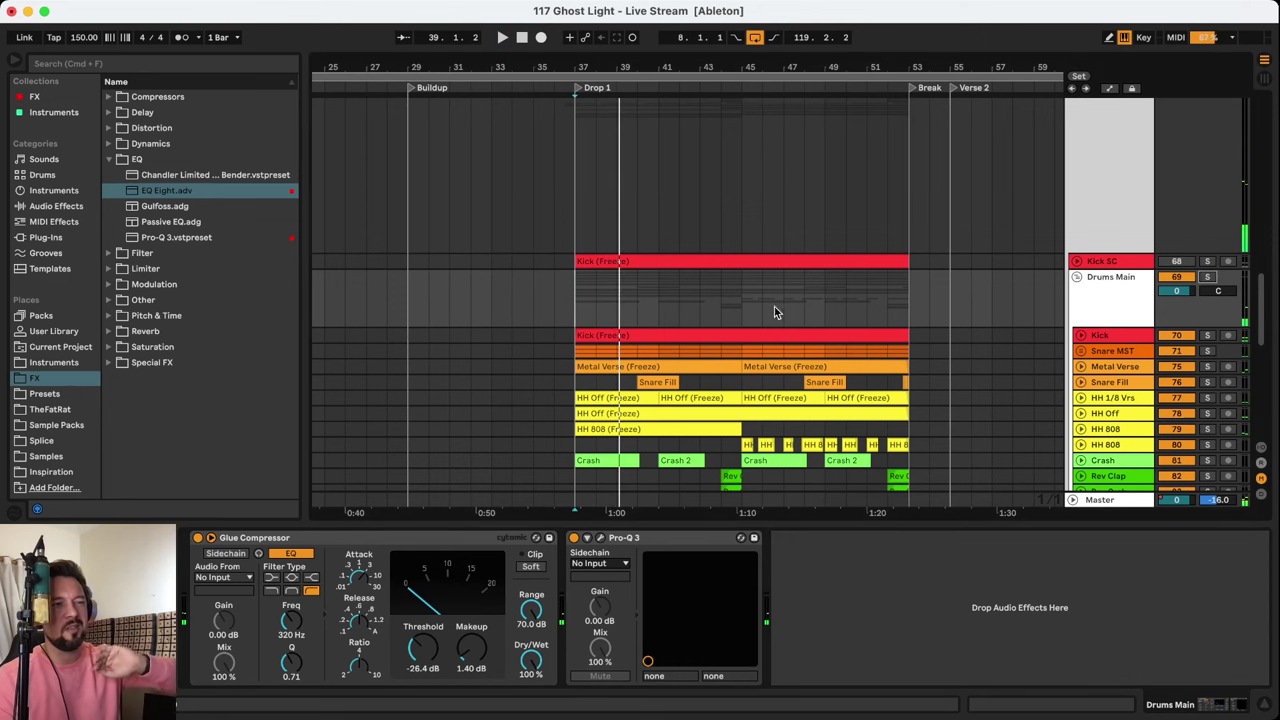
Play the Instr MST group soloed from the start of Drop 1, and remove its solo
scroll(714, 294, down, 3)
scroll(713, 294, down, 3)
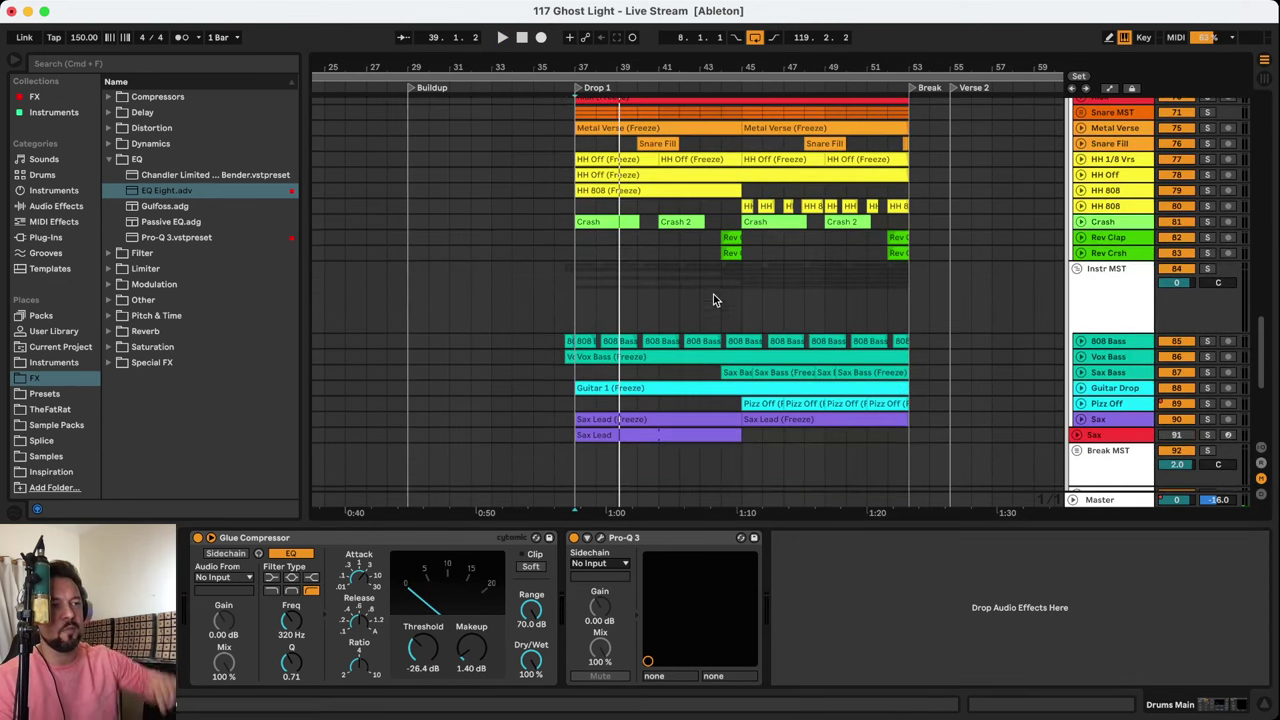
click(576, 308)
scroll(600, 295, down, 2)
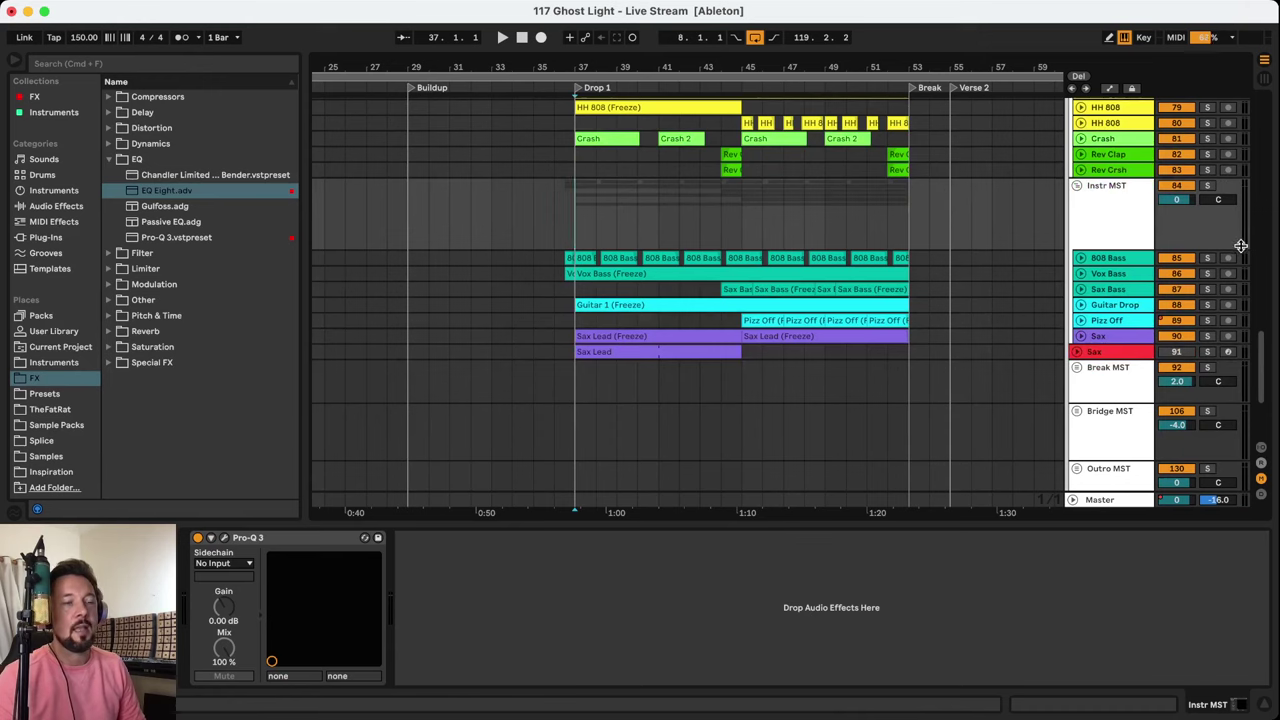
click(1209, 187)
key(space)
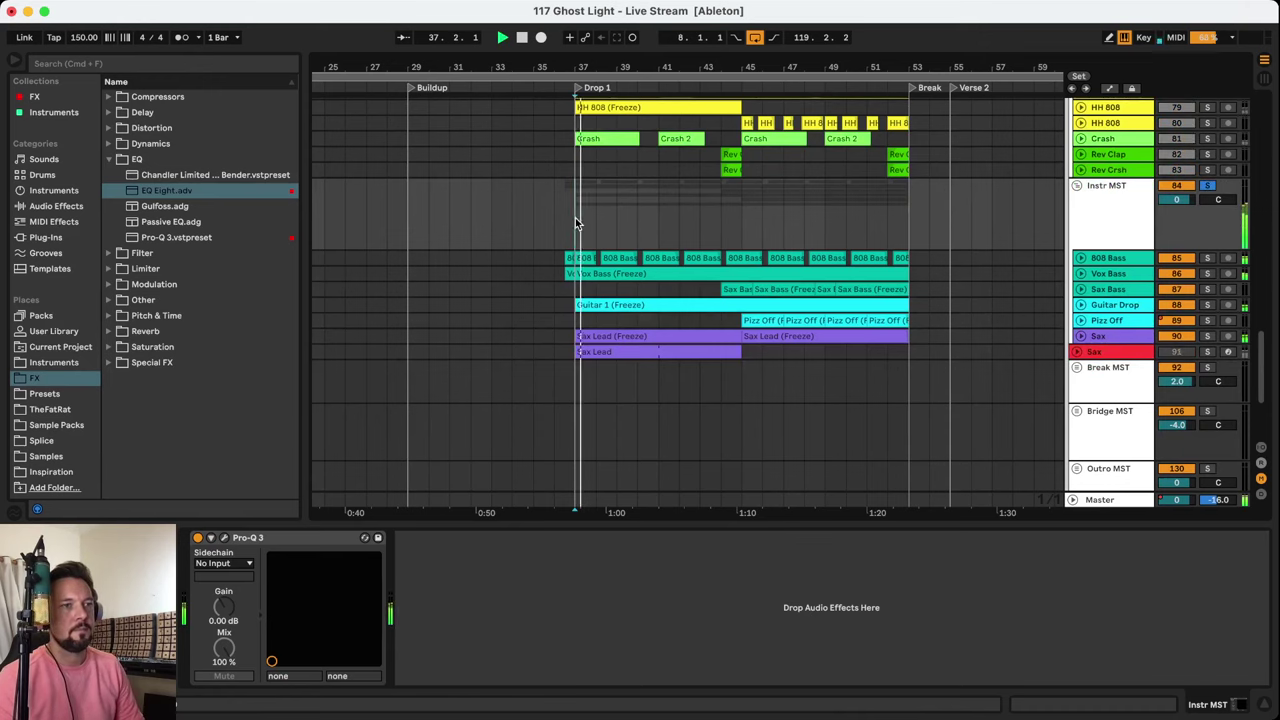
click(1210, 188)
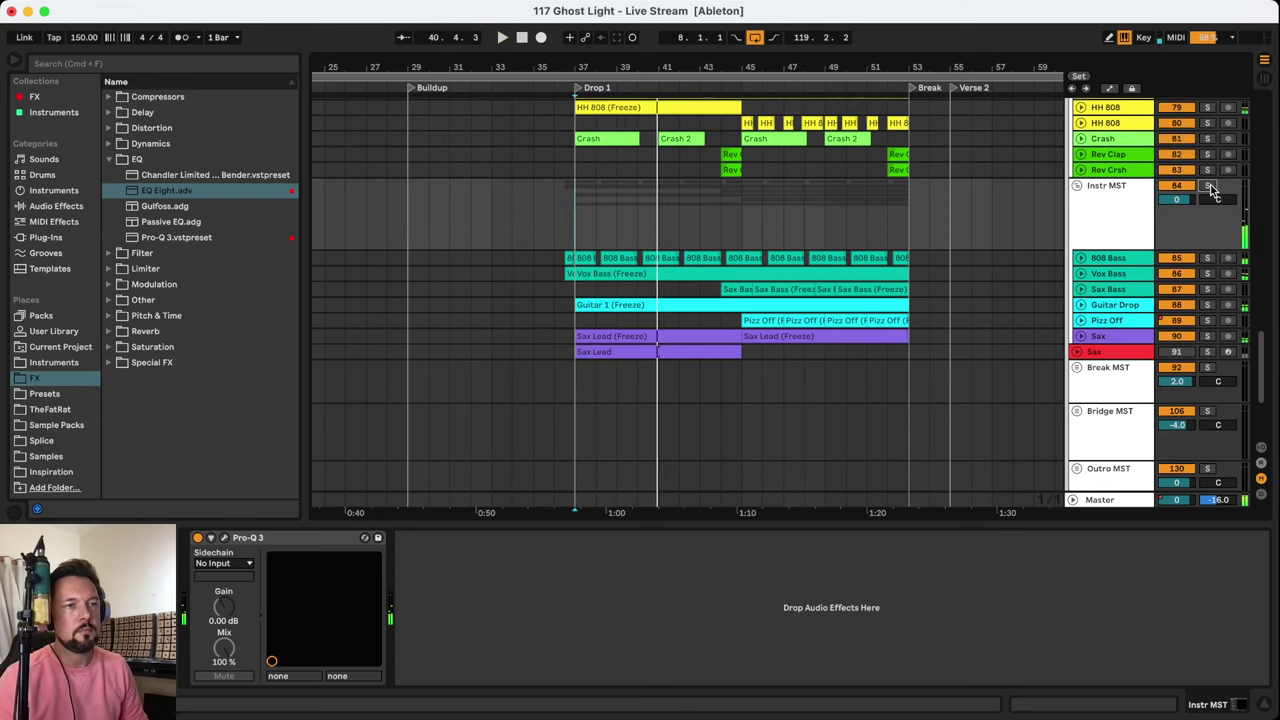
Solo the Vox Bass track, unfold it to show its waveform, and play it from the start of Drop 1
click(1122, 260)
click(1127, 276)
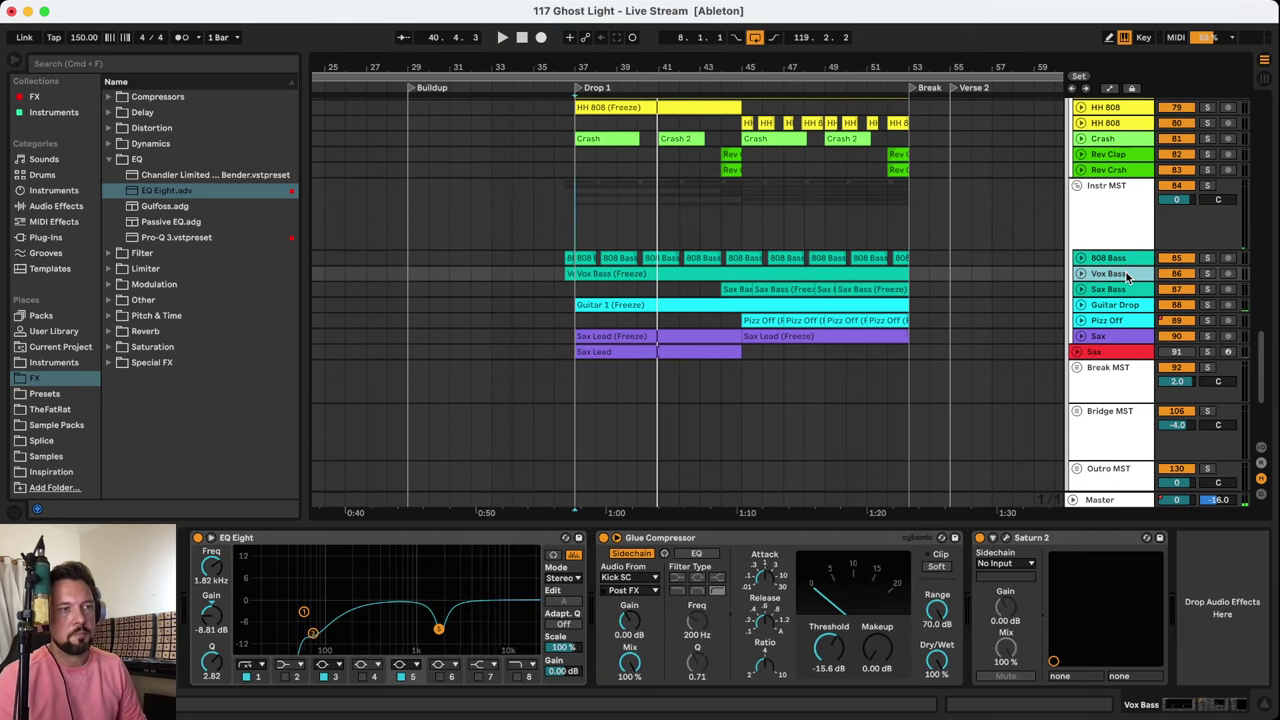
click(1207, 273)
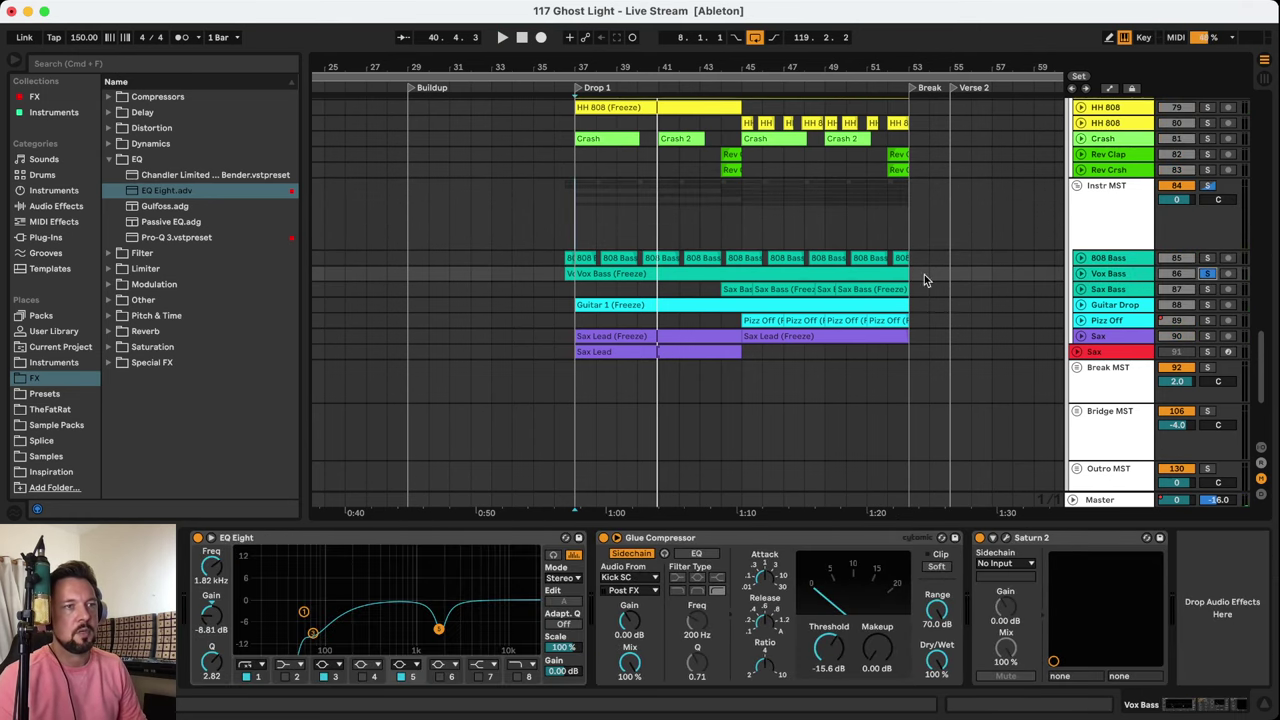
click(1080, 273)
key(space)
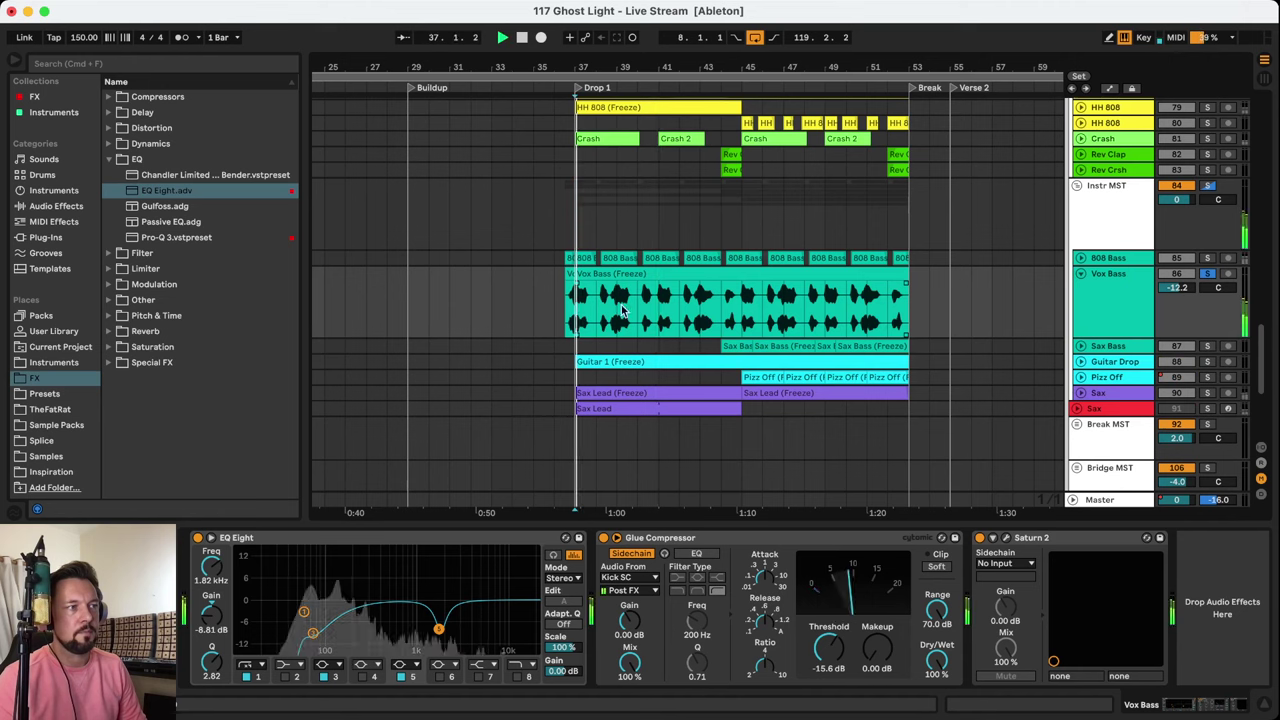
Examine the Vox Bass waveform closely around Drop 1's start, play its main clip soloed, and remove the track's solo
click(1097, 287)
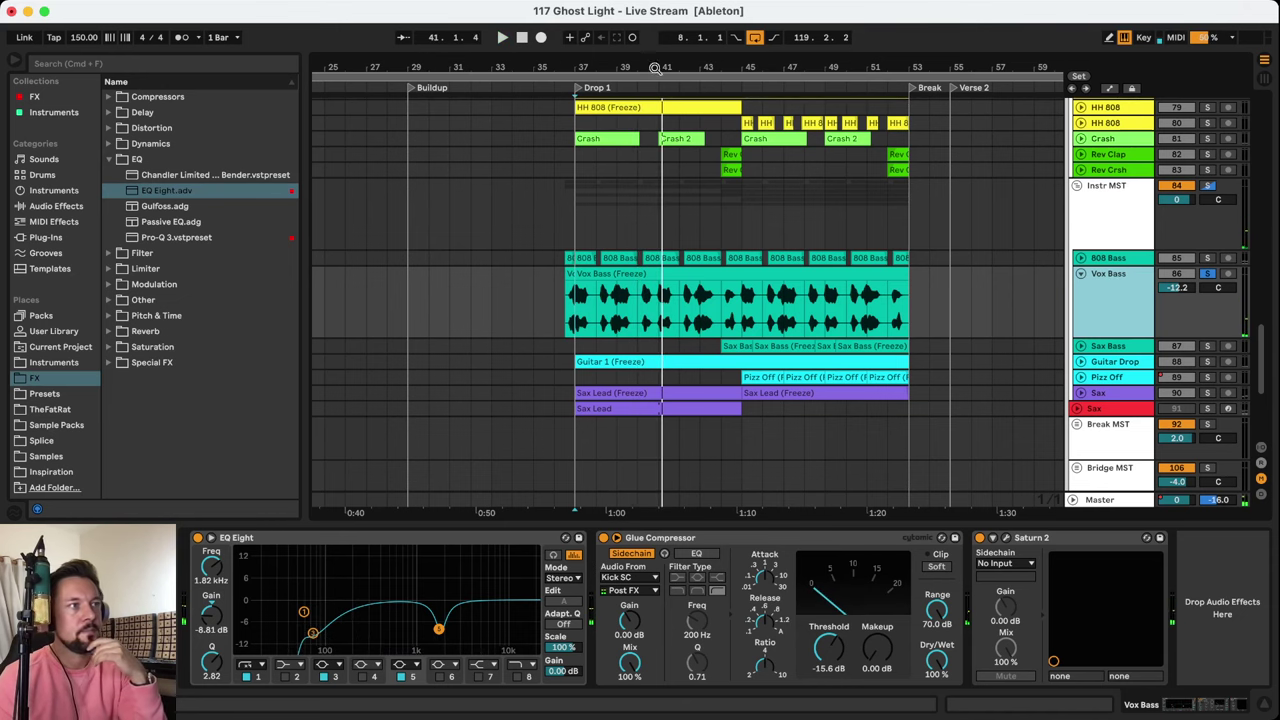
drag(588, 82, 588, 140)
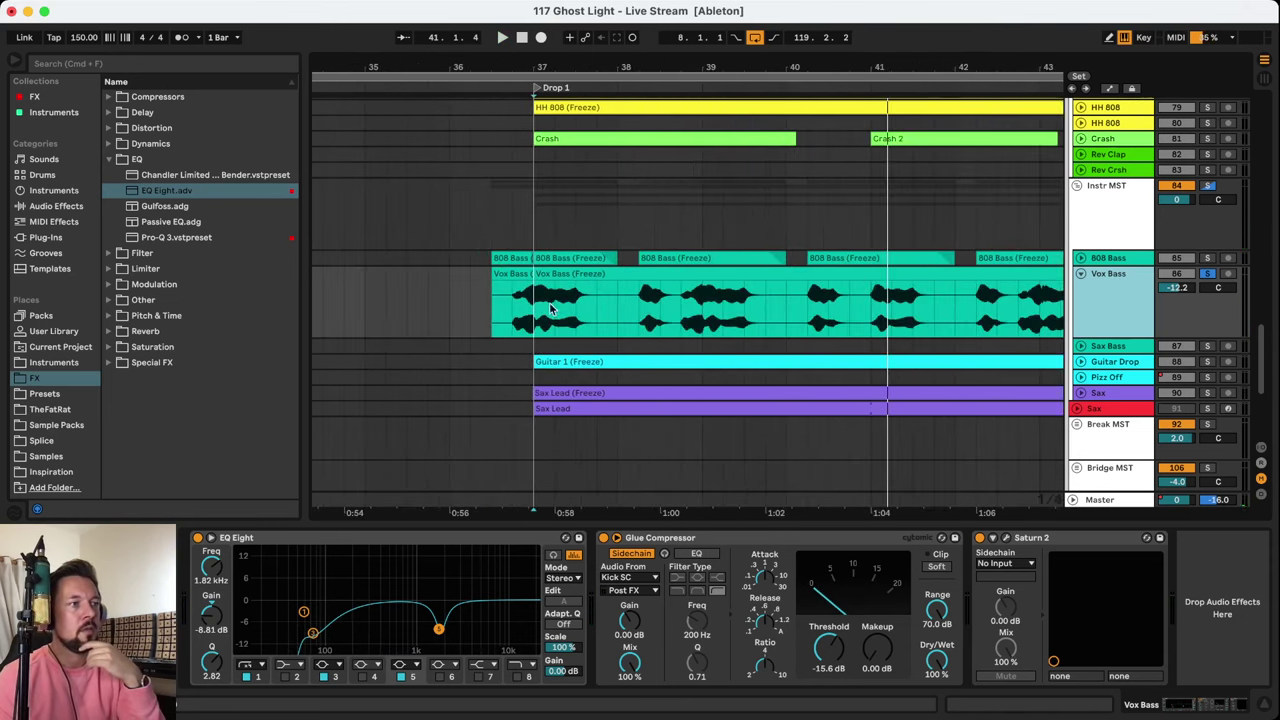
click(538, 308)
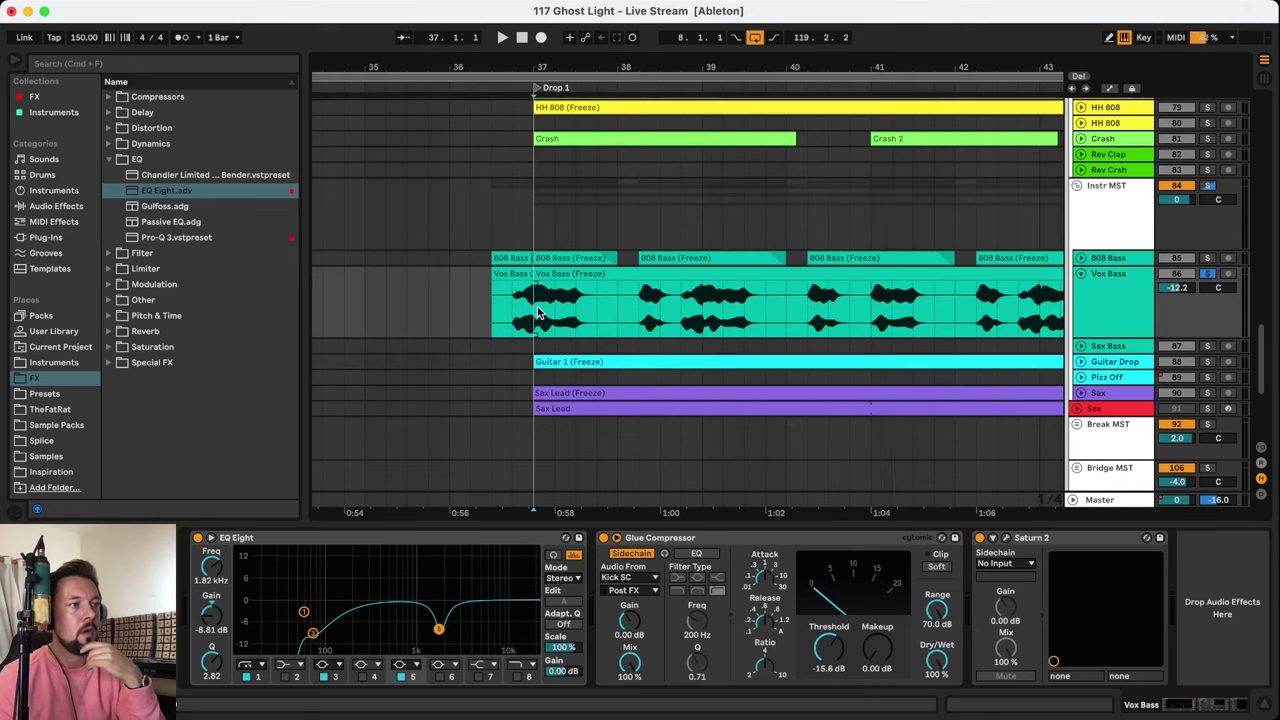
click(580, 268)
key(space)
click(1118, 282)
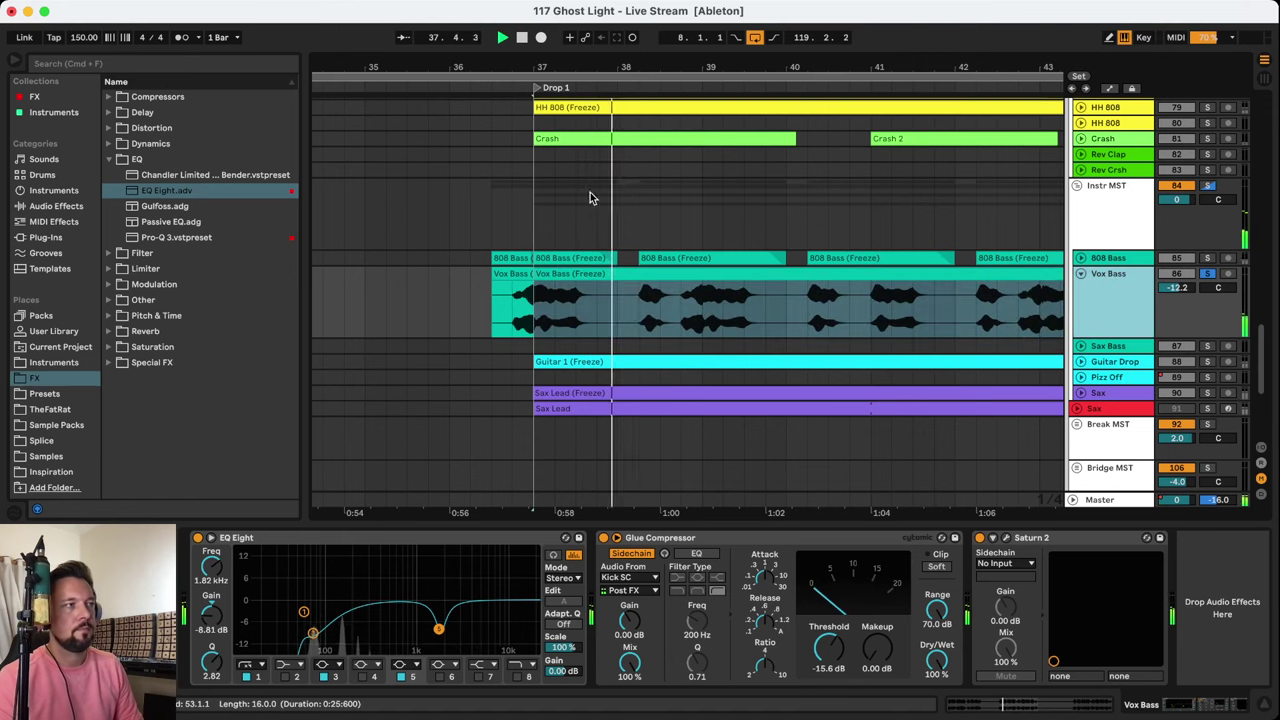
drag(674, 67, 529, 67)
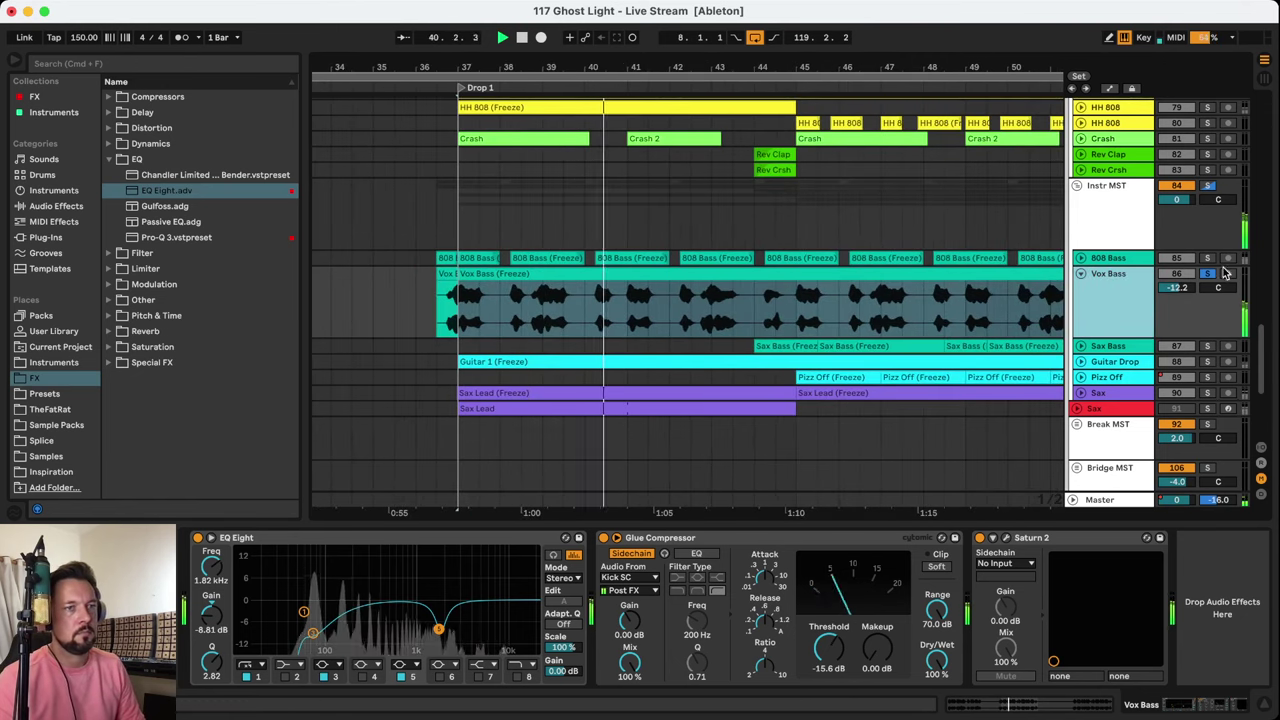
click(1208, 274)
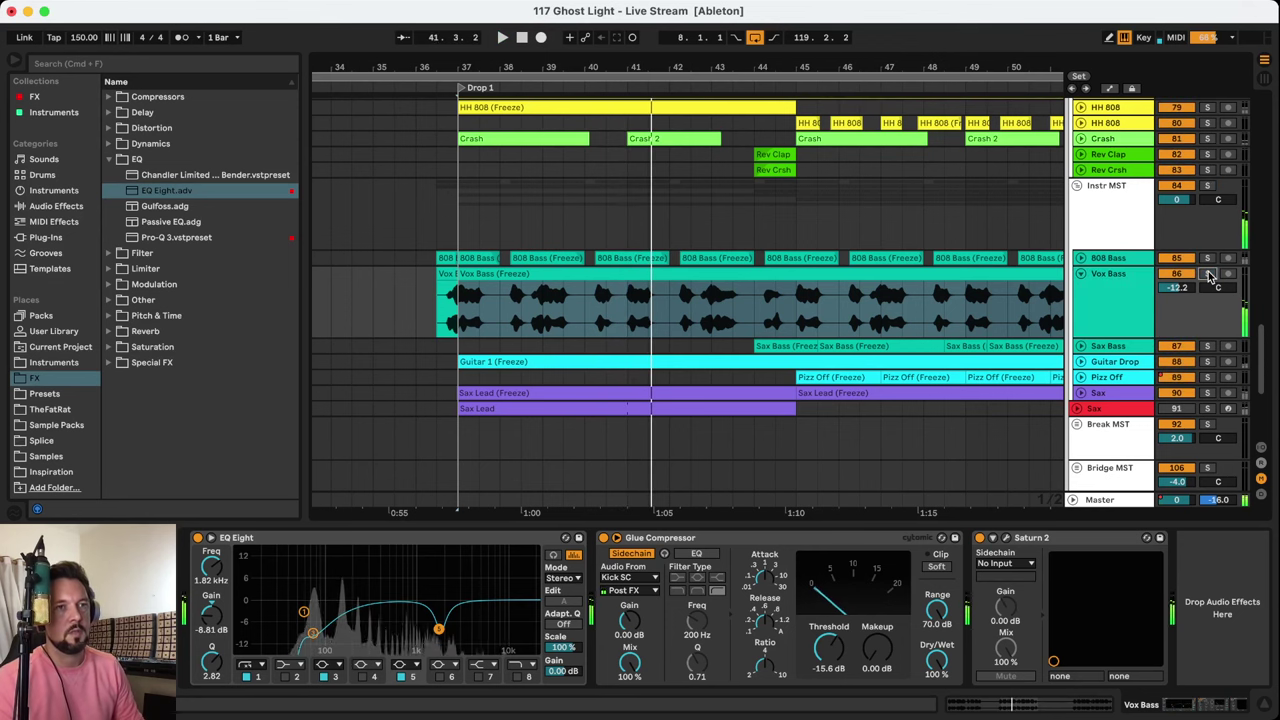
Unfold the 808 Bass track, select its clip at the start of Drop 1, and play the track soloed
click(1118, 260)
click(1081, 259)
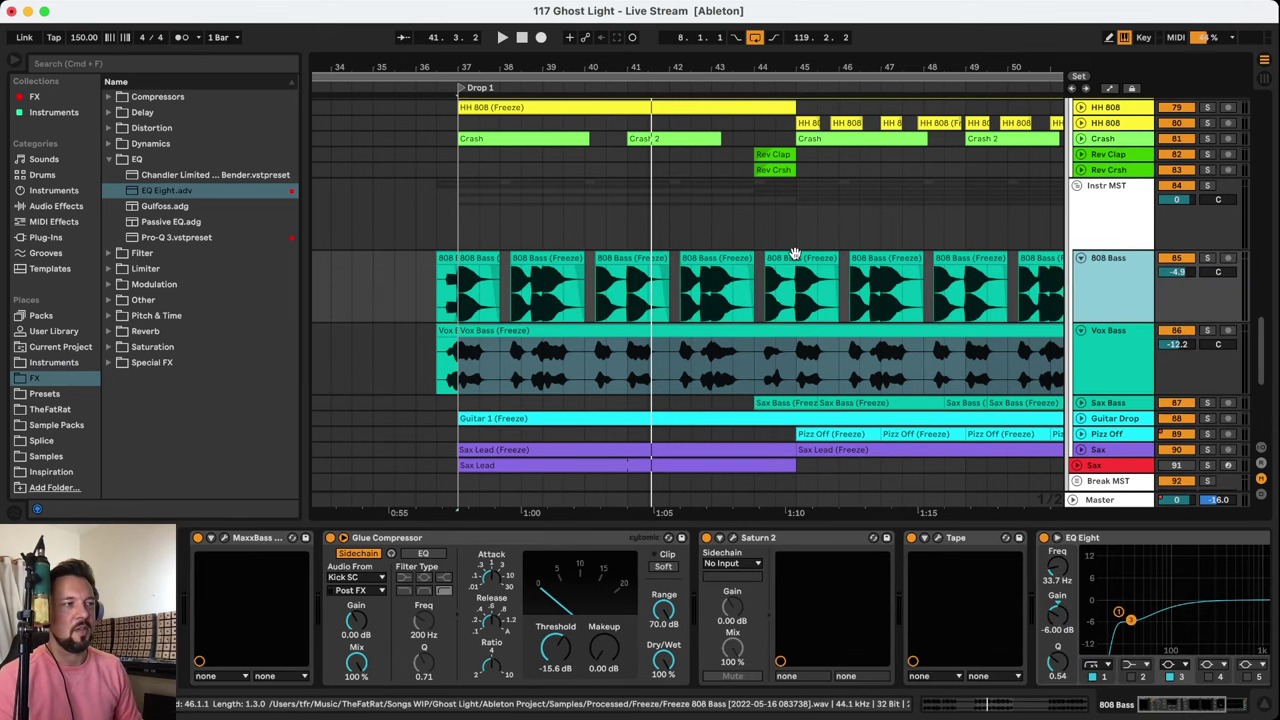
scroll(797, 258, down, 1)
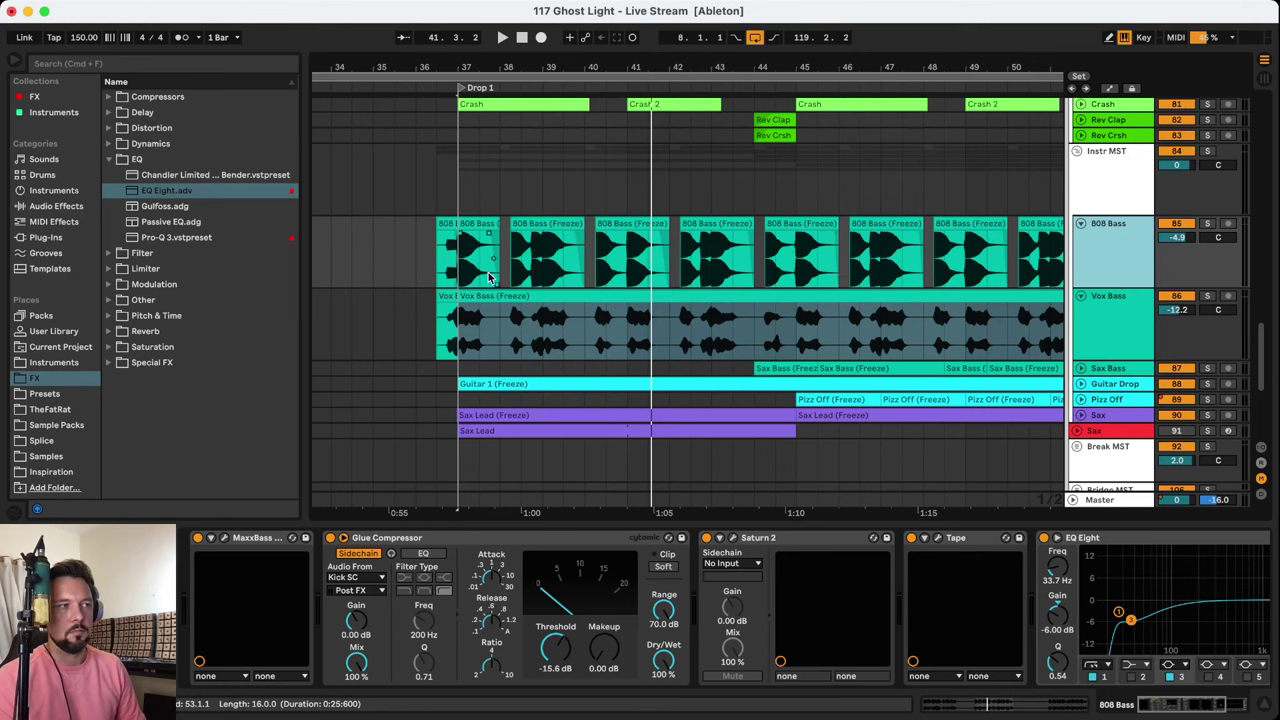
click(462, 228)
click(1208, 224)
key(space)
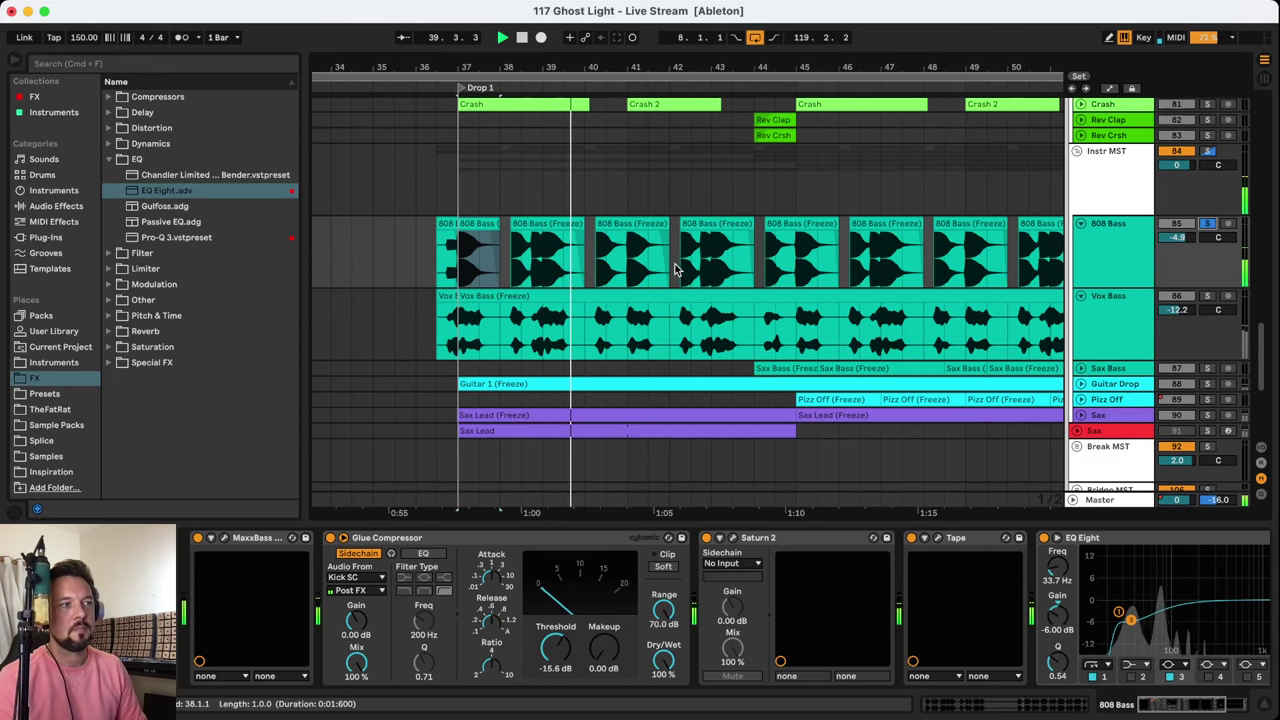
key(space)
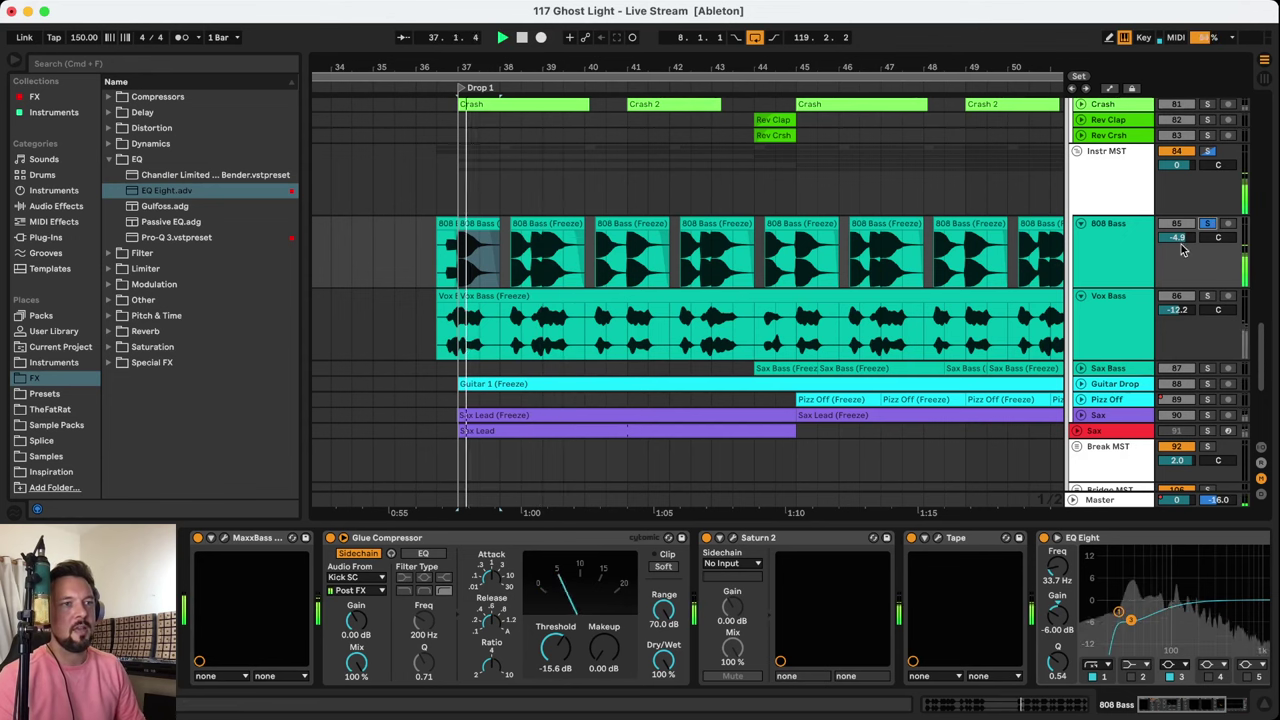
Toggle the Vox Bass solo during playback to compare the 808 Bass alone and layered with Vox Bass
super+click(1210, 297)
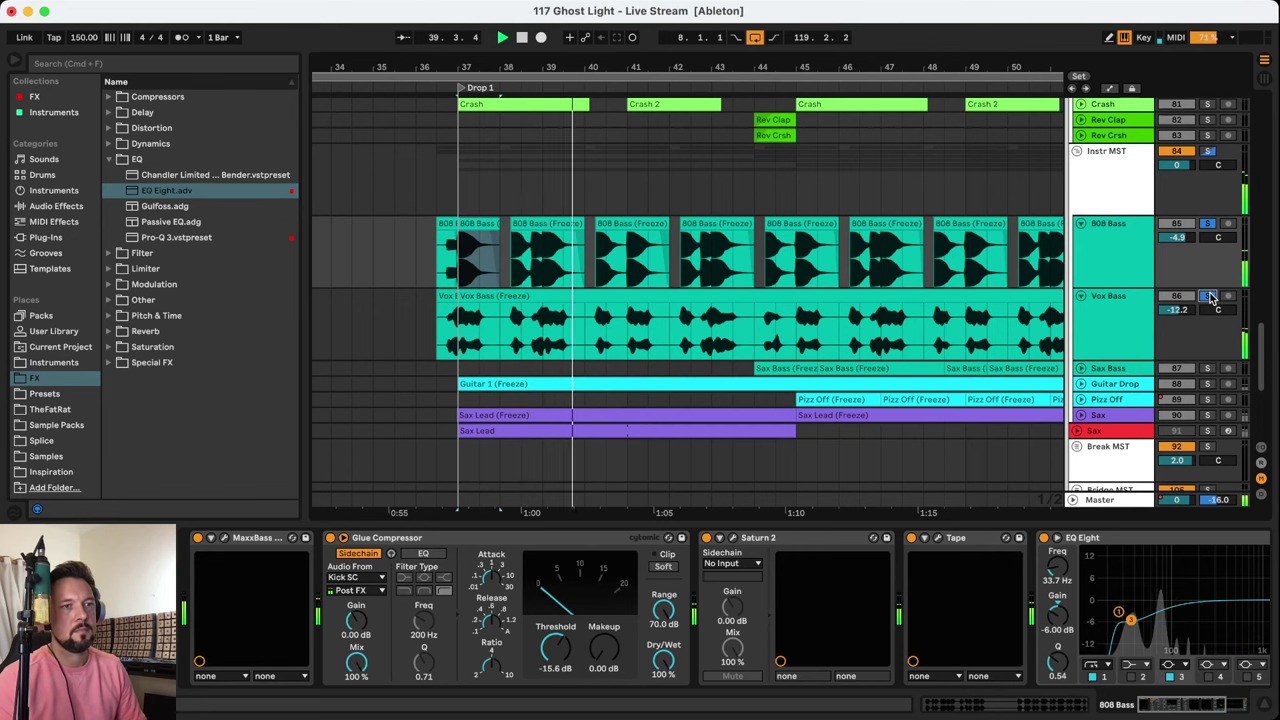
click(1208, 296)
click(1208, 296)
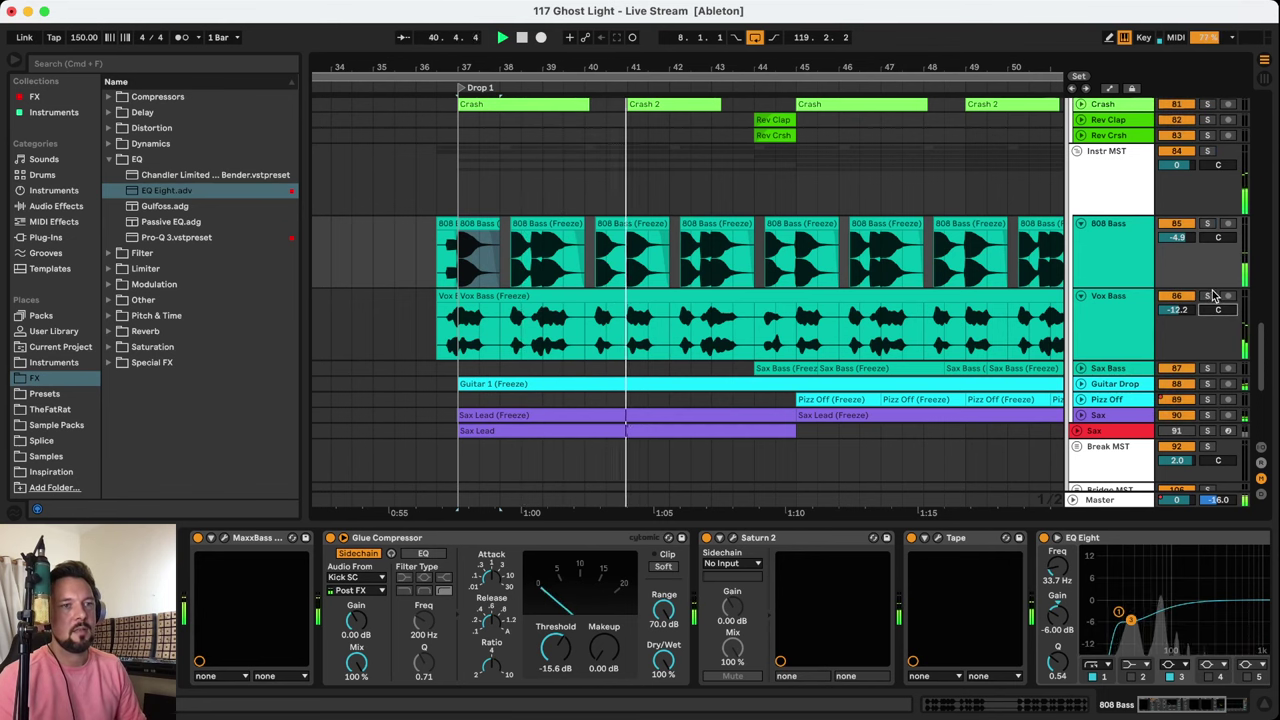
Play the Vox Bass soloed and compare it with the 808 Bass layered in from Drop 1
click(1120, 330)
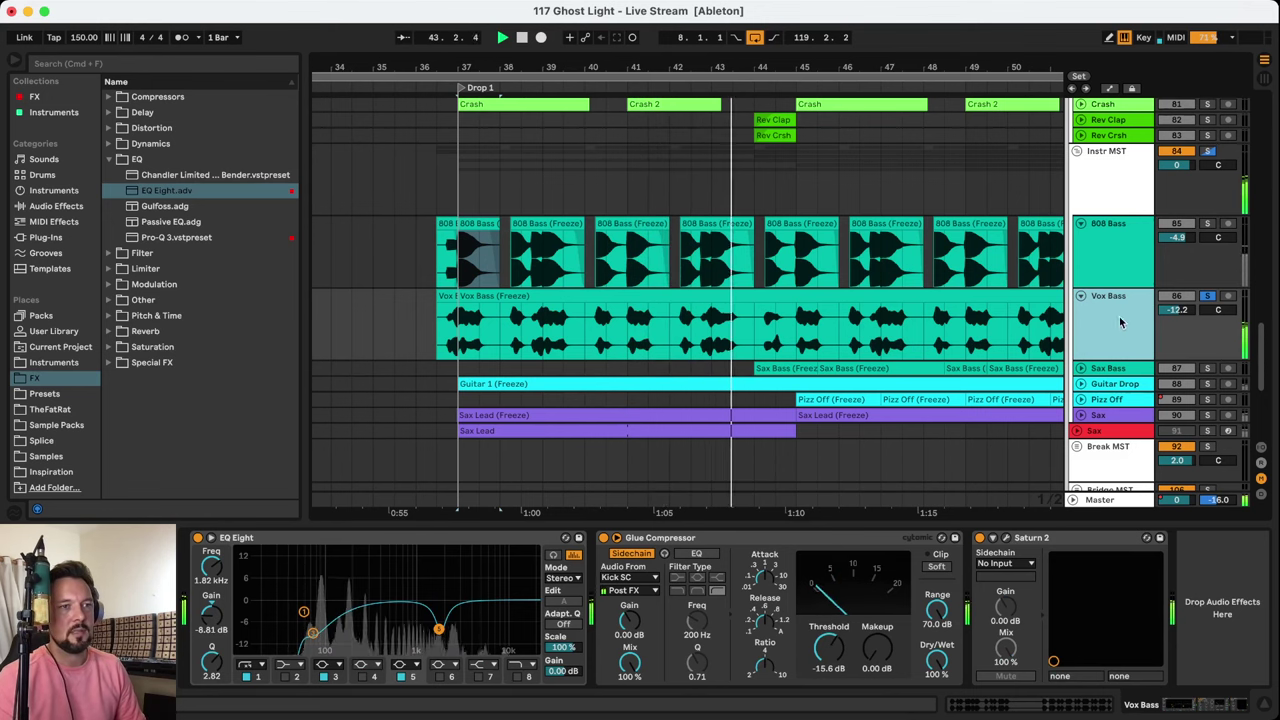
click(1212, 232)
click(1208, 225)
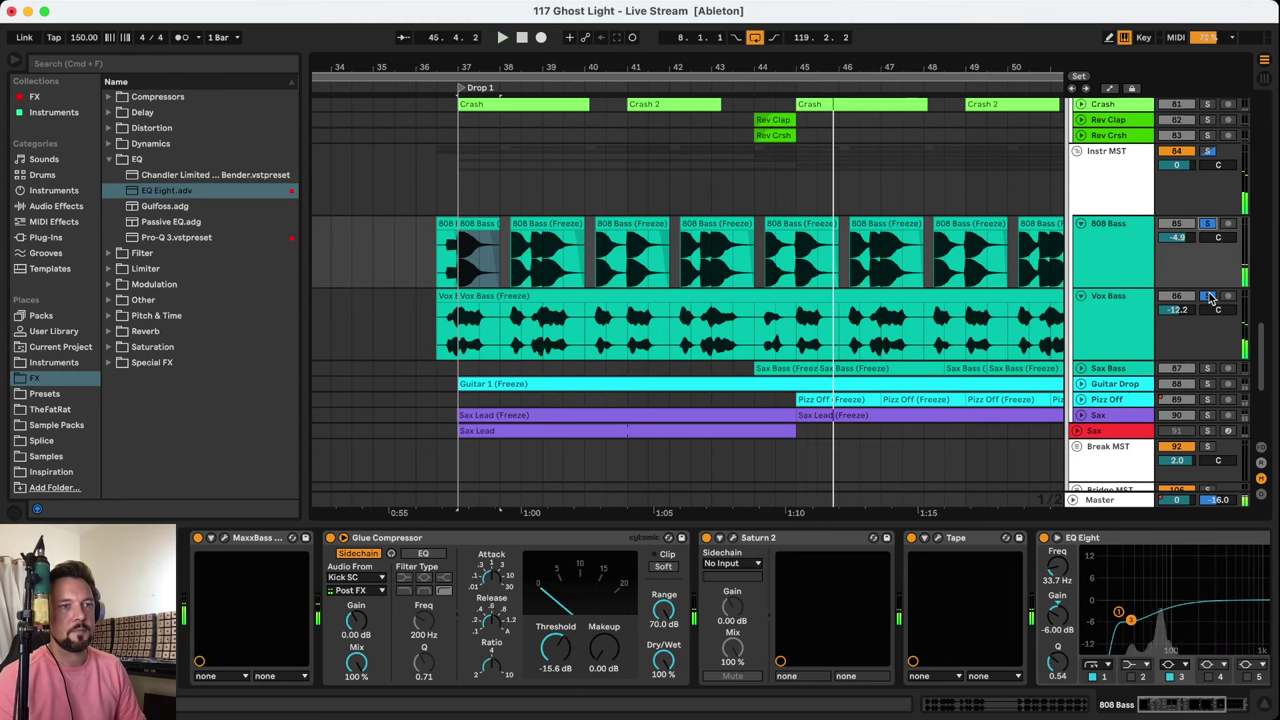
Replace the bass solo with the Guitar Drop track, unfold it, fold both bass tracks, and play the guitar from Drop 1
click(1114, 385)
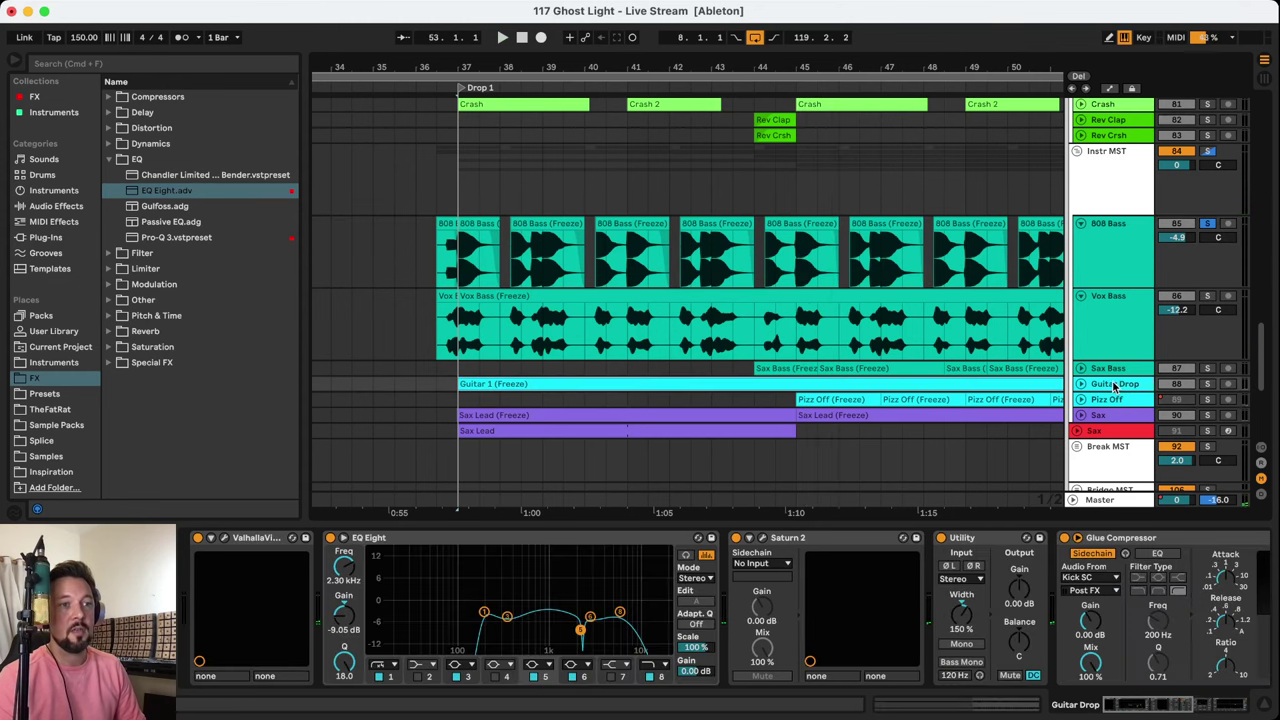
click(1209, 226)
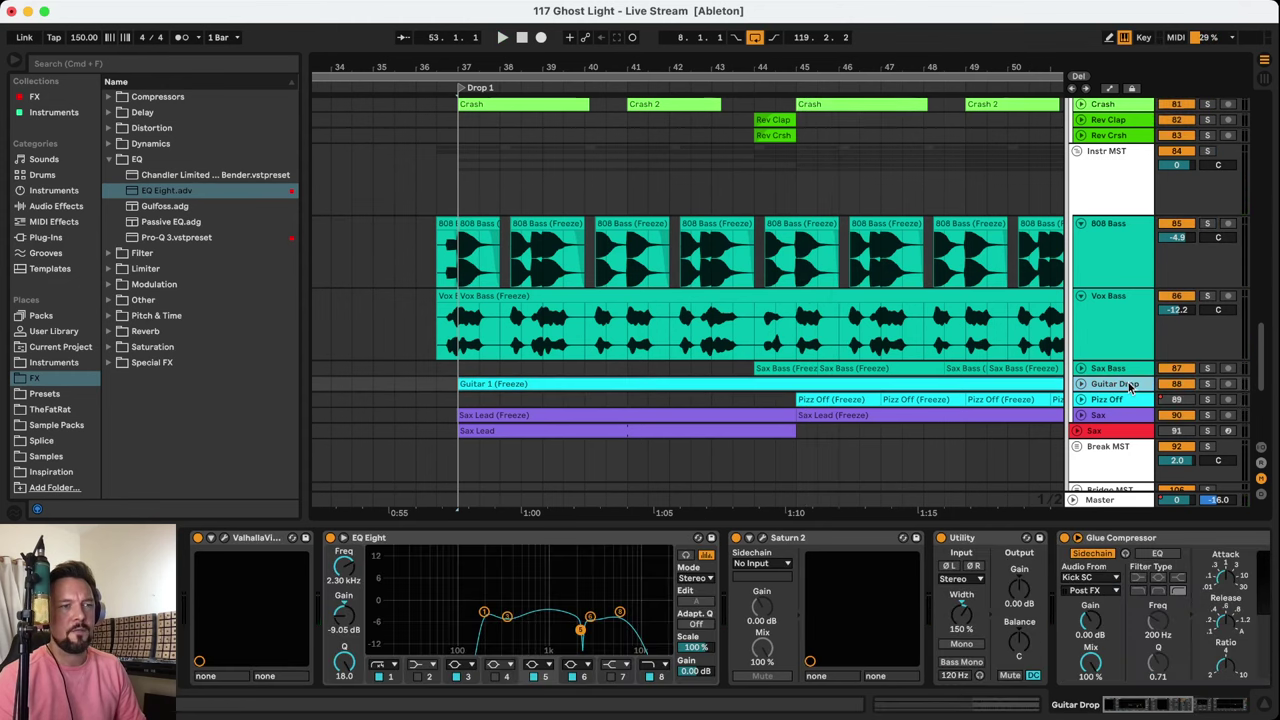
click(1207, 384)
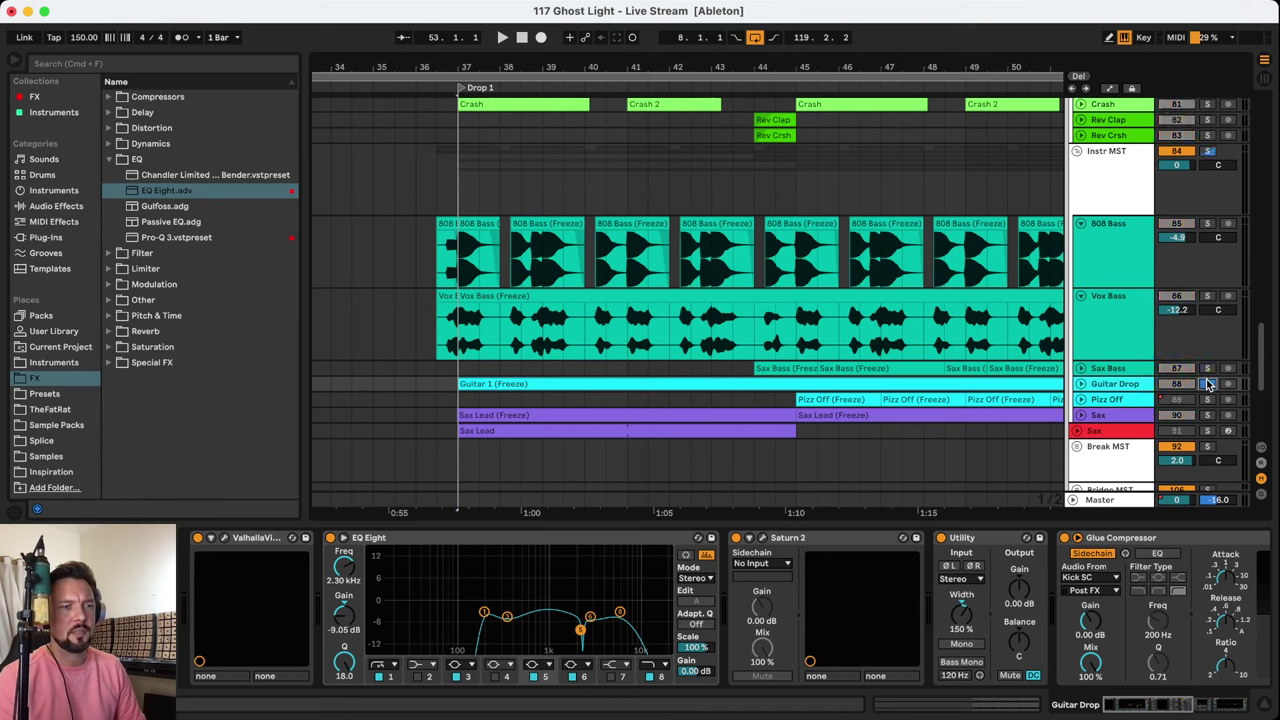
click(1080, 385)
key(space)
click(1080, 296)
click(1080, 223)
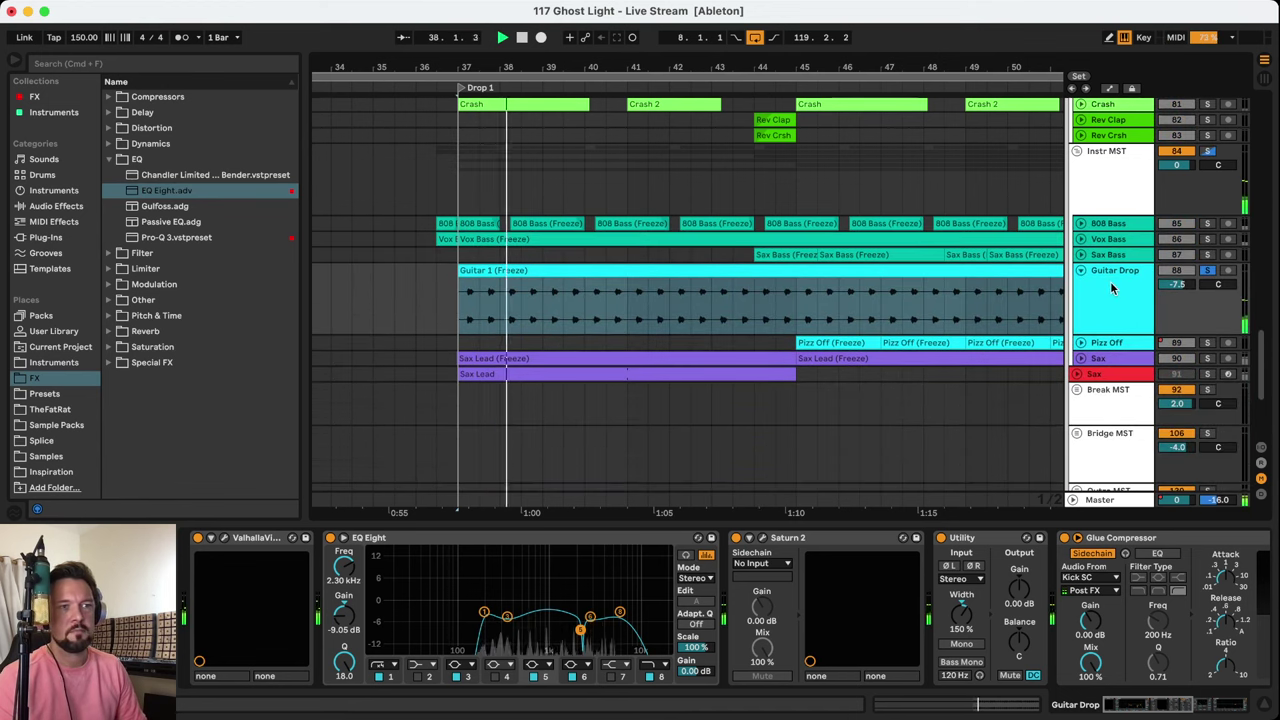
key(space)
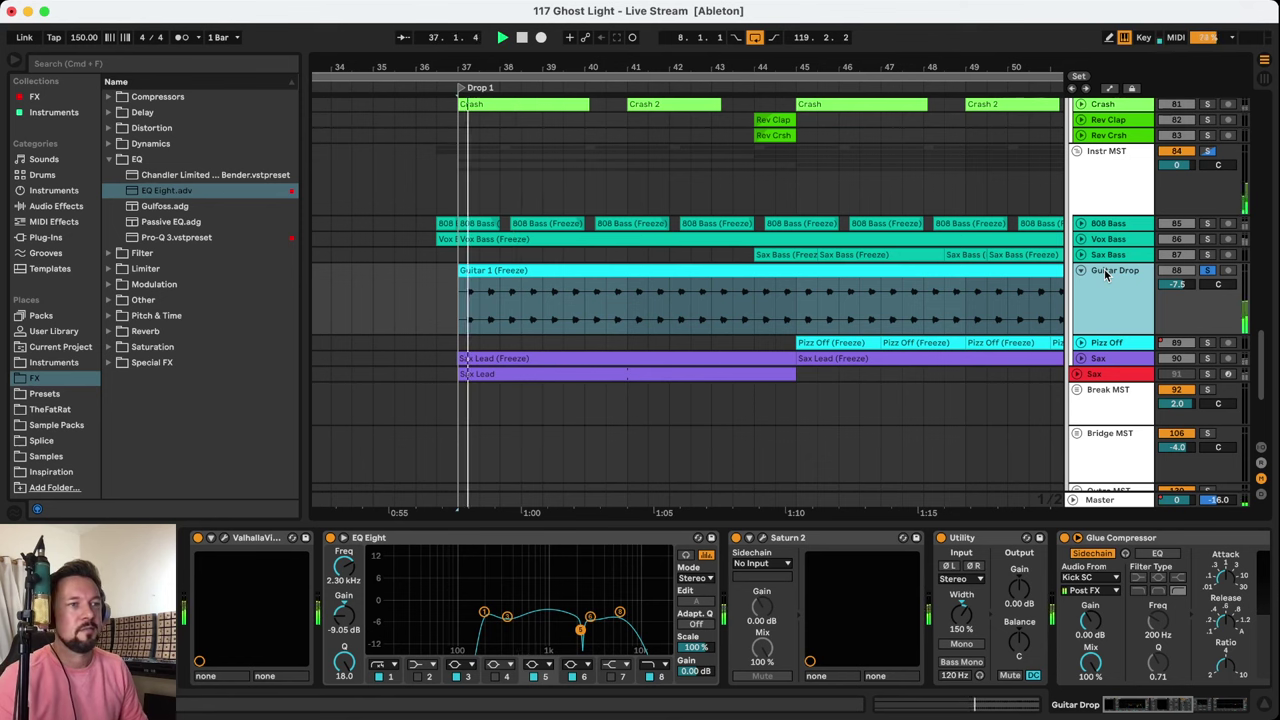
Unfold the purple frozen Sax track, solo it in place of Guitar Drop, and play its Sax Lead clip from Drop 1
click(1080, 358)
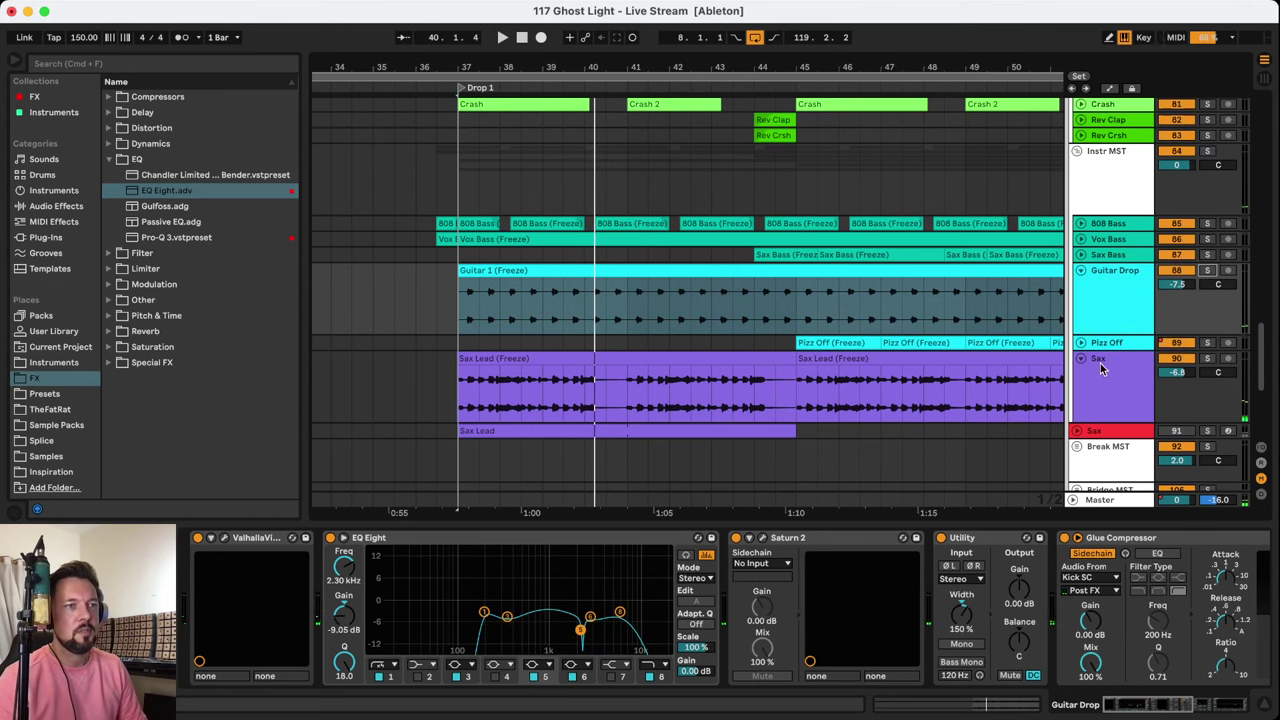
click(1212, 362)
key(space)
key(space)
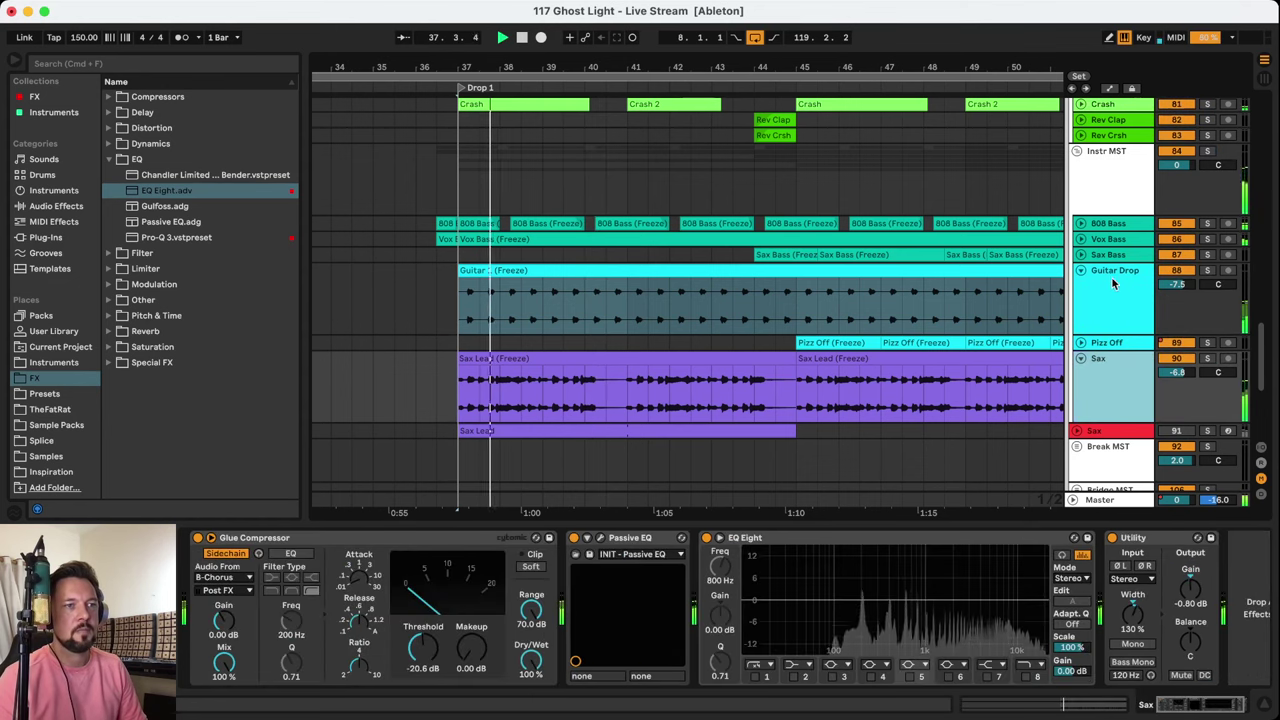
click(1080, 270)
key(space)
click(1207, 302)
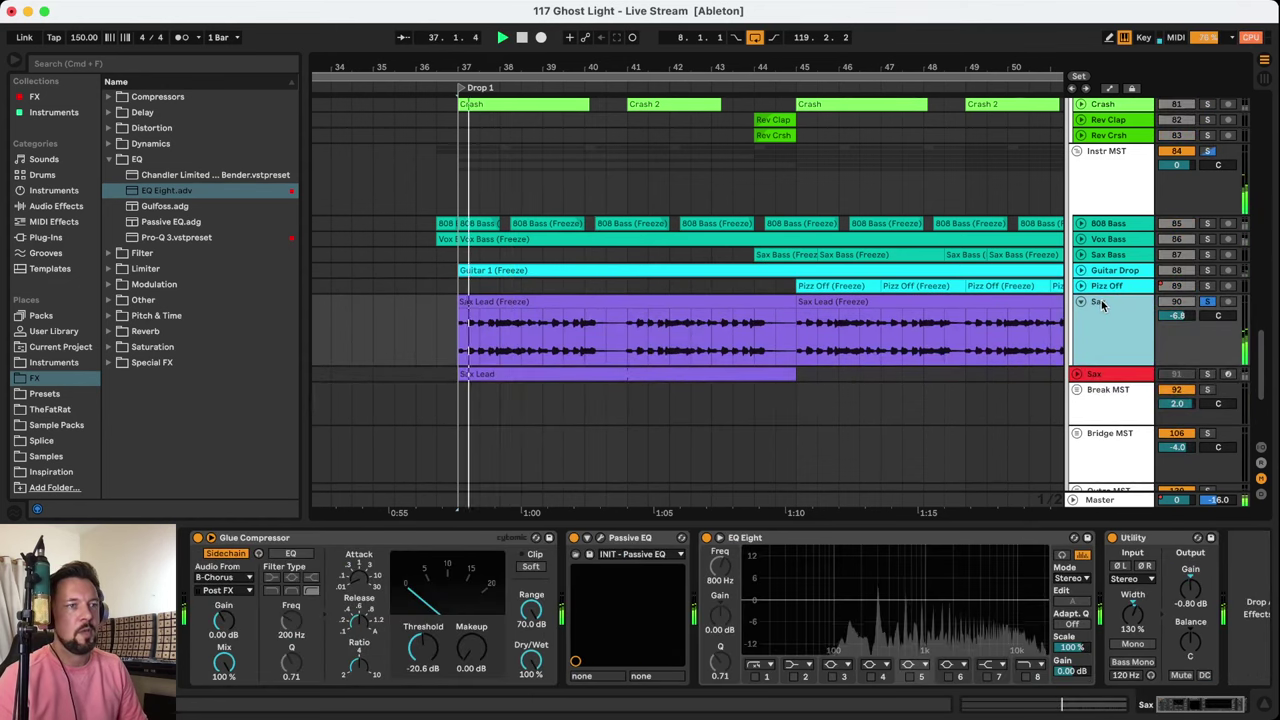
click(728, 298)
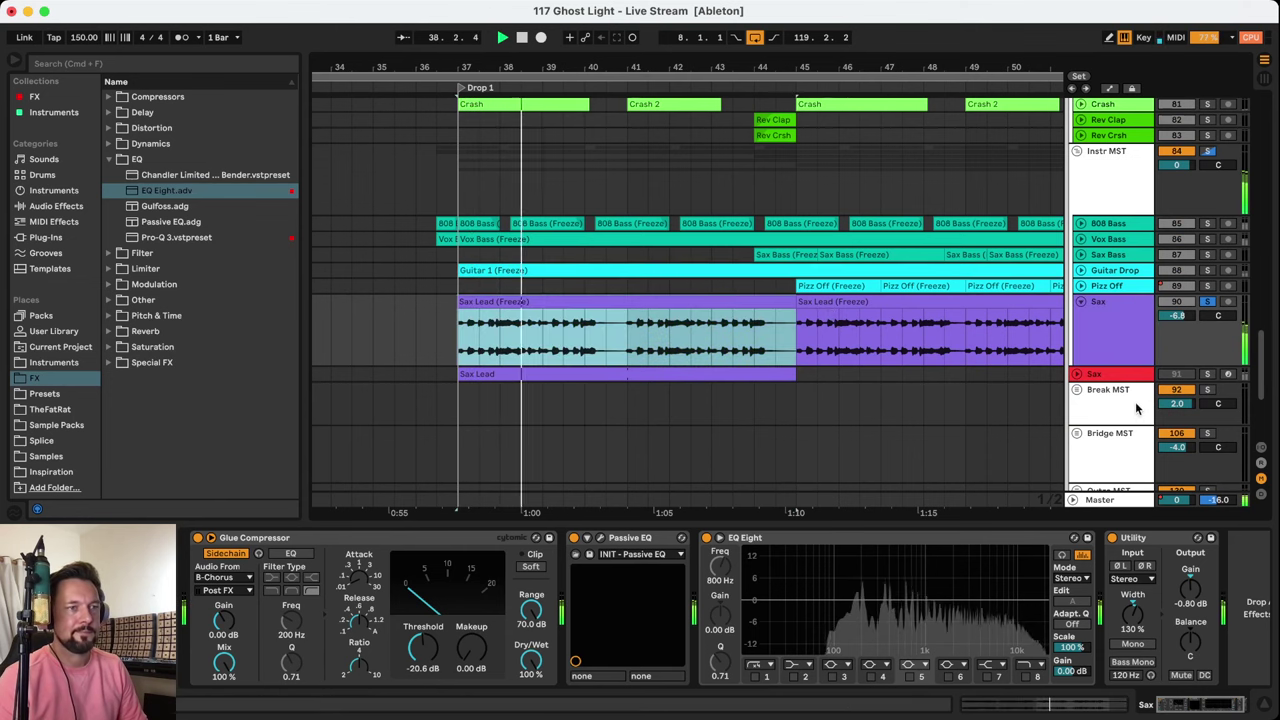
Unfold the red Sax MIDI track, loop its Sax Lead clip over eight bars, and play the track soloed
click(1079, 374)
key(space)
click(1097, 341)
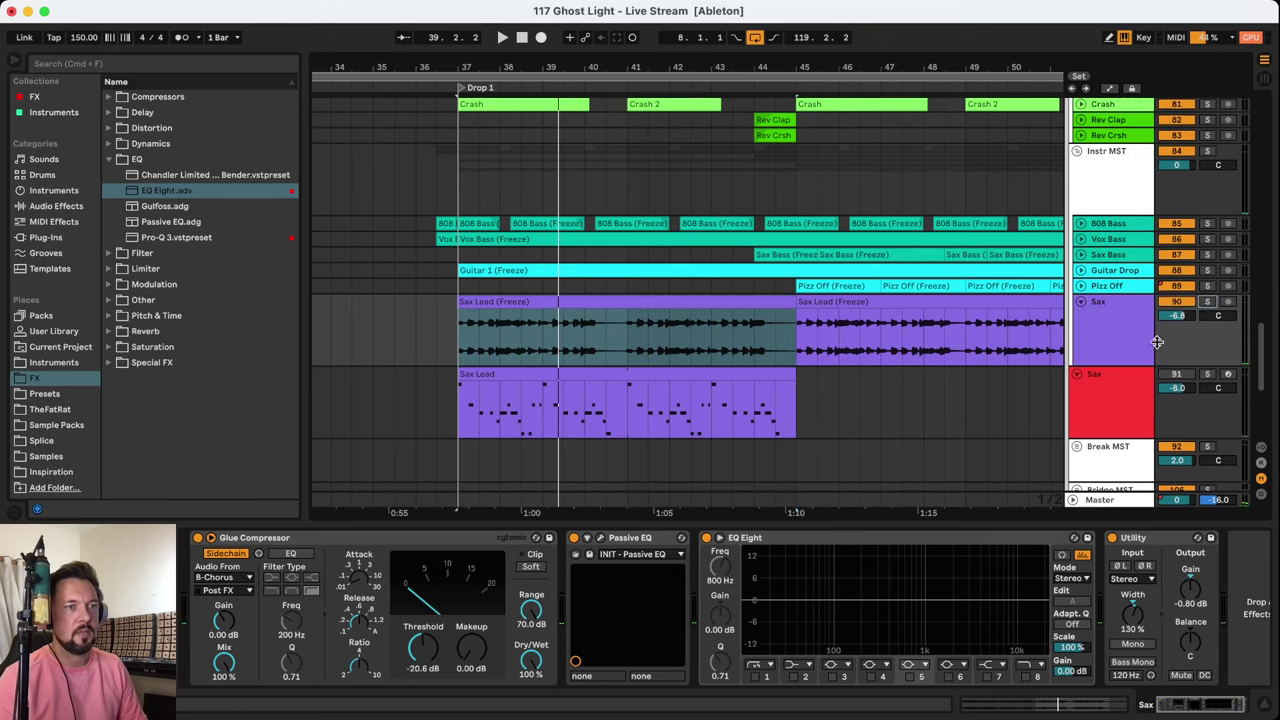
click(1172, 378)
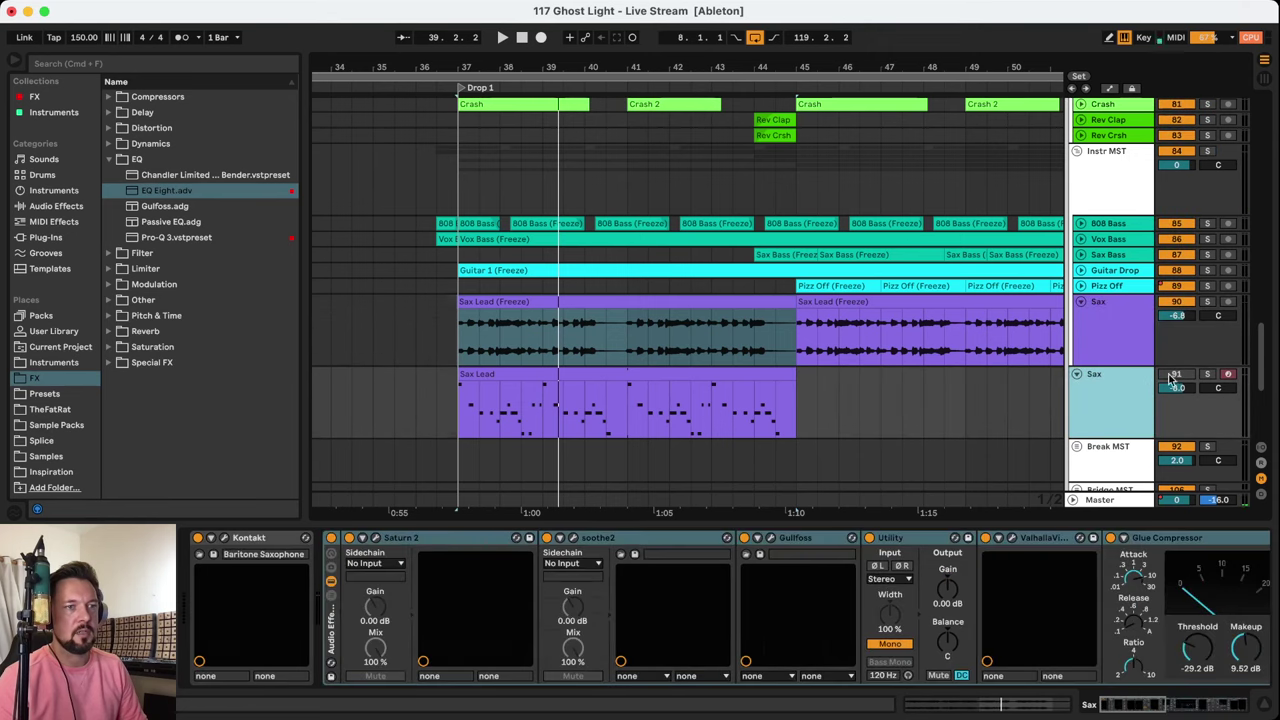
click(510, 377)
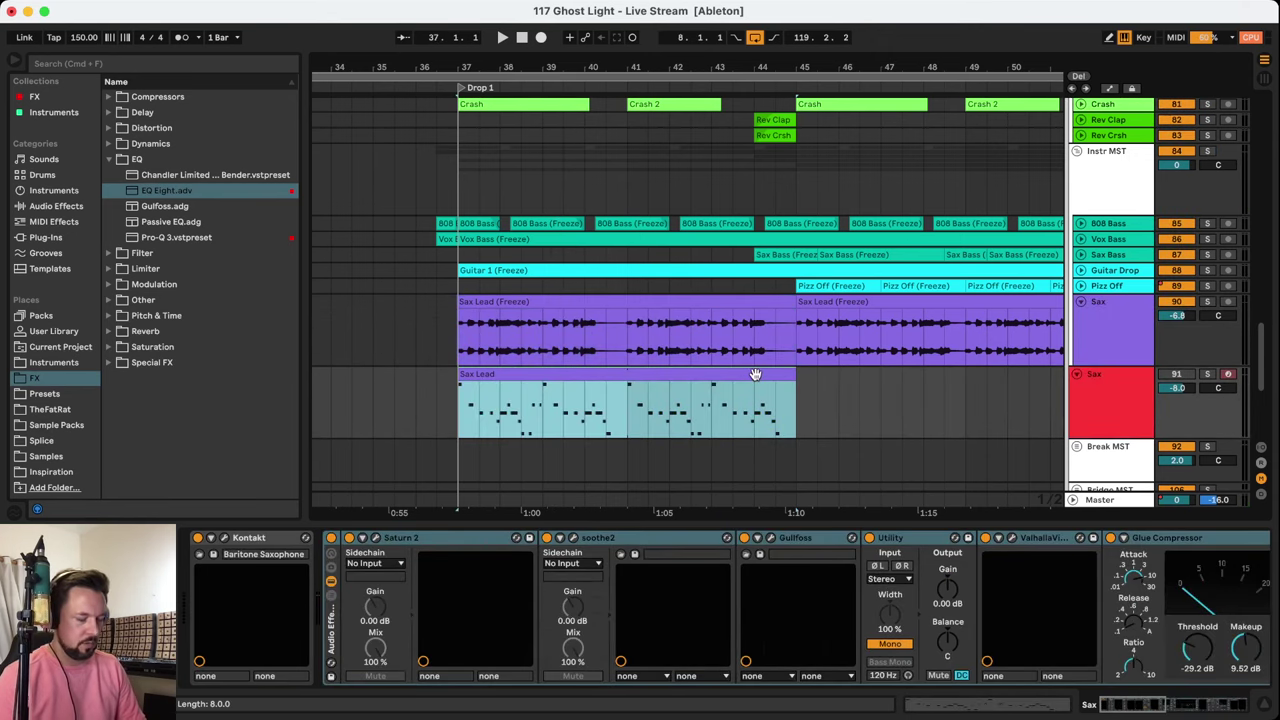
key(super+l)
click(1145, 378)
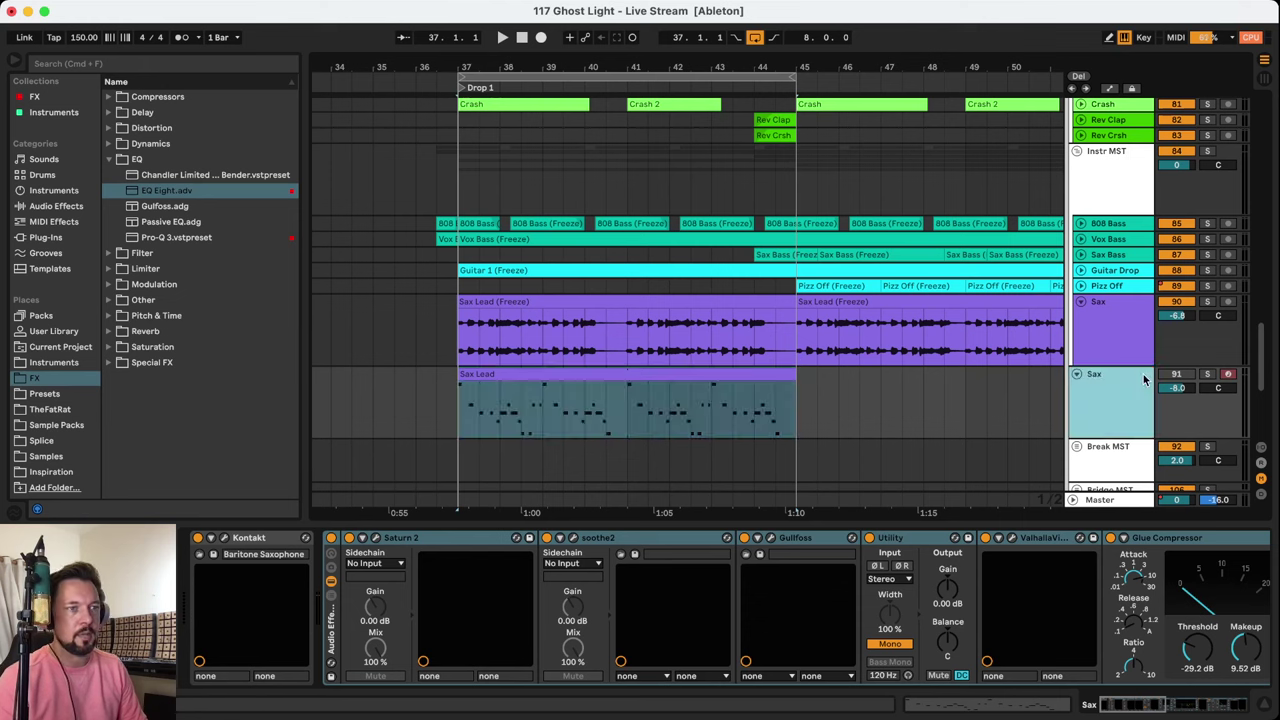
click(1207, 374)
key(space)
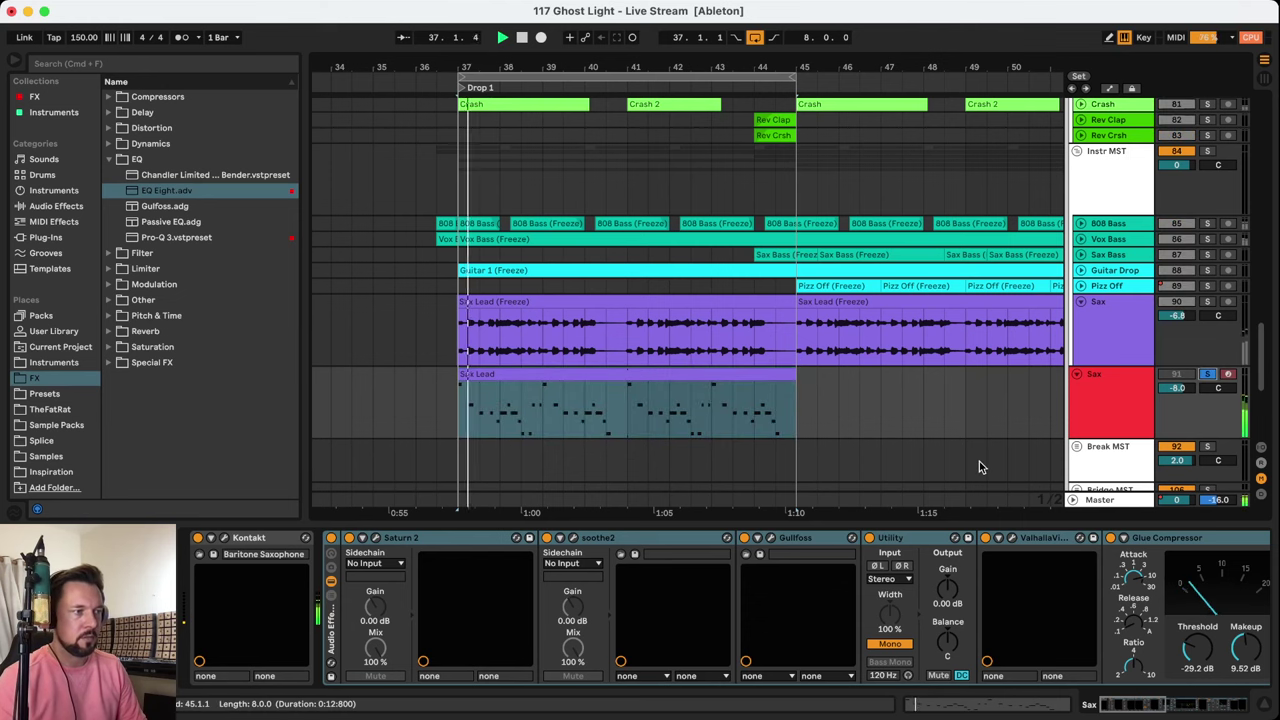
Bypass the Sax track's audio effect rack and play the dry Kontakt Baritone Saxophone
click(331, 539)
click(525, 373)
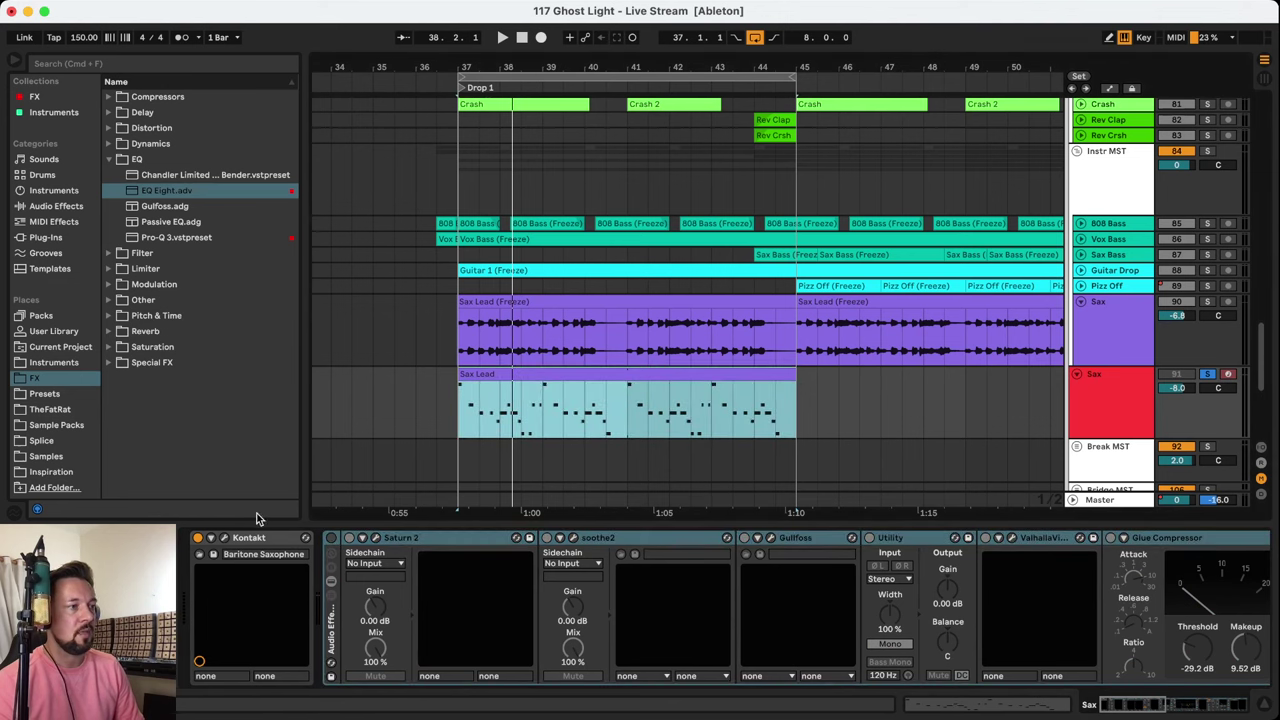
click(253, 539)
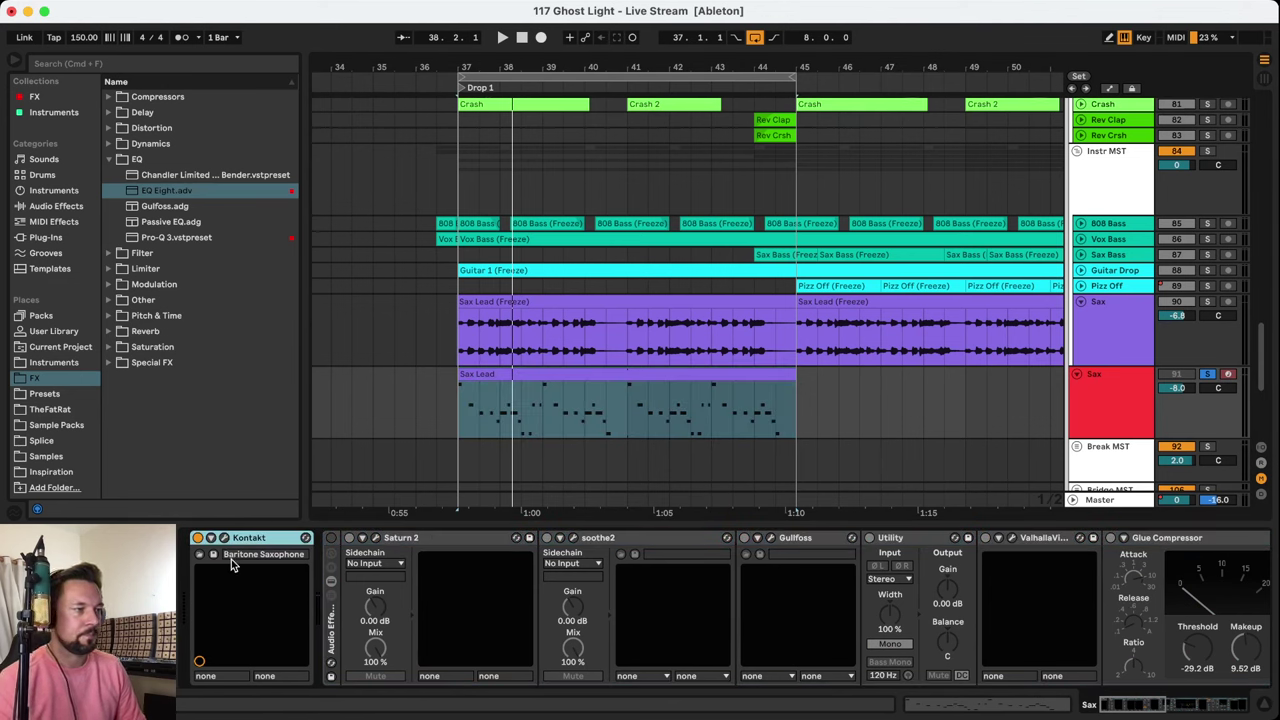
click(565, 376)
key(space)
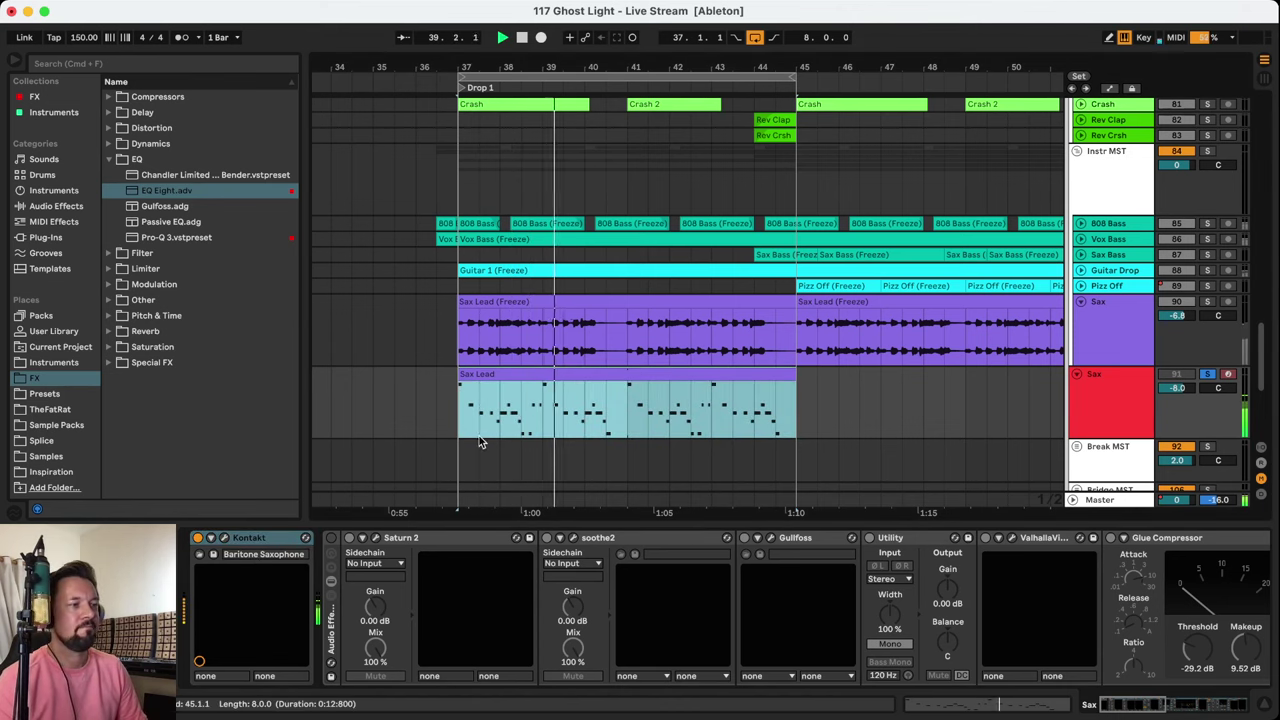
click(448, 539)
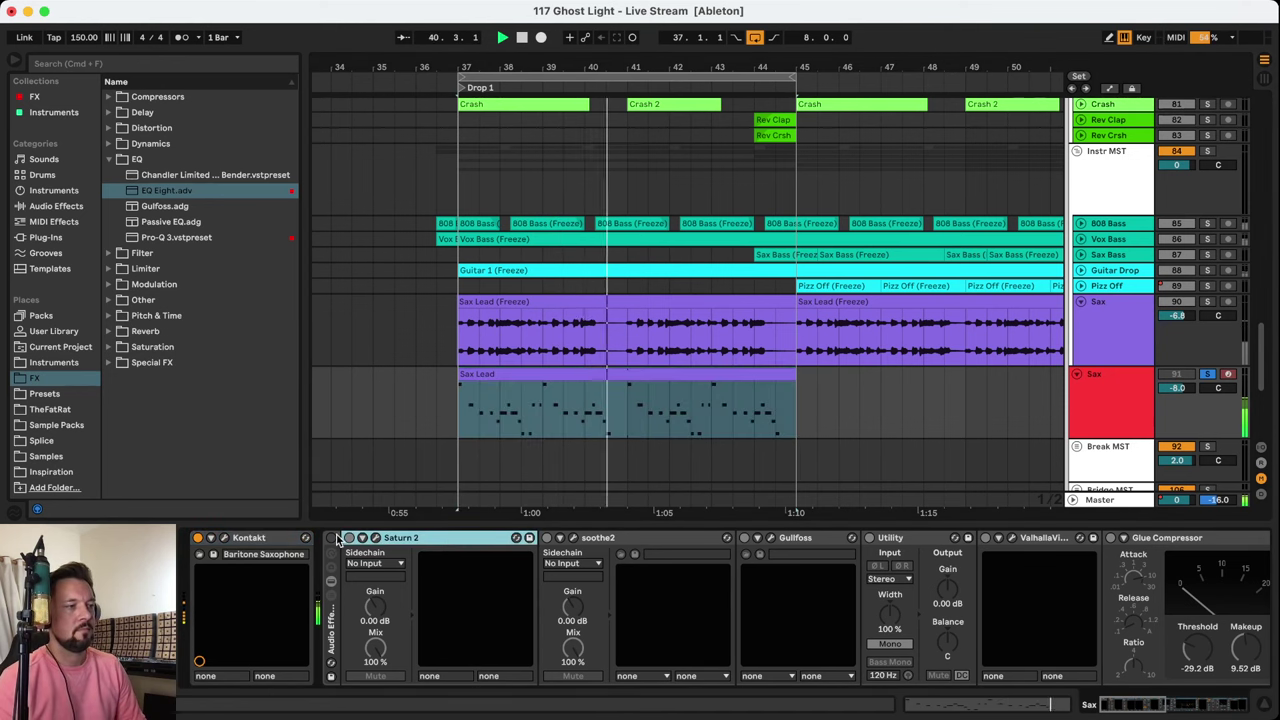
key(space)
key(space)
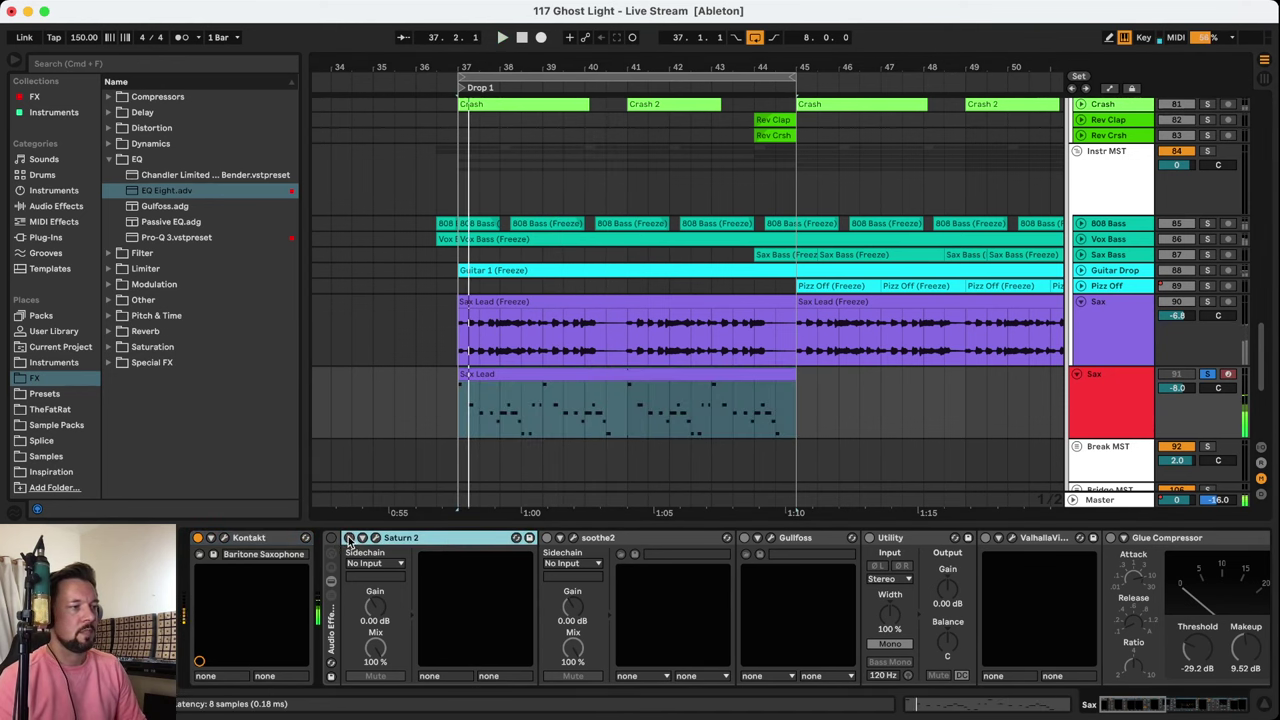
Reactivate the Sax effect rack and switch off its individual devices from the Chandler Limited plug-in back to soothe2, keeping Saturn 2 on
click(331, 539)
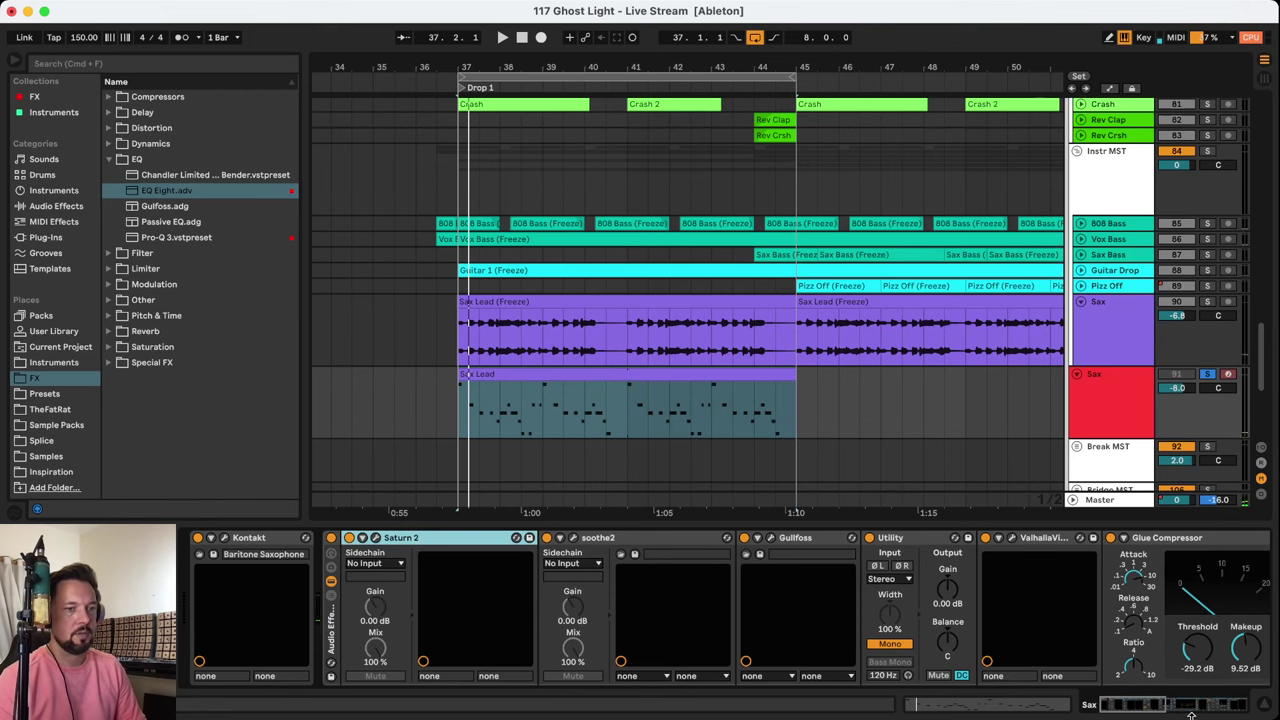
click(1160, 708)
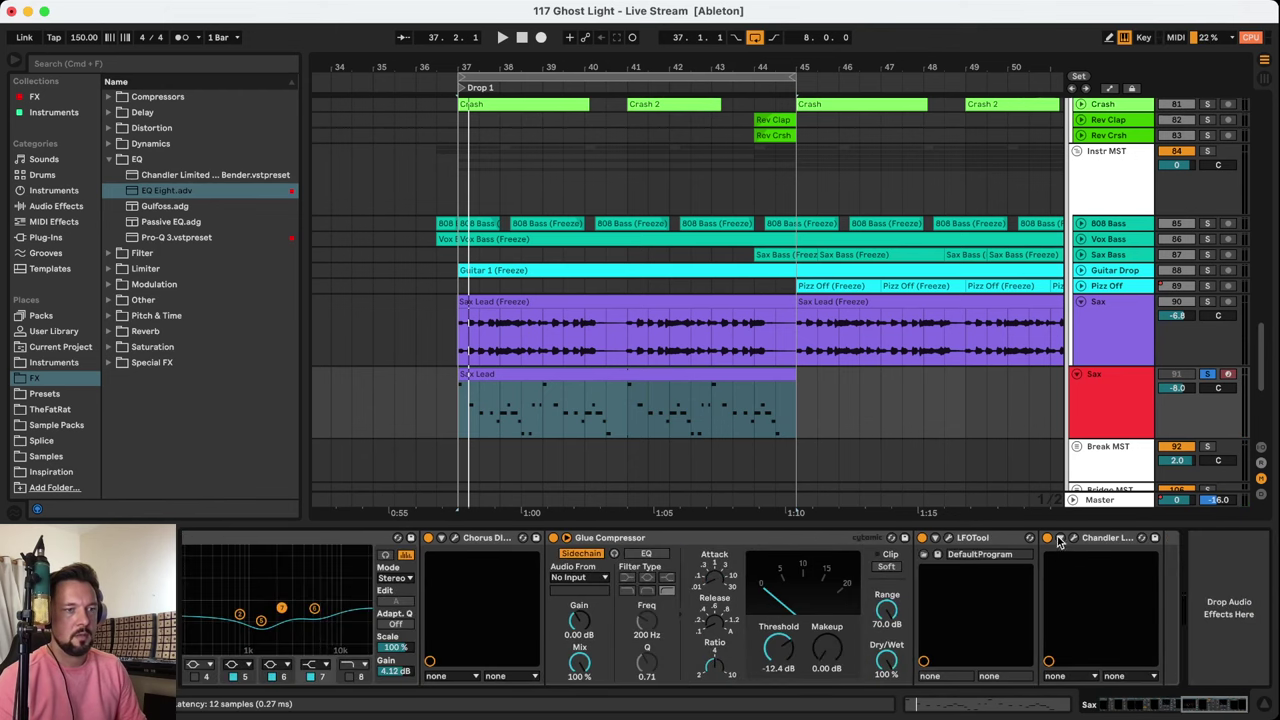
click(1047, 538)
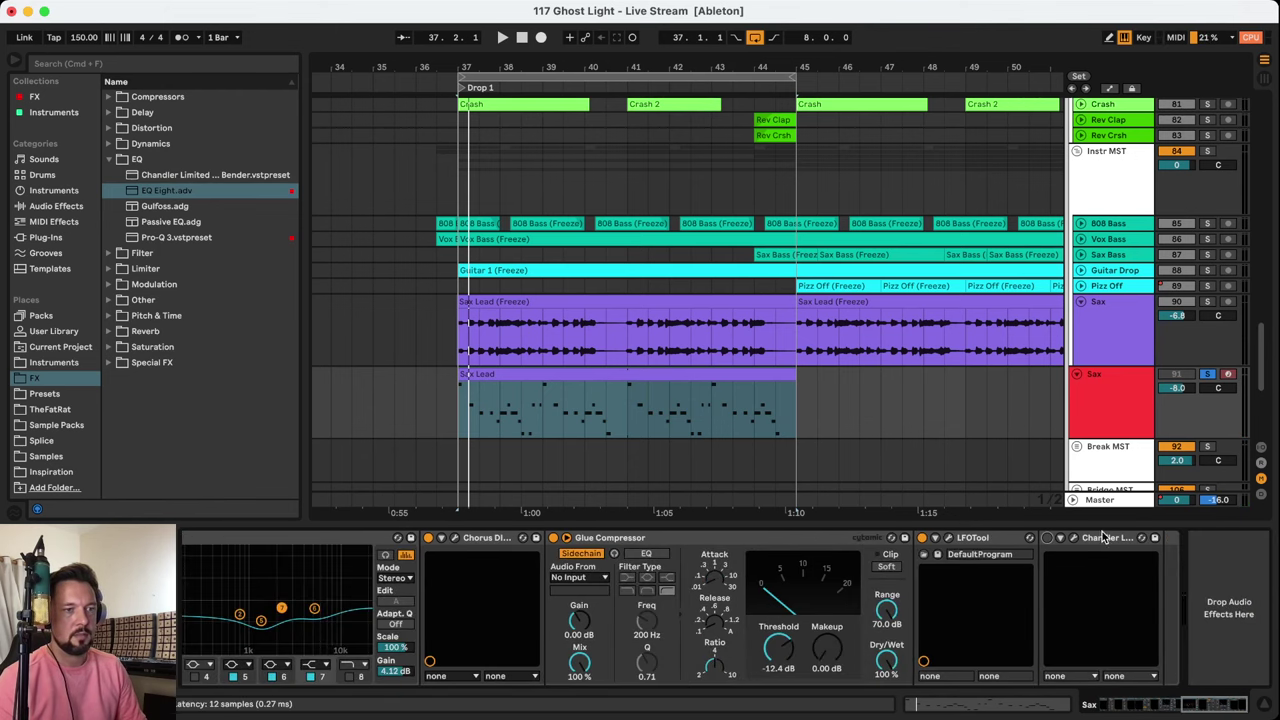
click(1104, 538)
drag(1210, 706, 1063, 690)
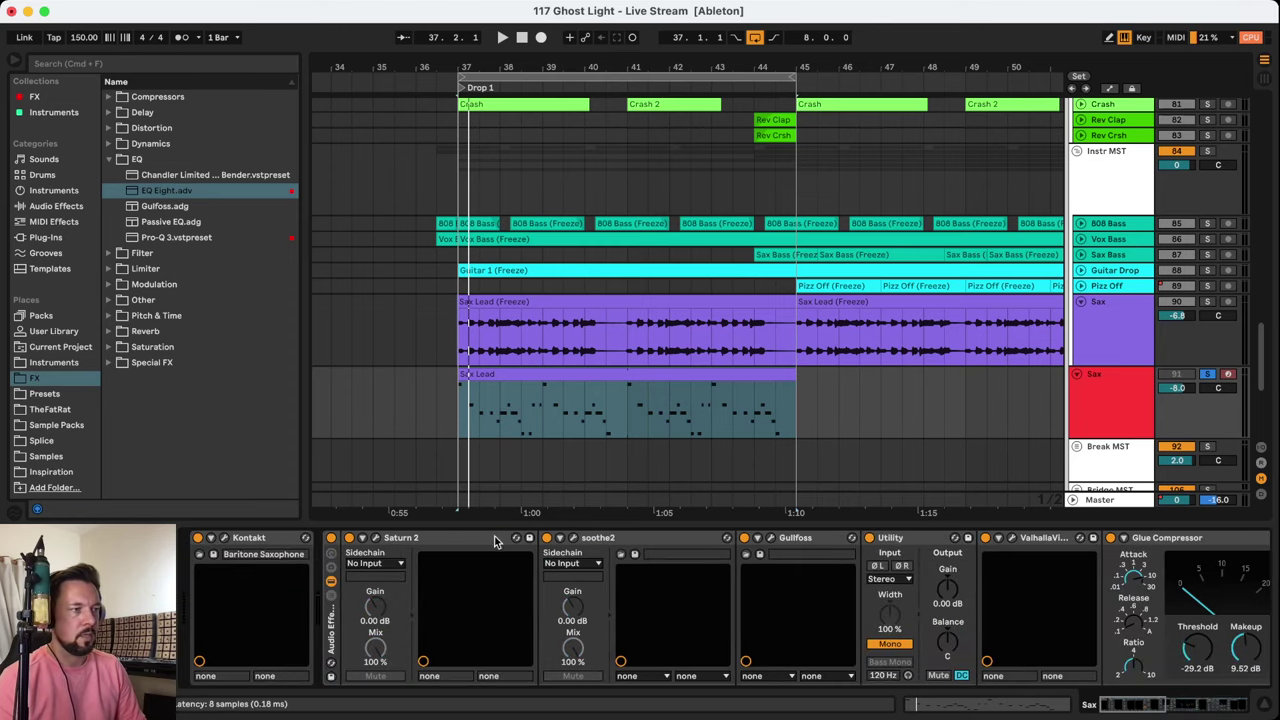
shift+click(495, 540)
click(547, 538)
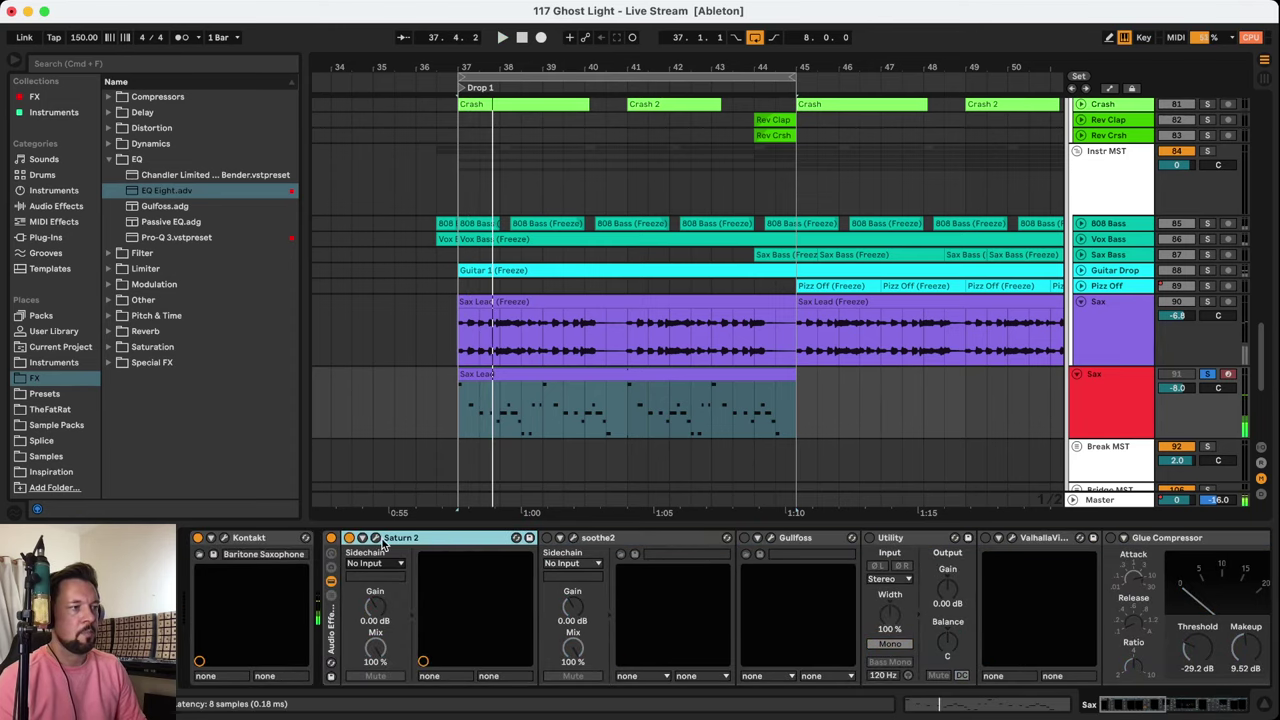
Play the Sax Lead clip through Saturn 2, and switch on soothe2 to hear its effect
key(space)
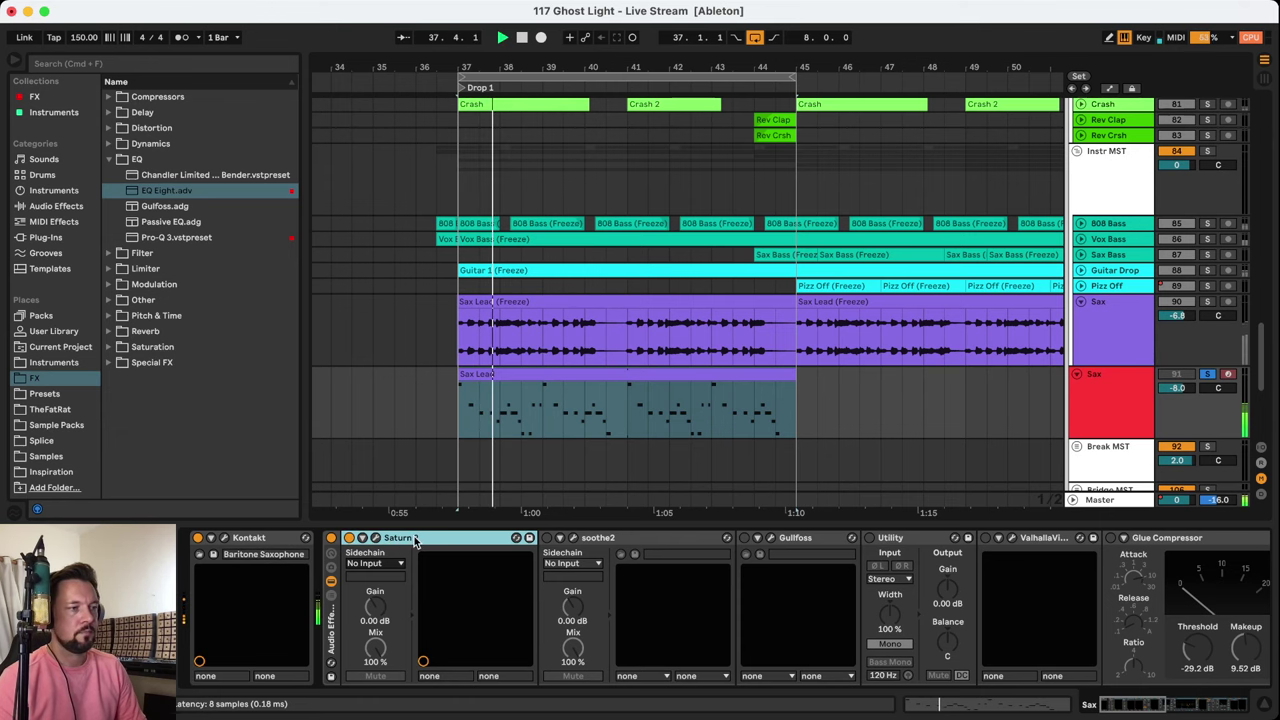
click(605, 539)
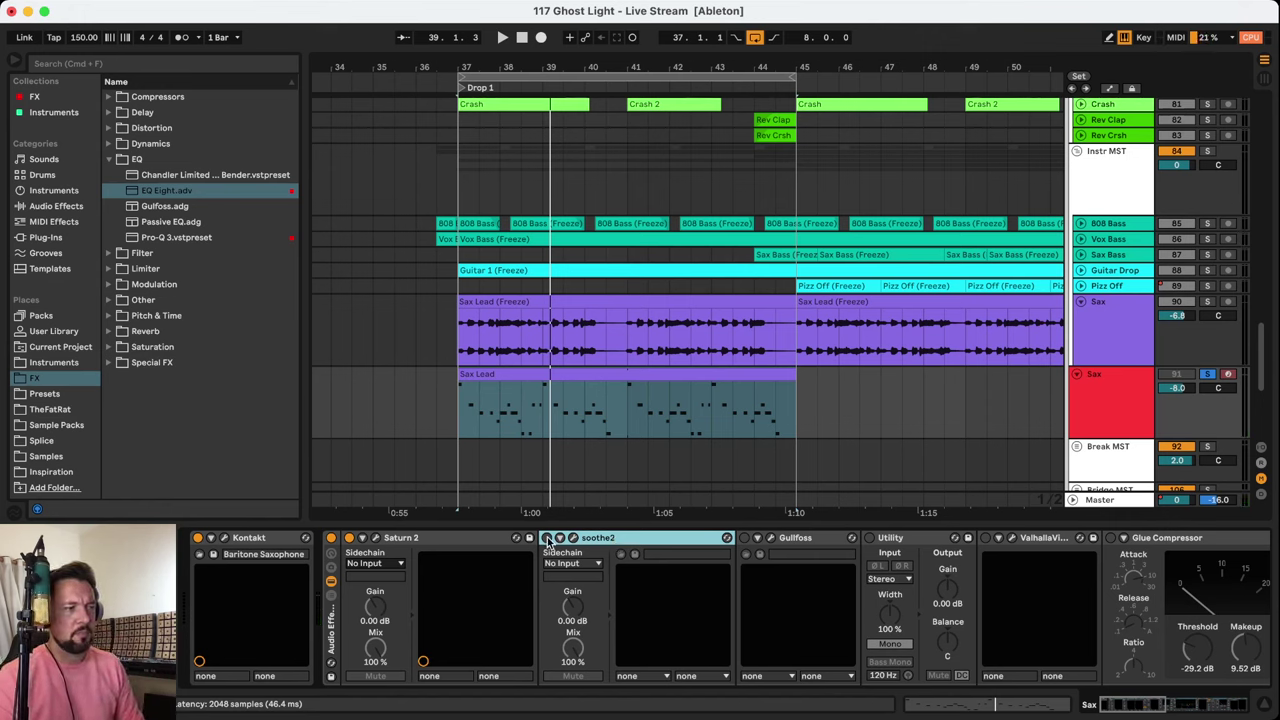
key(space)
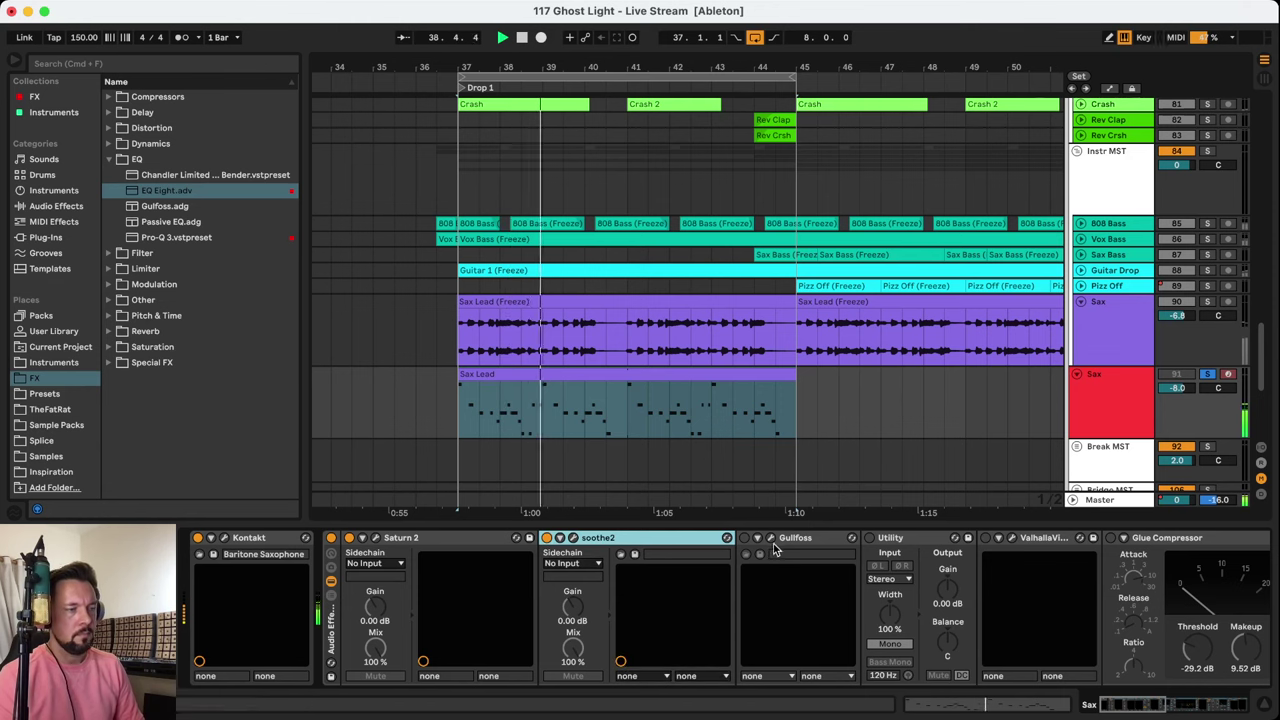
Select the Gullfoss device, switch it on, and replay the Sax Lead clip through it
click(808, 543)
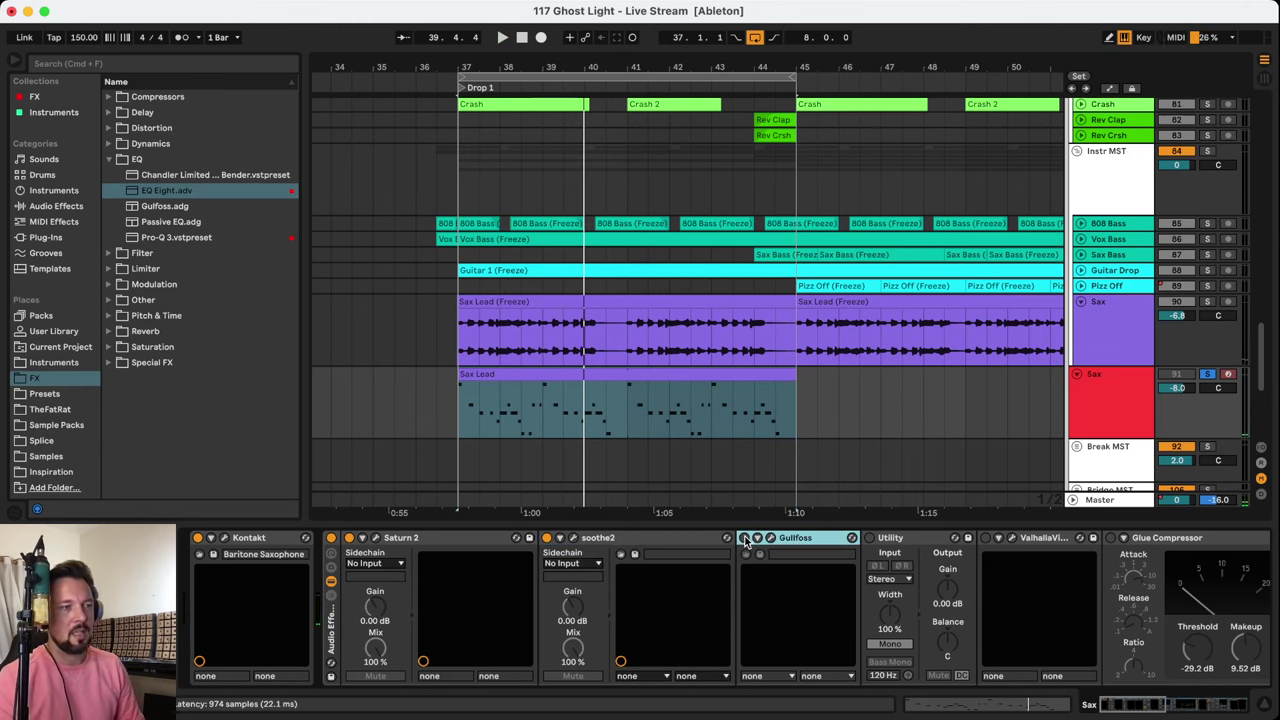
click(594, 370)
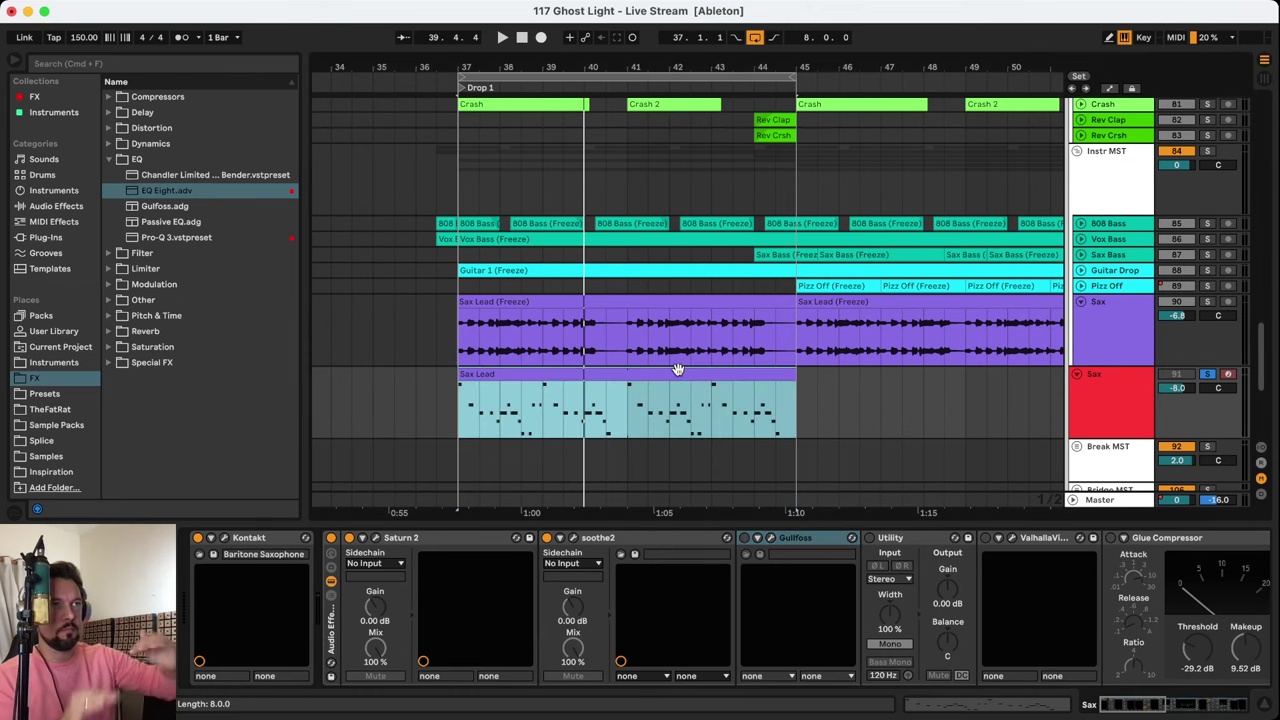
click(798, 540)
key(space)
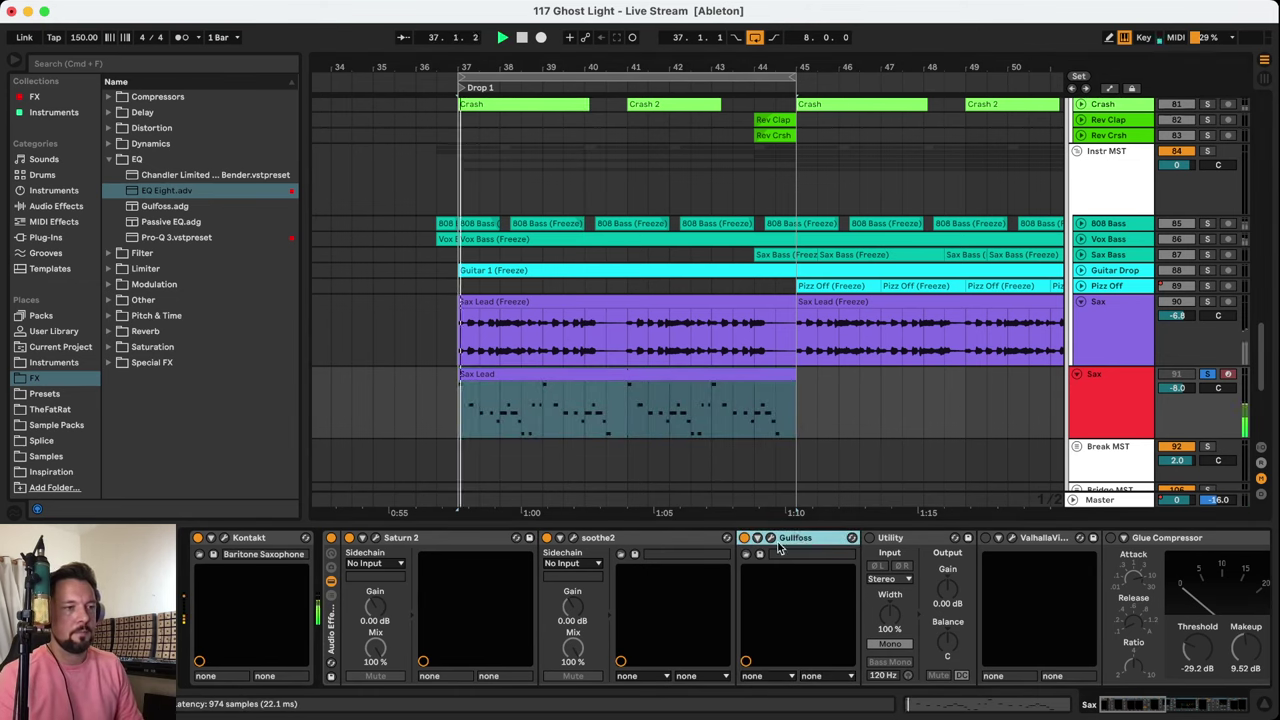
Switch off Saturn 2, soothe2 and Gullfoss, replay the Sax Lead clip, and reactivate the three devices one by one for comparison
shift+click(479, 540)
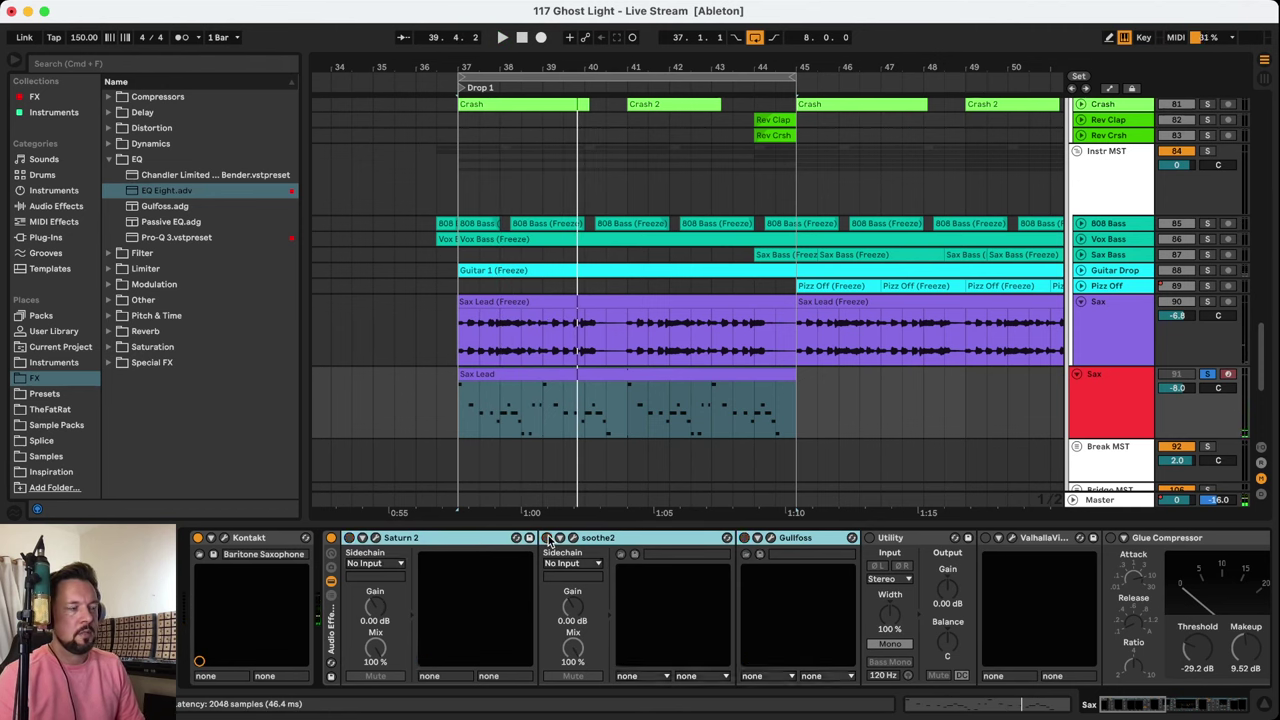
key(space)
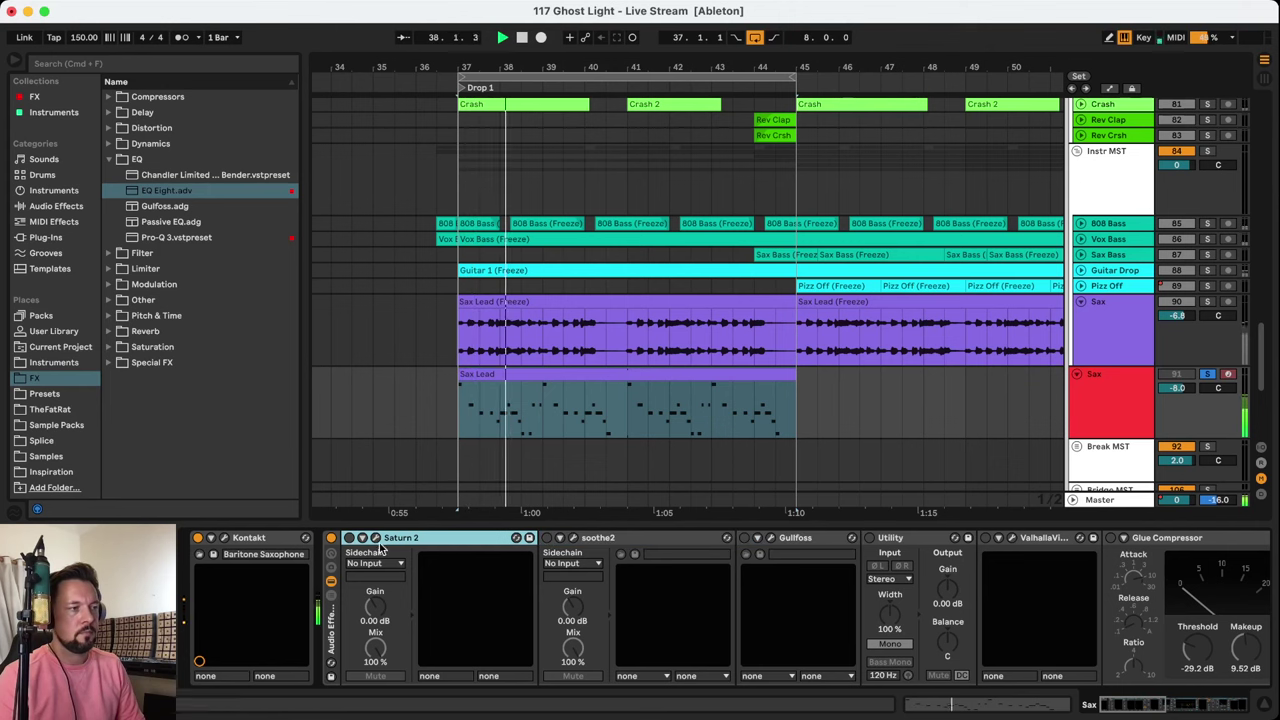
click(576, 541)
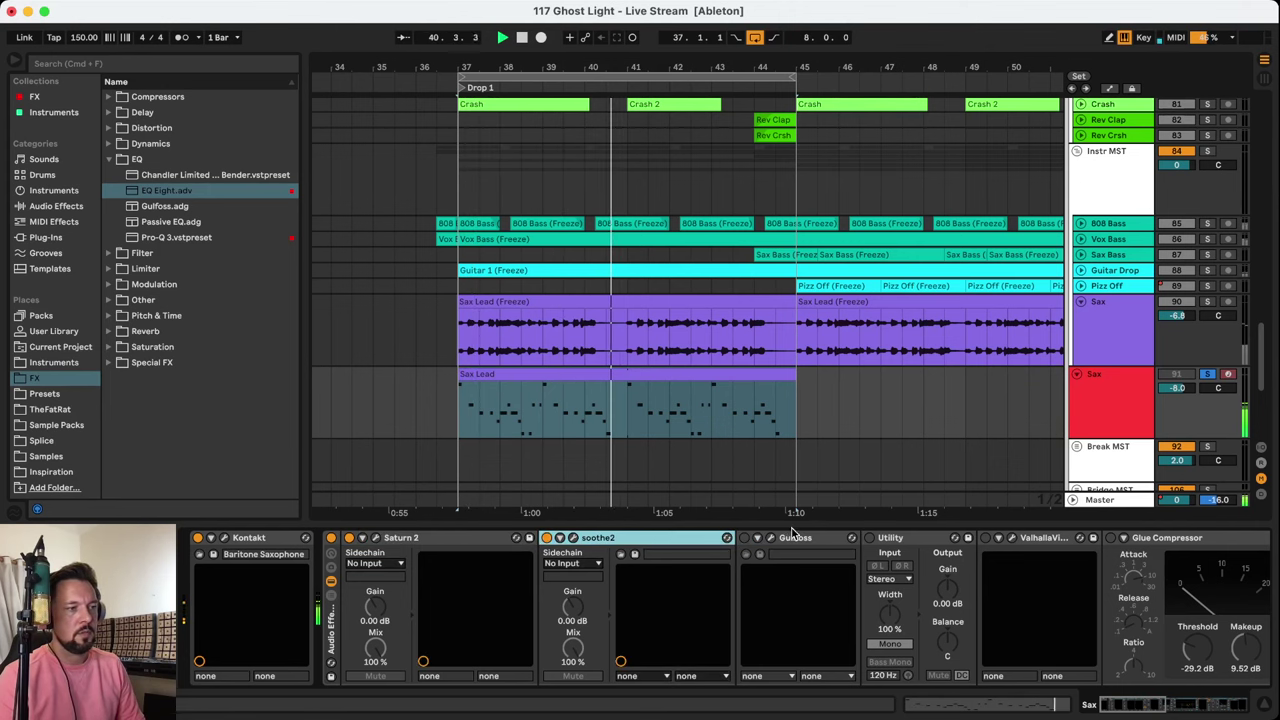
click(816, 595)
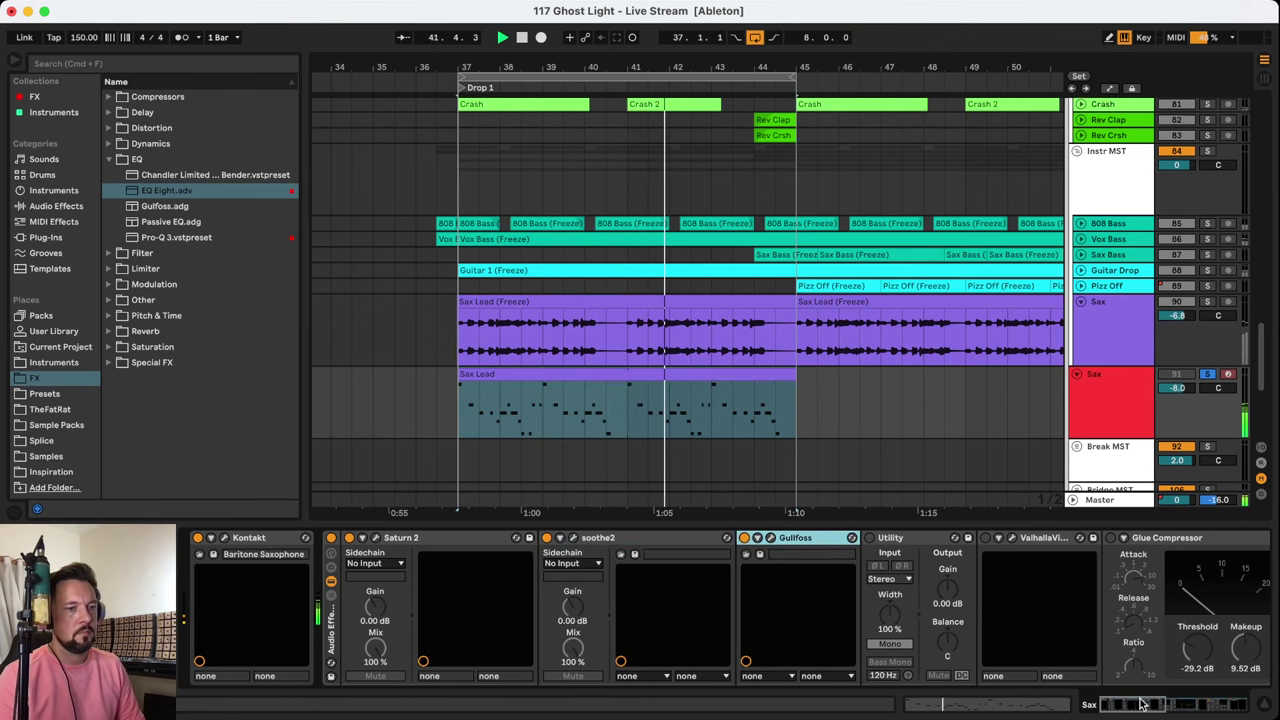
Switch on the Utility and Valhalla devices in the Sax chain and play the Sax Lead clip through them
drag(1138, 705, 1156, 704)
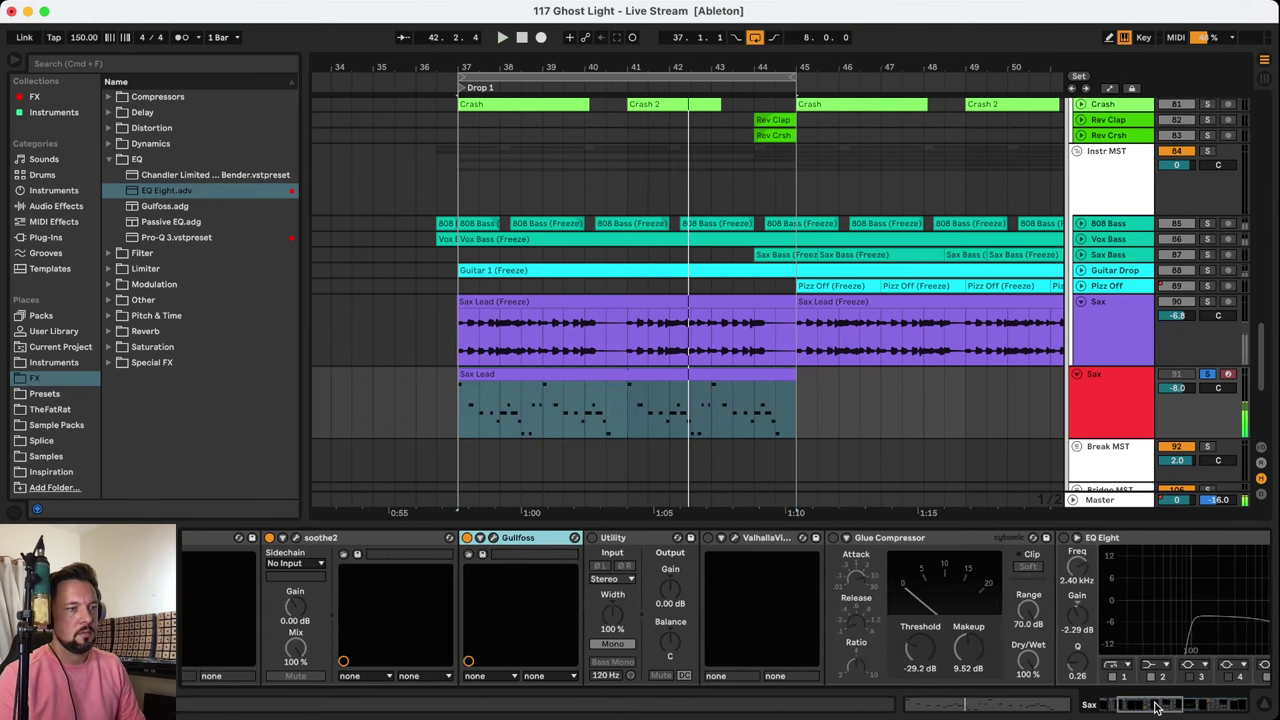
click(644, 540)
click(594, 539)
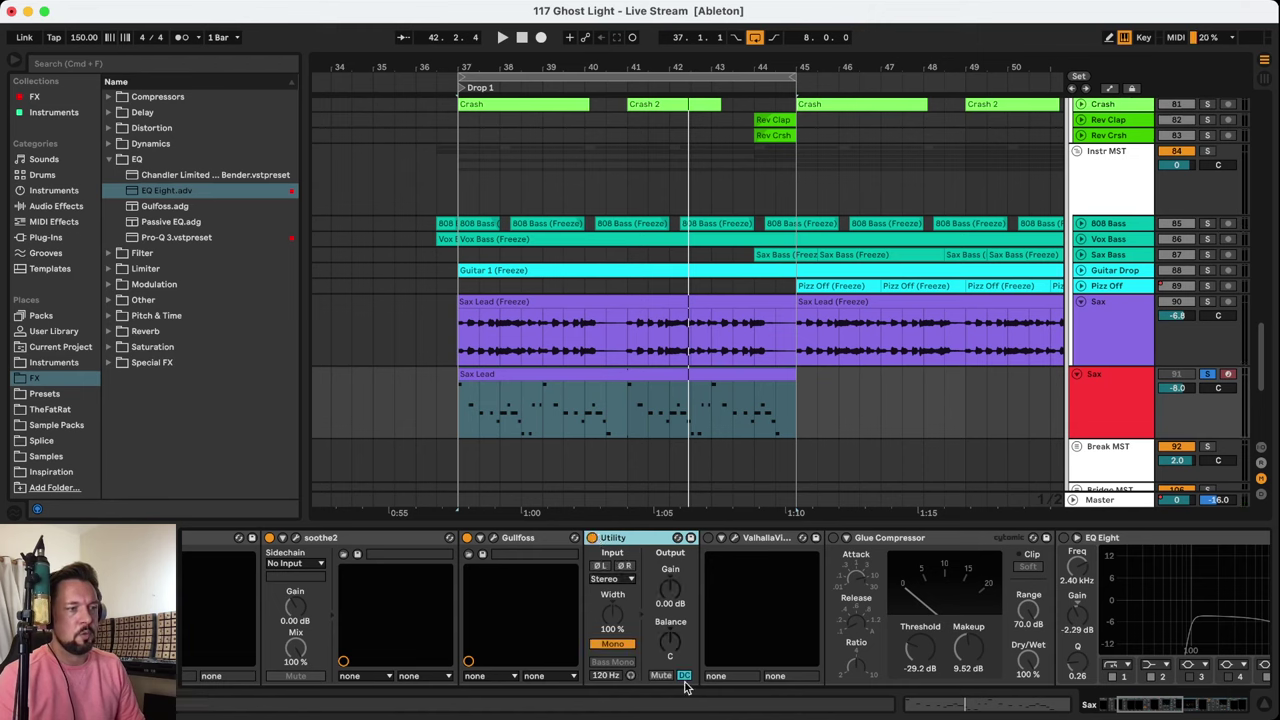
click(760, 539)
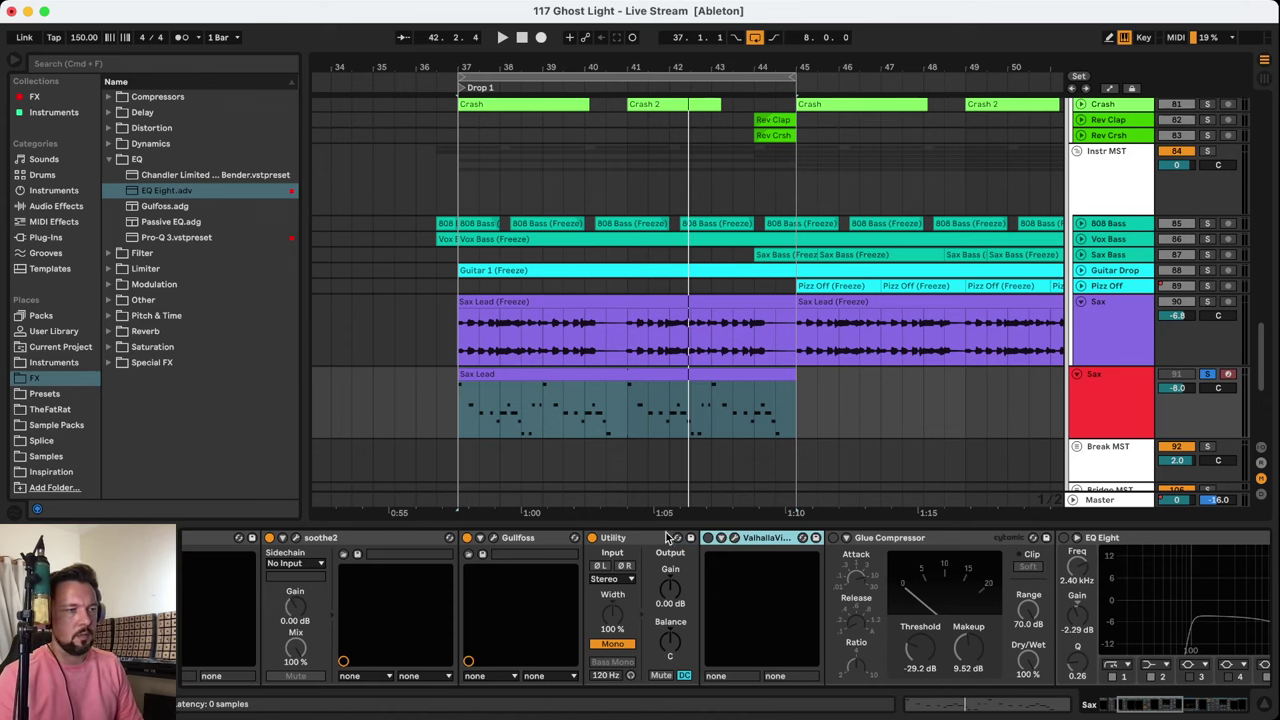
key(space)
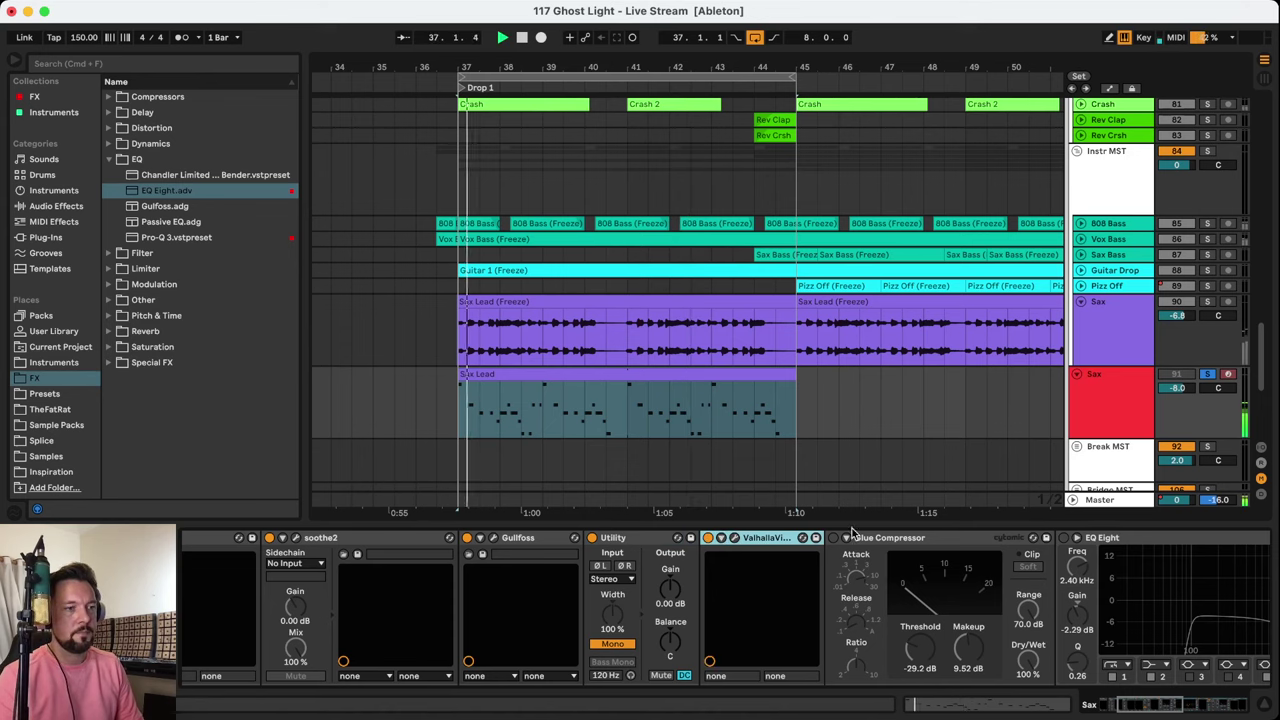
Switch on the Glue Compressor following the Valhalla plug-in and listen to the compressed sax lead
click(884, 540)
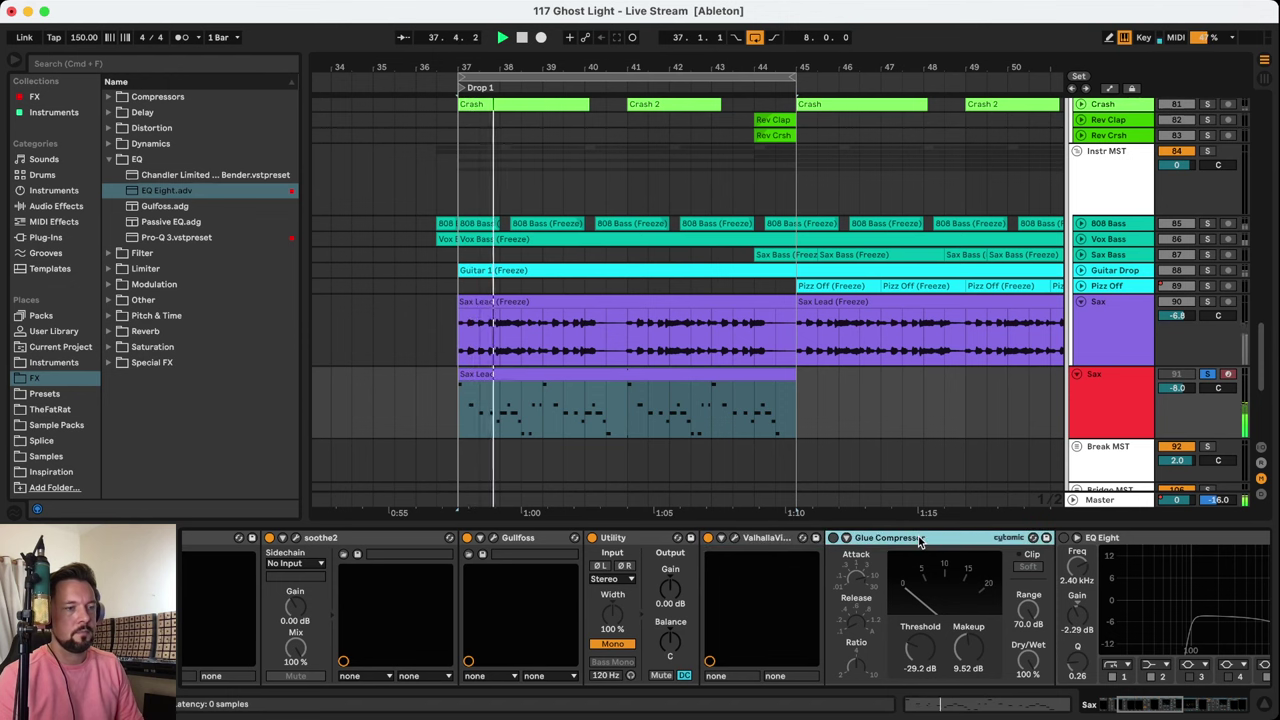
click(833, 538)
drag(1156, 706, 1182, 706)
key(space)
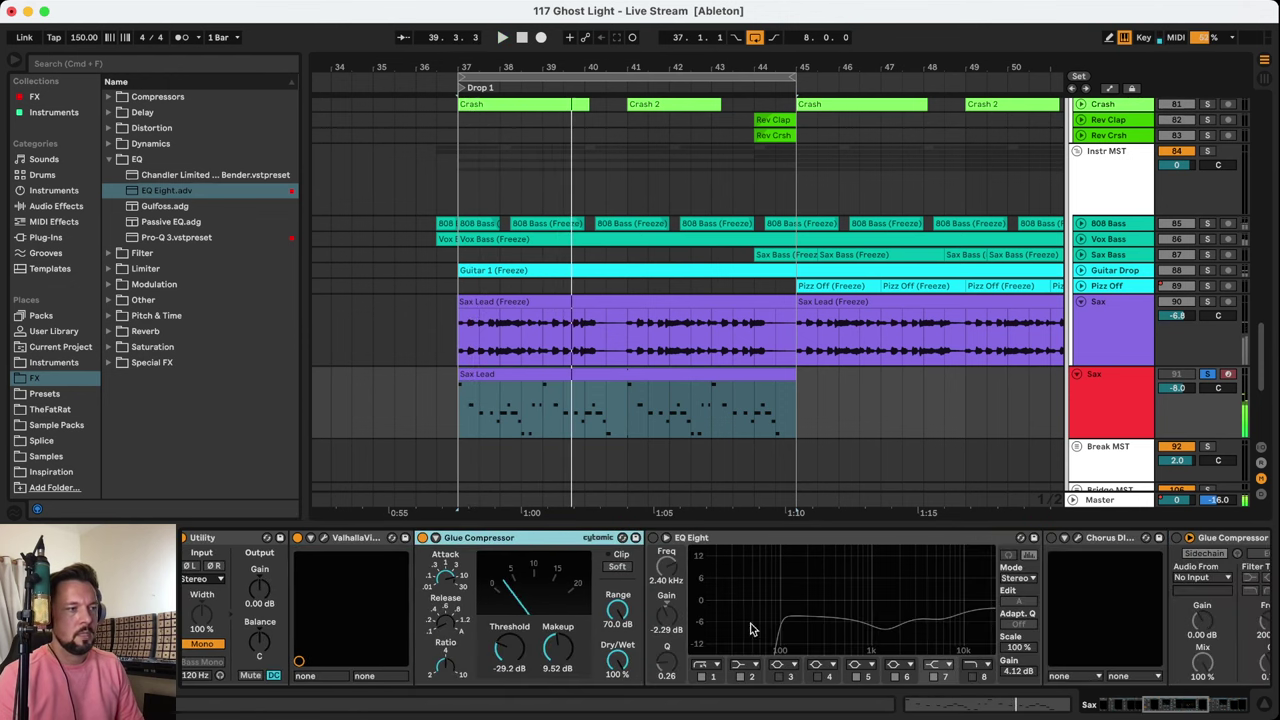
click(361, 540)
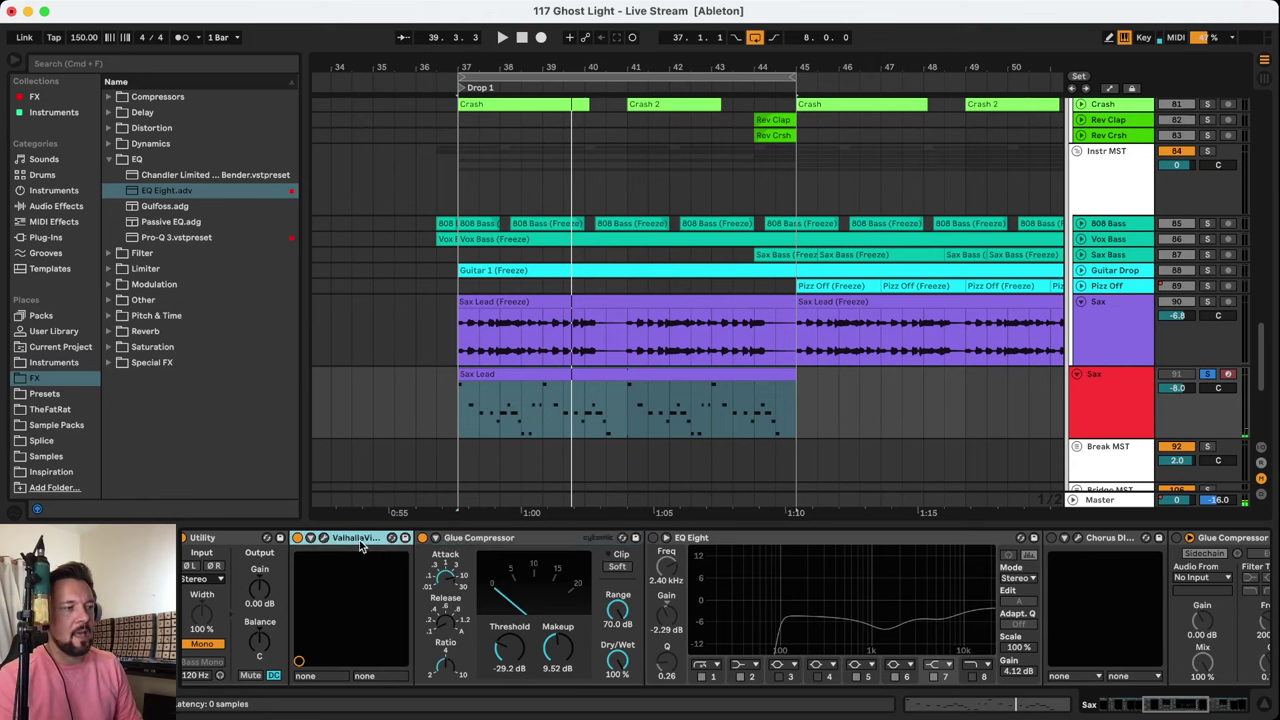
click(519, 541)
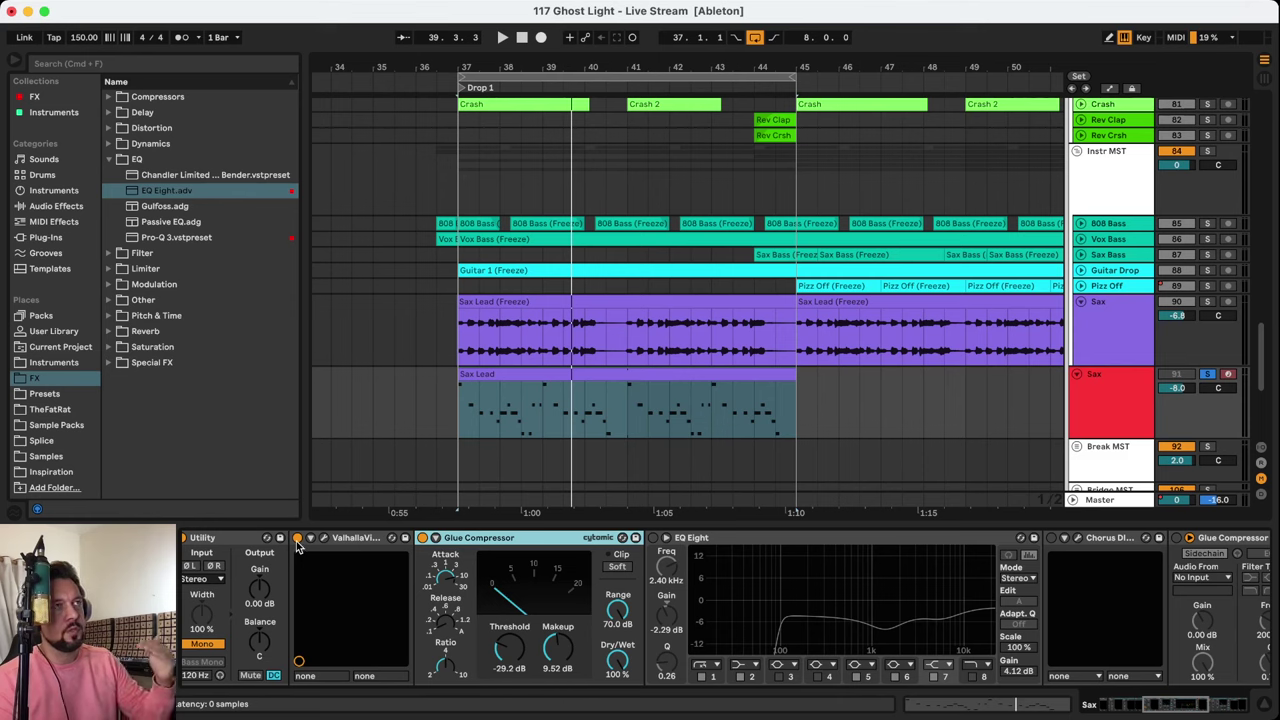
Compare the Sax Lead clip with the Glue Compressor bypassed and active, leaving the compressor switched on
click(423, 538)
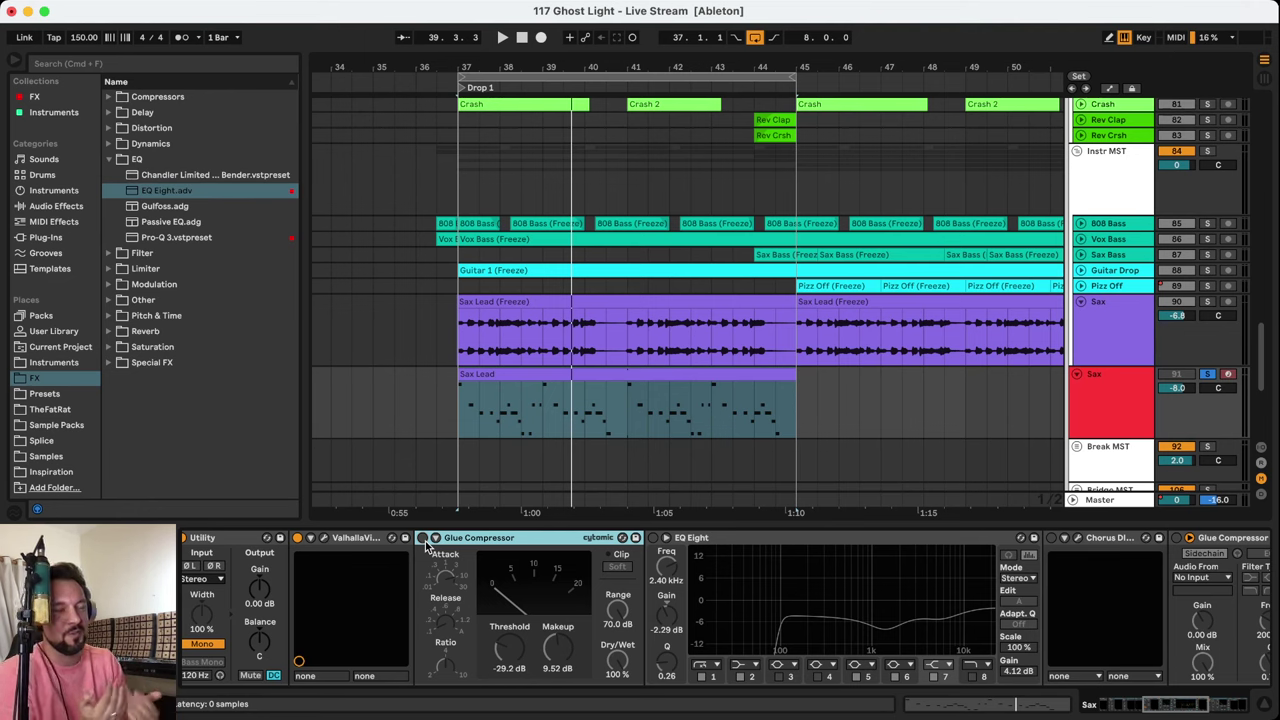
click(423, 539)
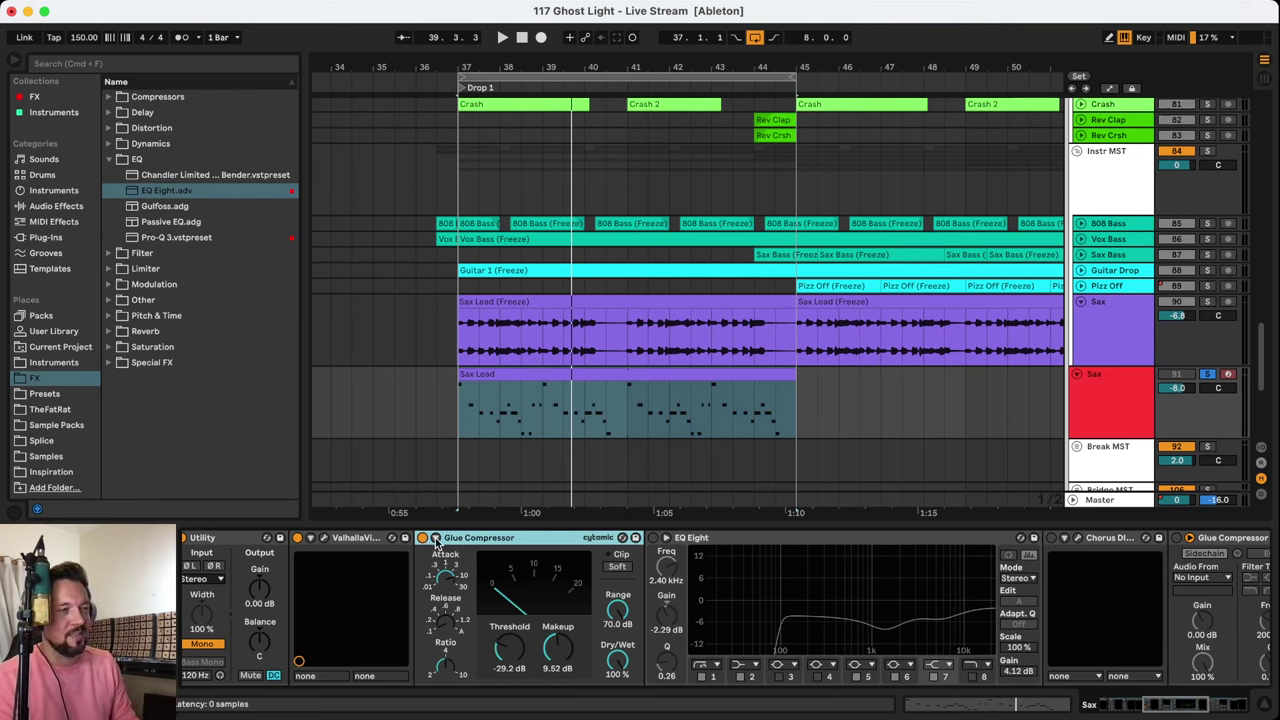
click(423, 538)
key(space)
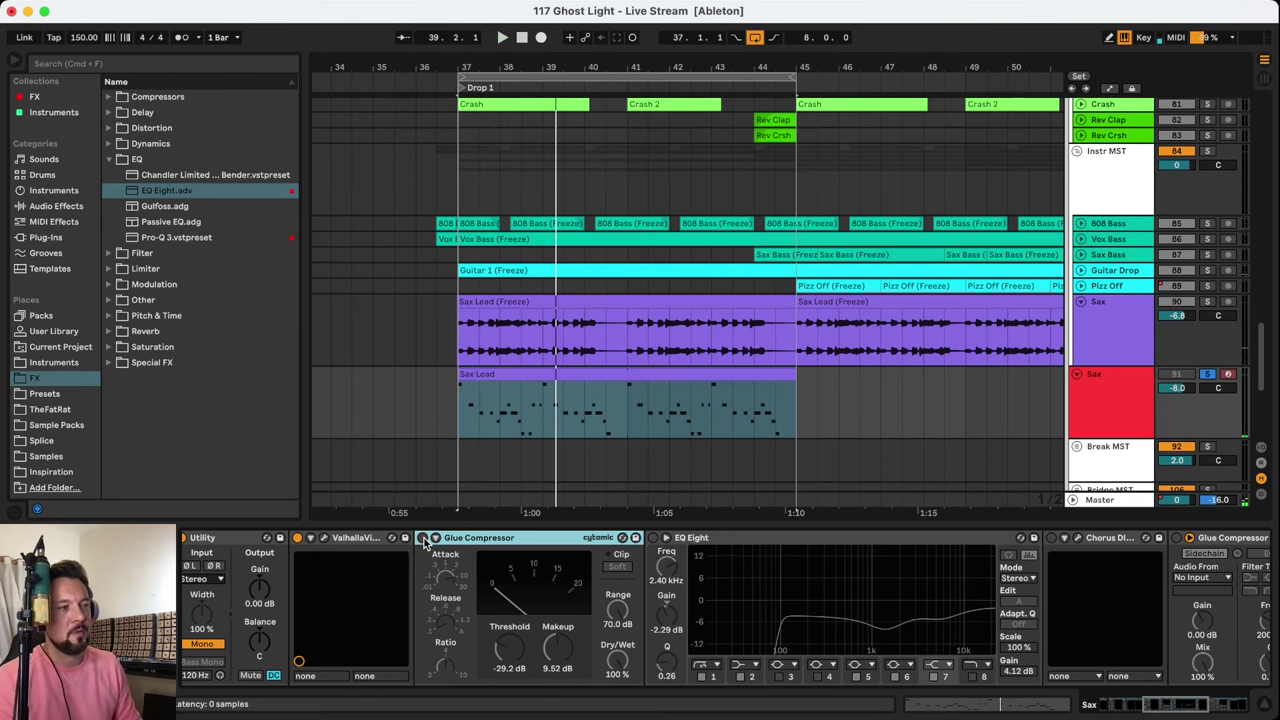
click(423, 538)
key(space)
key(space)
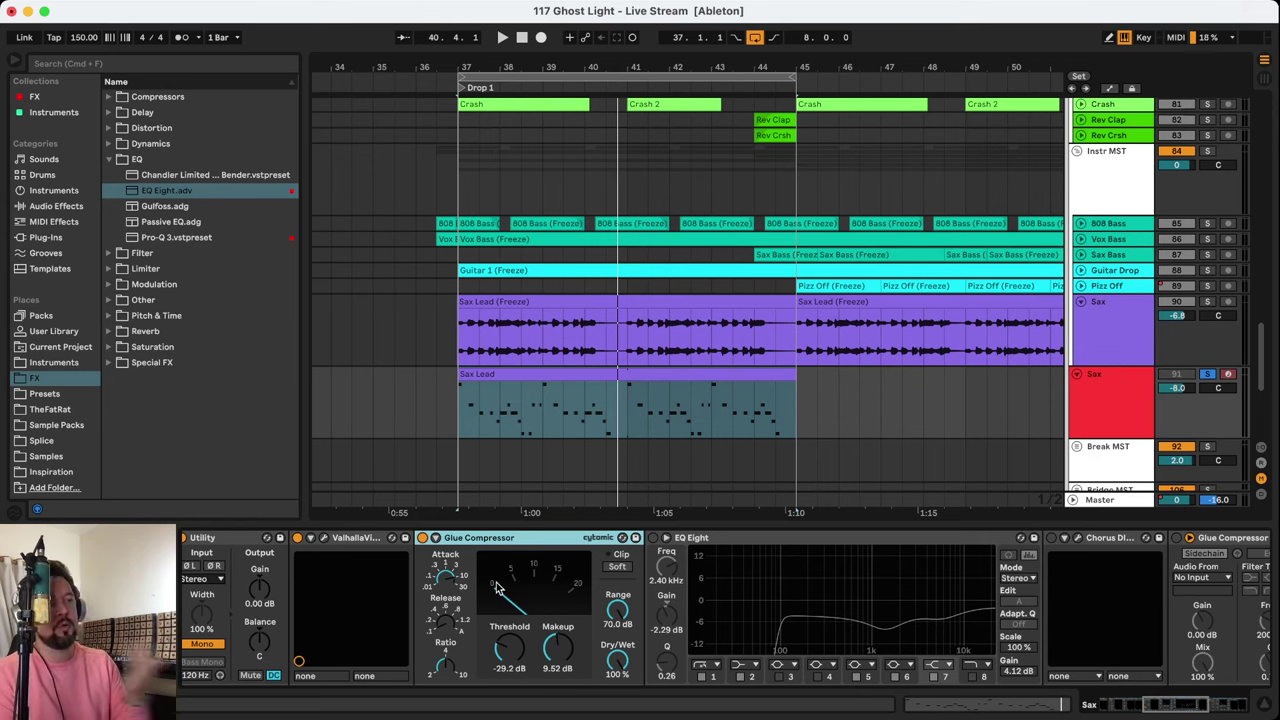
Switch on the EQ Eight in the Sax chain and replay the Sax Lead clip through it, auditioning filter band 5
key(space)
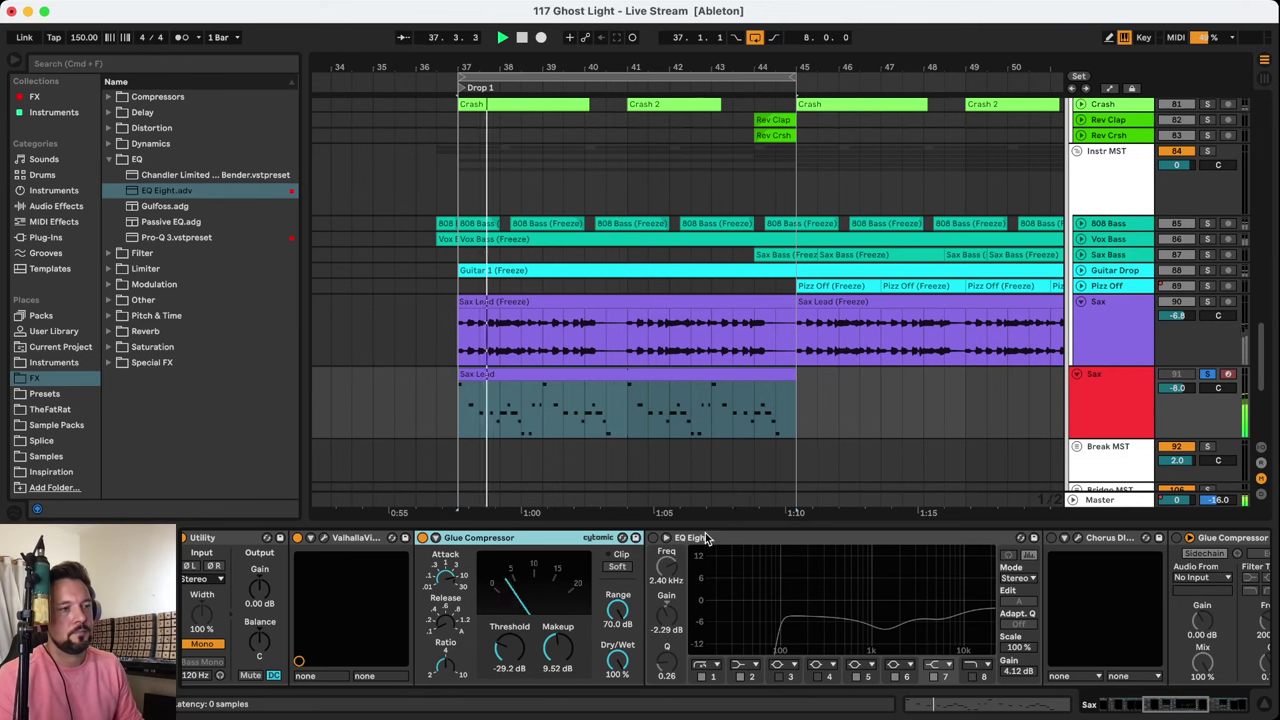
click(658, 538)
click(652, 540)
key(space)
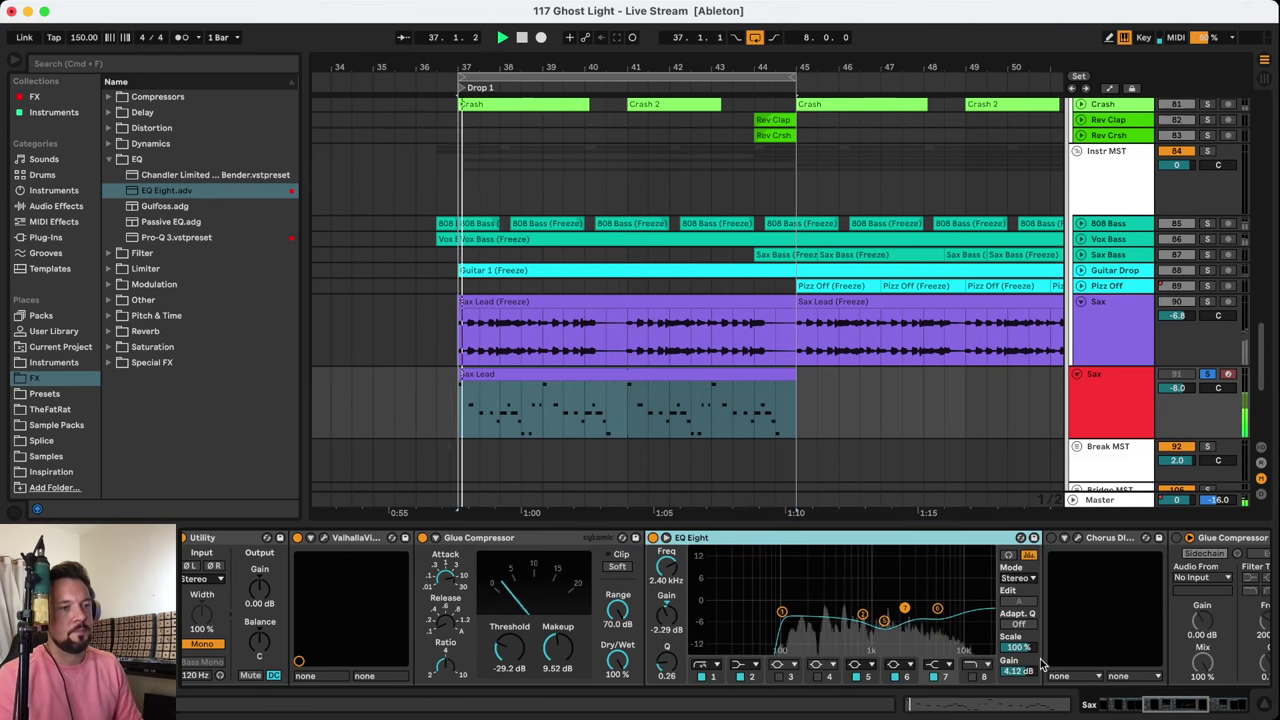
drag(1161, 706, 1178, 708)
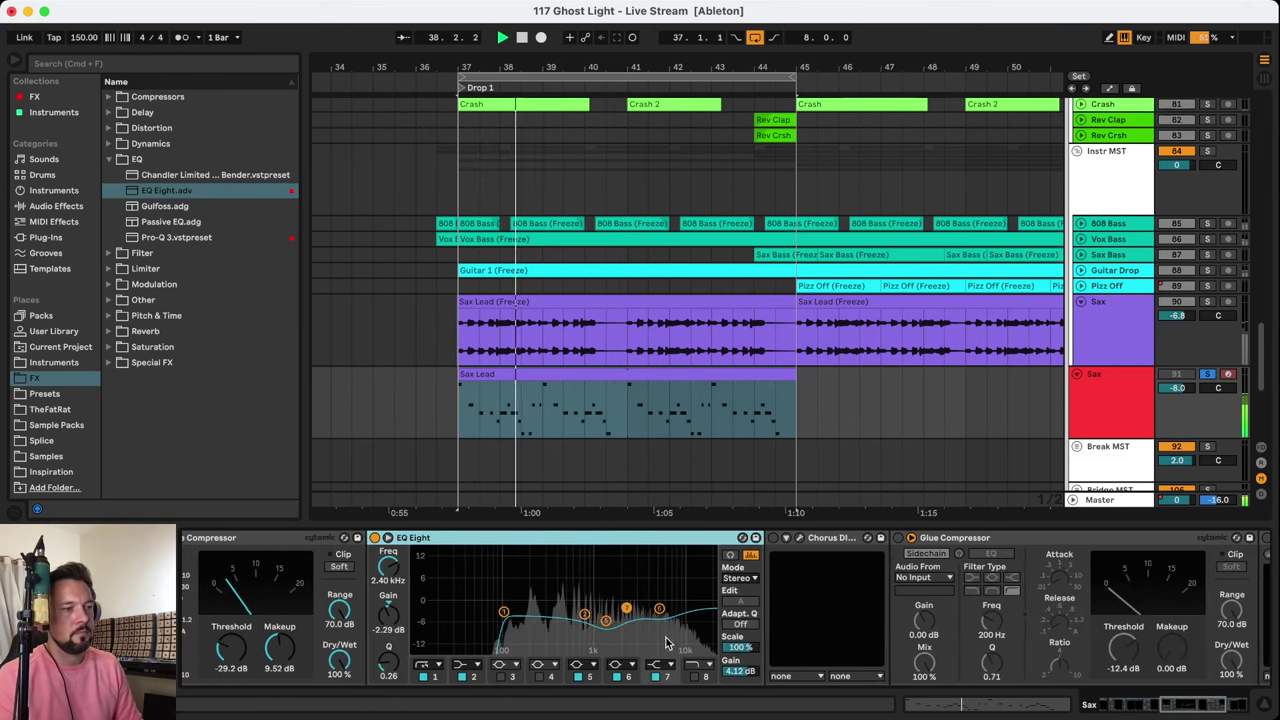
click(582, 678)
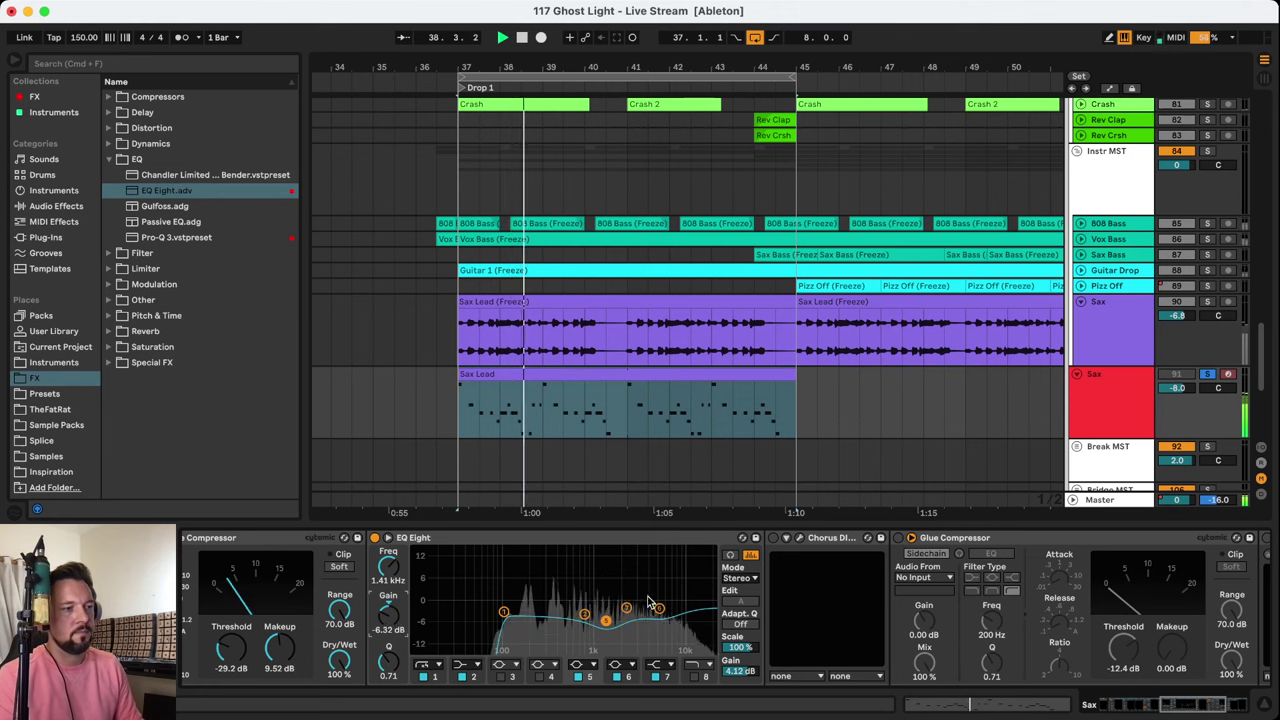
key(space)
Select the Chorus plug-in, switch it on, and play the Sax Lead clip through it
click(828, 540)
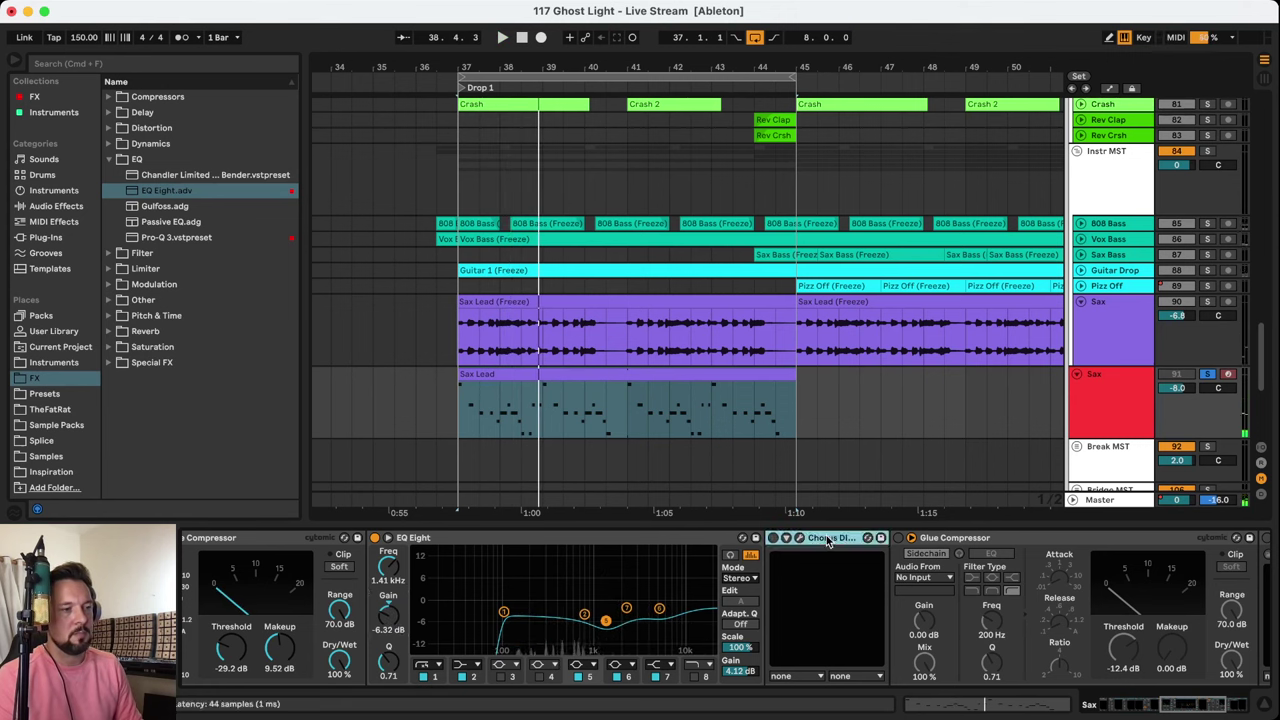
click(772, 538)
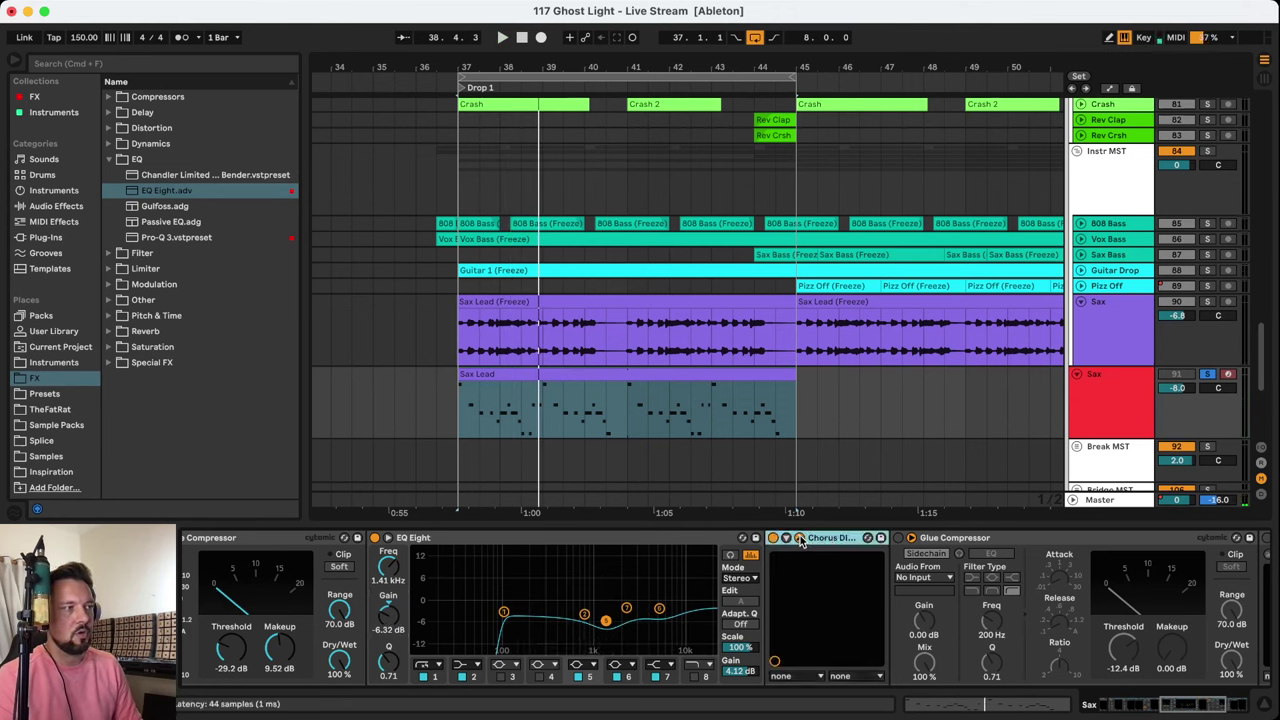
key(space)
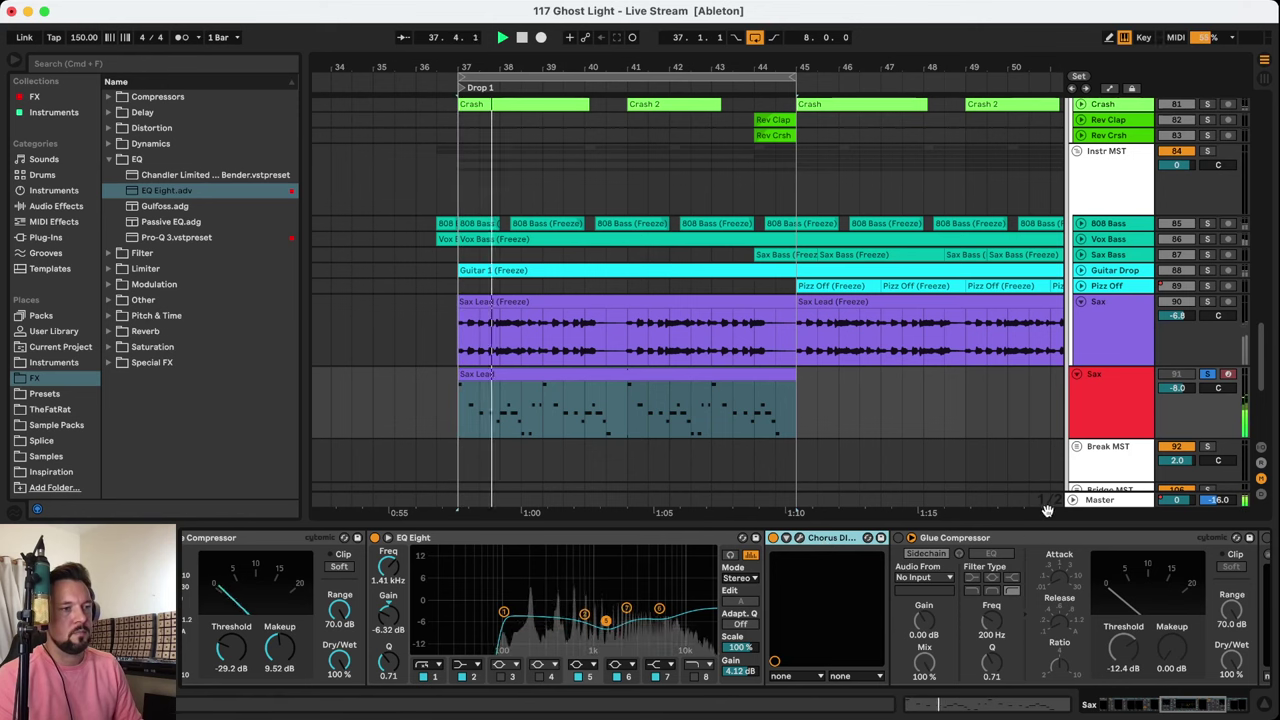
key(space)
Switch on the sidechain Glue Compressor following the Chorus plug-in, select the Sax Lead clip and play it
drag(1195, 705, 1221, 706)
click(555, 538)
click(568, 377)
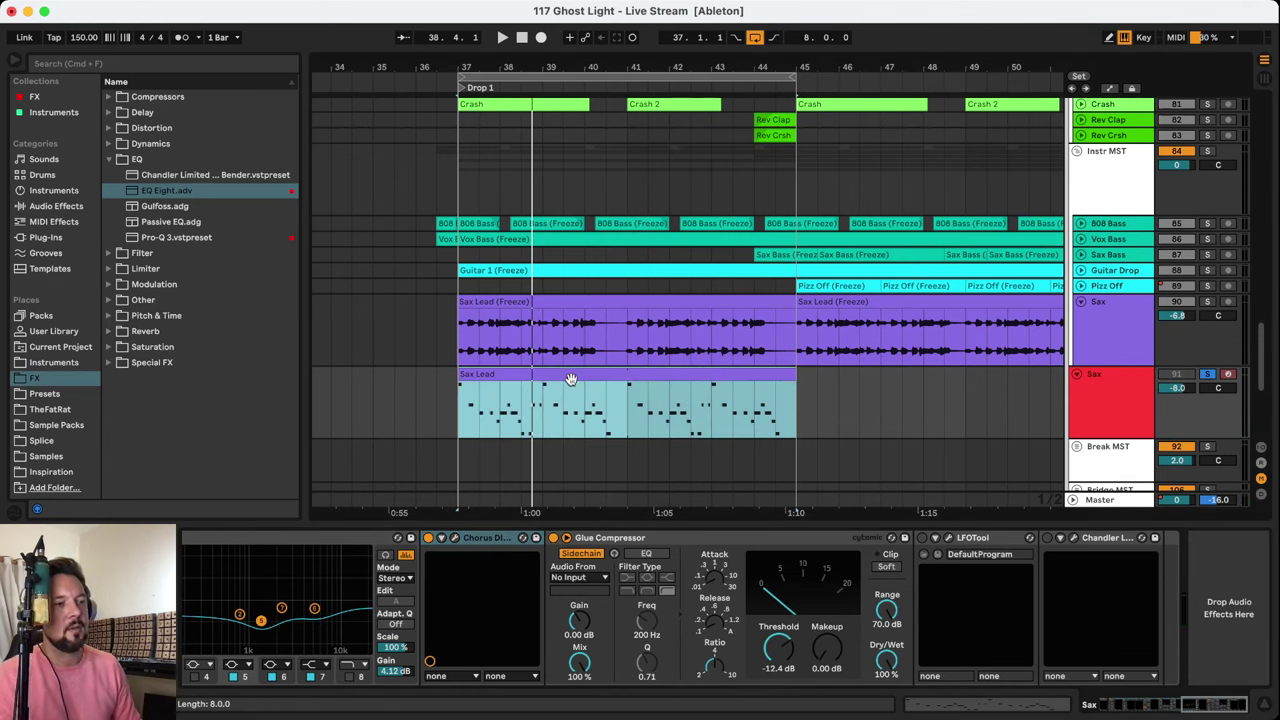
key(space)
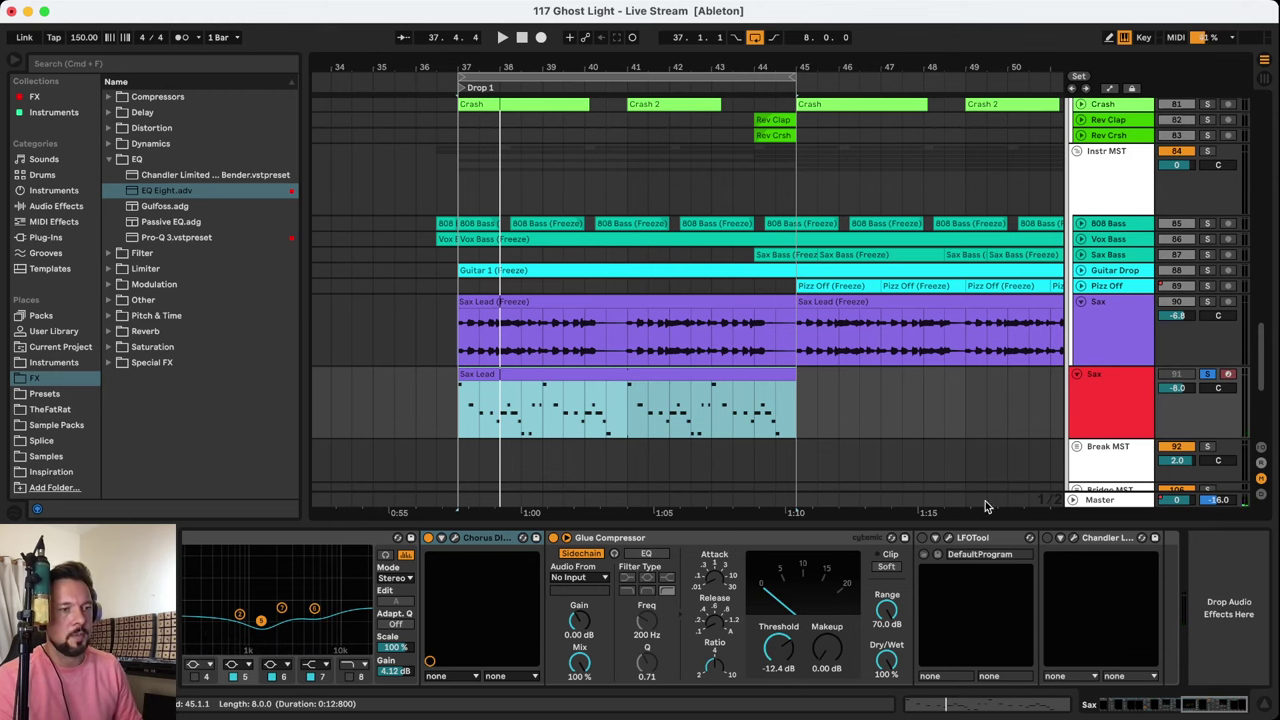
Switch on LFOTool at the end of the Sax chain and play the Sax Lead clip through it
click(947, 539)
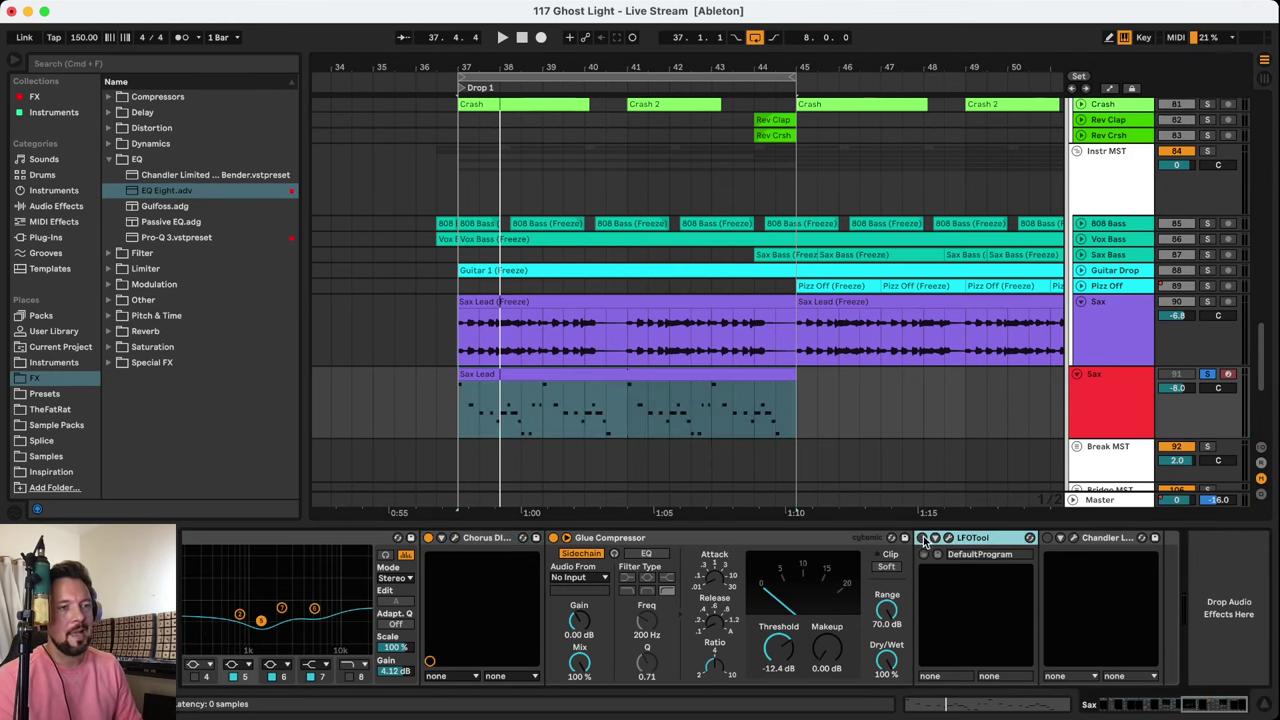
key(space)
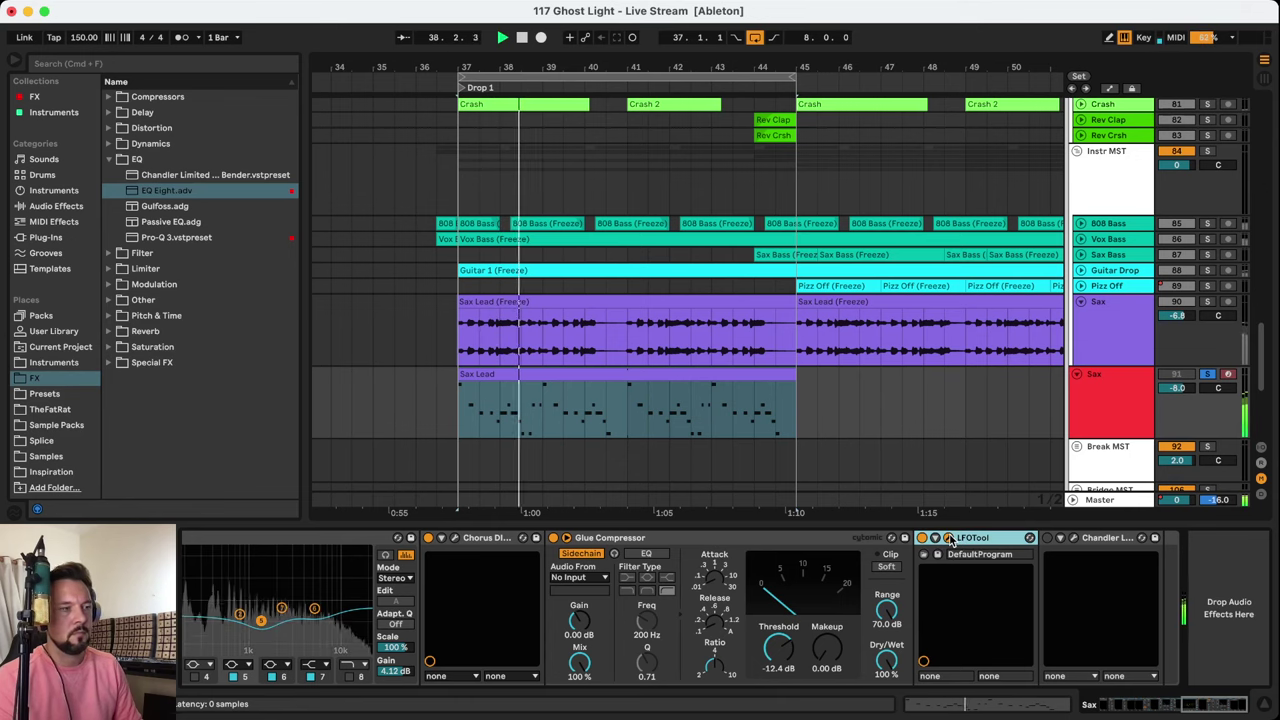
key(space)
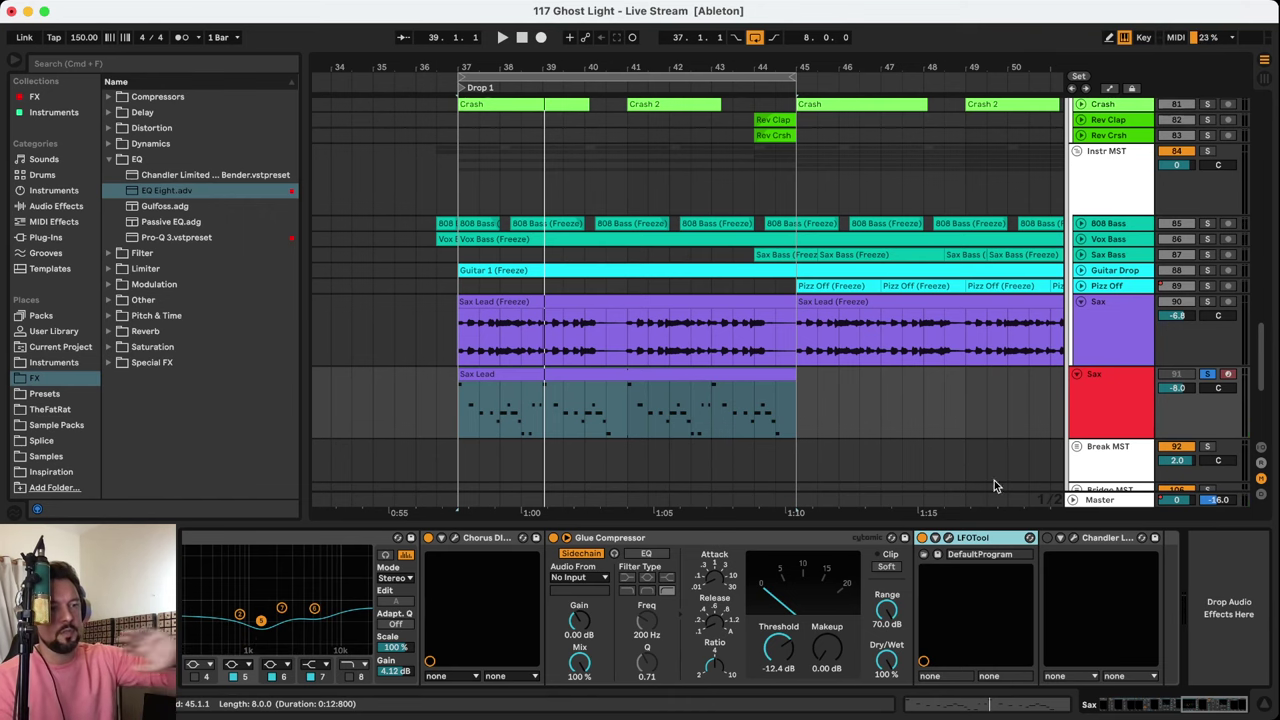
Switch on the Chandler Limited plug-in and play the Sax Lead clip with it active and bypassed, leaving it on
click(1047, 538)
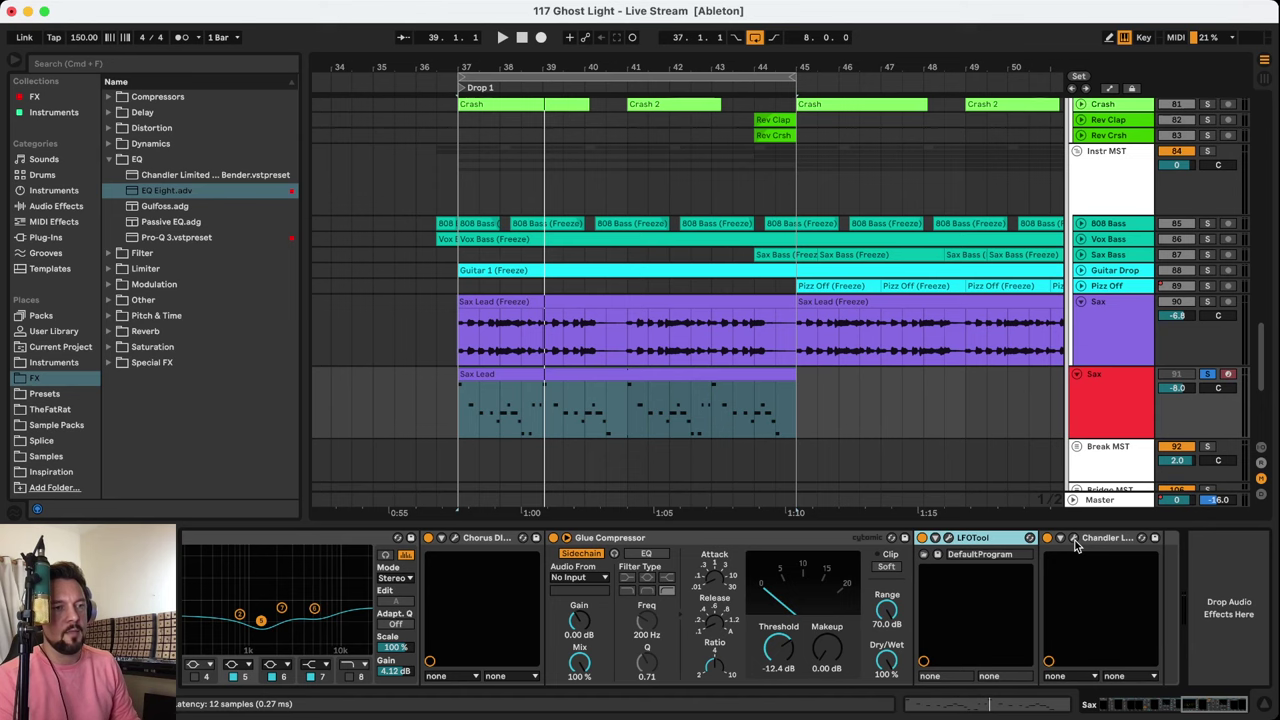
key(space)
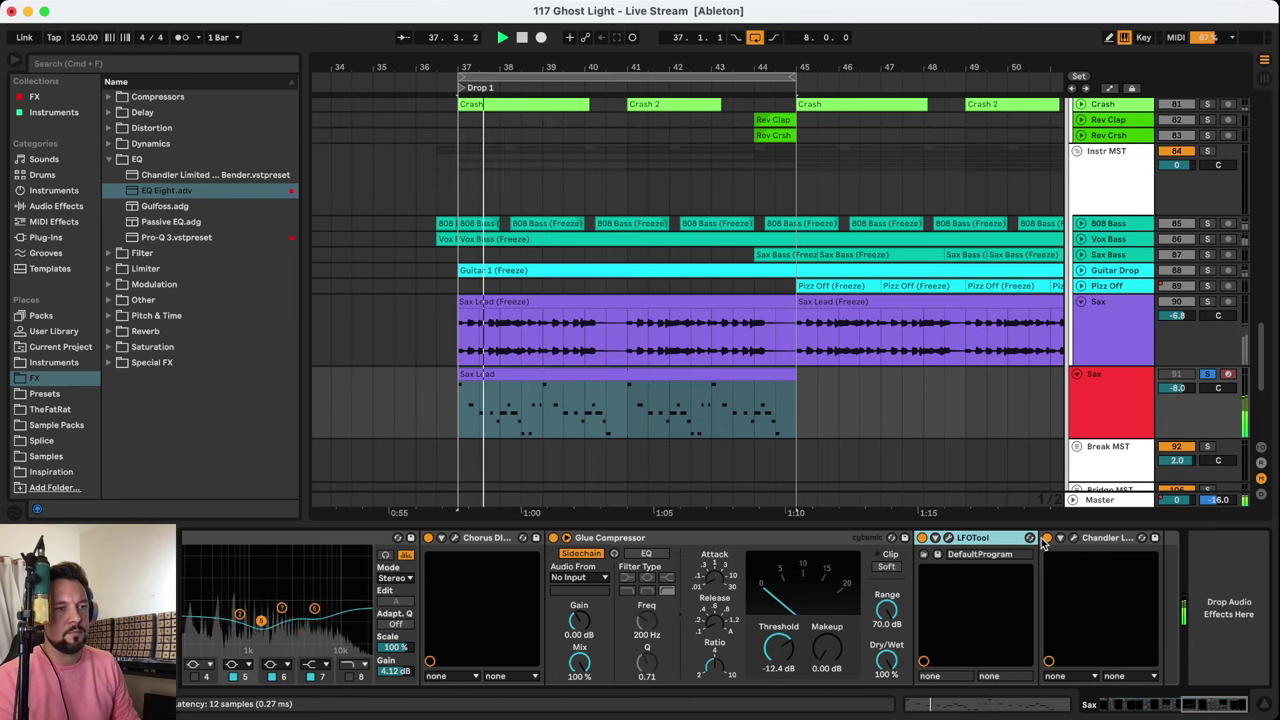
click(1047, 538)
click(1047, 538)
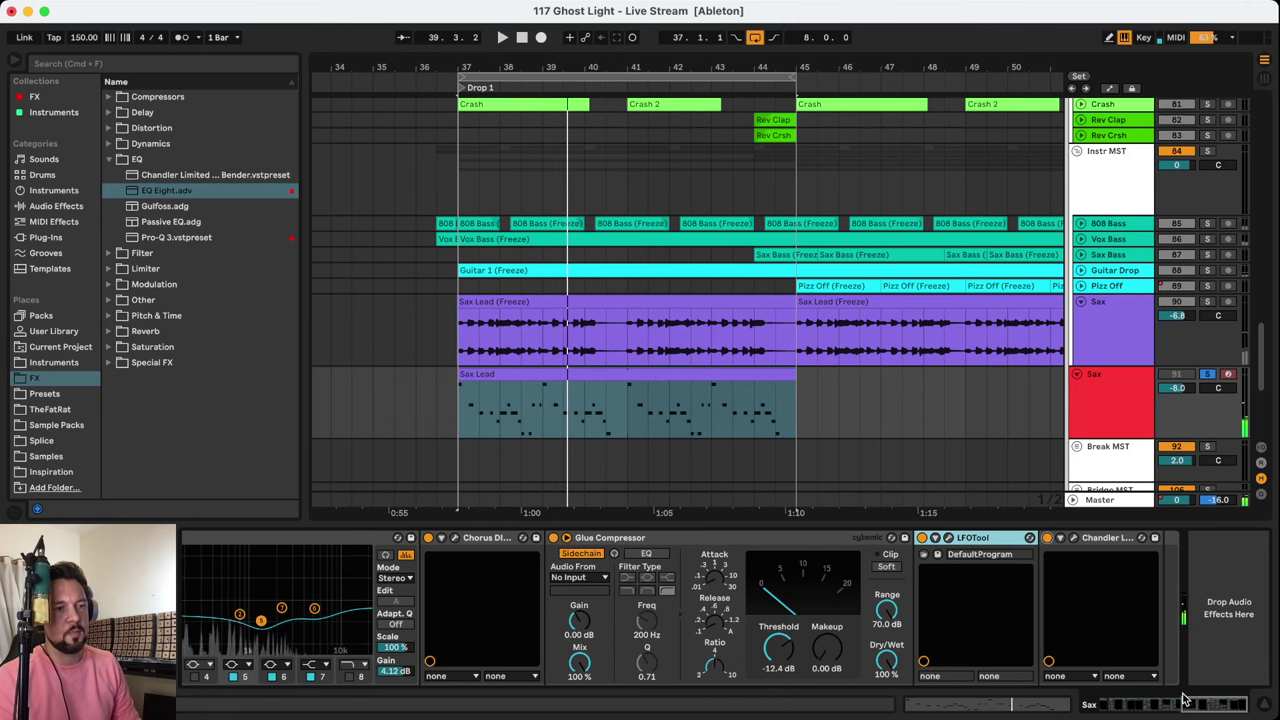
key(space)
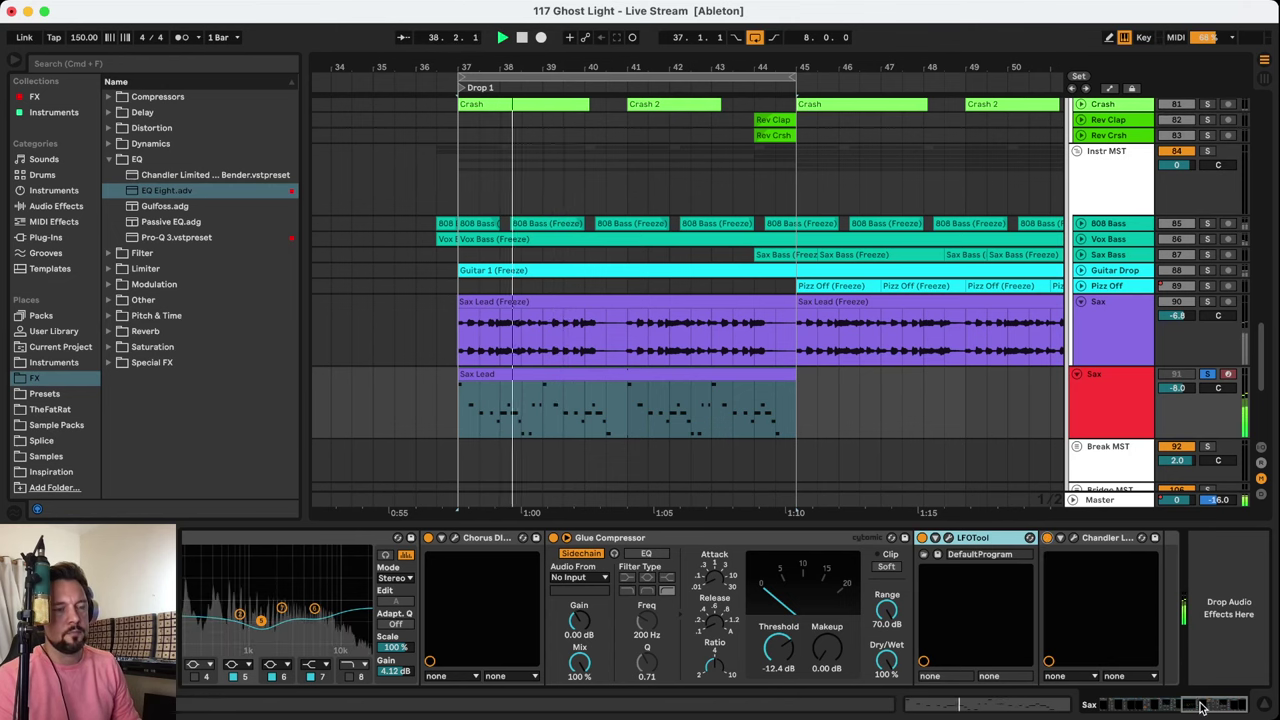
mouse_move(1203, 706)
mouse_down()
mouse_move(1087, 716)
mouse_move(1213, 708)
mouse_up()
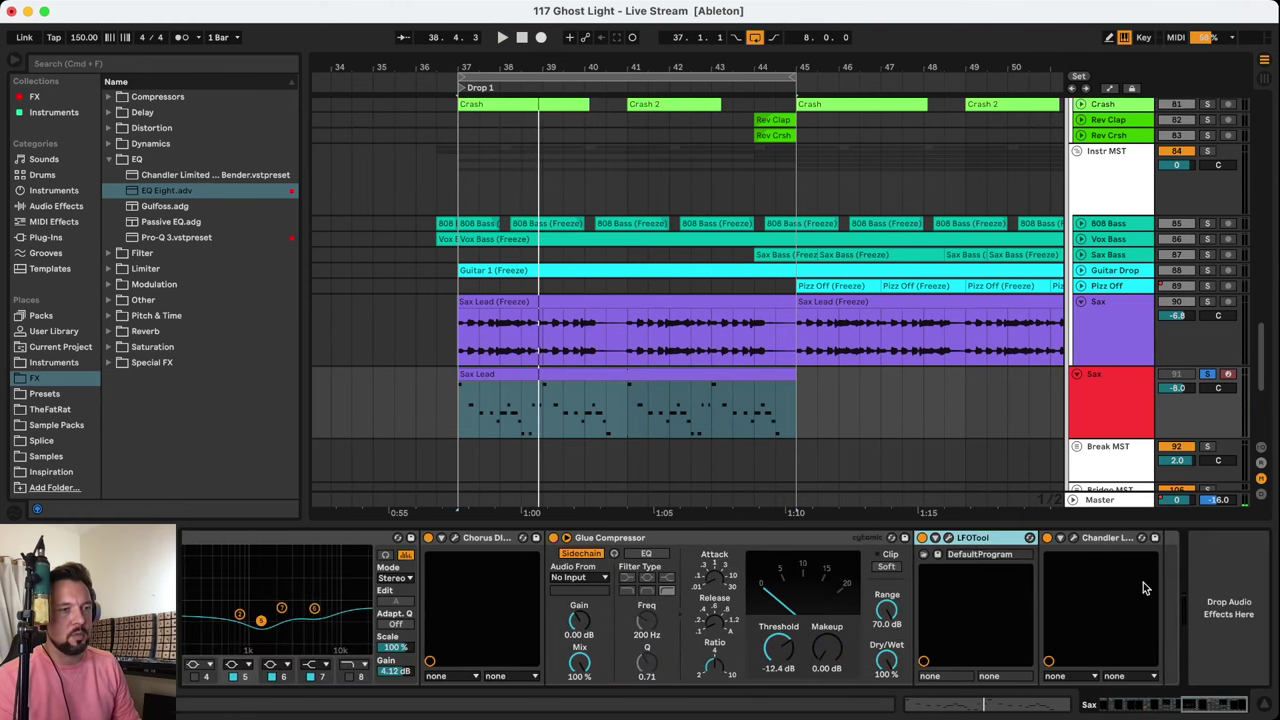
click(1110, 541)
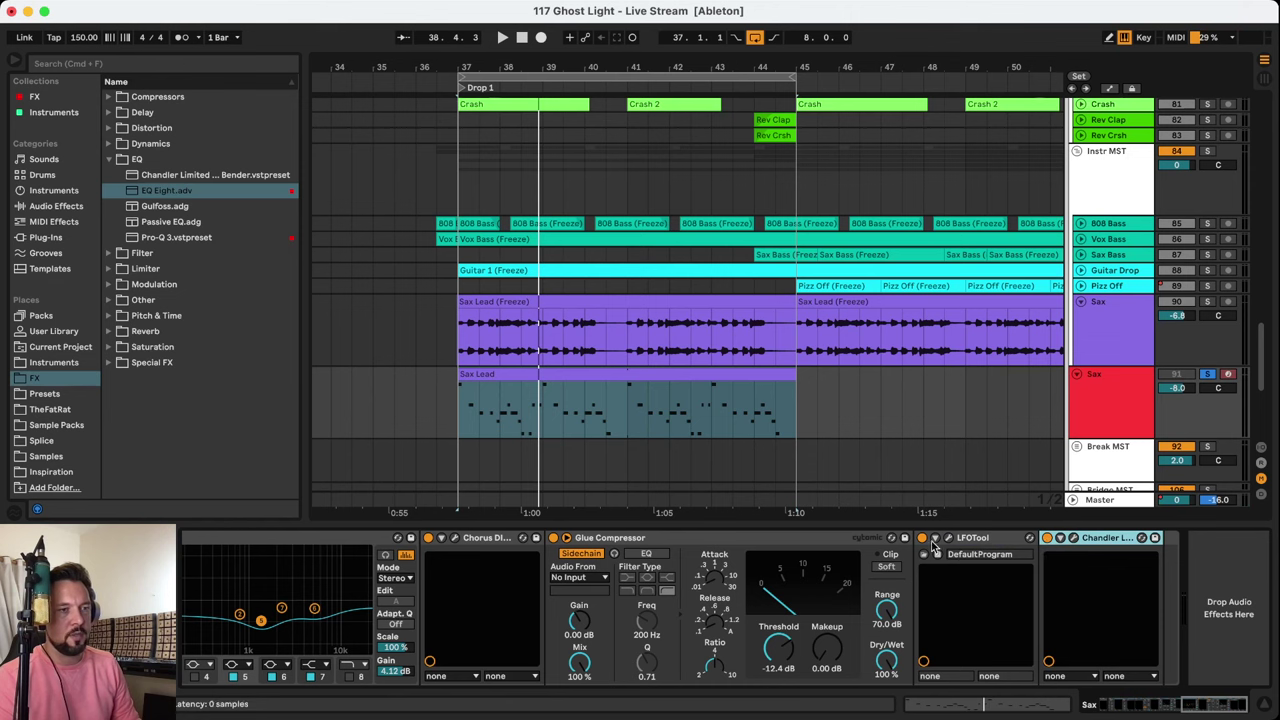
drag(1189, 703, 1056, 704)
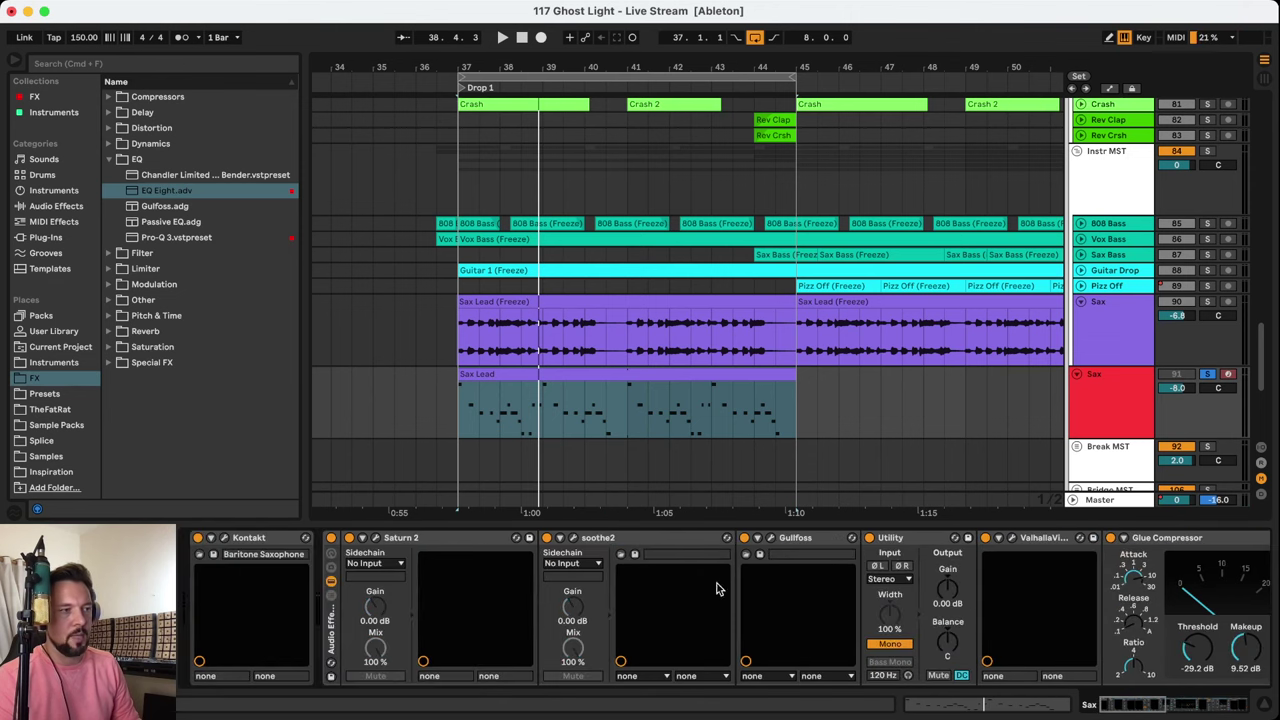
Switch off every effect after Kontakt in the Sax chain and play the dry Sax Lead clip
shift+click(429, 539)
click(349, 538)
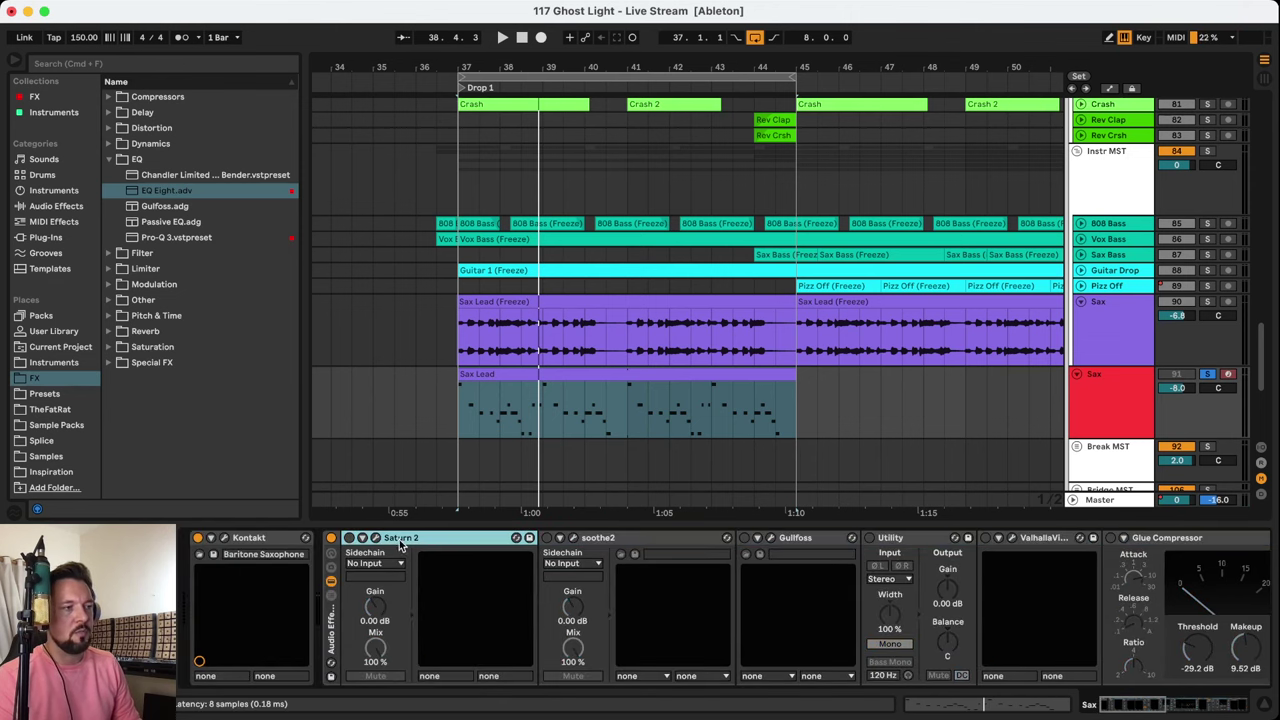
key(space)
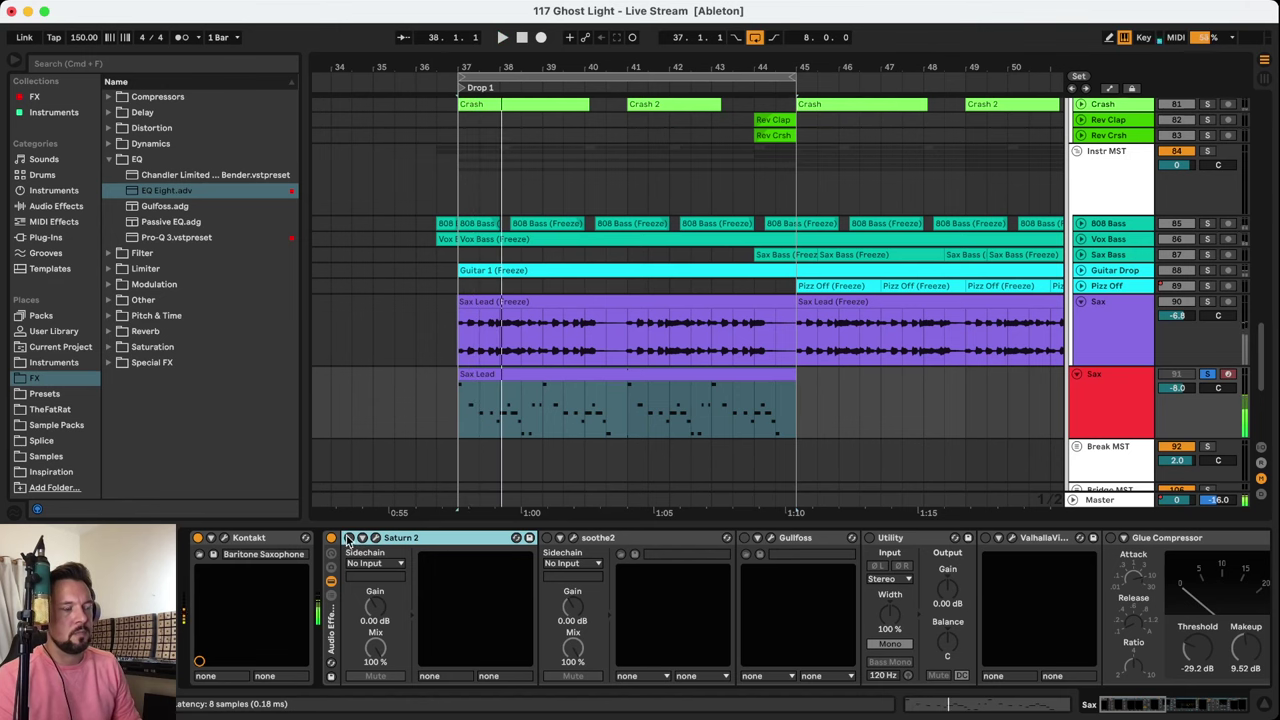
Switch Saturn 2, the Valhalla plug-in and soothe2 back on while auditioning the Sax Lead clip
key(space)
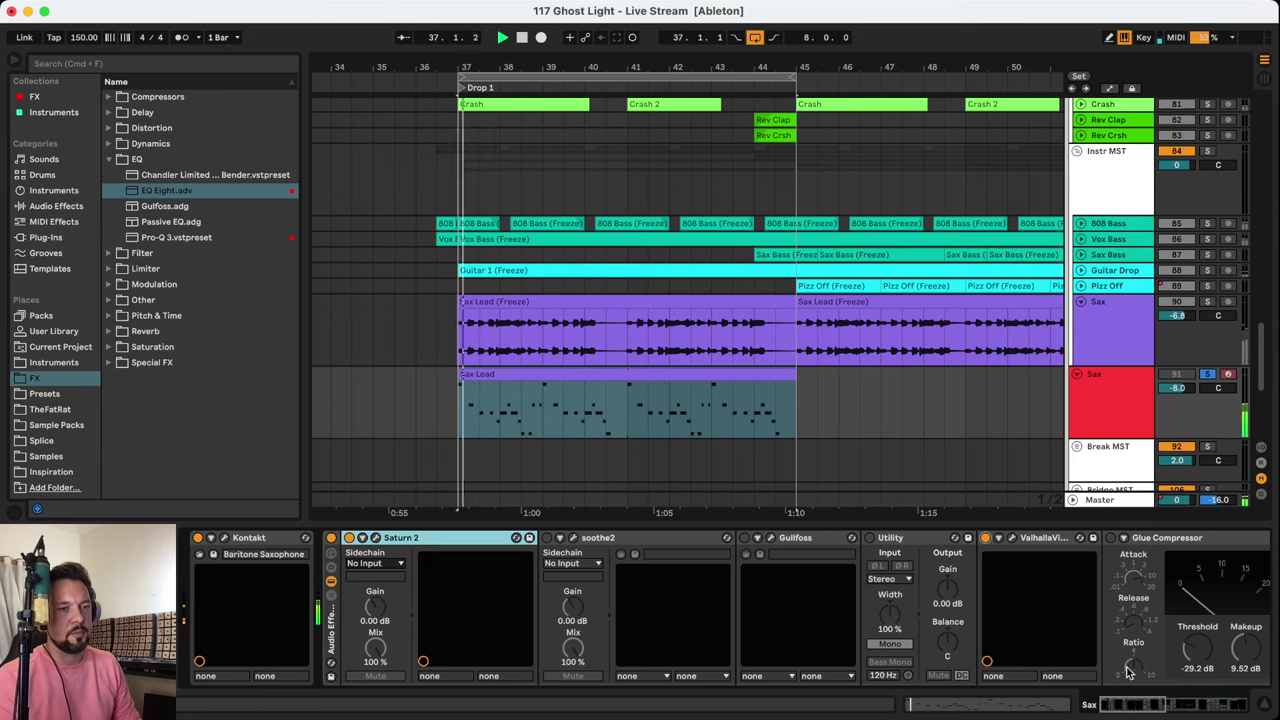
click(1157, 708)
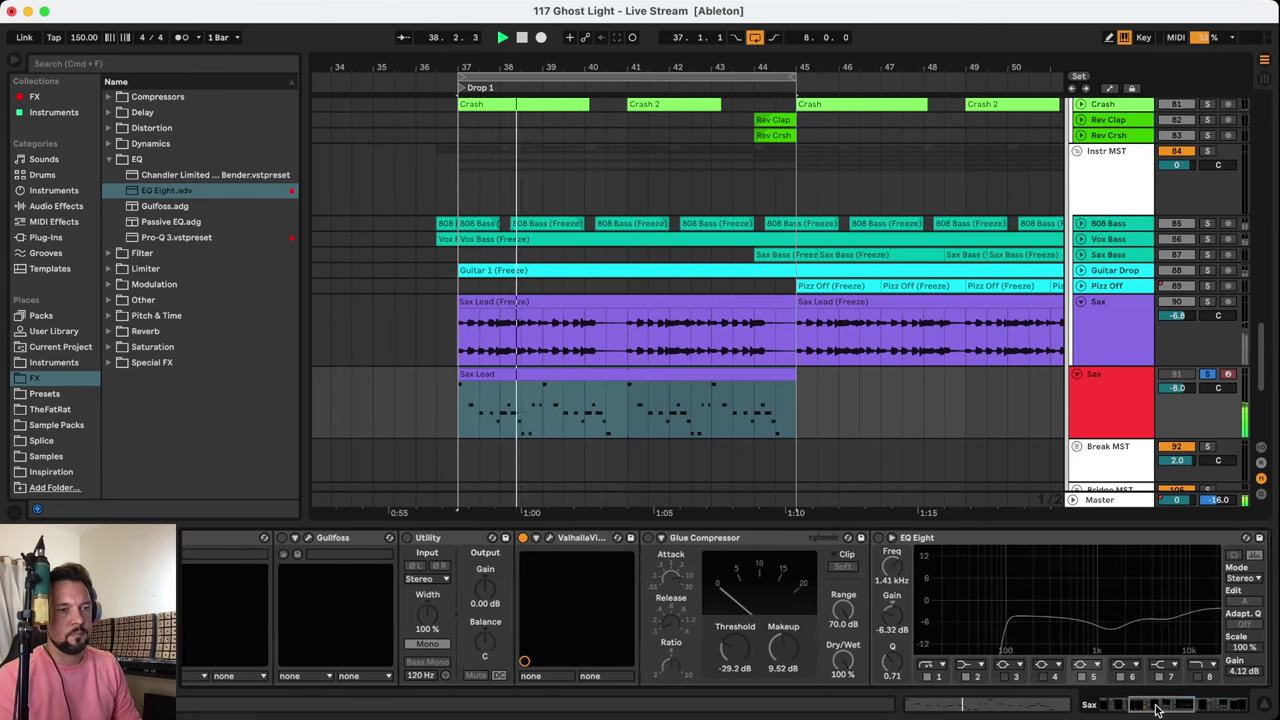
drag(1157, 708, 845, 626)
key(space)
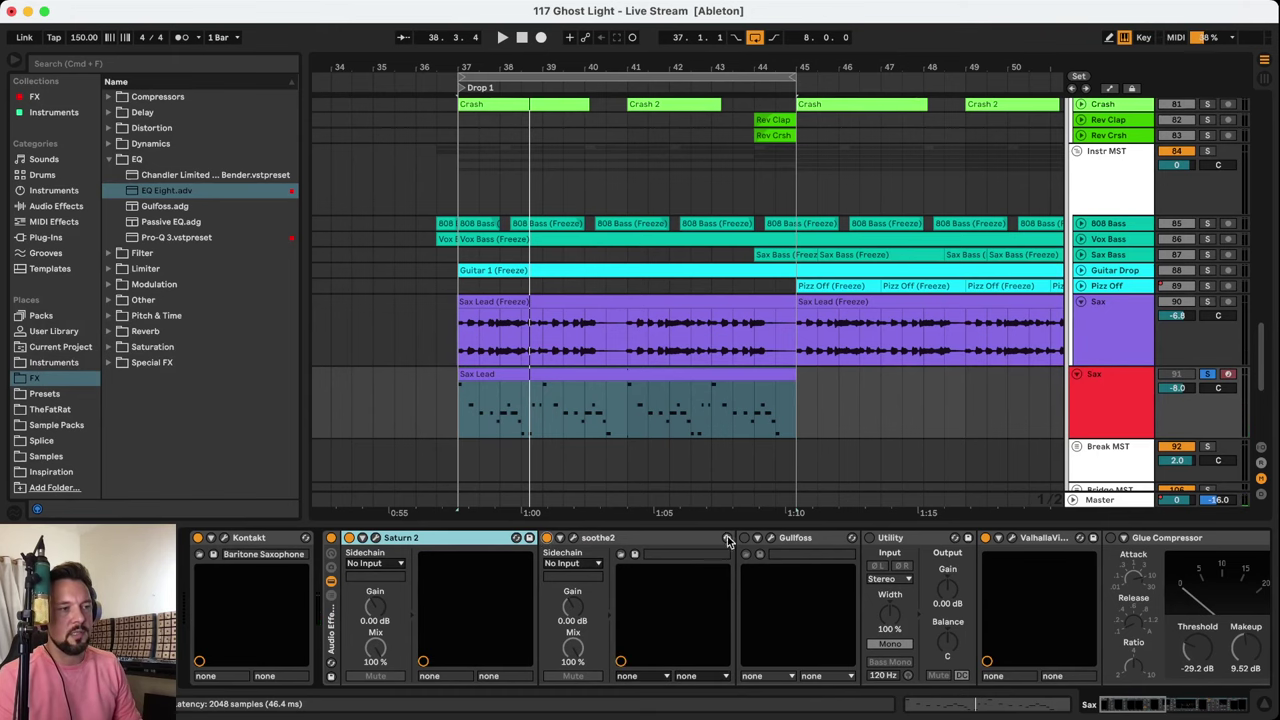
Switch on EQ Eight and the Chandler Limited plug-in and play the Sax Lead clip through them
click(1120, 708)
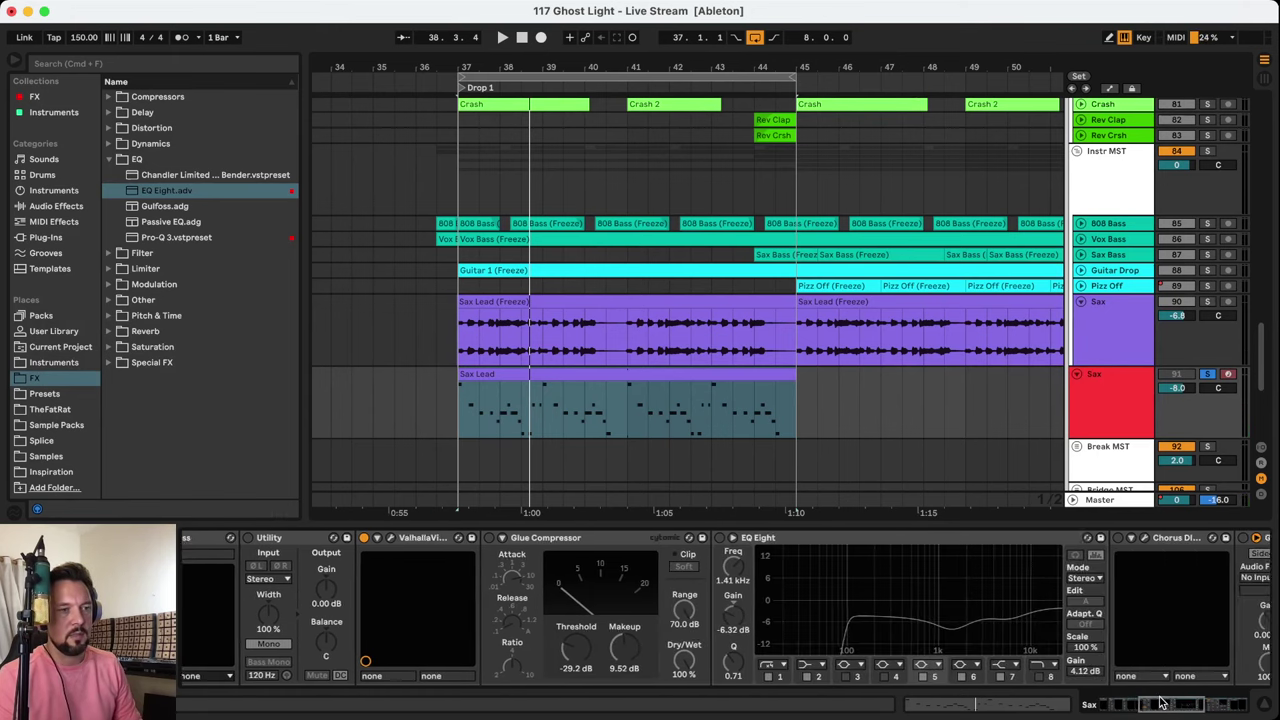
click(708, 539)
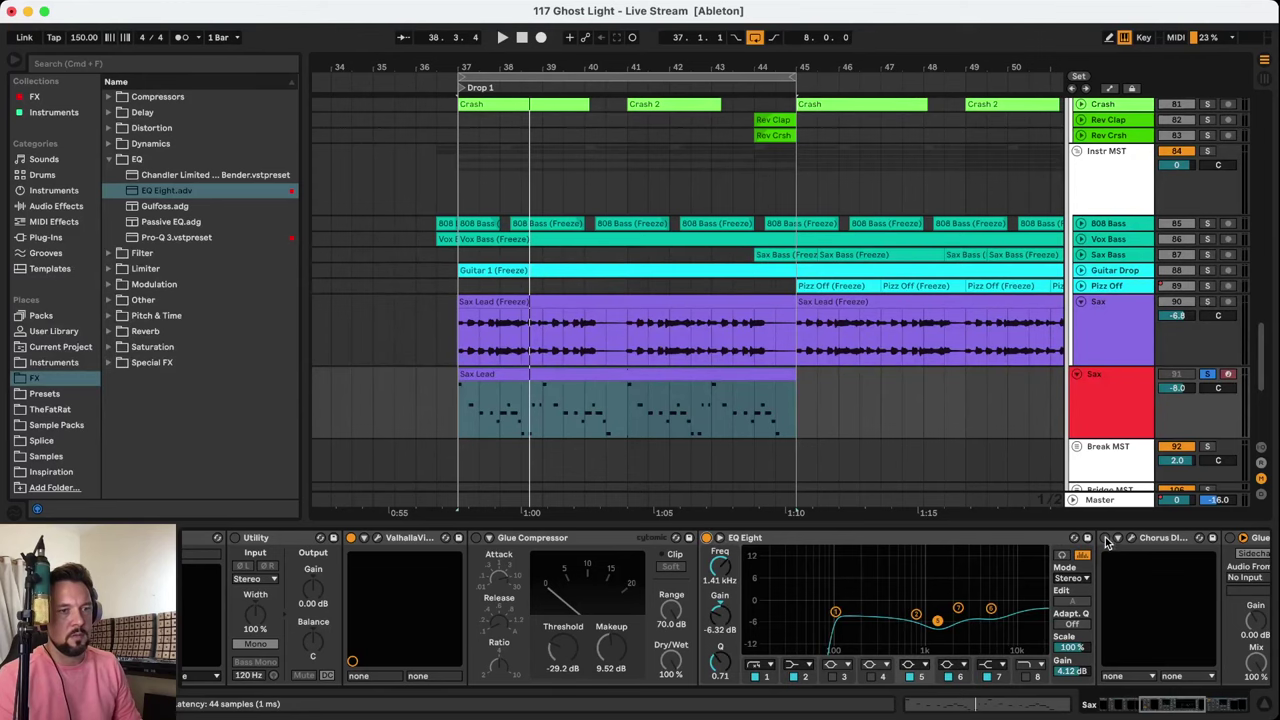
drag(1162, 704, 1207, 703)
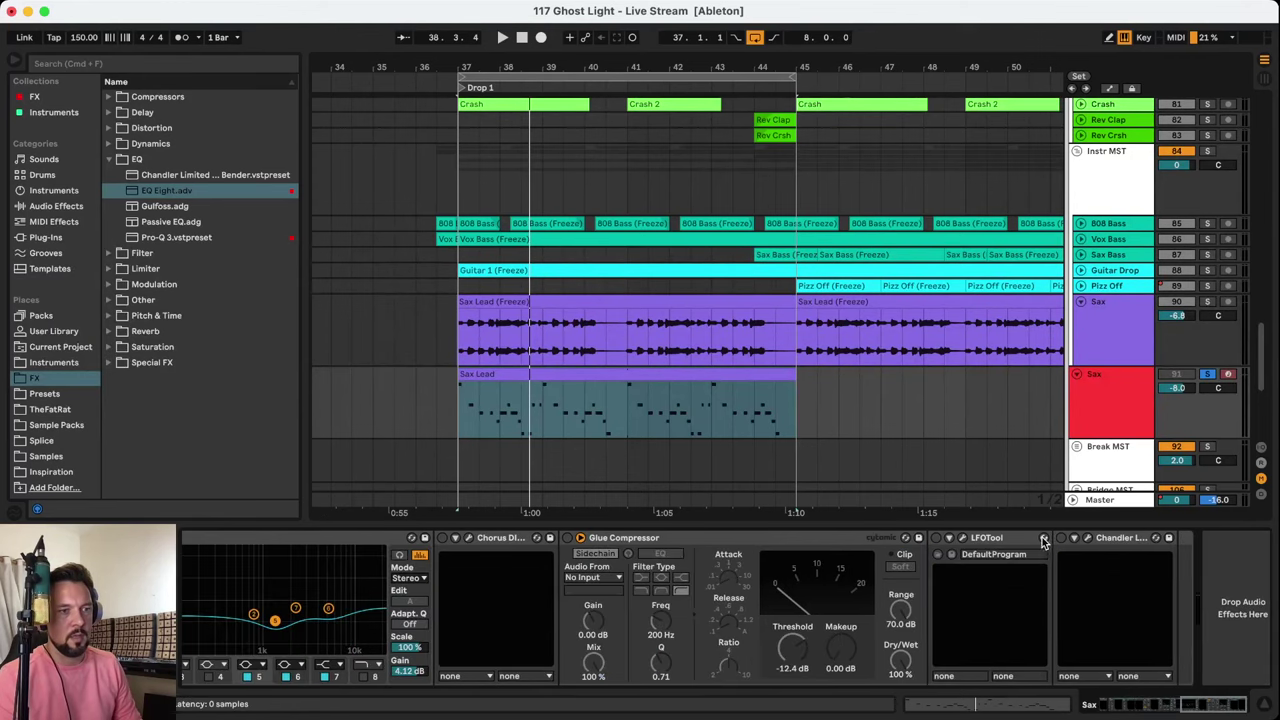
click(1064, 539)
key(space)
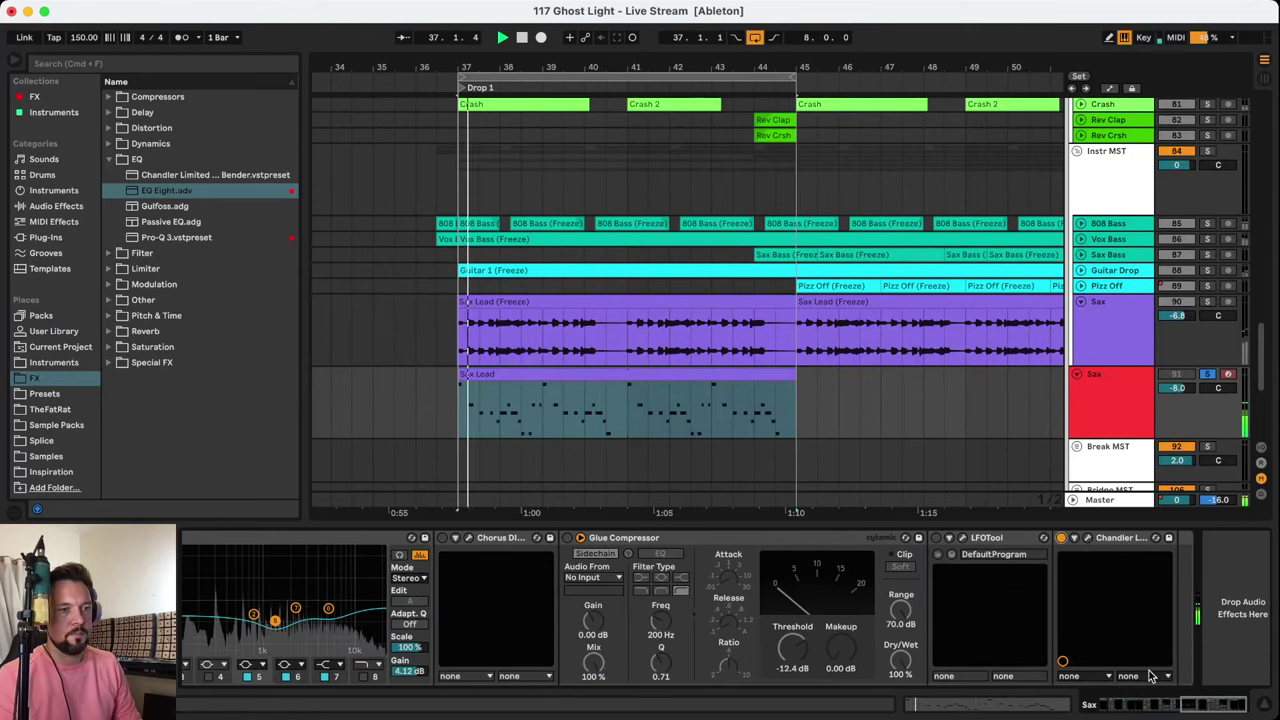
Switch on the Glue Compressor between the Valhalla plug-in and EQ Eight and play the Sax Lead clip
drag(1202, 707, 1157, 706)
click(679, 538)
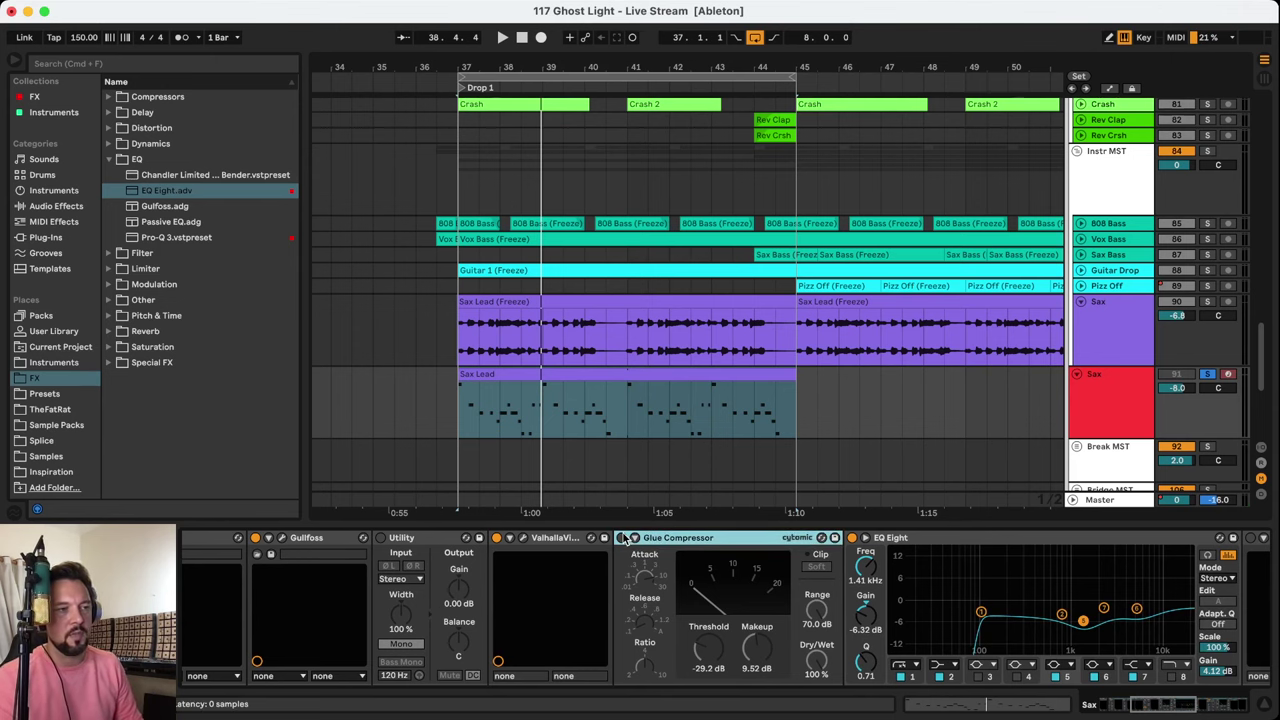
key(space)
Switch on the Chorus plug-in and the sidechain Glue Compressor after it, playing the Sax Lead clip
click(1220, 705)
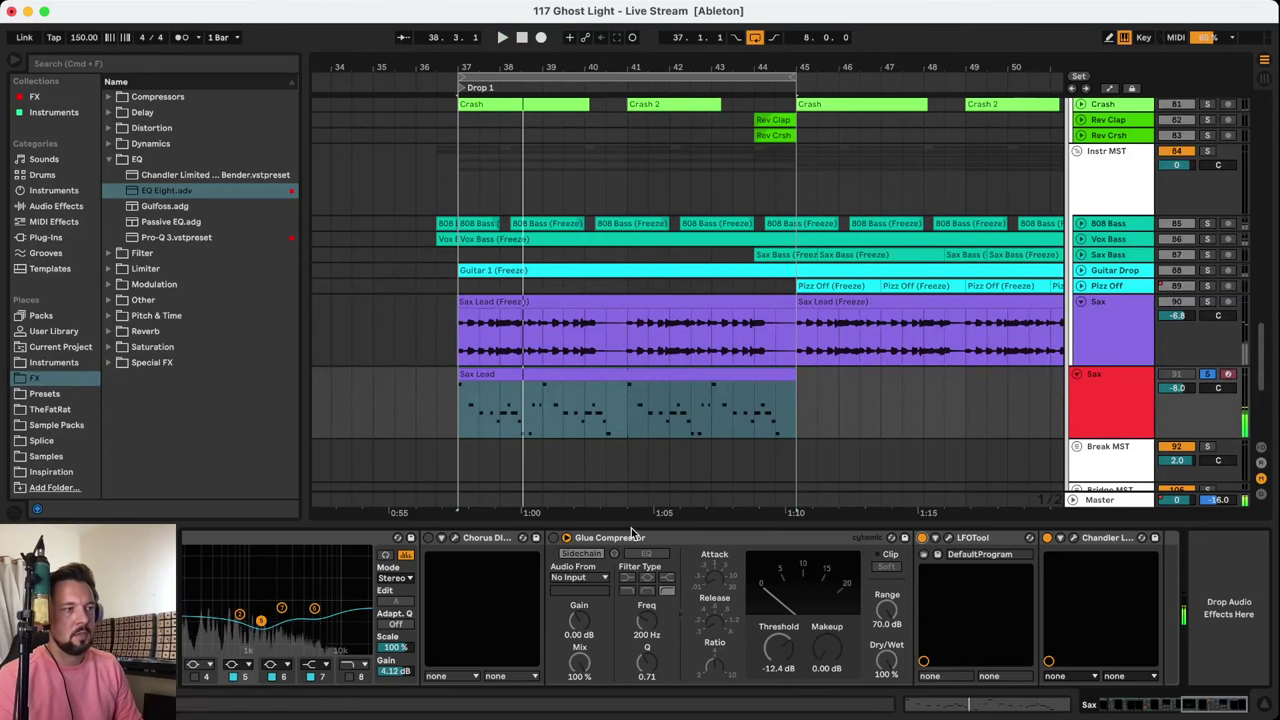
click(427, 541)
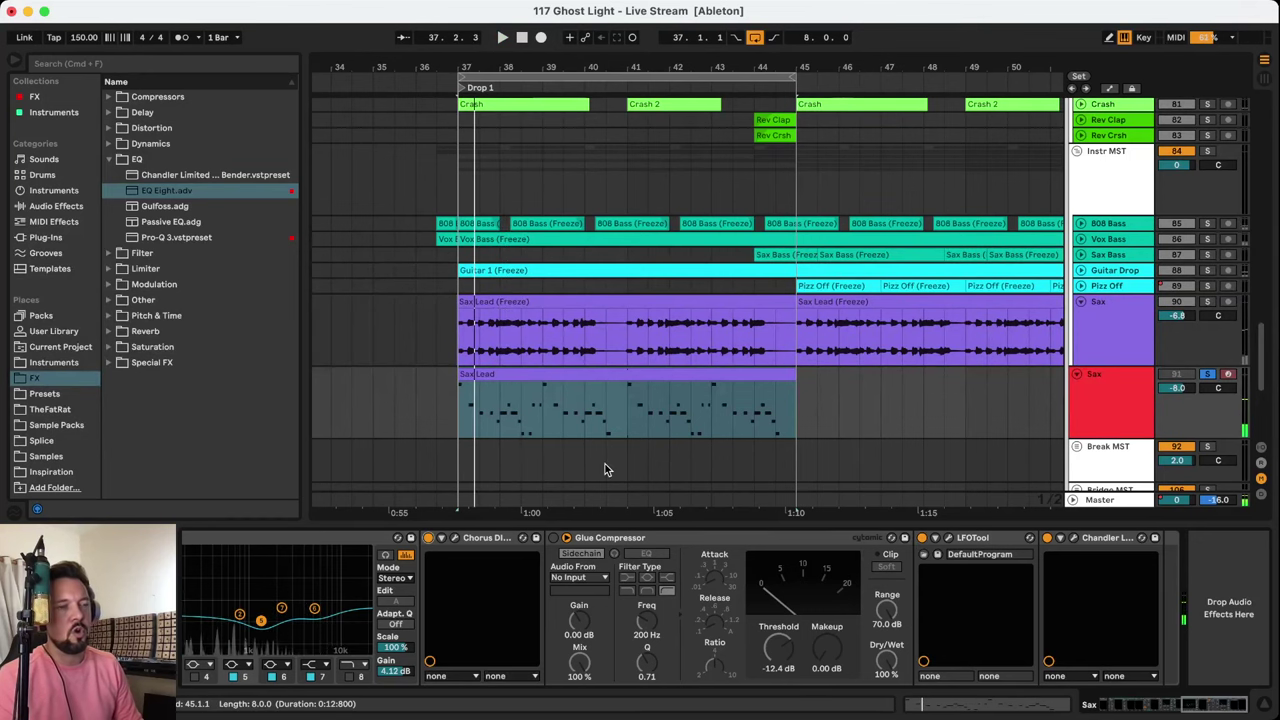
key(space)
click(553, 537)
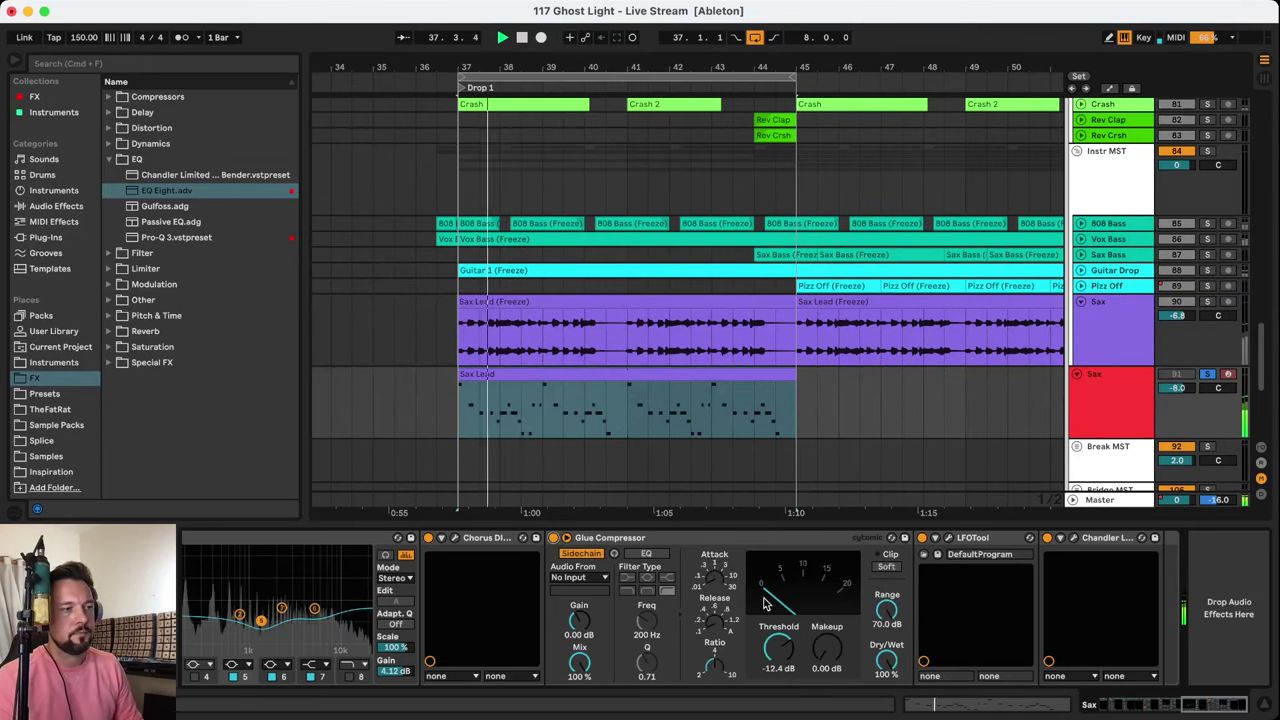
Compare the Sax Lead with its audio effect rack bypassed and active, toggling the track's solo during playback
drag(1190, 708, 1089, 705)
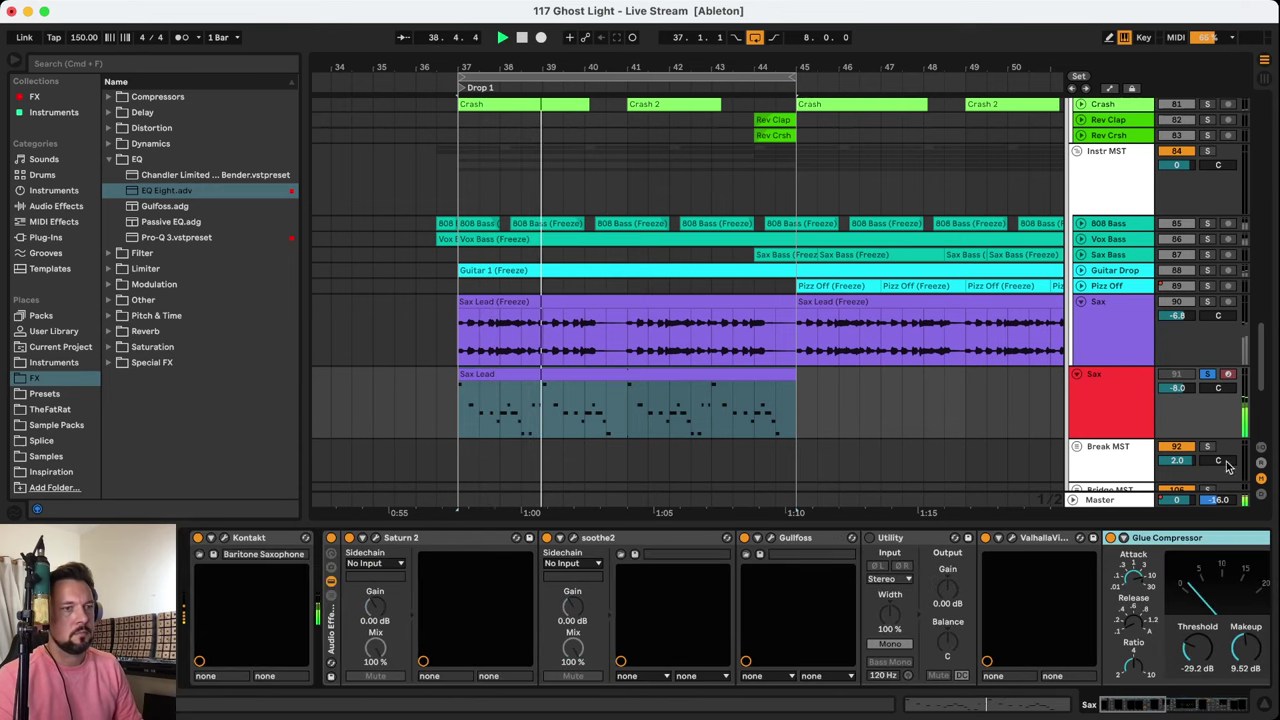
click(1208, 374)
click(332, 539)
key(space)
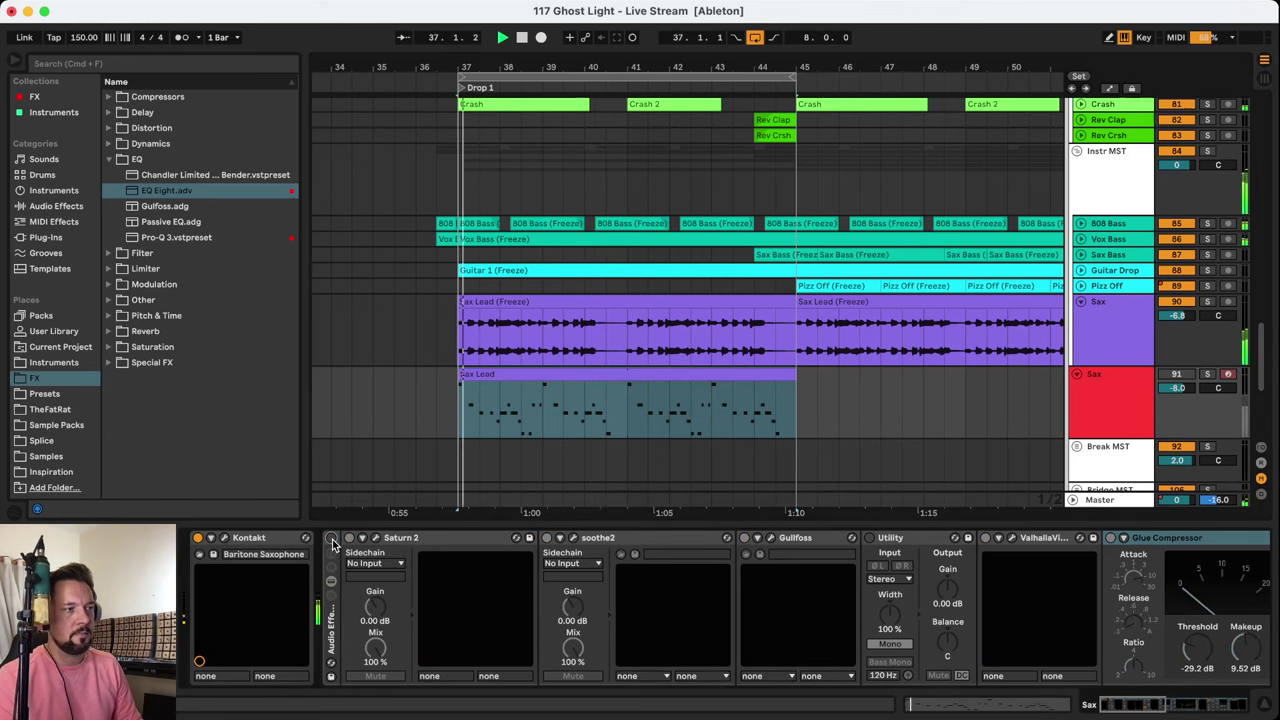
click(1208, 374)
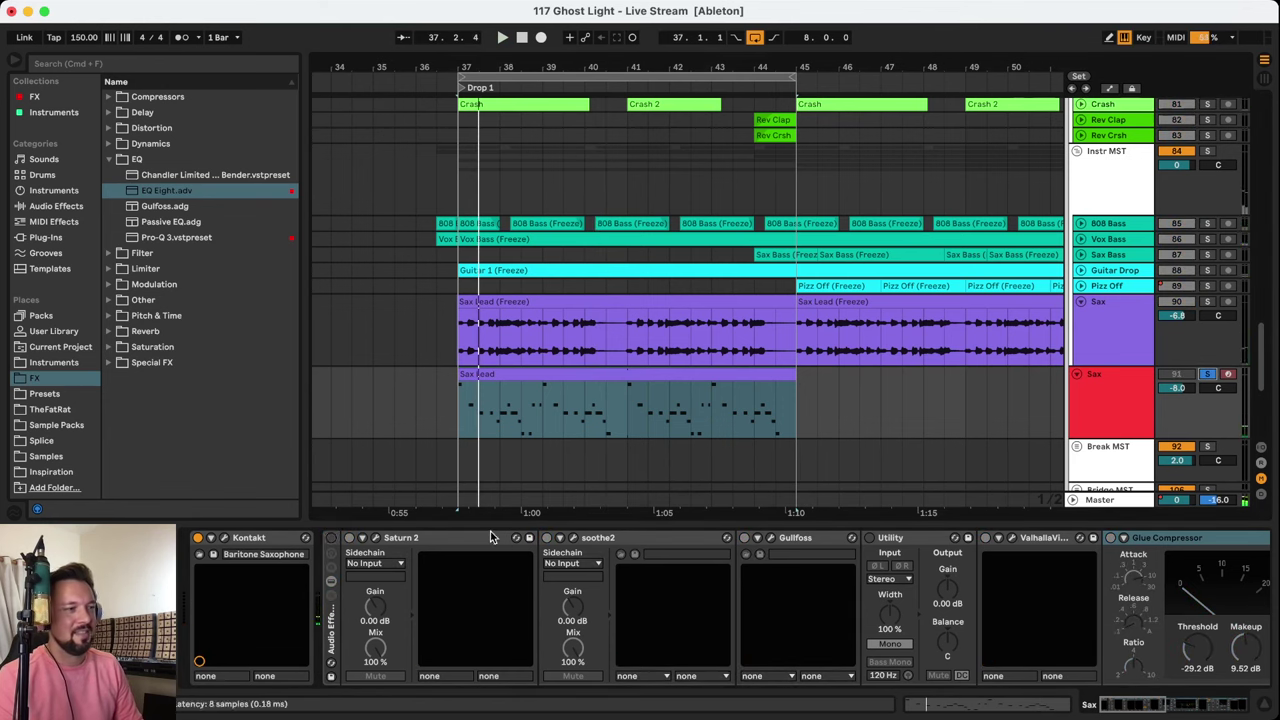
click(332, 539)
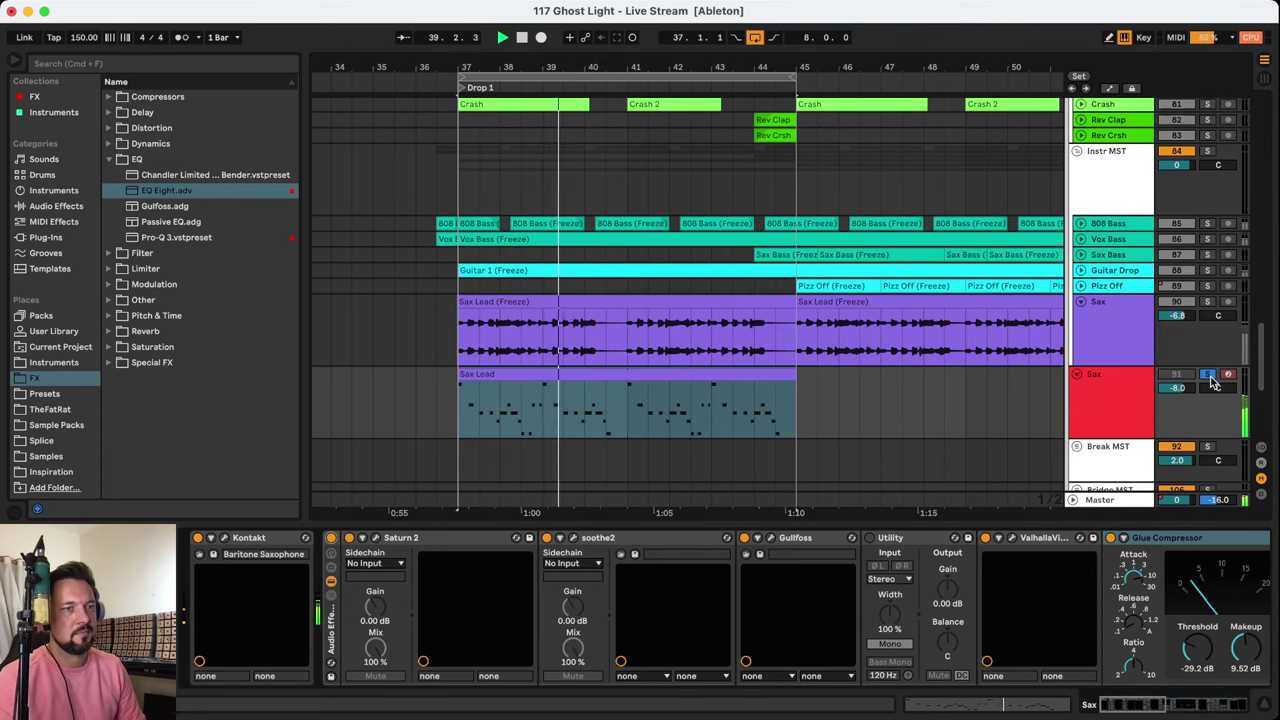
Unsolo the red Sax track and select the purple Sax track above it to show its device chain
click(1117, 311)
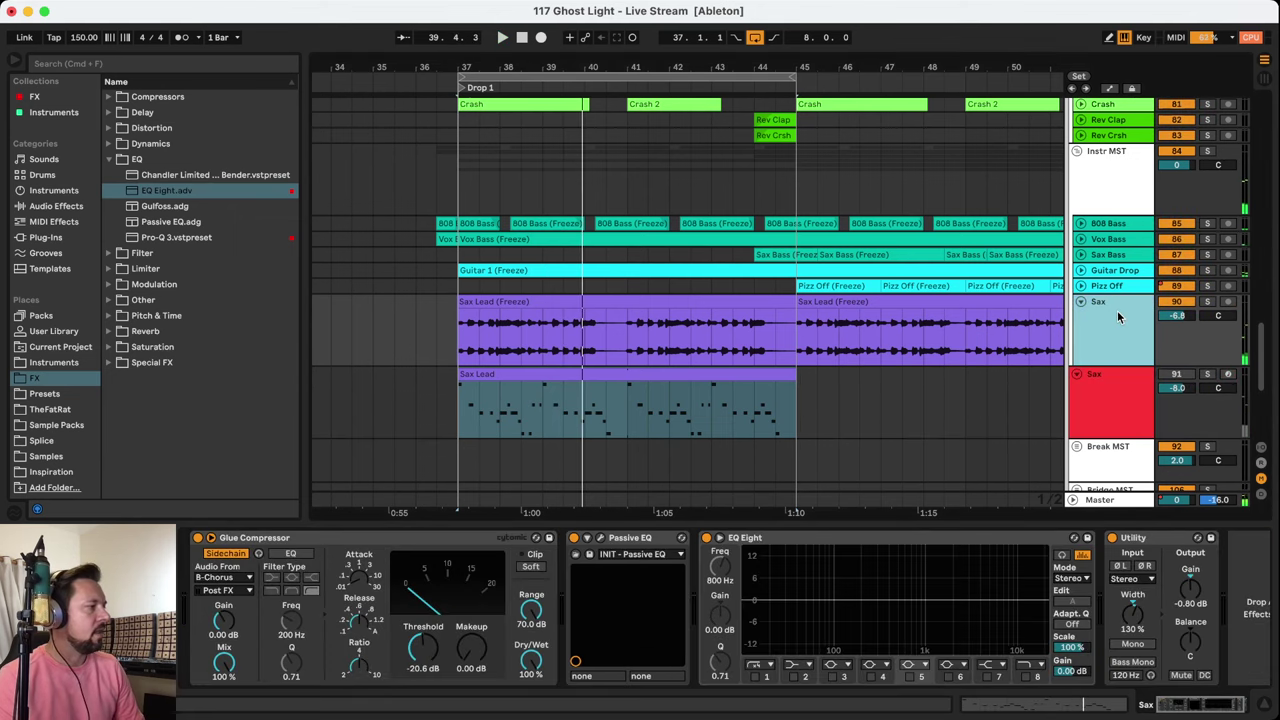
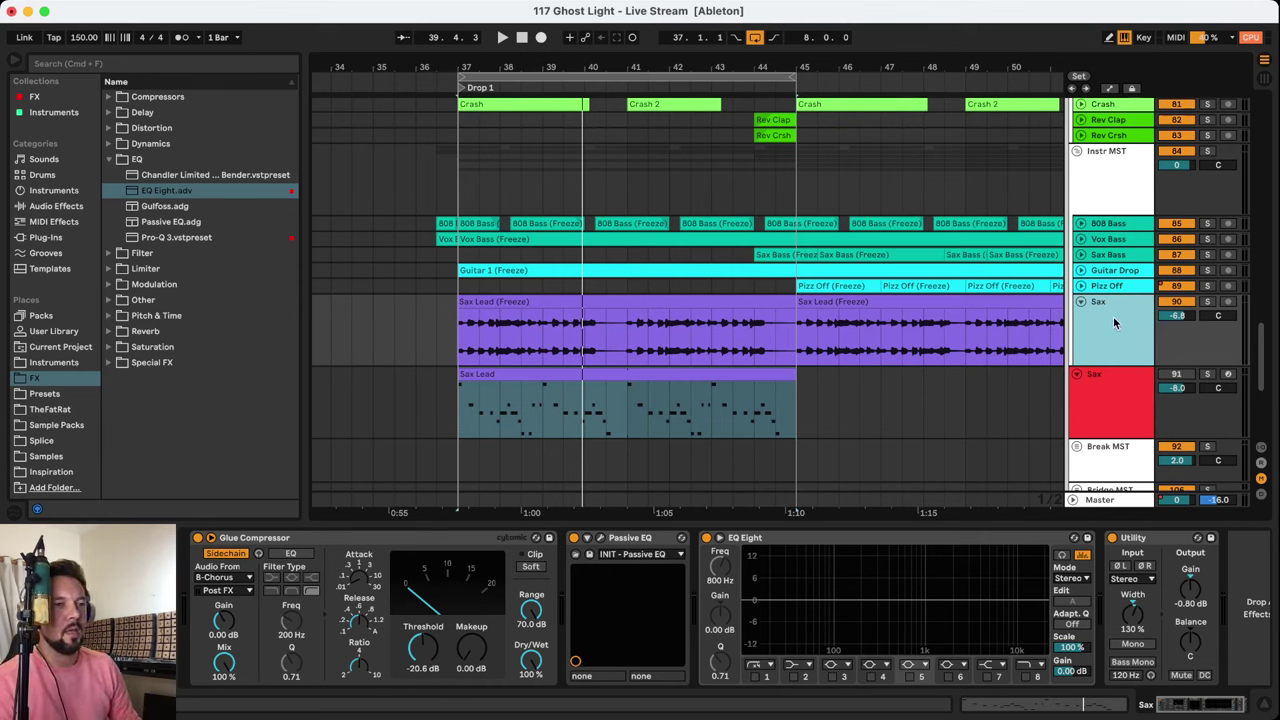
Solo the purple Sax track and play its first Sax Lead (Freeze) clip from bar 37
click(1207, 301)
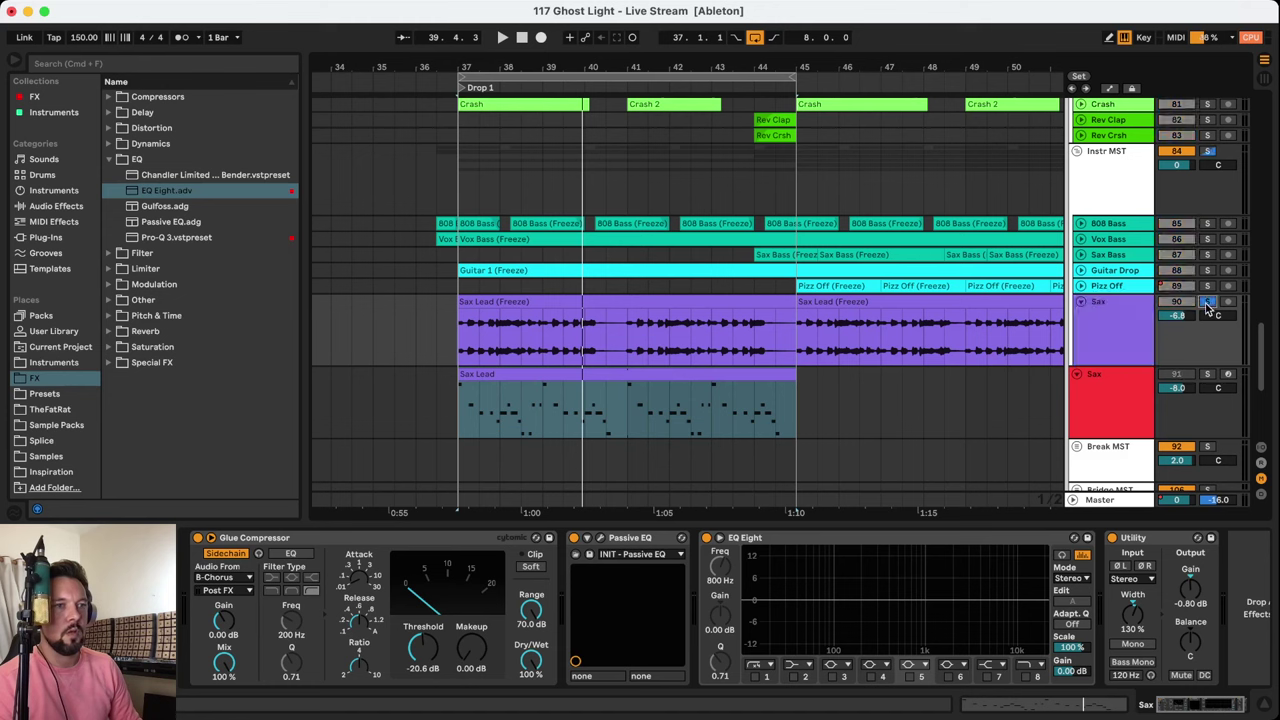
click(590, 306)
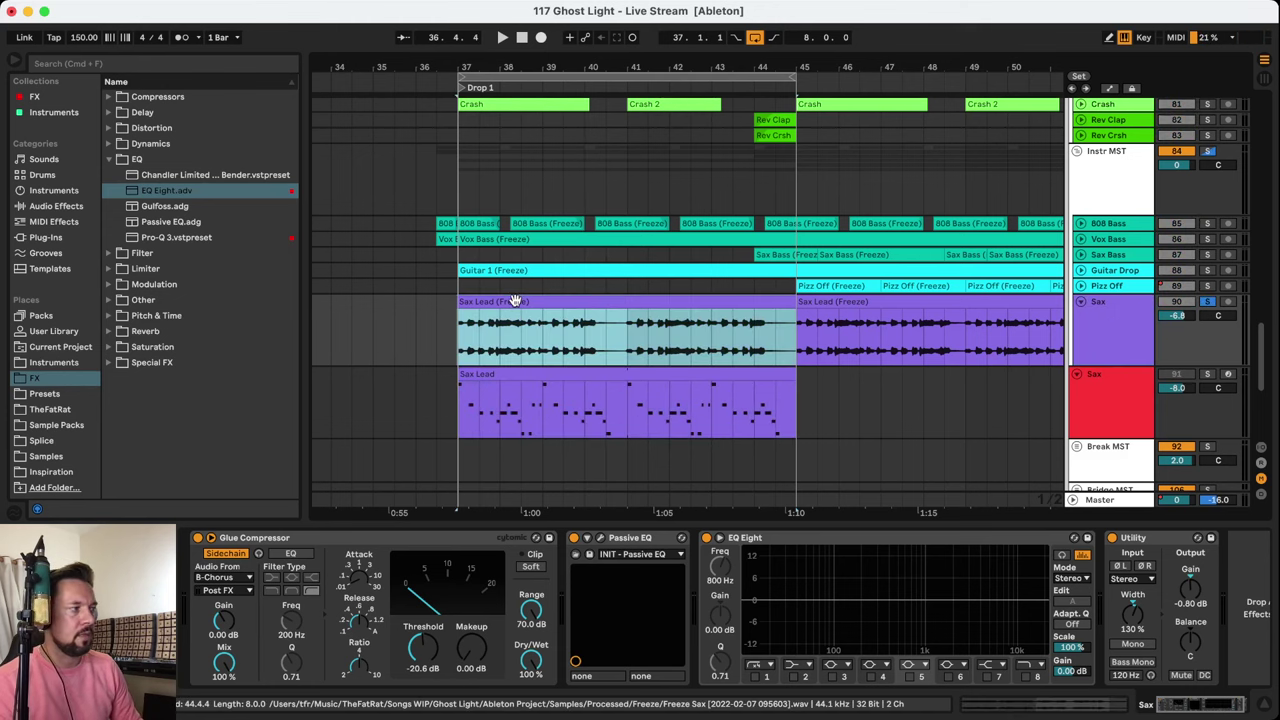
key(space)
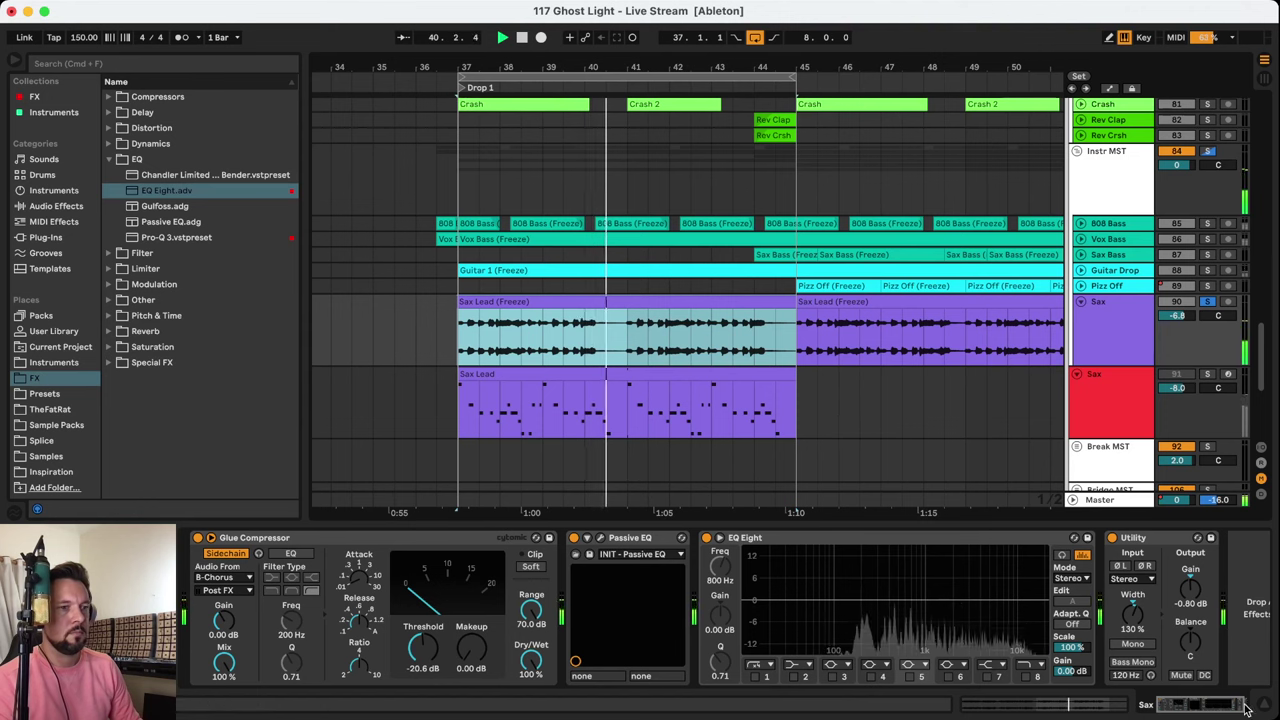
Compare the device chains of the Guitar Drop, purple Sax and red Sax tracks, and unsolo the purple Sax track
click(1110, 272)
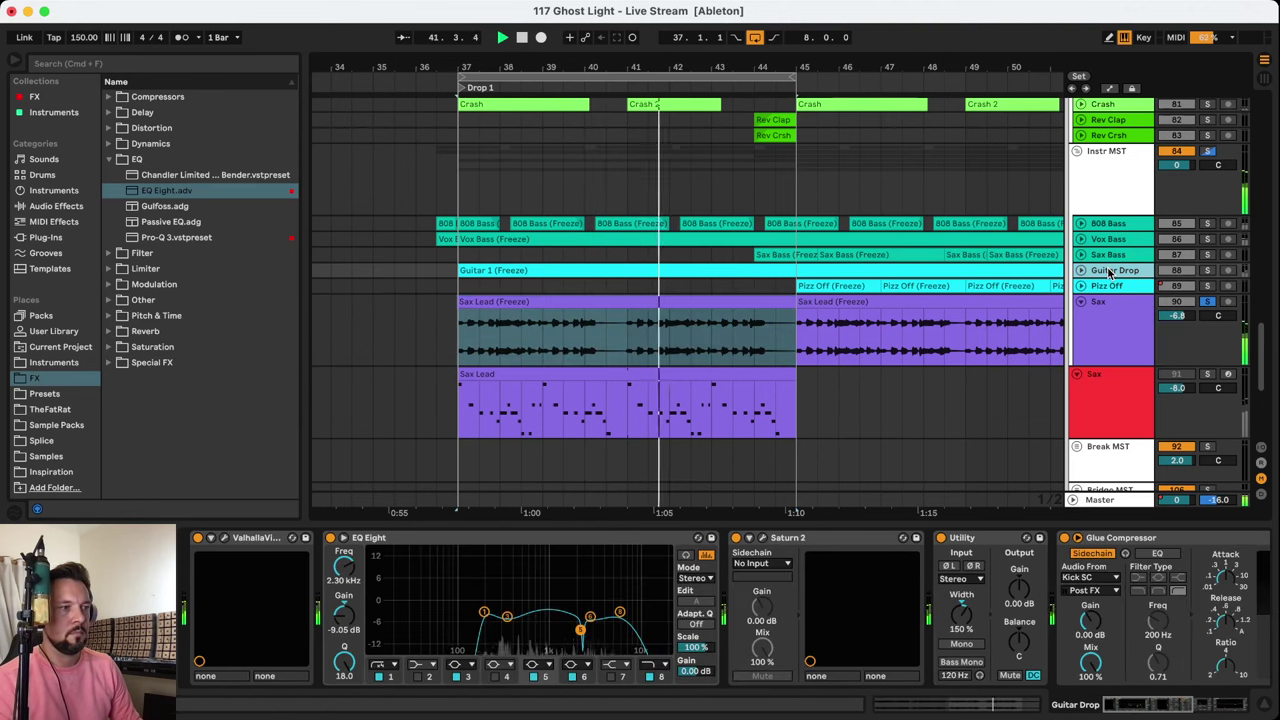
click(1117, 312)
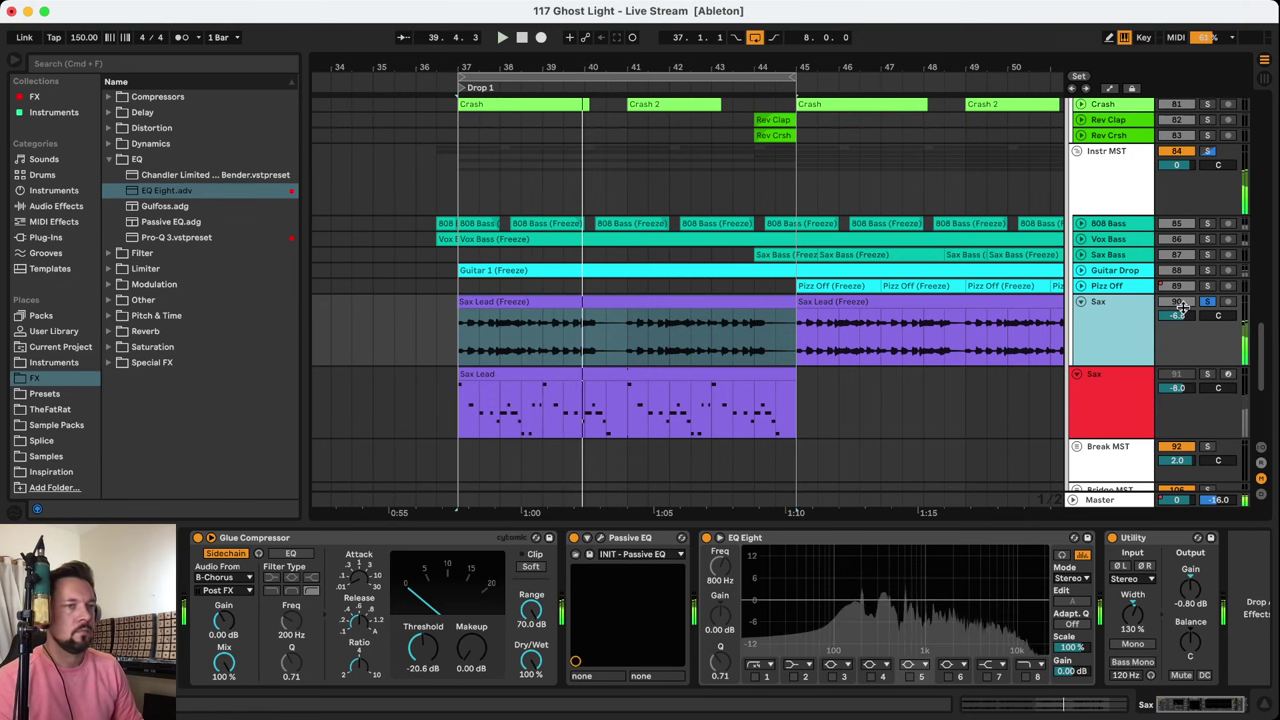
click(1104, 381)
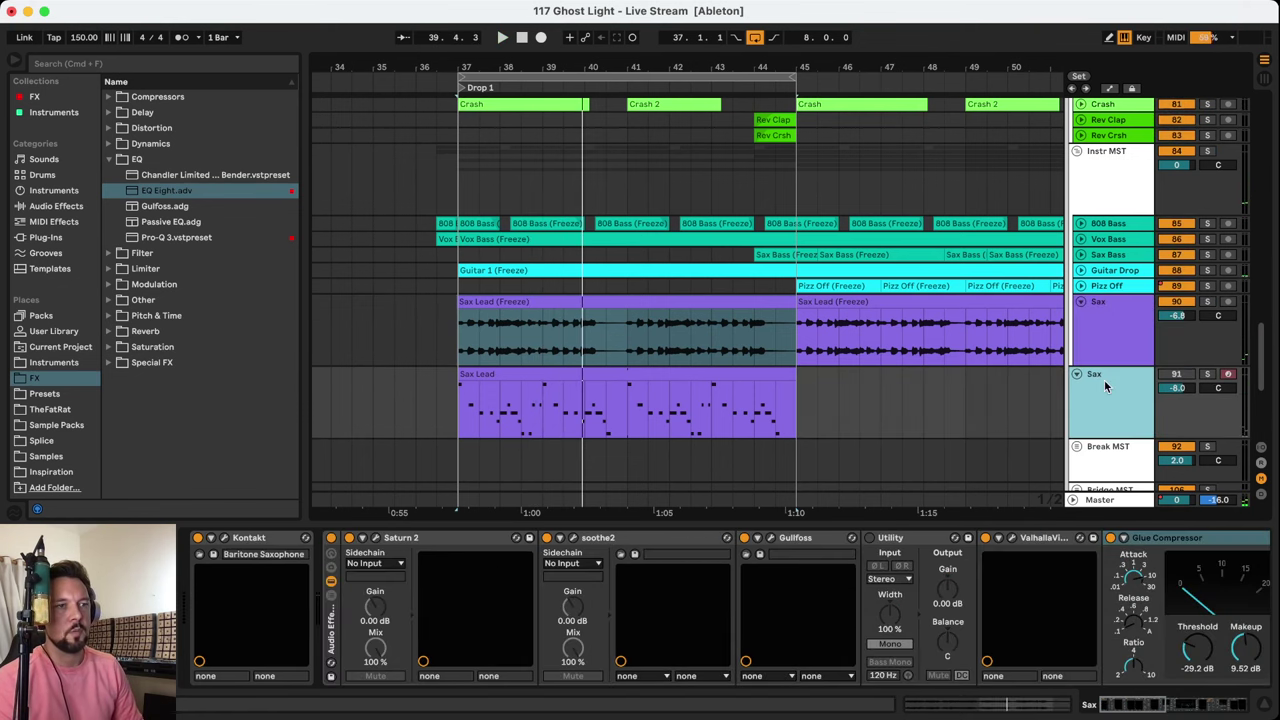
click(1116, 334)
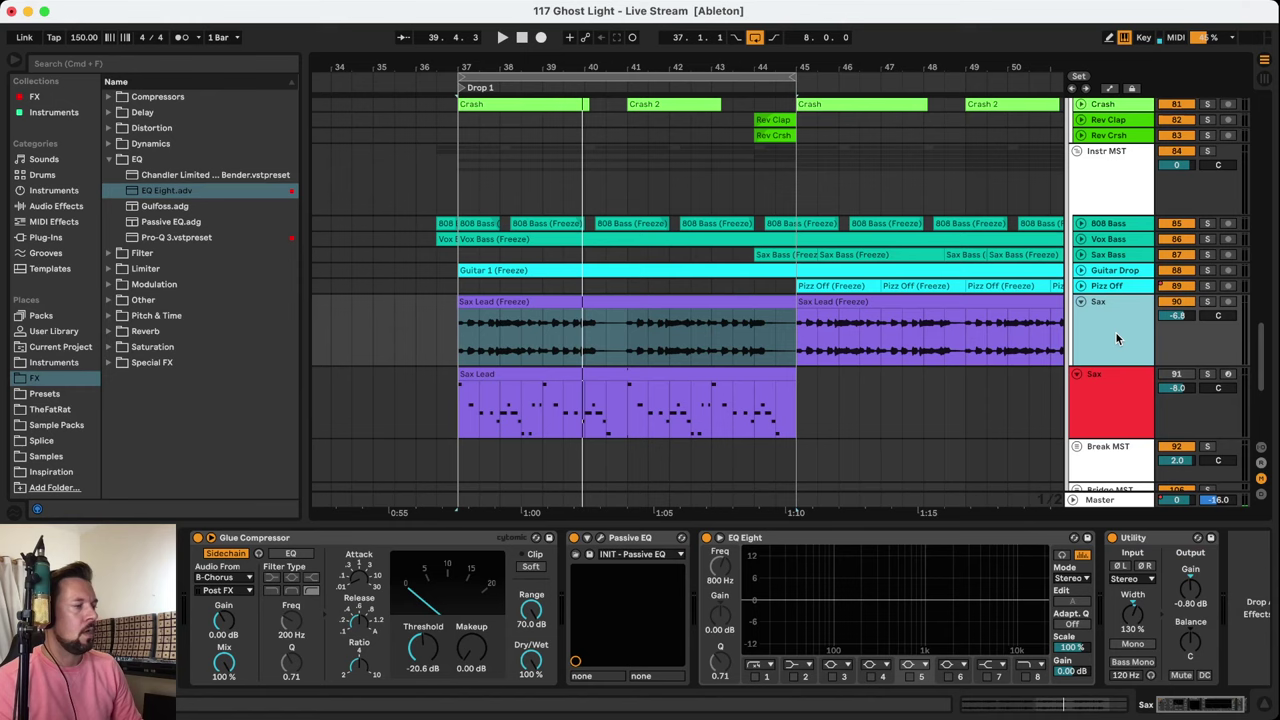
Unfold the Guitar Drop track and solo it
click(1095, 274)
click(1082, 271)
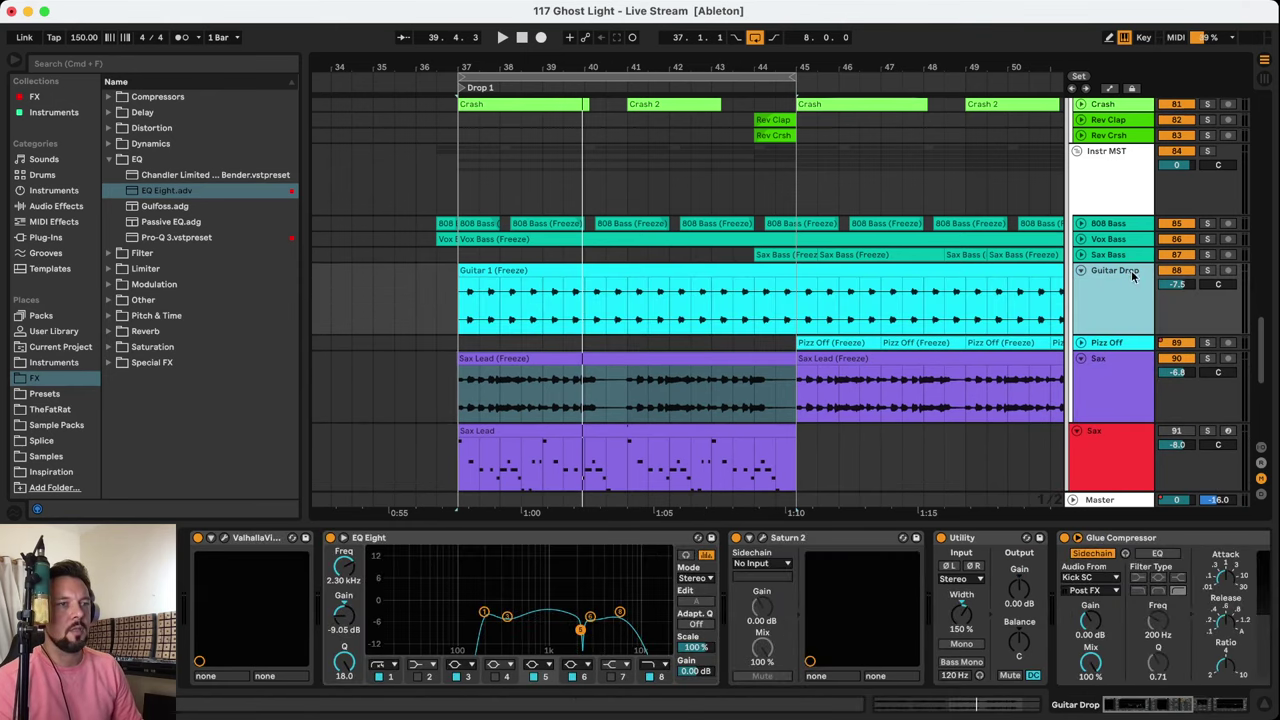
click(1208, 271)
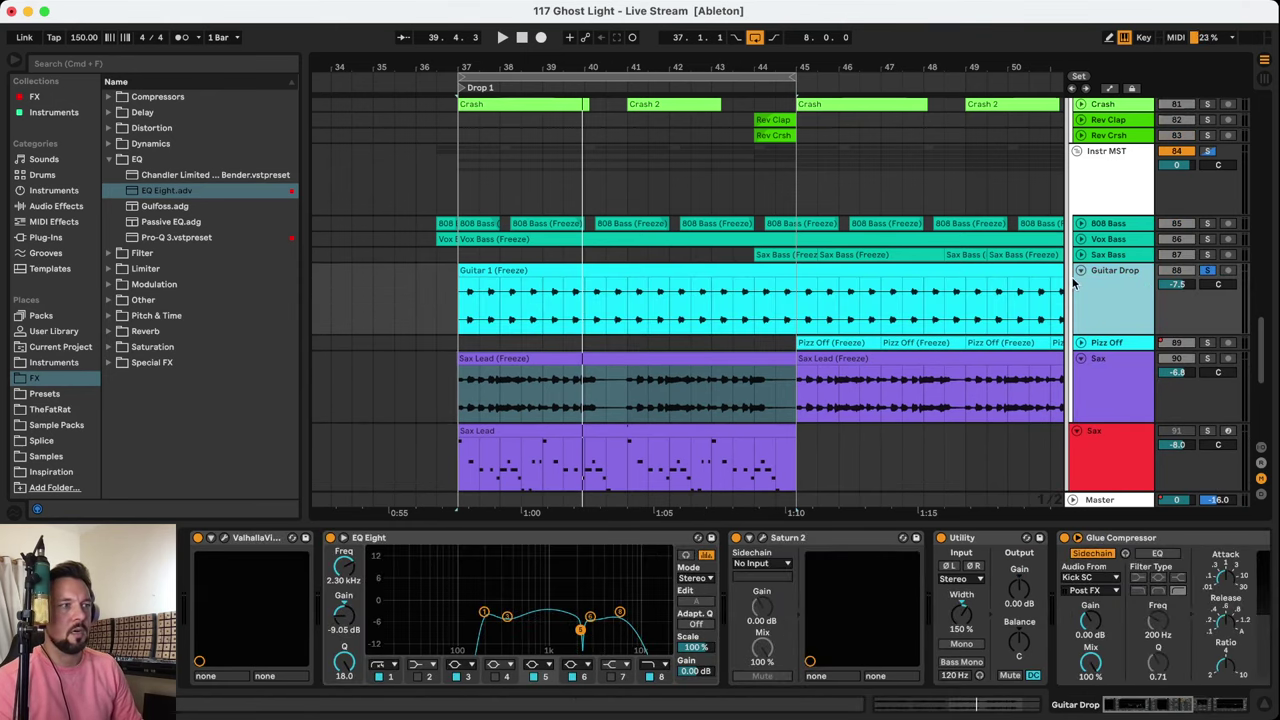
Split the Guitar 1 (Freeze) clip at bar 45 and play the part before the split
click(667, 270)
click(797, 304)
key(super+e)
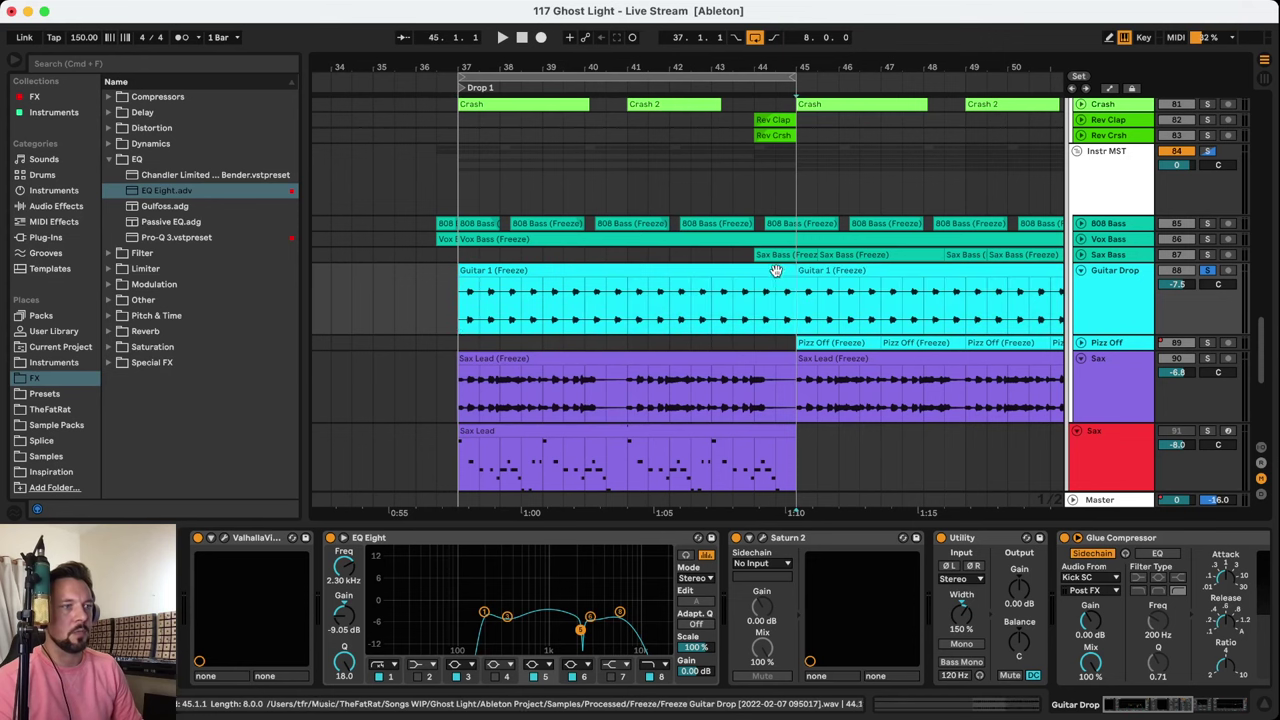
click(776, 271)
key(space)
Boost the narrow 2.30 kHz band of Guitar Drop's EQ Eight to 15 dB during playback, and return it to -9.05 dB
click(585, 678)
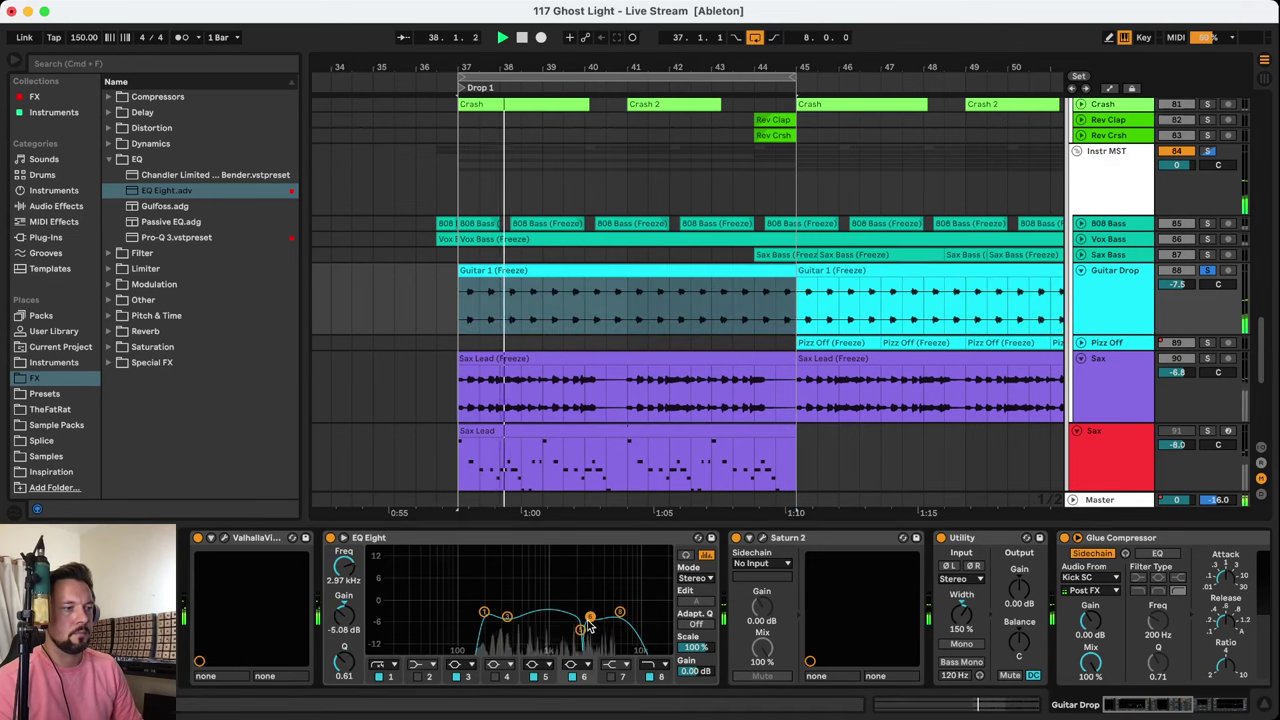
drag(580, 630, 580, 612)
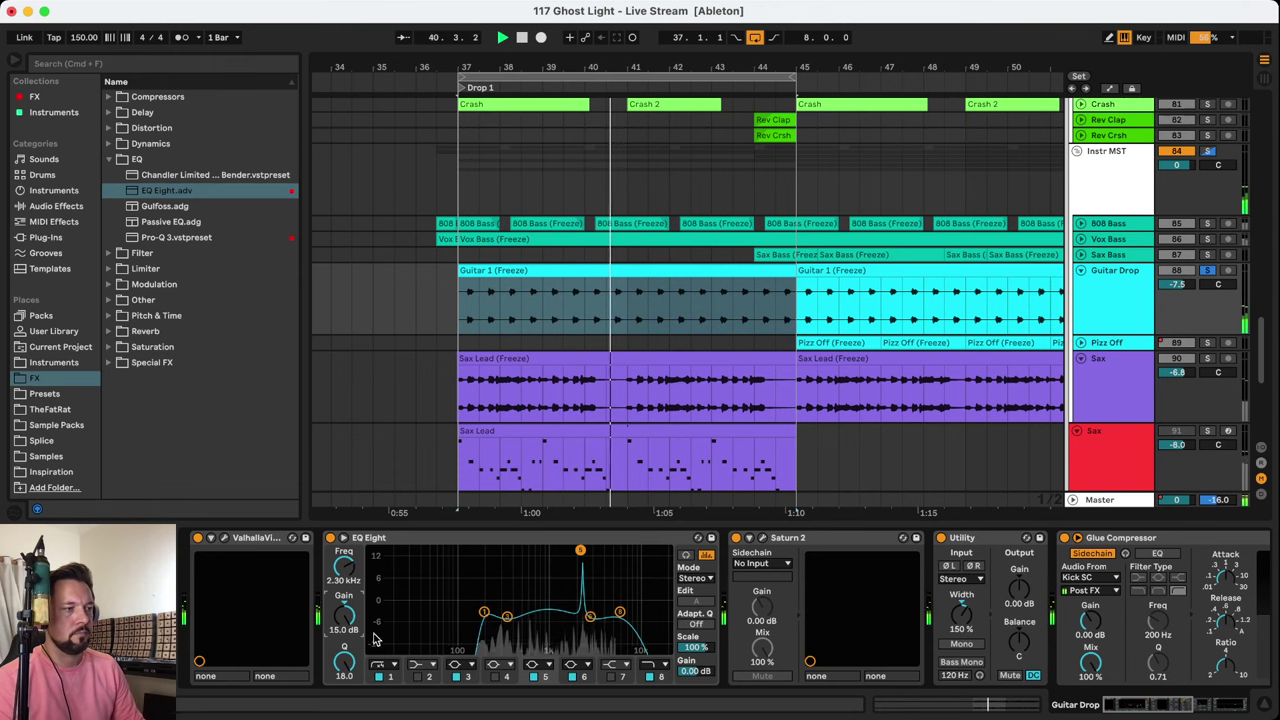
drag(350, 617, 352, 625)
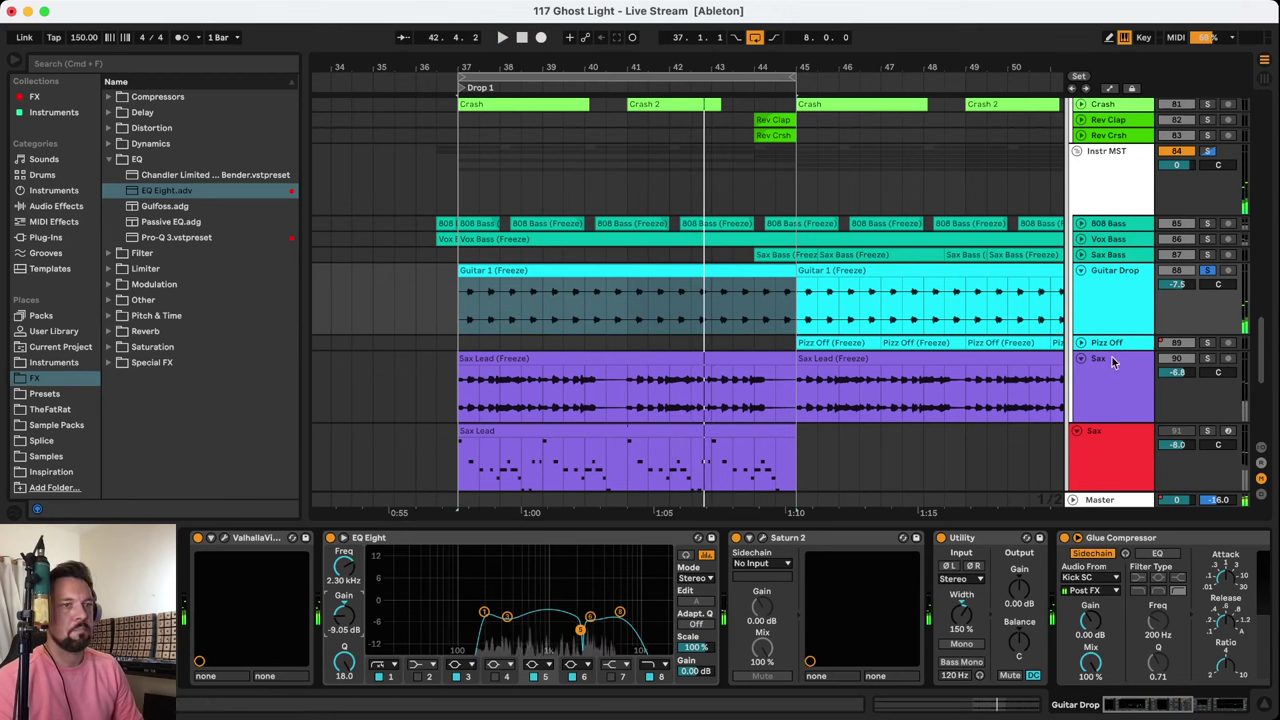
Unsolo Guitar Drop, play Drop 1 with all its tracks, and fold the Guitar Drop and purple Sax tracks
key(space)
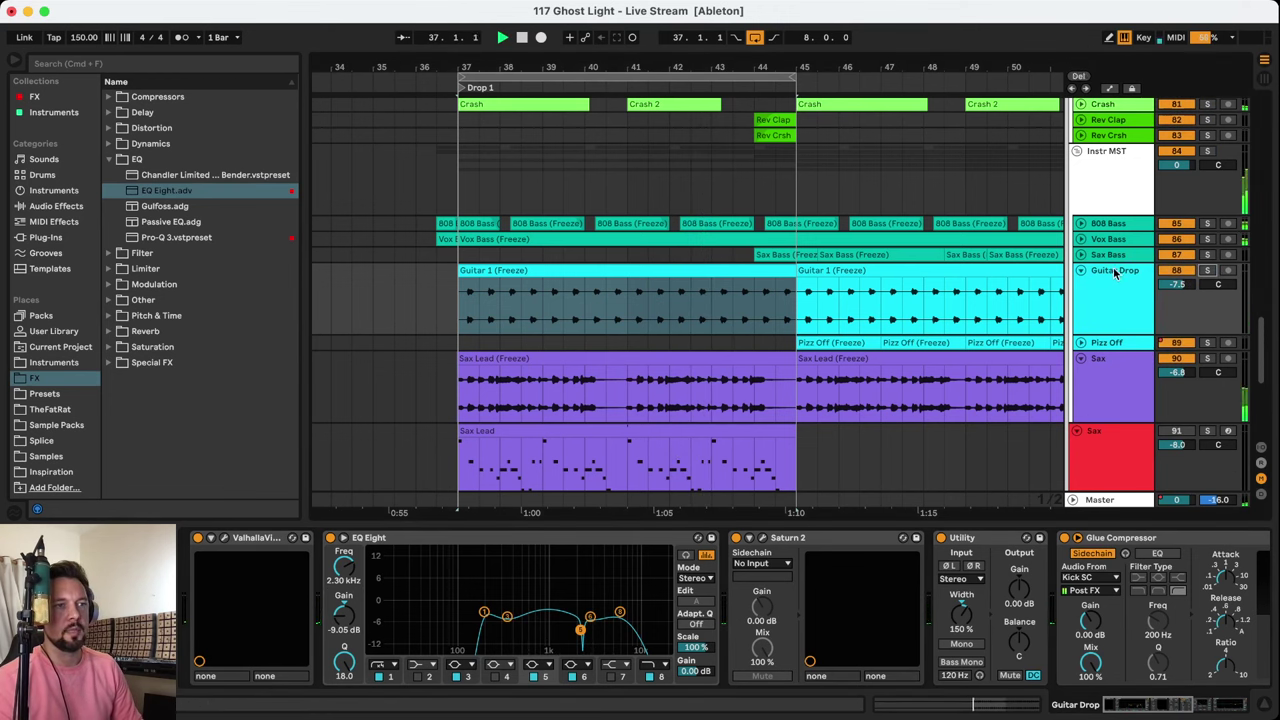
click(1081, 271)
click(1082, 302)
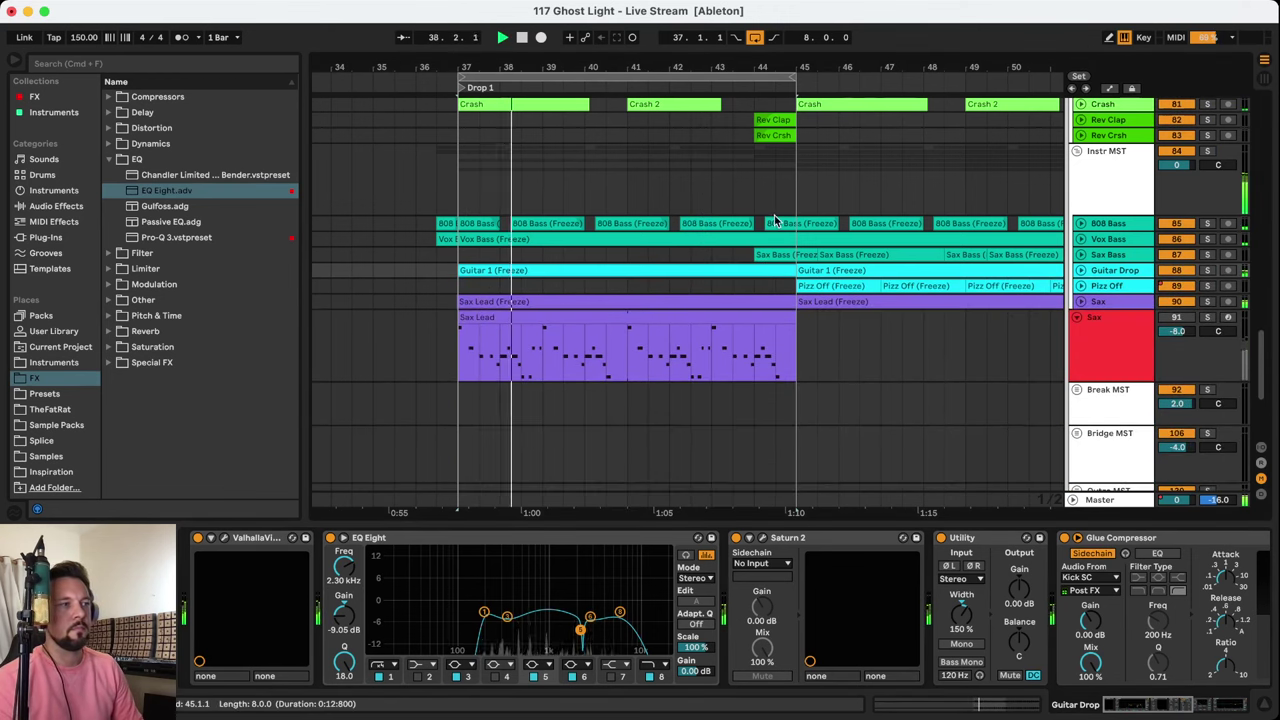
Move the arrangement loop to the second half of Drop 1, from bar 45 to bar 53
scroll(775, 221, down, 3)
scroll(776, 220, up, 3)
drag(765, 64, 631, 52)
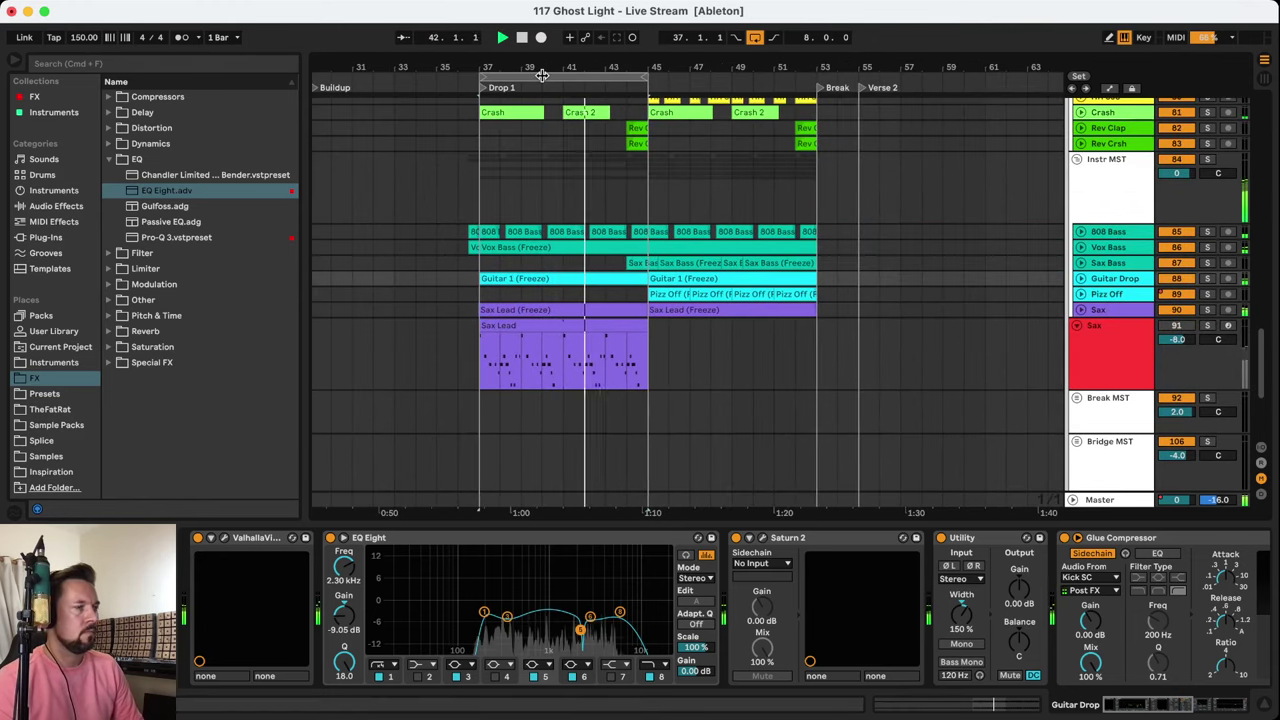
click(481, 298)
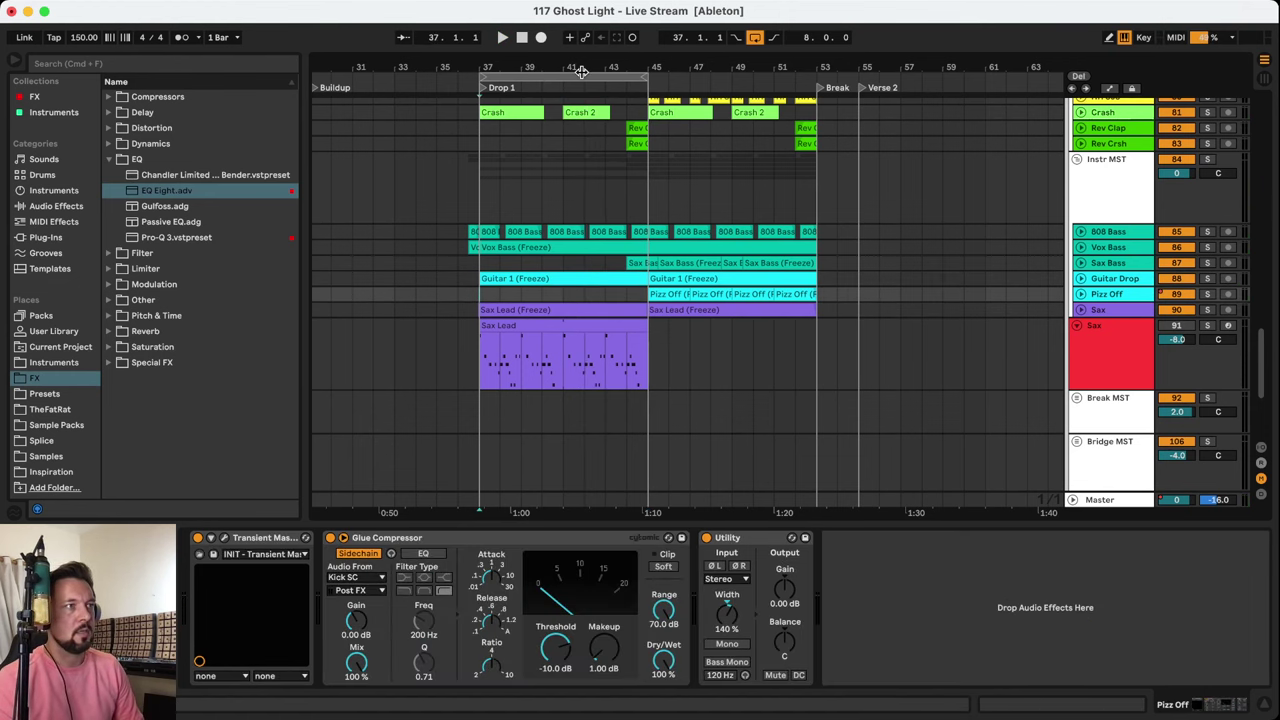
drag(581, 72, 772, 82)
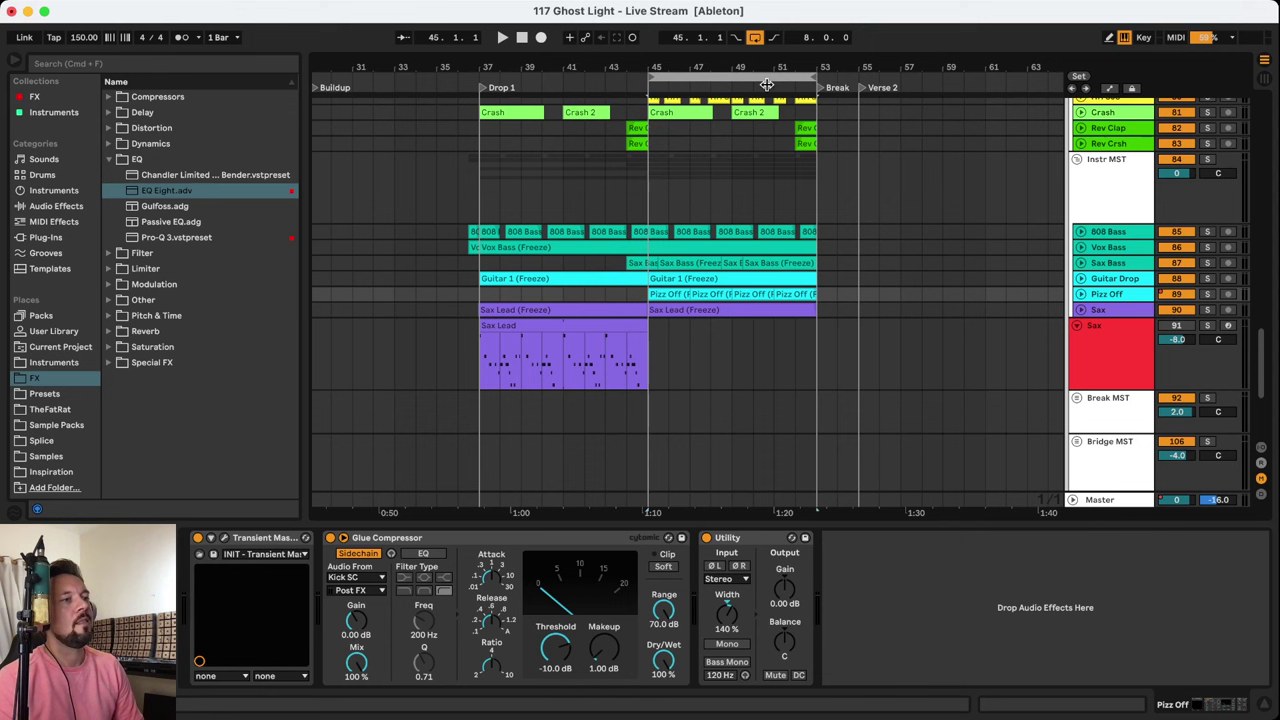
Select the first Pizz Off clip, and unfold the Sax Bass and Pizz Off tracks
click(710, 297)
scroll(696, 230, up, 2)
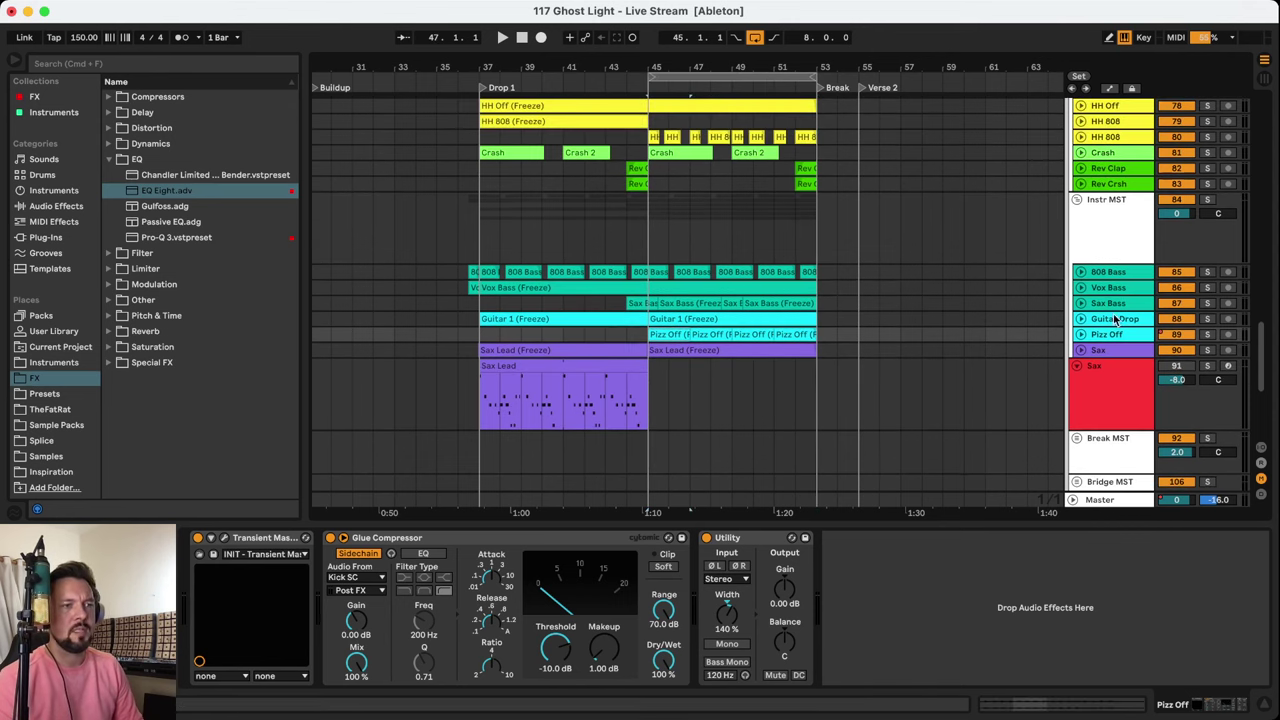
click(1080, 304)
scroll(890, 285, down, 2)
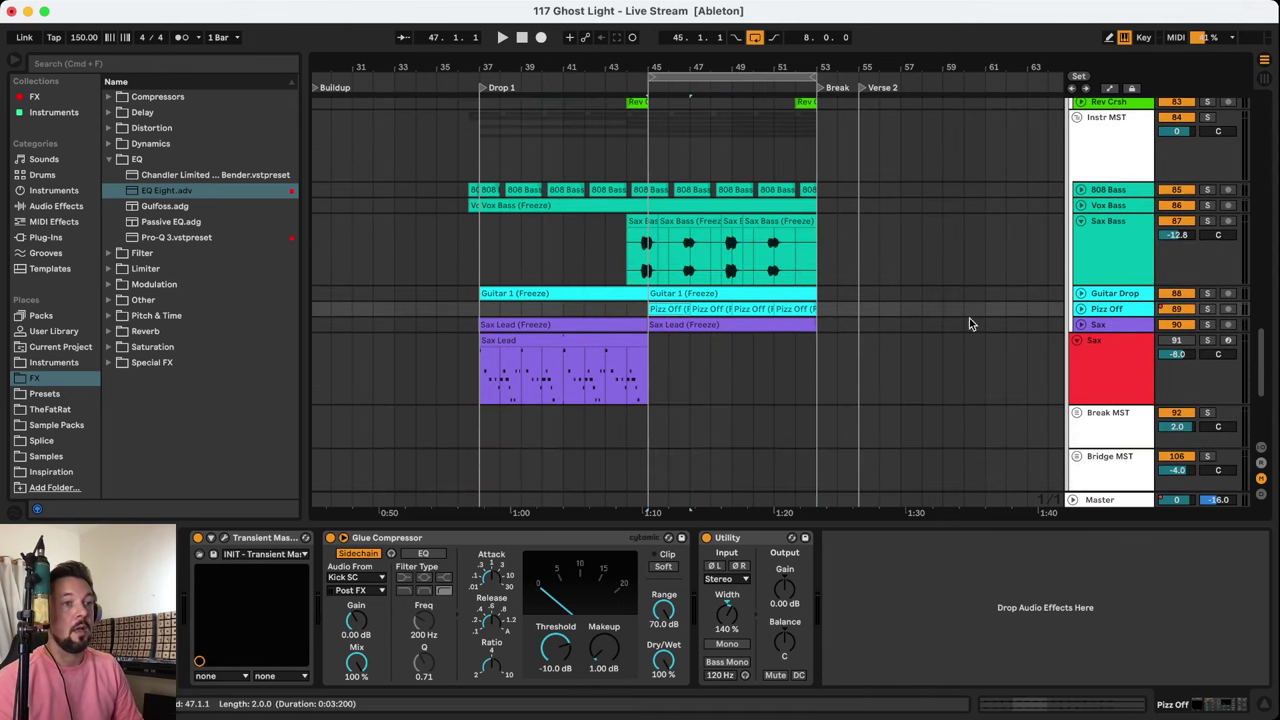
click(1081, 310)
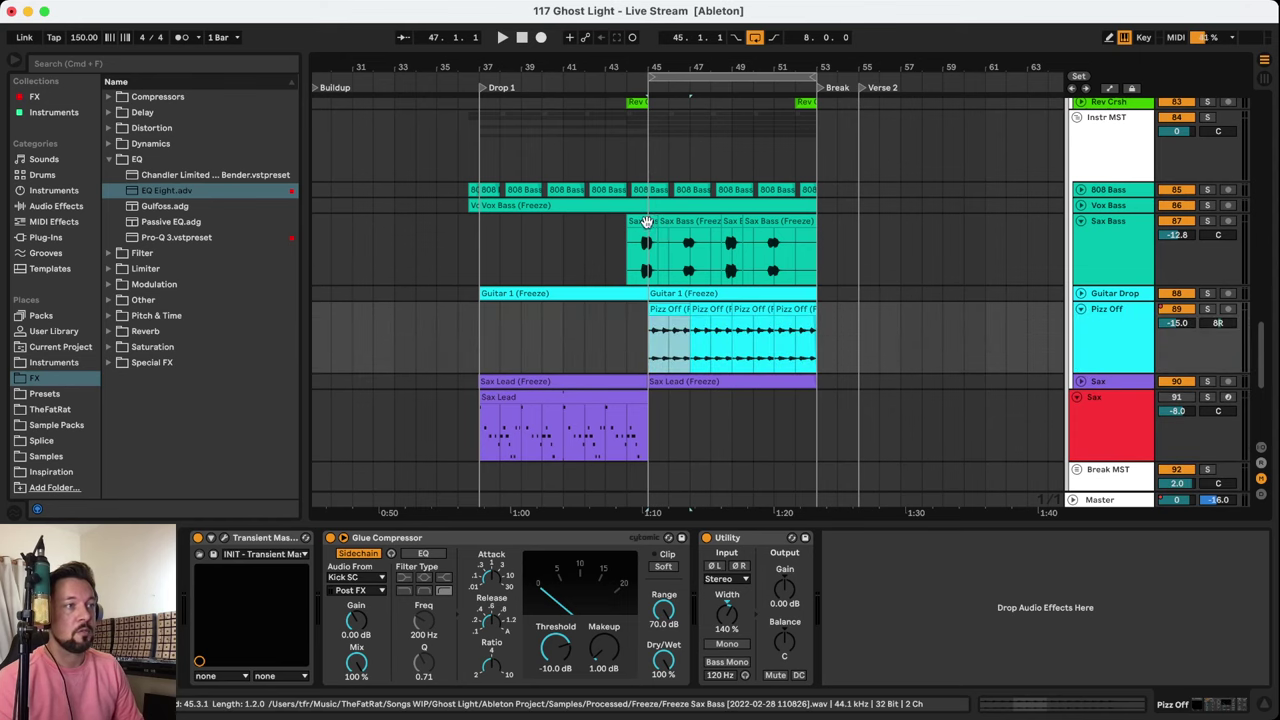
Play the first Sax Bass clip with its track soloed, toggling the solo off and on between playbacks
click(1145, 214)
click(1209, 221)
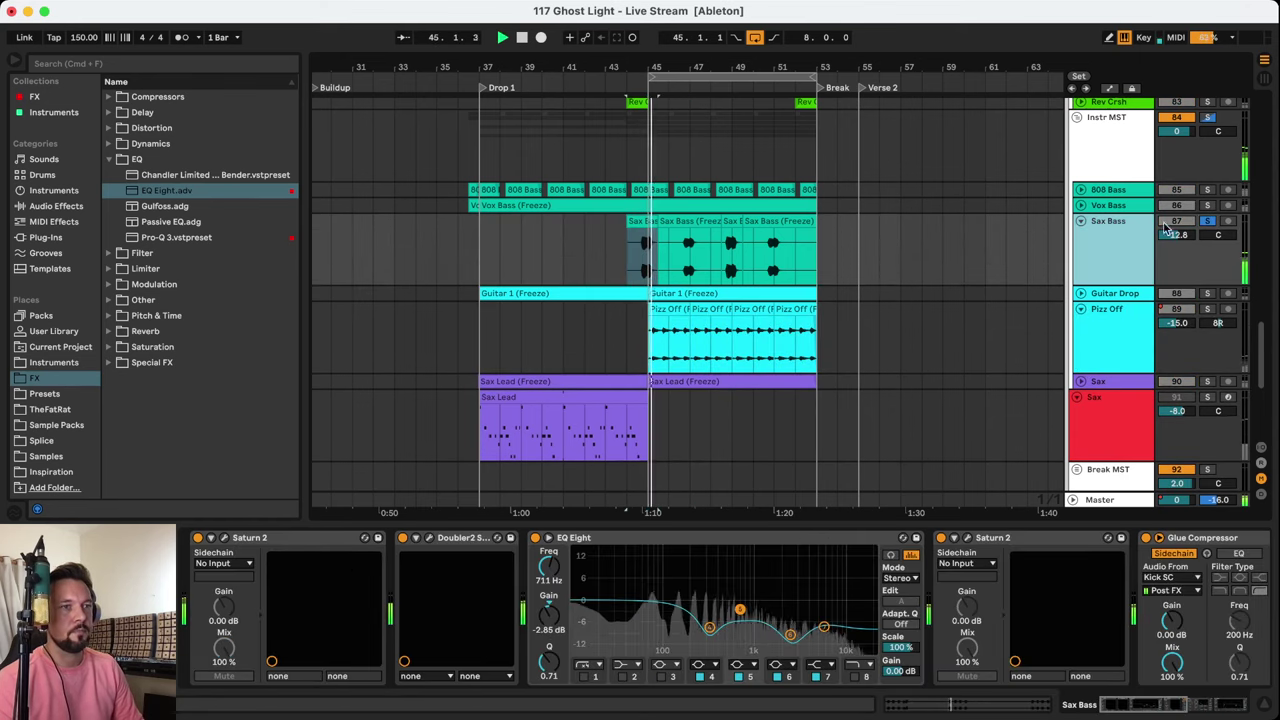
click(1209, 222)
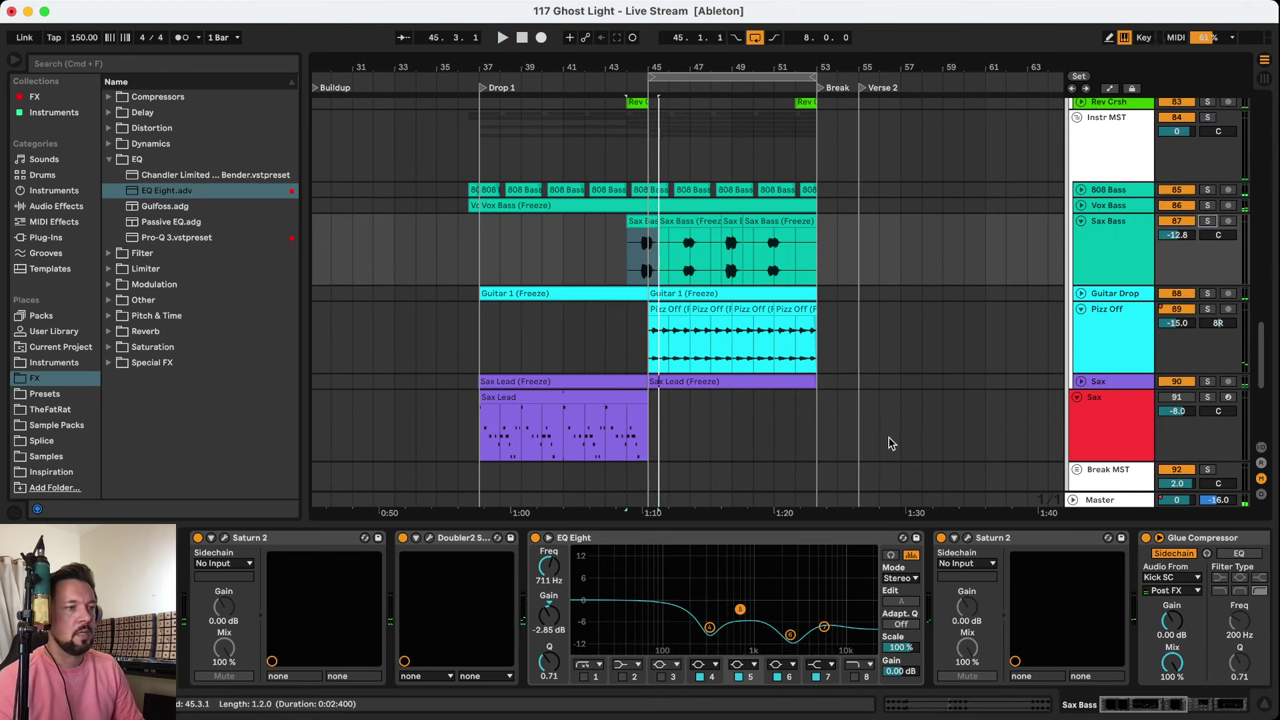
click(1208, 222)
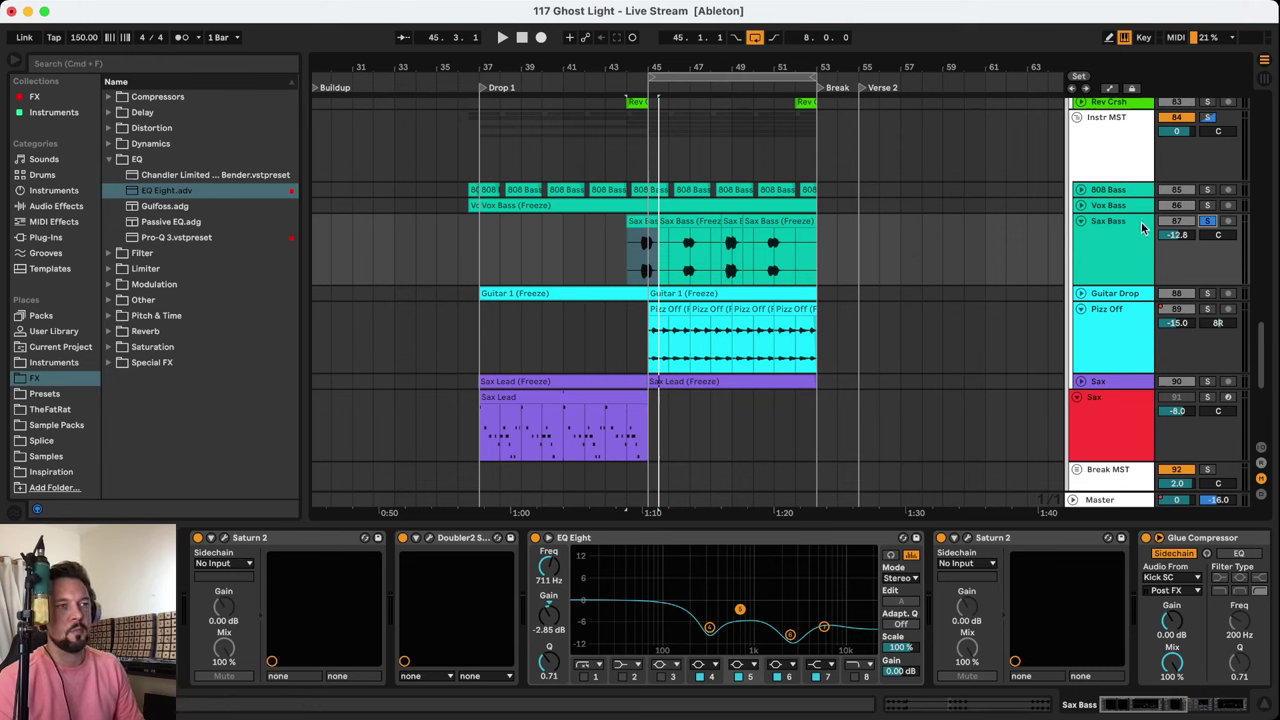
key(space)
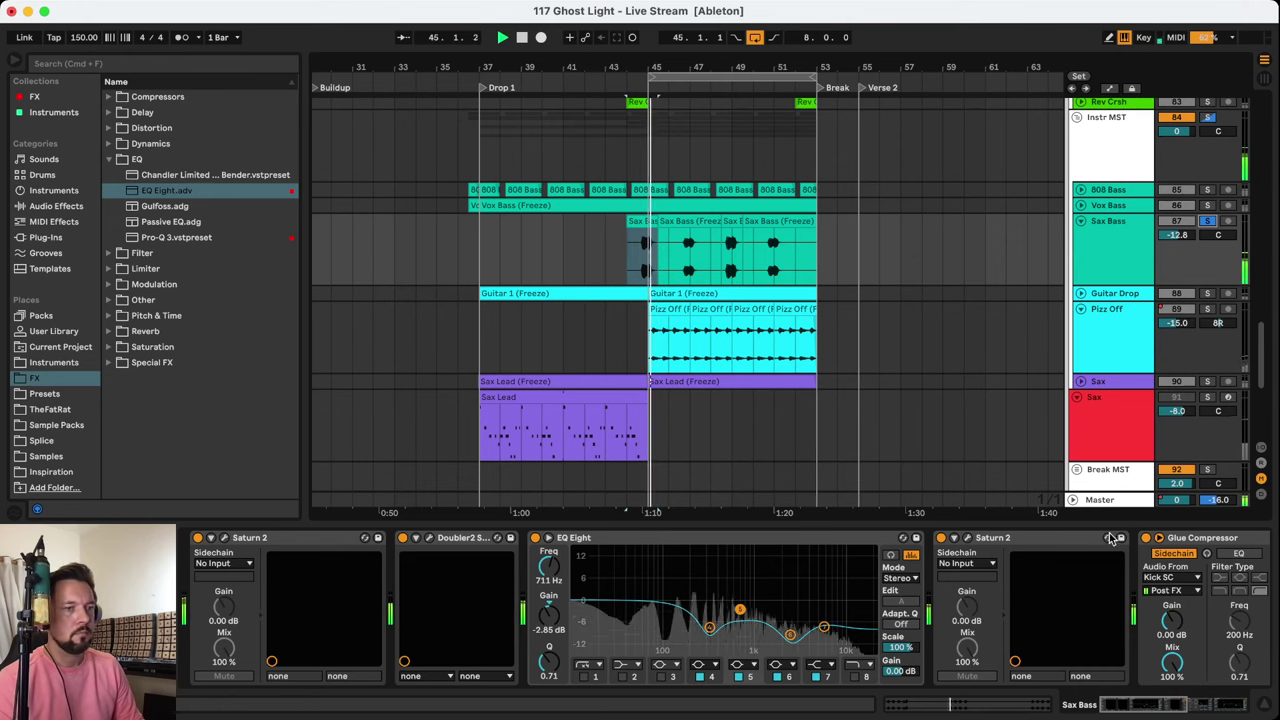
Bypass every device on the Sax Bass track, play the first clip dry, and switch the devices back on
key(space)
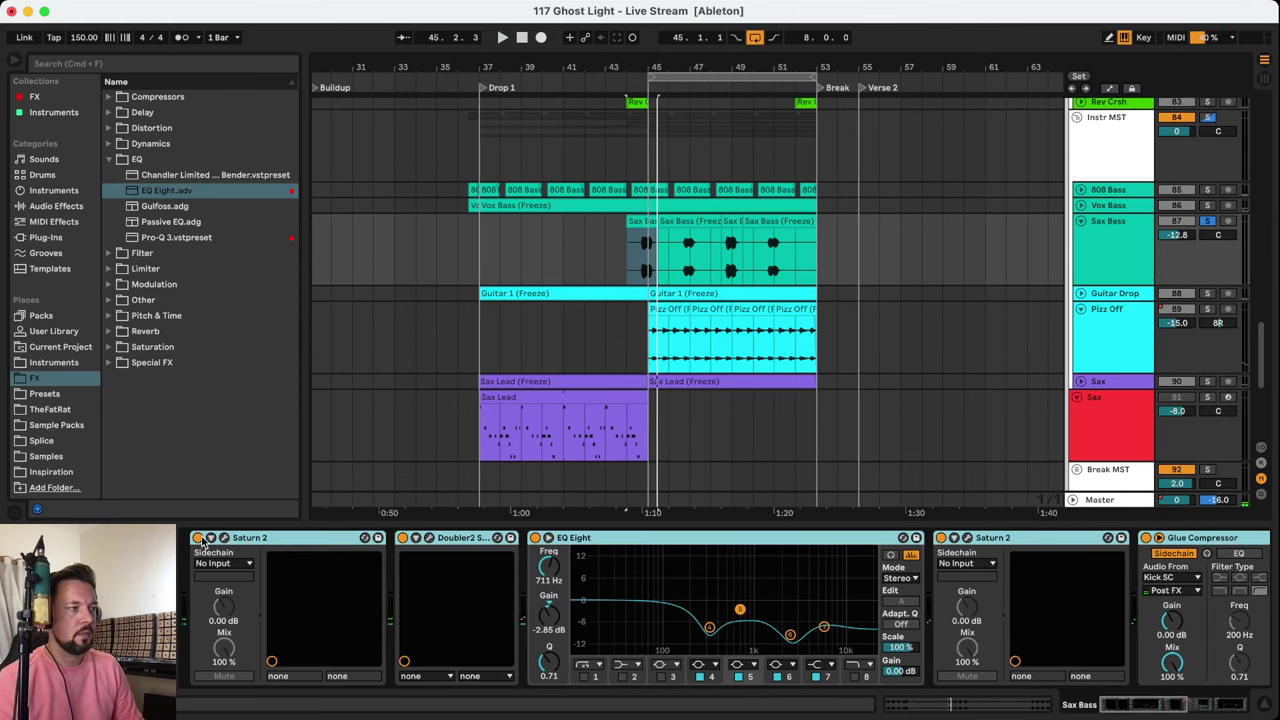
key(space)
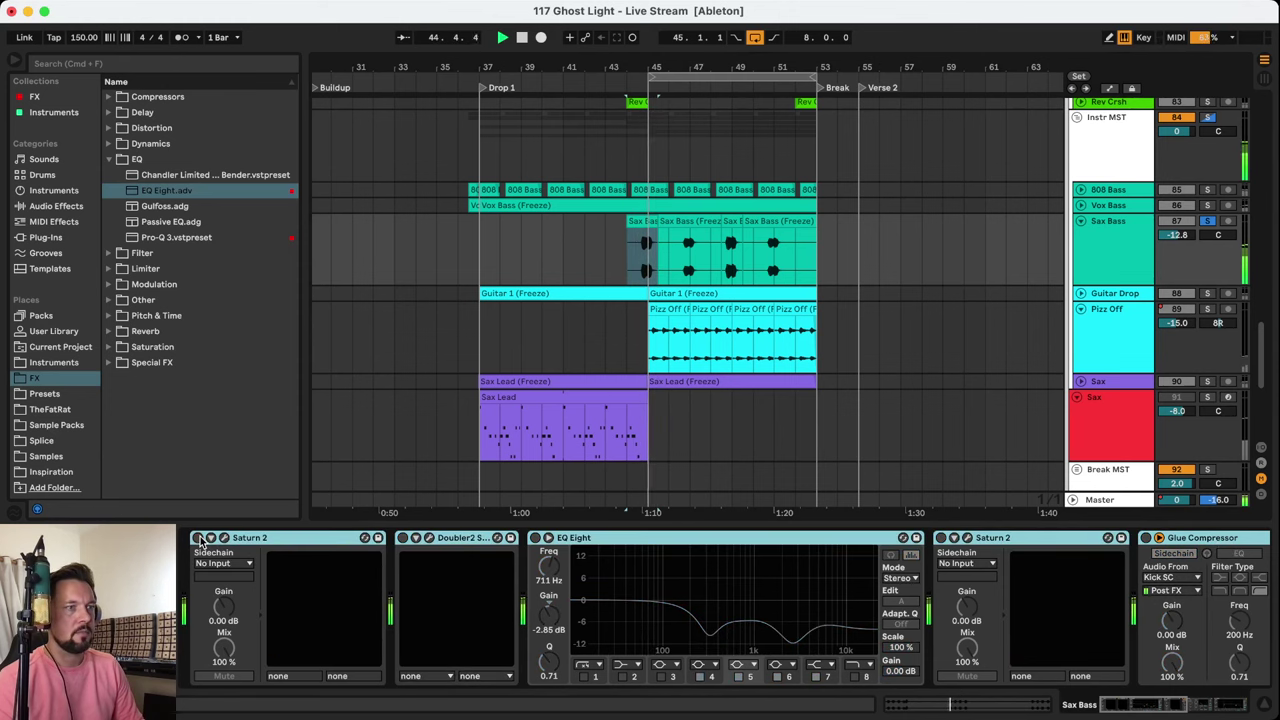
key(space)
click(199, 539)
Play the processed Sax Bass while examining Saturn 2, Doubler2 and EQ Eight, through to the last EQ Eight in the chain
click(287, 541)
key(space)
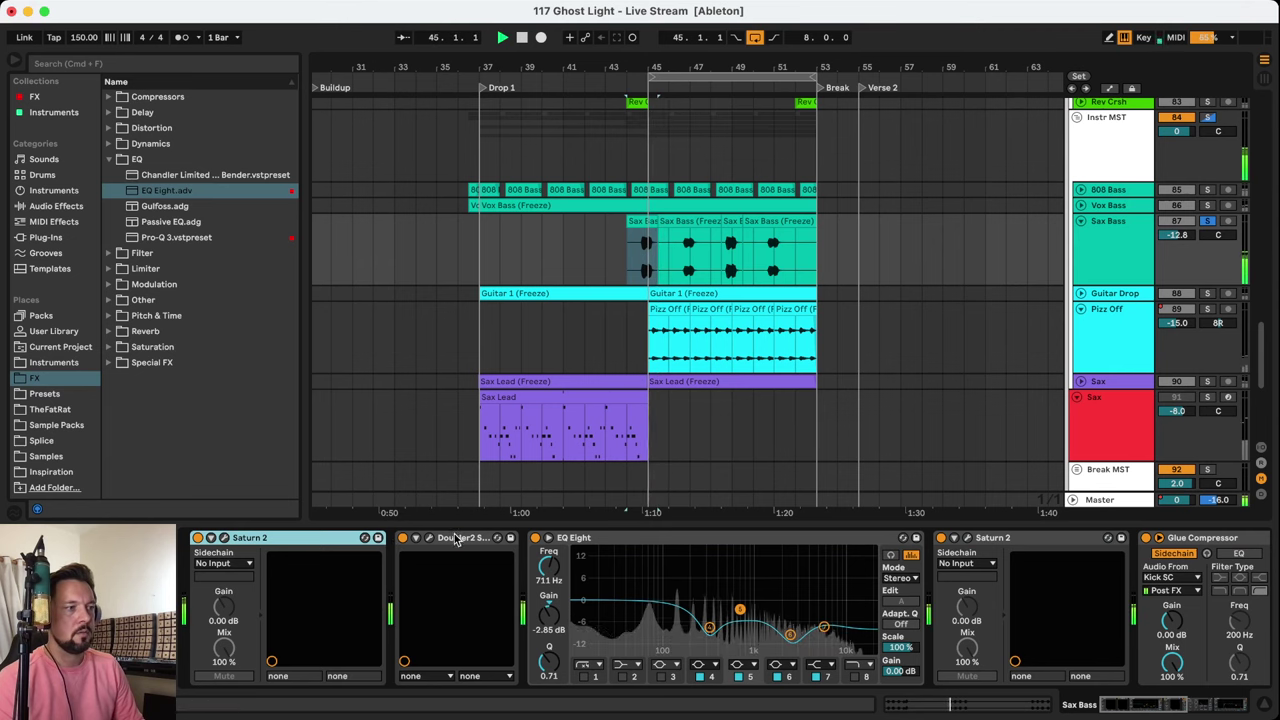
click(455, 537)
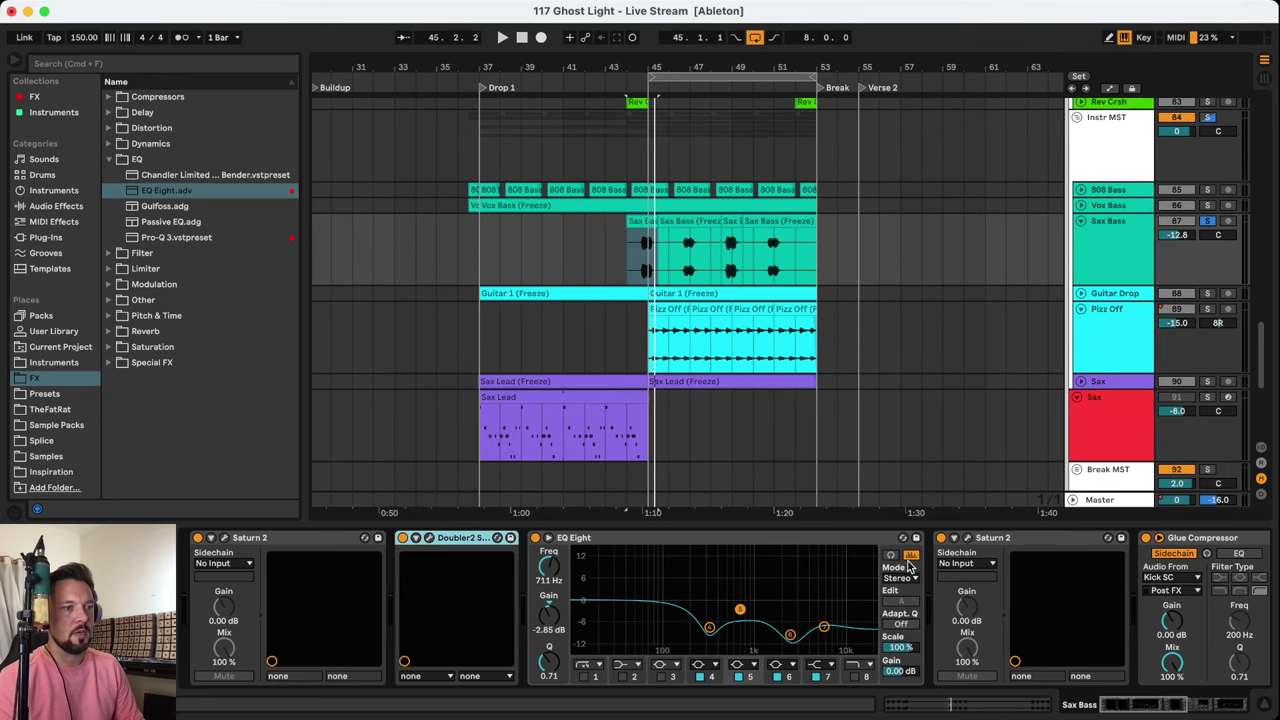
click(748, 538)
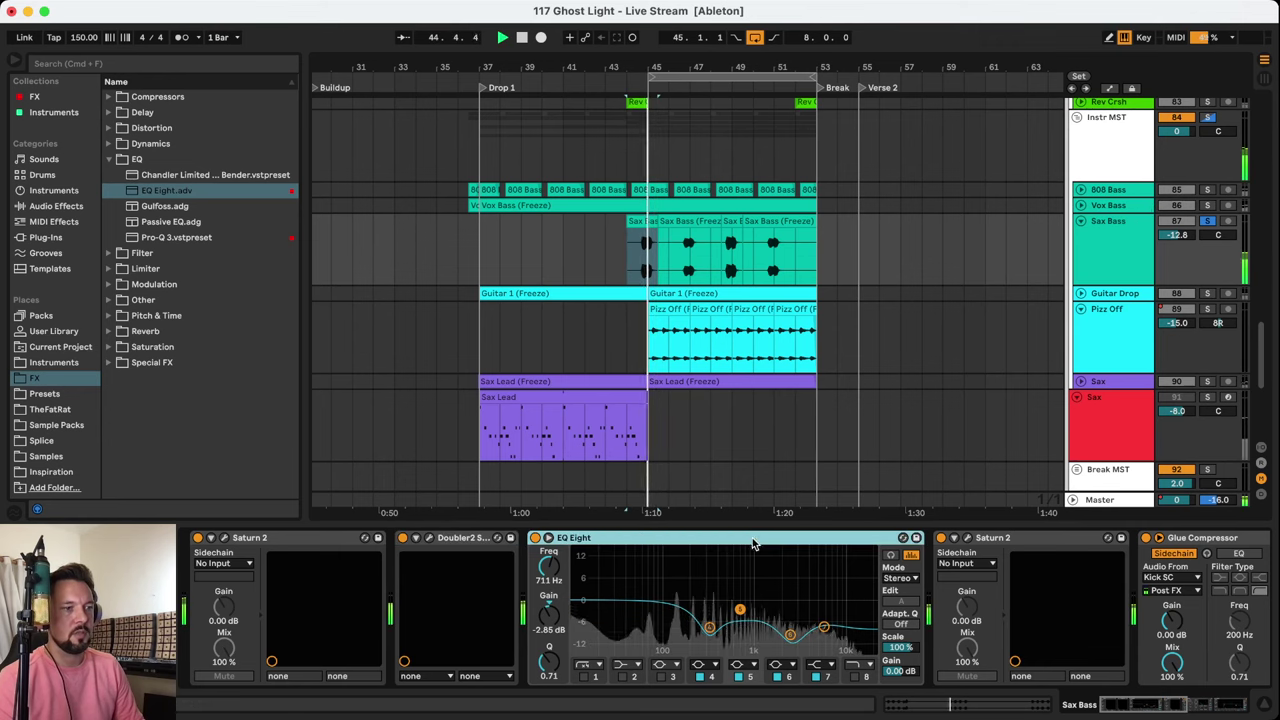
drag(1153, 704, 1210, 703)
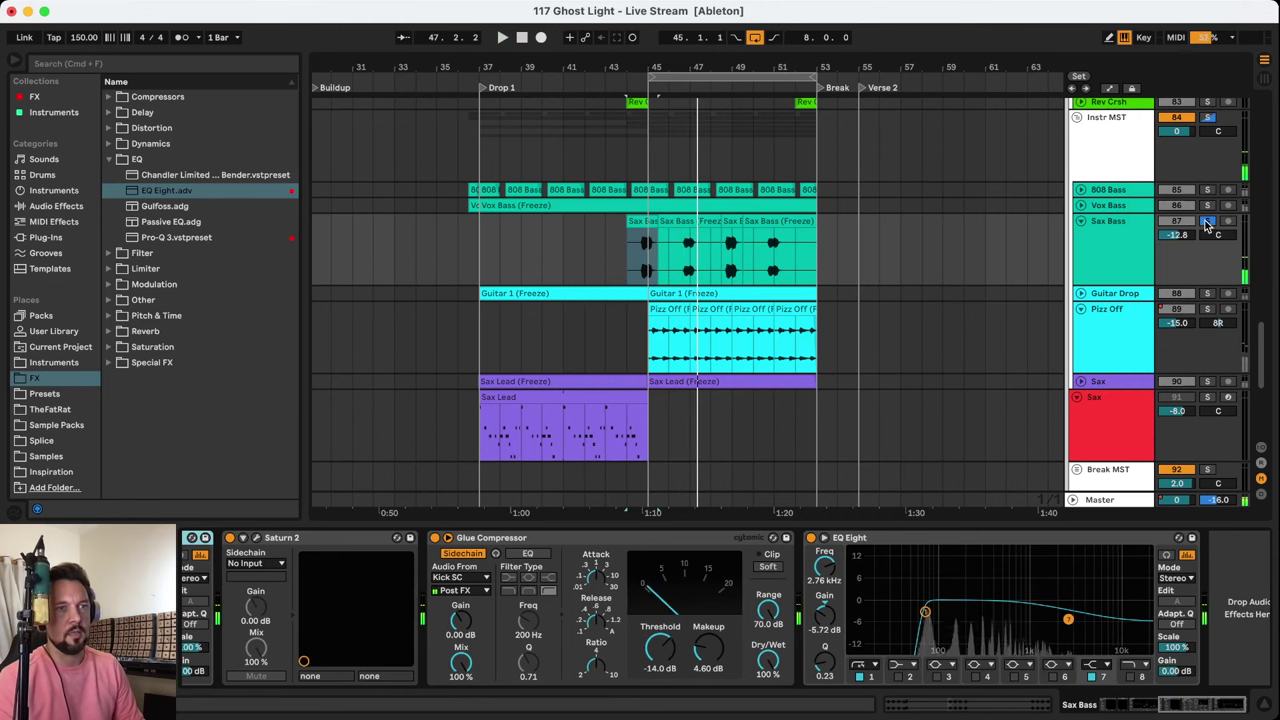
Fold the Sax Bass track, solo Pizz Off and play its first clip
click(1082, 224)
click(670, 272)
click(1207, 252)
key(space)
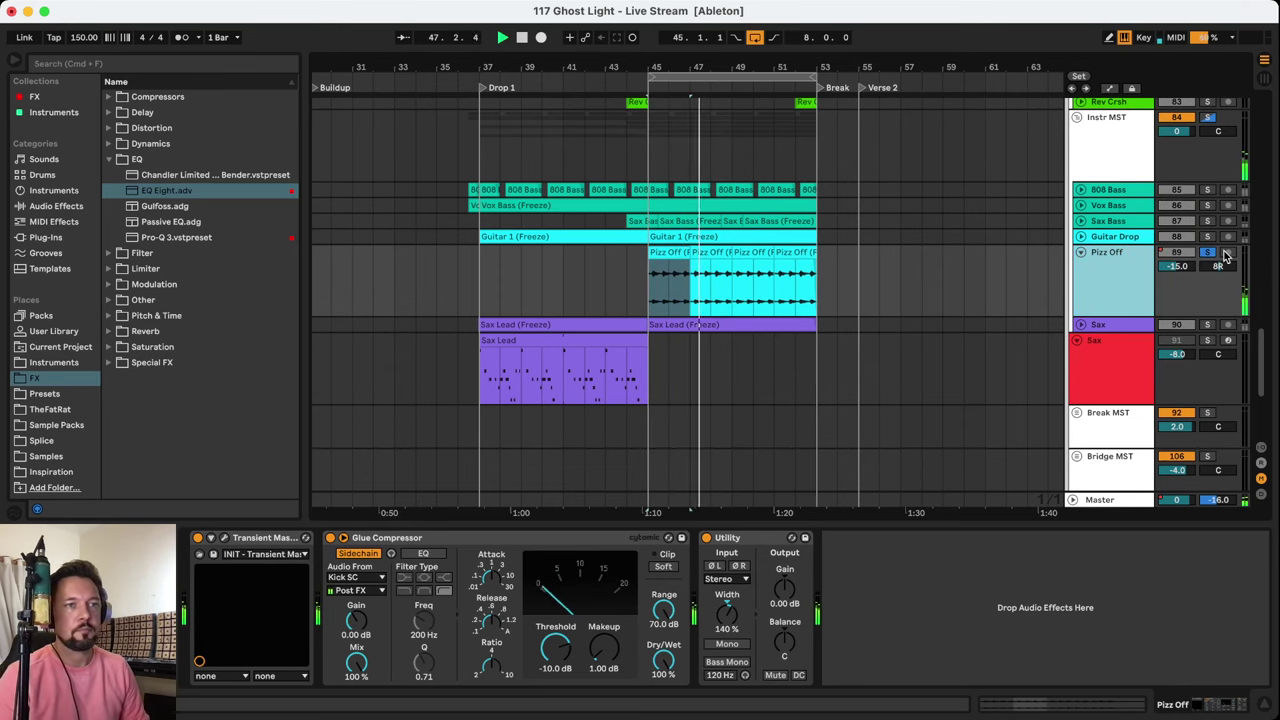
Play the second half of Drop 1 with Pizz Off unsoloed, and fold the Pizz Off track
key(space)
key(space)
scroll(916, 318, down, 5)
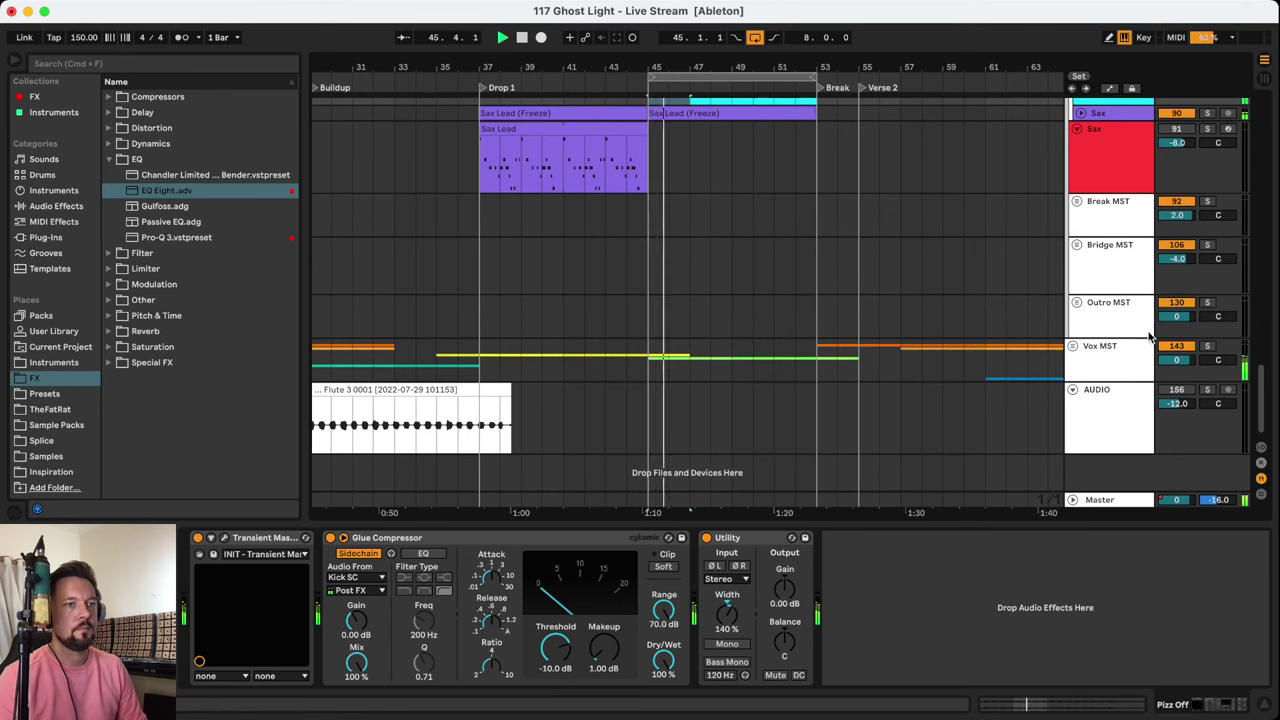
scroll(808, 280, up, 9)
scroll(808, 283, down, 3)
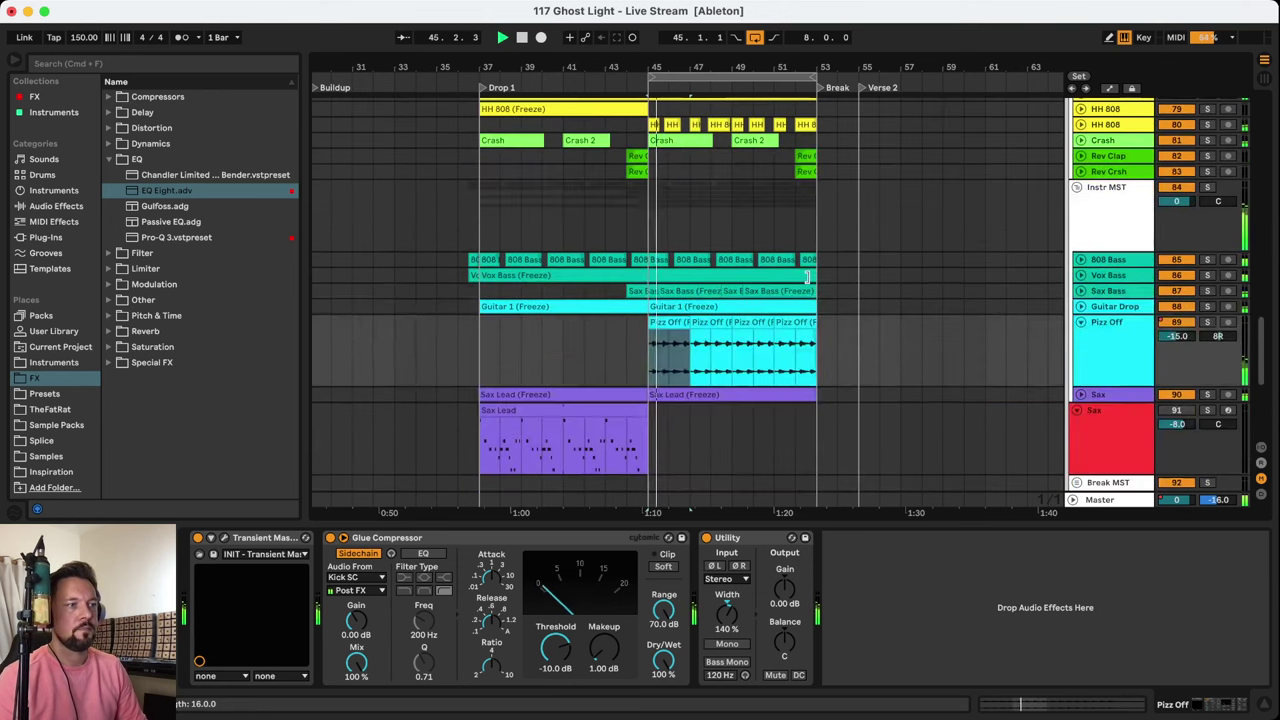
click(544, 337)
click(605, 322)
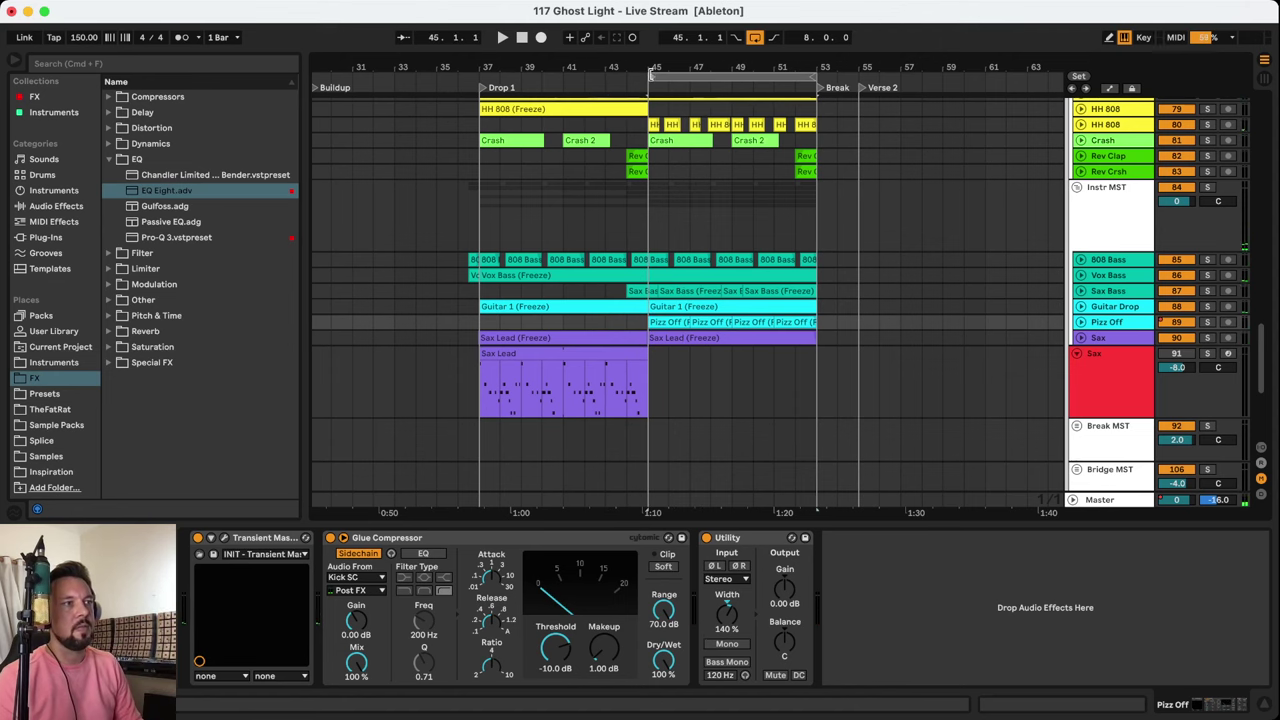
Unfold and solo the second HH 808 track and play it from its first clip in Drop 1's second half
click(657, 113)
scroll(993, 220, up, 2)
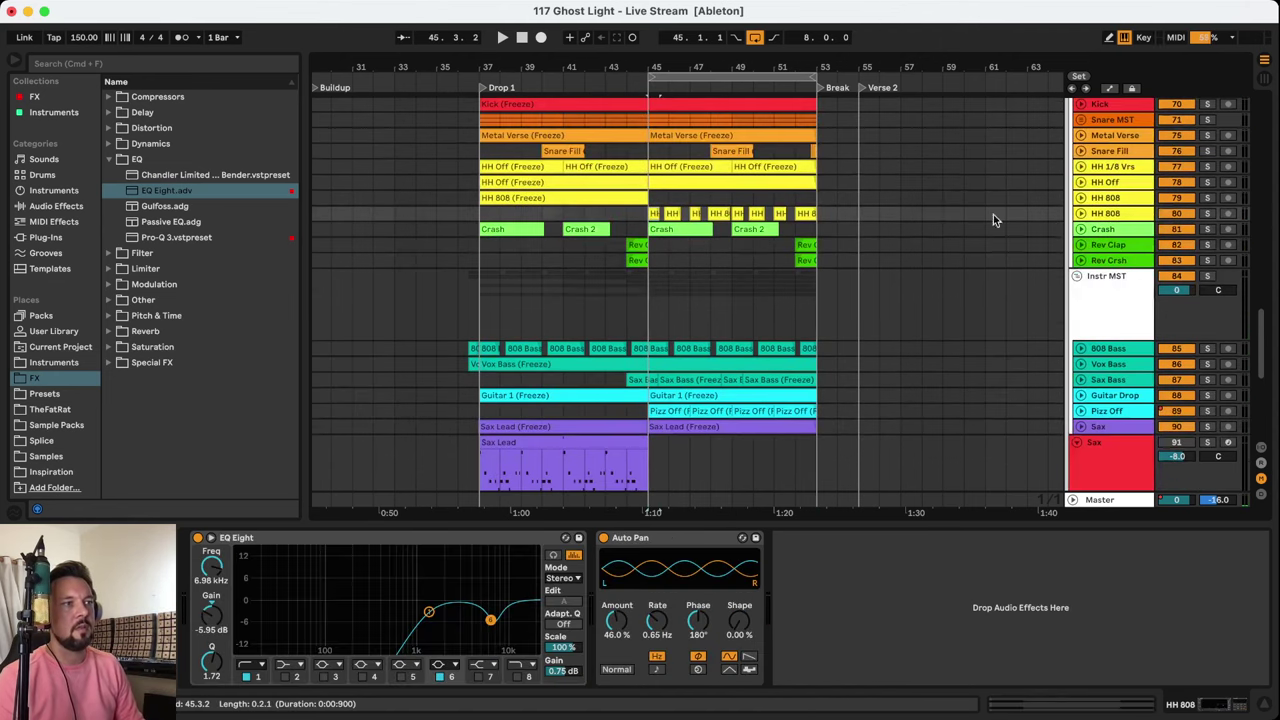
click(1079, 213)
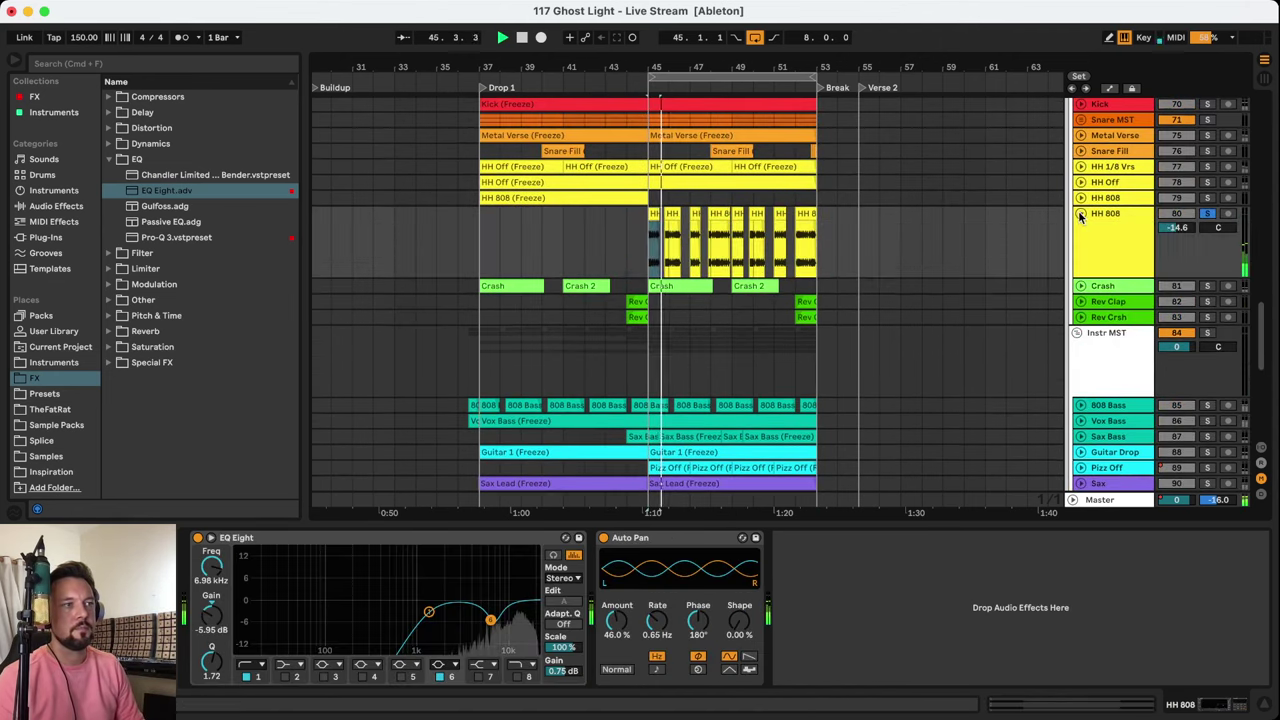
click(1115, 216)
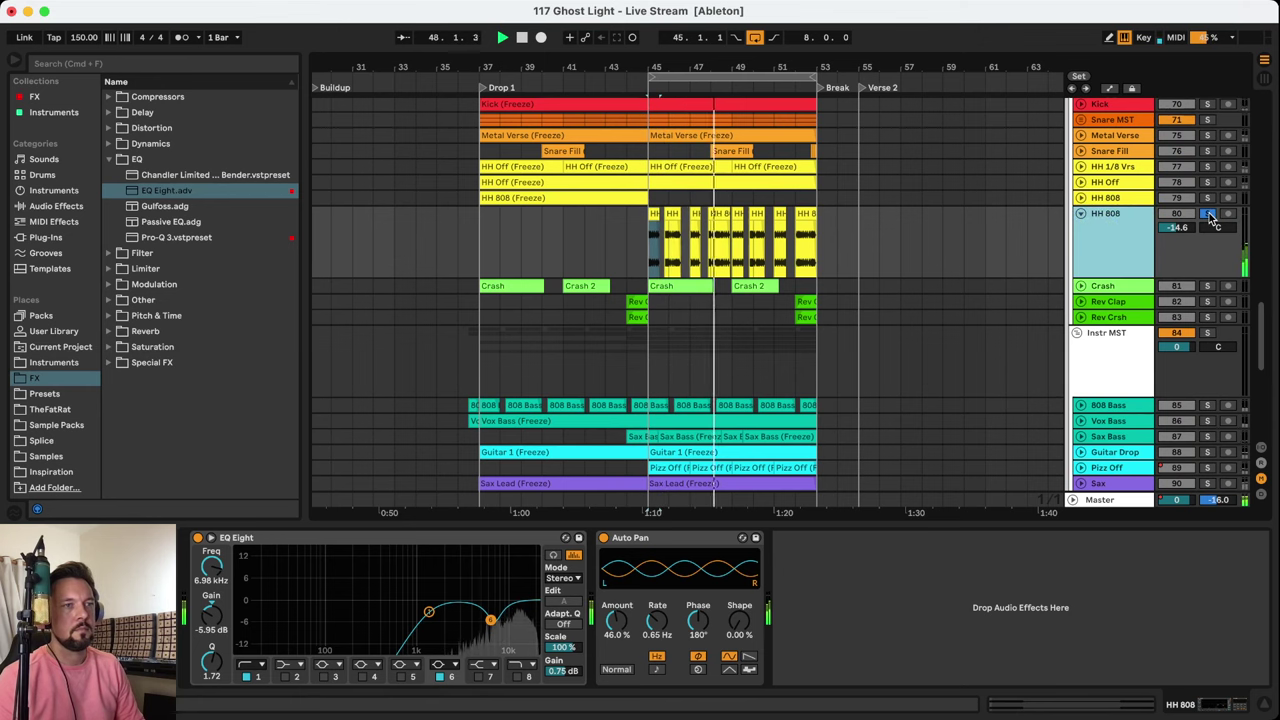
key(space)
Try extending the first HH 808 clip across the gaps to bar 53, play the continuous pattern, and undo the extension
drag(674, 67, 672, 160)
drag(651, 60, 411, 38)
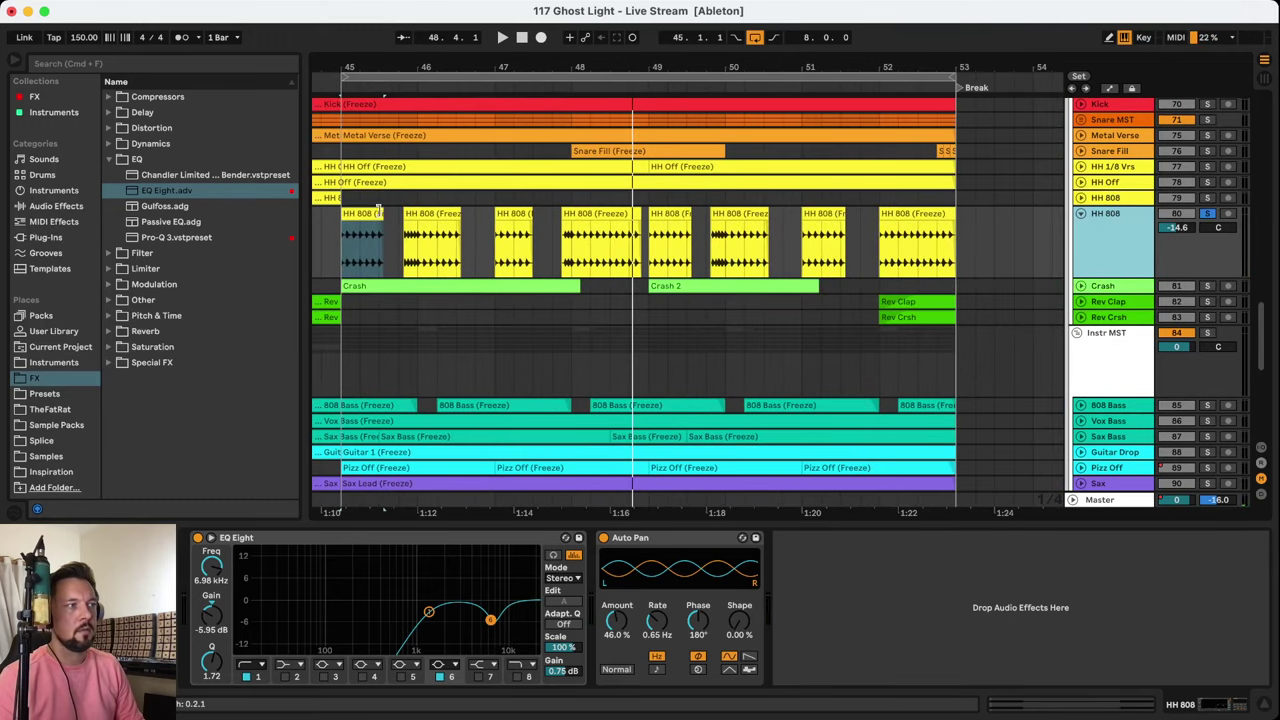
drag(382, 212, 957, 214)
key(space)
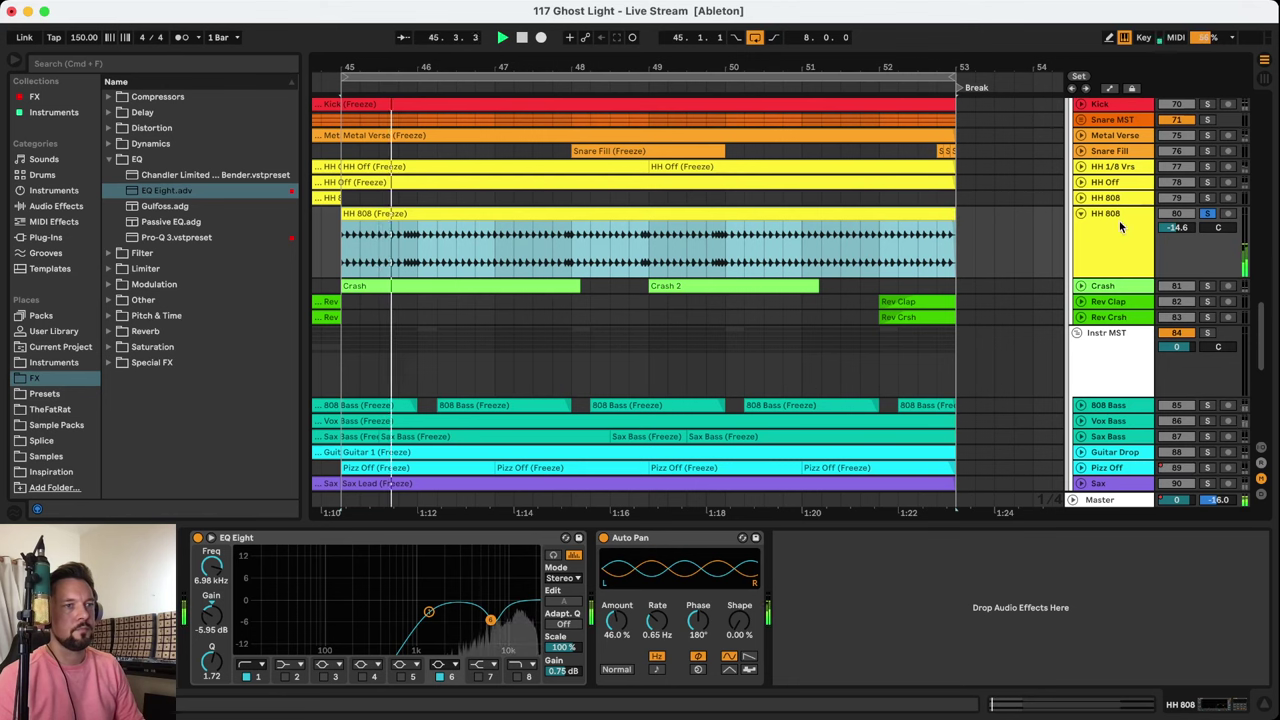
click(1114, 225)
click(920, 228)
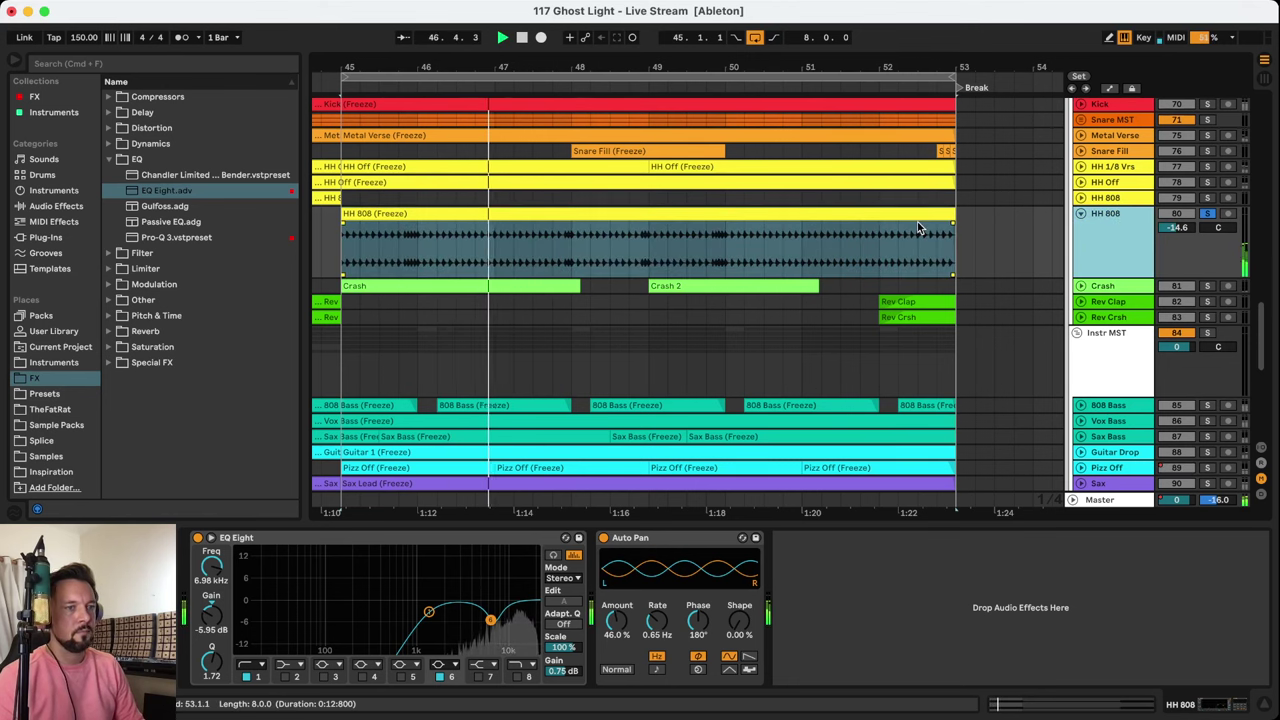
key(super+z)
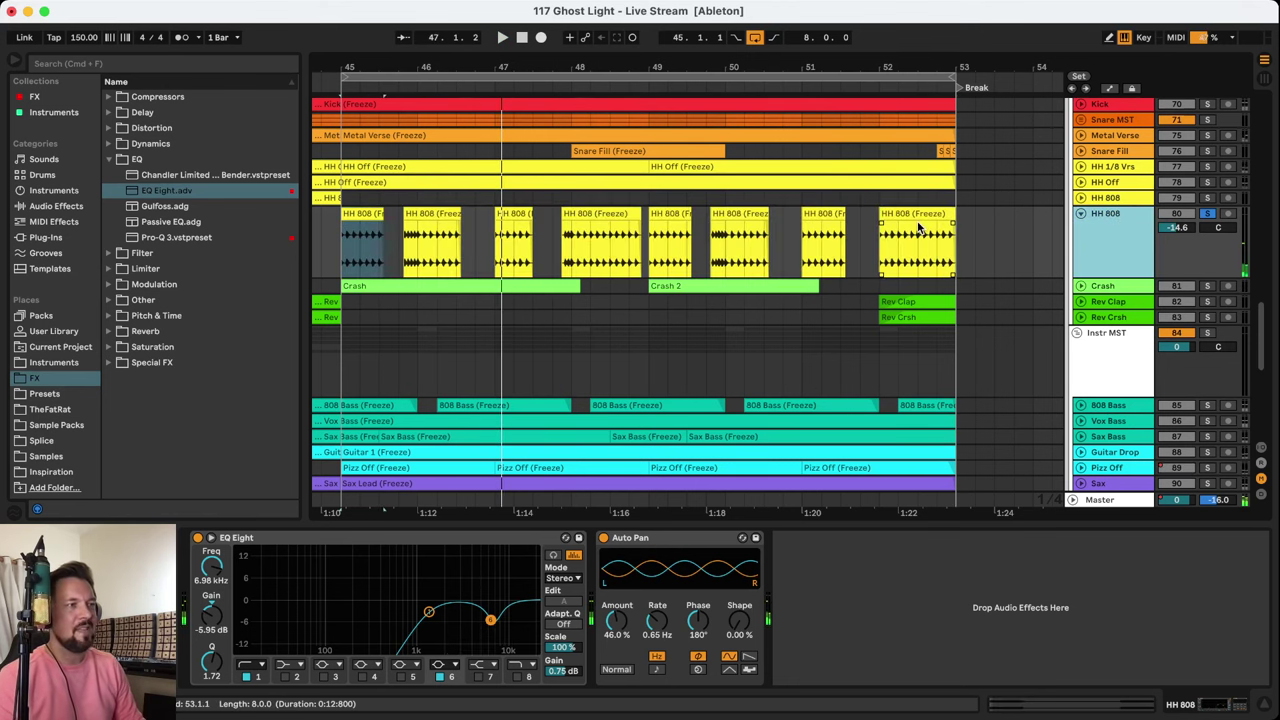
Unsolo and fold the second HH 808 track
click(1210, 216)
drag(394, 68, 614, 38)
scroll(976, 243, down, 10)
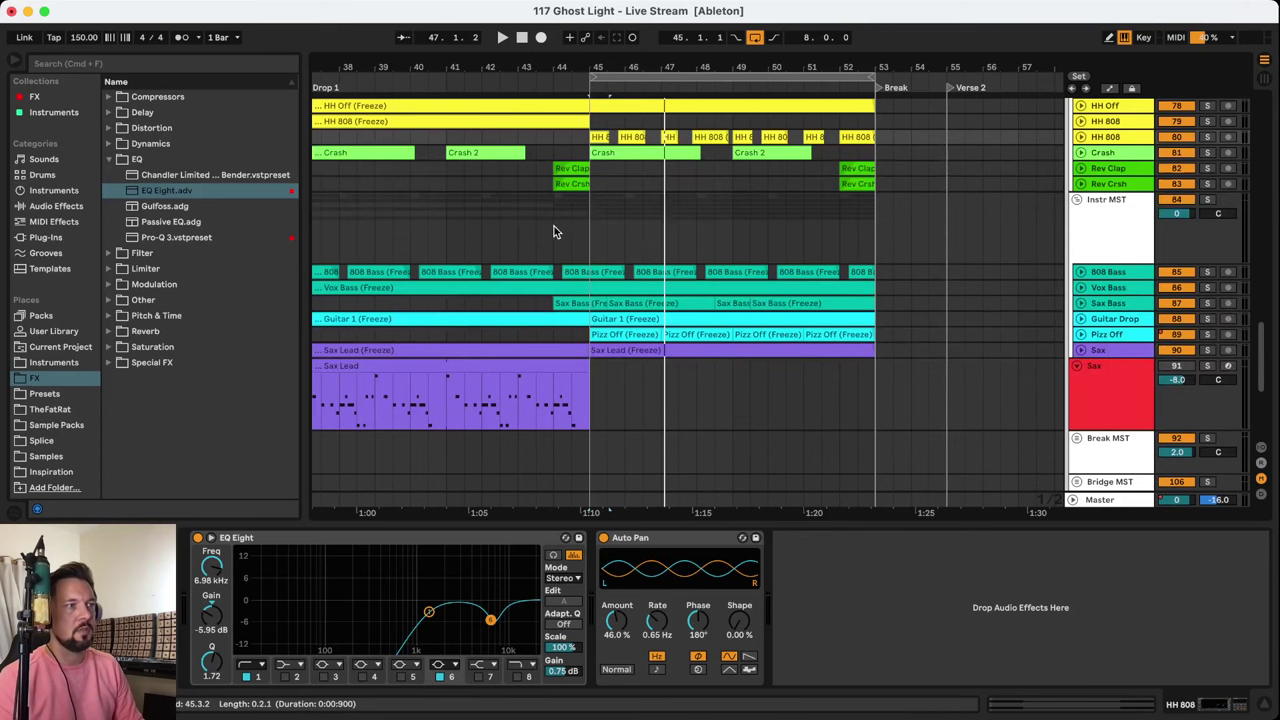
Extend the loop to start at bar 41, play the full mix from there, and fold the red Sax track
click(554, 226)
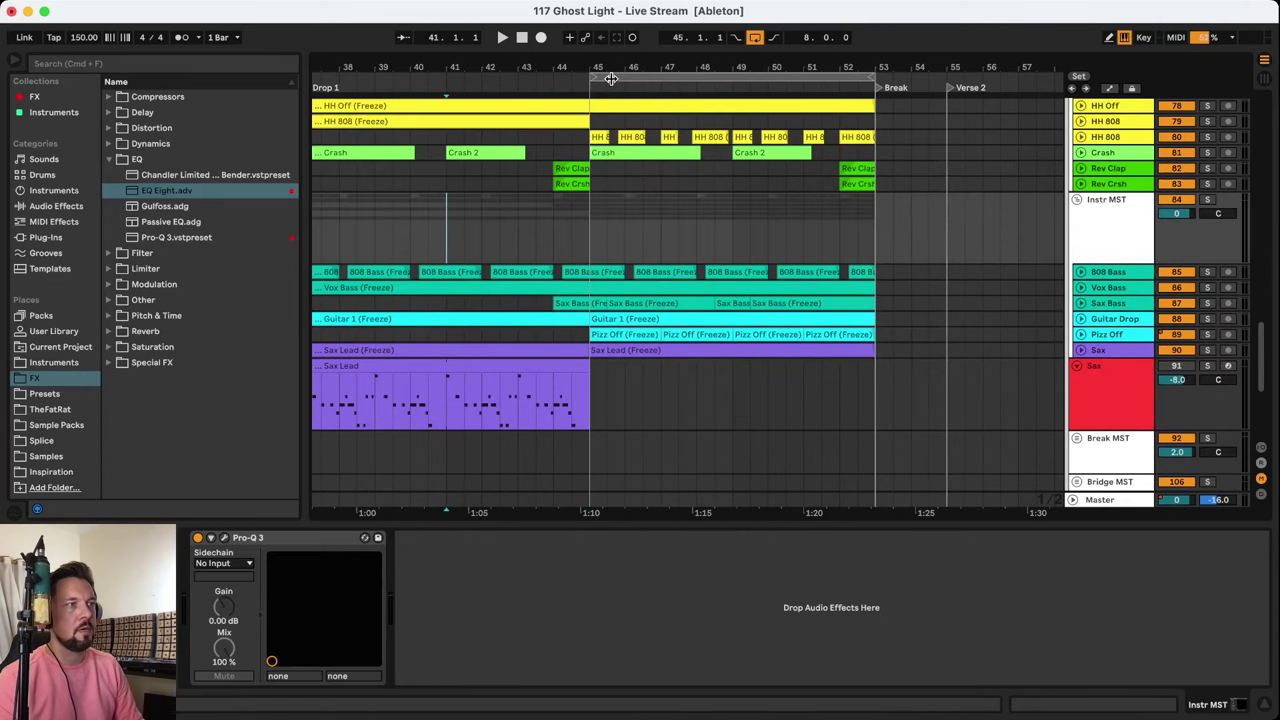
drag(597, 75, 446, 76)
key(space)
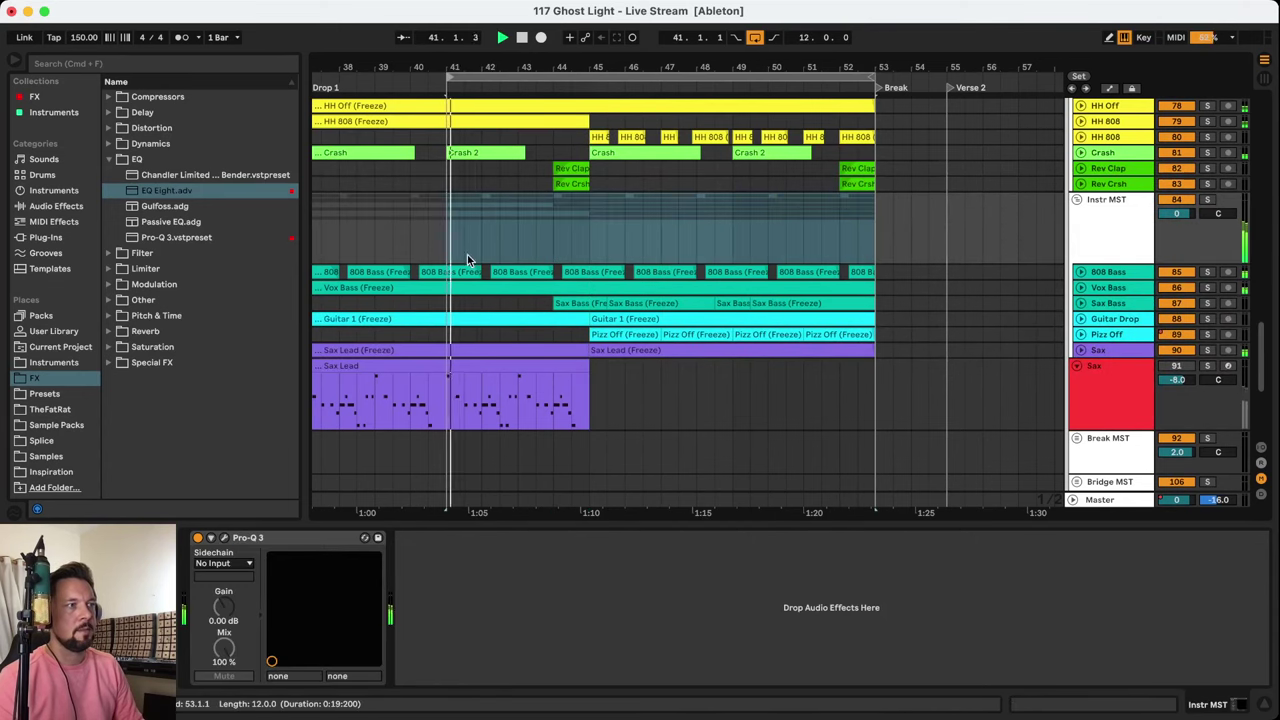
scroll(450, 242, up, 2)
drag(523, 64, 639, 45)
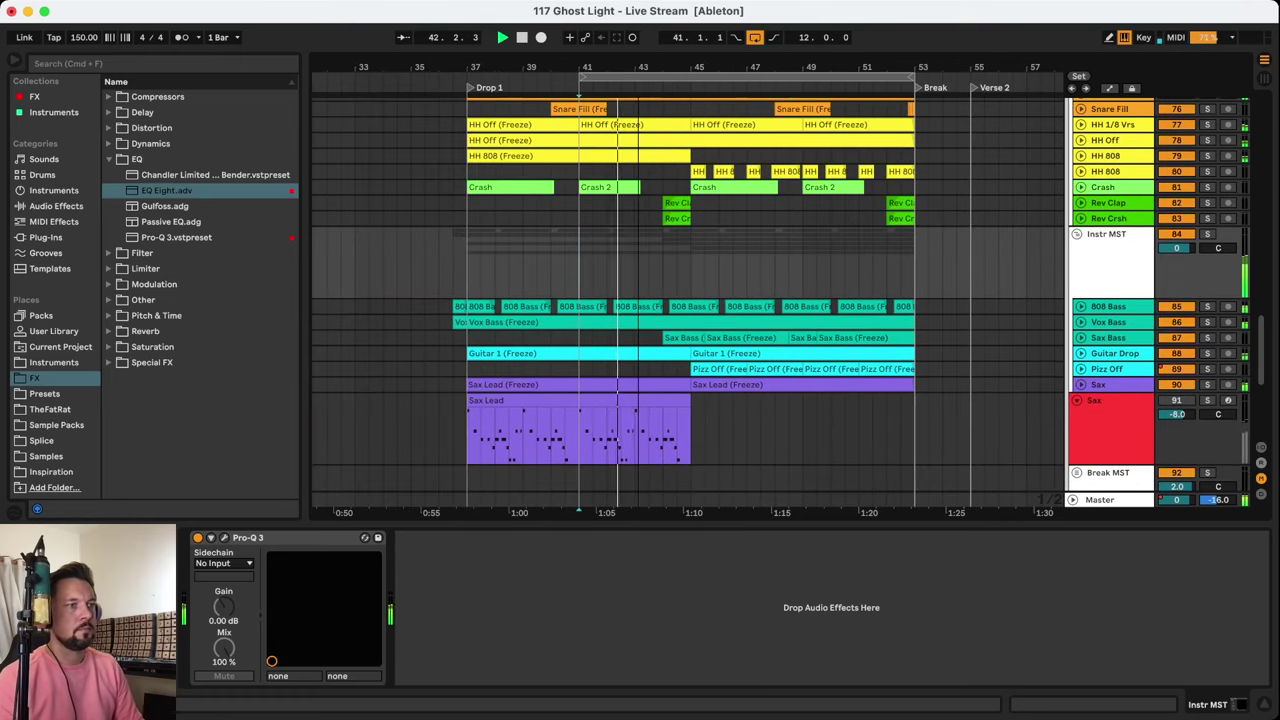
click(1077, 400)
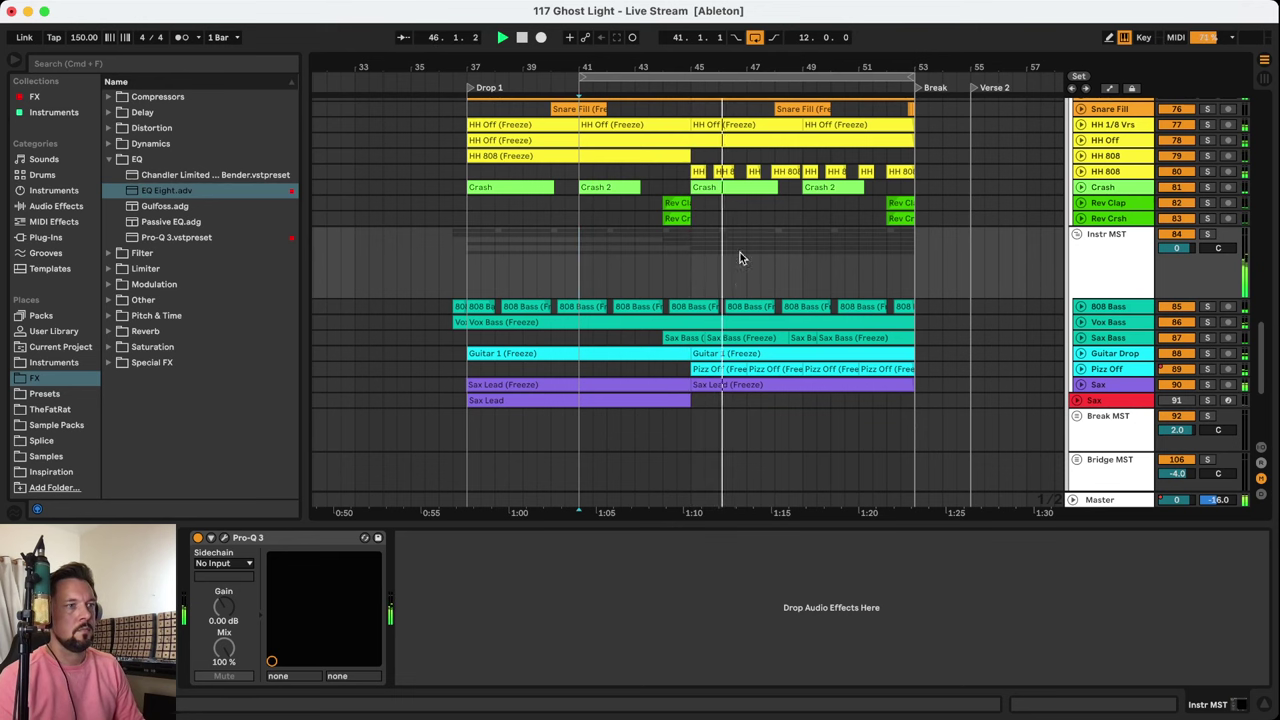
Solo Pizz Off briefly during playback to hear it alone, and unsolo it
click(731, 371)
click(1211, 370)
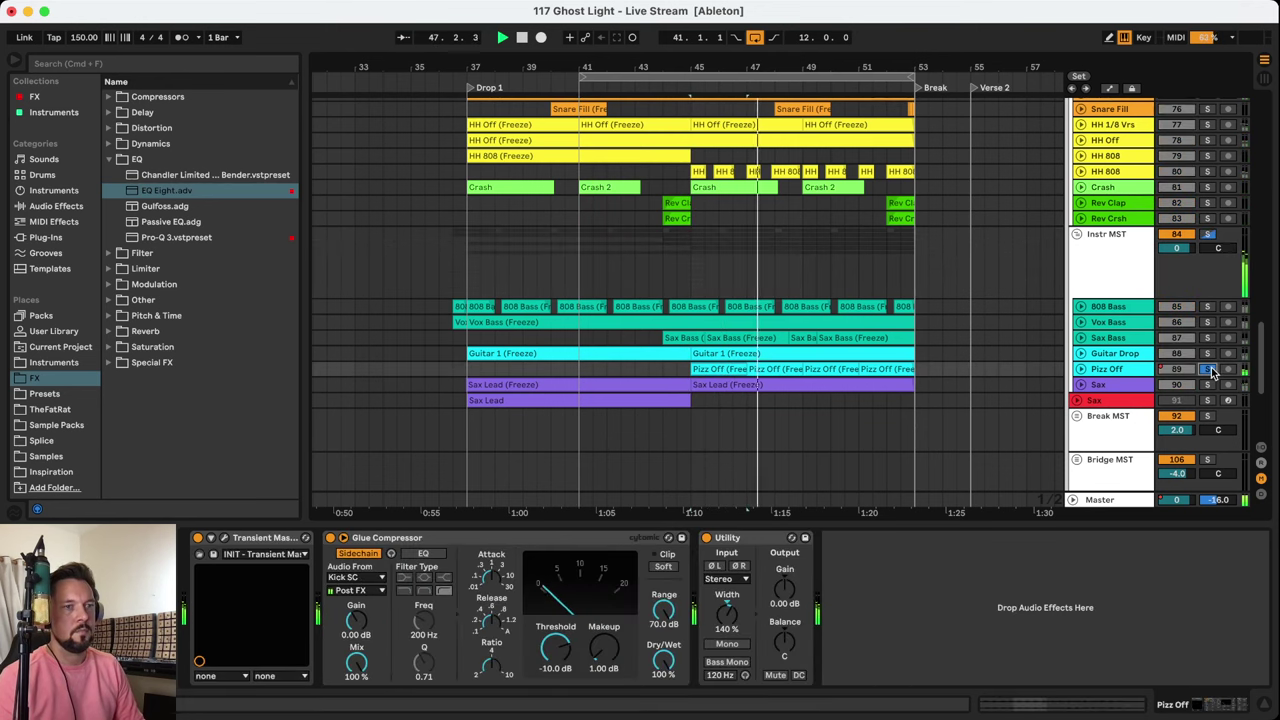
click(1209, 370)
Restart playback from the first clip of the second HH 808 track, briefly soloing that track against the full mix
click(748, 168)
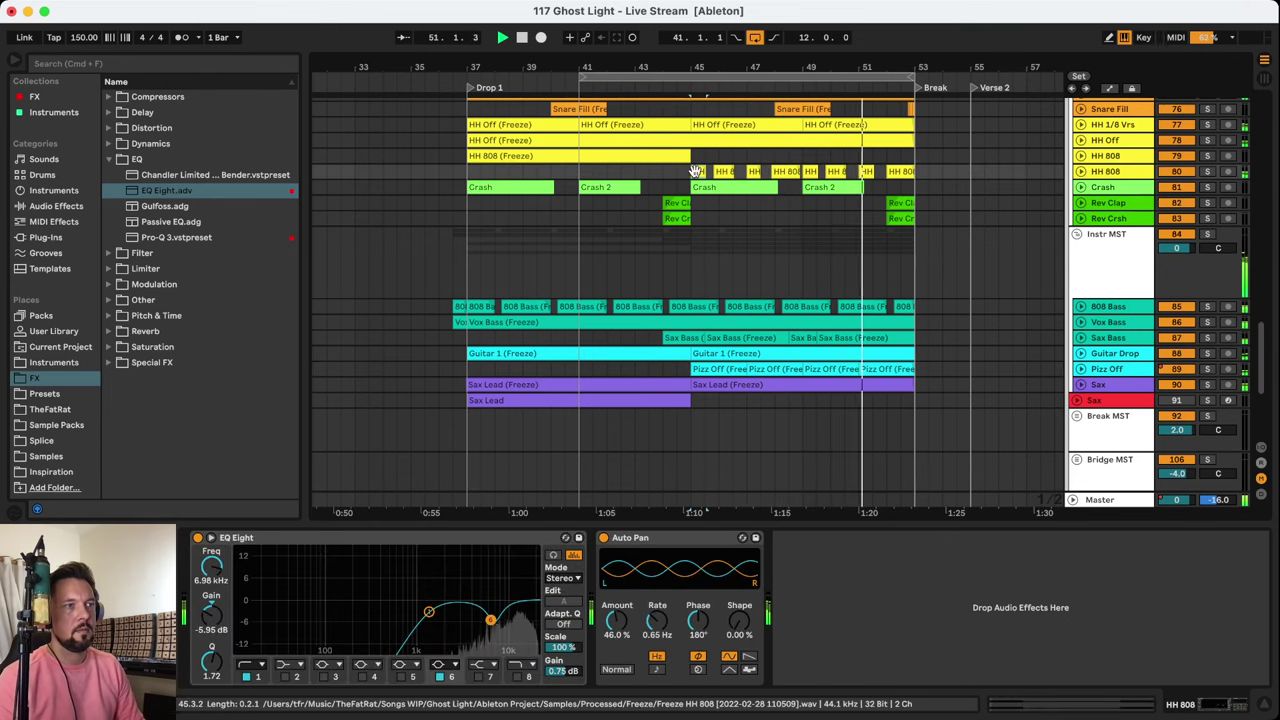
key(space)
key(space)
click(1208, 172)
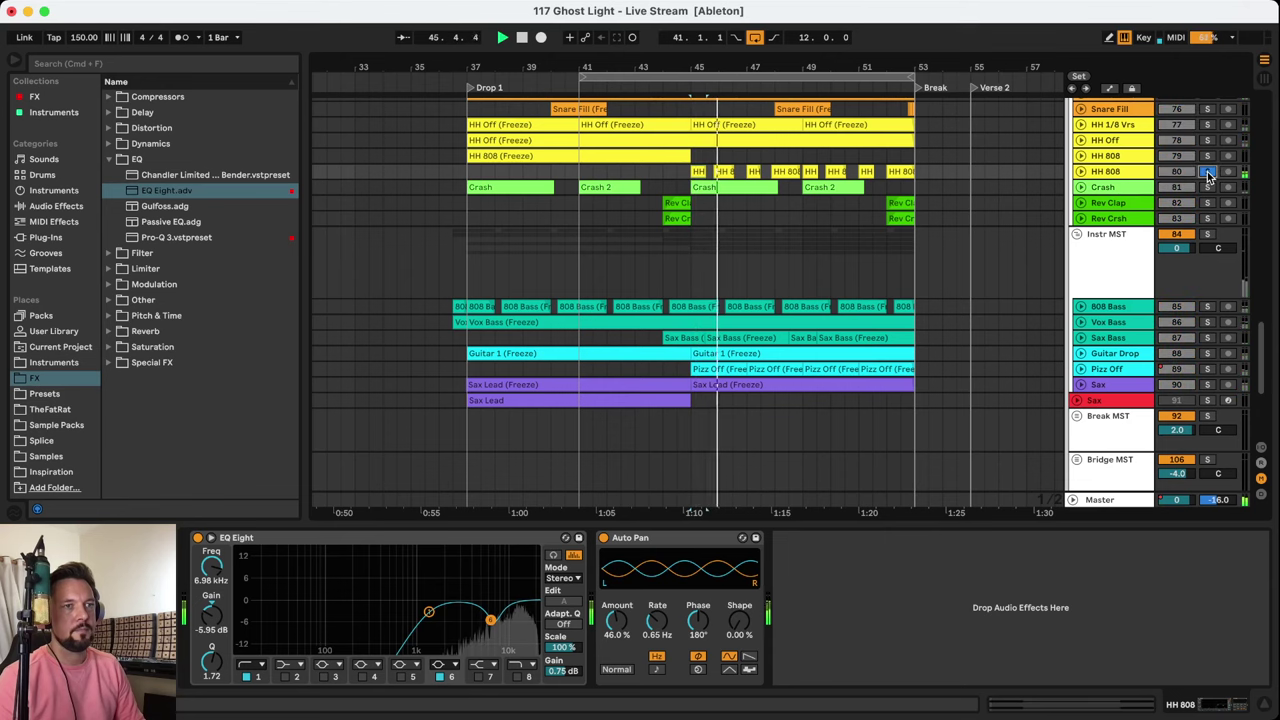
click(1207, 171)
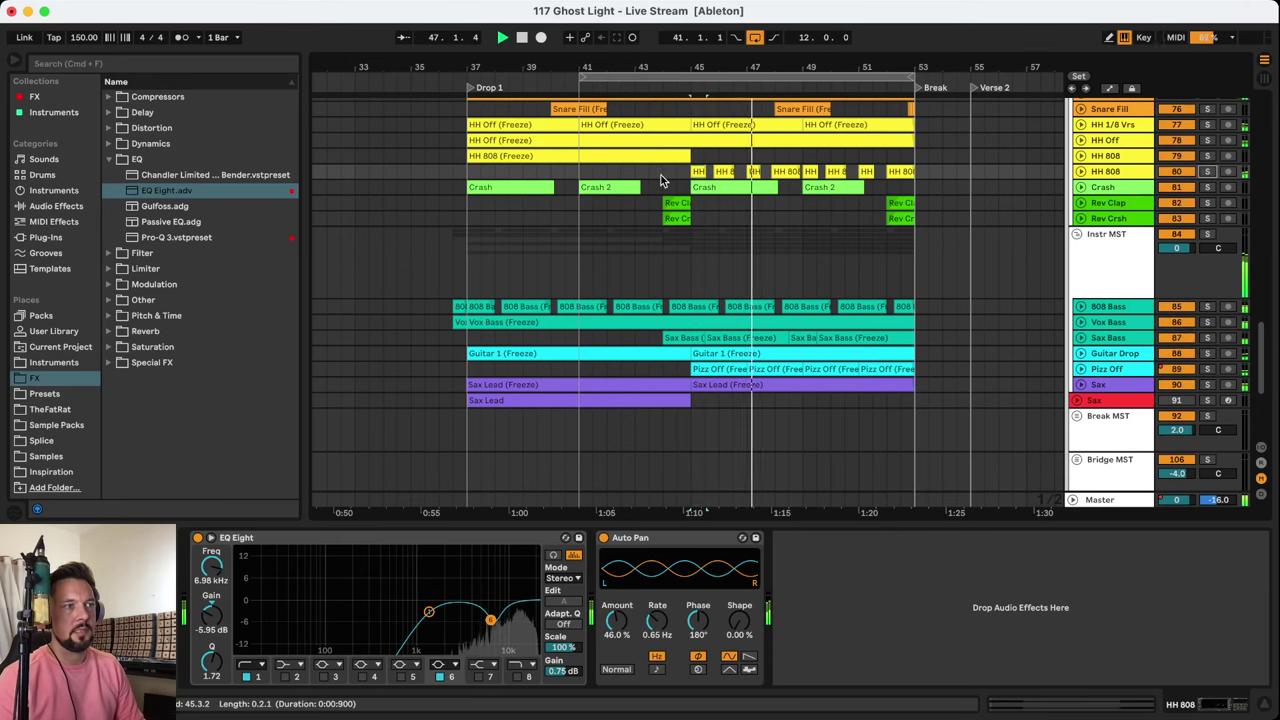
Select the second Sax Lead clip, stop playback, and move the loop start to bar 45
click(633, 261)
scroll(685, 232, down, 2)
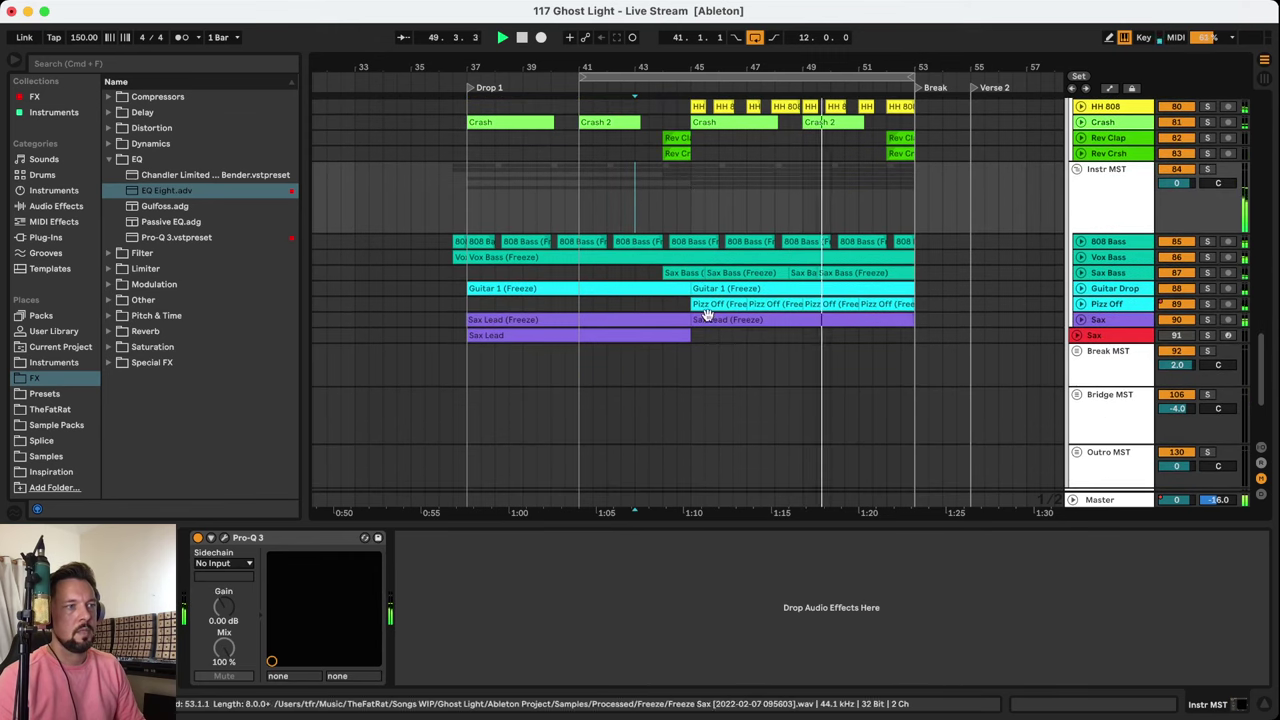
scroll(707, 305, down, 3)
click(723, 250)
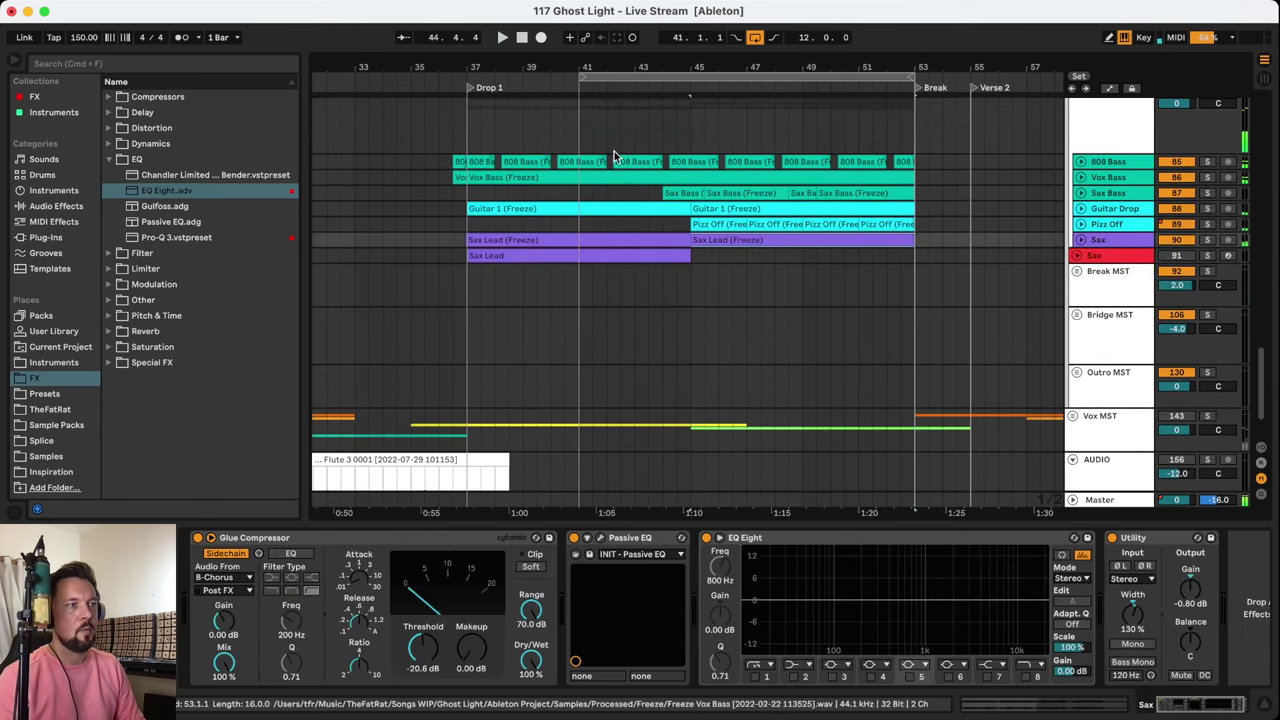
drag(581, 76, 693, 76)
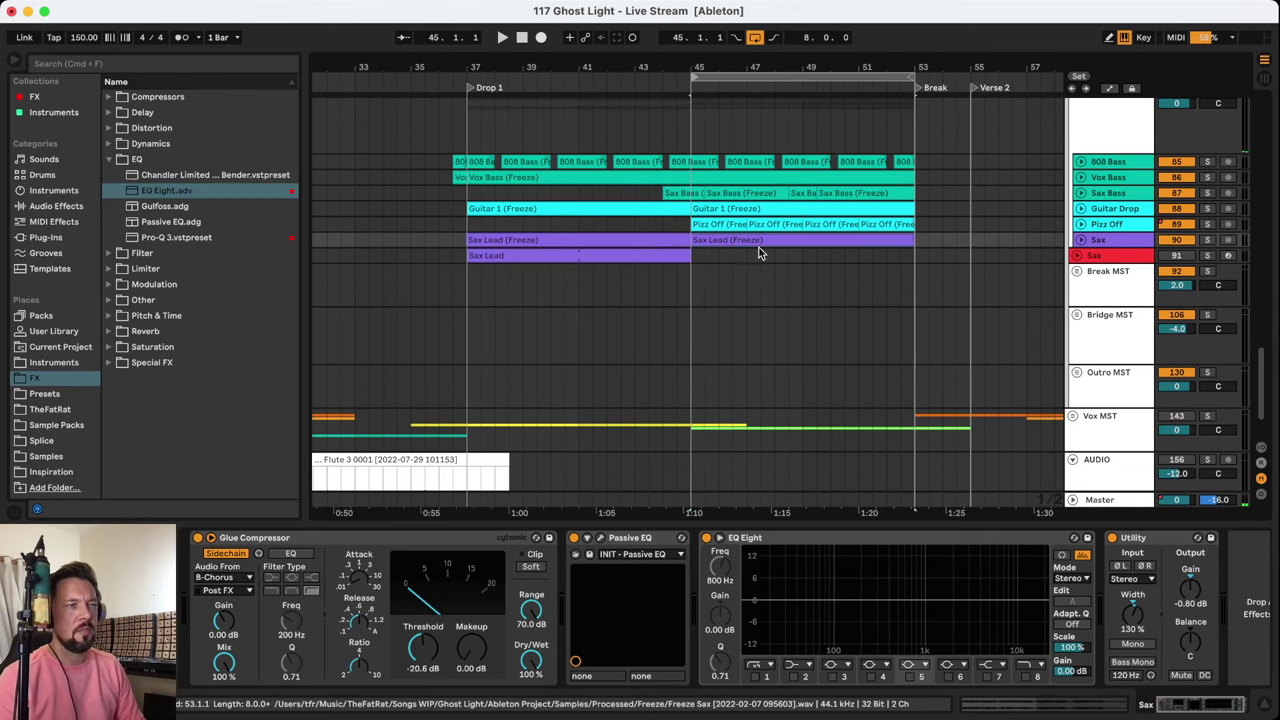
Unfold and solo the purple Sax track and play its second clip
click(1100, 243)
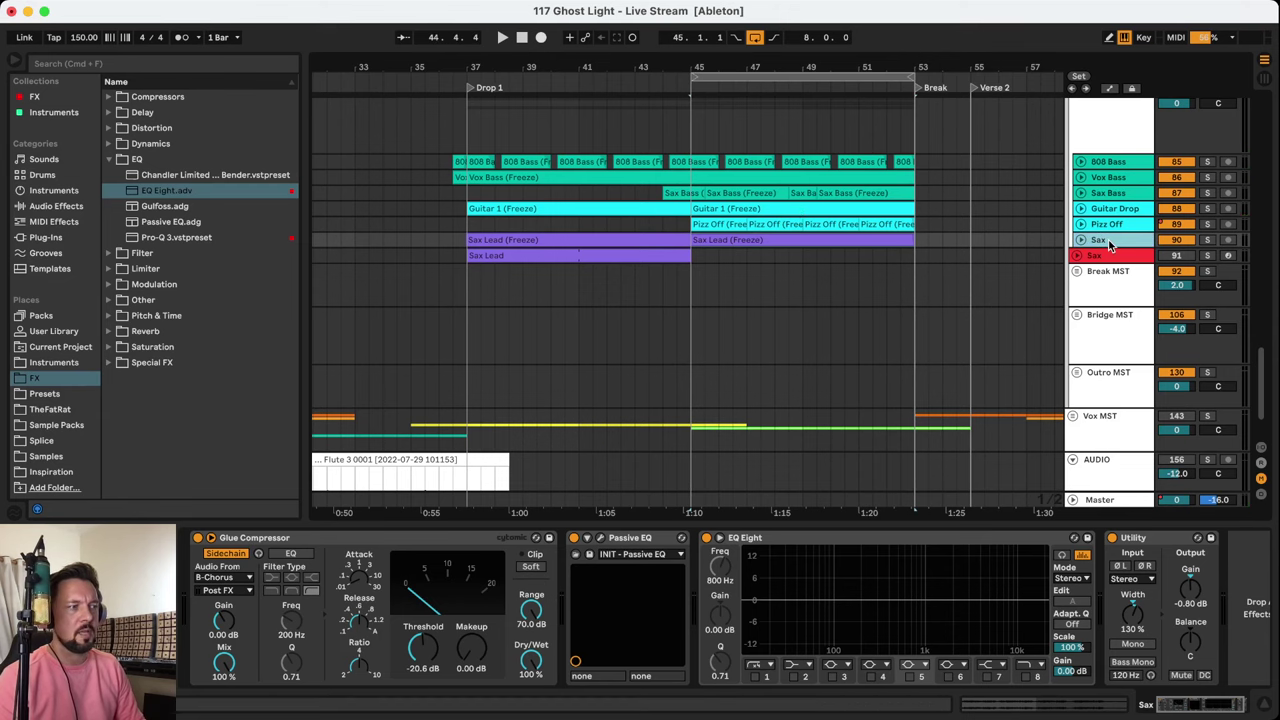
click(1081, 241)
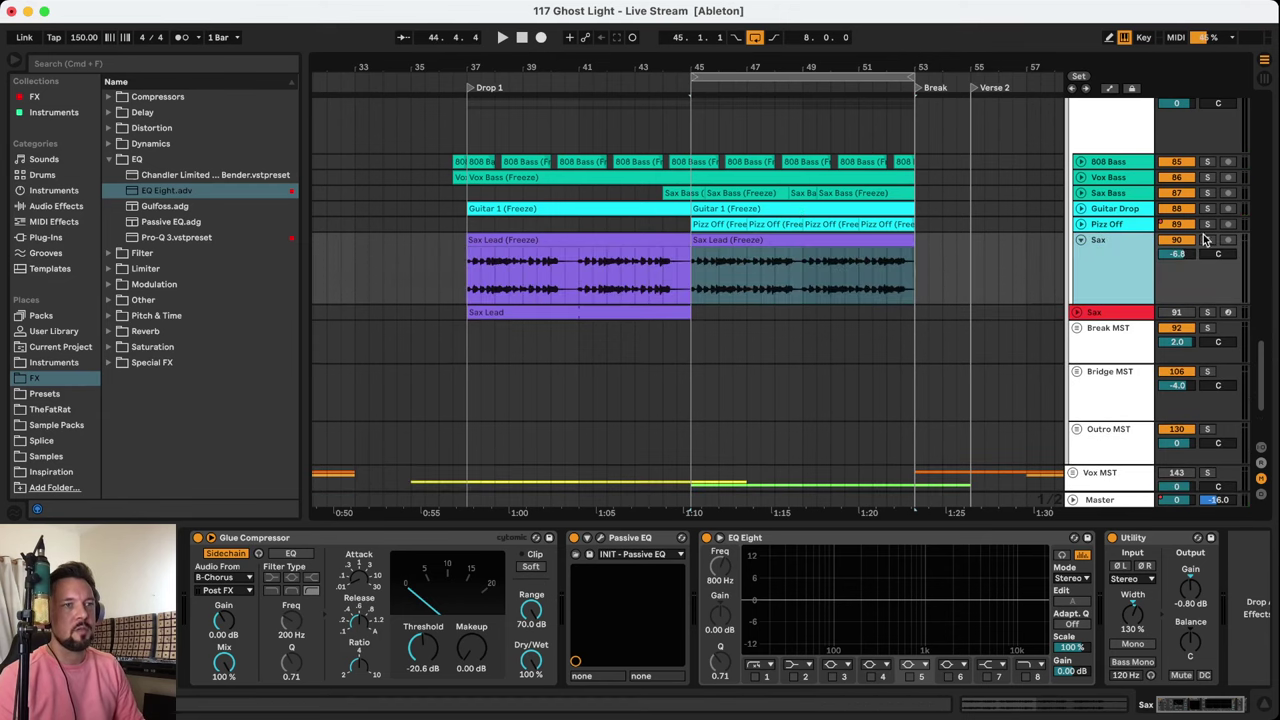
click(767, 239)
key(space)
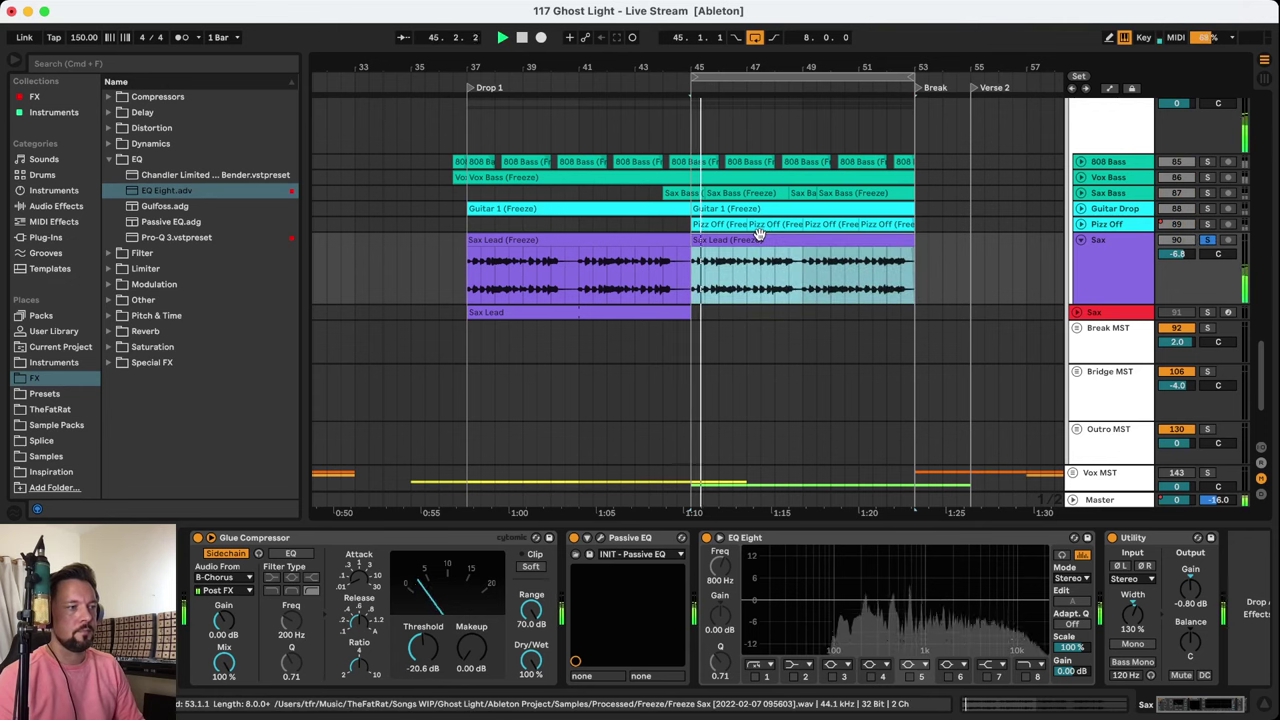
Try Glue Compressor thresholds of -40 dB and -31.4 dB on the soloed Sax, replaying it from bar 45
drag(421, 647, 421, 676)
key(space)
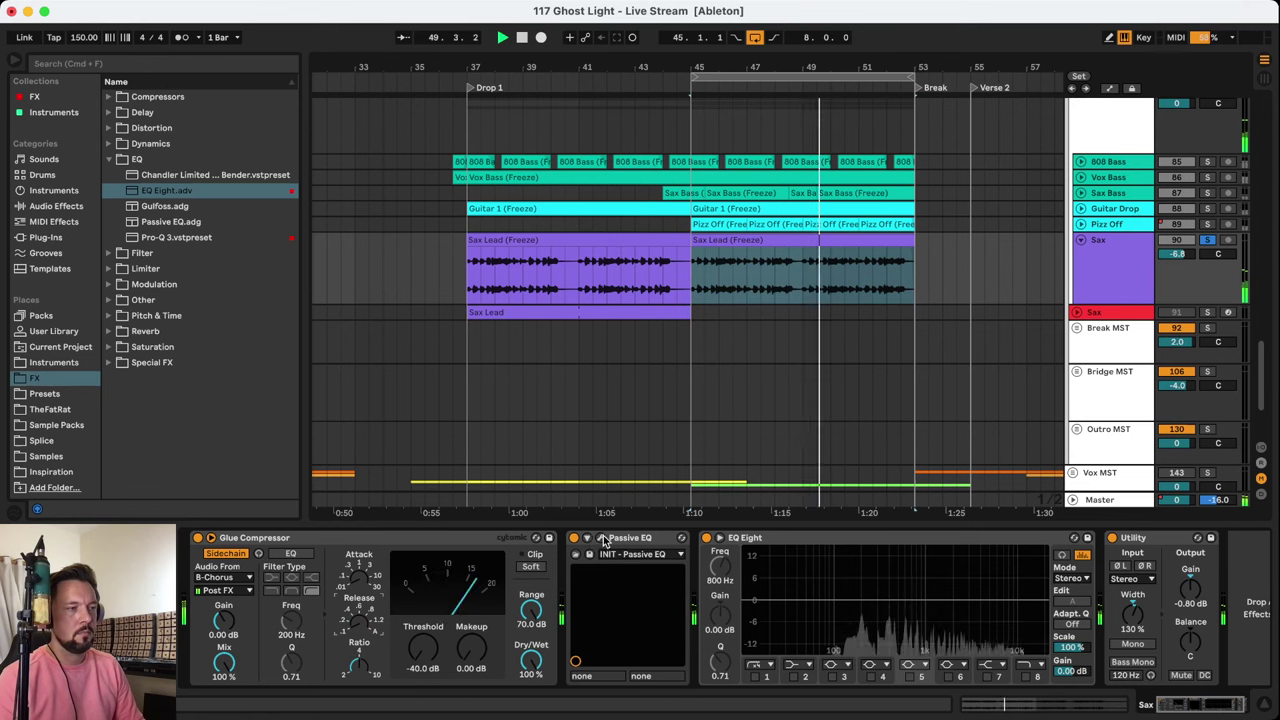
click(695, 290)
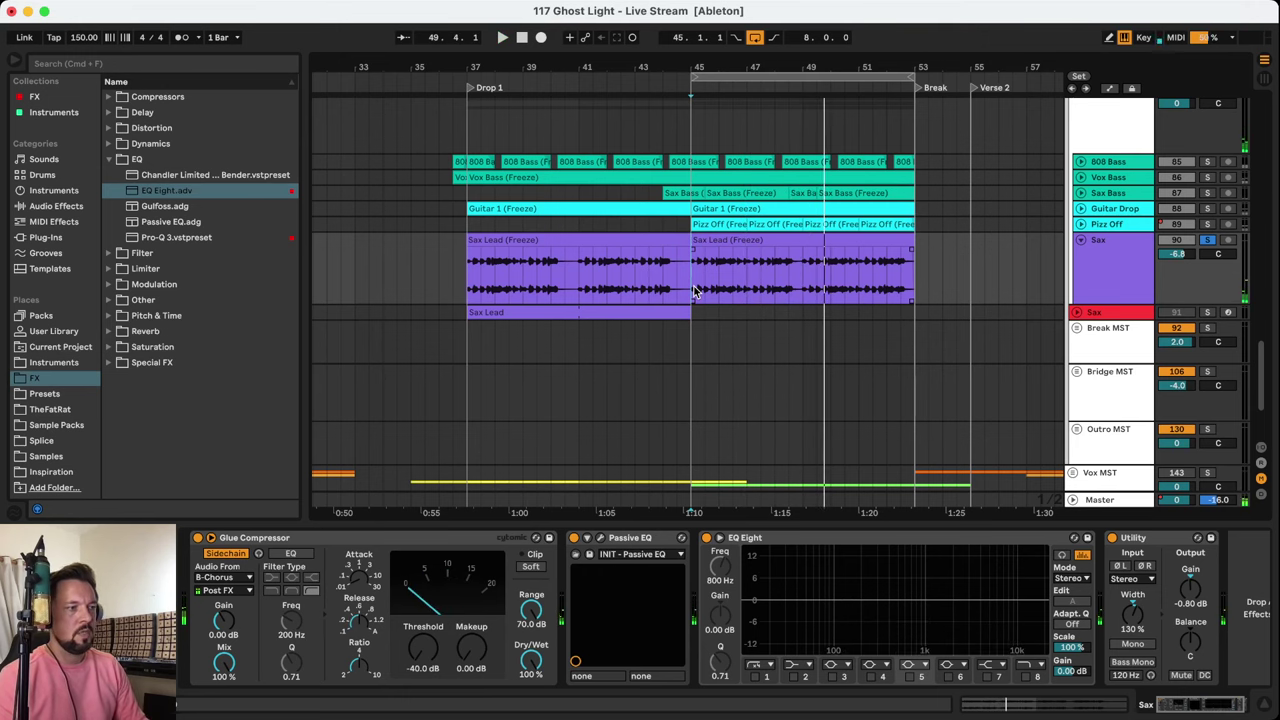
key(space)
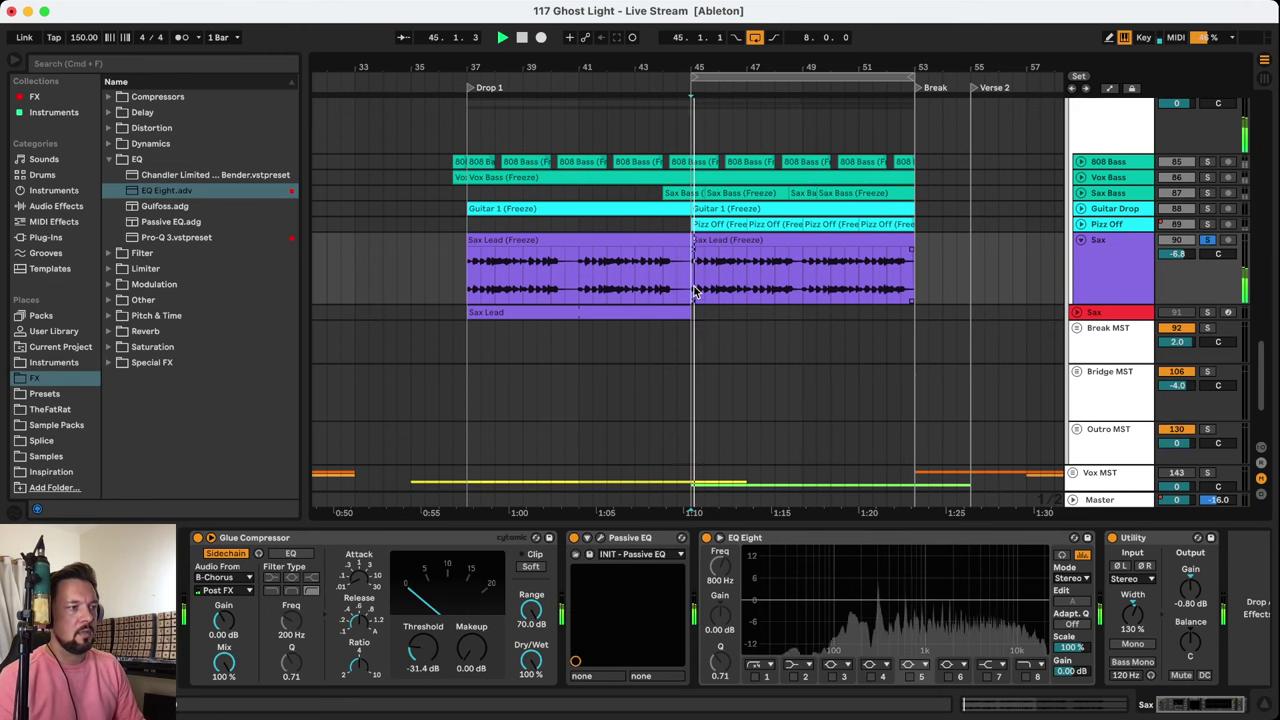
key(space)
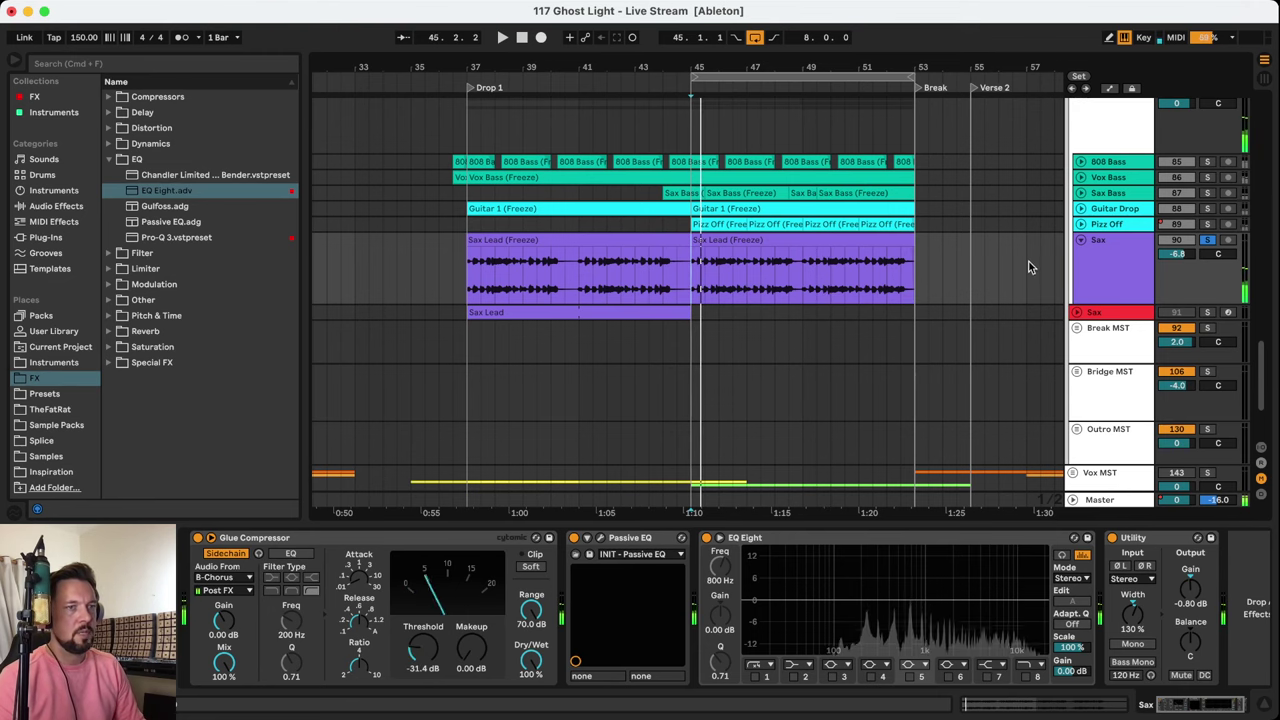
Solo Vox MST alongside Sax, play both together, and restore the Glue Compressor threshold to -20.6 dB
scroll(1060, 290, down, 5)
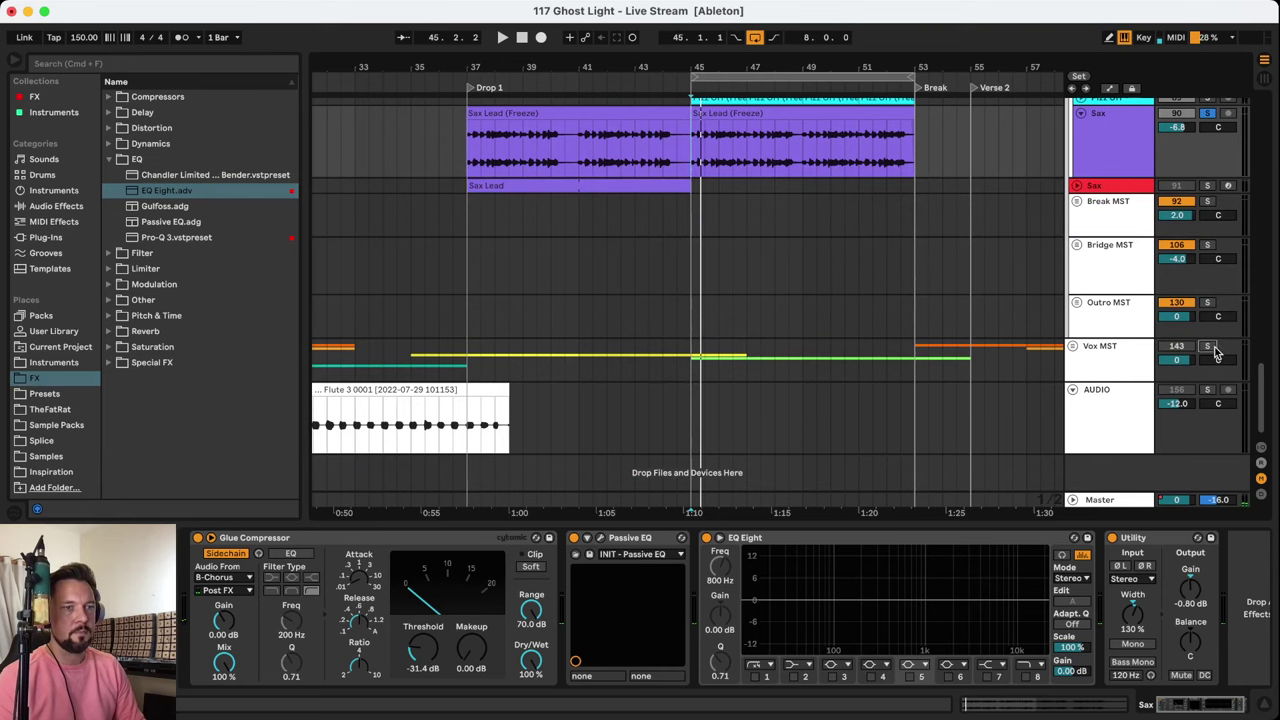
scroll(900, 360, up, 8)
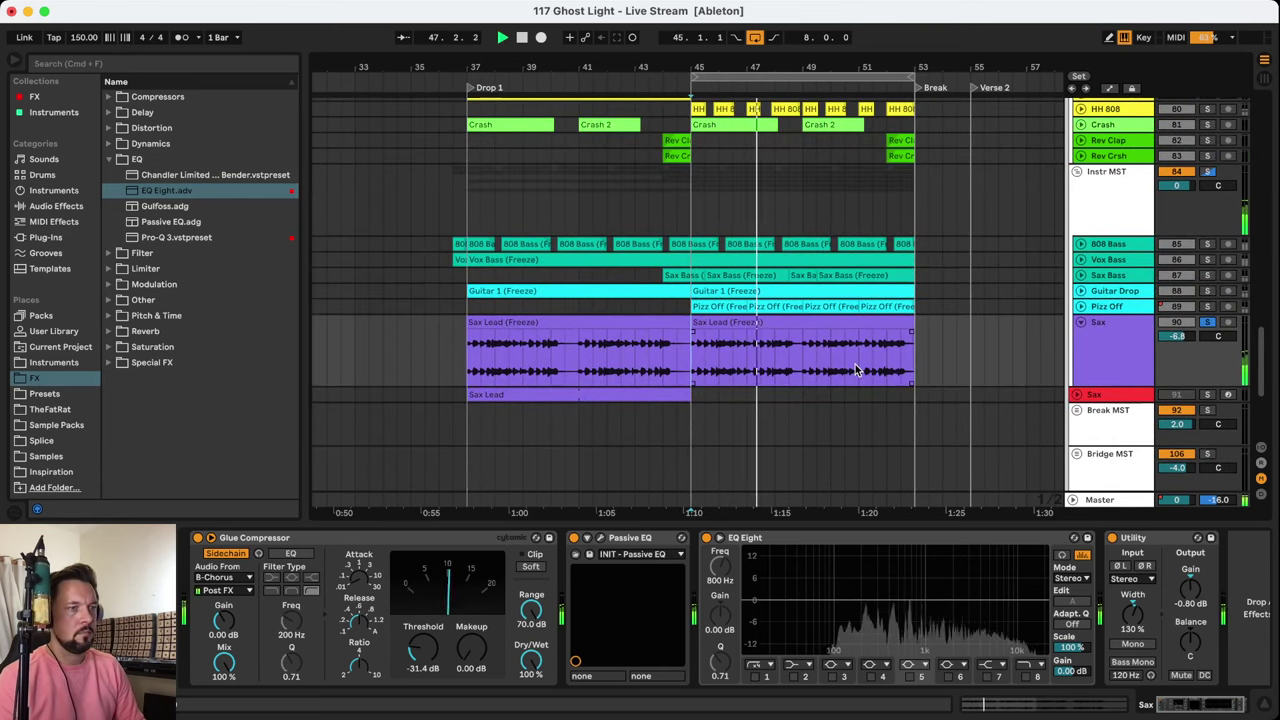
scroll(853, 368, down, 3)
scroll(851, 366, up, 3)
scroll(851, 366, down, 3)
scroll(905, 280, down, 3)
scroll(888, 285, up, 3)
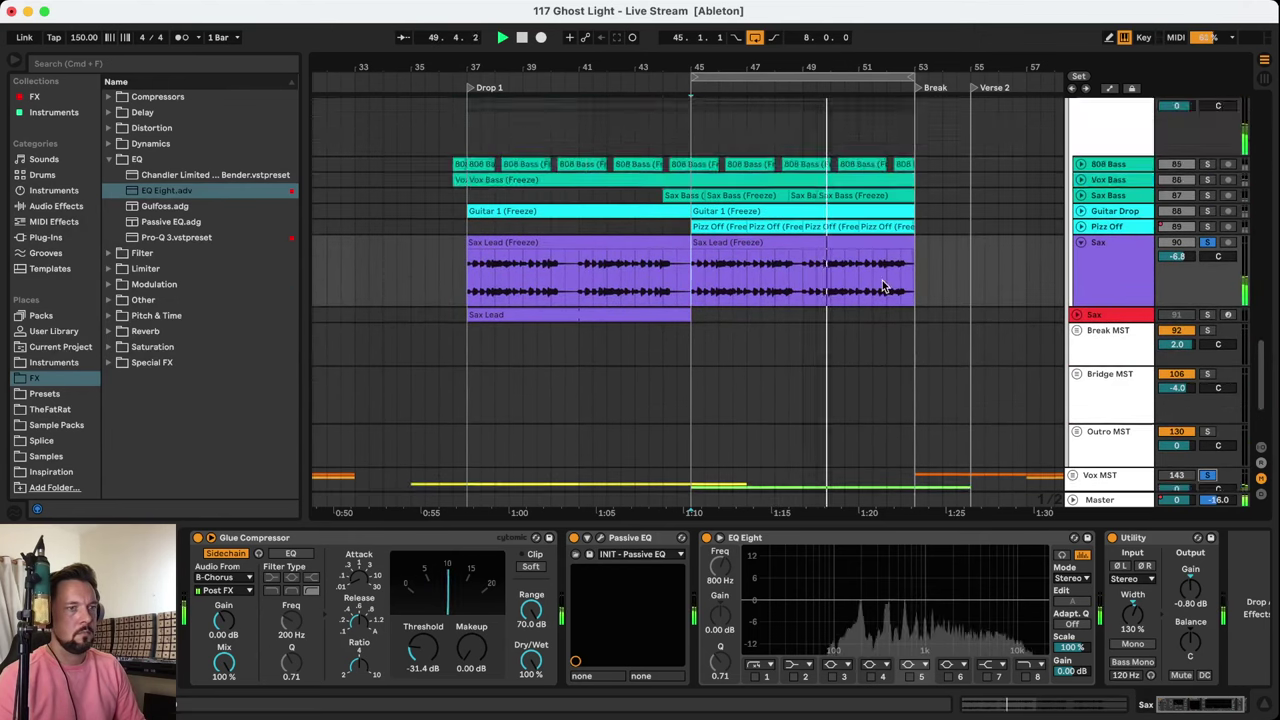
scroll(895, 286, down, 3)
scroll(893, 280, up, 3)
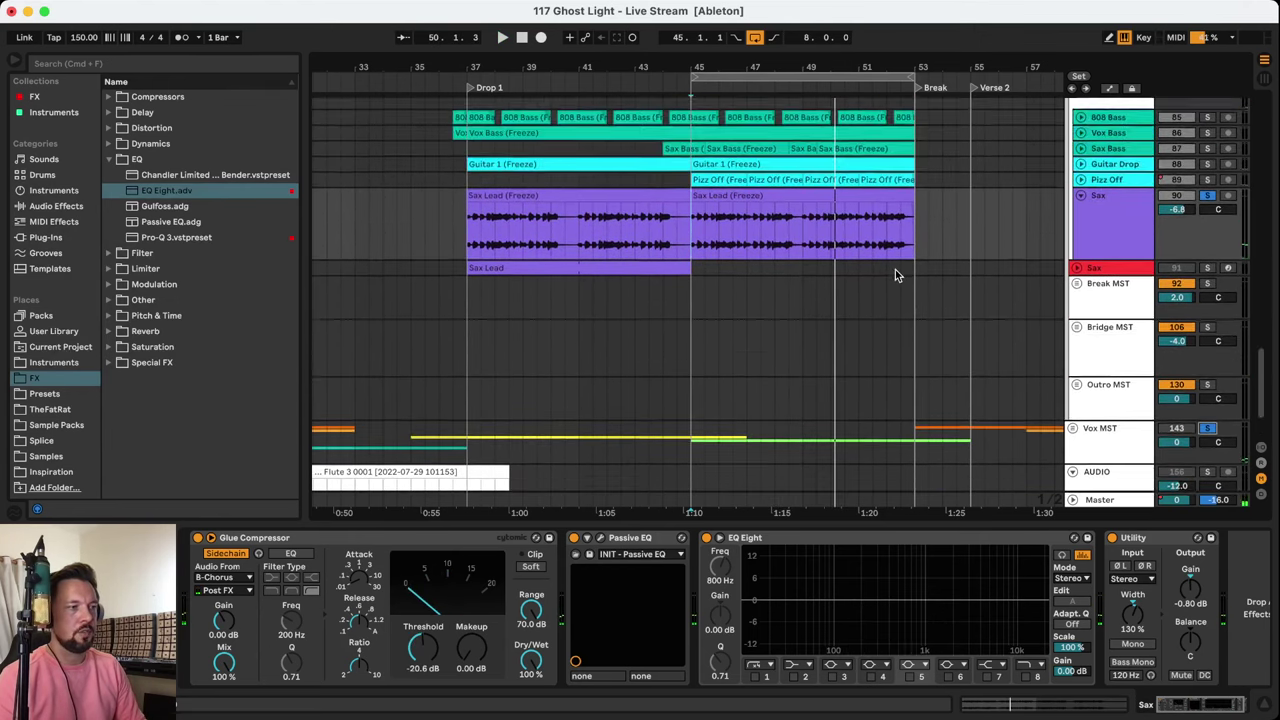
Unsolo Sax and Vox MST, and play the second Sax Lead clip in the full mix
click(1106, 250)
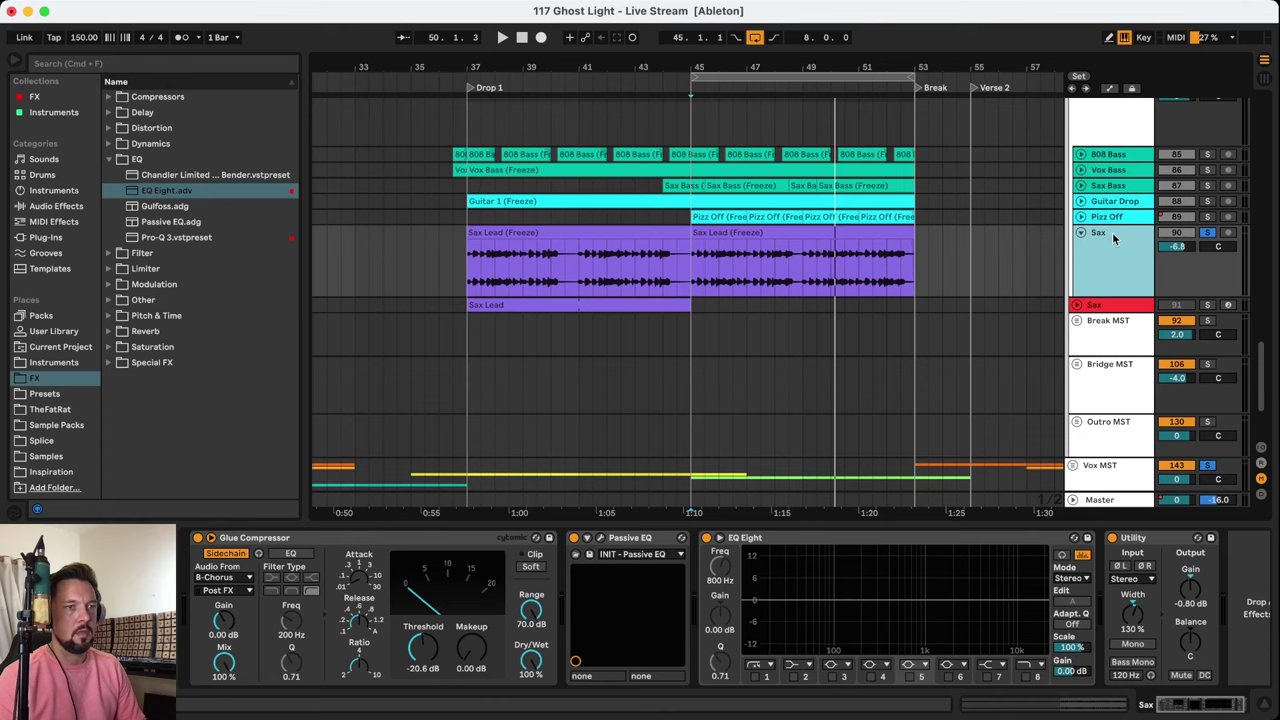
click(751, 268)
key(space)
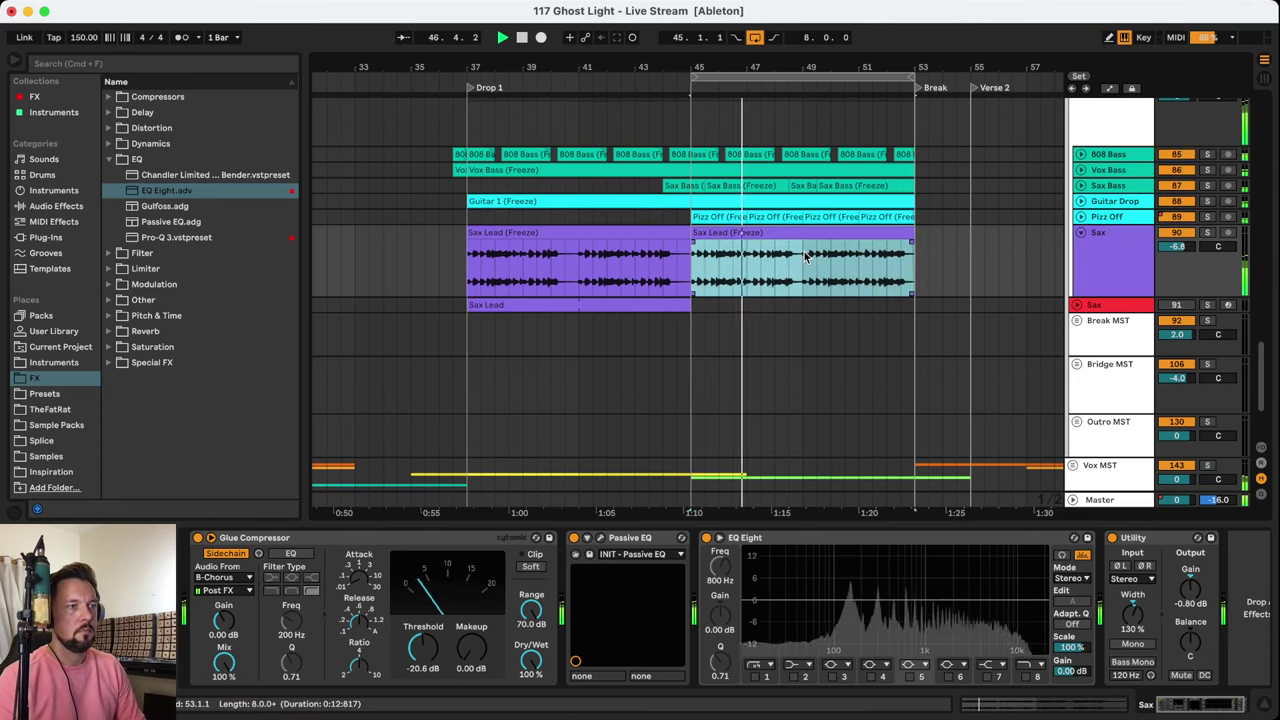
scroll(803, 251, up, 3)
scroll(804, 251, down, 3)
Replay the start of the second Sax Lead clip several times while watching the Glue Compressor's gain reduction
key(space)
key(space)
key(space)
key(space)
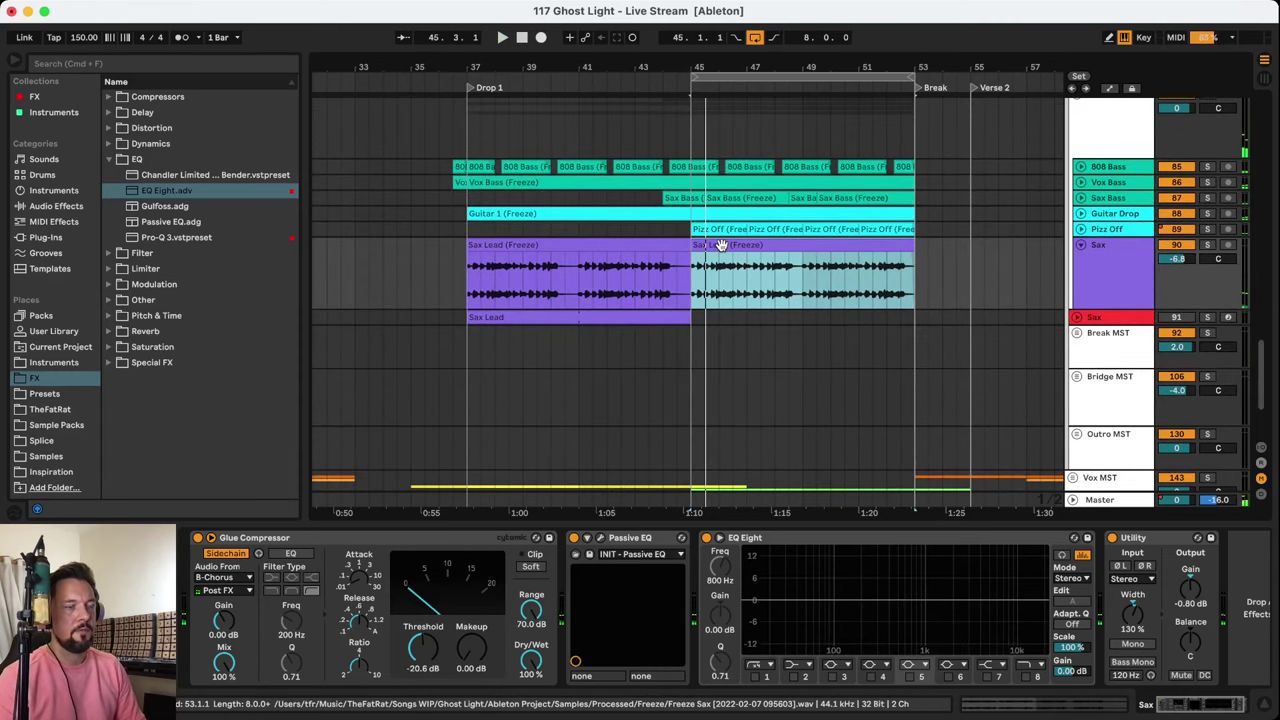
key(space)
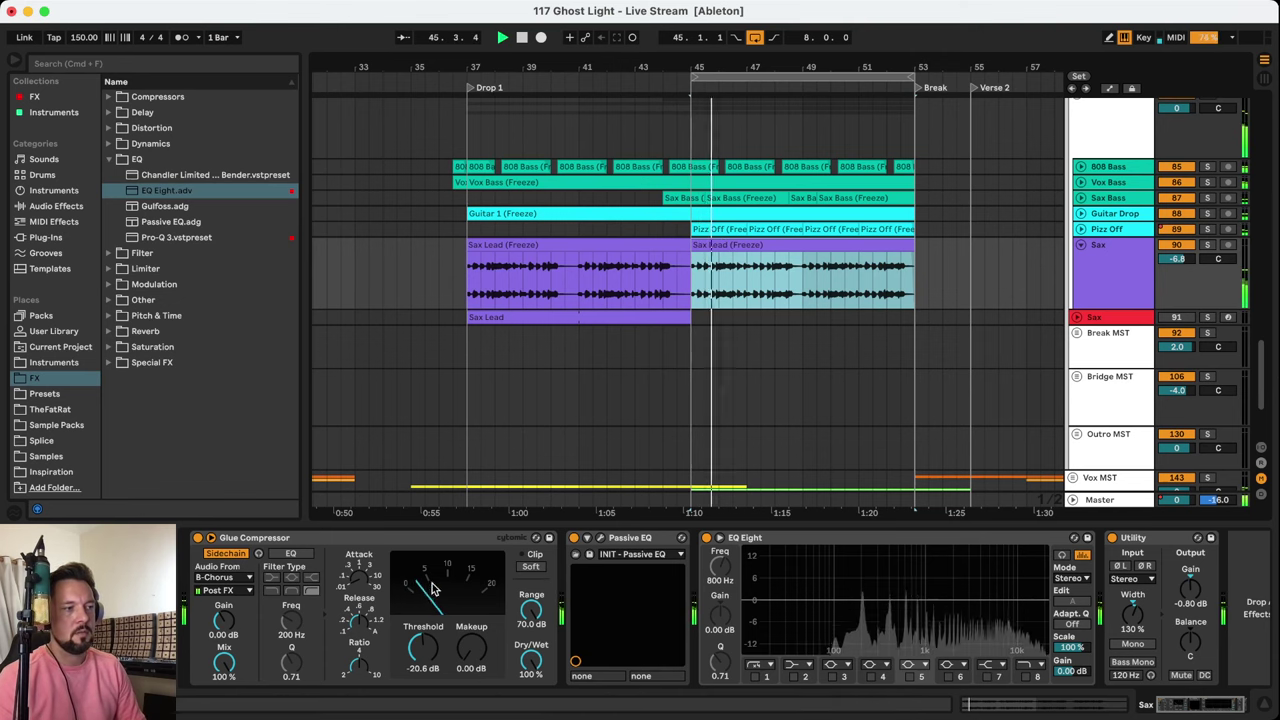
key(space)
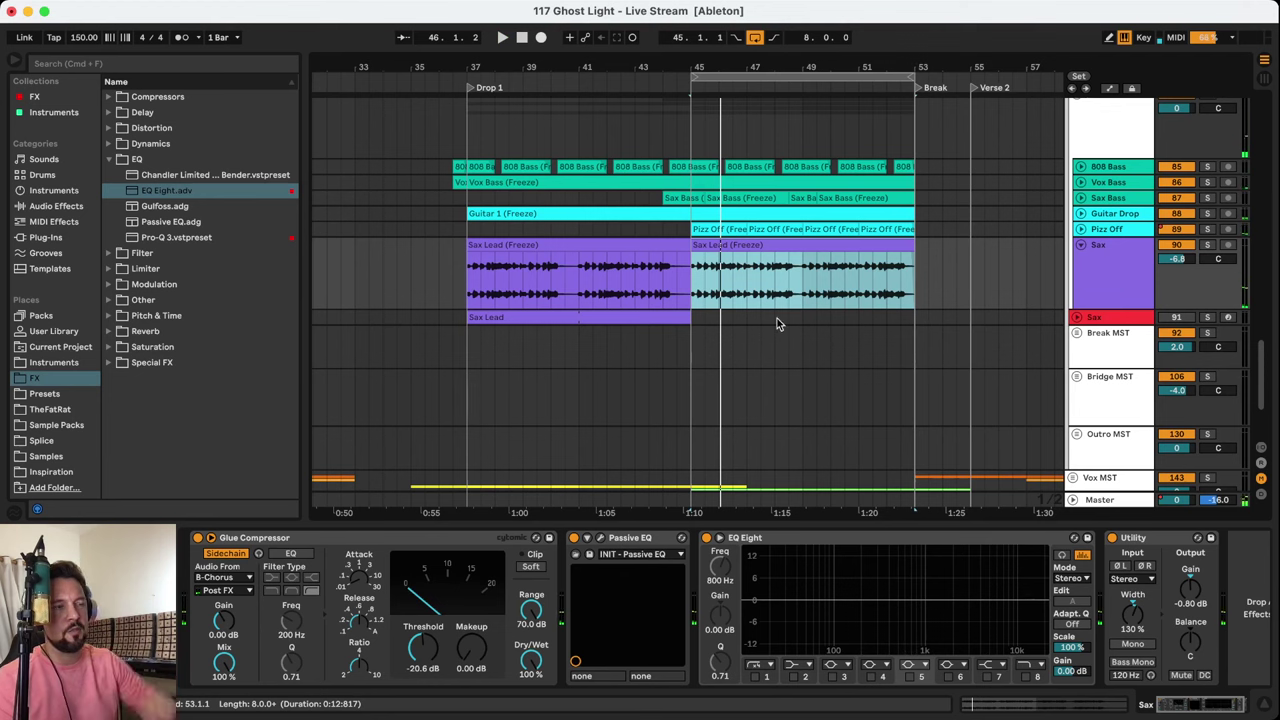
Collapse the Sax track, select Vox MST, and play the full mix of Drop 1's second half
click(1080, 245)
scroll(913, 305, down, 2)
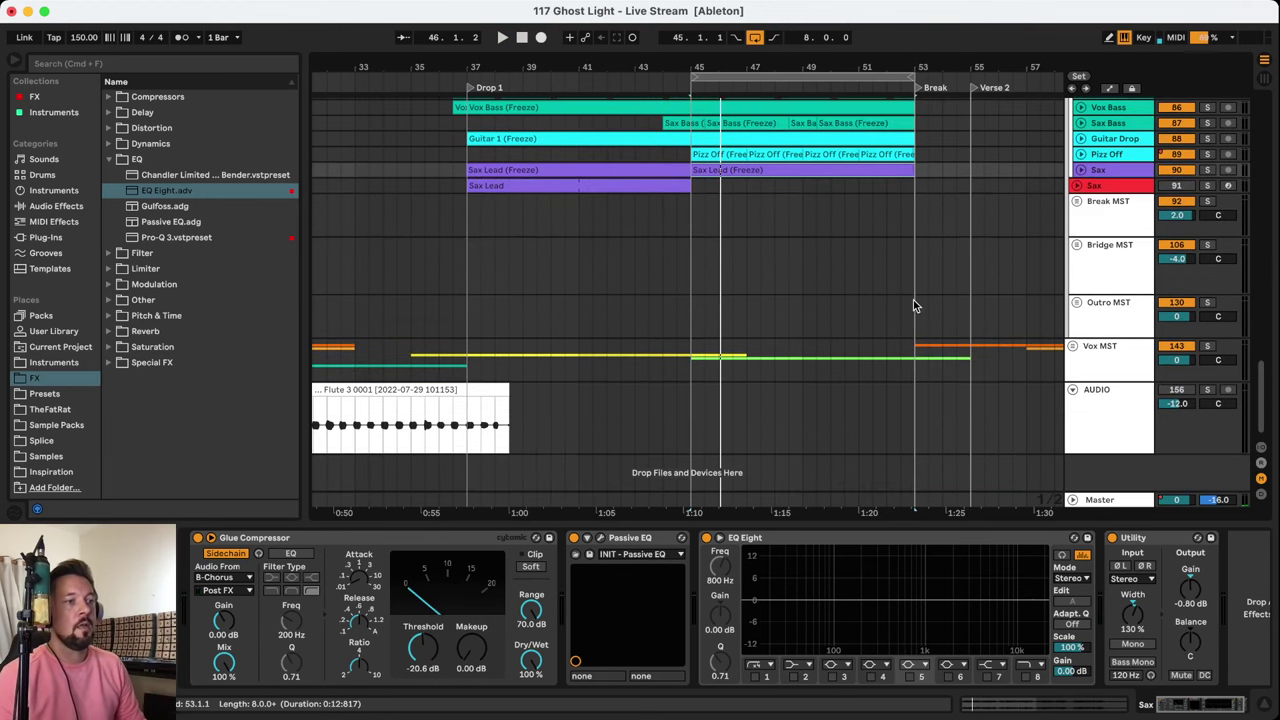
click(1121, 379)
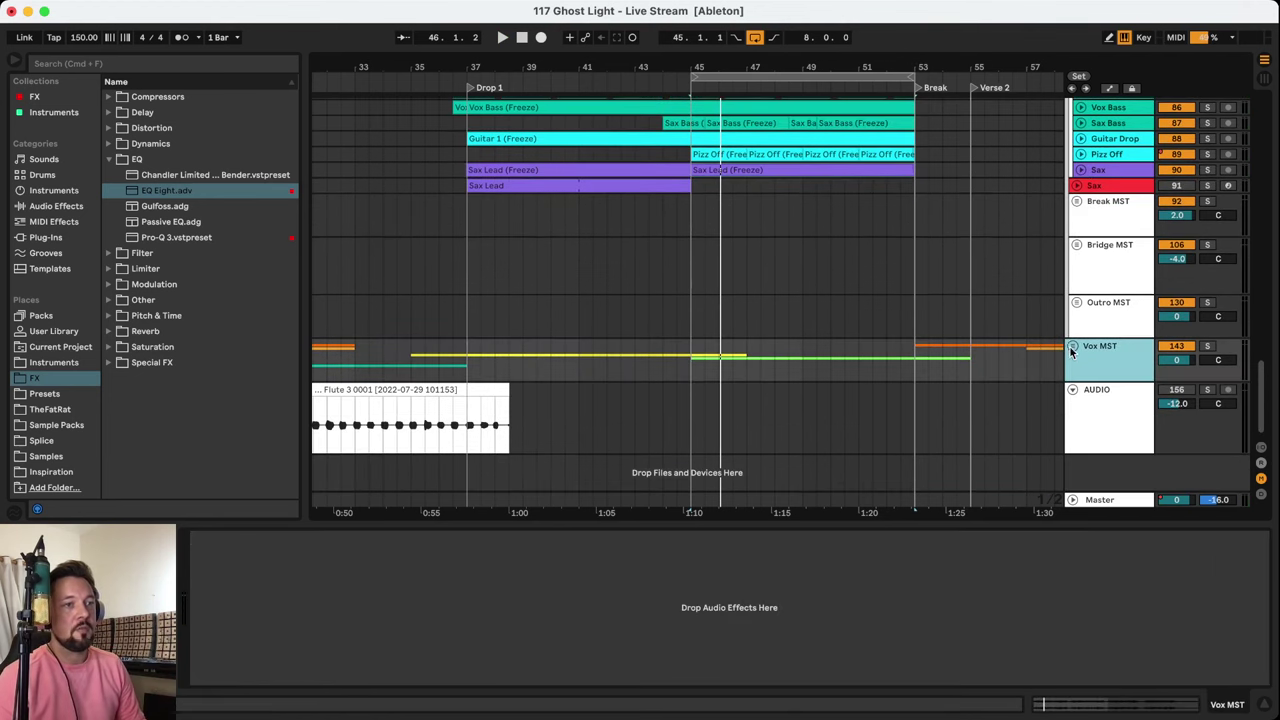
key(space)
Solo Vox MST during playback to hear the vocals alone, and unsolo it
scroll(1164, 377, up, 1)
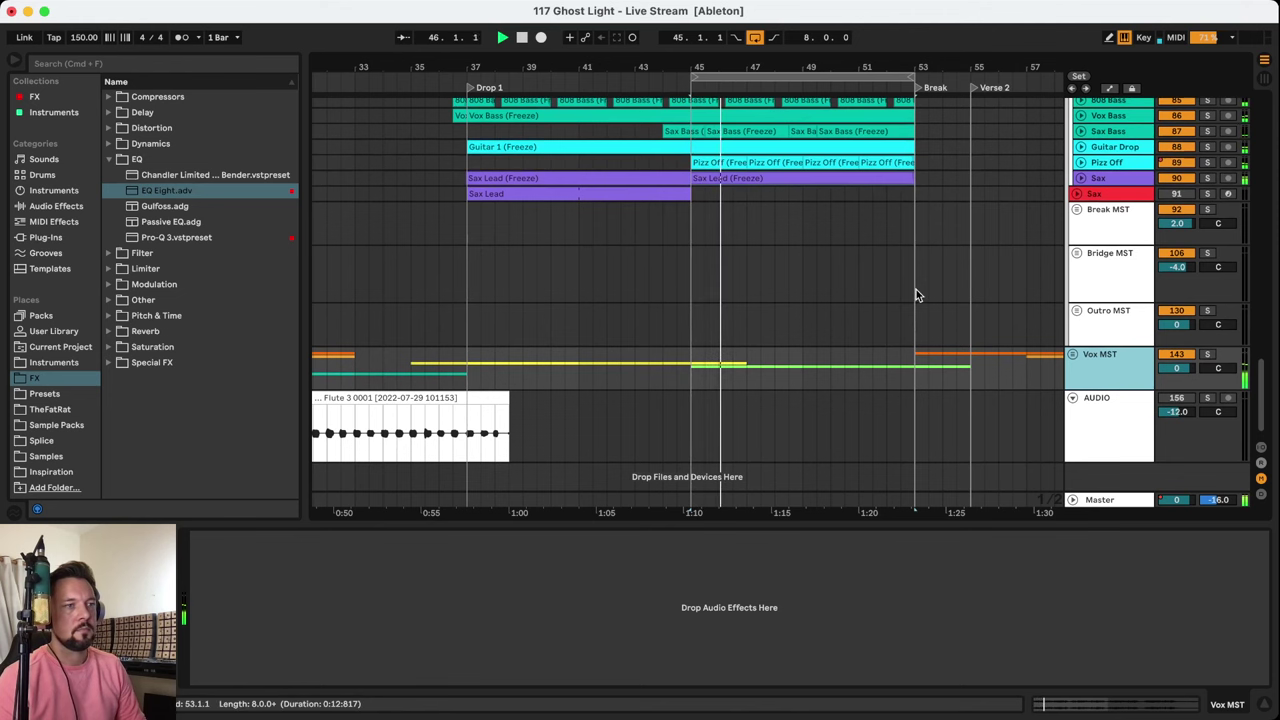
scroll(916, 289, up, 5)
scroll(912, 250, down, 5)
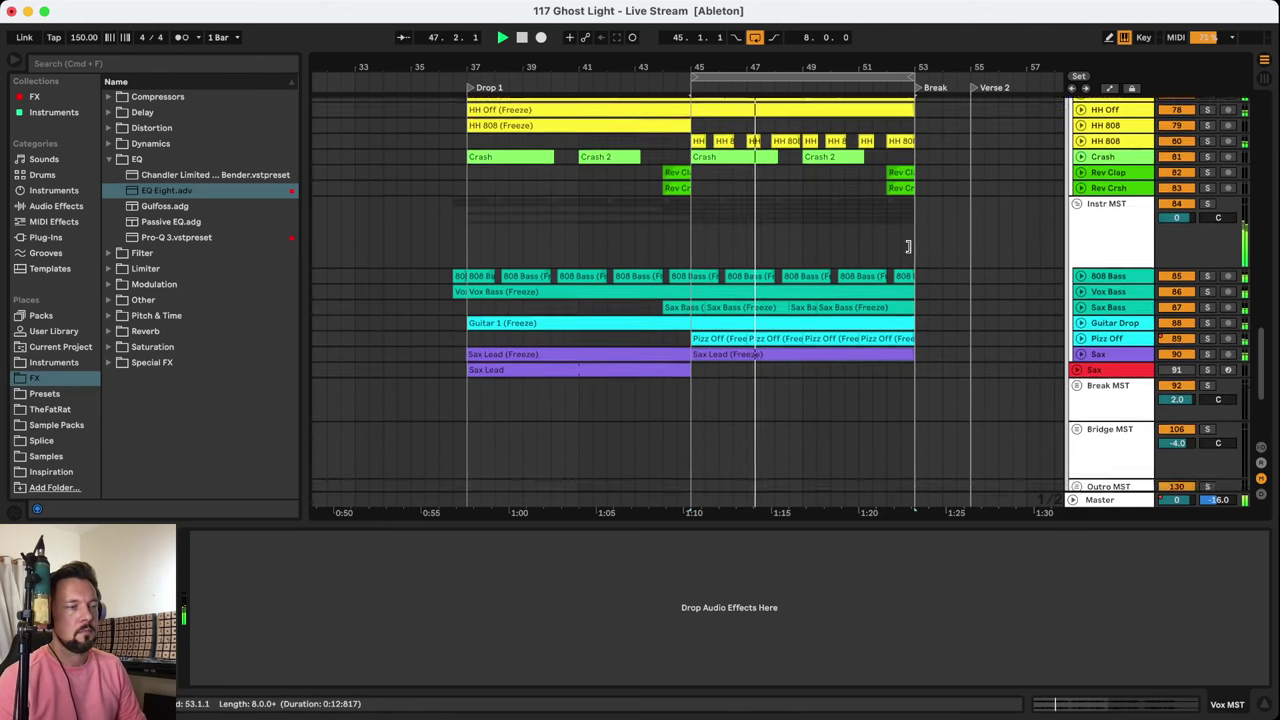
click(1208, 368)
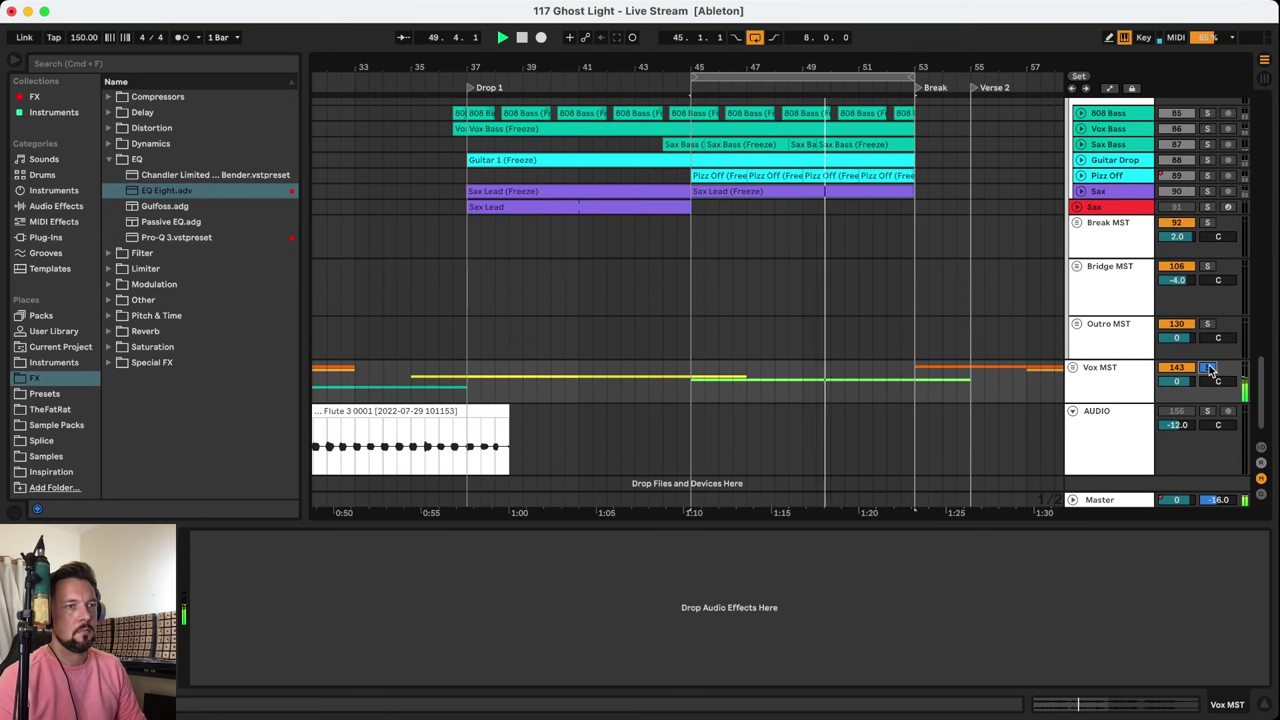
click(1208, 368)
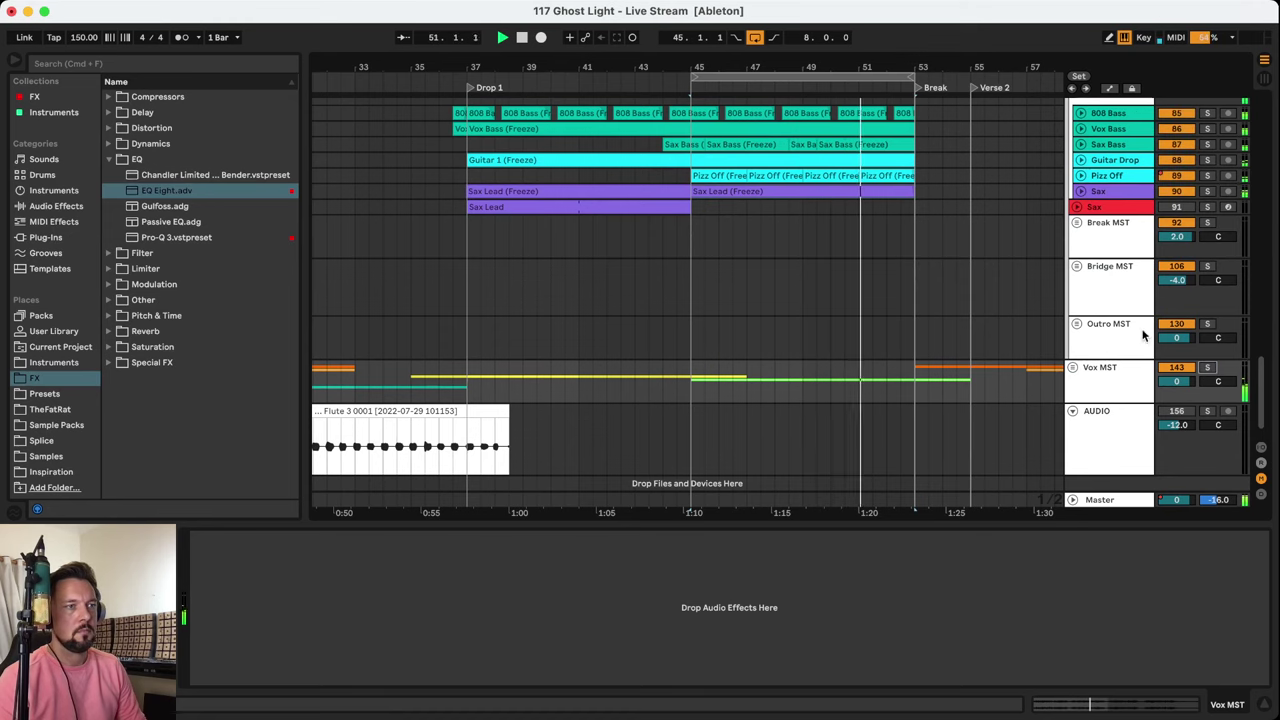
Restart the full mix from bar 45, listen to the second half of Drop 1, and stop playback
scroll(722, 312, up, 7)
click(722, 312)
scroll(750, 280, down, 1)
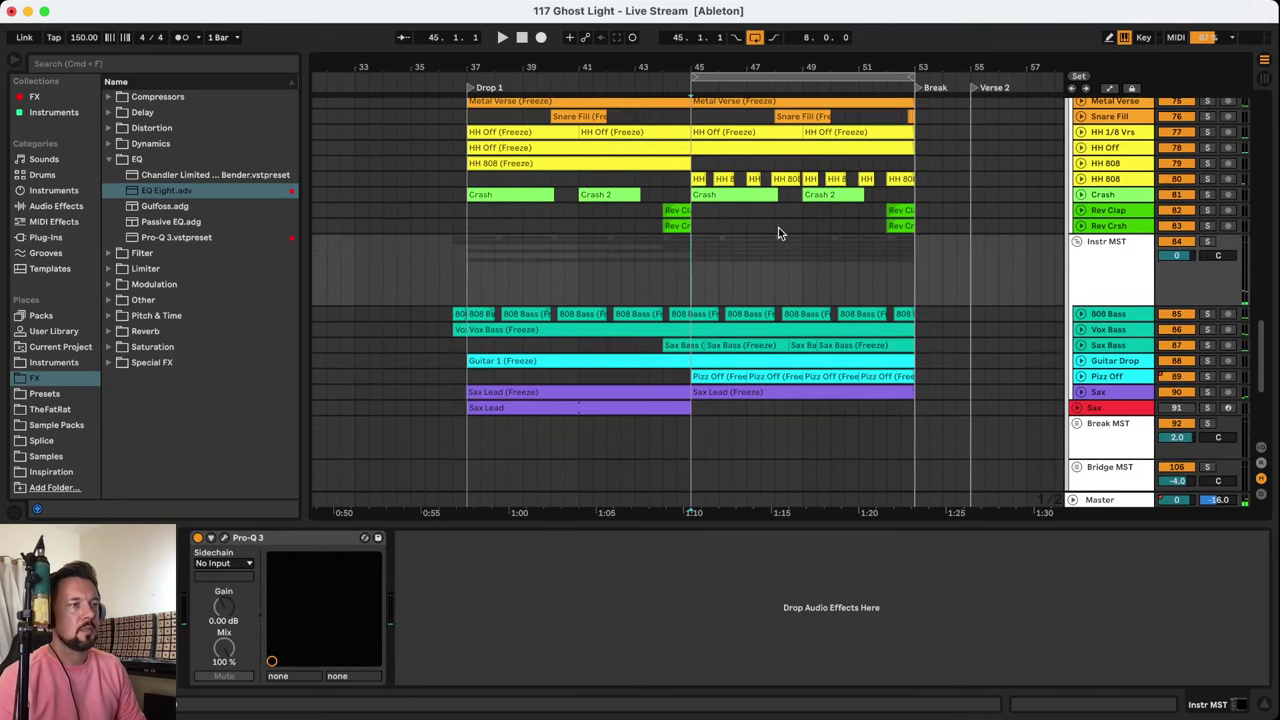
scroll(778, 227, up, 2)
key(space)
scroll(772, 224, down, 1)
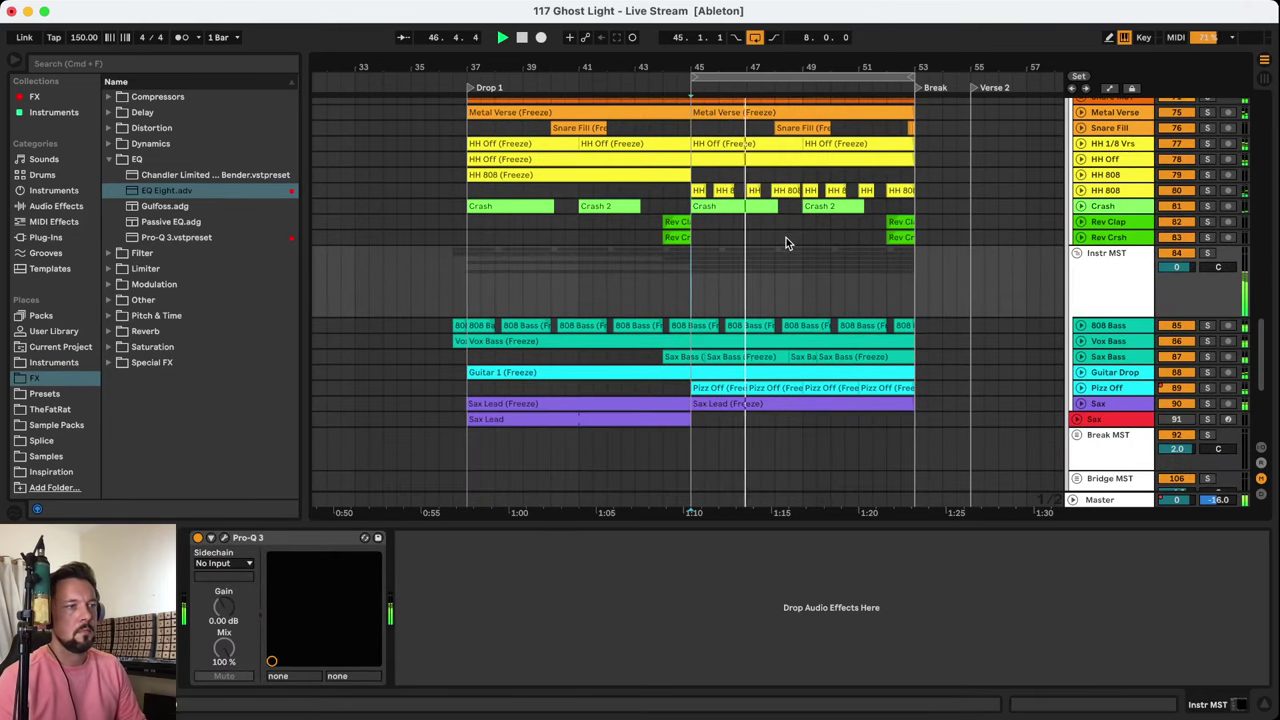
scroll(795, 242, down, 2)
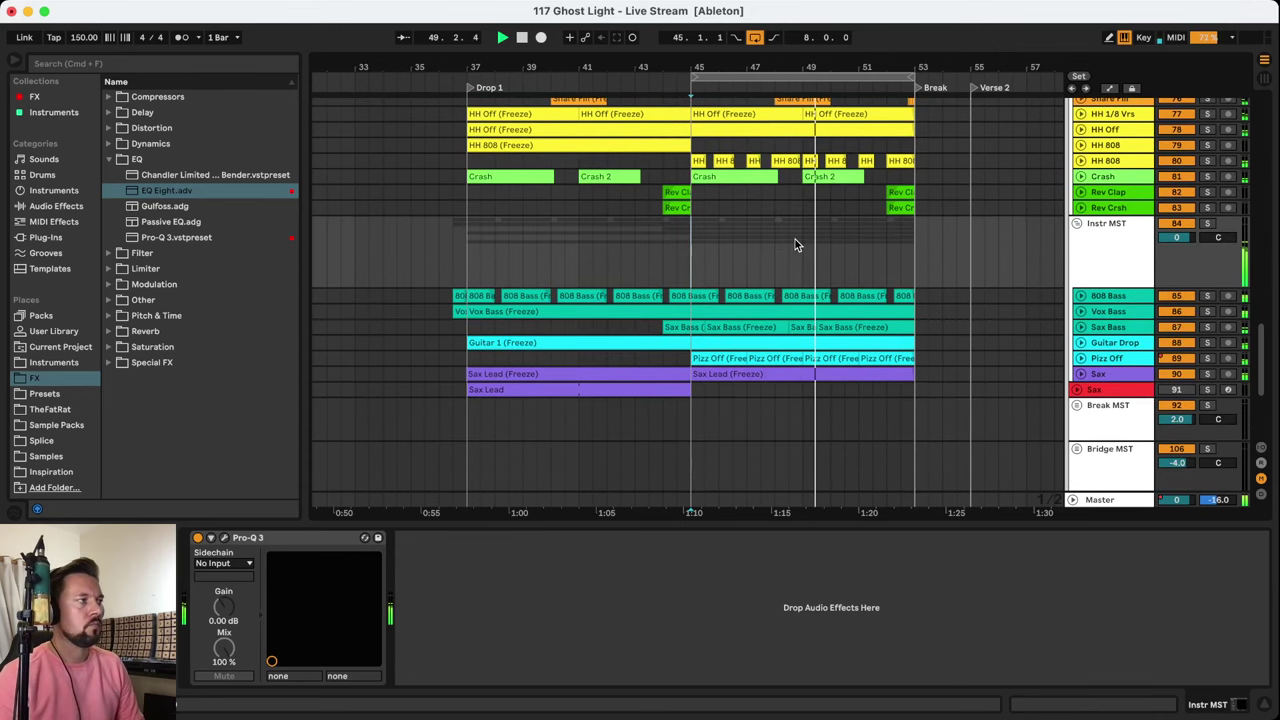
key(space)
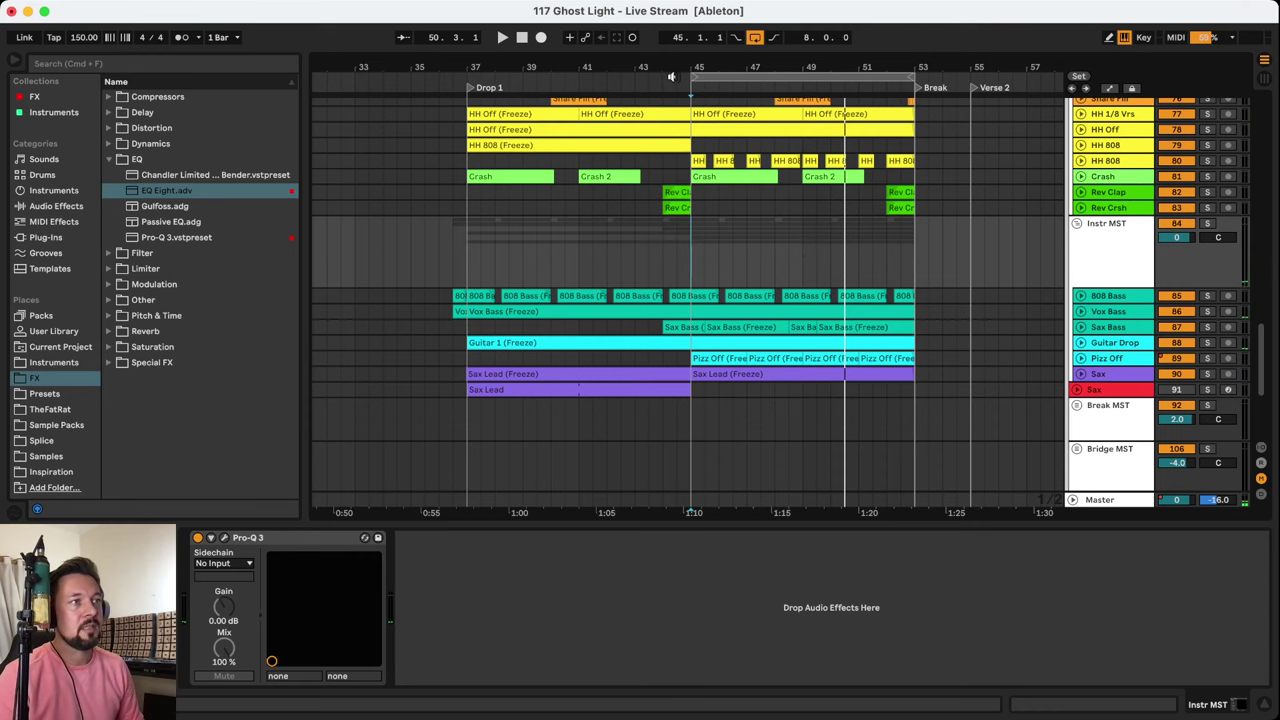
Extend the loop start back to bar 37 to cover all 16 bars of Drop 1, and show the Sax Bass devices
drag(690, 80, 478, 90)
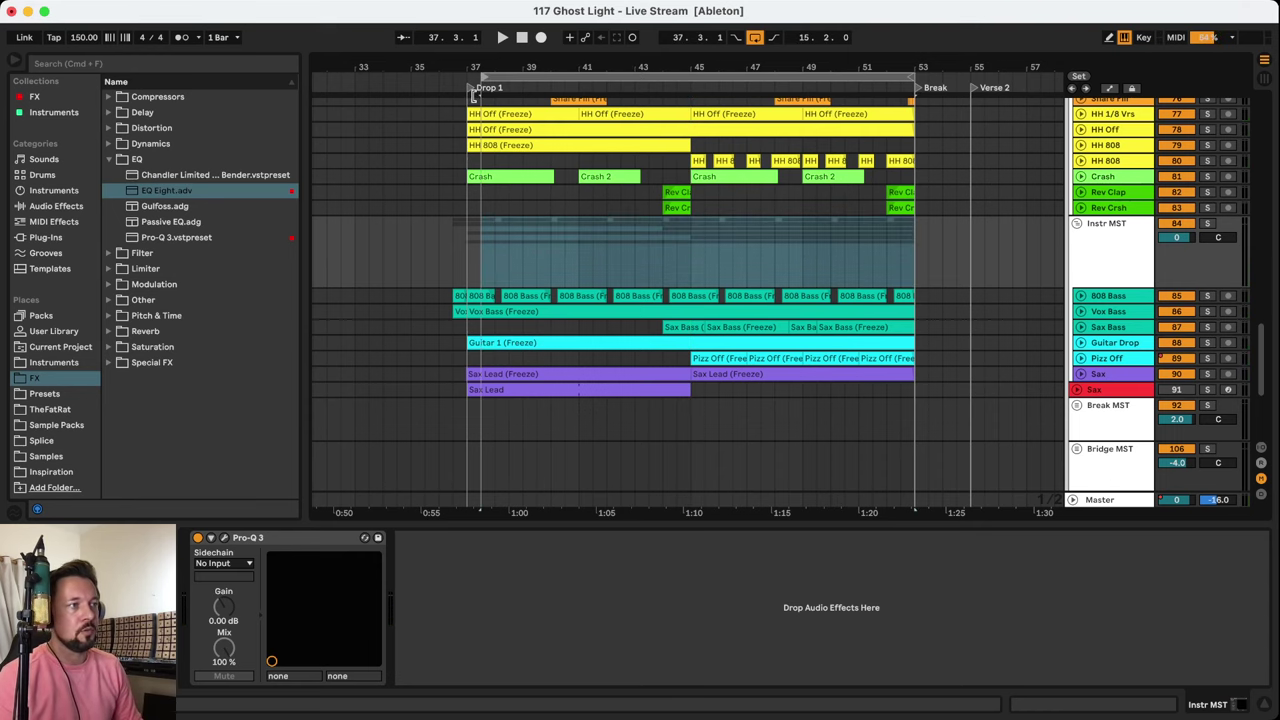
click(690, 268)
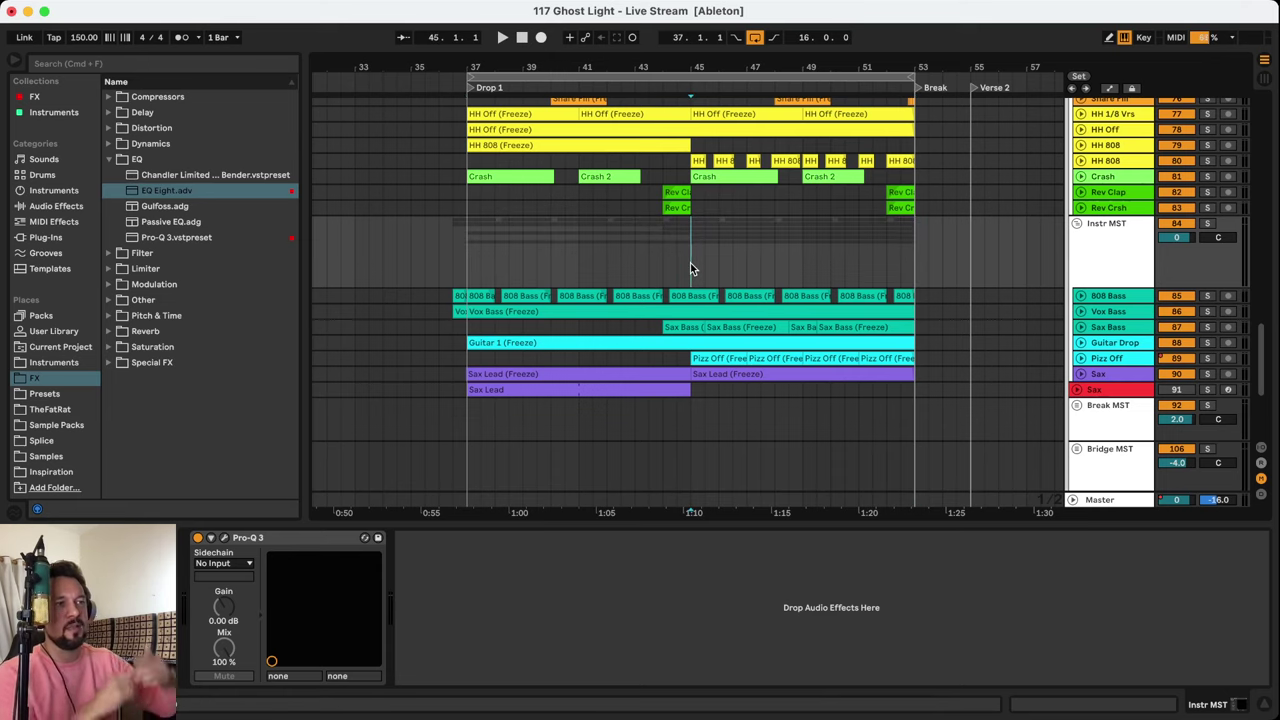
click(724, 327)
click(724, 327)
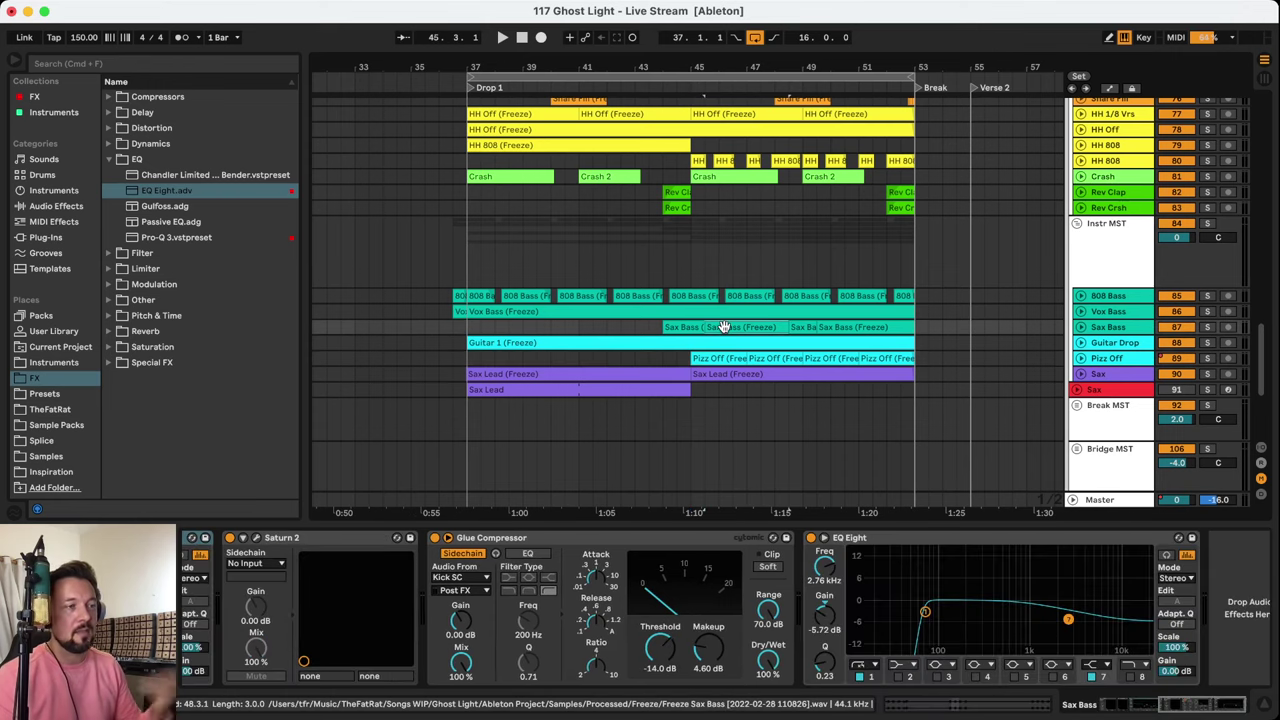
Look through Drop 1's drum and instrument layers and show the Drums Main group's effects
scroll(724, 327, up, 3)
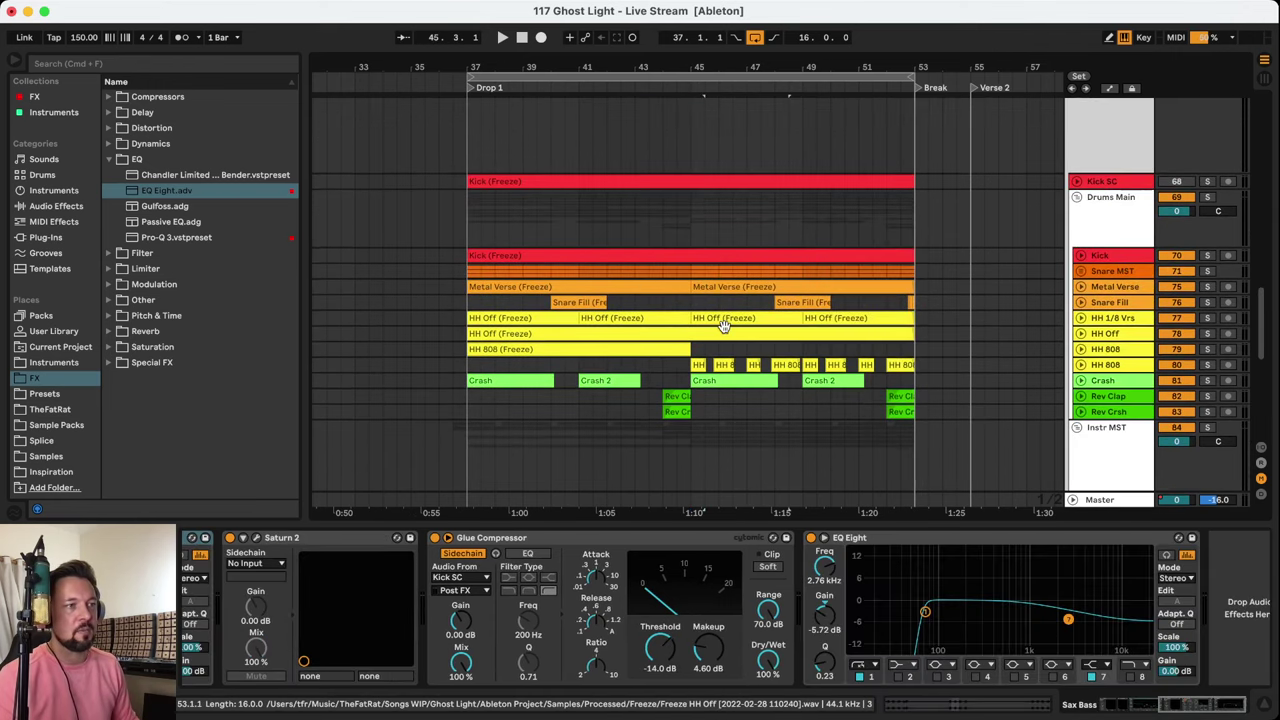
scroll(707, 350, up, 4)
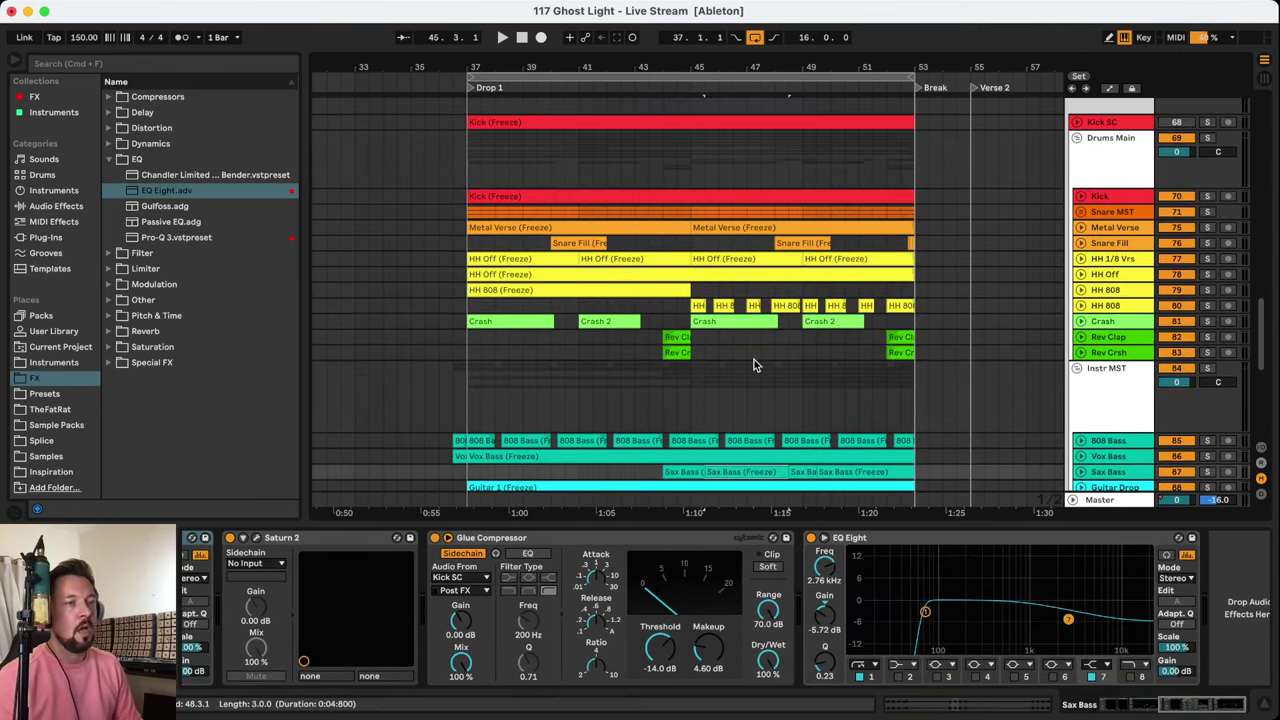
scroll(754, 364, up, 2)
scroll(754, 360, up, 4)
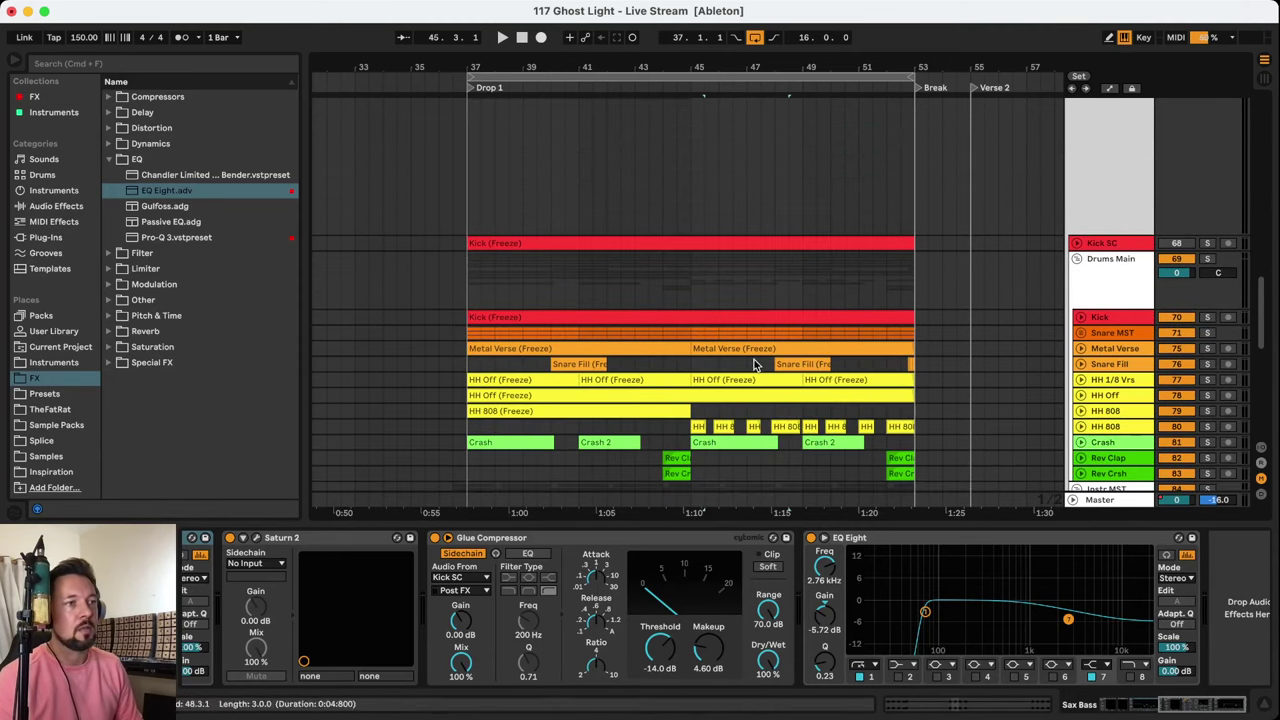
click(693, 288)
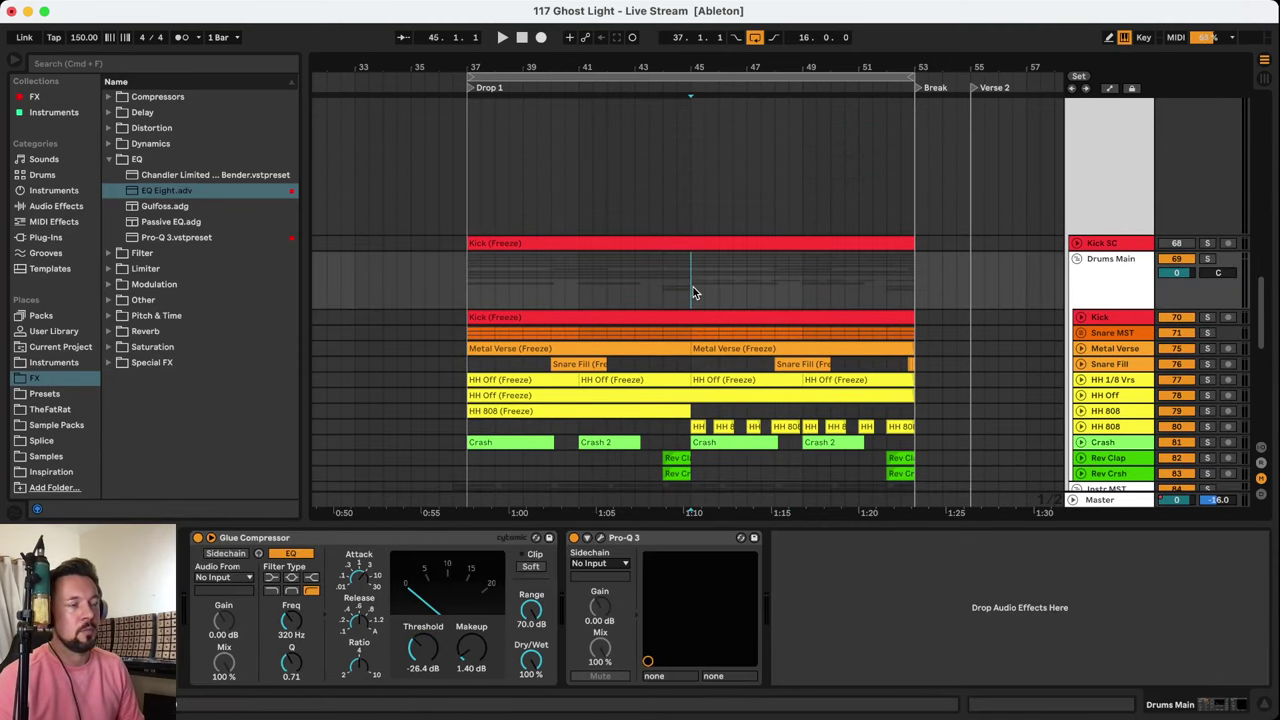
scroll(693, 287, up, 6)
scroll(711, 260, down, 8)
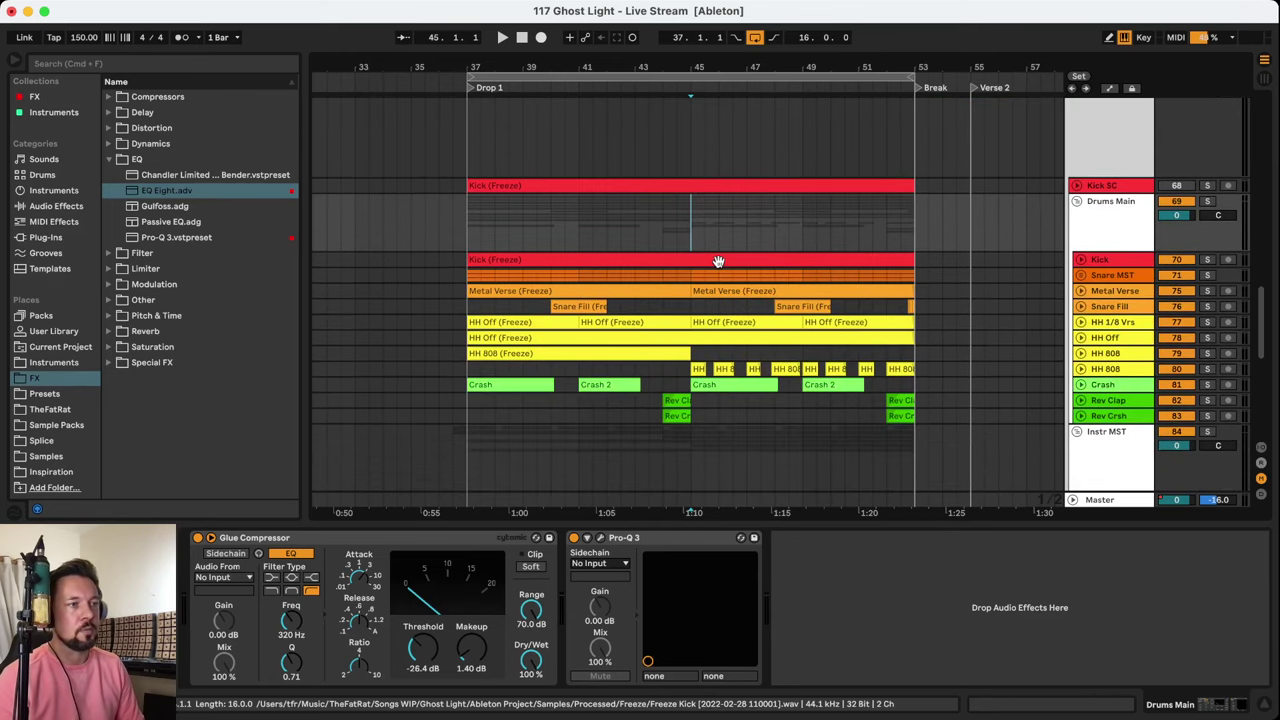
scroll(718, 261, down, 2)
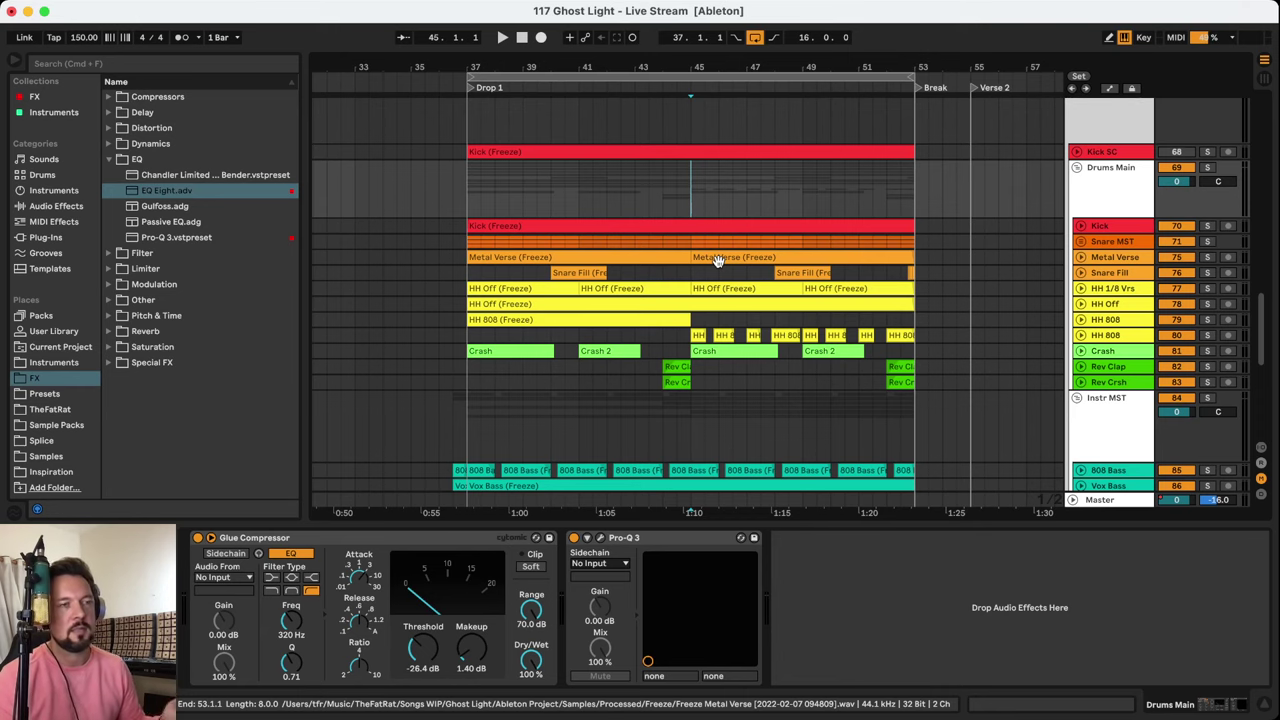
Solo the outer Instr MST group, track 67, play it from bar 37, and stop
scroll(837, 245, up, 7)
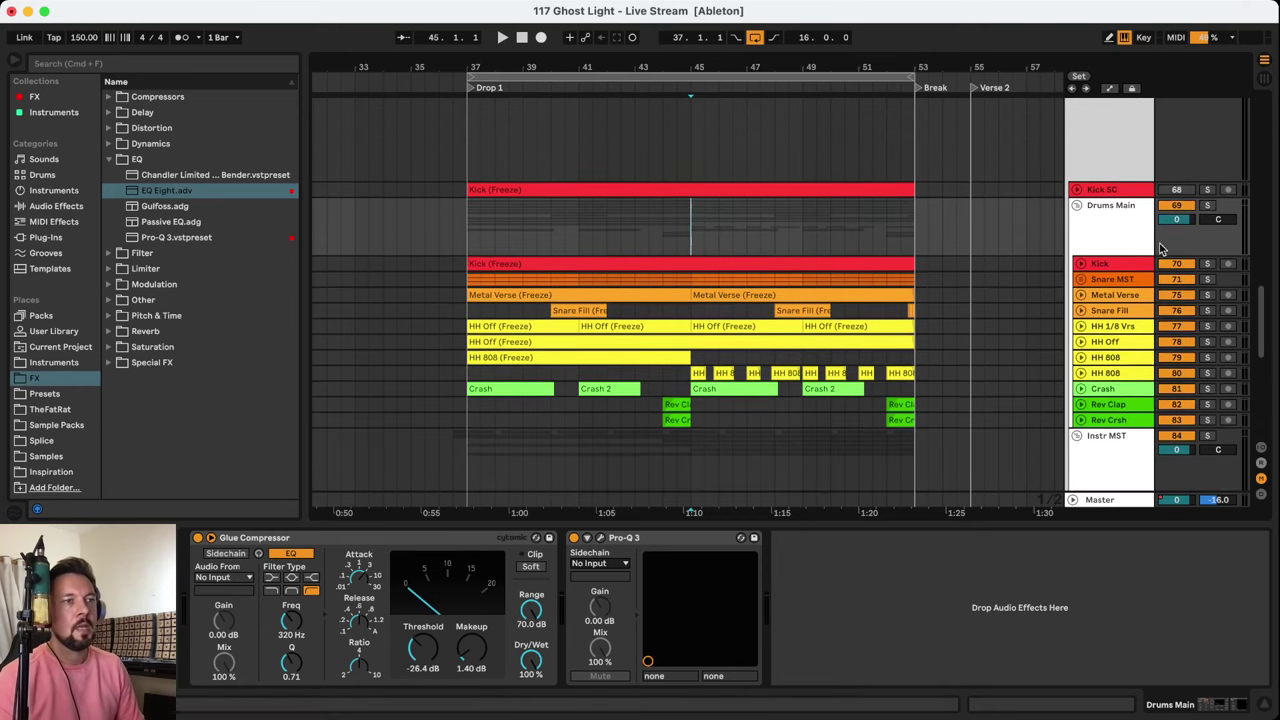
click(1117, 199)
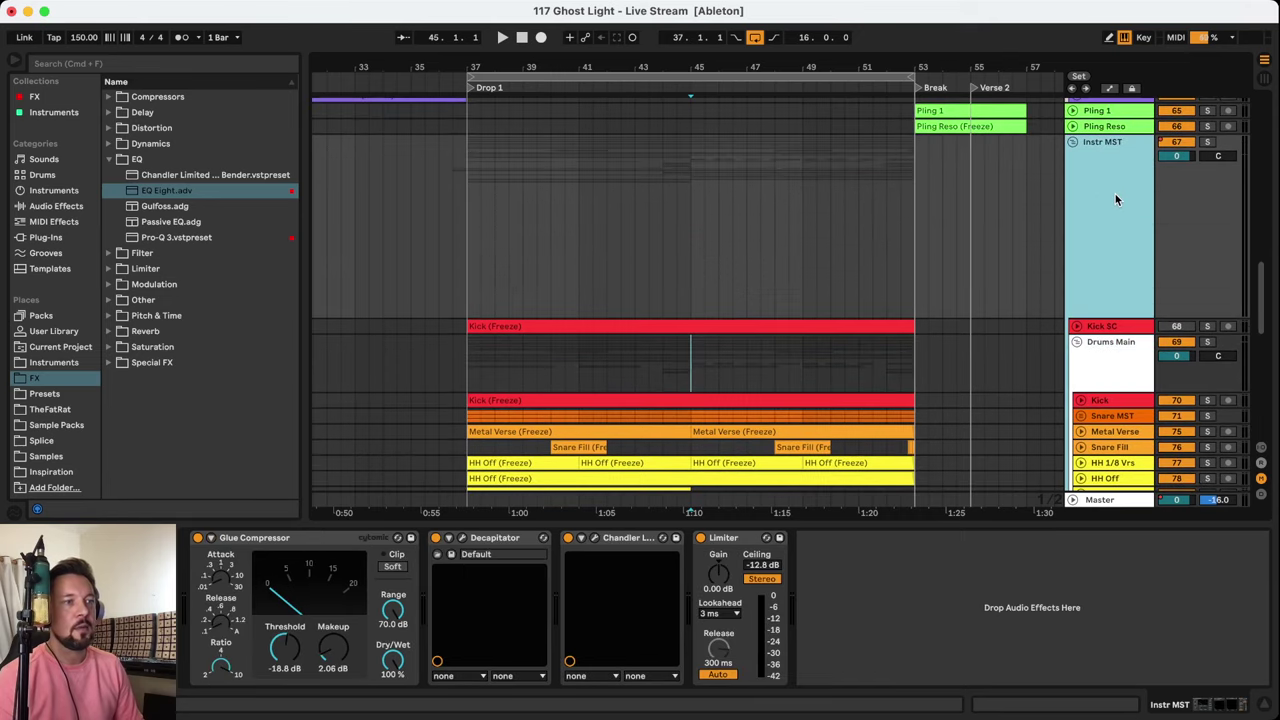
click(496, 244)
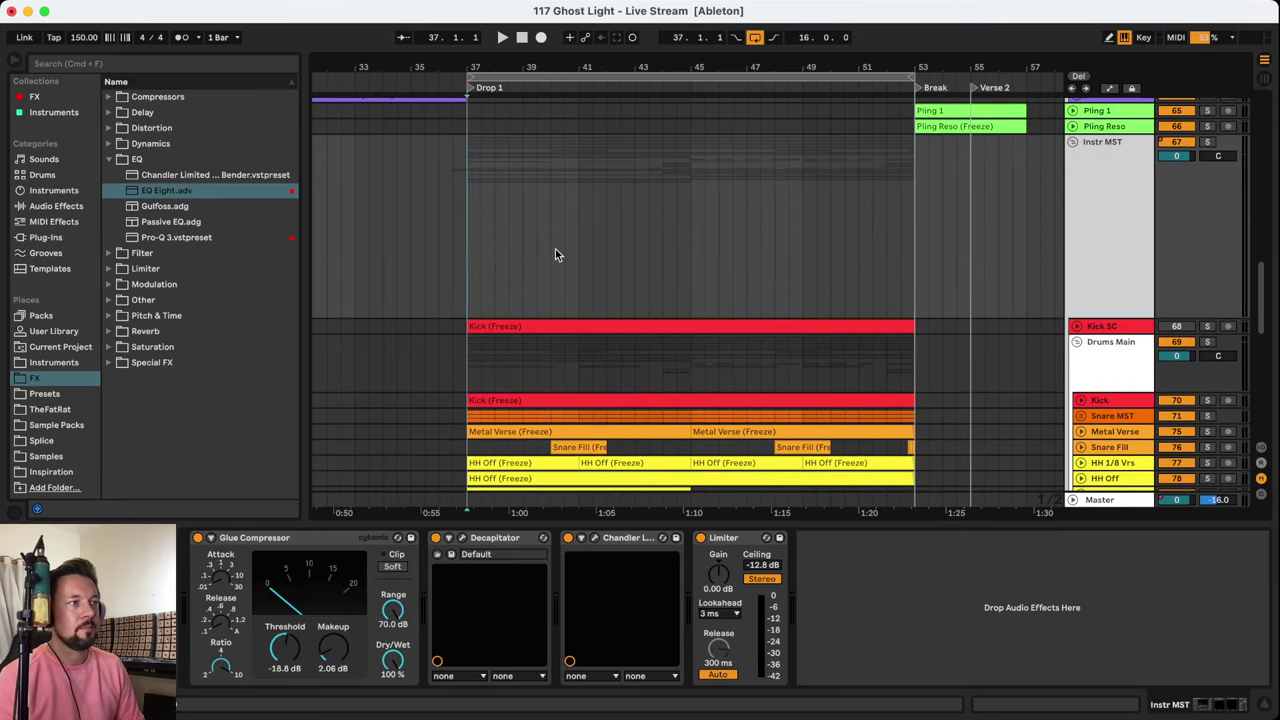
click(1197, 142)
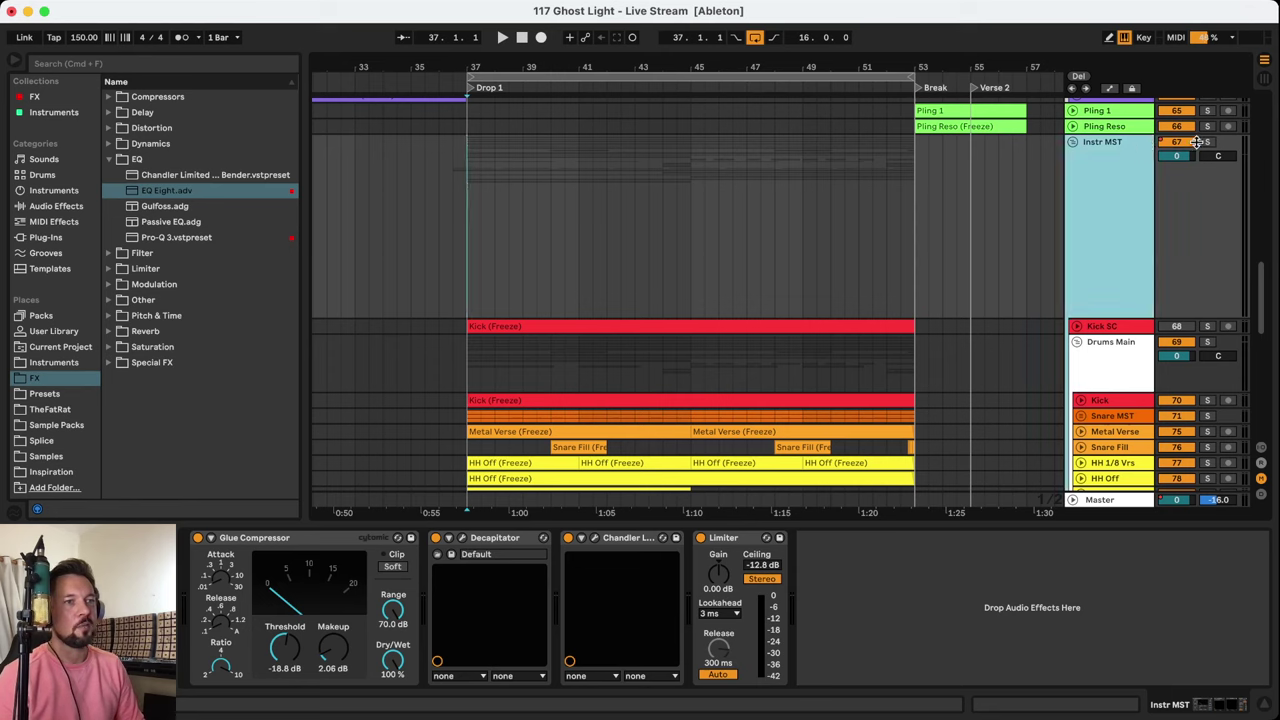
click(1208, 145)
key(space)
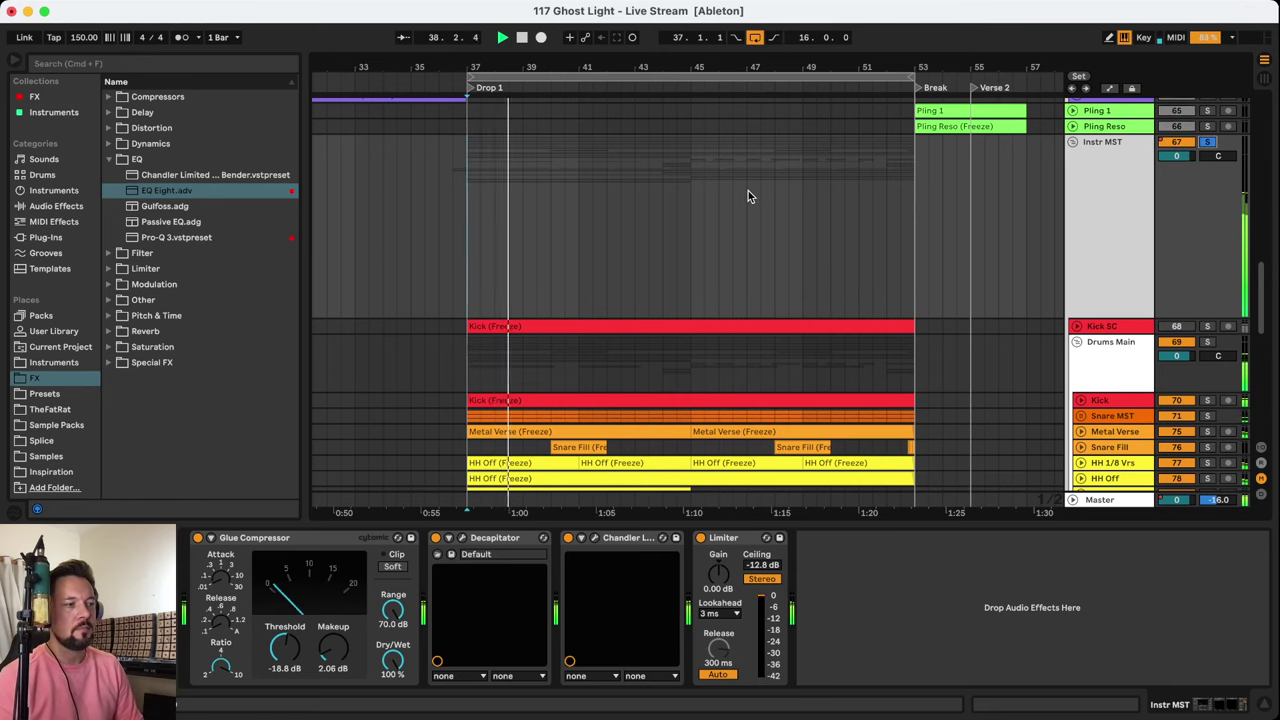
key(space)
Collapse the Drums Main group and the inner Instr MST group, track 84
click(1120, 150)
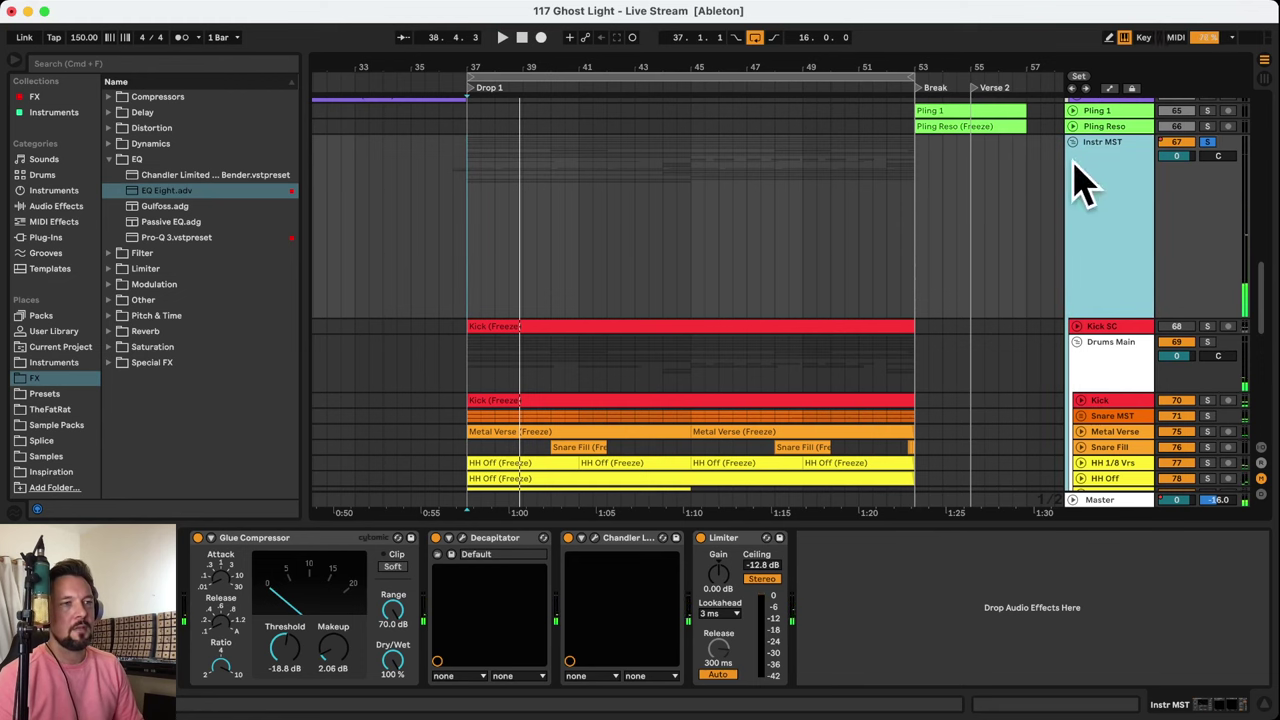
scroll(765, 219, down, 3)
click(1095, 263)
click(1076, 259)
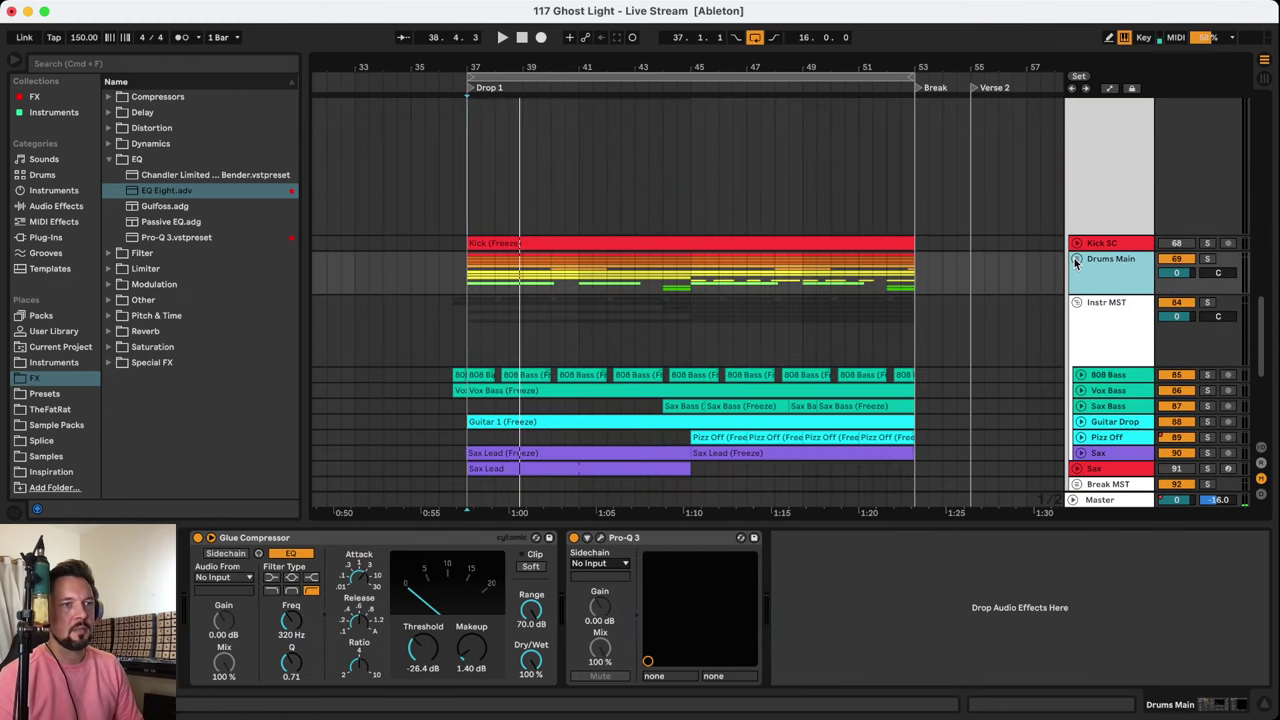
click(1076, 303)
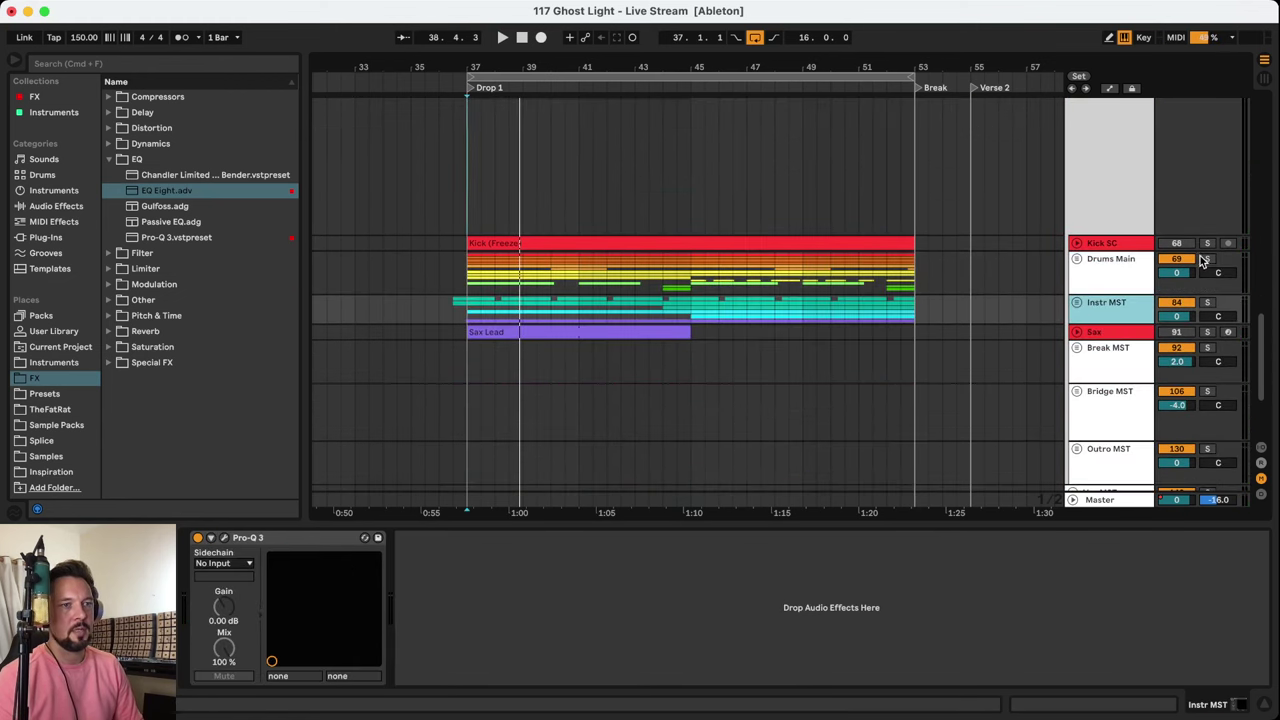
Solo Drums Main, play it briefly from bar 37, and unsolo it
click(1205, 260)
key(space)
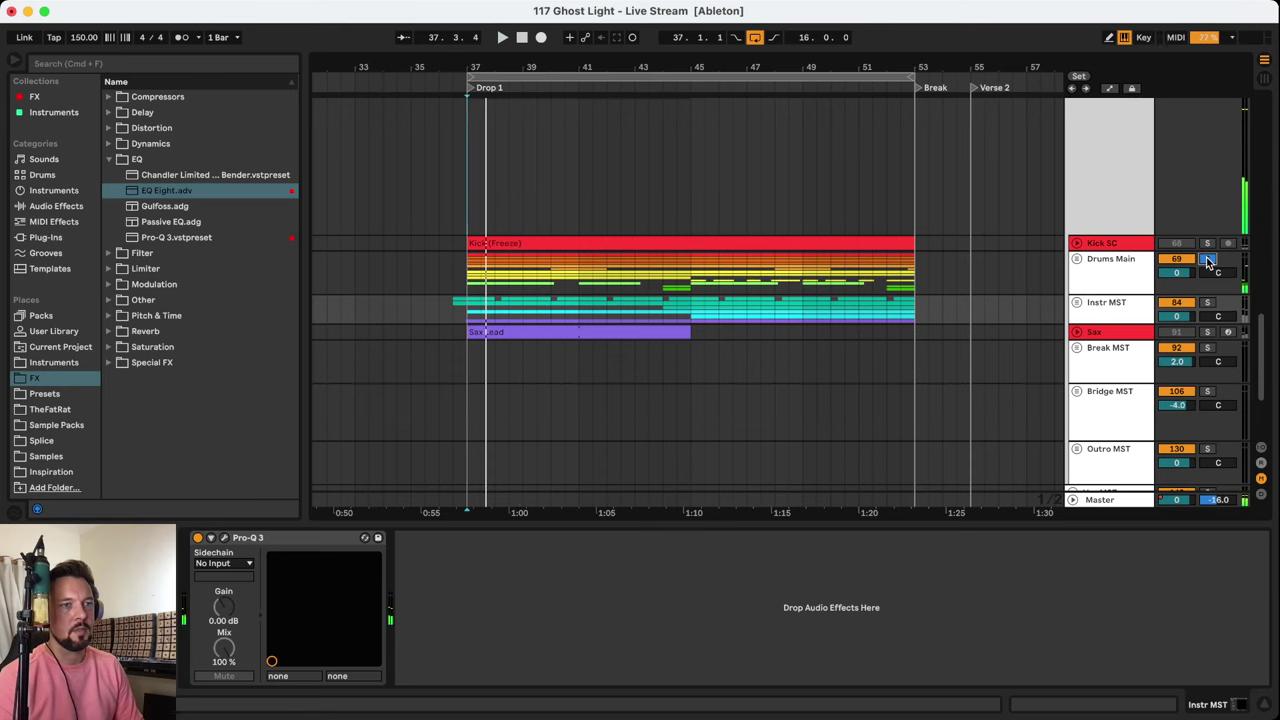
click(1208, 261)
Show the outer Instr MST group's effects and select its Glue Compressor, then its Decapitator
scroll(1057, 251, up, 2)
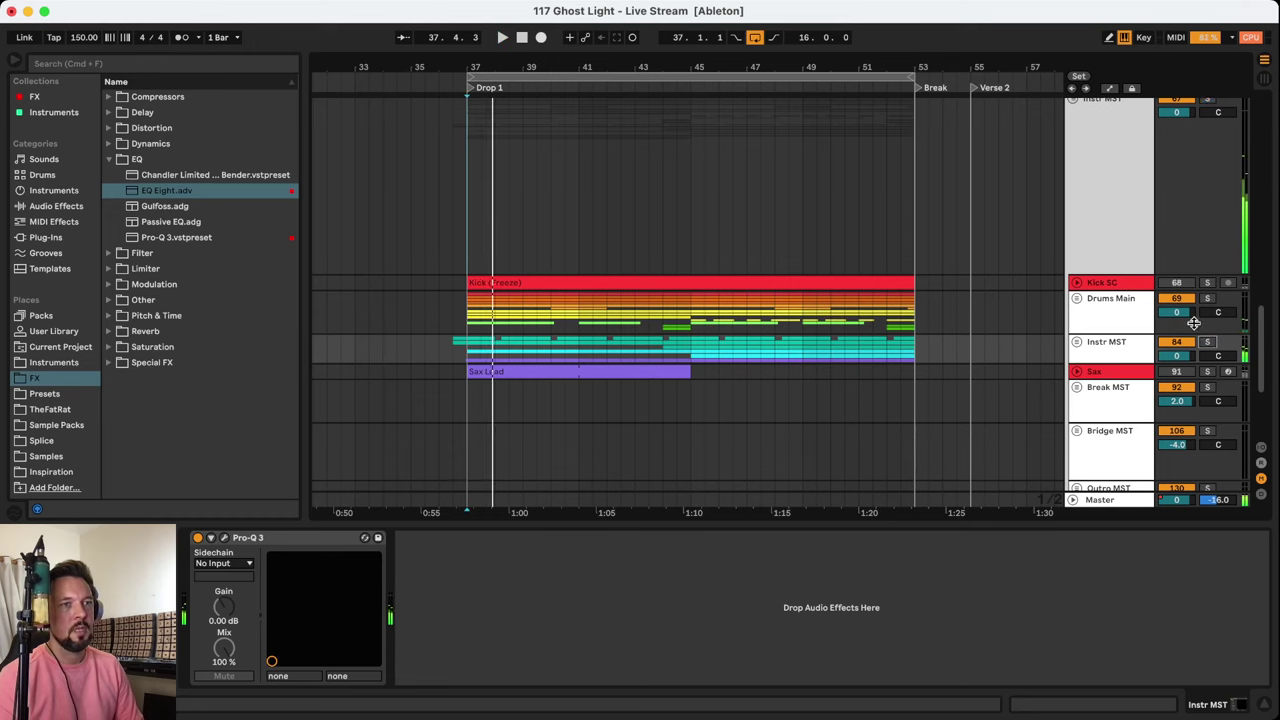
scroll(1193, 322, up, 4)
click(1102, 194)
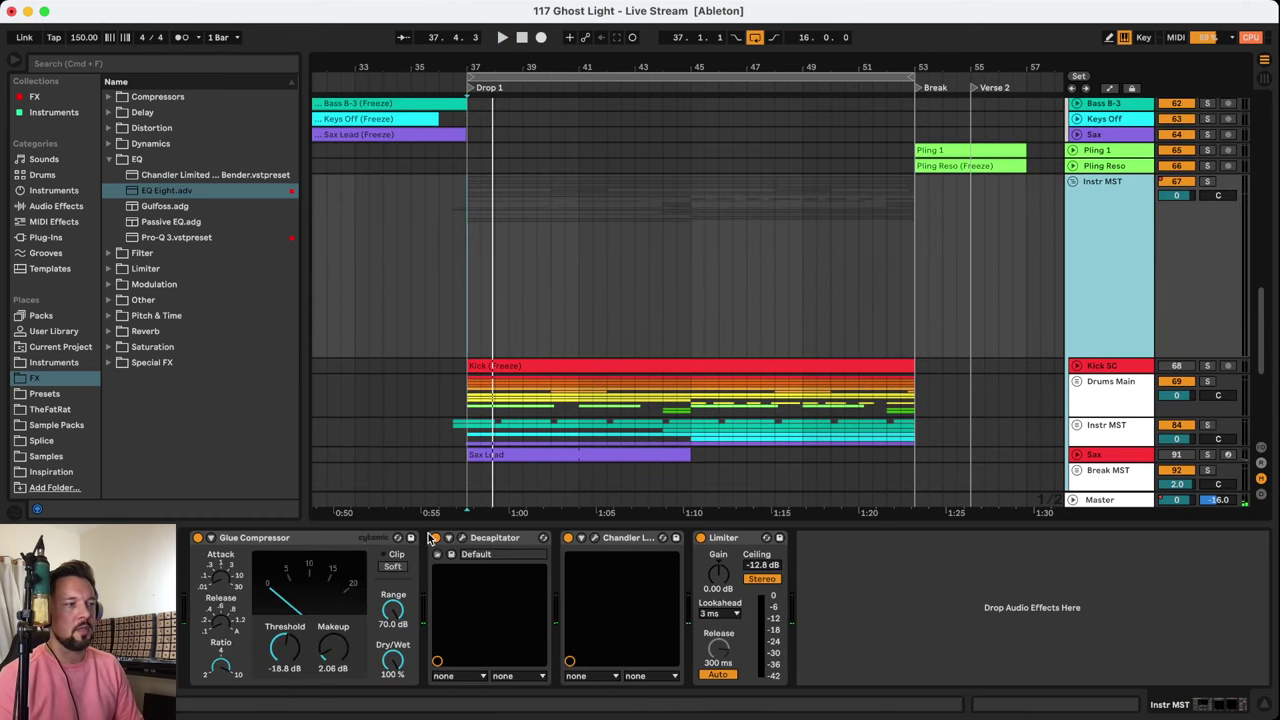
click(507, 539)
click(321, 539)
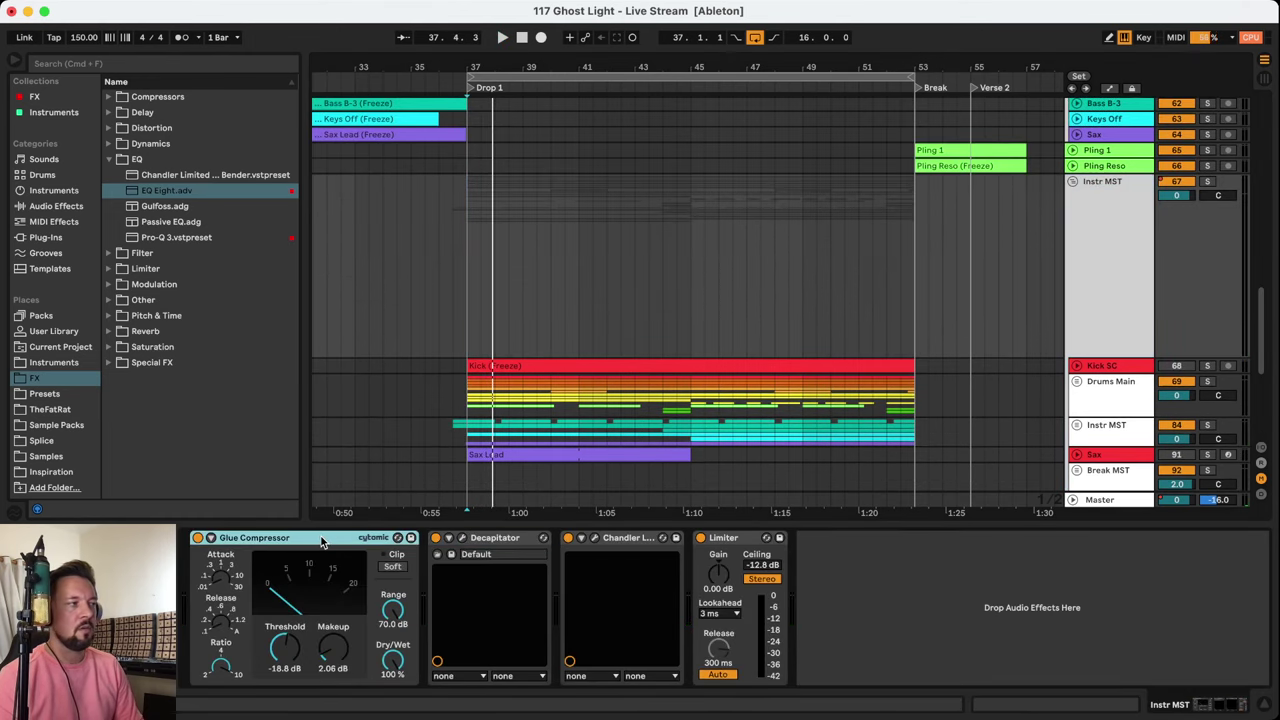
click(495, 539)
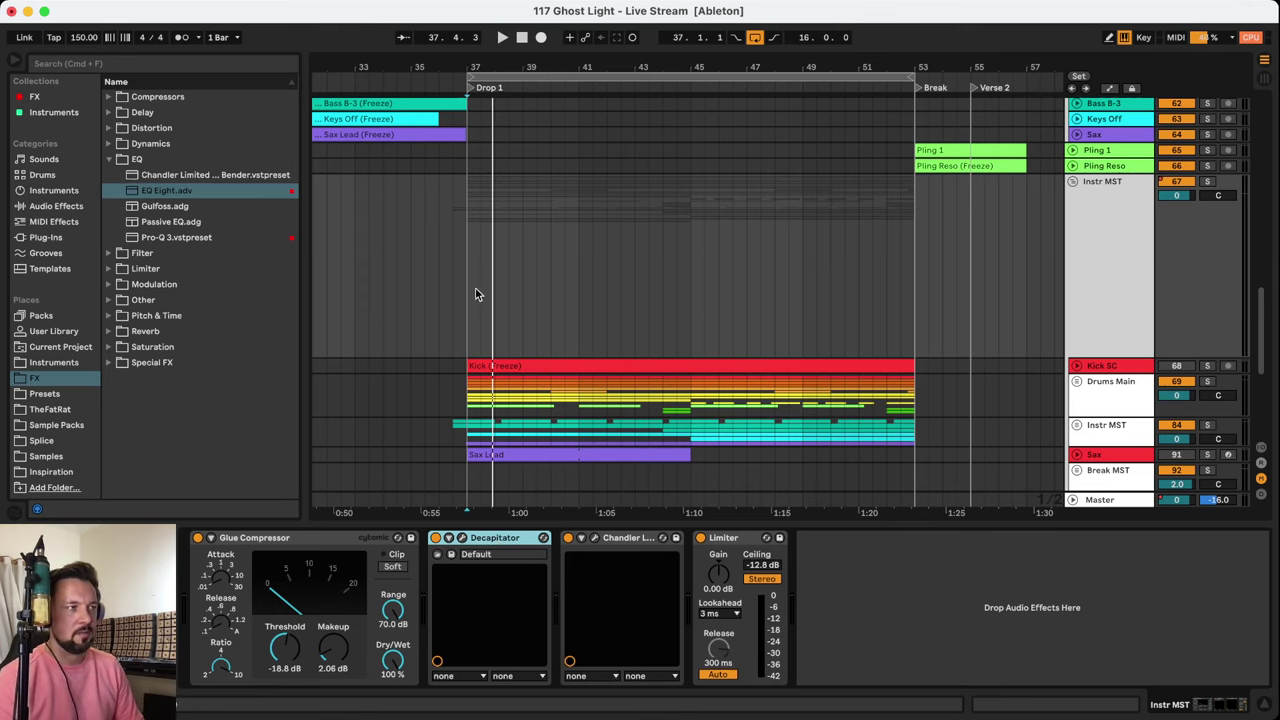
Move the start position to bar 37 and play Drop 1 with the Instr MST group's Decapitator selected
key(space)
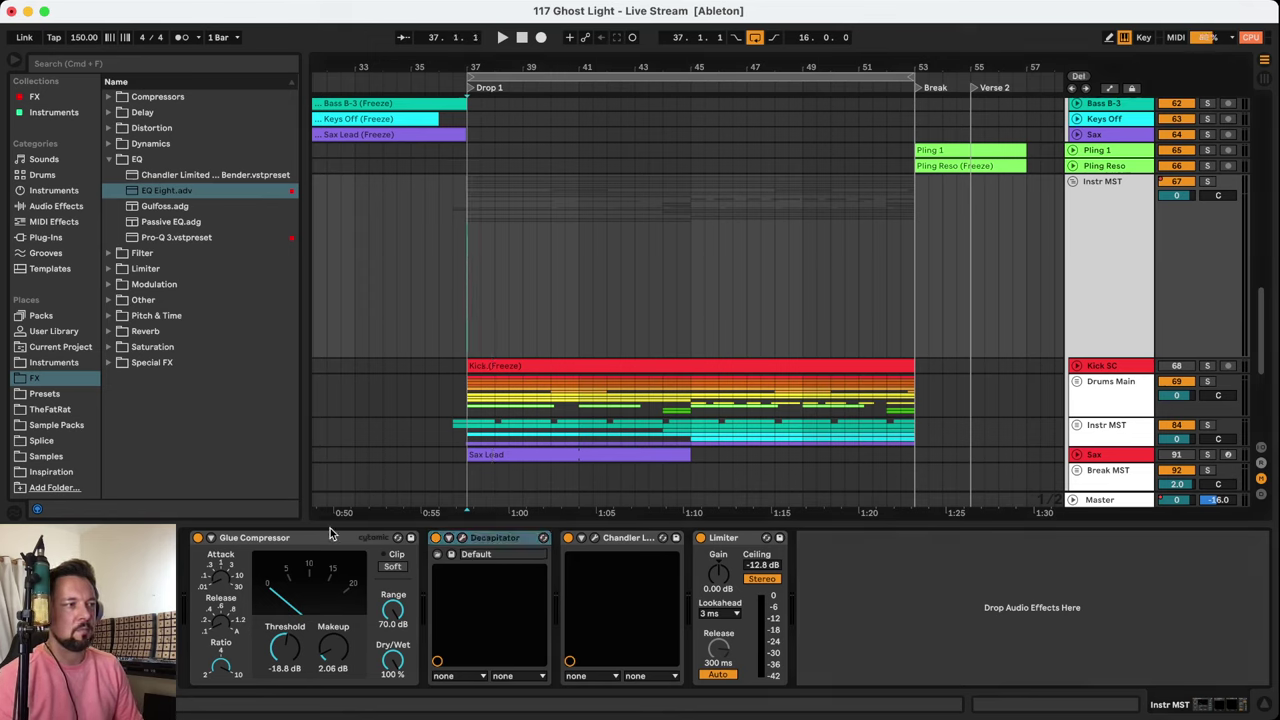
click(327, 537)
click(503, 540)
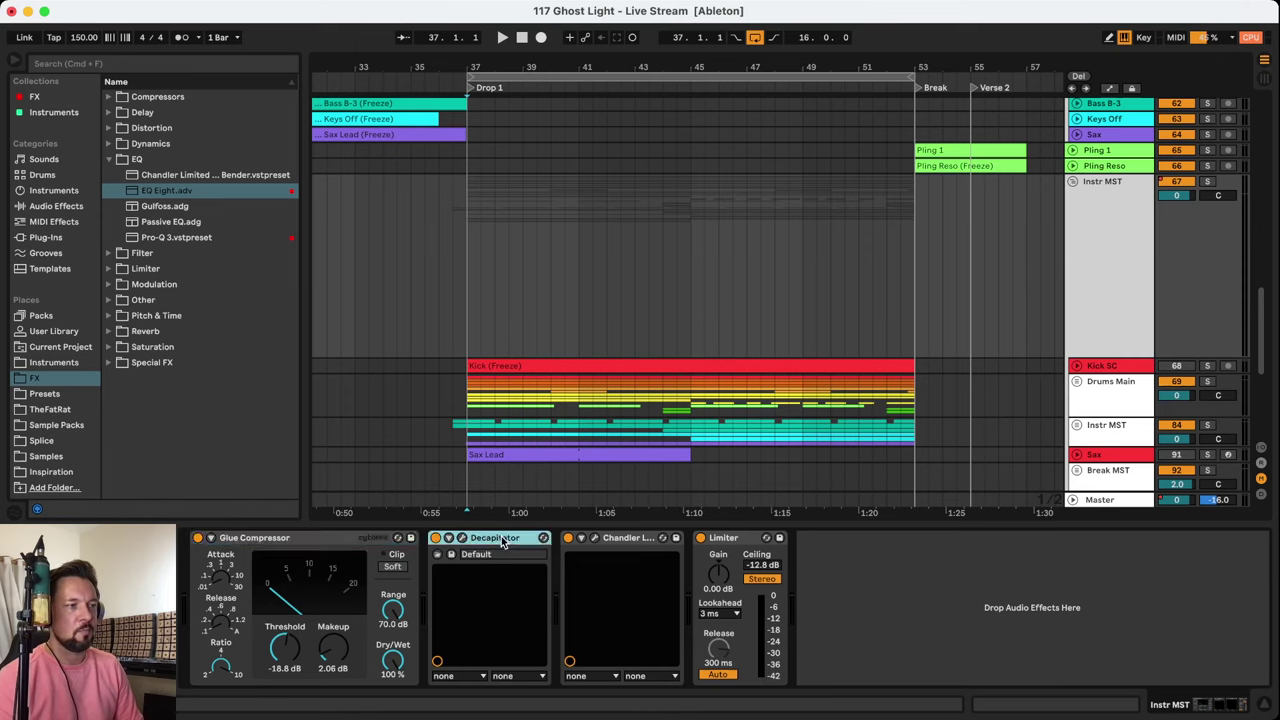
key(space)
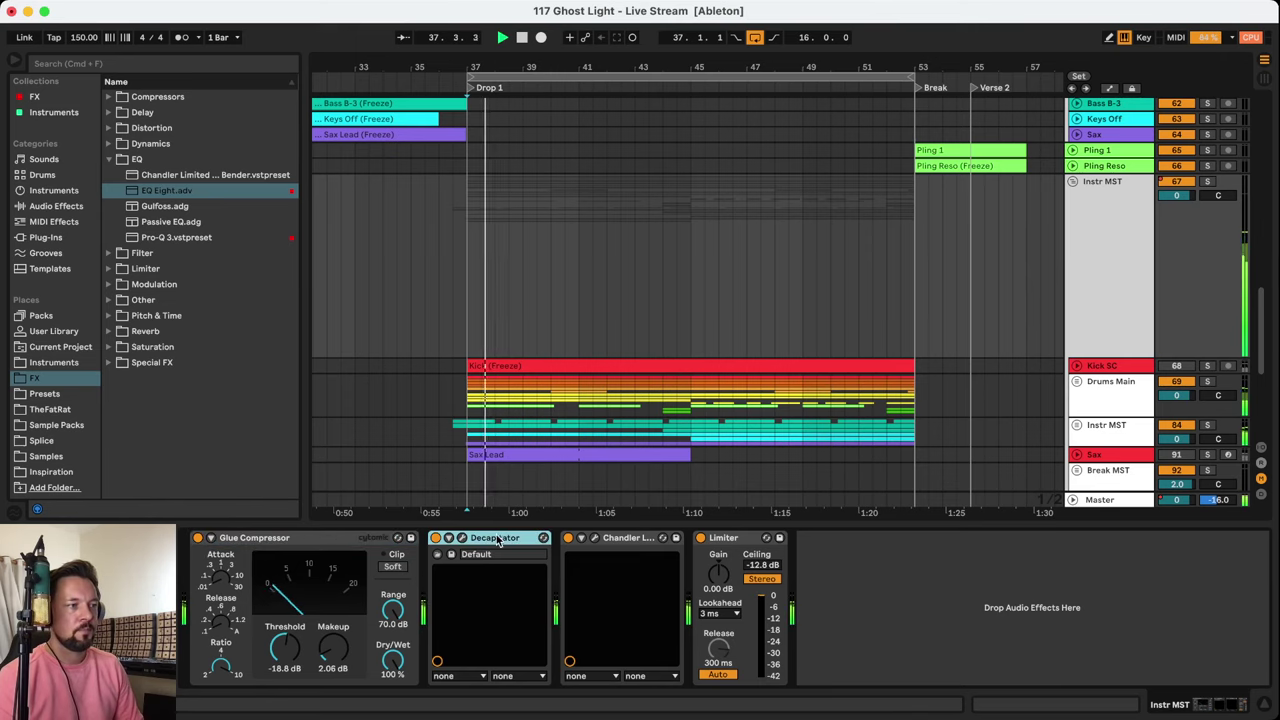
Bypass and re-enable the outer Instr MST group's Decapitator during Drop 1 playback, and select its Glue Compressor
key(space)
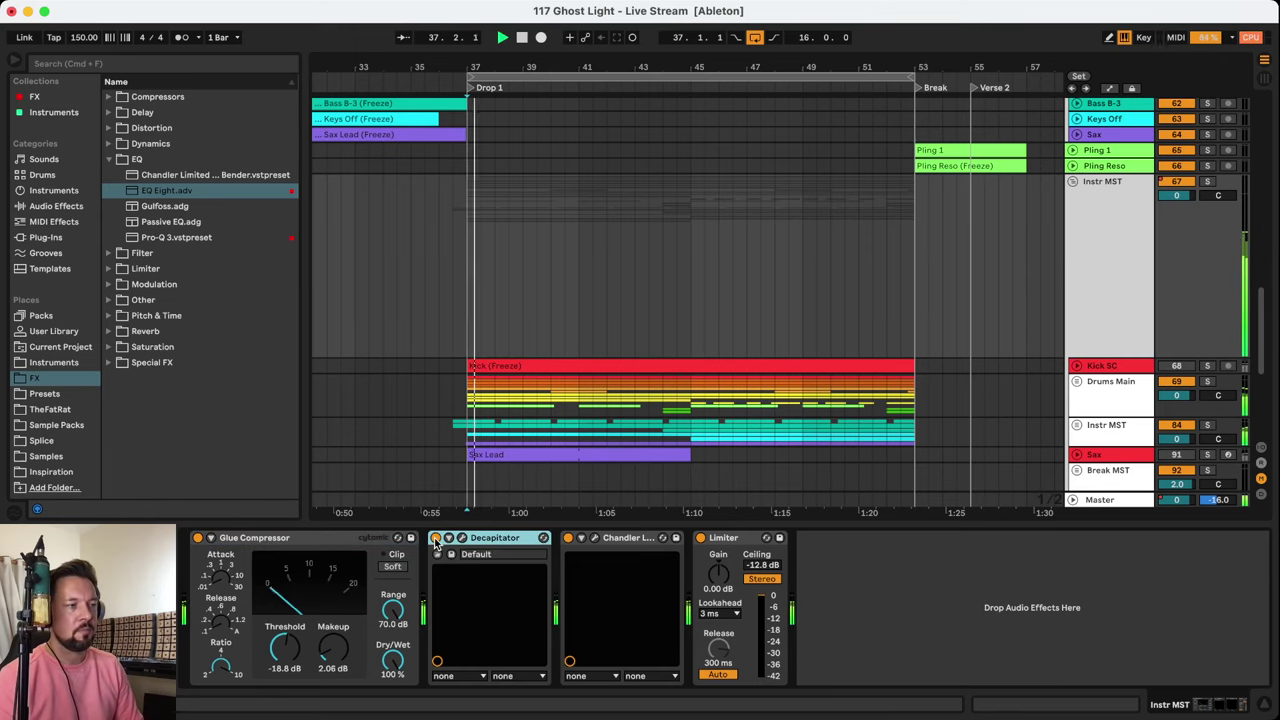
click(435, 538)
click(435, 538)
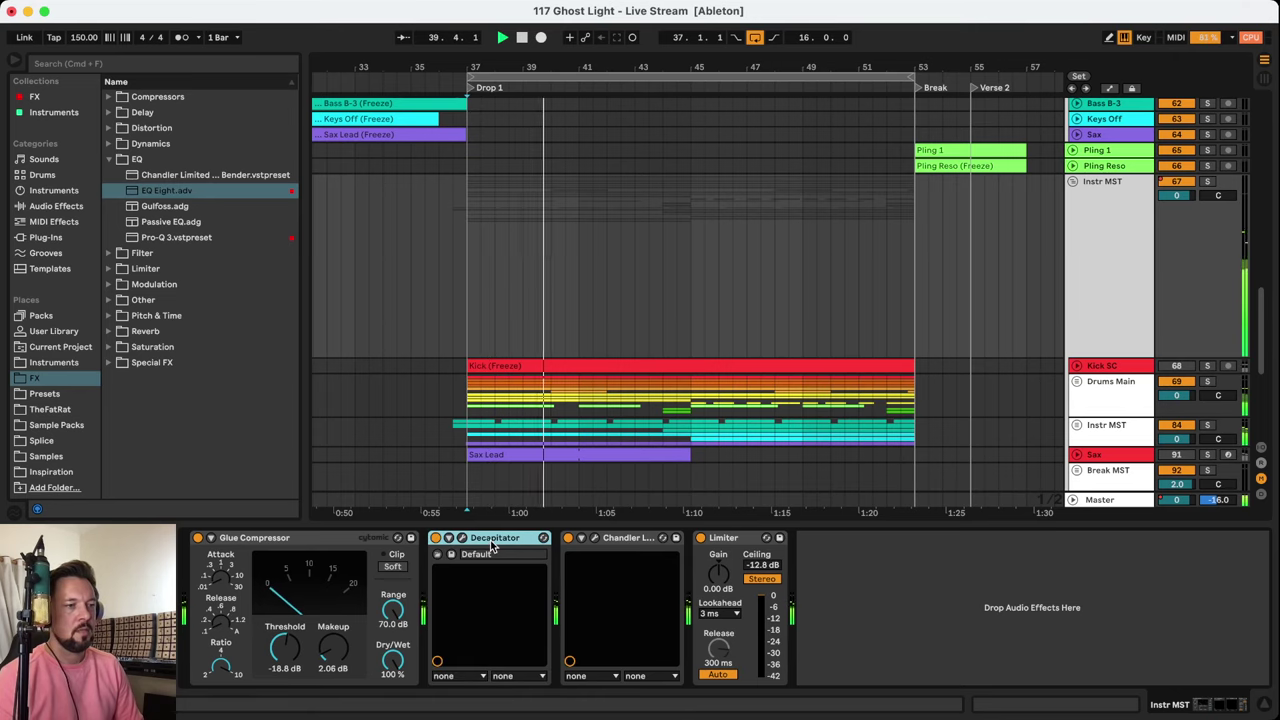
click(313, 540)
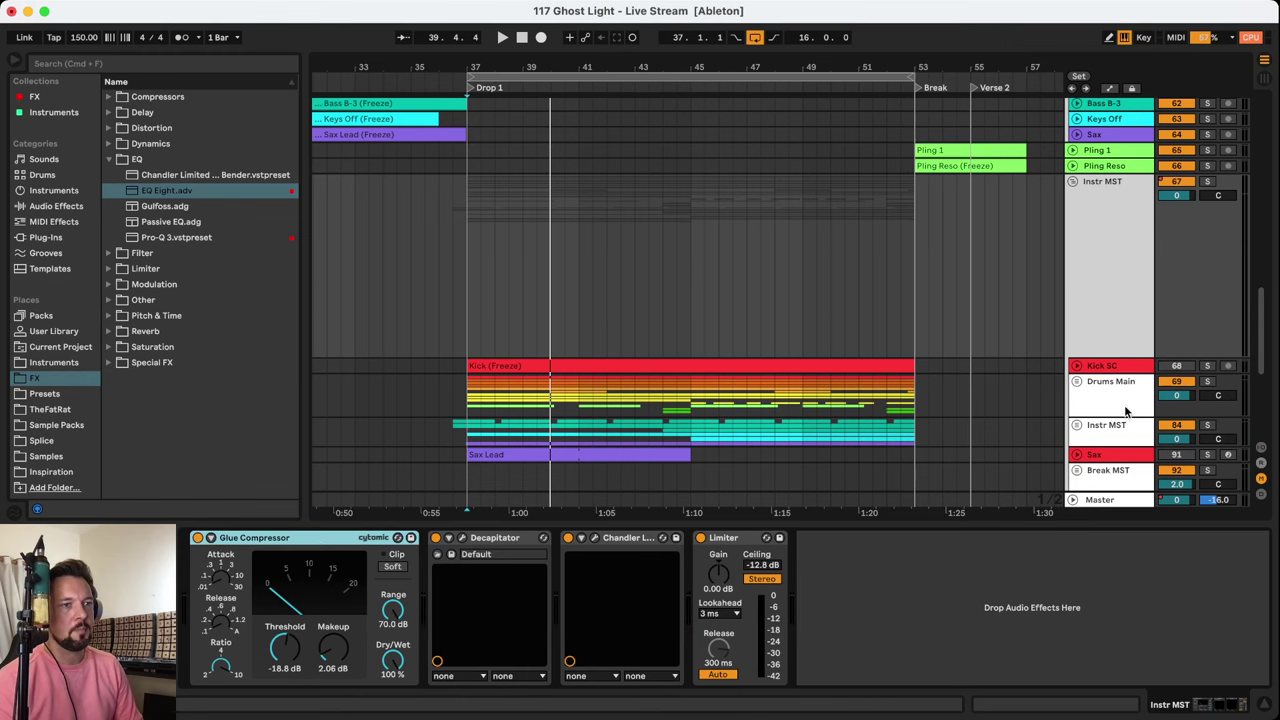
Play Drop 1 with the outer Instr MST group's Glue Compressor selected, and return the start position to bar 37
click(1127, 426)
click(1122, 404)
click(1115, 239)
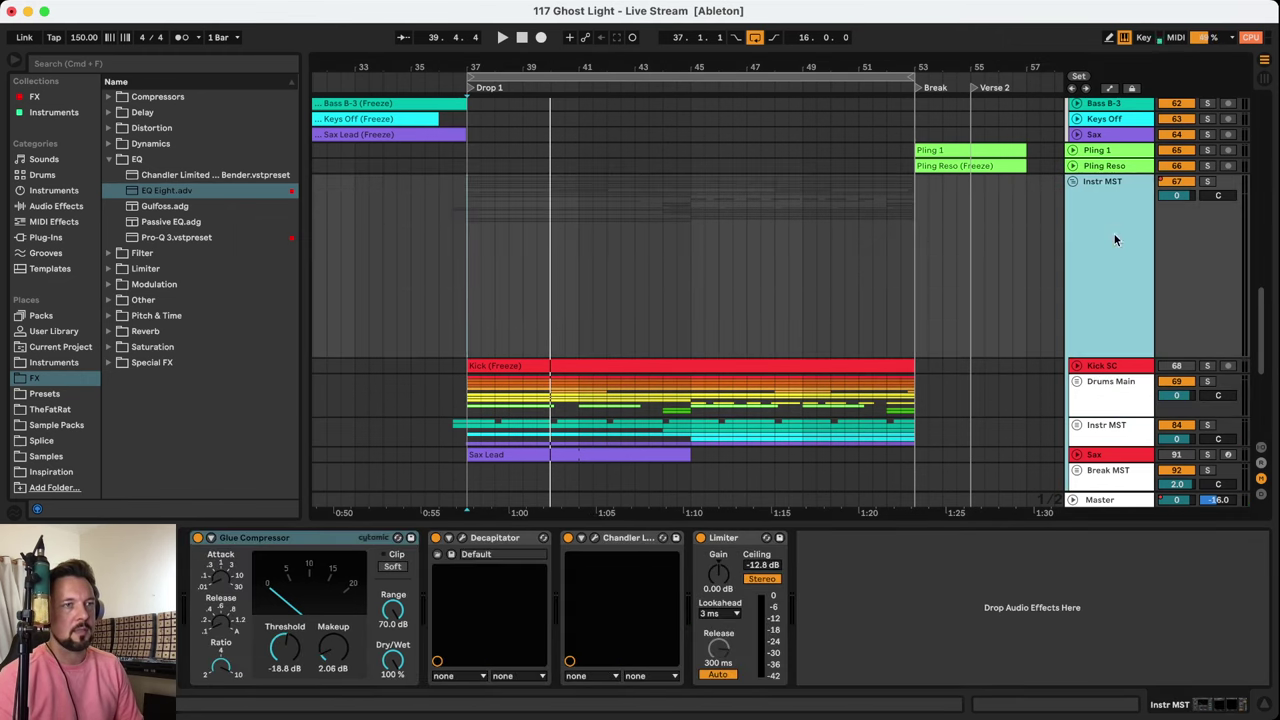
click(255, 541)
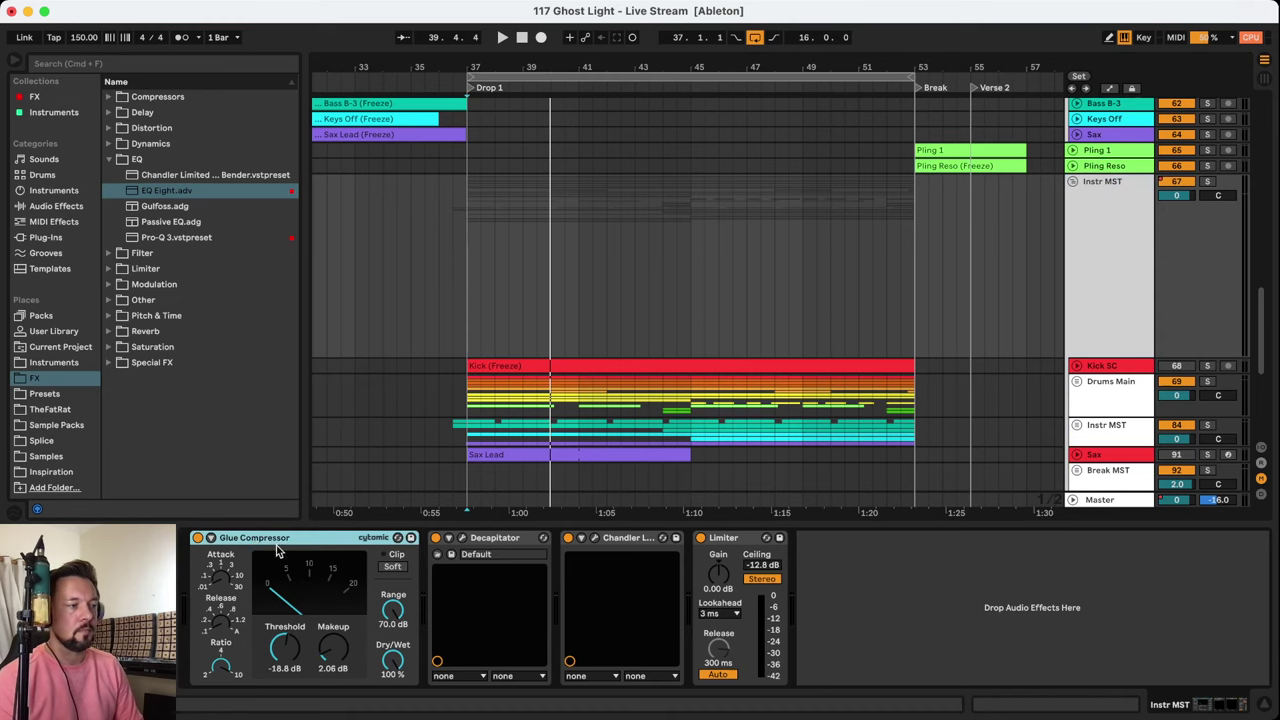
key(space)
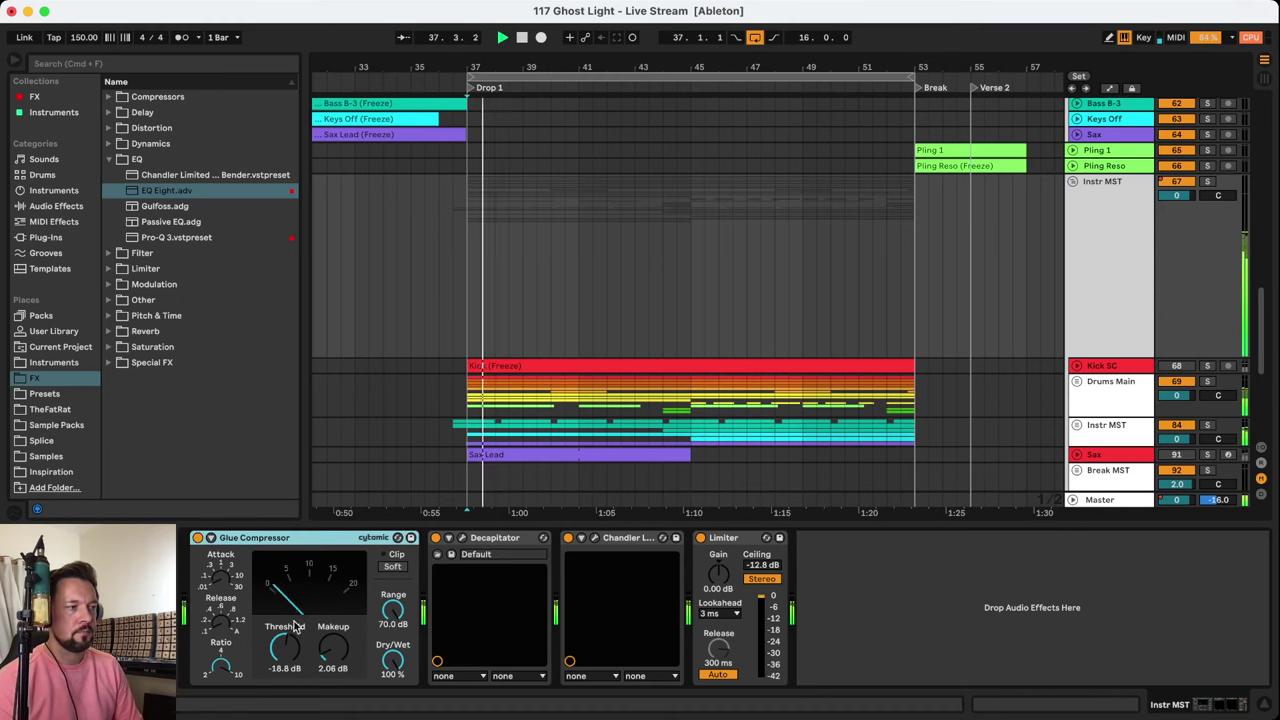
click(218, 671)
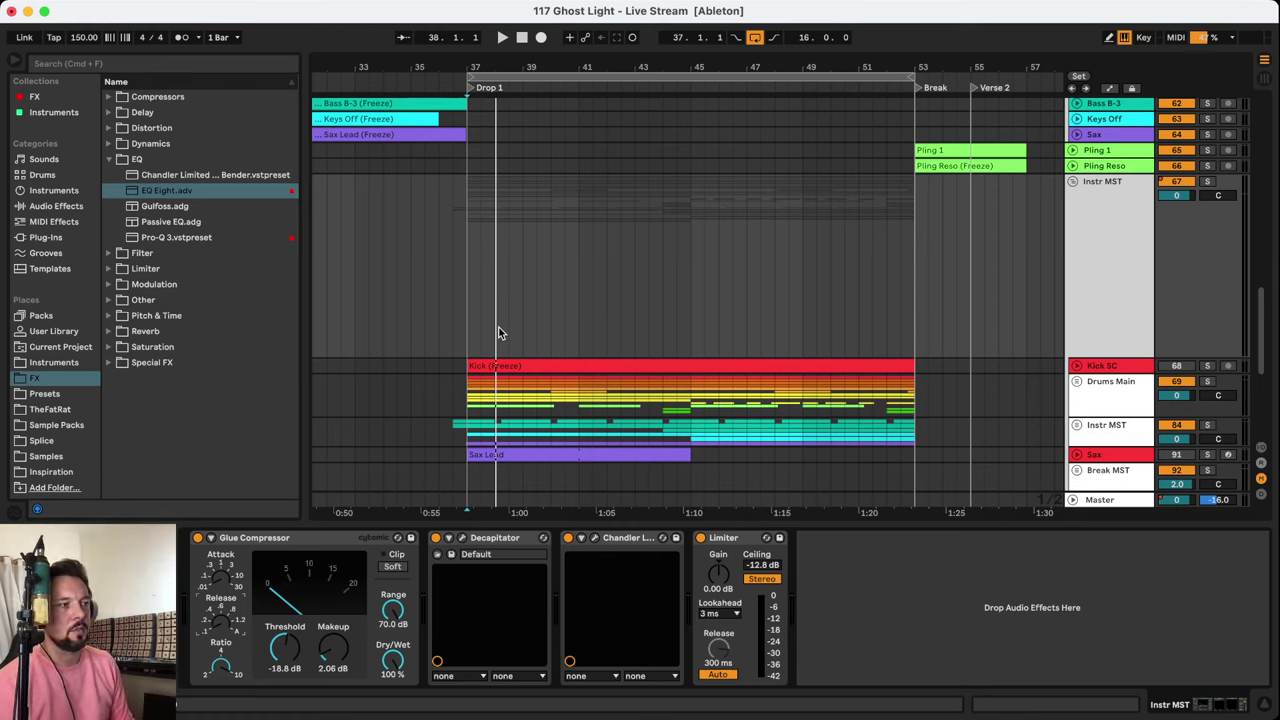
click(466, 321)
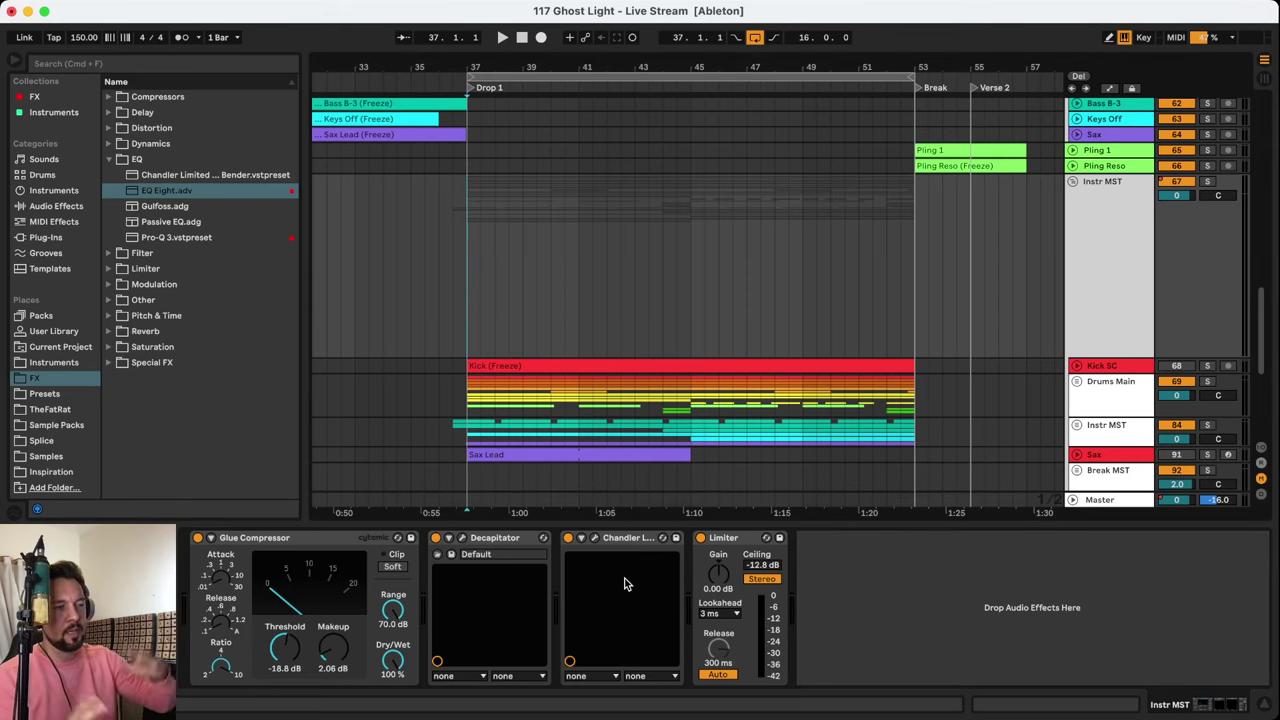
Select all four effects on the outer Instr MST group, from Glue Compressor to Limiter, and bypass them while playing Drop 1
click(737, 543)
shift+click(327, 547)
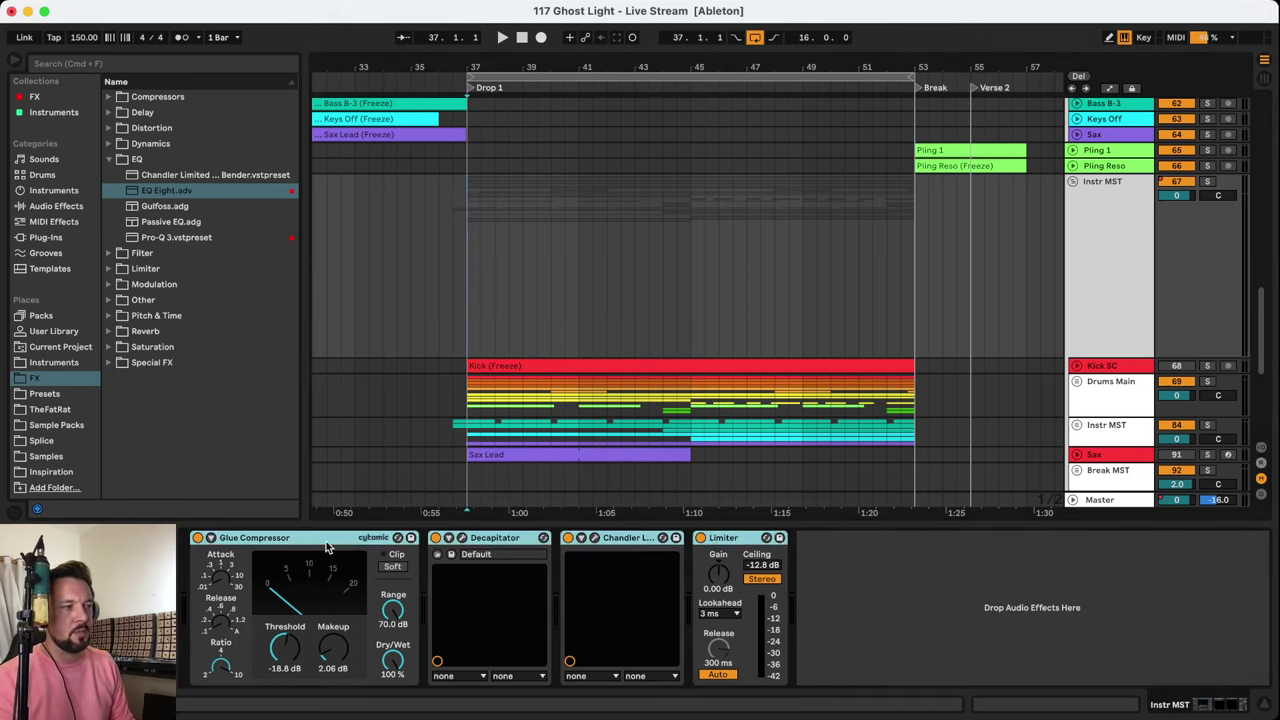
click(436, 539)
key(space)
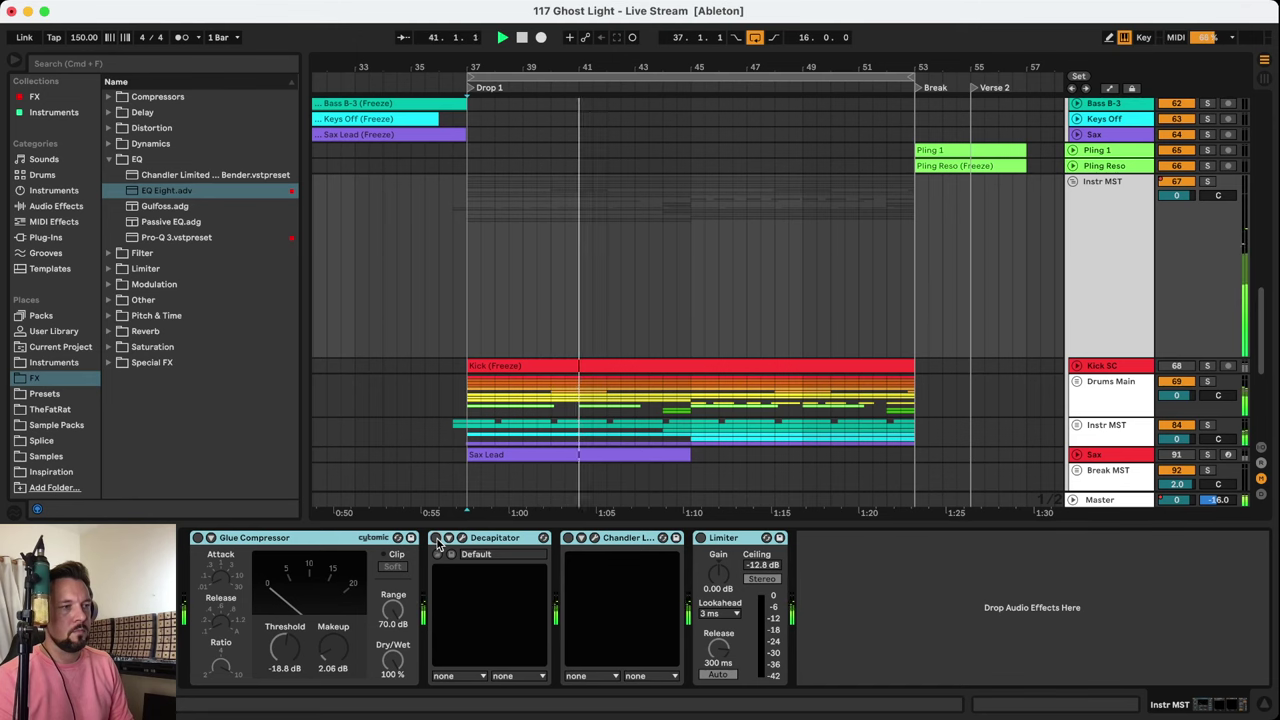
Mute the Vox MST group and restart Drop 1 from bar 37
scroll(786, 357, down, 5)
click(1146, 352)
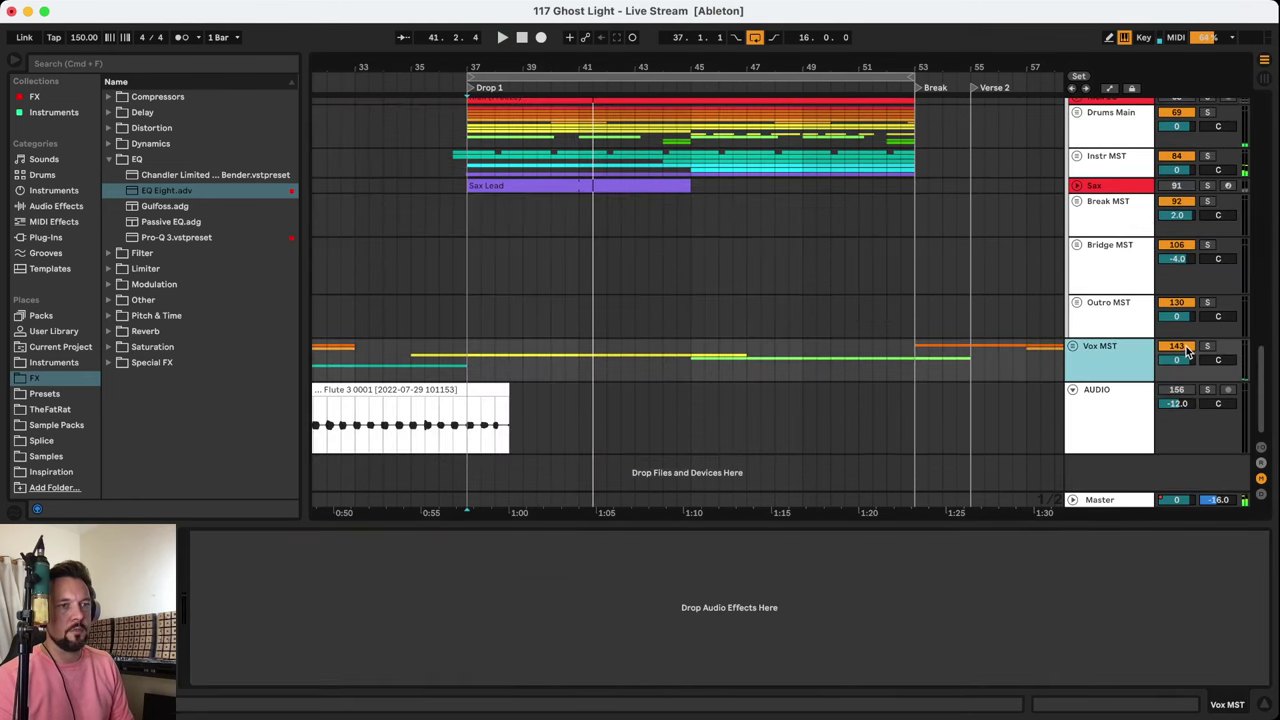
click(1186, 347)
scroll(761, 387, up, 10)
key(space)
Re-enable all four effects on the outer Instr MST group during playback, and restart Drop 1 from bar 37
scroll(762, 391, down, 4)
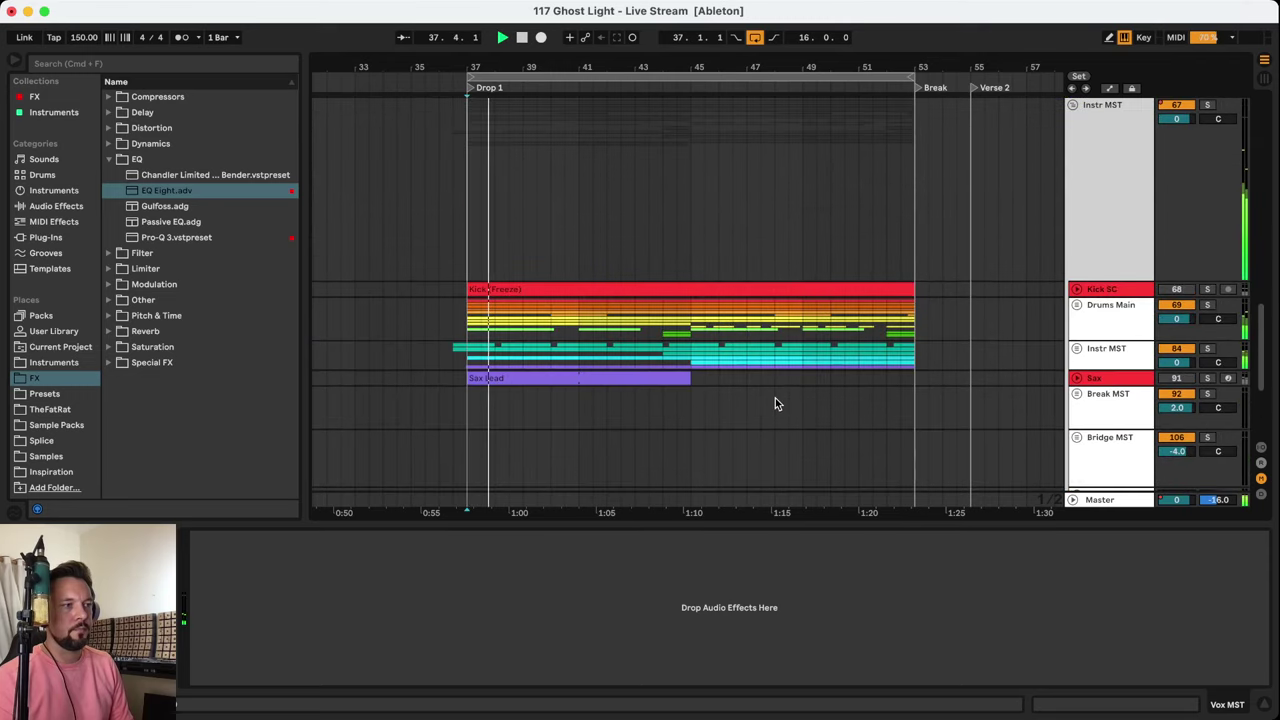
click(1082, 214)
scroll(793, 294, up, 2)
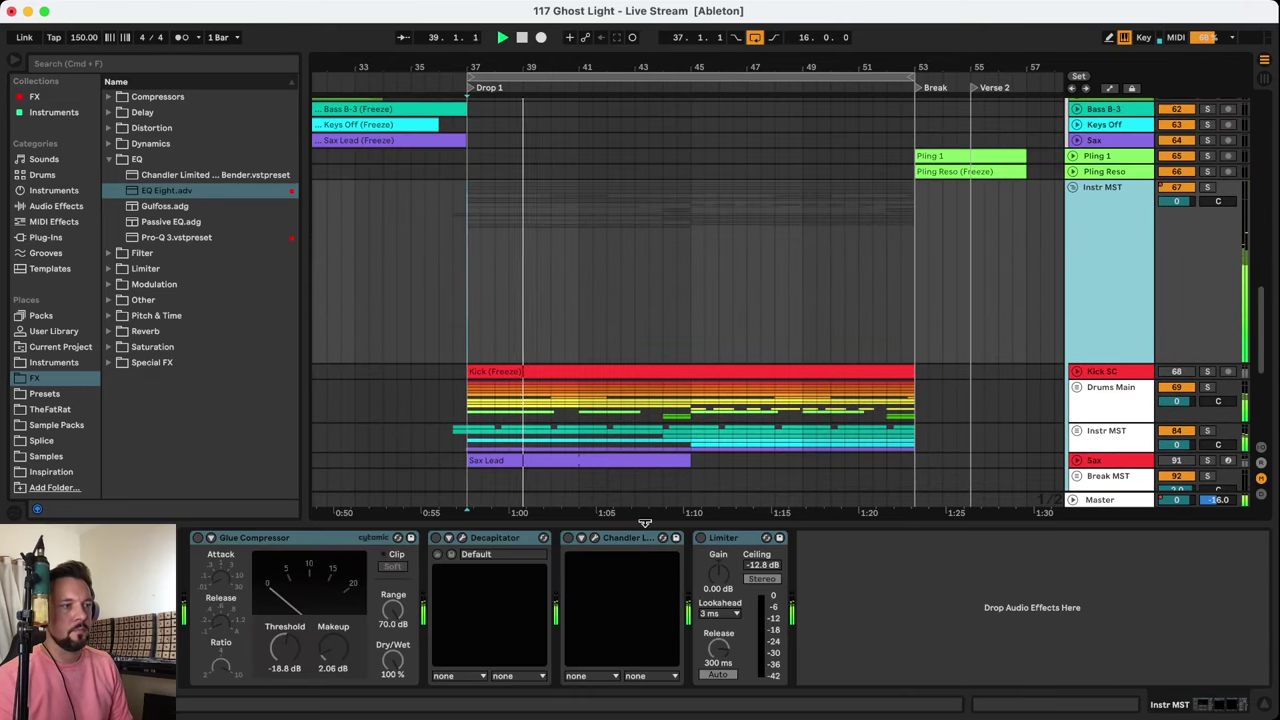
click(570, 540)
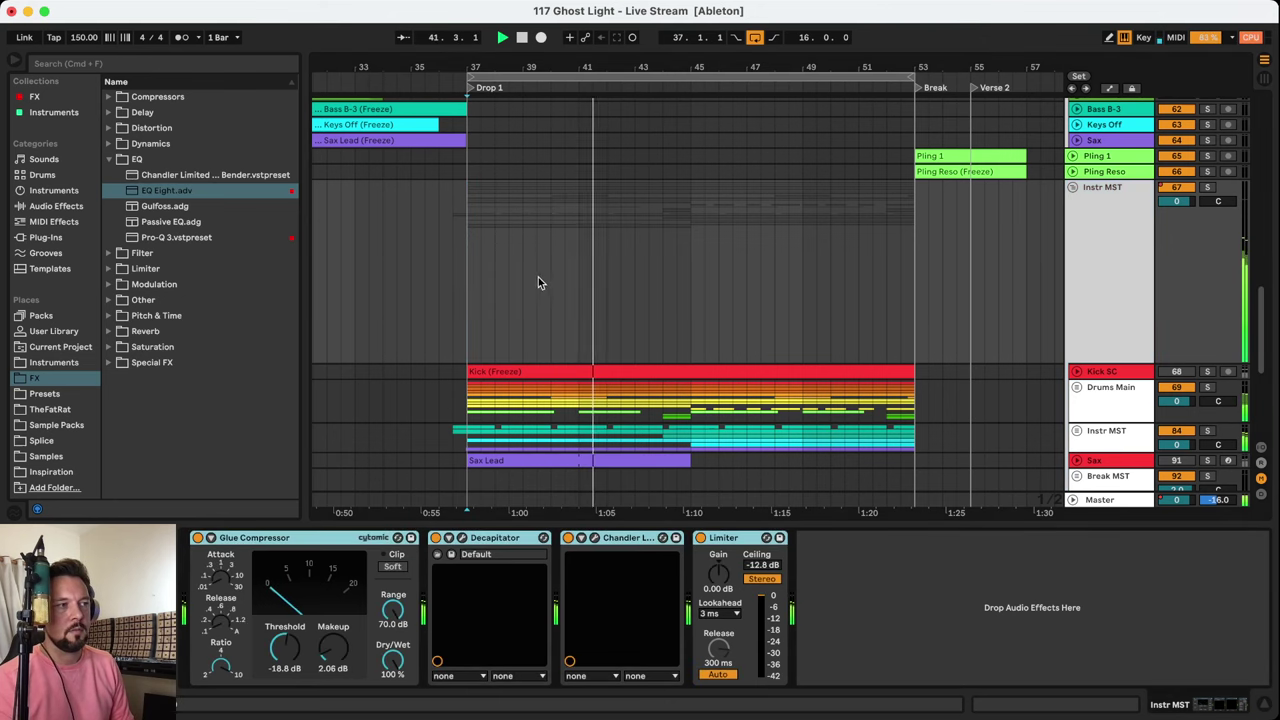
click(522, 541)
key(space)
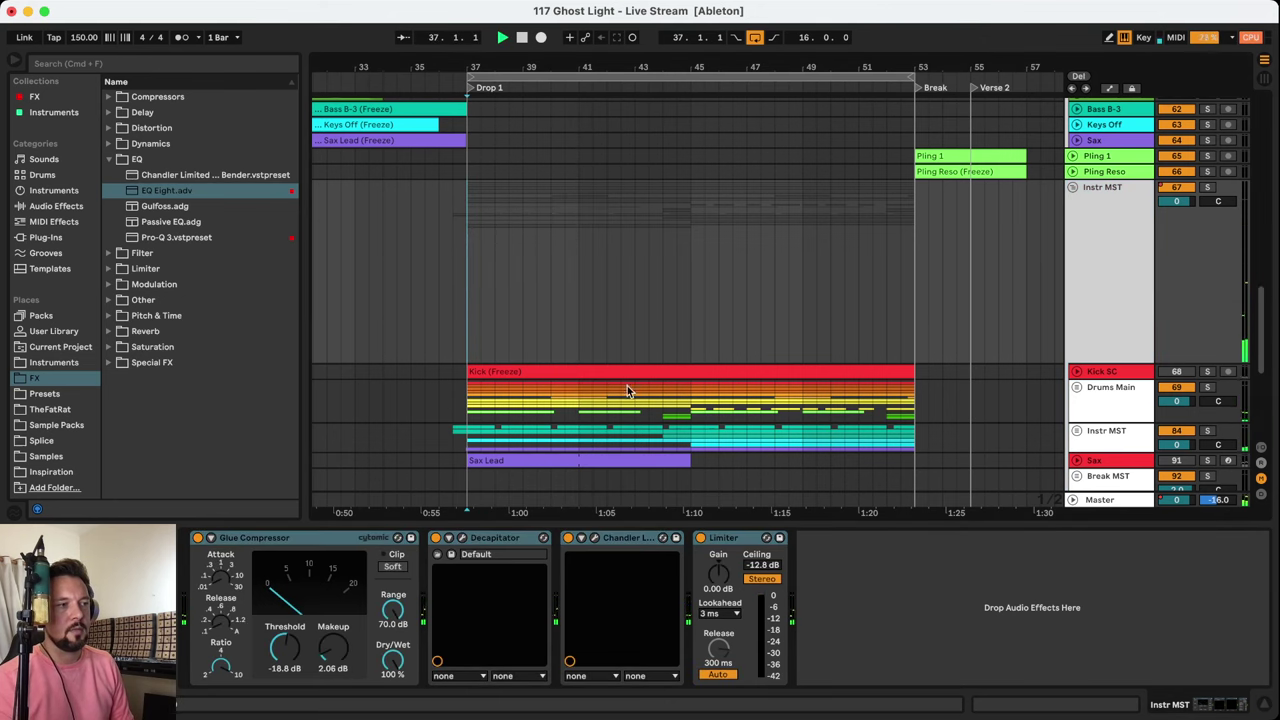
Compare Drop 1 with all four Instr MST group effects on, off and on again, and return the start position to bar 37
key(space)
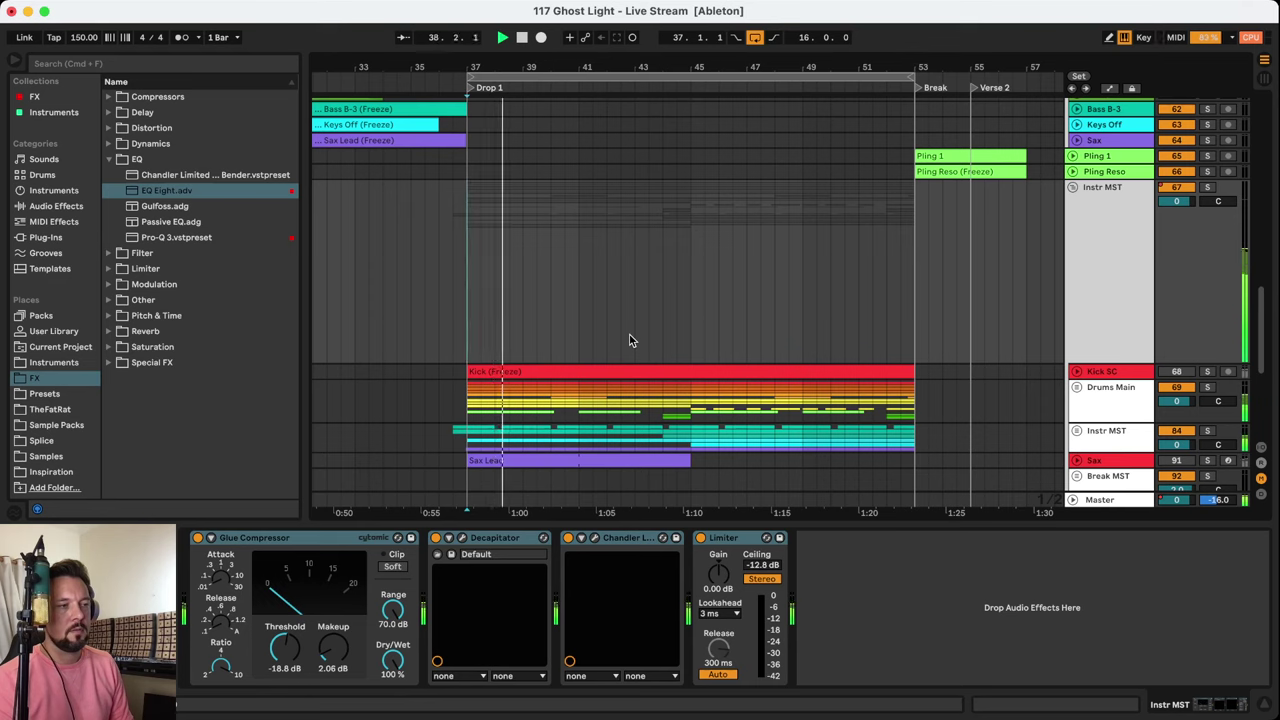
click(436, 538)
key(space)
key(space)
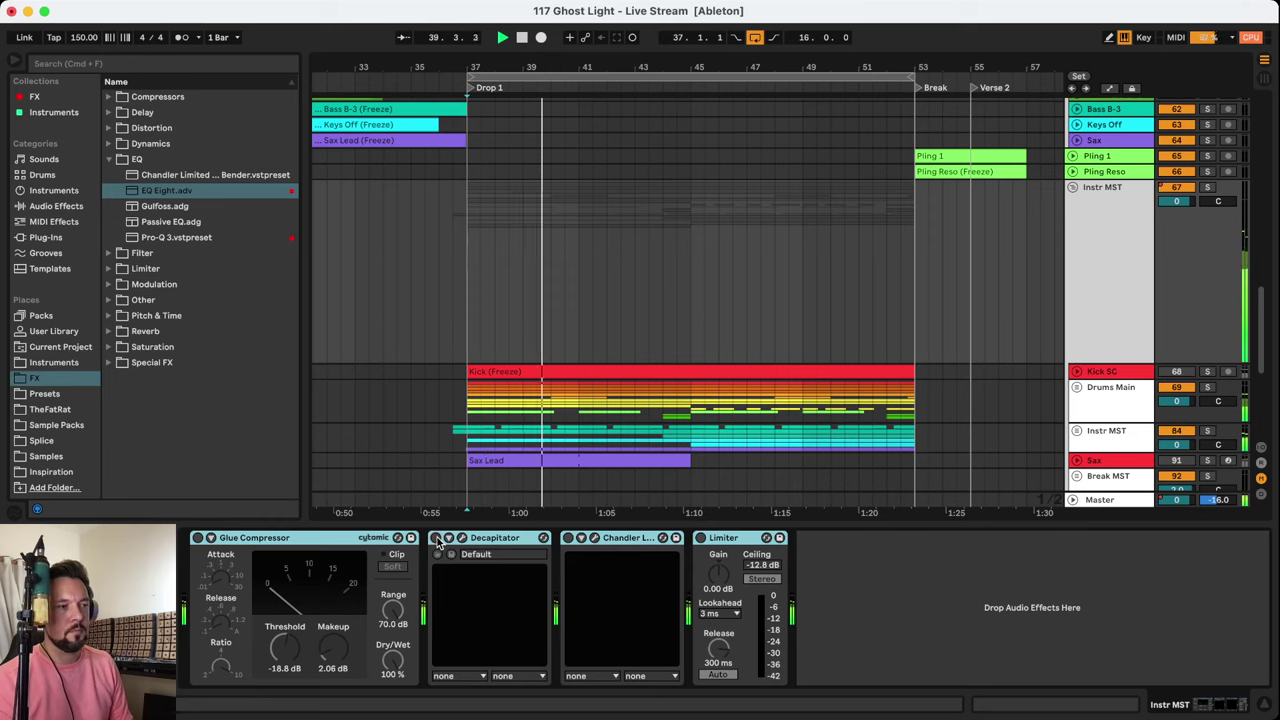
click(436, 538)
key(space)
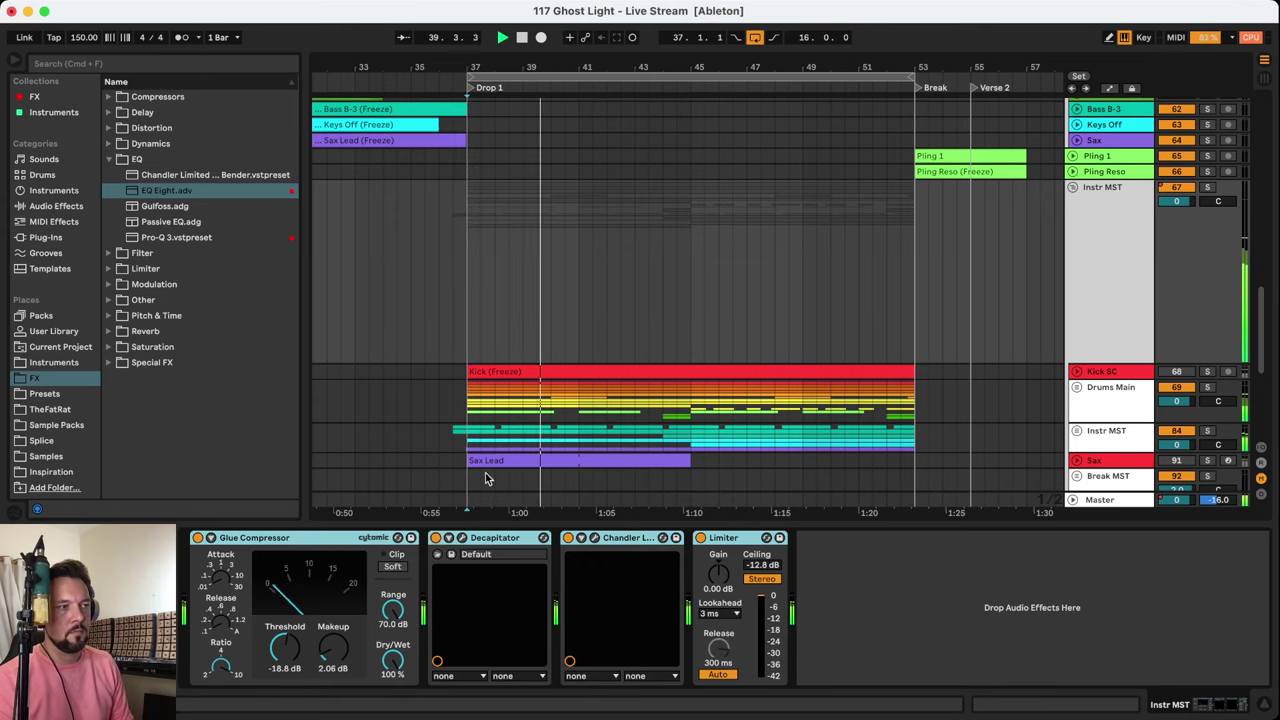
click(470, 300)
scroll(640, 304, up, 1)
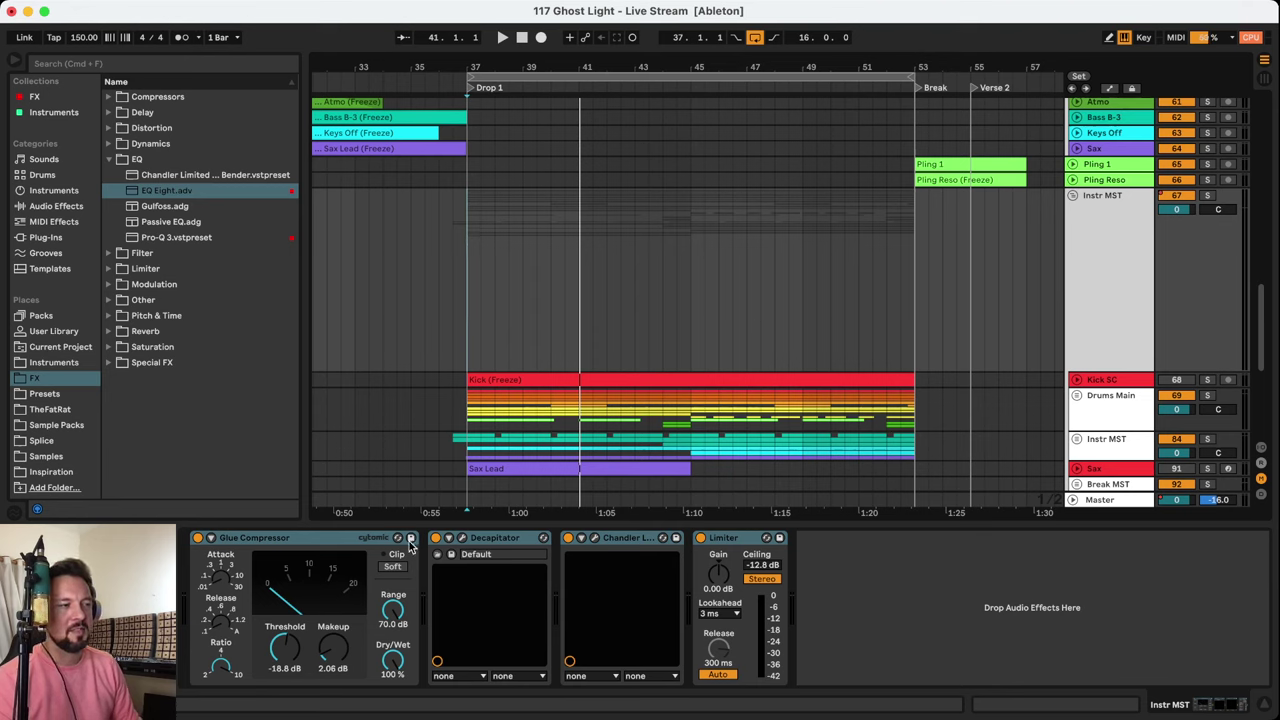
Select and bypass all the Instr MST group's effects, play Drop 1 without them, and switch them on again during playback
click(445, 535)
key(super+a)
key(0)
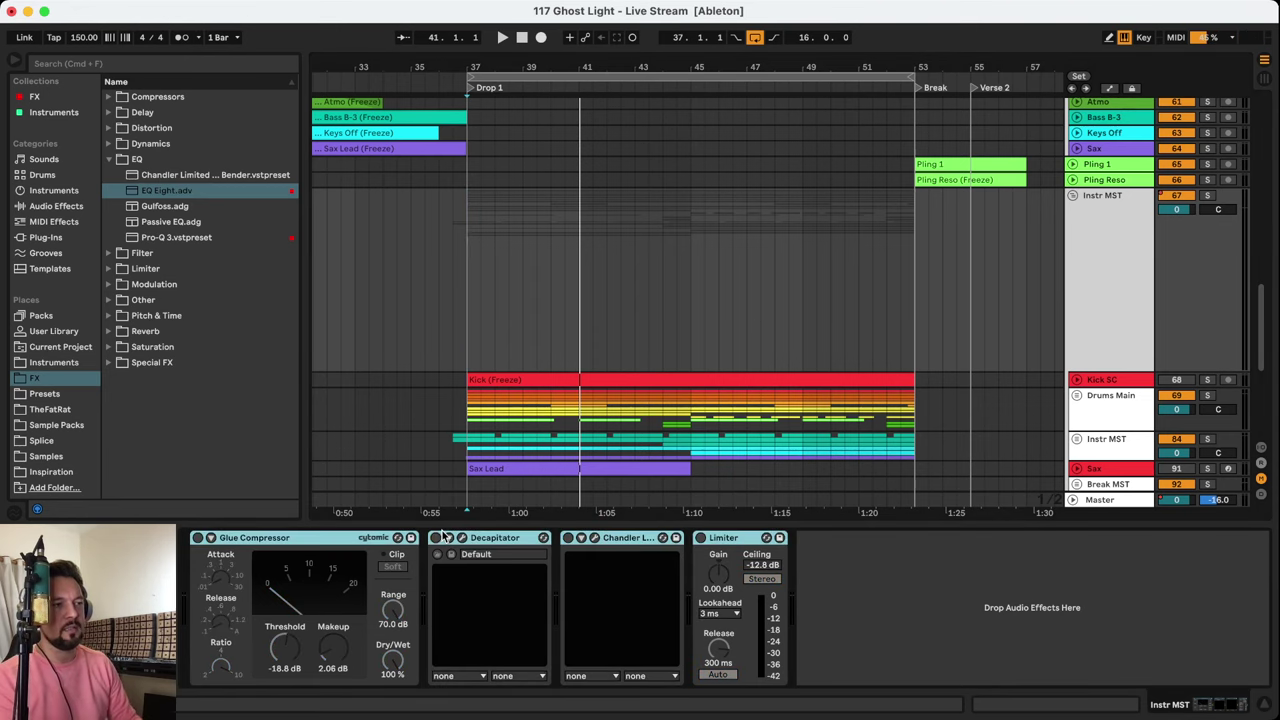
key(space)
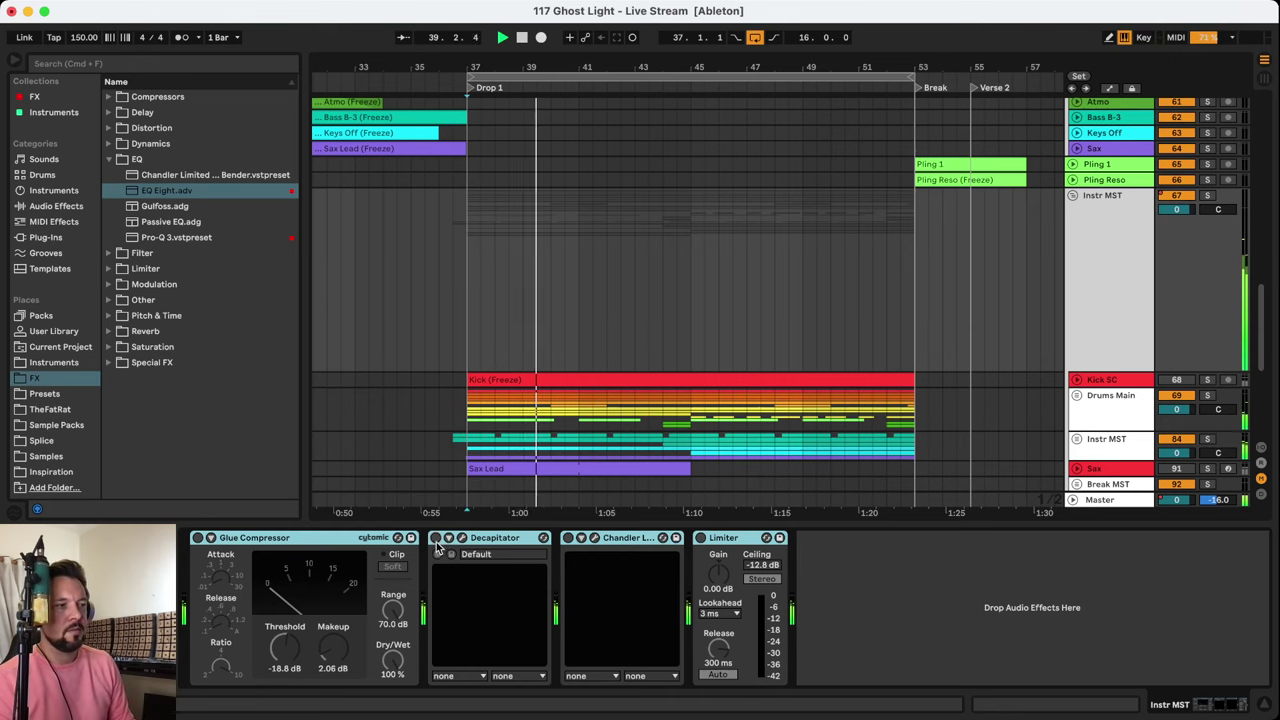
click(436, 540)
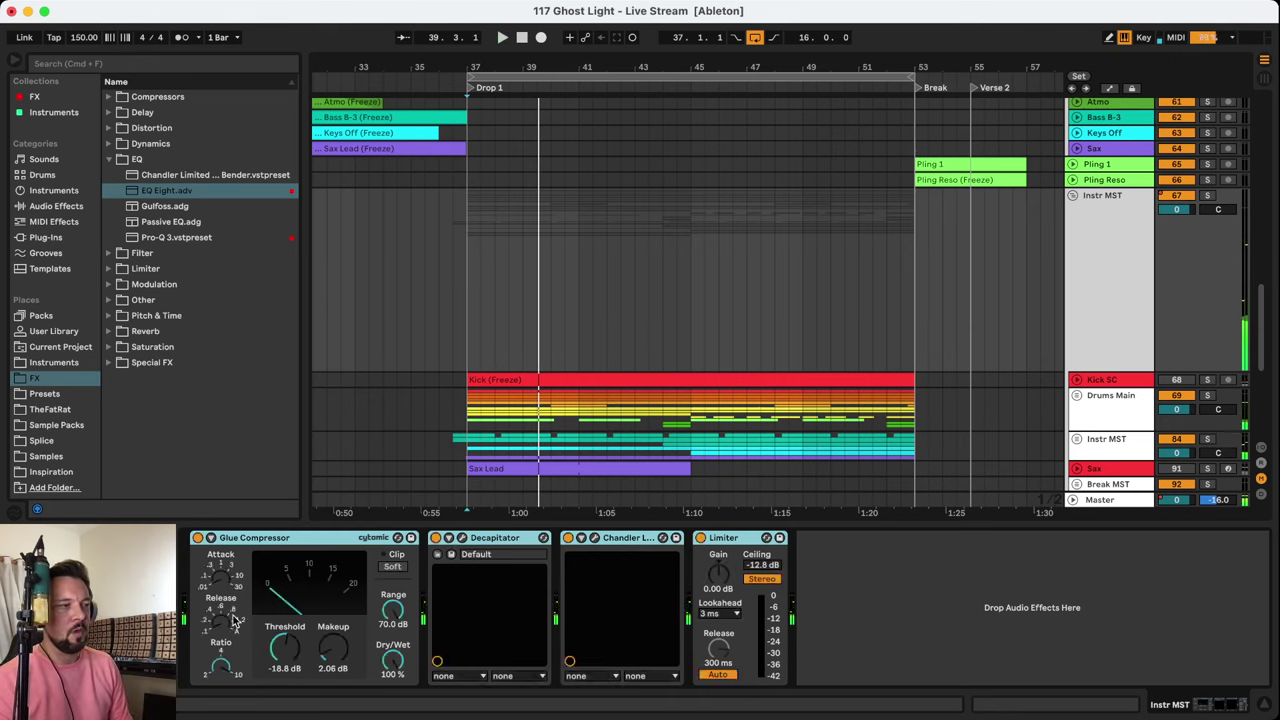
Point out the Instr MST group's effects by selecting the Glue Compressor, Decapitator, Chandler Limited plug-in and Limiter one by one
click(505, 539)
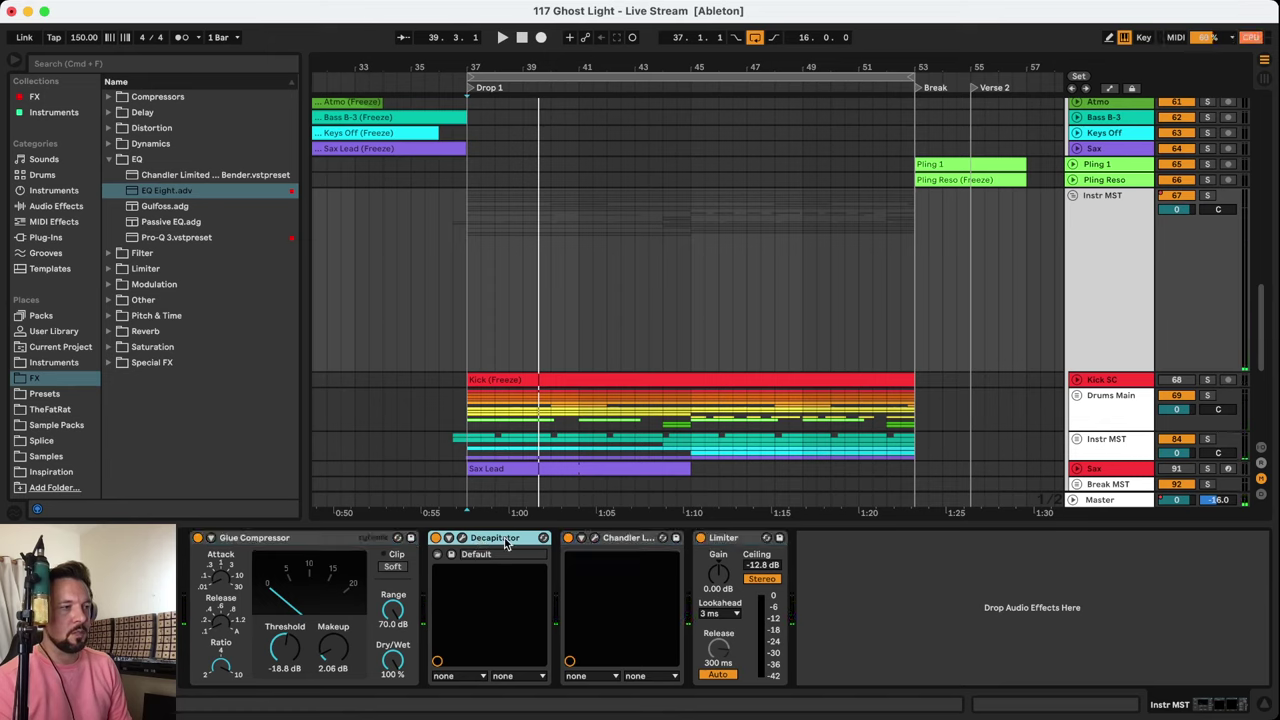
click(340, 540)
click(494, 540)
click(622, 543)
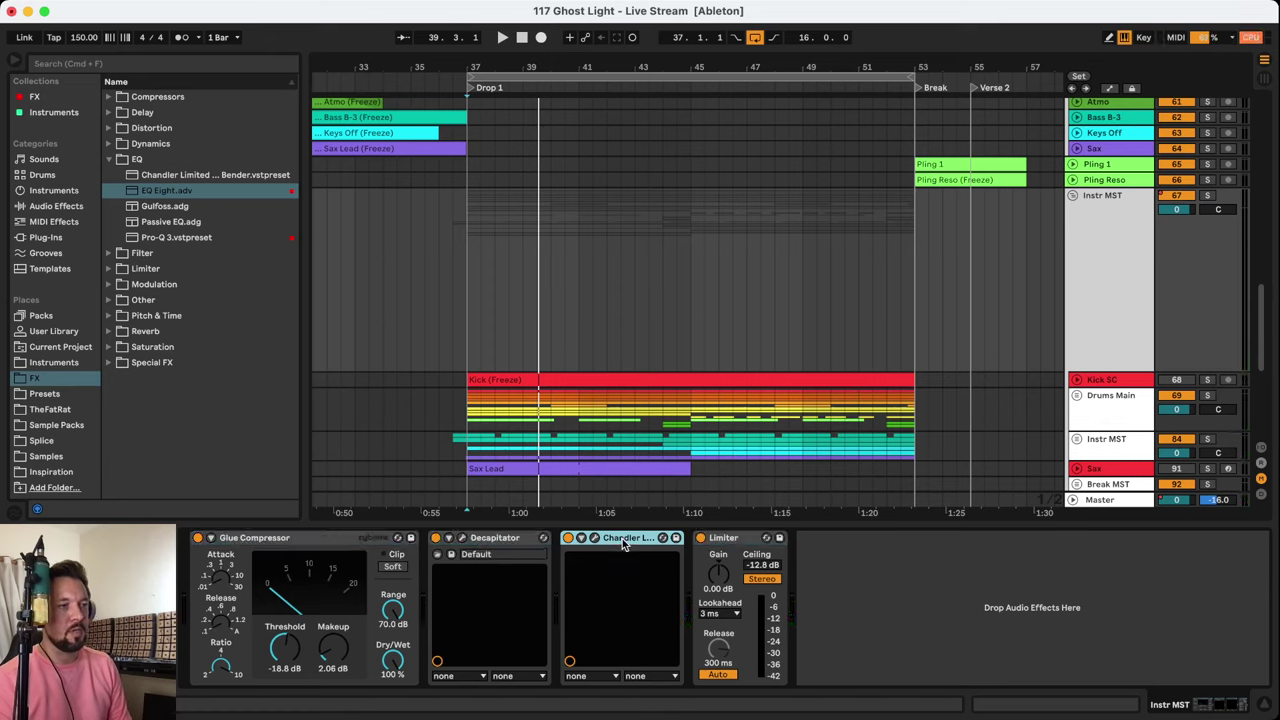
click(724, 538)
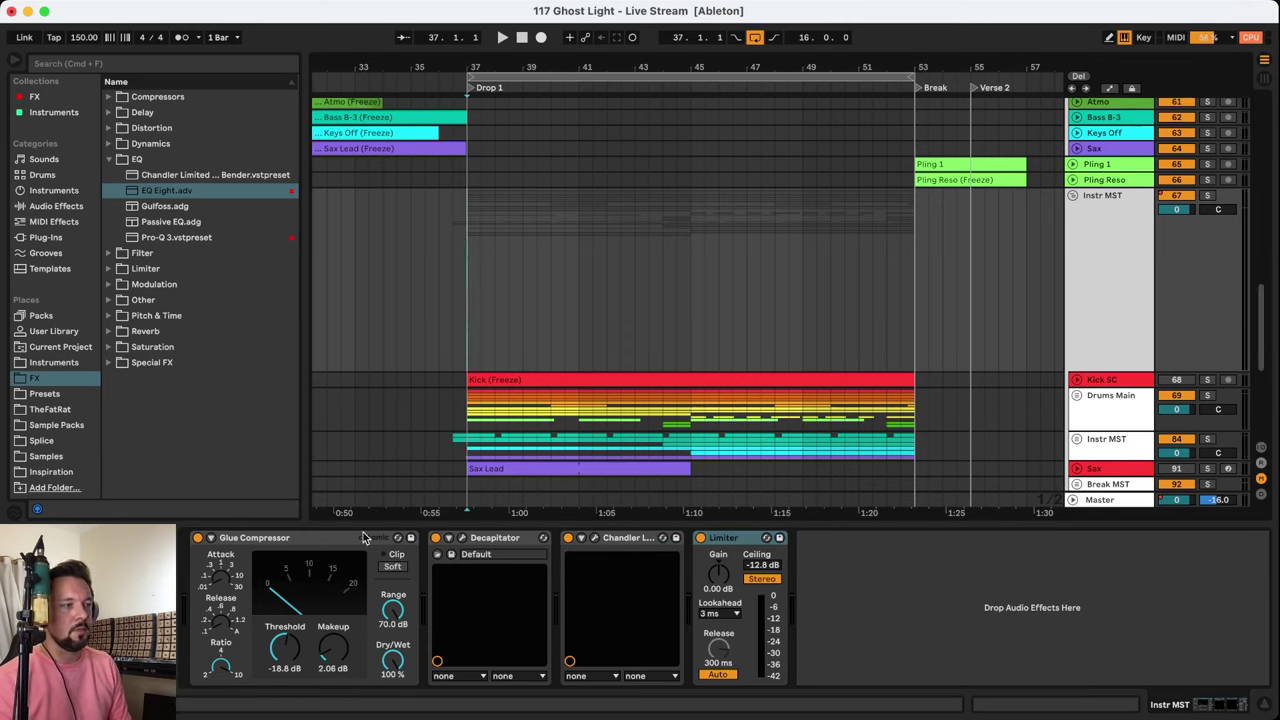
Select the whole chain from Glue Compressor to Limiter and toggle it off and on while playing Drop 1 from bar 37
click(363, 537)
shift+click(730, 538)
key(space)
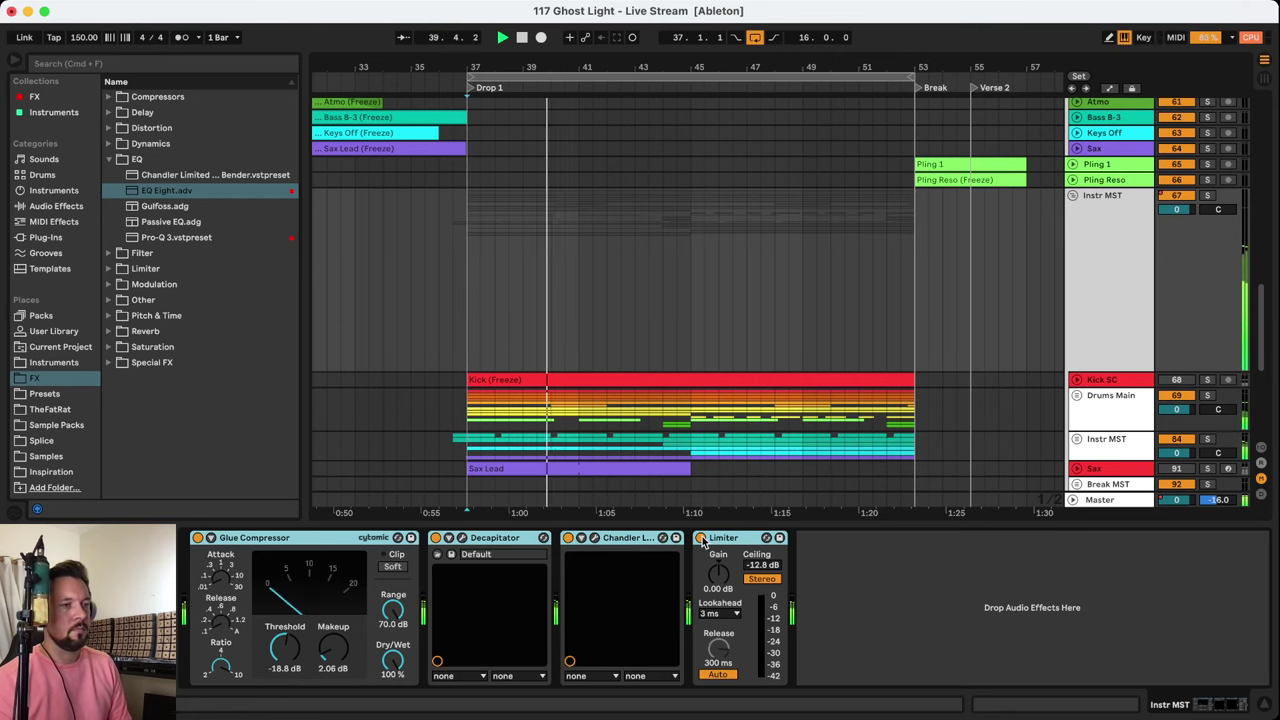
click(701, 539)
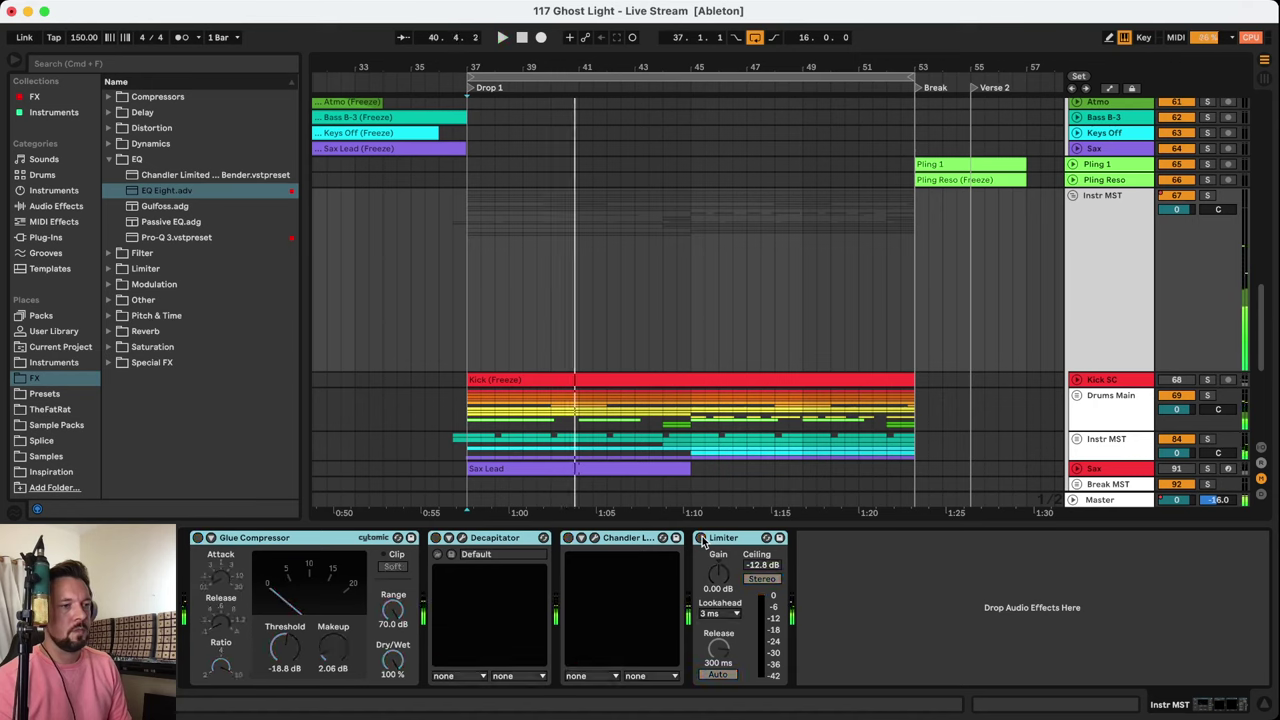
key(space)
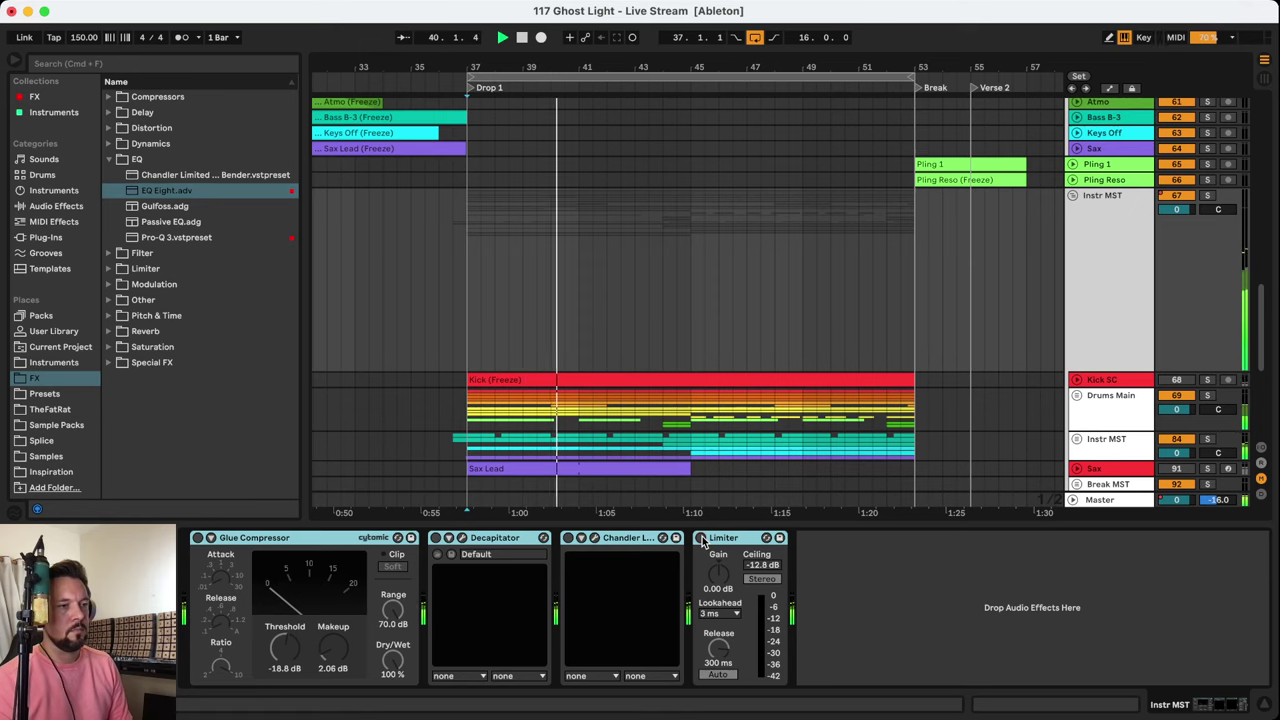
click(701, 539)
key(space)
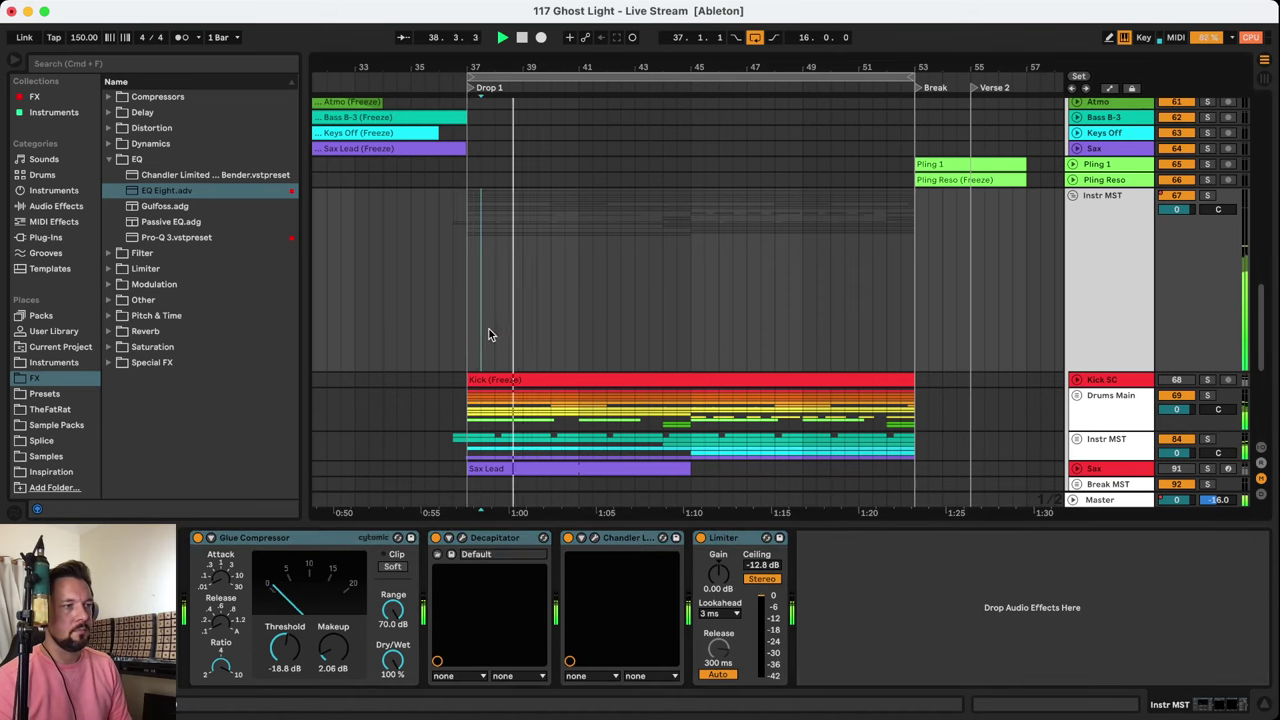
Replay Drop 1 from bar 37 with the effects on, selecting the Limiter and the outer Instr MST group
key(space)
key(space)
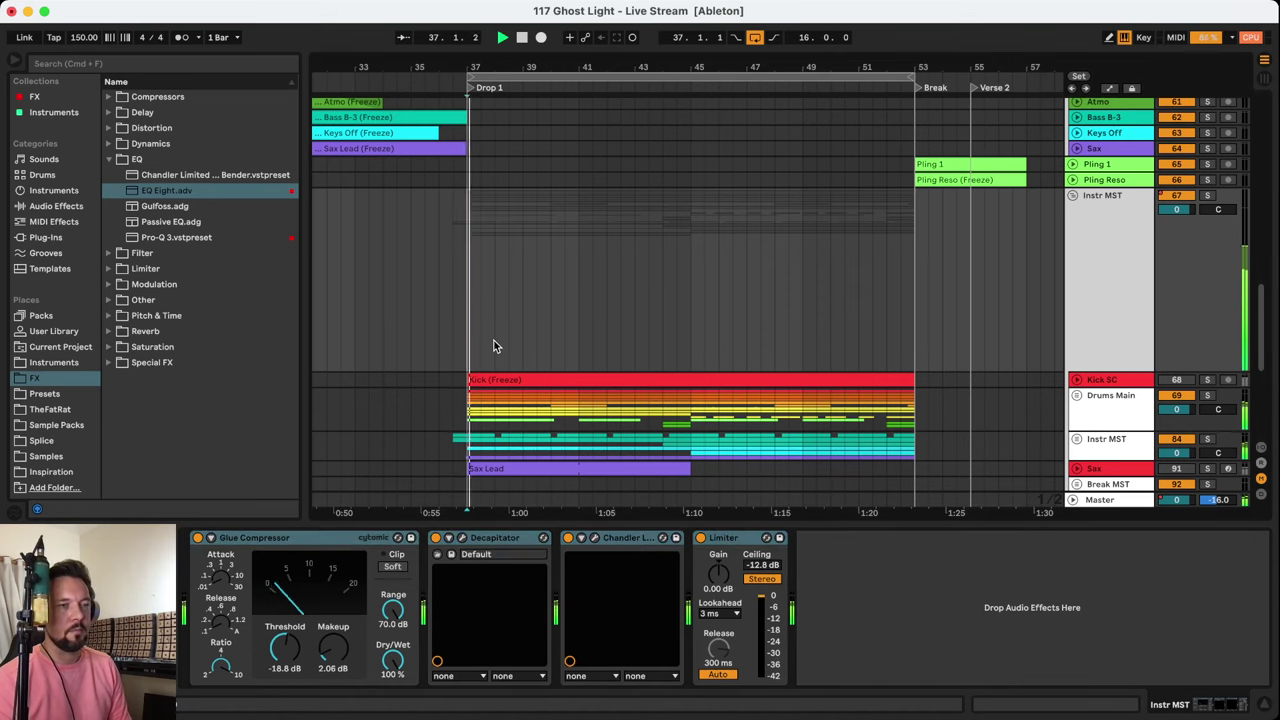
click(744, 540)
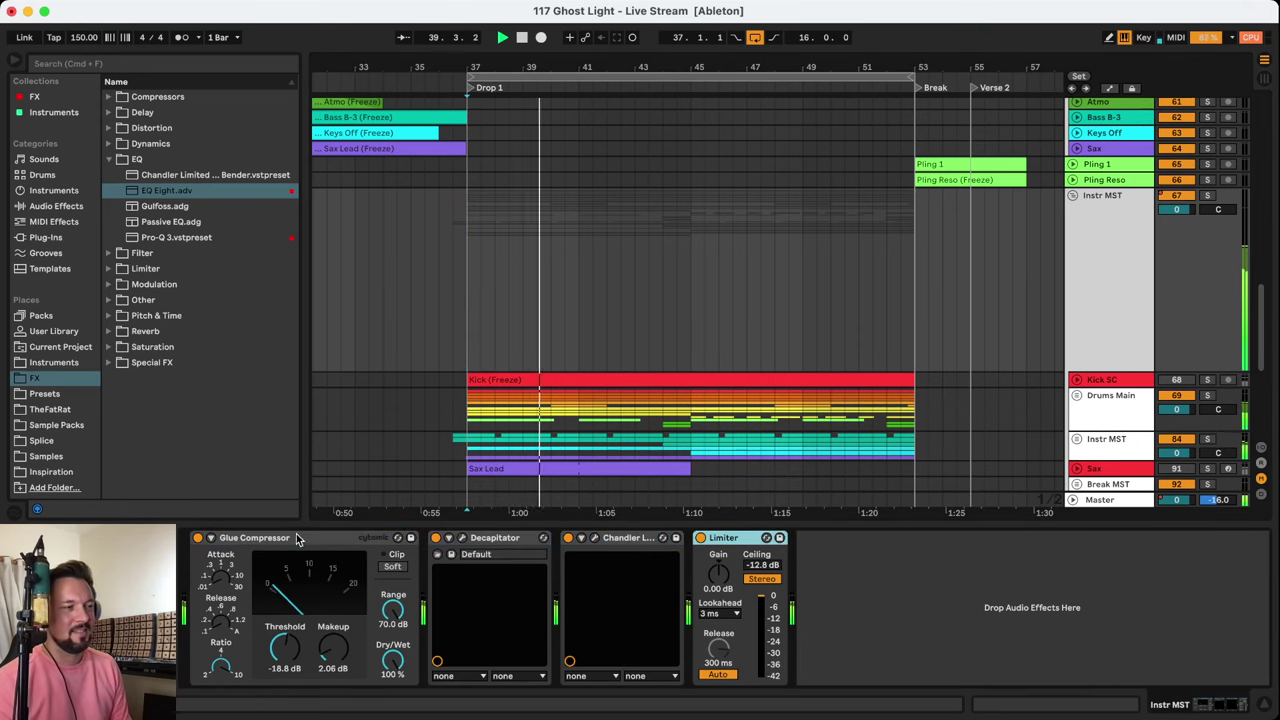
click(1108, 209)
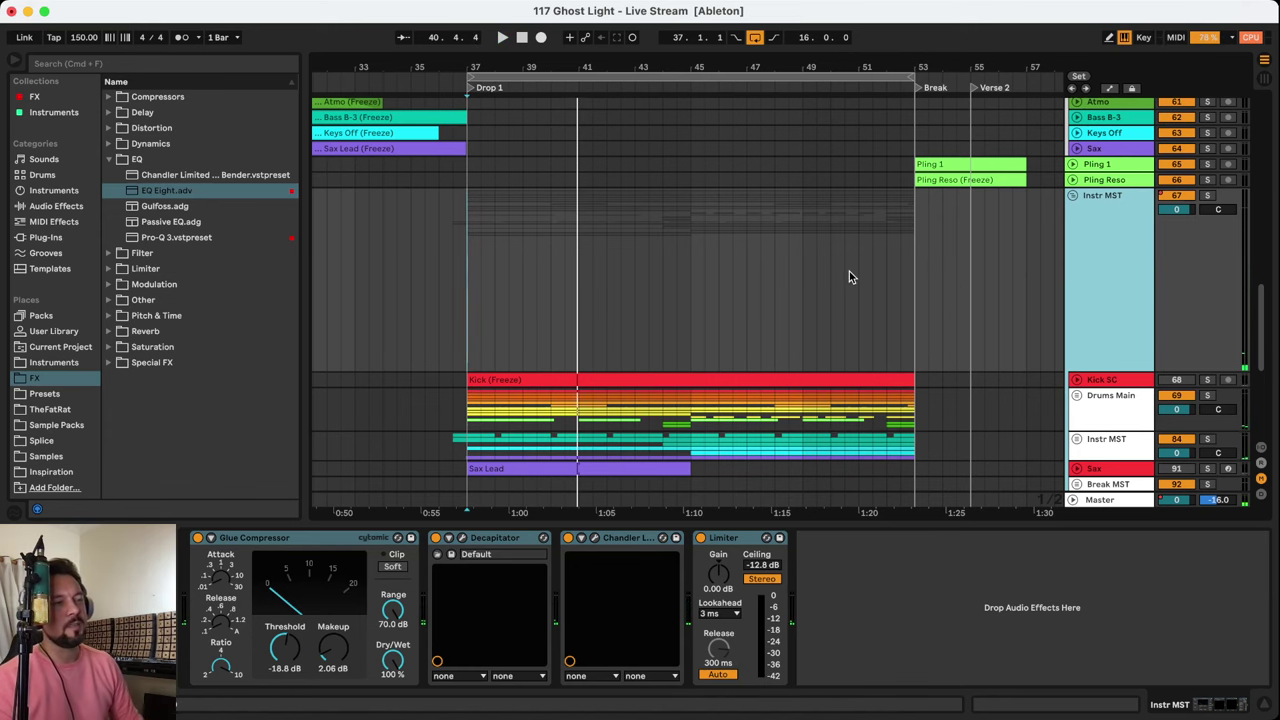
Move the start position to bar 45 and collapse the outer Instr MST group, track 67
click(699, 260)
scroll(694, 259, down, 10)
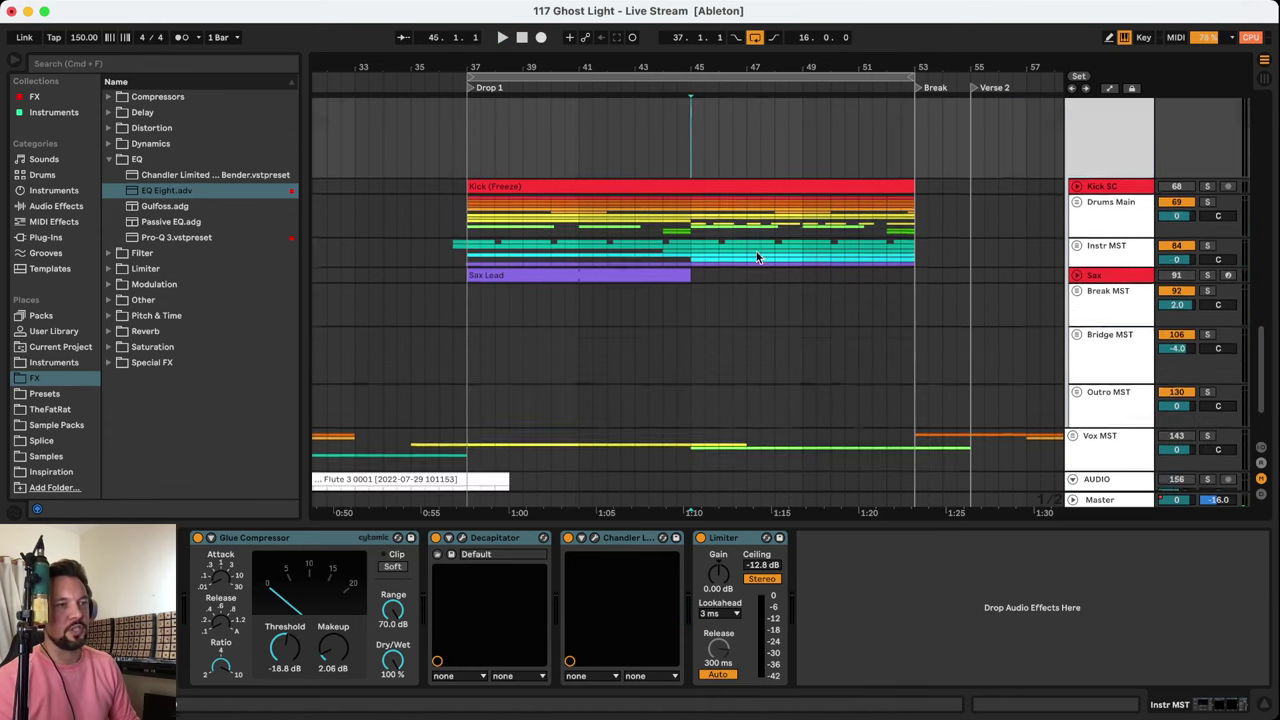
scroll(766, 248, up, 8)
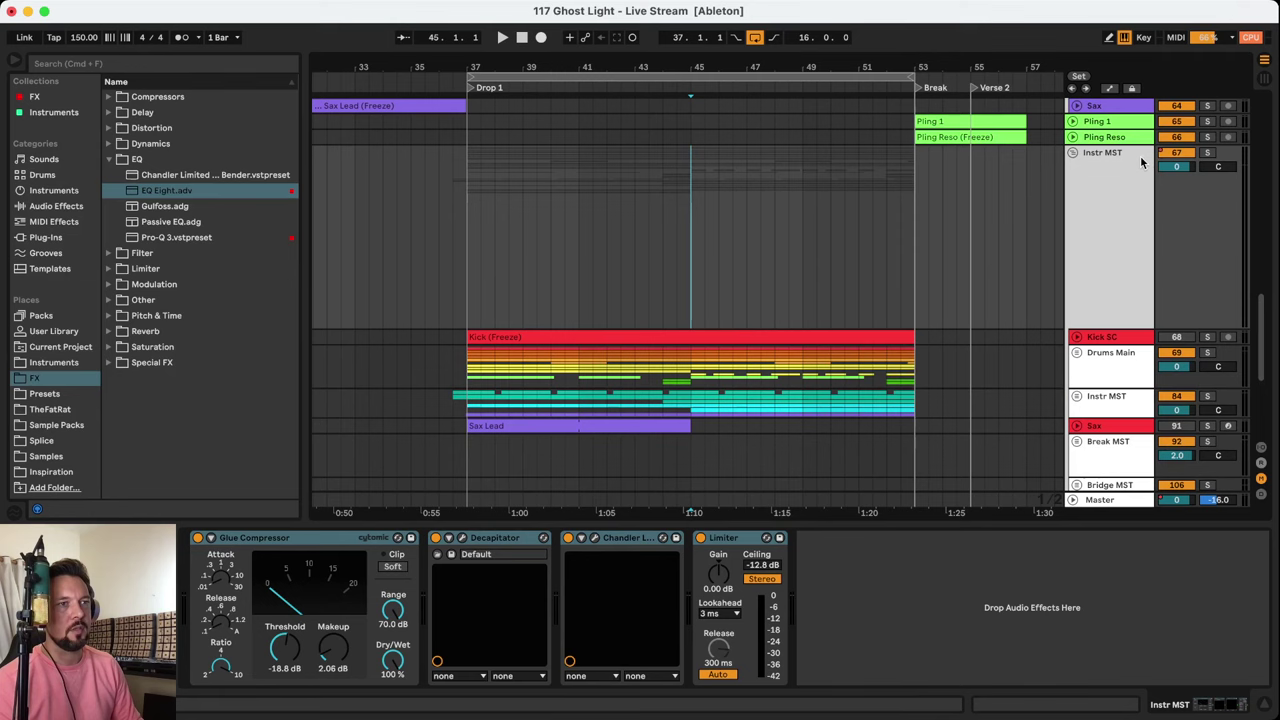
click(1073, 154)
Set the loop over Verse 2 from bar 57, 14 bars long, and show the tracks around the Build group
mouse_move(833, 69)
mouse_down()
mouse_move(525, 52)
mouse_move(525, 38)
mouse_move(818, 76)
mouse_up()
click(563, 346)
scroll(794, 200, up, 5)
scroll(794, 340, up, 10)
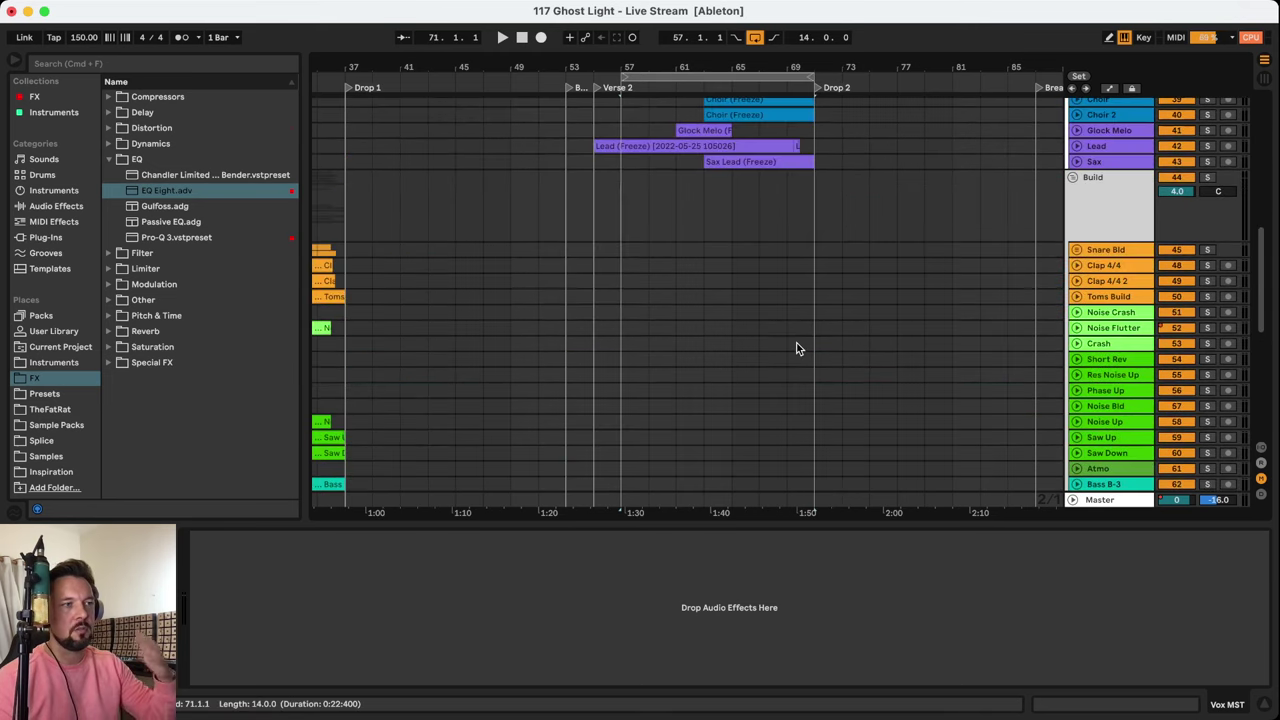
Extend the loop back to the start of Verse 2 at bar 55, making it 16 bars long
scroll(791, 315, up, 8)
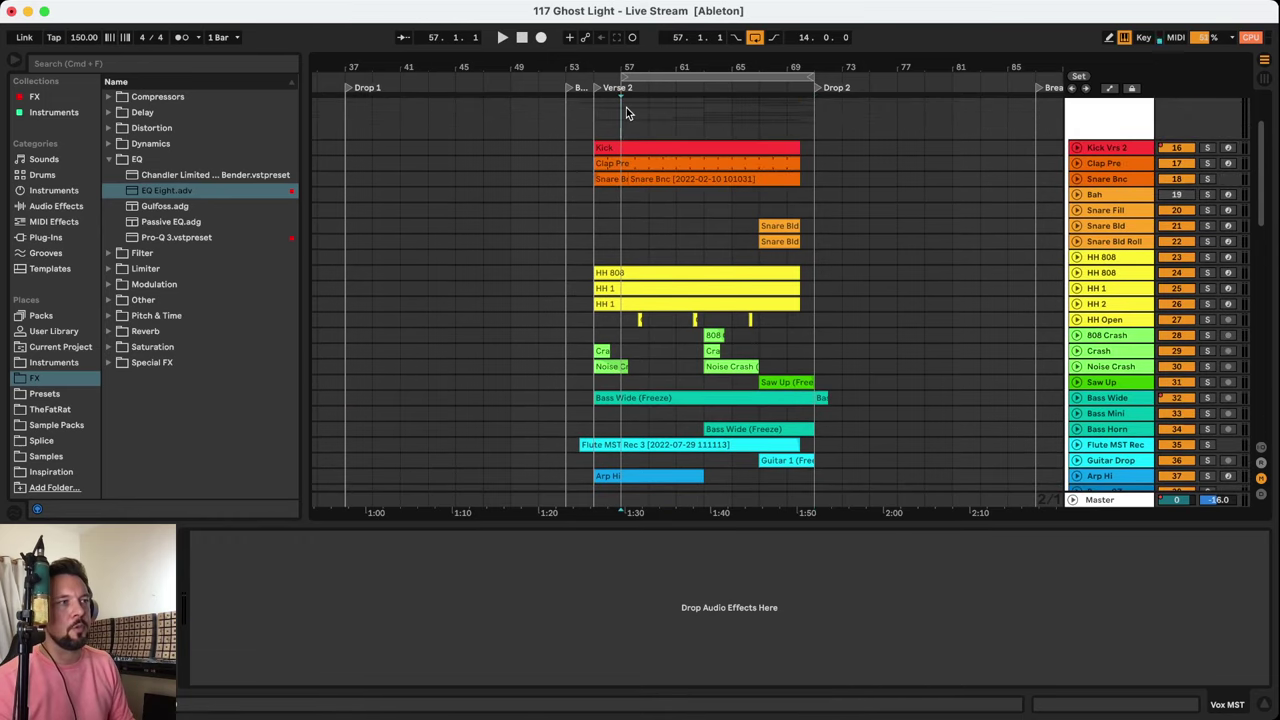
click(625, 116)
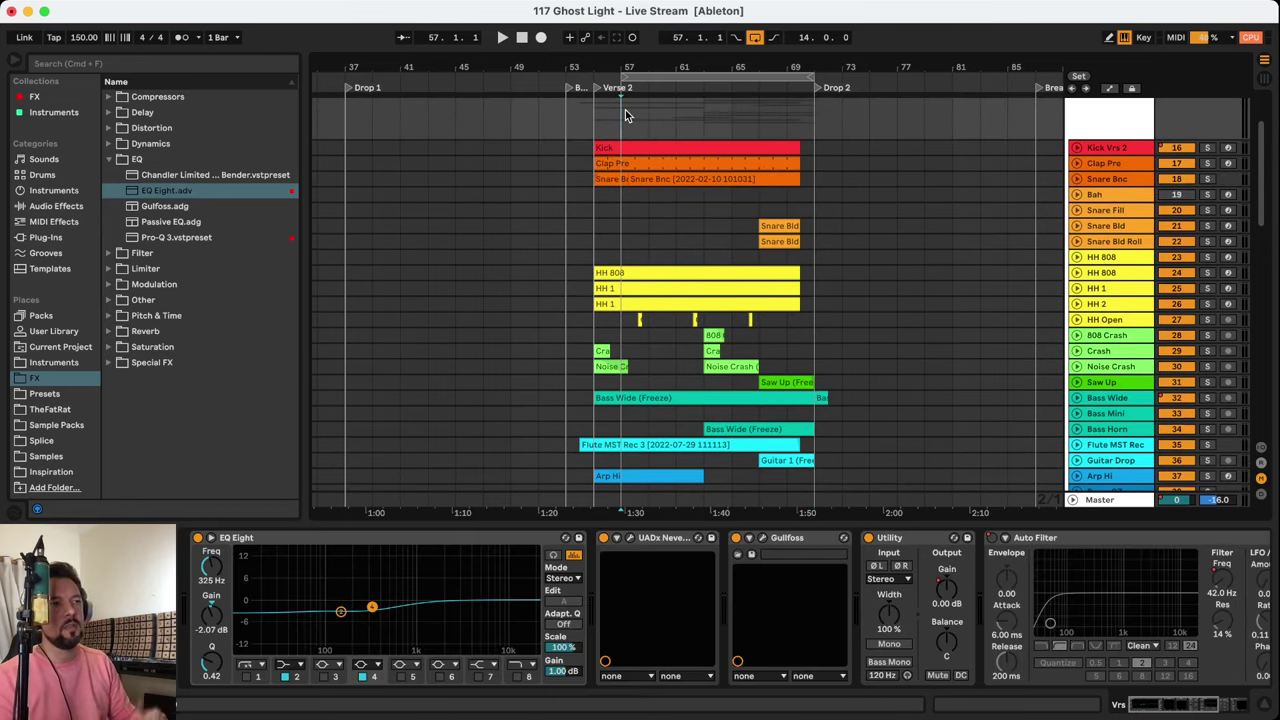
click(627, 77)
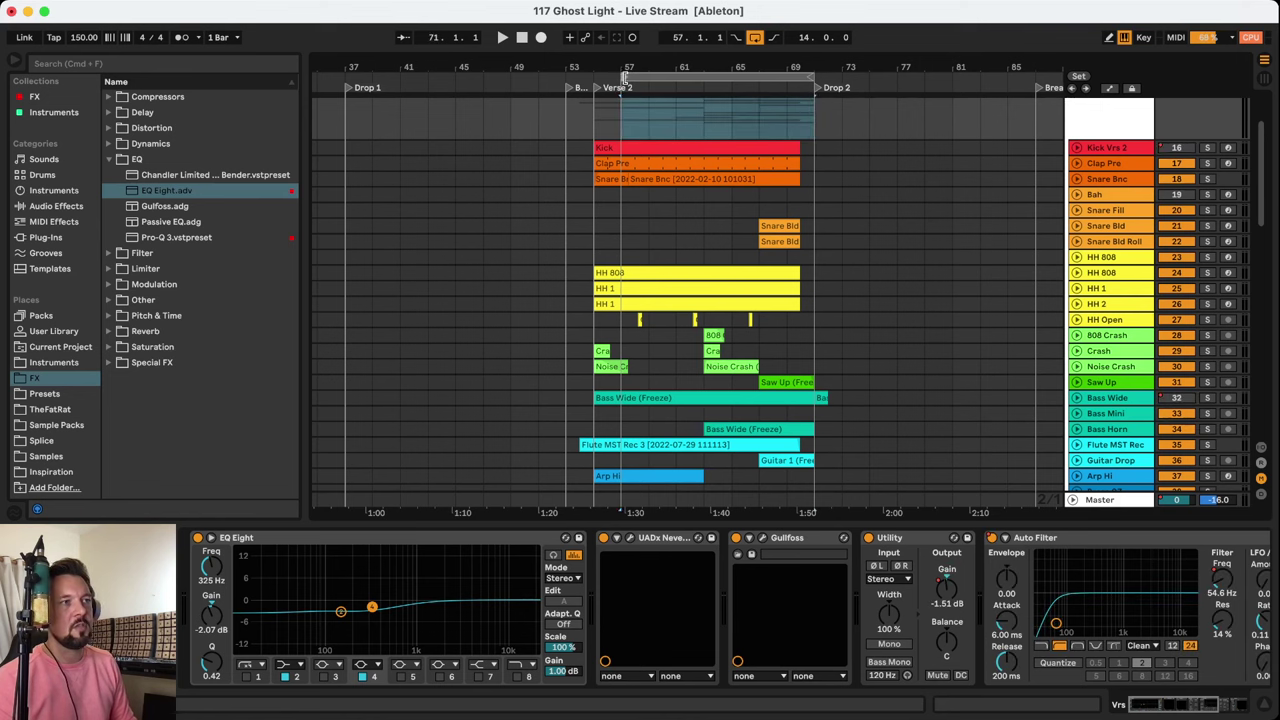
drag(605, 81, 592, 84)
Examine the effect chains of the Instr MST and Vox MST groups and the tracks inside the Vrs and Build groups
drag(421, 62, 694, 54)
scroll(739, 181, down, 10)
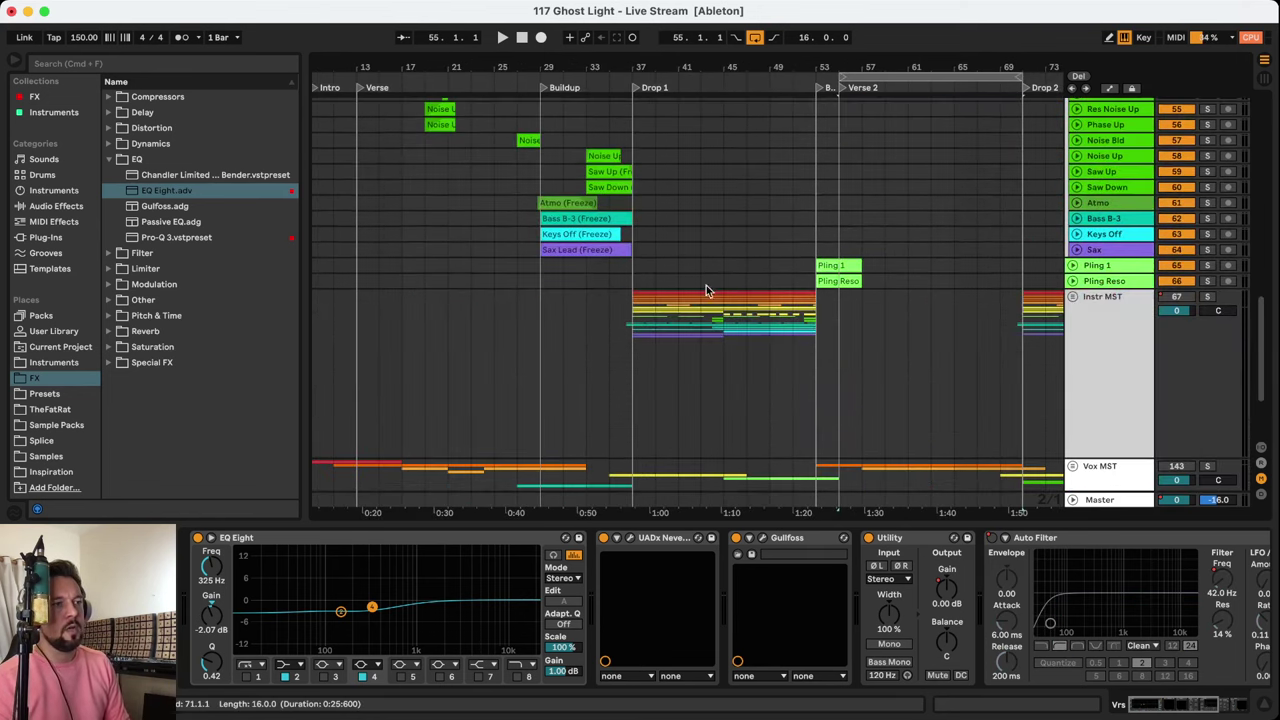
click(635, 345)
click(1102, 307)
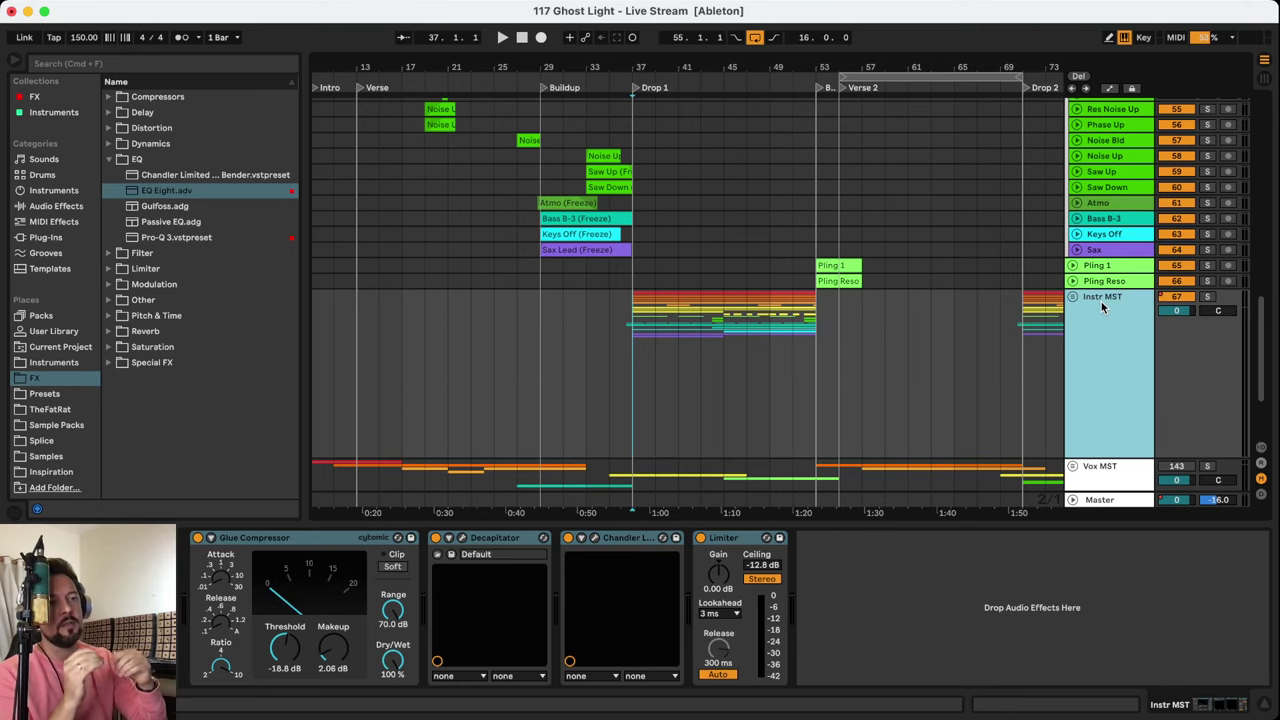
click(1111, 483)
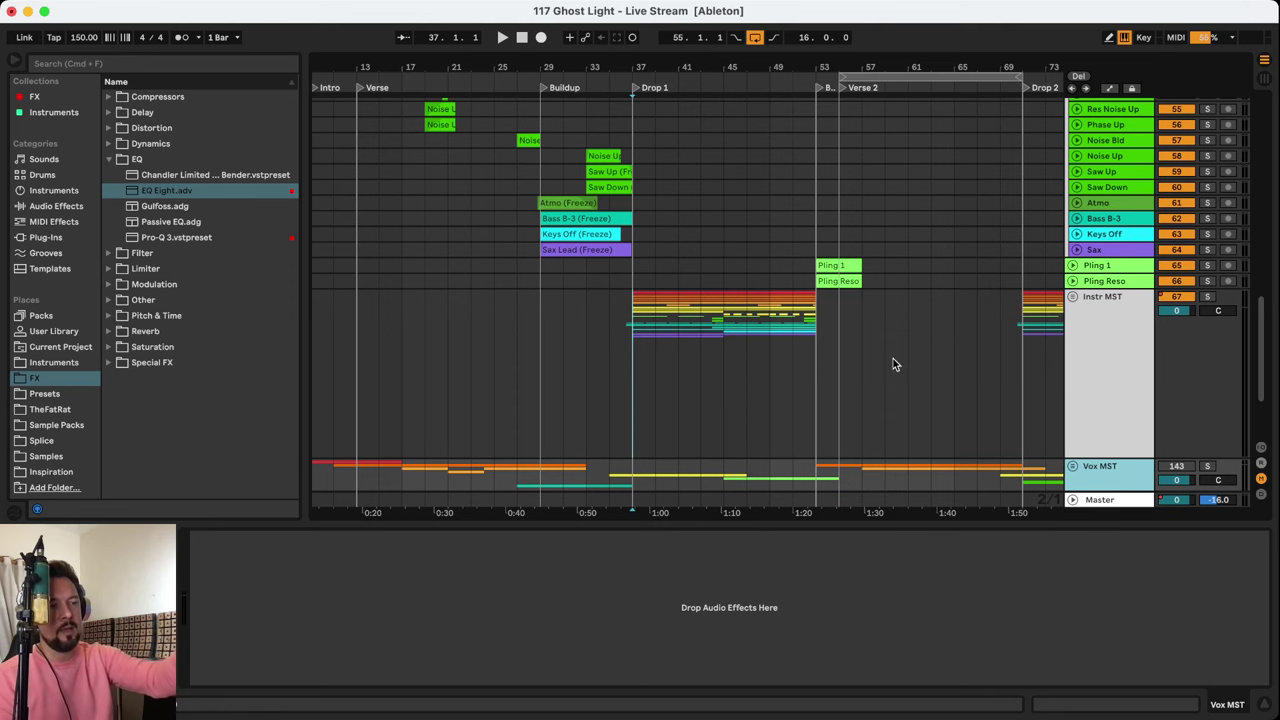
click(1112, 293)
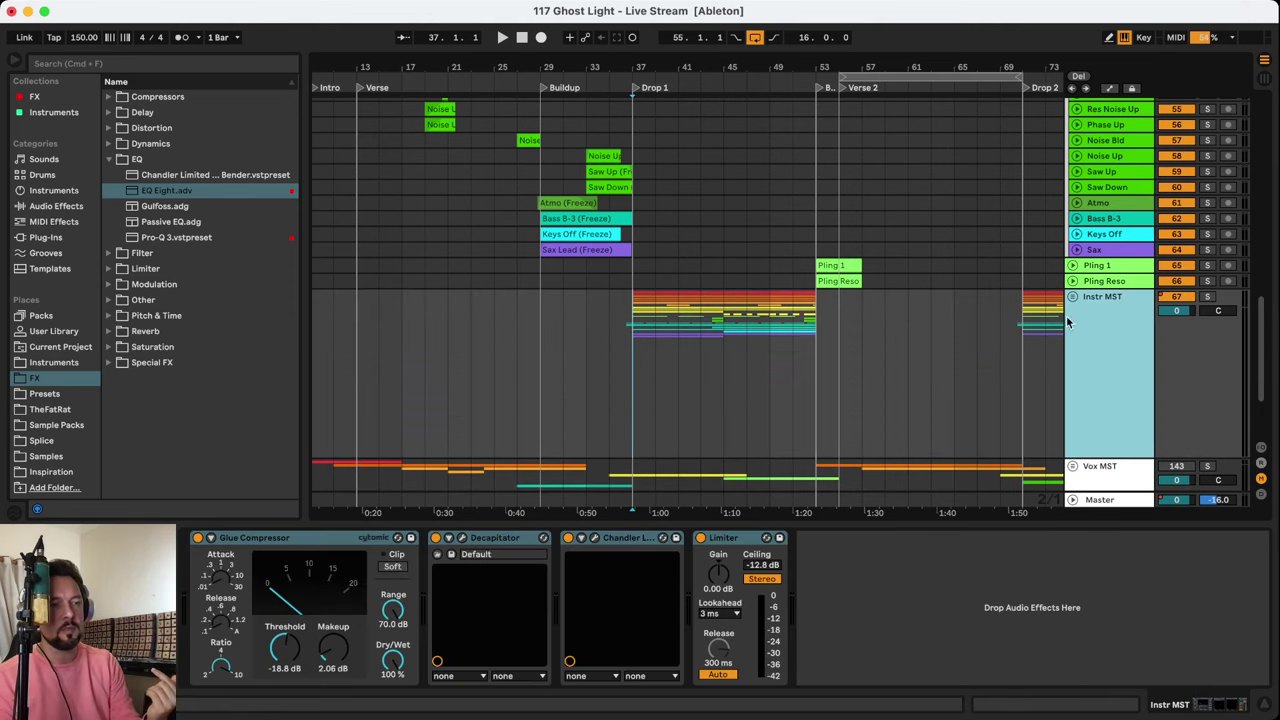
scroll(1030, 316, up, 2)
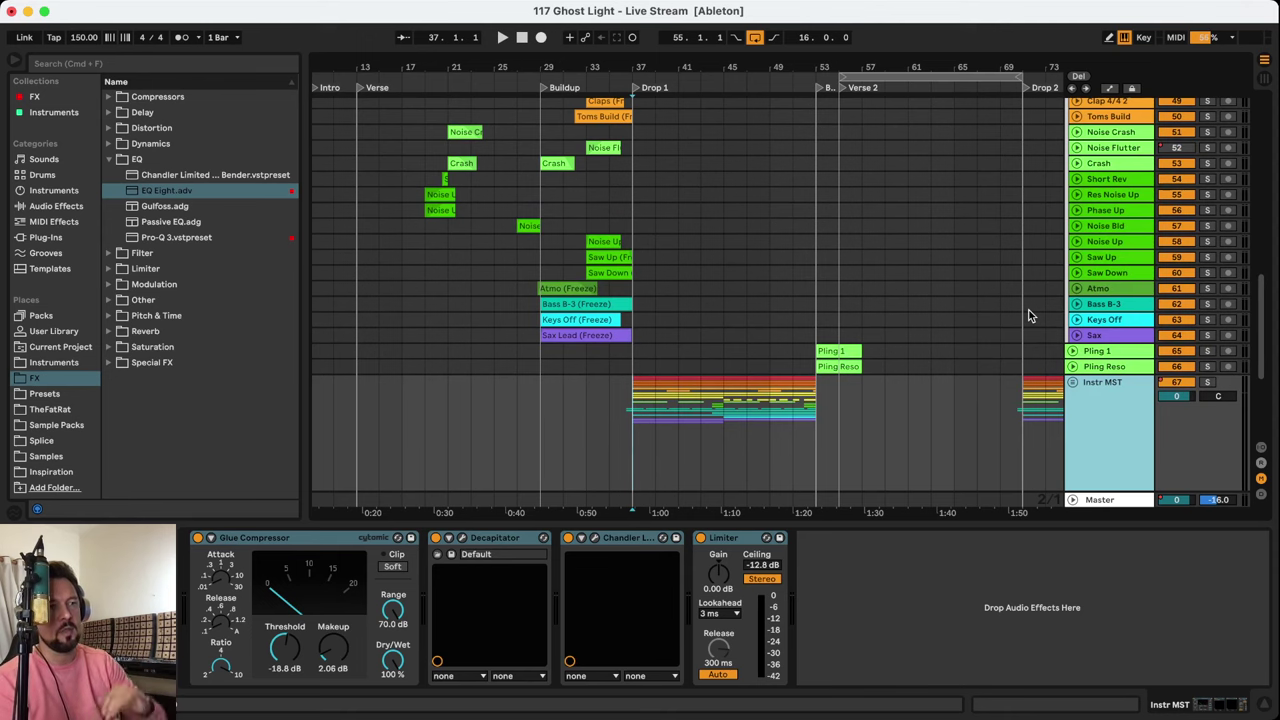
scroll(1030, 316, up, 12)
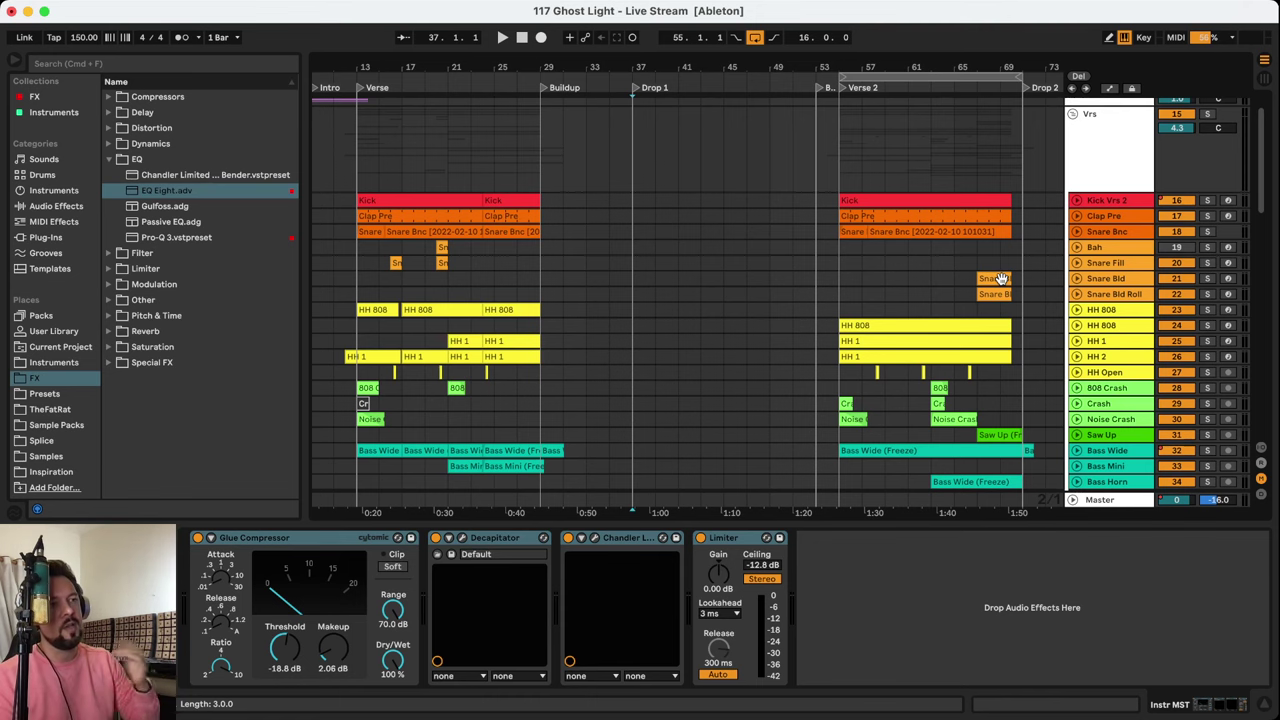
scroll(1000, 279, down, 8)
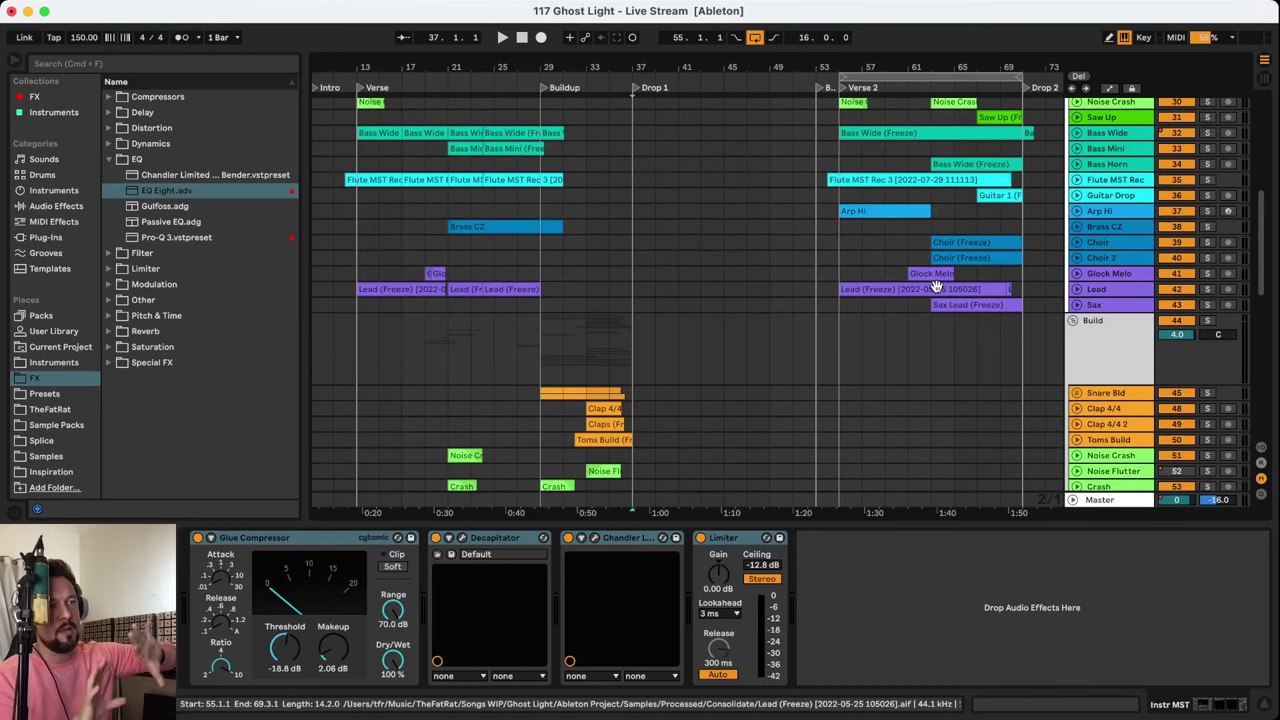
scroll(937, 290, down, 15)
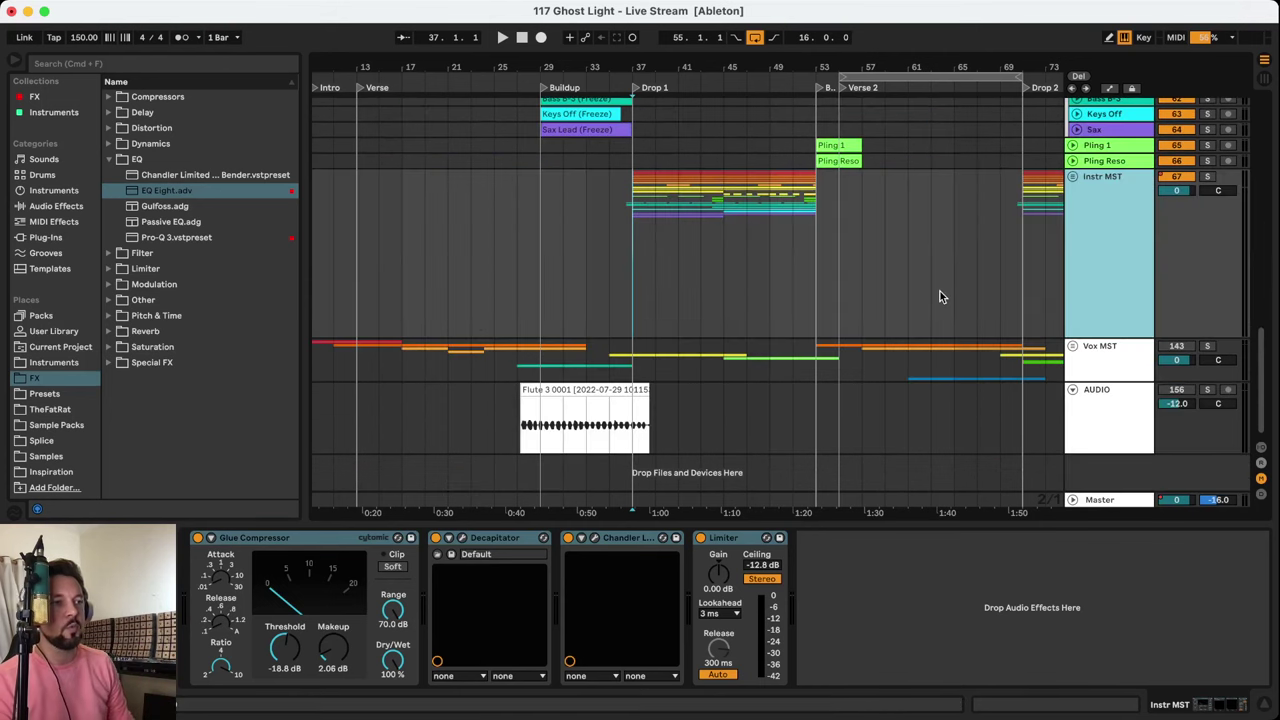
Activate the Vox MST group and play the second half of Drop 1 from bar 45, moving the start position to bar 43
click(728, 268)
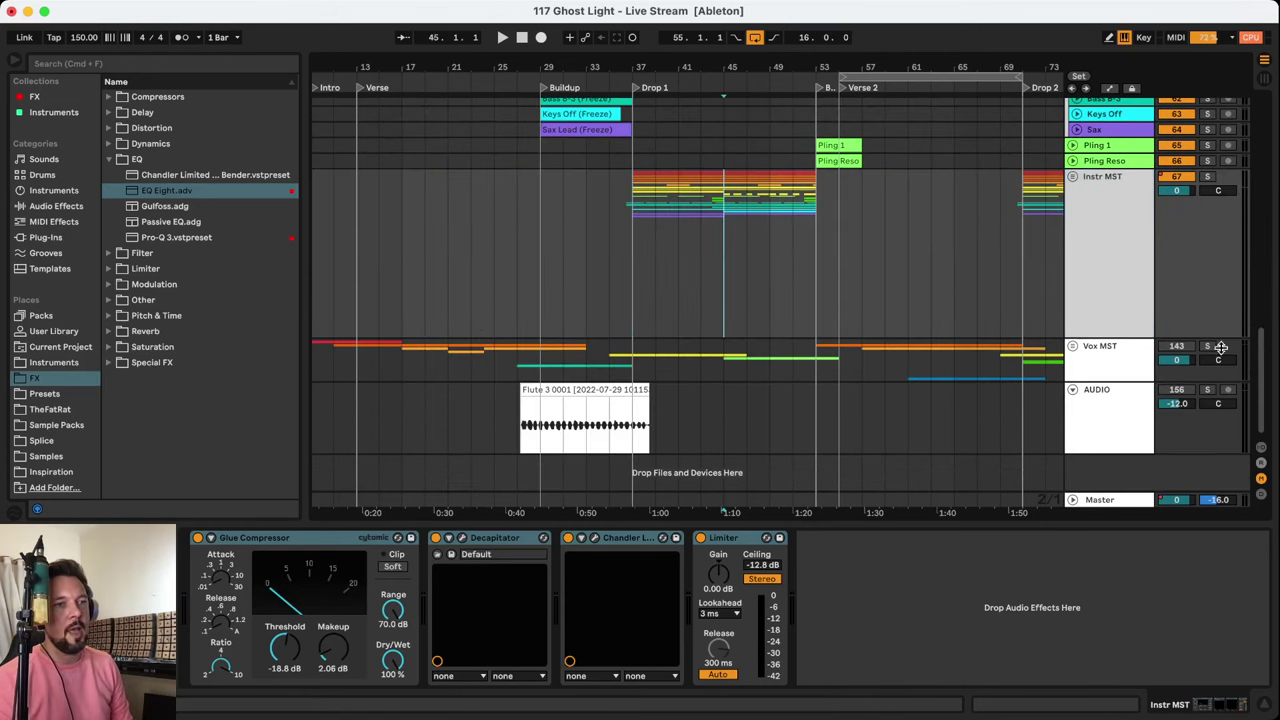
key(space)
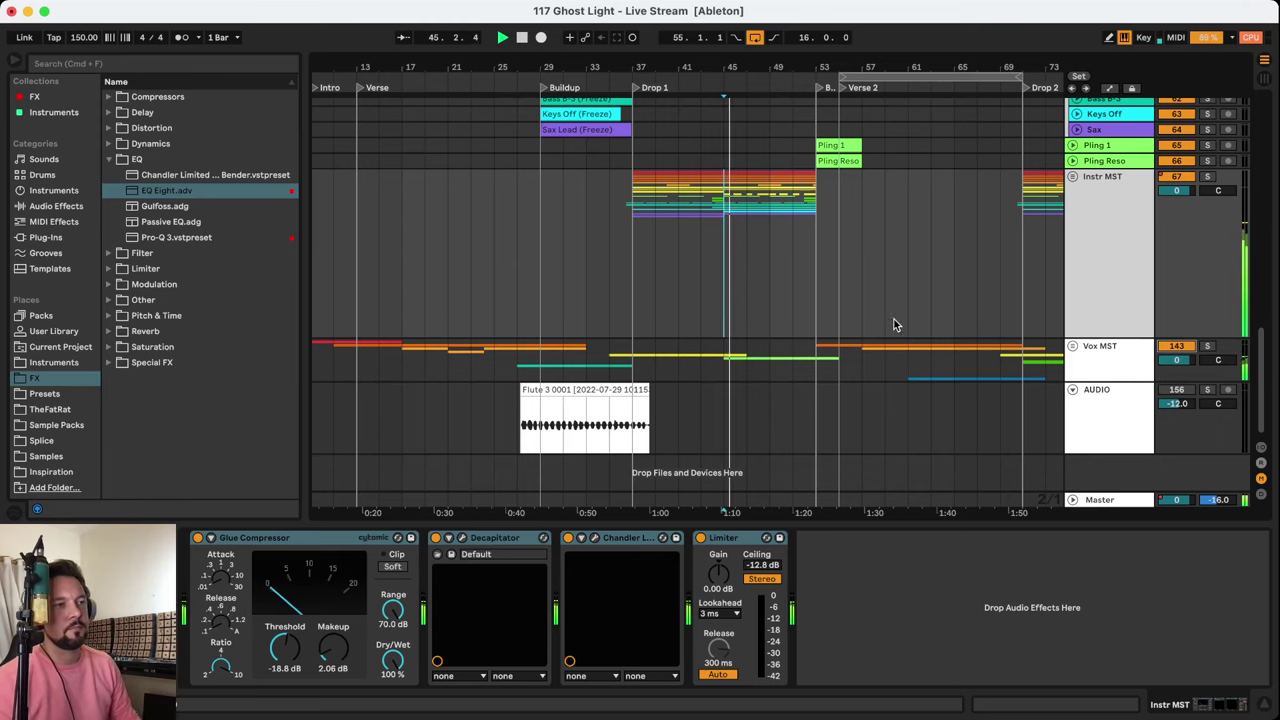
click(719, 368)
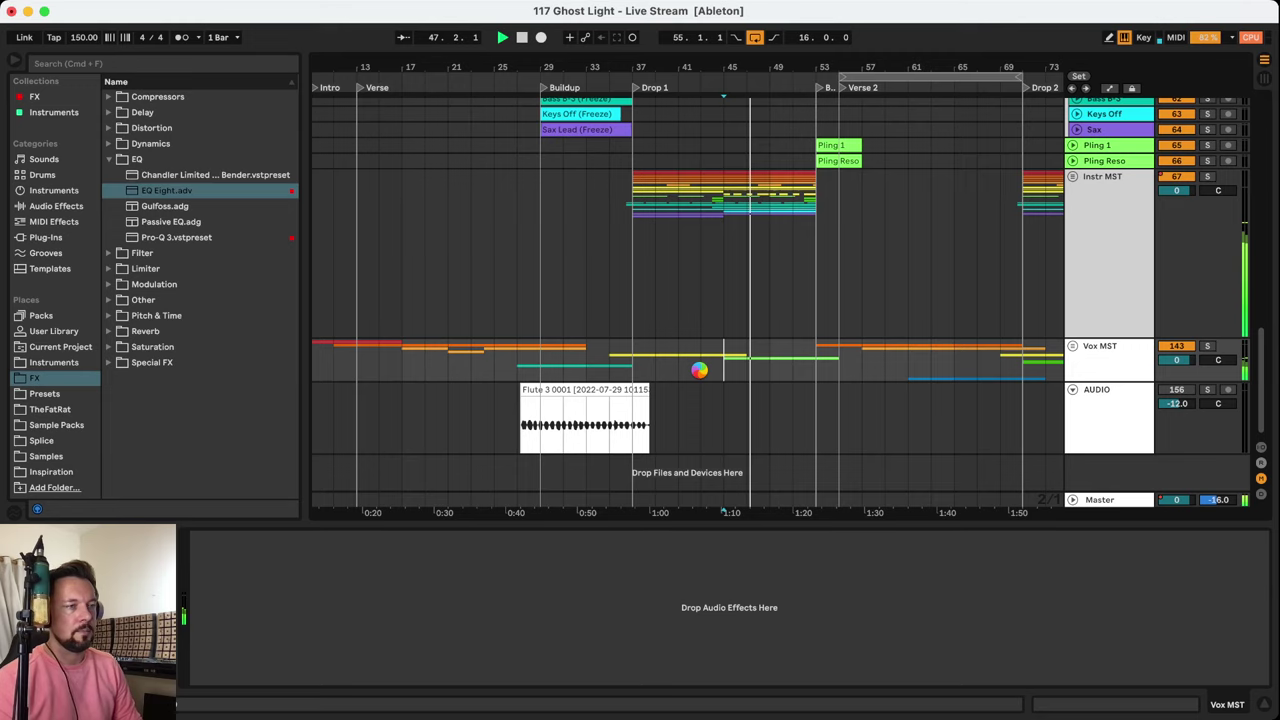
click(700, 372)
key(space)
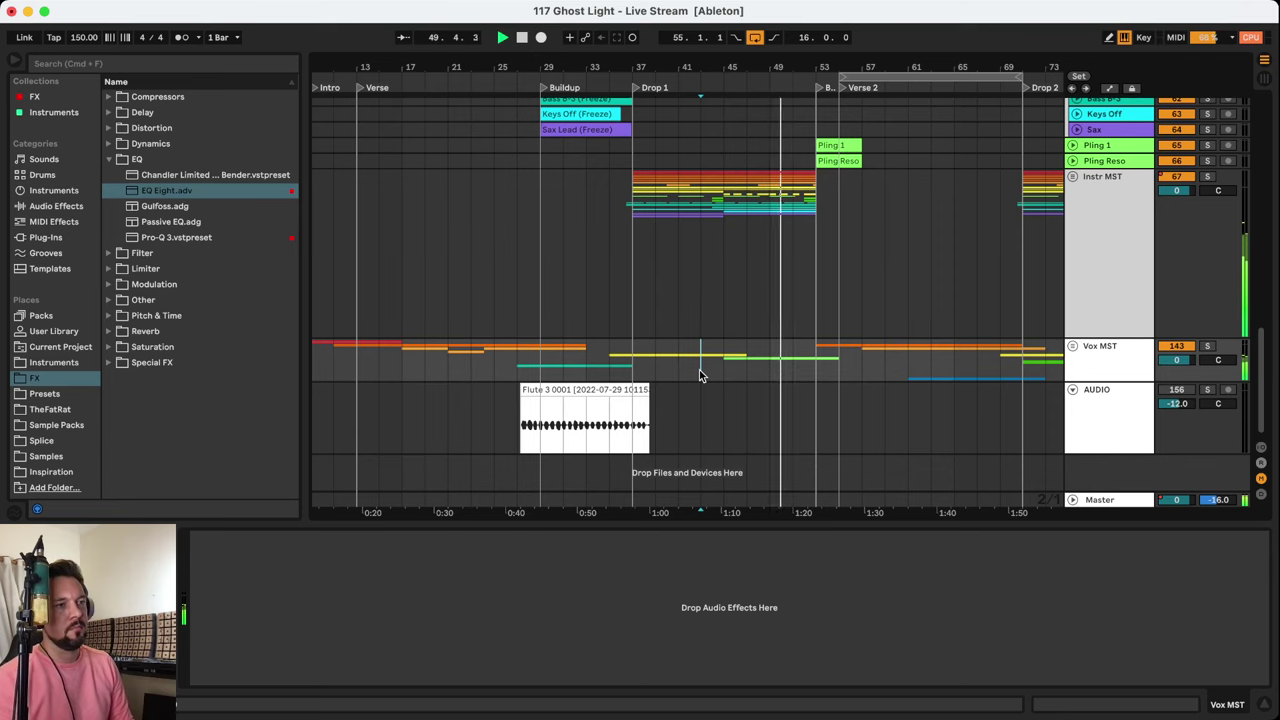
Play Drop 1 on into the Break at bar 53, stop playback and place the start position at bar 55
scroll(784, 305, up, 5)
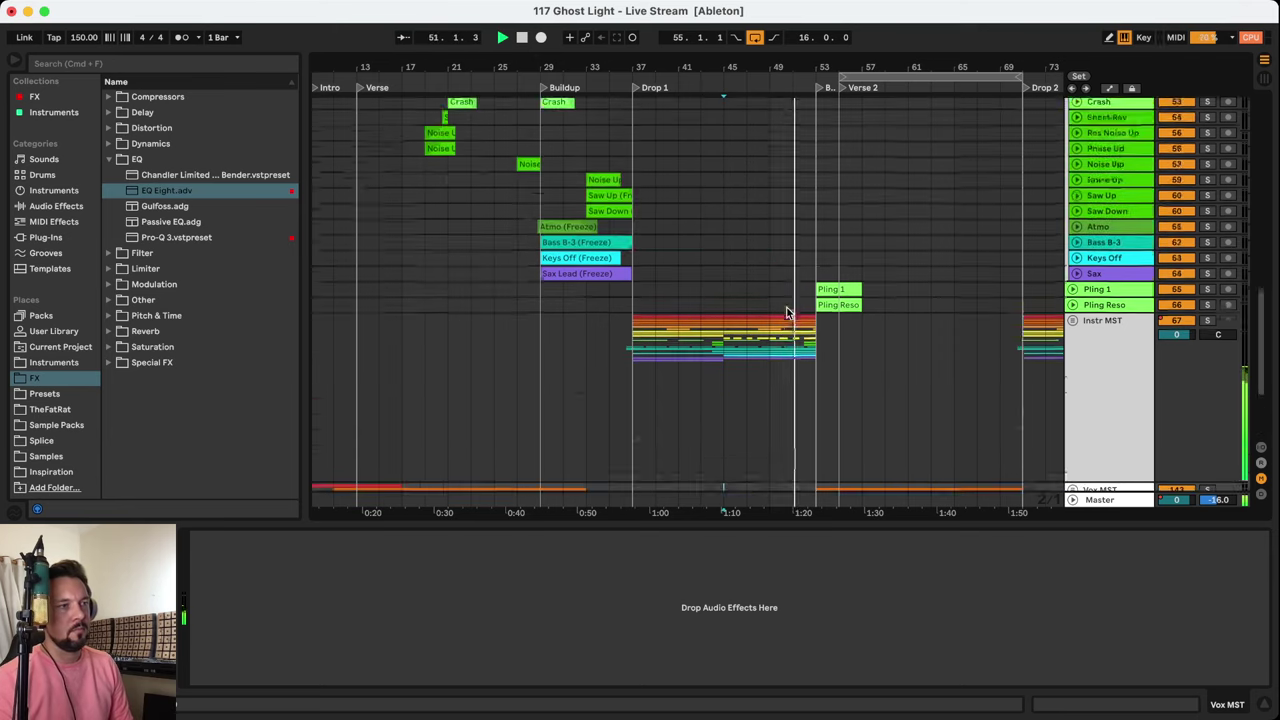
scroll(790, 277, up, 3)
scroll(790, 277, down, 6)
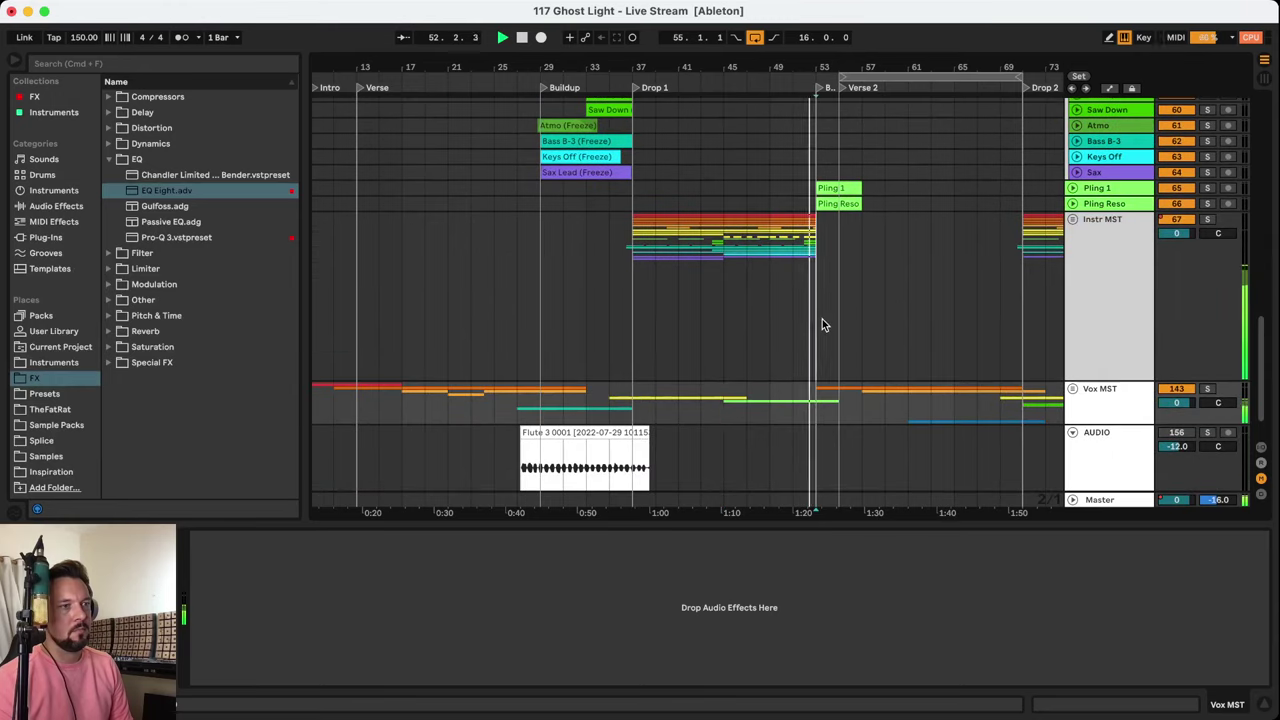
click(823, 320)
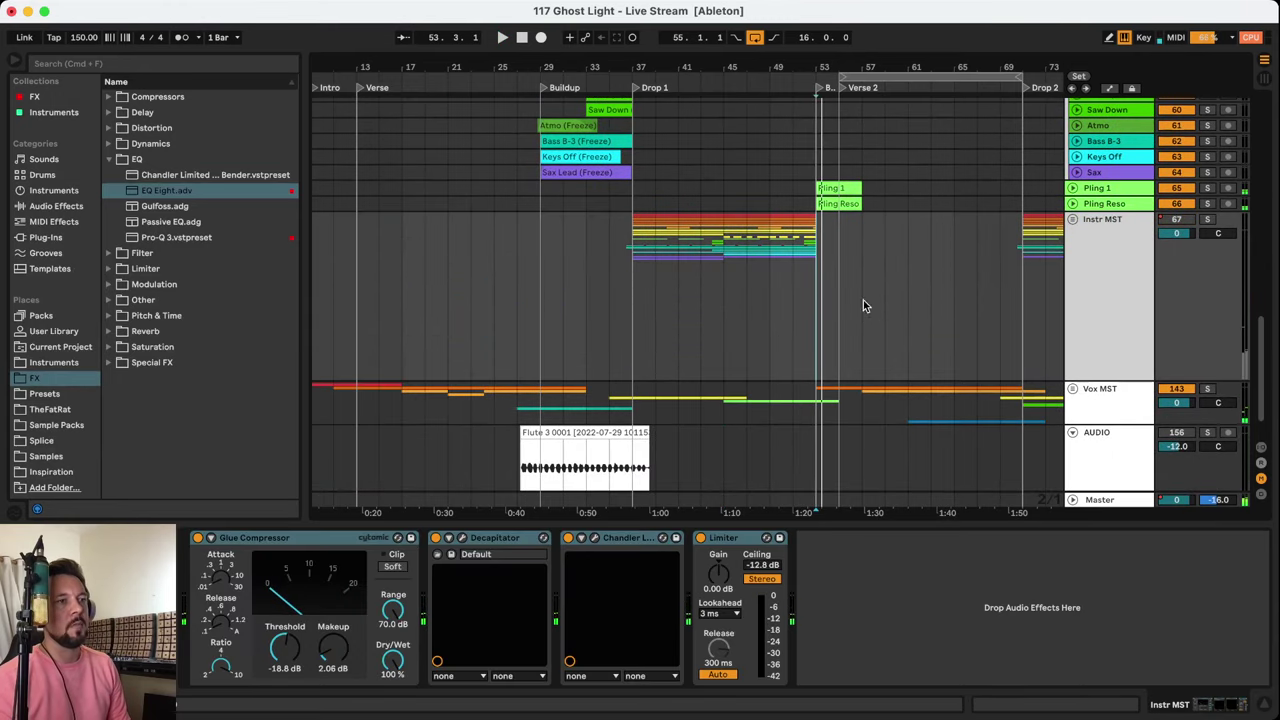
scroll(840, 305, up, 5)
scroll(850, 306, down, 2)
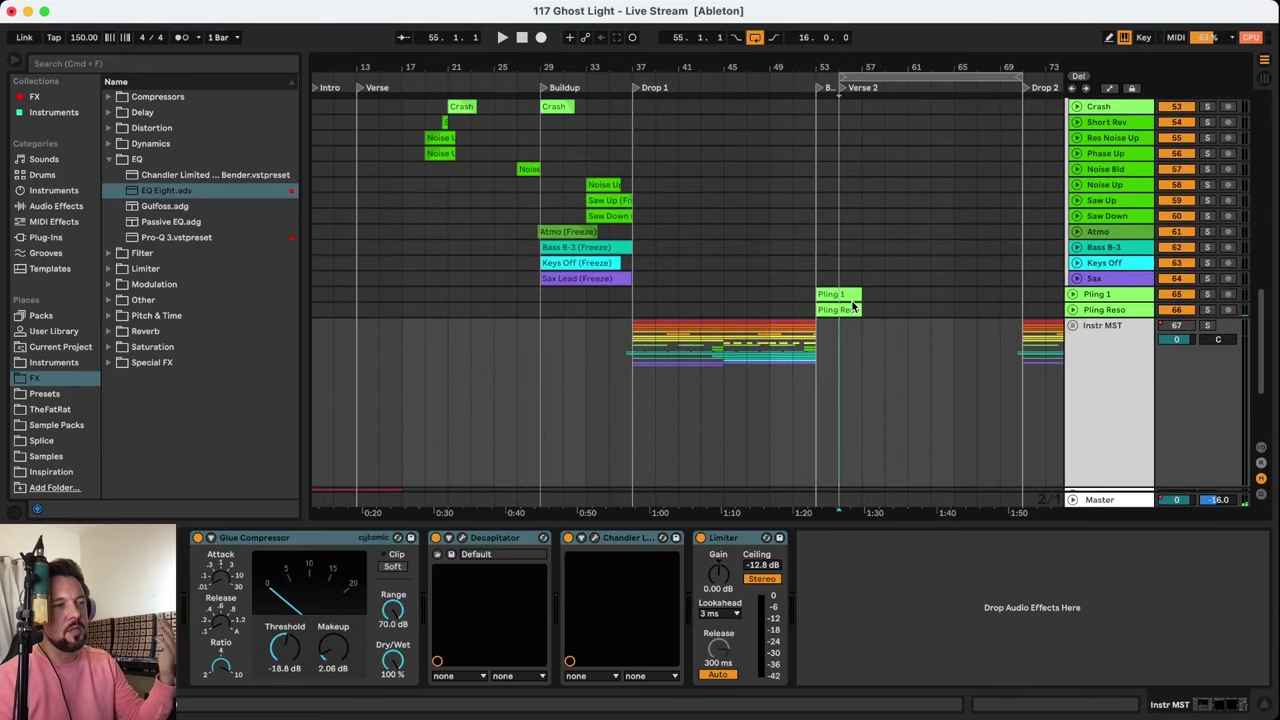
scroll(845, 250, down, 1)
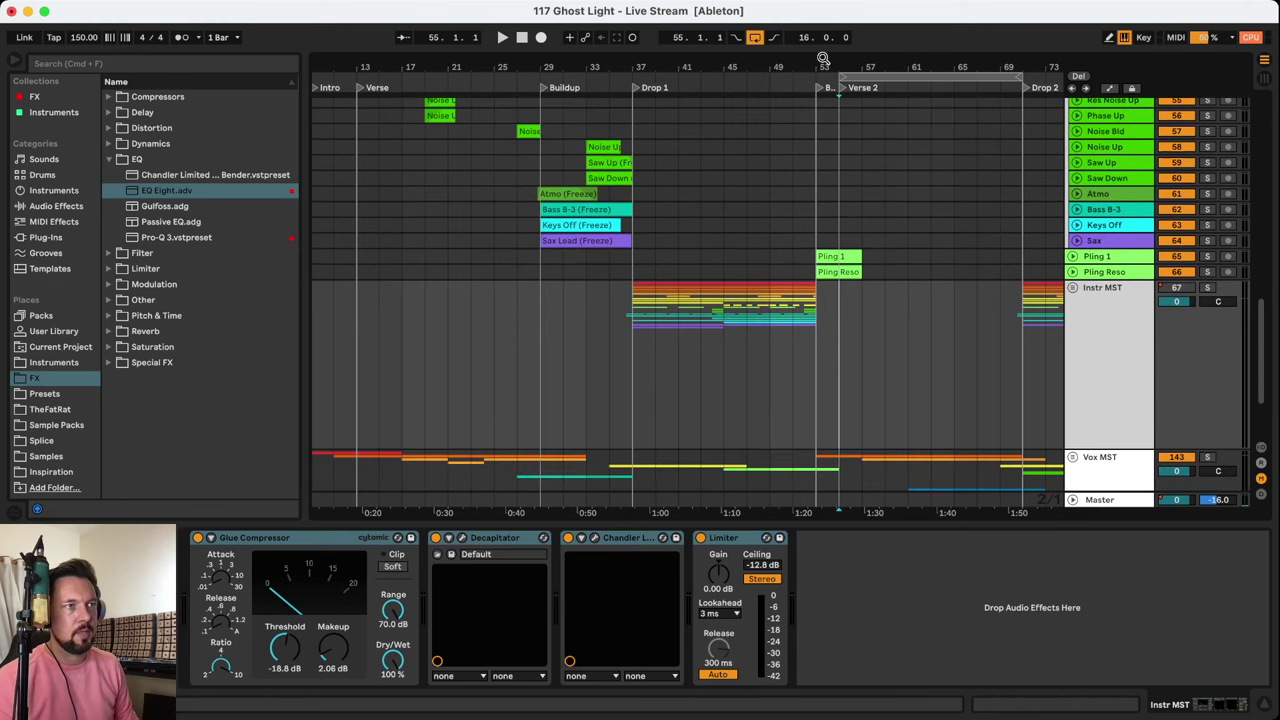
Move the start position to bar 53 and extend the loop back over the Break, making it 18 bars long
drag(823, 58, 589, 60)
click(557, 343)
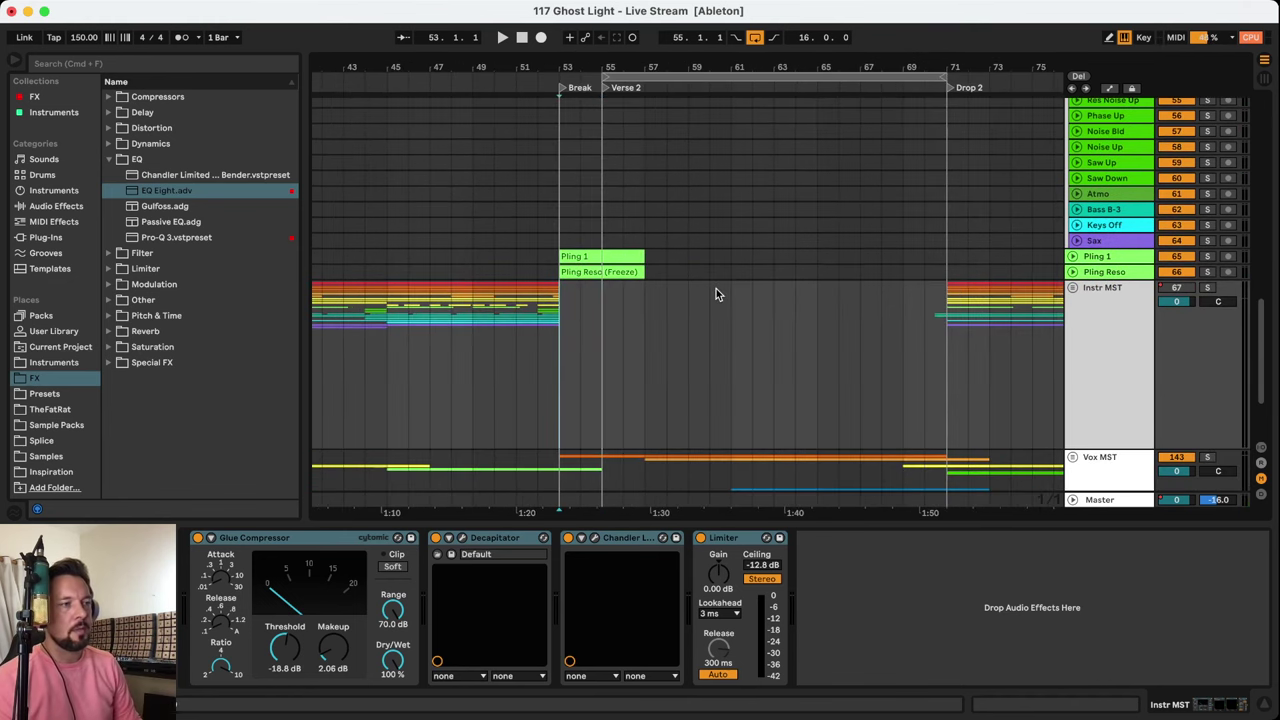
scroll(714, 291, up, 2)
drag(605, 77, 559, 77)
Play the Break from bar 53 with Pling Reso soloed, clear the solo and move the start position to bar 55
click(660, 342)
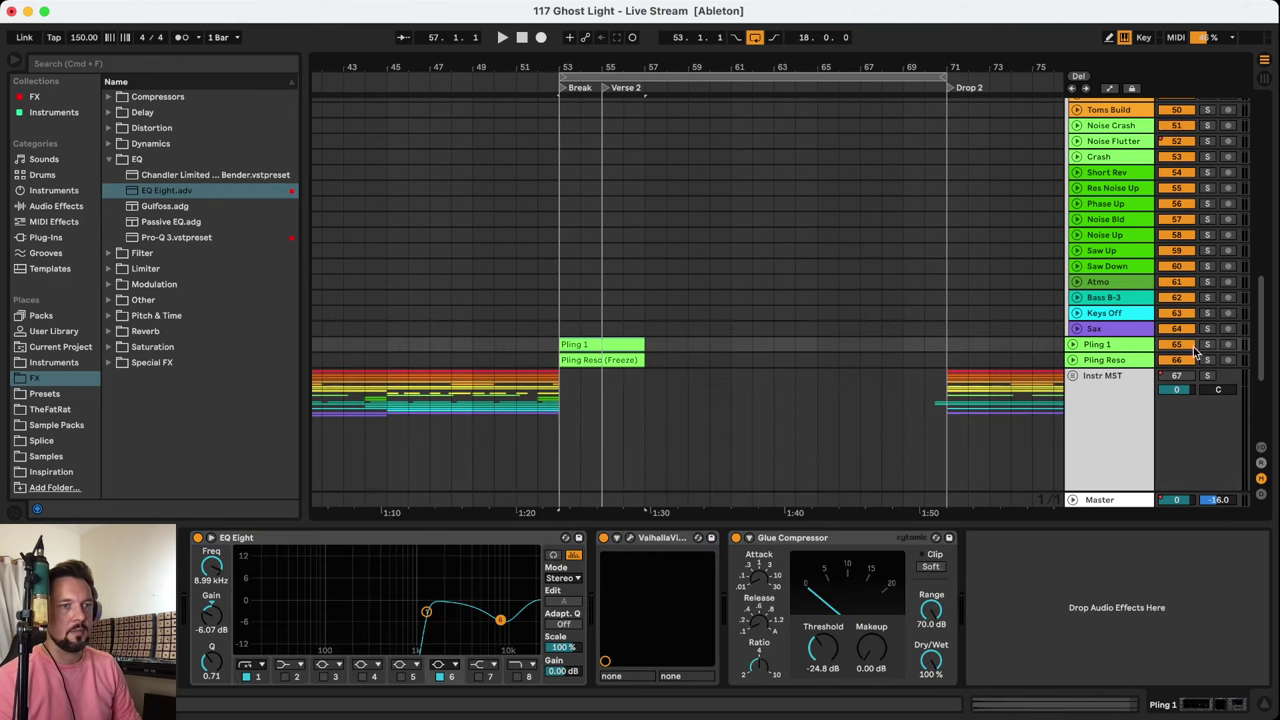
key(space)
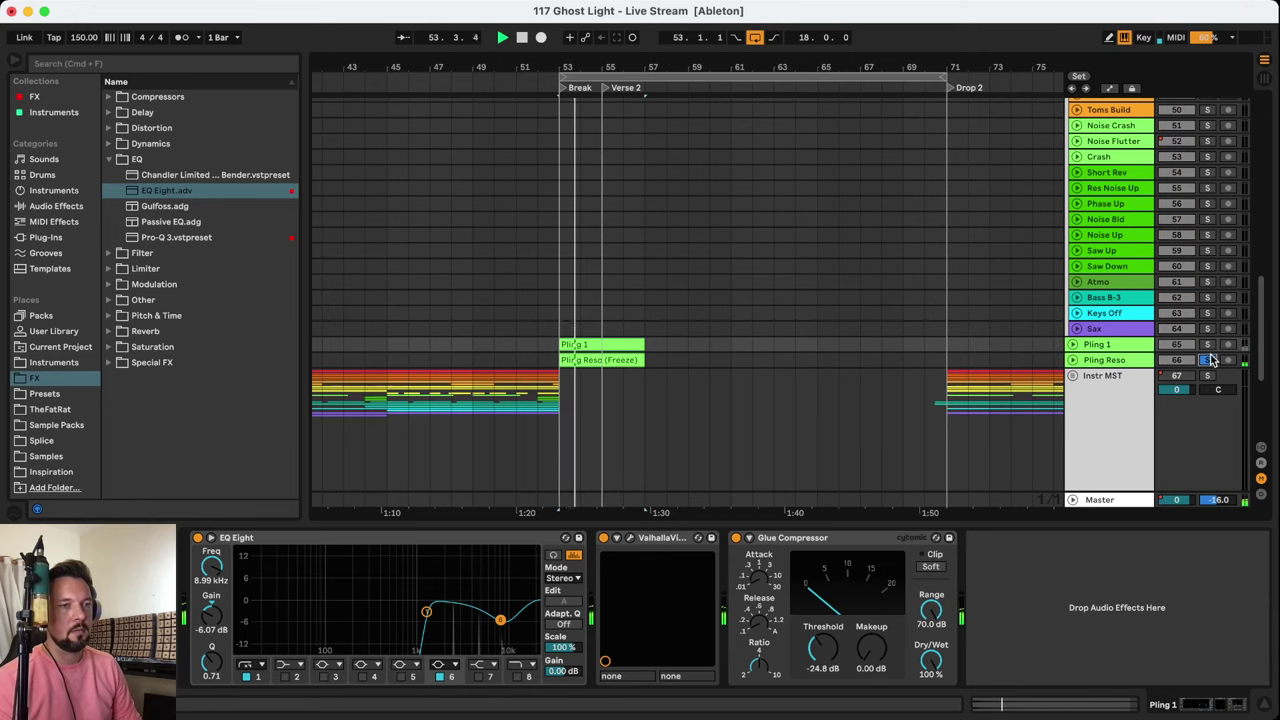
click(1209, 360)
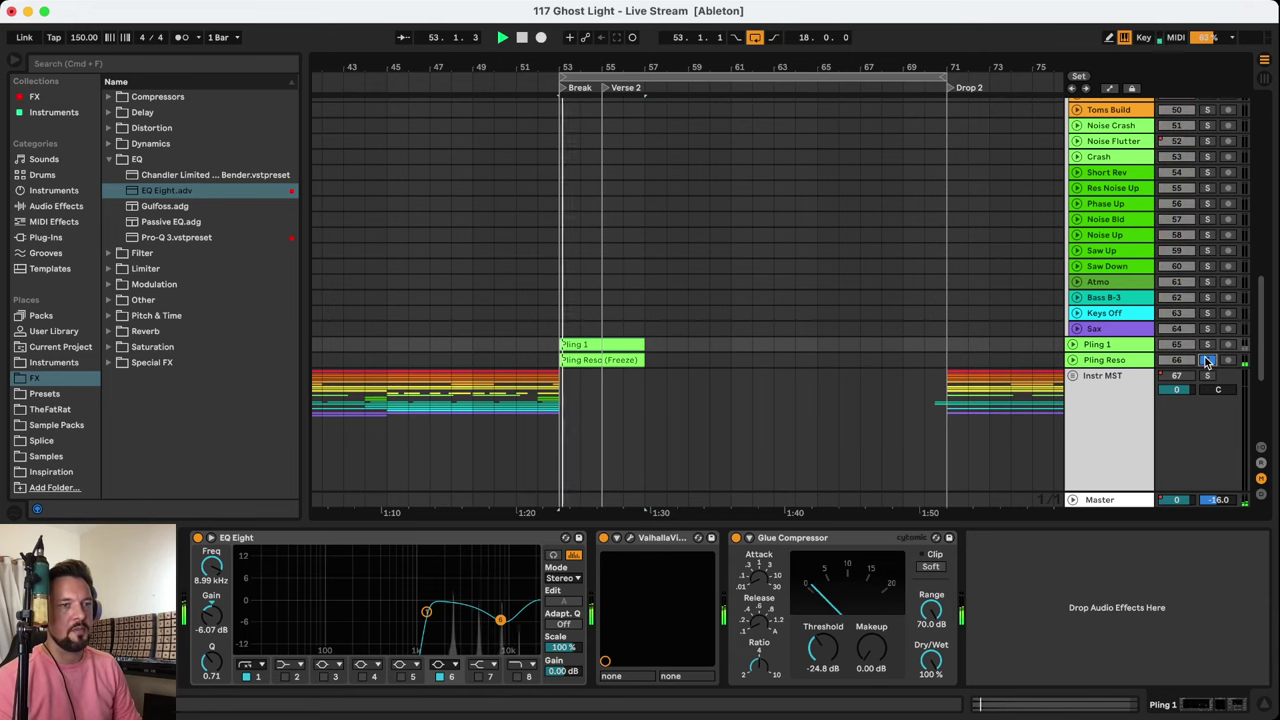
scroll(520, 312, down, 2)
click(598, 379)
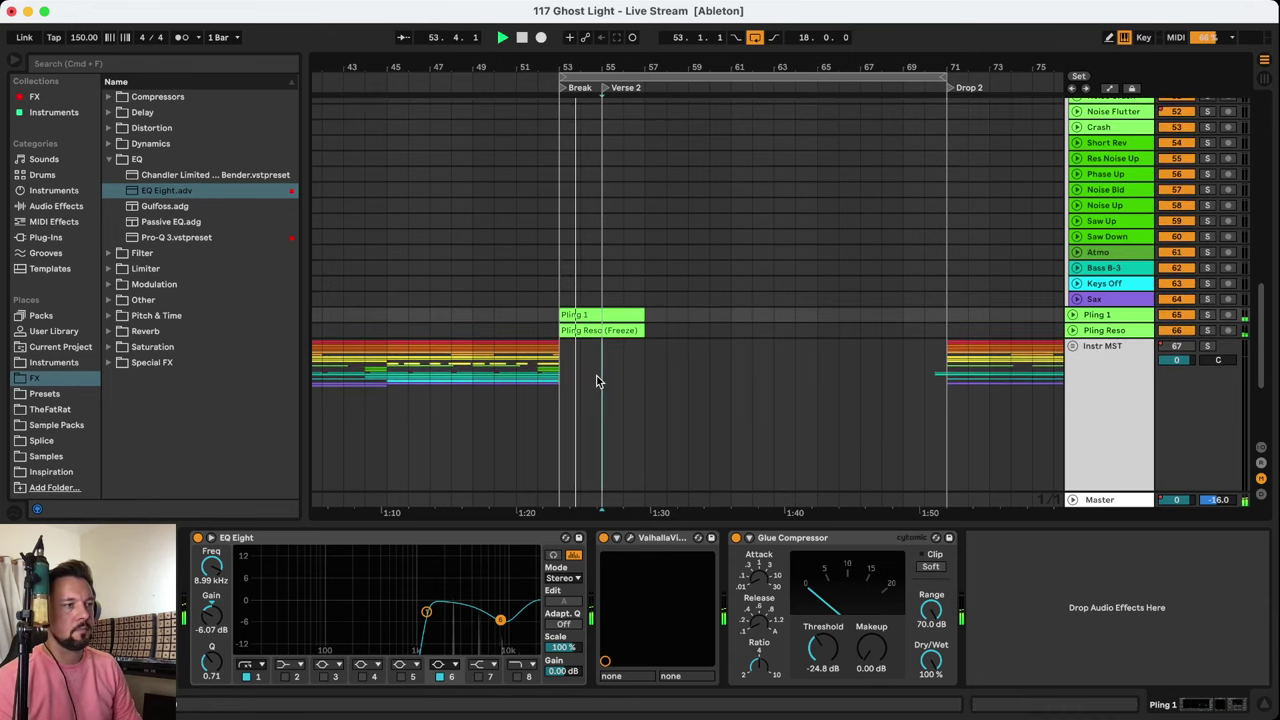
Select Verse 2 in the Instr MST lane from bar 55 to 71 and loop those 16 bars during playback
drag(623, 64, 479, 30)
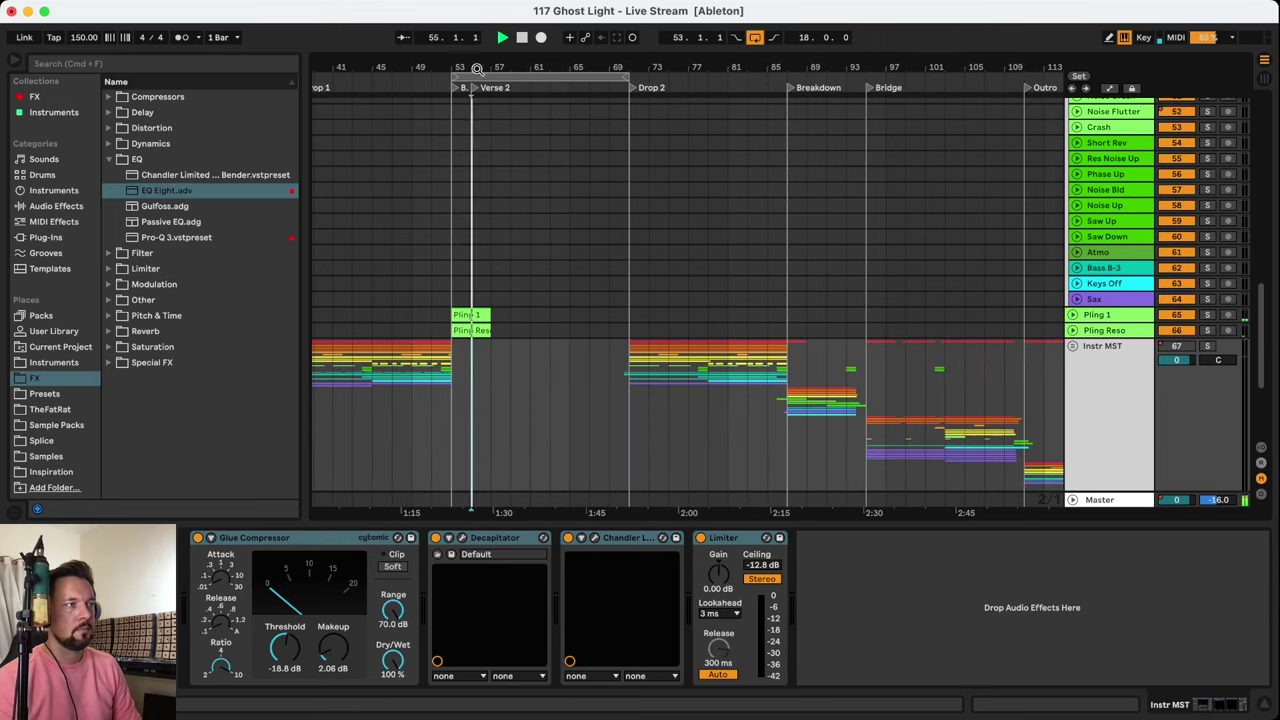
shift+click(624, 400)
key(super+l)
scroll(618, 238, down, 5)
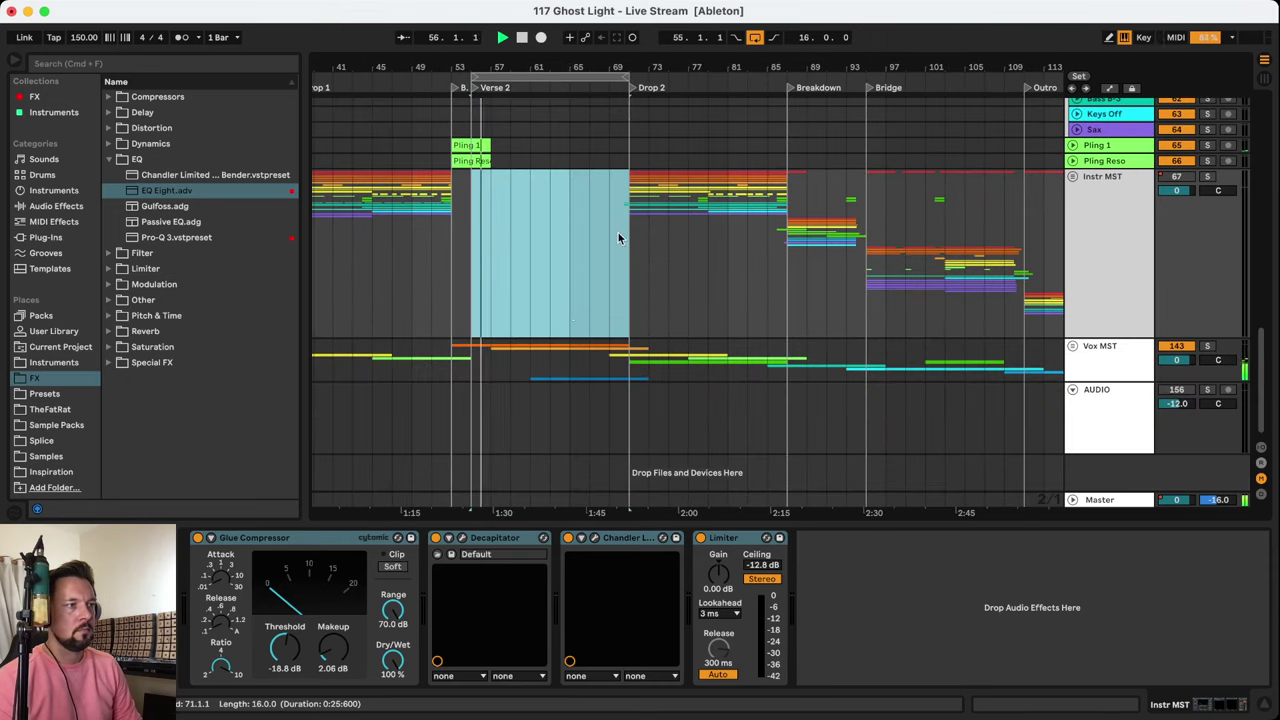
click(550, 268)
Move the 16-bar loop to Drop 2 at bar 71 and play the section from its start
scroll(576, 123, up, 3)
drag(538, 77, 697, 77)
click(629, 396)
scroll(650, 380, down, 3)
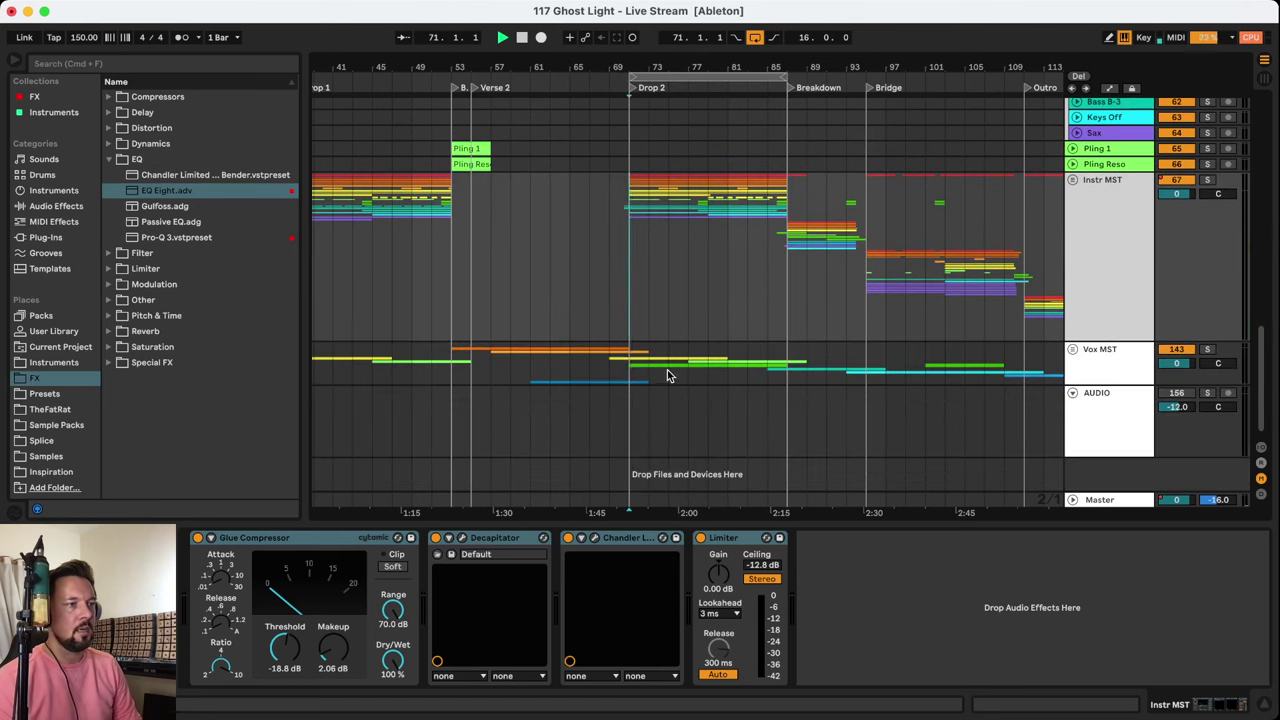
key(space)
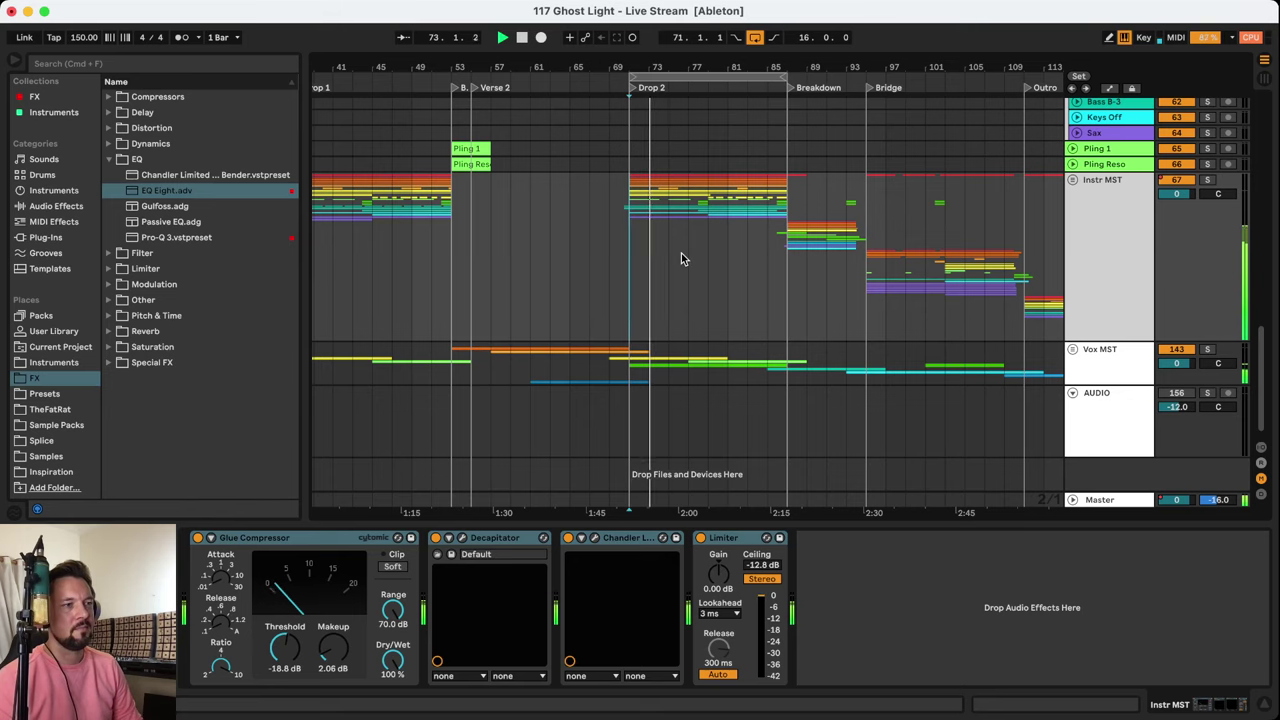
Stop playback, shorten the Drop 2 loop to 8 bars starting at bar 79, and play from there
scroll(681, 253, up, 2)
click(708, 300)
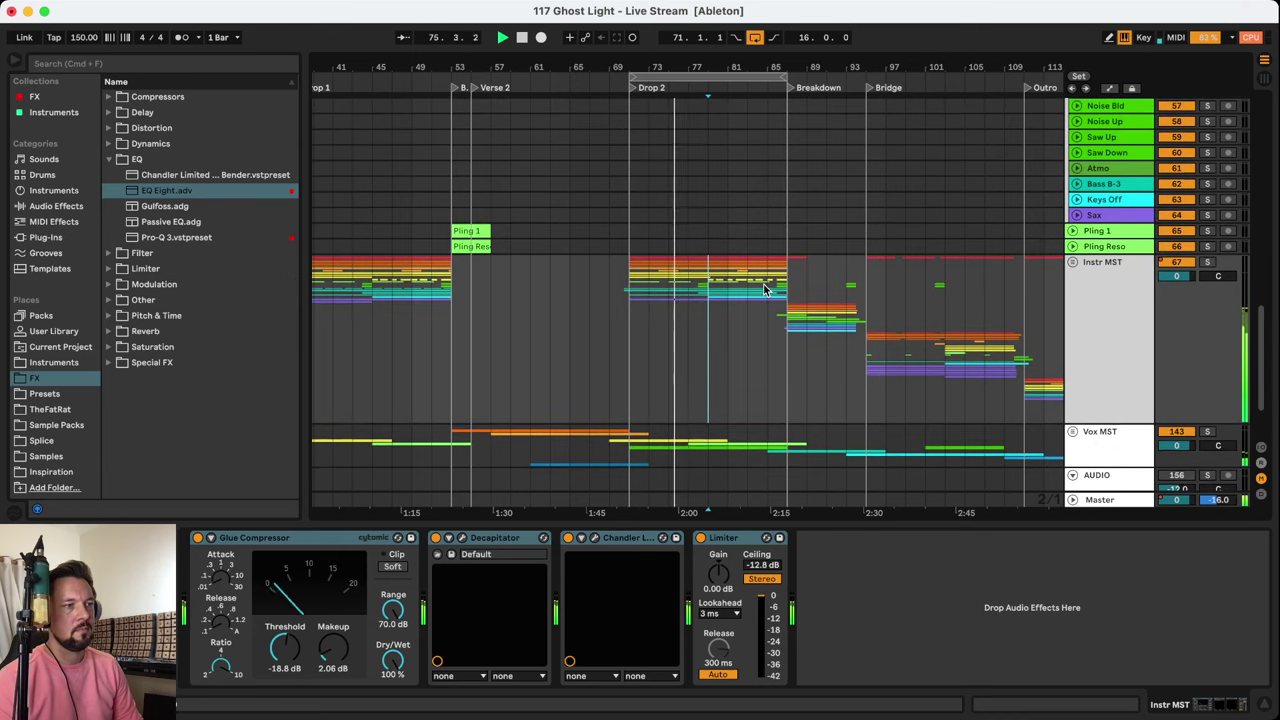
scroll(764, 290, up, 2)
scroll(764, 290, down, 1)
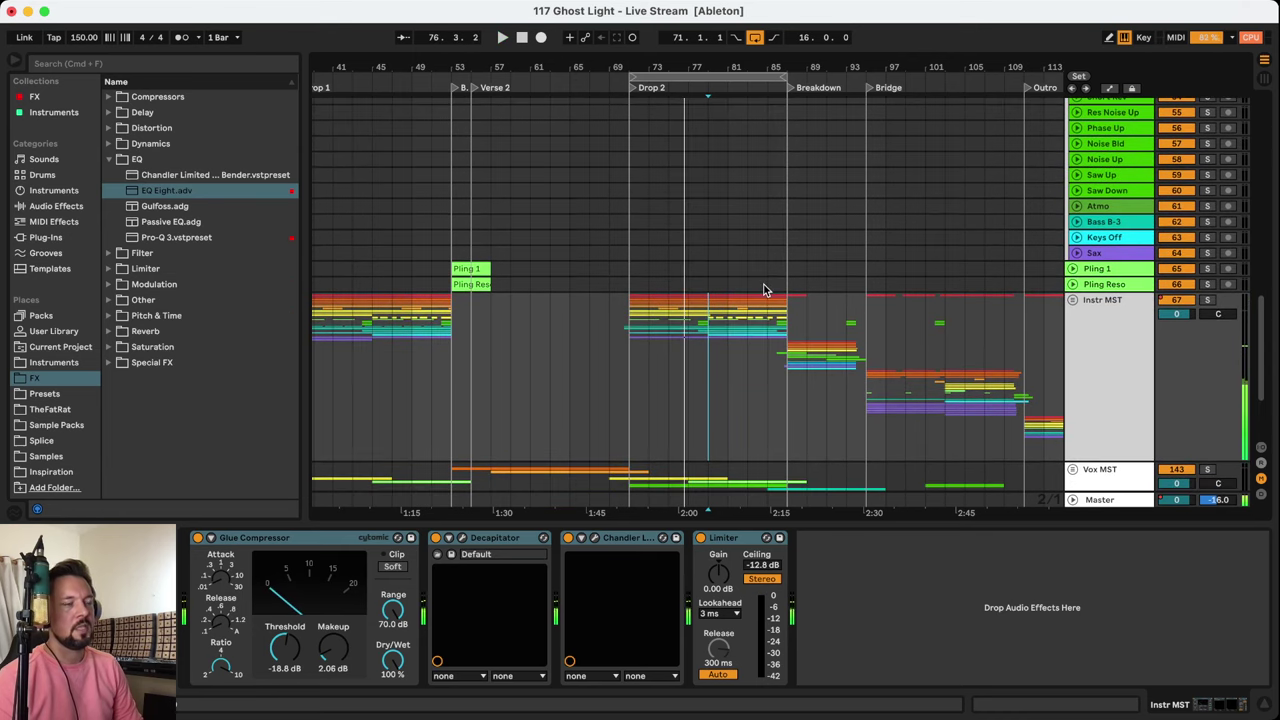
click(631, 76)
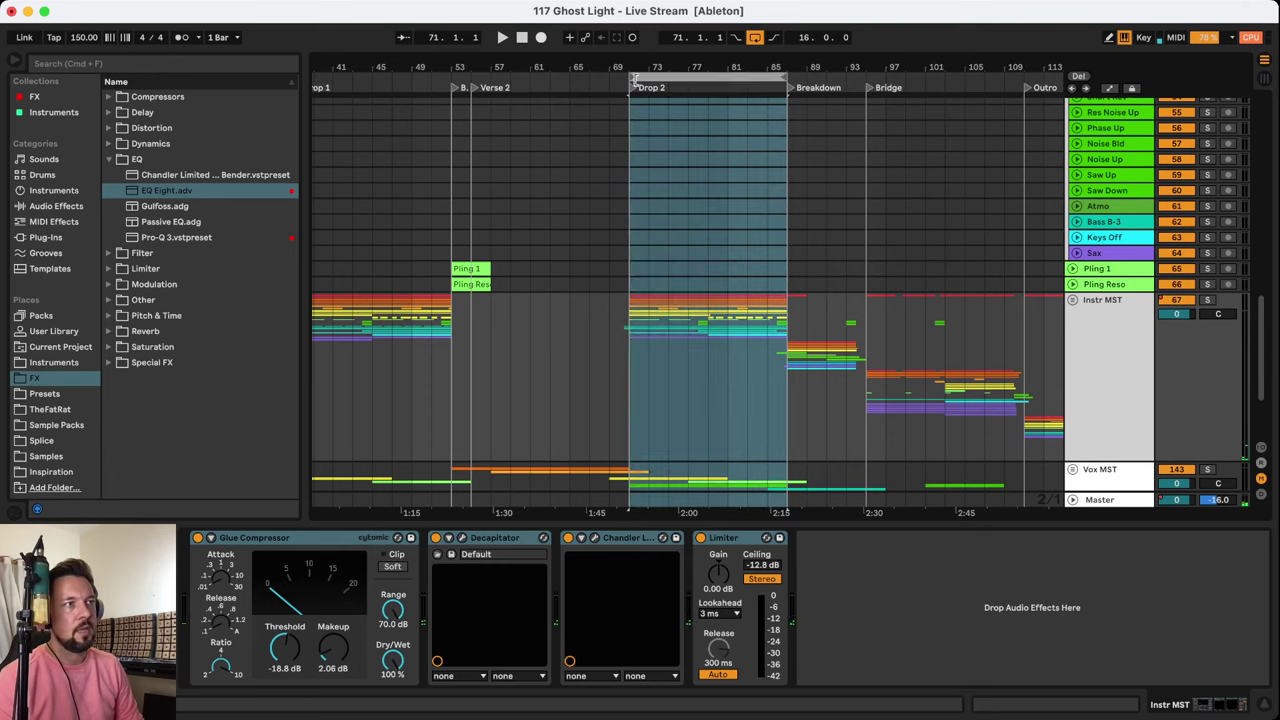
drag(631, 76, 708, 76)
click(708, 393)
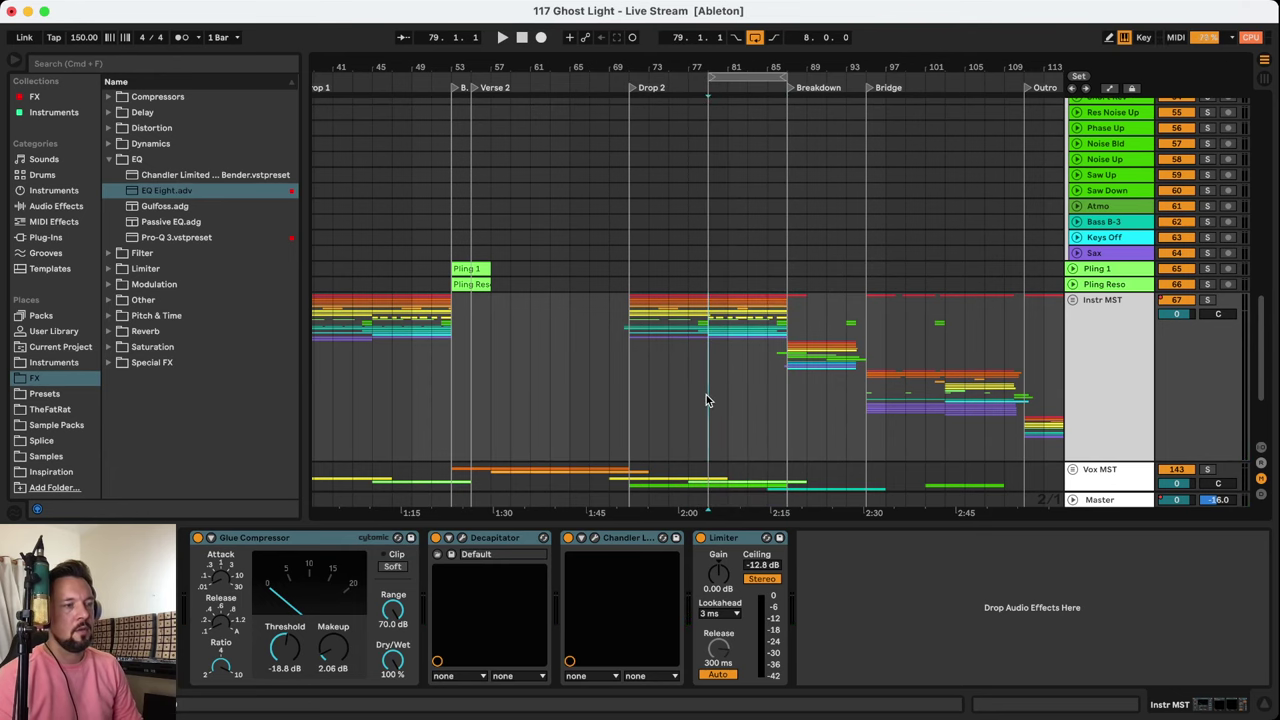
key(space)
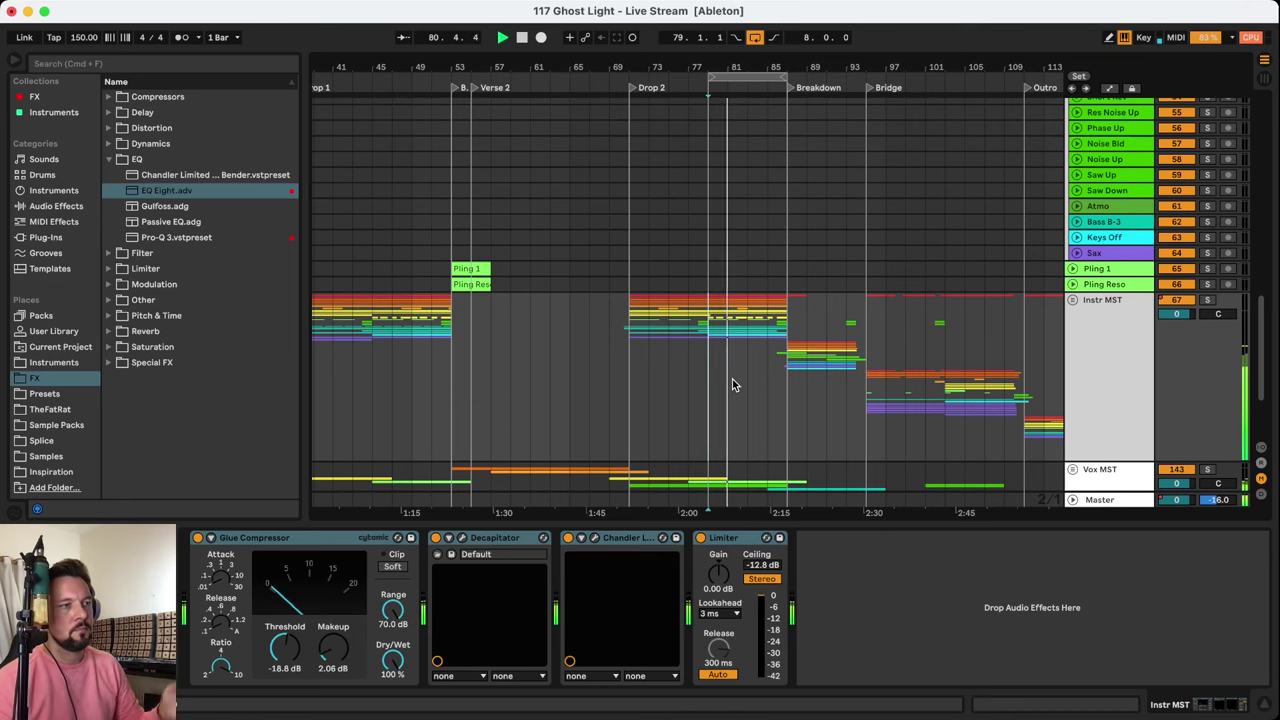
scroll(735, 375, down, 4)
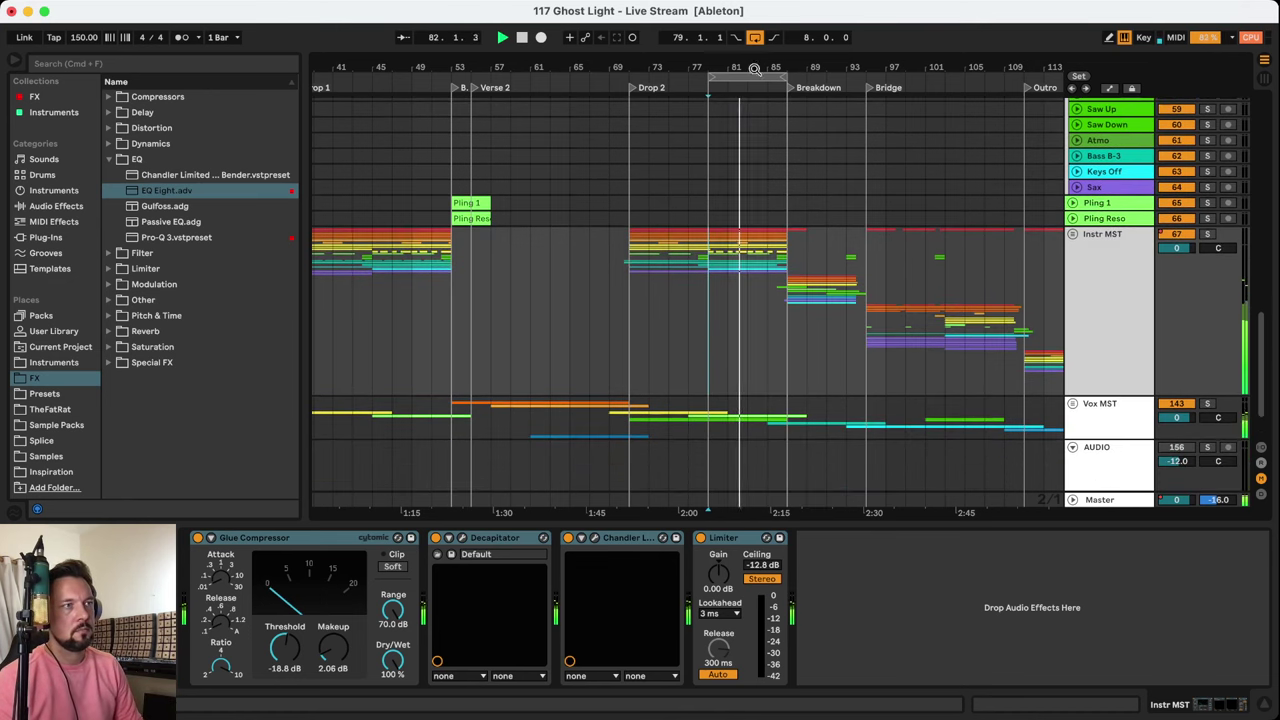
Move the 8-bar loop to the Breakdown at bar 87 and return the start position to bar 79 with playback stopped
drag(767, 77, 845, 77)
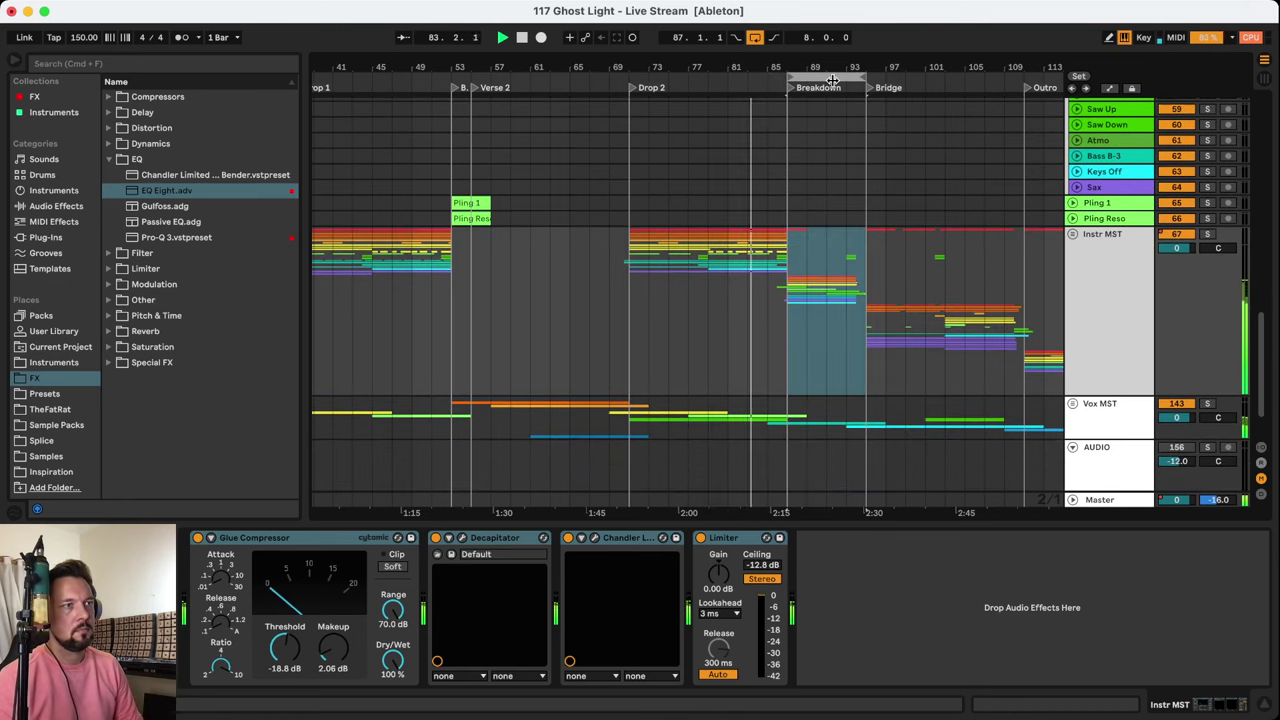
click(782, 340)
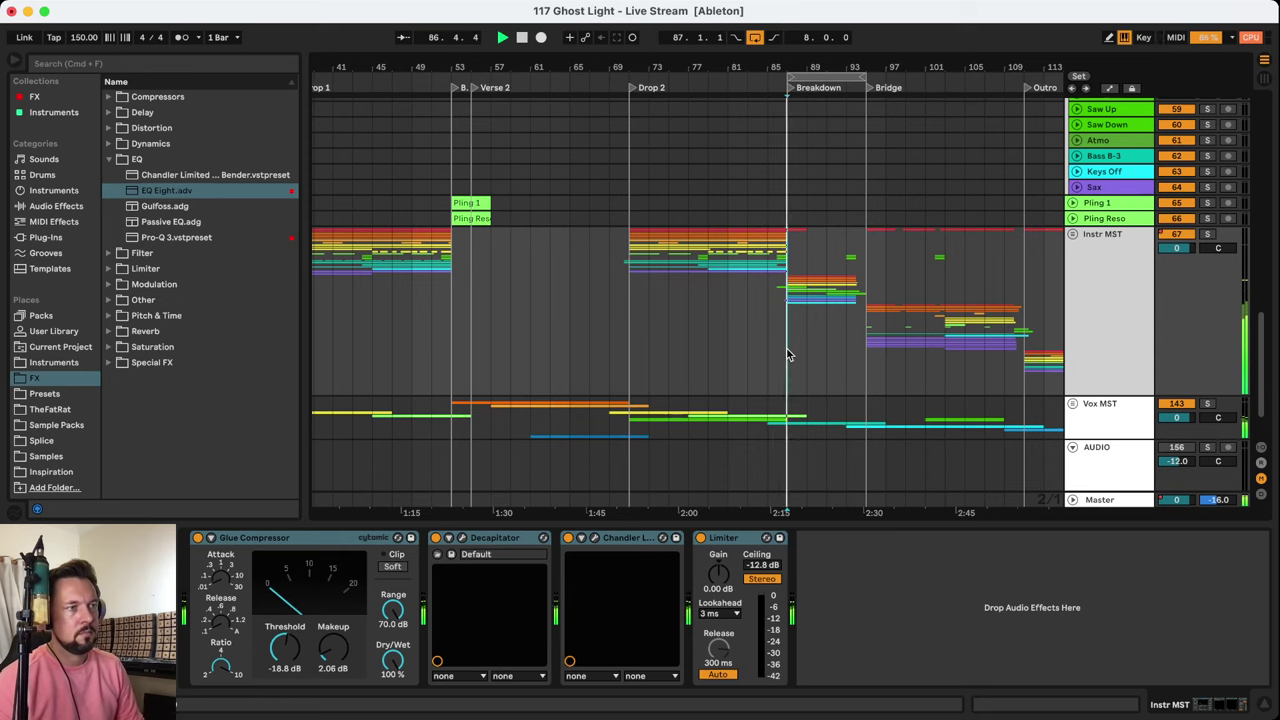
click(708, 352)
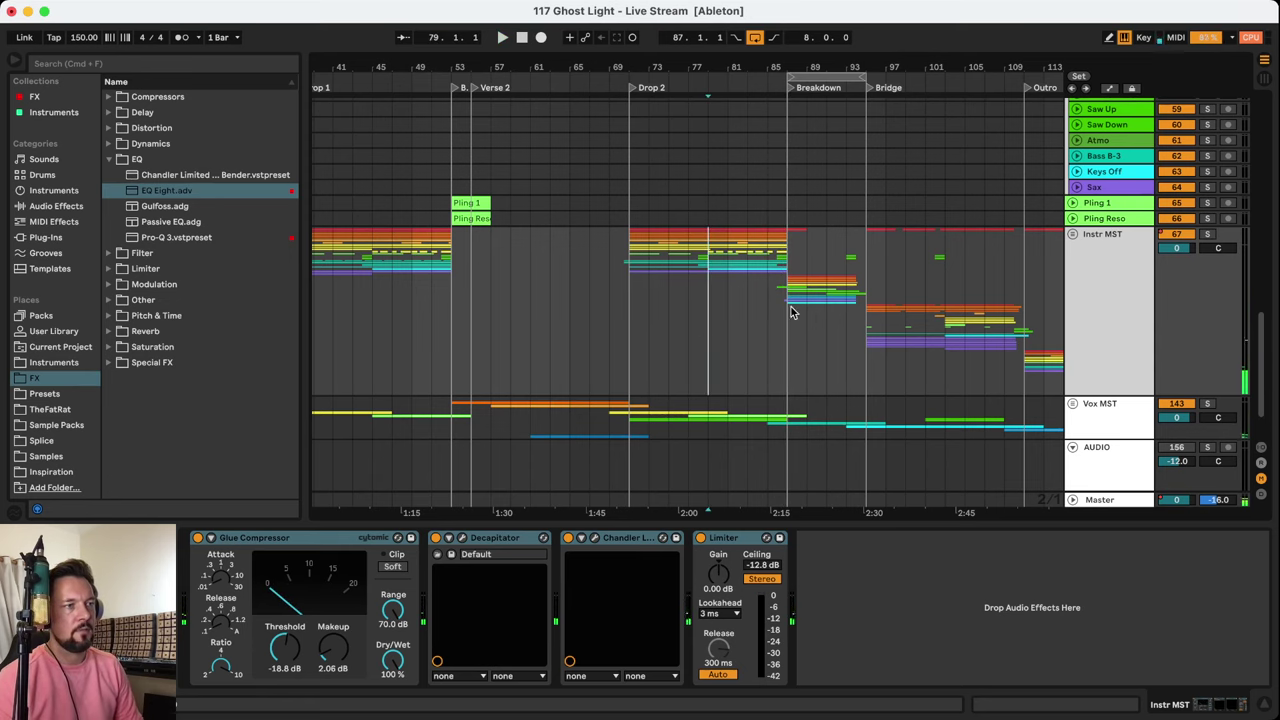
Play the second half of Drop 2 from bar 78, and again from bar 79
drag(824, 66, 602, 132)
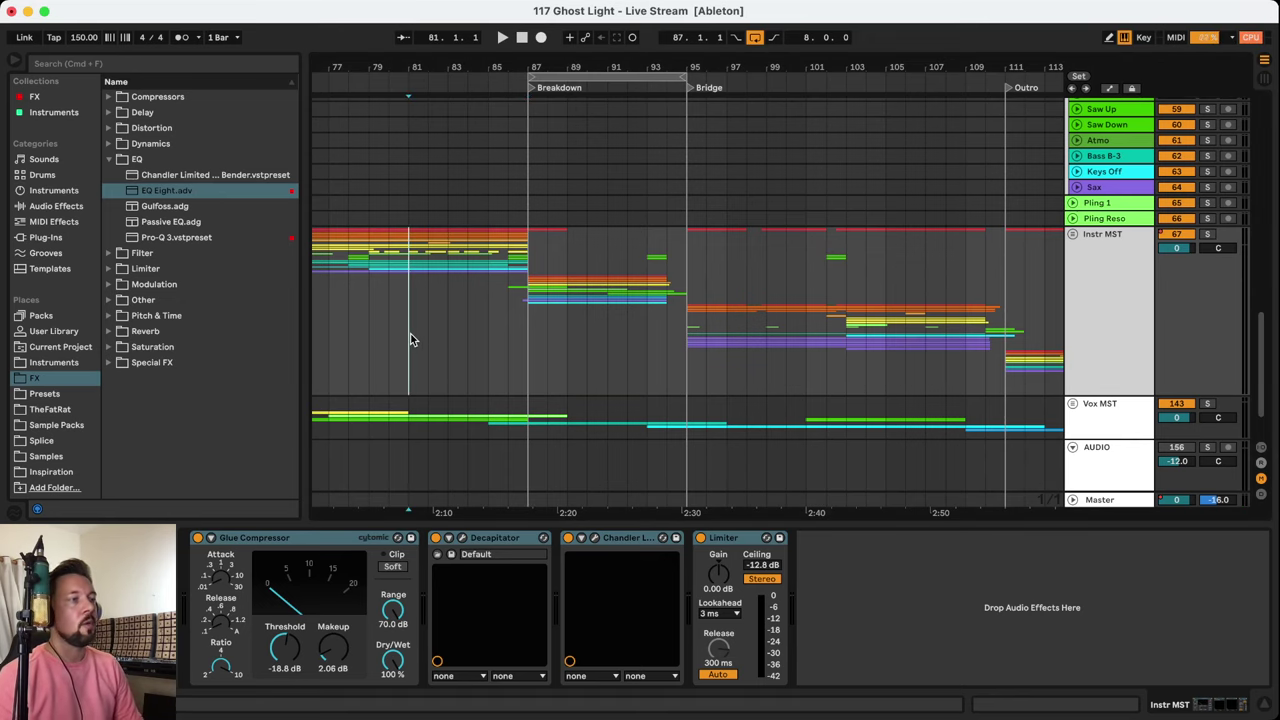
scroll(688, 300, left, 5)
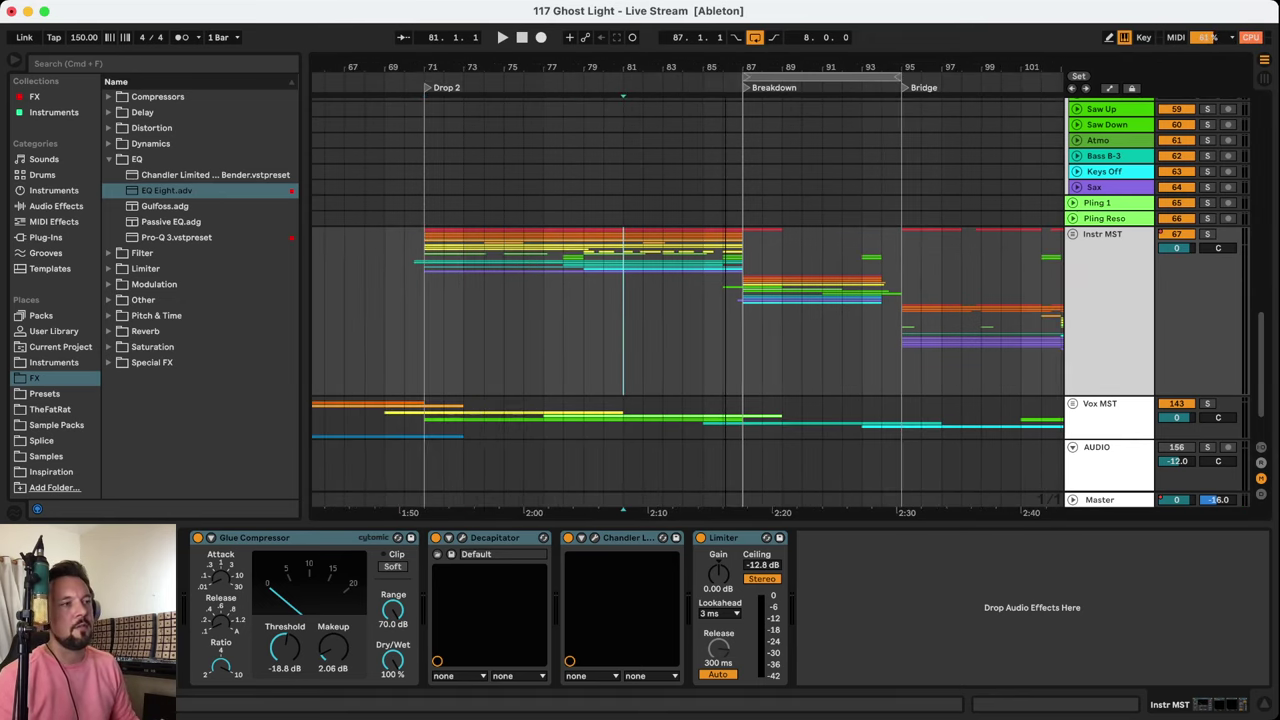
scroll(688, 300, right, 2)
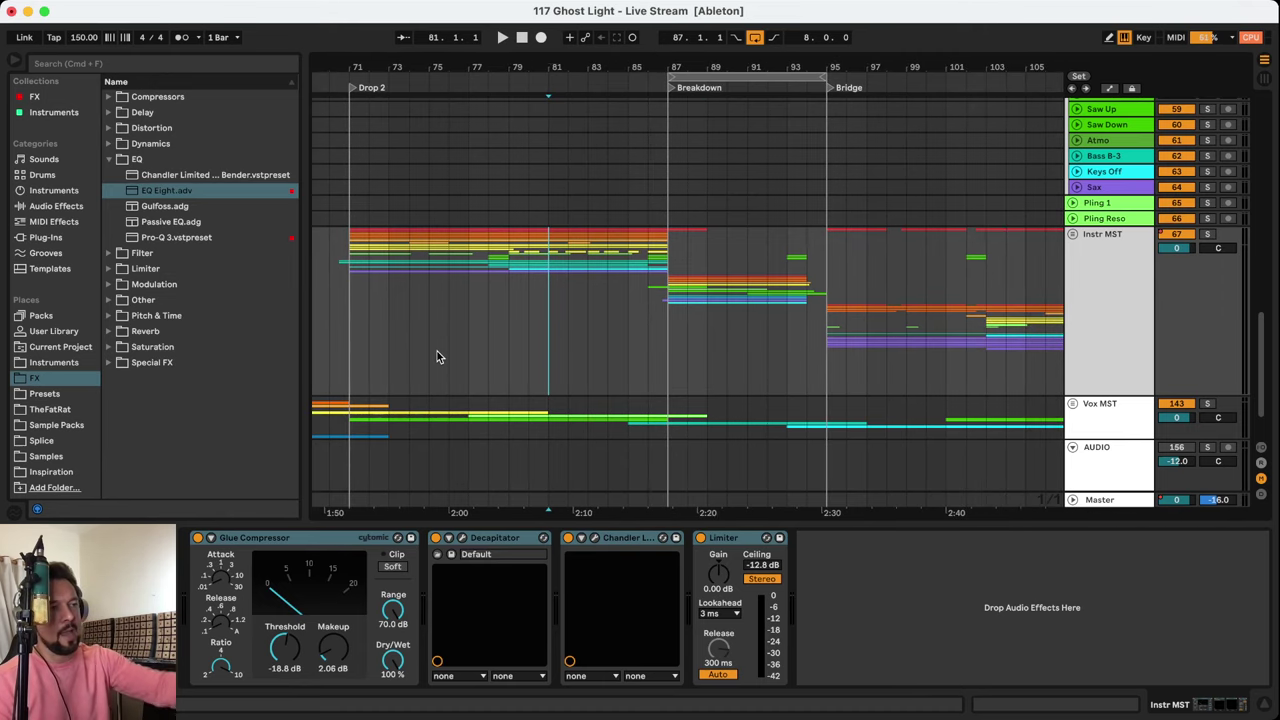
click(346, 326)
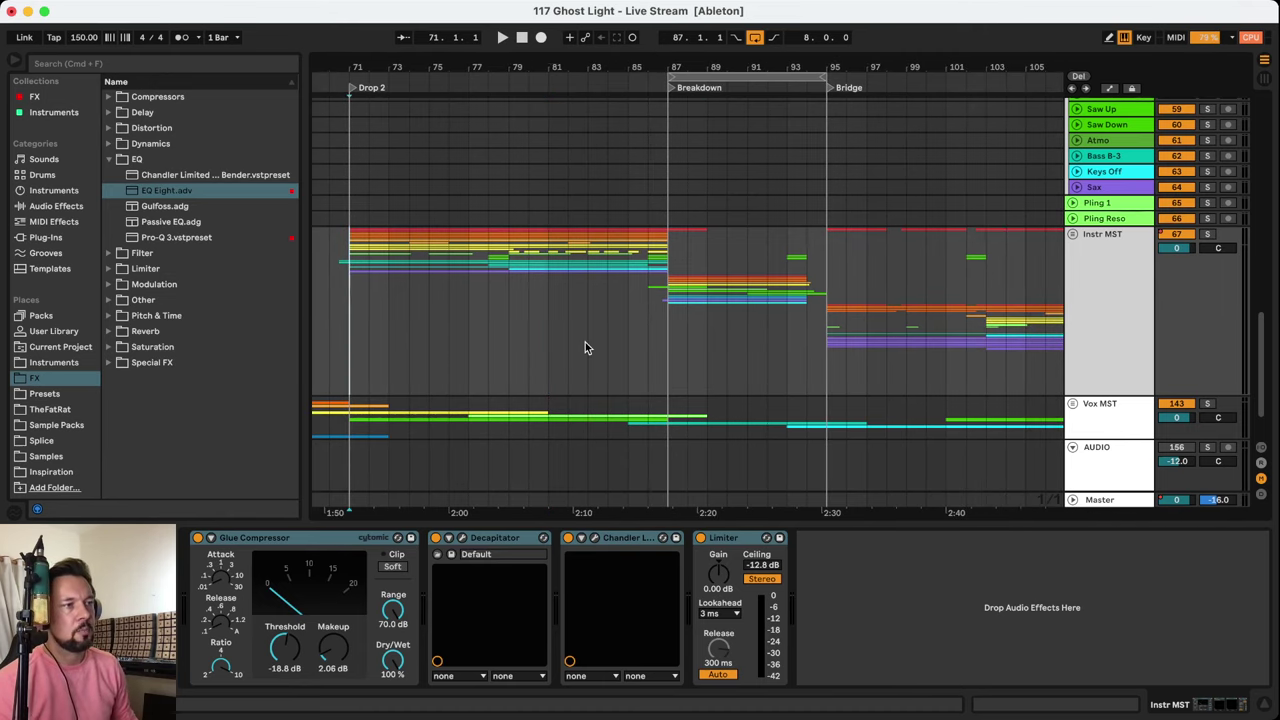
click(515, 338)
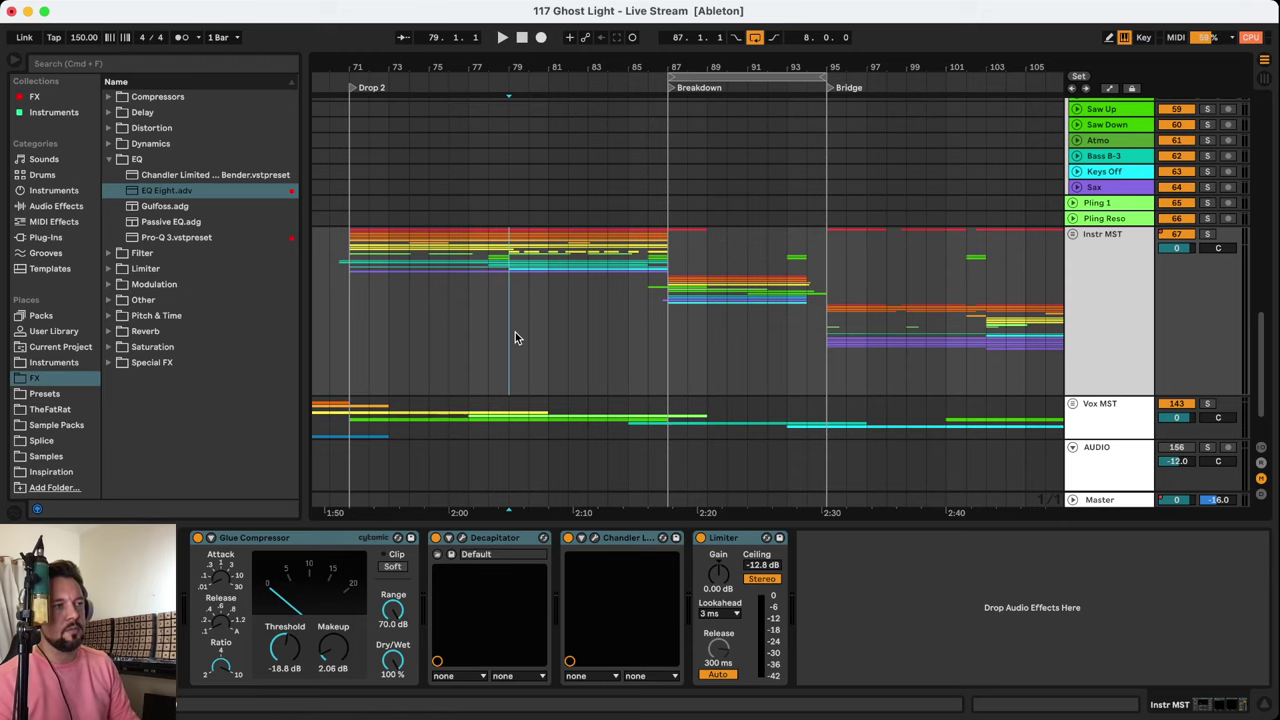
click(490, 334)
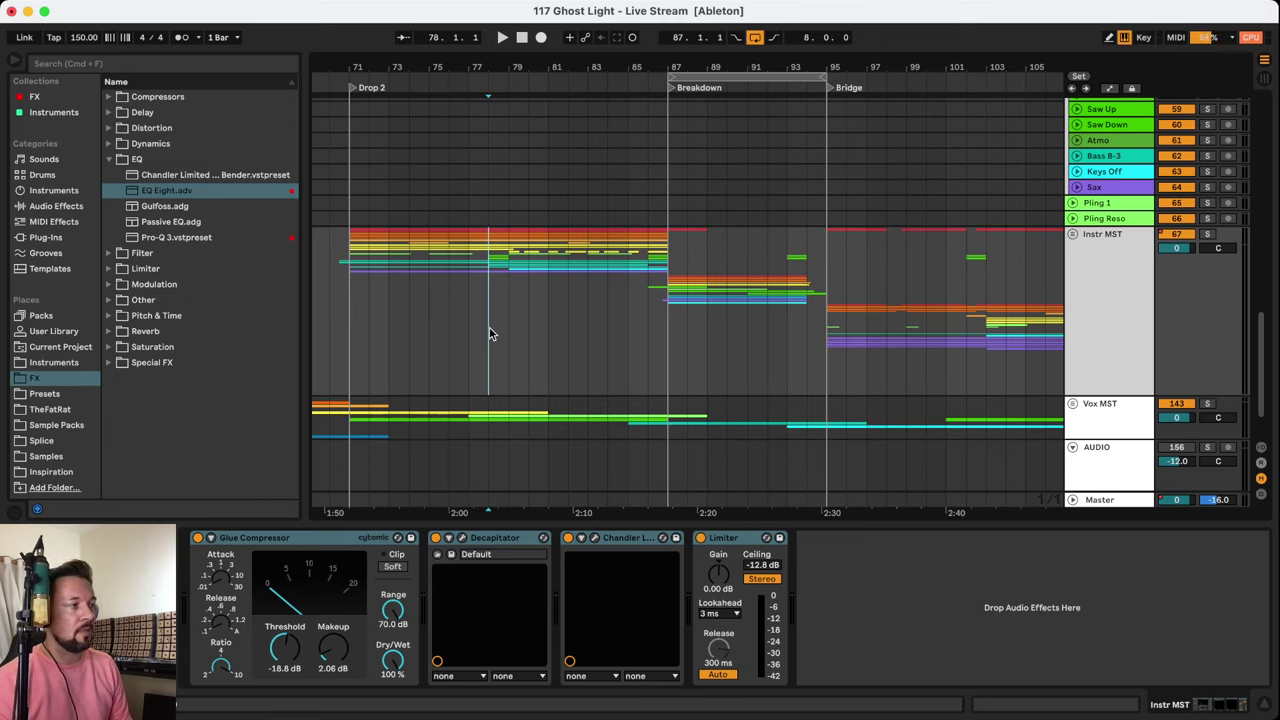
key(space)
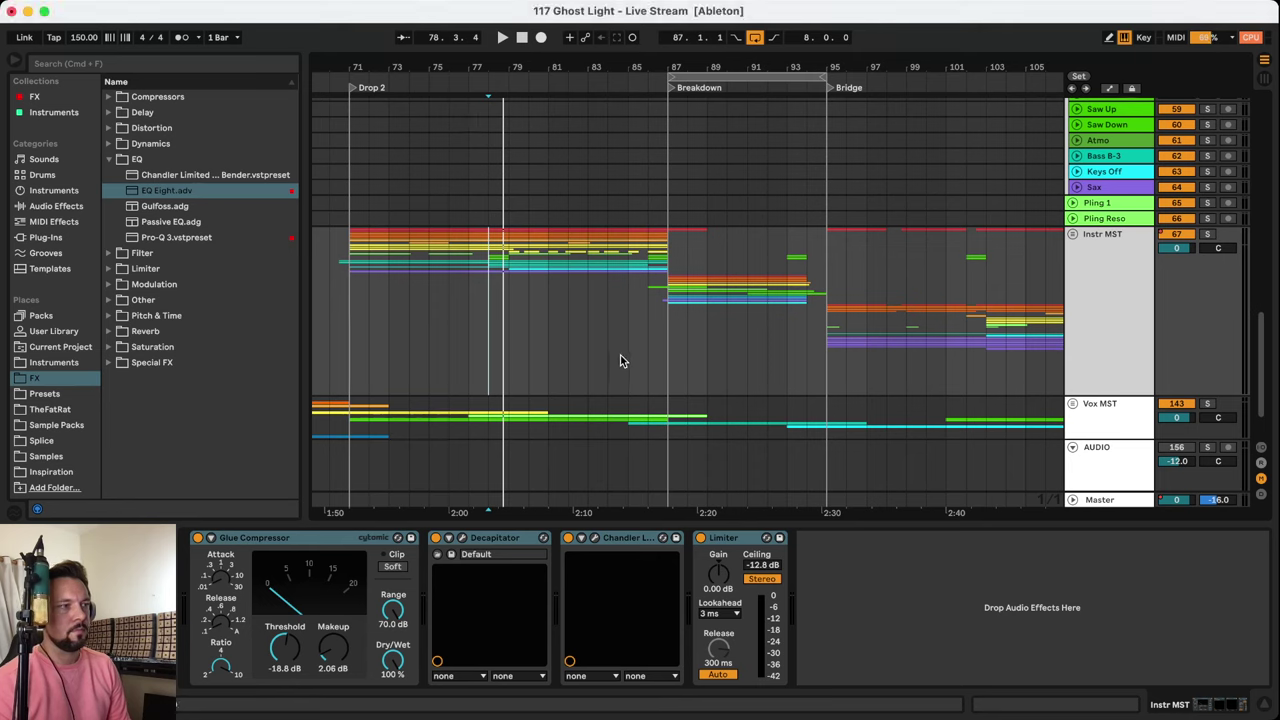
key(space)
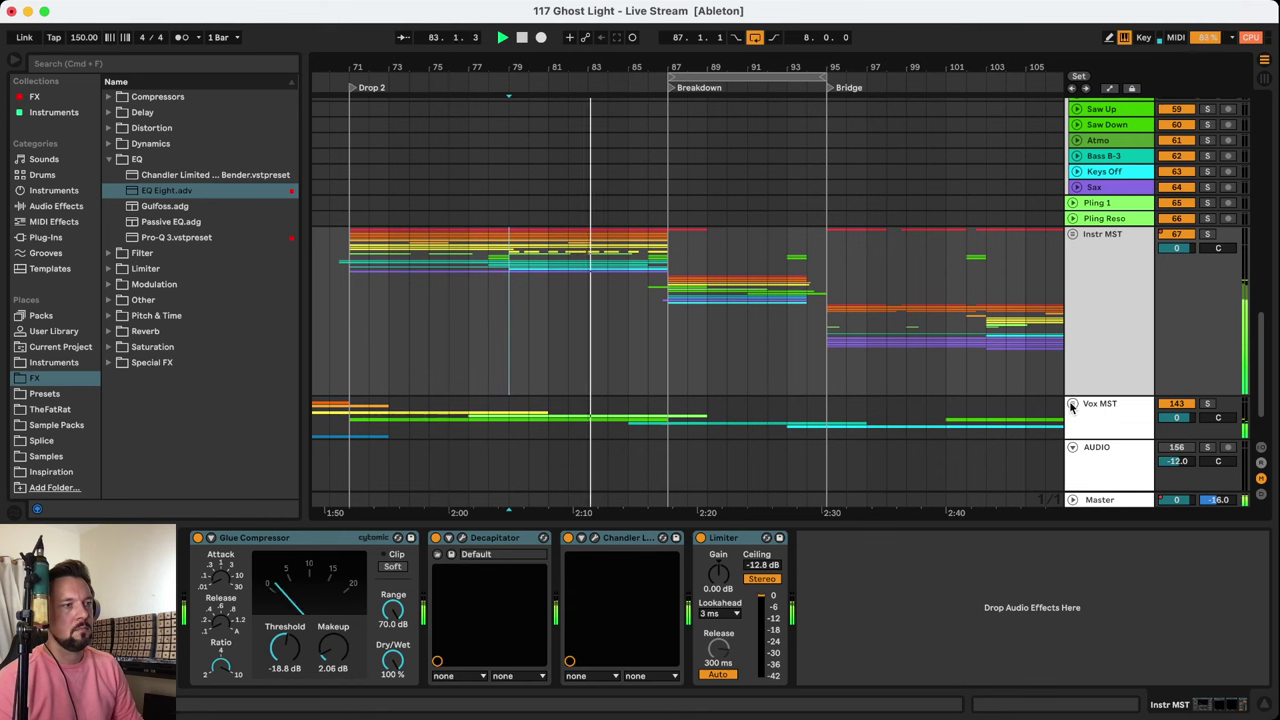
Unfold the Vox MST group and its Ads track, and stop playback with the start position at bar 79
scroll(834, 285, down, 3)
scroll(832, 281, down, 4)
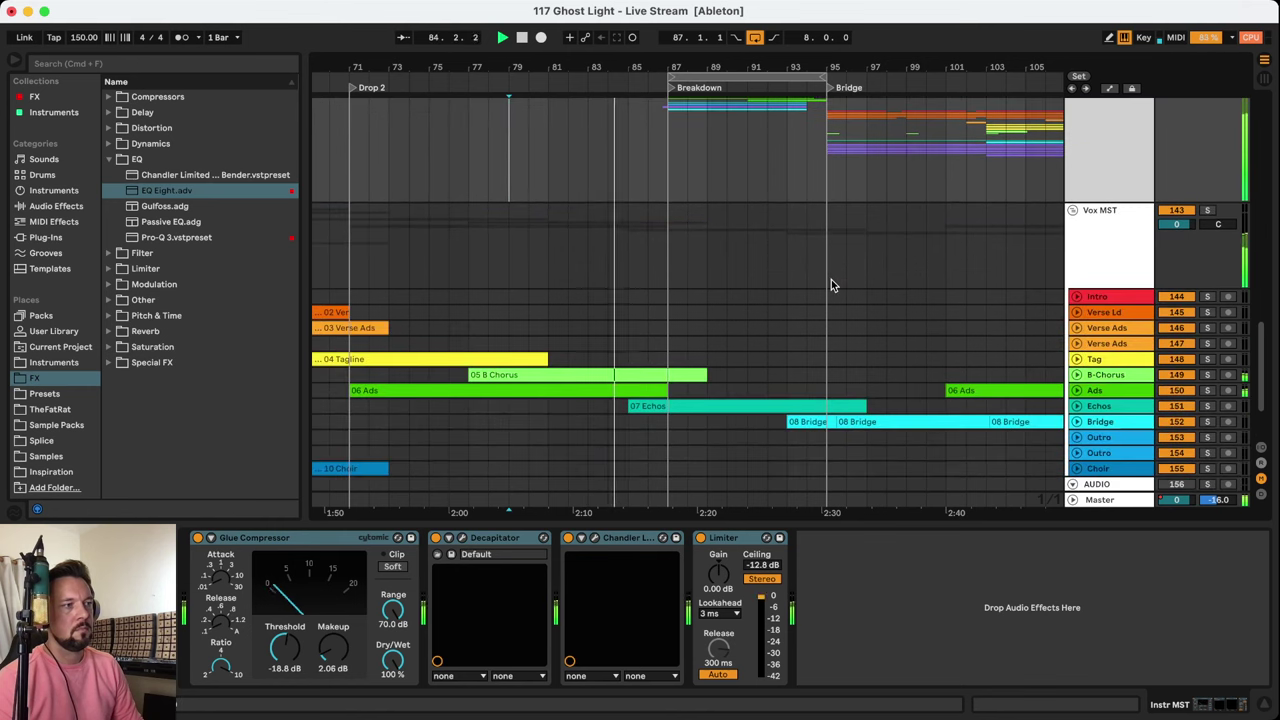
click(1076, 390)
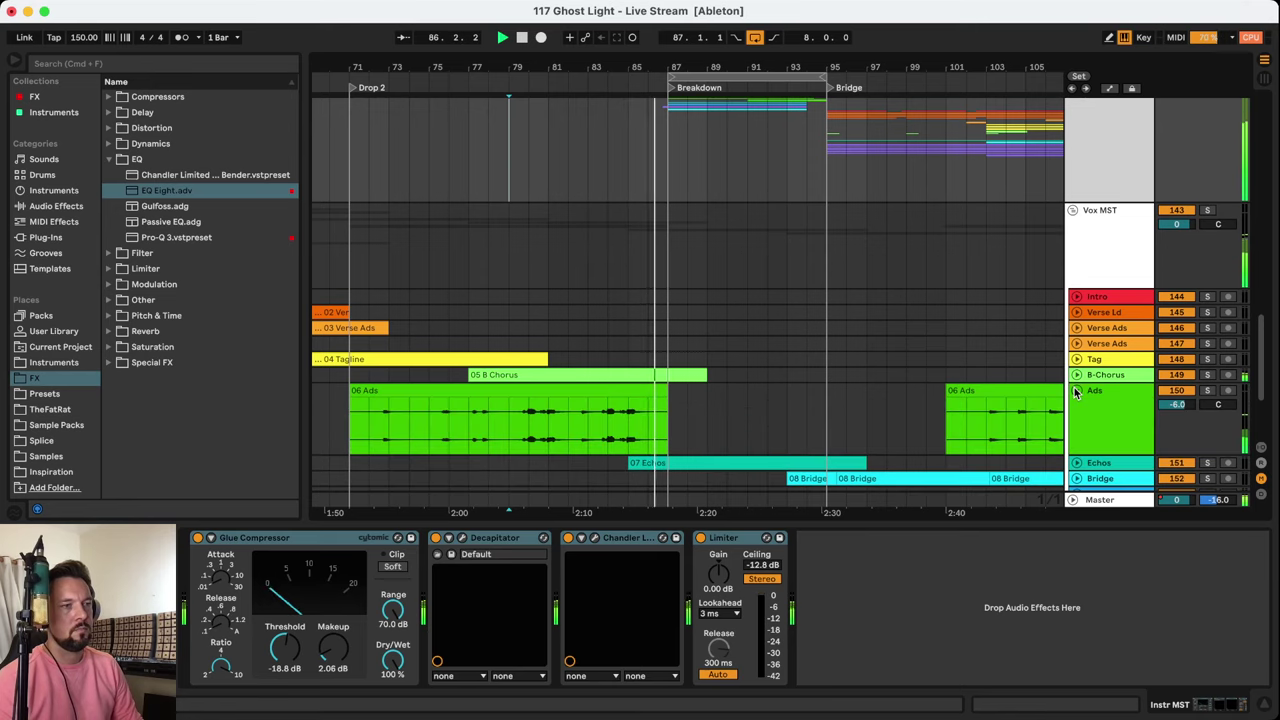
click(508, 446)
key(space)
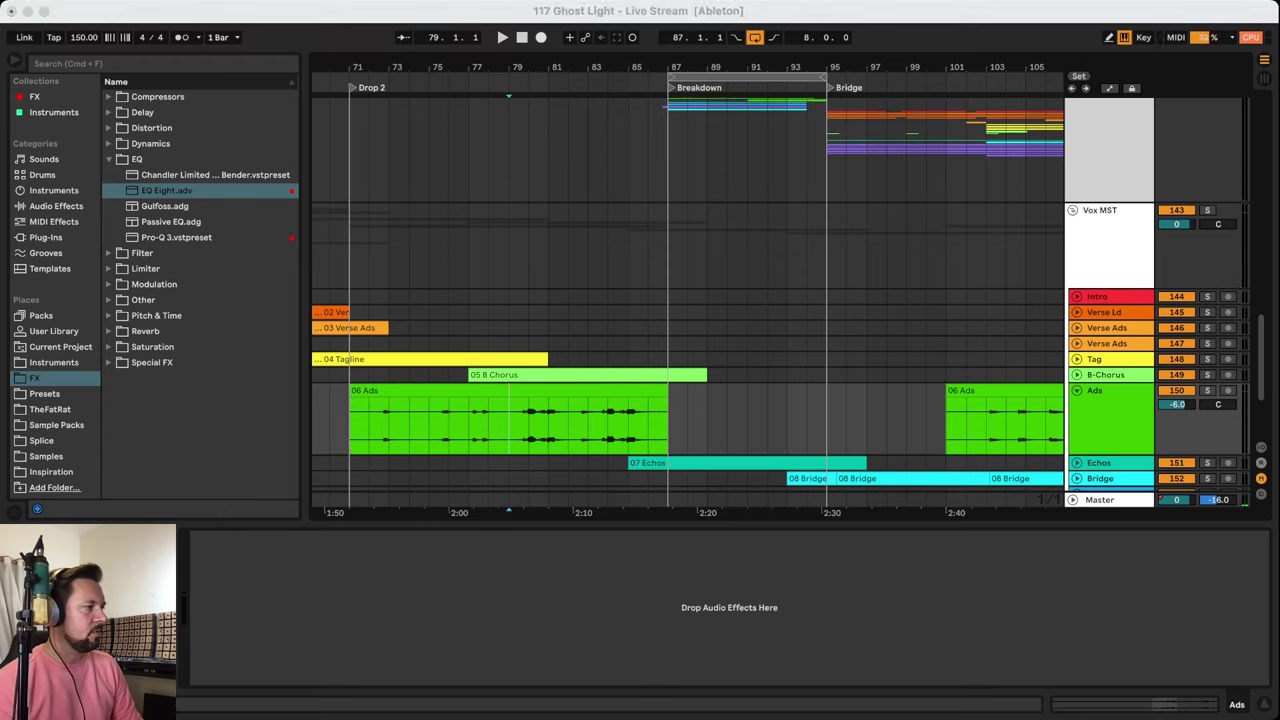
click(856, 603)
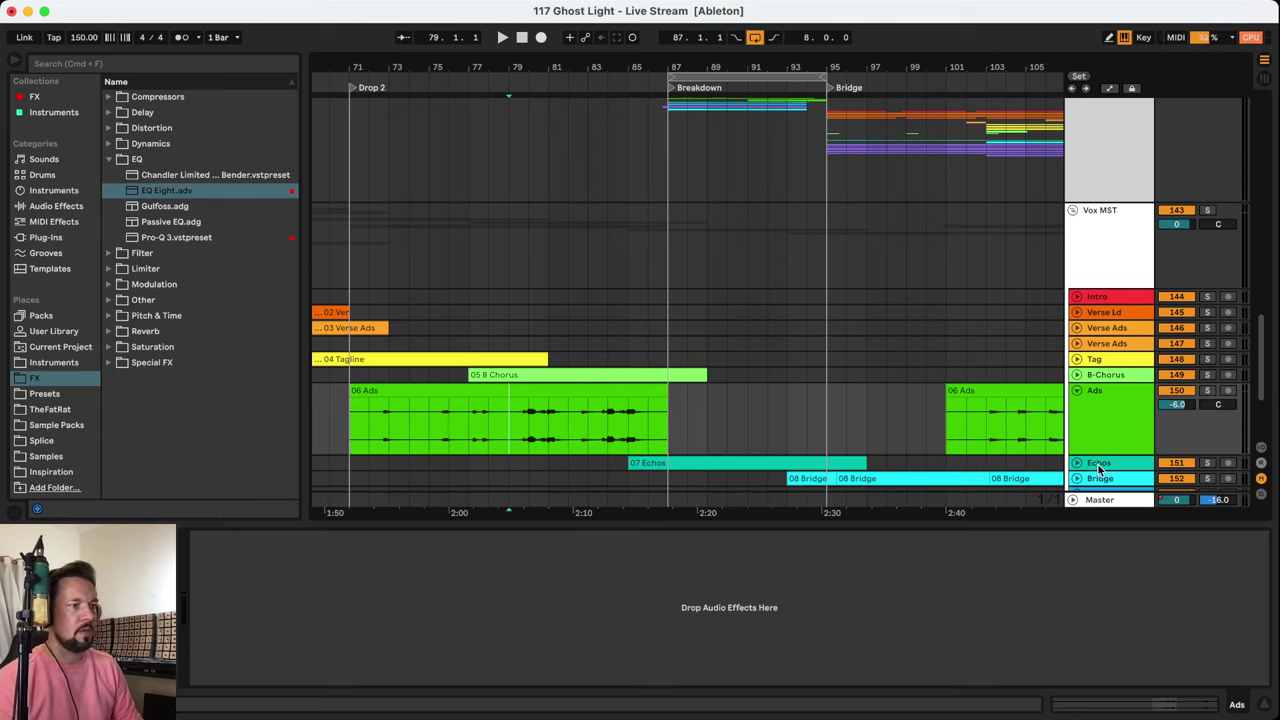
Play the Ads track soloed from bar 79, and clear the solo to replay the passage with all tracks
click(1207, 390)
key(space)
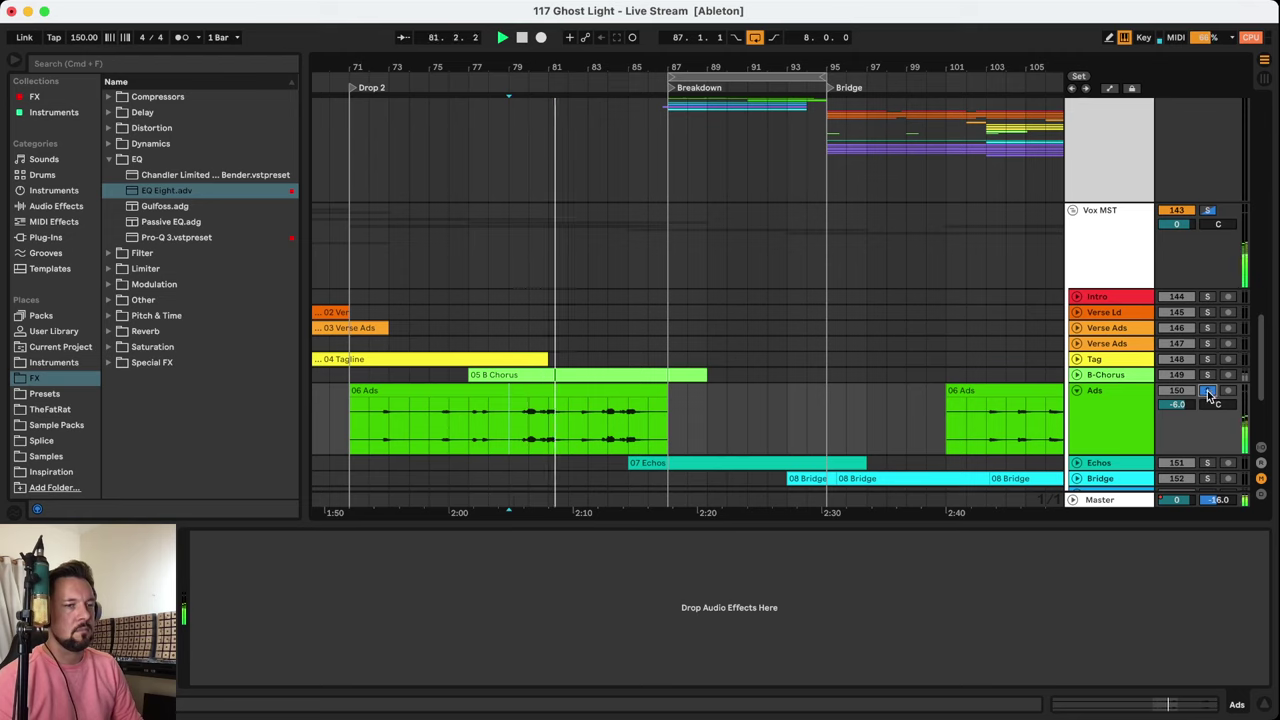
click(1207, 390)
key(space)
key(space)
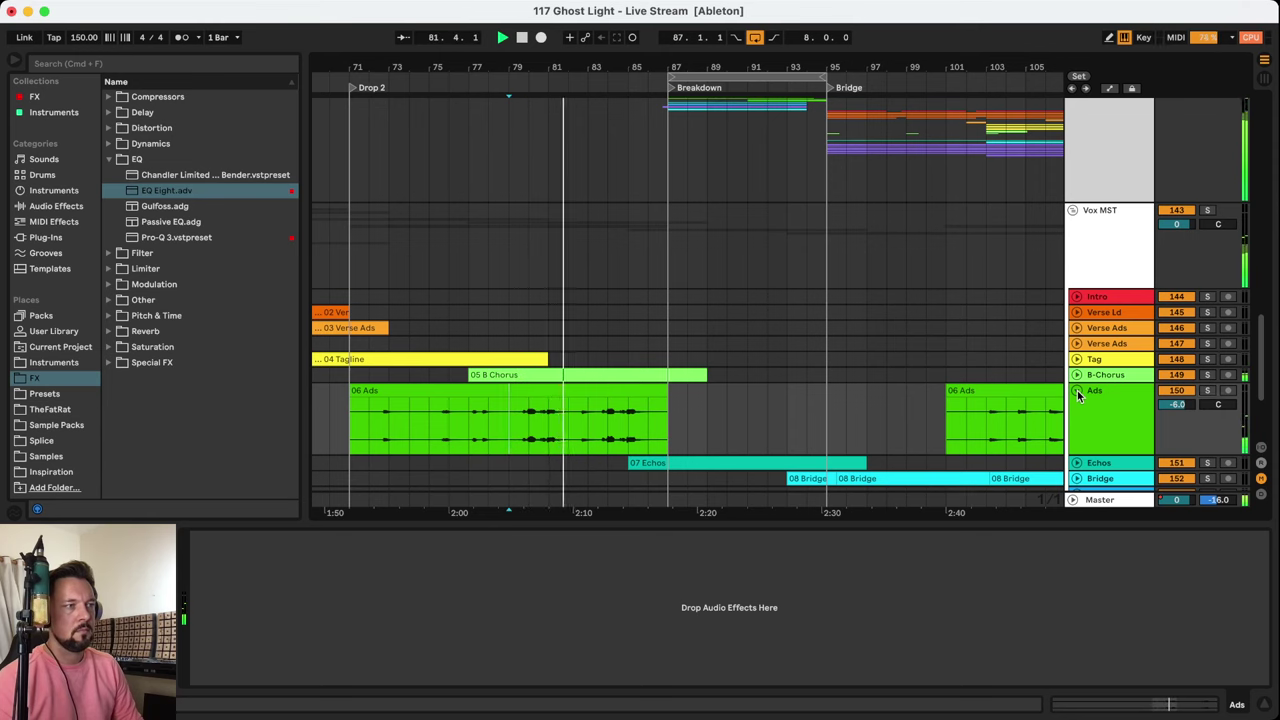
Fold the Ads track and play the Breakdown from bar 87 in the Instr MST lane
click(1077, 390)
scroll(715, 275, up, 15)
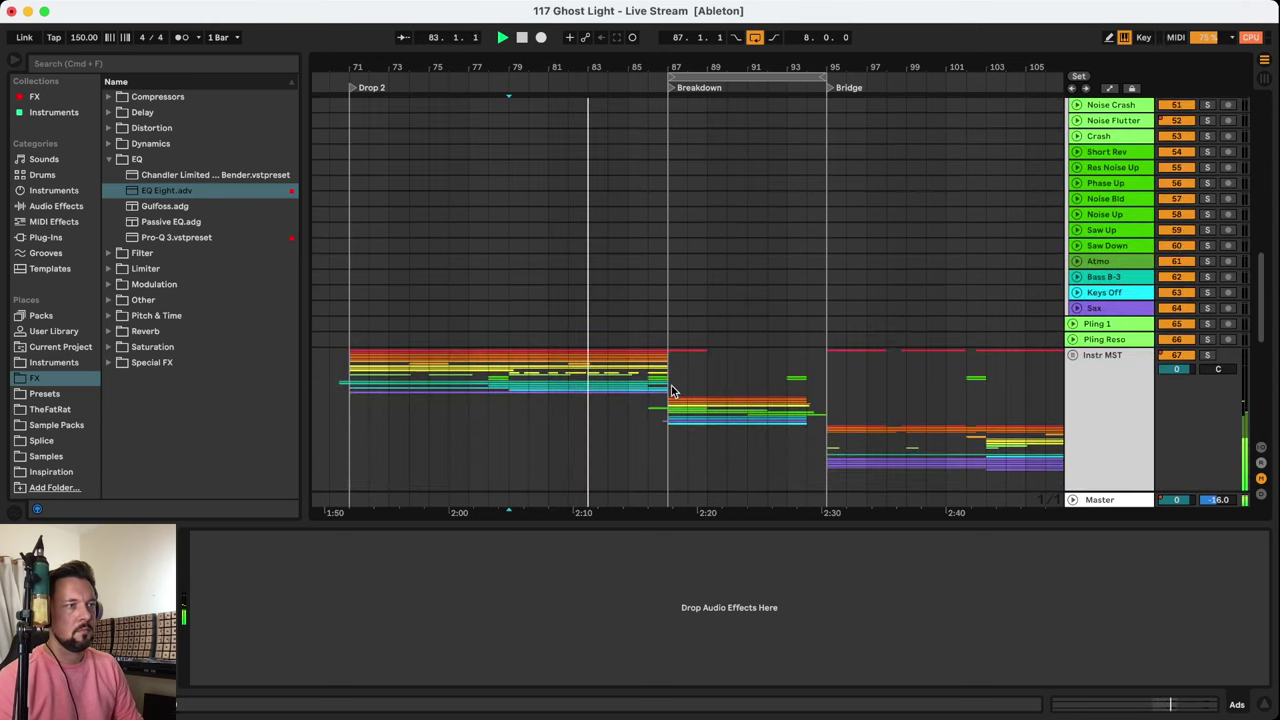
click(671, 385)
scroll(760, 310, down, 4)
scroll(768, 286, up, 3)
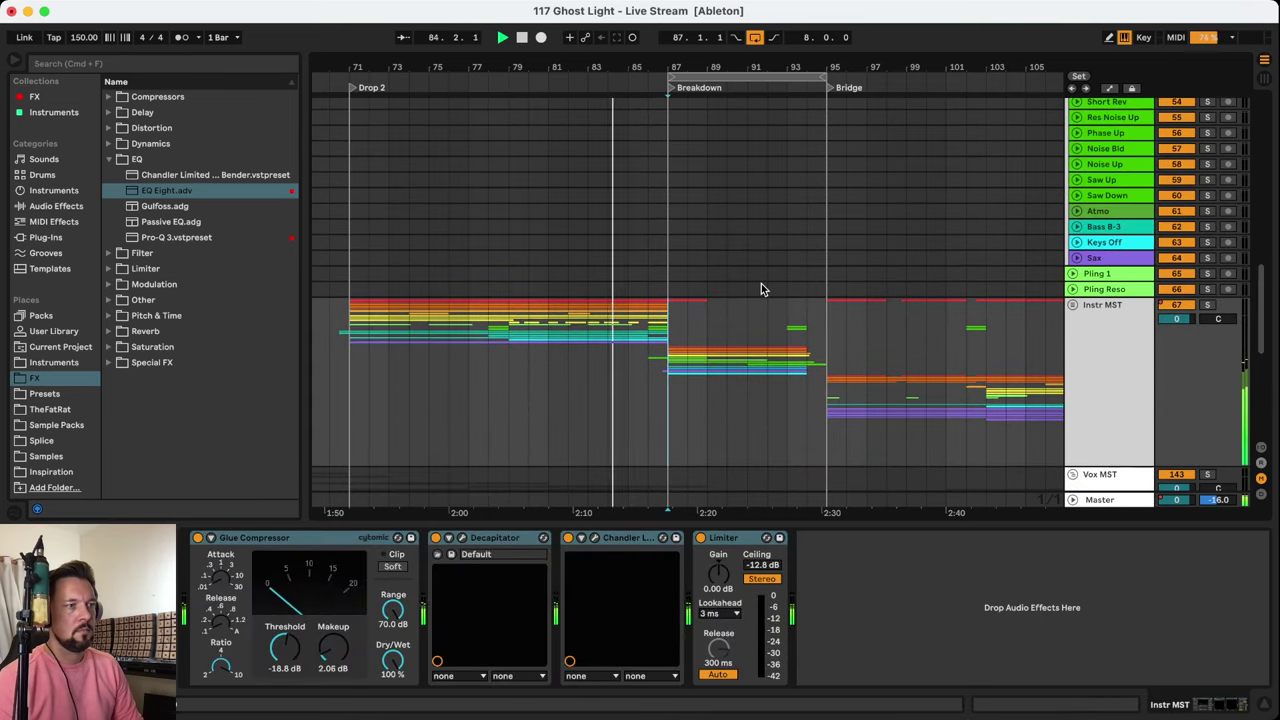
key(space)
key(space)
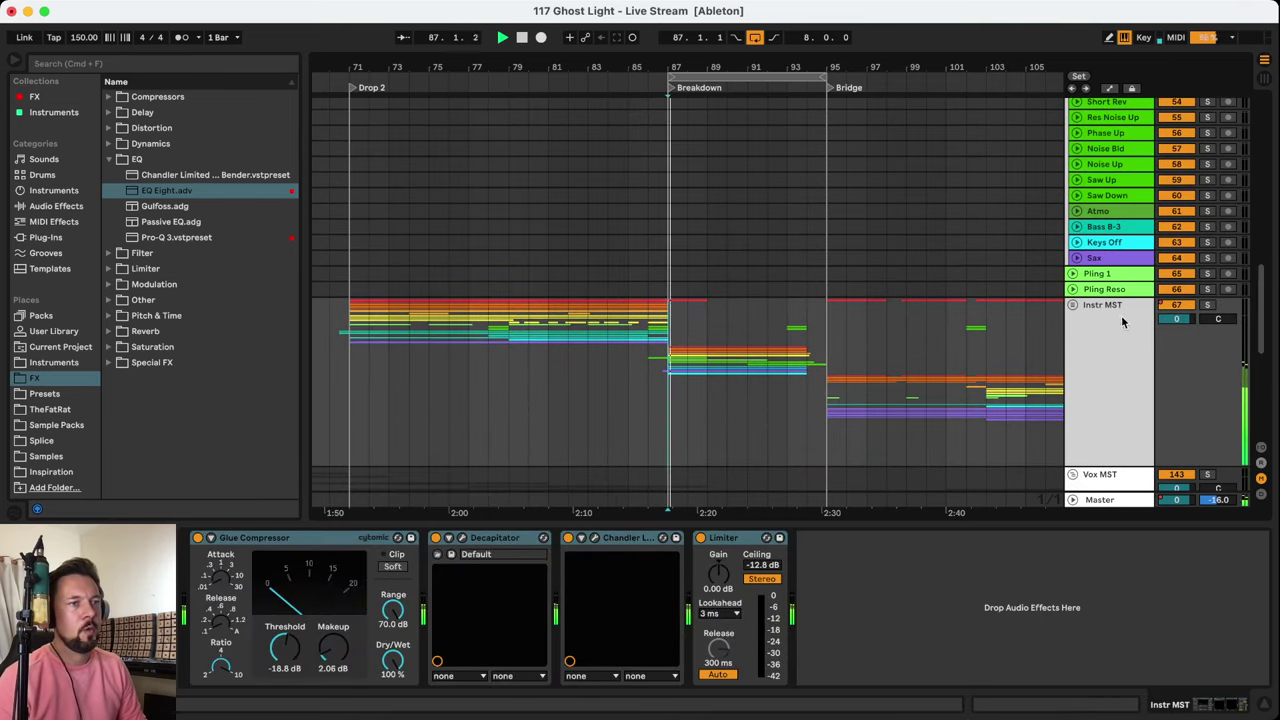
Stop playback and unfold the Instr MST group and the Break MST group inside it to list the Breakdown tracks
click(1107, 313)
click(1073, 305)
scroll(906, 292, down, 8)
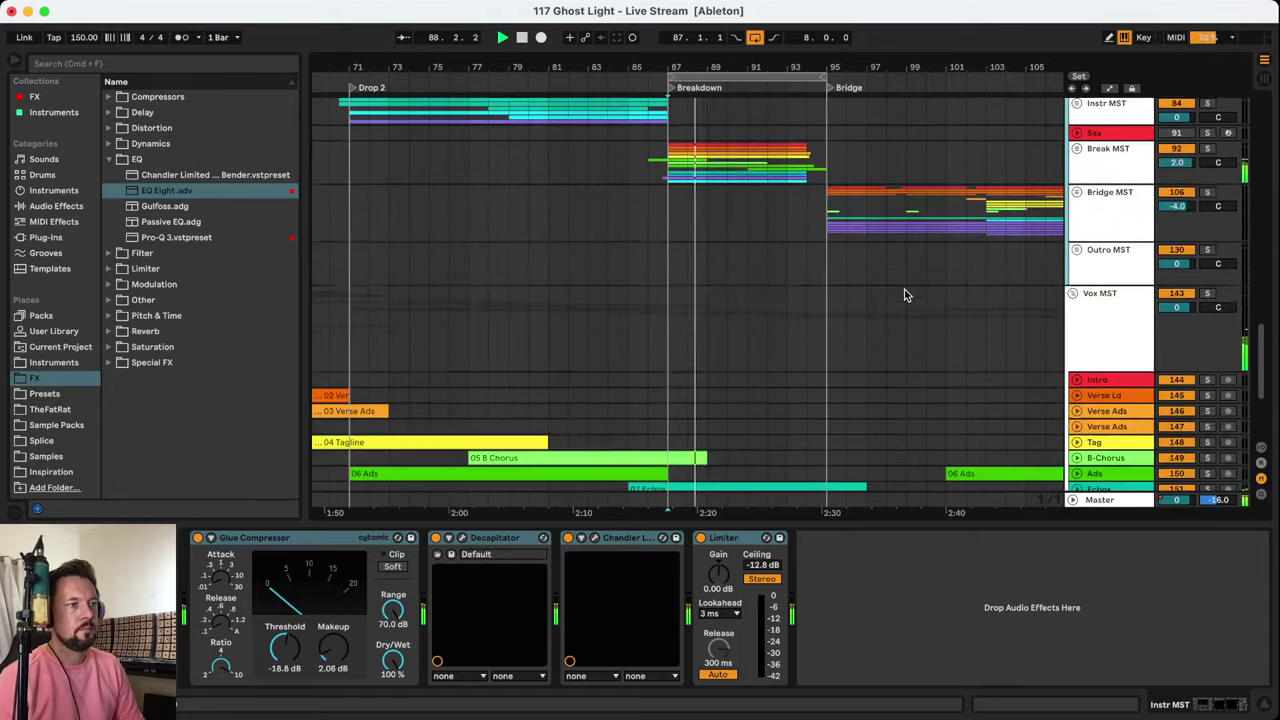
scroll(1023, 223, up, 5)
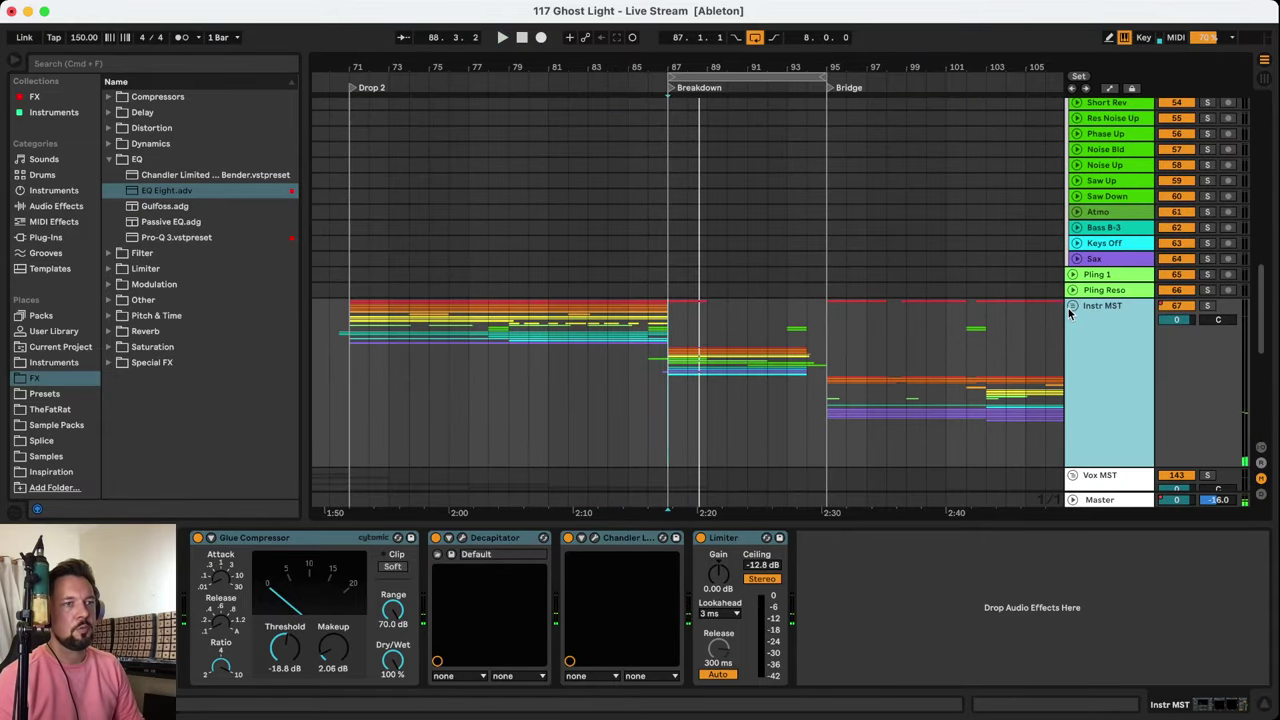
click(1073, 306)
scroll(907, 284, down, 6)
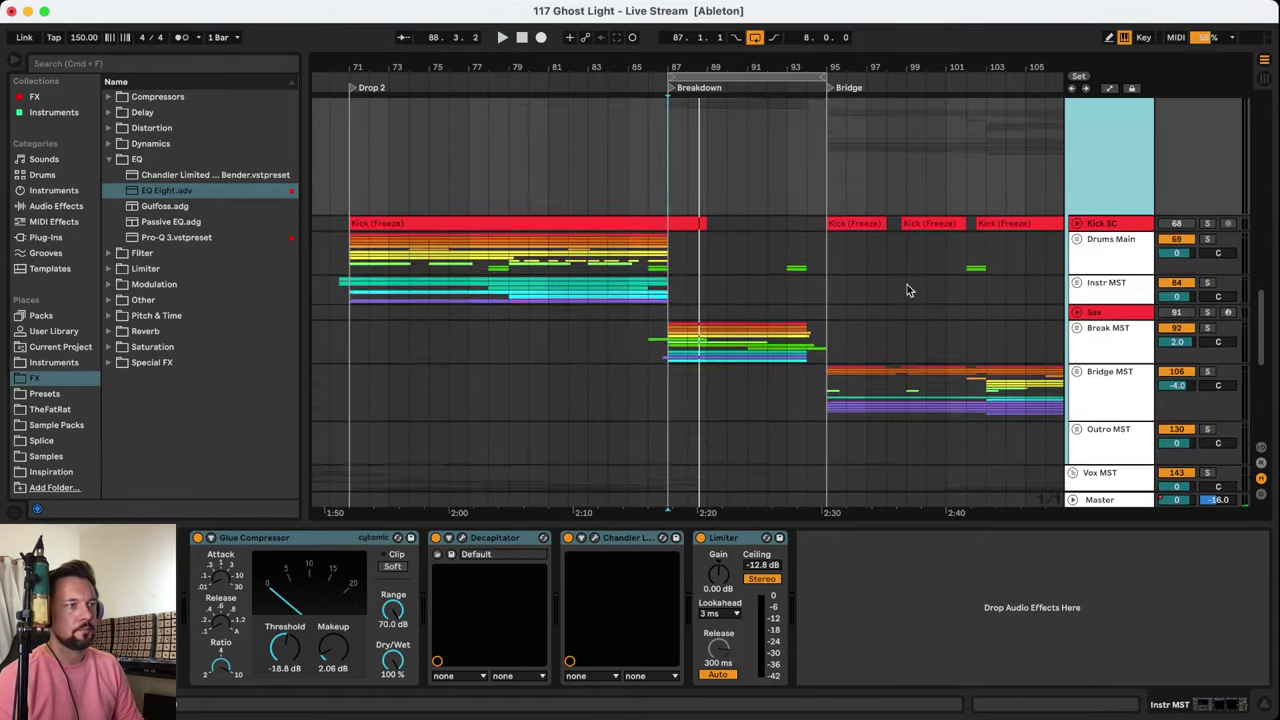
click(1121, 243)
click(1076, 240)
scroll(900, 230, down, 5)
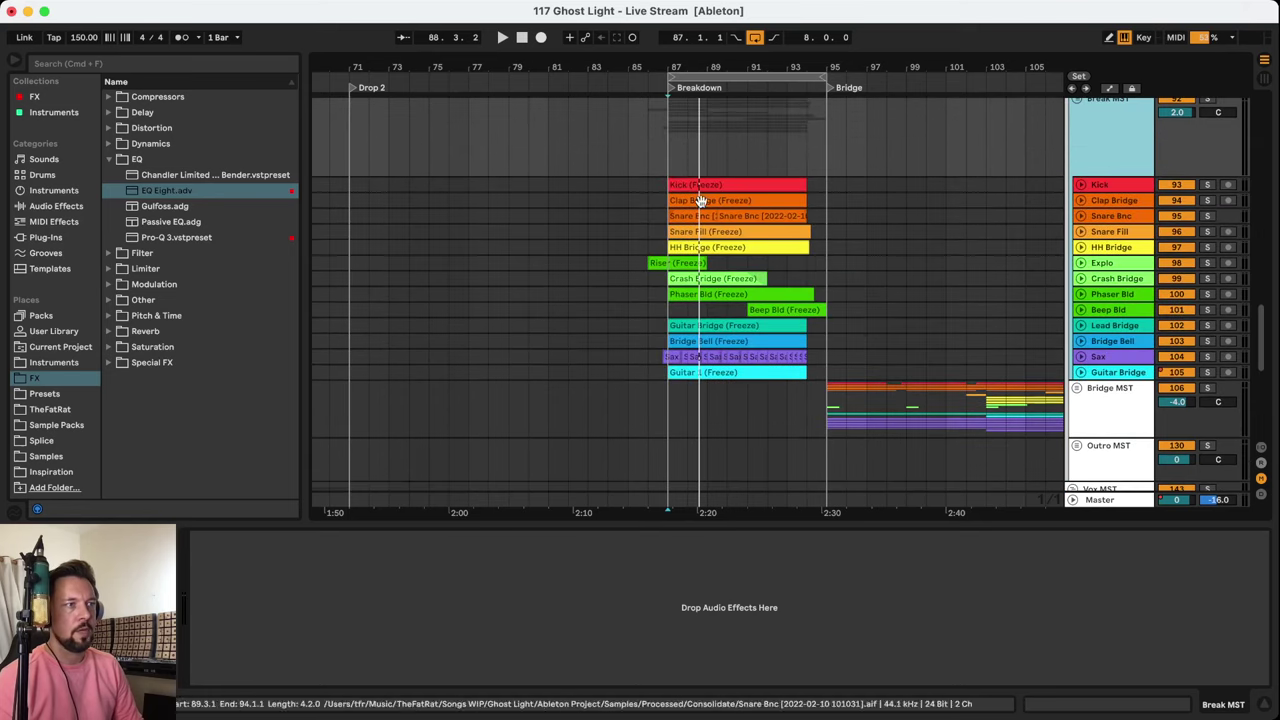
Play the Breakdown from bar 87 with Kick soloed, and switch the solo to Clap Bridge
click(692, 181)
click(1206, 186)
key(space)
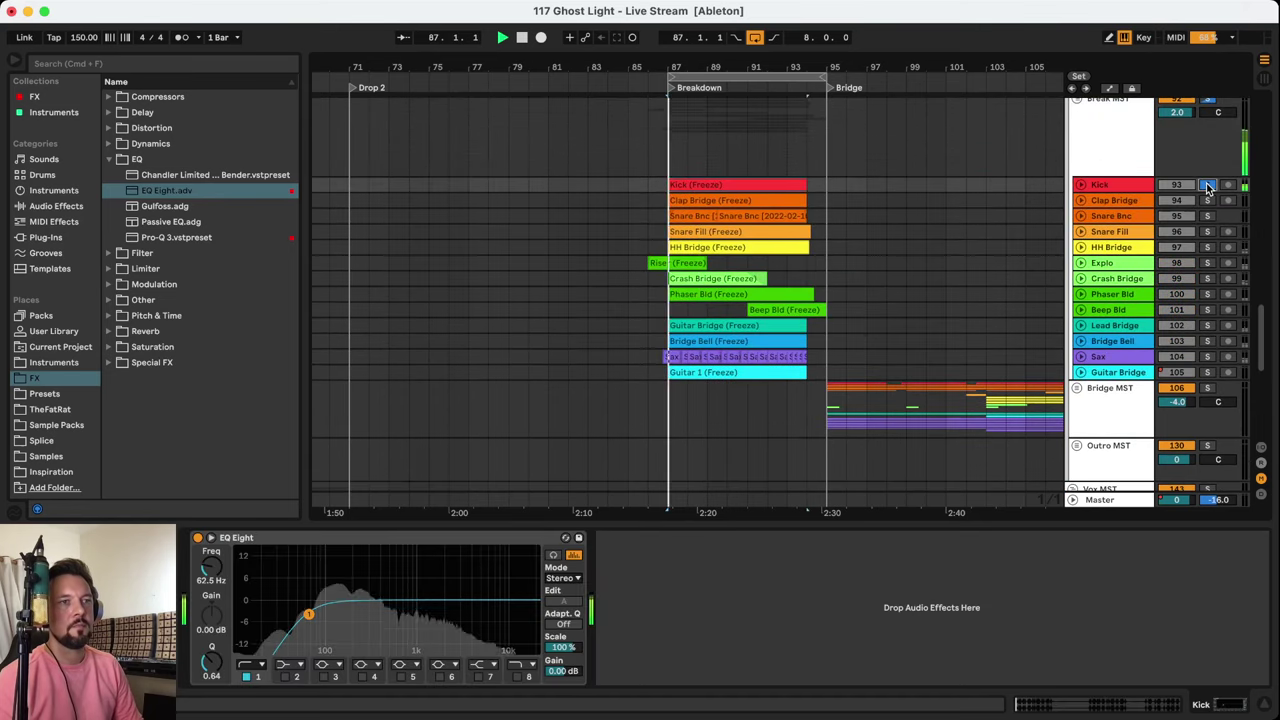
click(1207, 200)
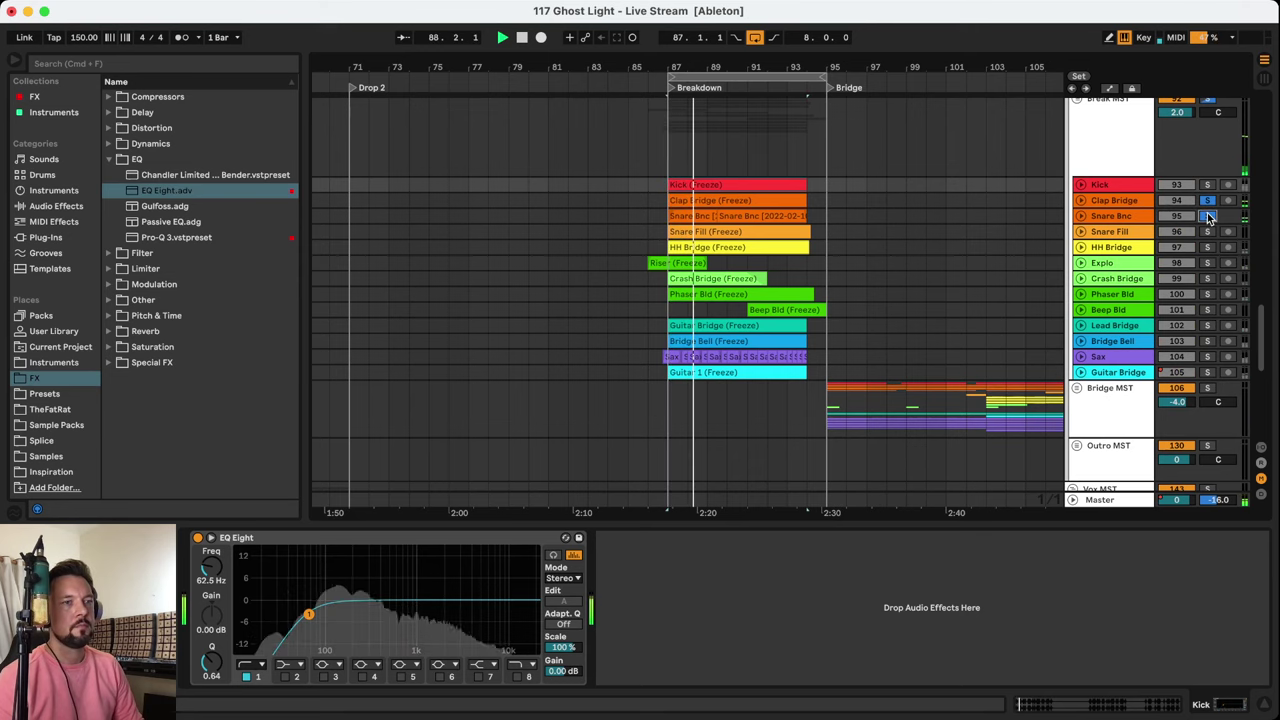
Solo Snare Bnc alongside Clap Bridge, replay it alone from bar 87, and clear the solos
super+click(1207, 216)
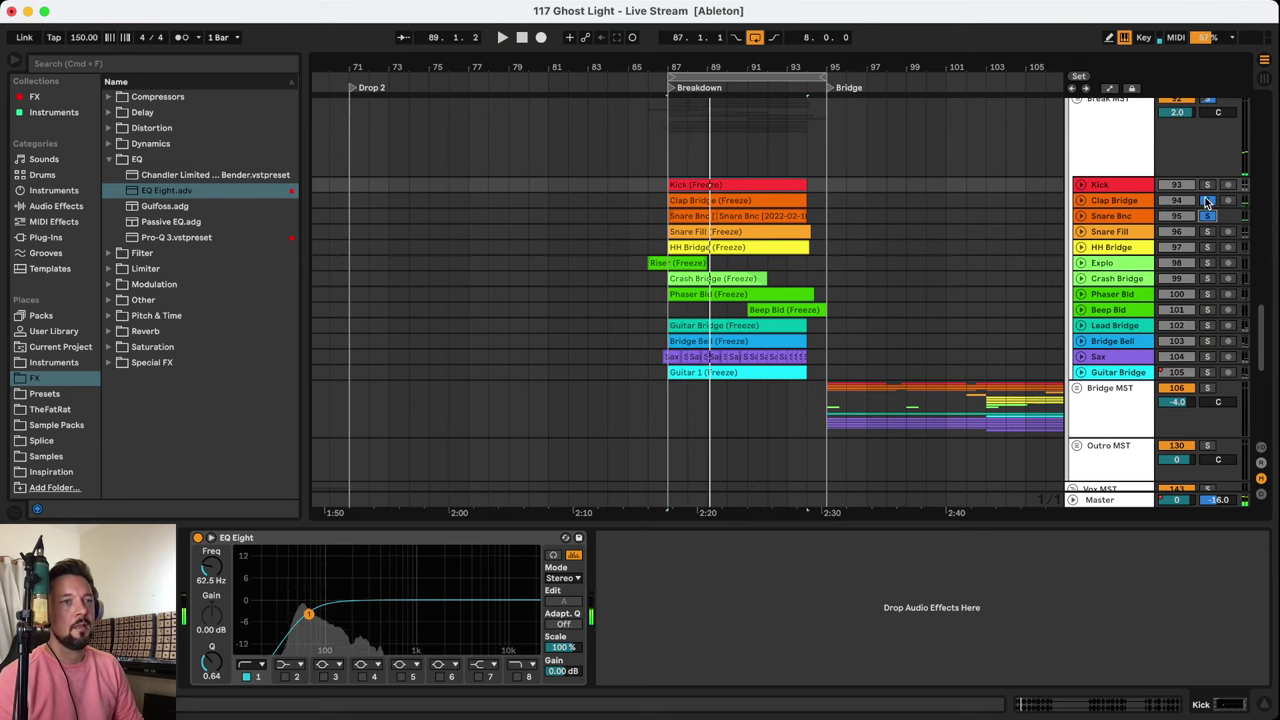
click(1206, 200)
click(1214, 217)
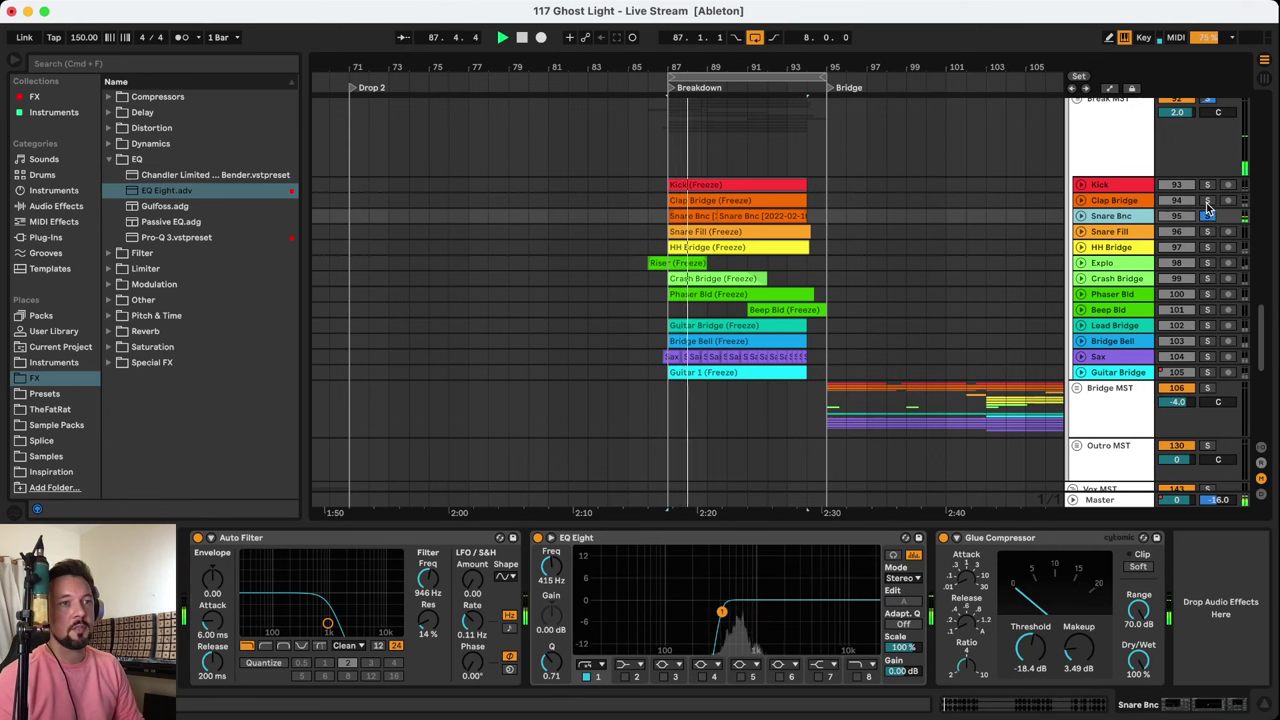
super+click(1207, 201)
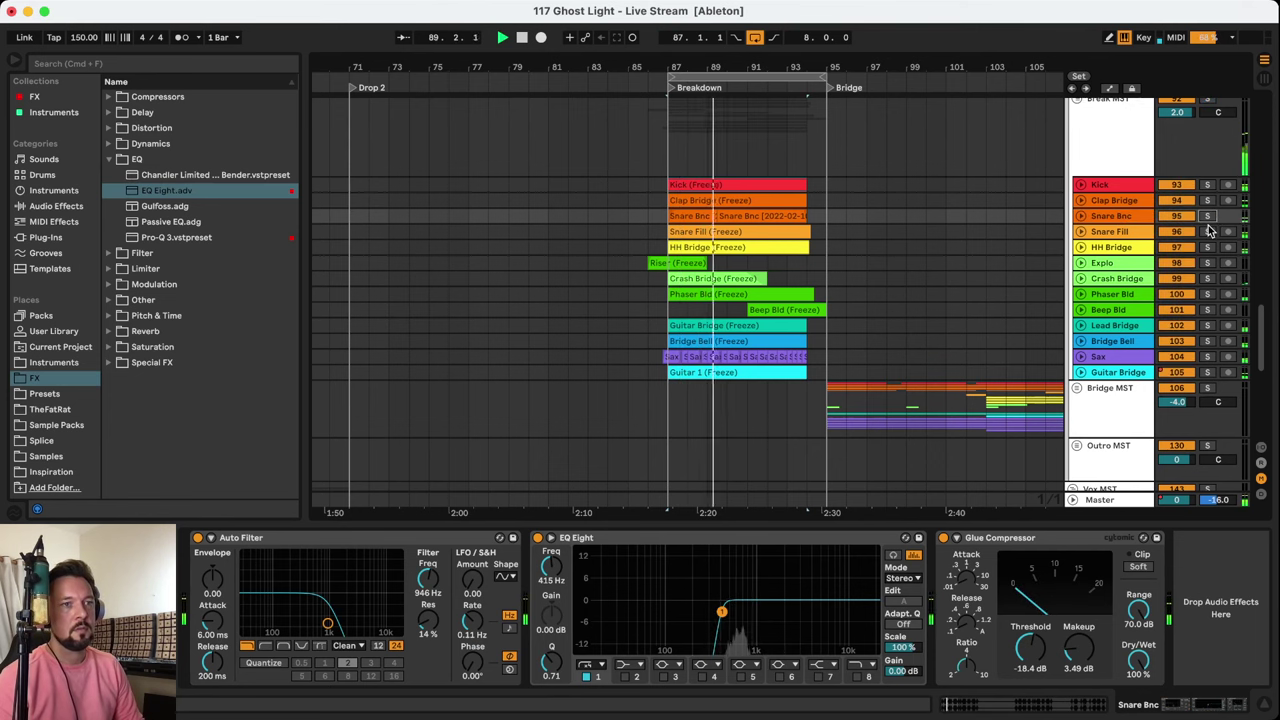
Listen to Snare Fill and HH Bridge soloed one at a time, checking the Snare Fill waveform, and clear each solo
click(1207, 231)
click(1080, 233)
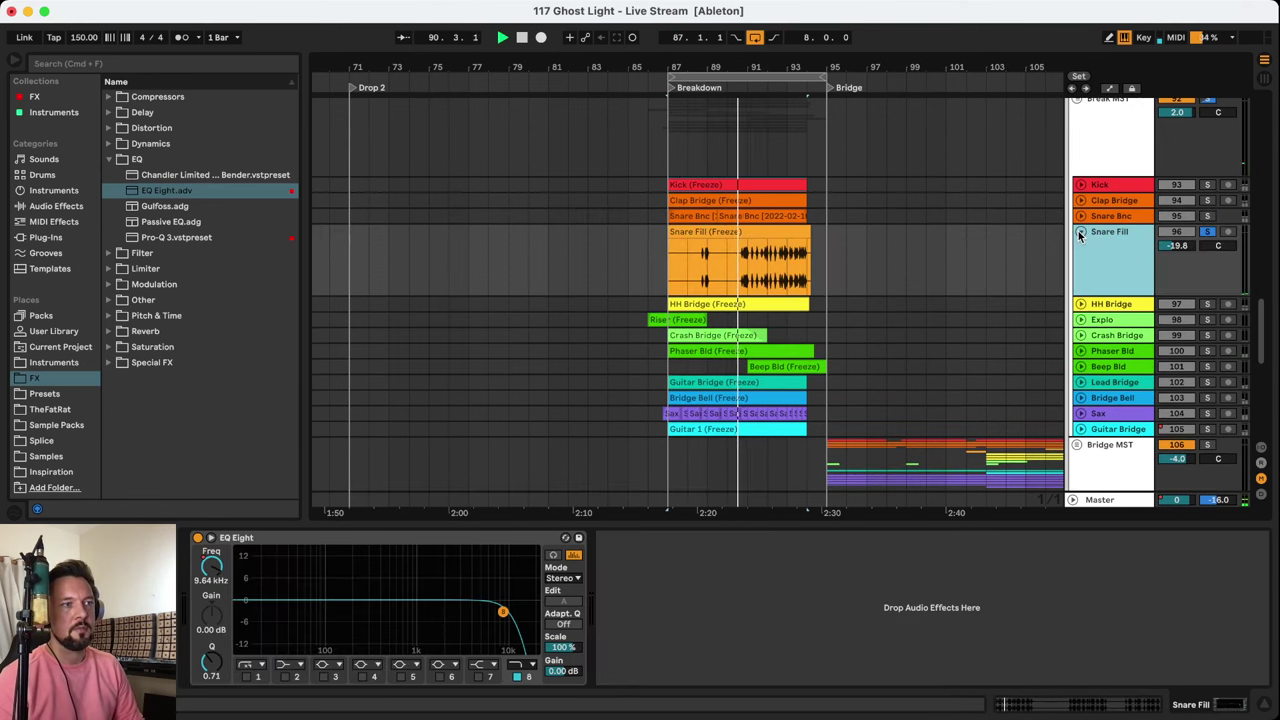
click(1080, 233)
click(1207, 231)
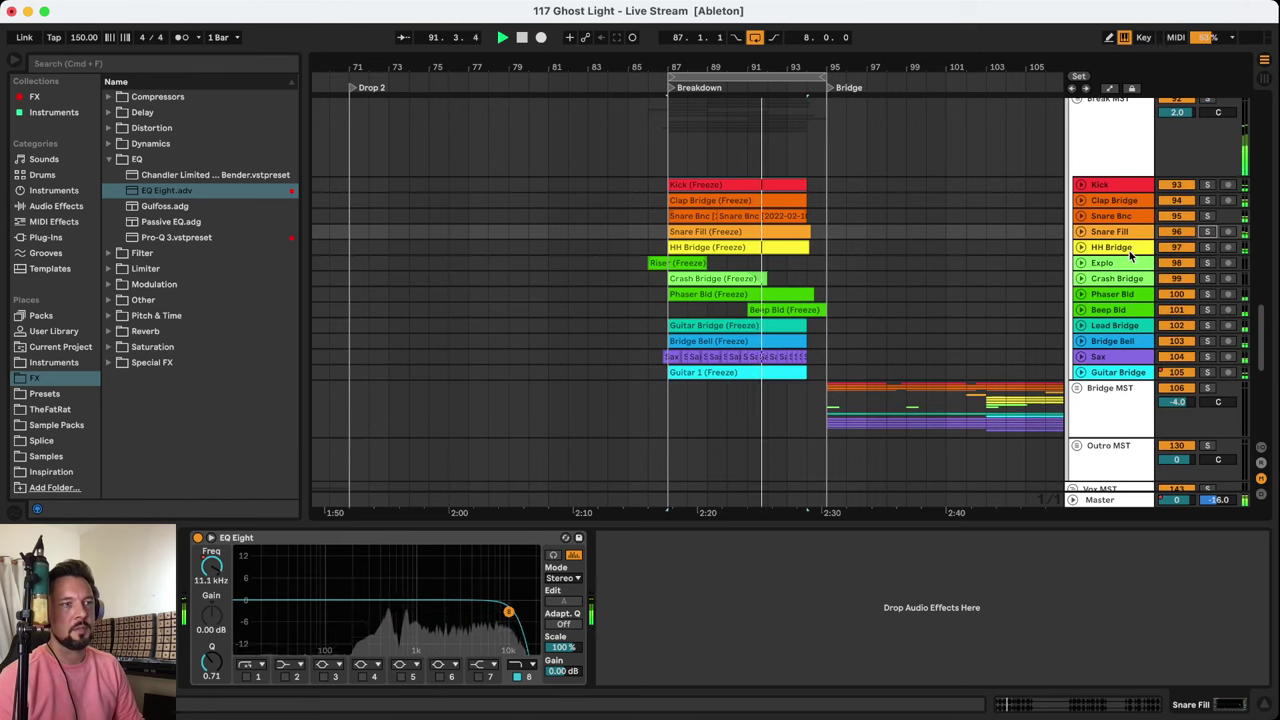
click(1207, 247)
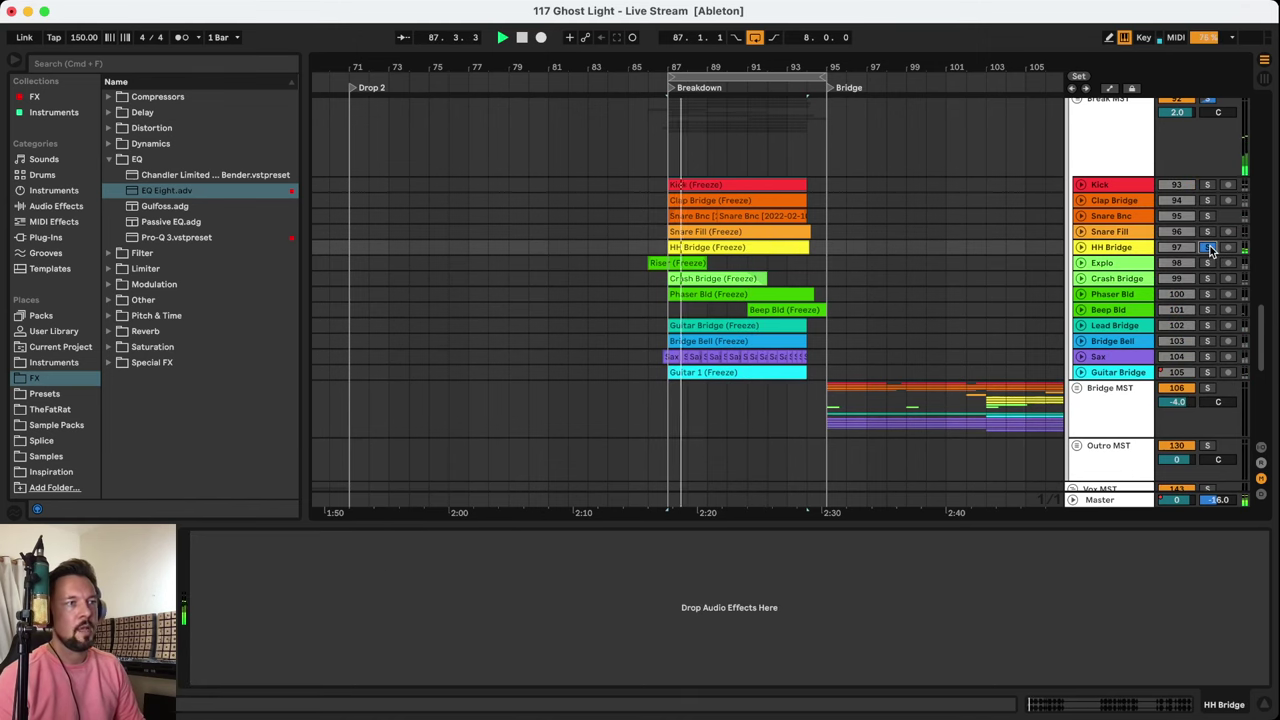
click(1208, 247)
Unfold the Explo track, play its Riser clip soloed from the clip's start, and replay it with the solo cleared
click(1081, 262)
click(1207, 262)
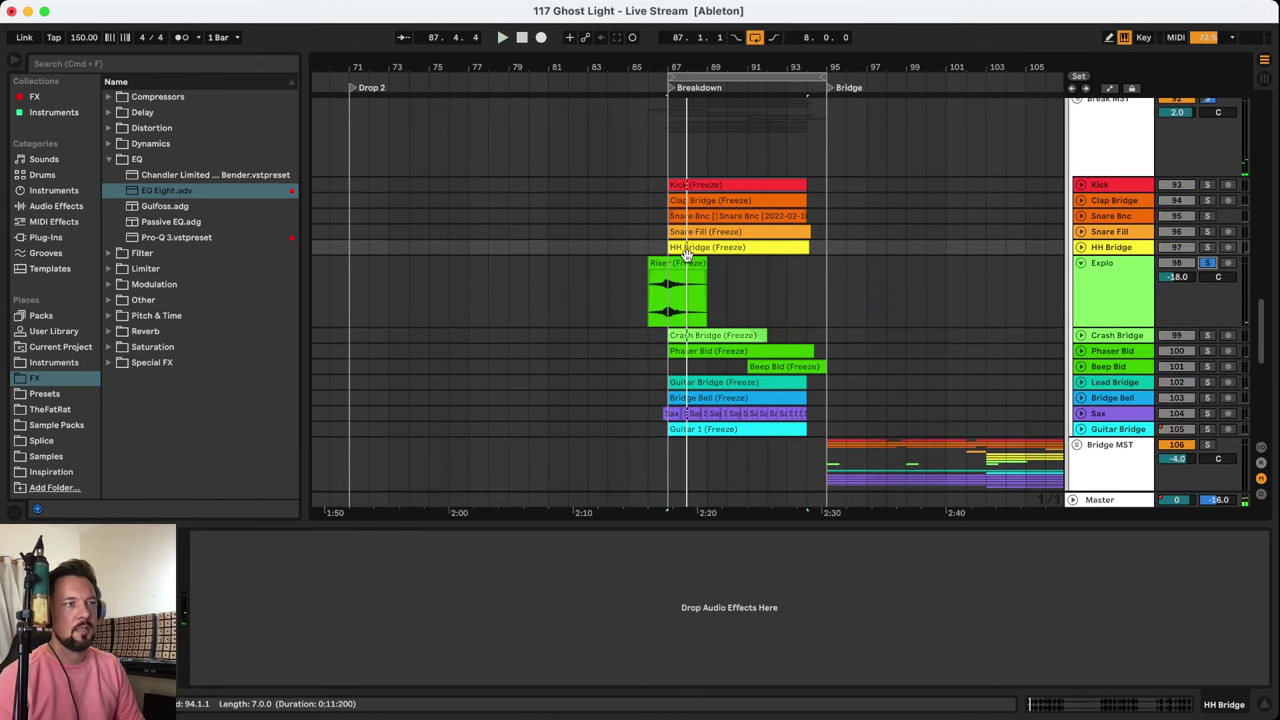
click(692, 262)
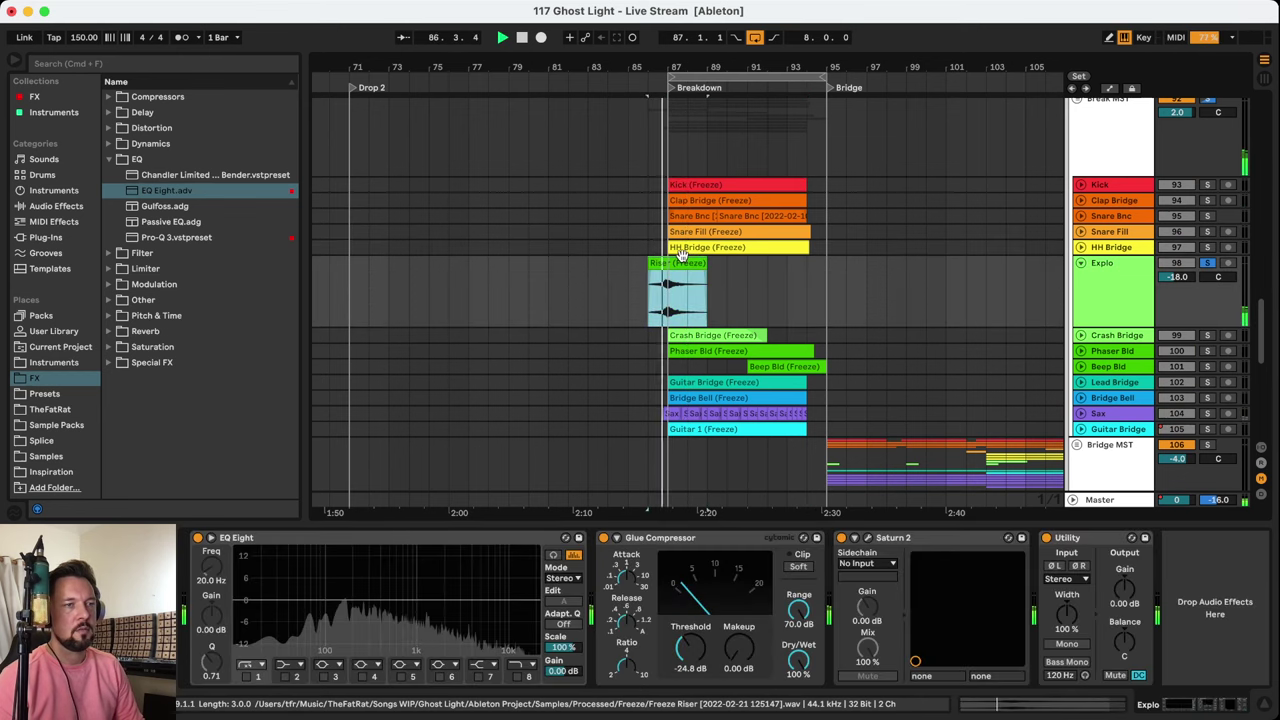
click(1207, 264)
key(space)
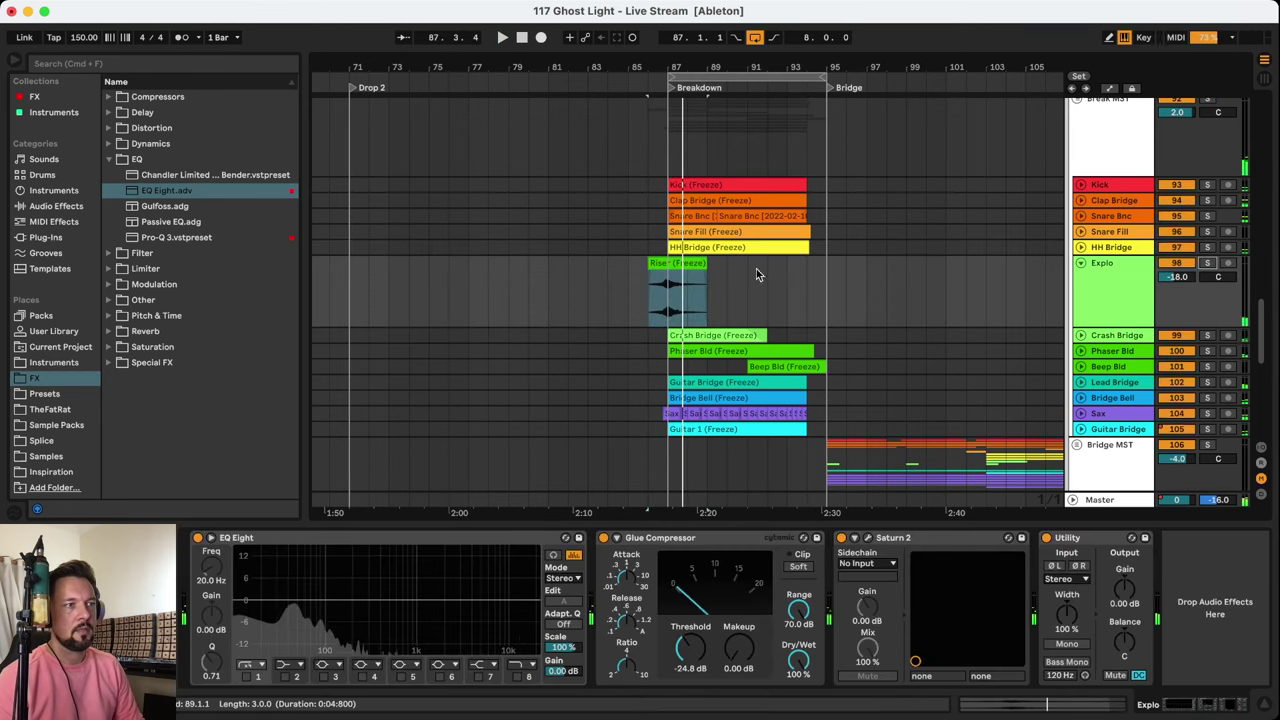
Fold the Explo track, unfold Crash Bridge, and play its clip soloed from the clip's start
click(1081, 262)
click(1115, 279)
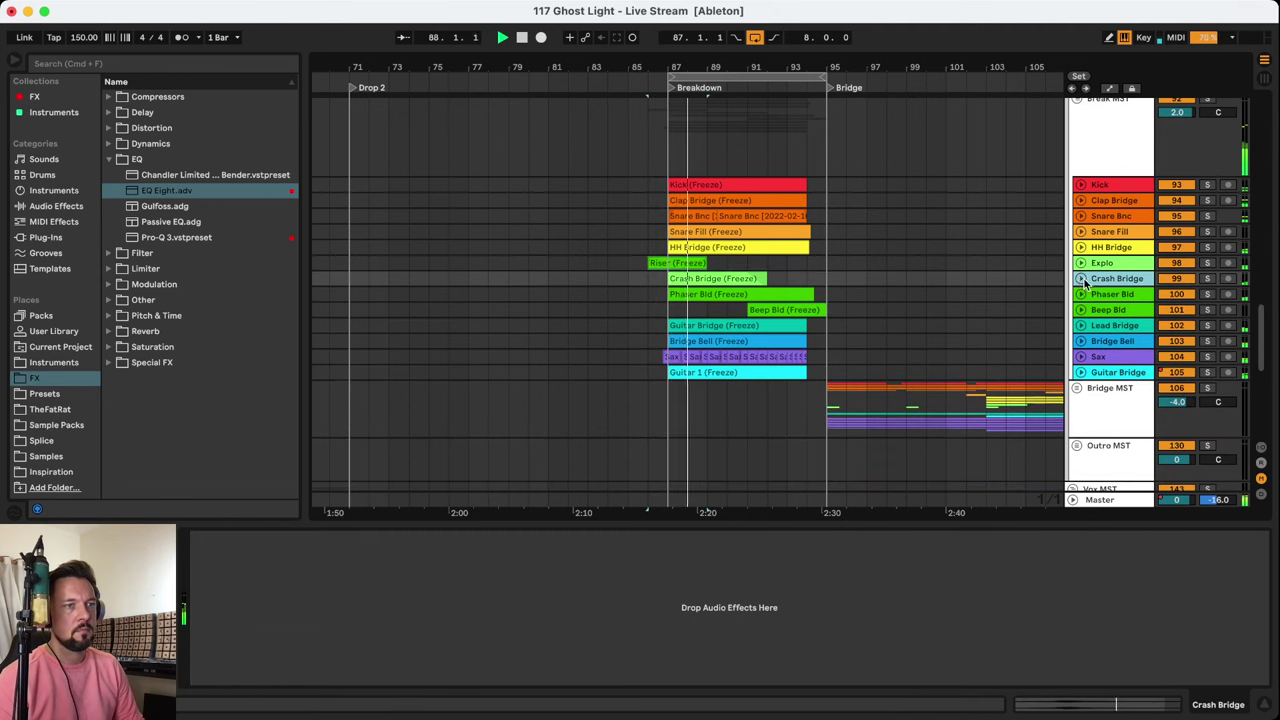
click(1081, 279)
click(1207, 280)
key(space)
key(space)
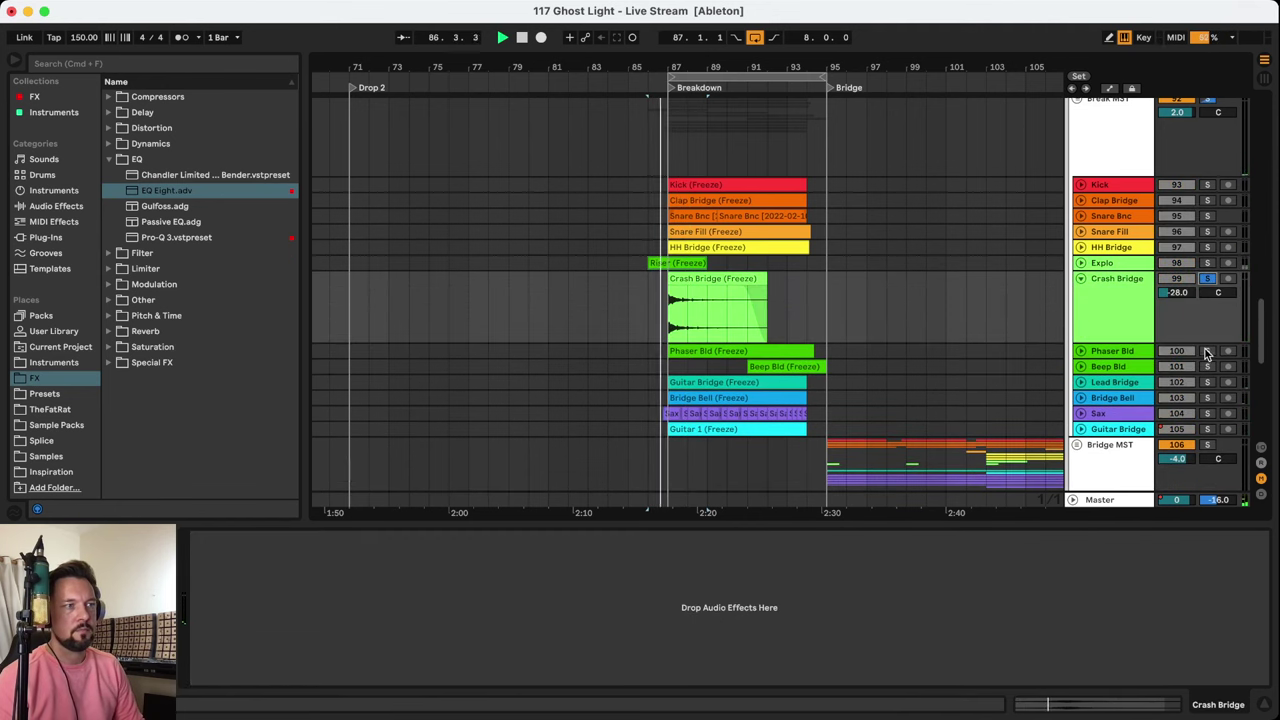
click(718, 279)
Listen to Phaser Bld soloed in place of Crash Bridge, and clear its solo, leaving Phaser Bld as the unfolded track
click(1207, 351)
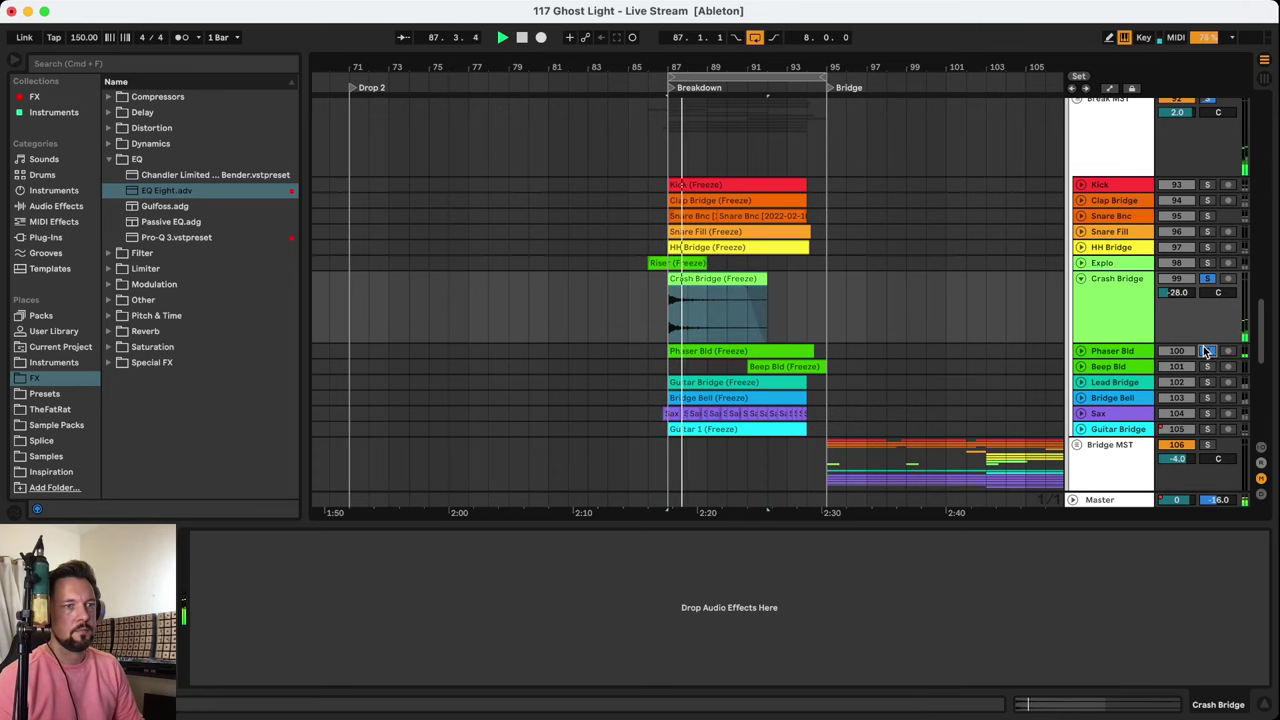
click(1207, 280)
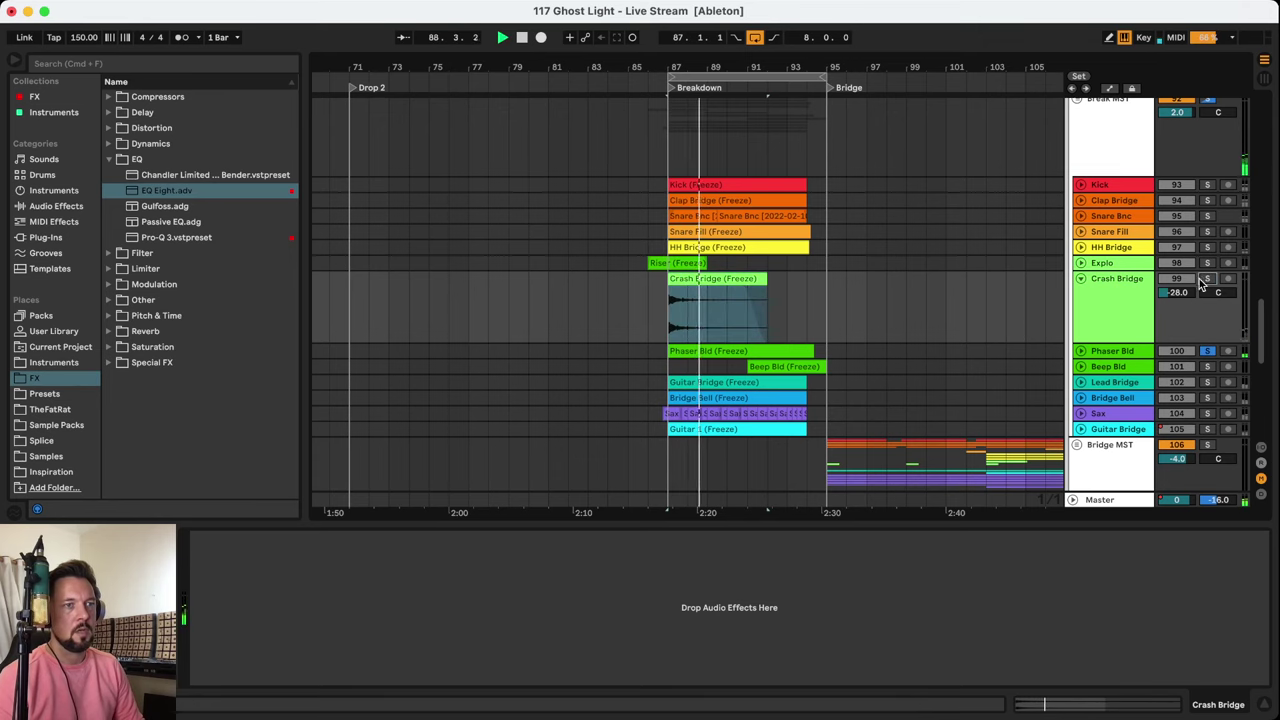
click(1076, 279)
click(1079, 279)
key(space)
click(1206, 294)
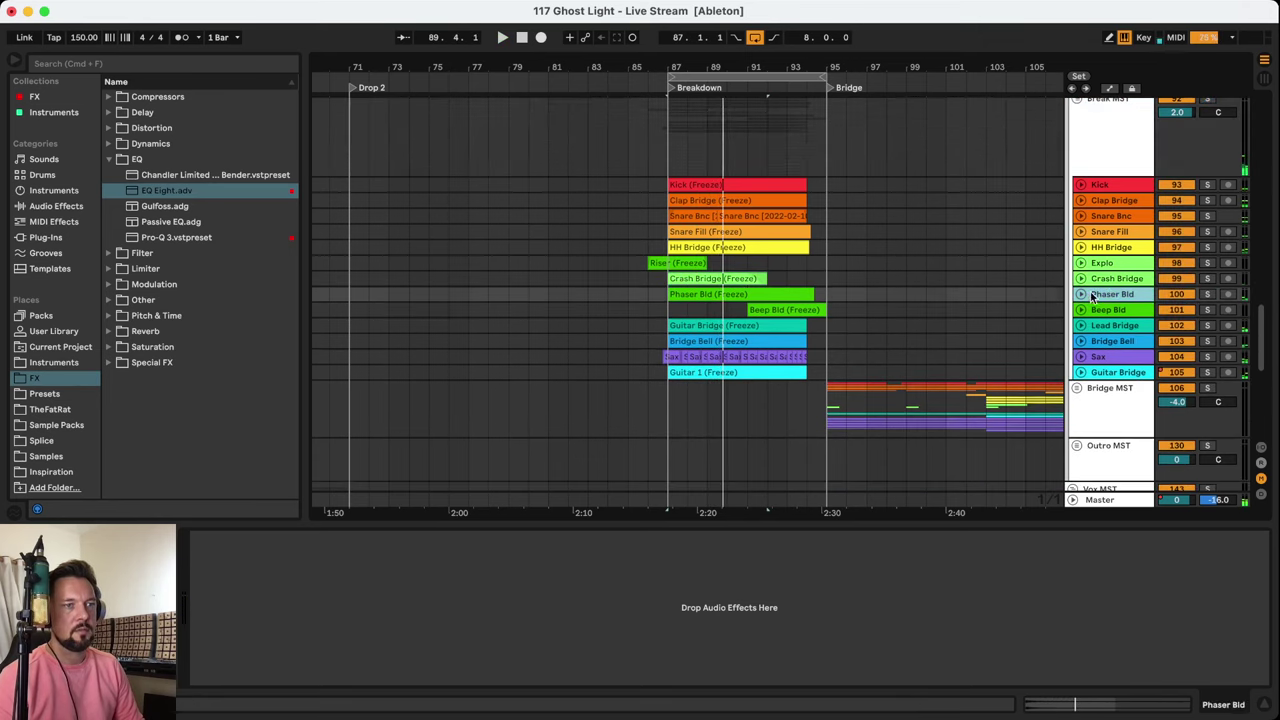
click(1081, 295)
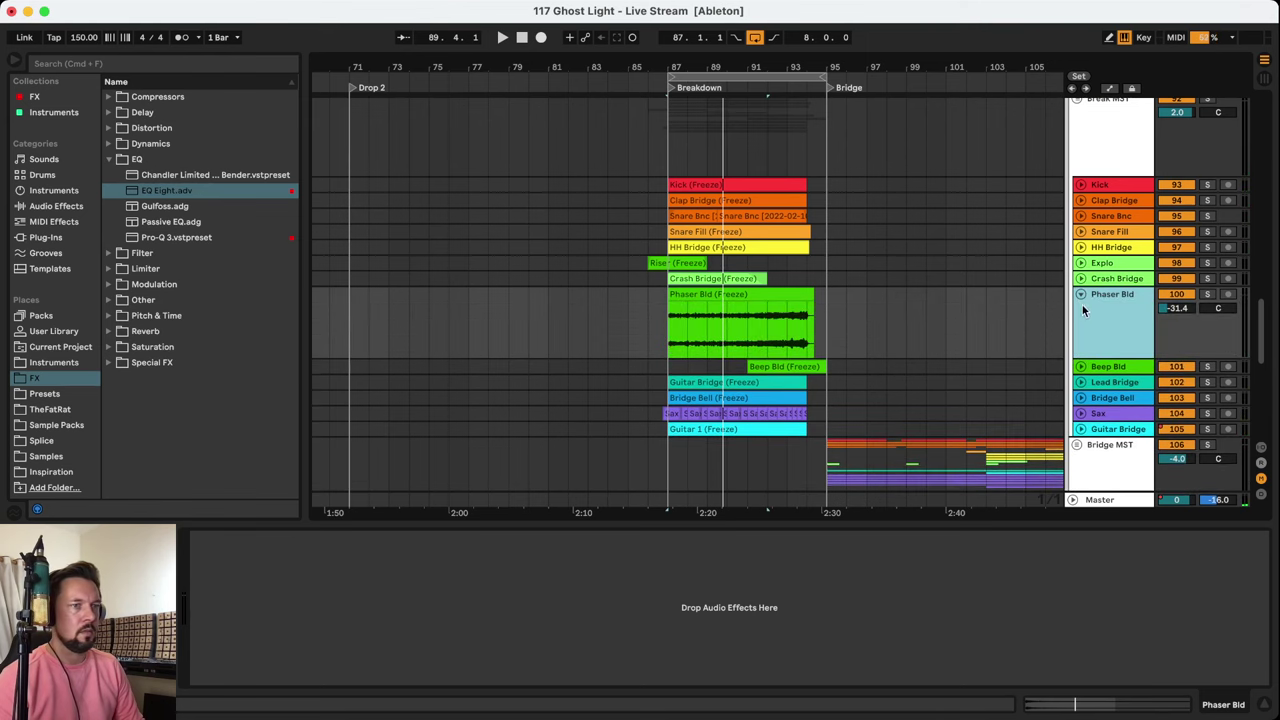
Open the FX folder in Presets and try to load SYL Noise Phaser.adg onto the Phaser Bld track
click(71, 396)
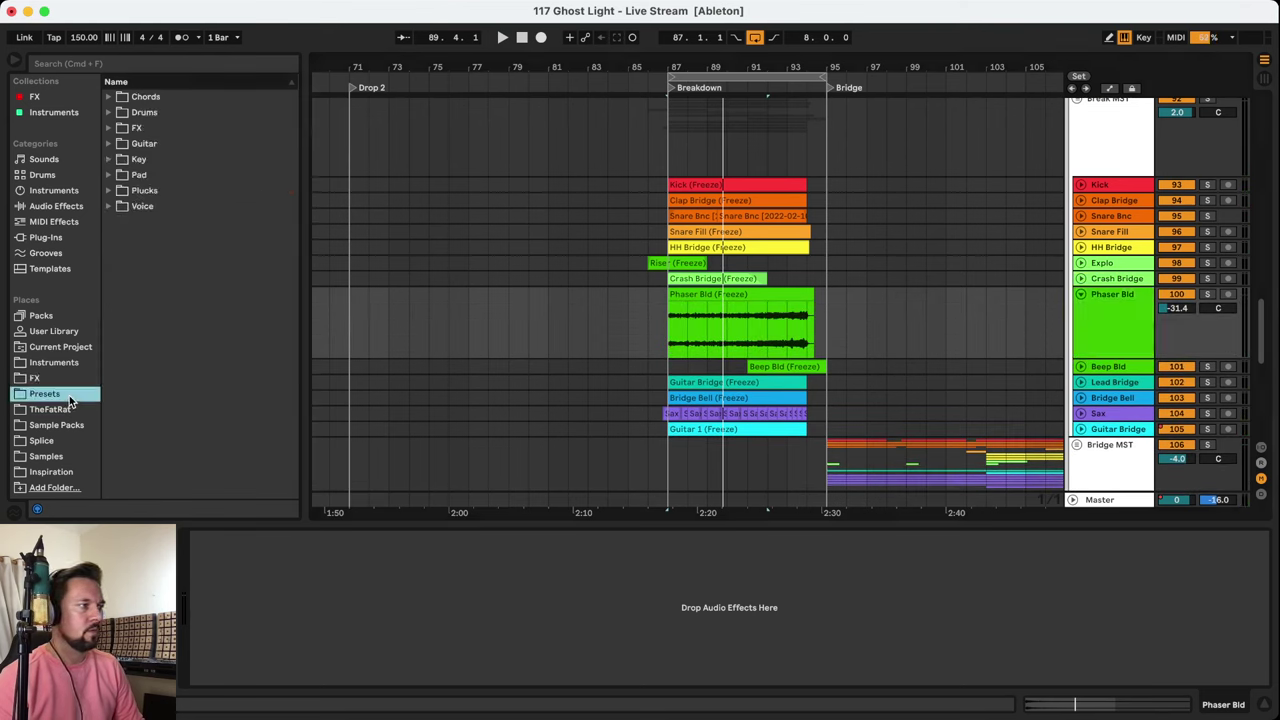
click(109, 128)
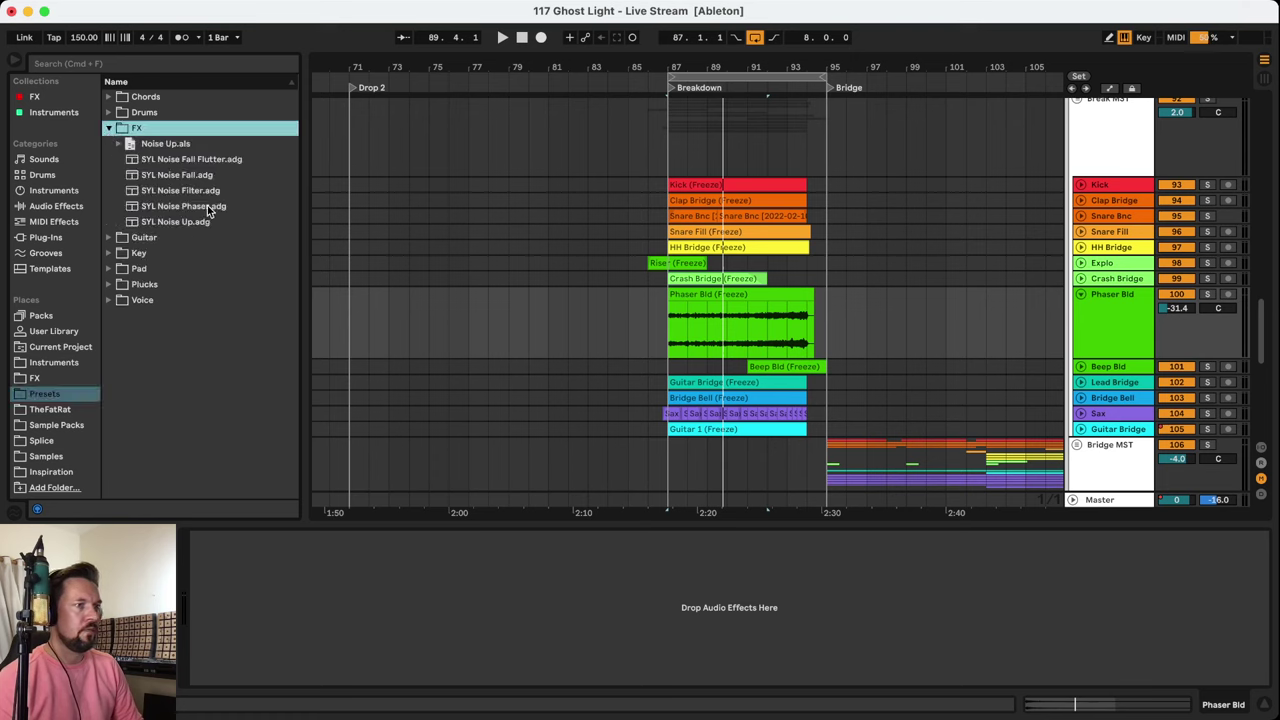
drag(207, 205, 1060, 395)
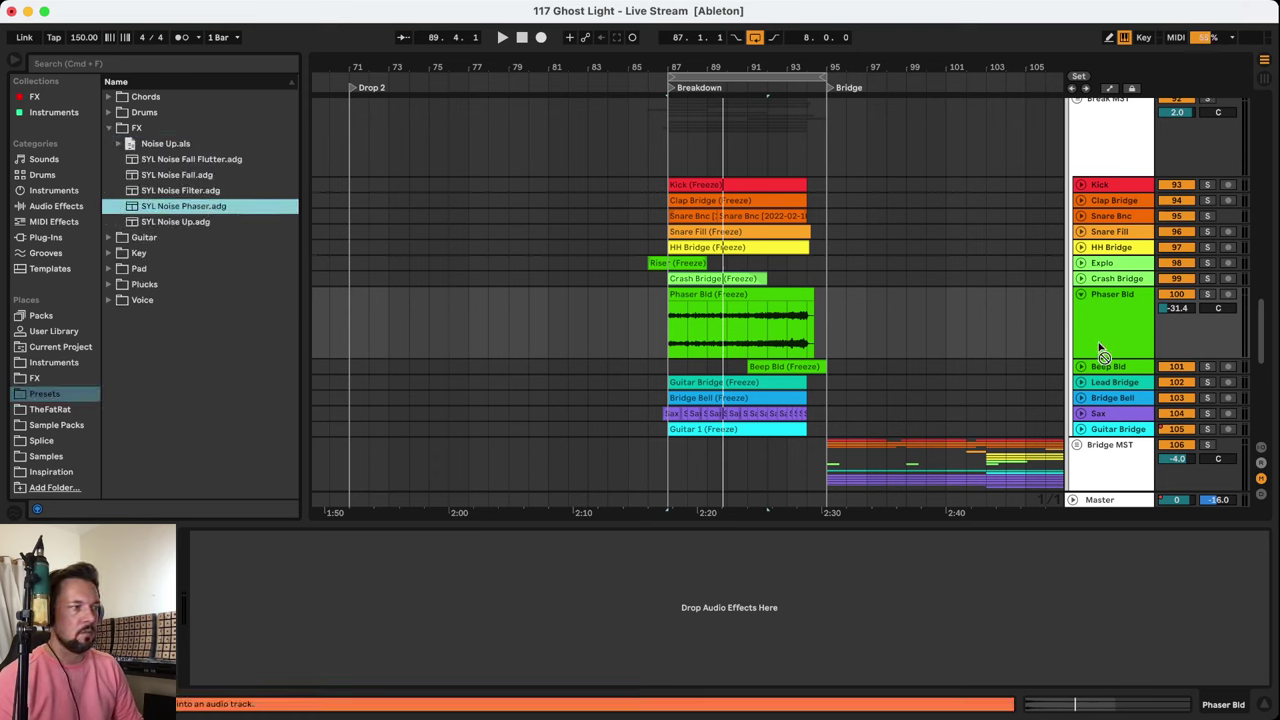
drag(510, 268, 228, 208)
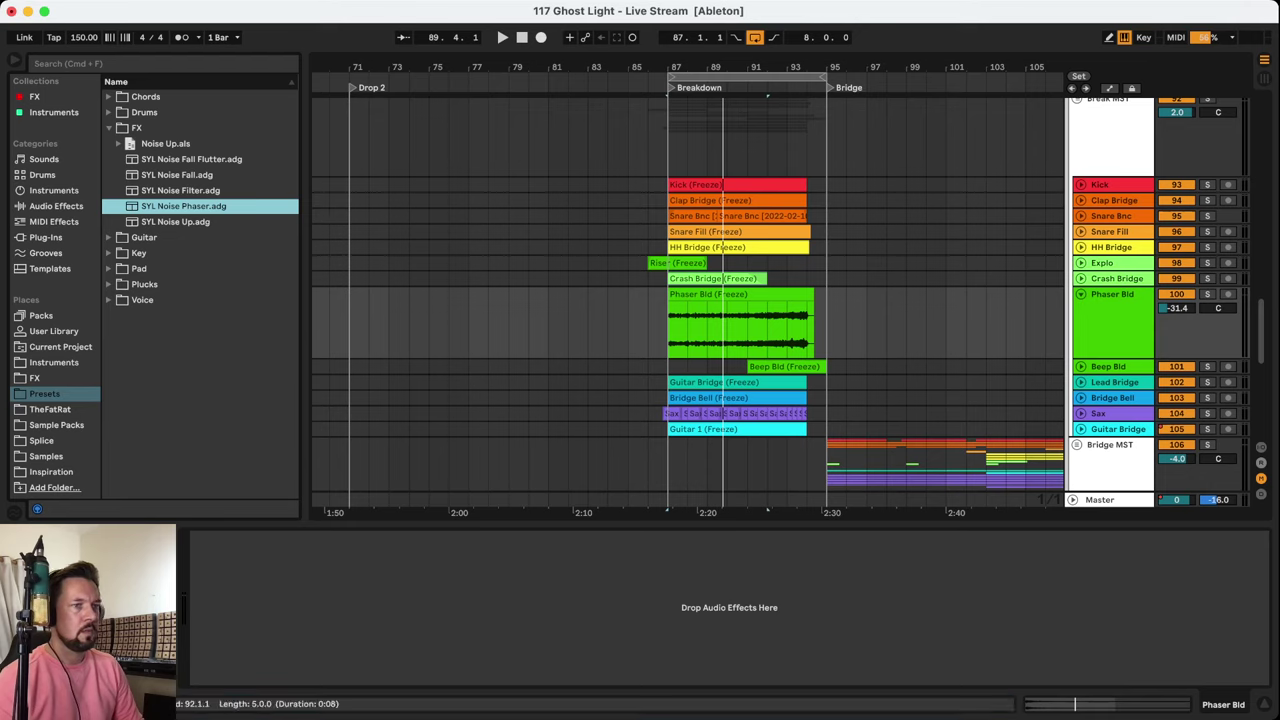
Insert a MIDI track directly below Phaser Bld and load the SYL Noise Phaser.adg preset on it
click(1108, 297)
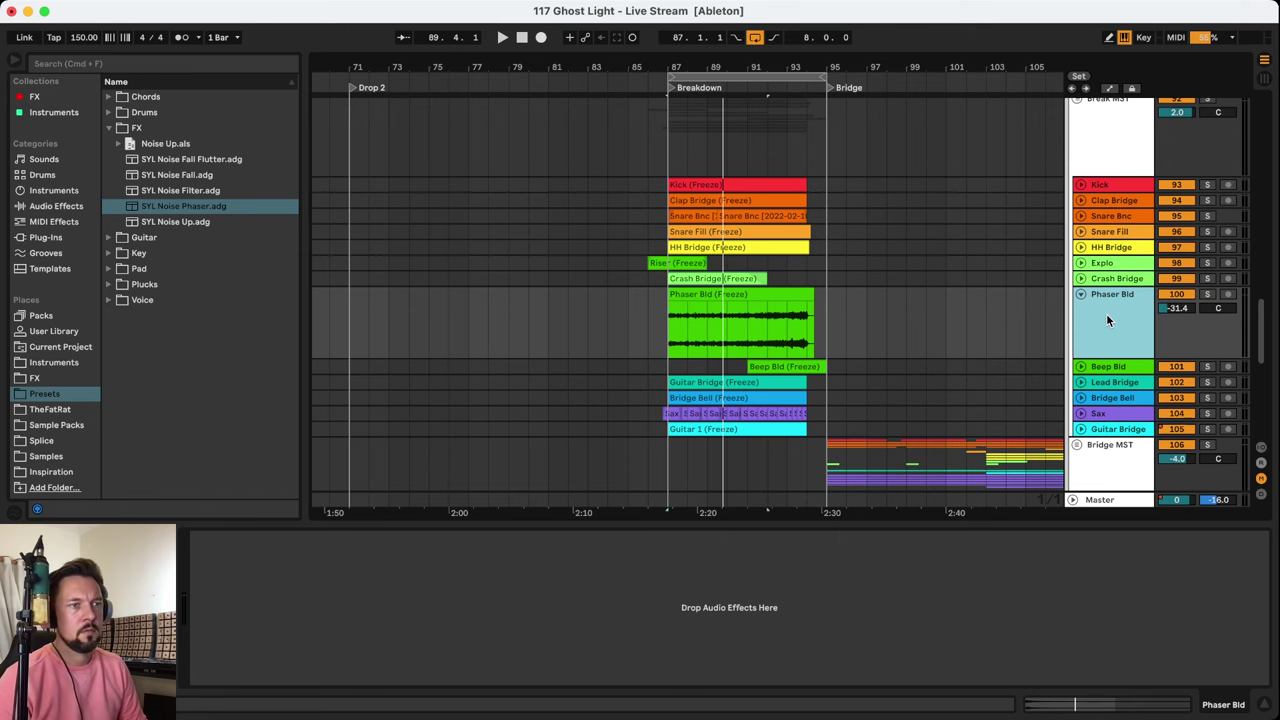
key(super+shift+t)
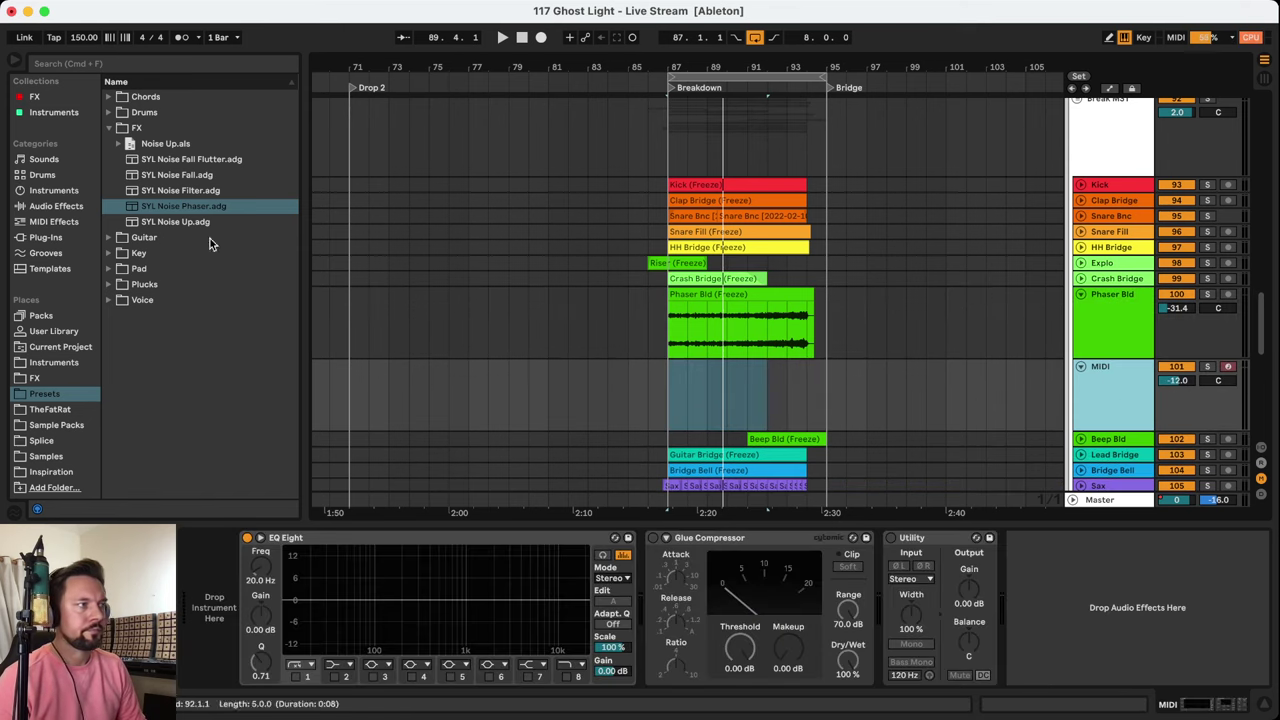
drag(177, 209, 213, 607)
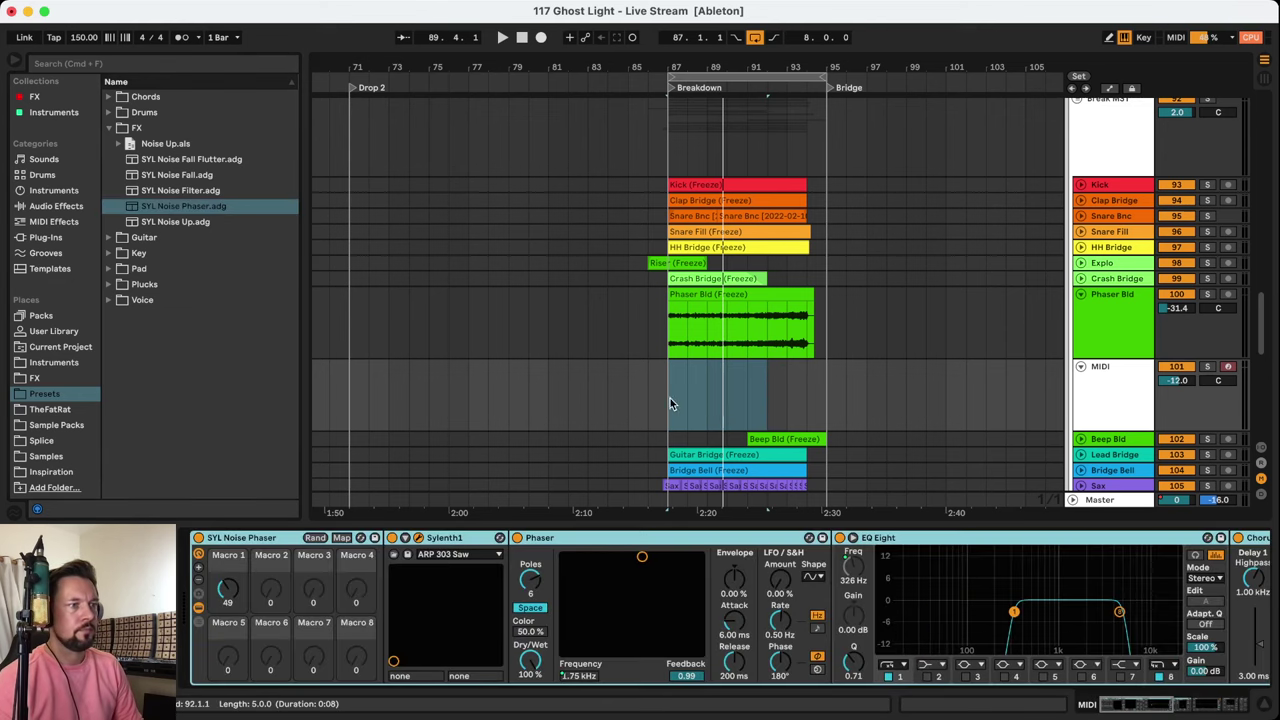
Create a MIDI clip from bar 87 to bar 95 on the new track, holding a single F3 note for all 8 bars
click(669, 398)
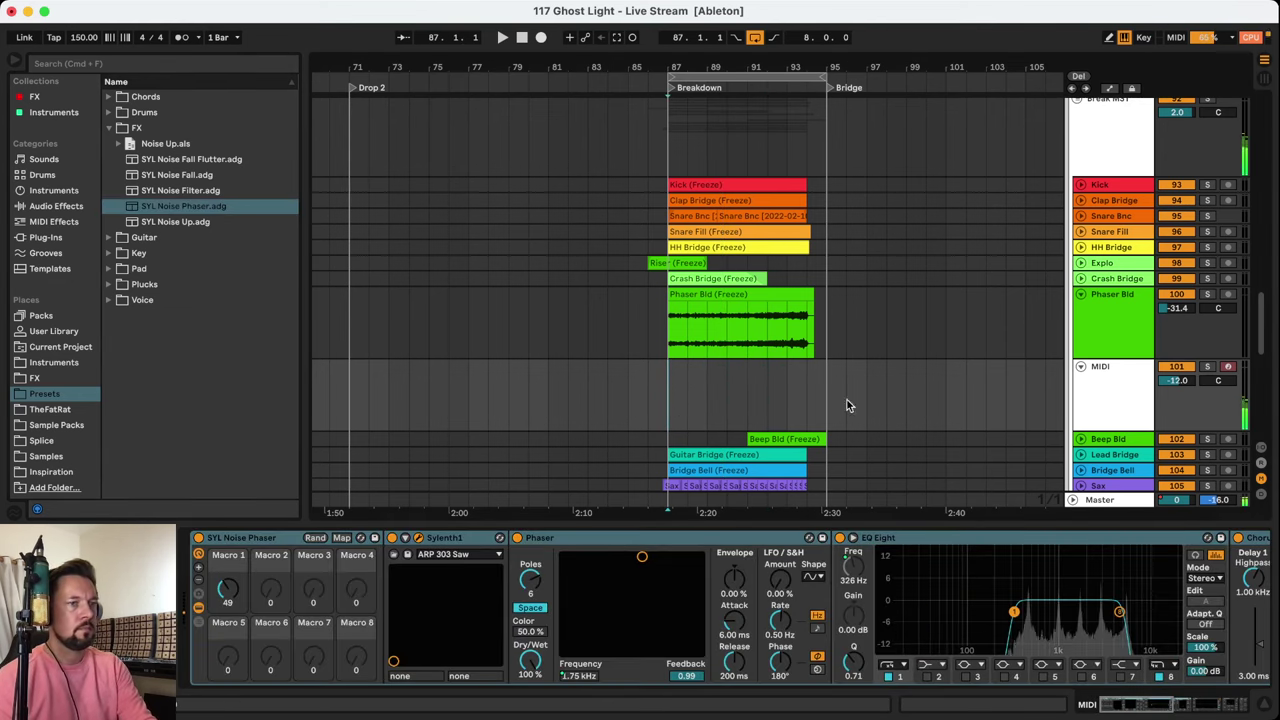
drag(666, 398, 769, 398)
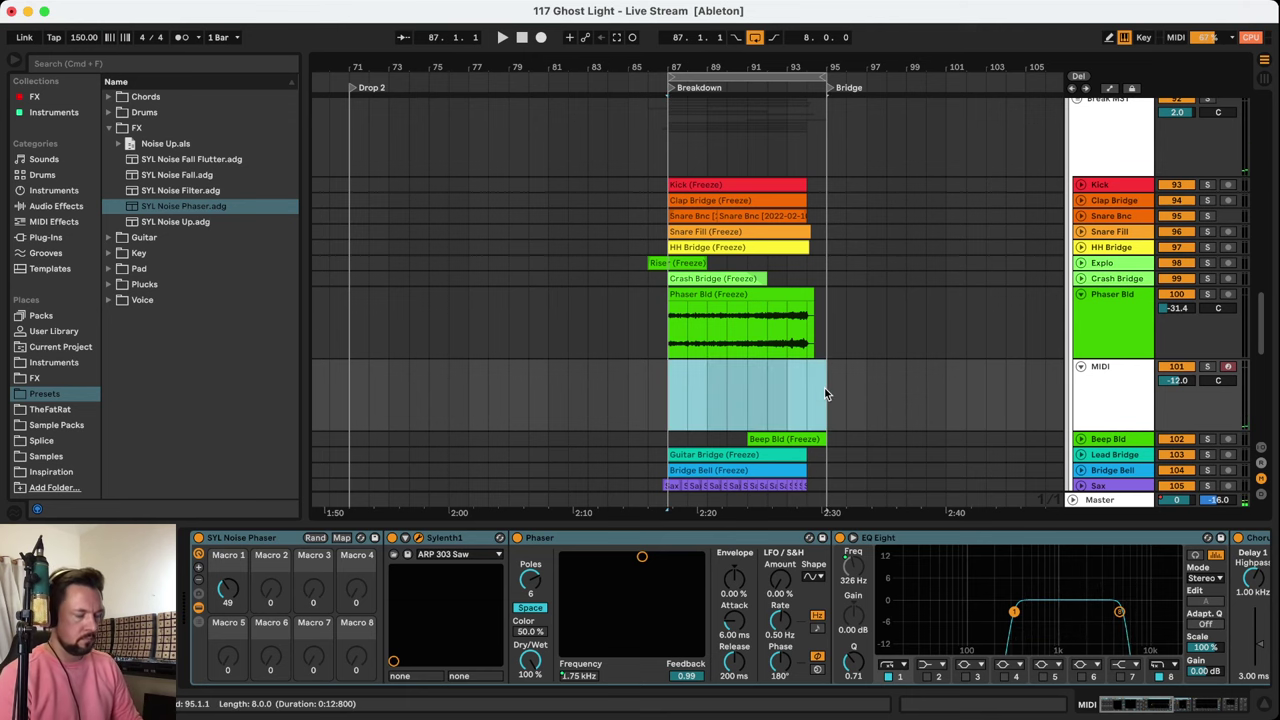
key(super+shift+m)
double_click(421, 500)
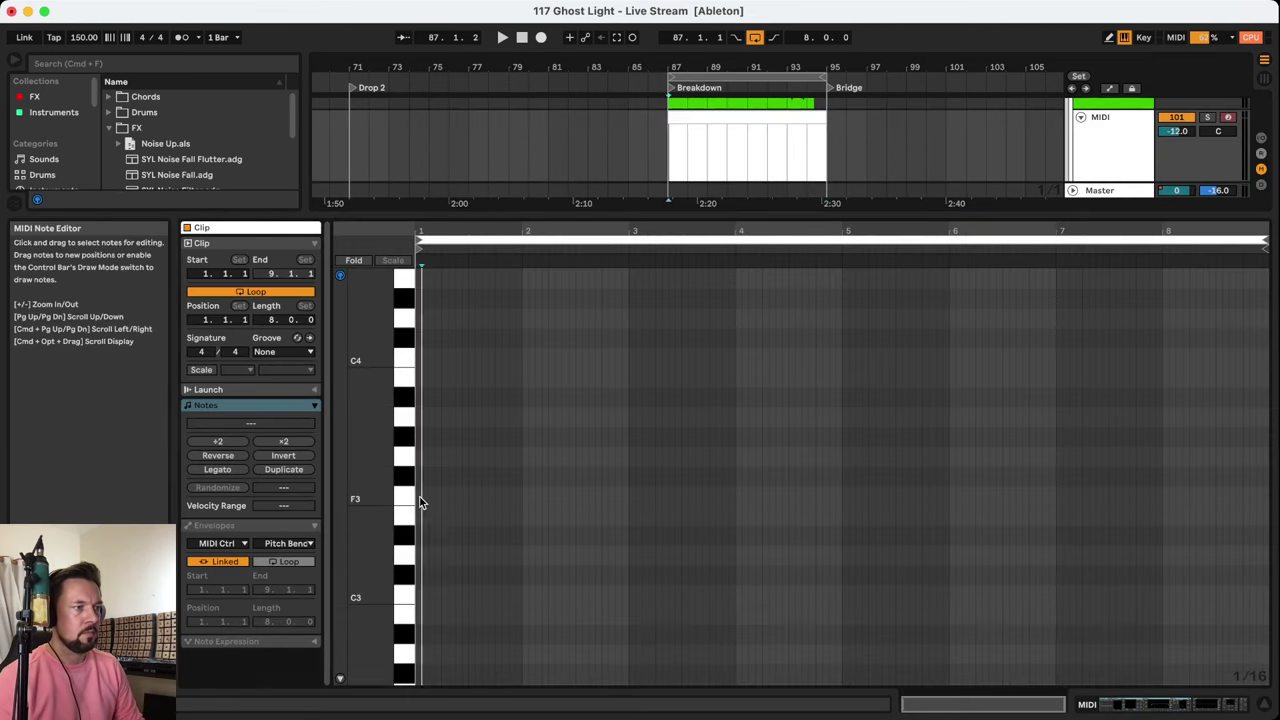
drag(422, 496, 1022, 481)
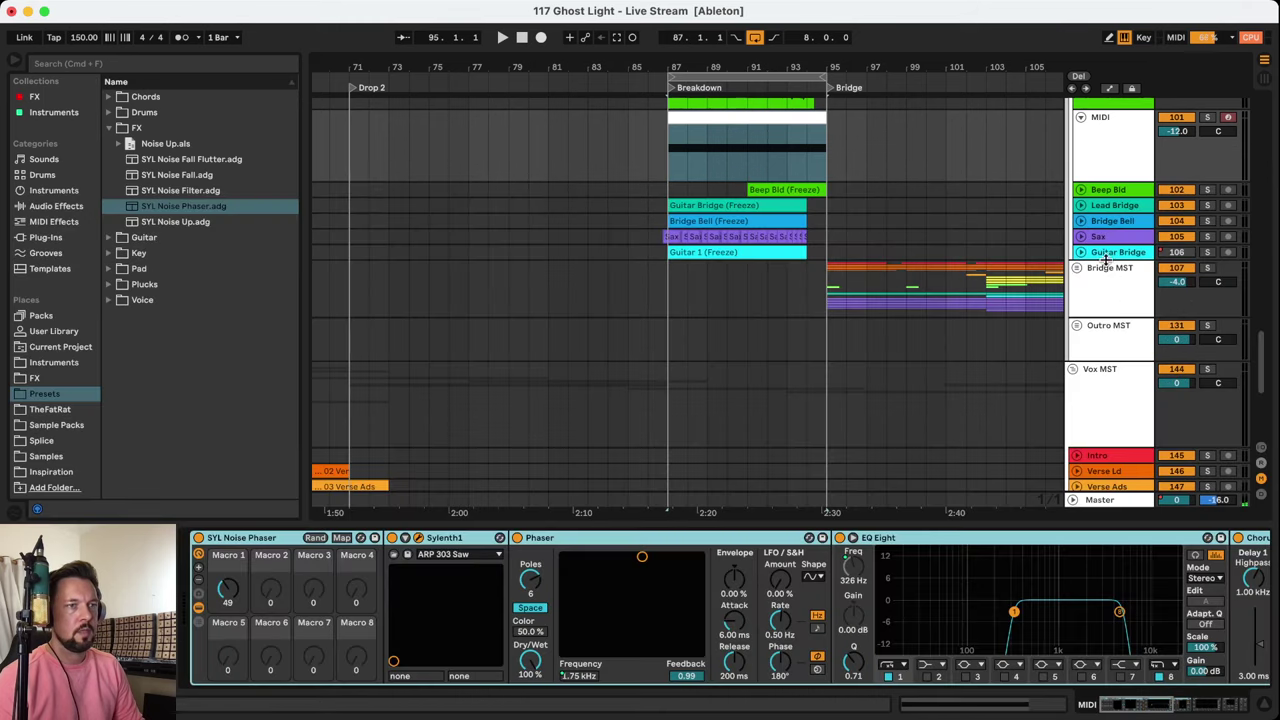
Solo the new MIDI track, lower its volume to -18.4 dB, and play the Breakdown clip
click(1106, 257)
scroll(1139, 152, up, 2)
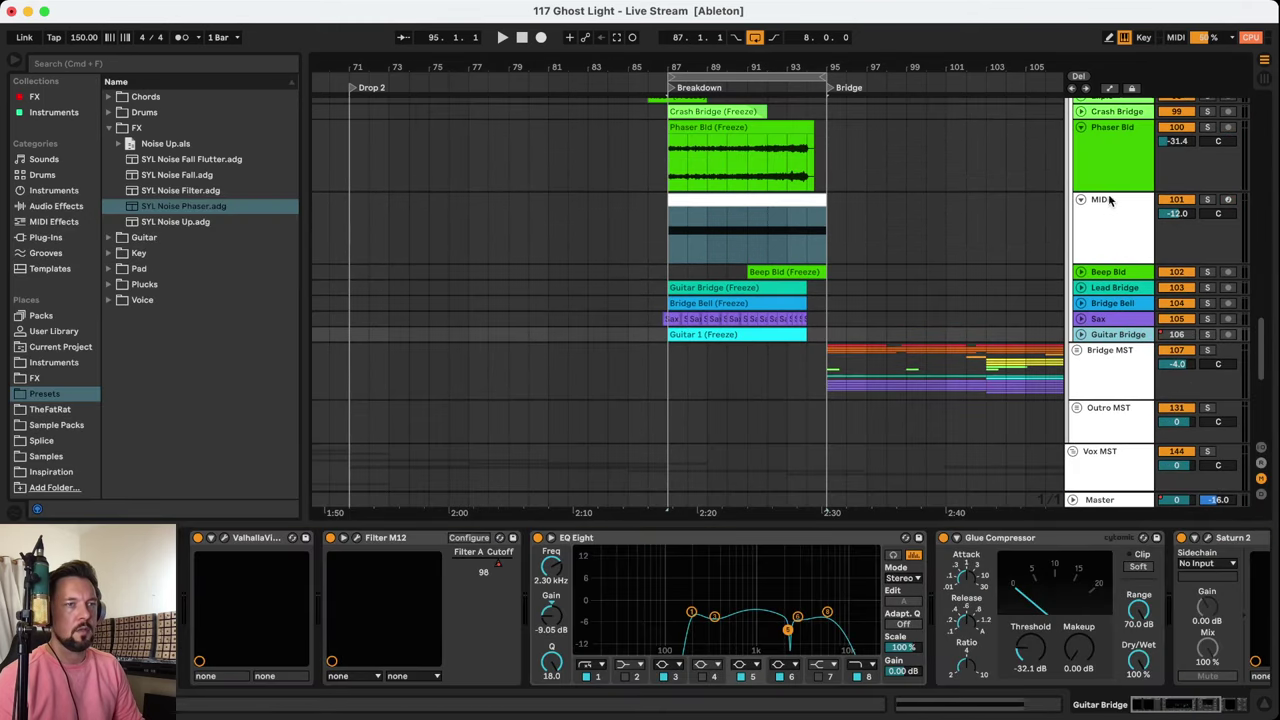
click(1106, 216)
click(1208, 200)
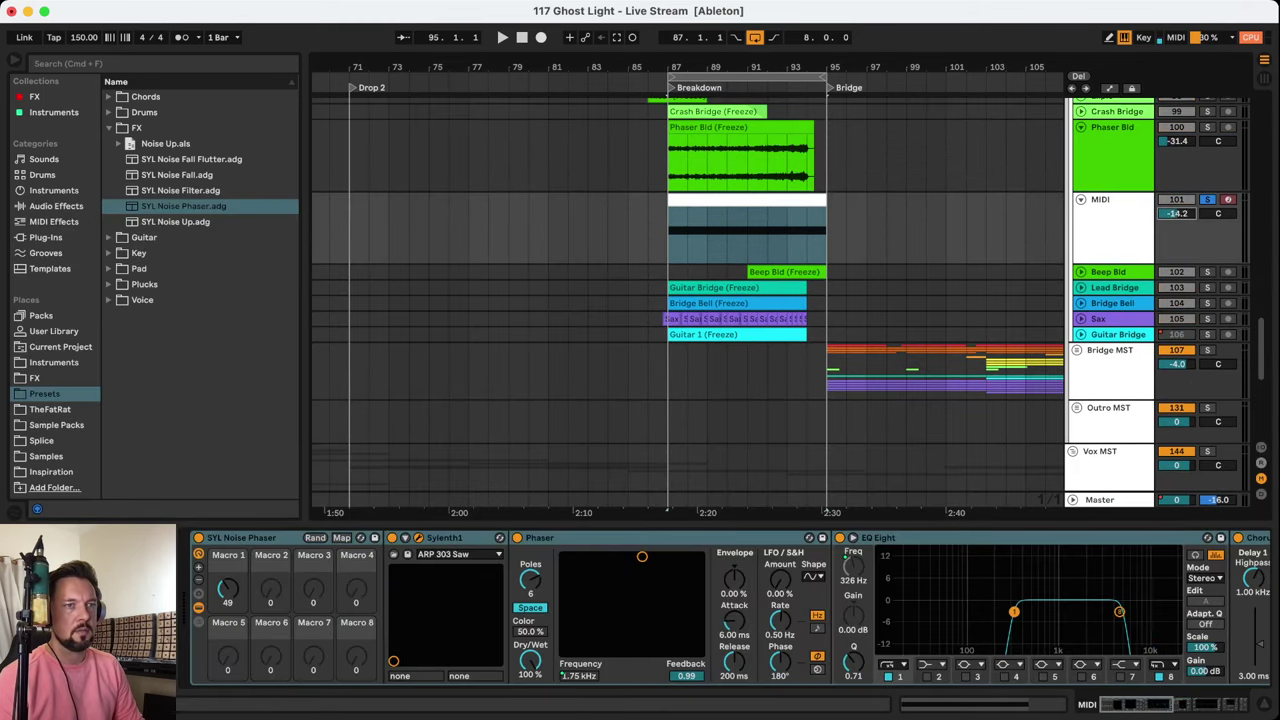
drag(1175, 218, 1175, 226)
key(space)
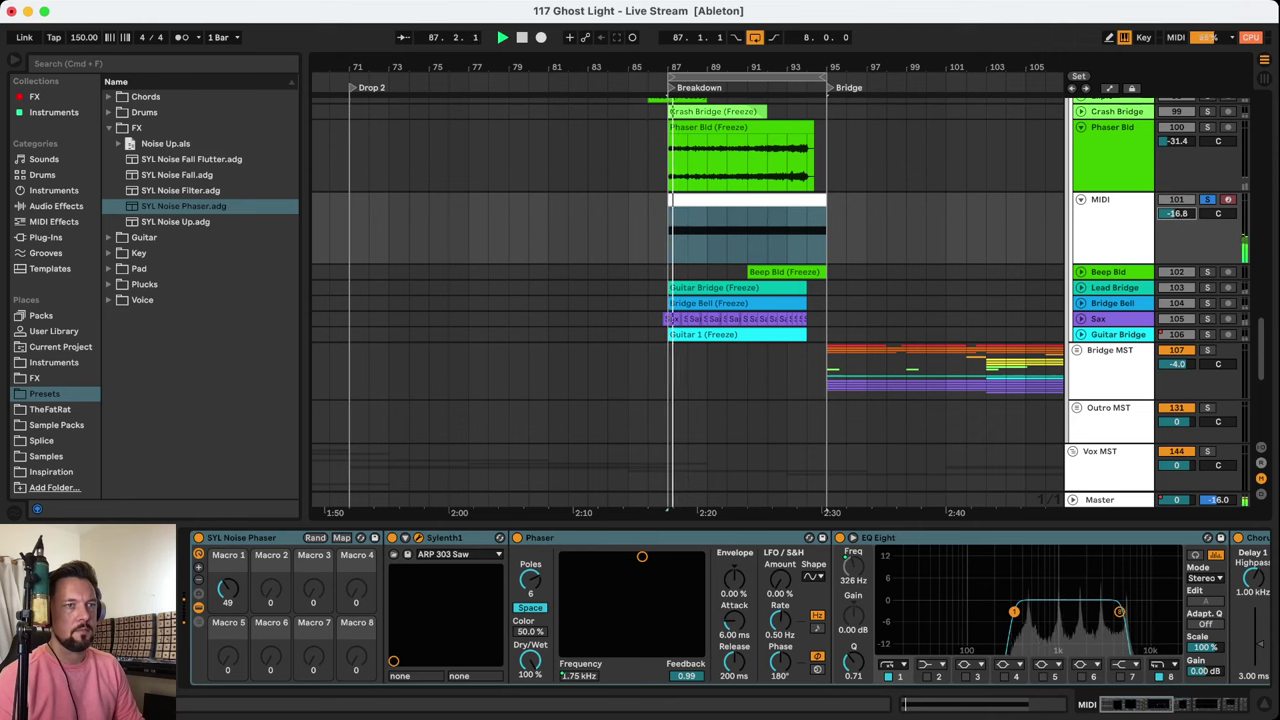
Bypass the rack's Phaser, EQ Eight and Chorus and play the clip to hear the plain Sylenth1 sound
click(516, 538)
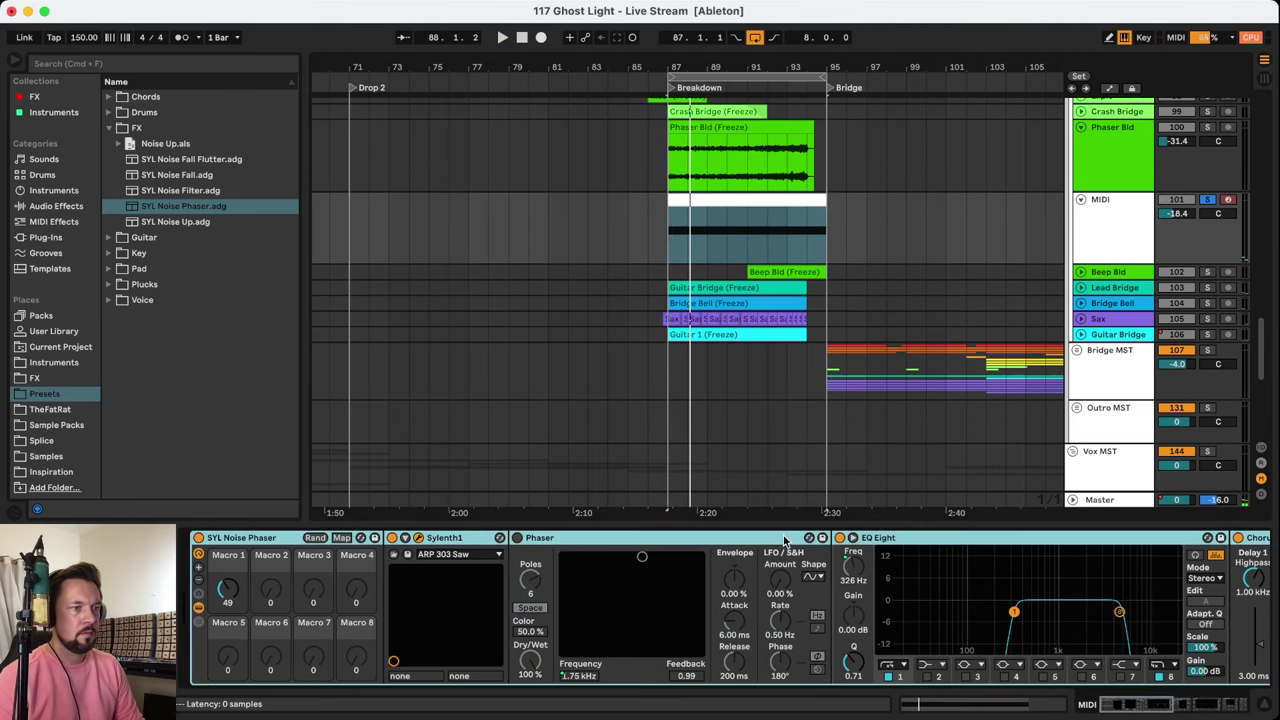
click(840, 538)
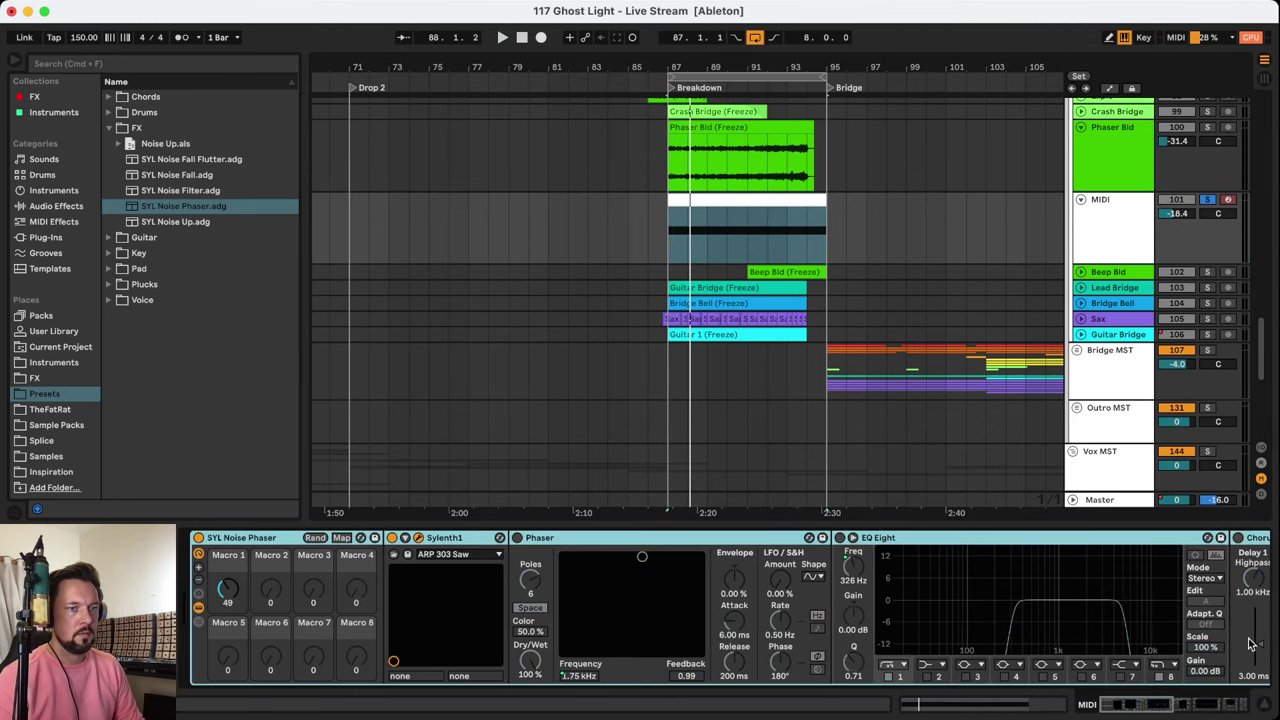
drag(1156, 705, 1231, 705)
key(space)
key(space)
Delete the EQ Eight, Glue Compressor and Utility after the rack, and lower the MIDI track's volume to -45.8 dB
click(747, 538)
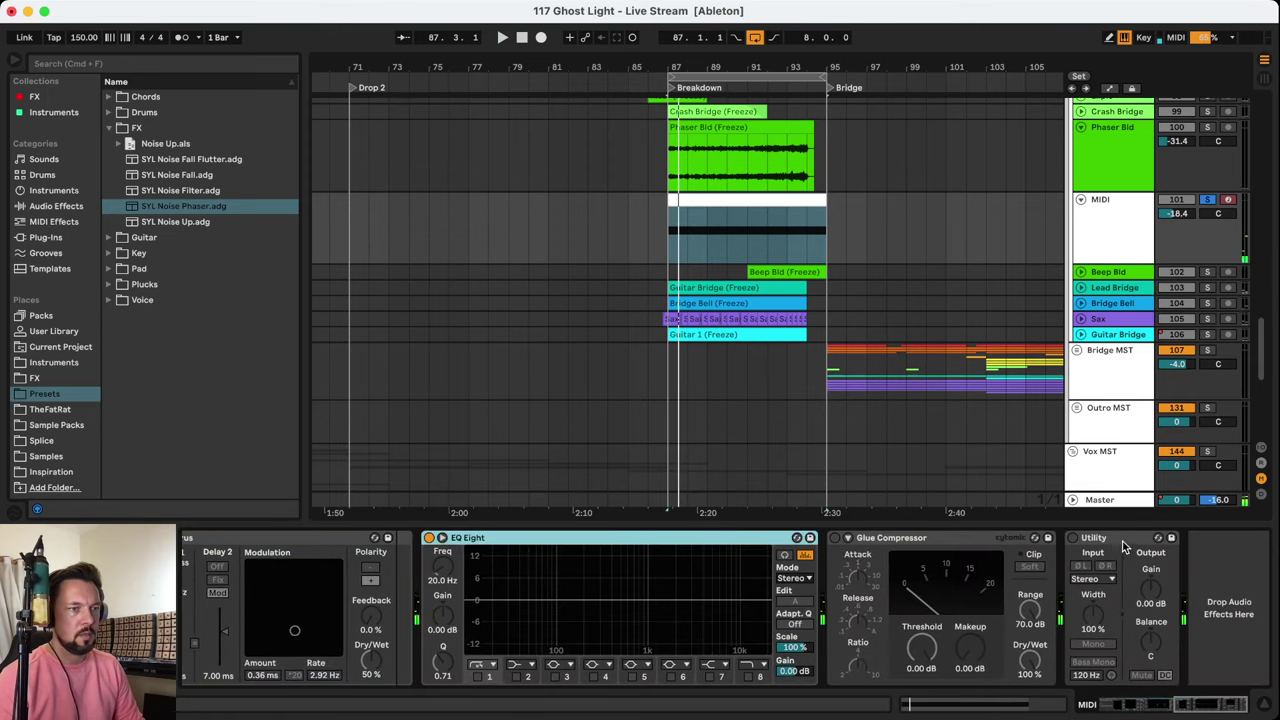
shift+click(1122, 540)
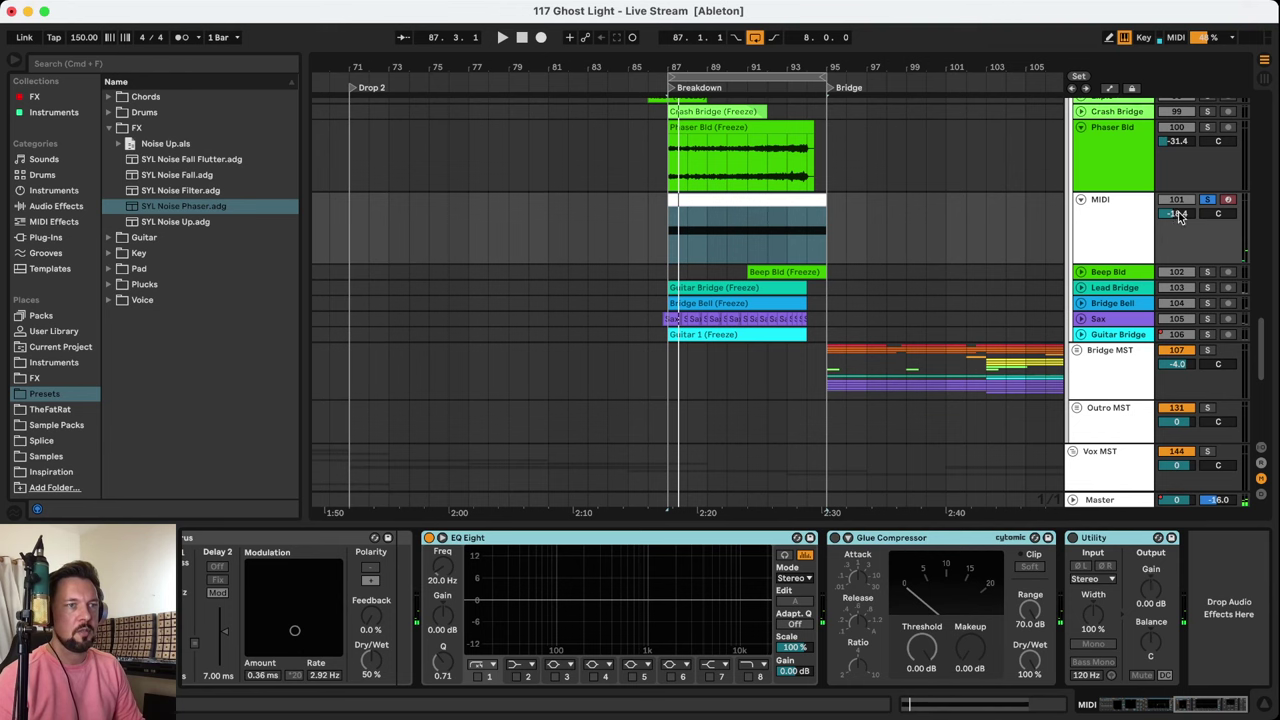
click(1178, 217)
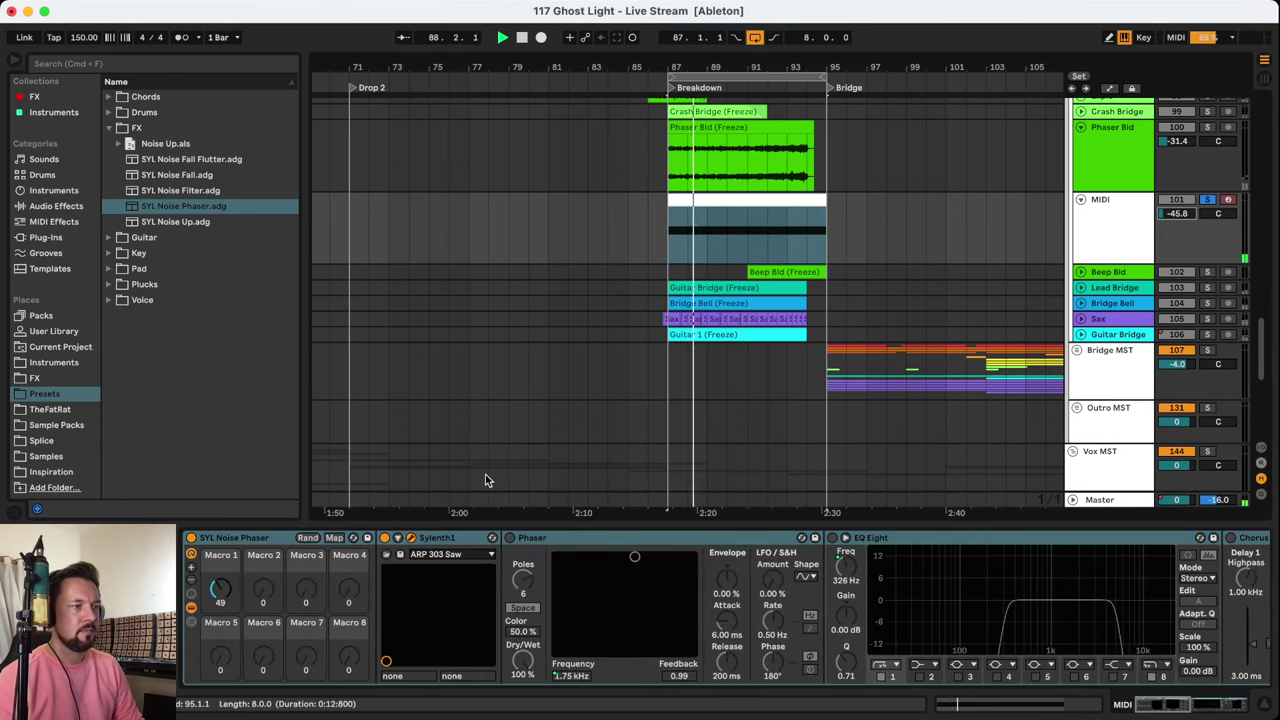
Re-enable the Phaser, EQ Eight and Chorus one at a time while playing the clip to hear what each adds
click(443, 541)
click(600, 539)
click(510, 538)
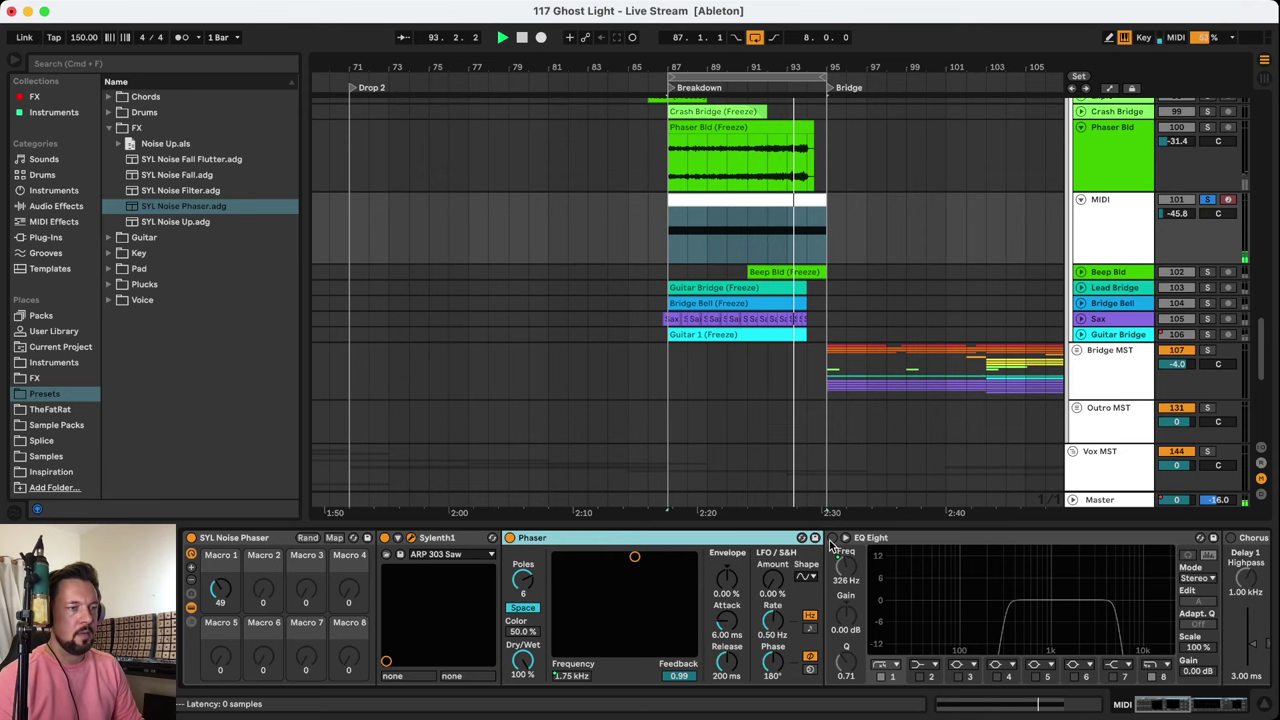
click(717, 201)
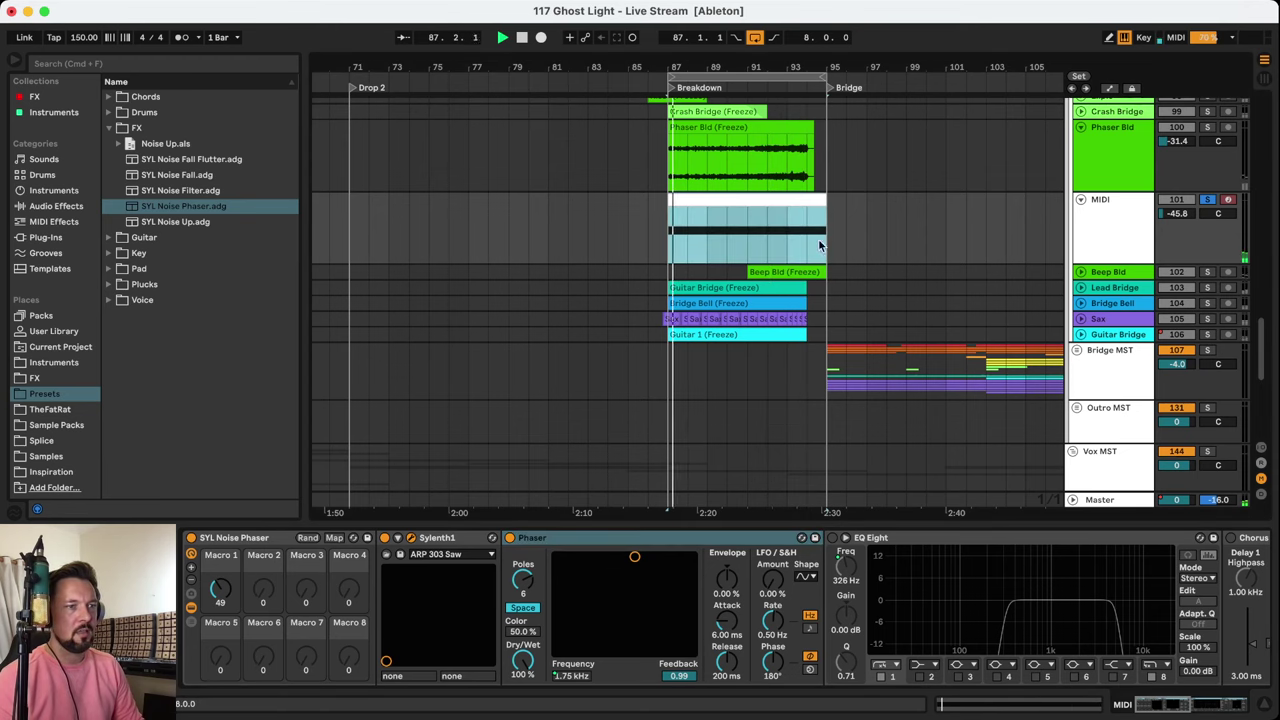
click(945, 540)
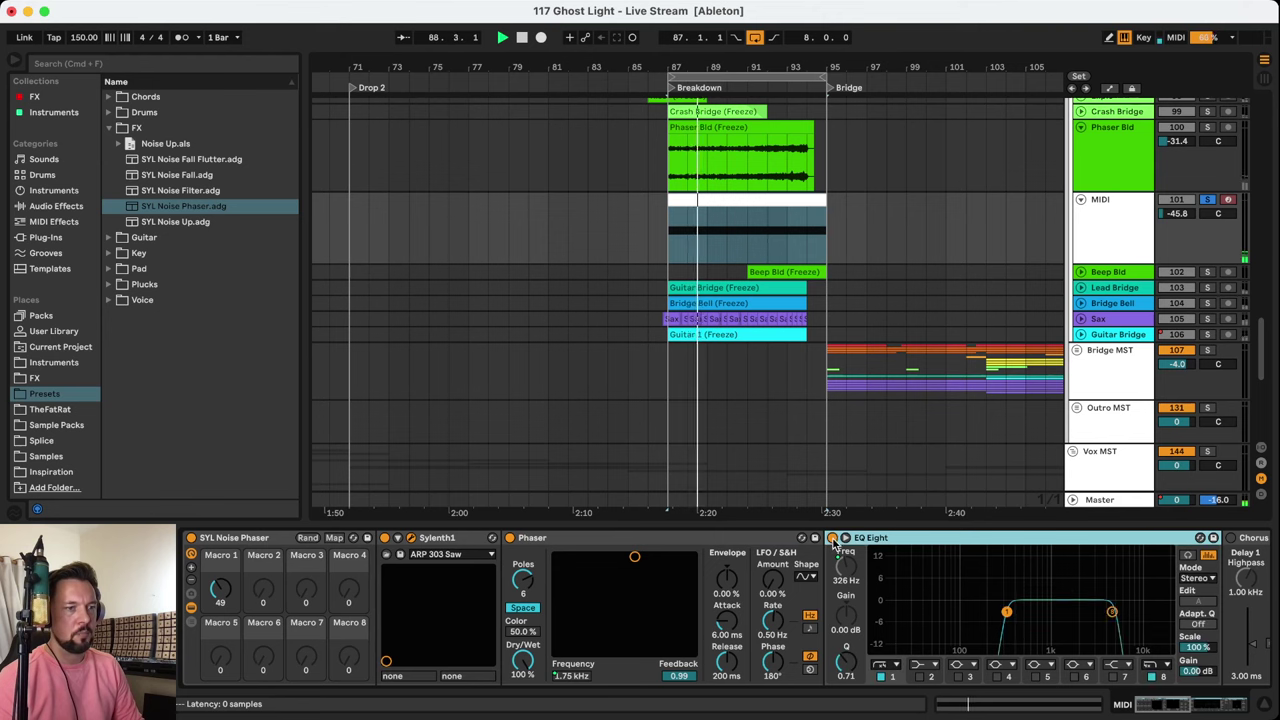
mouse_move(1171, 704)
mouse_down()
mouse_move(1197, 706)
mouse_move(1168, 704)
mouse_up()
click(954, 538)
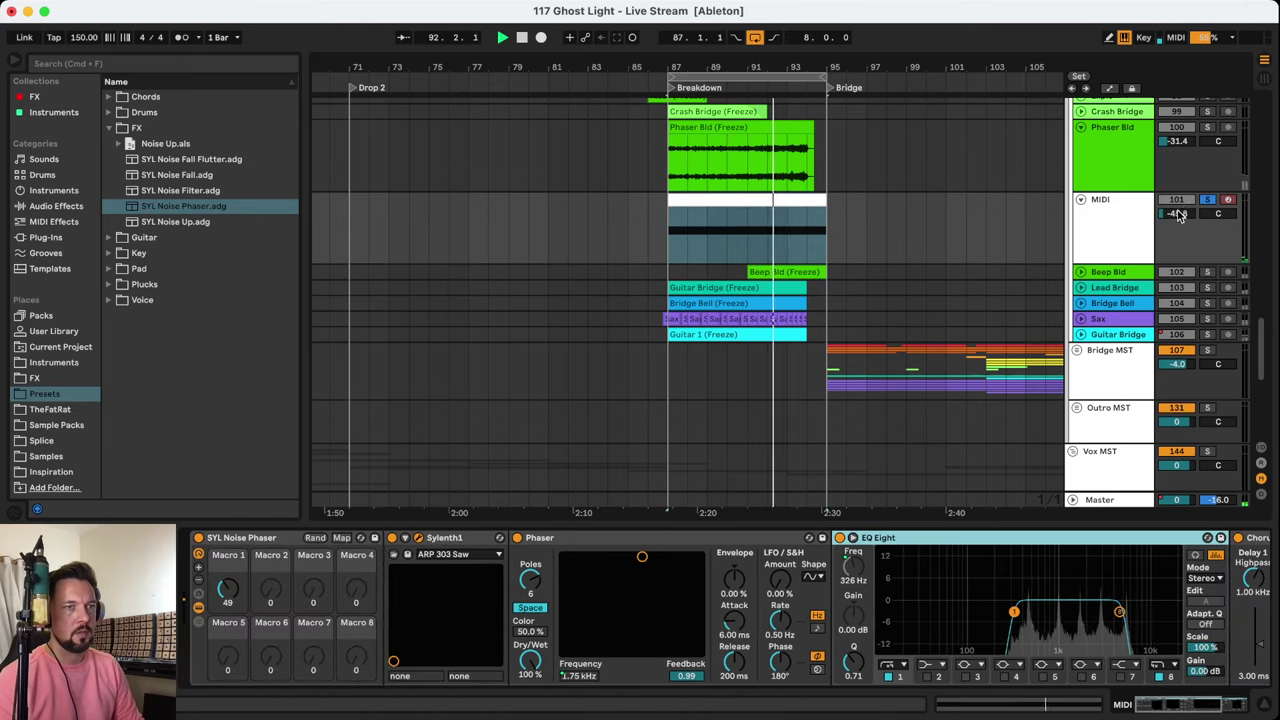
Raise the MIDI track's volume to -27.5 dB, set the rack's Macro 1 to 50, and play the clip
drag(1179, 214, 1179, 205)
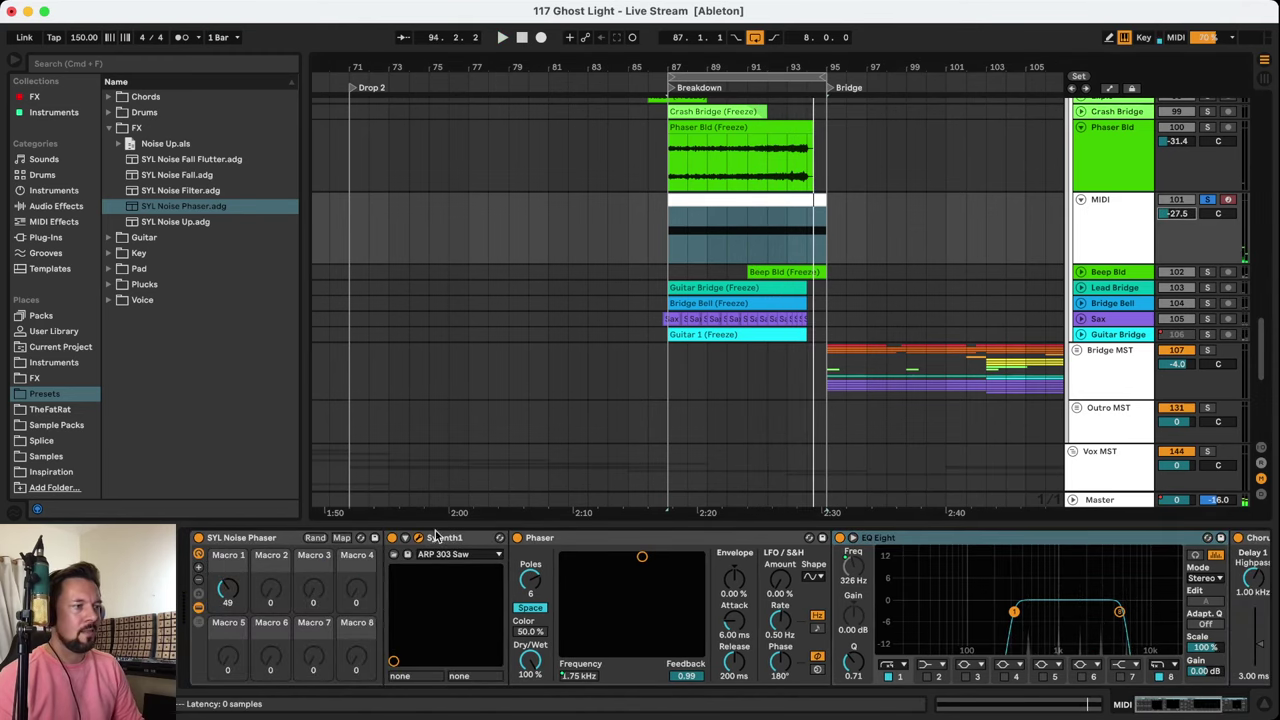
click(594, 541)
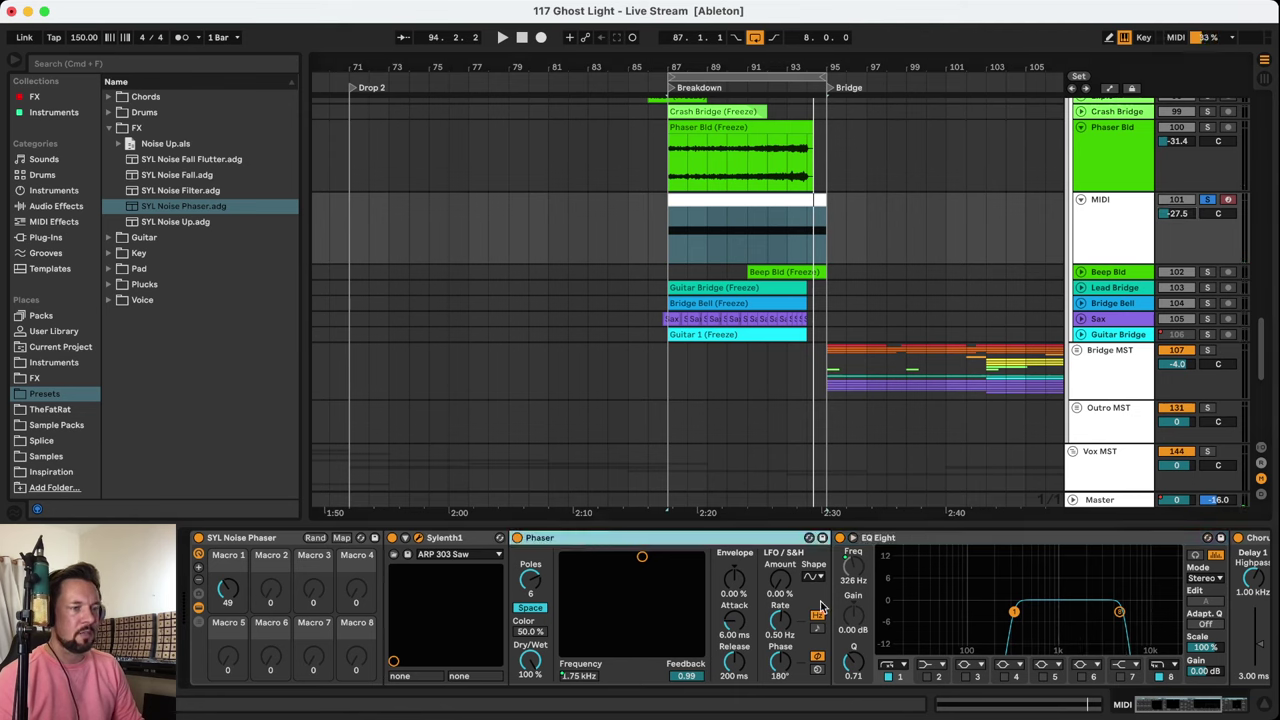
mouse_move(232, 597)
mouse_down()
mouse_move(232, 577)
mouse_move(232, 592)
mouse_up()
key(space)
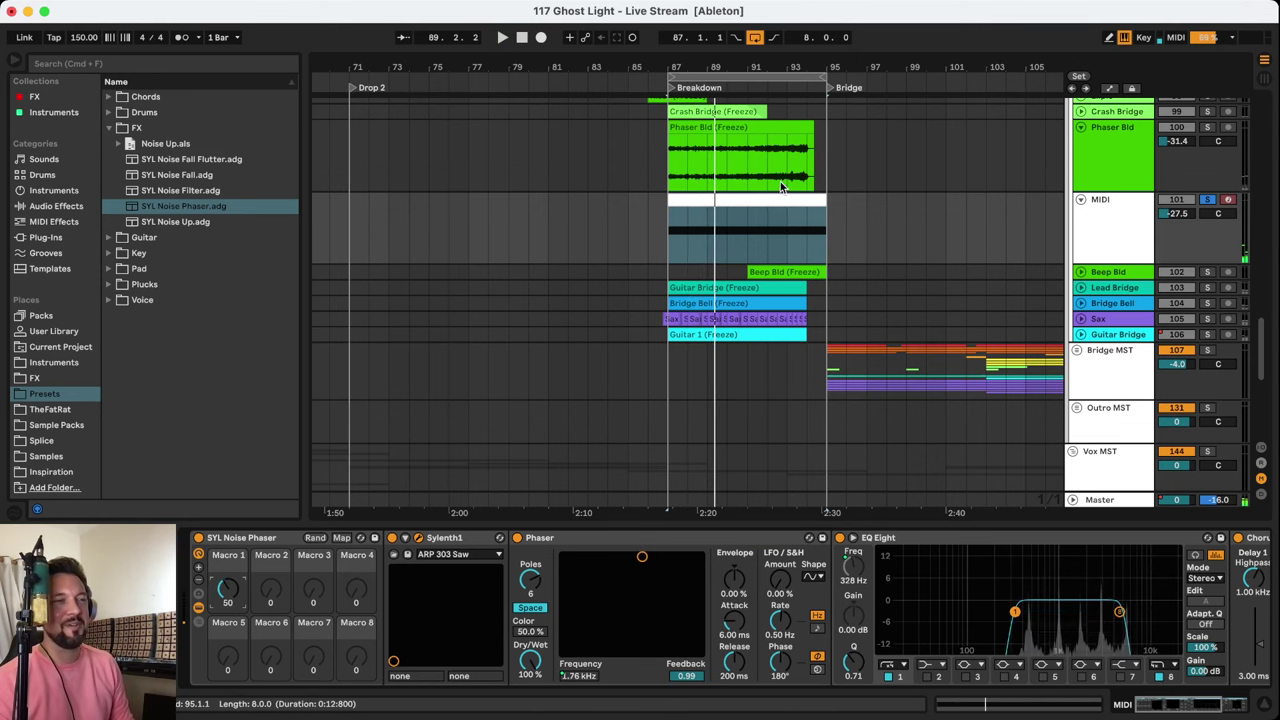
Play the MIDI clip while sweeping the rack's Macro 1 down to 28 to hear the phaser frequency move
click(779, 198)
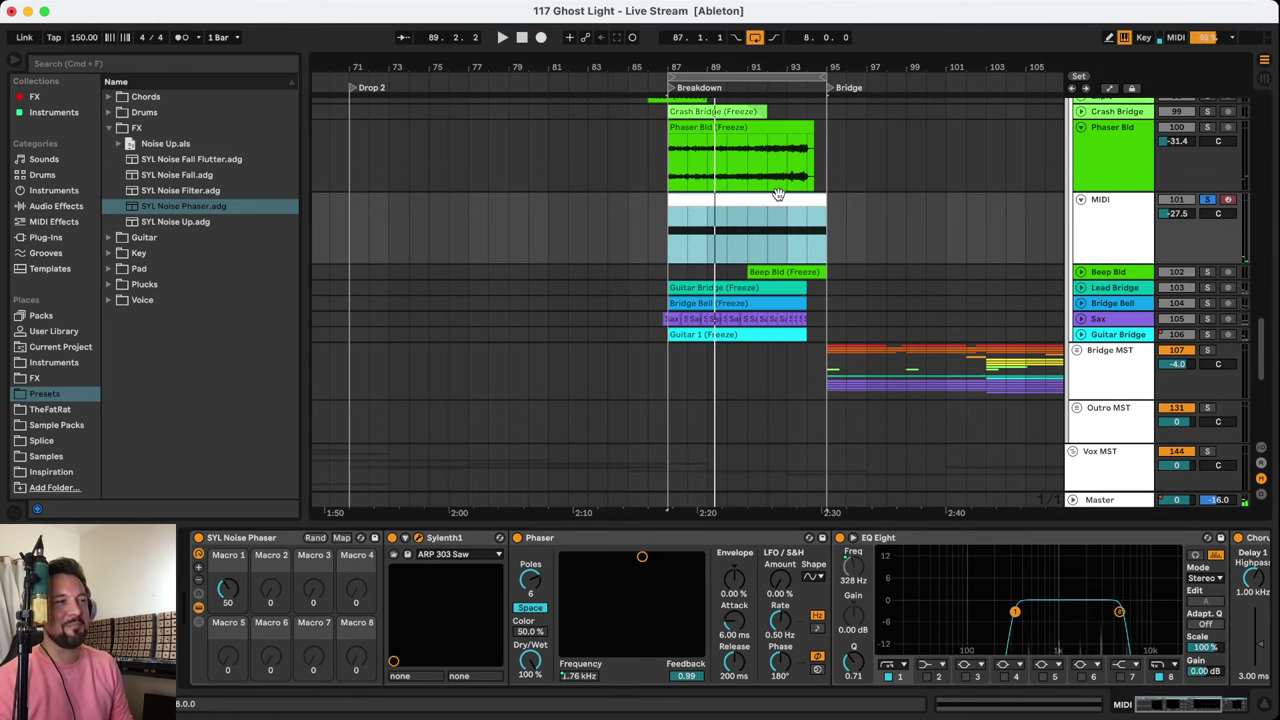
click(685, 541)
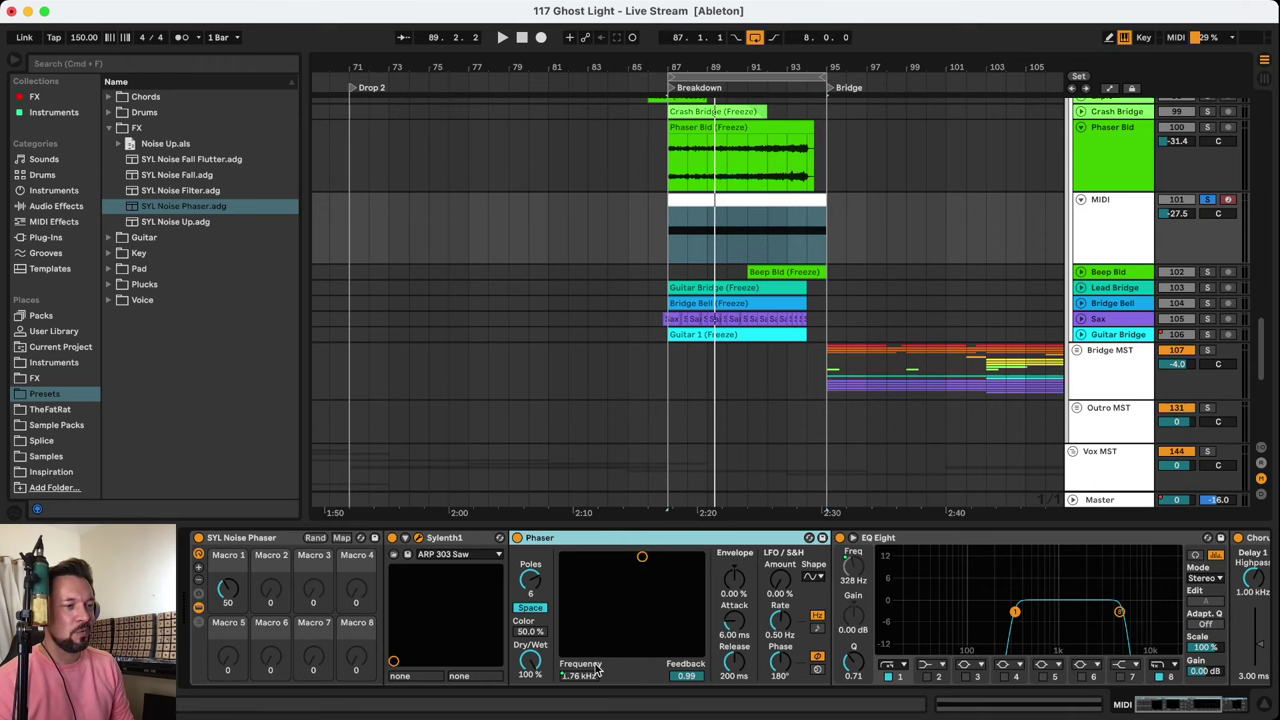
click(643, 557)
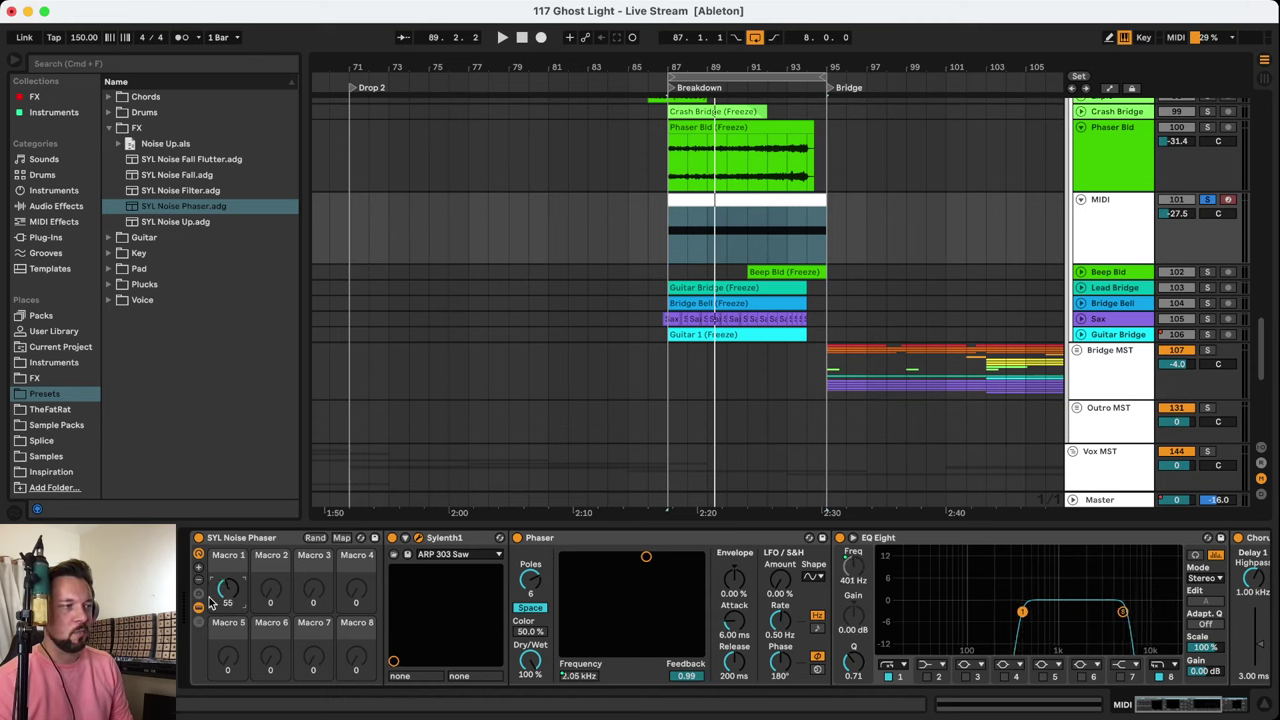
key(space)
drag(228, 590, 211, 640)
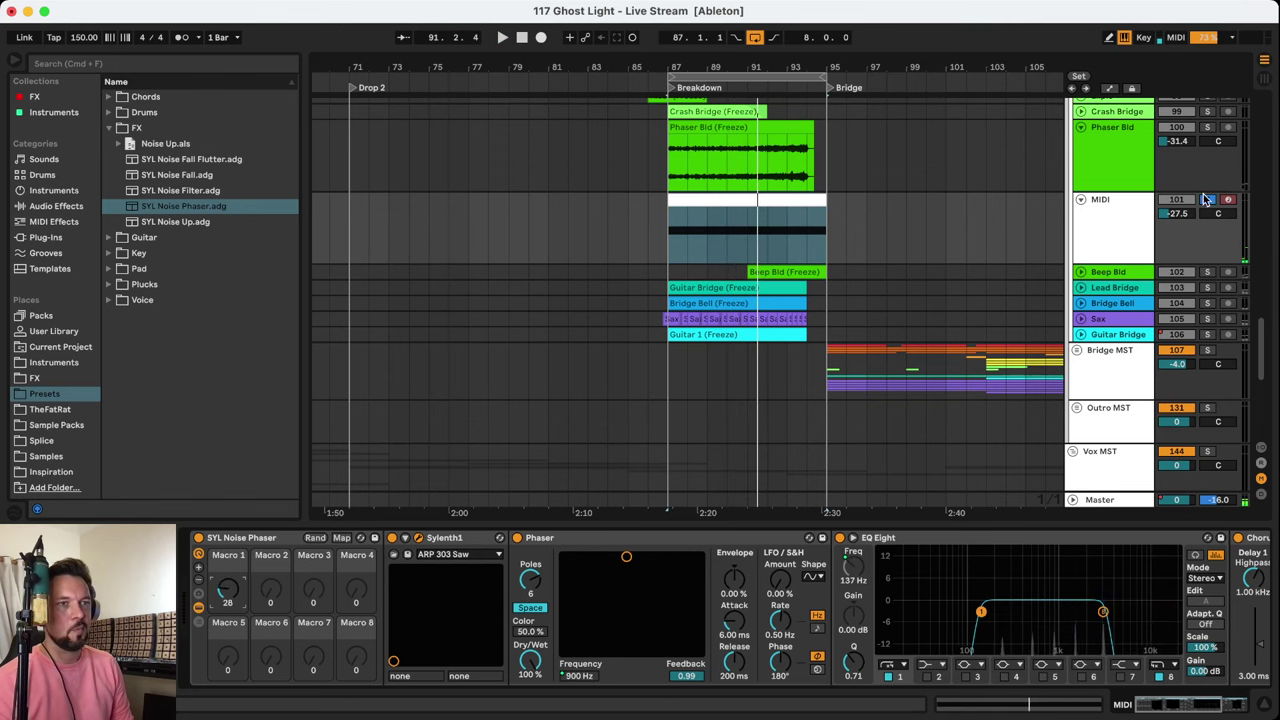
Solo the original Phaser Bld track during playback and delete the rebuilt MIDI track
click(1207, 127)
click(1131, 127)
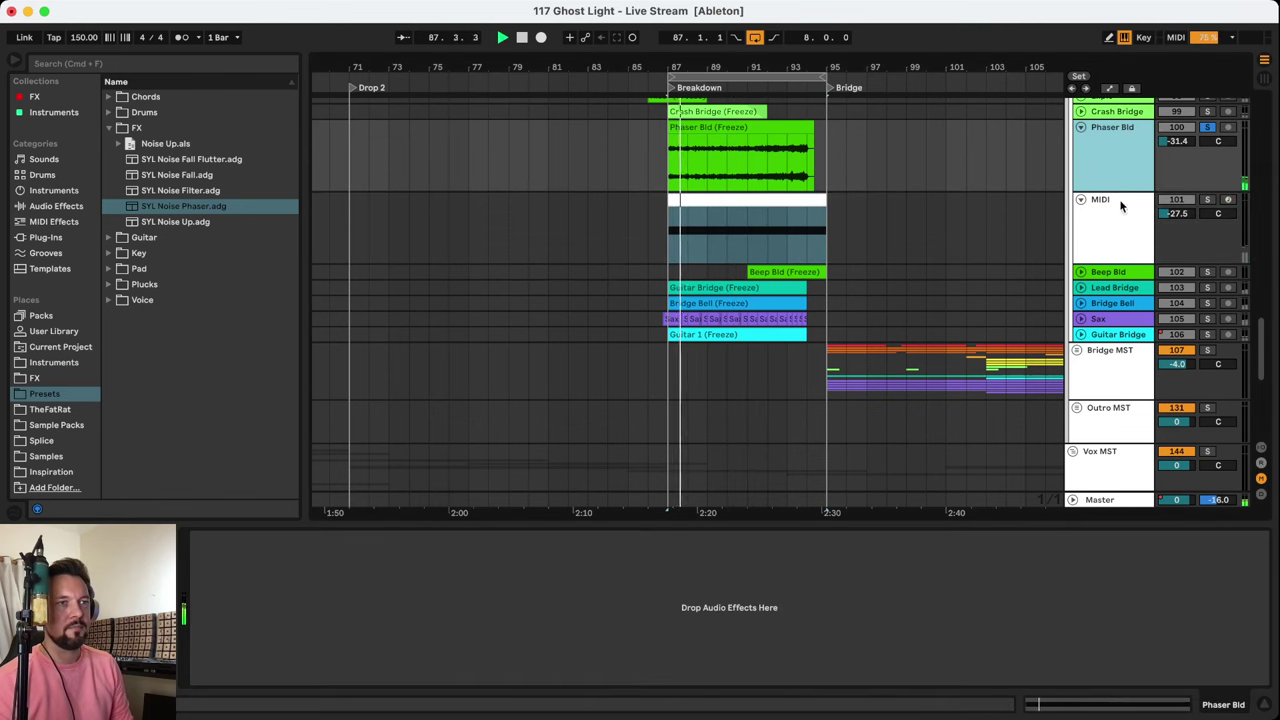
click(1120, 205)
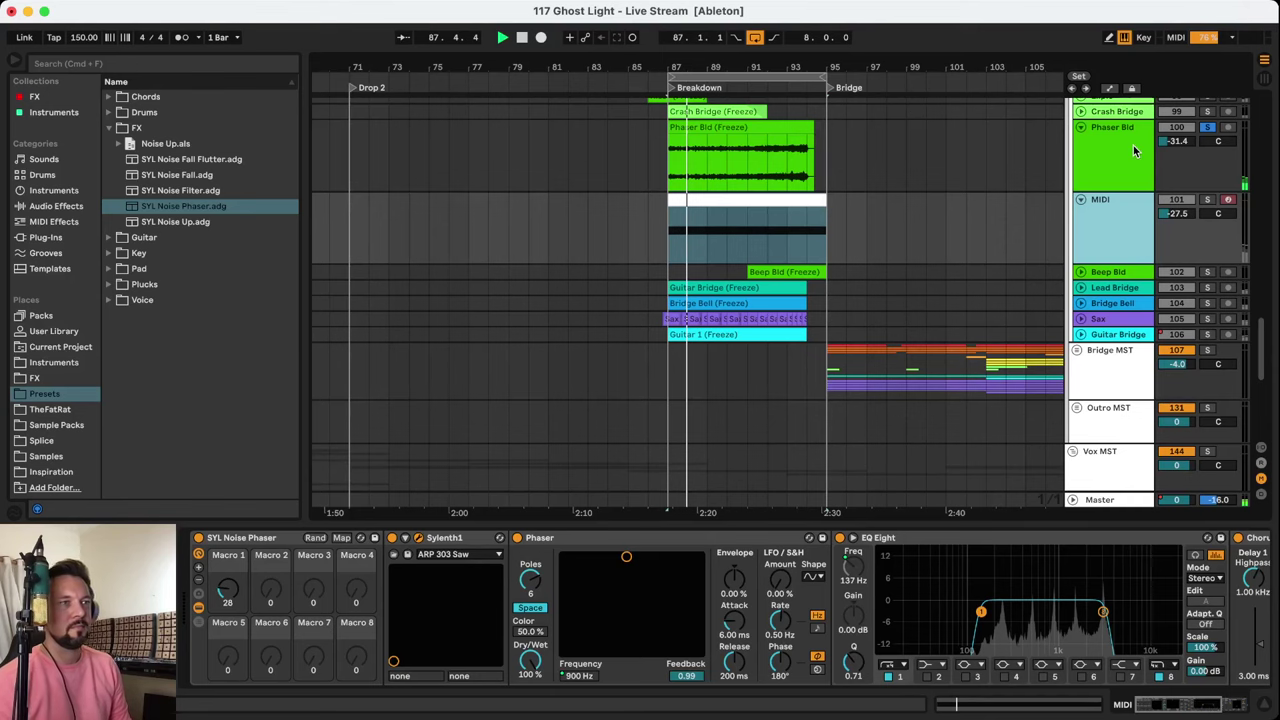
key(Delete)
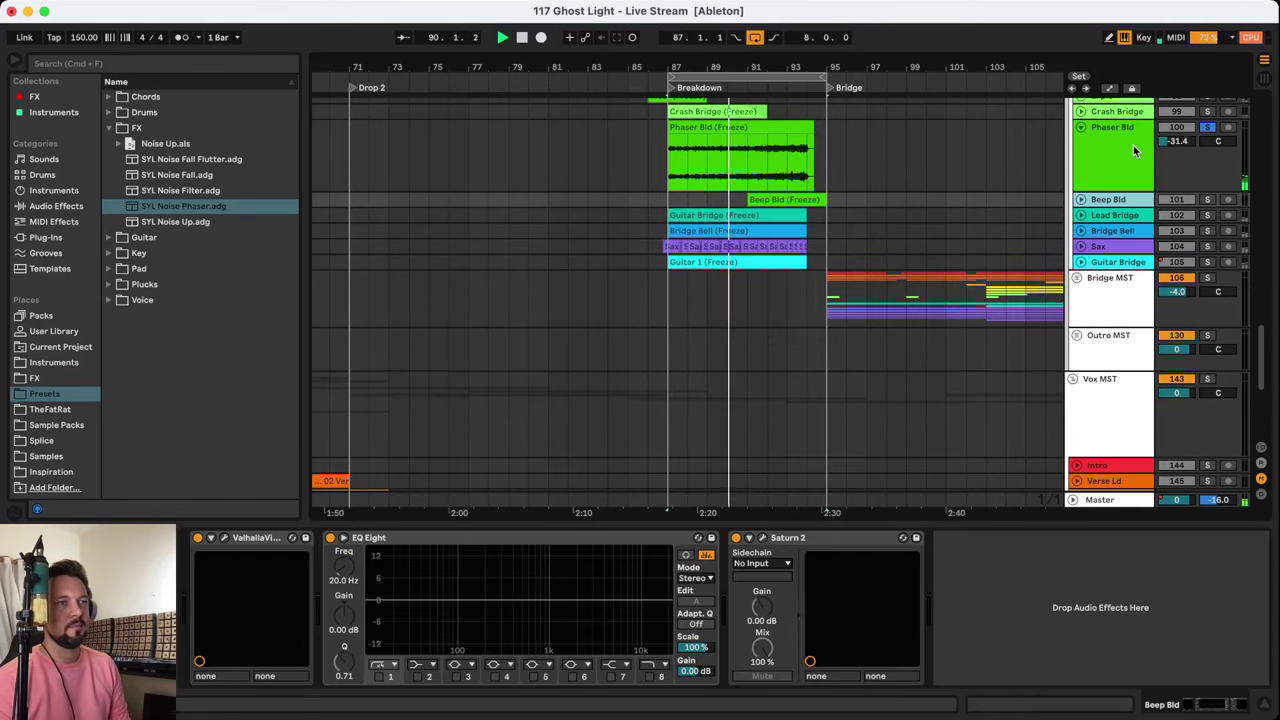
Fold the Phaser Bld track, then solo and unfold Beep Bld to listen to its frozen clip
click(1133, 145)
click(1211, 130)
click(1211, 201)
click(1080, 200)
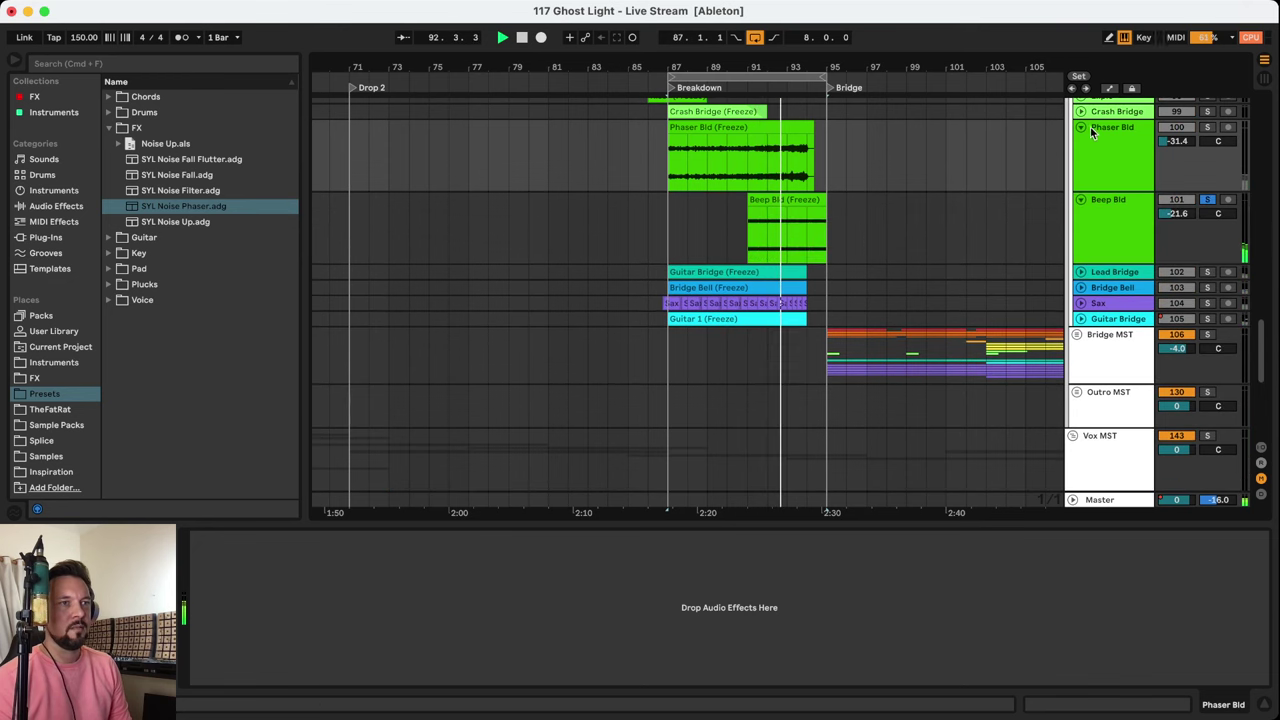
click(1080, 127)
click(830, 142)
click(826, 158)
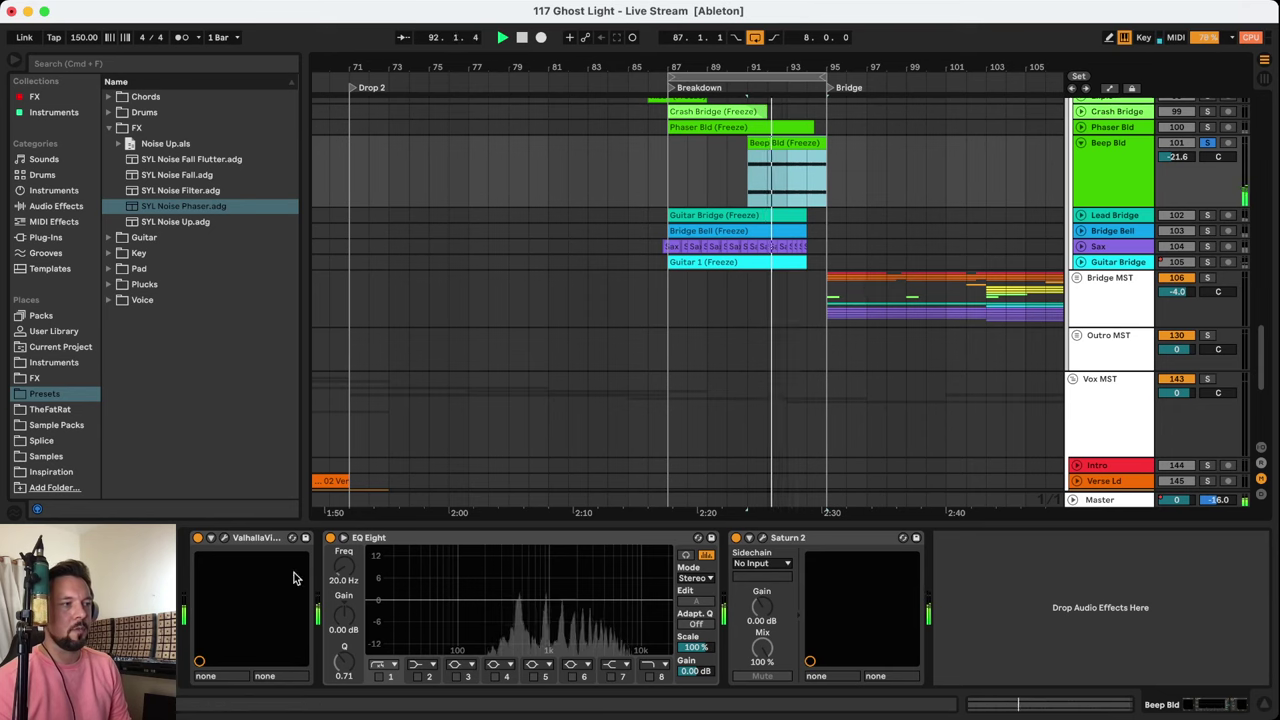
Bypass and re-enable Beep Bld's Valhalla reverb while its clip plays, then fold and unsolo the track
click(197, 538)
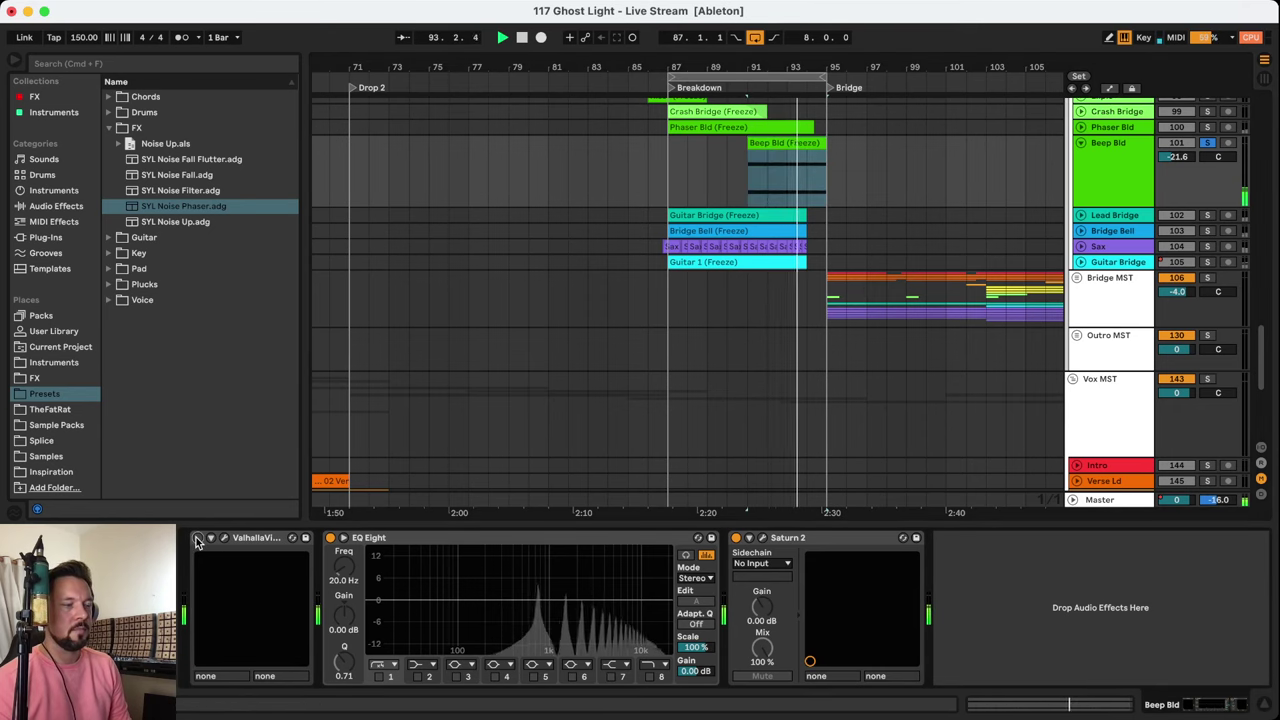
click(781, 143)
key(space)
key(space)
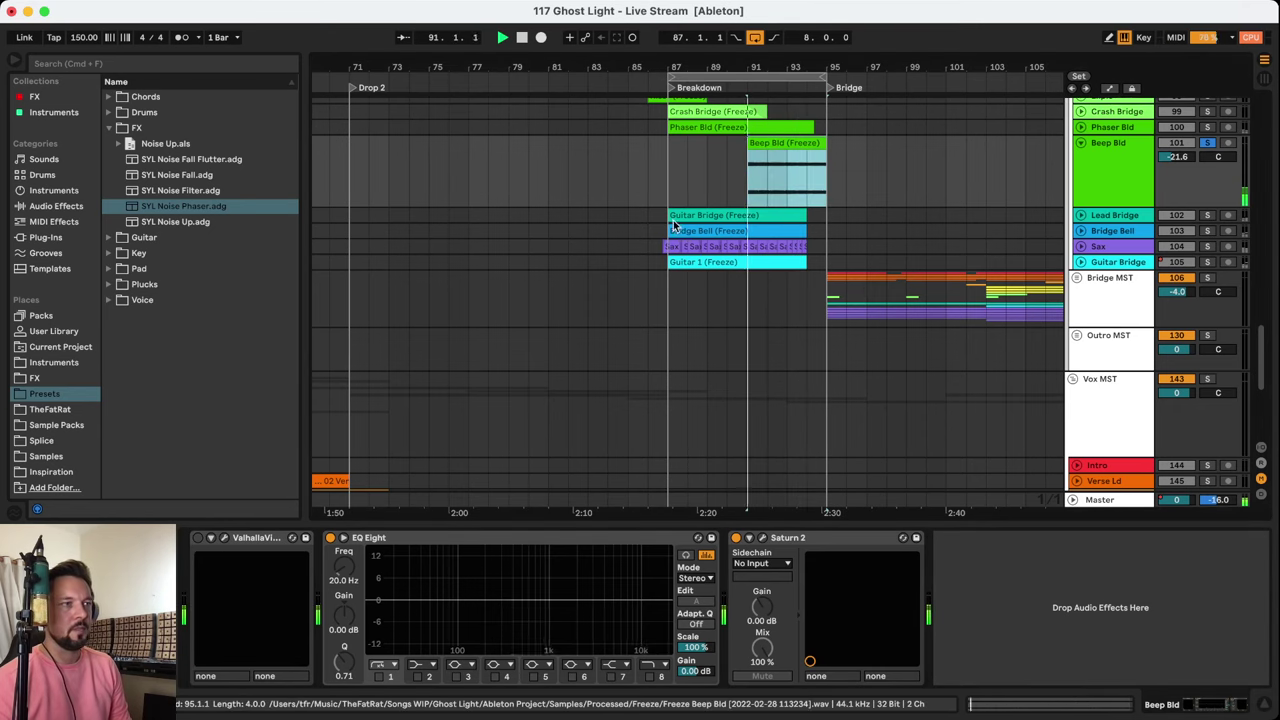
click(198, 538)
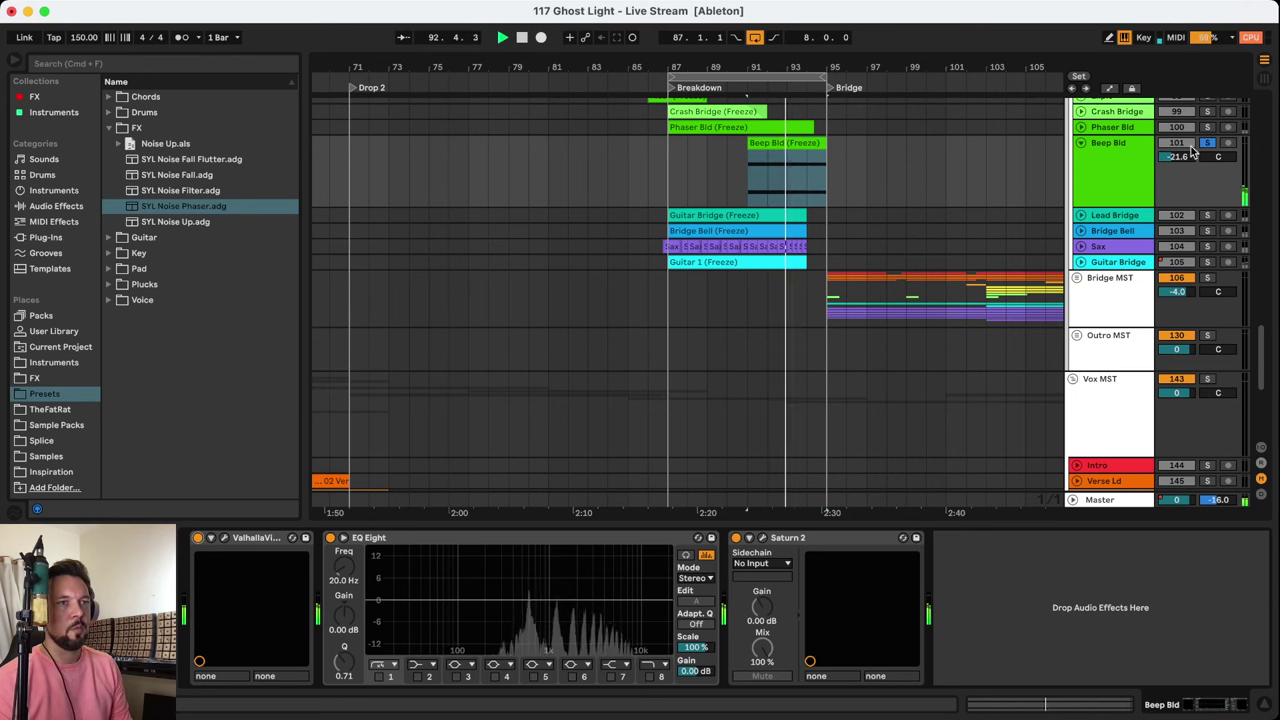
click(1085, 143)
key(space)
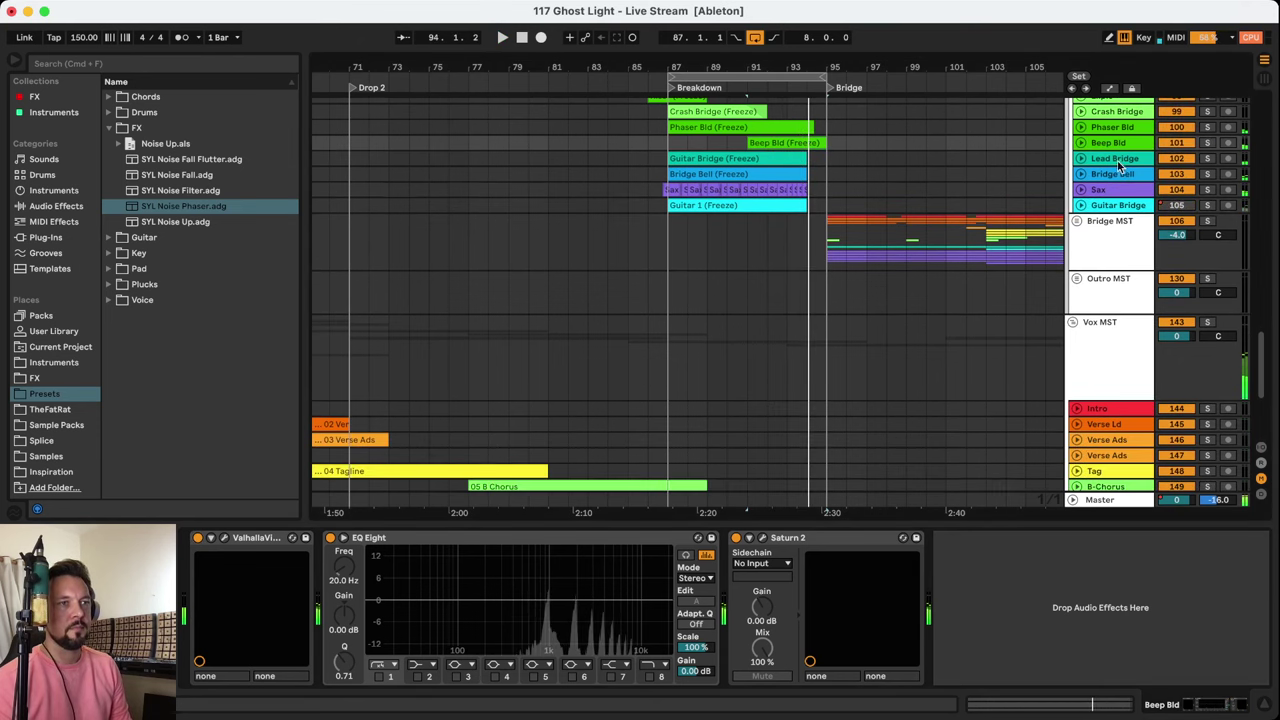
Solo and unfold the Lead Bridge track and play its guitar clip from the Breakdown's start
click(1122, 160)
click(1207, 158)
click(1081, 159)
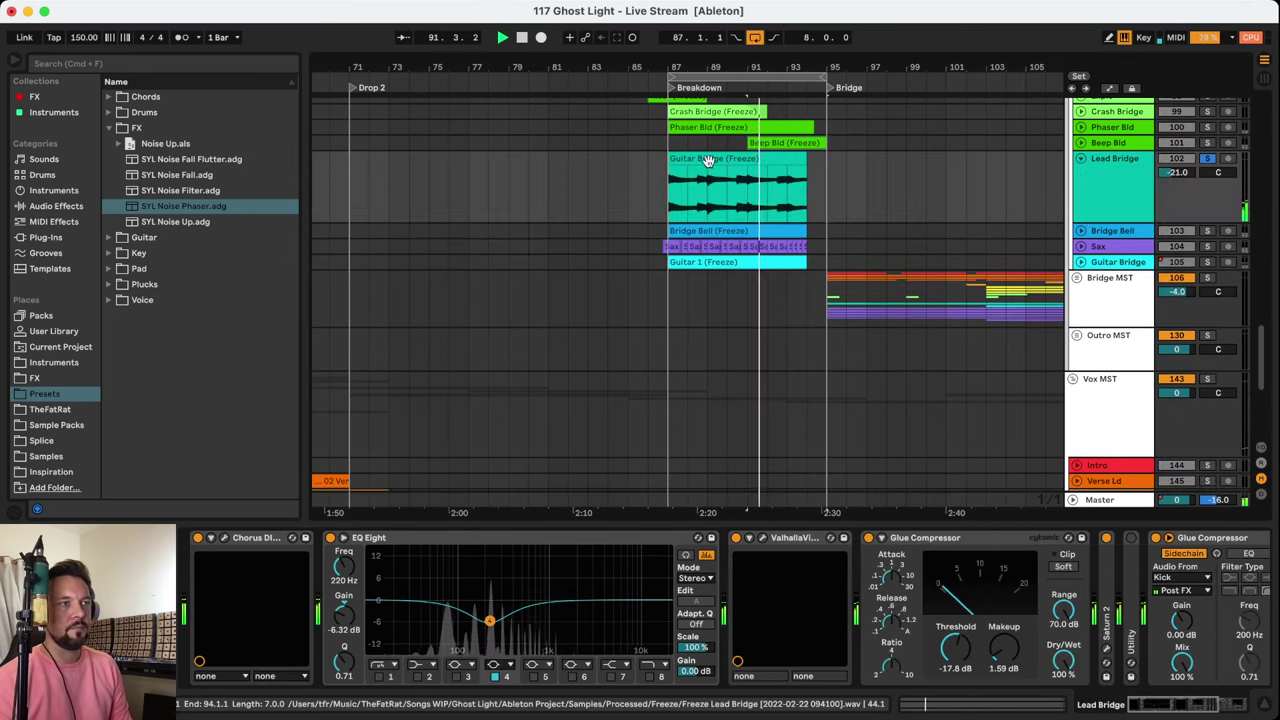
key(space)
click(1108, 160)
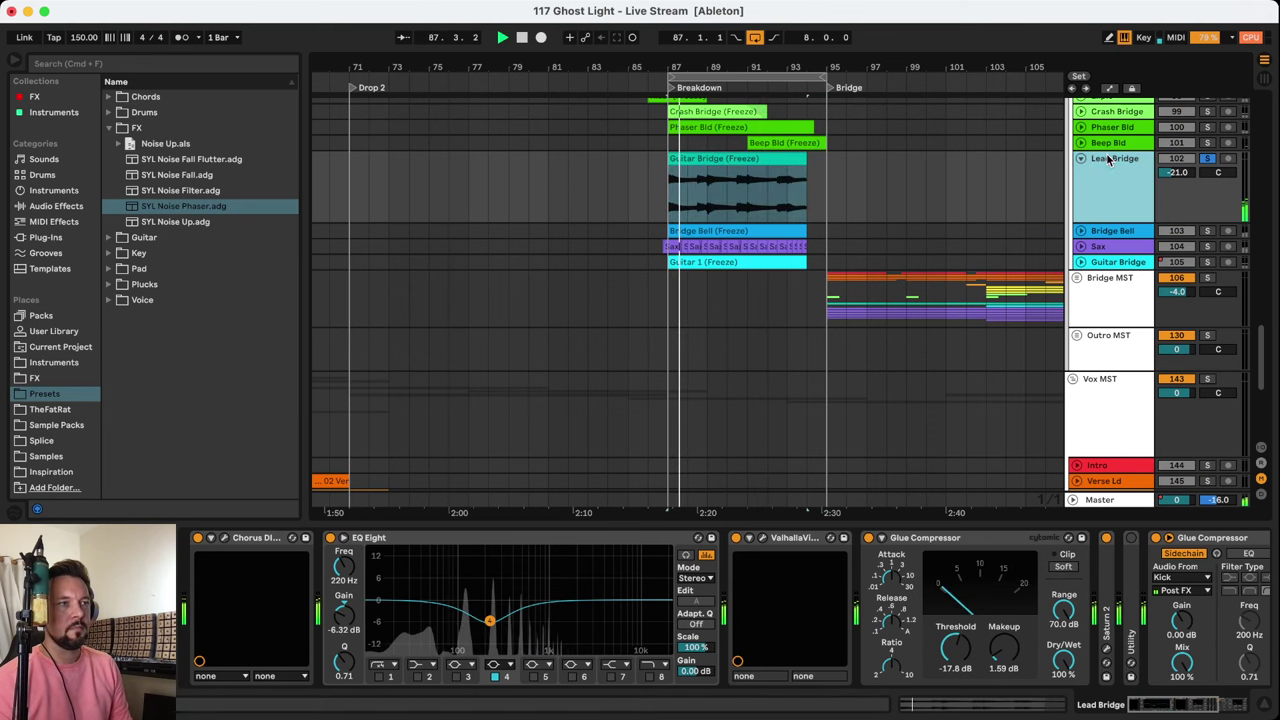
click(735, 163)
scroll(748, 172, up, 3)
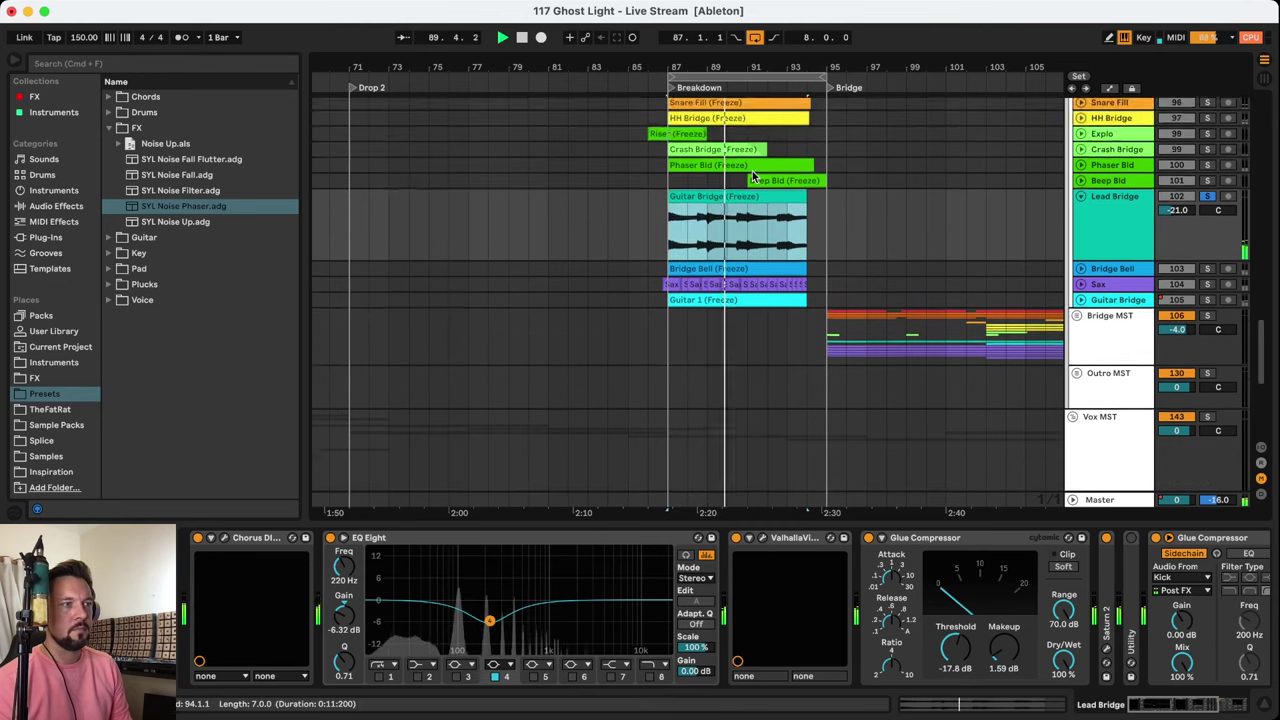
key(space)
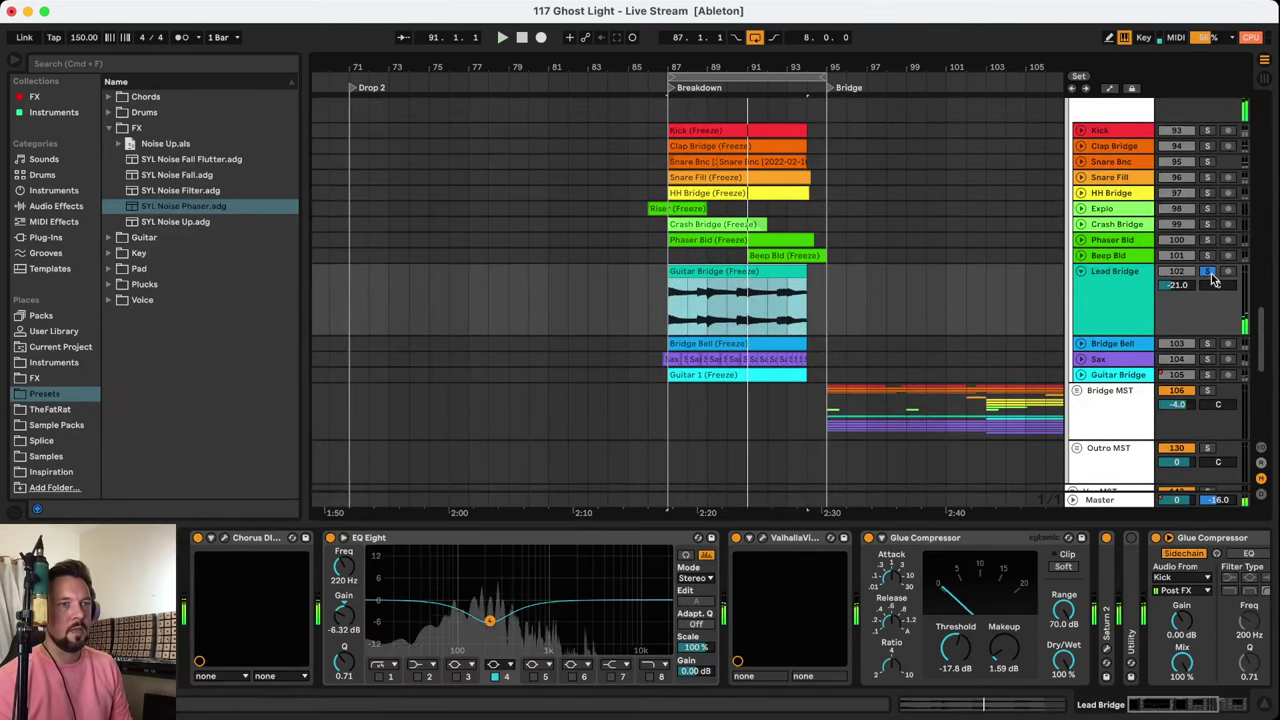
Unsolo Lead Bridge, play the Breakdown from its start in full context, and fold the track
click(1209, 273)
click(754, 272)
key(space)
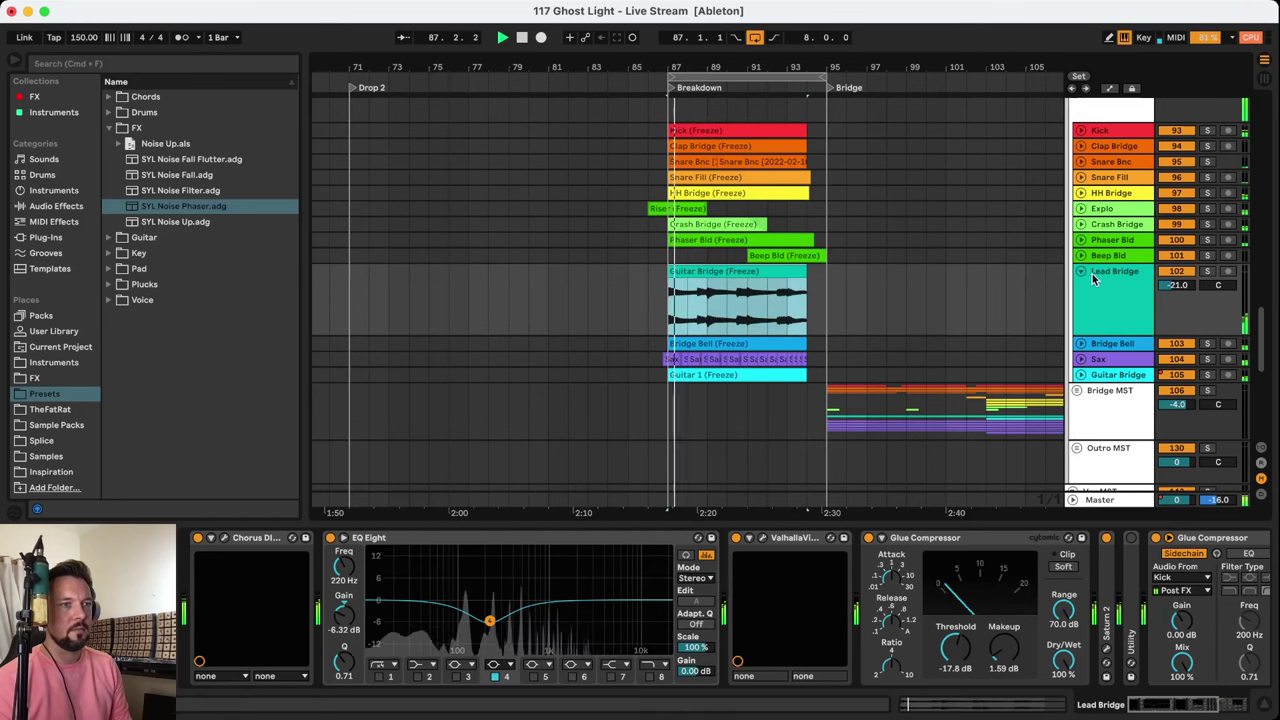
click(1081, 272)
click(1112, 287)
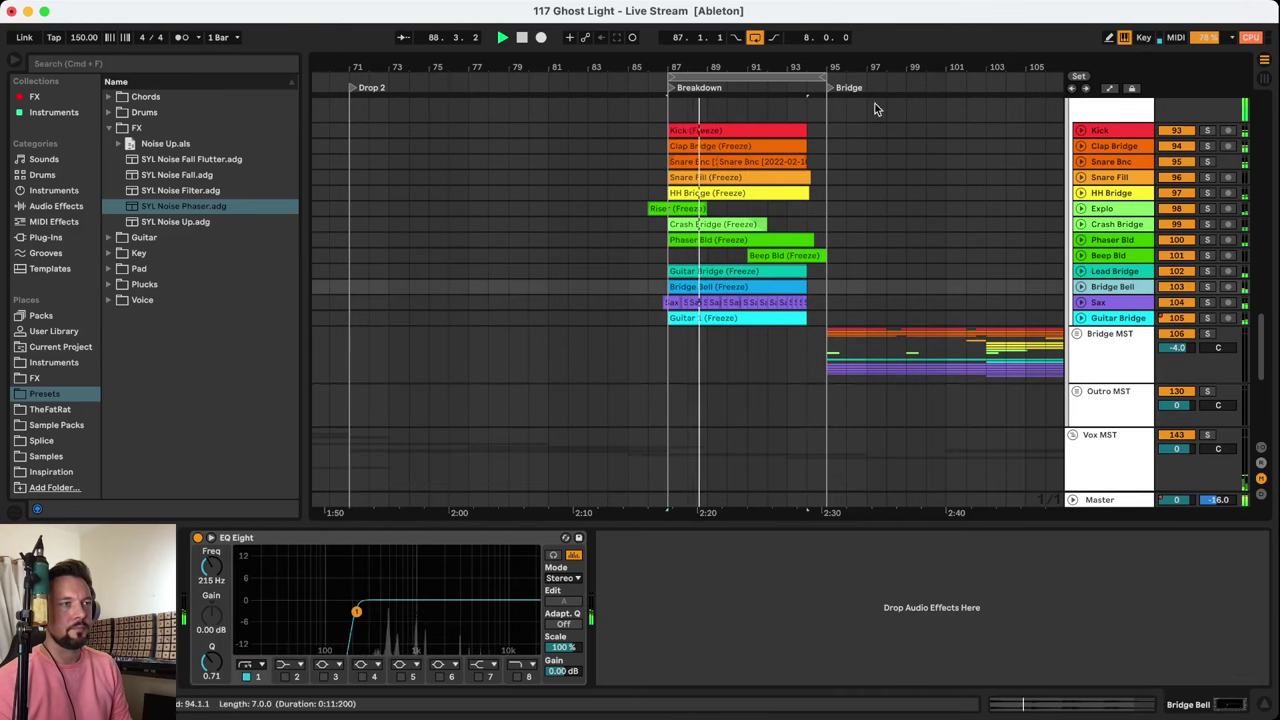
Find the Bass B-3 track in the Build group, solo it and play its Buildup clip
drag(841, 68, 998, 30)
key(space)
scroll(954, 149, up, 7)
scroll(955, 128, up, 3)
drag(936, 76, 512, 107)
scroll(933, 255, down, 3)
scroll(928, 256, up, 10)
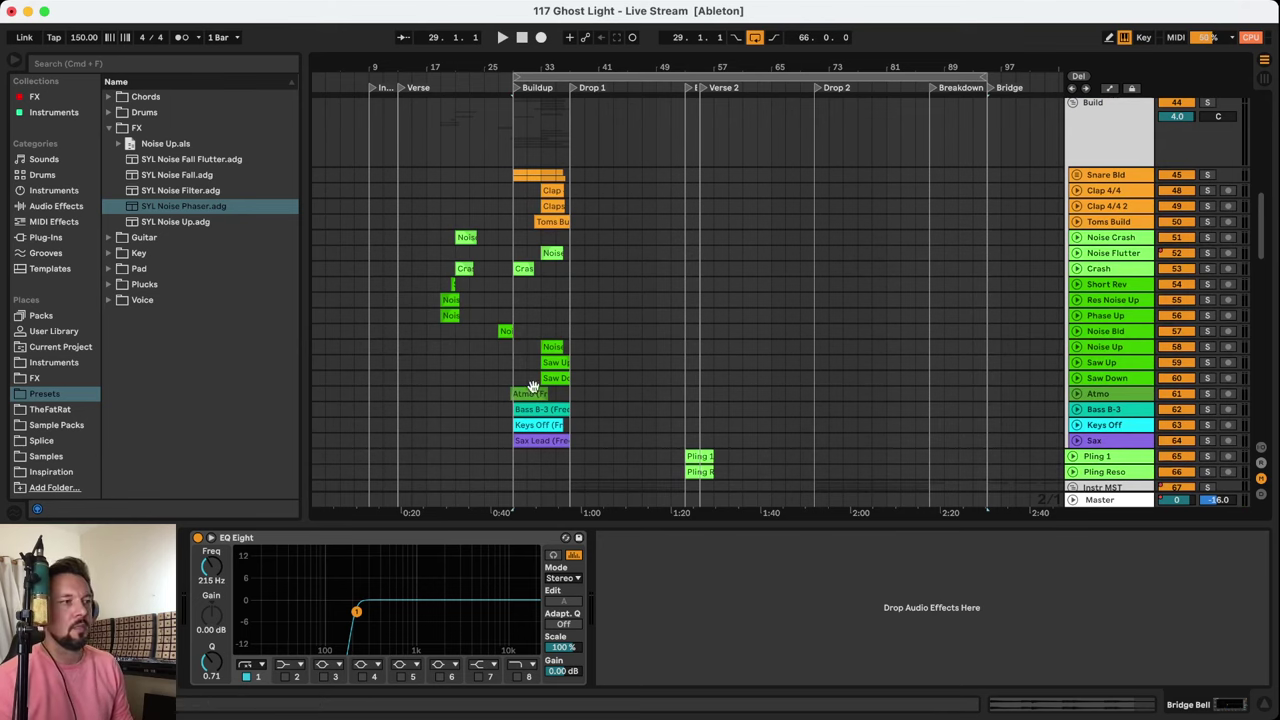
click(530, 410)
scroll(1030, 330, down, 3)
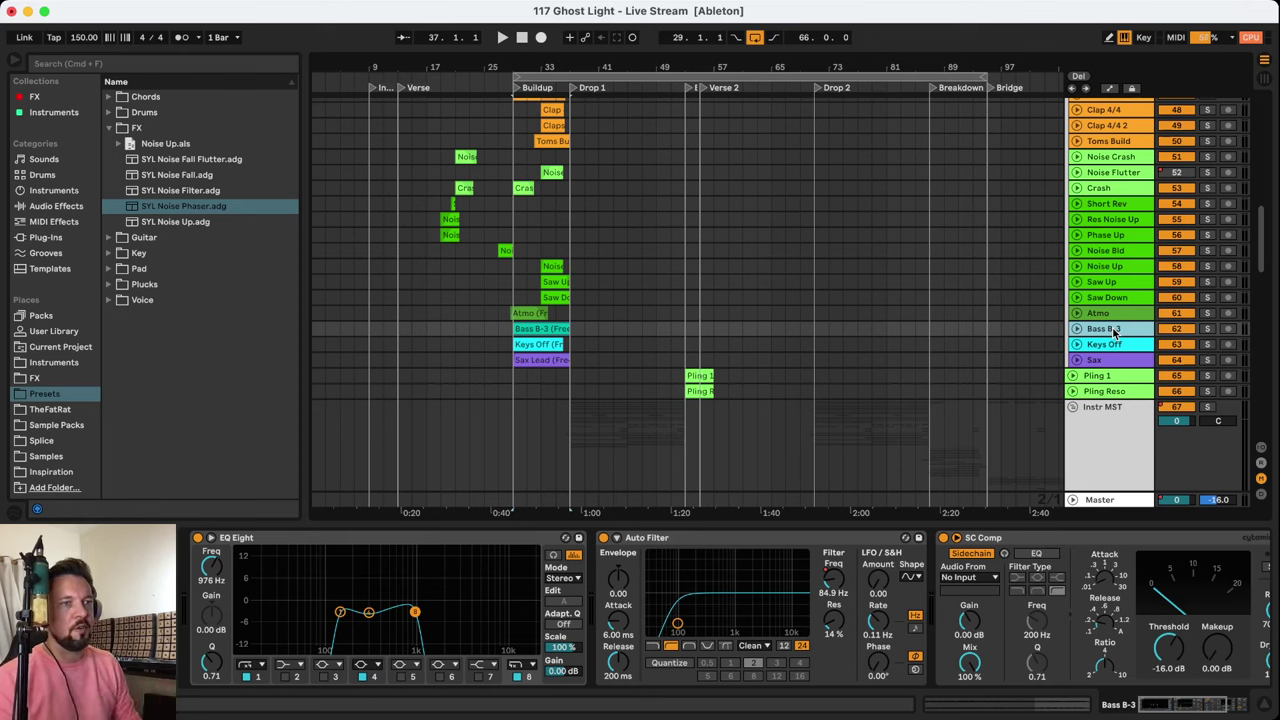
click(1208, 330)
key(space)
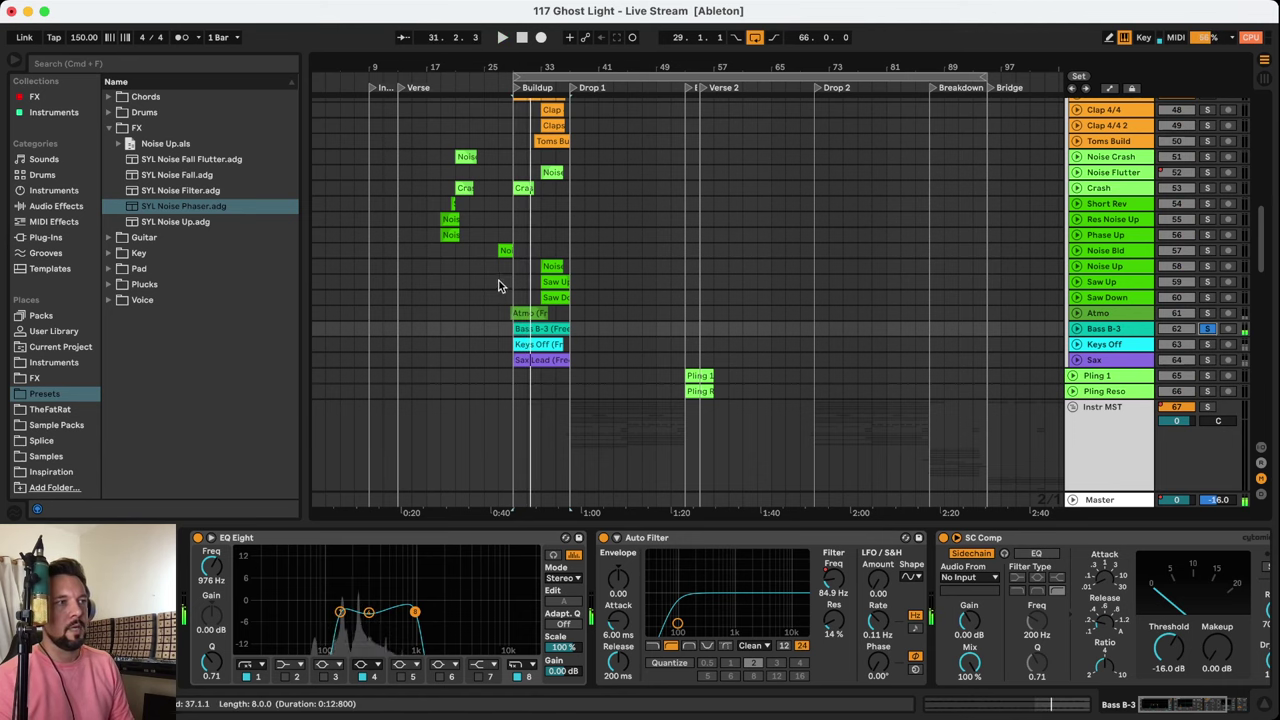
Solo Bass Wide and play its first Verse clip, comparing it with Bass B-3's Buildup clip
scroll(495, 287, up, 10)
click(634, 197)
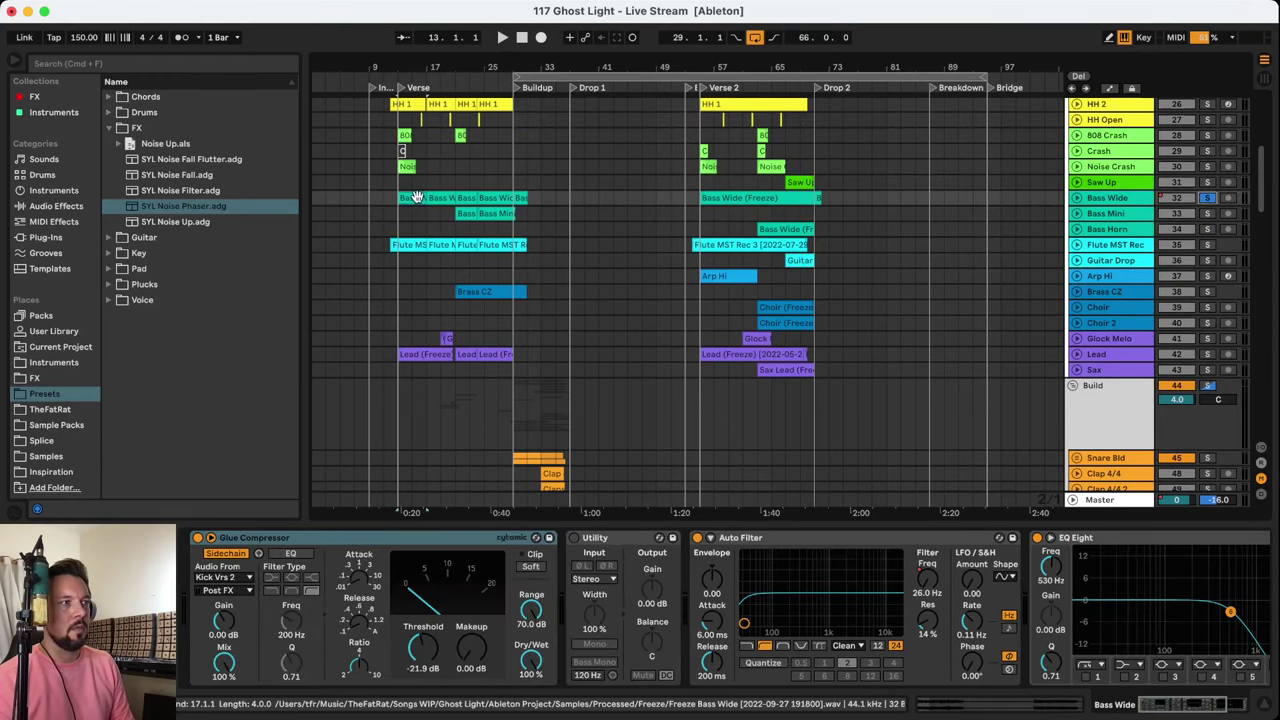
key(space)
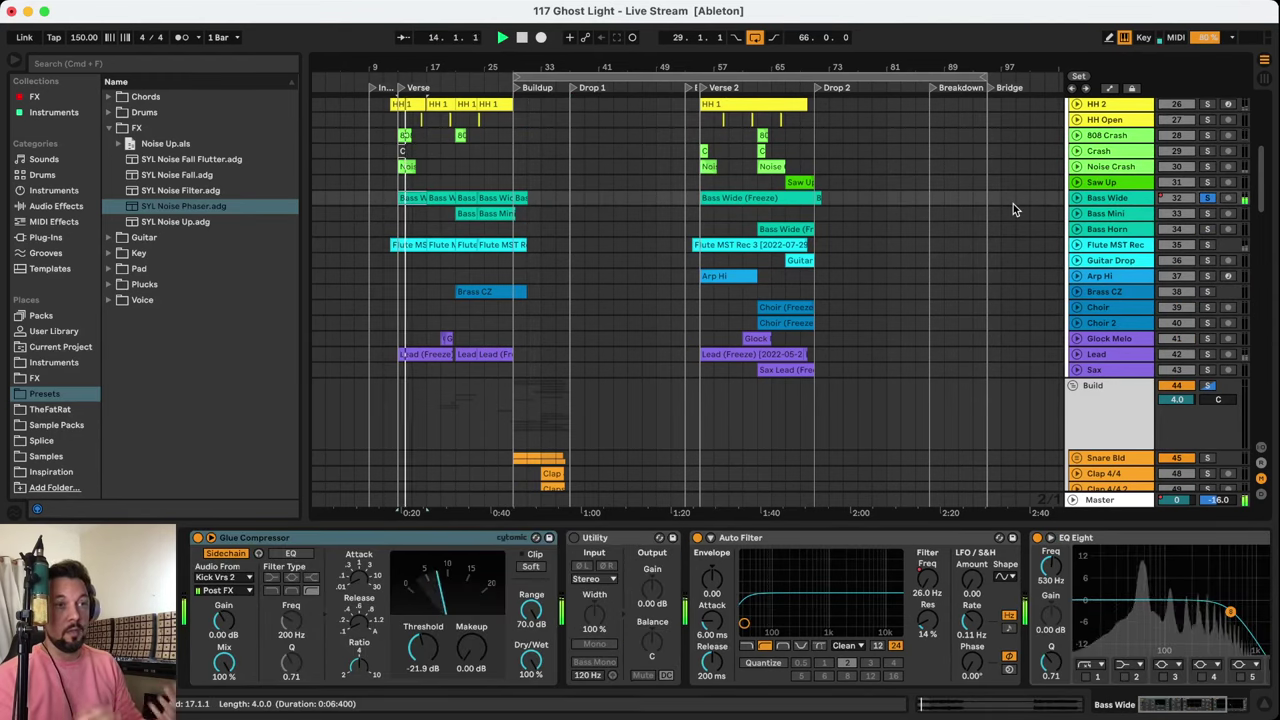
scroll(938, 204, down, 6)
scroll(932, 221, down, 3)
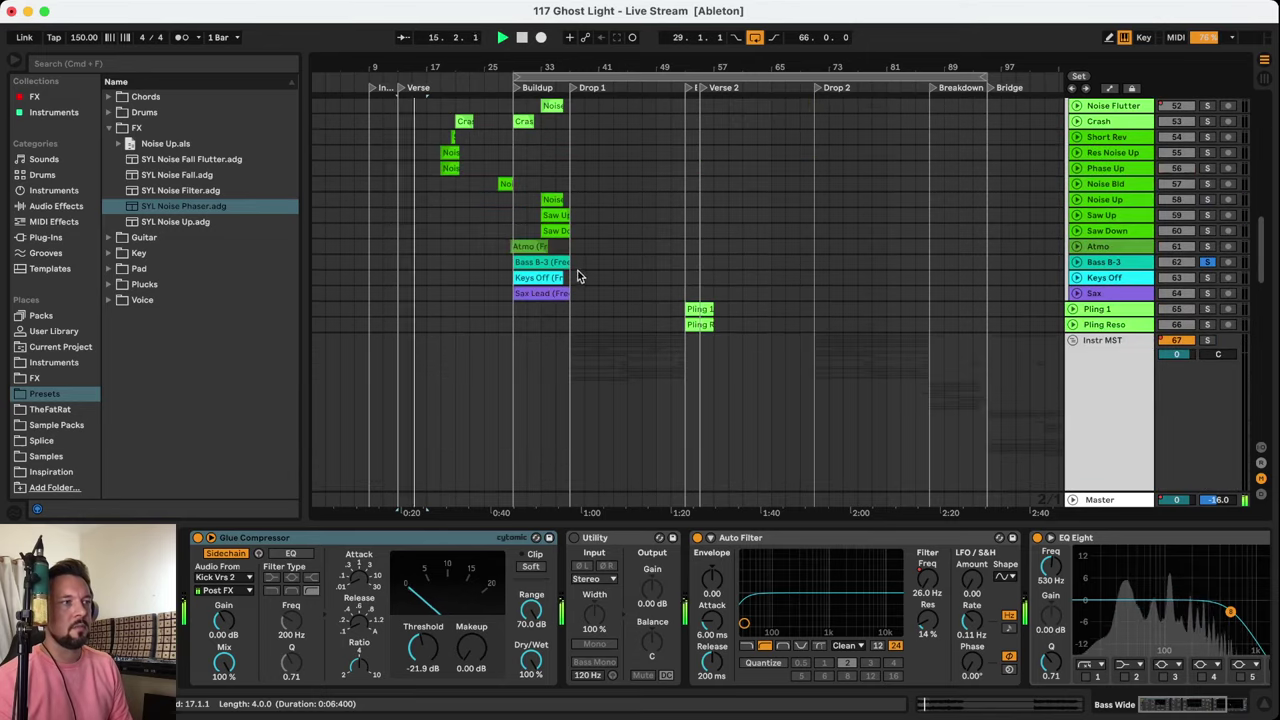
click(540, 262)
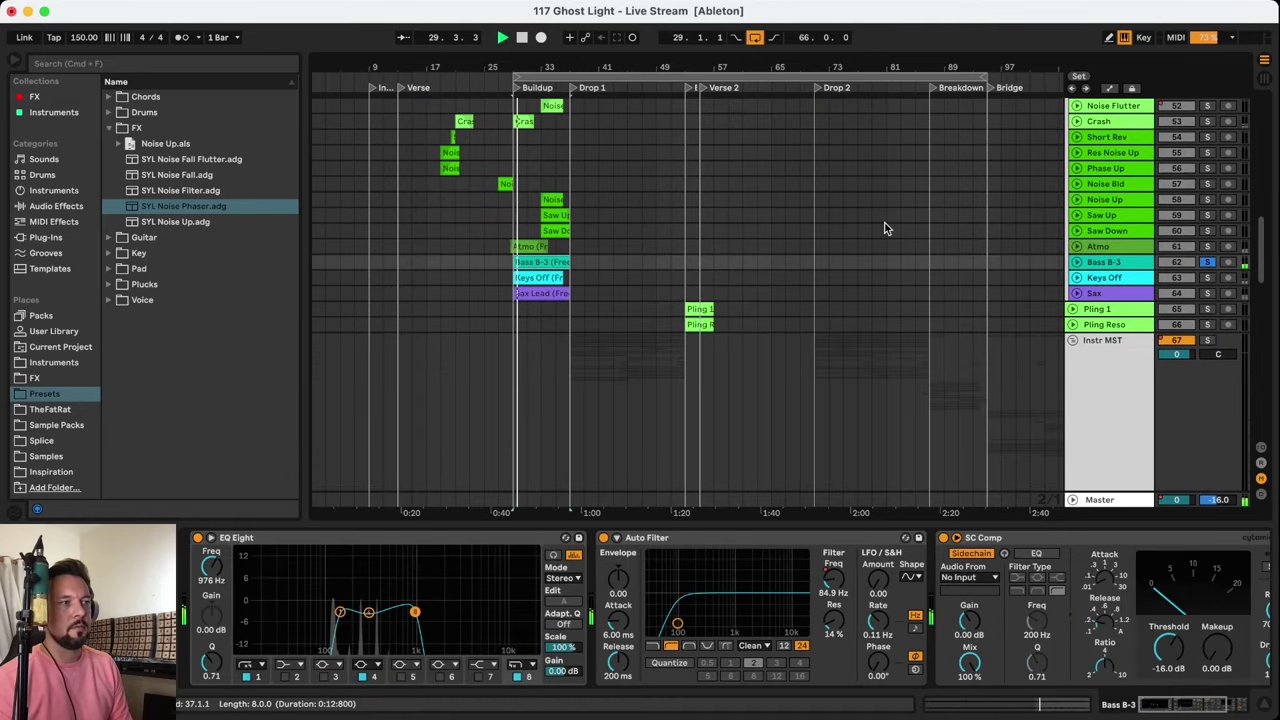
Solo Lead Bridge again and play its Breakdown clip to compare it with the earlier basses
scroll(884, 228, down, 12)
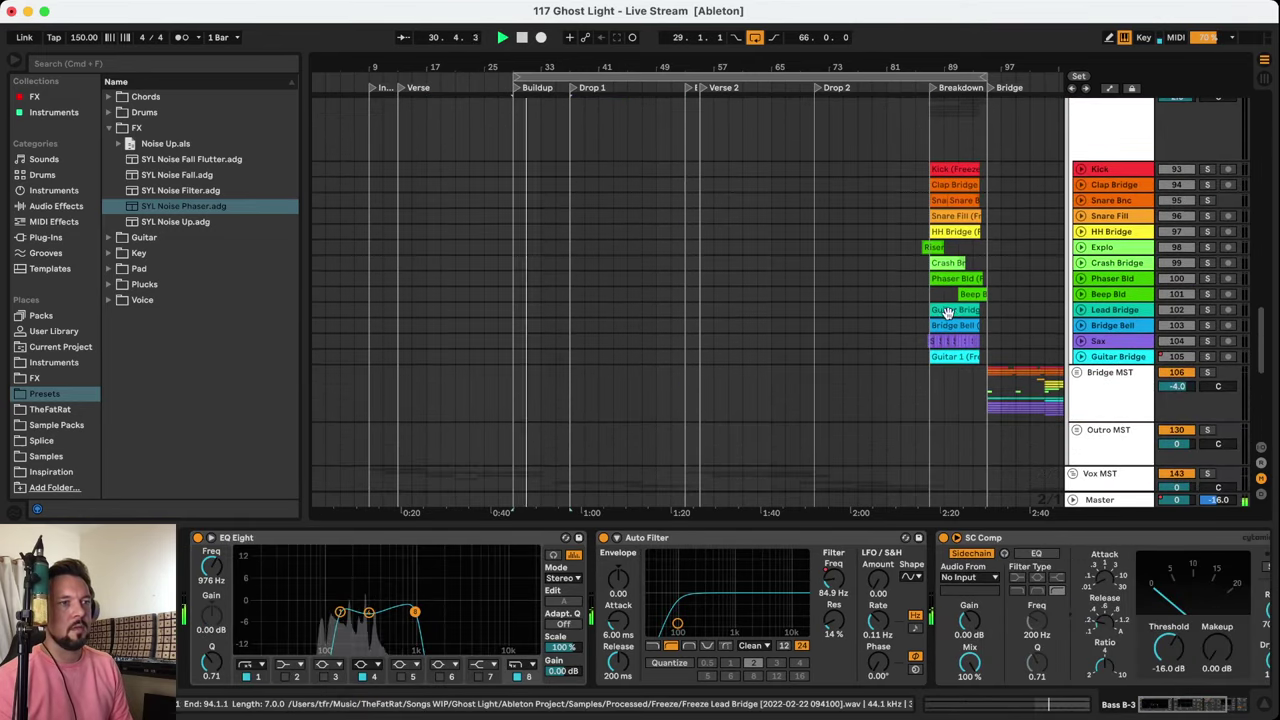
click(1183, 313)
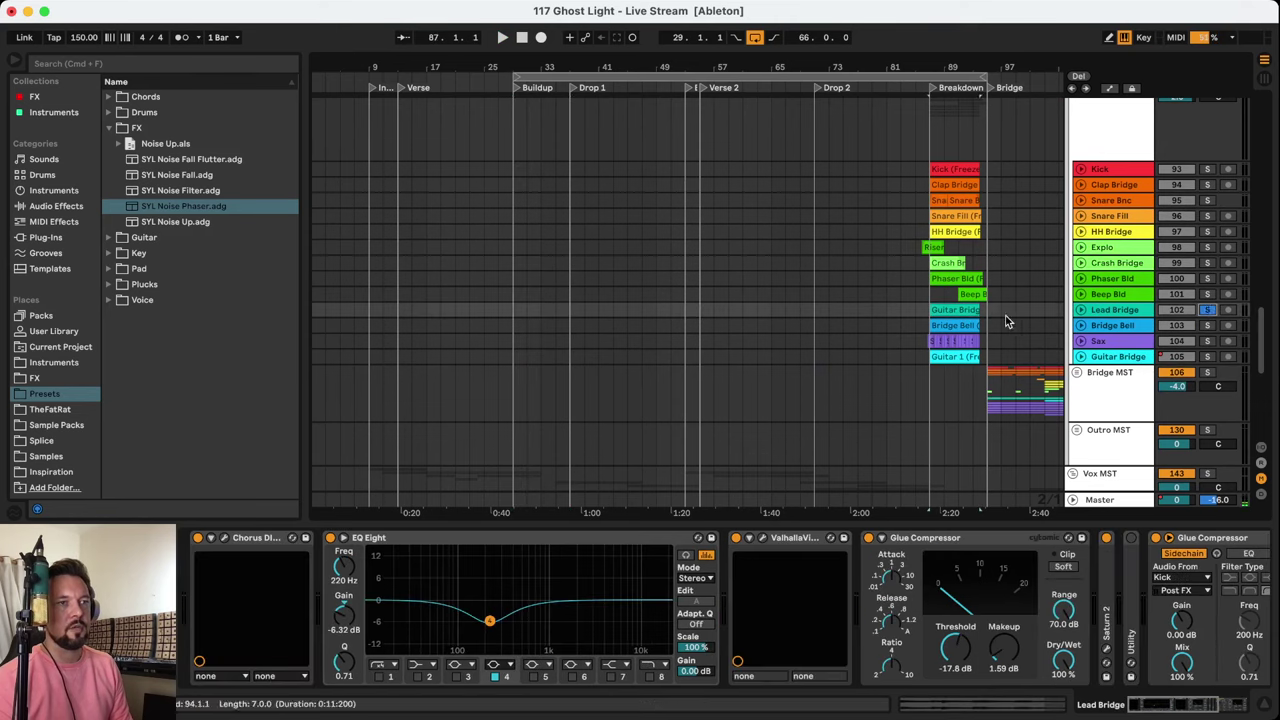
key(space)
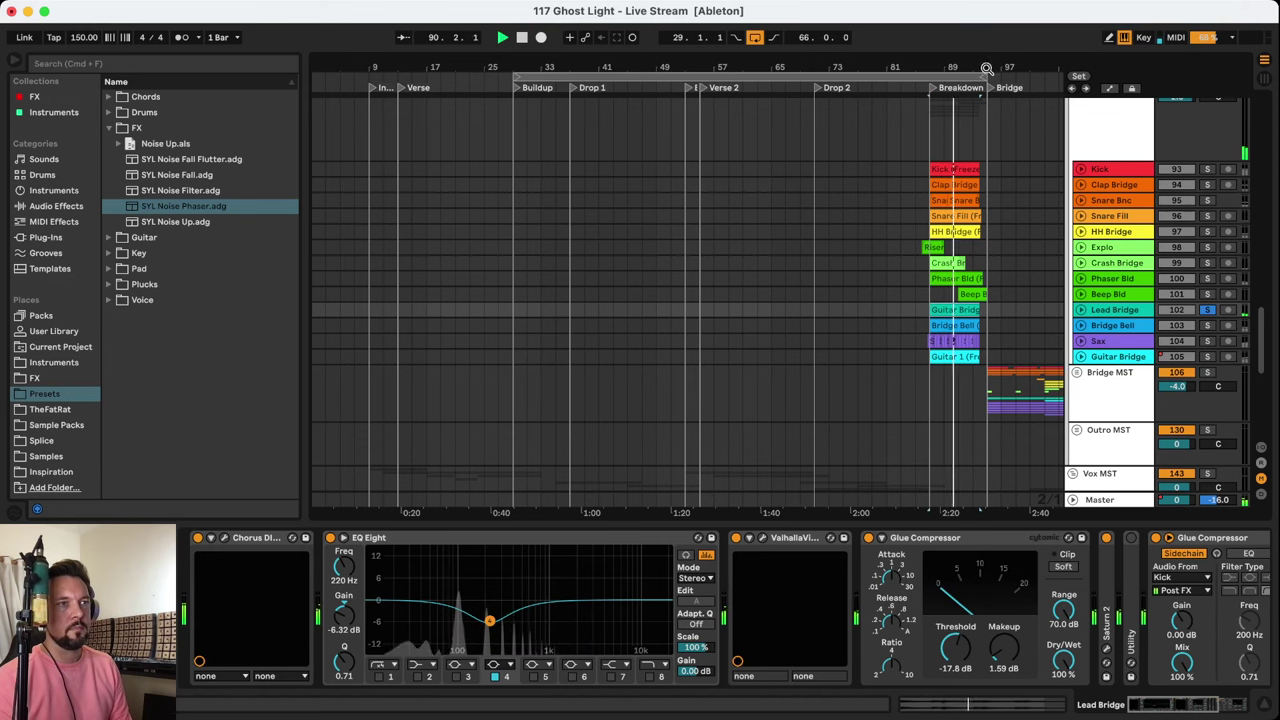
Unsolo Lead Bridge and solo Bridge Bell to hear its Breakdown part
drag(986, 68, 805, 135)
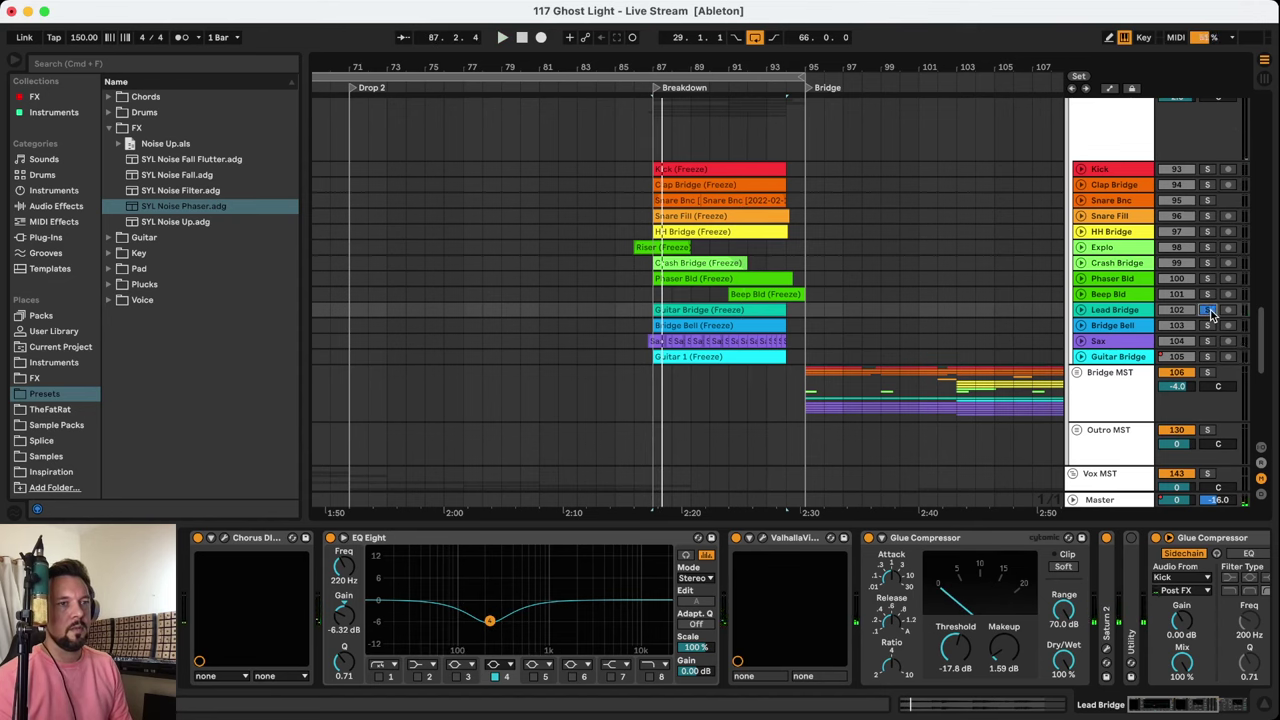
click(1205, 330)
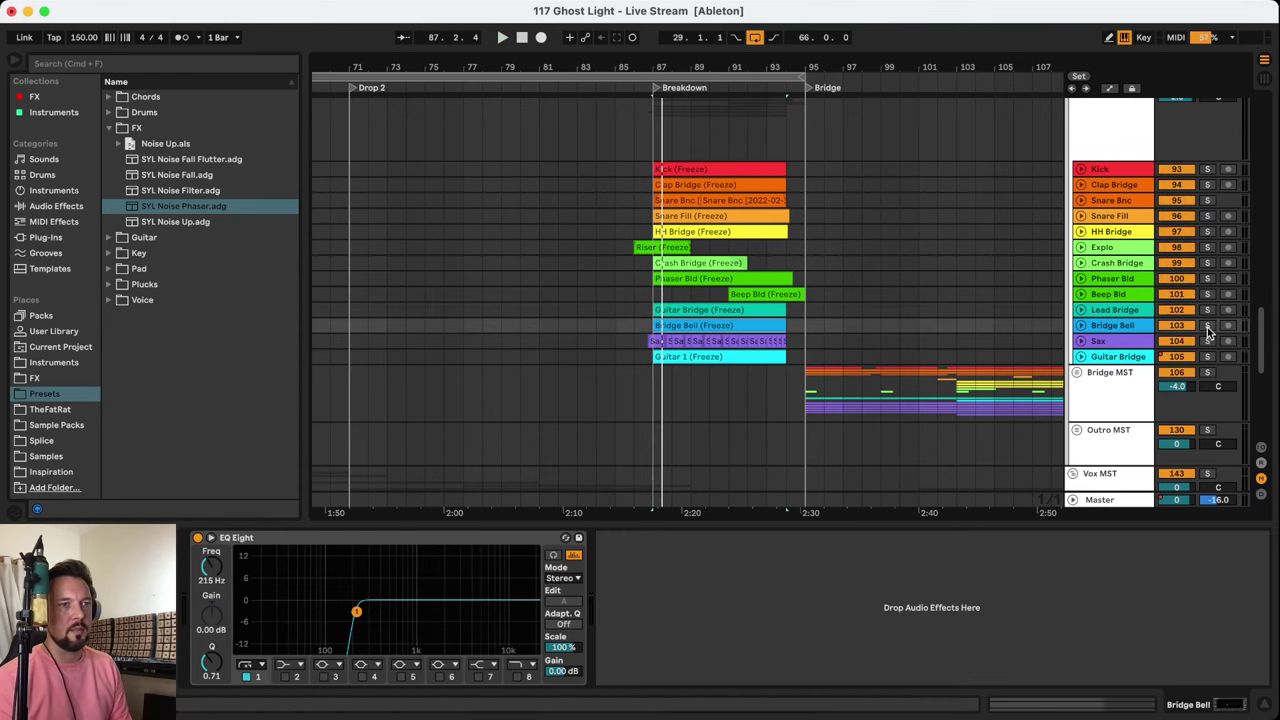
click(1208, 326)
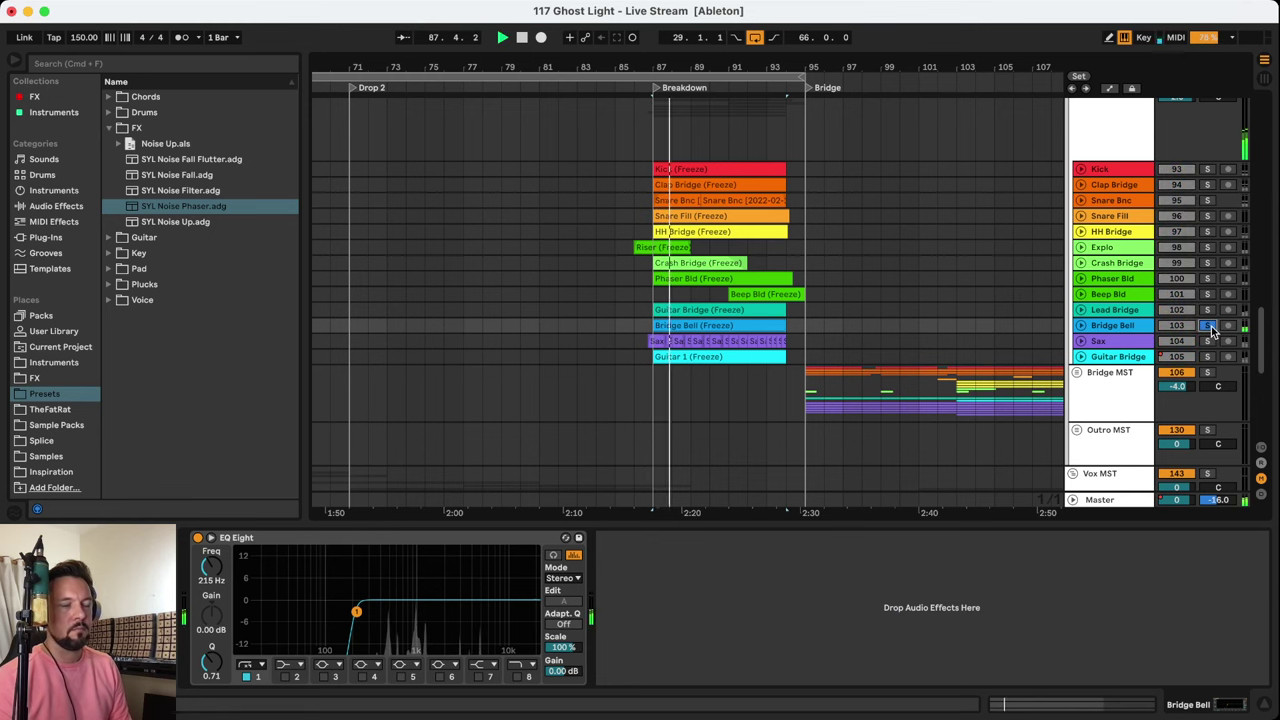
Unsolo Bridge Bell, solo the Sax track and play its chopped Breakdown clips
click(1116, 342)
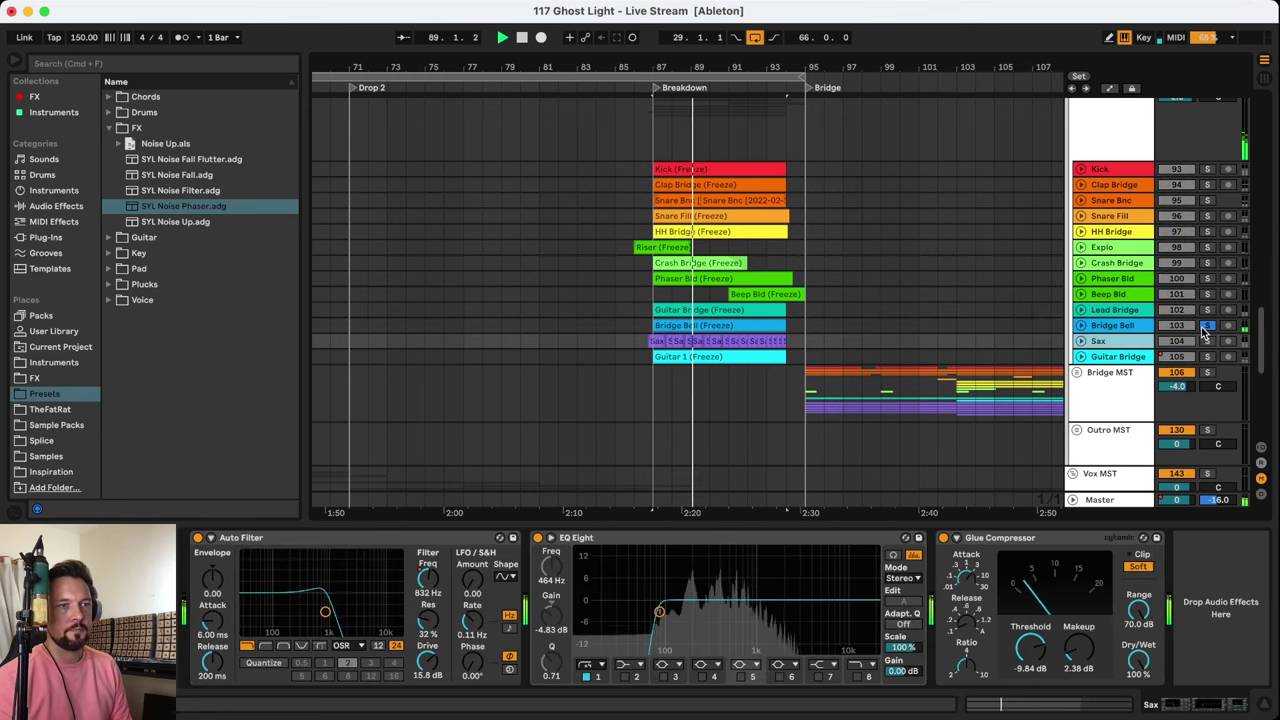
click(1207, 328)
click(1207, 341)
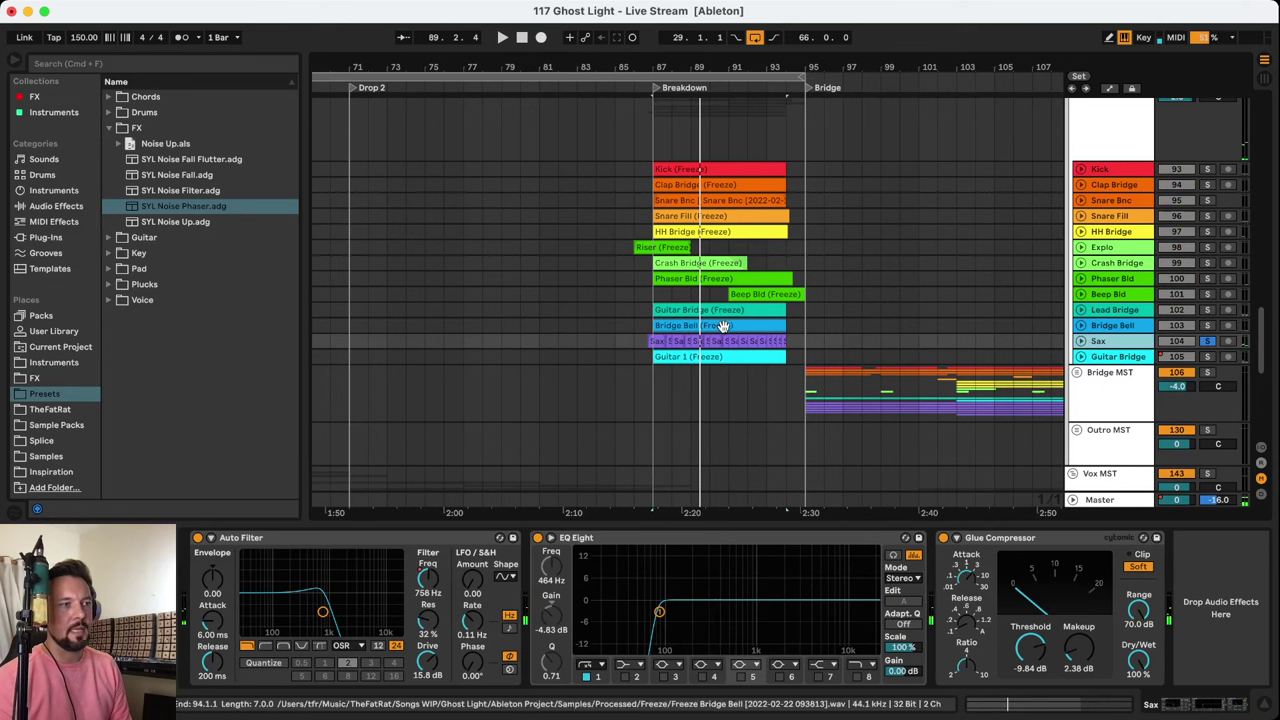
key(space)
key(space)
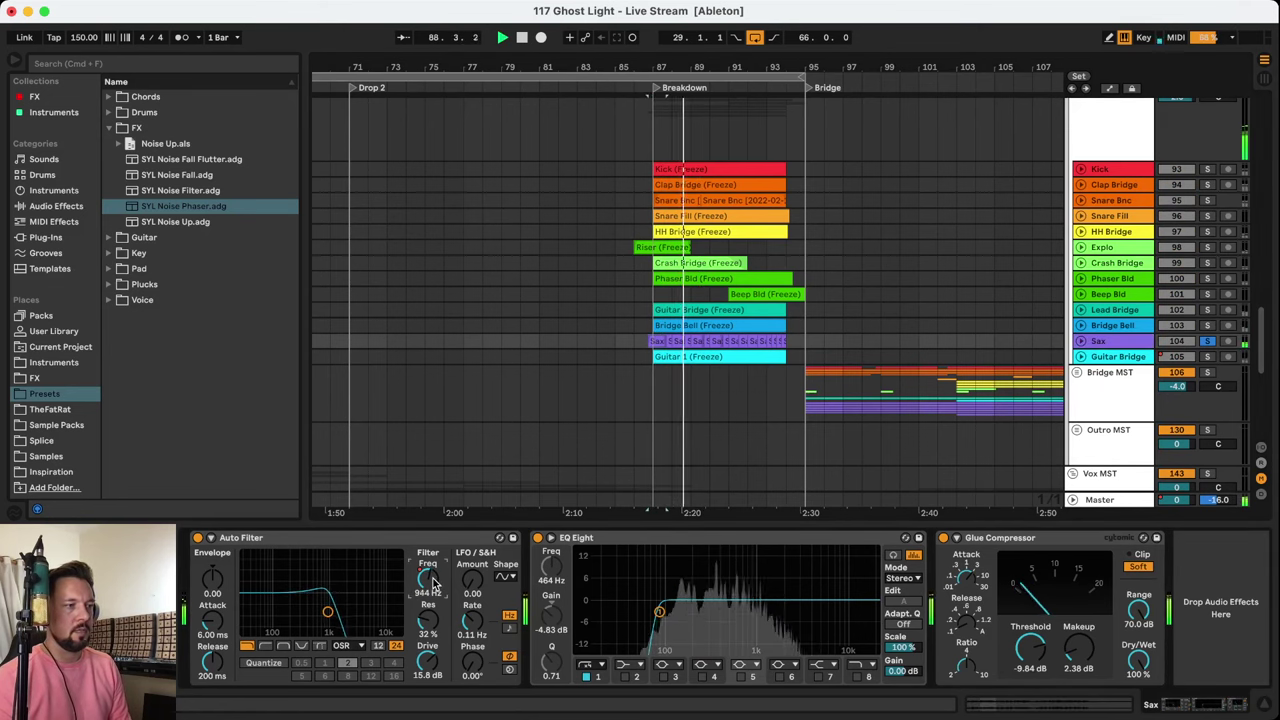
Unsolo Sax, solo Guitar Bridge and play its Breakdown clip with the track expanded to show its waveform
click(1209, 343)
click(1208, 357)
key(space)
key(space)
click(1117, 359)
click(1081, 357)
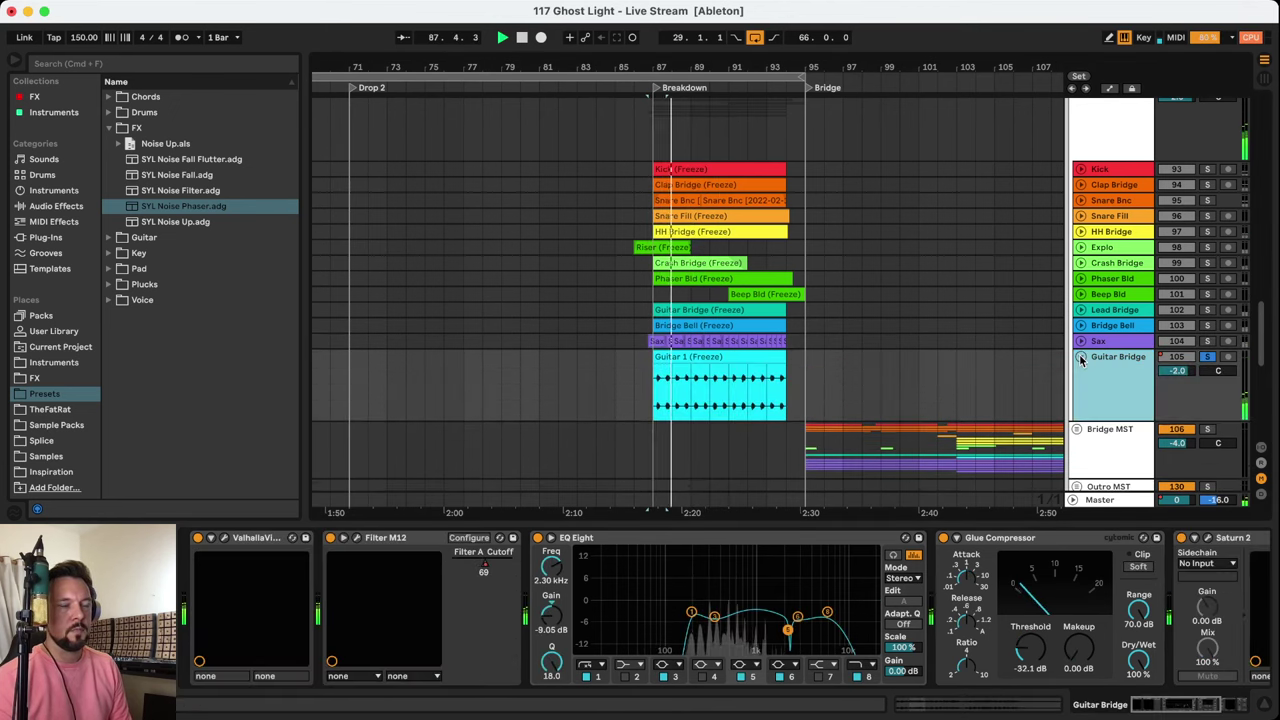
Examine Guitar Bridge's effects chain through to the Utility device, and collapse the track with its solo off
click(1237, 706)
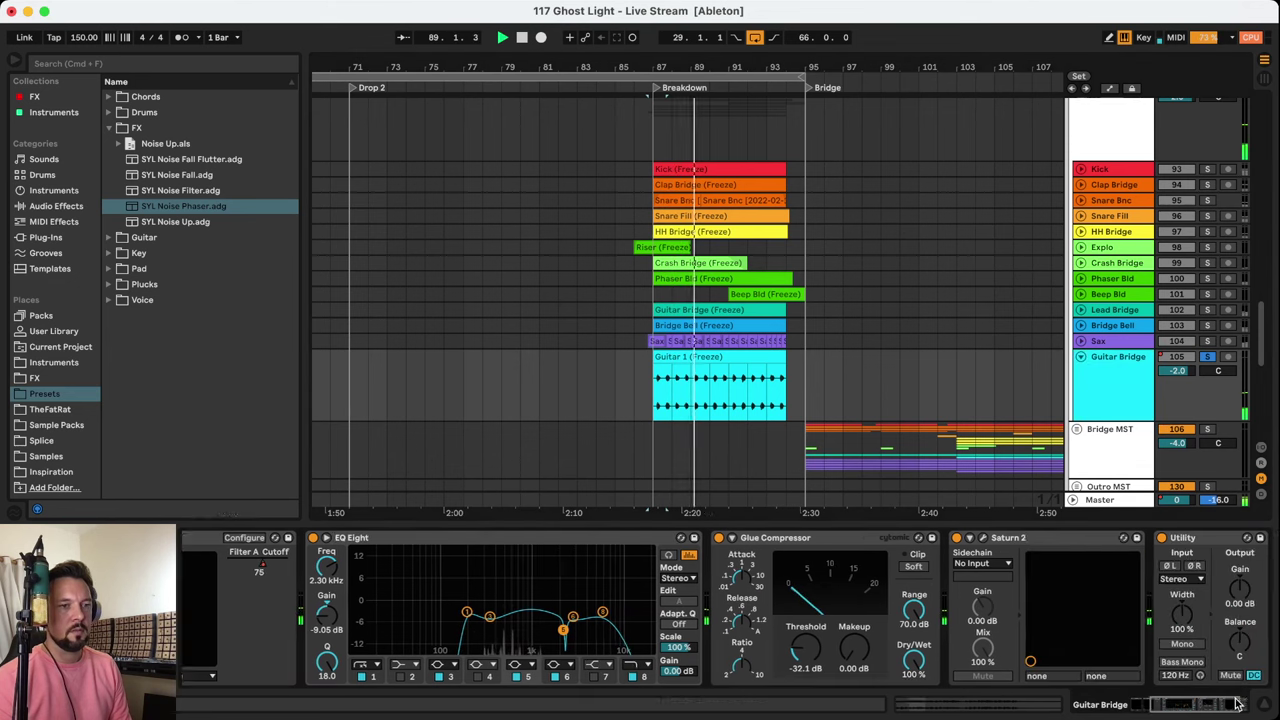
click(1147, 705)
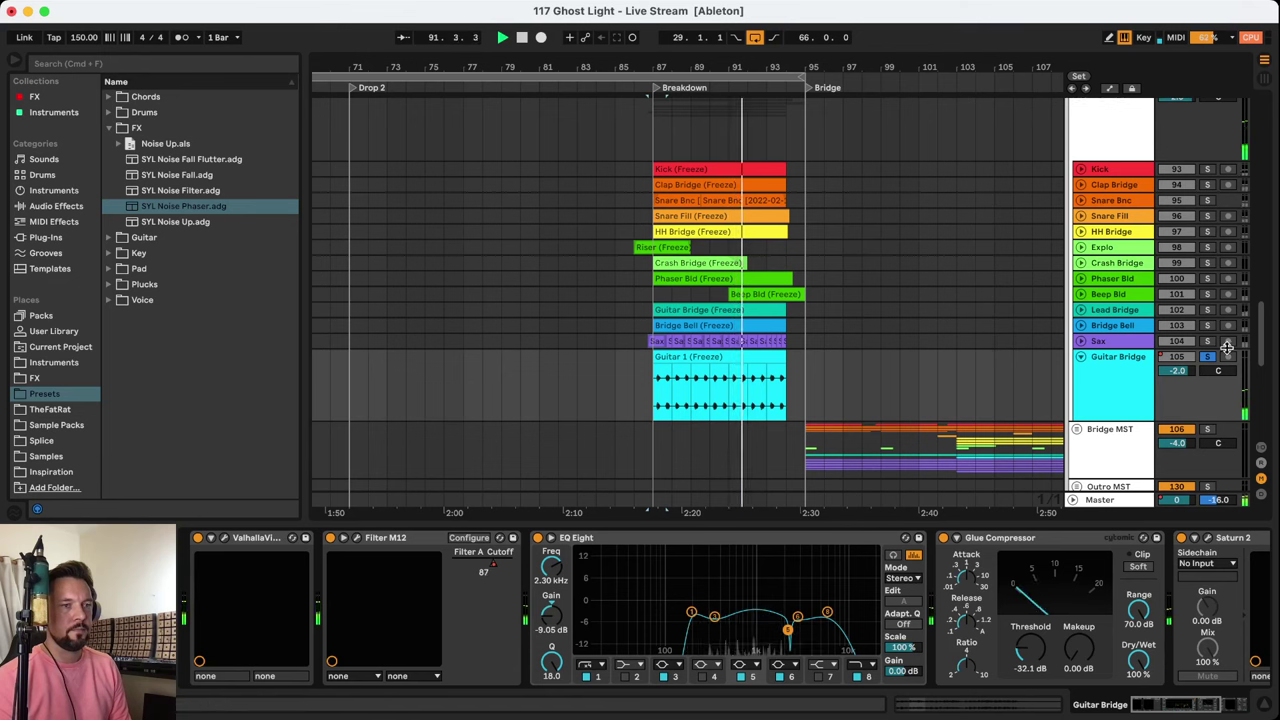
click(738, 360)
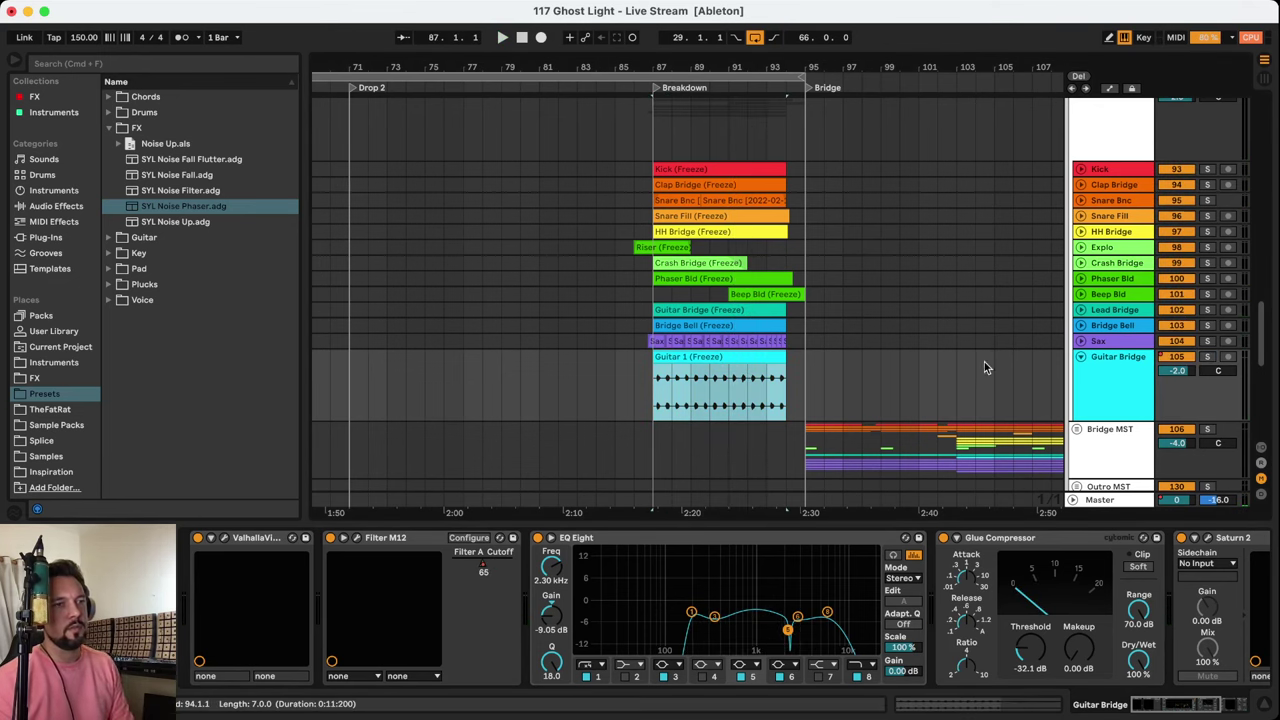
click(1082, 357)
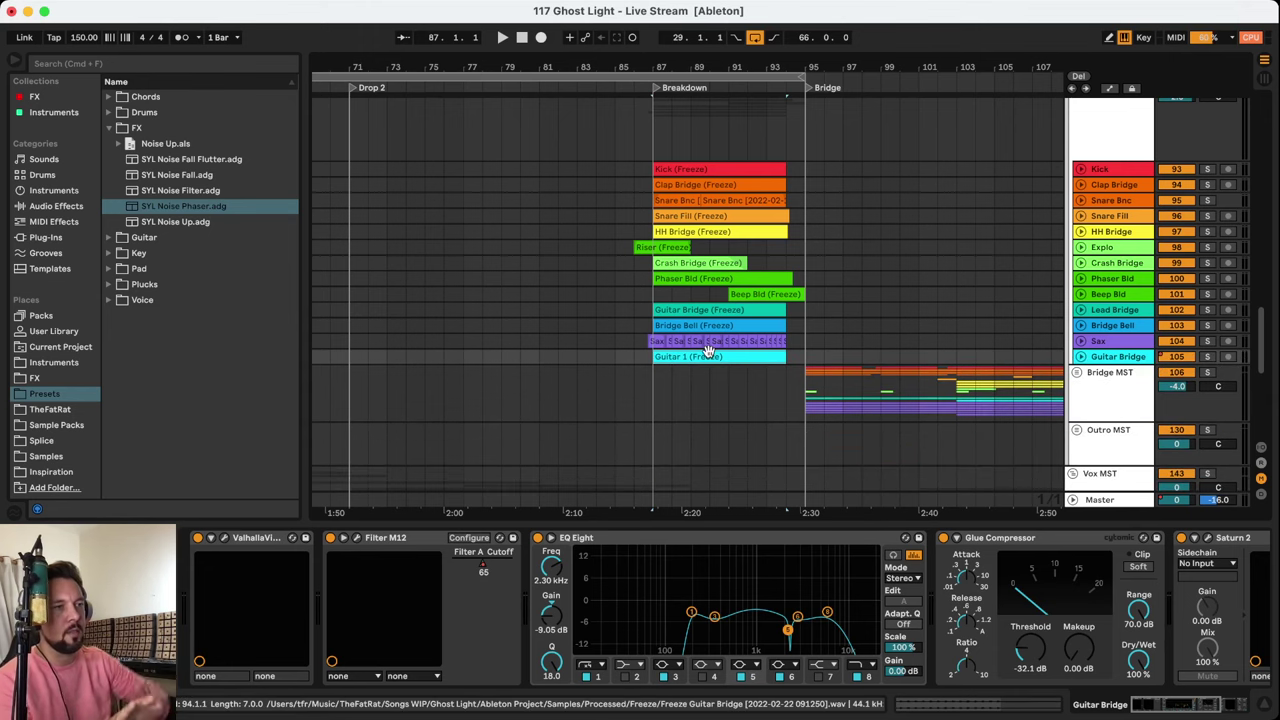
Extend the loop to a length of 76 bars, into the Bridge, and play the full Breakdown with all tracks
drag(802, 73, 995, 73)
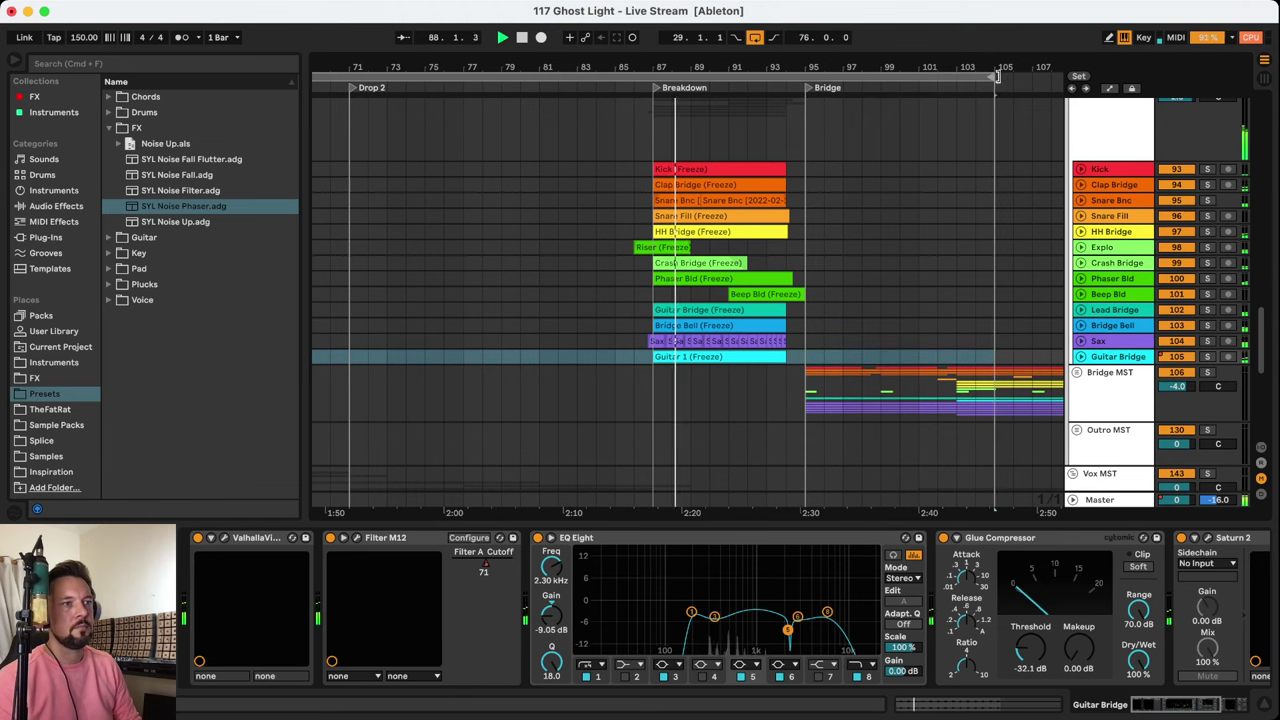
click(723, 353)
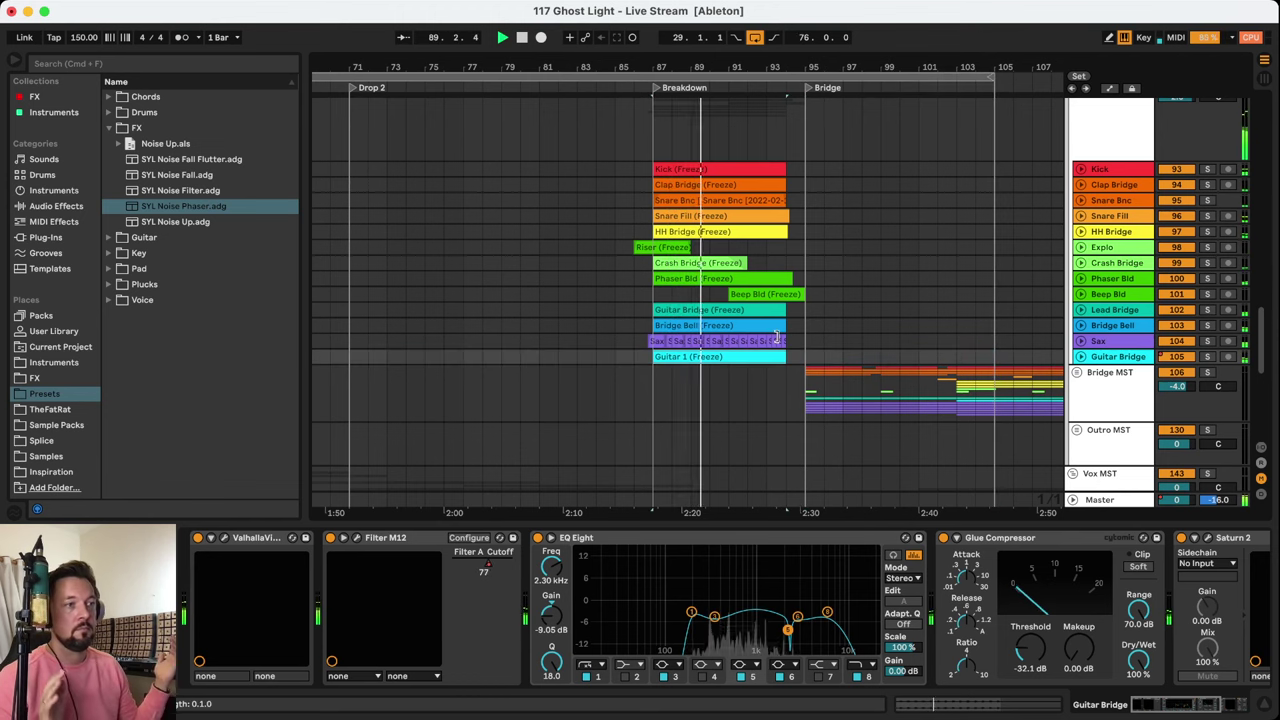
click(776, 340)
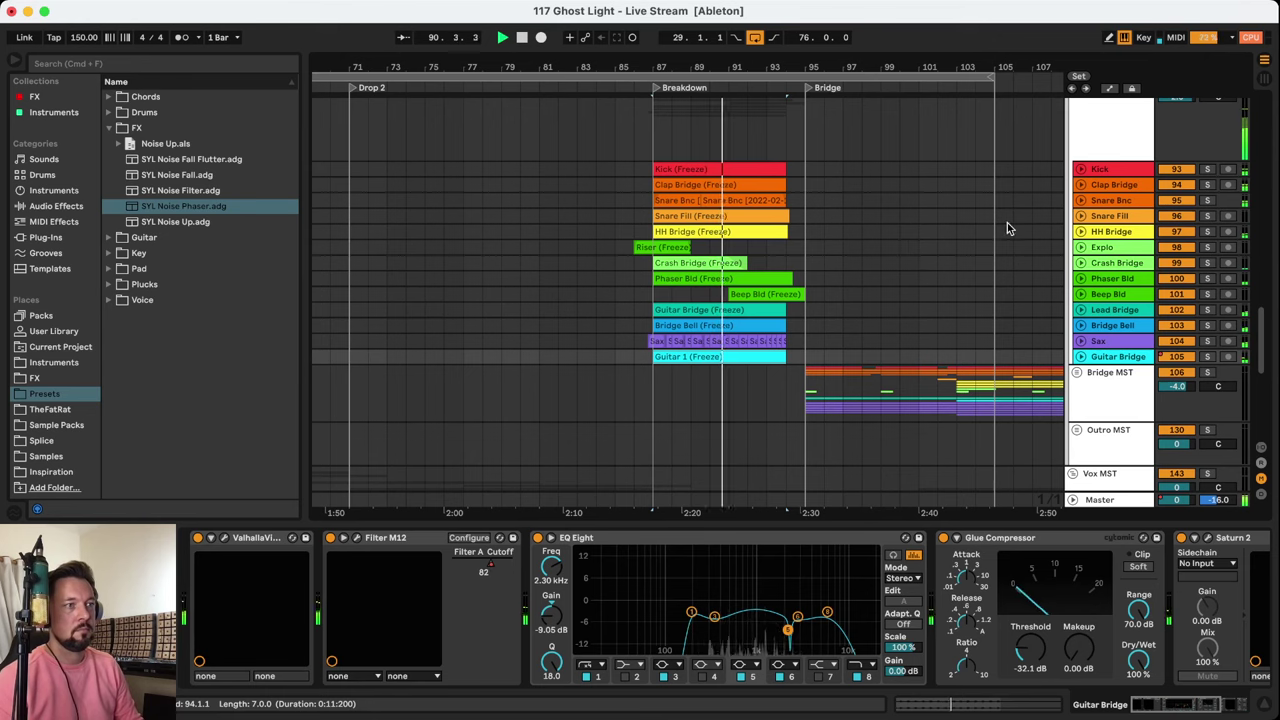
scroll(965, 243, up, 2)
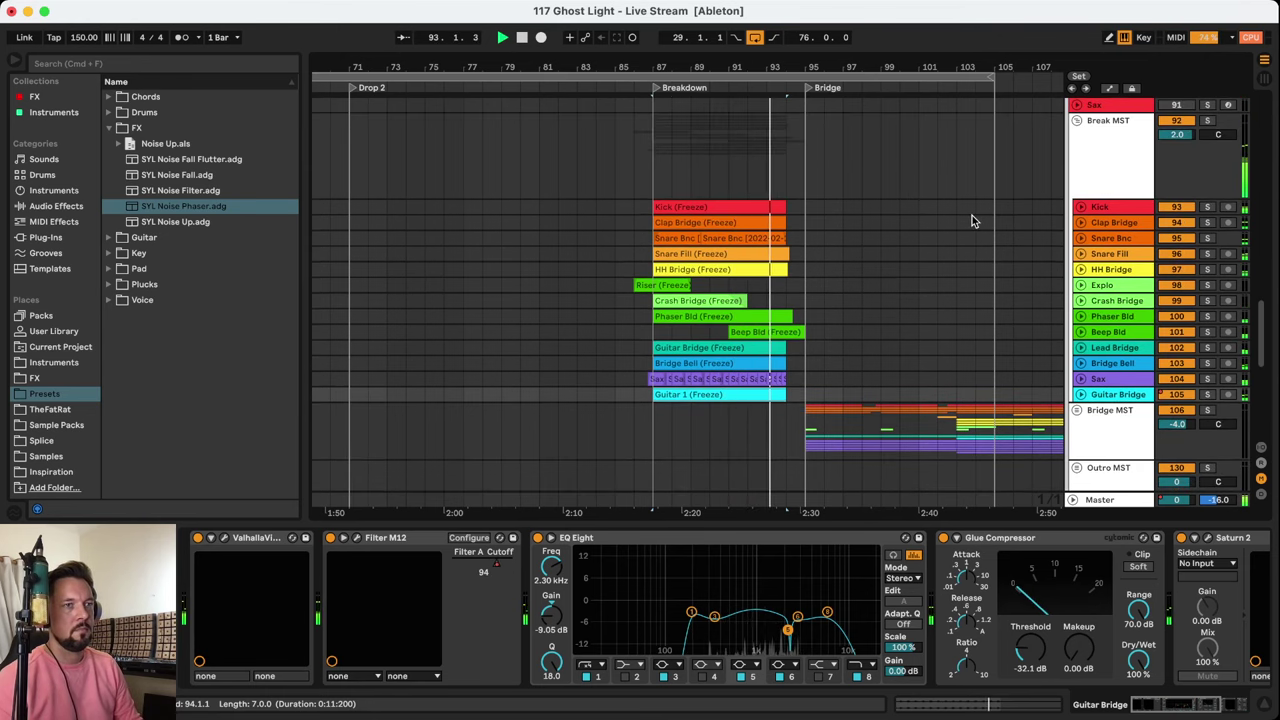
Collapse the Break MST group and expand the Echos track in the Vox MST group to show its clip
click(1078, 121)
scroll(790, 203, down, 5)
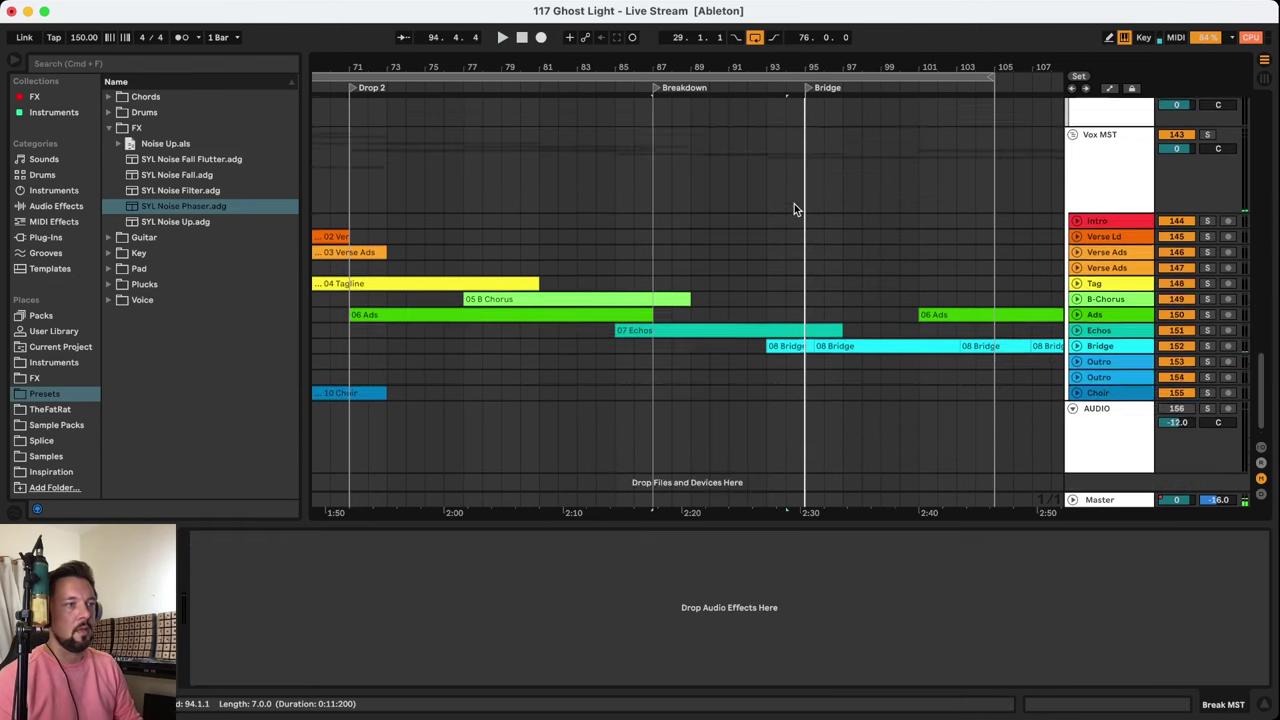
click(723, 303)
click(723, 308)
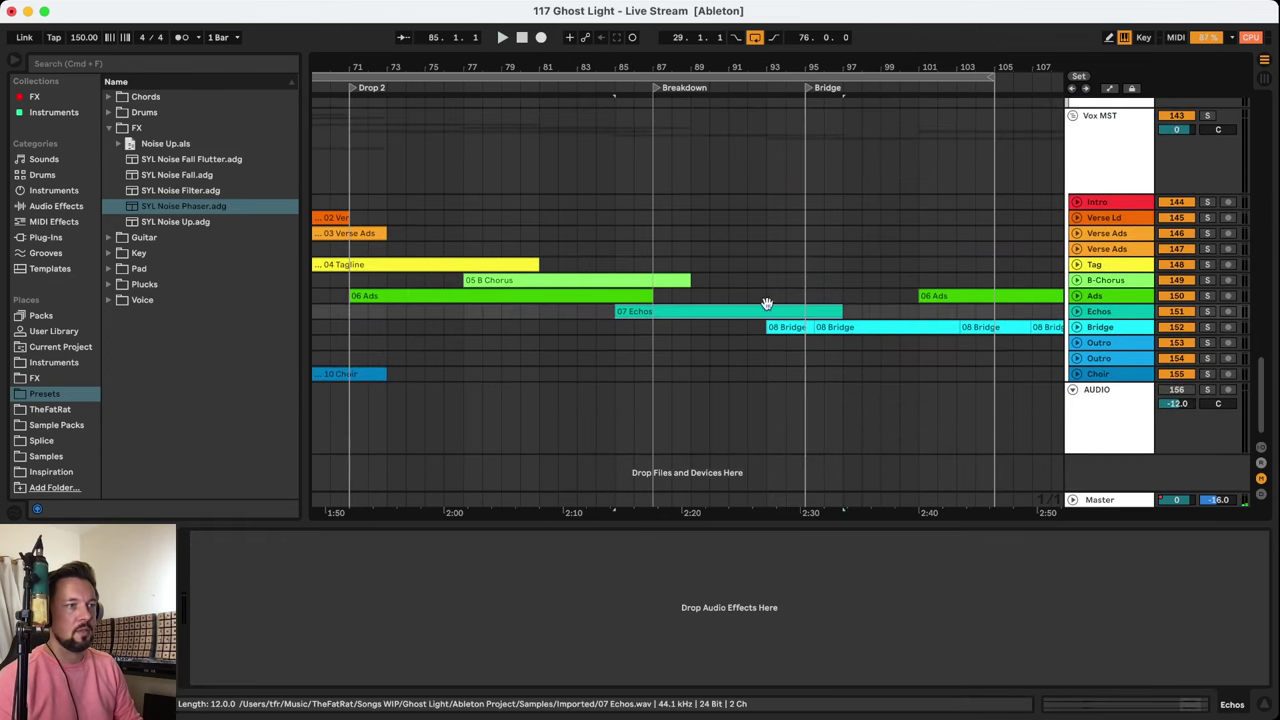
click(1077, 311)
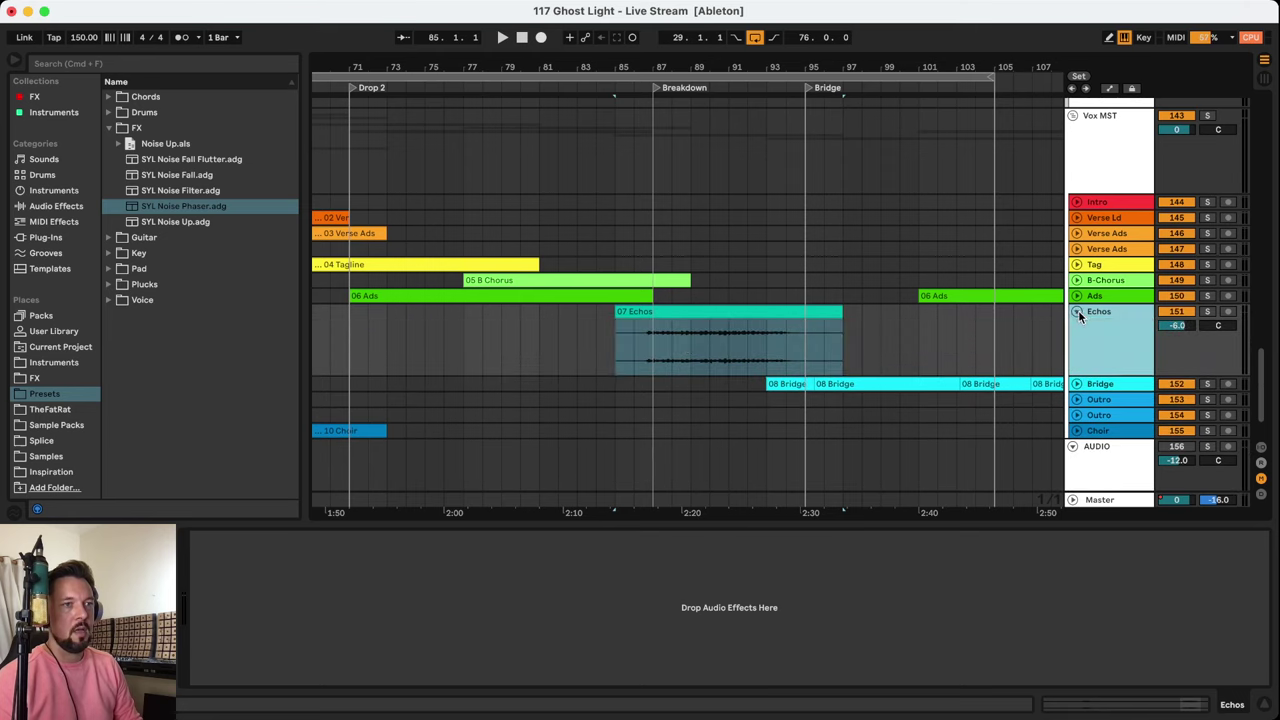
Solo the Echos track and play the 07 Echos clip from the start of the Breakdown at bar 87
click(655, 354)
click(1110, 320)
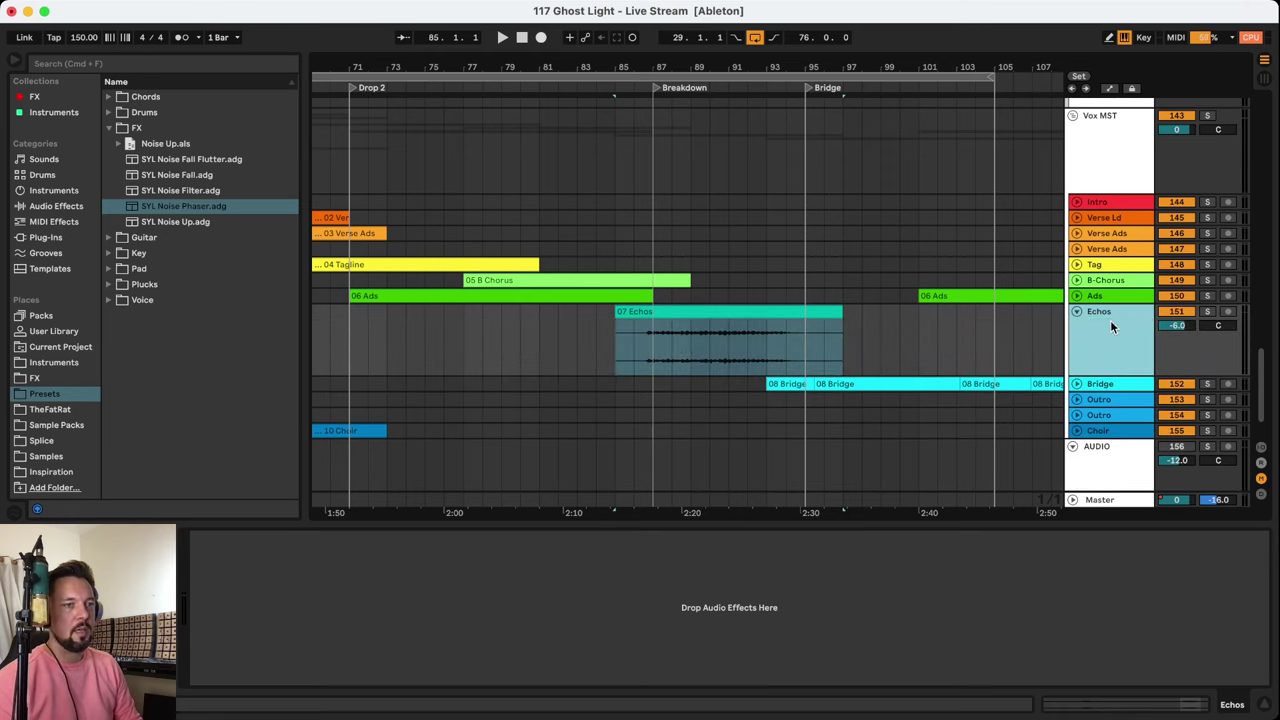
click(655, 346)
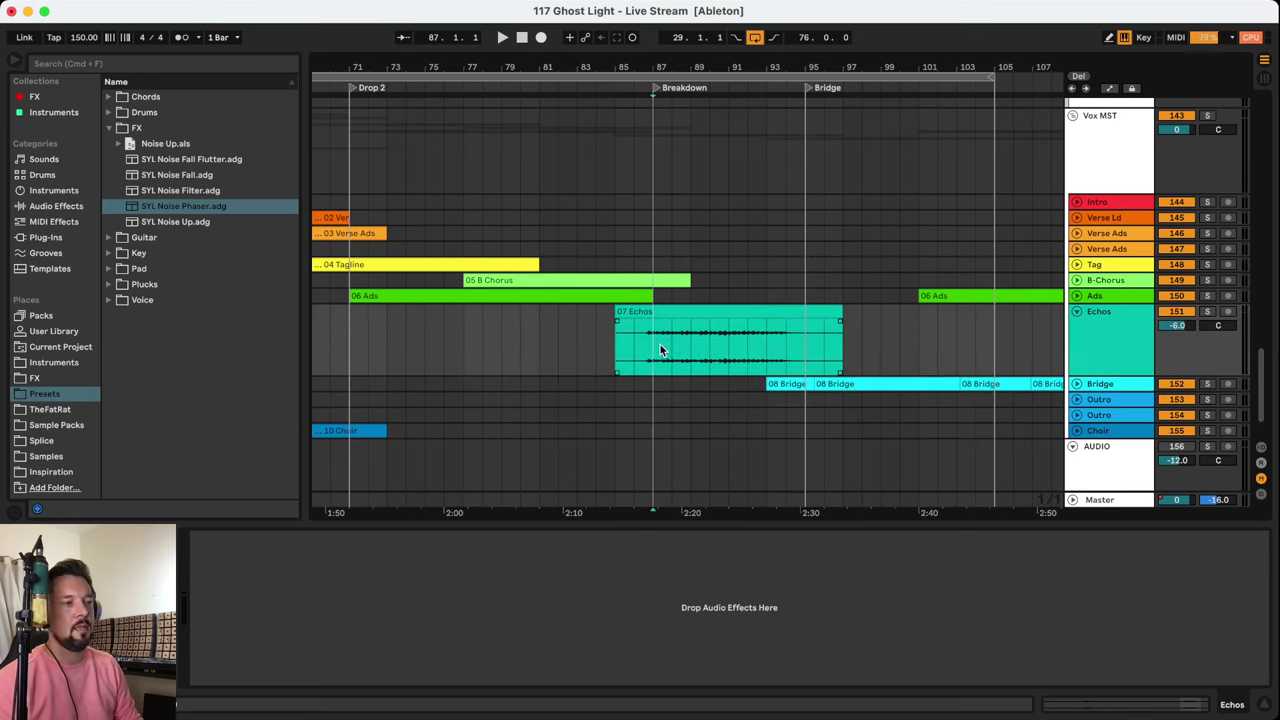
click(1208, 312)
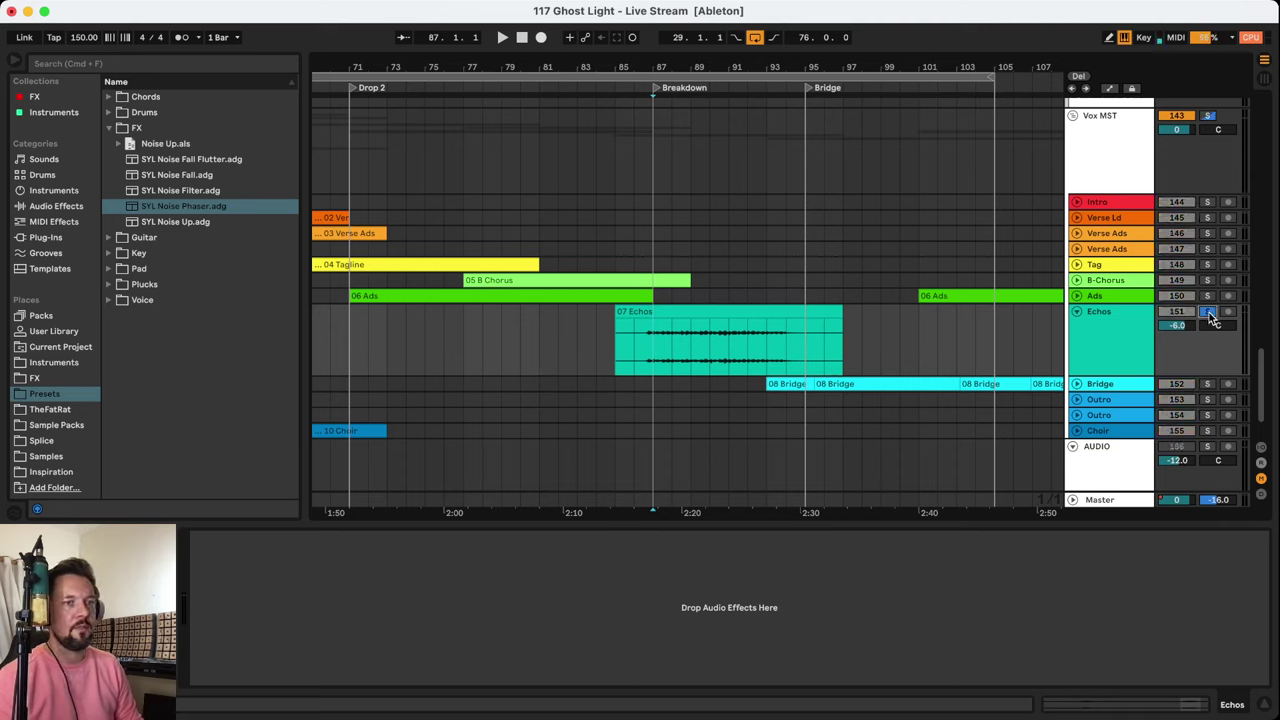
click(1084, 311)
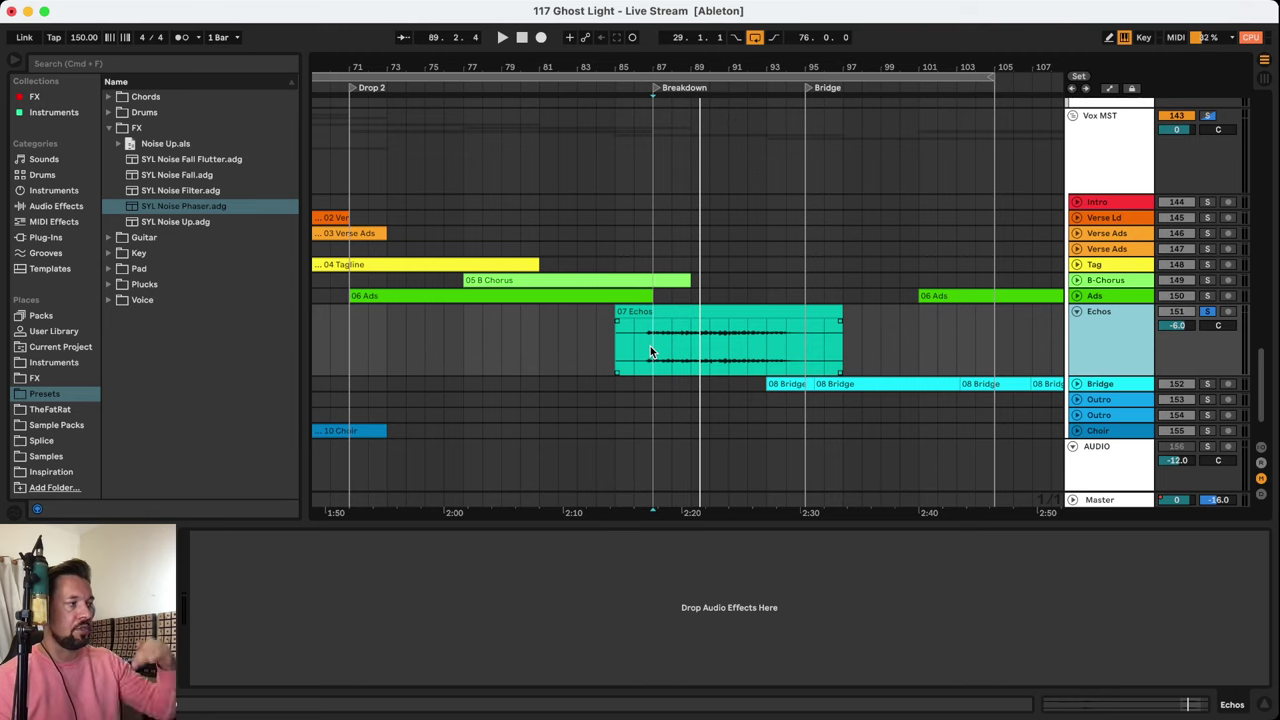
key(space)
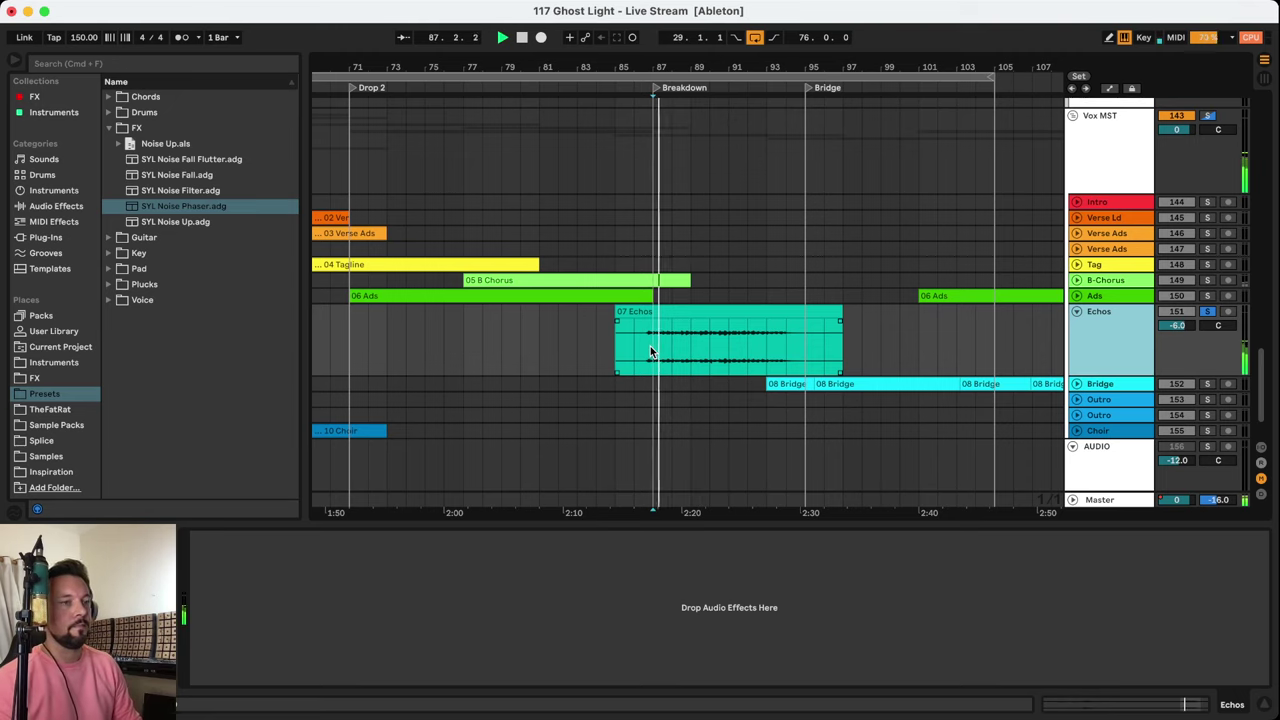
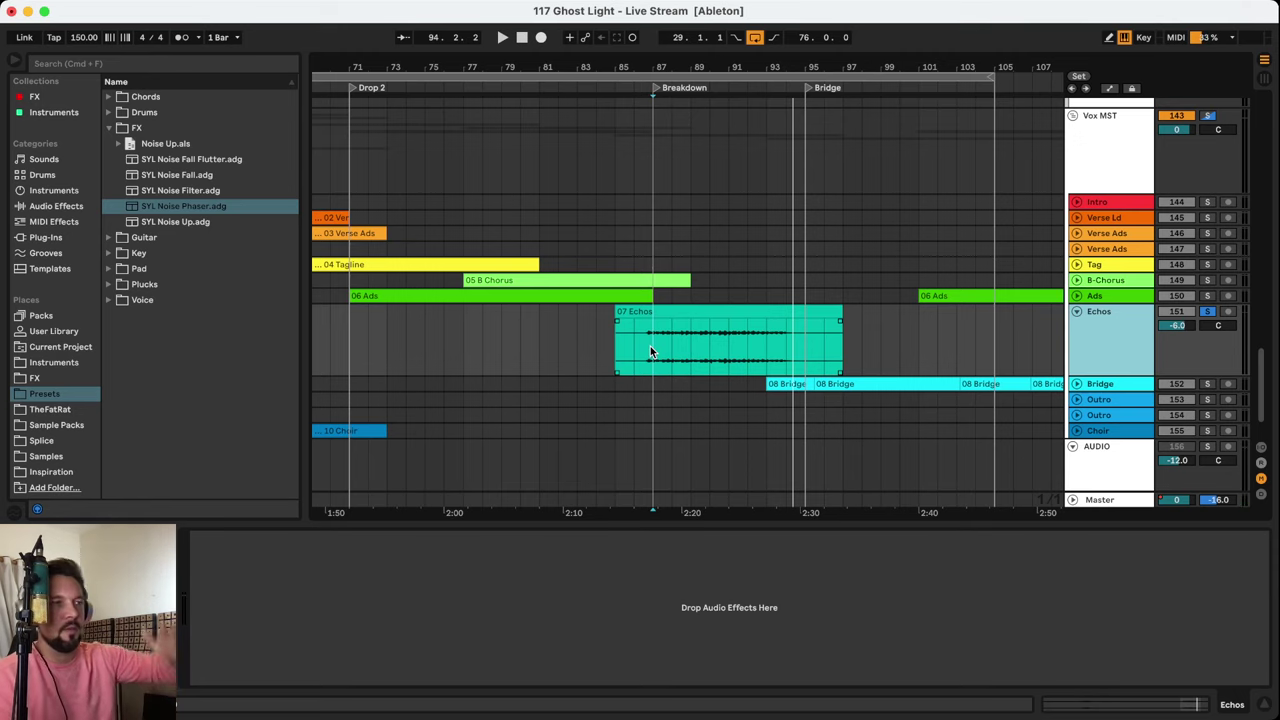
Listen to the soloed Echos vocal over the end of the Breakdown and fold its track
key(space)
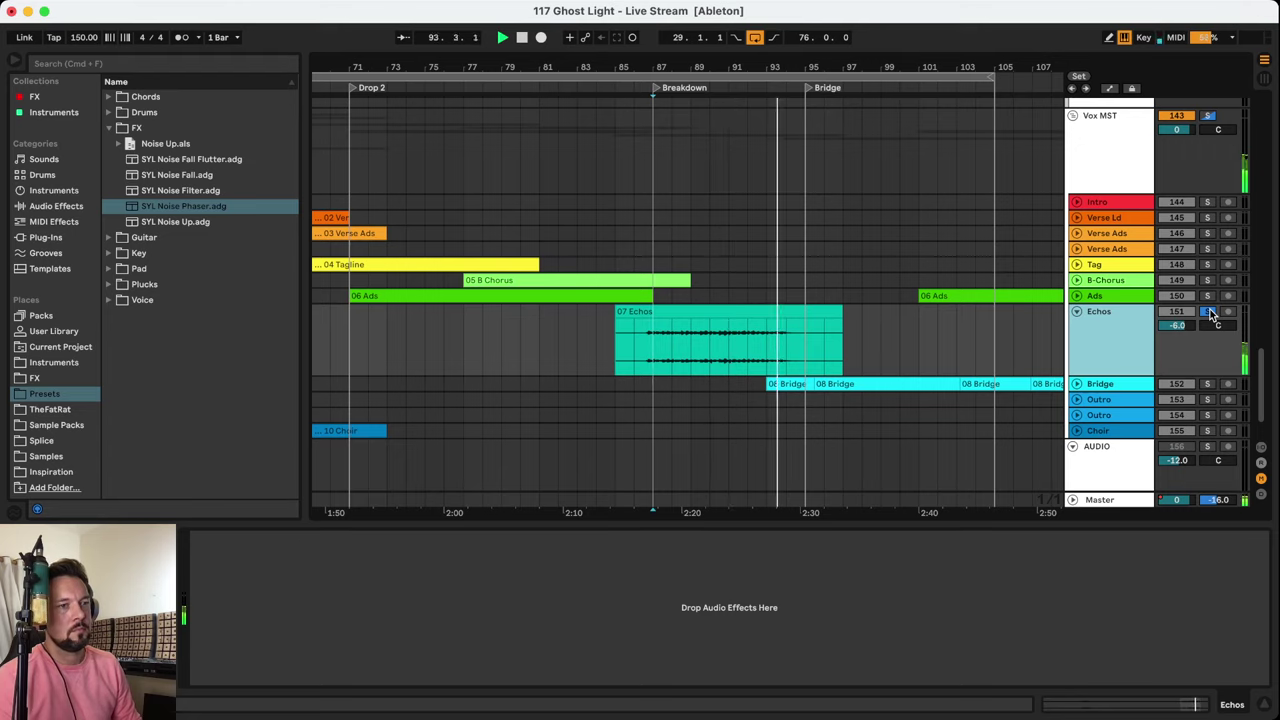
click(1076, 316)
scroll(842, 249, up, 5)
scroll(850, 250, down, 5)
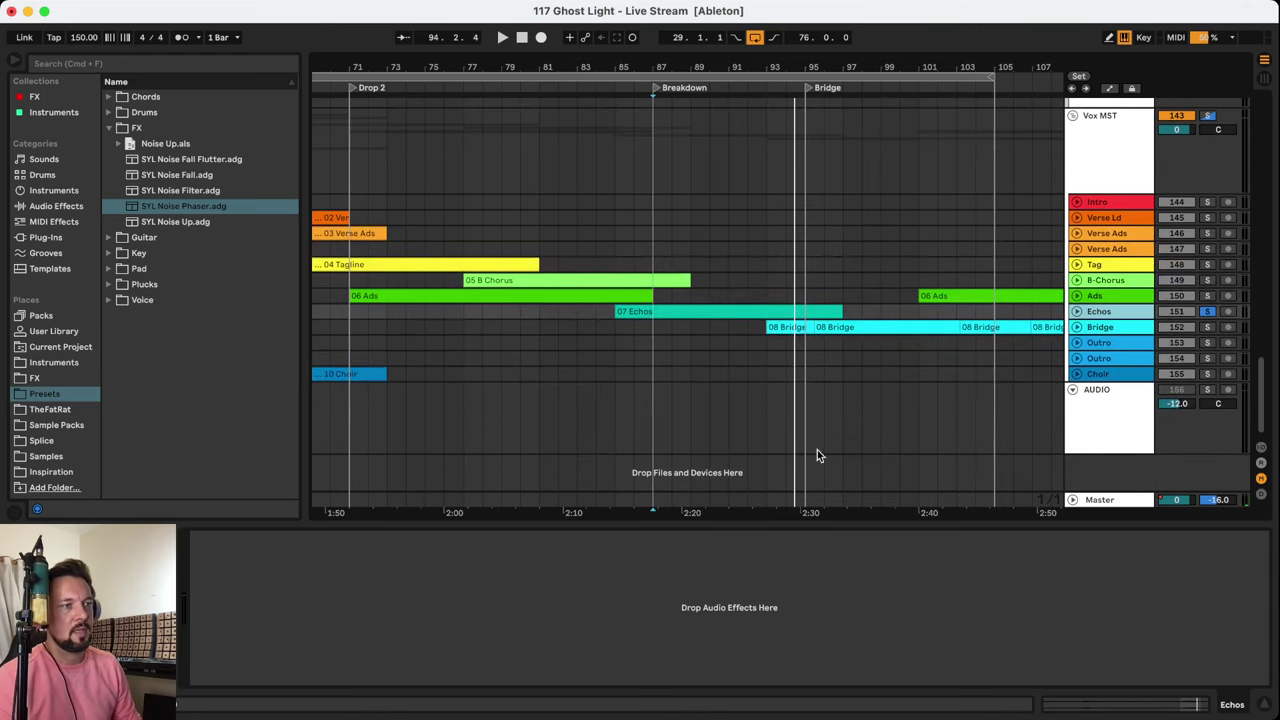
Unfold the Bridge vocal track, audition it soloed from the Breakdown's last bars, and turn its solo off
click(803, 327)
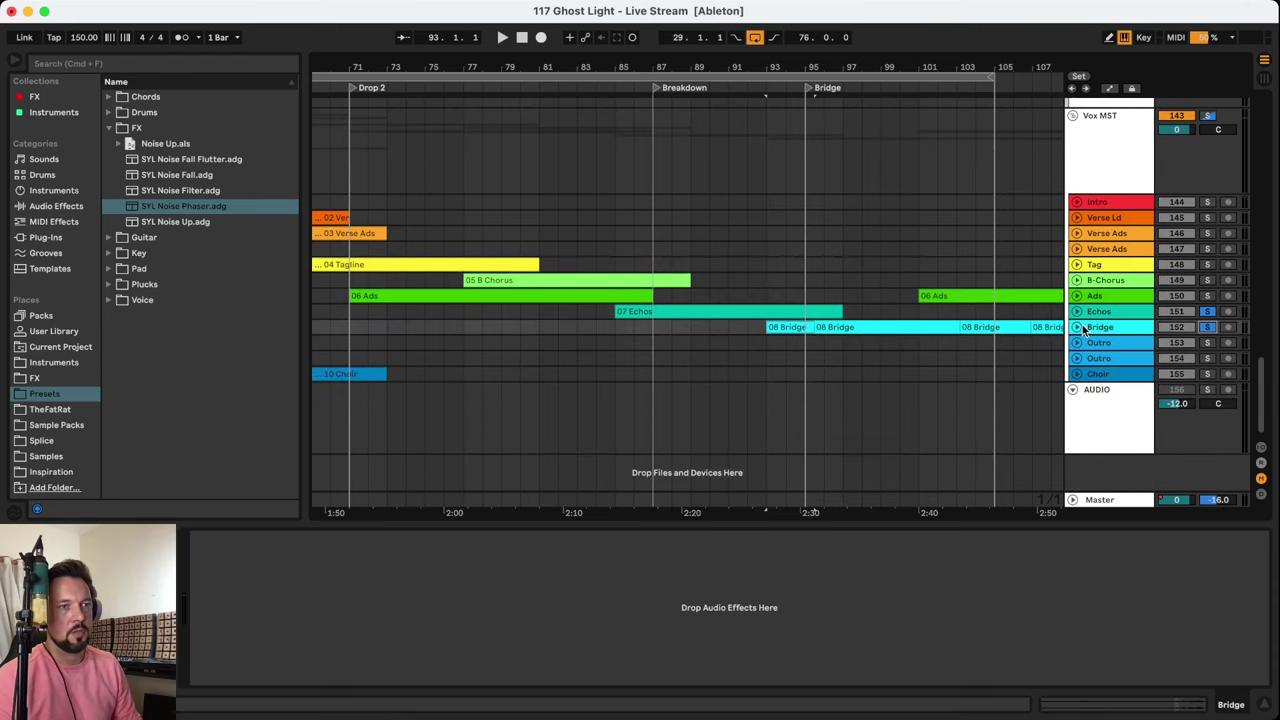
click(1077, 327)
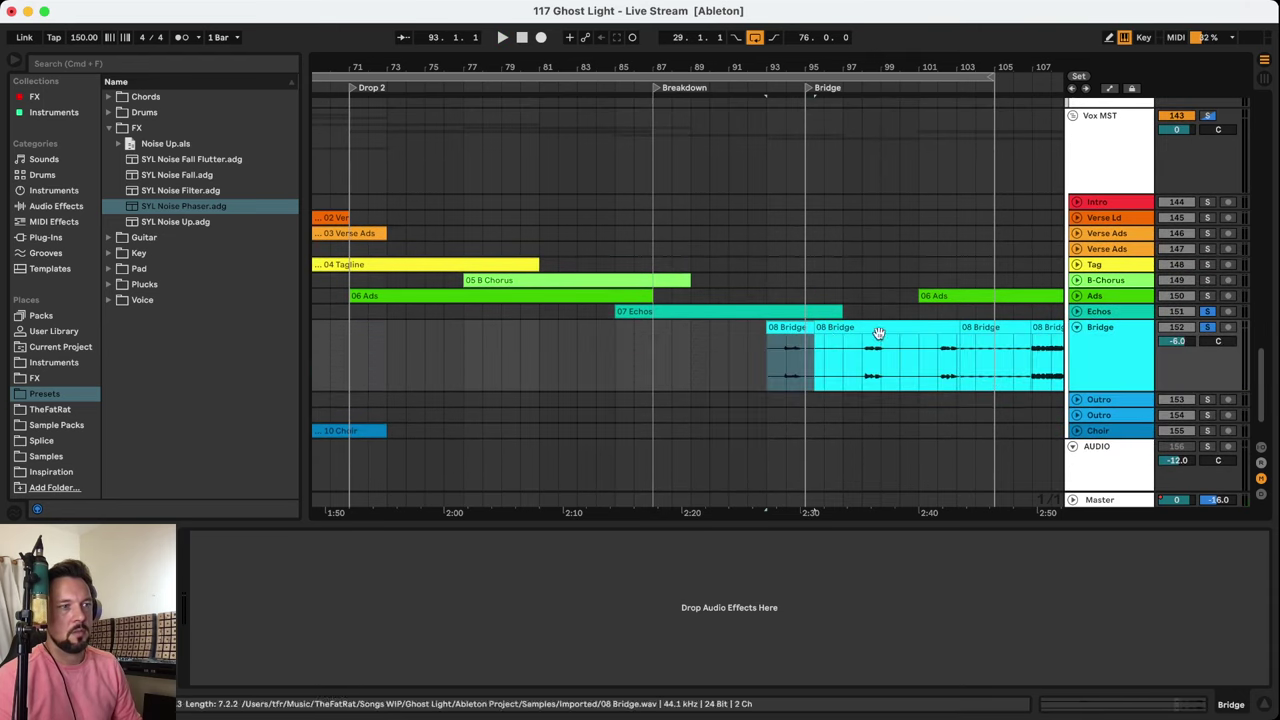
key(space)
click(1210, 327)
scroll(806, 300, up, 3)
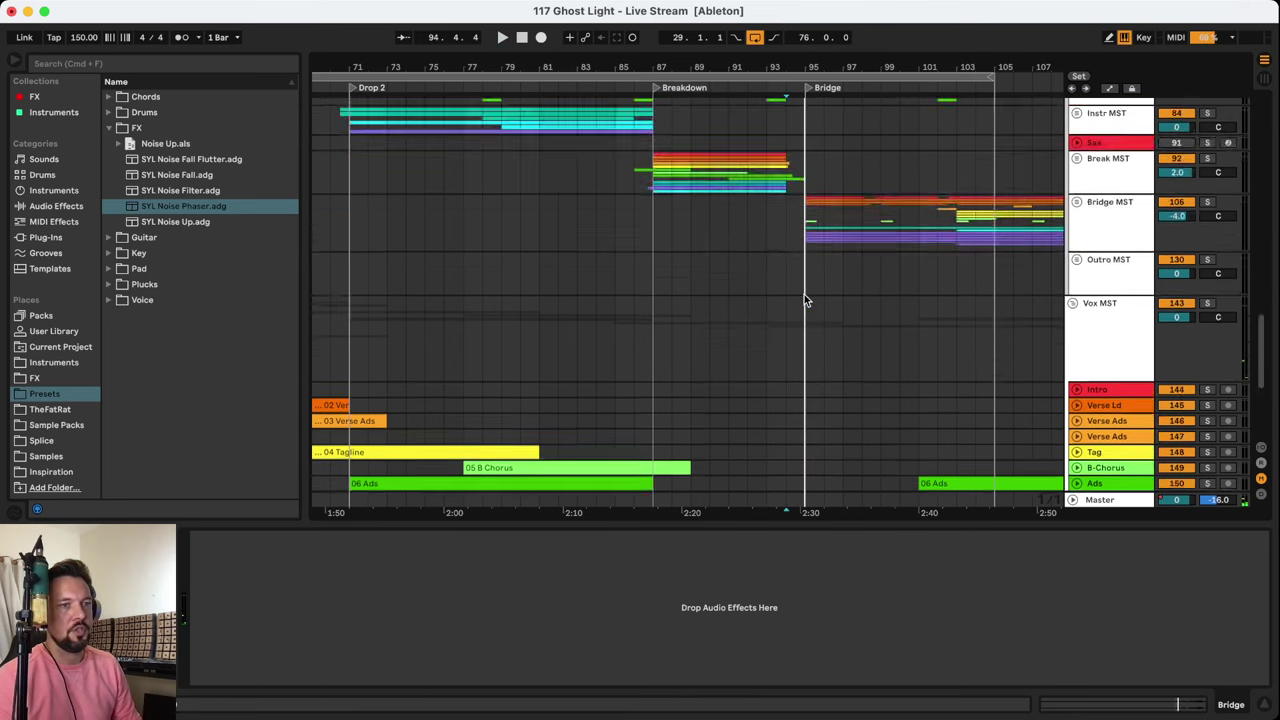
Fold the Vox MST group and play the full mix through the Breakdown
click(1073, 262)
scroll(799, 297, up, 5)
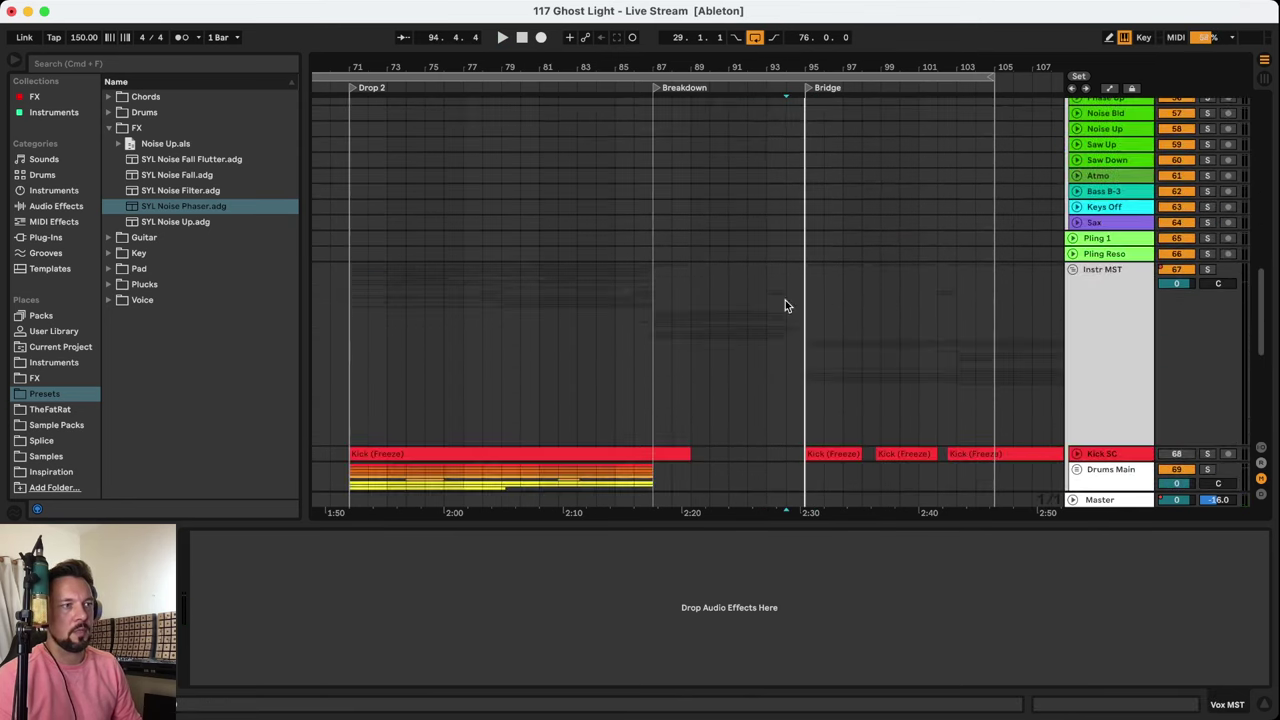
click(790, 315)
scroll(809, 308, down, 5)
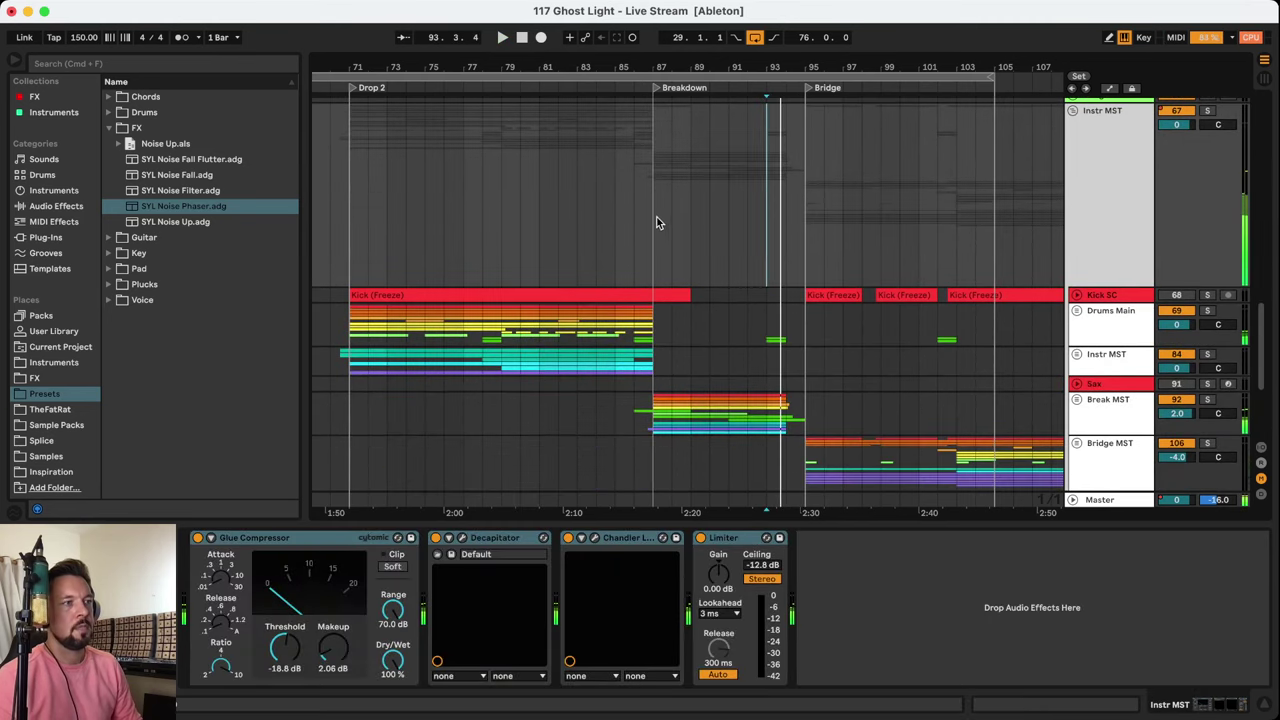
key(space)
Move the loop start to the Bridge marker at bar 95 with a loop length of 10 bars
drag(855, 64, 668, 40)
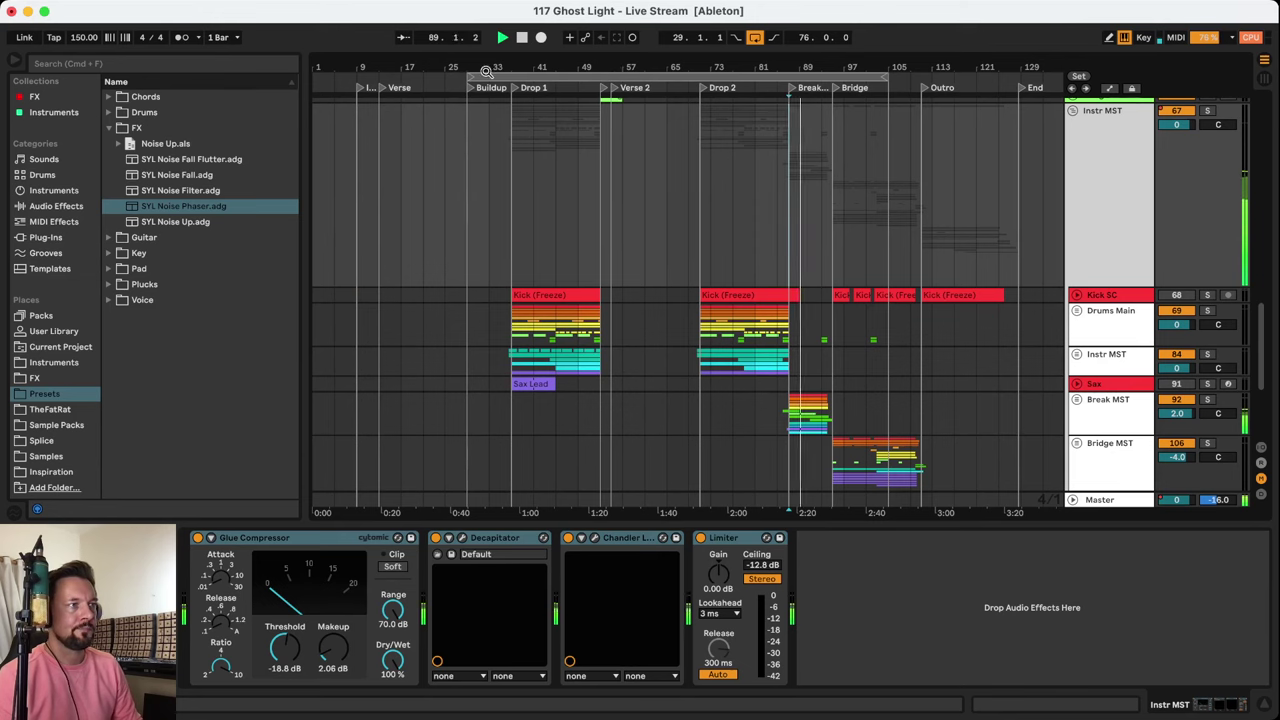
drag(468, 75, 858, 120)
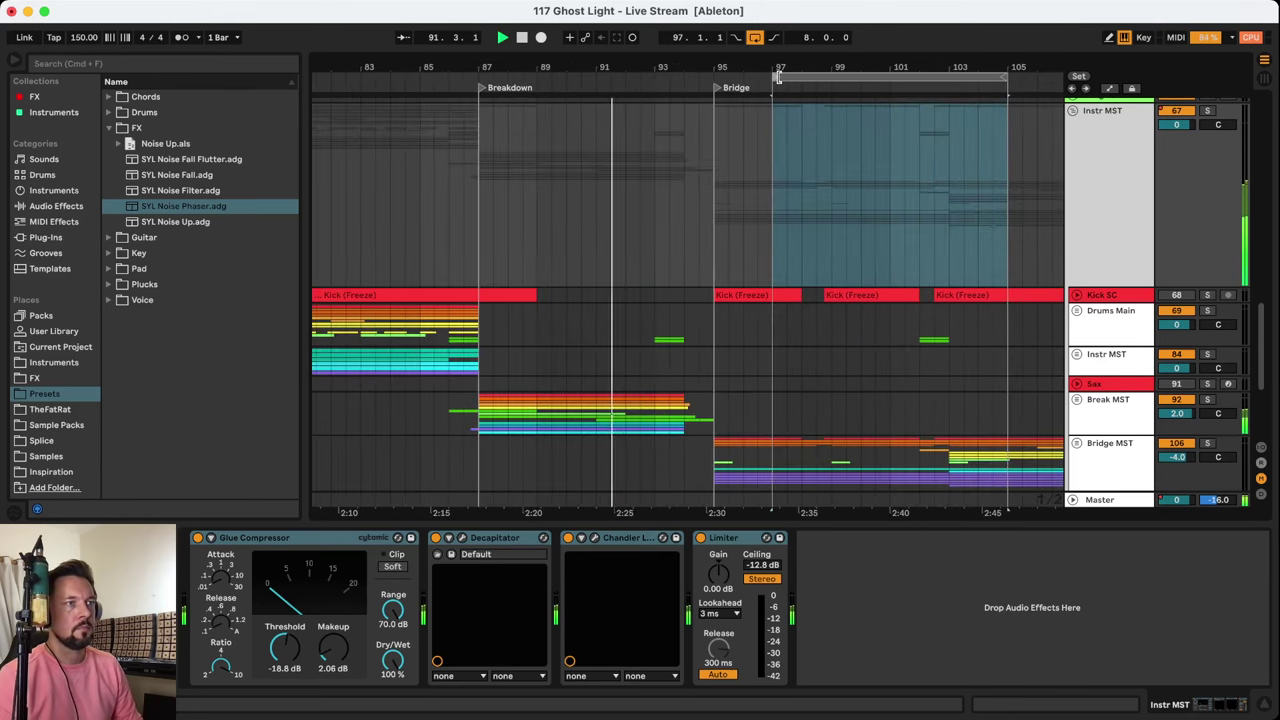
click(716, 189)
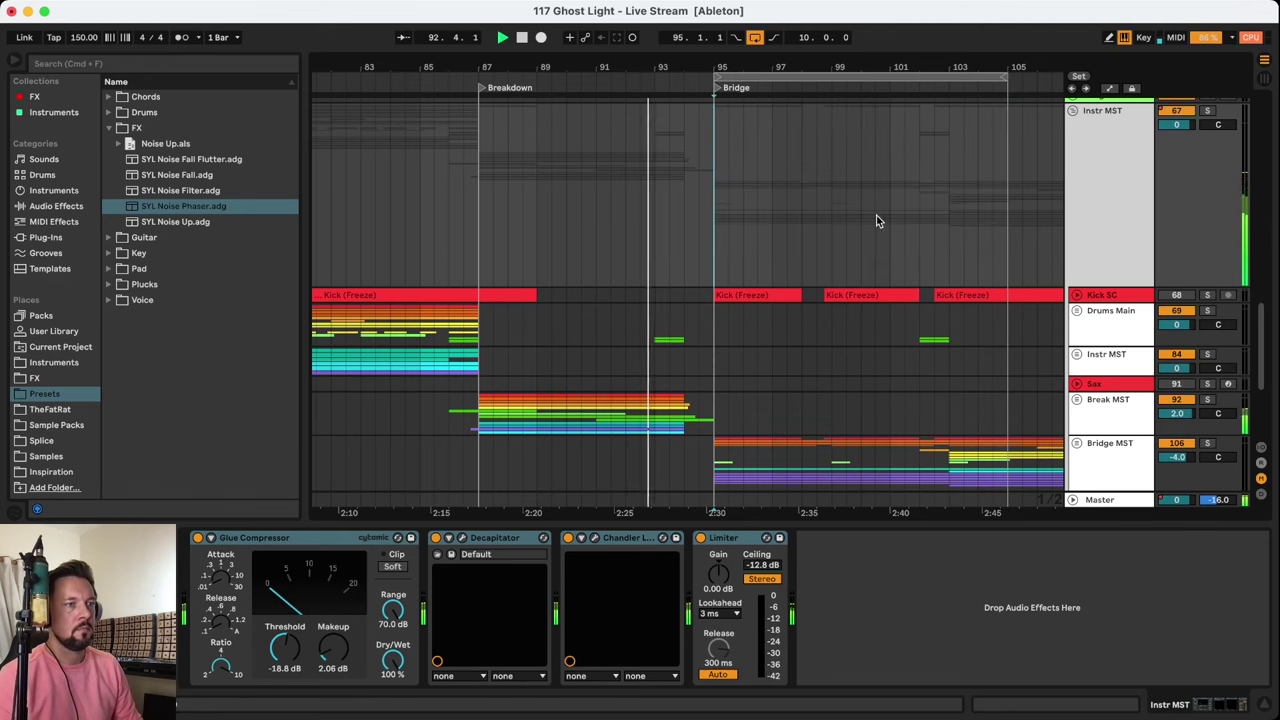
Unfold the Bridge MST group and extend the loop to 16 bars, covering the whole Bridge from bar 95
click(1077, 443)
scroll(997, 377, down, 8)
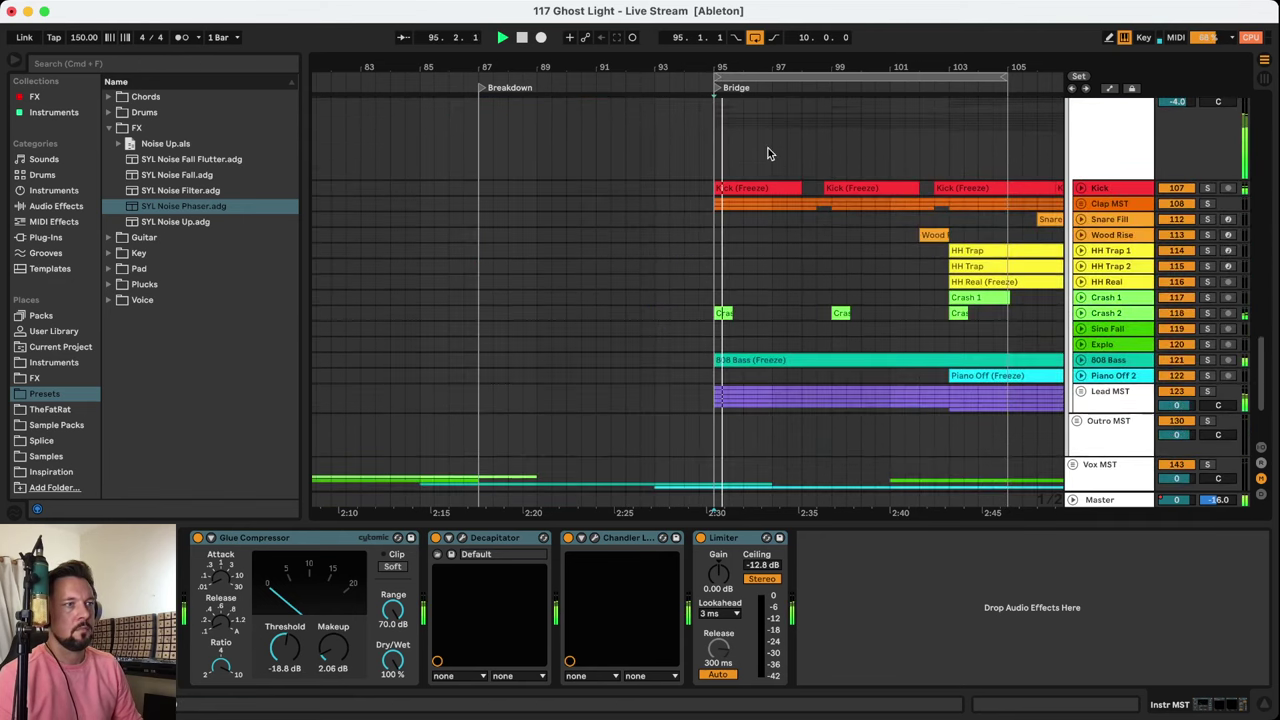
click(710, 143)
scroll(700, 300, right, 5)
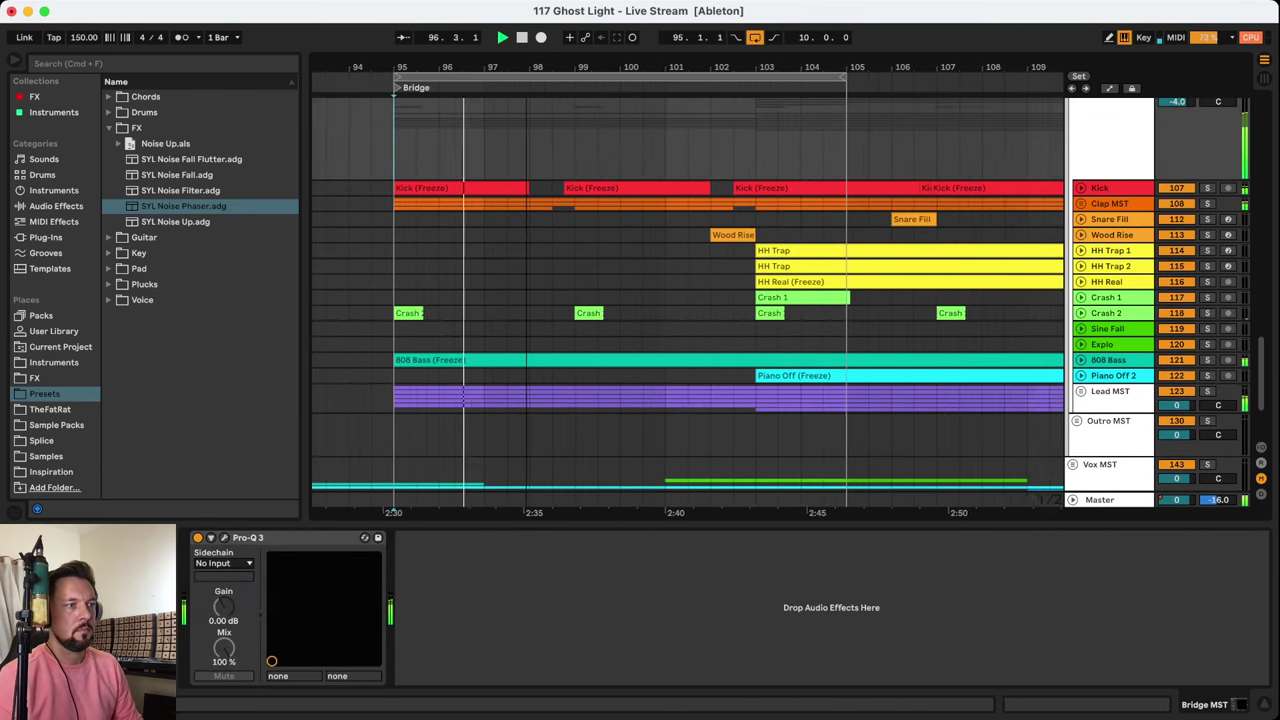
scroll(649, 64, left, 3)
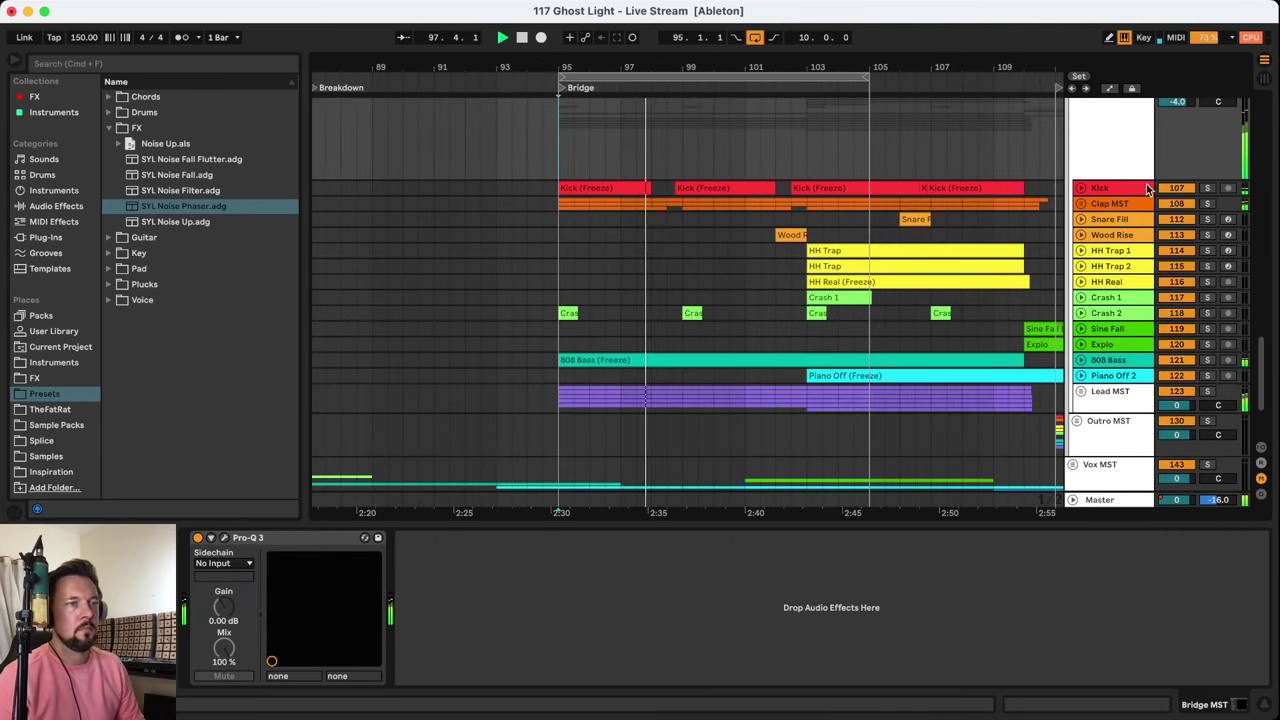
drag(864, 77, 1055, 77)
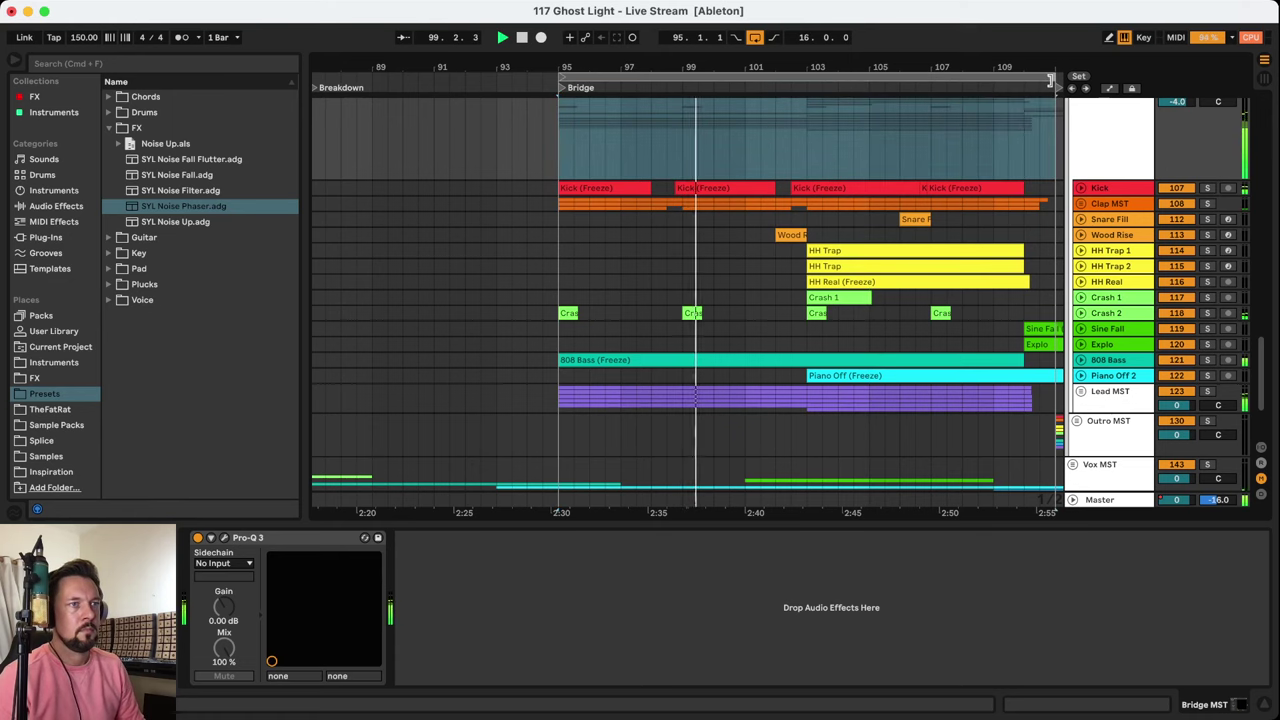
click(548, 172)
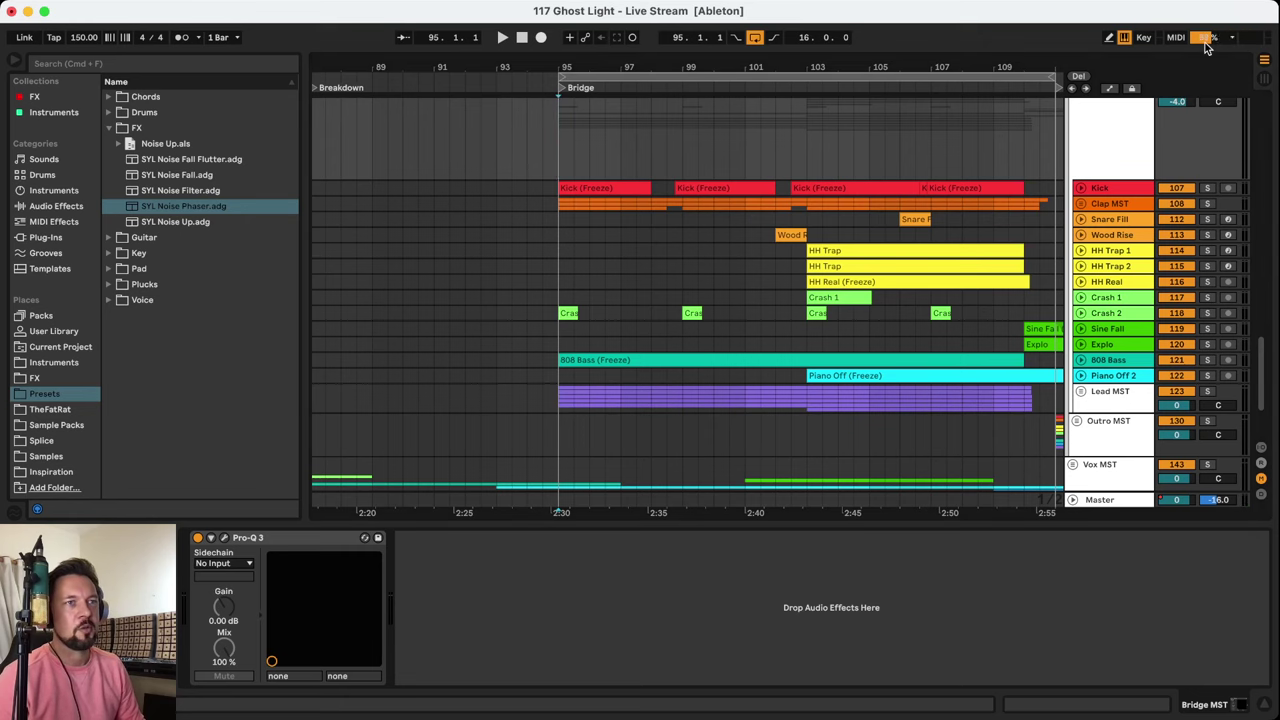
Audition the Kick track and the Clap MST group of the Bridge separately in solo
click(1113, 190)
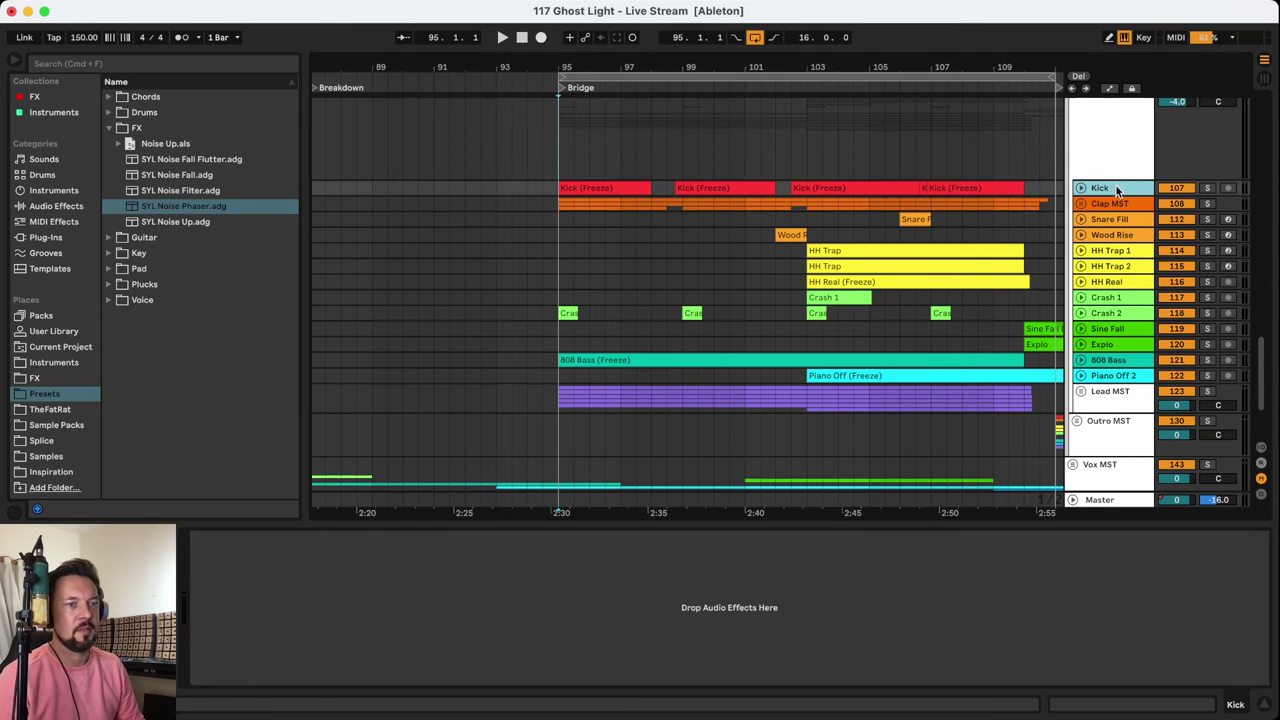
scroll(1196, 209, up, 1)
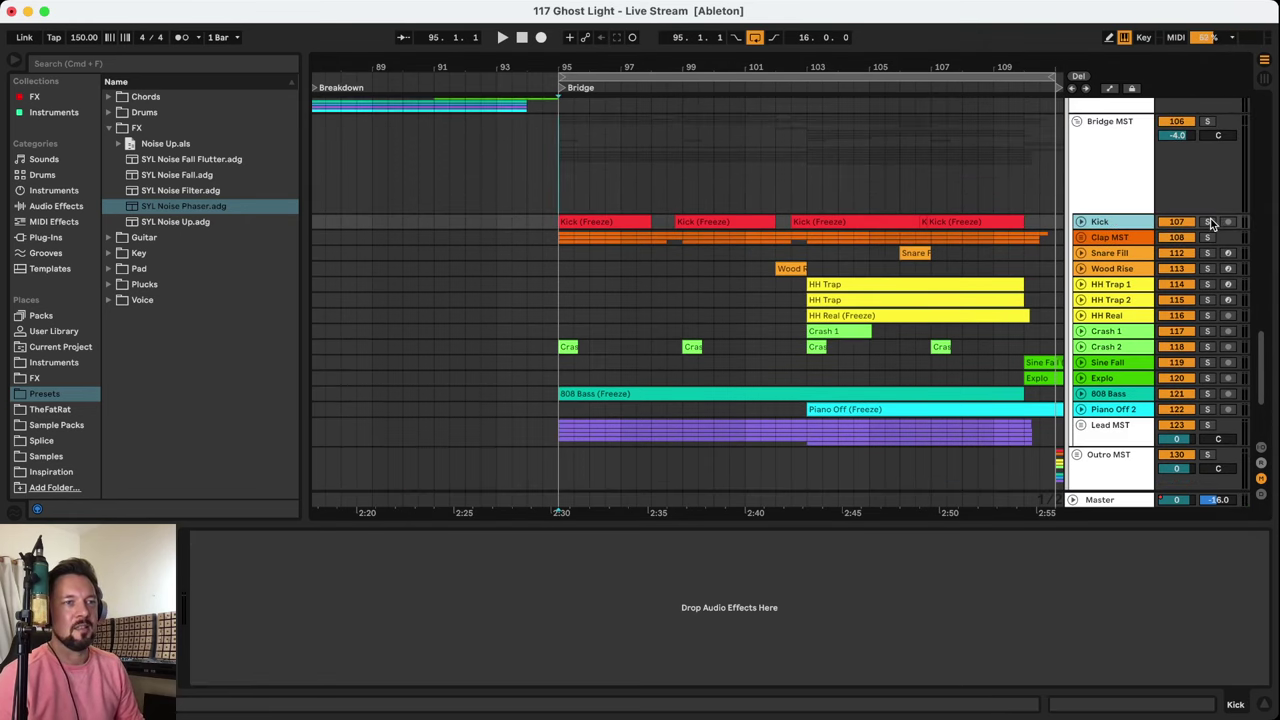
click(1208, 222)
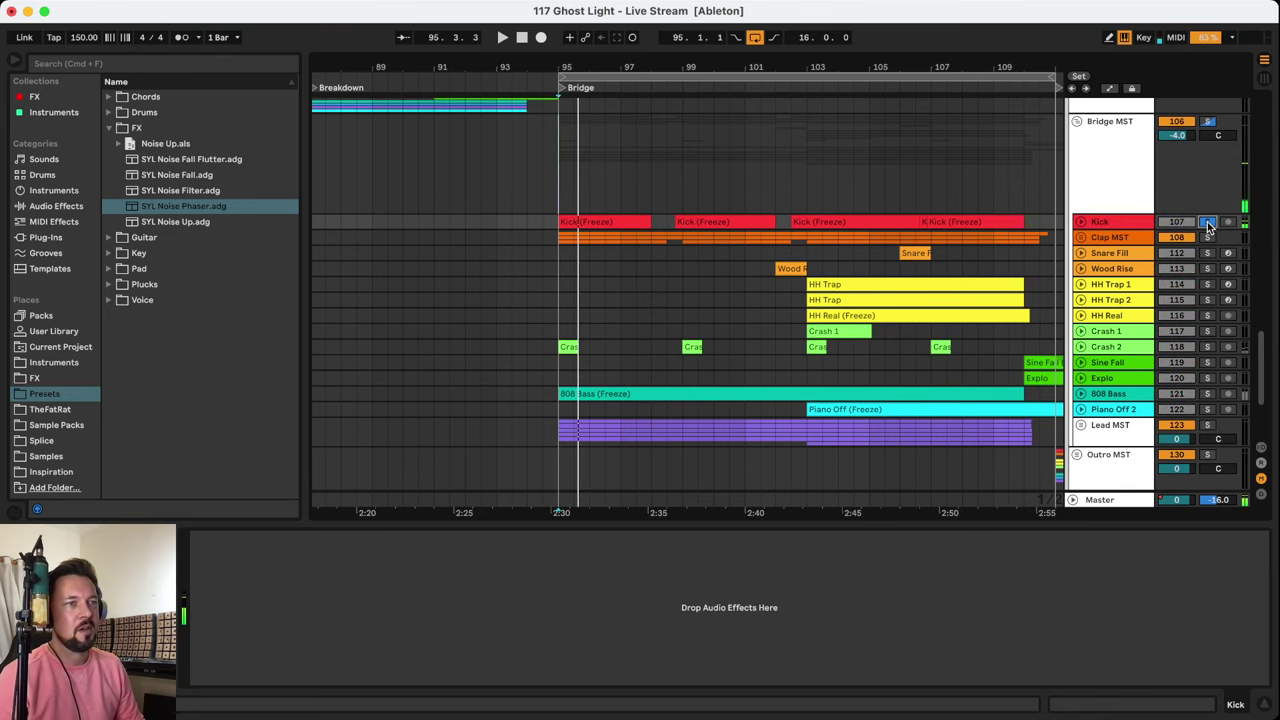
click(1208, 237)
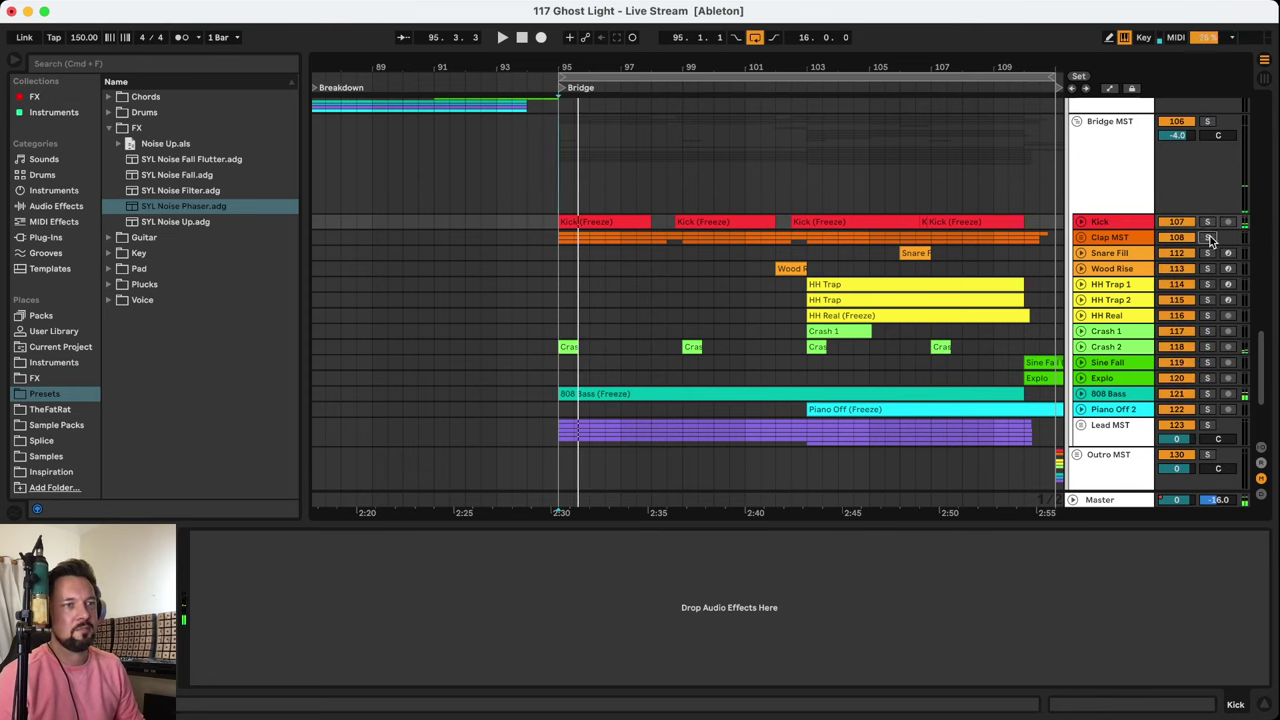
click(1104, 241)
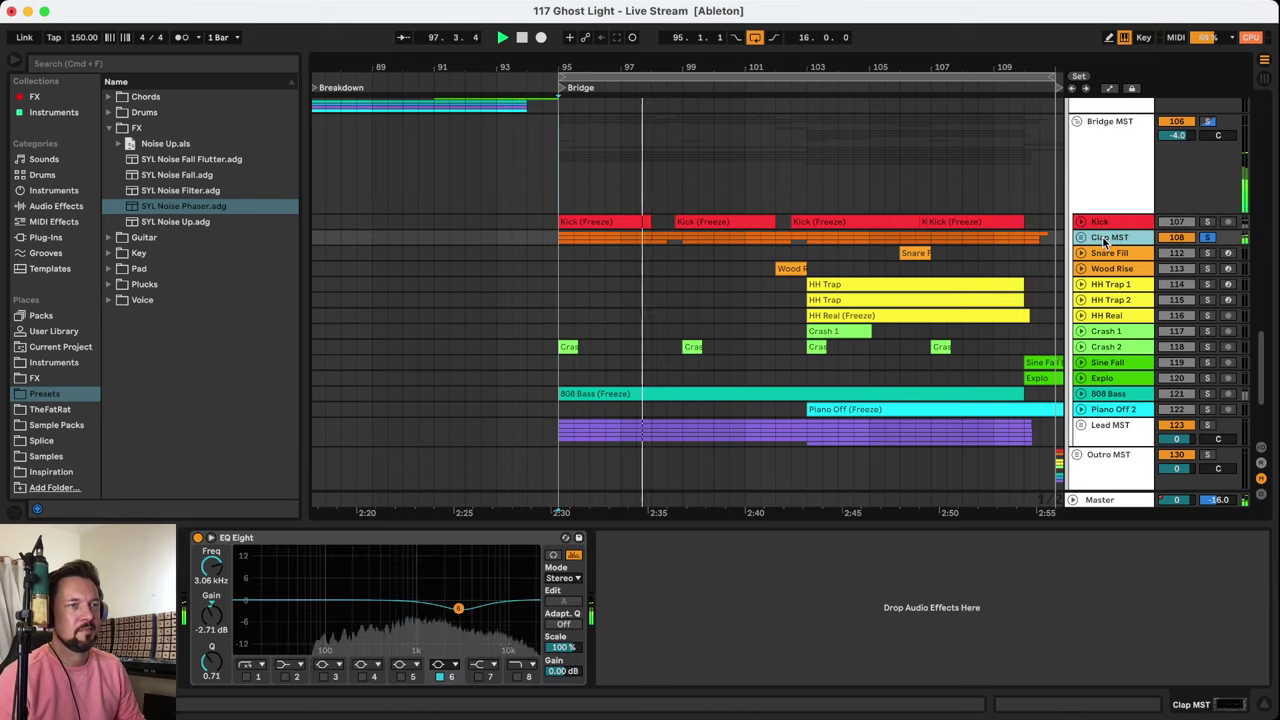
Unfold the Clap MST group and audition Trap Clap 1, Trap Clap 2 and Trap Snare one by one in solo
click(1081, 238)
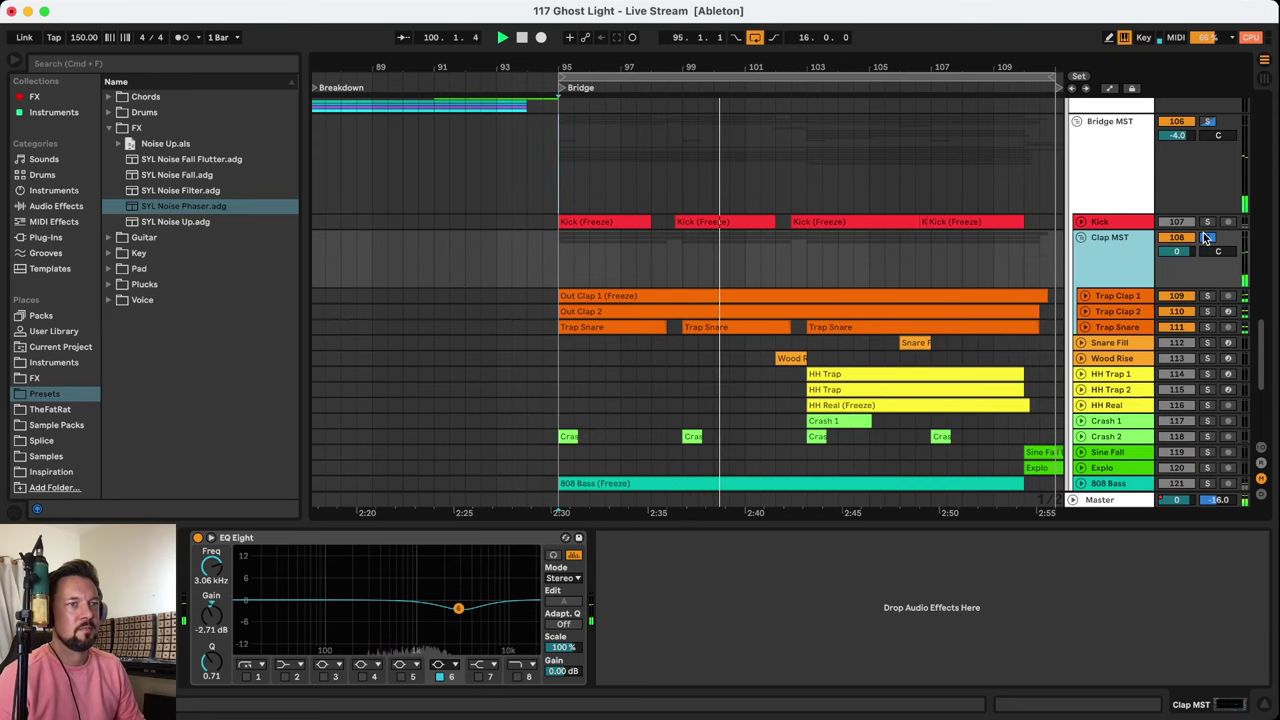
click(1208, 296)
click(1207, 238)
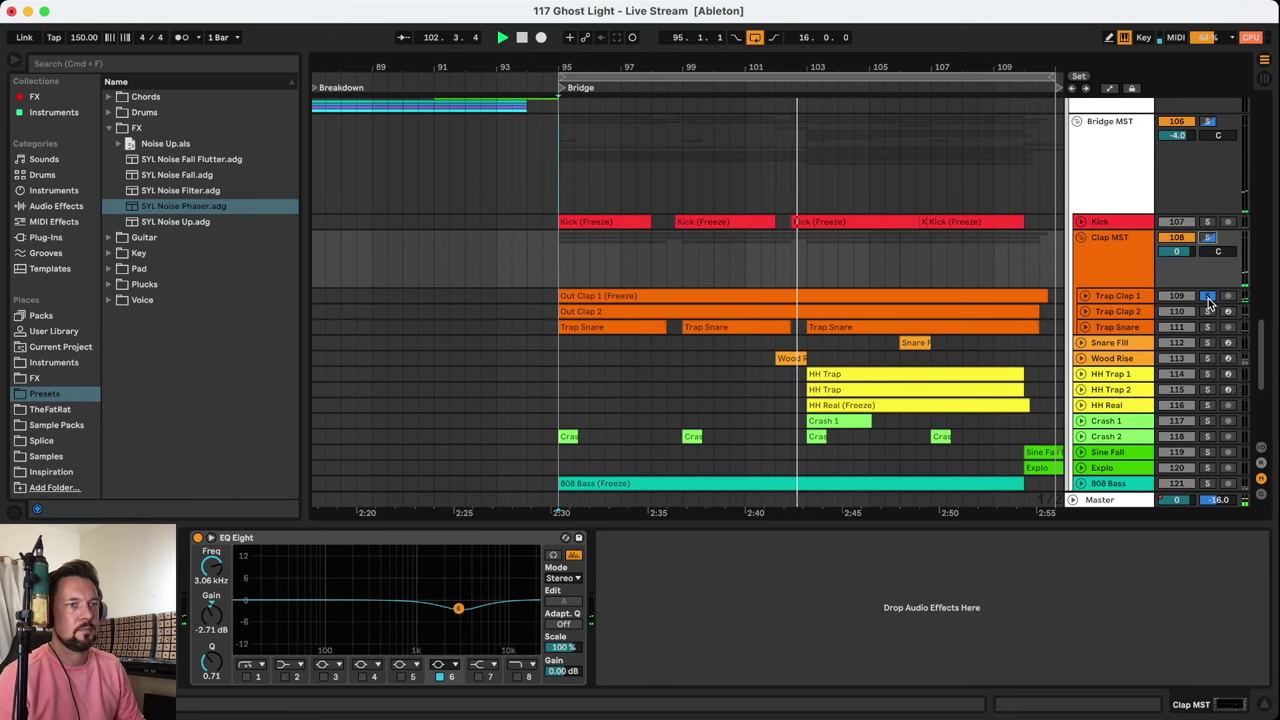
click(1137, 297)
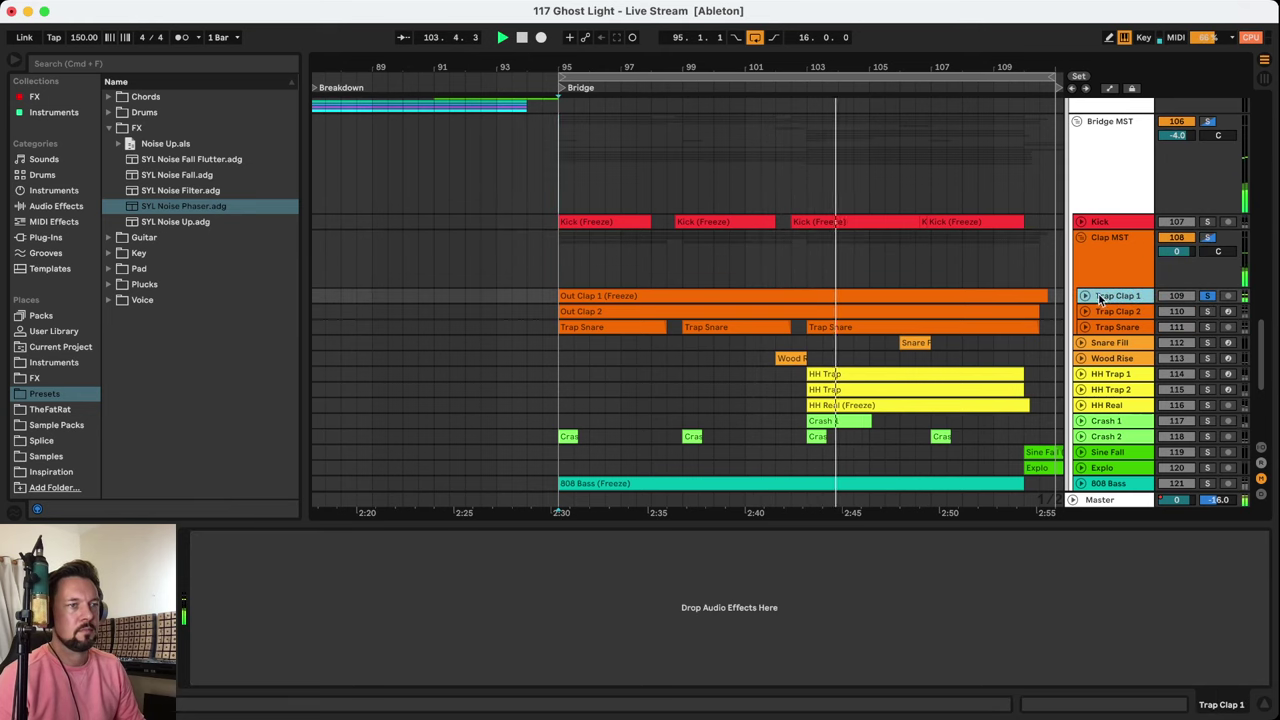
click(1085, 297)
click(1085, 297)
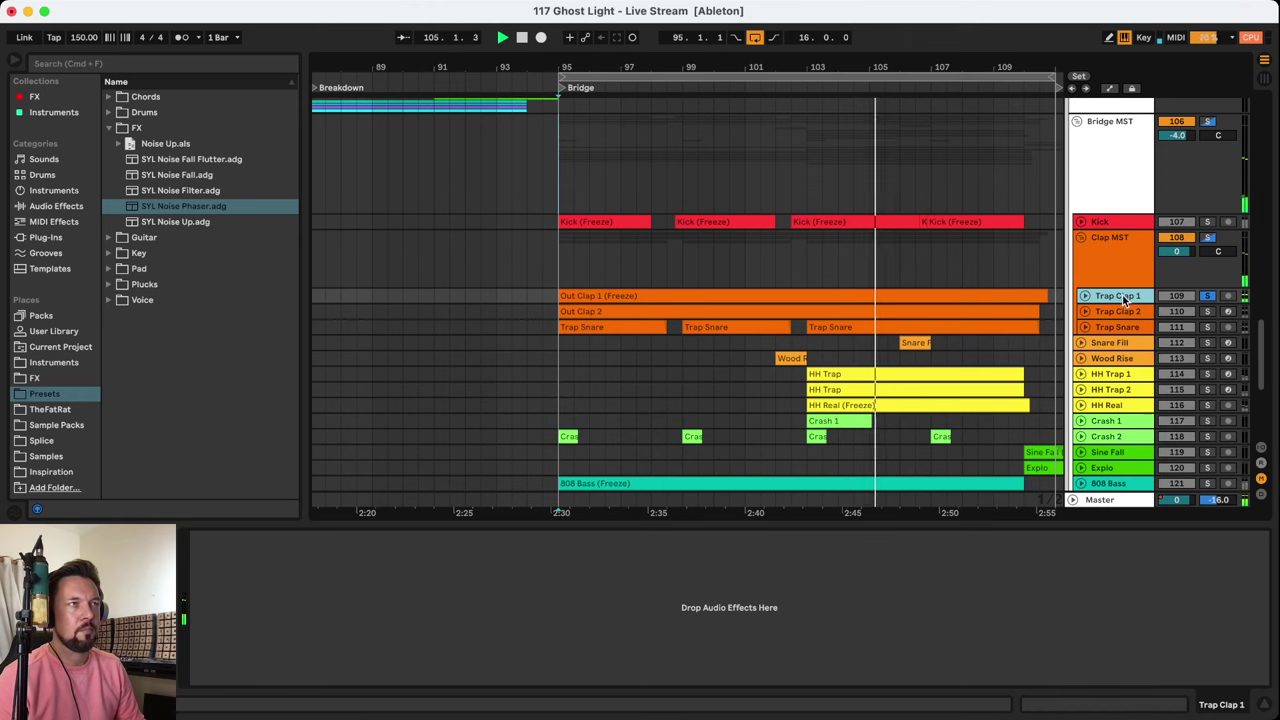
super+click(1208, 311)
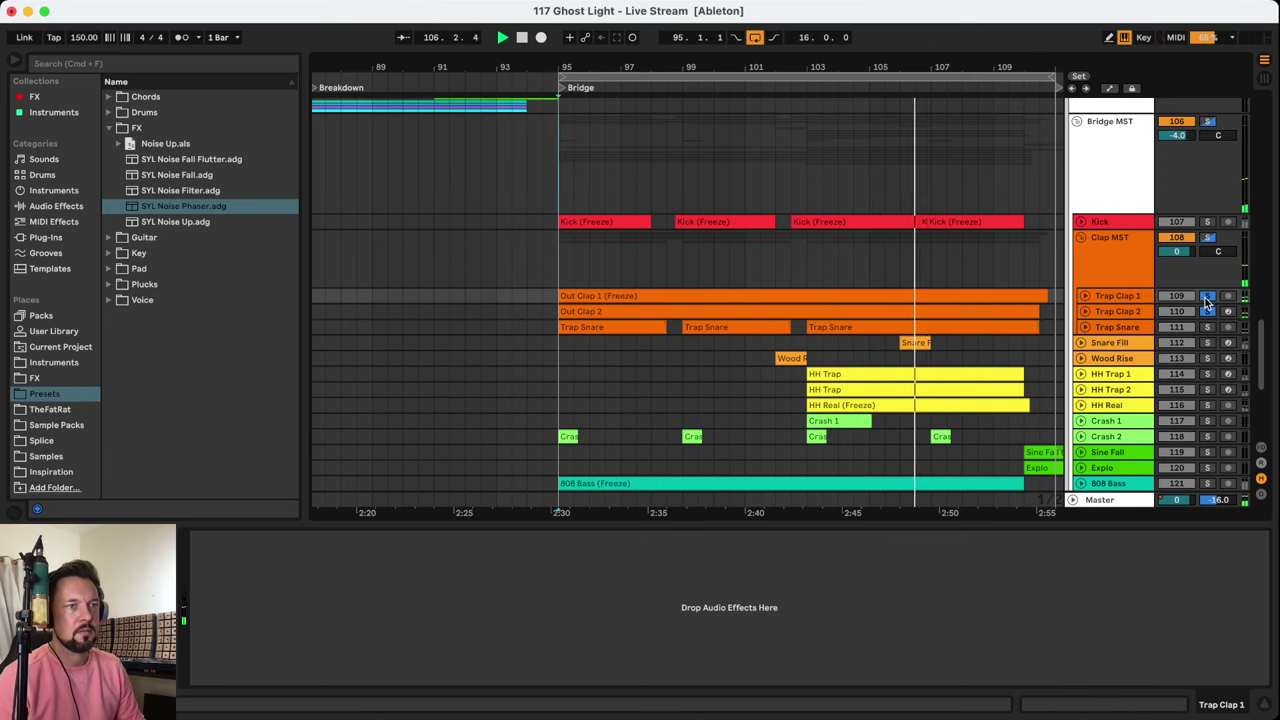
click(1126, 311)
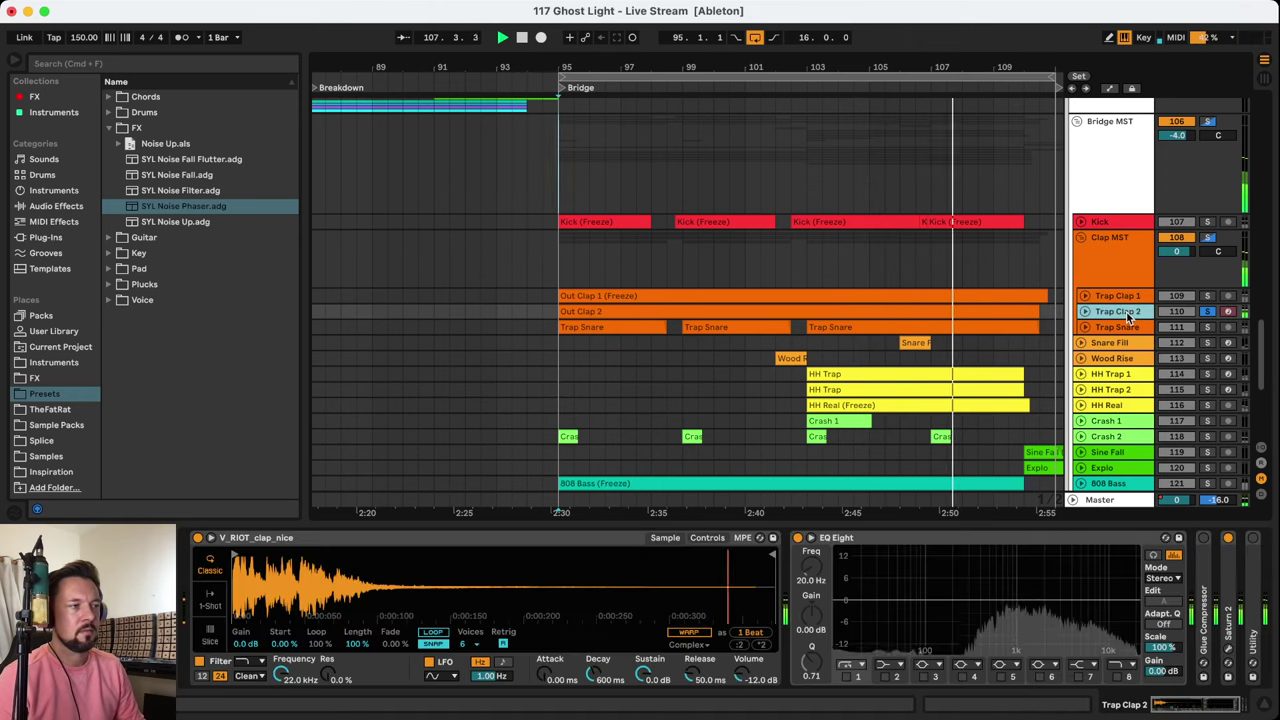
click(1207, 327)
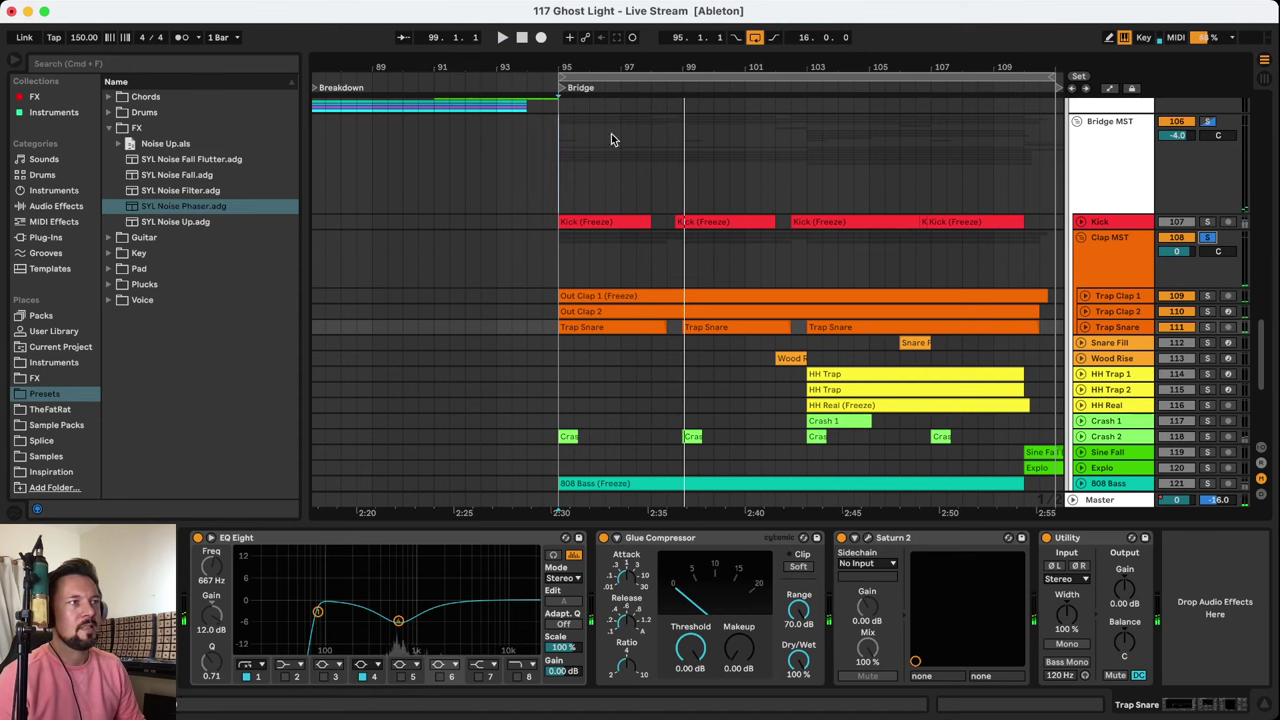
Turn off solo on Clap MST, mute the group, and play the Bridge from bar 95 without the claps
drag(582, 65, 594, 34)
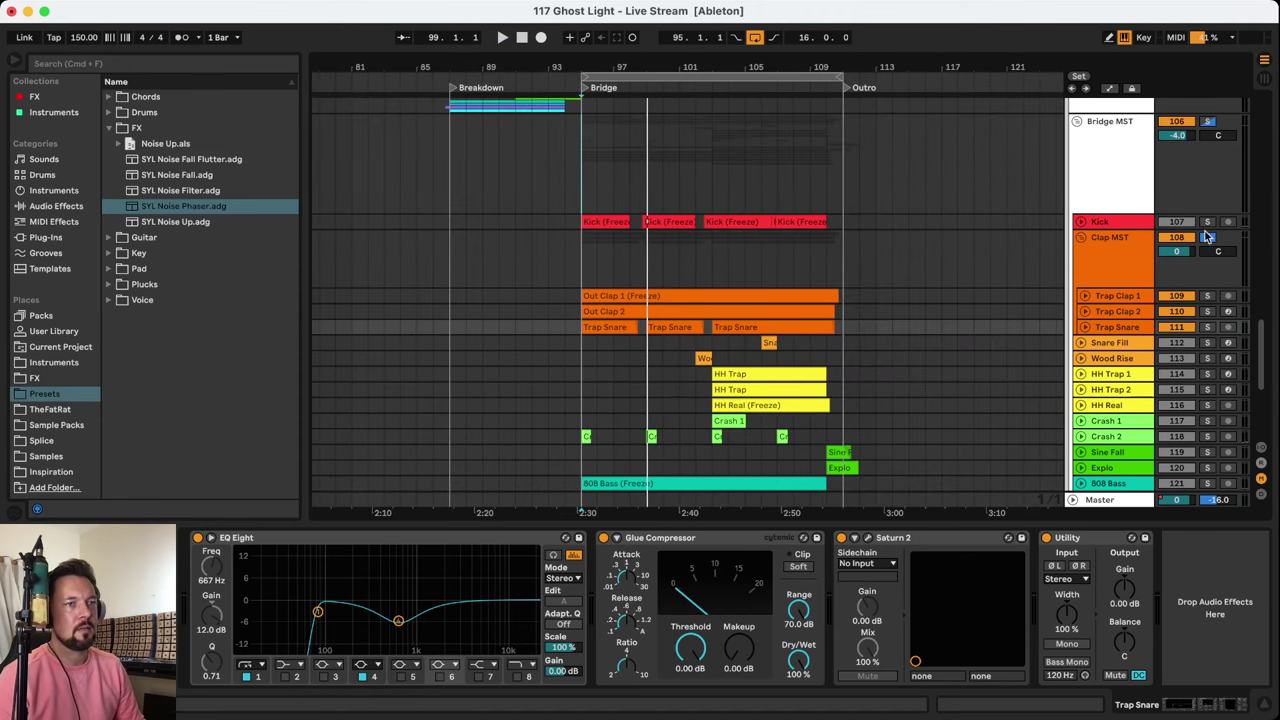
click(1205, 238)
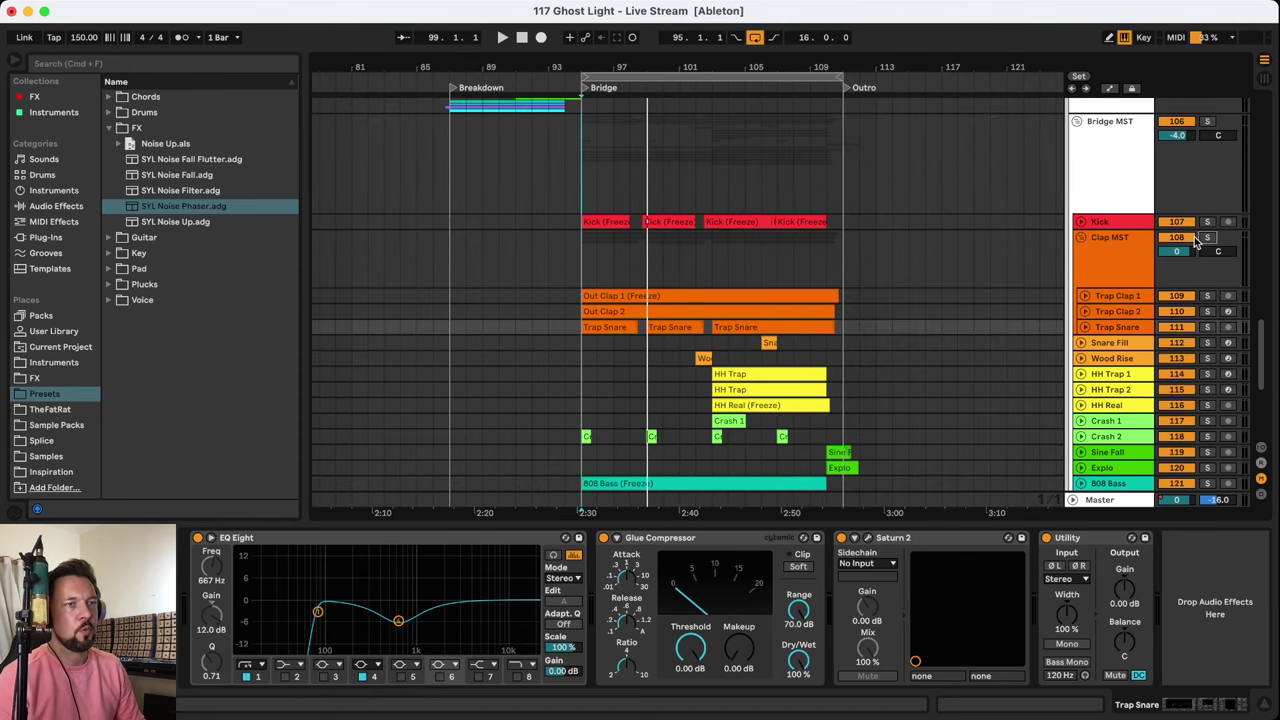
click(585, 277)
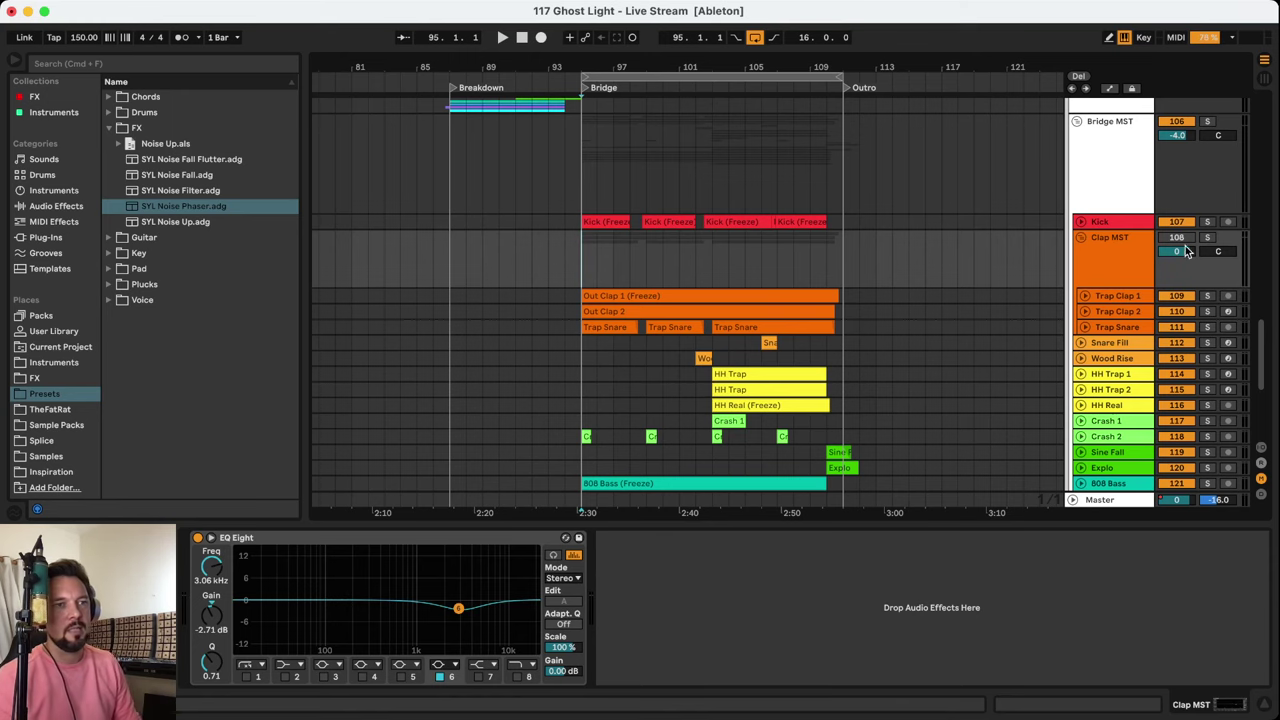
key(space)
Audition Trap Clap 1 alone, and play the Bridge with that track muted to compare
click(1207, 296)
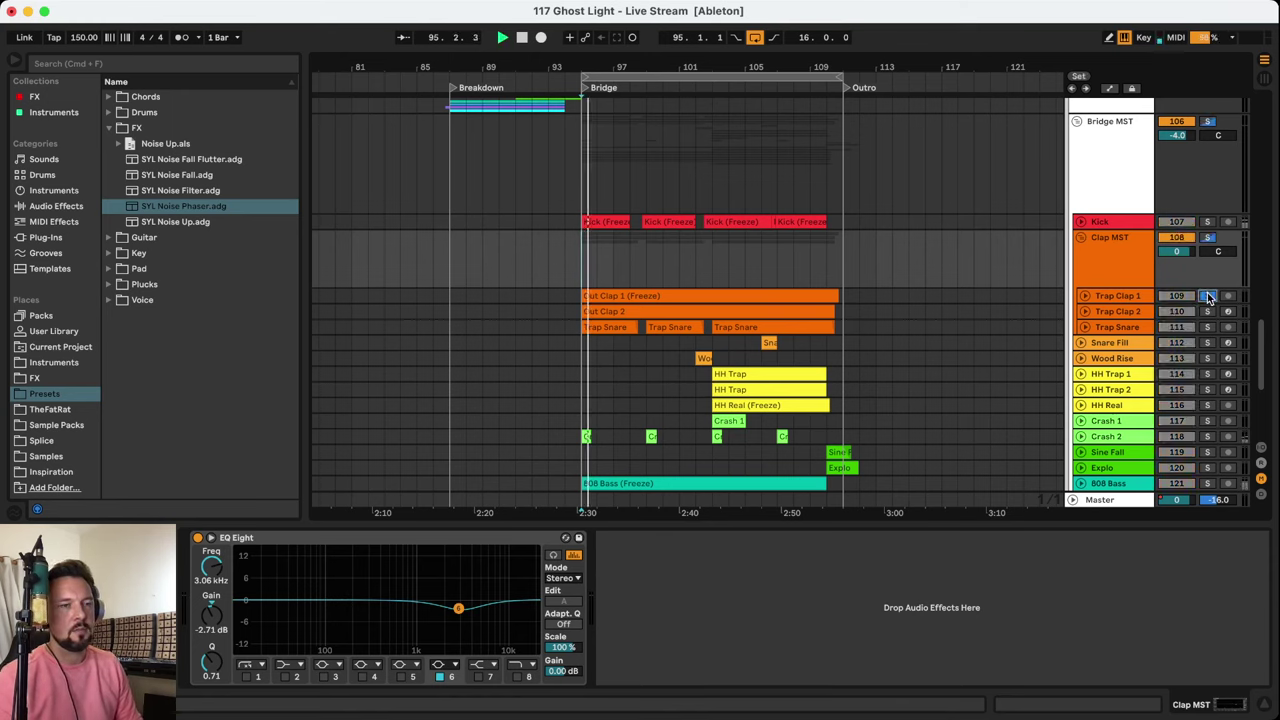
key(space)
click(1208, 297)
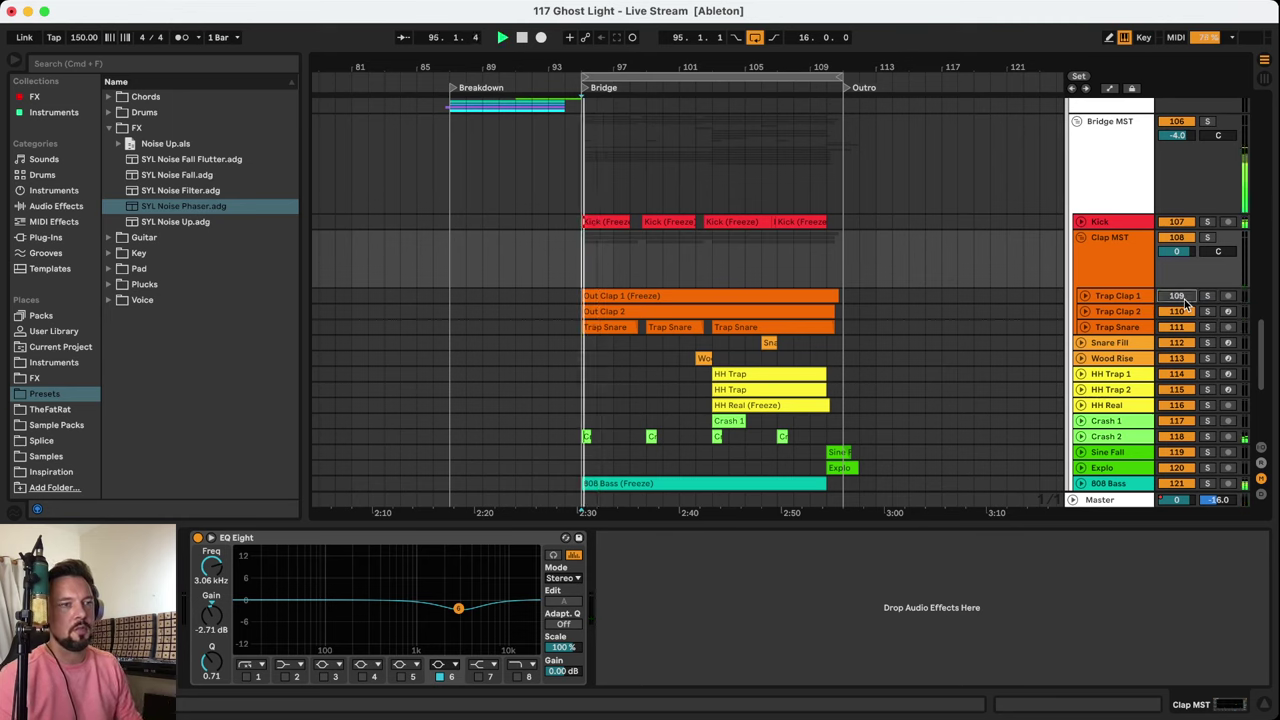
key(space)
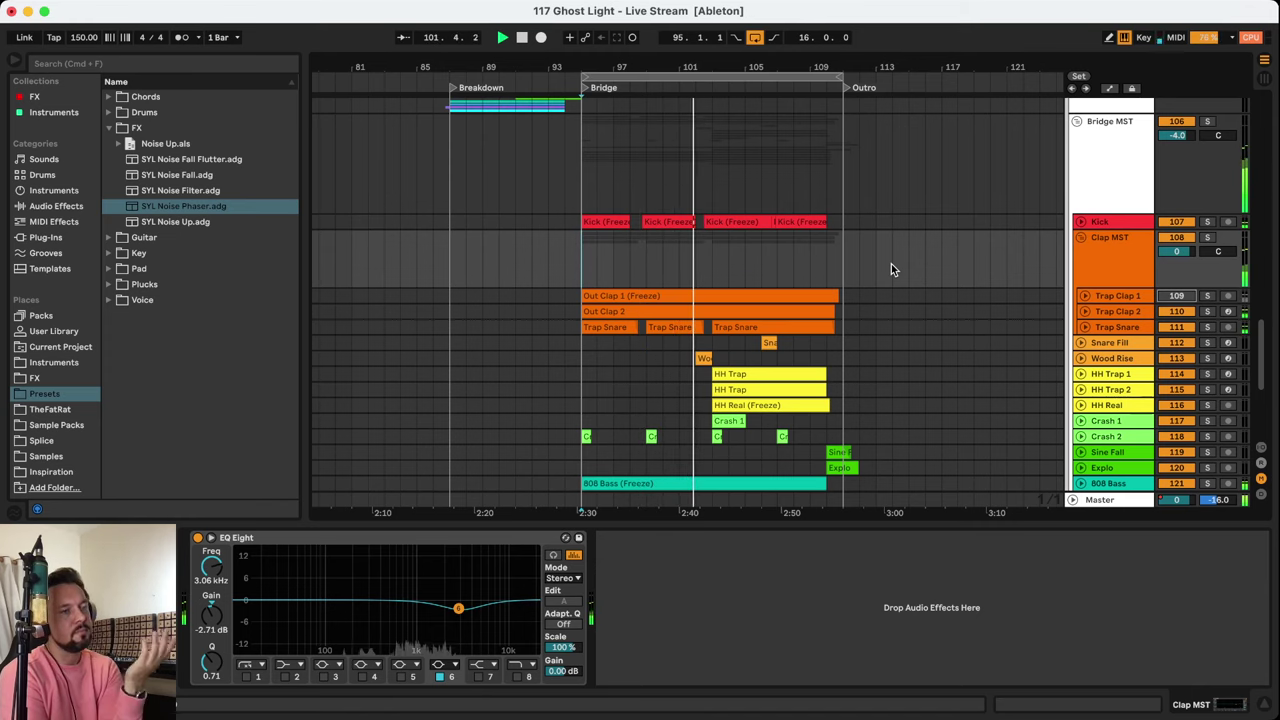
Play the transition into the Bridge from bar 93 with all clap tracks active
click(548, 265)
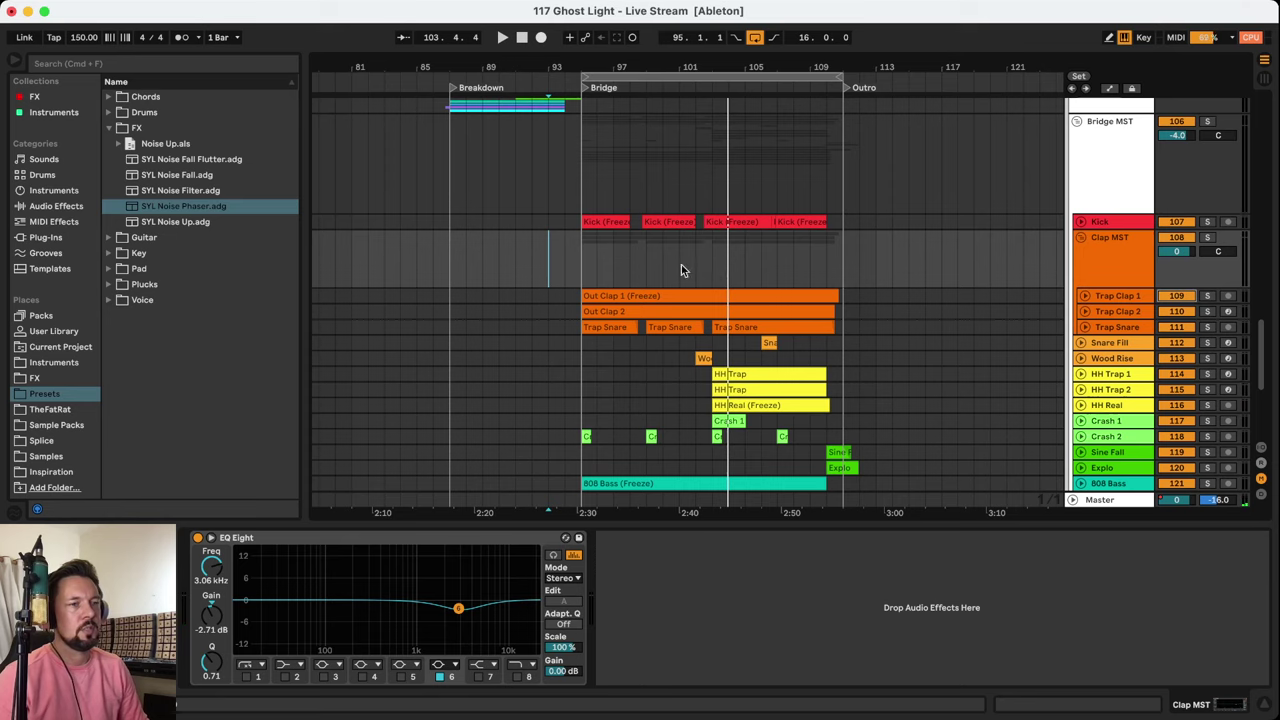
key(space)
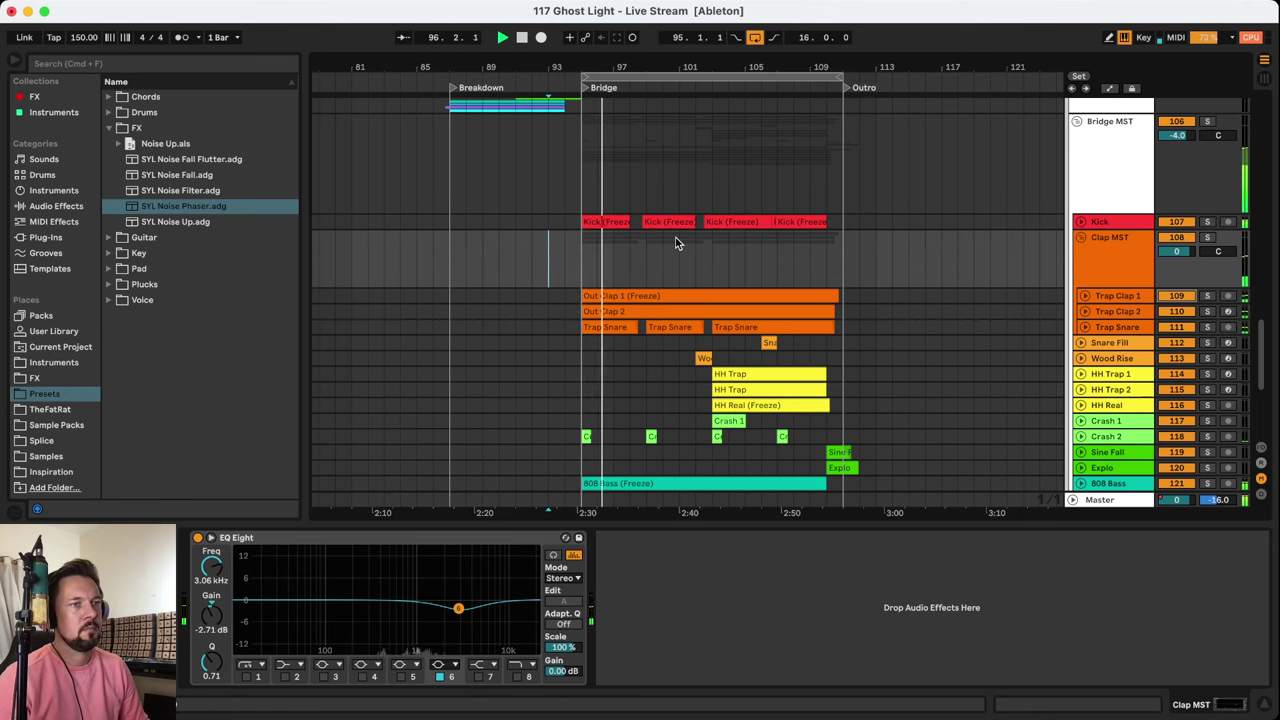
Fold the Clap MST group and audition the 808 Bass track alone in solo from bar 95
click(1081, 238)
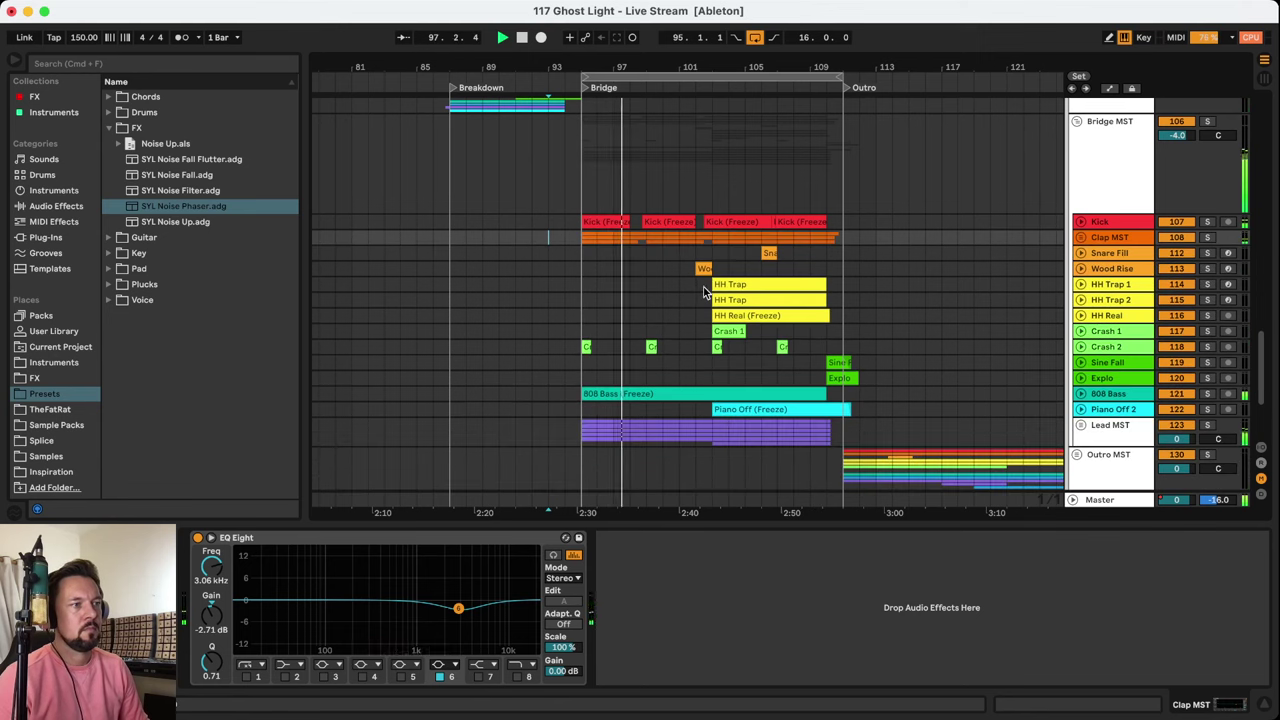
scroll(698, 295, down, 1)
click(1187, 365)
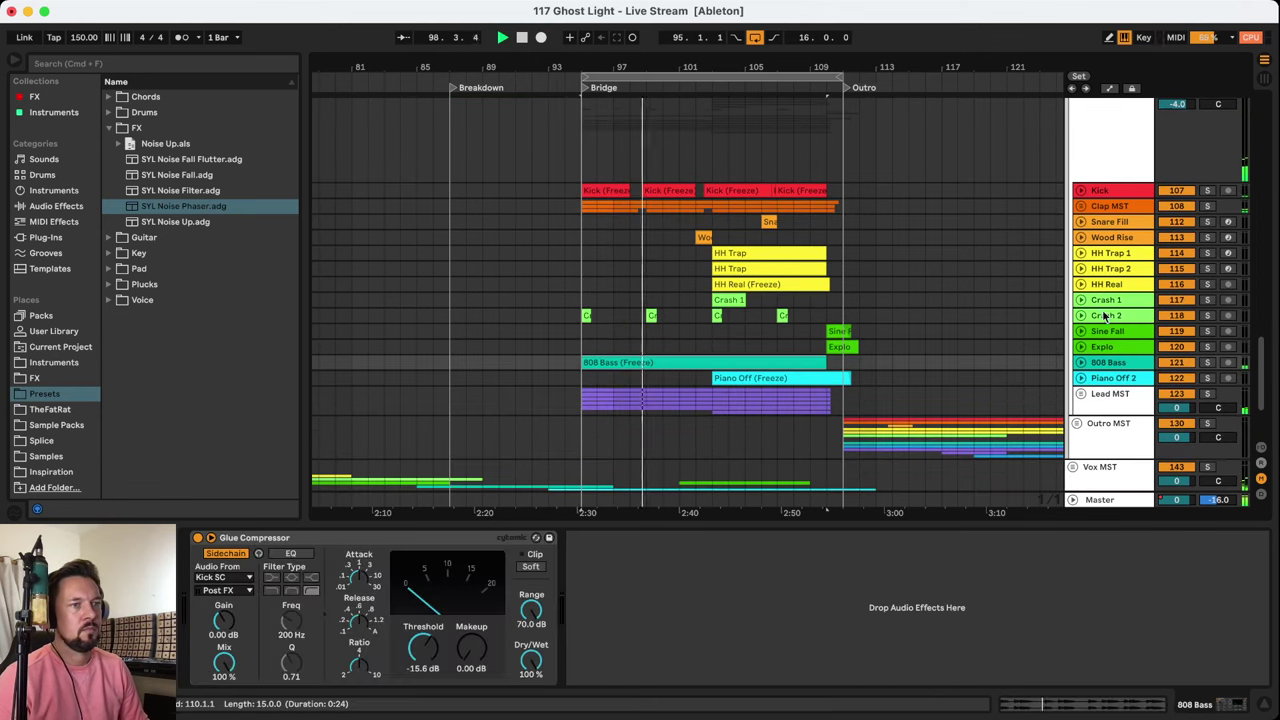
click(1120, 365)
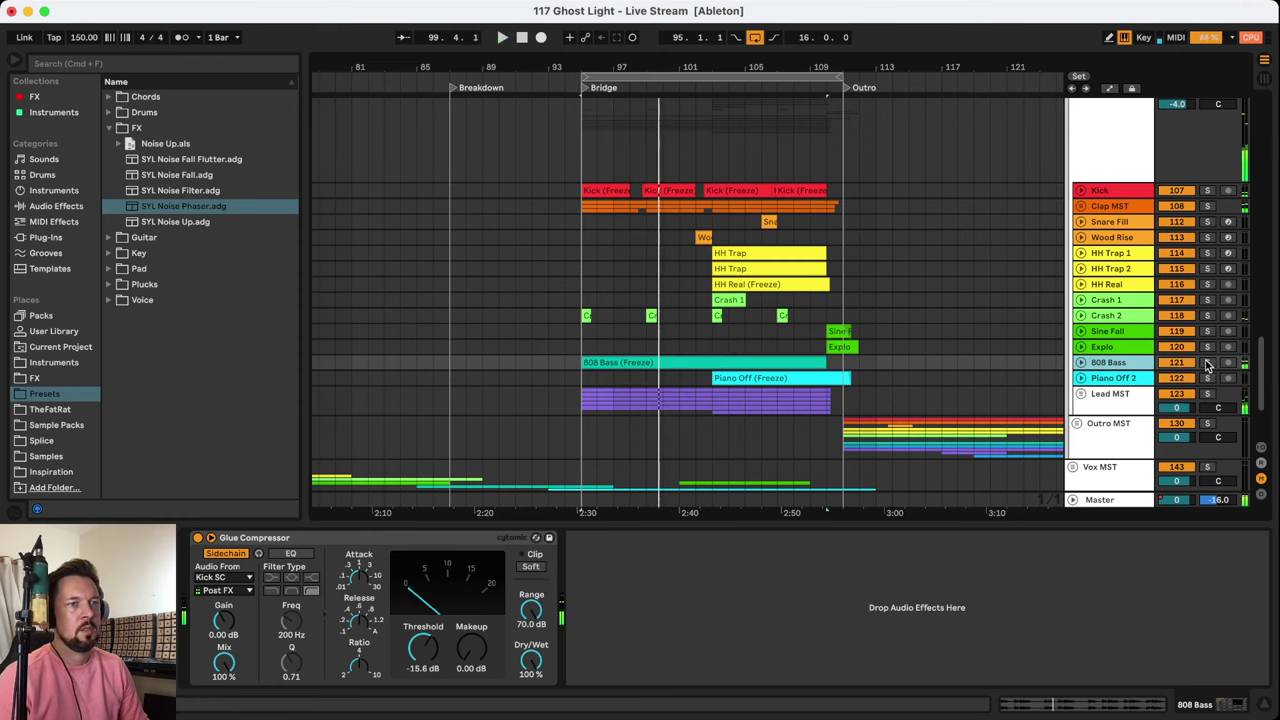
click(1207, 366)
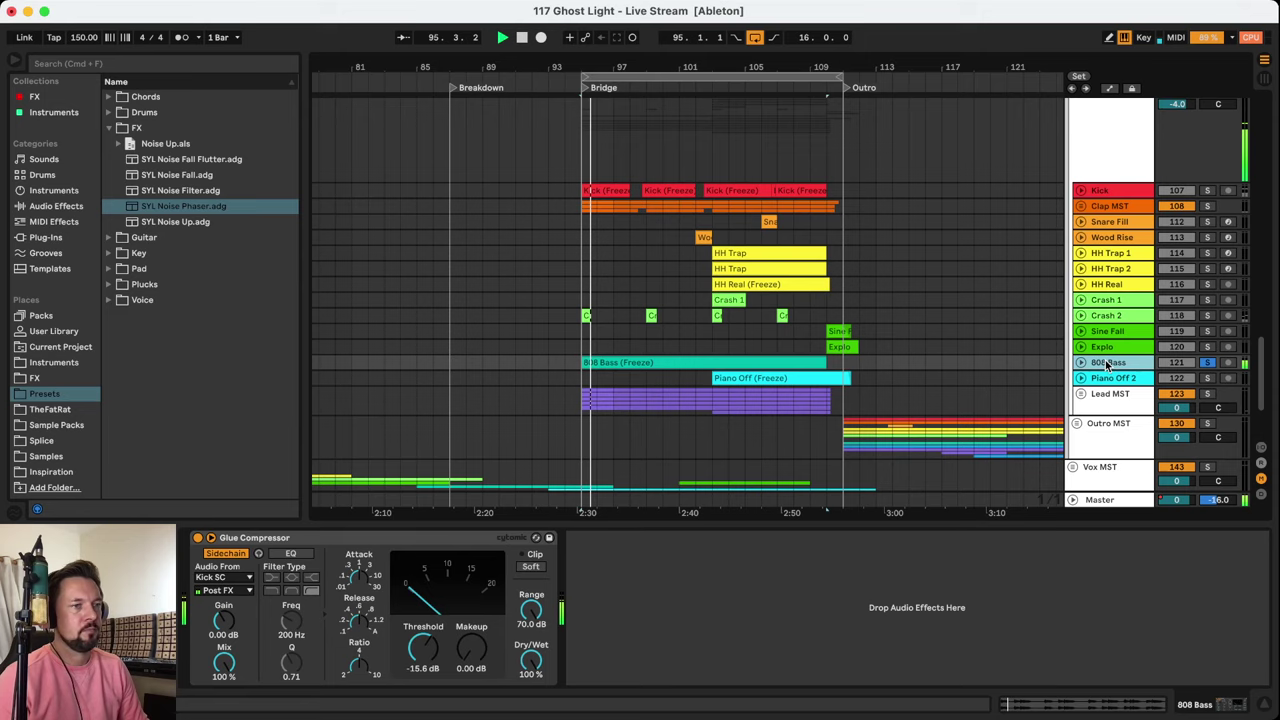
Expand the 808 Bass and Piano Off 2 tracks to show their waveforms, and turn off the solo on 808 Bass
click(1090, 377)
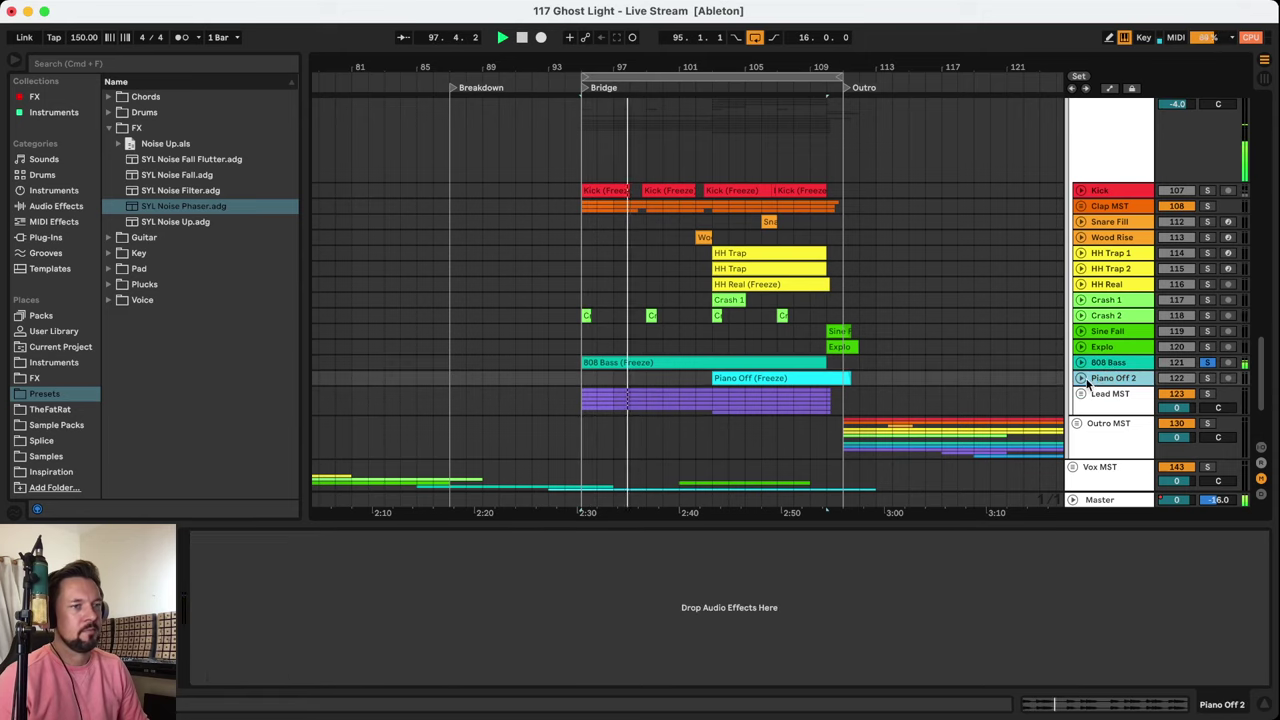
click(1082, 378)
click(1081, 363)
scroll(766, 317, down, 4)
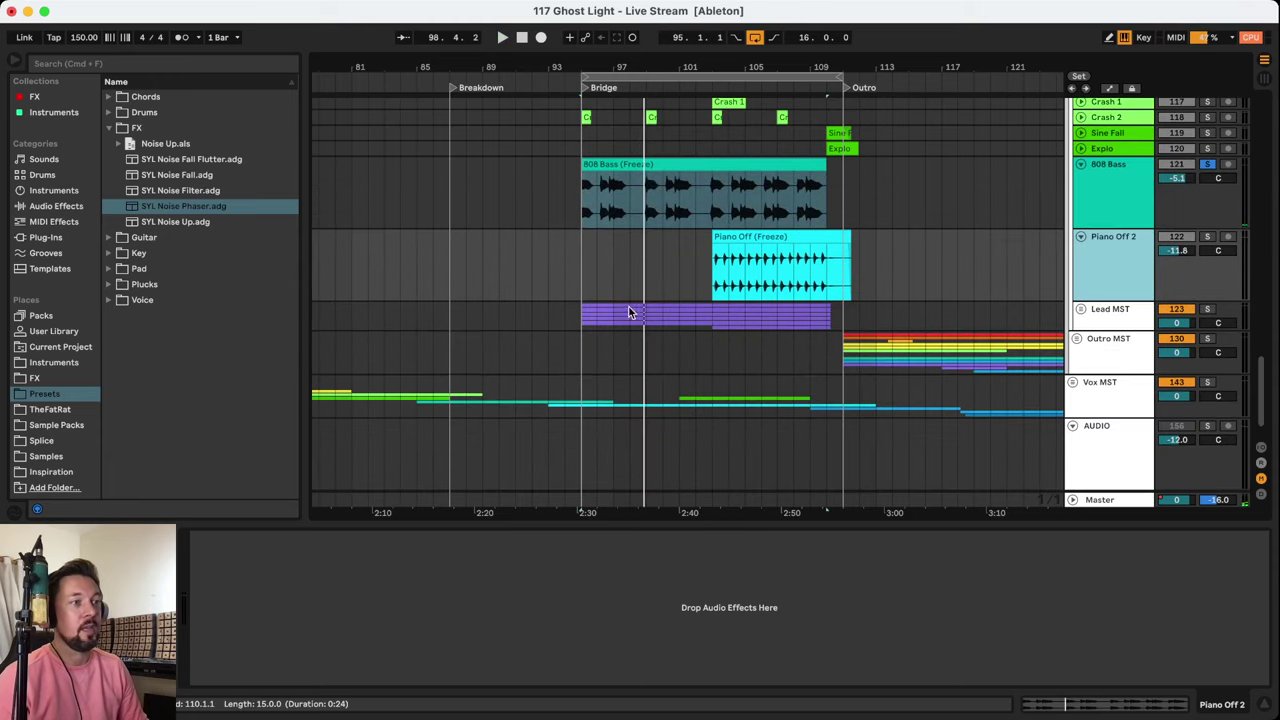
click(1145, 184)
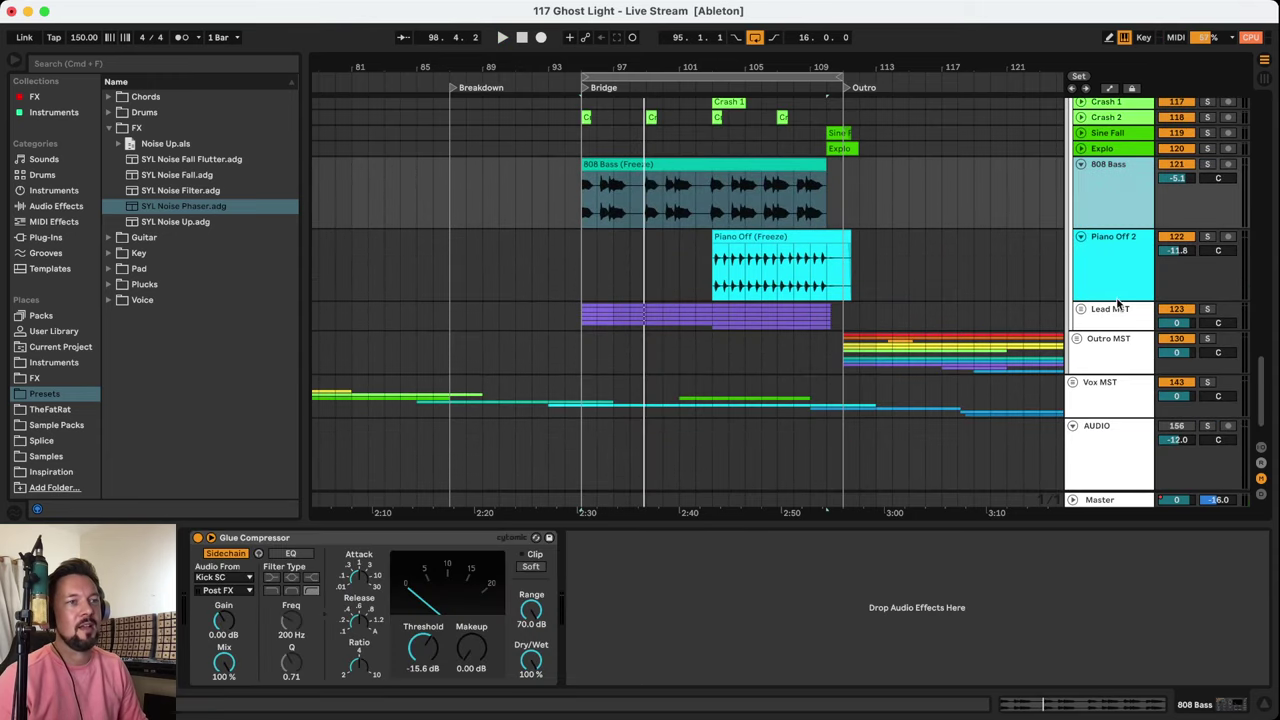
Unfold the Lead MST group and audition its two Sax tracks one by one in solo from bar 95
click(1082, 313)
click(1082, 310)
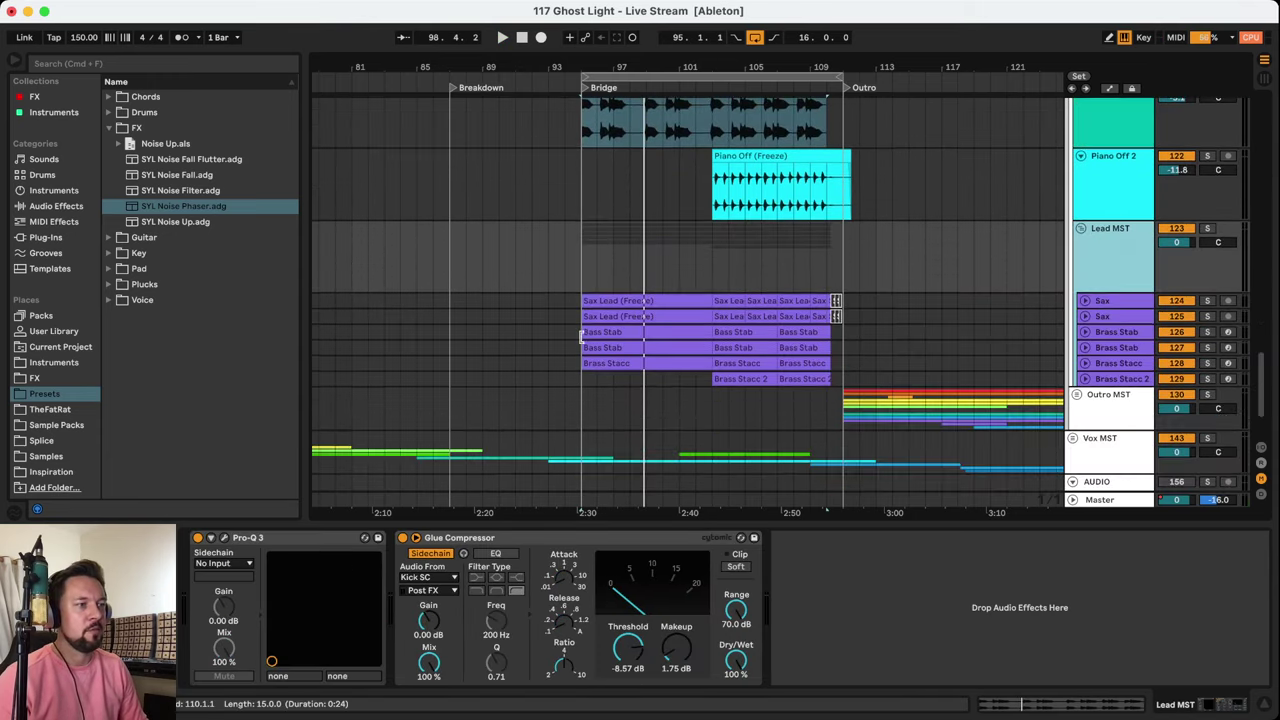
scroll(580, 285, down, 2)
click(1154, 299)
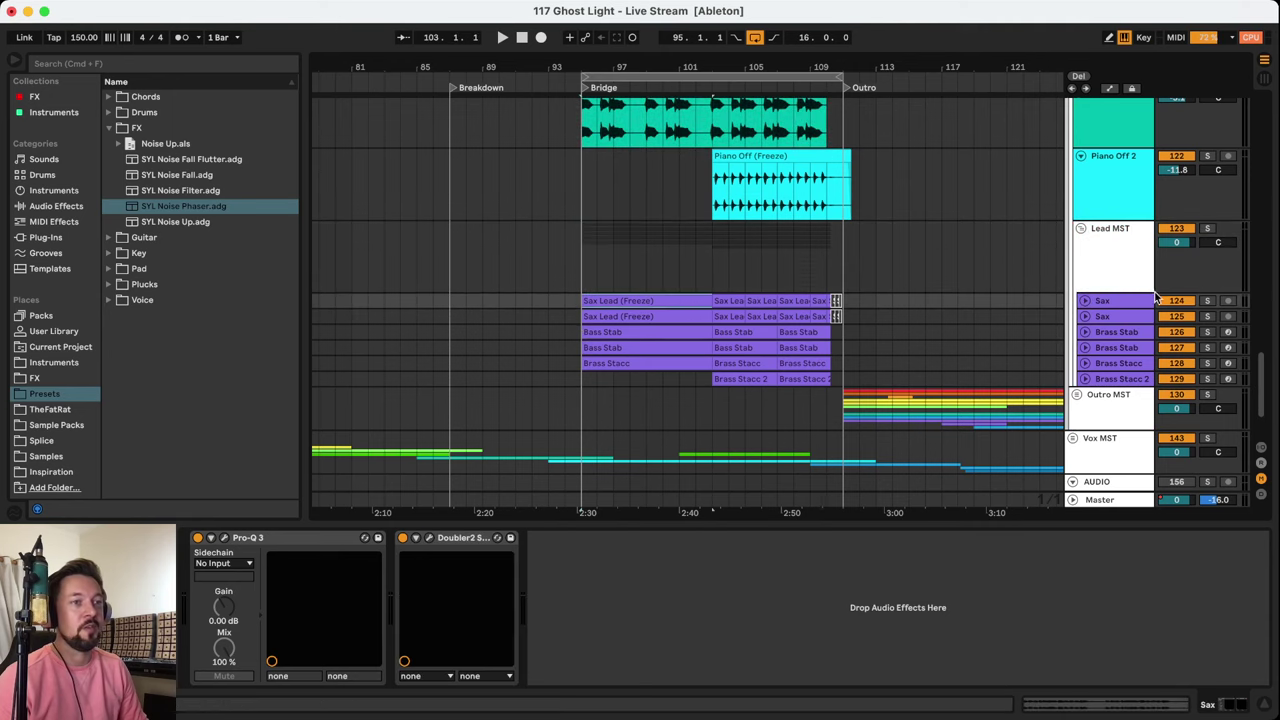
click(1207, 301)
key(space)
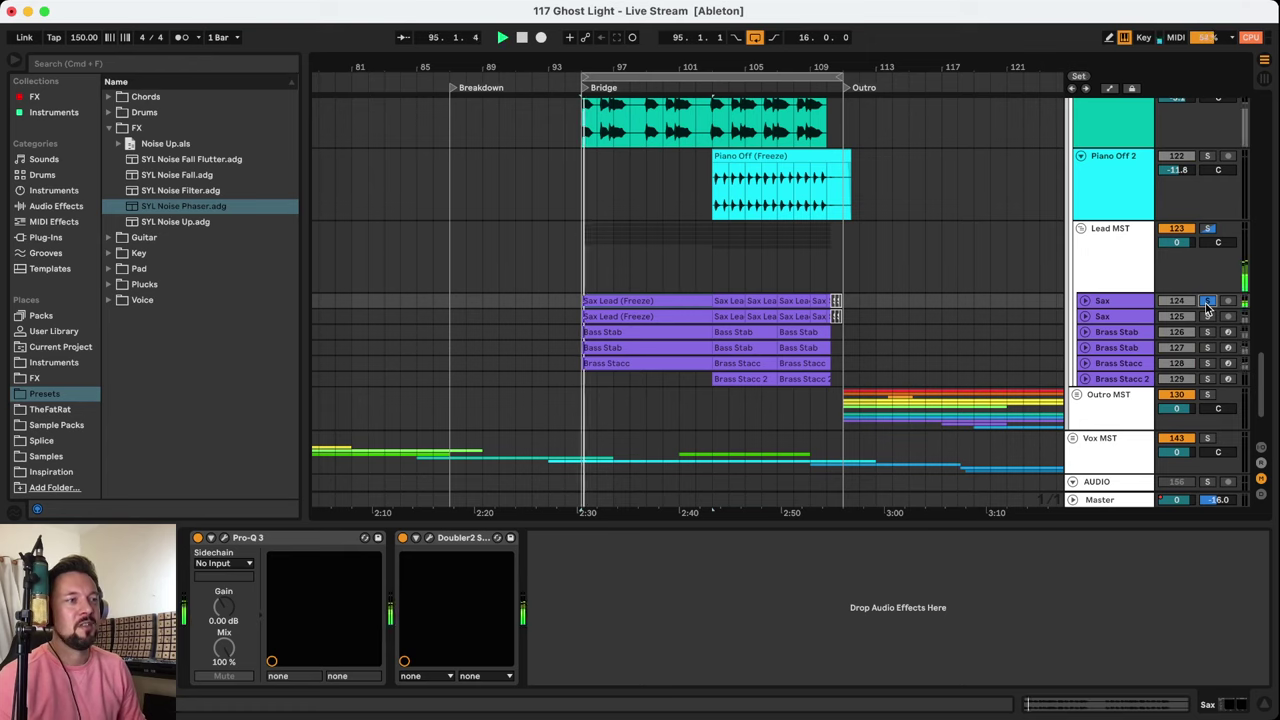
click(1207, 303)
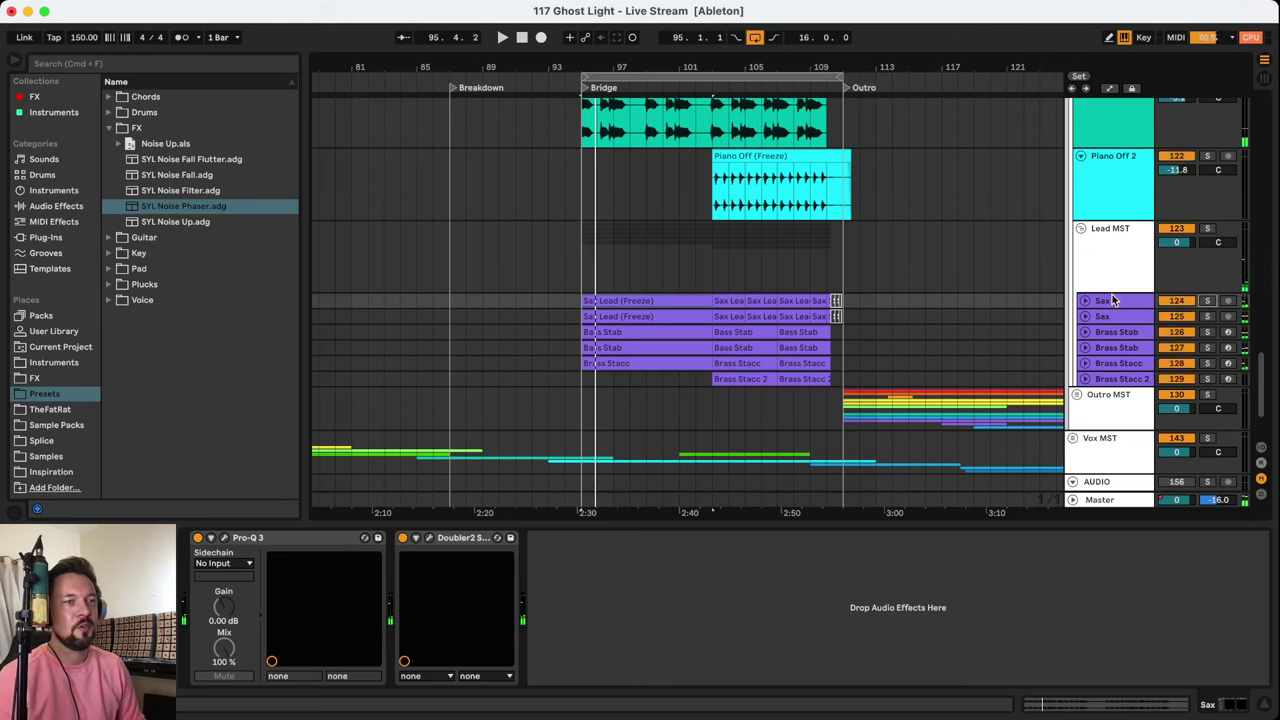
click(1208, 317)
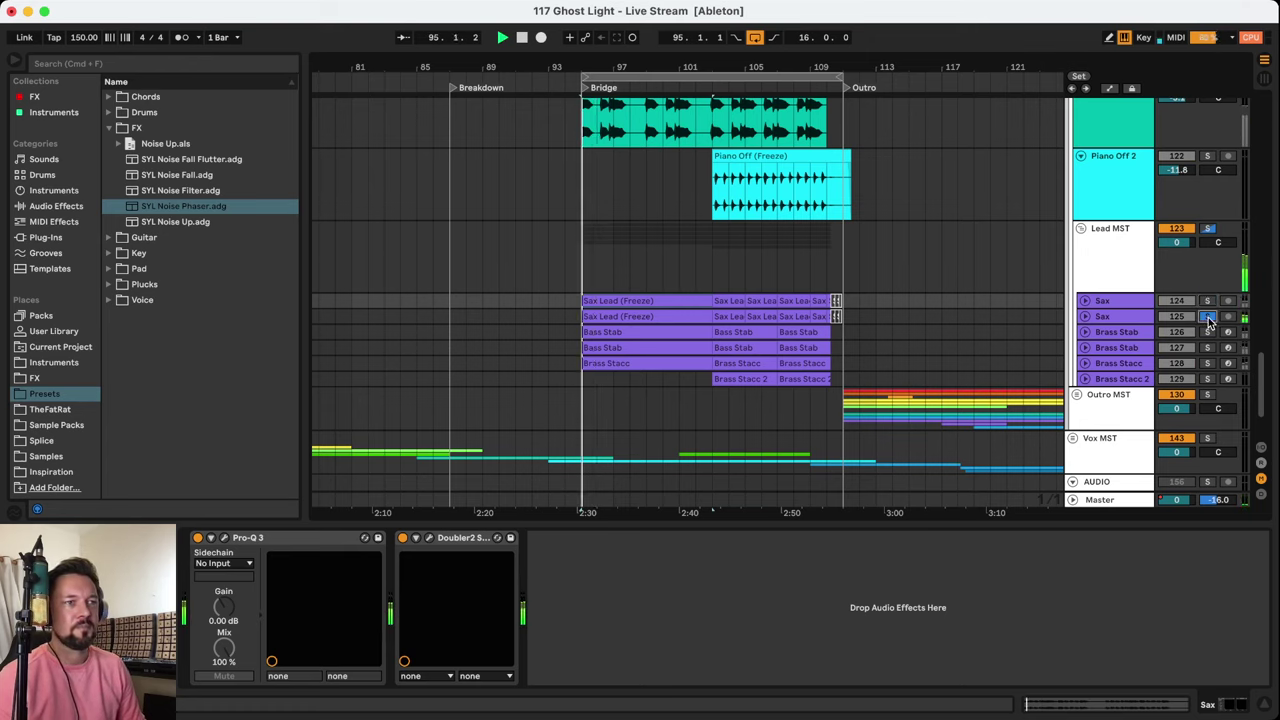
key(space)
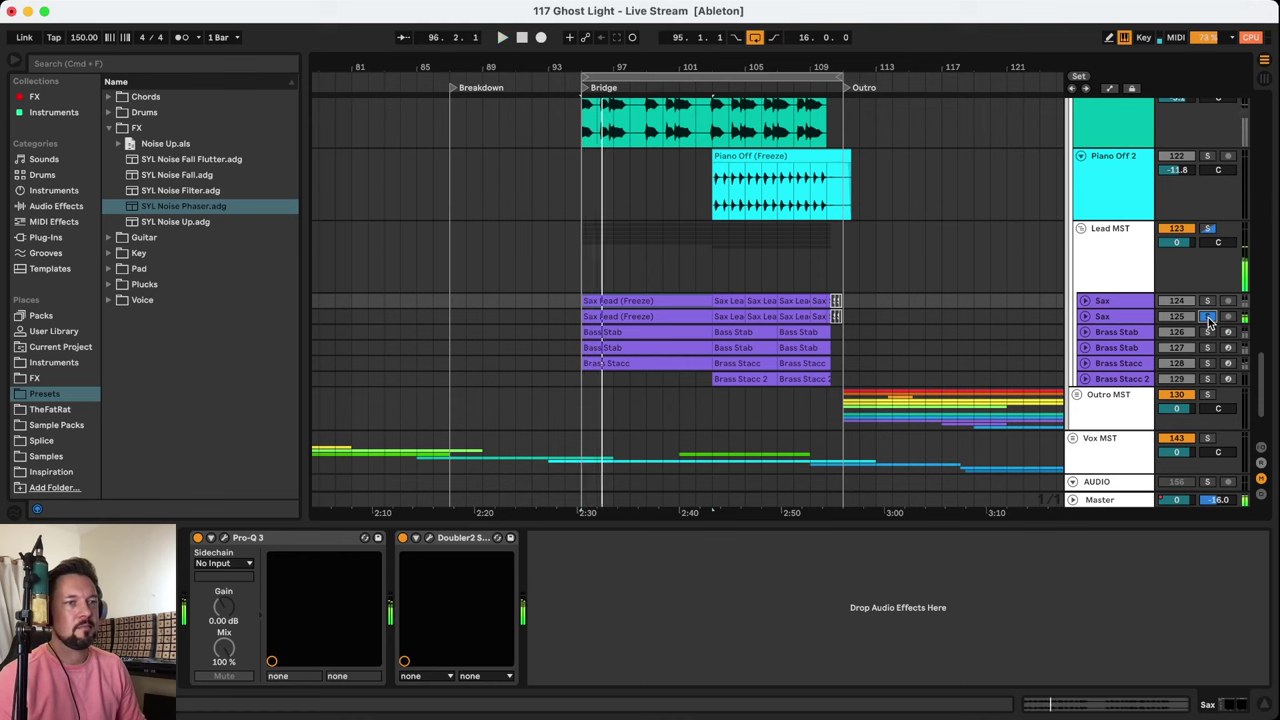
click(1208, 317)
Audition the two Brass Stab tracks one by one in solo, showing the devices of each
click(1208, 332)
key(space)
click(1112, 333)
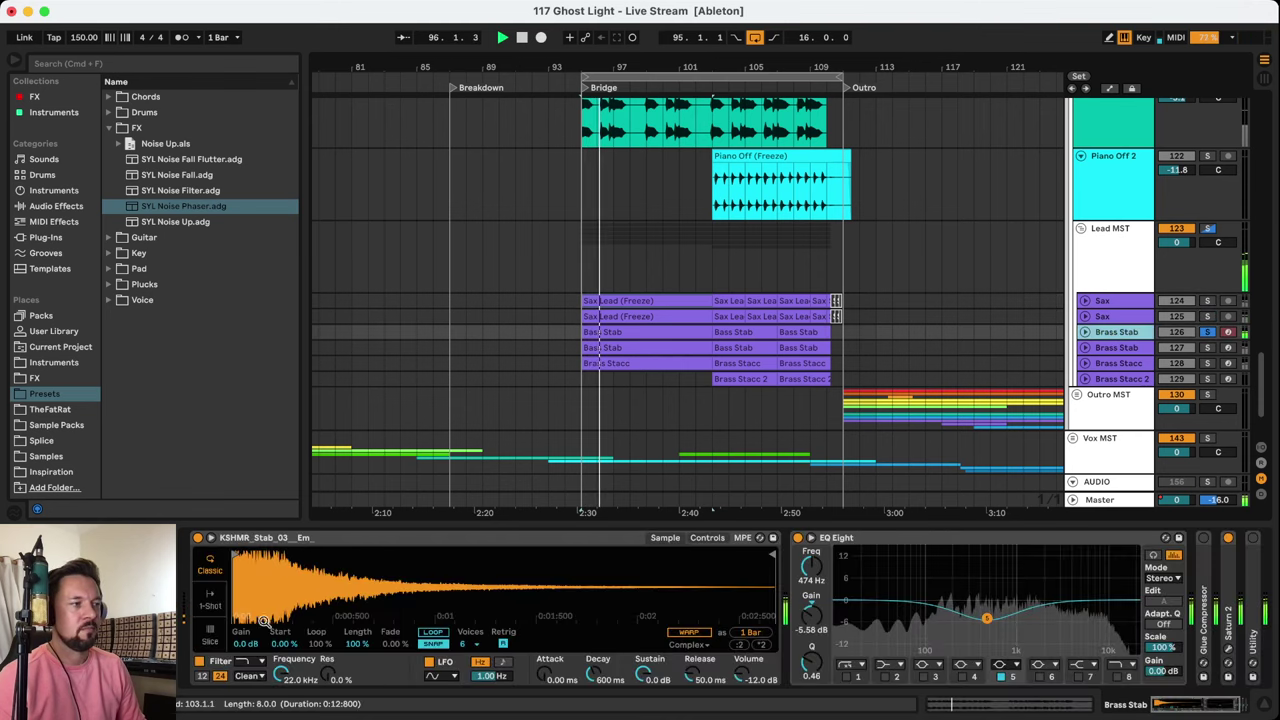
click(1208, 348)
key(space)
key(space)
click(1133, 348)
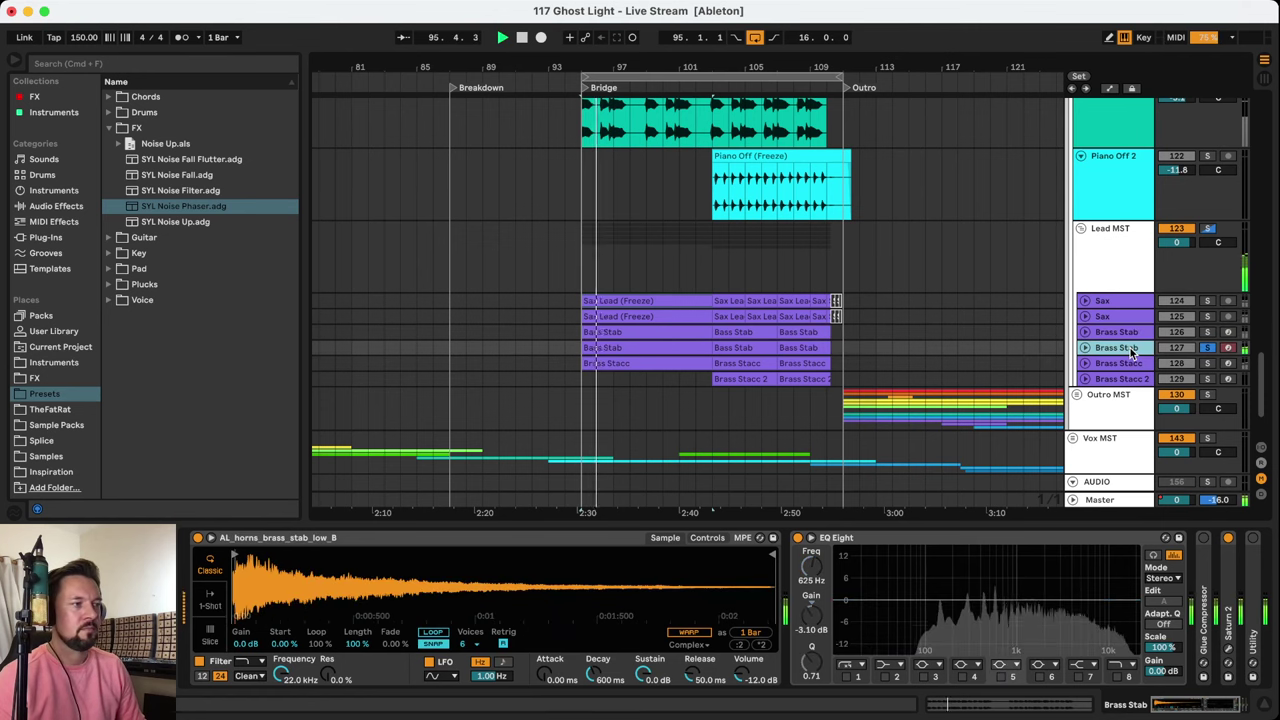
click(1208, 348)
Audition the Brass Stacc track in solo with its devices shown, and turn its solo off
click(1208, 363)
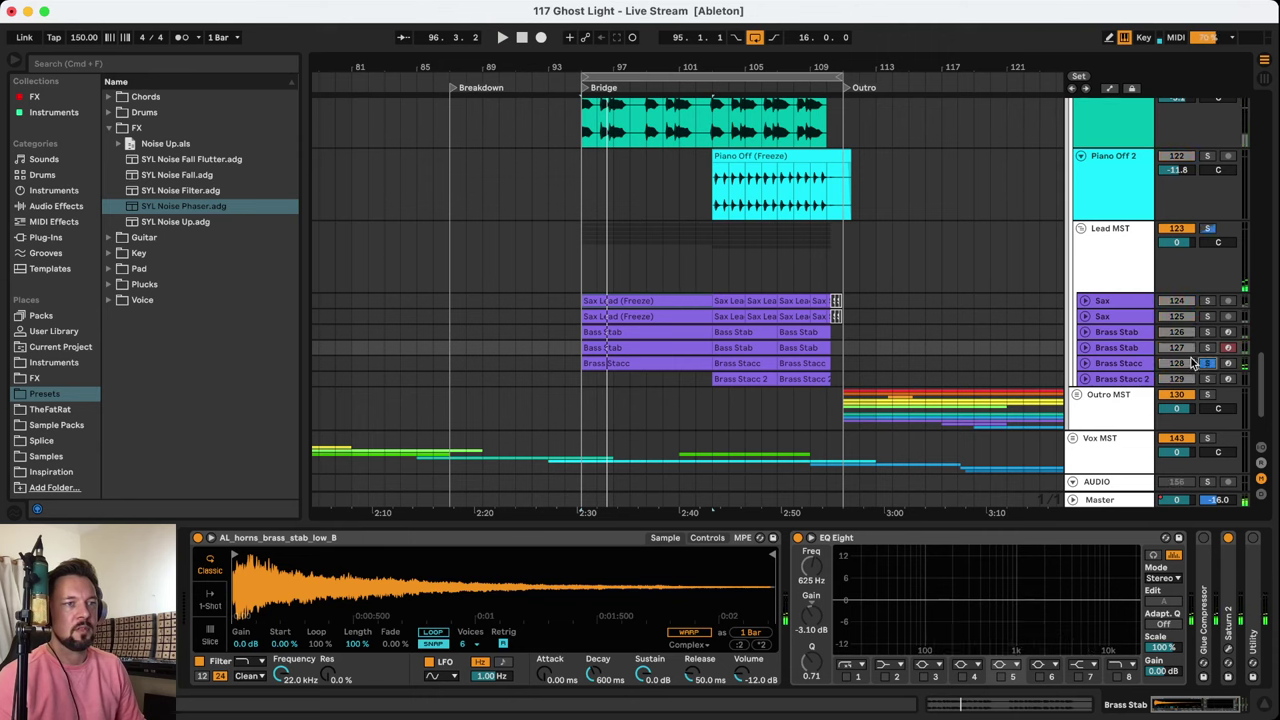
click(1133, 363)
key(space)
key(space)
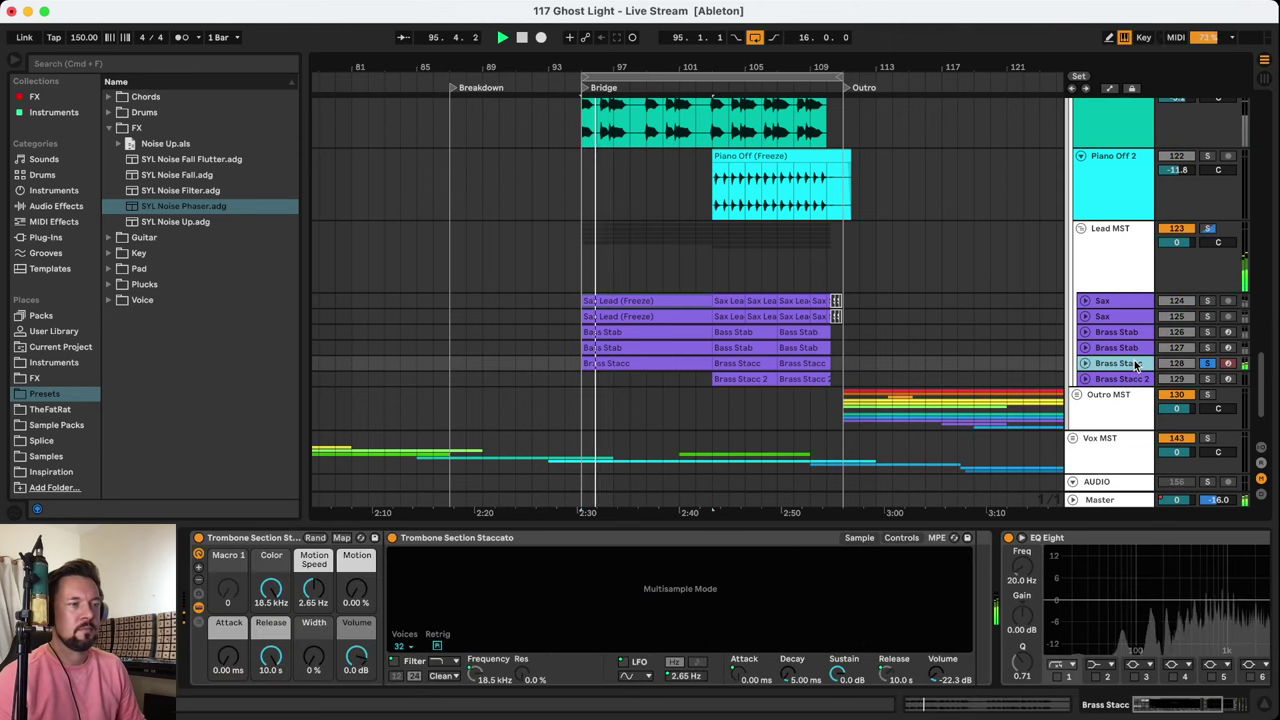
click(1208, 363)
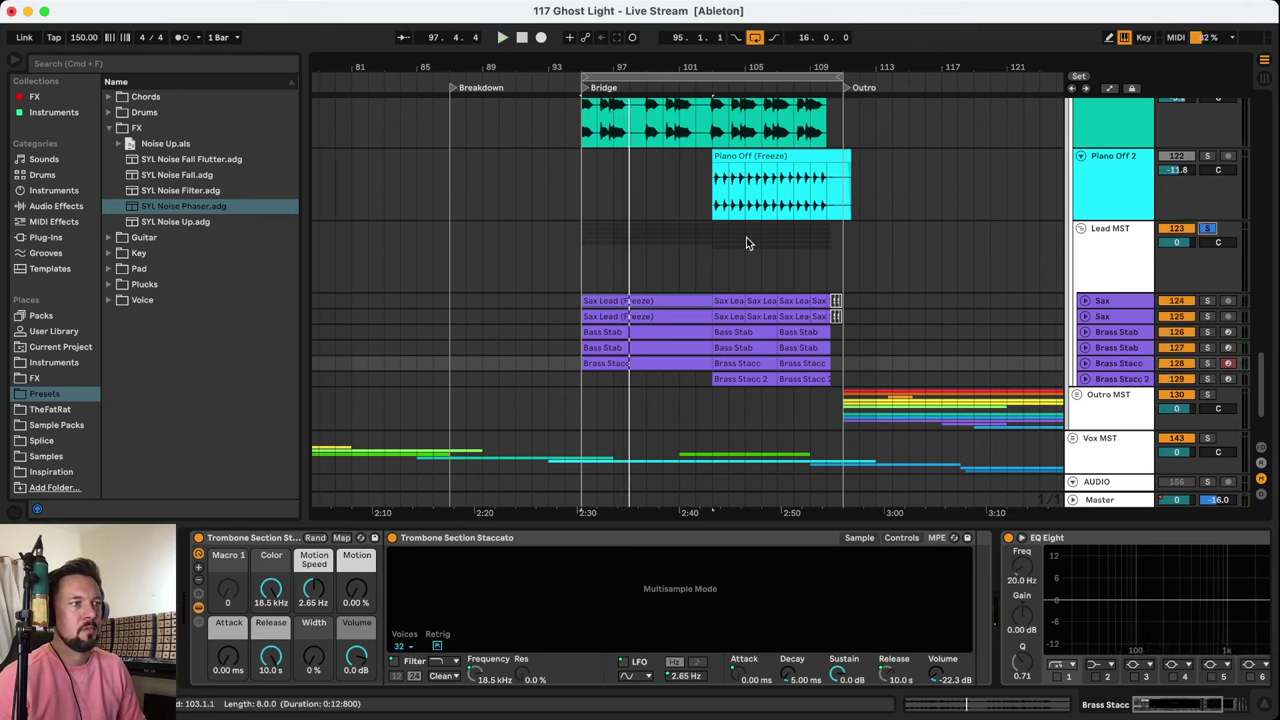
Play the whole Lead MST group in solo from the start of the Bridge at bar 95
click(581, 265)
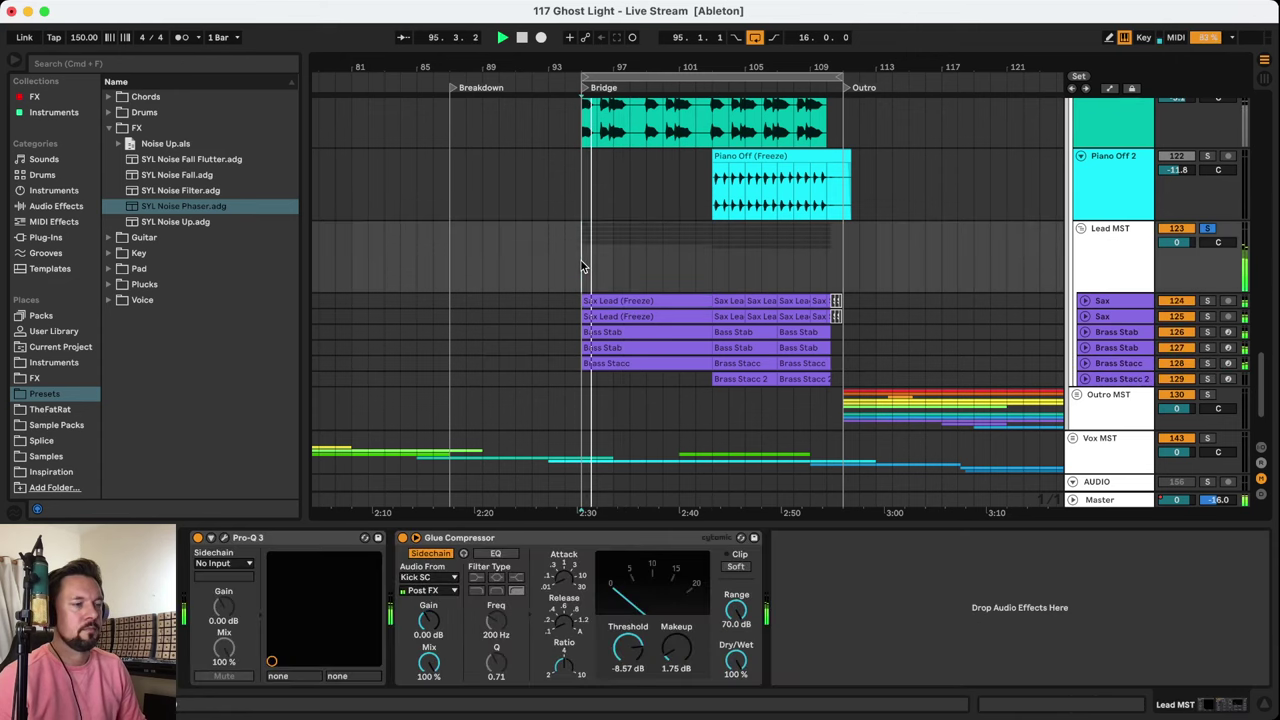
scroll(624, 256, up, 3)
scroll(636, 258, down, 1)
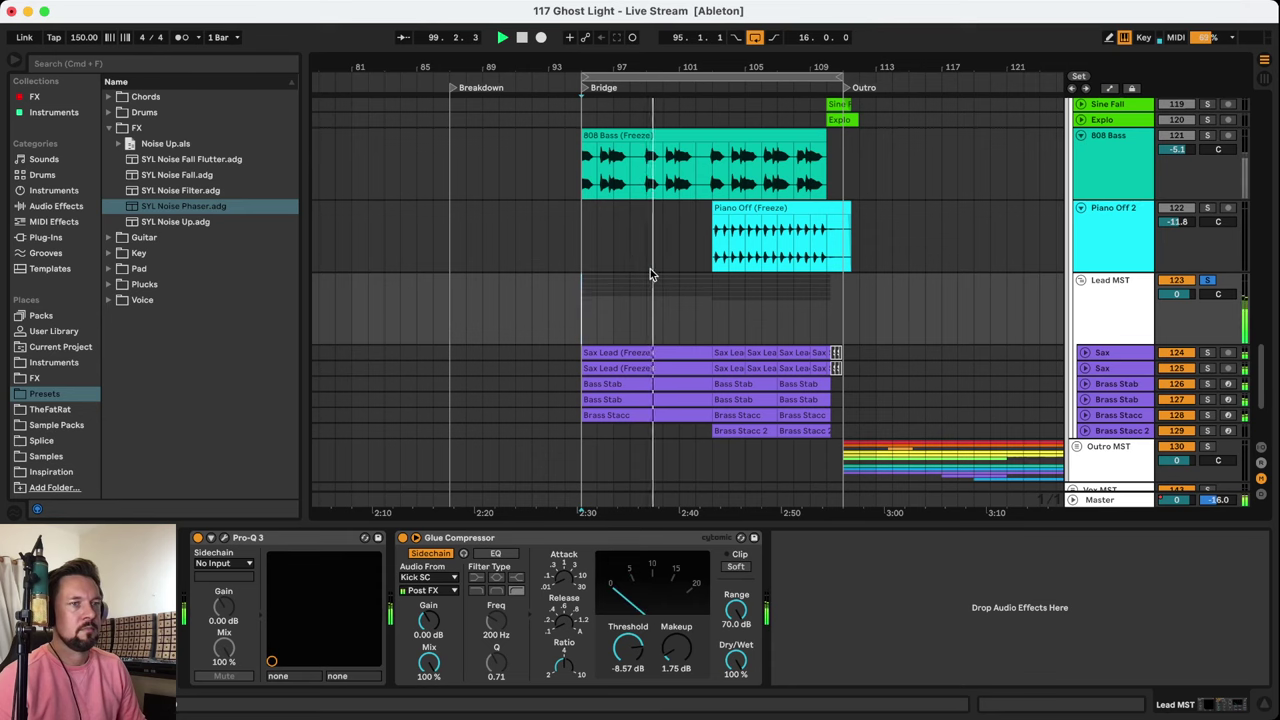
scroll(650, 269, up, 1)
scroll(657, 273, up, 2)
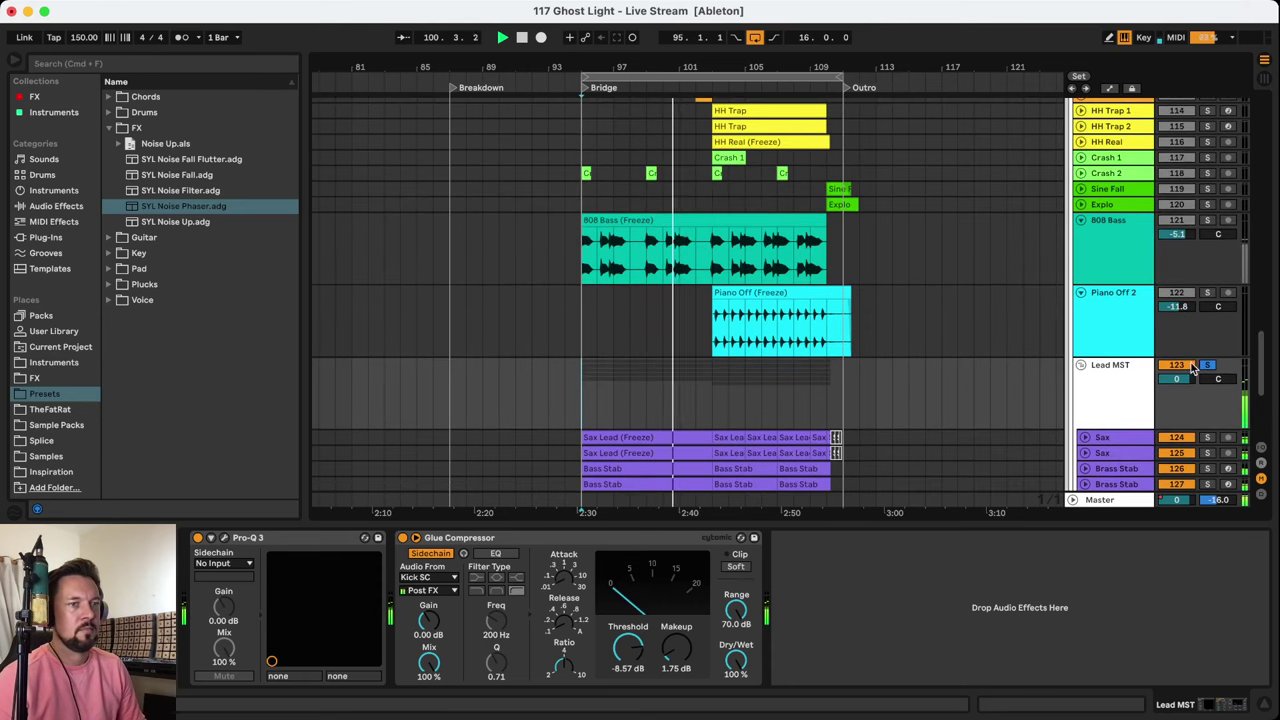
Play the full Bridge from bar 95 with the Lead MST solo turned off, reviewing its tracks, and stop playback
scroll(939, 341, up, 5)
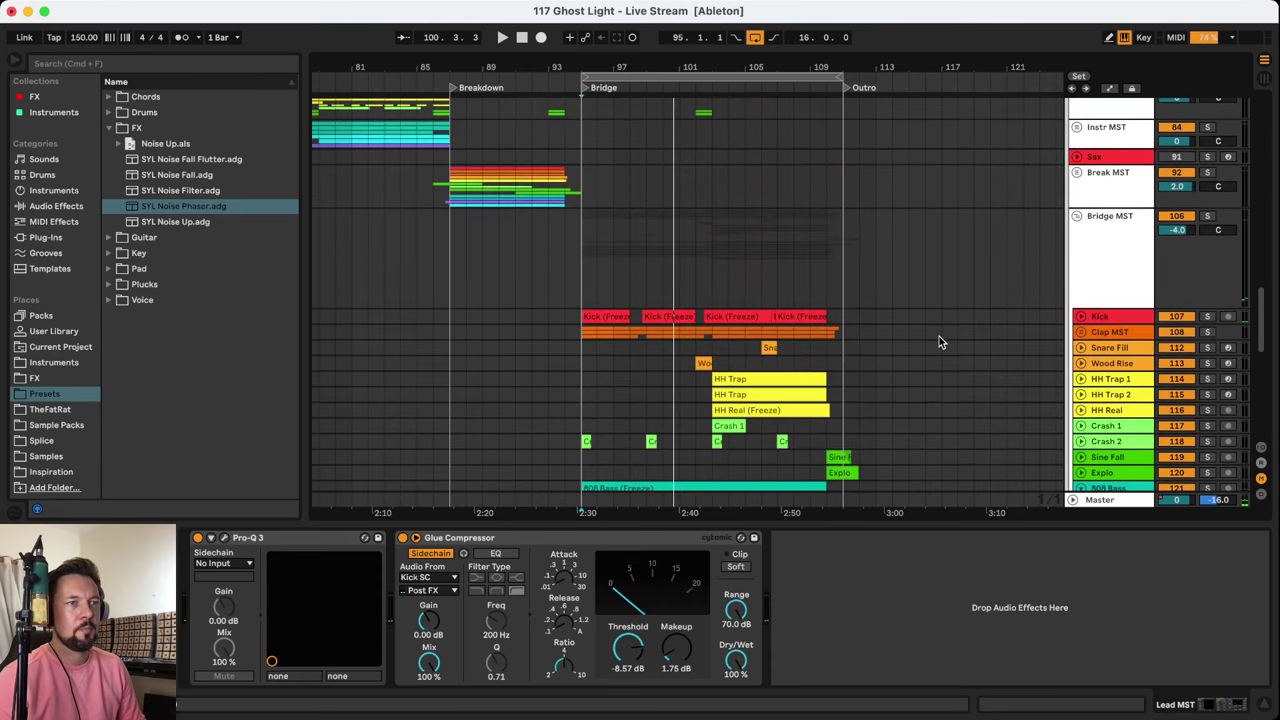
scroll(939, 341, down, 3)
key(space)
scroll(939, 341, down, 5)
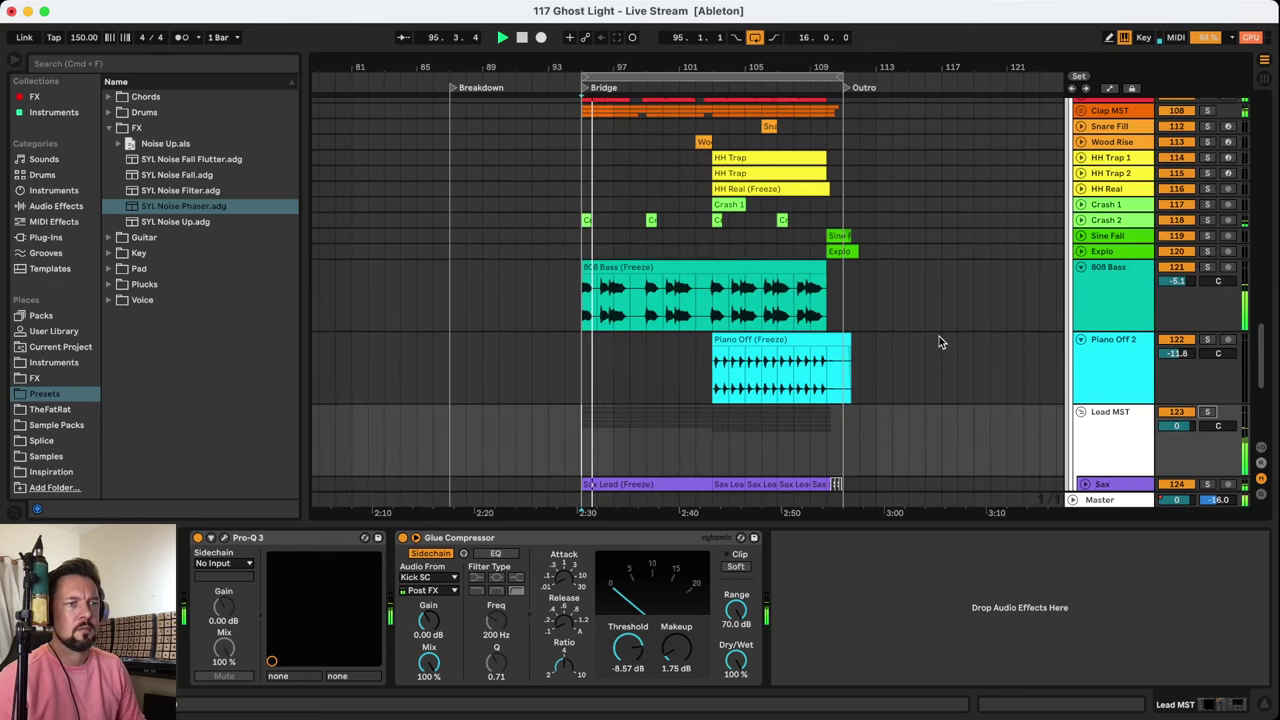
scroll(939, 341, up, 4)
scroll(939, 342, up, 4)
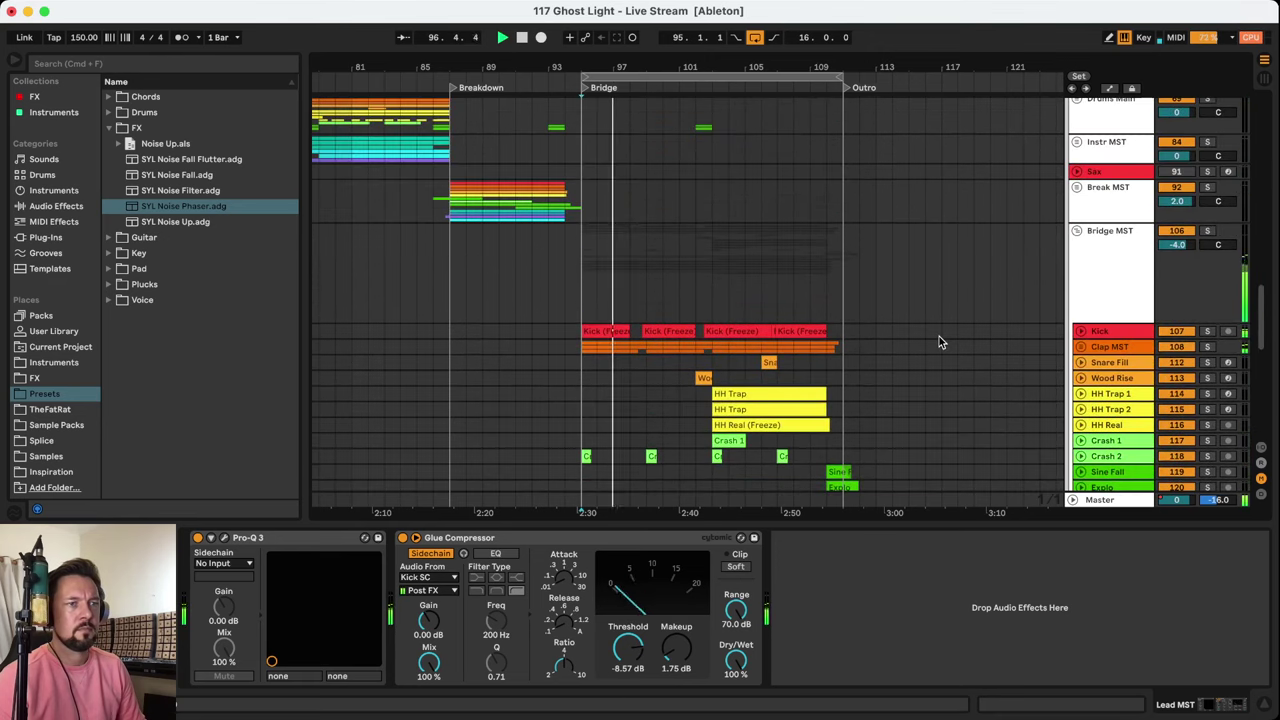
scroll(939, 342, down, 2)
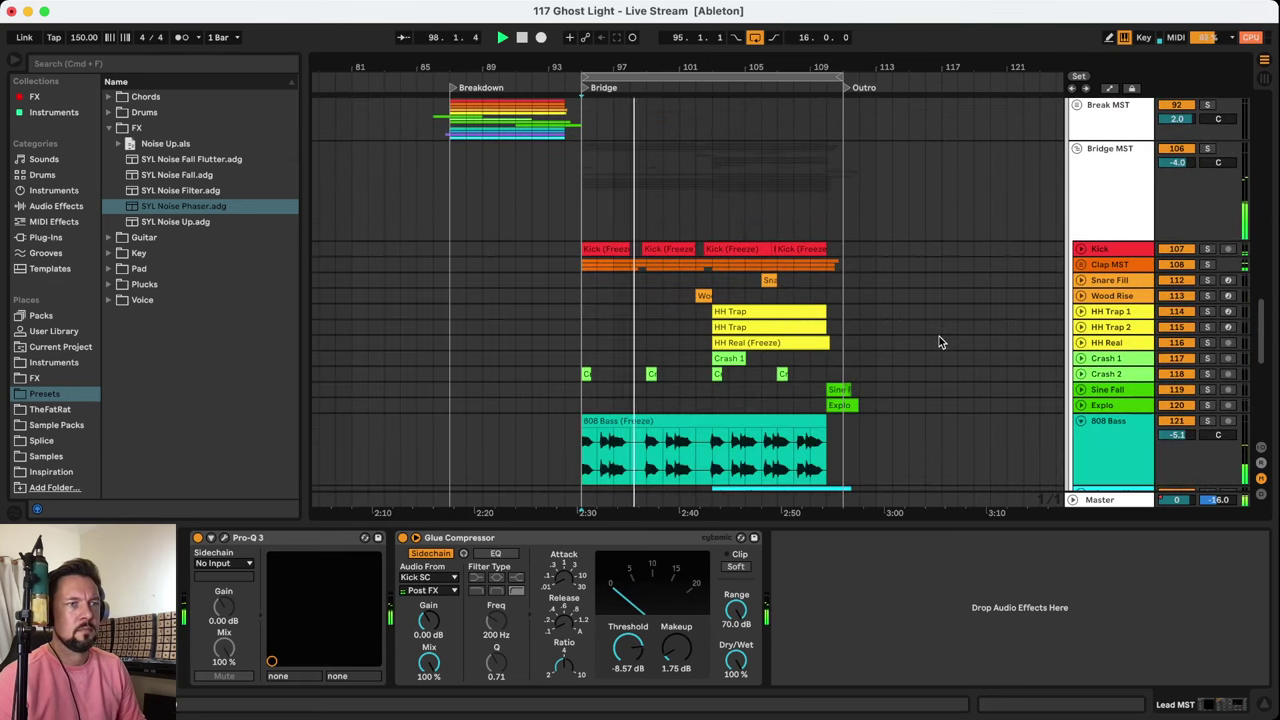
scroll(939, 336, down, 5)
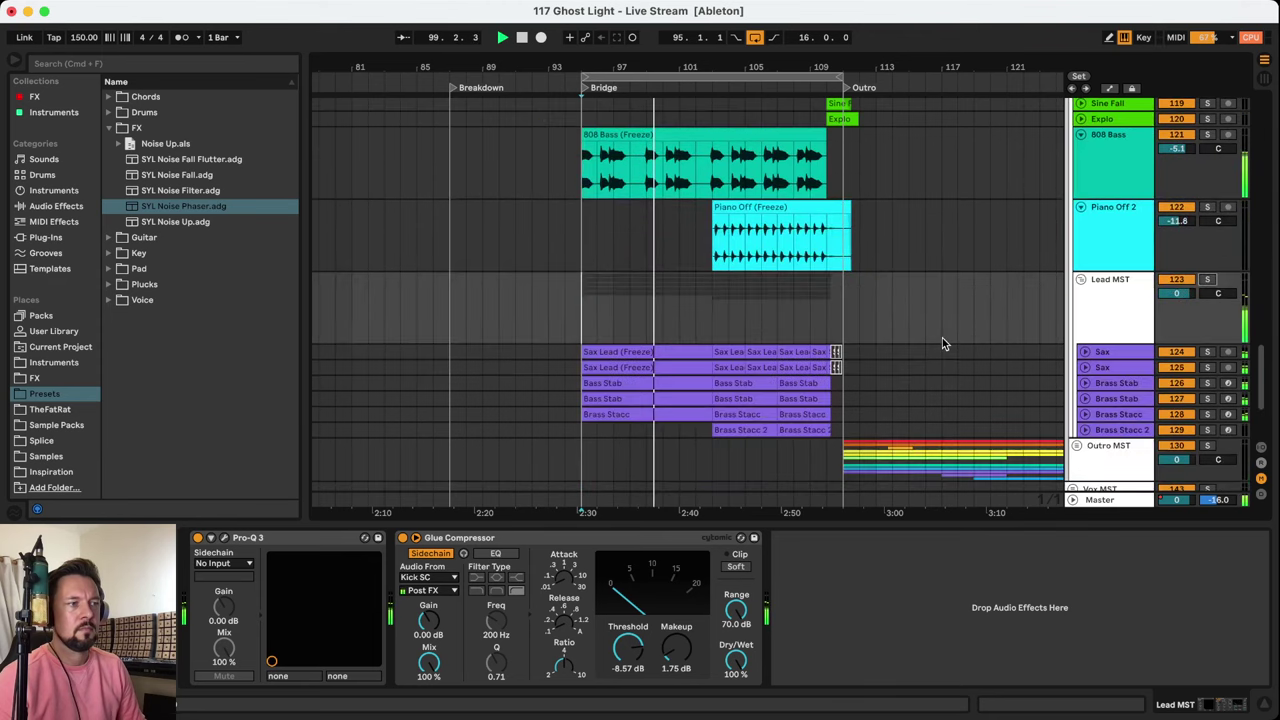
click(1128, 309)
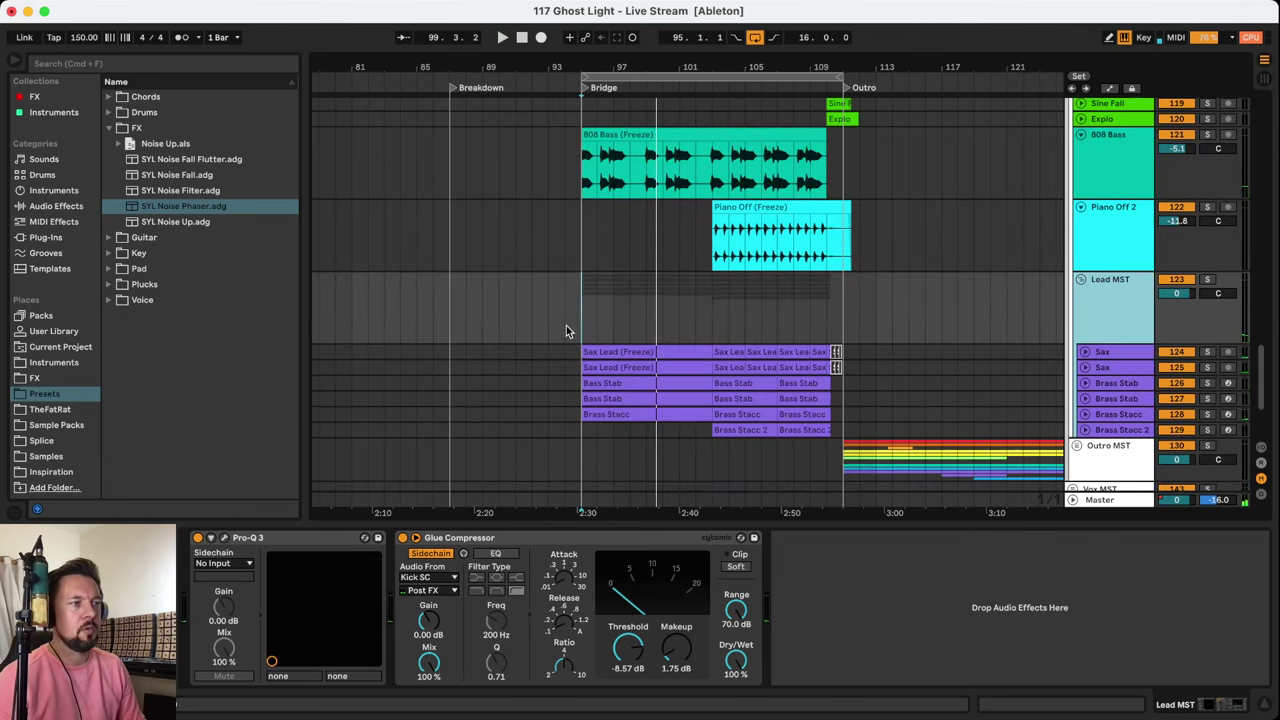
key(space)
Show the devices of the first Sax track and Brass Stacc, and audition Brass Stacc again in solo
click(1125, 352)
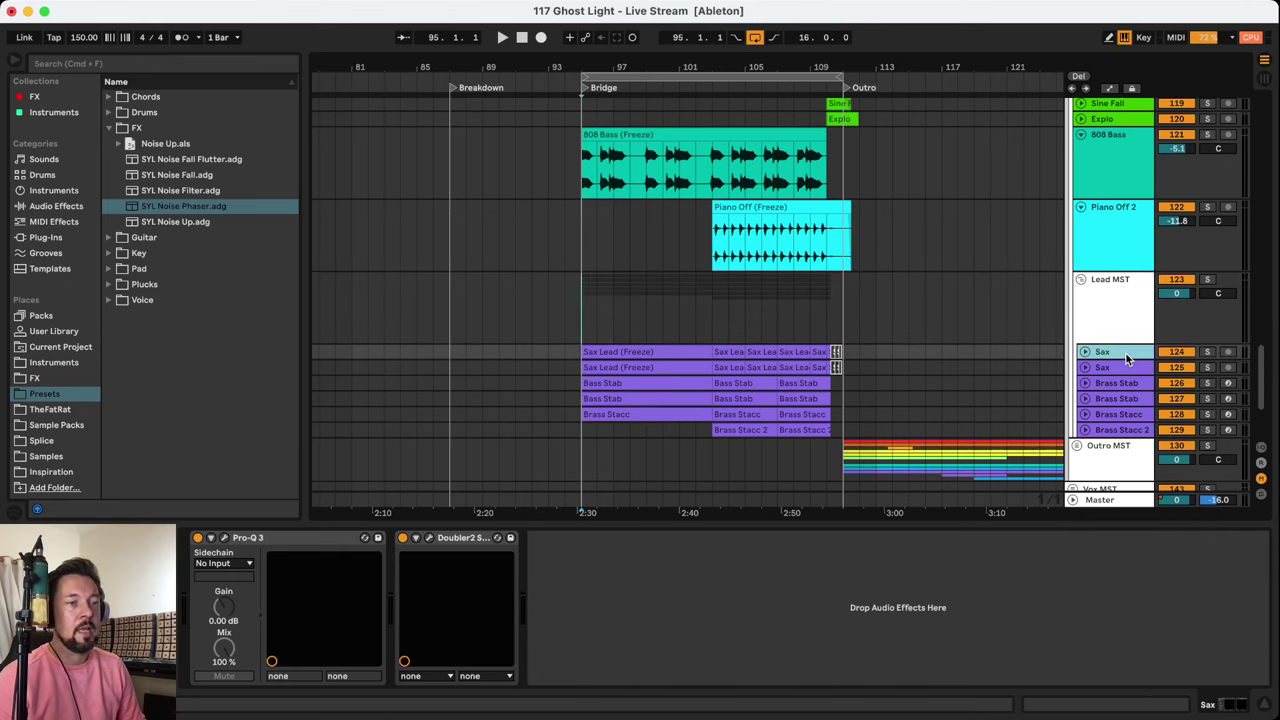
click(1125, 418)
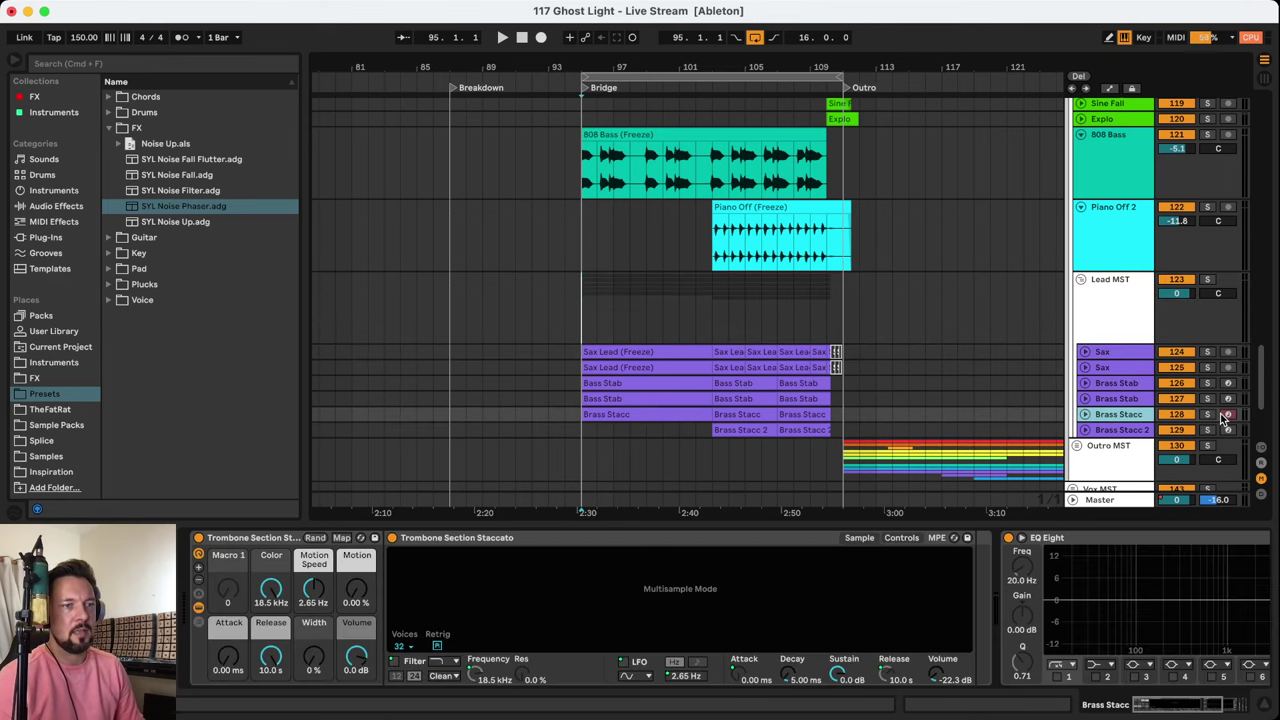
click(1207, 414)
key(space)
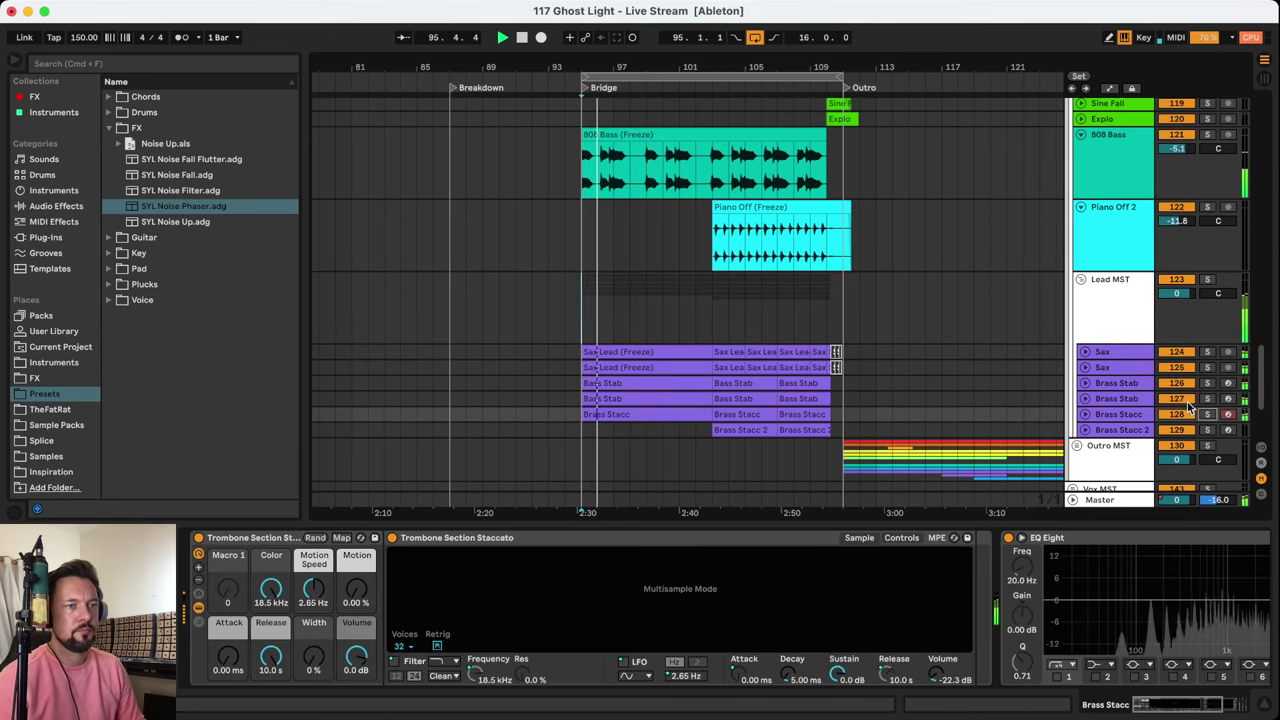
Play the Bridge without solo, muting both Sax and both Brass Stab tracks to hear Brass Stacc in the mix
click(1207, 414)
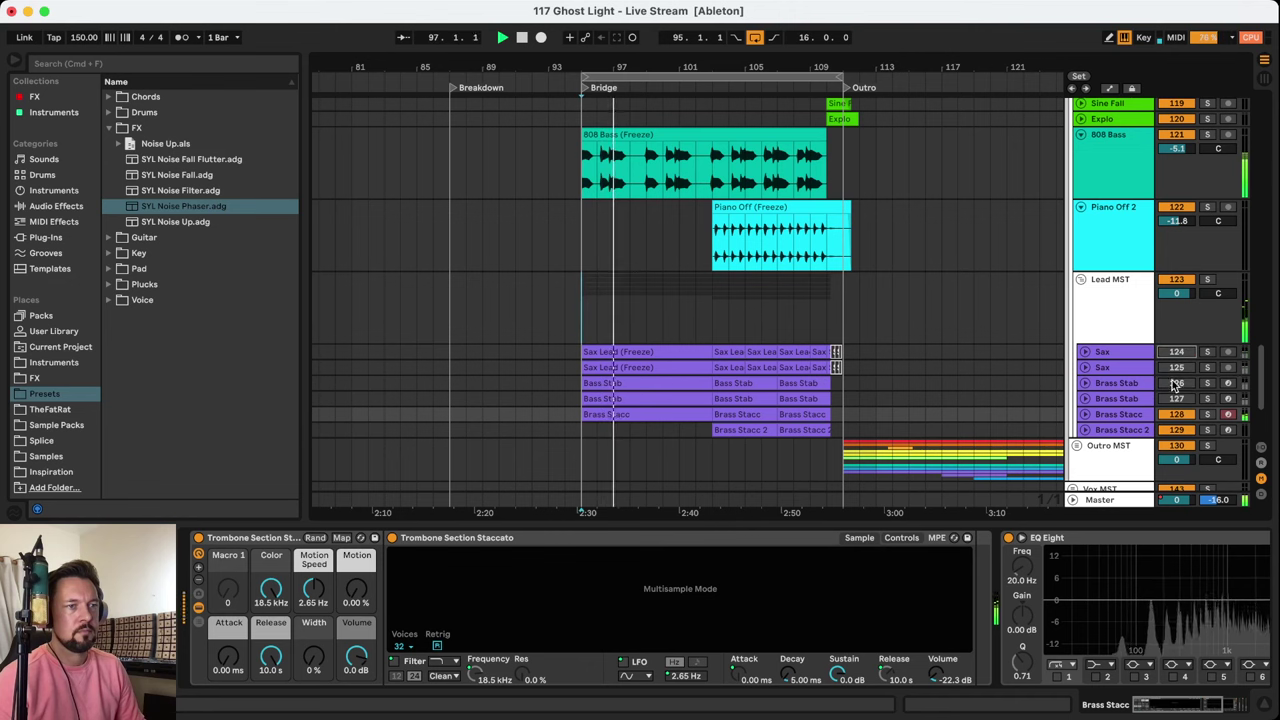
click(1177, 401)
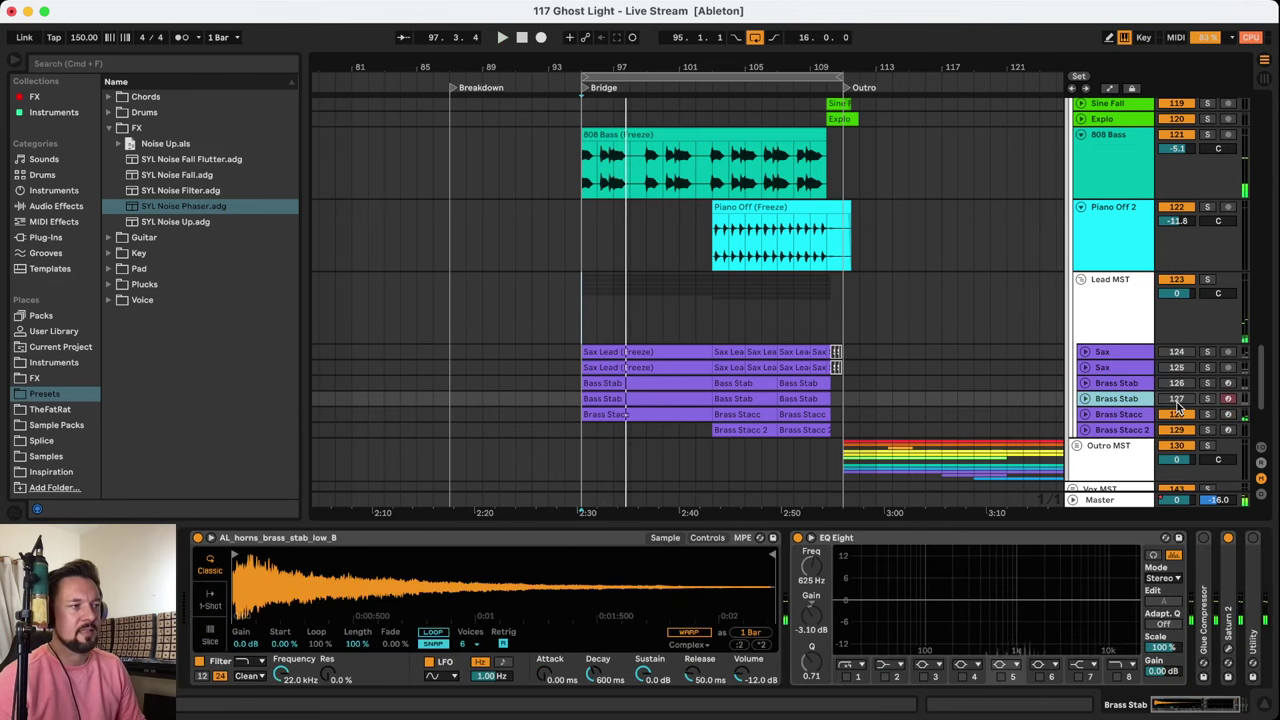
click(1097, 388)
Play the Bridge from bar 95 with all lead tracks active again, and fold the Lead MST group
key(space)
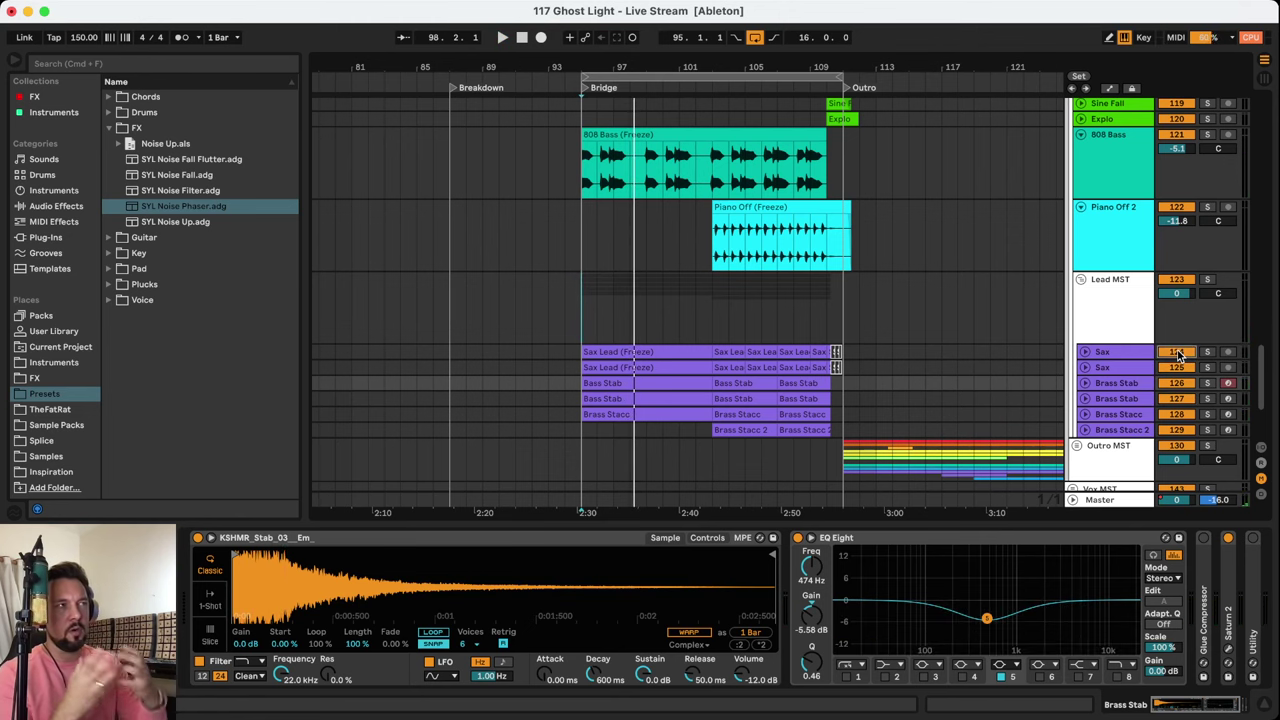
key(space)
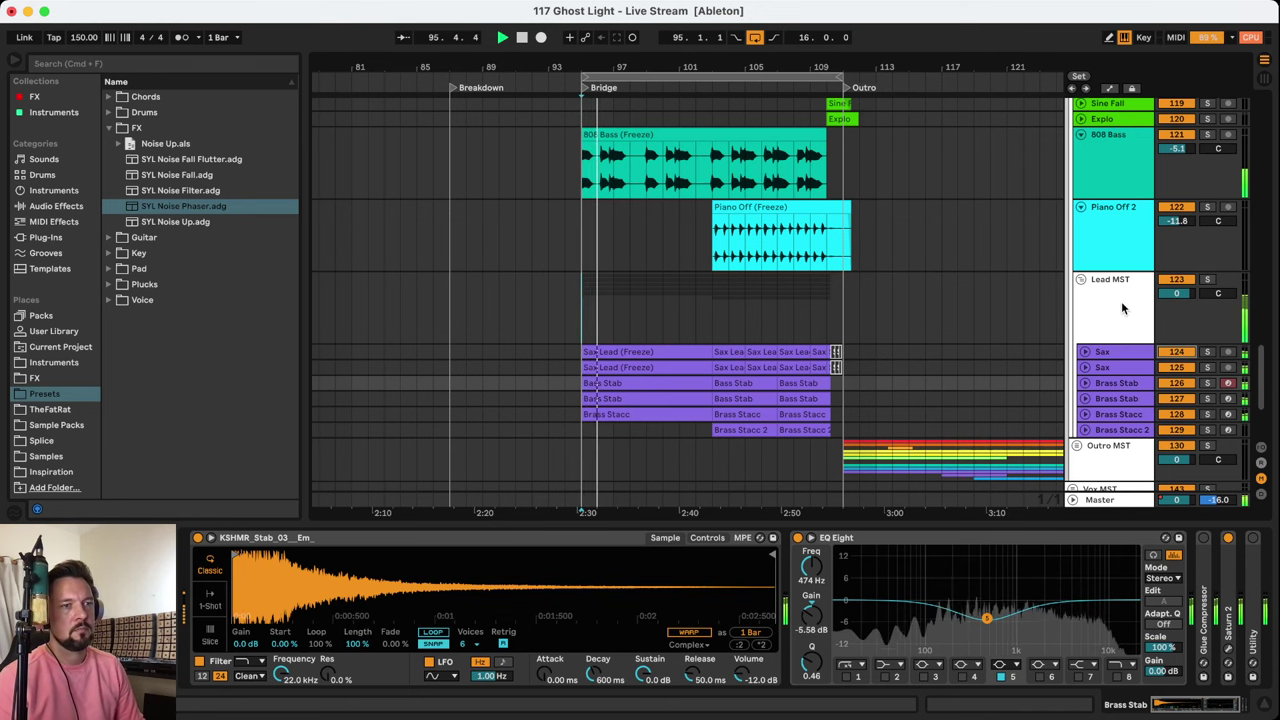
click(1083, 283)
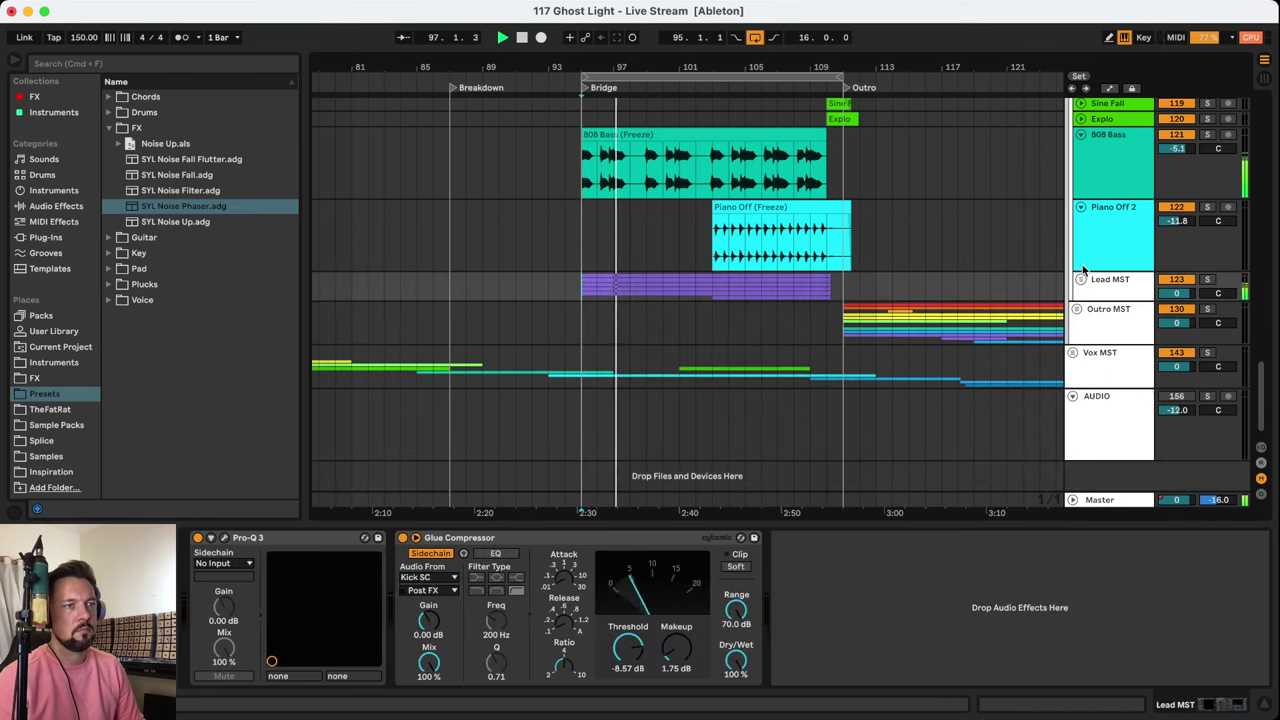
Fold the 808 Bass track and select the Piano Off clip while the Bridge plays
scroll(713, 392, up, 5)
click(713, 392)
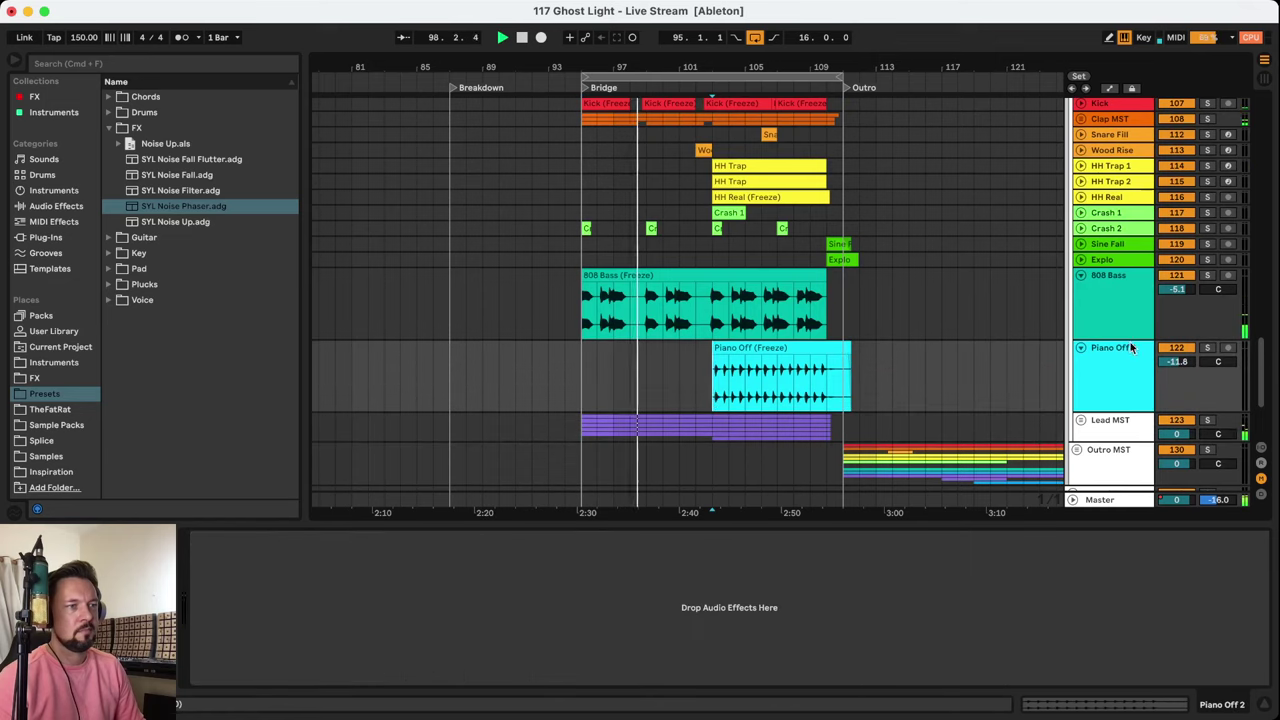
click(1081, 275)
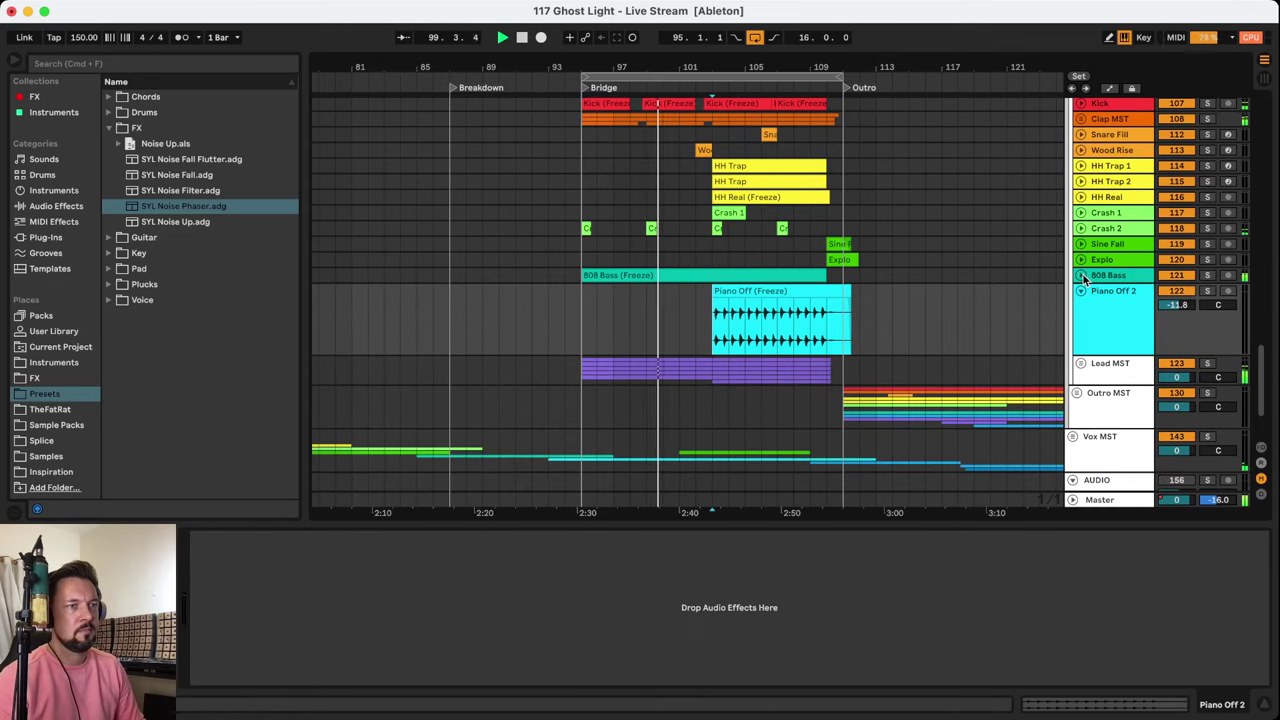
click(751, 289)
click(735, 289)
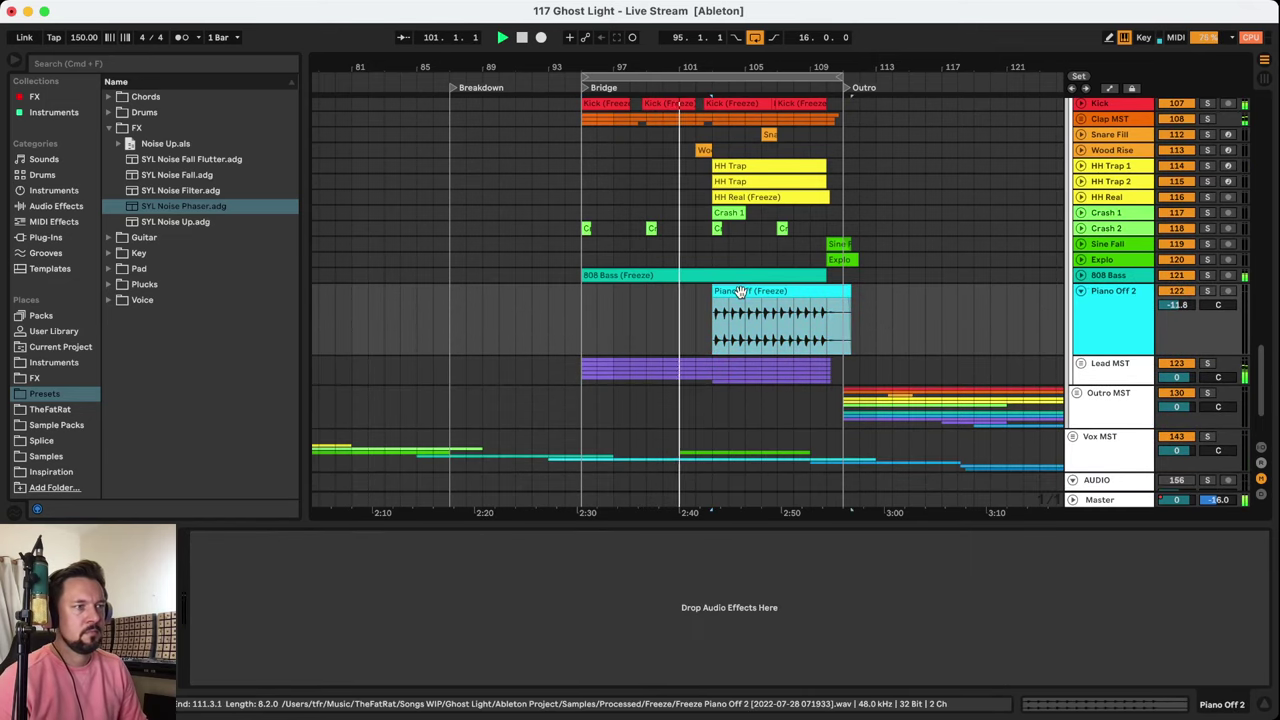
Audition the 808 Bass track in solo, show its devices, turn the solo off and fold the track
click(1081, 275)
click(1207, 275)
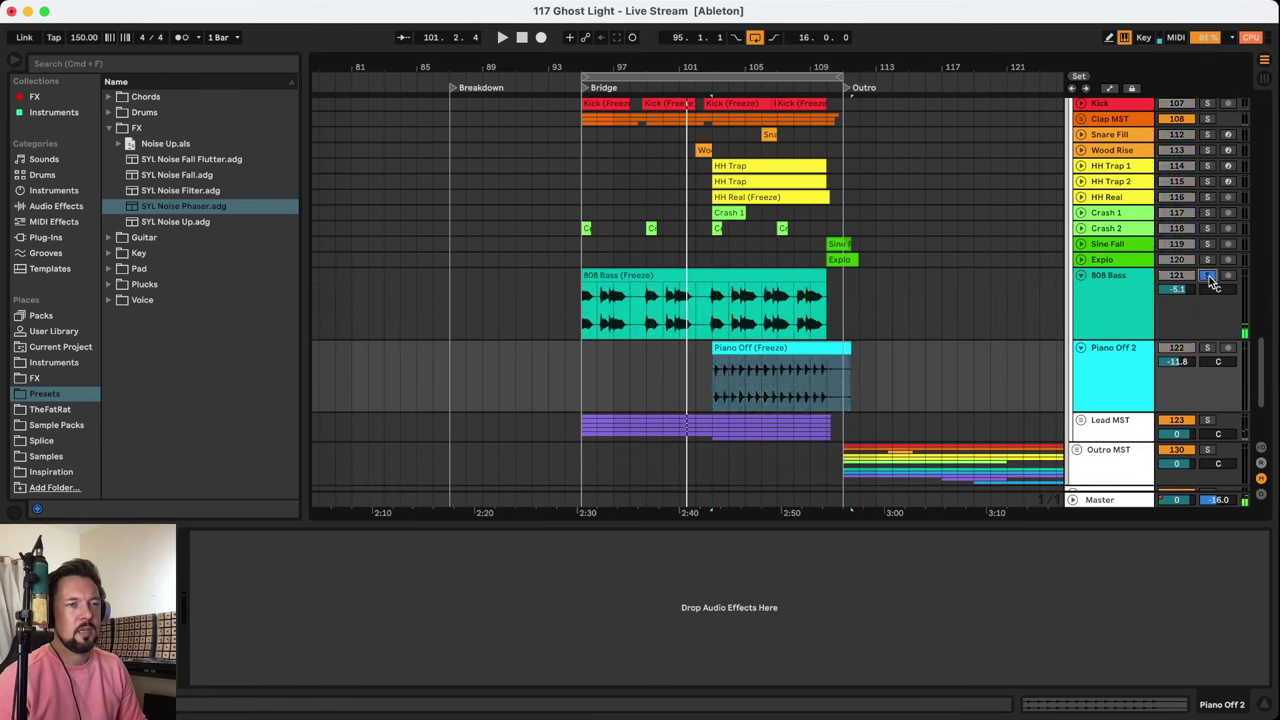
click(737, 274)
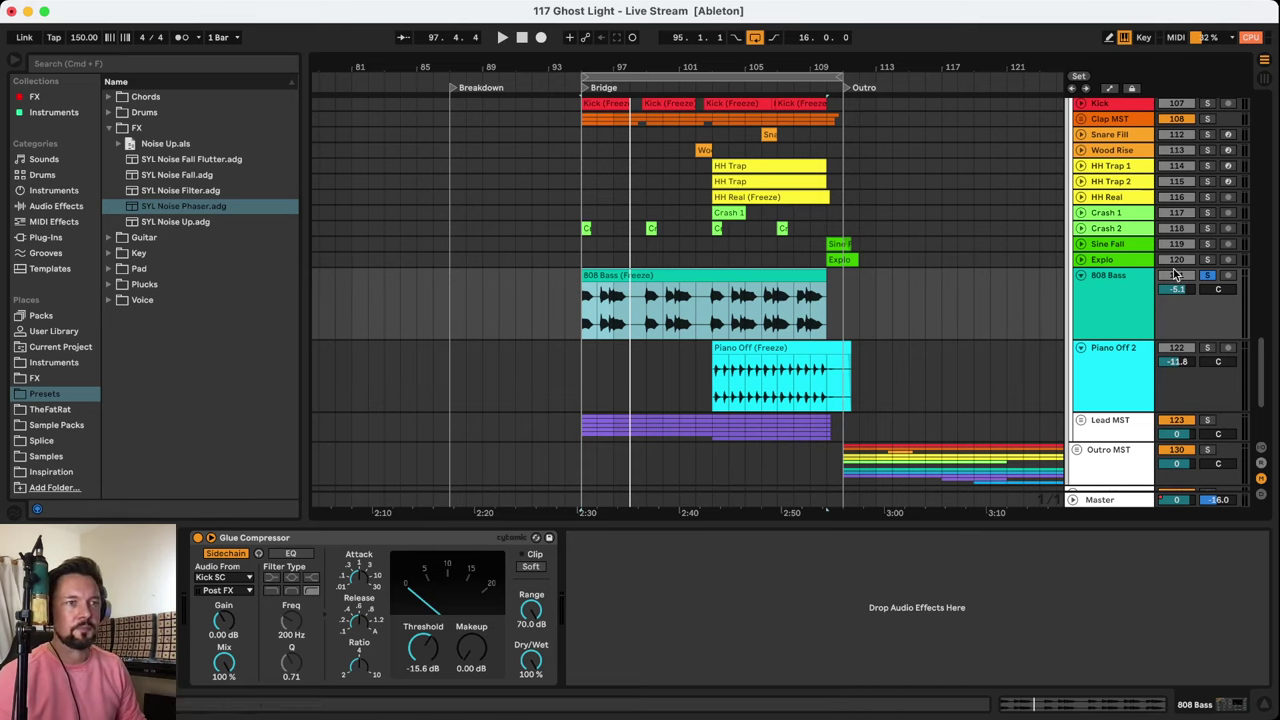
click(1204, 278)
click(1080, 275)
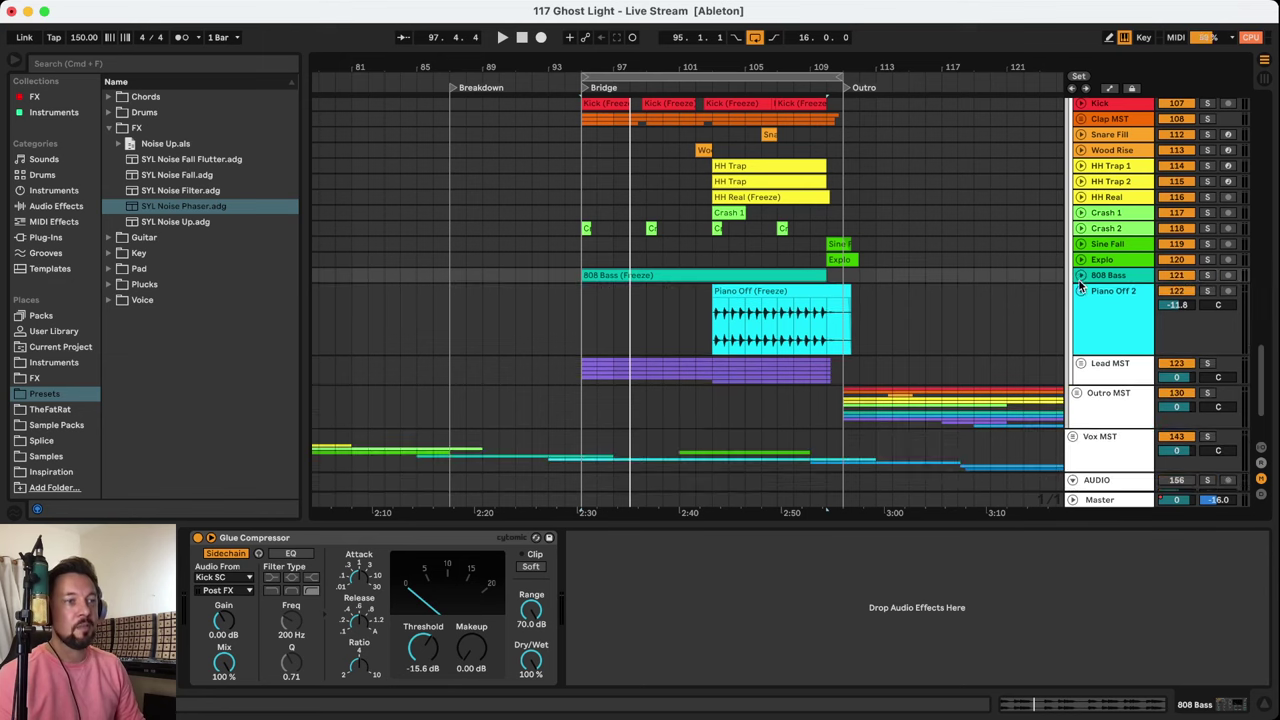
Audition Piano Off 2 in solo from bar 103, turn its solo off and fold the track
click(806, 290)
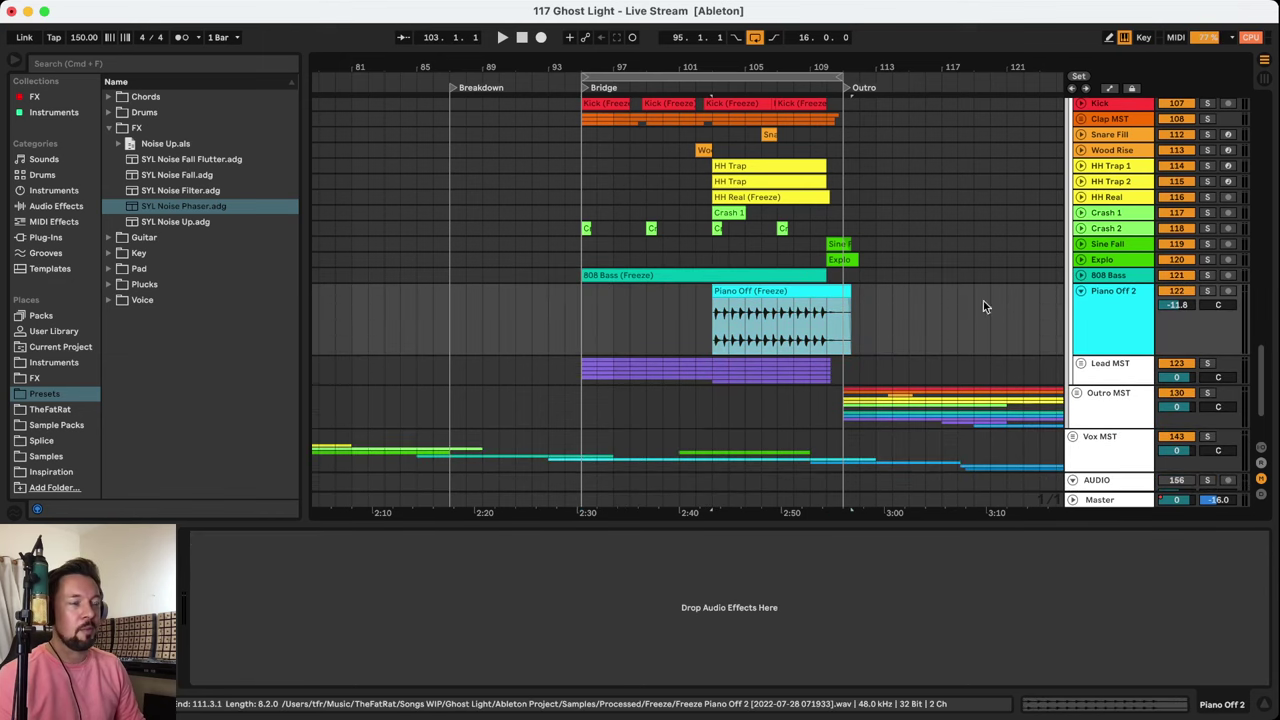
click(1206, 291)
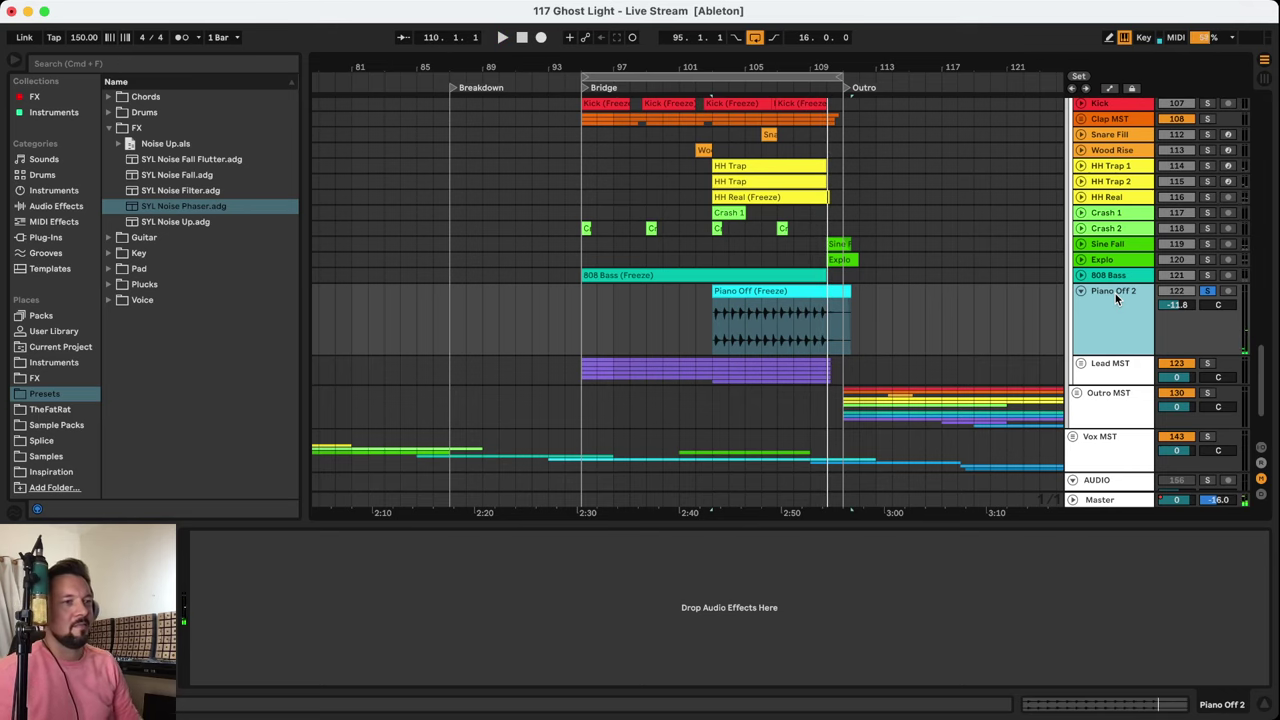
click(730, 338)
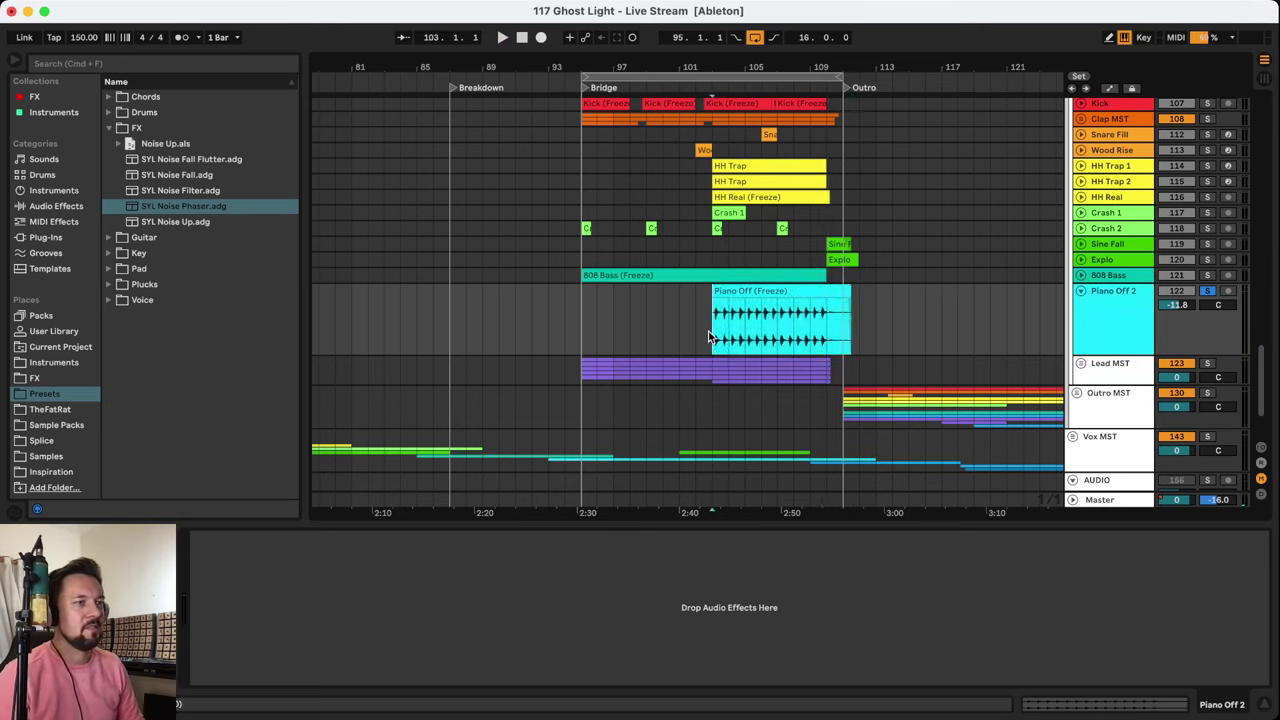
key(space)
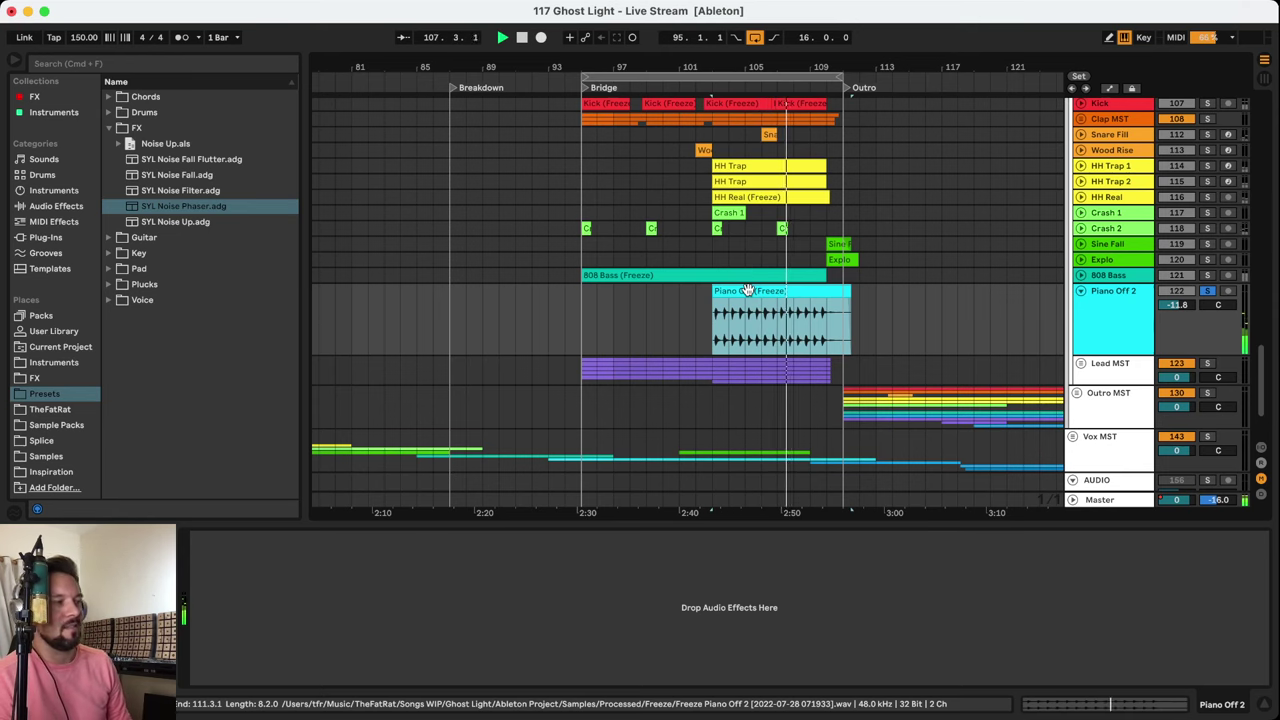
click(1102, 291)
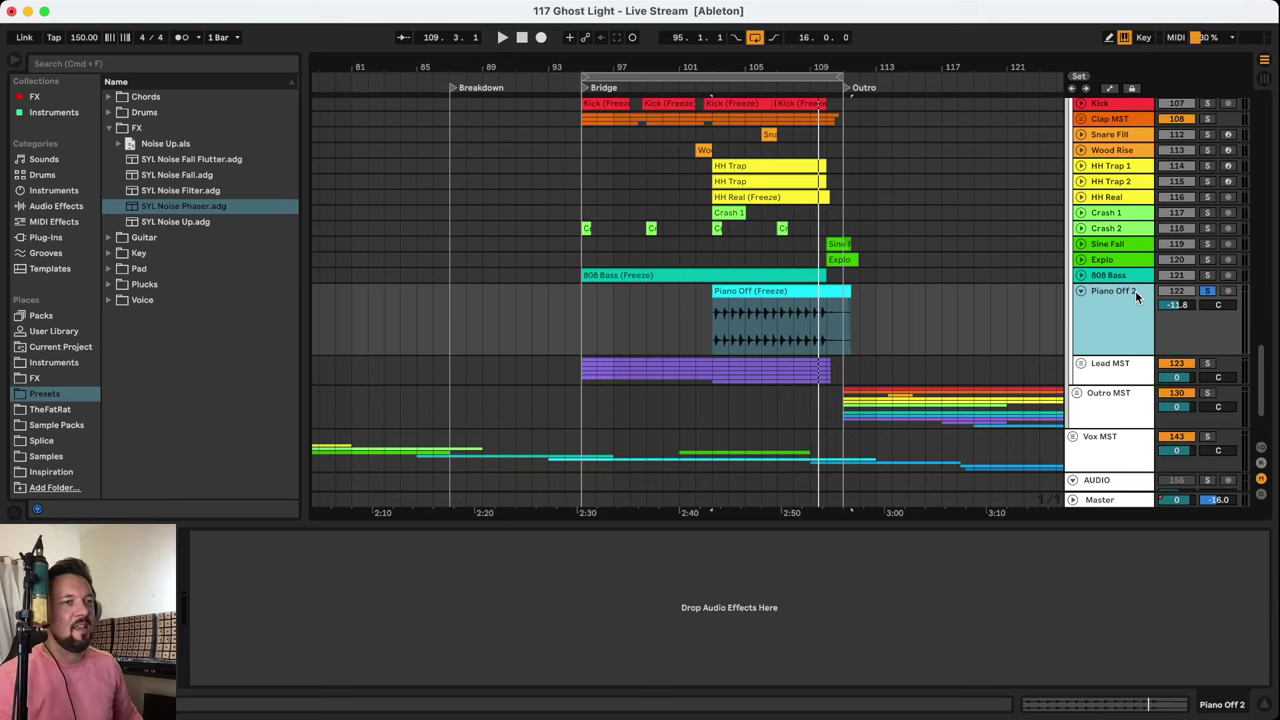
click(1080, 291)
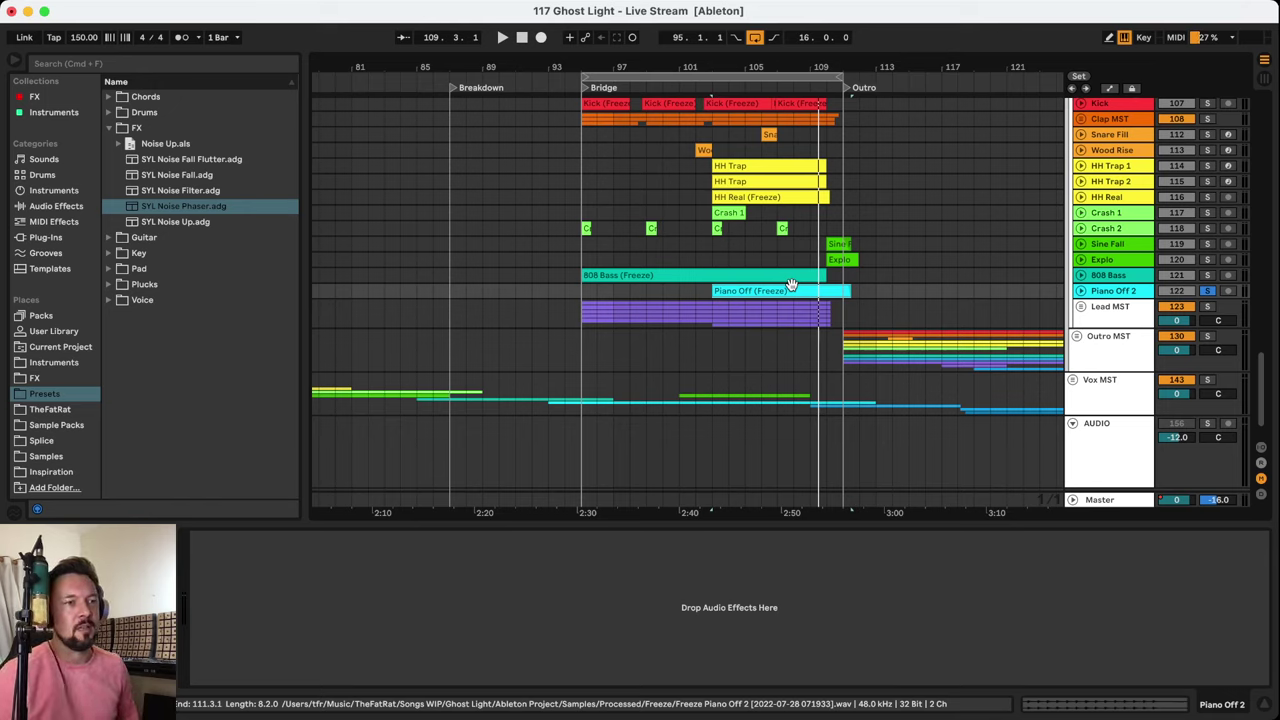
click(1212, 290)
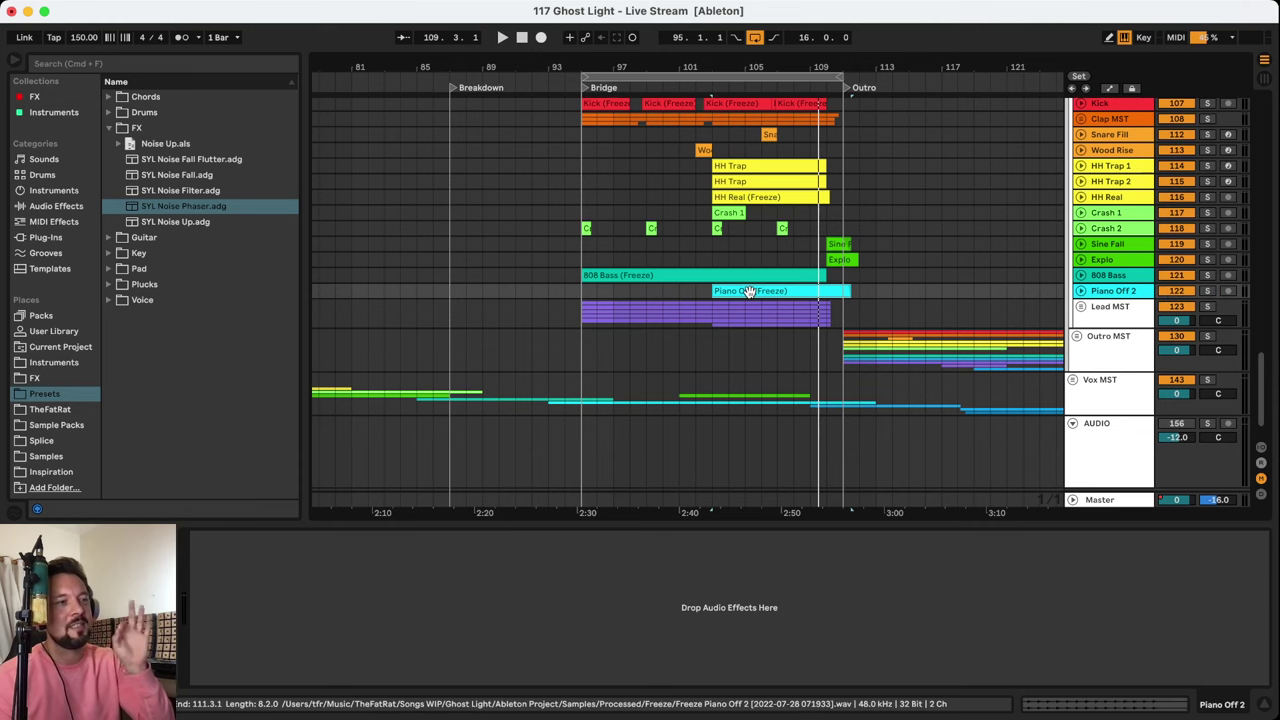
Search TheFatRat's folder in the browser for "unity"
click(65, 410)
click(96, 64)
text(unl)
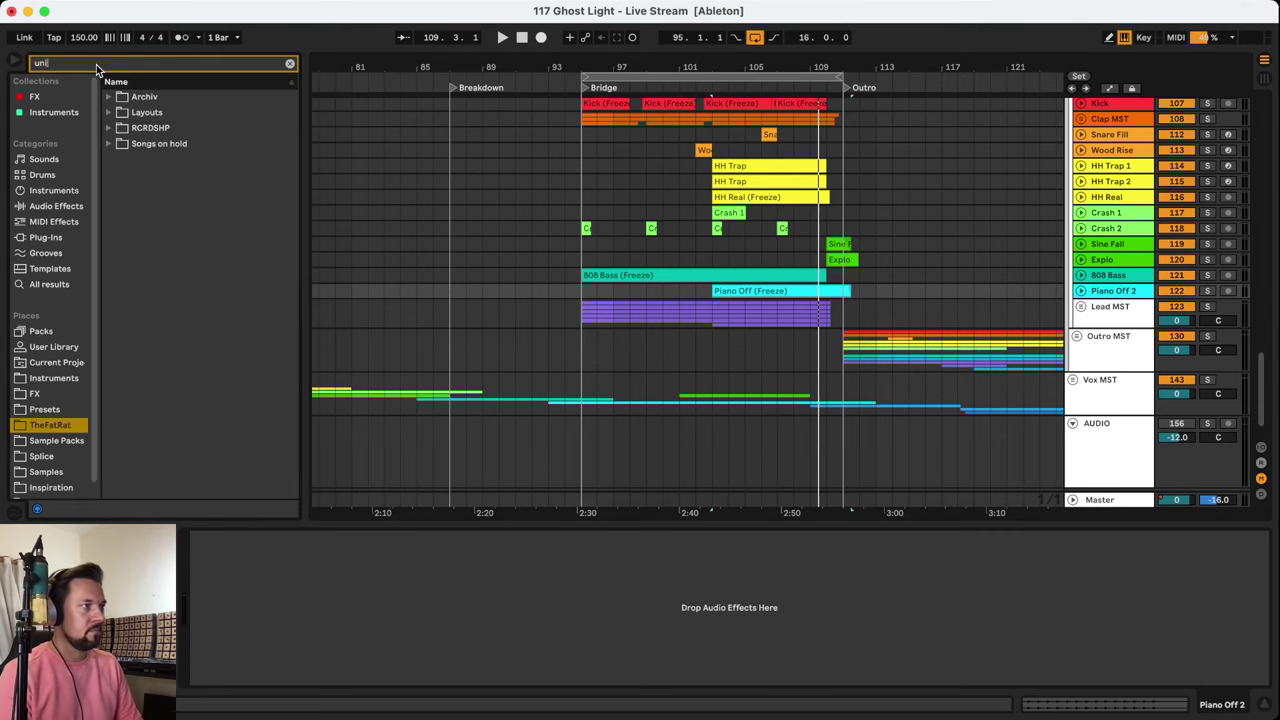
text(ty)
Expand the nested folders Archiv, PC 2013, Archiv and Unity down to the Master folder
click(108, 97)
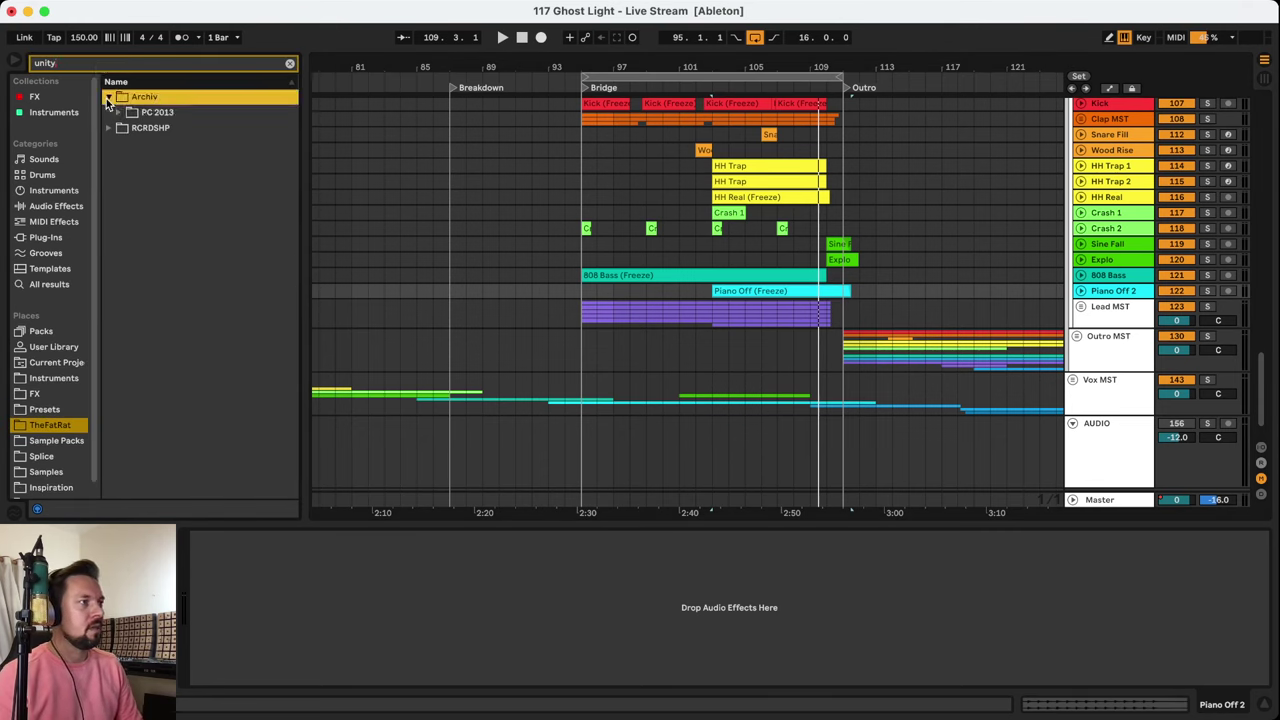
click(118, 112)
click(128, 128)
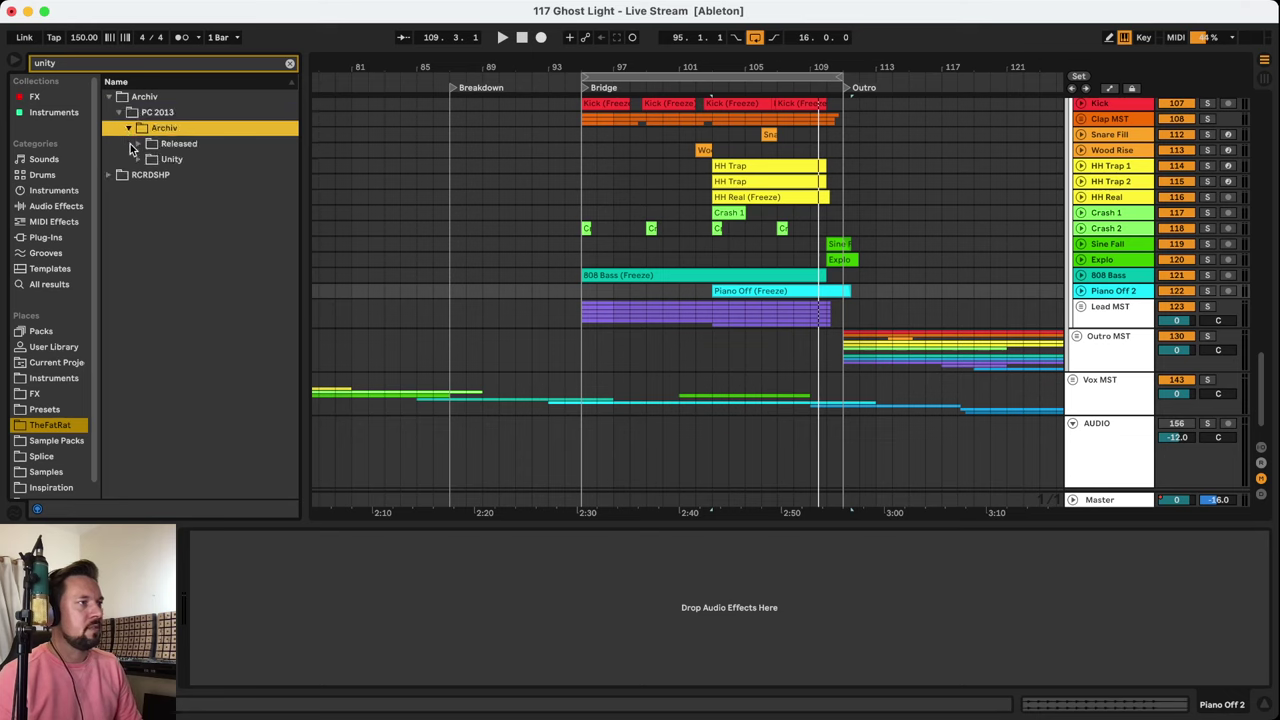
click(139, 159)
click(154, 239)
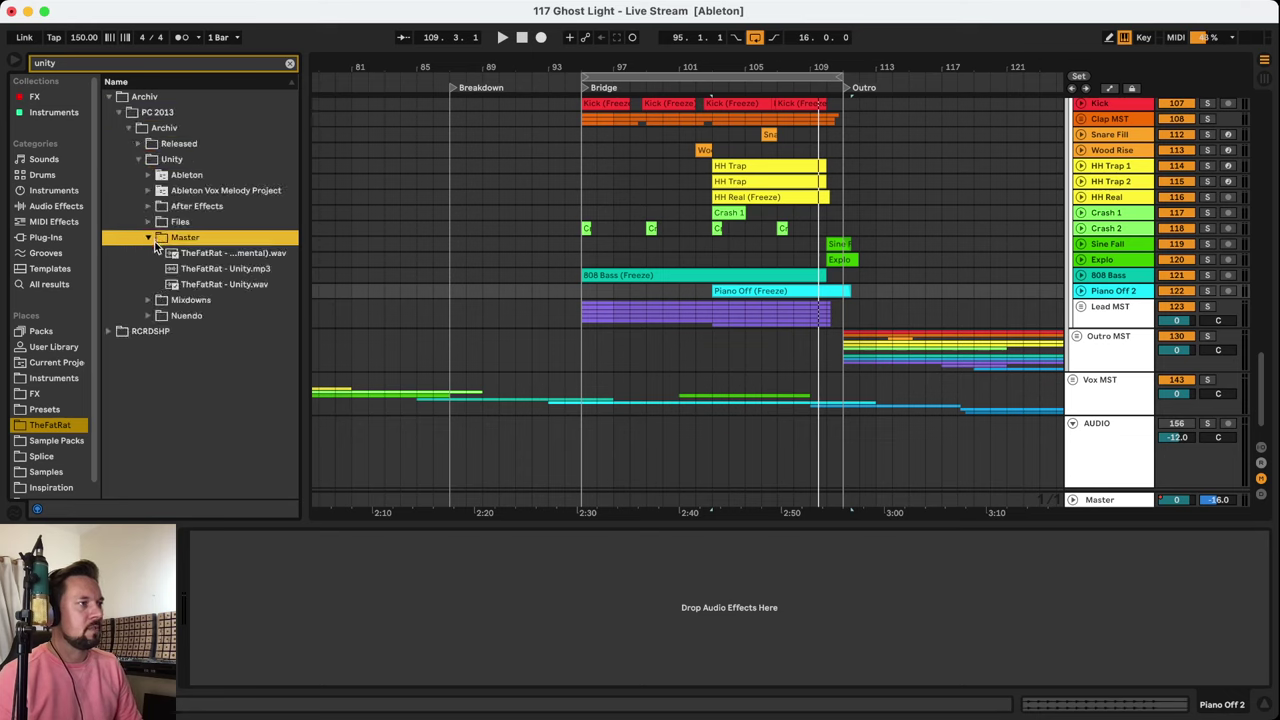
Preview TheFatRat - Unity.wav from the browser and raise the preview volume to -13.4
click(258, 286)
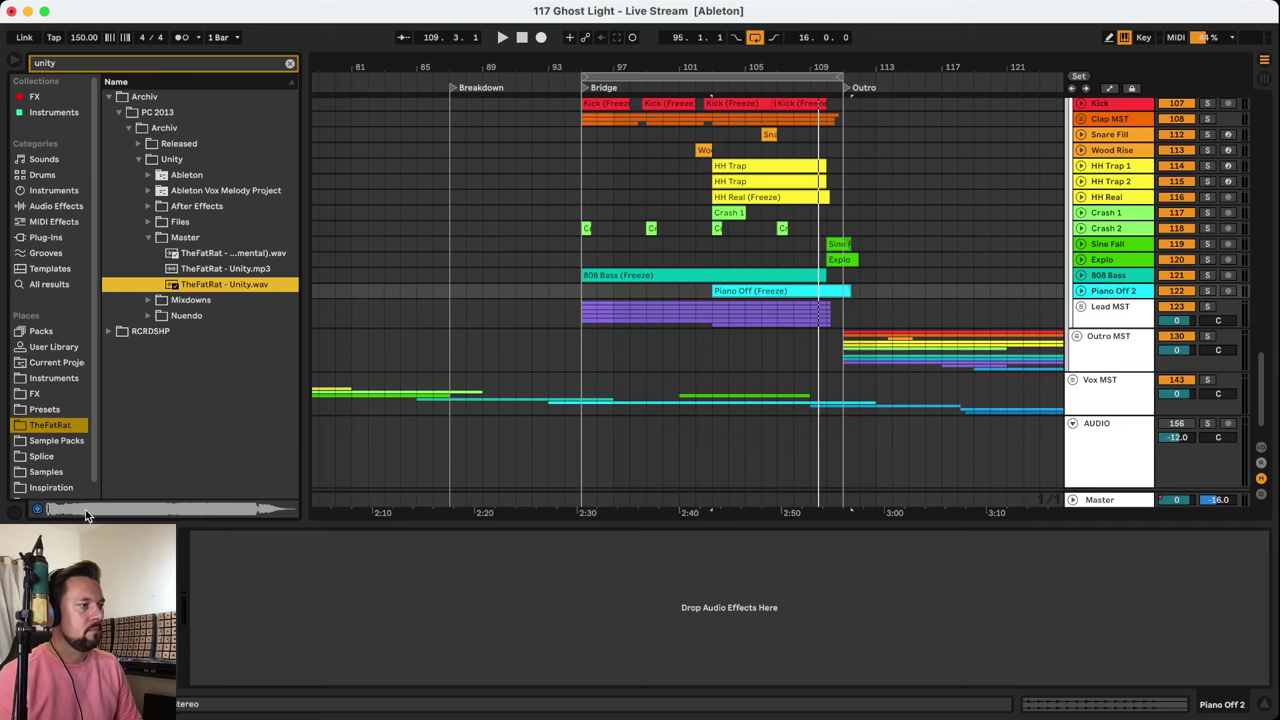
drag(1218, 506, 1218, 490)
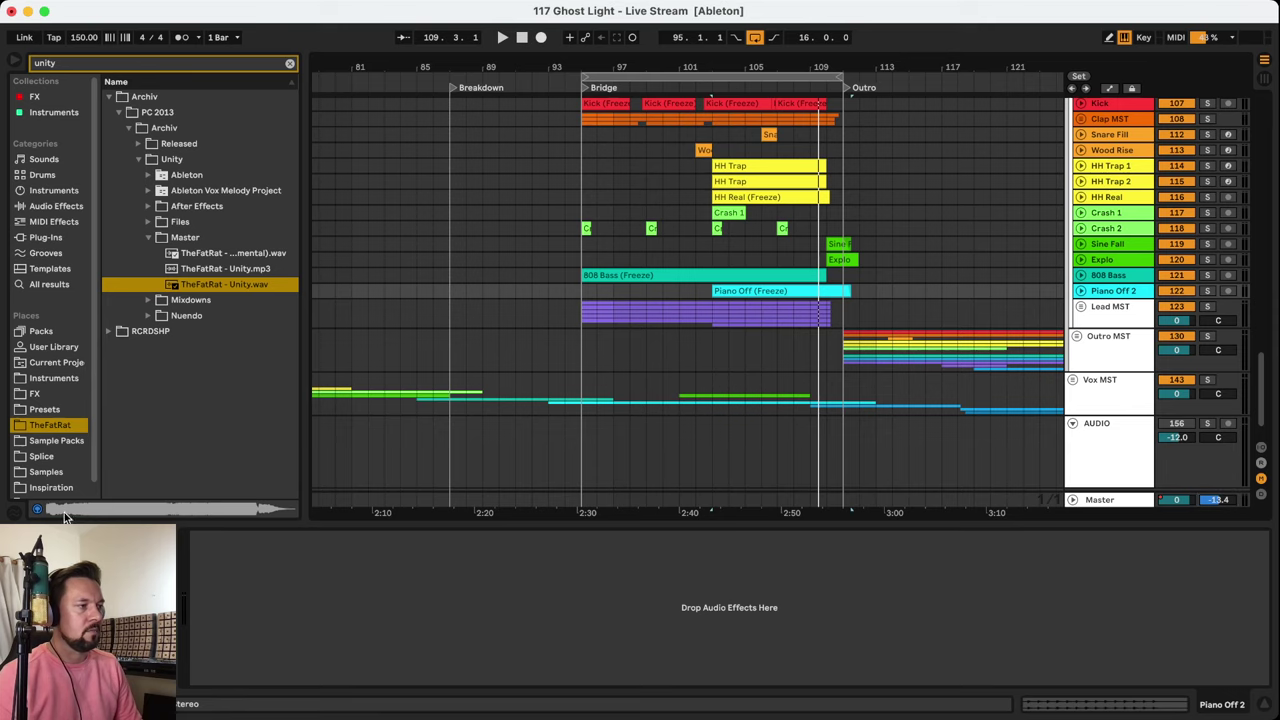
click(202, 286)
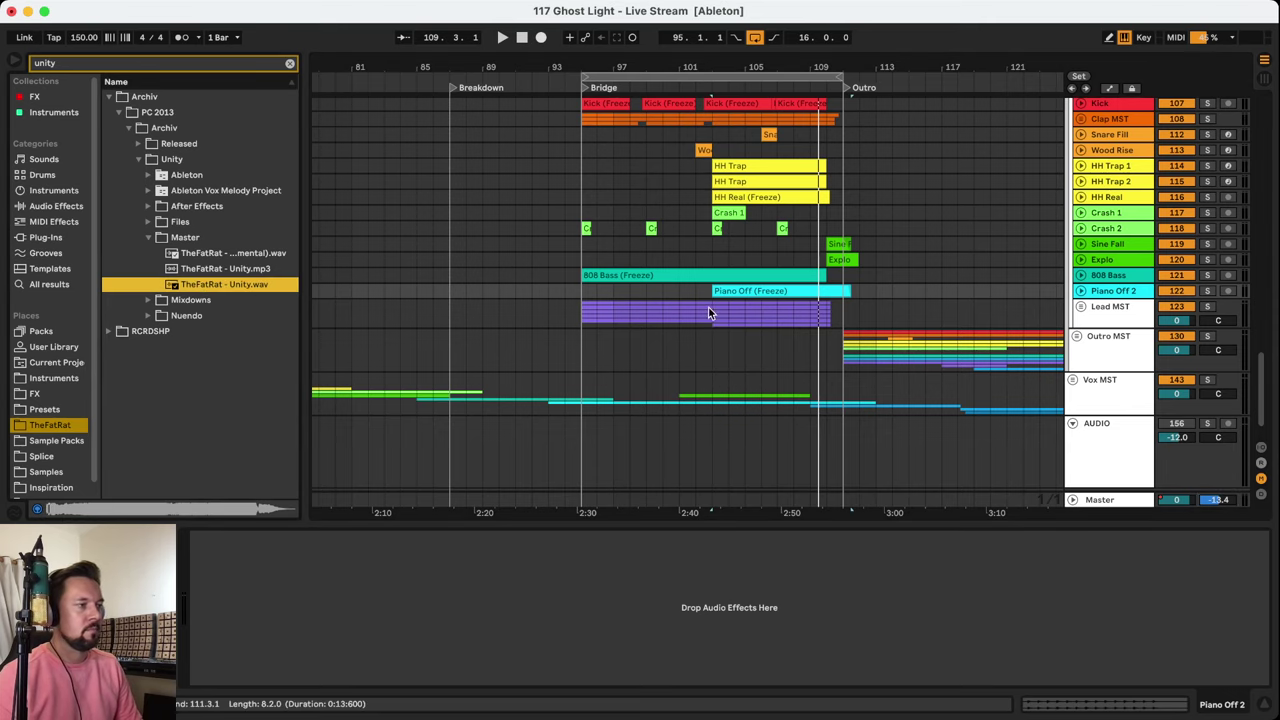
Insert an audio track below the Length track and place TheFatRat - Unity.wav on it around bar 89
scroll(708, 306, up, 10)
scroll(835, 276, up, 10)
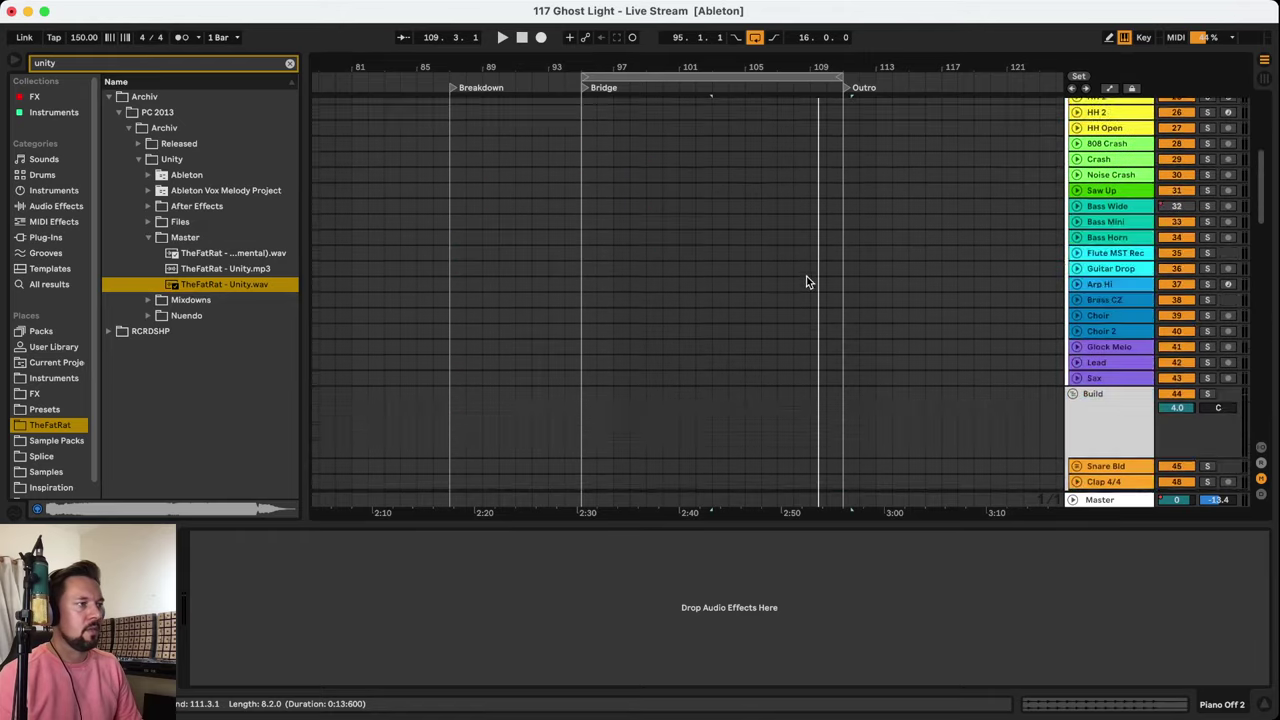
scroll(806, 287, down, 5)
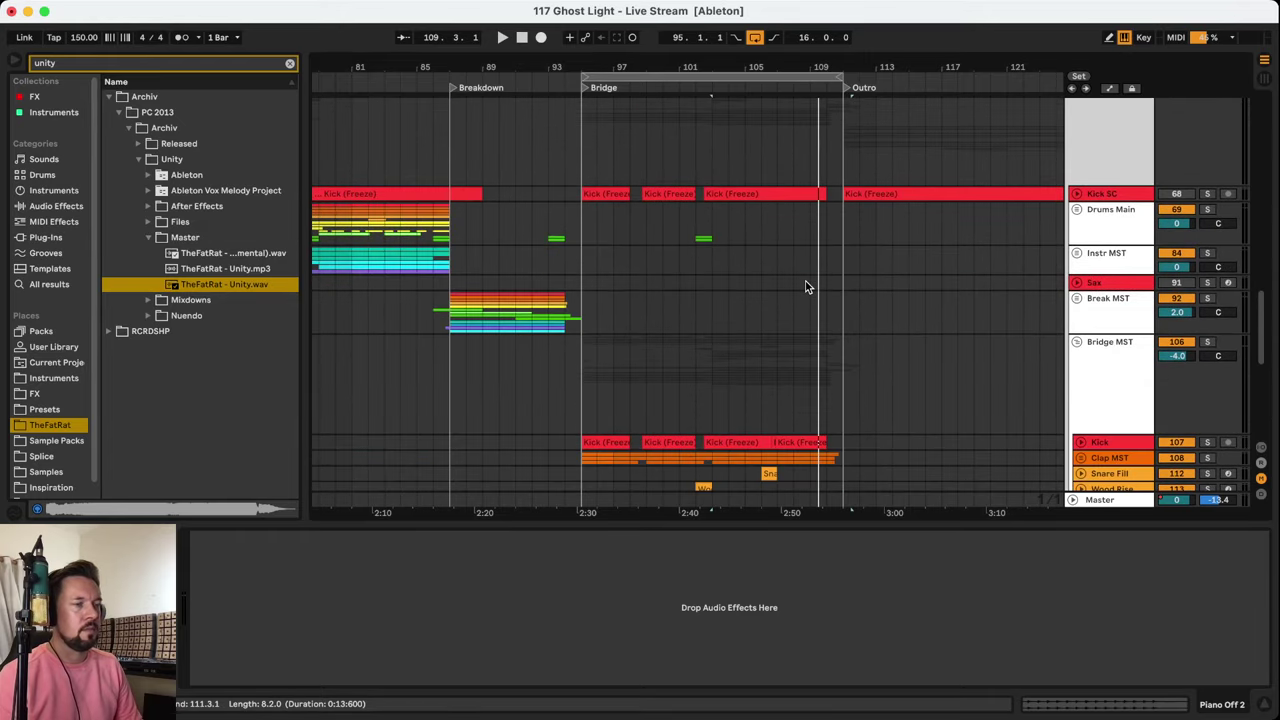
scroll(806, 287, down, 3)
scroll(801, 287, up, 15)
scroll(776, 316, up, 5)
click(1124, 104)
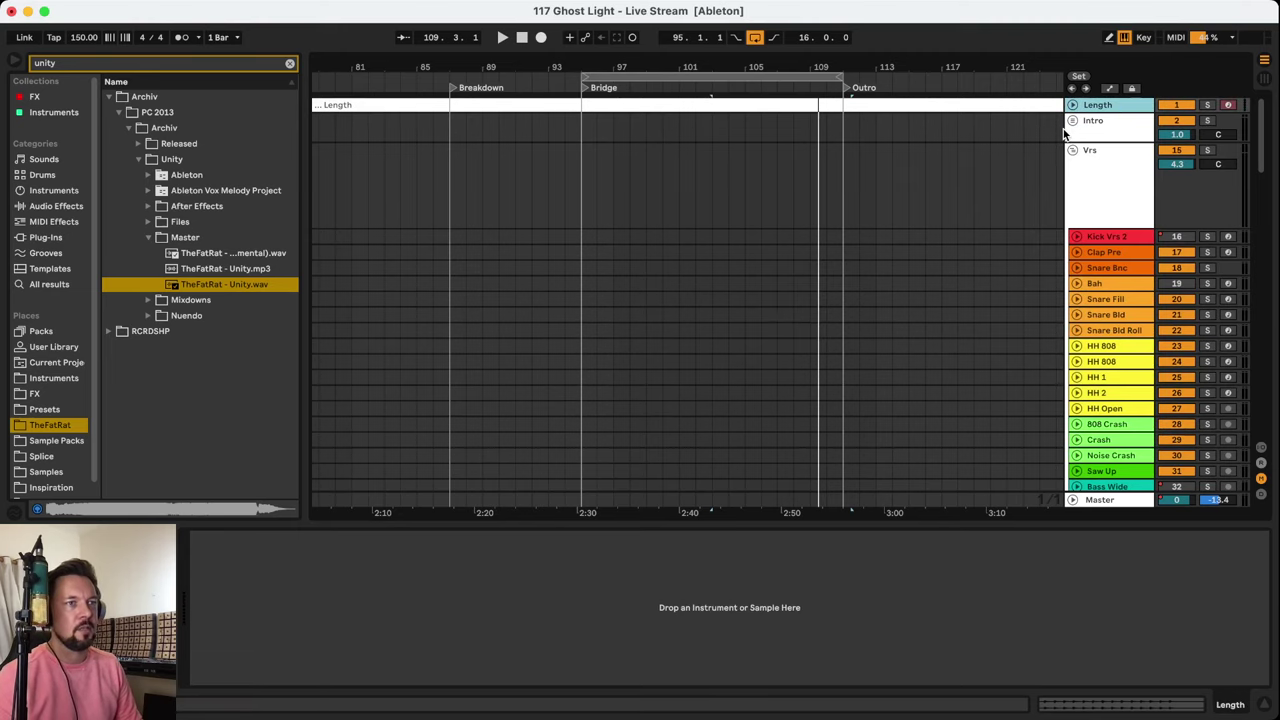
key(super+t)
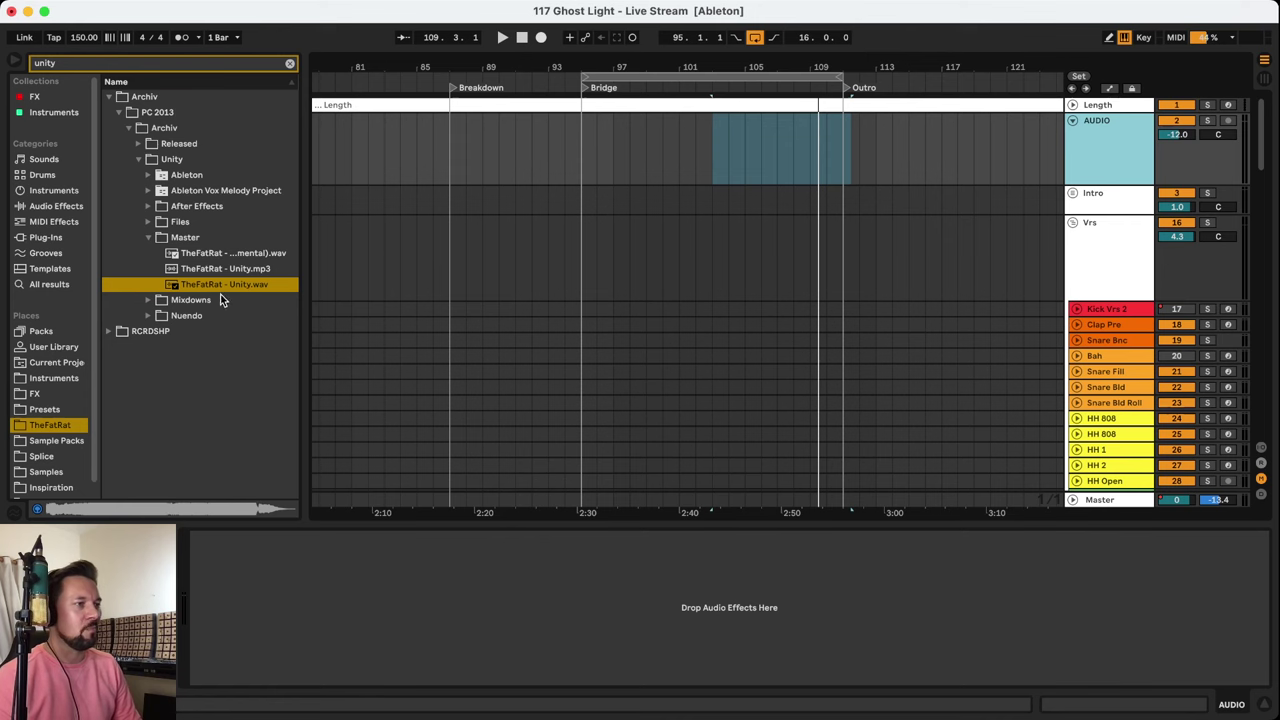
drag(220, 294, 498, 150)
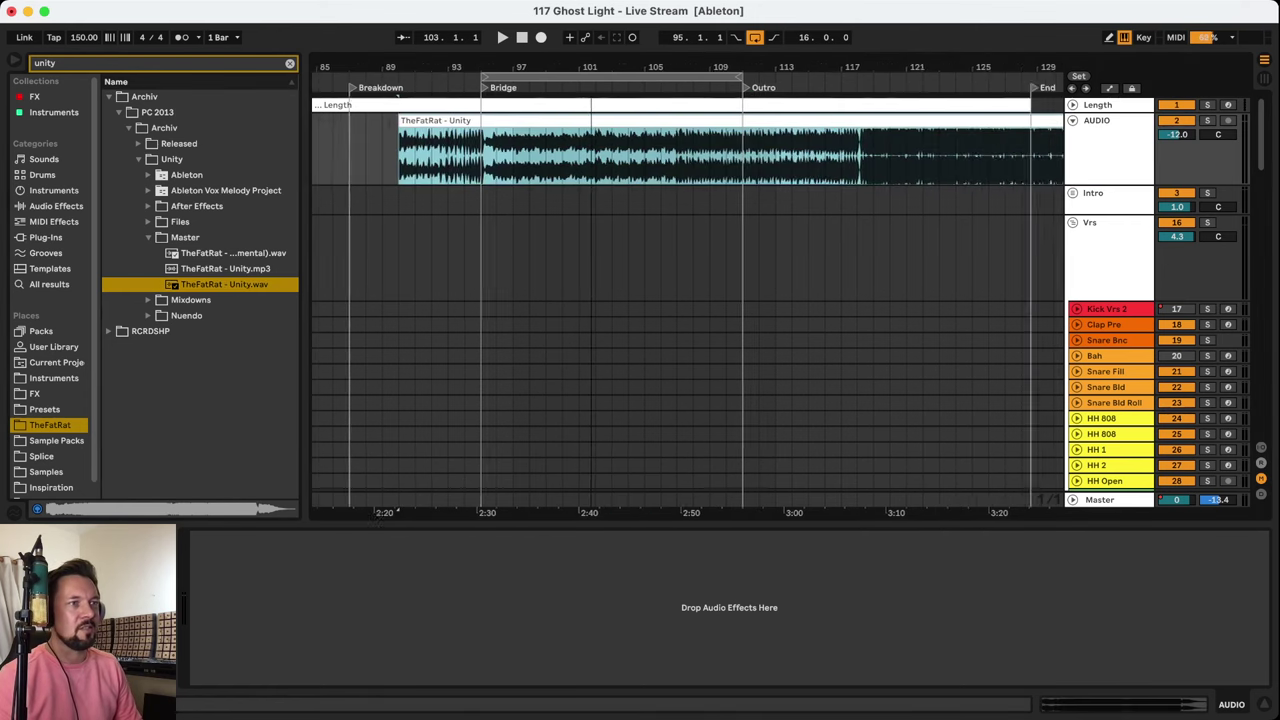
Show the tracks' input and output routing and send the new AUDIO track to Ext. Out 1/2
mouse_move(591, 67)
mouse_down()
mouse_move(515, 35)
mouse_move(517, 22)
mouse_up()
click(706, 157)
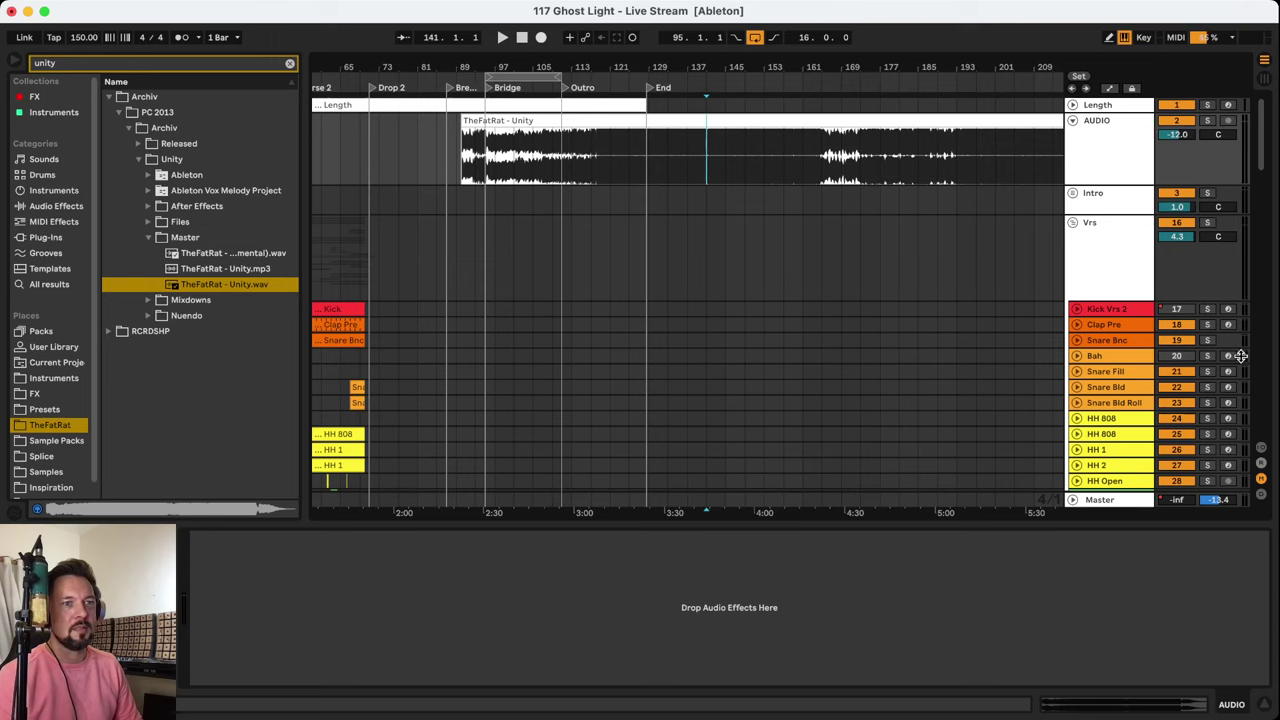
click(1261, 447)
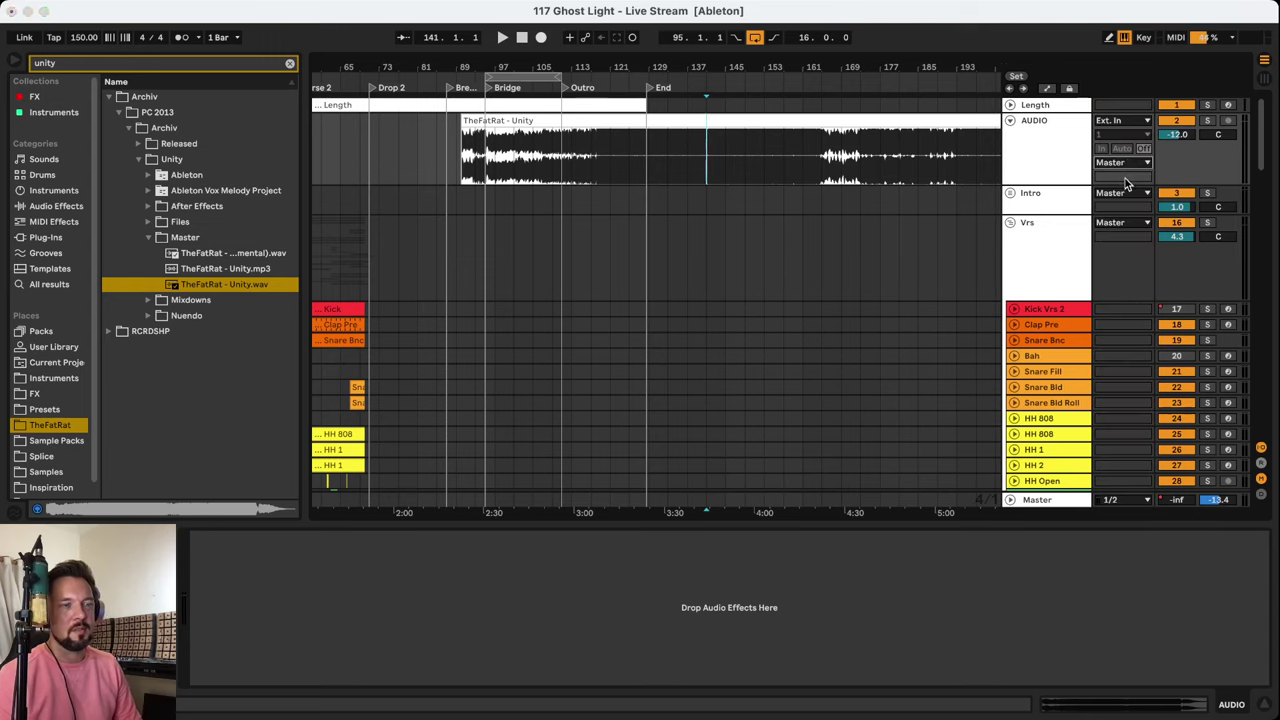
click(1060, 125)
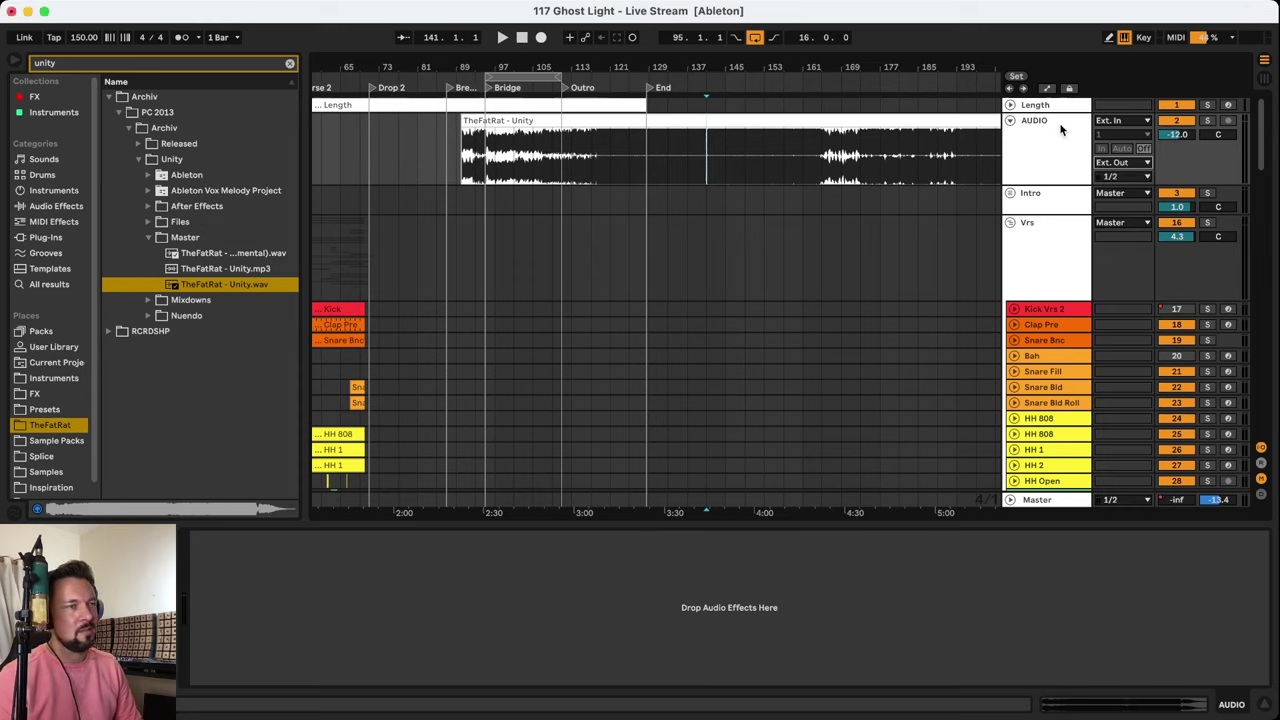
Solo the AUDIO track, play the Unity clip from bar 133, set the position to about bar 145 and stop playback
click(1207, 121)
key(space)
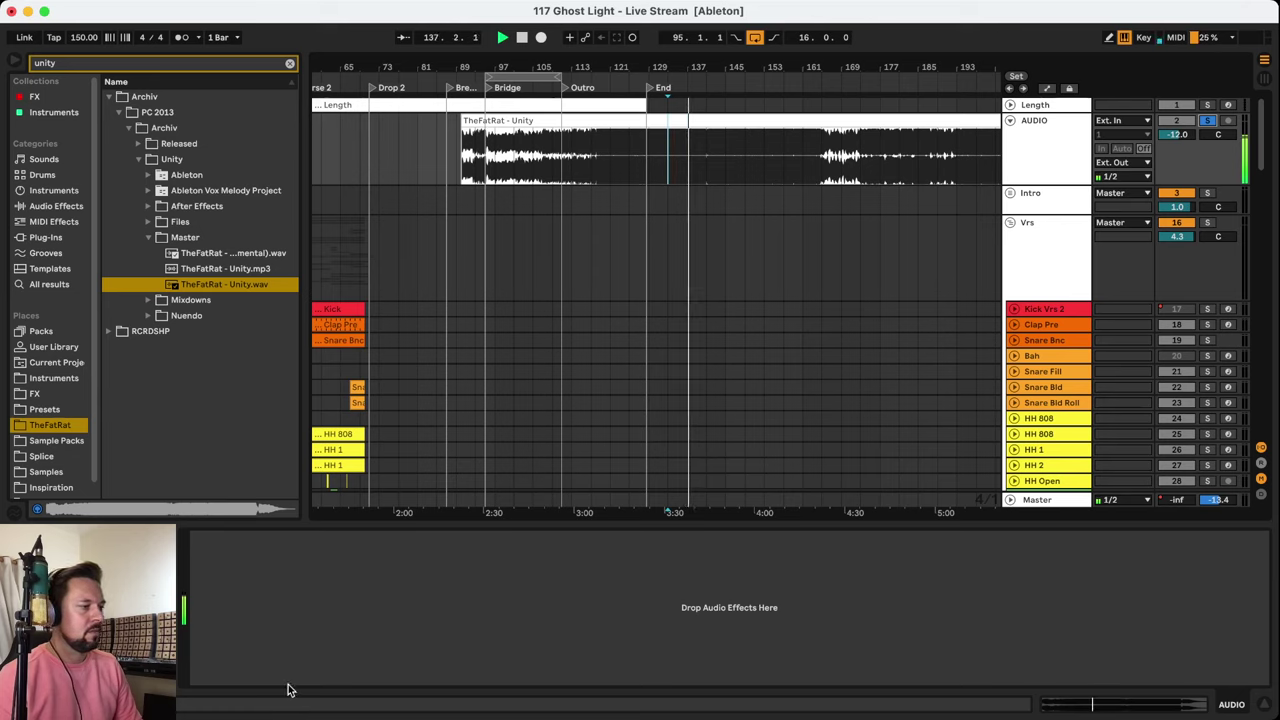
key(super+Tab)
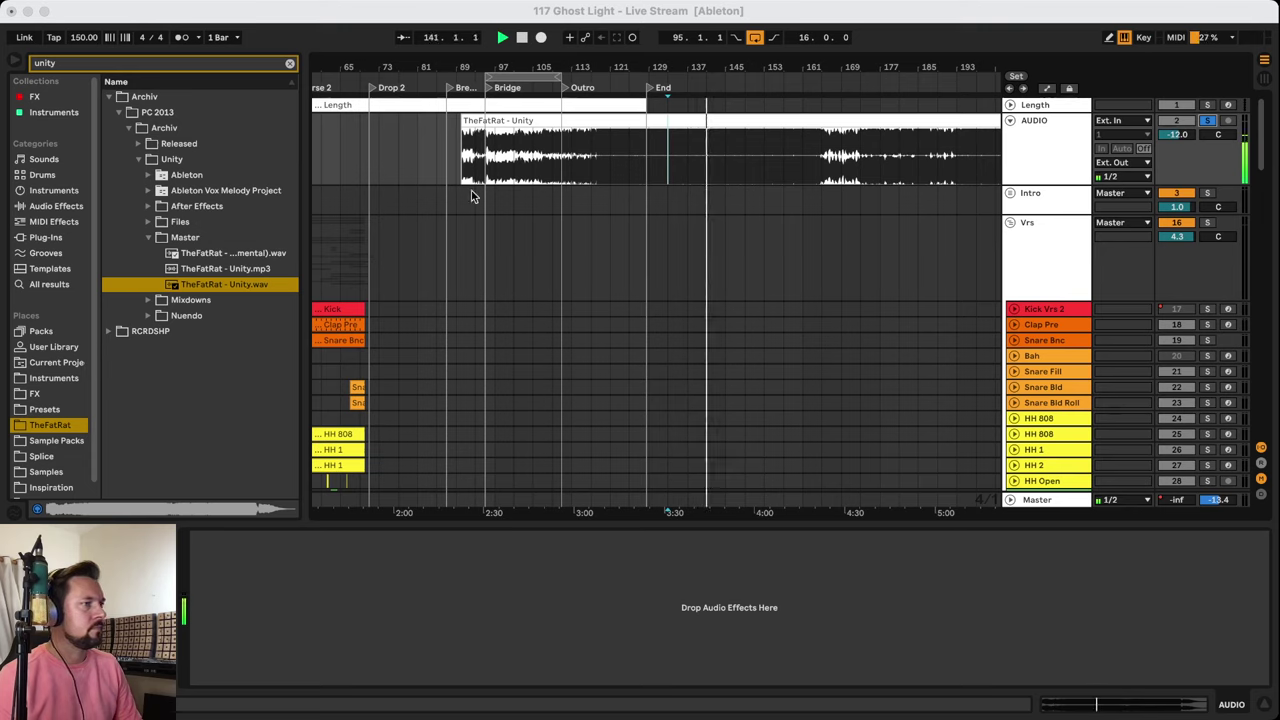
click(734, 165)
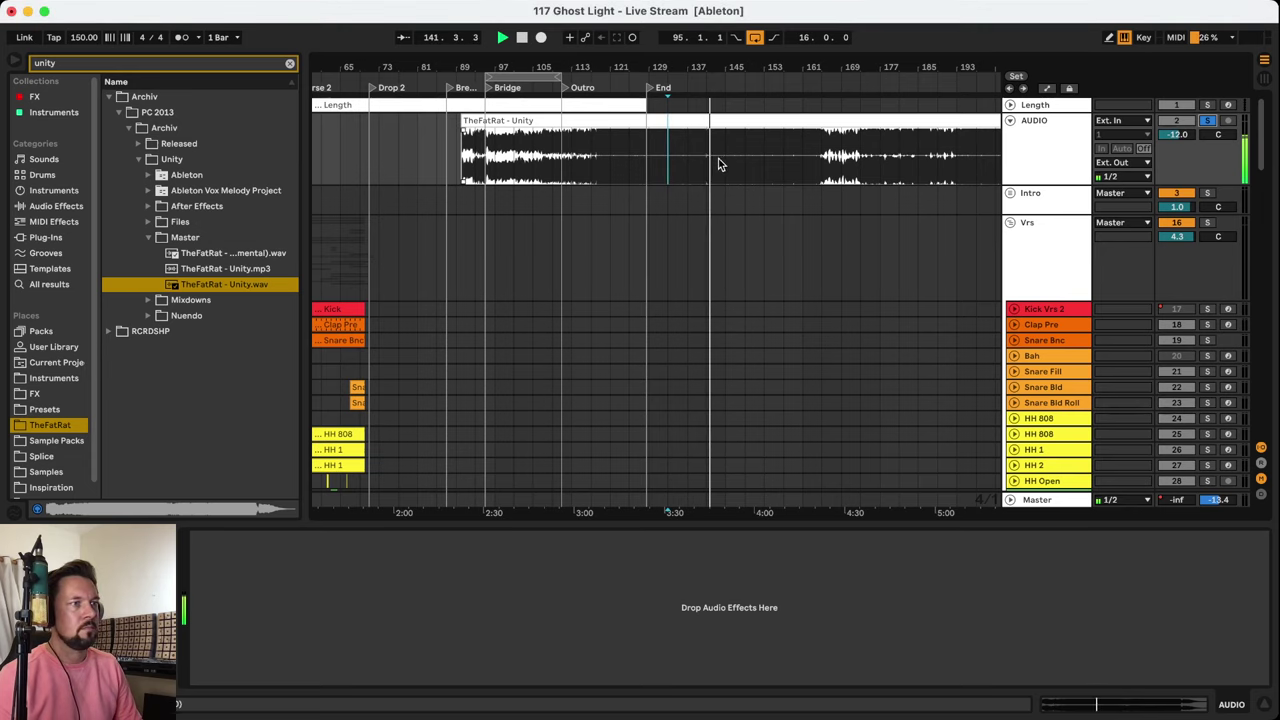
click(1069, 141)
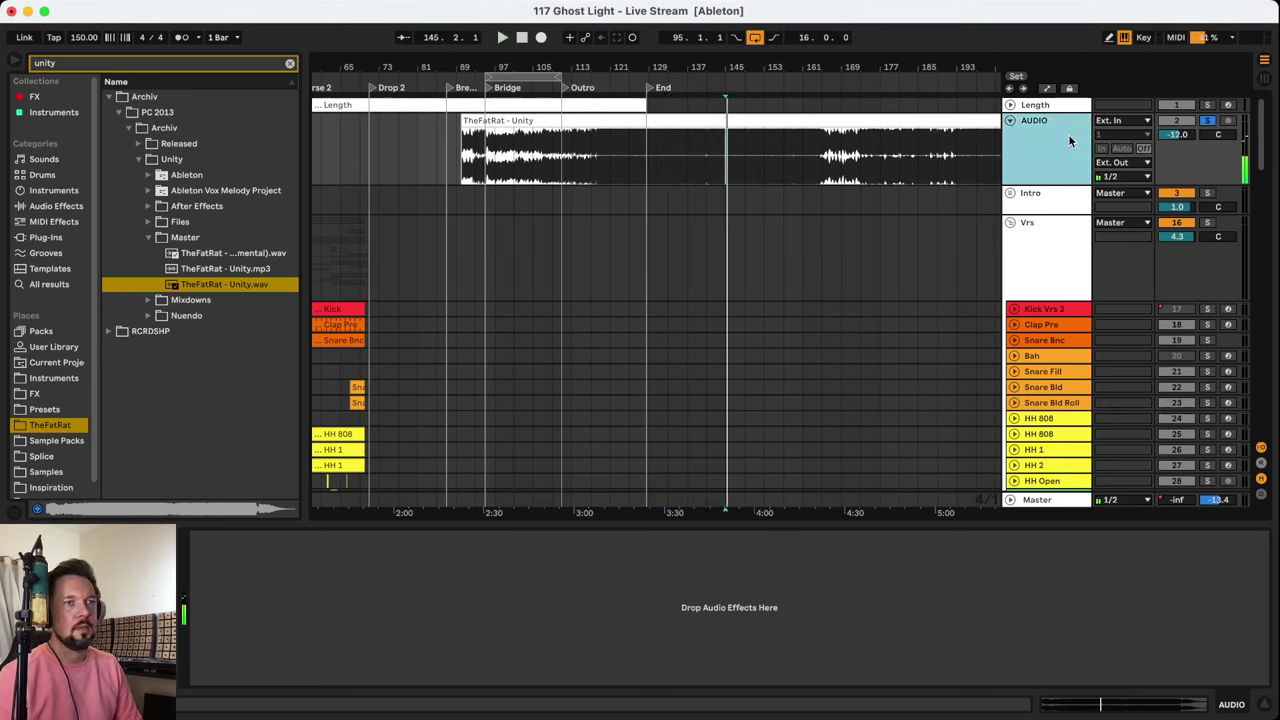
Route the AUDIO track's output to Master and switch off the devices on the Master track
click(1149, 178)
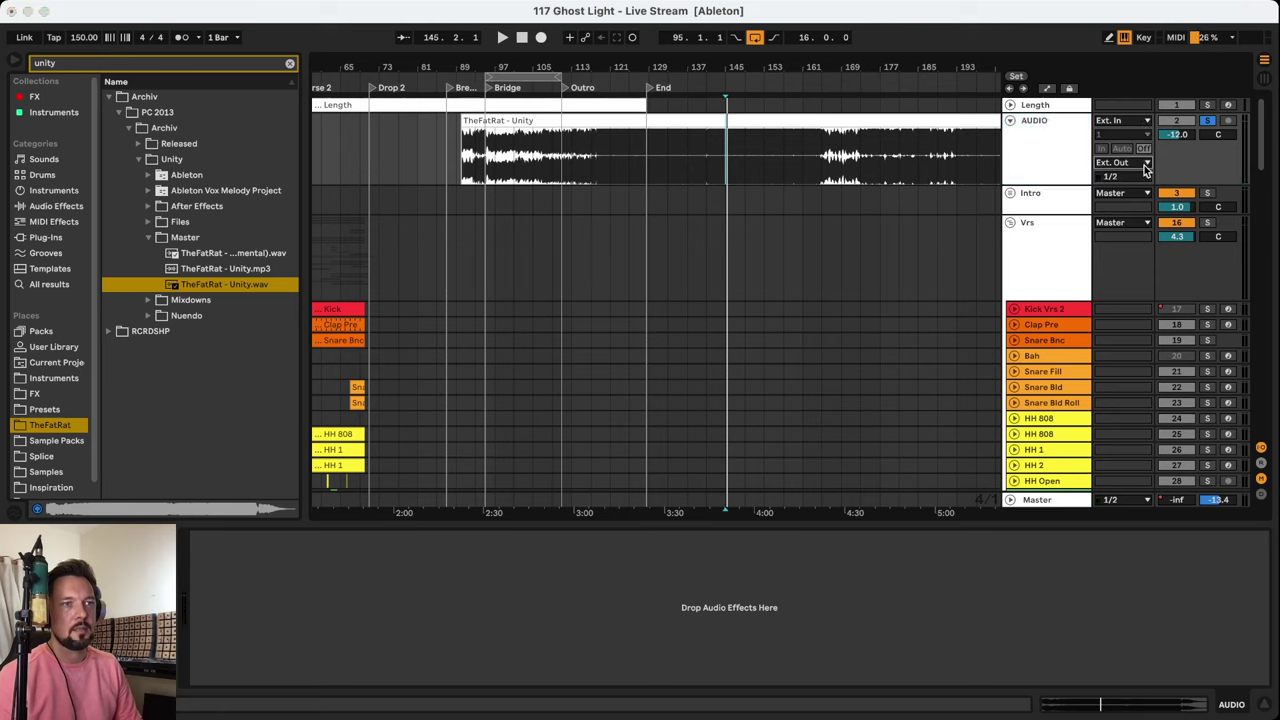
click(1049, 503)
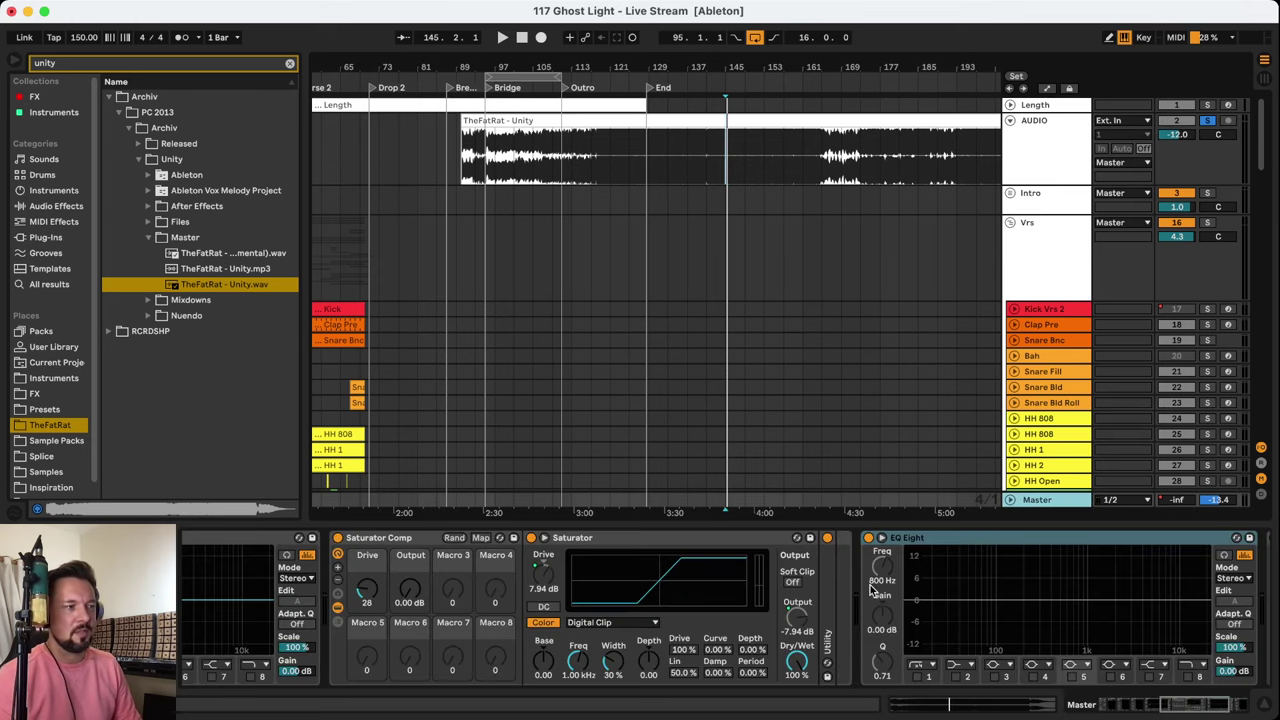
drag(1128, 706, 1068, 710)
click(1062, 558)
shift+click(263, 541)
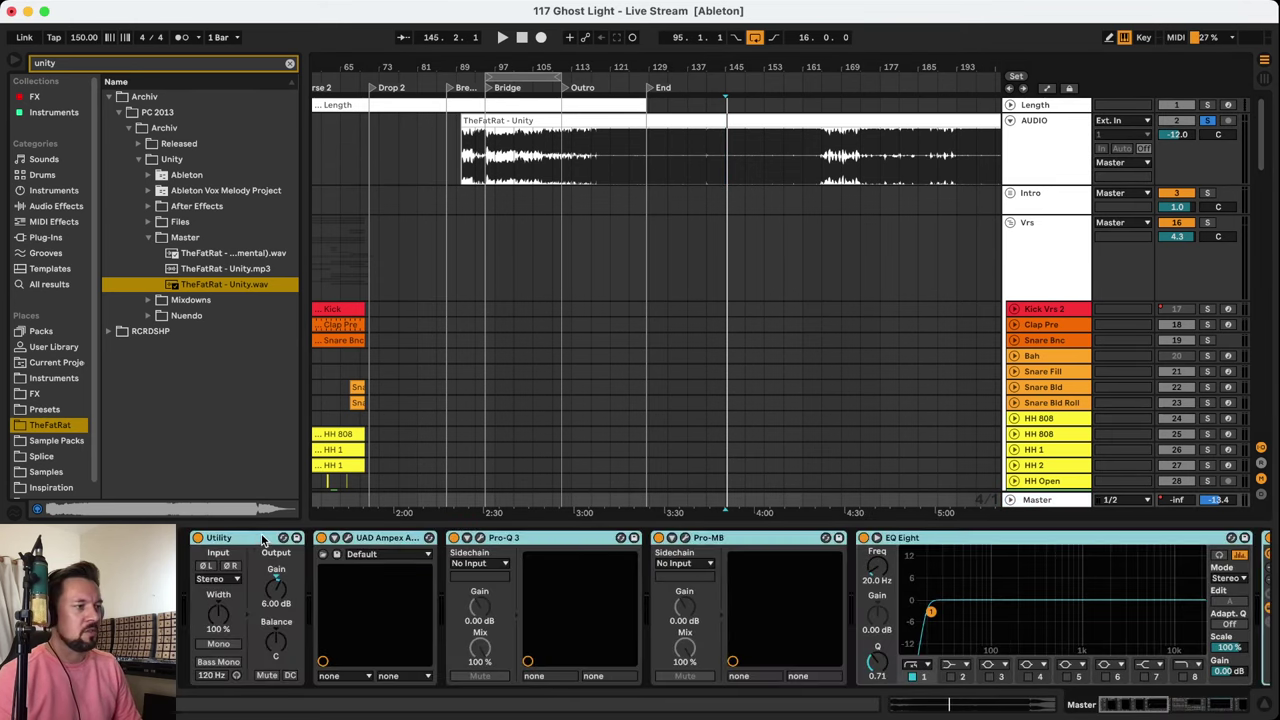
click(199, 539)
Play the Unity clip from about bar 145 and toggle the AUDIO track's solo off and on again
click(798, 160)
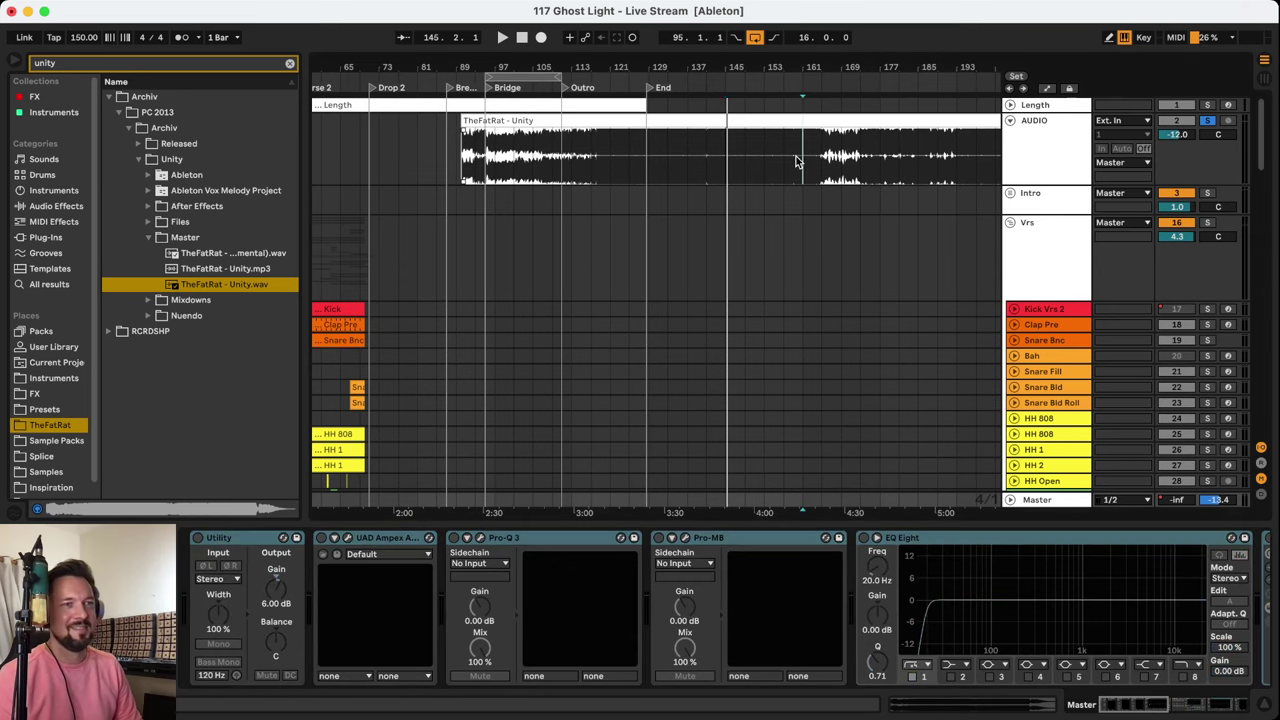
key(space)
click(725, 162)
click(726, 168)
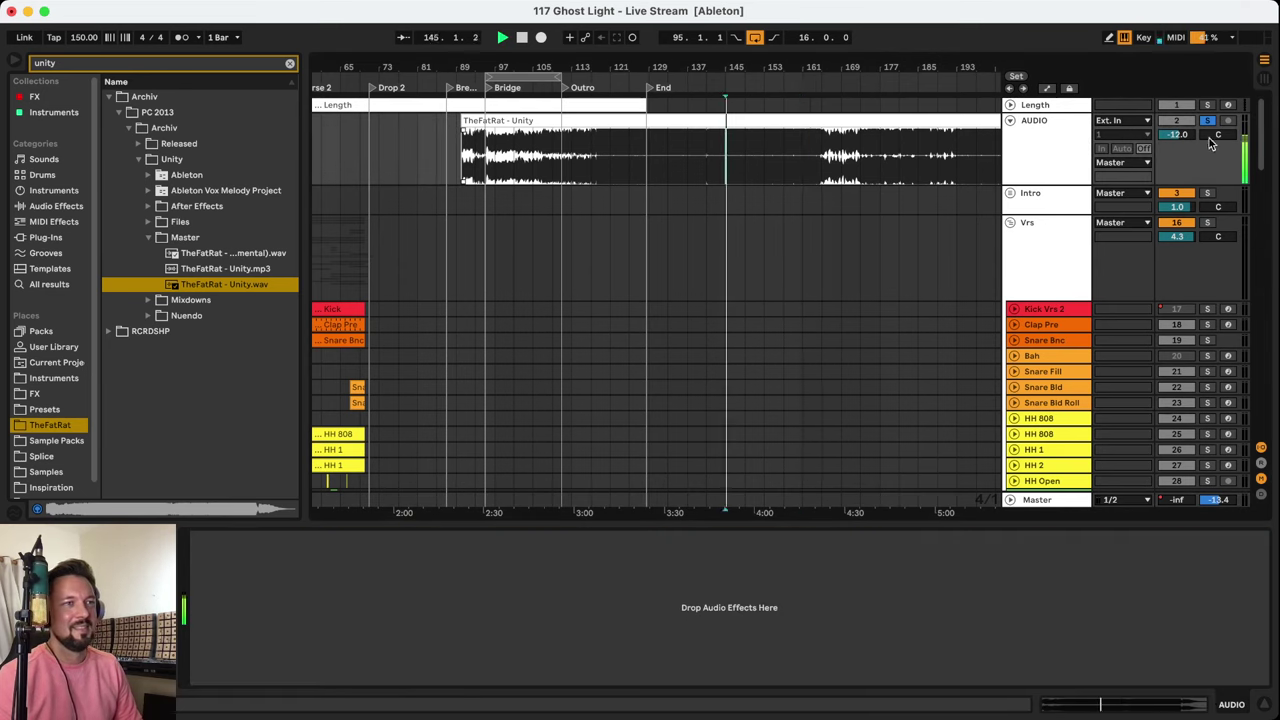
click(1207, 122)
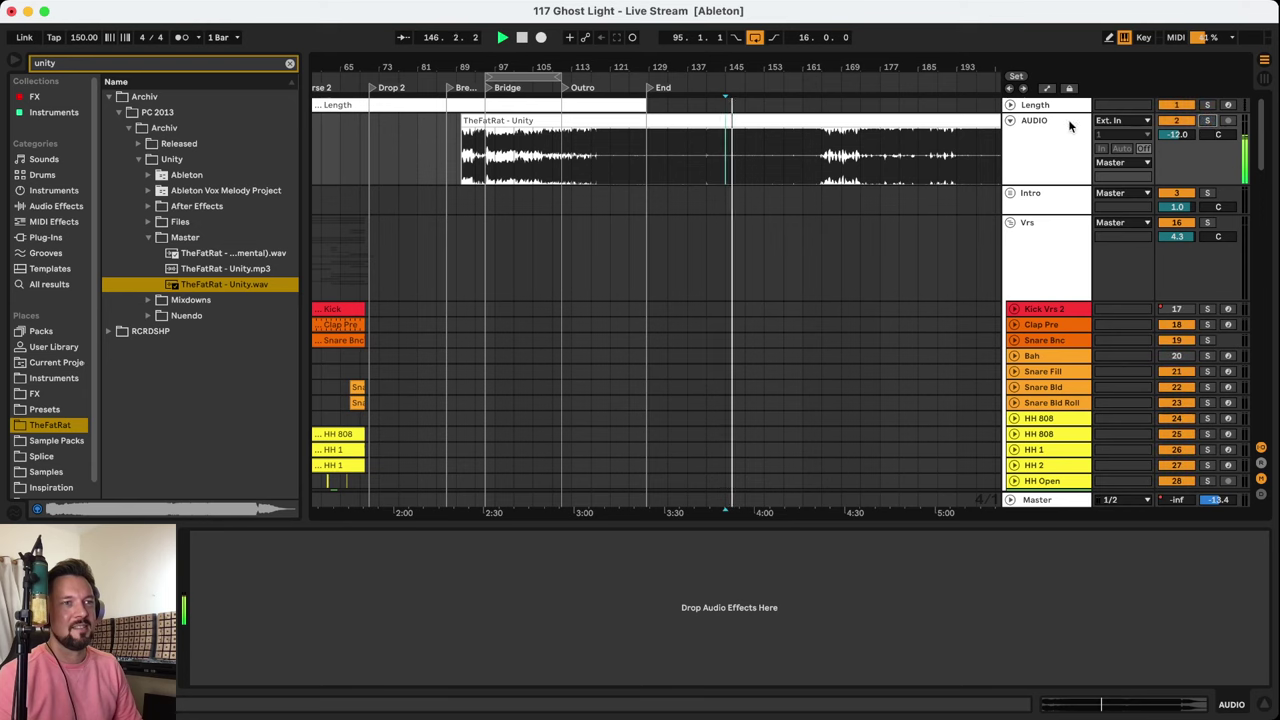
click(1209, 122)
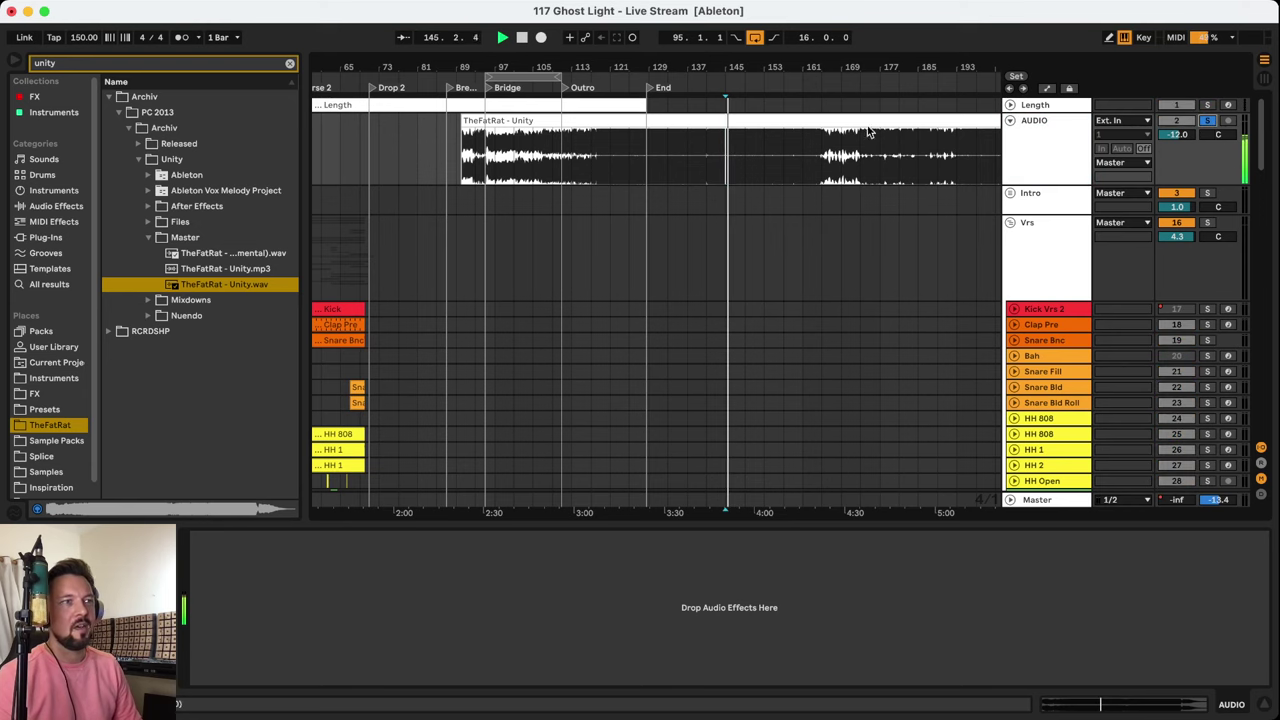
Move the Unity clip earlier so it starts at about bar 26, and play it from within Drop 2
drag(788, 121, 481, 121)
key(space)
scroll(482, 122, left, 5)
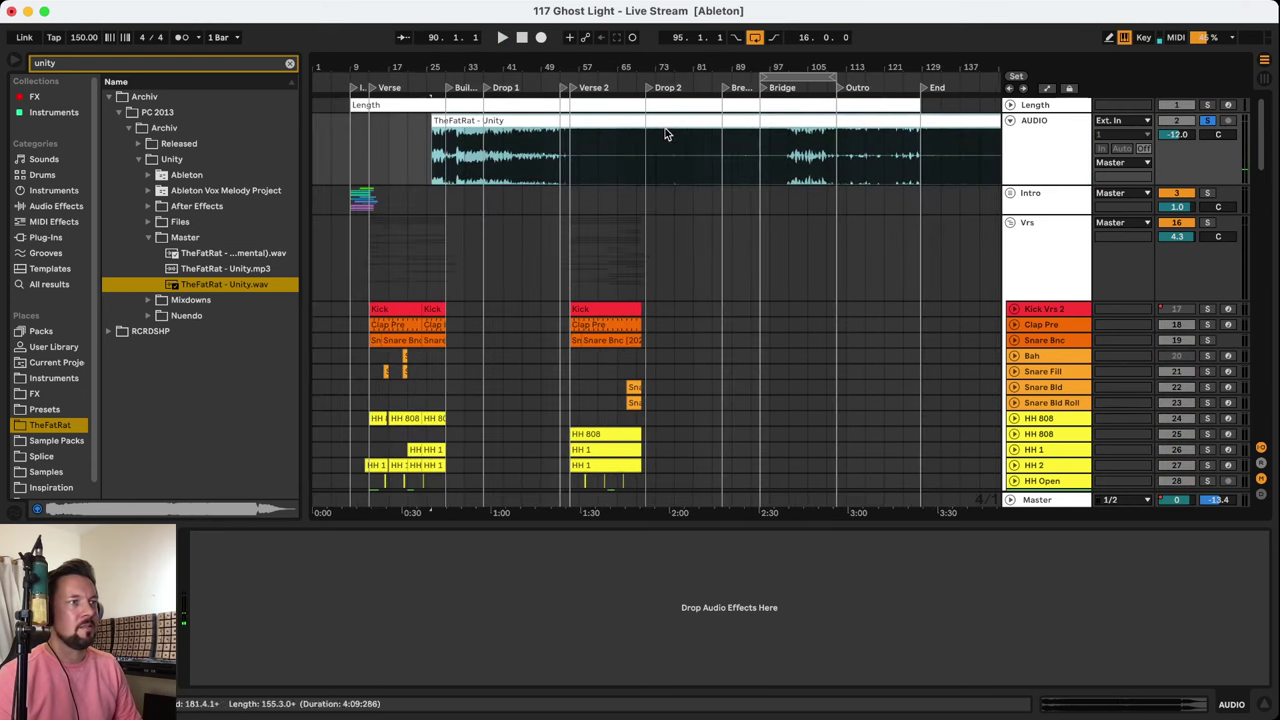
click(674, 150)
key(space)
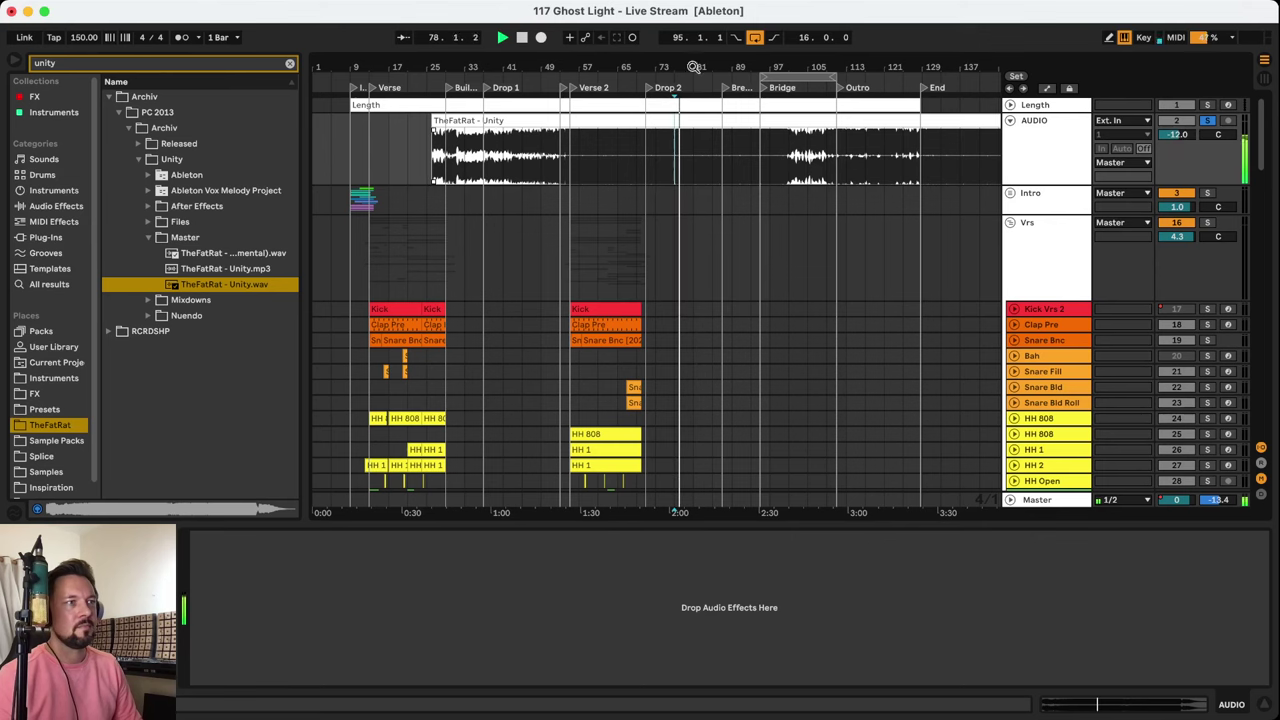
Raise the AUDIO track's volume to -9.0 and play the Unity clip from about bar 77
scroll(700, 158, up, 4)
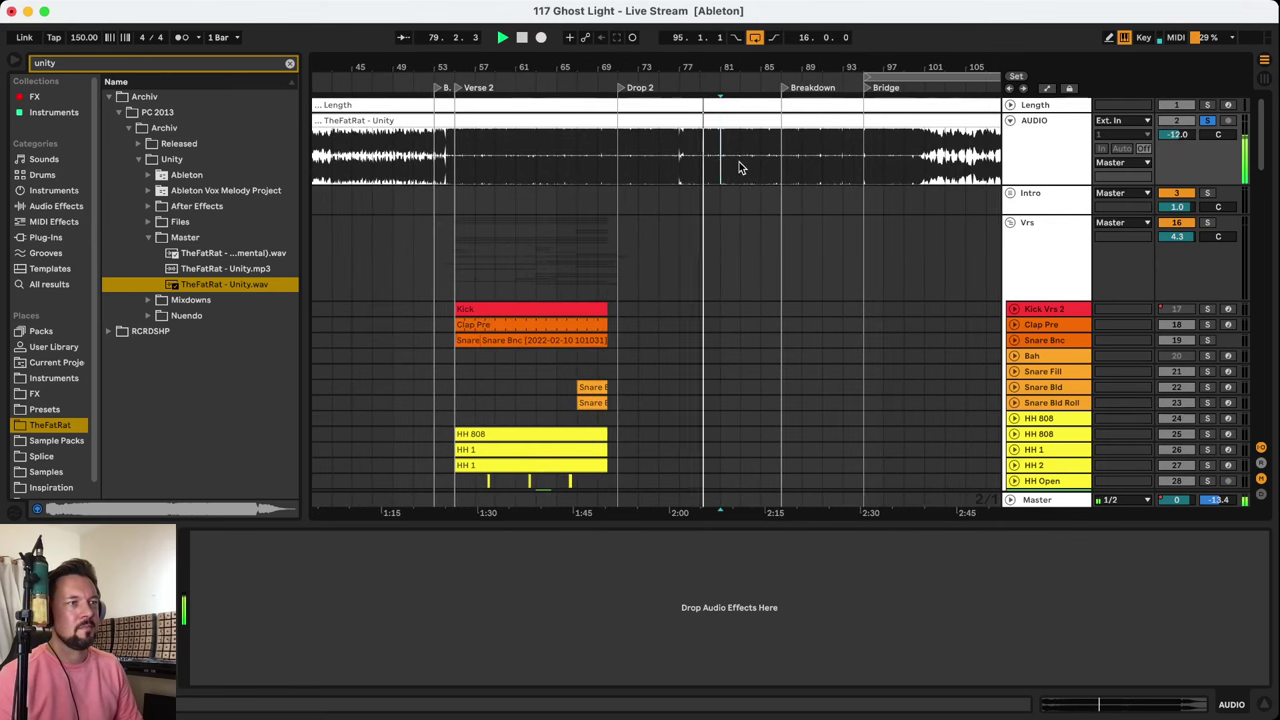
drag(761, 70, 761, 92)
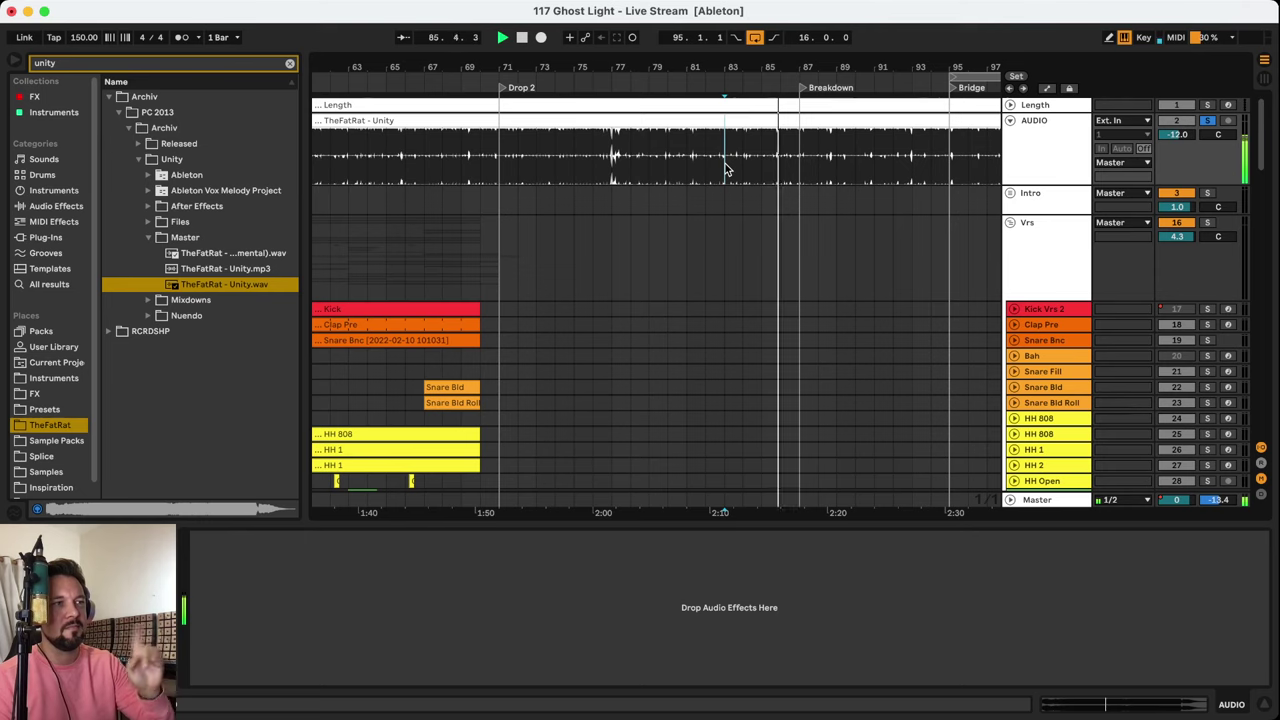
click(611, 162)
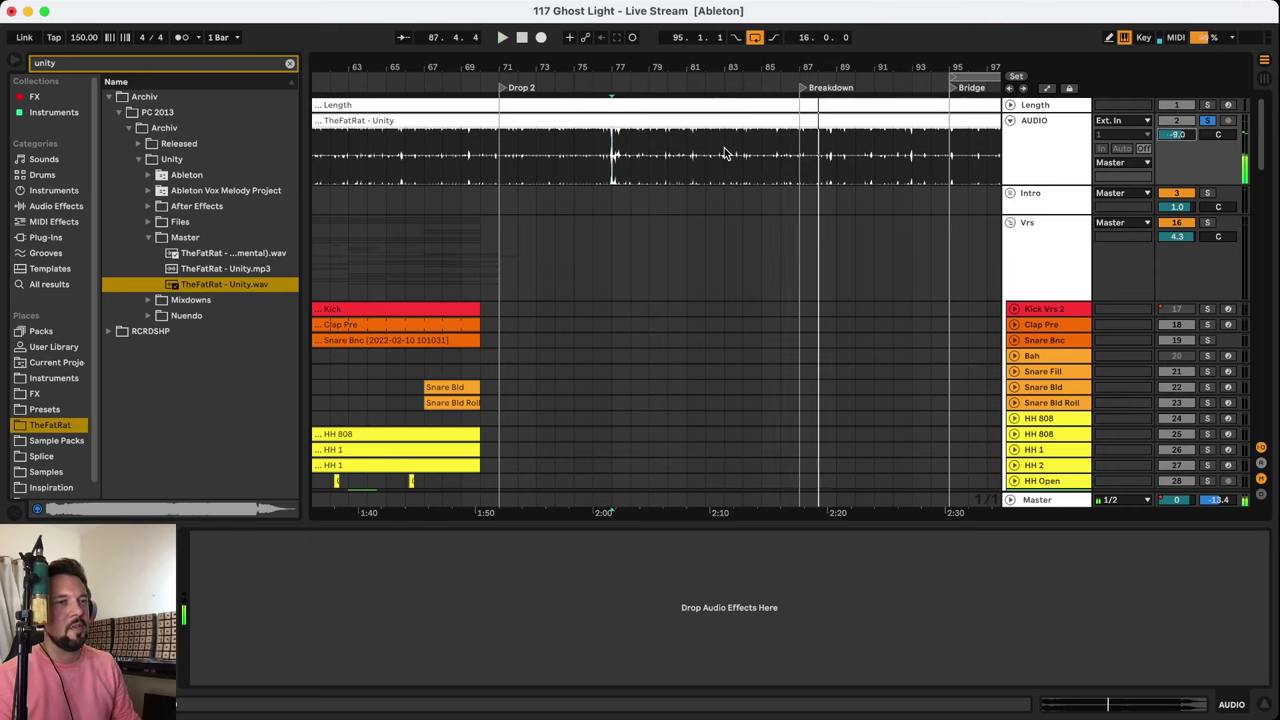
key(space)
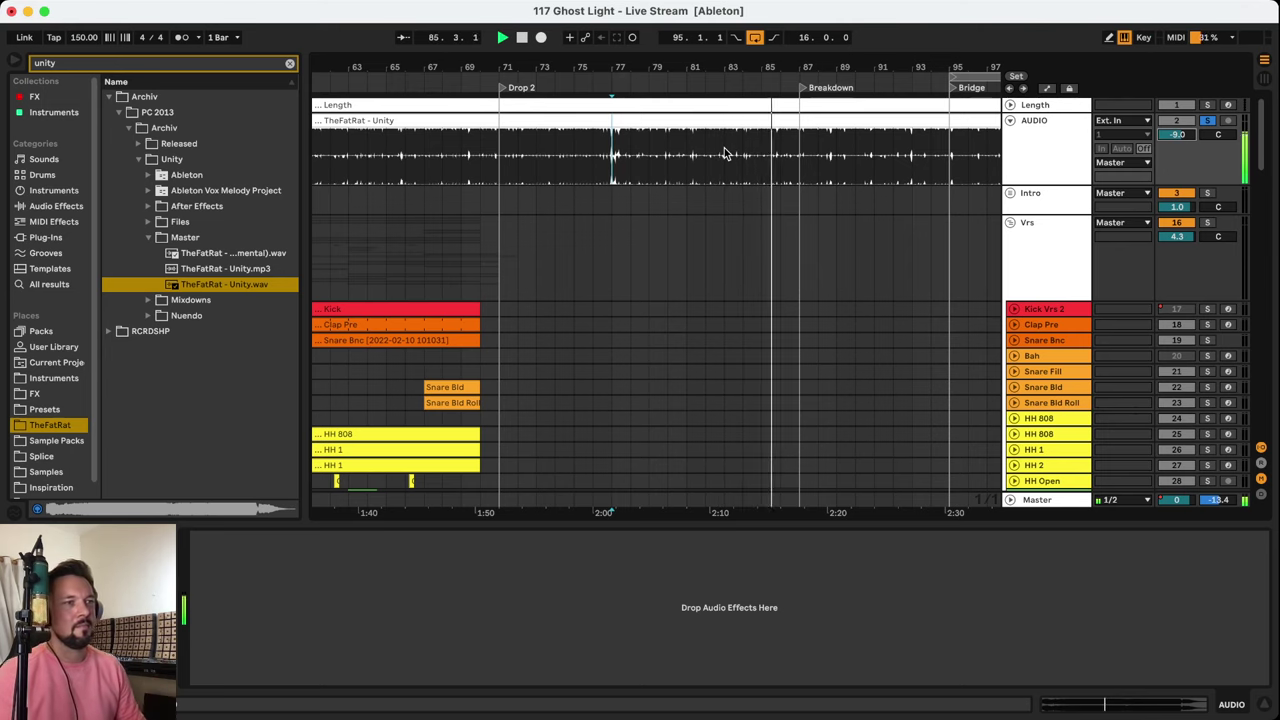
Stop playback and delete the AUDIO track that holds the Unity clip
click(1045, 140)
drag(933, 68, 634, 65)
click(1047, 106)
click(1057, 122)
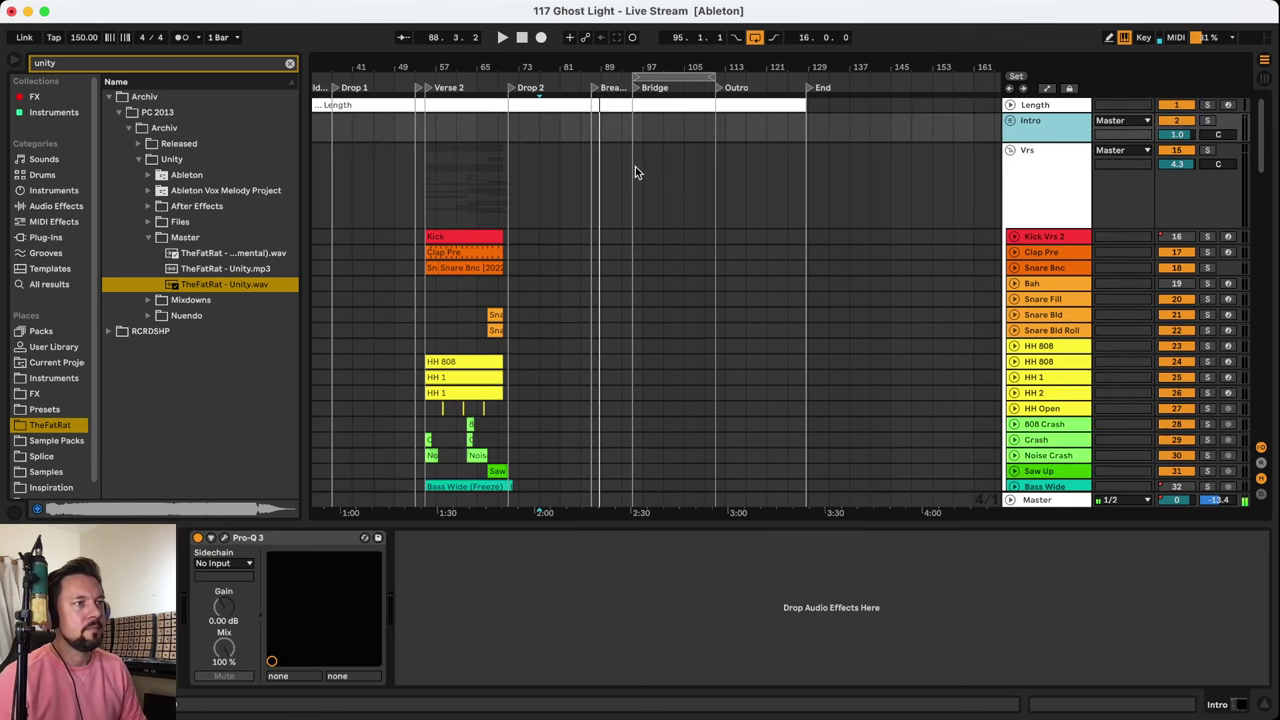
Play the Ghost Light arrangement from the start of the Bridge at bar 95 with the Bridge tracks in view
click(628, 130)
drag(660, 65, 660, 68)
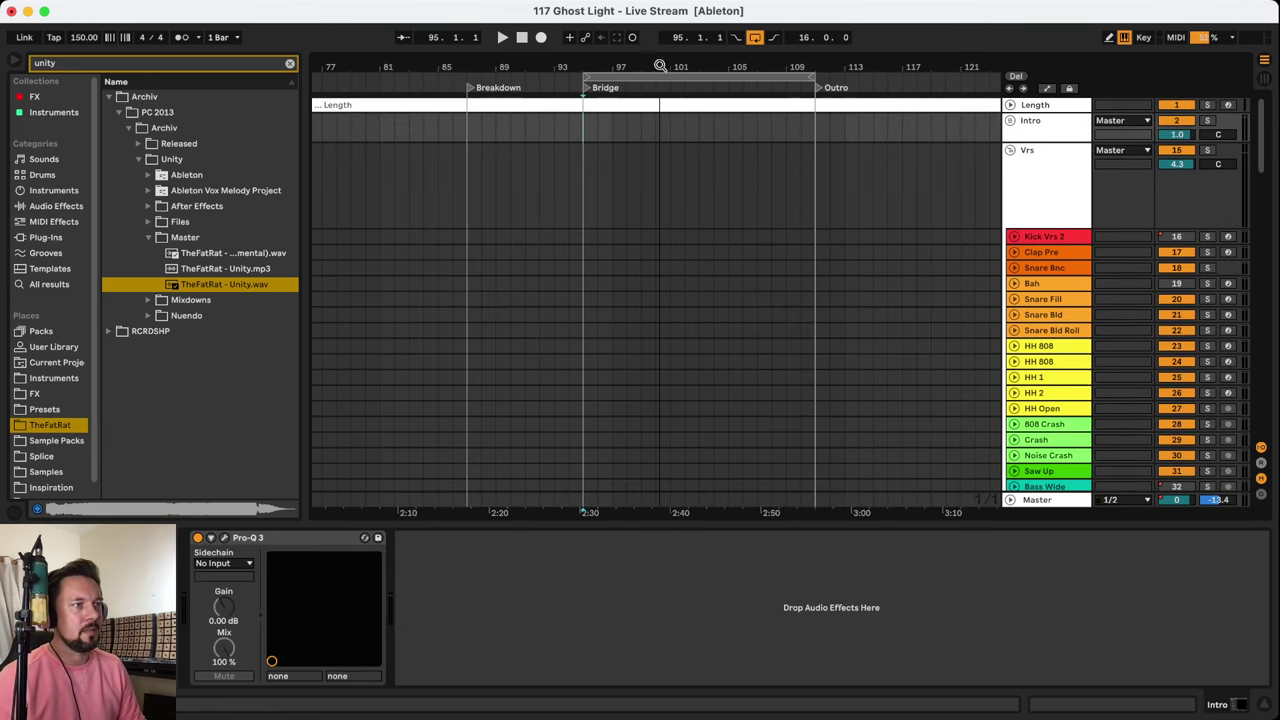
scroll(698, 190, down, 10)
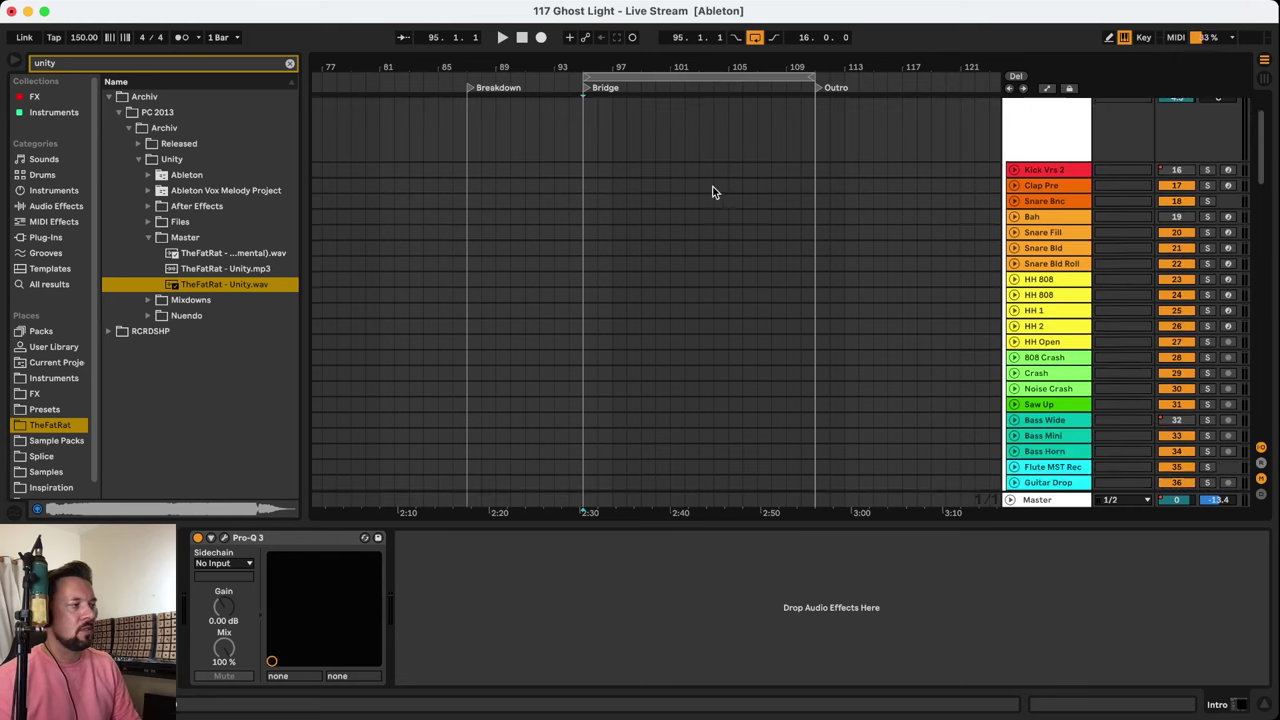
scroll(726, 197, down, 10)
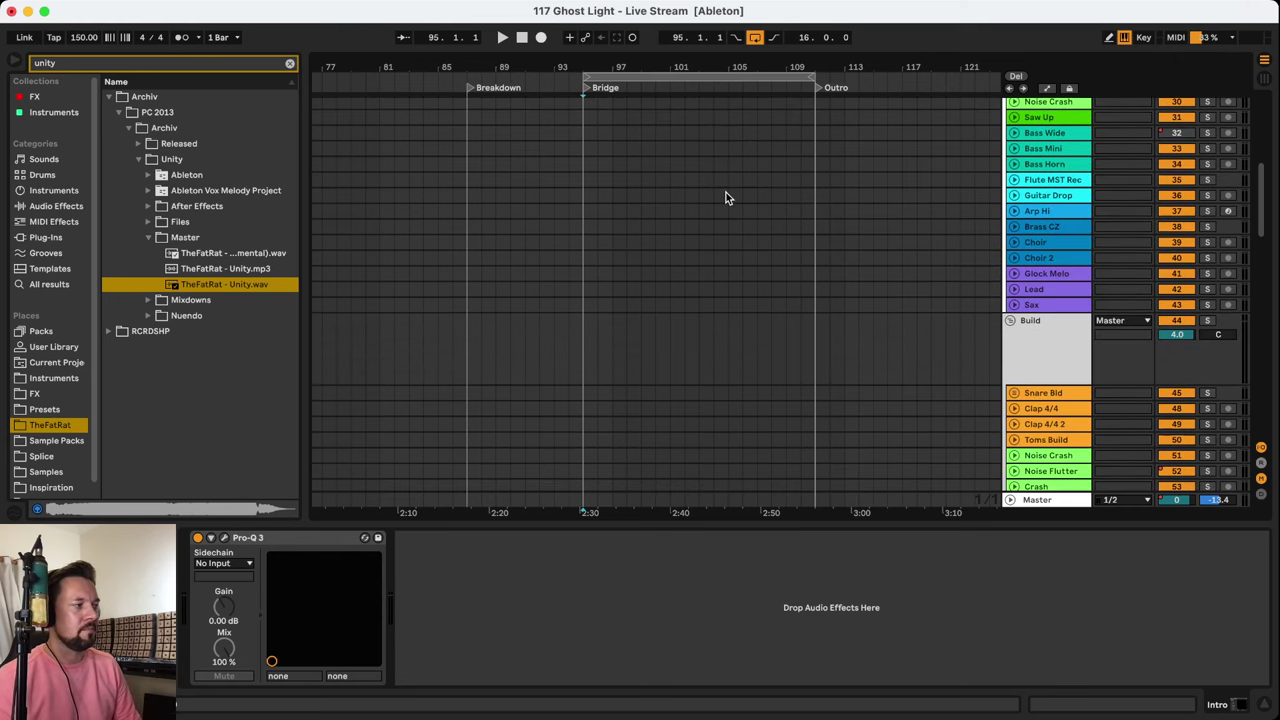
key(space)
scroll(727, 197, down, 15)
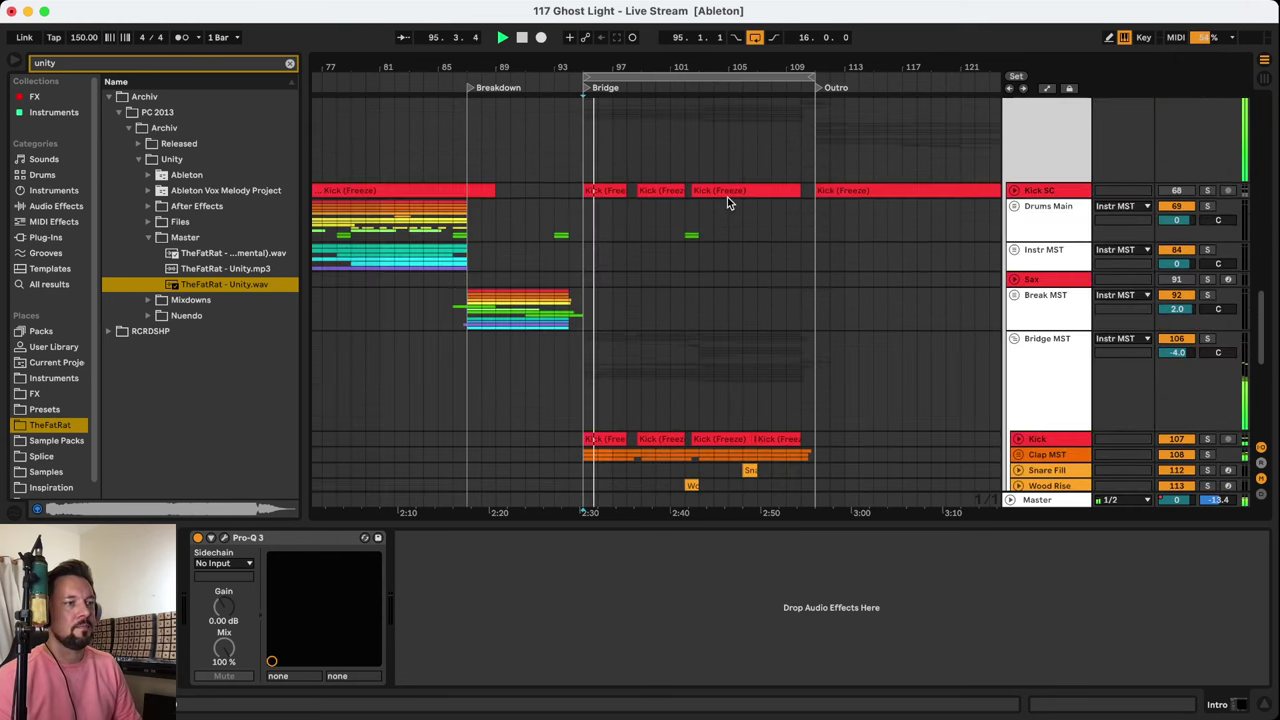
Play the Bridge from the Piano Off clip's start at bar 103 and show the Master track's devices
click(723, 417)
key(space)
key(space)
click(886, 331)
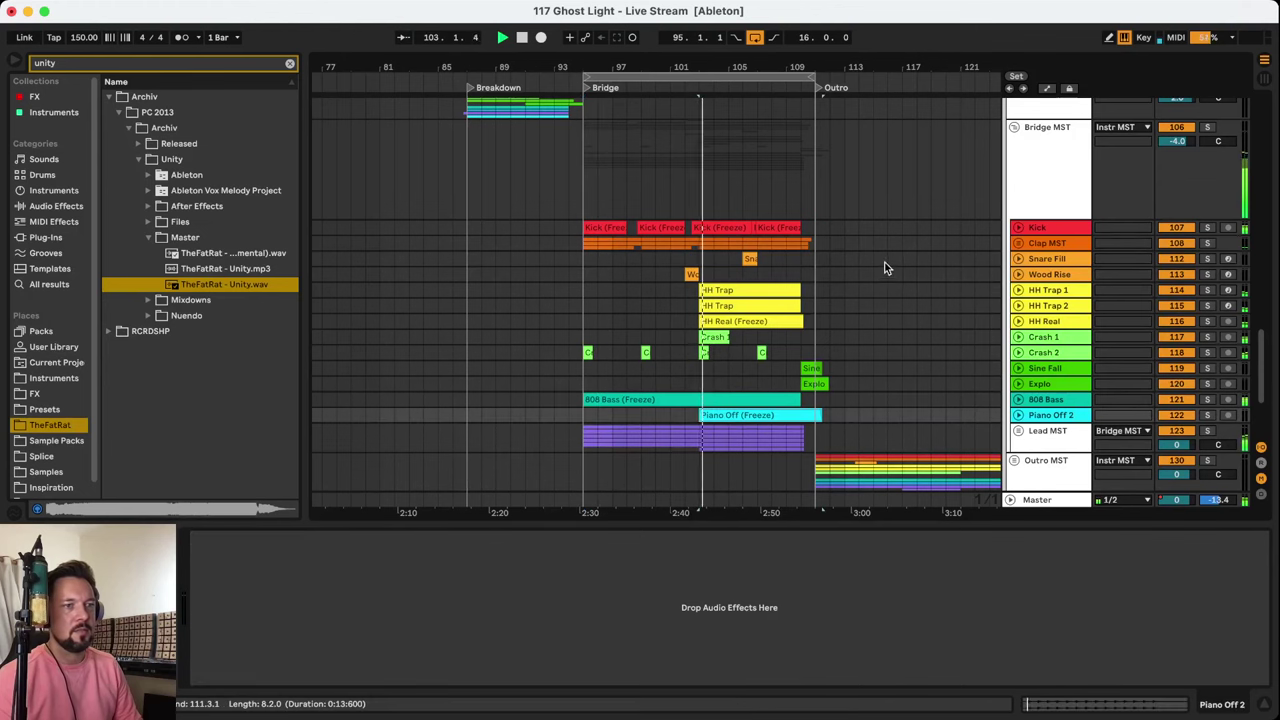
click(1072, 505)
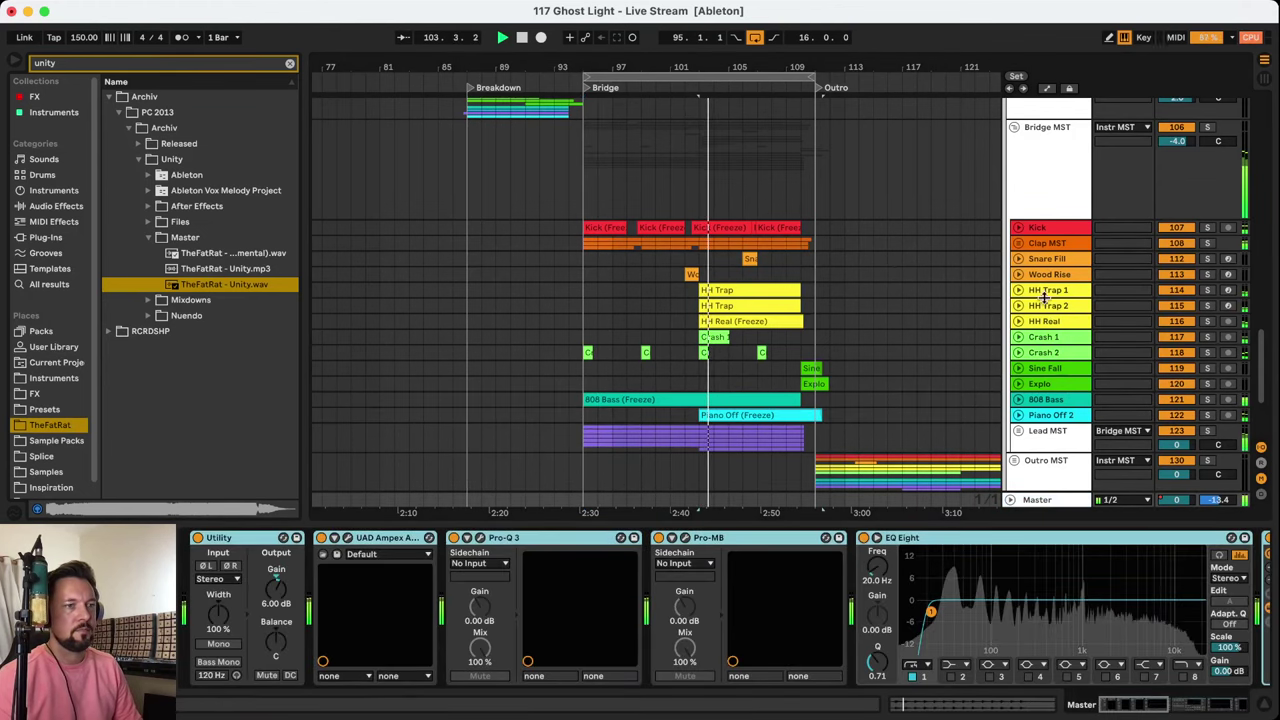
Solo the Piano Off 2 track during playback to hear it on its own
scroll(919, 300, down, 5)
scroll(919, 272, down, 3)
click(1205, 258)
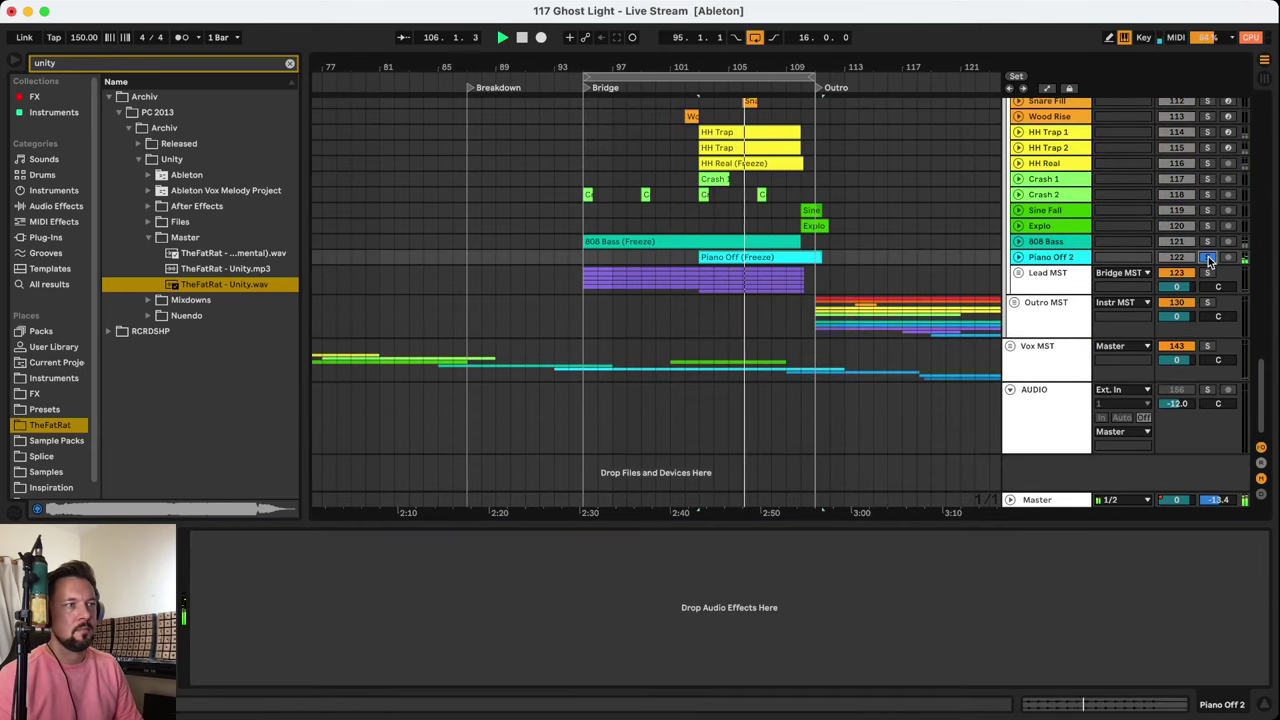
Turn off the Piano Off 2 solo, restart playback at the HH Trap clips and mute the Vox MST track
scroll(890, 240, up, 6)
click(914, 274)
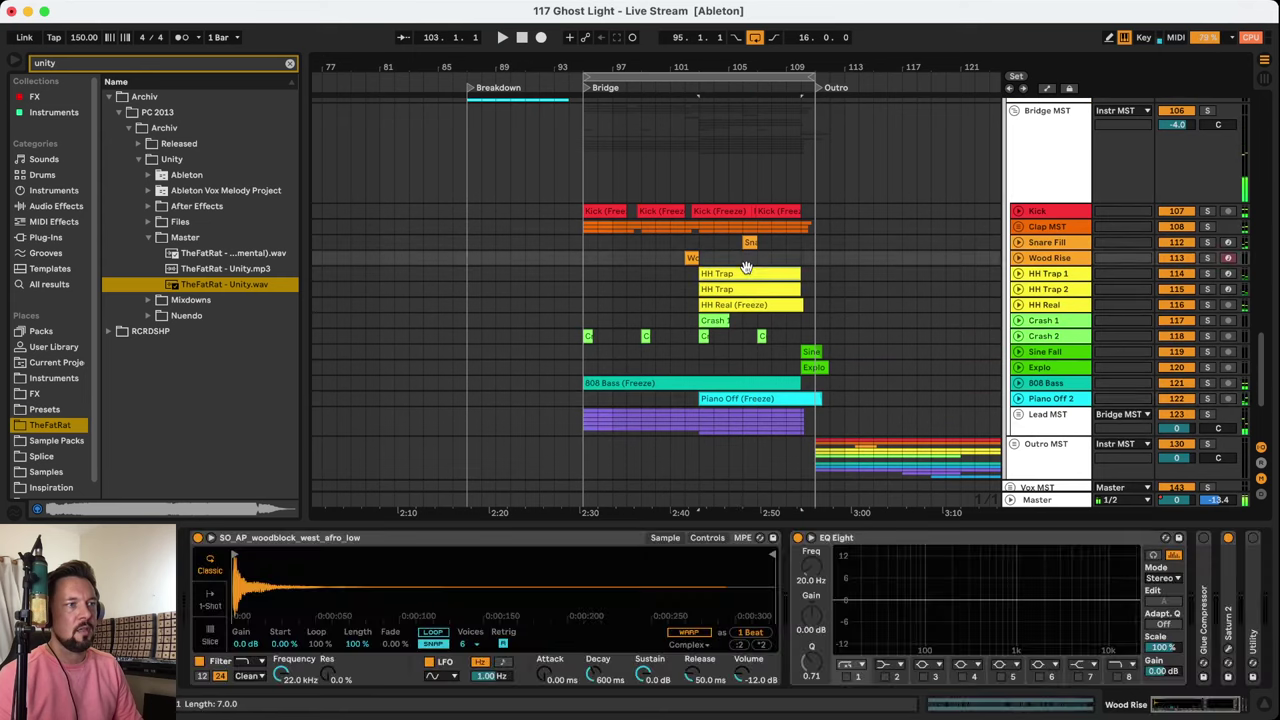
scroll(914, 274, down, 6)
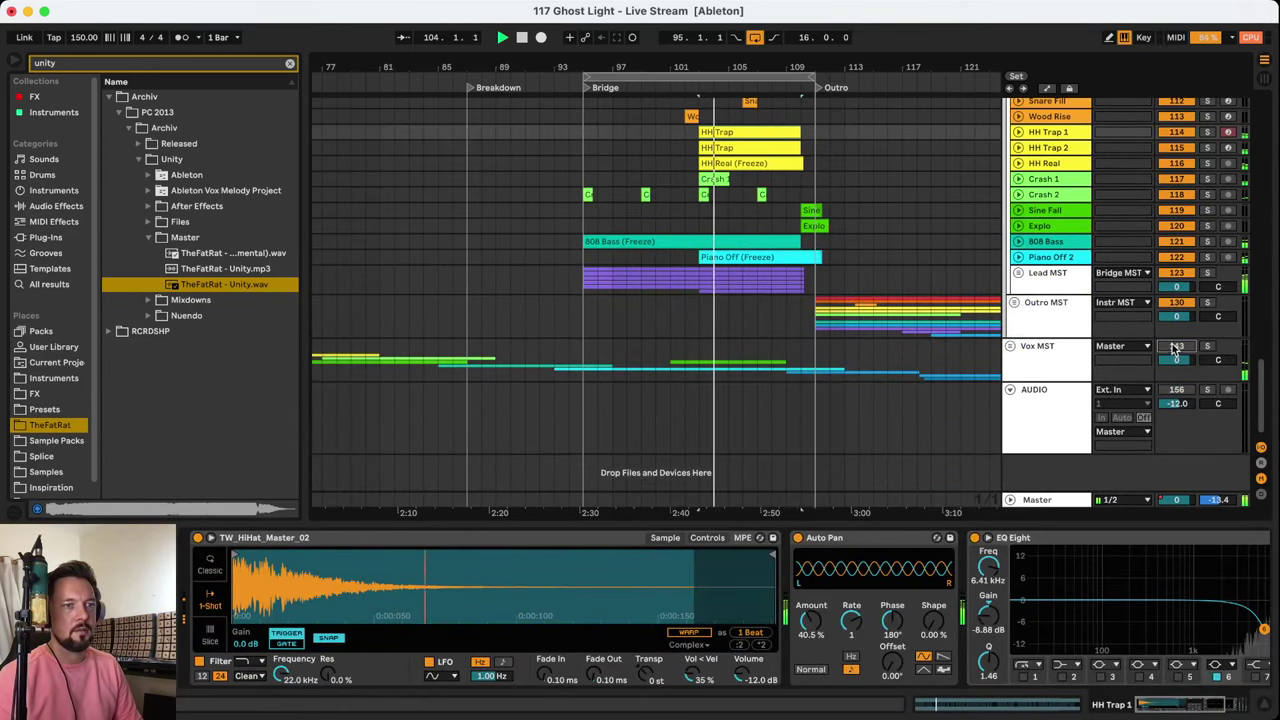
Extend the arrangement loop beyond the Bridge to a length of 29 bars
scroll(890, 258, up, 4)
scroll(890, 258, up, 2)
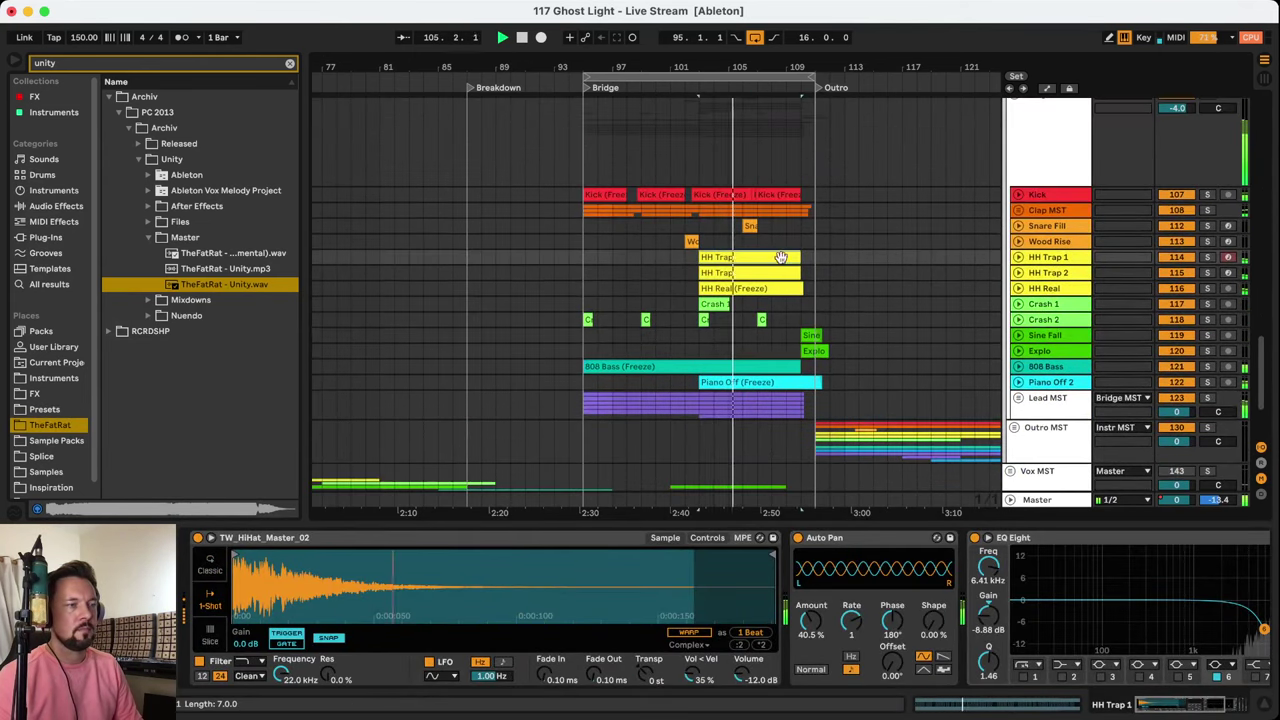
drag(812, 77, 1001, 77)
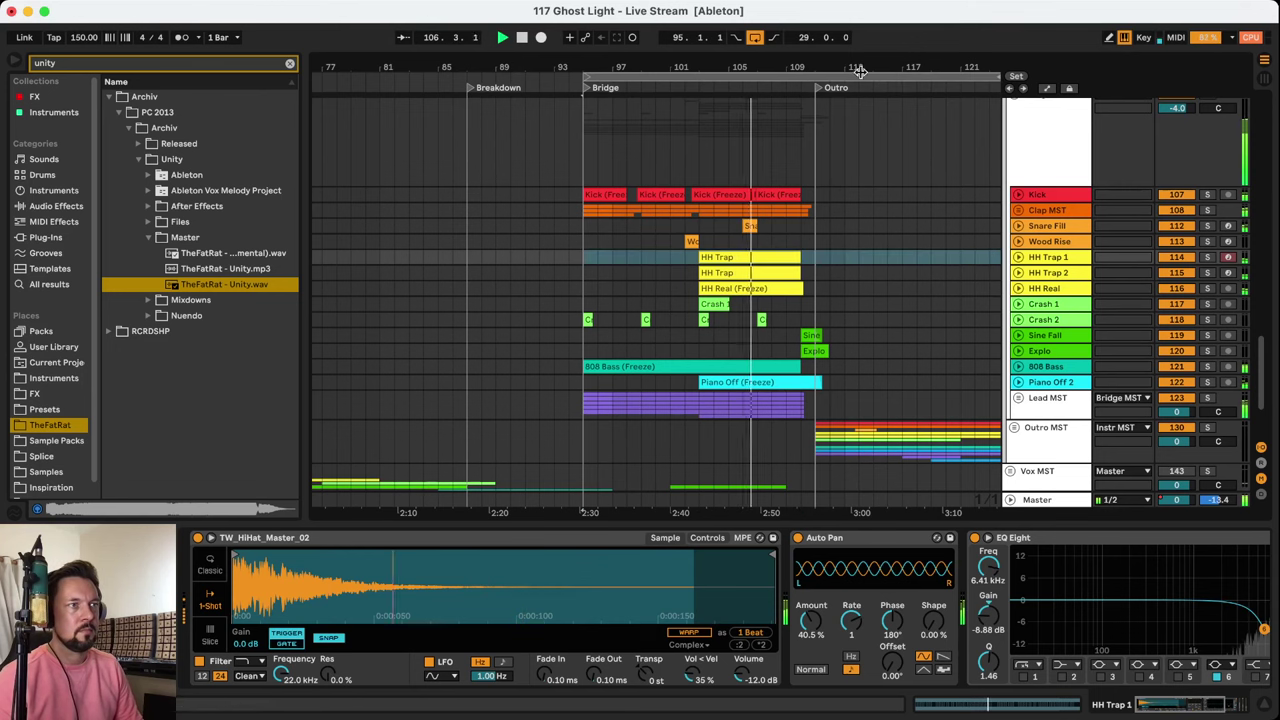
Play from the HH Real clip's start with HH Real, HH Trap 2, HH Trap 1 and Snare Fill soloed together
scroll(762, 262, down, 4)
click(758, 257)
key(space)
click(755, 298)
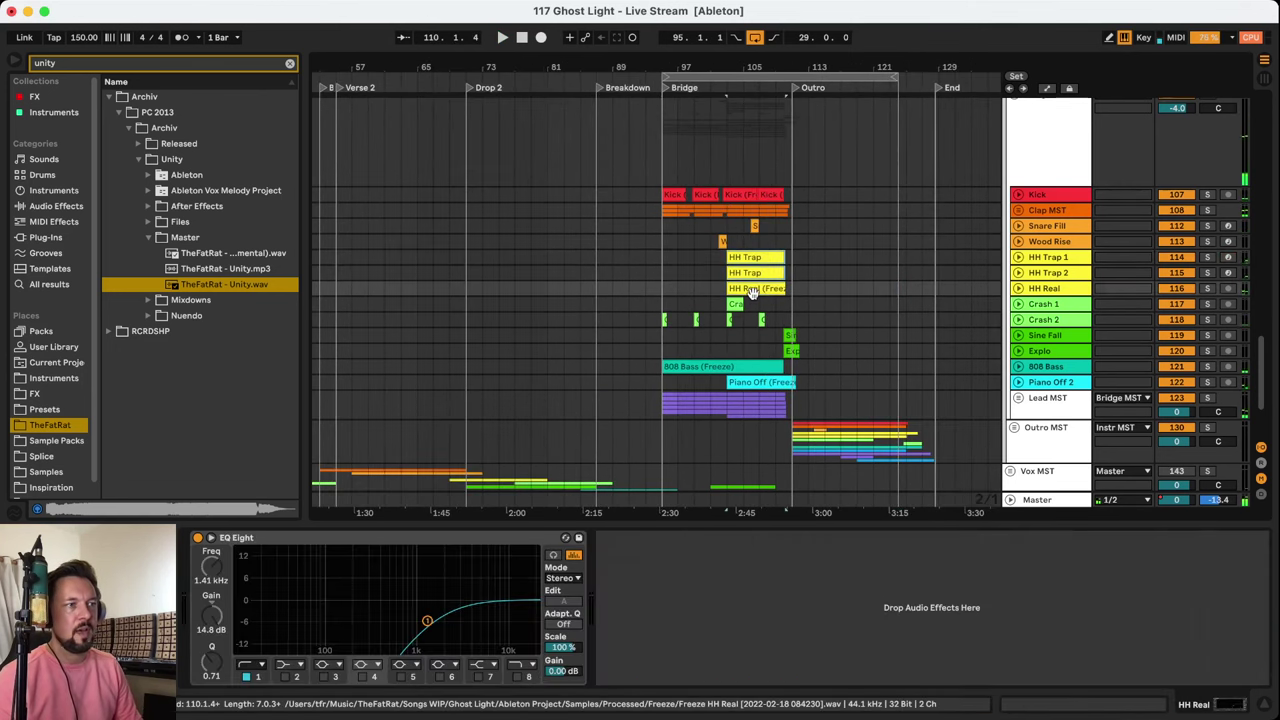
click(1207, 289)
key(space)
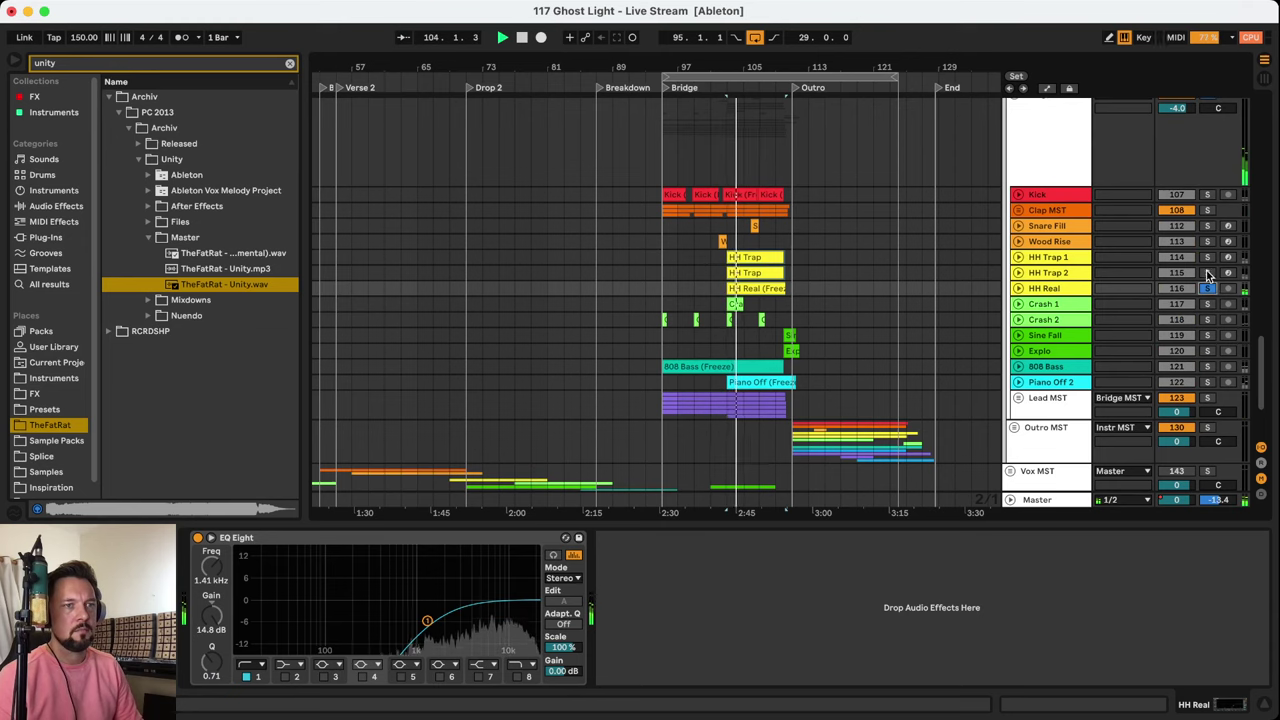
click(1207, 273)
click(1206, 257)
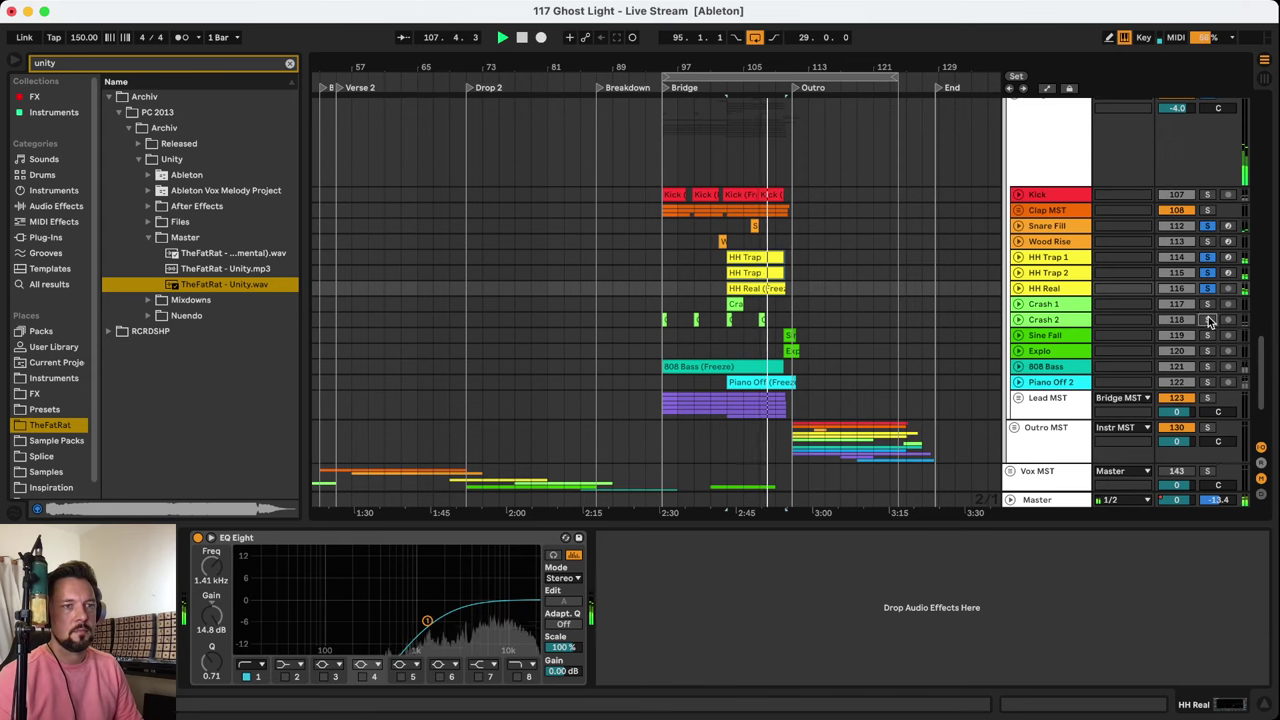
Add Crash 1 and Crash 2 to the soloed tracks and replay from the HH Real clip's start
click(750, 288)
key(space)
key(space)
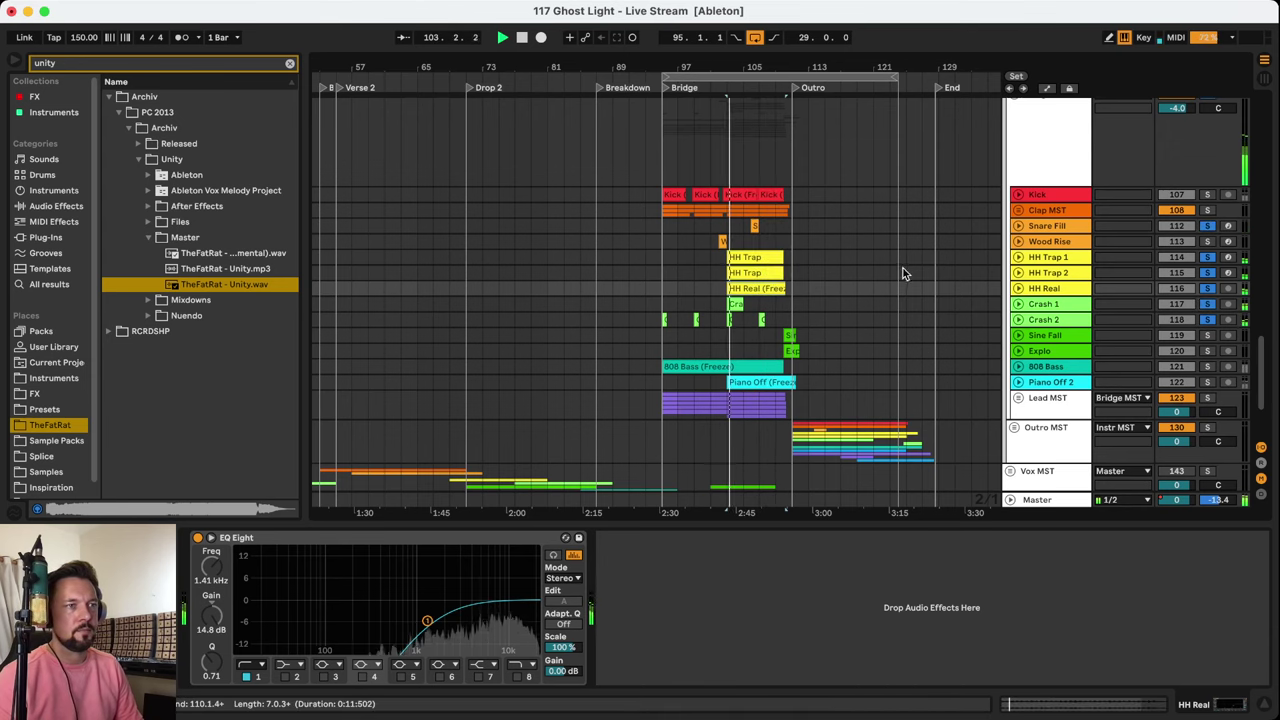
Solo the Wood Rise track as well and play from the start of its clip
click(1206, 241)
click(722, 241)
key(space)
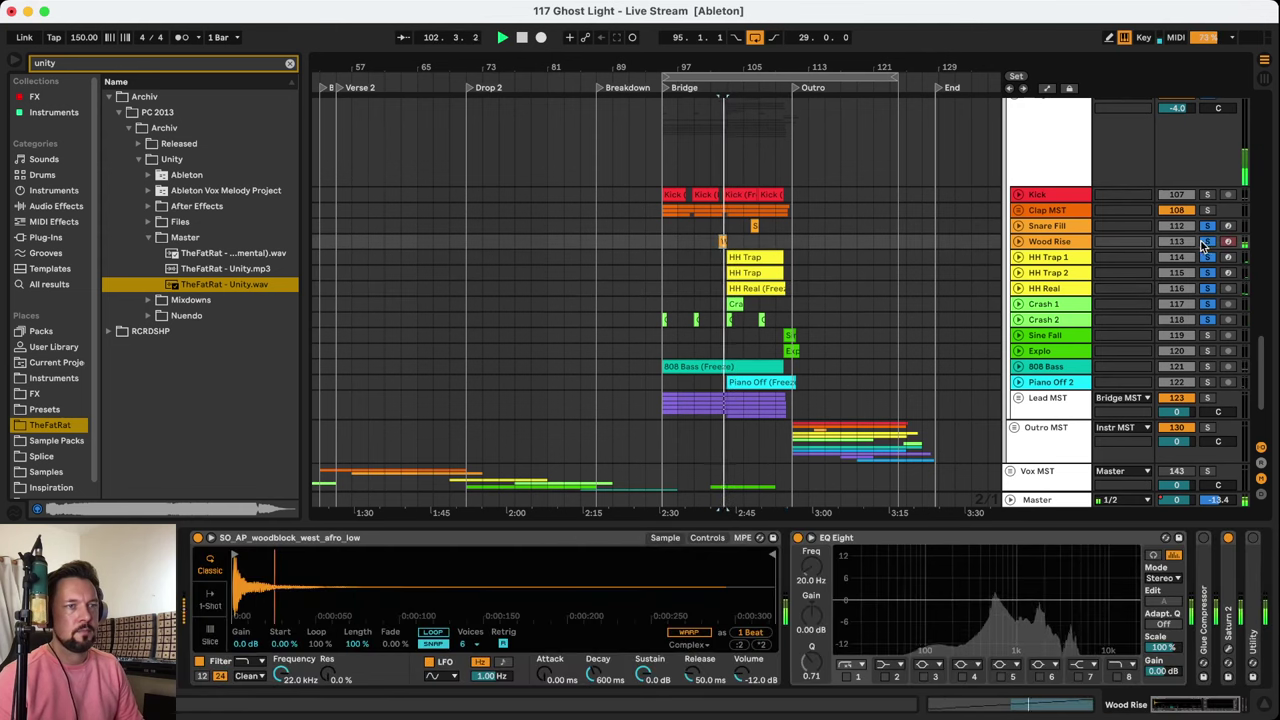
Replay the Wood Rise clip in the soloed mix and open the clip to examine it
click(1076, 245)
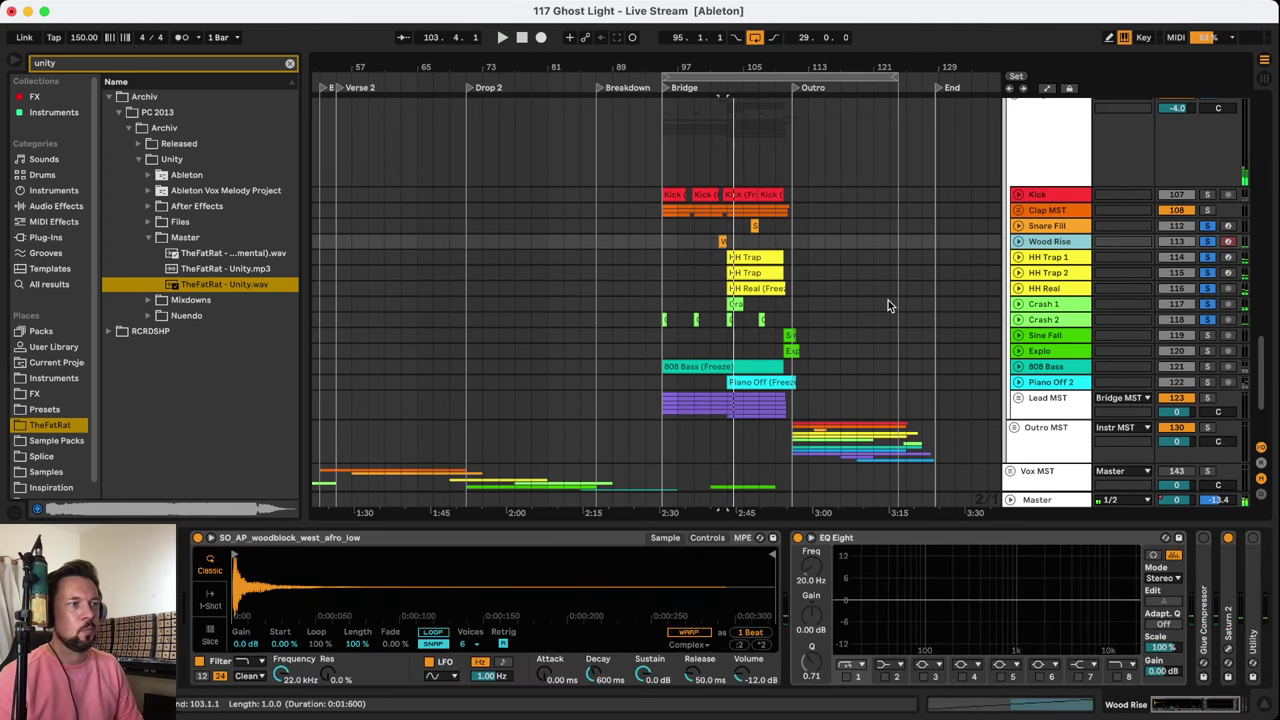
key(space)
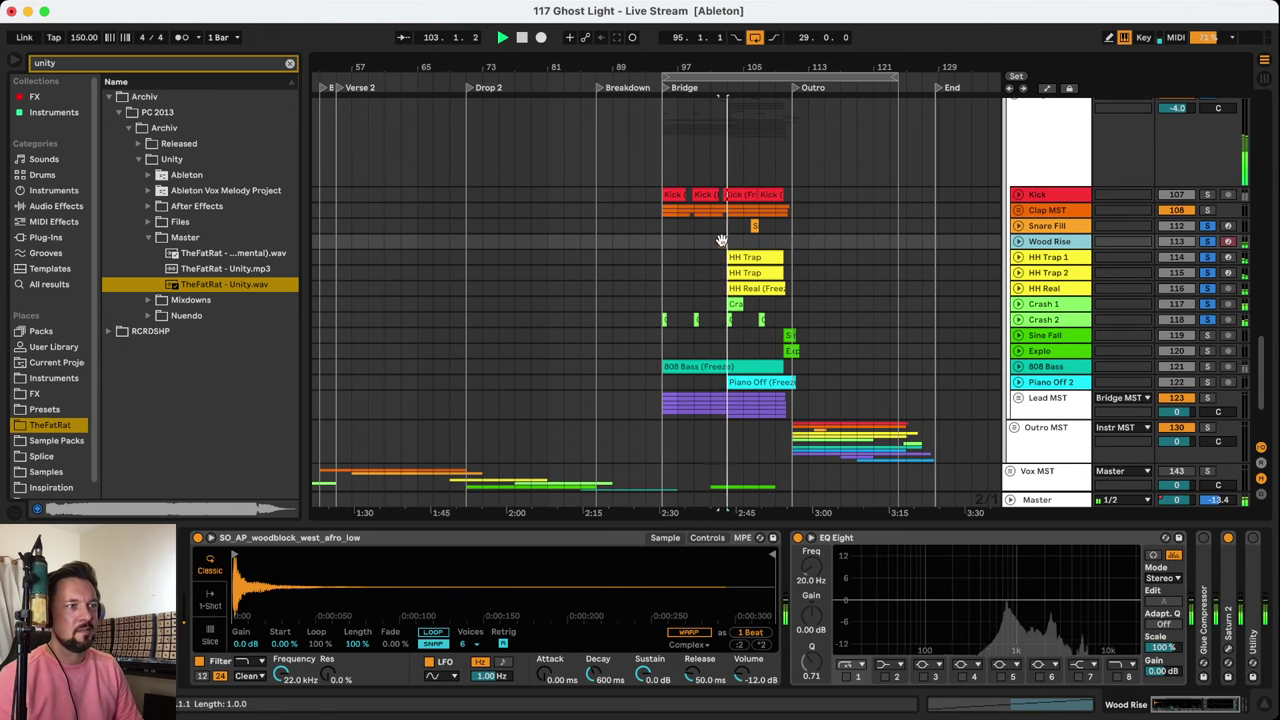
double_click(728, 245)
click(442, 645)
drag(442, 645, 1228, 423)
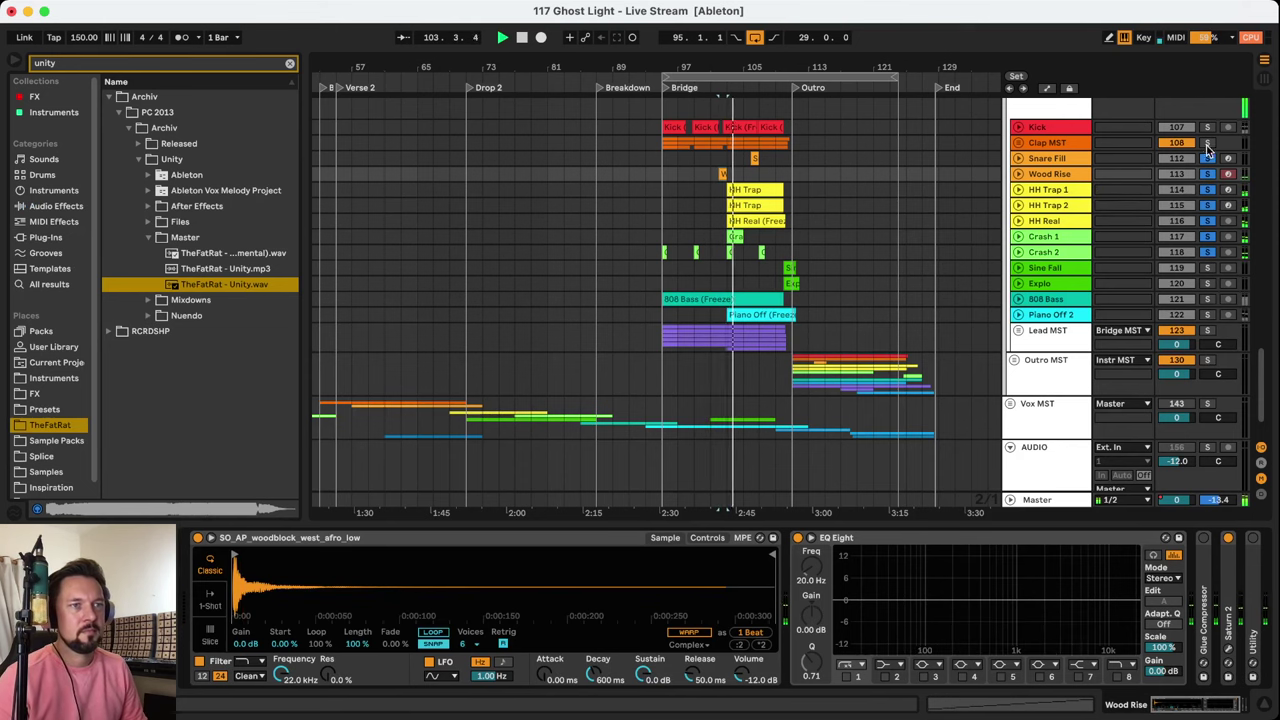
Solo Kick and Clap MST with the other drums, and clear all solos to hear the full Bridge
scroll(789, 189, up, 2)
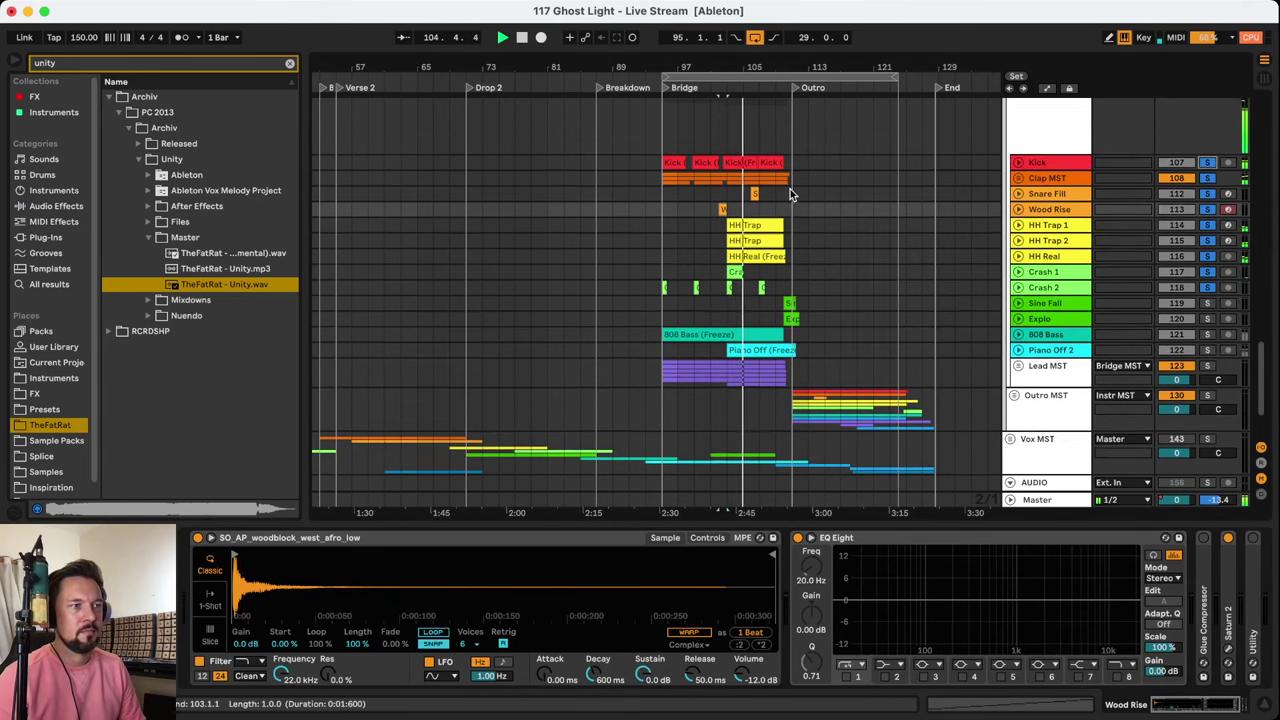
click(1207, 287)
scroll(856, 265, up, 1)
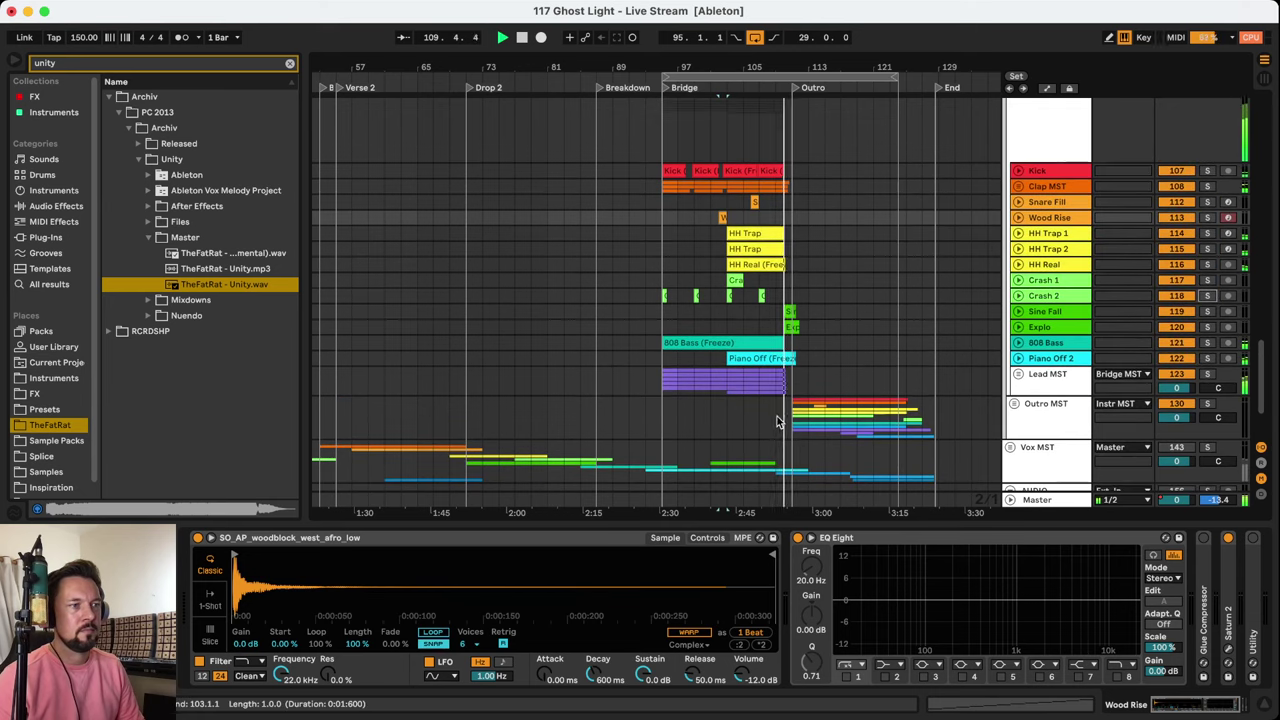
Play the transition from the Bridge into the Outro and solo the Sine Fall track briefly from its clip
click(792, 424)
drag(790, 64, 794, 112)
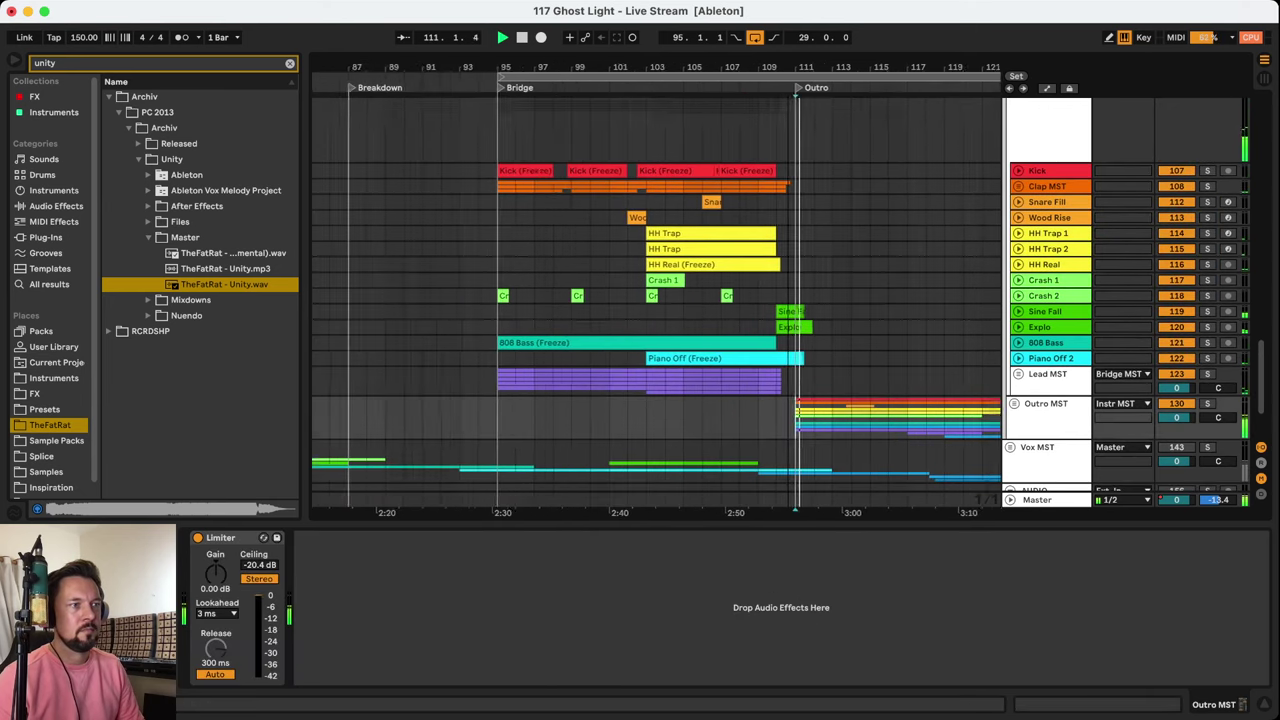
click(1168, 311)
key(space)
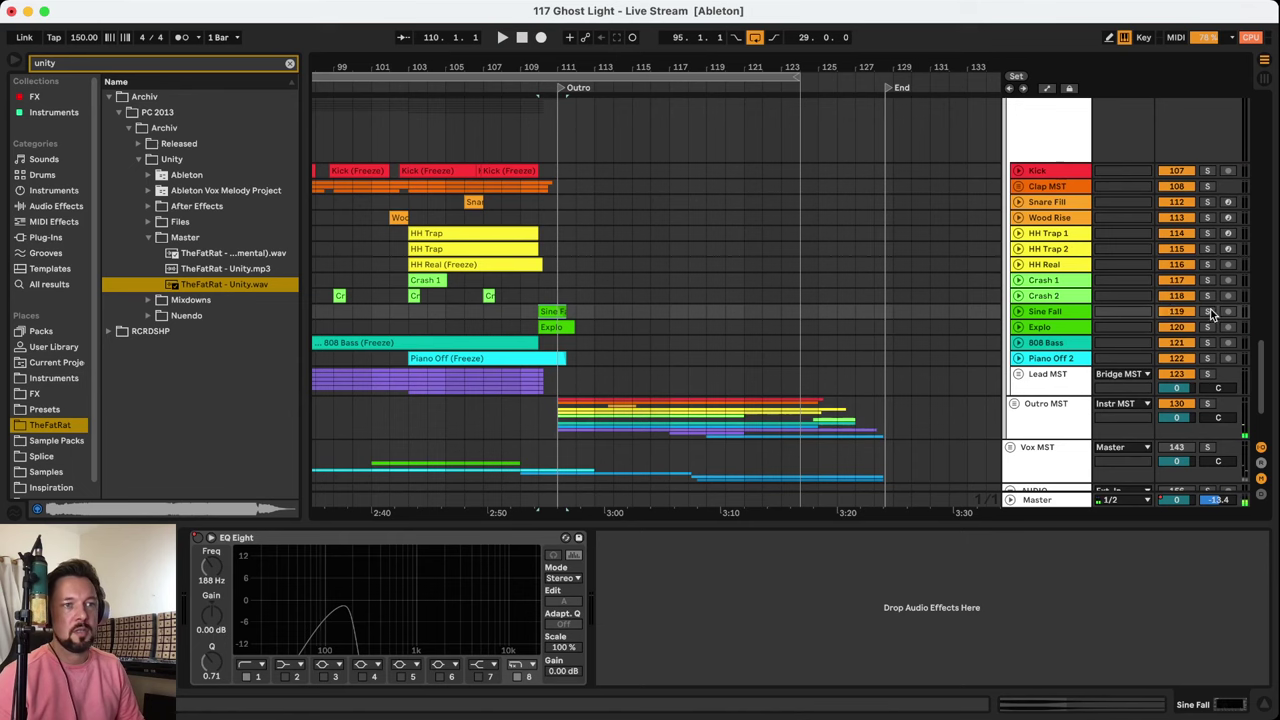
key(space)
click(1207, 311)
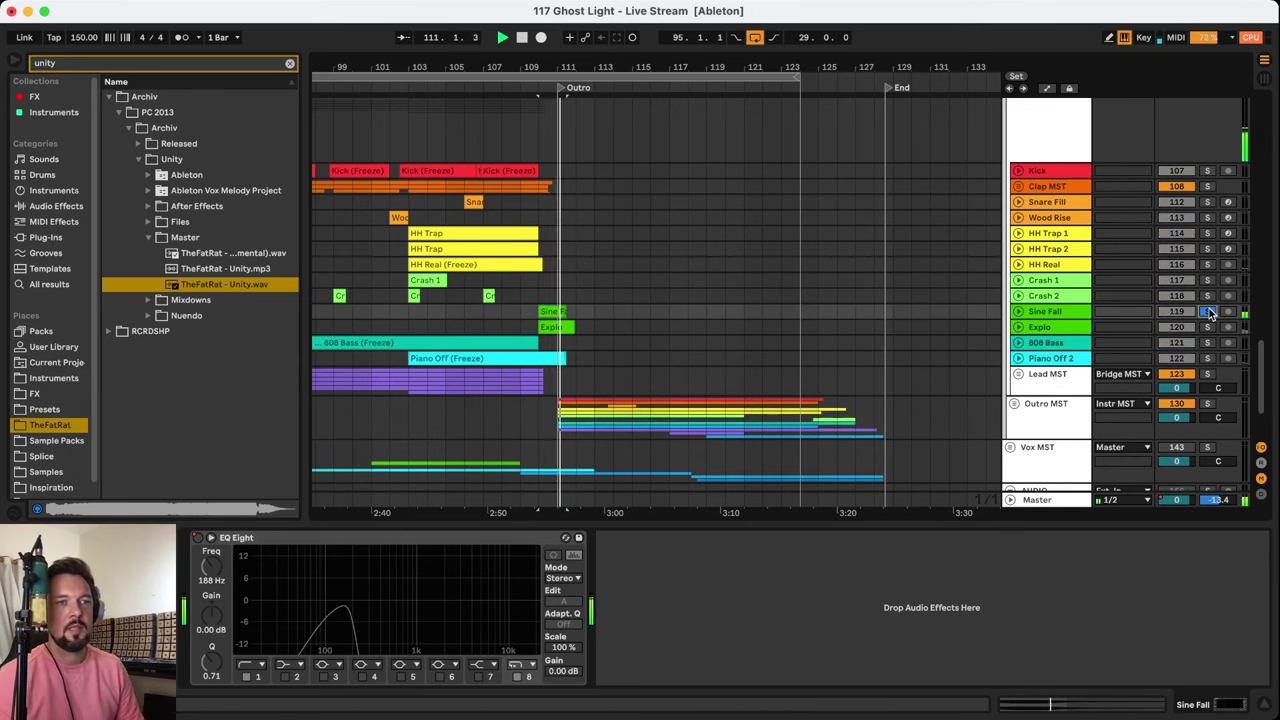
click(1209, 310)
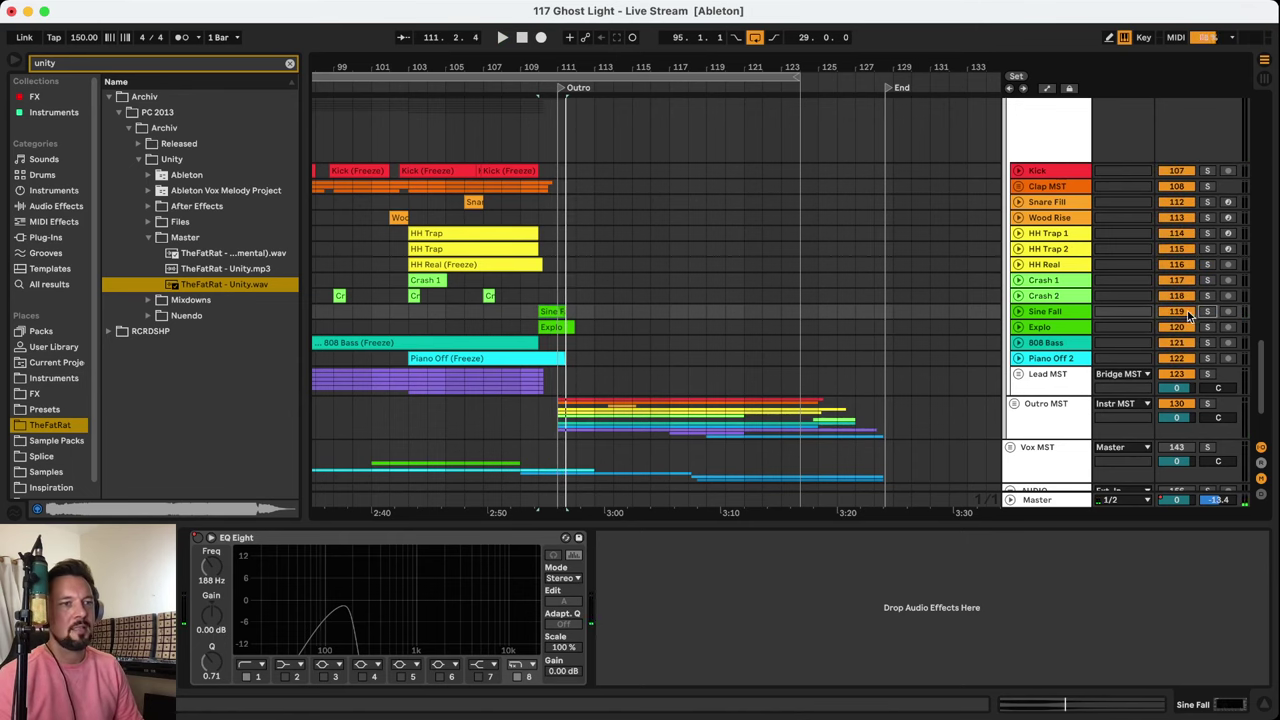
Mute Sine Fall, switch the Vox MST group back on, and replay the transition from bar 108
click(507, 323)
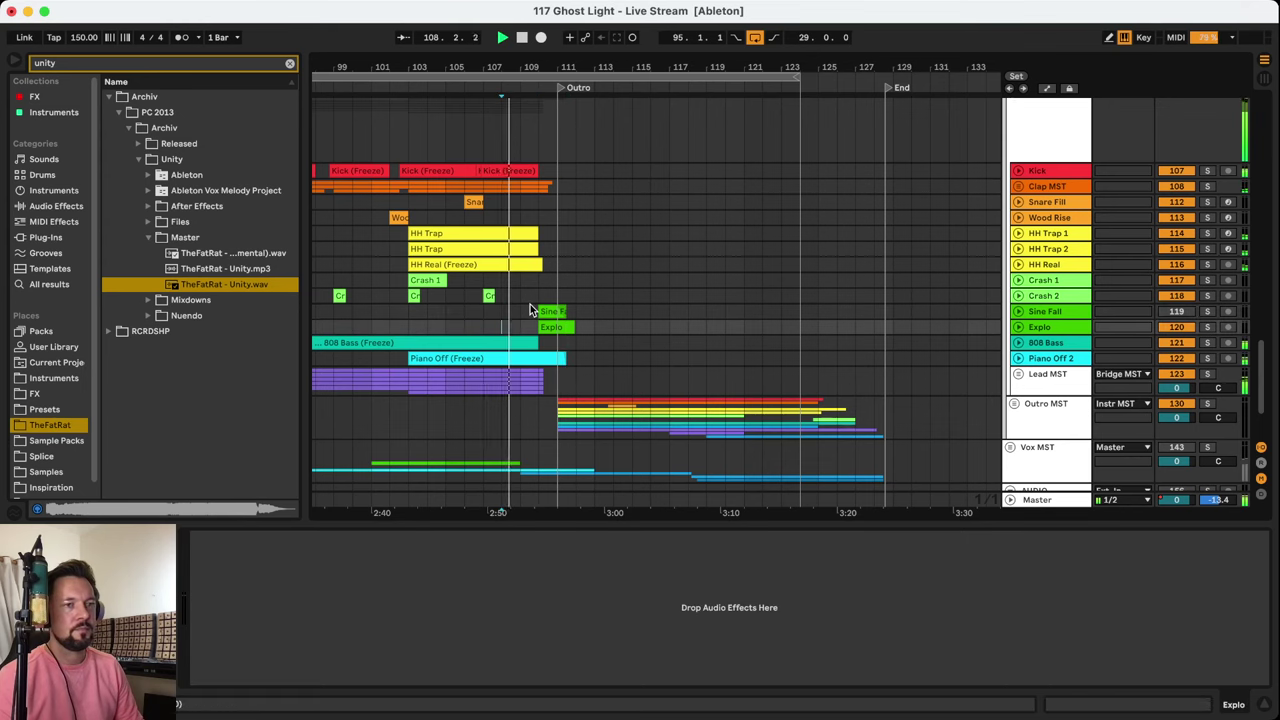
scroll(628, 302, down, 3)
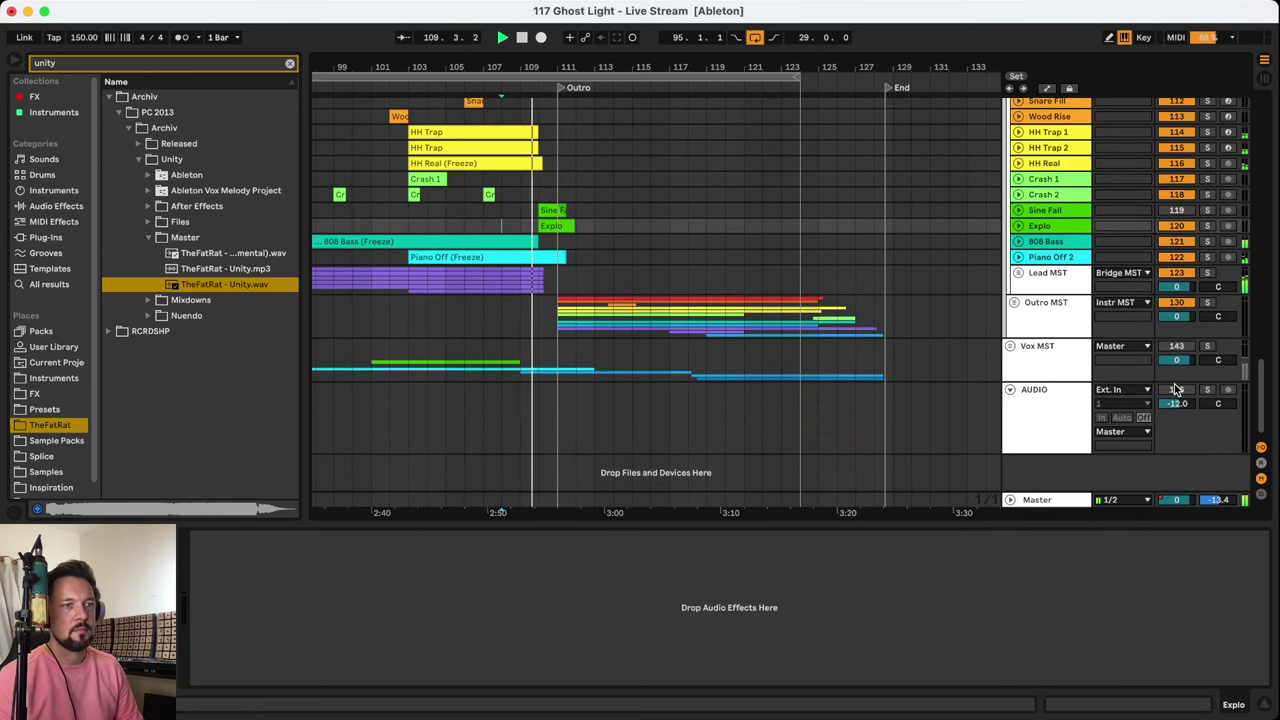
click(1177, 347)
scroll(596, 303, up, 5)
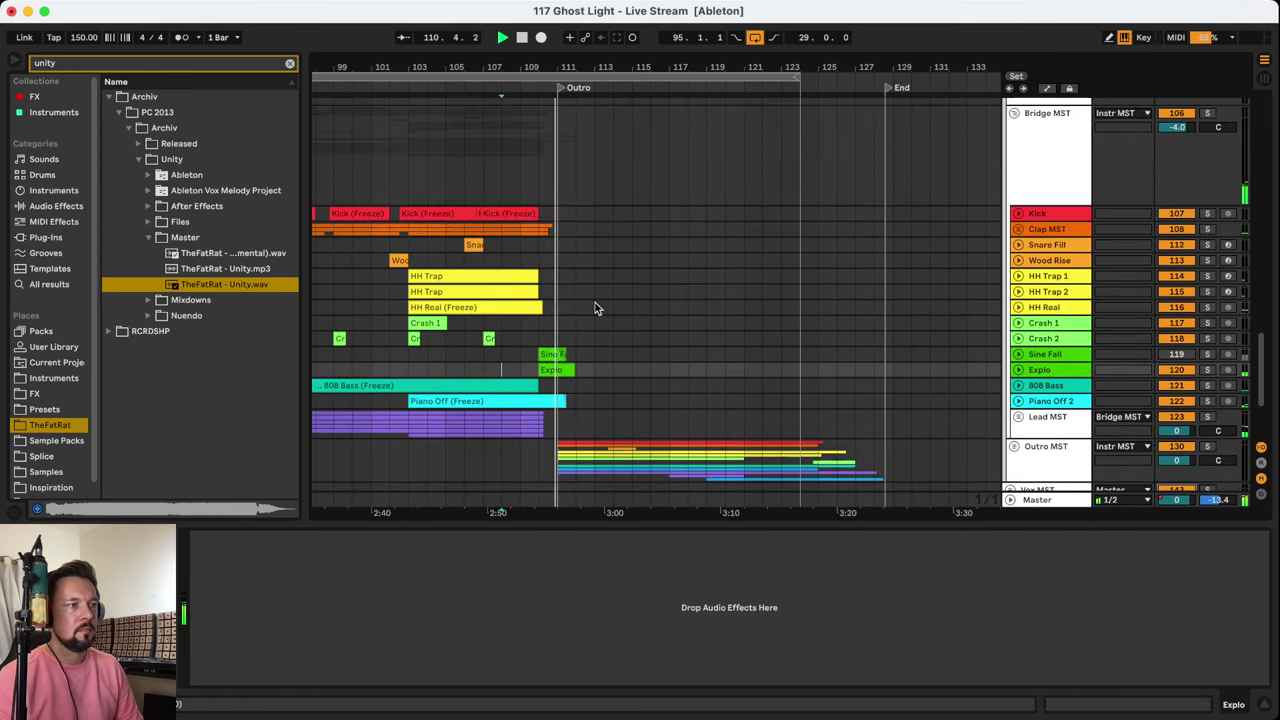
key(space)
key(space)
scroll(590, 308, down, 3)
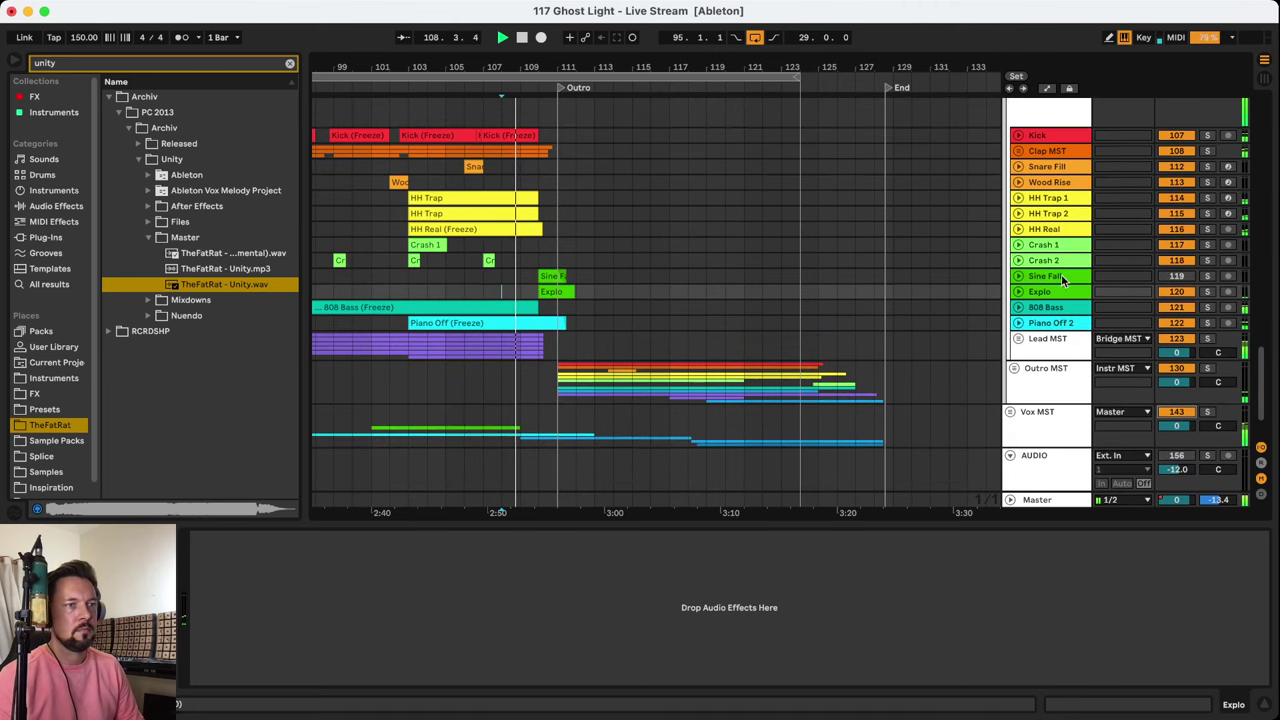
Unmute the Sine Fall track and replay the Bridge-to-Outro transition from bar 108
click(1077, 277)
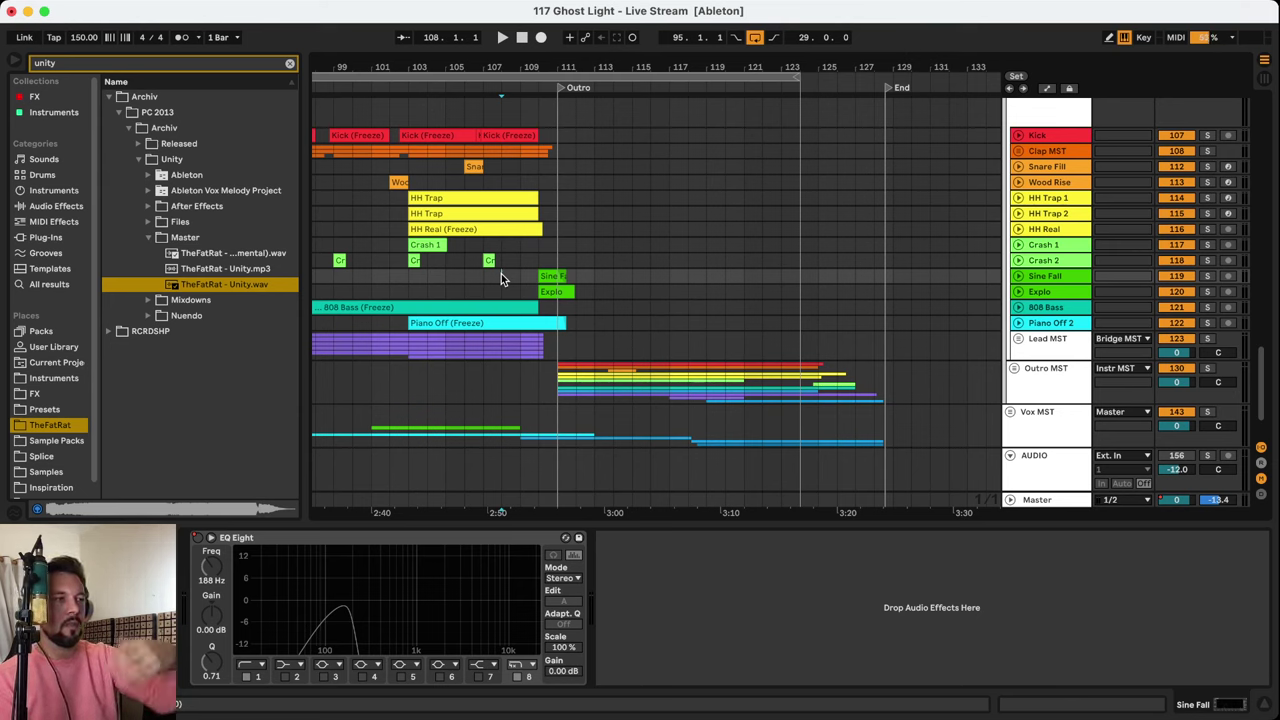
key(space)
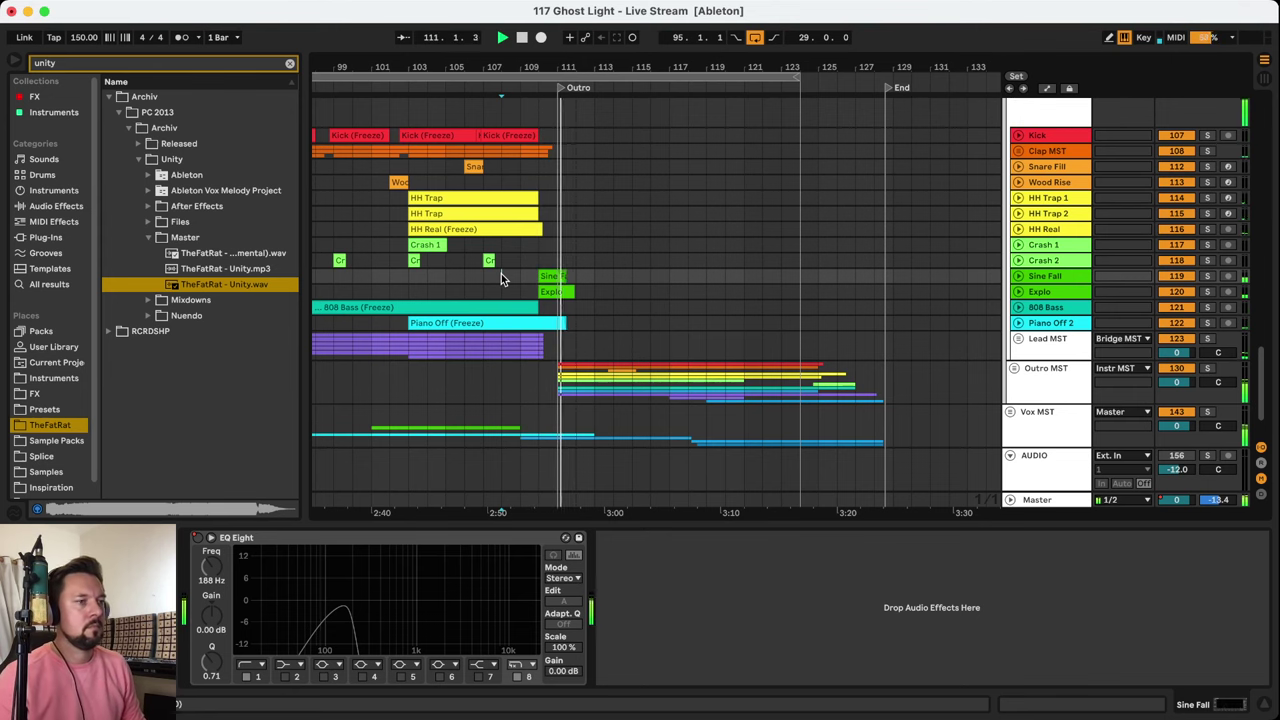
scroll(640, 260, down, 3)
scroll(791, 260, down, 2)
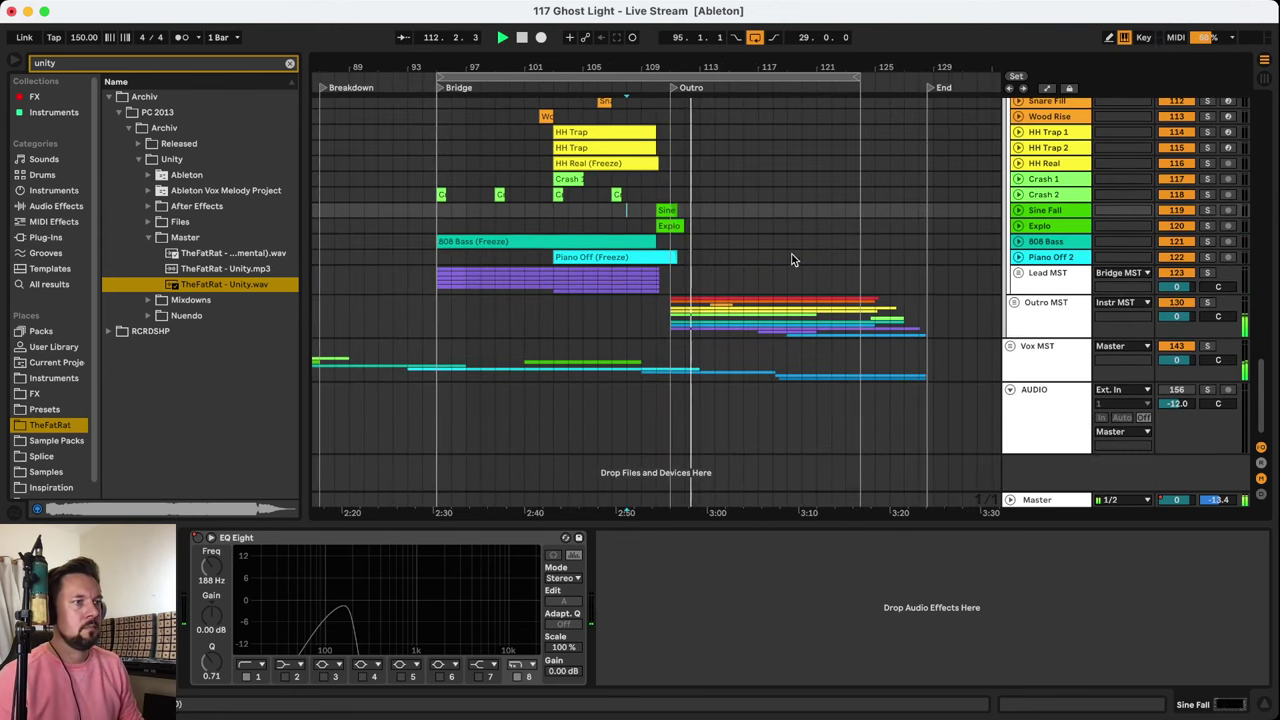
Extend the loop from the Bridge to the End marker, and unfold the Outro MST group with playback set to the Outro's start
scroll(791, 260, up, 3)
drag(968, 85, 930, 90)
scroll(868, 312, down, 3)
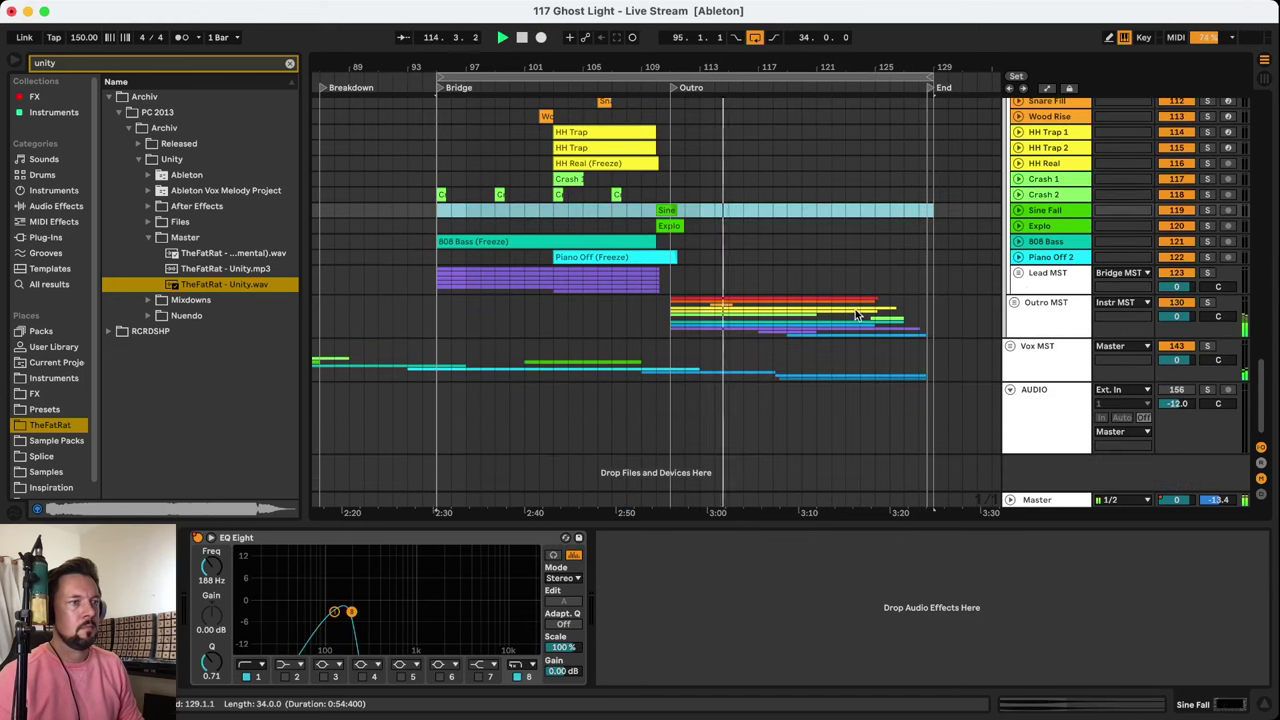
click(1041, 307)
click(1015, 303)
click(670, 344)
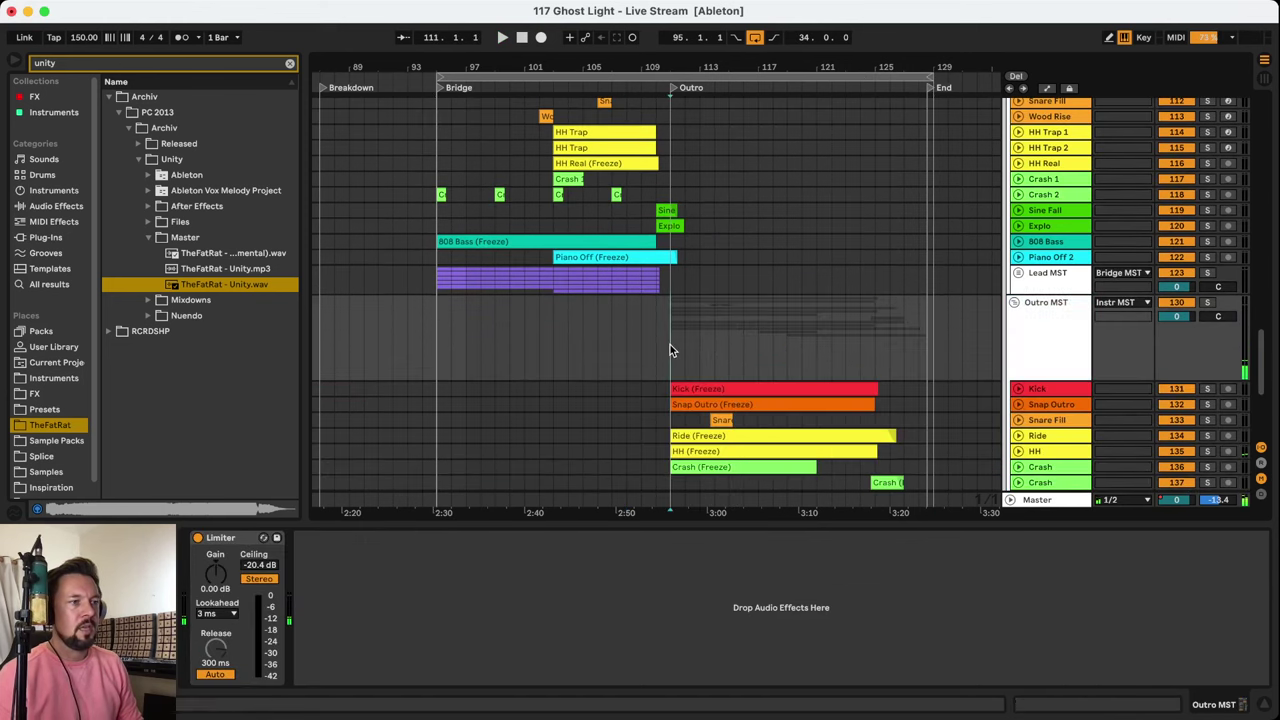
Solo the Outro's Kick, Snap Outro and Snare Fill tracks one after another while playing from the Outro's start
scroll(987, 308, down, 5)
click(1207, 193)
key(space)
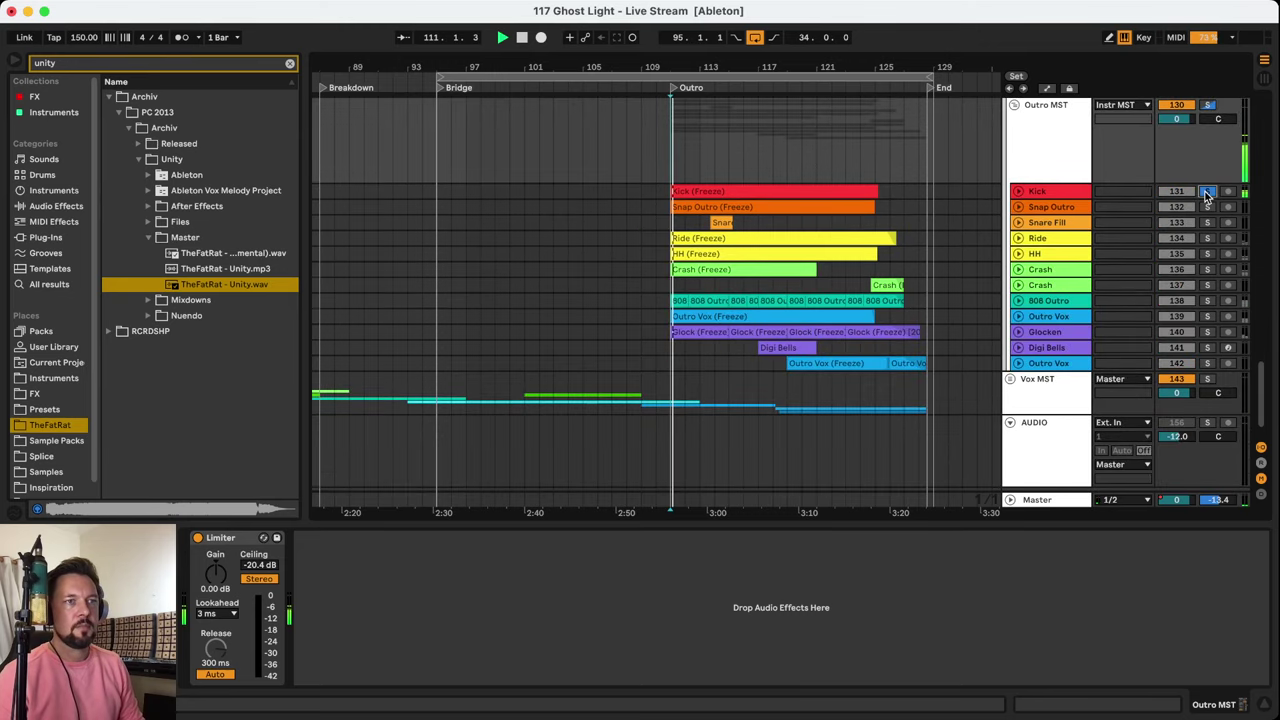
click(1210, 193)
click(1211, 208)
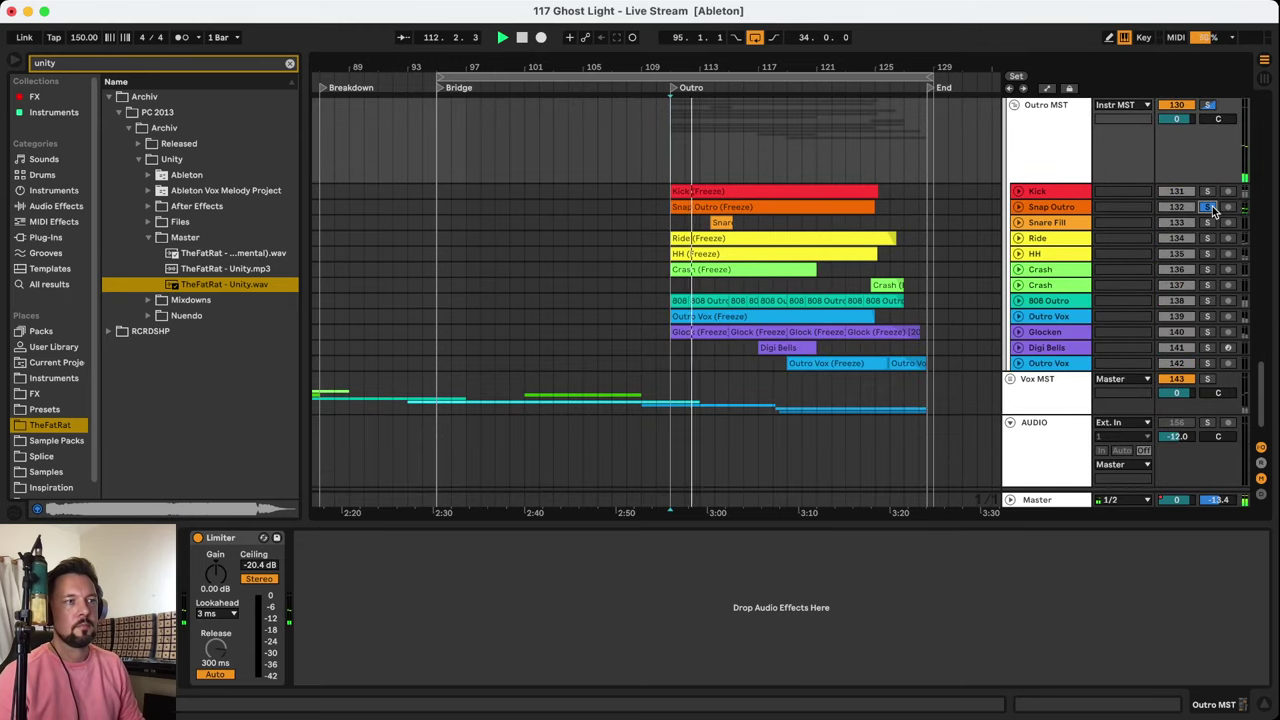
click(1050, 209)
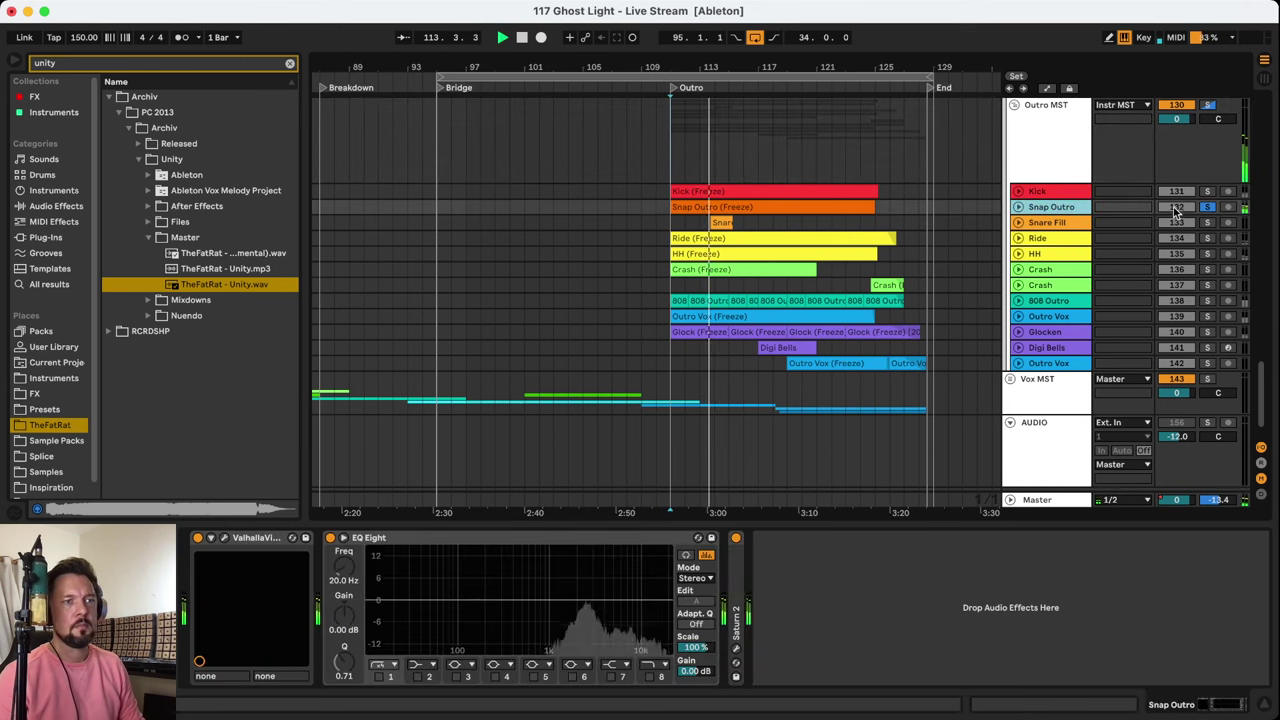
click(1207, 206)
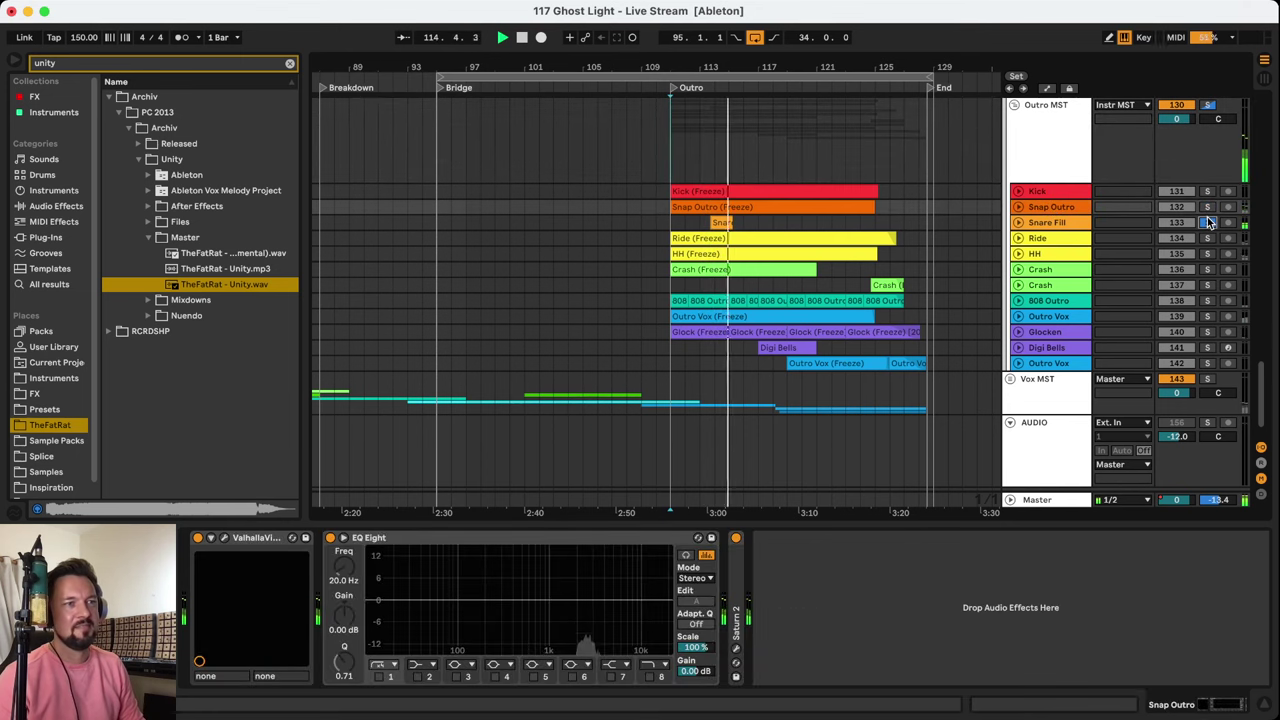
Solo the Outro's Ride track from the start of its clip and add HH to the solo
click(1207, 238)
click(746, 241)
click(1207, 238)
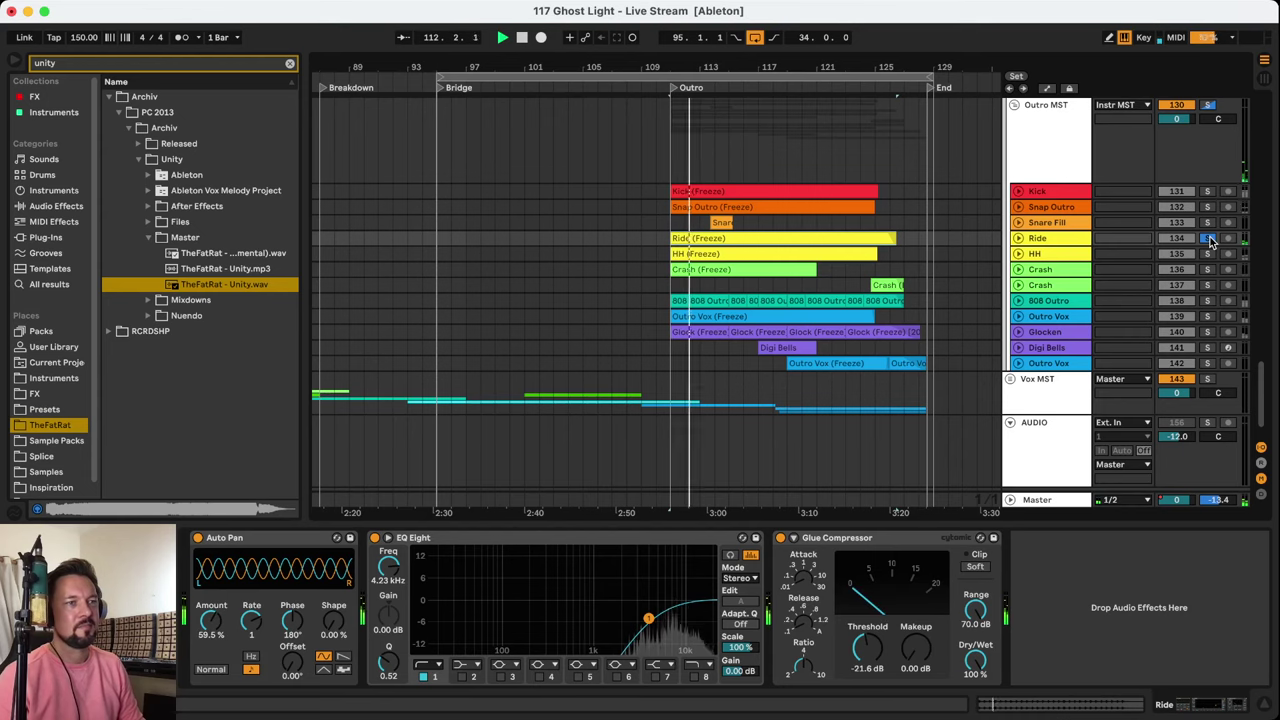
click(1208, 254)
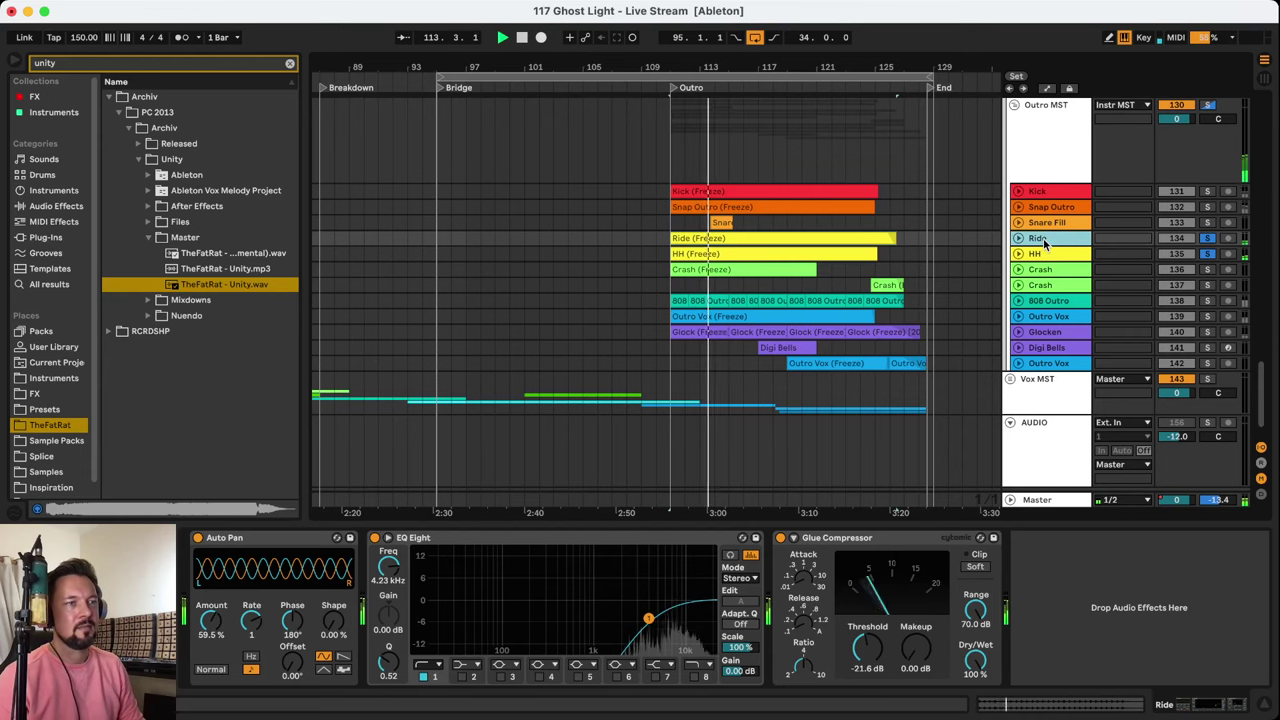
Solo the Outro's first Crash track from its clip's start, and clear the solo to hear the full Outro briefly
click(1055, 270)
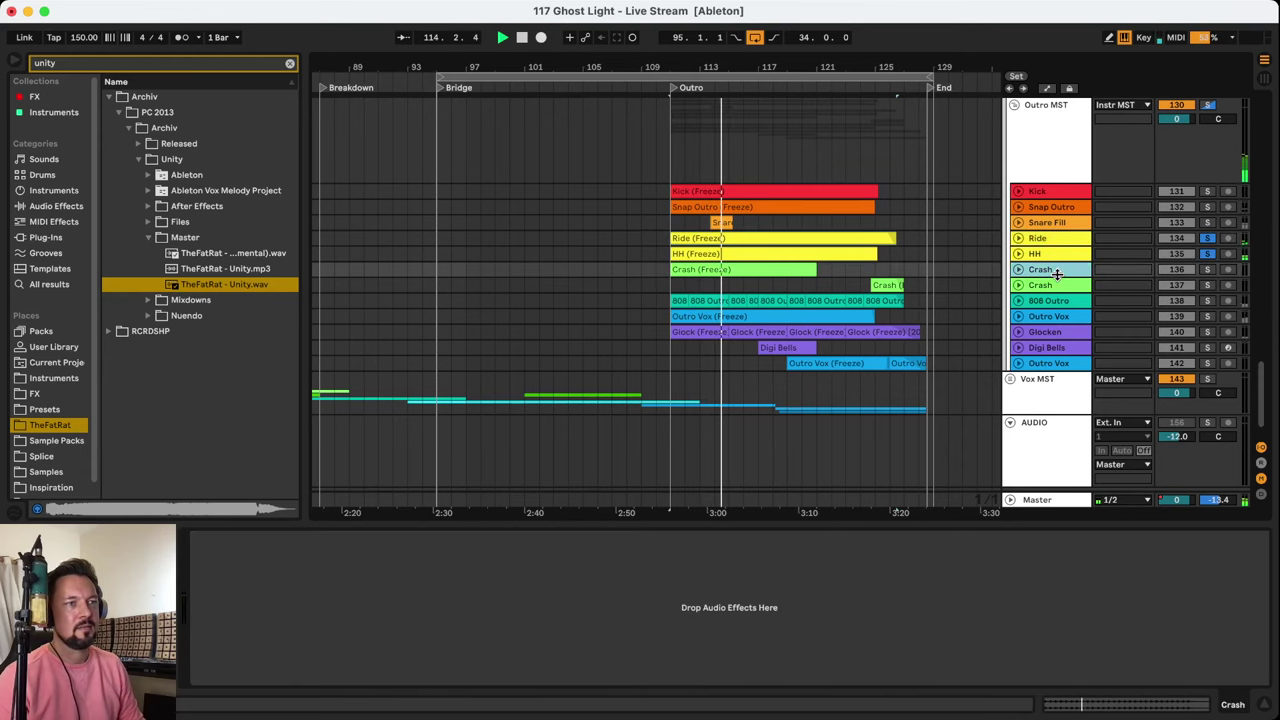
click(1209, 270)
click(728, 270)
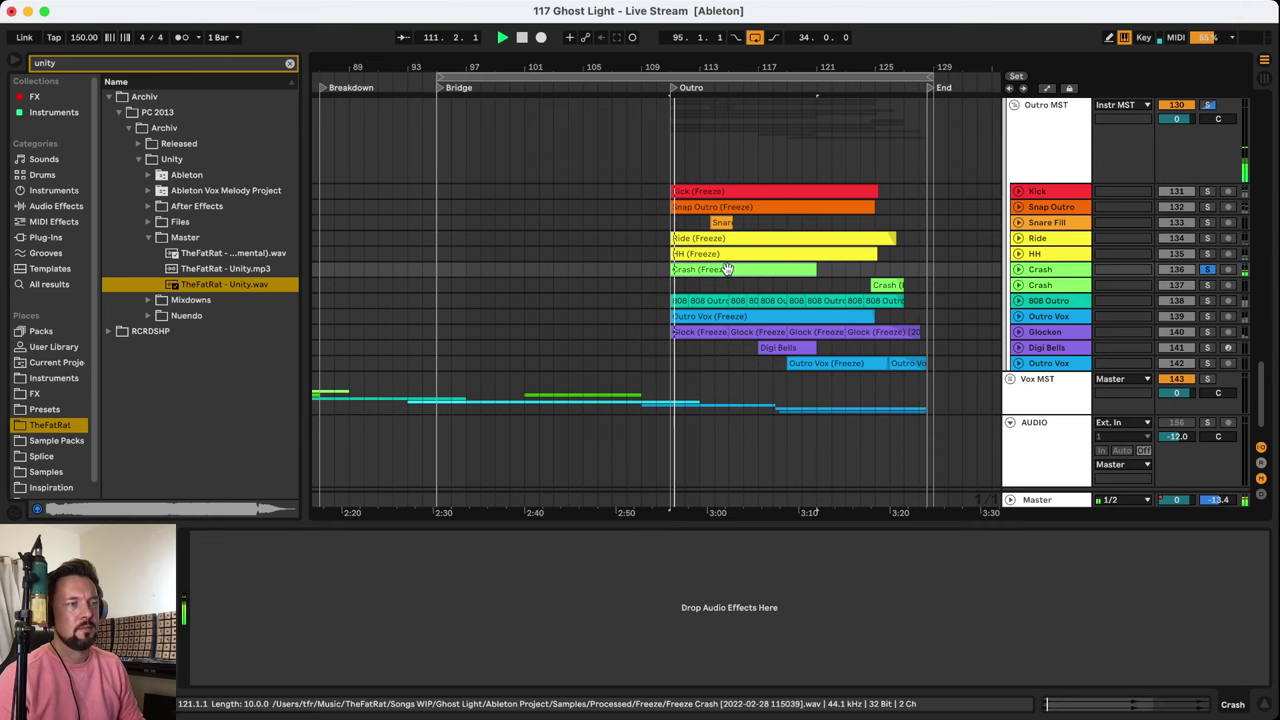
click(1208, 270)
key(space)
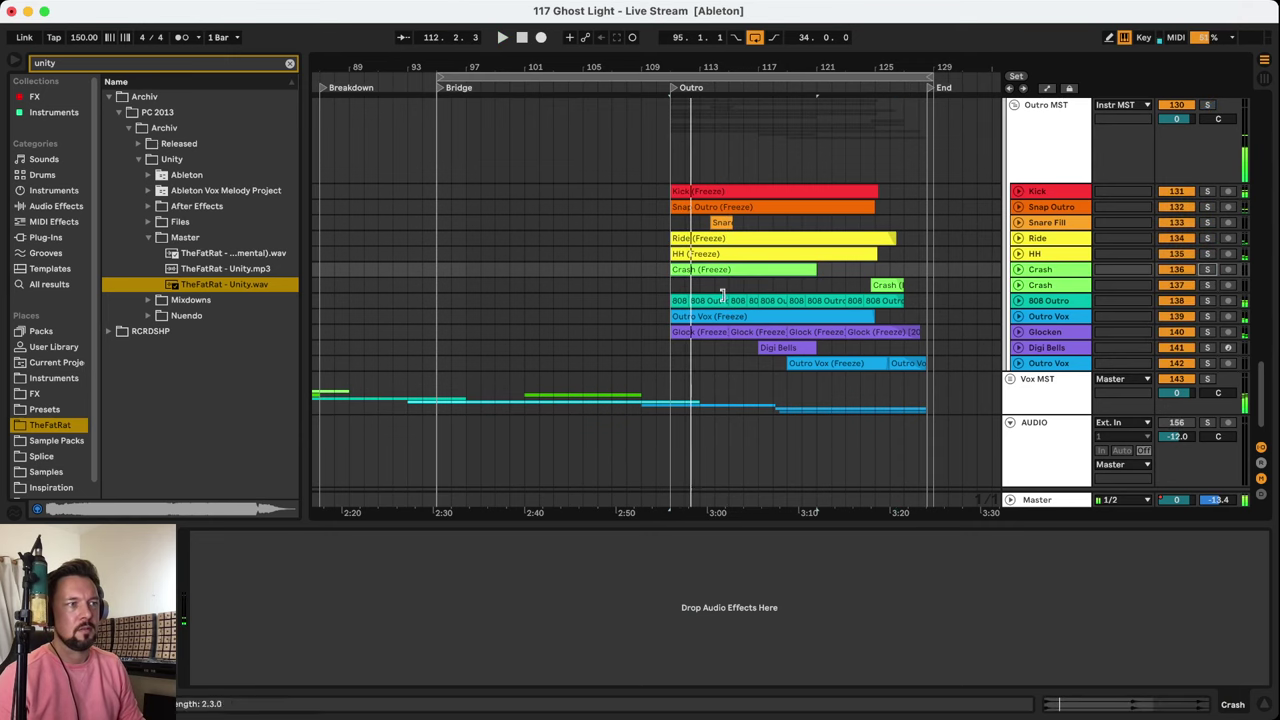
click(681, 297)
click(692, 270)
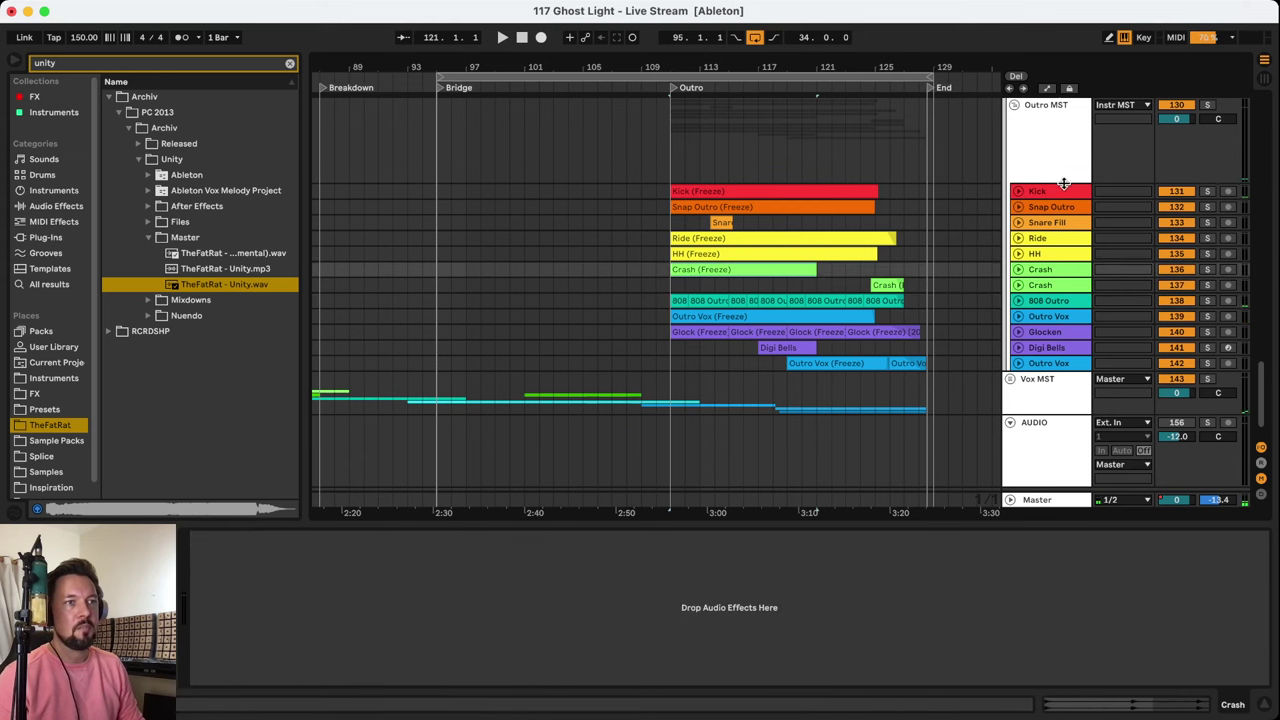
Solo the Outro drum tracks from Kick through the first Crash together, play them, and clear the solos
click(1111, 194)
click(1207, 191)
key(space)
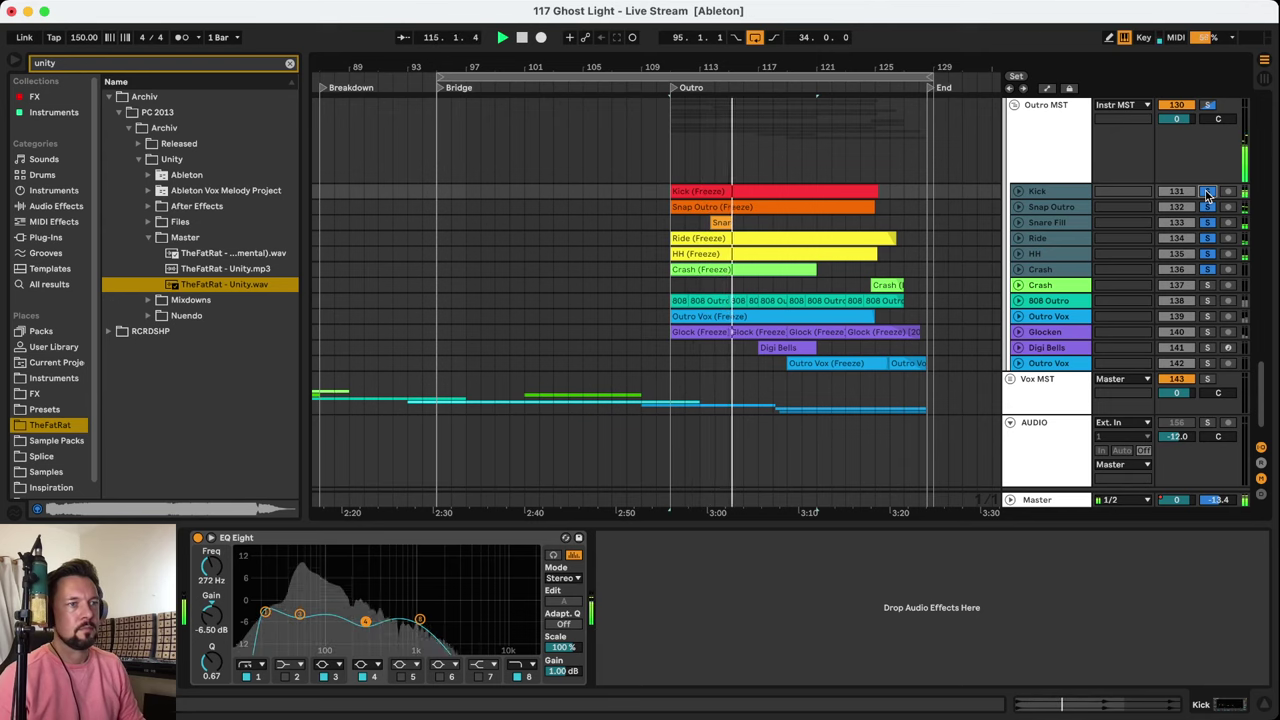
click(1207, 193)
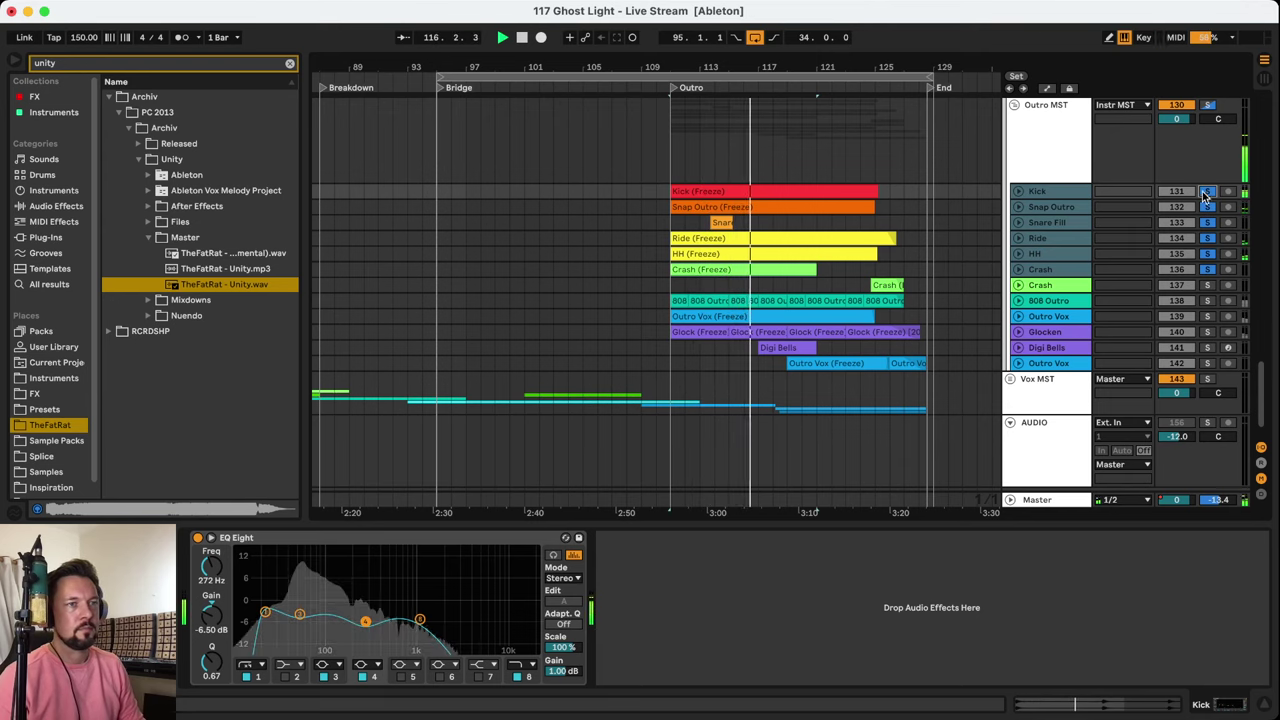
Solo the 808 Outro track, play it from the Outro's start, and show its device chain
click(1060, 287)
click(1066, 301)
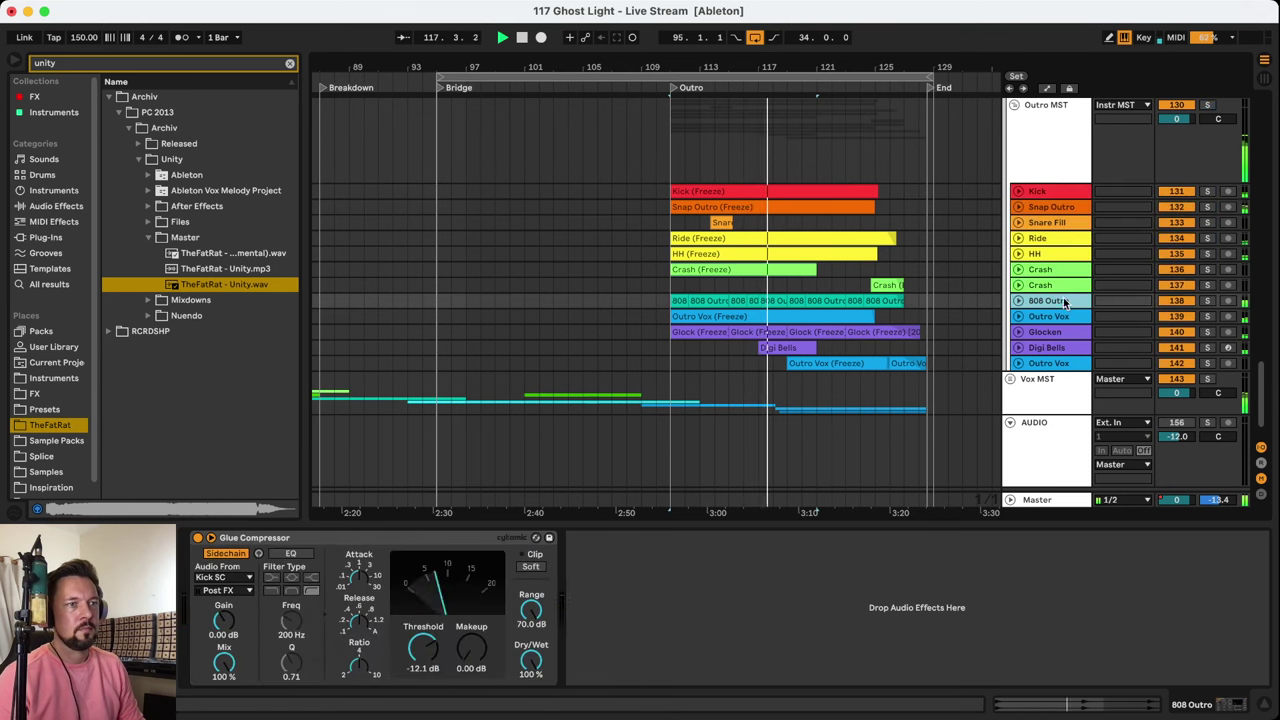
click(1208, 302)
key(space)
key(space)
click(1066, 302)
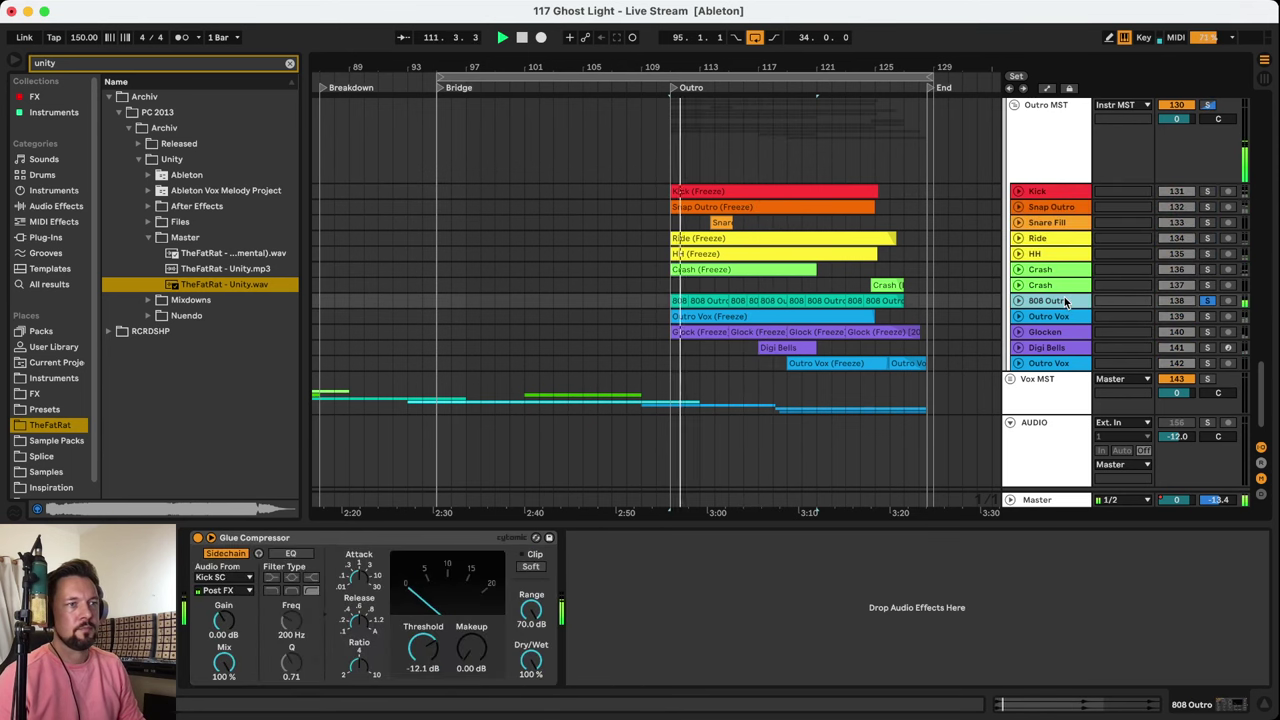
Solo the first Outro Vox track, show its devices, and unfold it to examine the waveform
click(1207, 316)
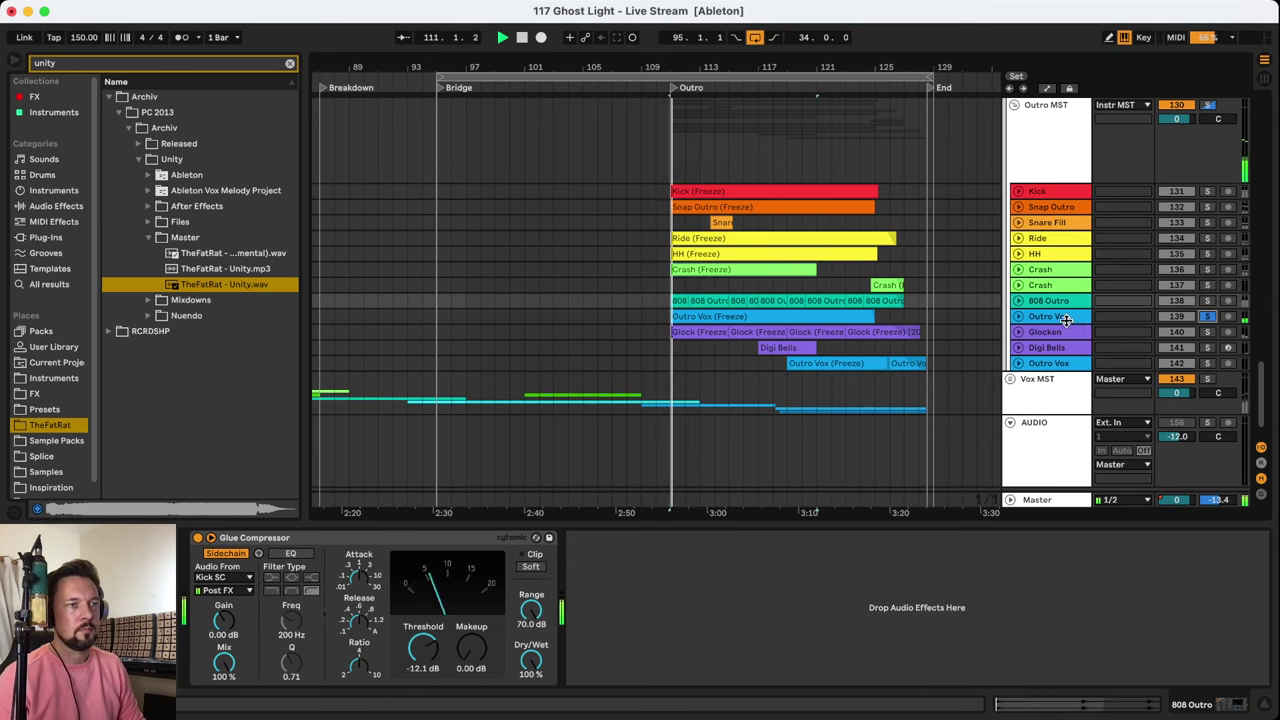
click(1030, 316)
click(1019, 316)
scroll(1068, 304, down, 1)
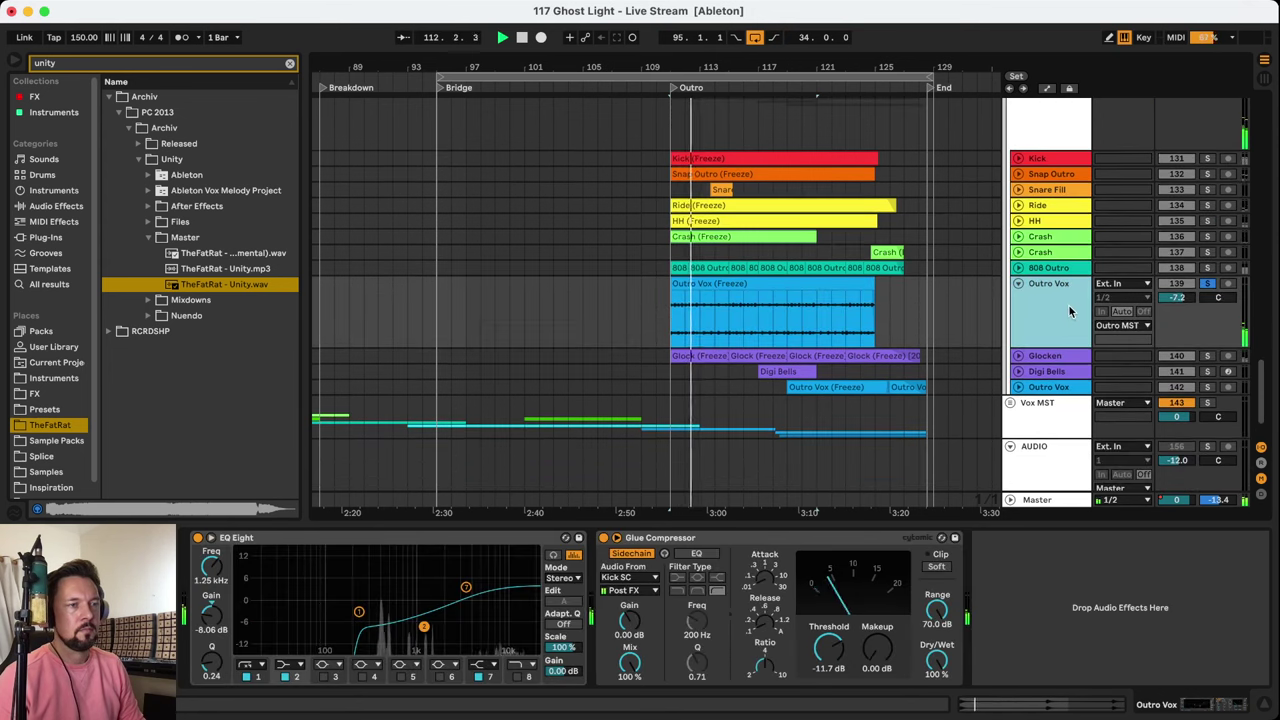
Unfold the Glocken track and solo it in place of Outro Vox, replay its first clip, and clear the solo
click(1062, 358)
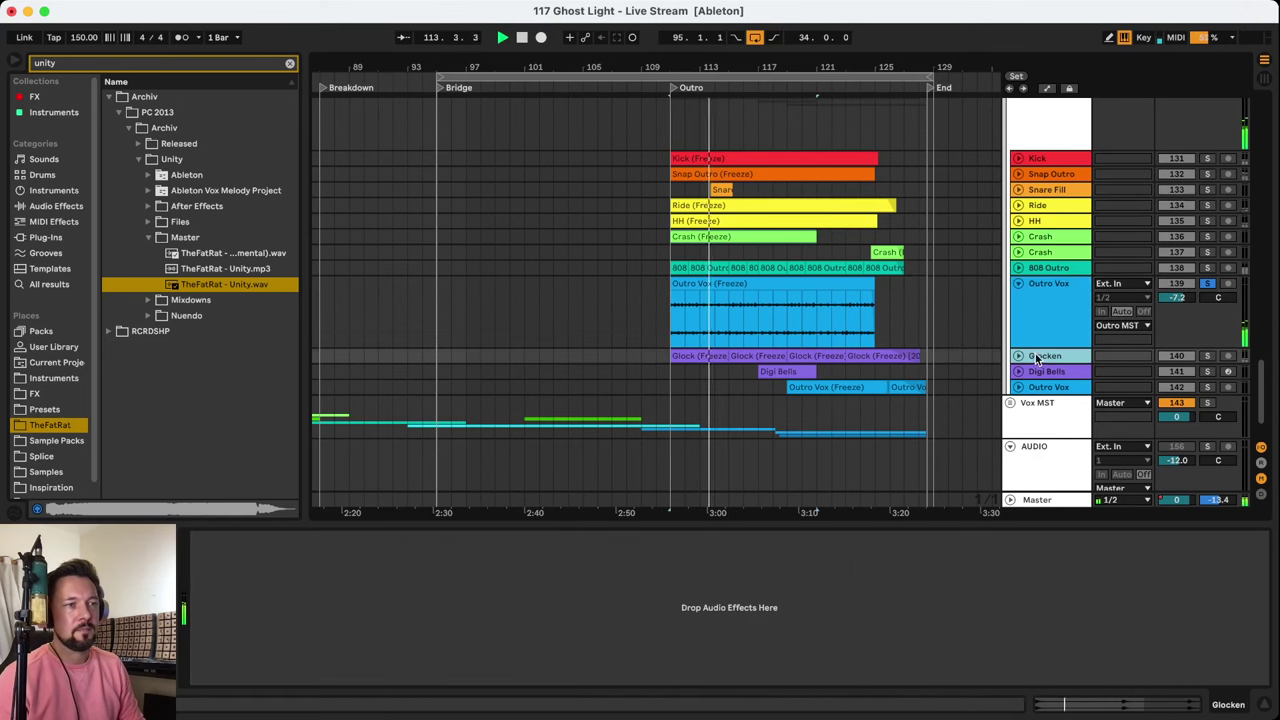
click(1019, 356)
scroll(1120, 300, down, 2)
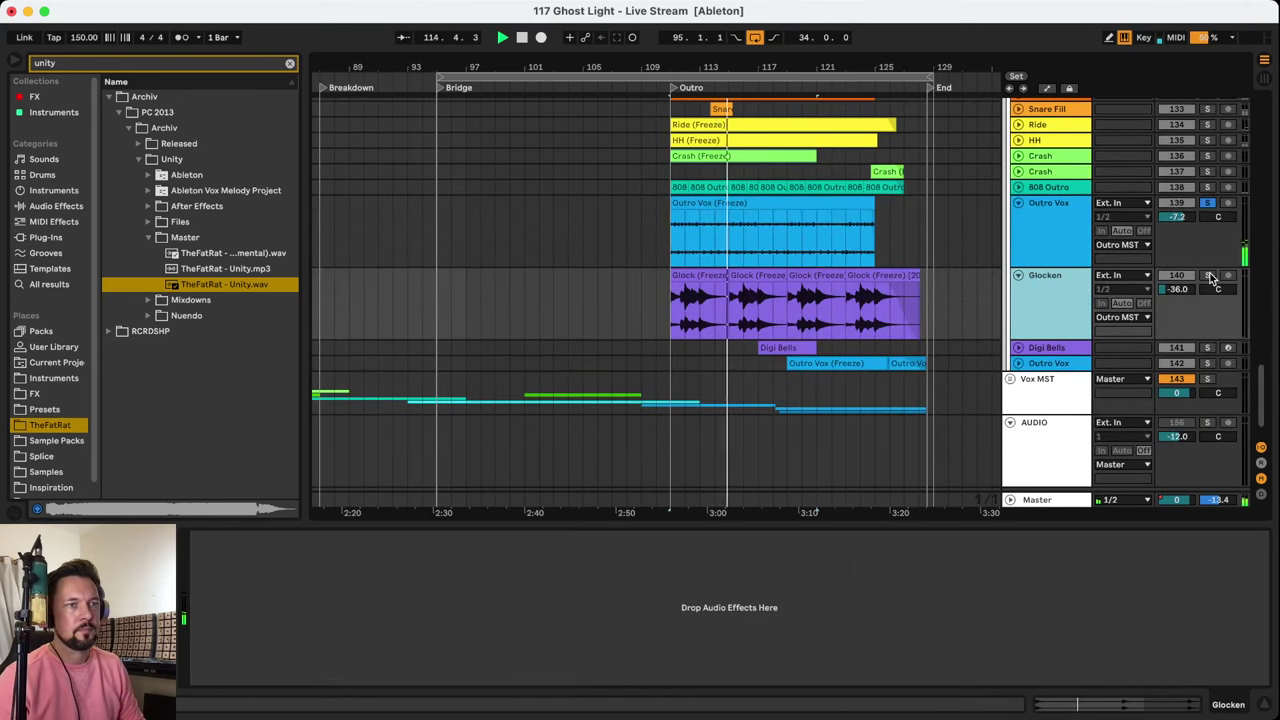
click(1208, 276)
click(1208, 204)
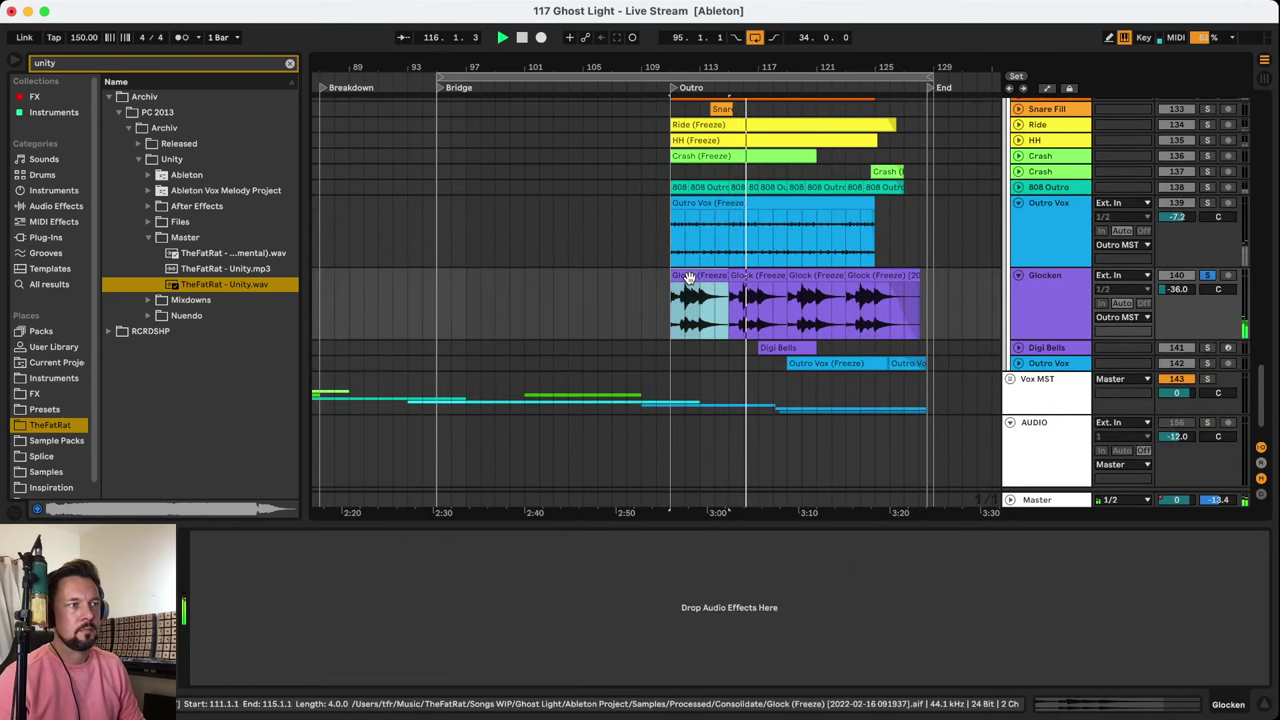
click(1050, 282)
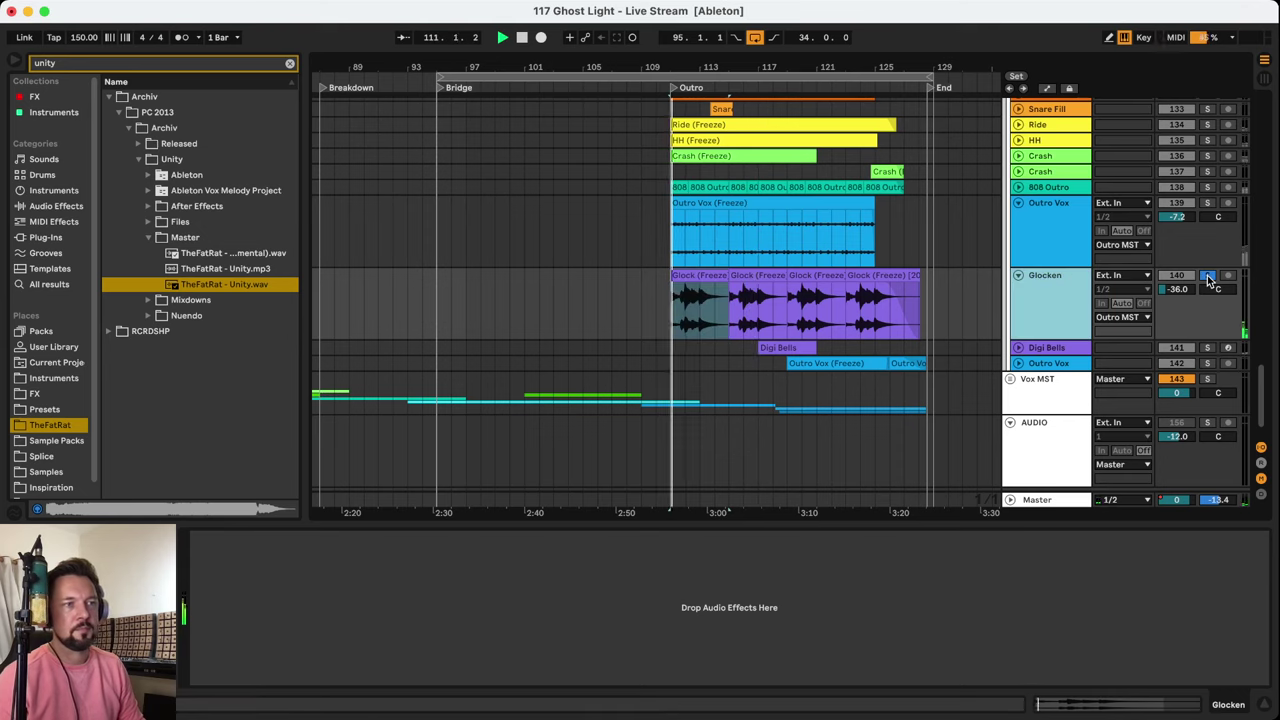
click(1207, 275)
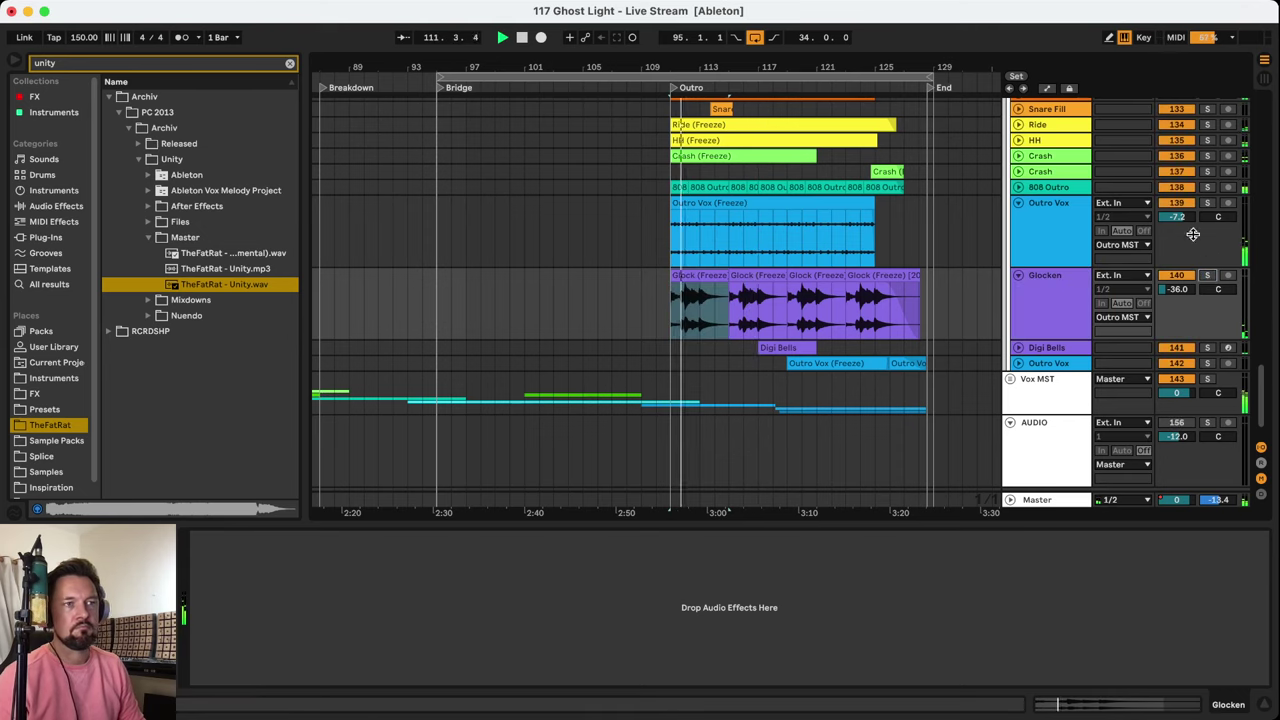
Fold the Outro Vox and Glocken tracks and unfold the Vox MST group
click(1018, 203)
click(1018, 218)
click(1011, 266)
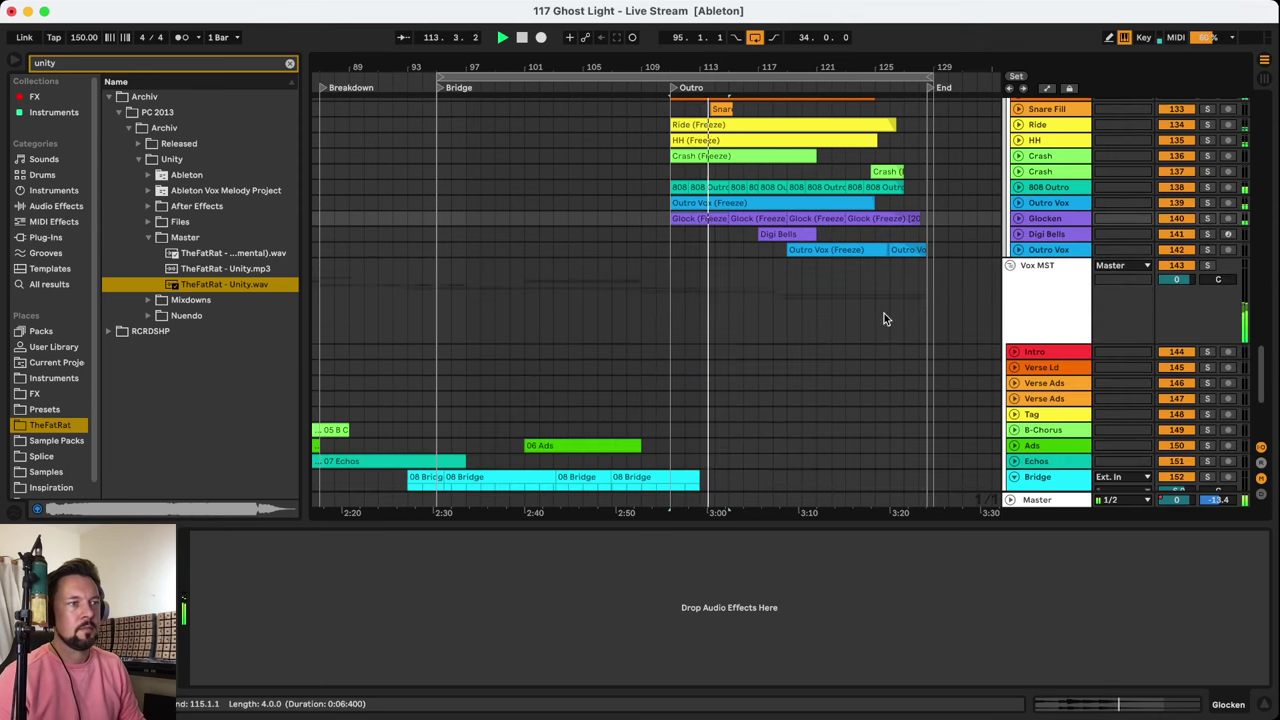
Solo the Outro vocal track holding the 09 Outro clip, unfold its waveform, and play it from the Outro's start
scroll(882, 315, down, 5)
click(1036, 375)
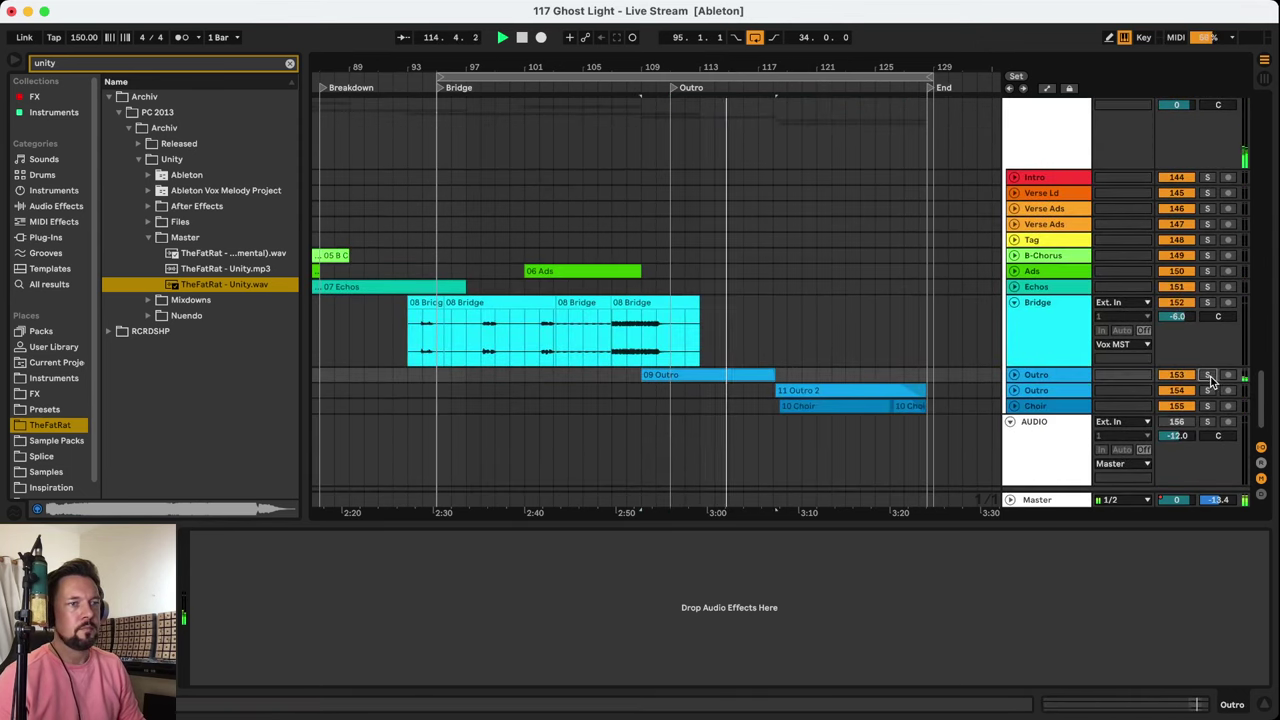
click(1014, 375)
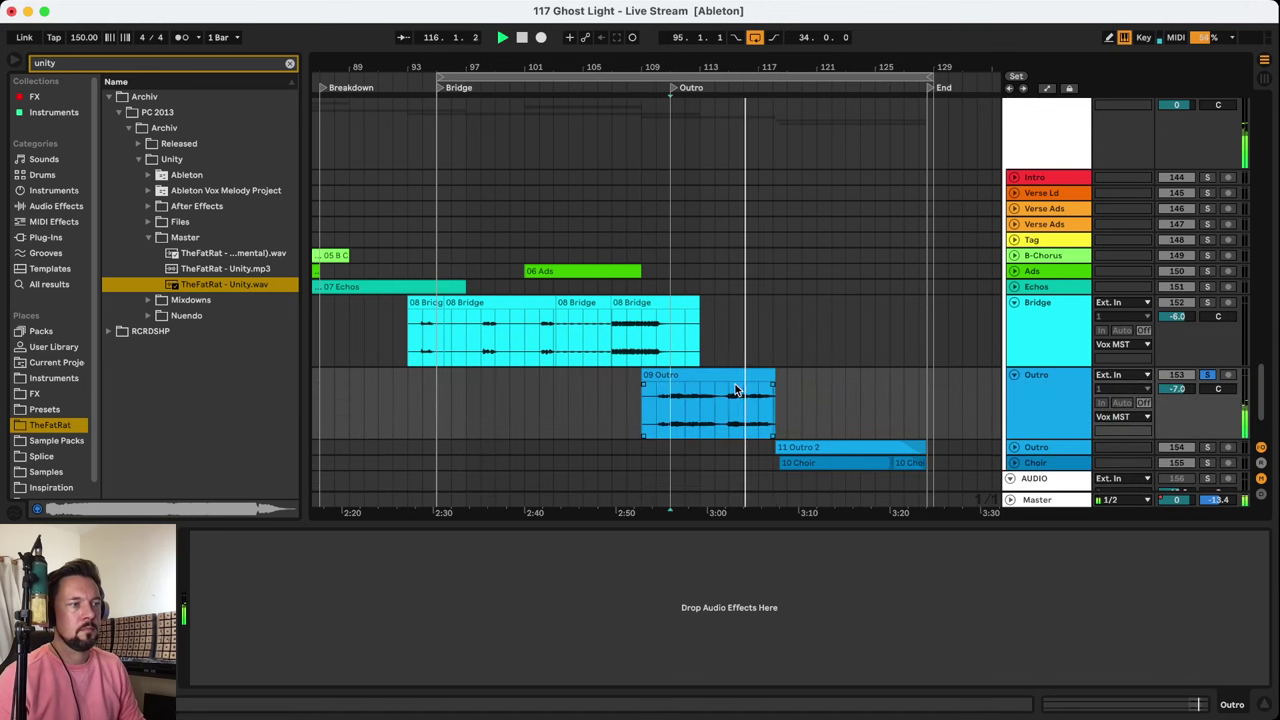
scroll(785, 357, up, 3)
scroll(790, 354, down, 3)
scroll(802, 342, up, 3)
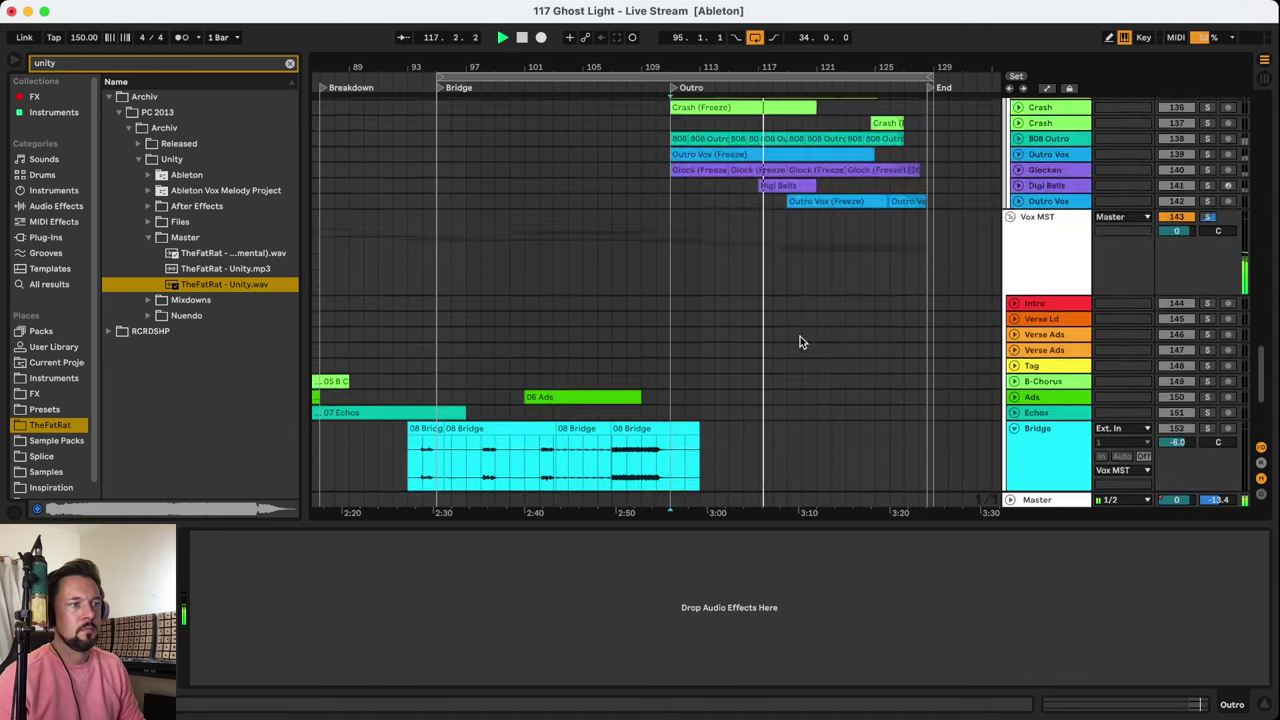
scroll(802, 342, down, 5)
scroll(804, 336, up, 10)
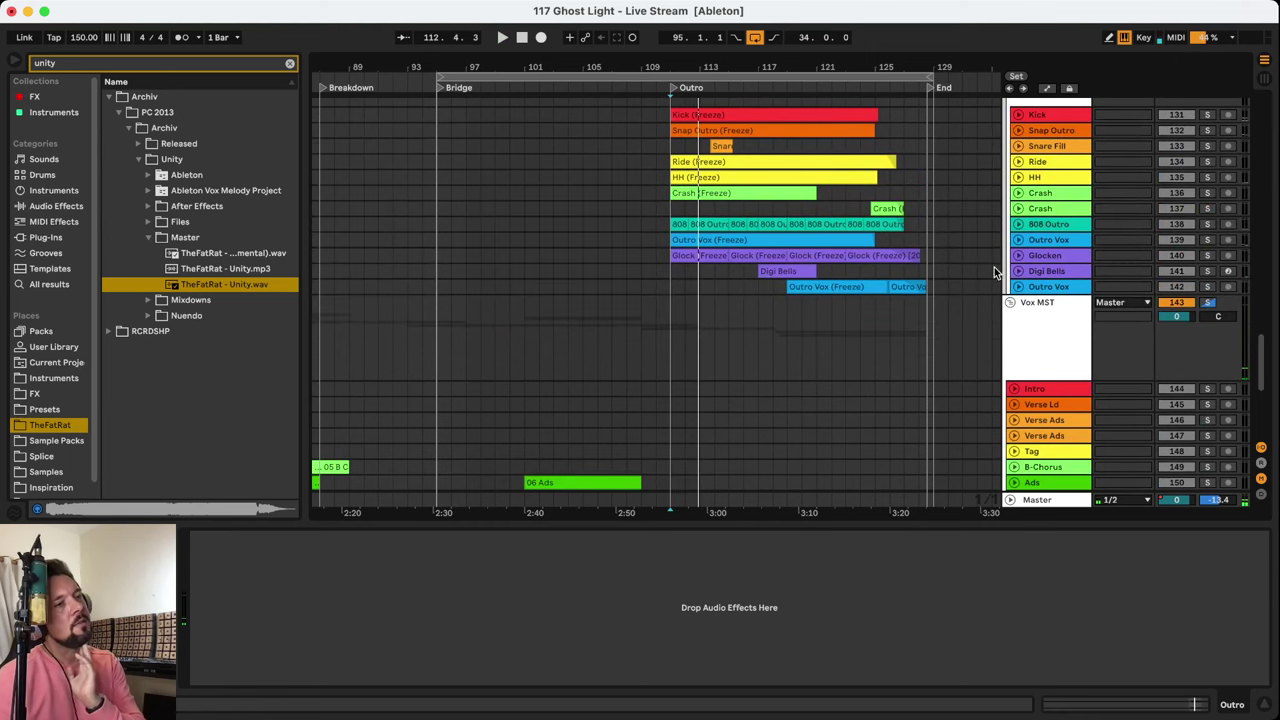
scroll(797, 288, down, 8)
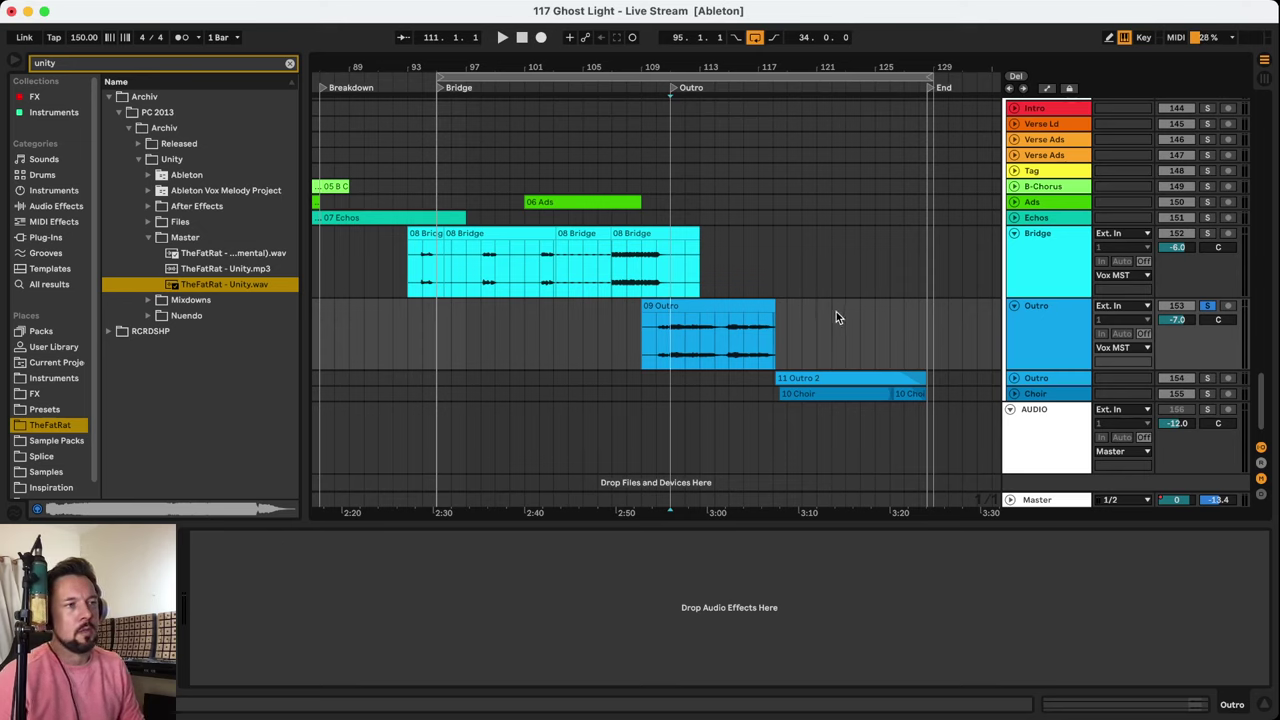
key(space)
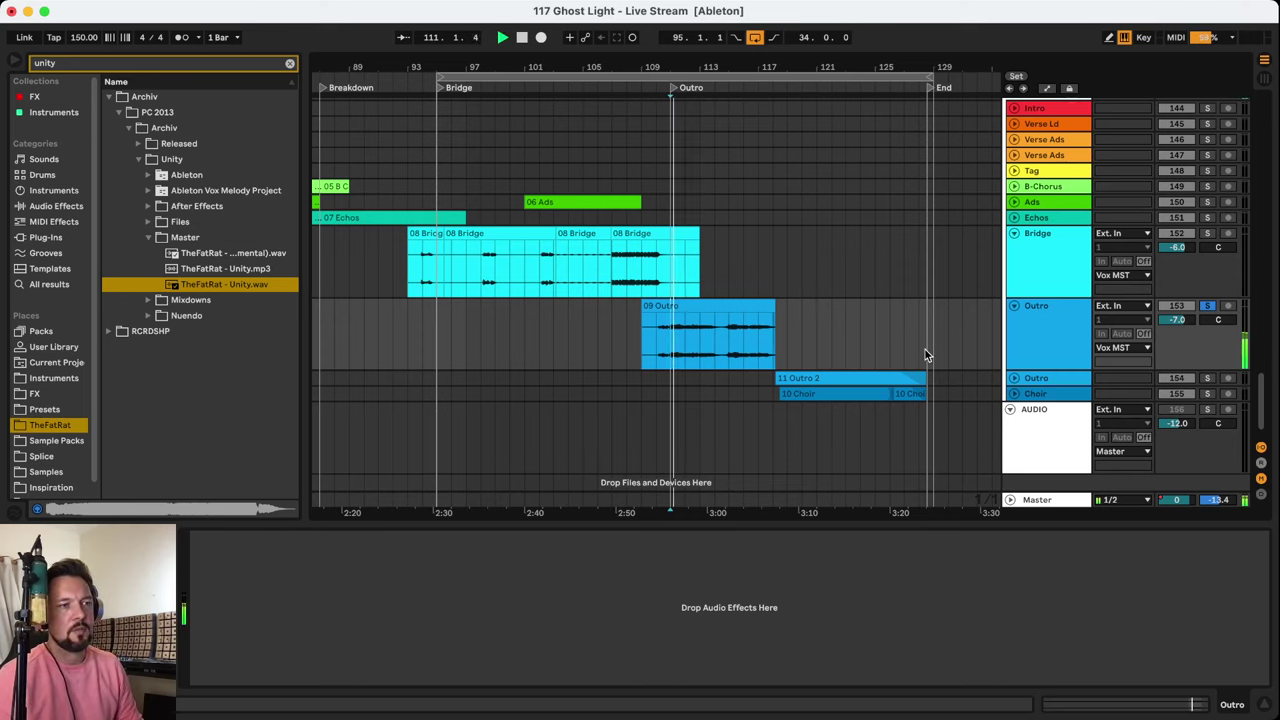
Move the solo from the first Outro vocal track to the Choir track and select its 10 Choir clip in the Outro
click(806, 377)
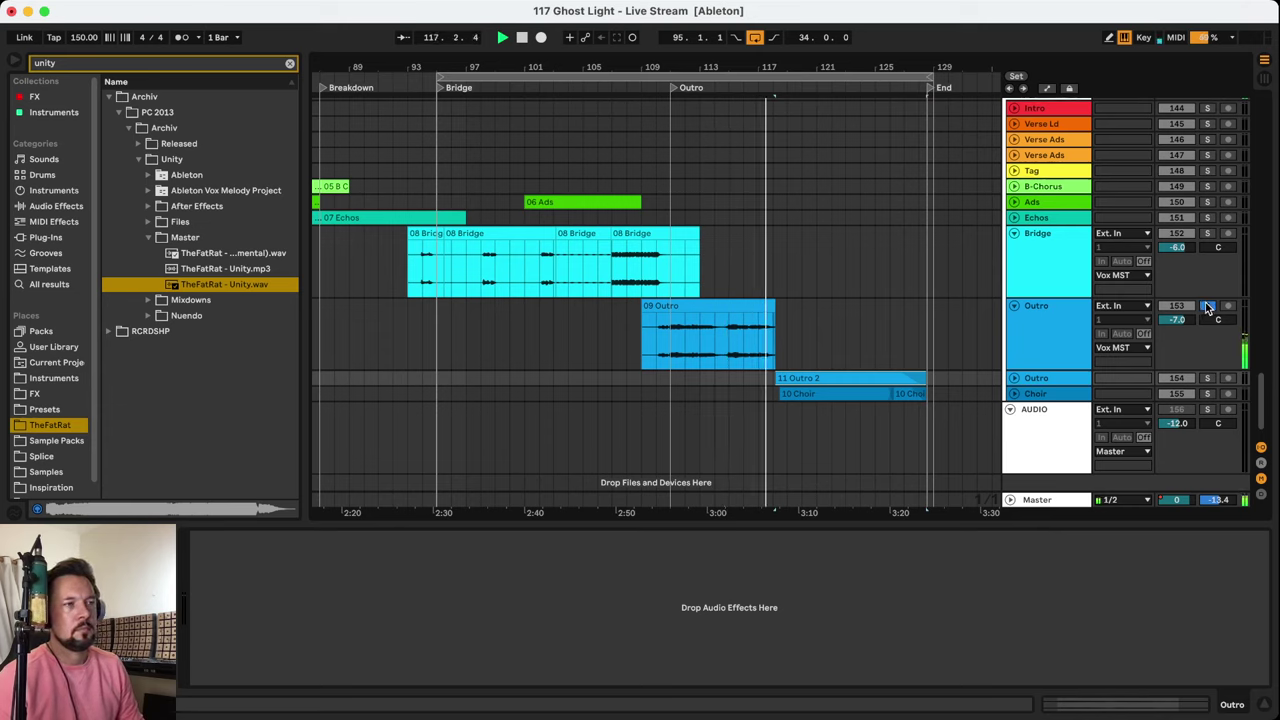
click(1207, 393)
click(1210, 307)
click(1207, 379)
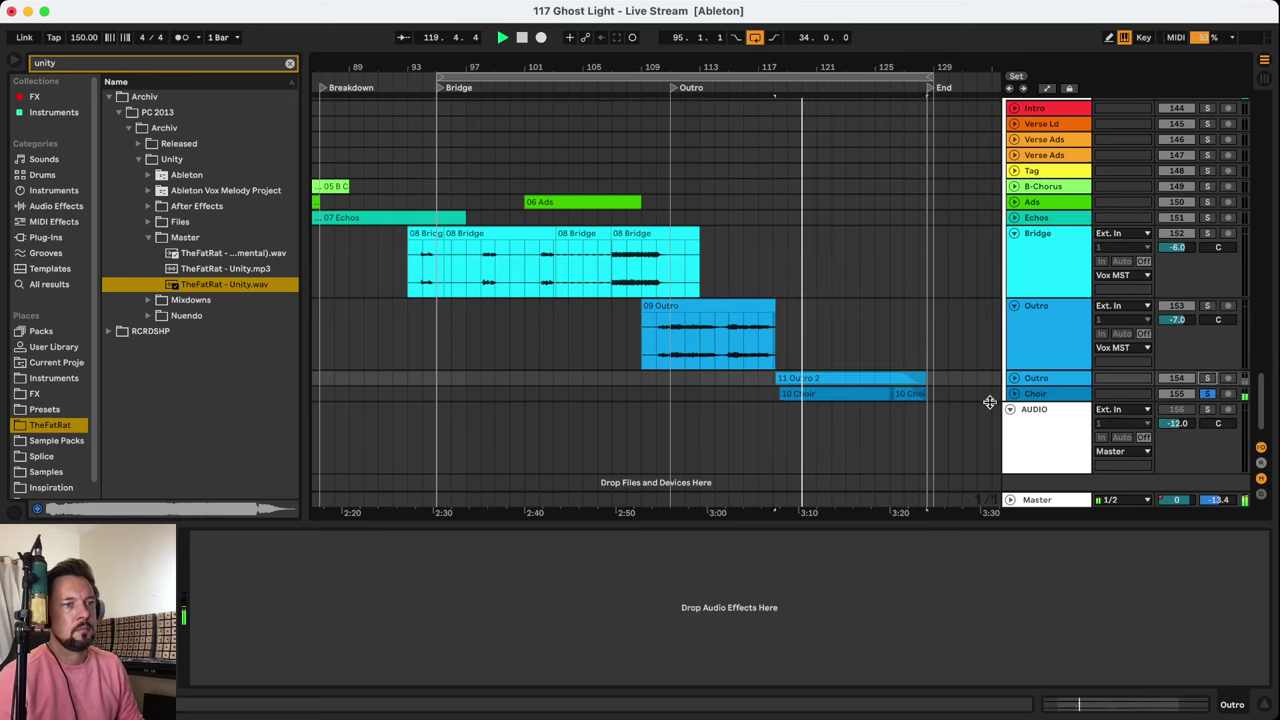
click(808, 394)
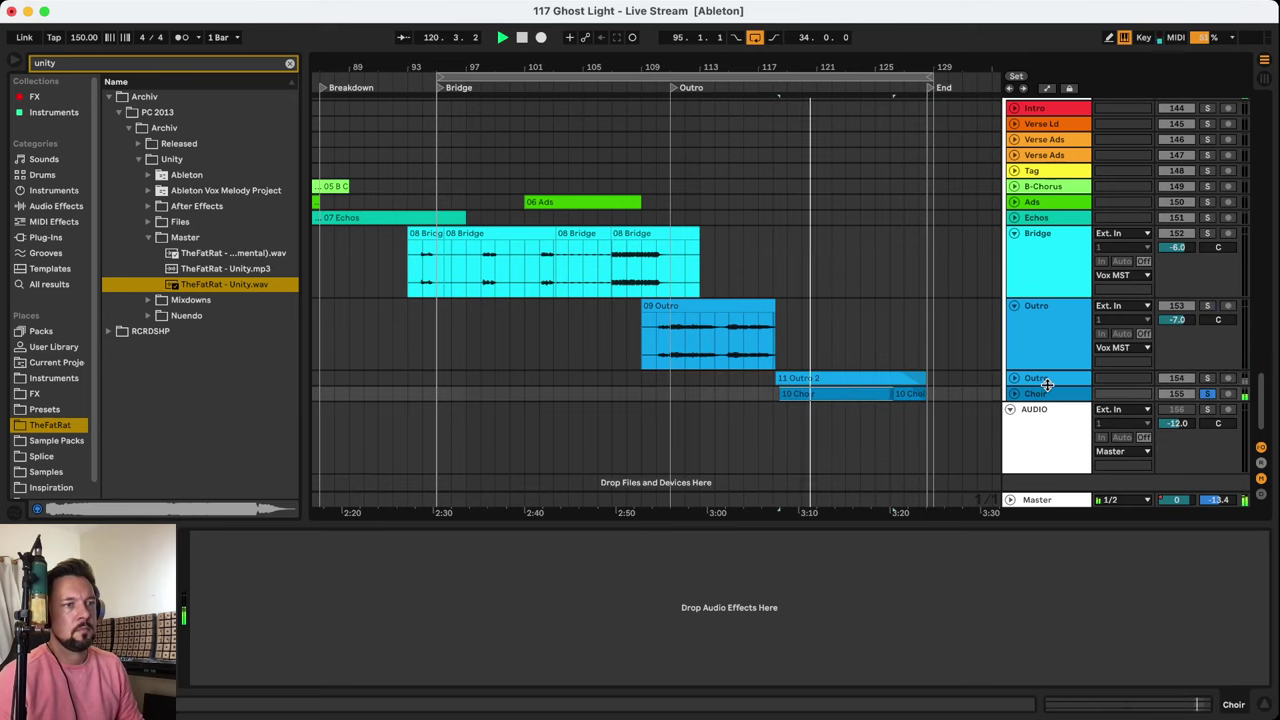
Fold the Bridge and first Outro vocal tracks, and unfold the Choir track to show its waveform
click(1014, 305)
click(1014, 233)
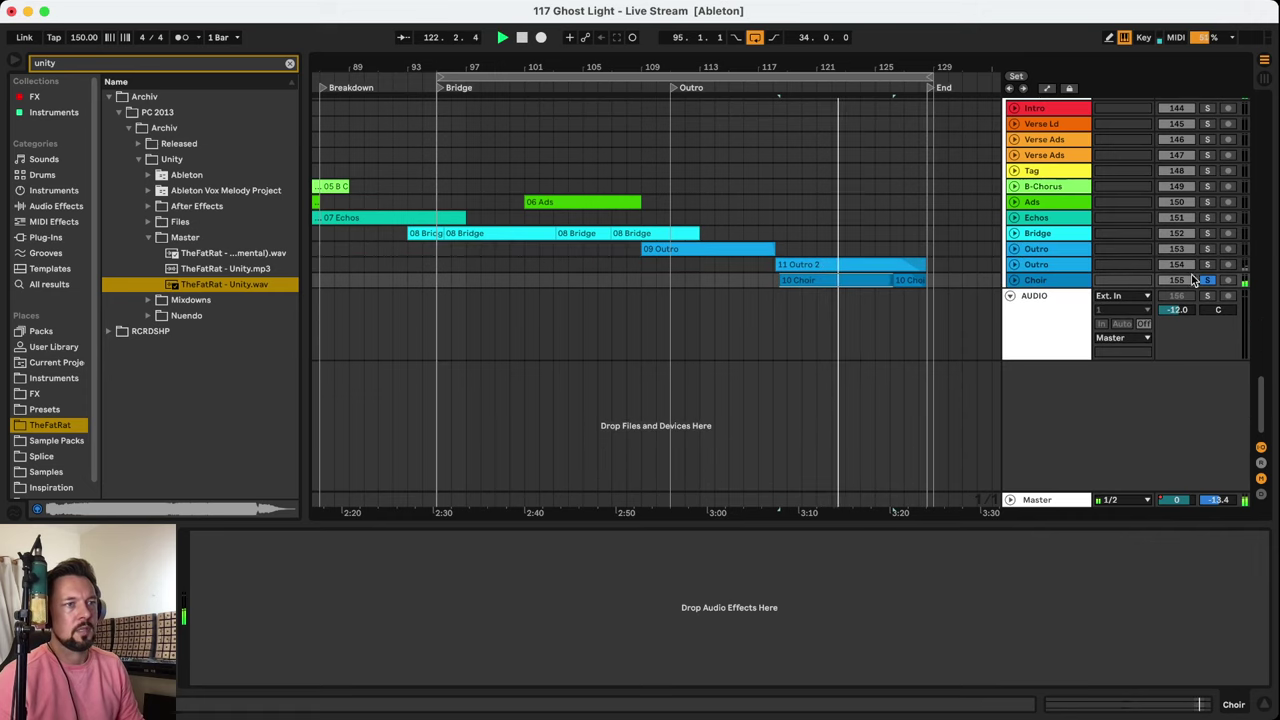
click(1014, 280)
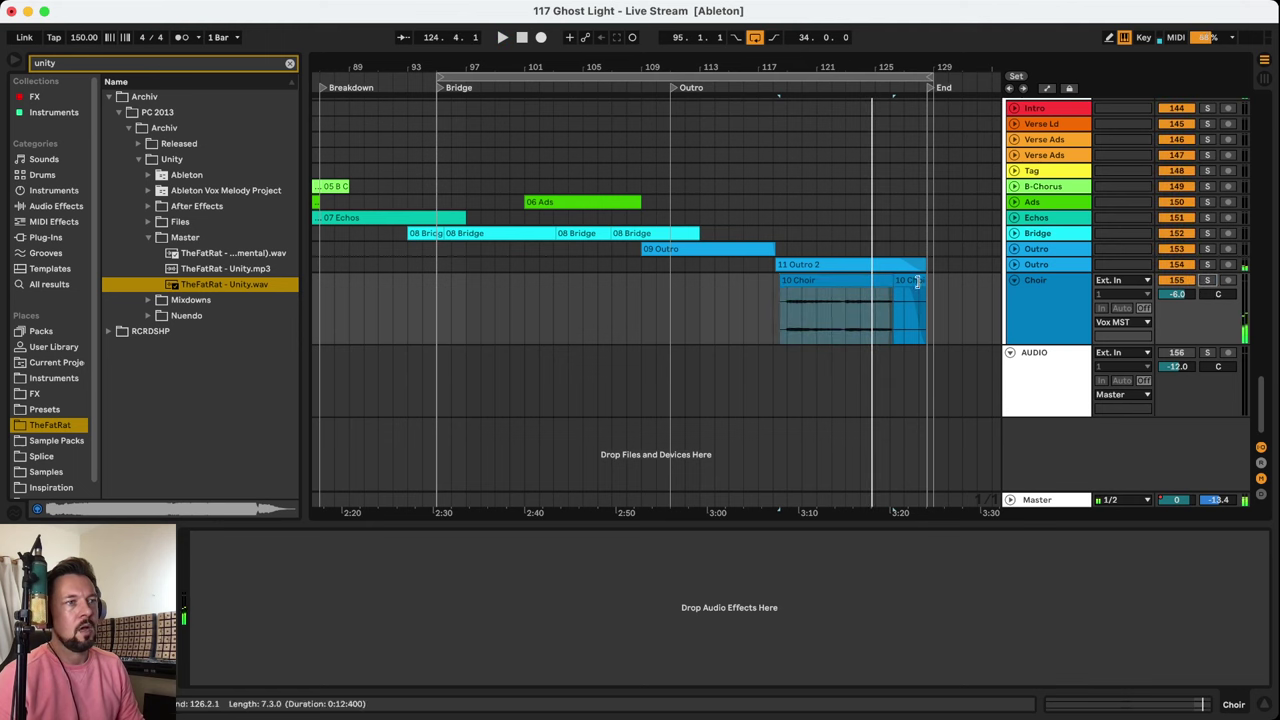
Play the full arrangement without solos from the first 10 Choir clip in the Outro
click(822, 282)
scroll(875, 247, up, 5)
scroll(934, 261, up, 12)
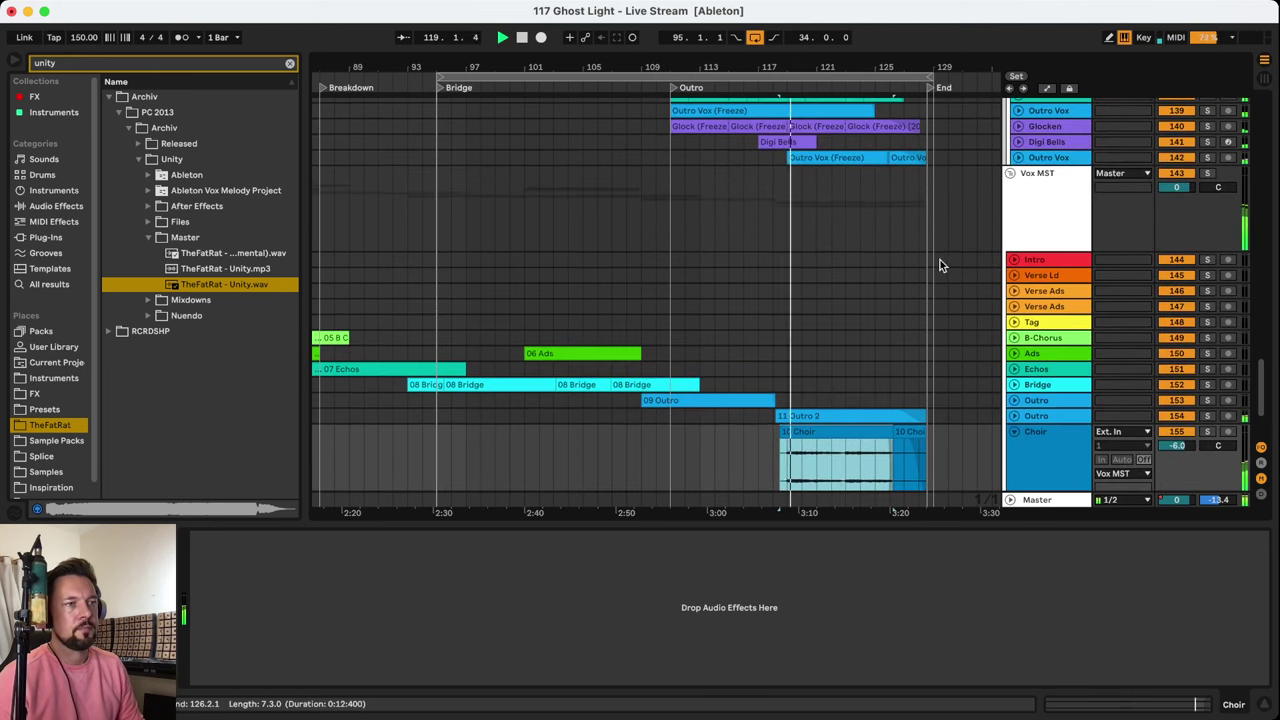
scroll(921, 270, up, 20)
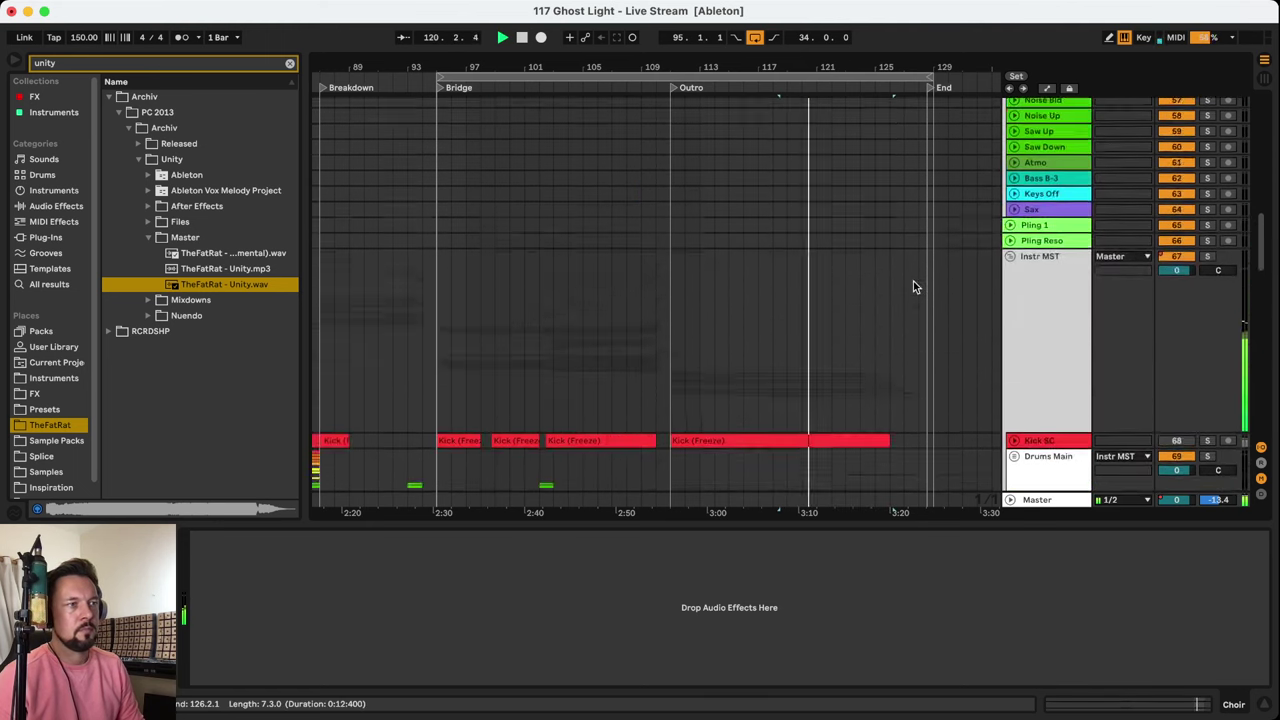
Extend the loop's start from the Bridge back to the Intro at bar 9 so it spans the whole song
drag(870, 72, 940, 32)
scroll(945, 202, down, 10)
scroll(947, 208, up, 10)
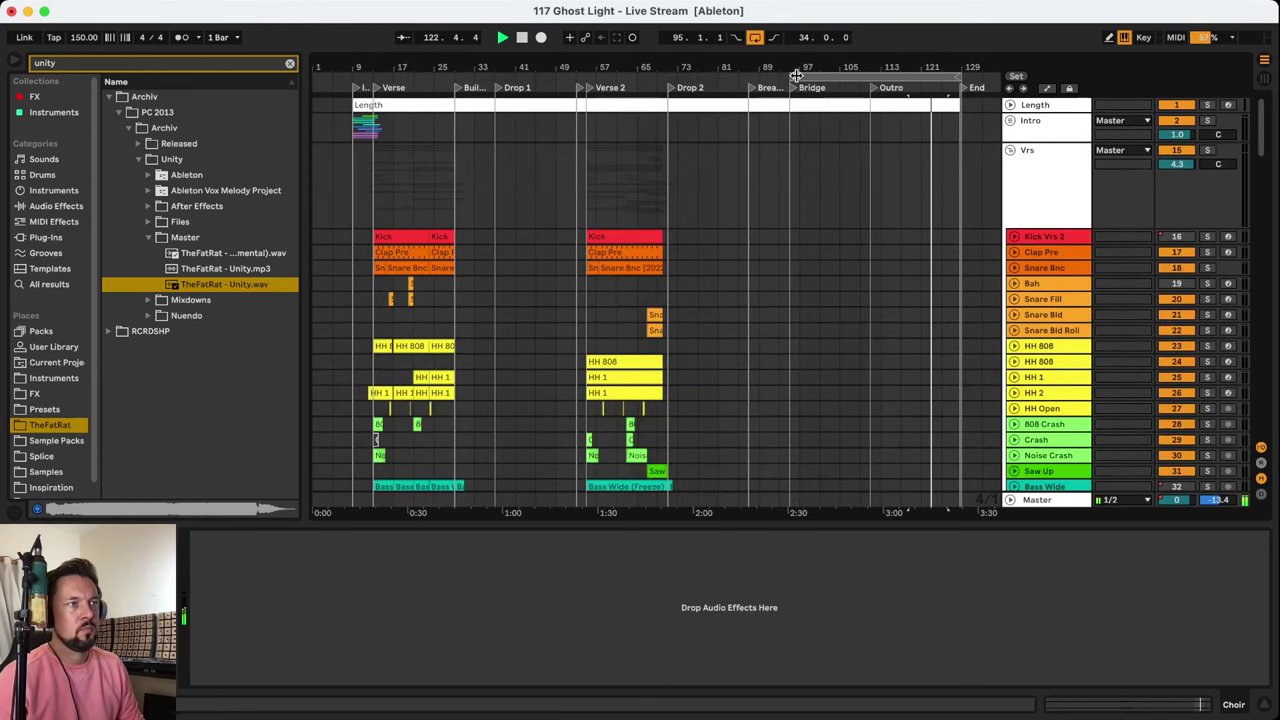
drag(789, 75, 357, 75)
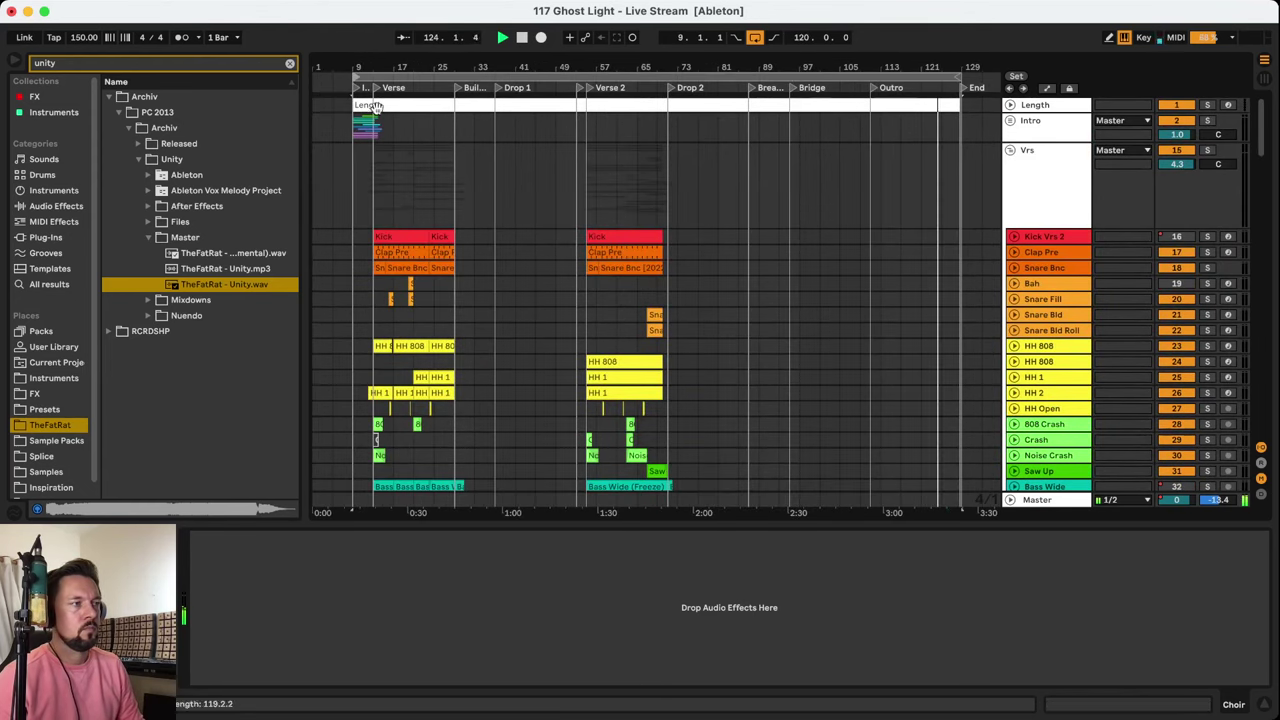
Return to the vocal tracks, fold the Choir track, and stop playback
click(380, 180)
scroll(654, 169, down, 15)
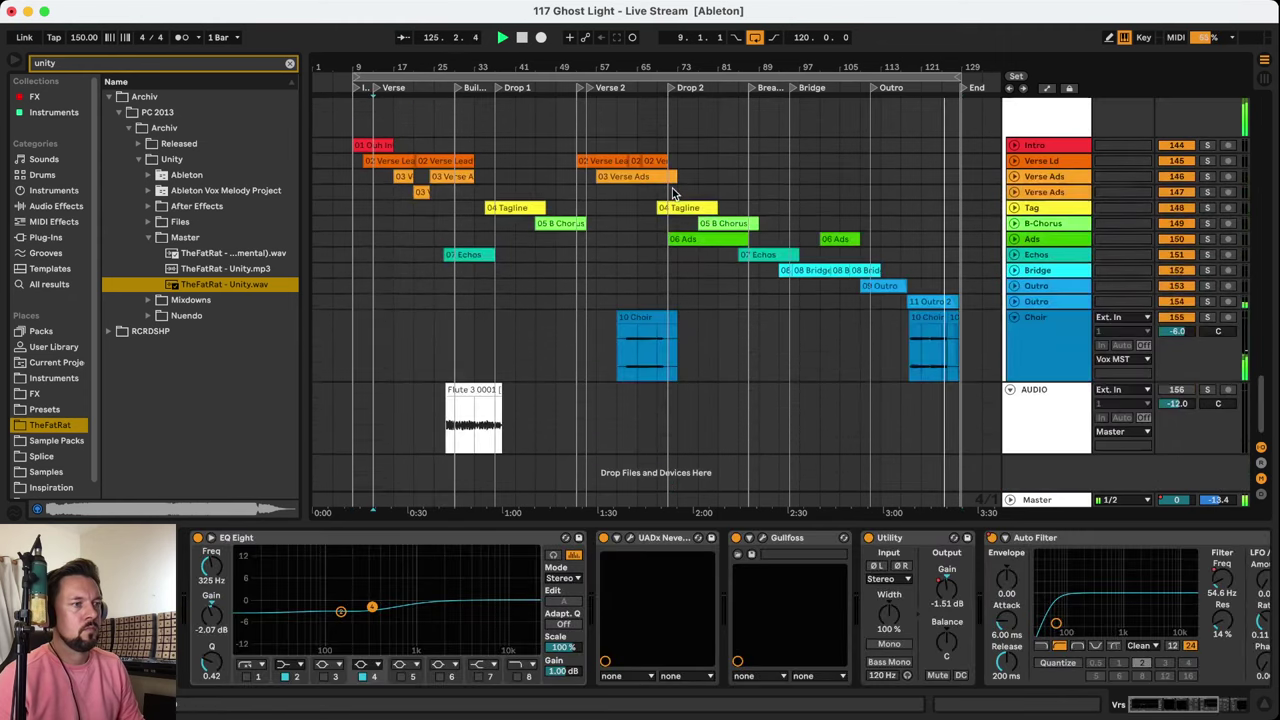
click(1038, 322)
click(1016, 317)
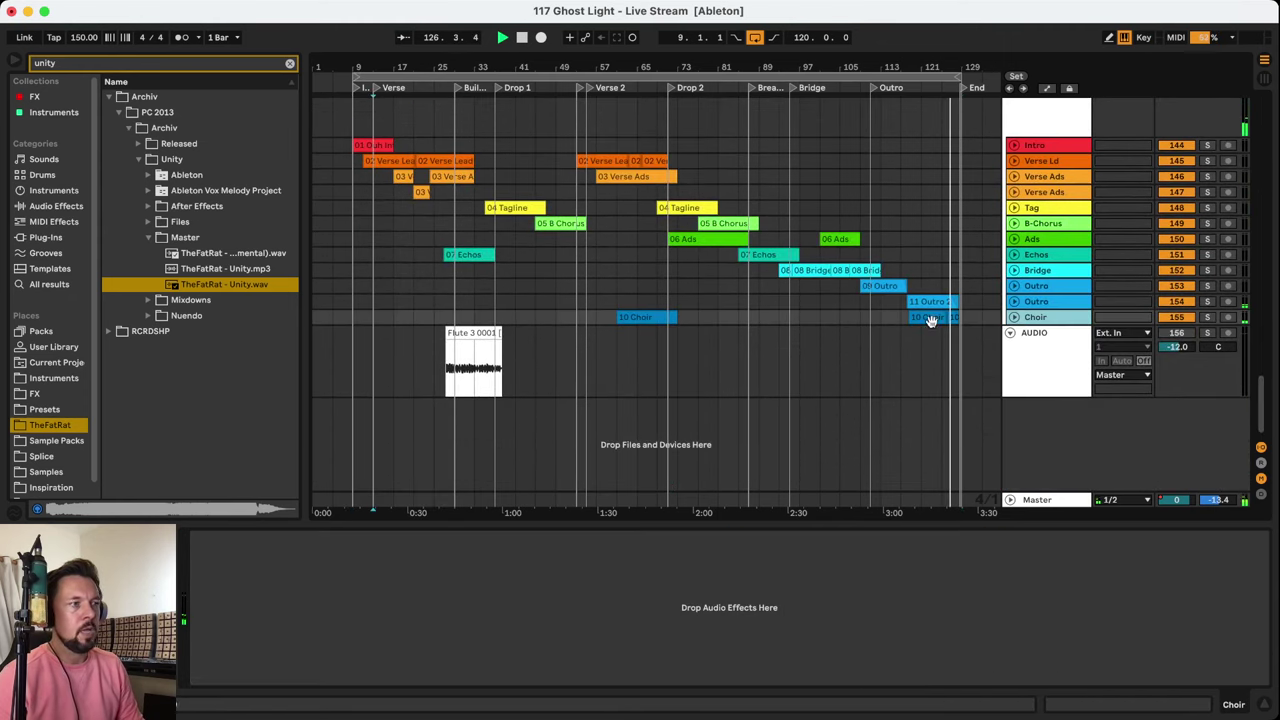
scroll(551, 196, up, 3)
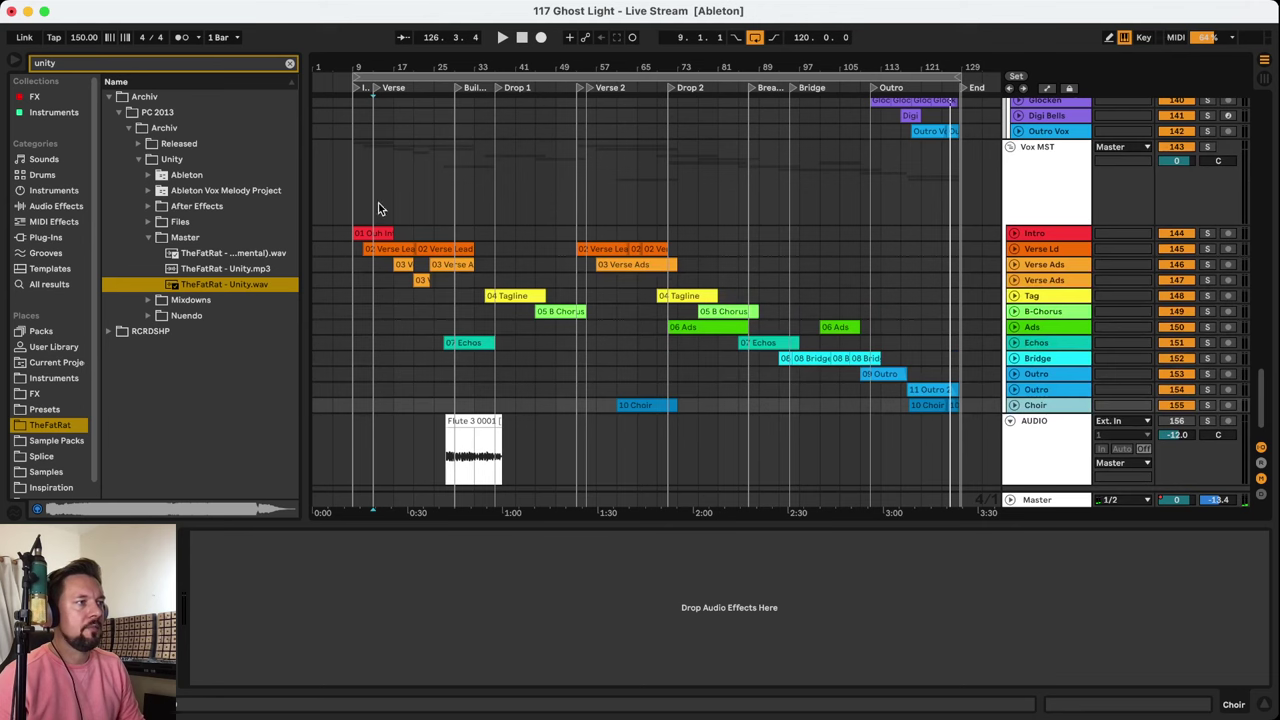
Unfold the Verse Ld track to examine the first 02 Verse Lead clips, with the Intro vocal track folded
click(378, 234)
click(379, 249)
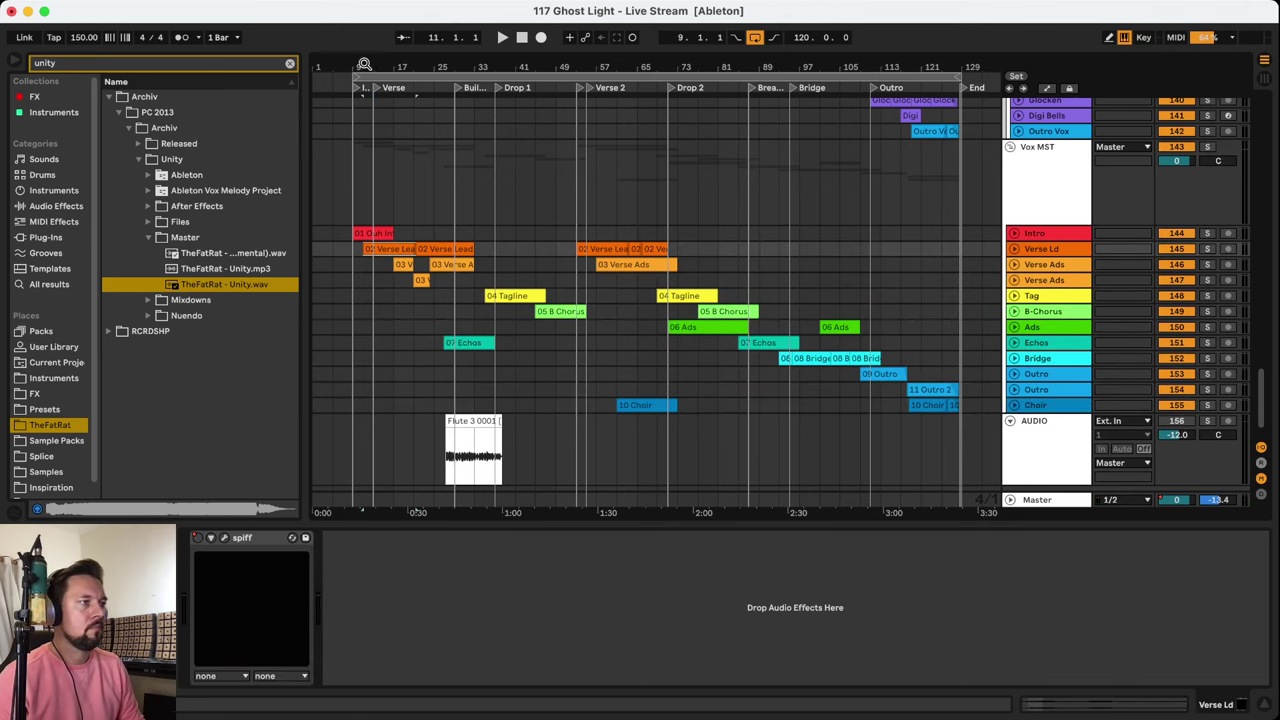
drag(364, 64, 364, 92)
alt+click(1016, 234)
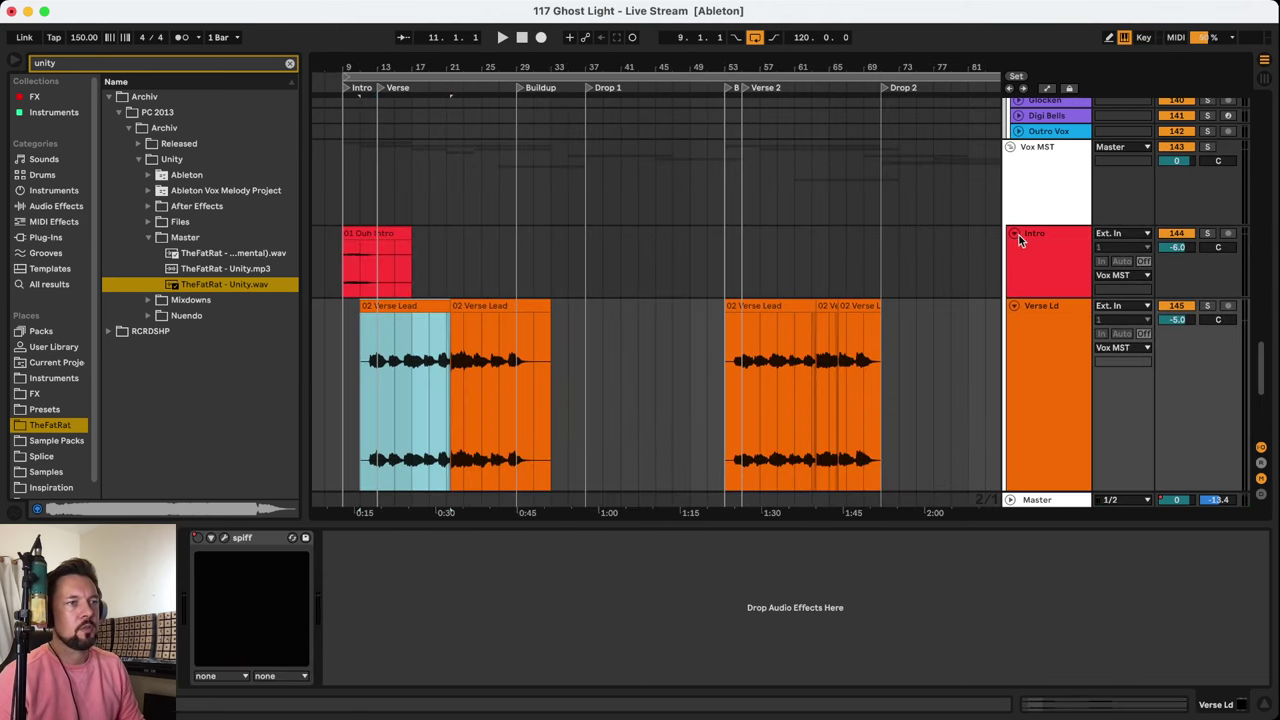
click(1042, 292)
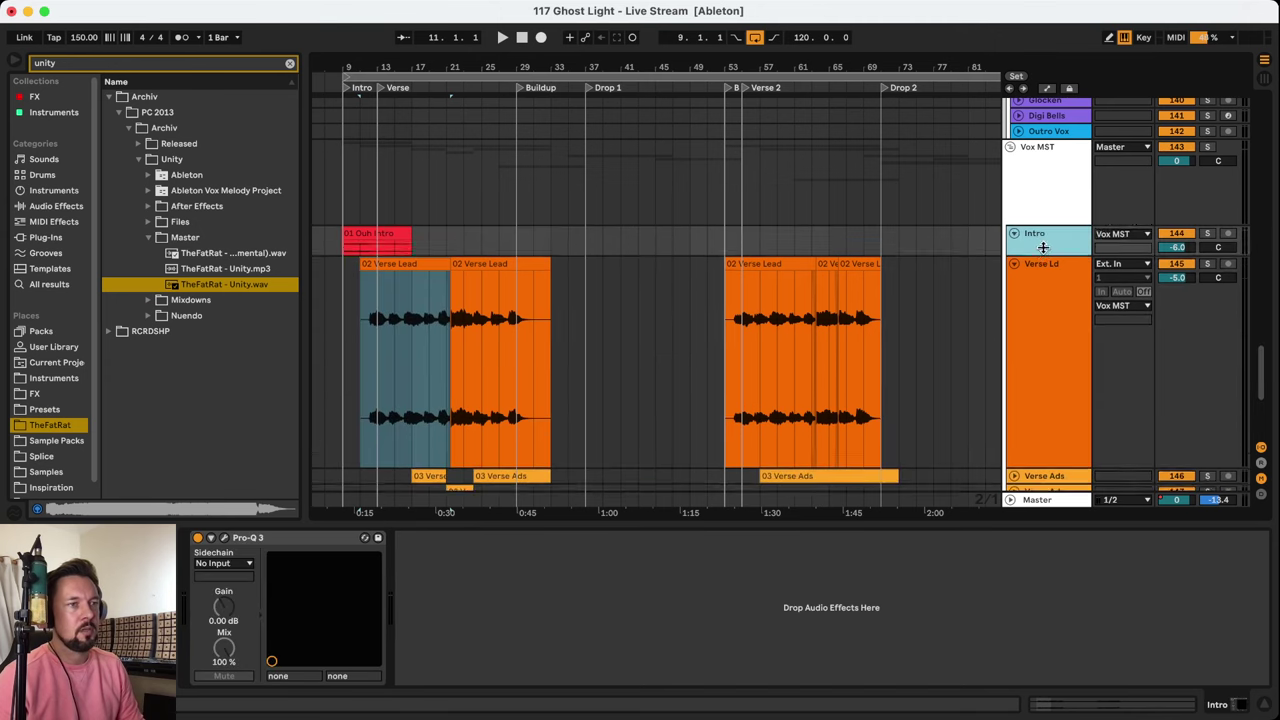
click(382, 249)
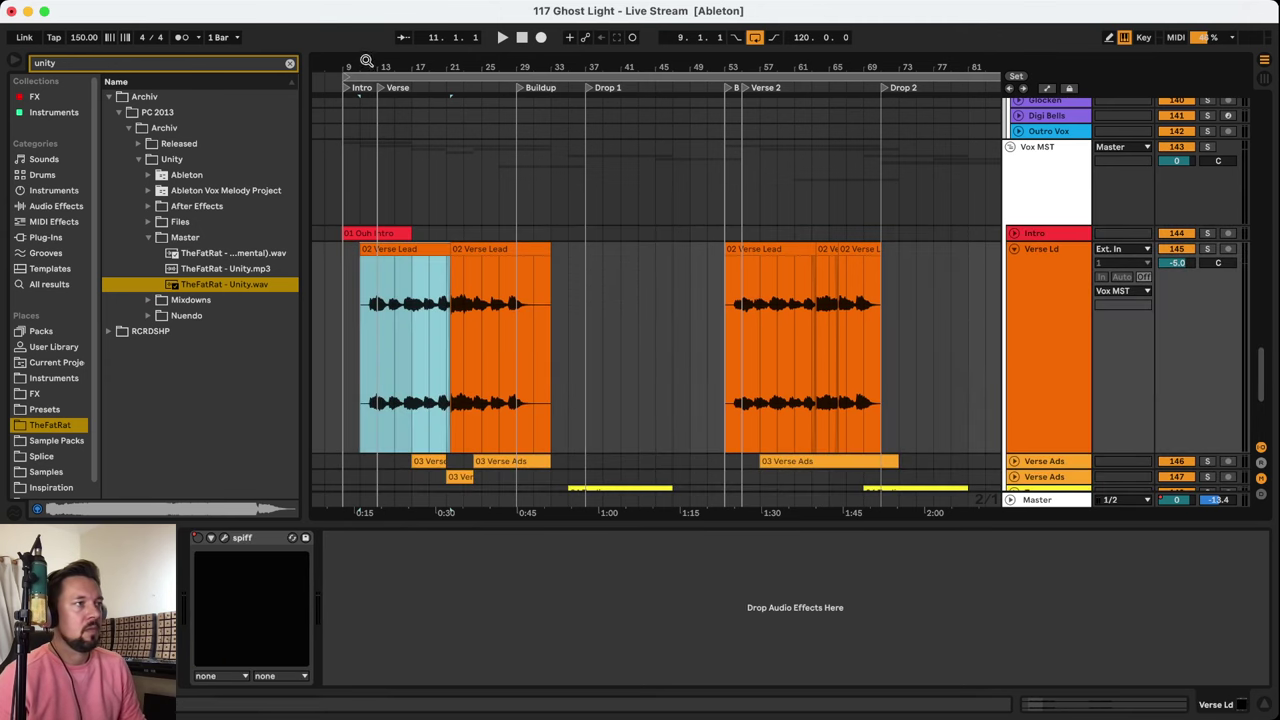
drag(367, 65, 367, 92)
Solo the Verse Ld track and play the verse lead vocal from bar 12 with its waveform unfolded
click(372, 323)
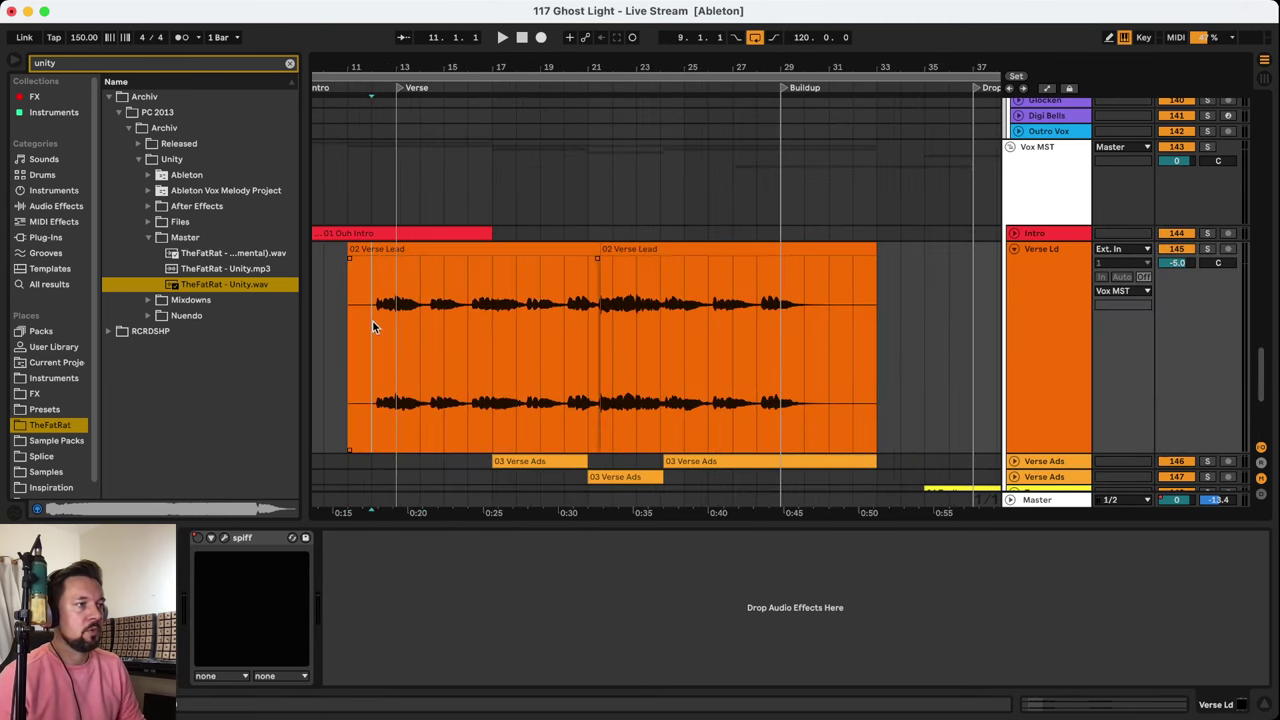
click(1208, 248)
key(space)
click(1015, 249)
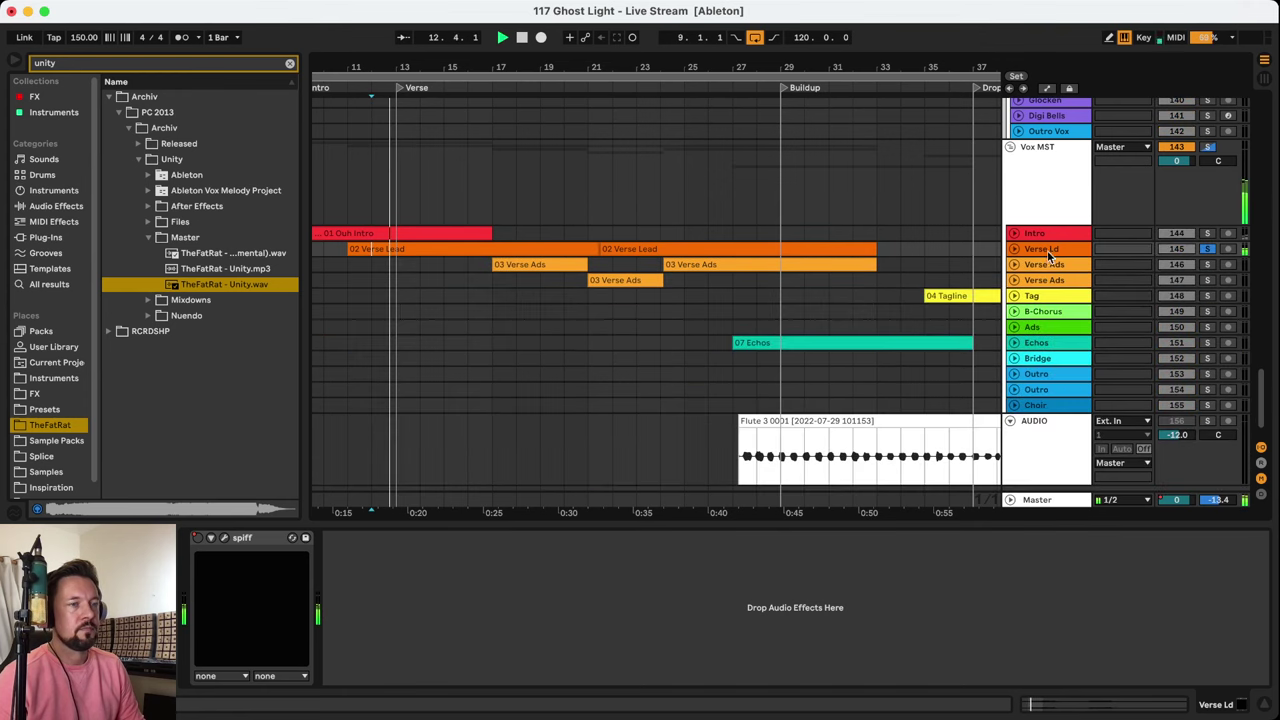
click(1015, 250)
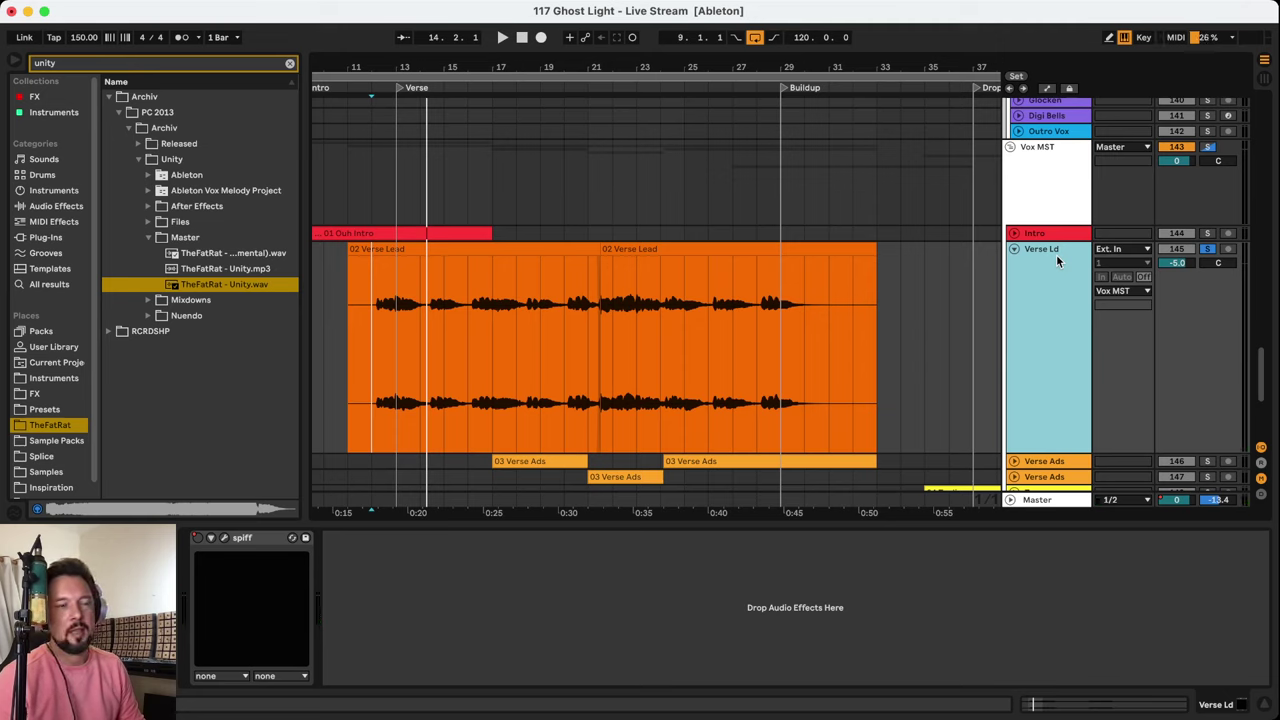
key(space)
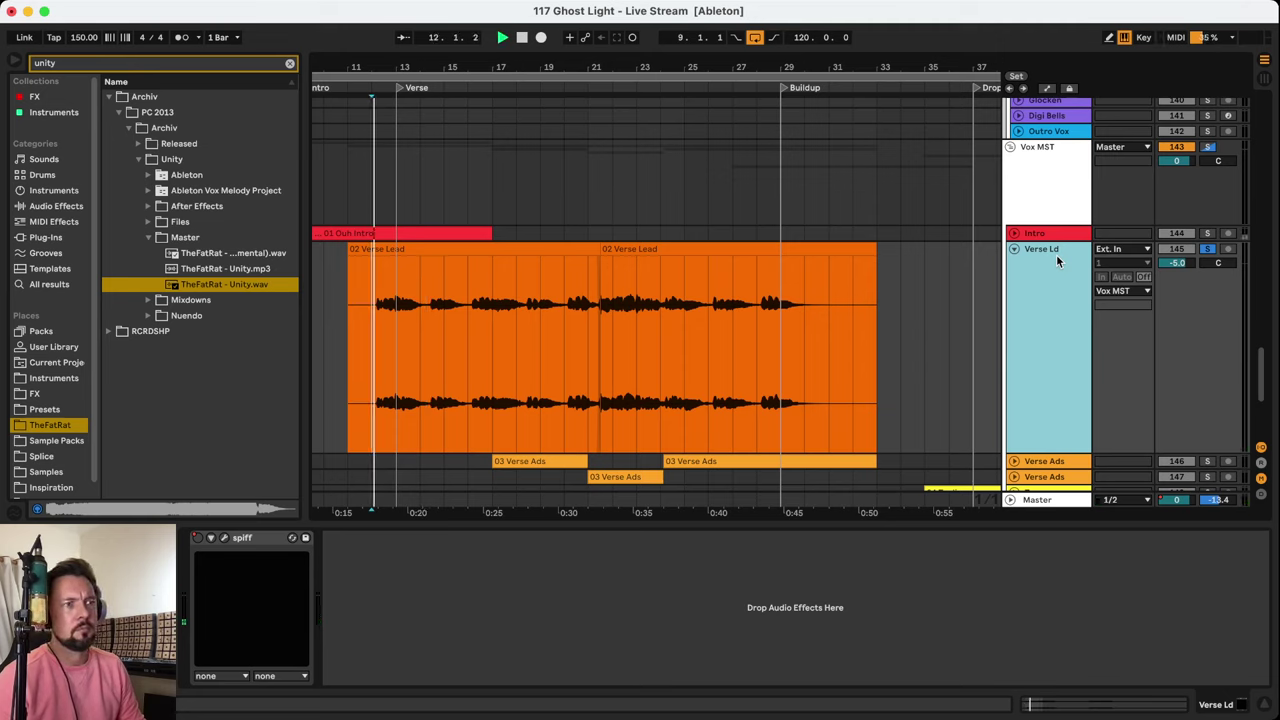
drag(400, 67, 473, 115)
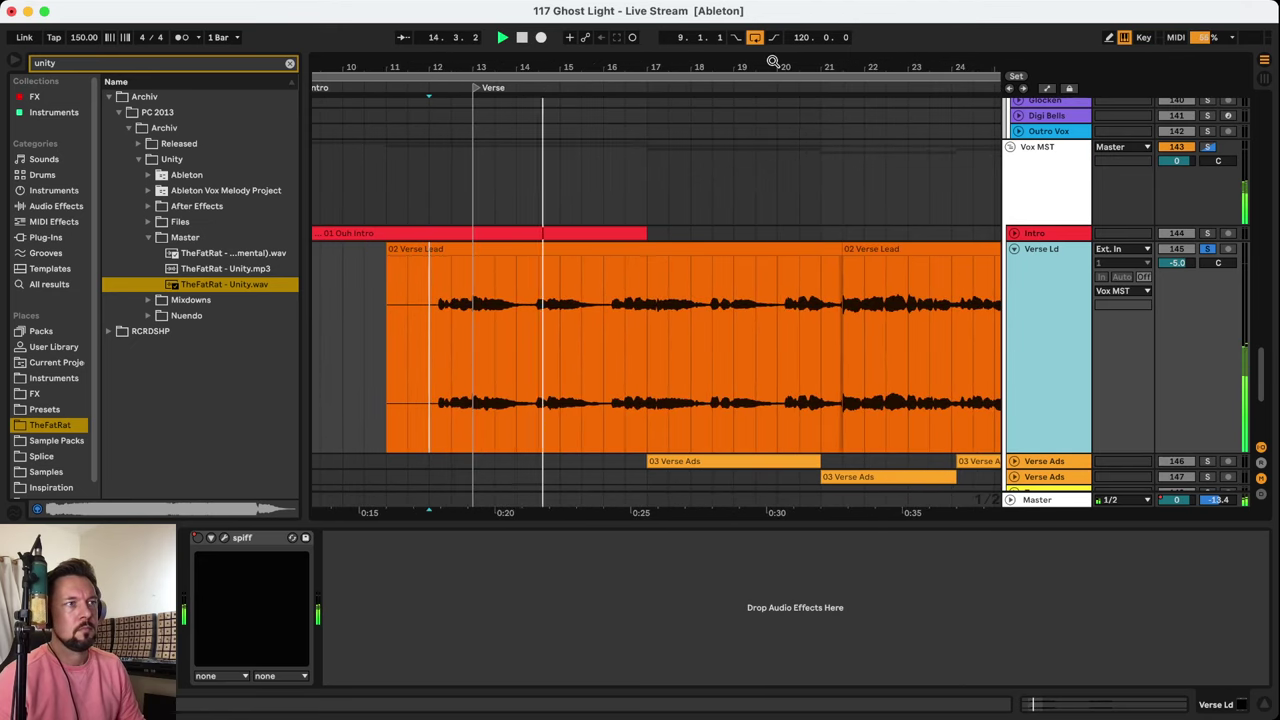
key(minus)
scroll(1055, 192, down, 5)
scroll(1055, 188, up, 2)
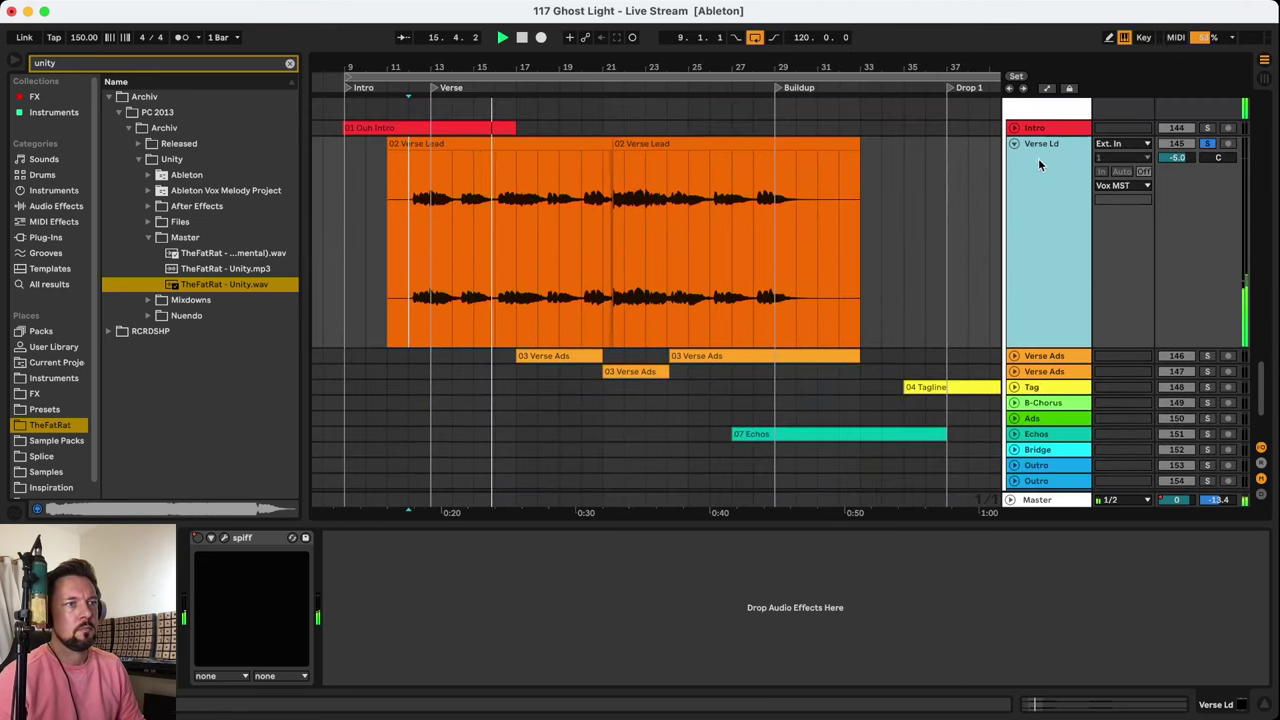
Fold Verse Ld, audition the first Verse Ads track's opening 03 Verse Ads clip solo, and clear the solo
click(1014, 143)
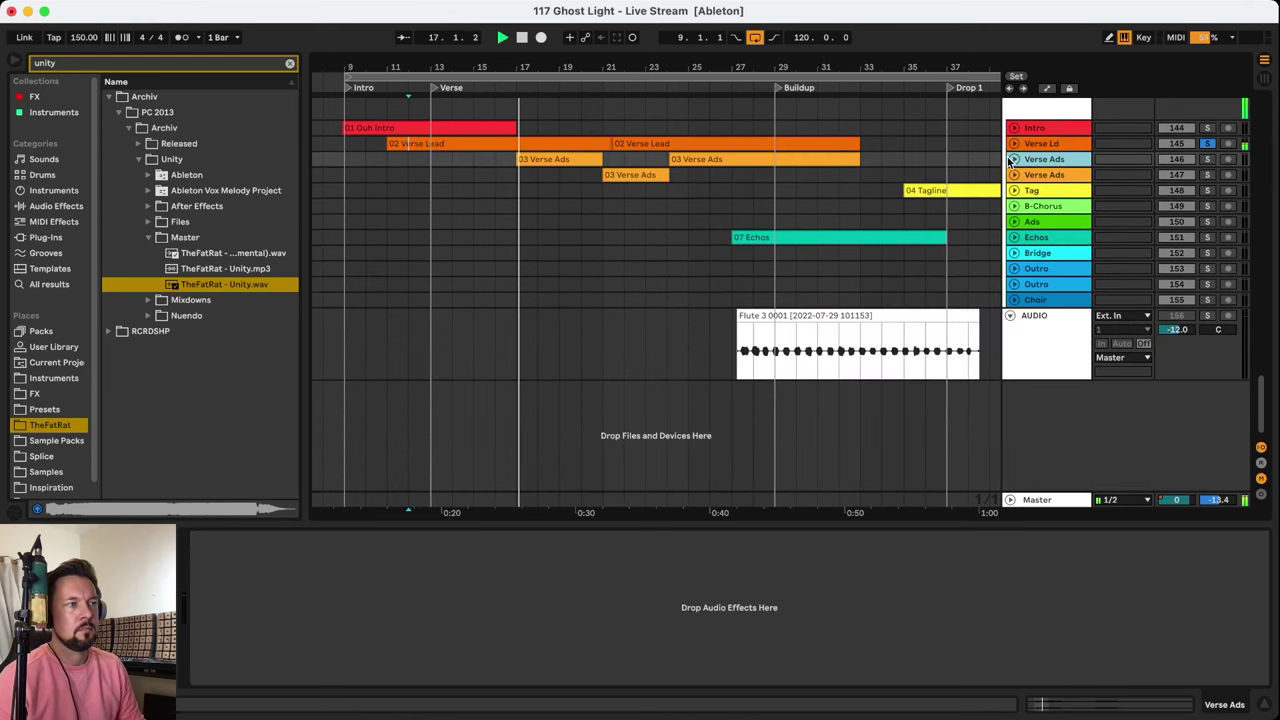
click(1040, 161)
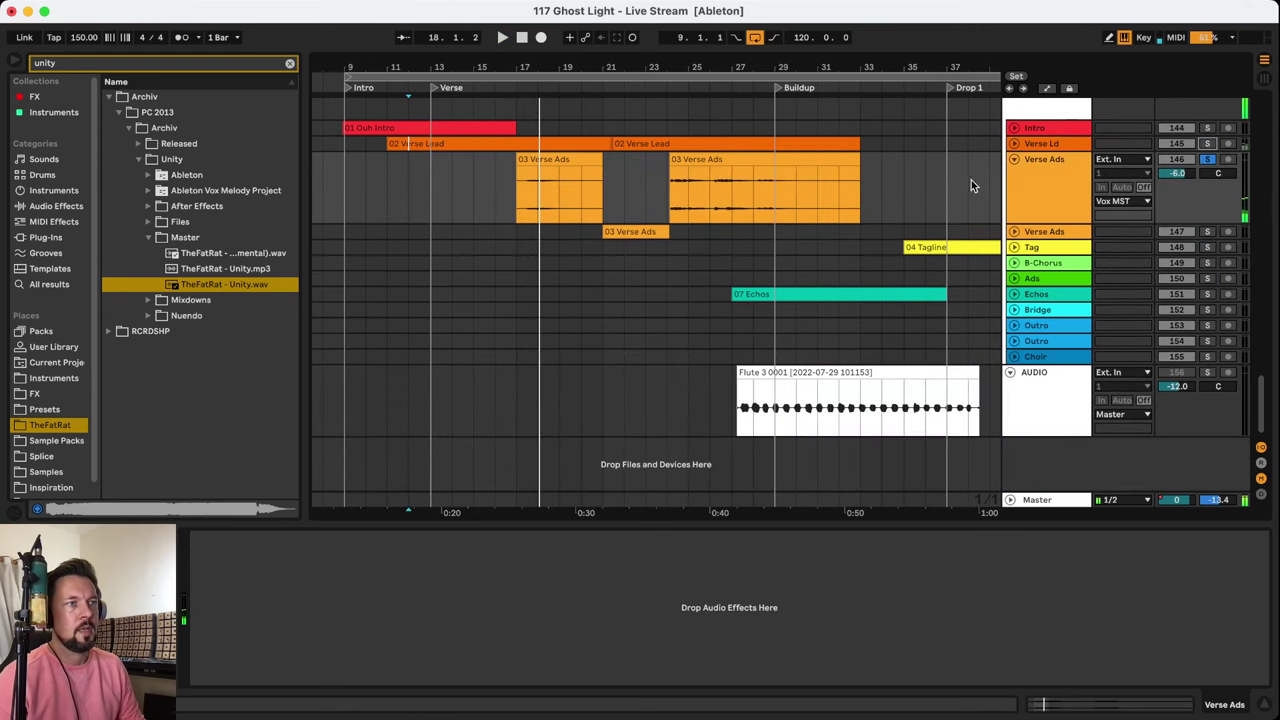
click(555, 170)
key(space)
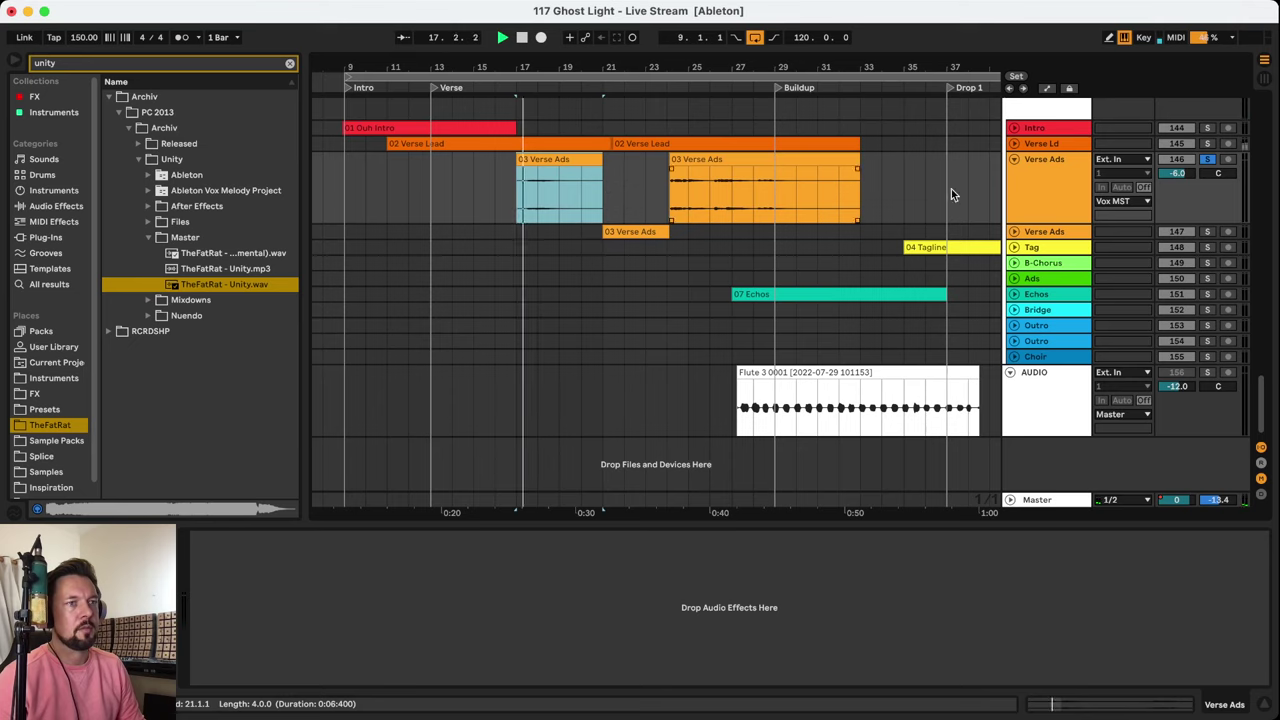
click(1210, 160)
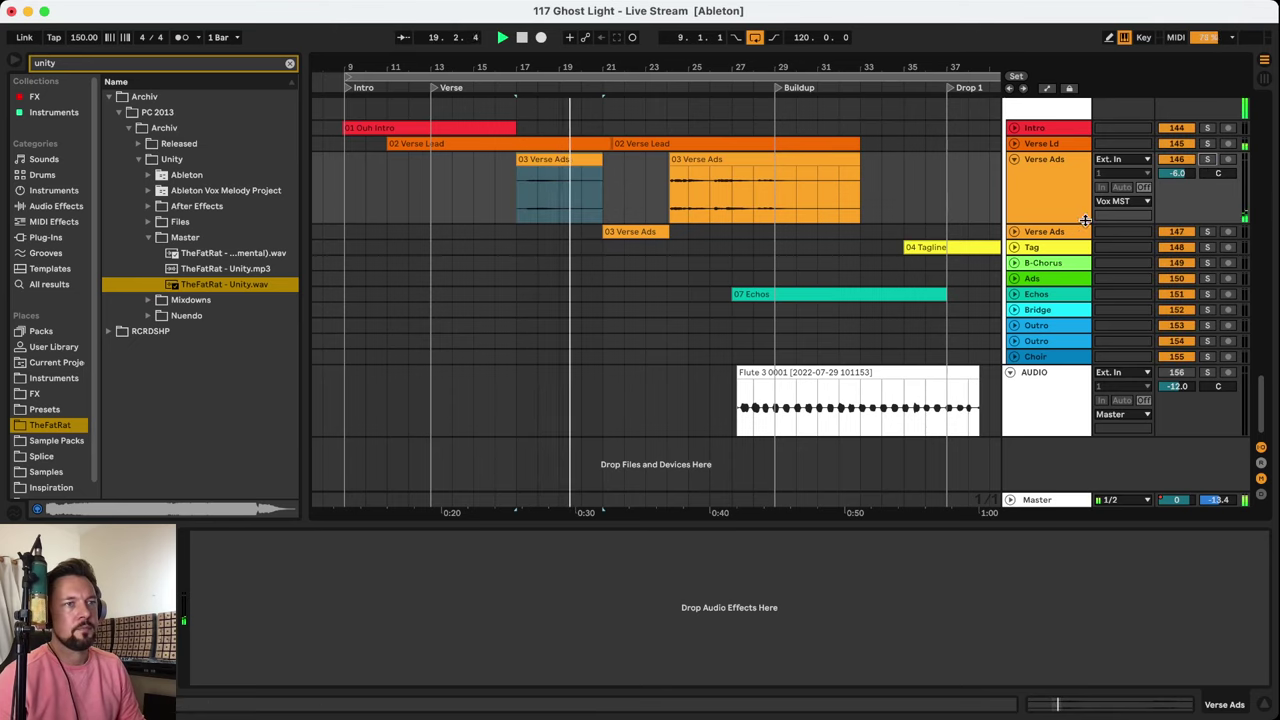
Solo and unfold the second Verse Ads track, and play its 03 Verse Ads clip from bar 21
click(1208, 231)
click(672, 231)
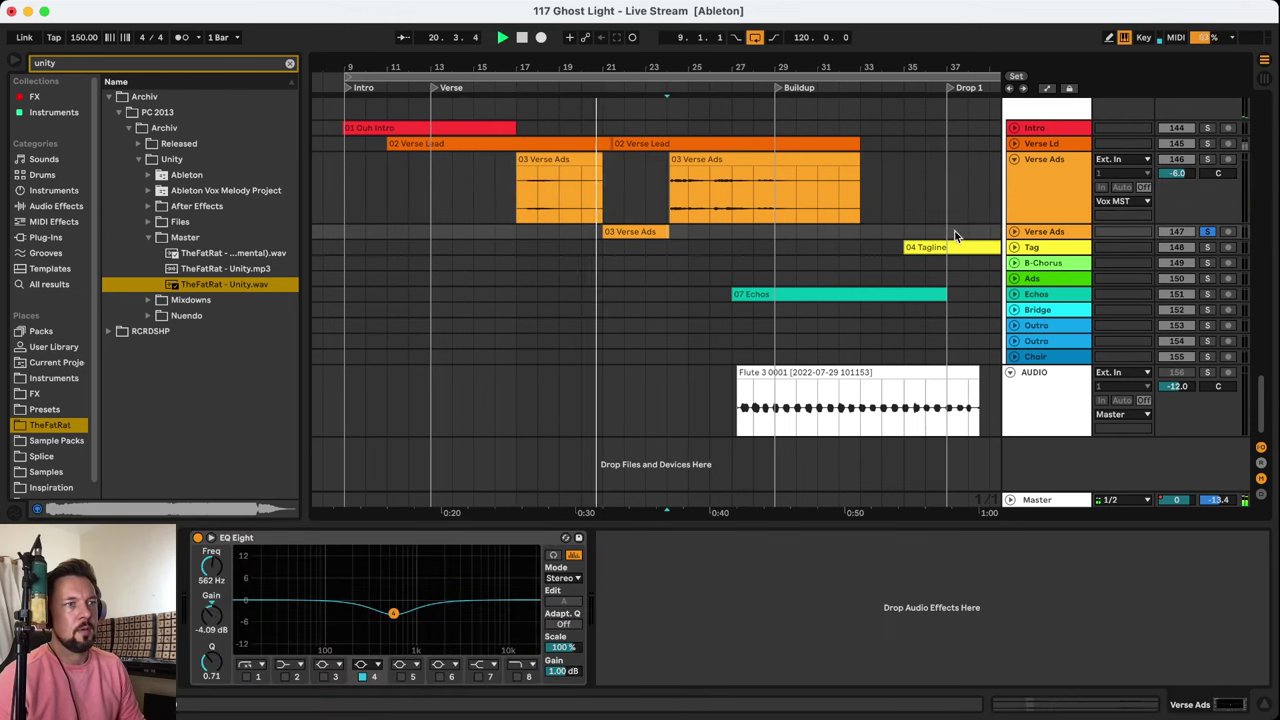
click(1014, 231)
click(620, 270)
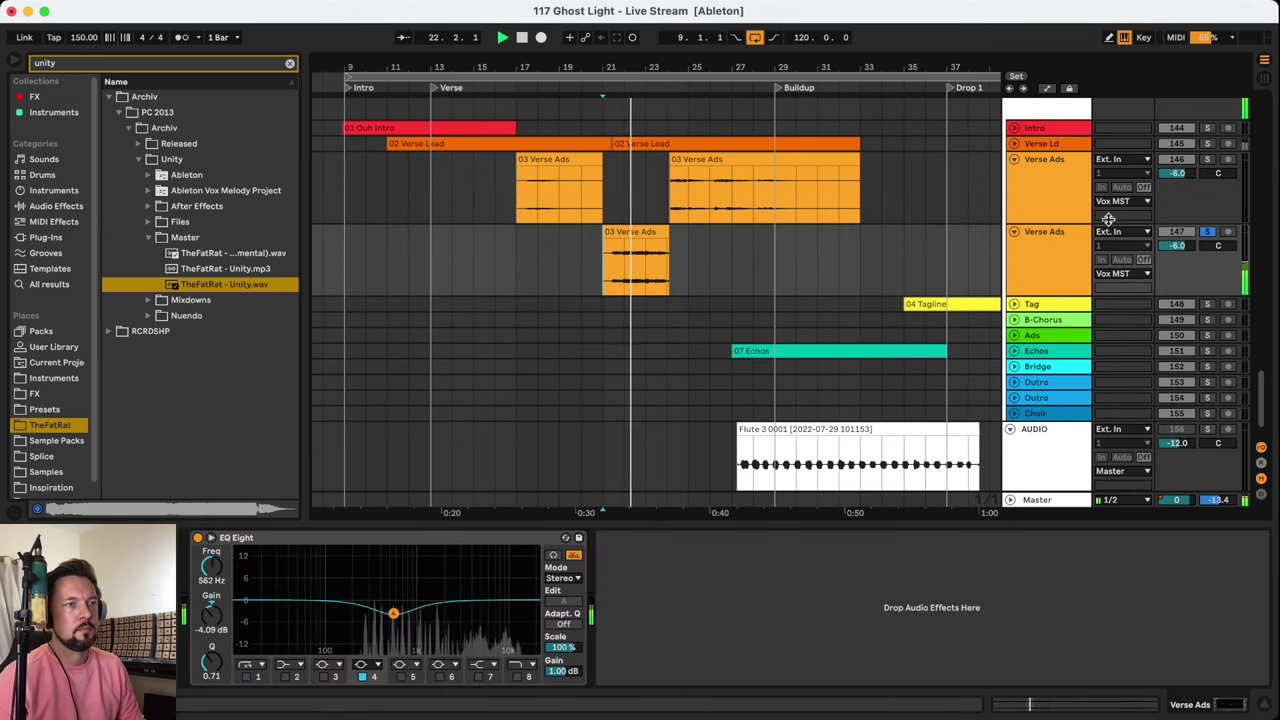
Fold the first Verse Ads track and select the second one
click(1014, 159)
click(1058, 171)
scroll(914, 207, up, 3)
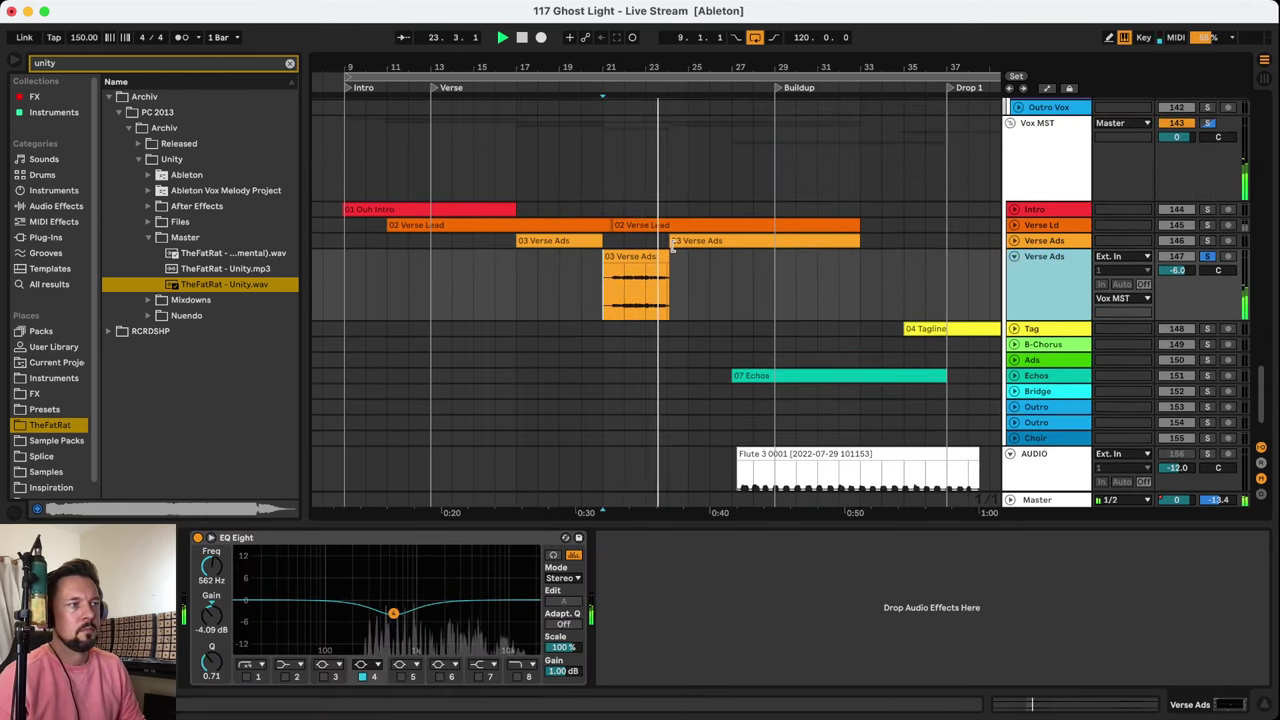
Replay the second Verse Ads track's 03 Verse Ads clip from bar 21, clear its solo, and fold the track
click(651, 268)
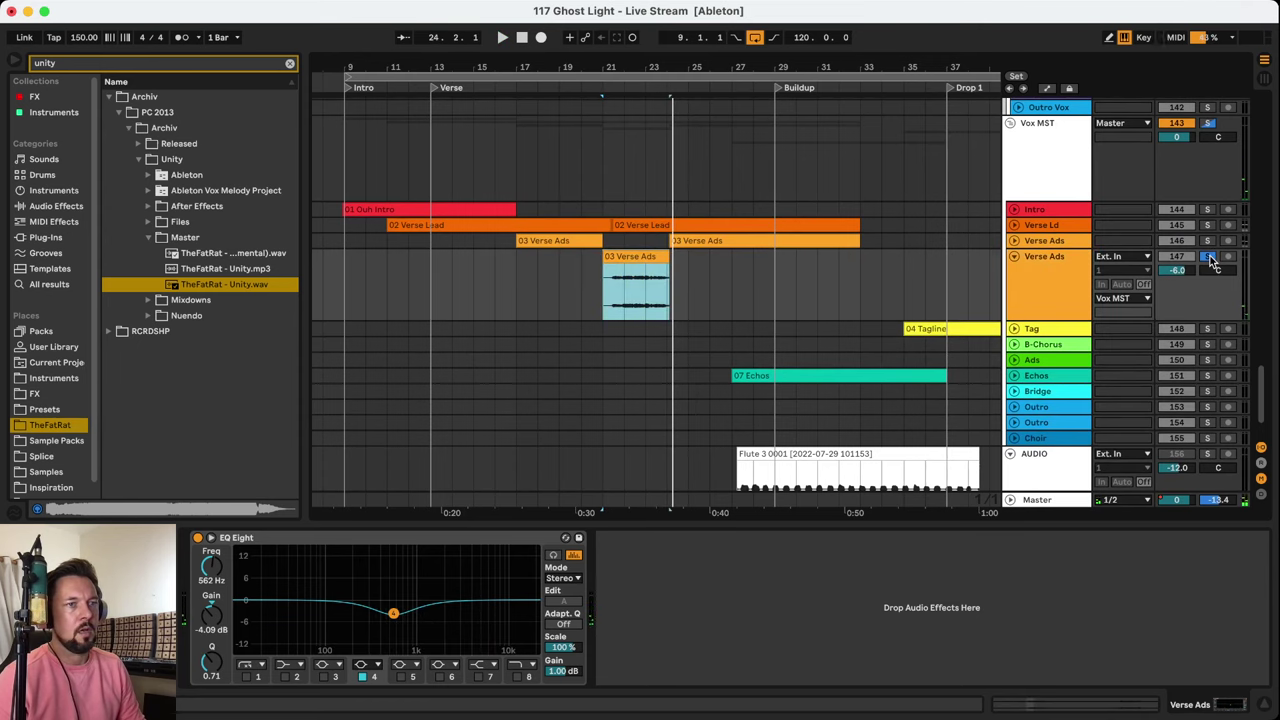
key(space)
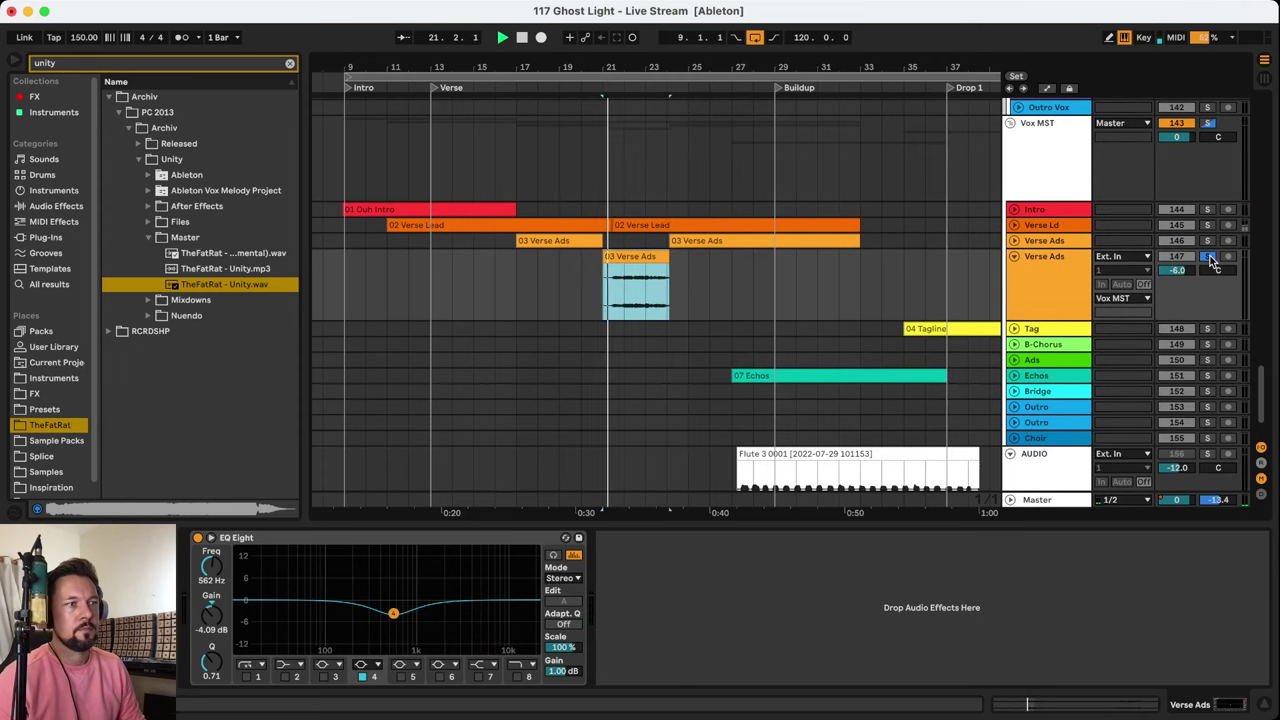
click(1014, 256)
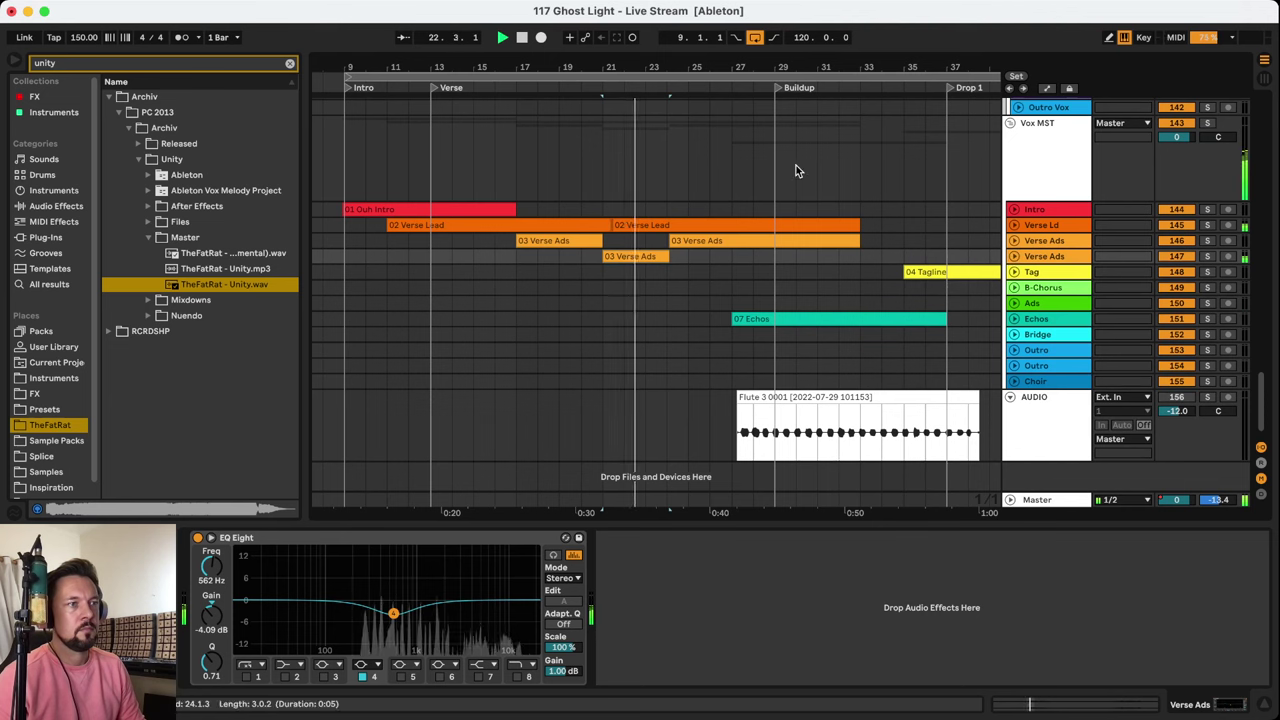
Unfold and solo the Tag track, and play its first 04 Tagline clip from just before Drop 1
drag(779, 67, 561, 89)
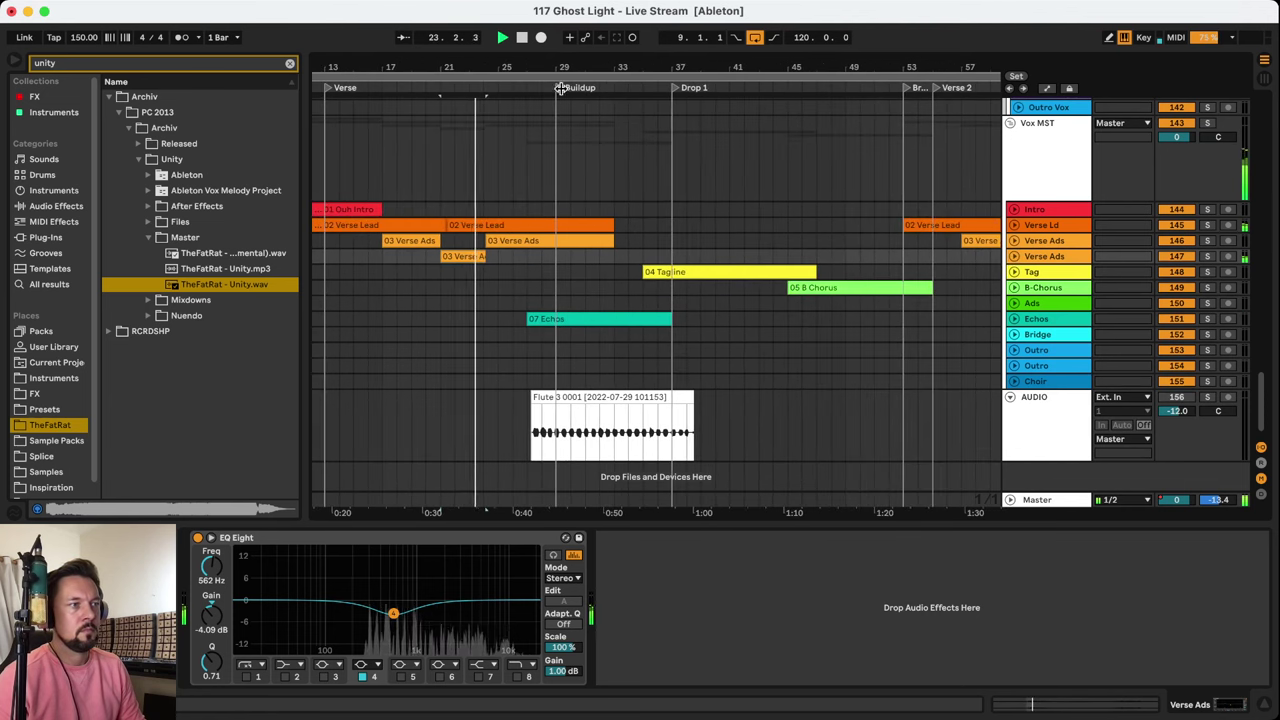
click(714, 271)
scroll(734, 249, up, 2)
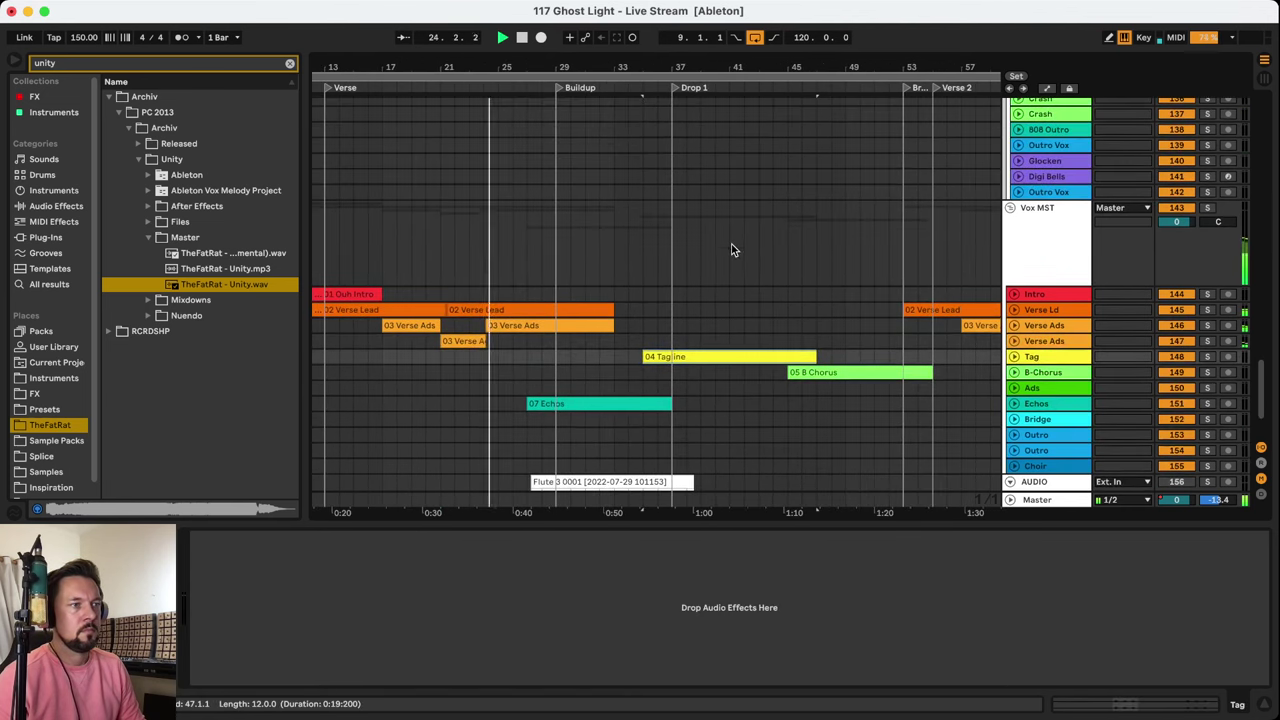
click(1014, 356)
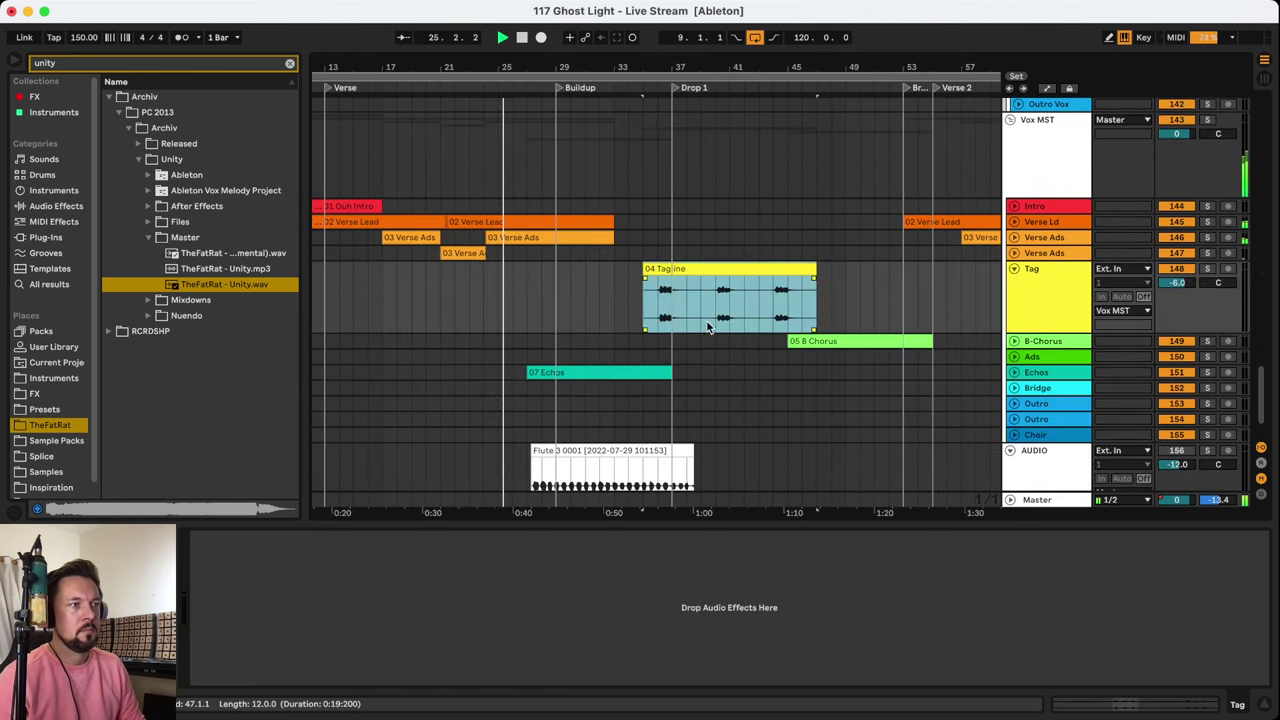
click(1207, 270)
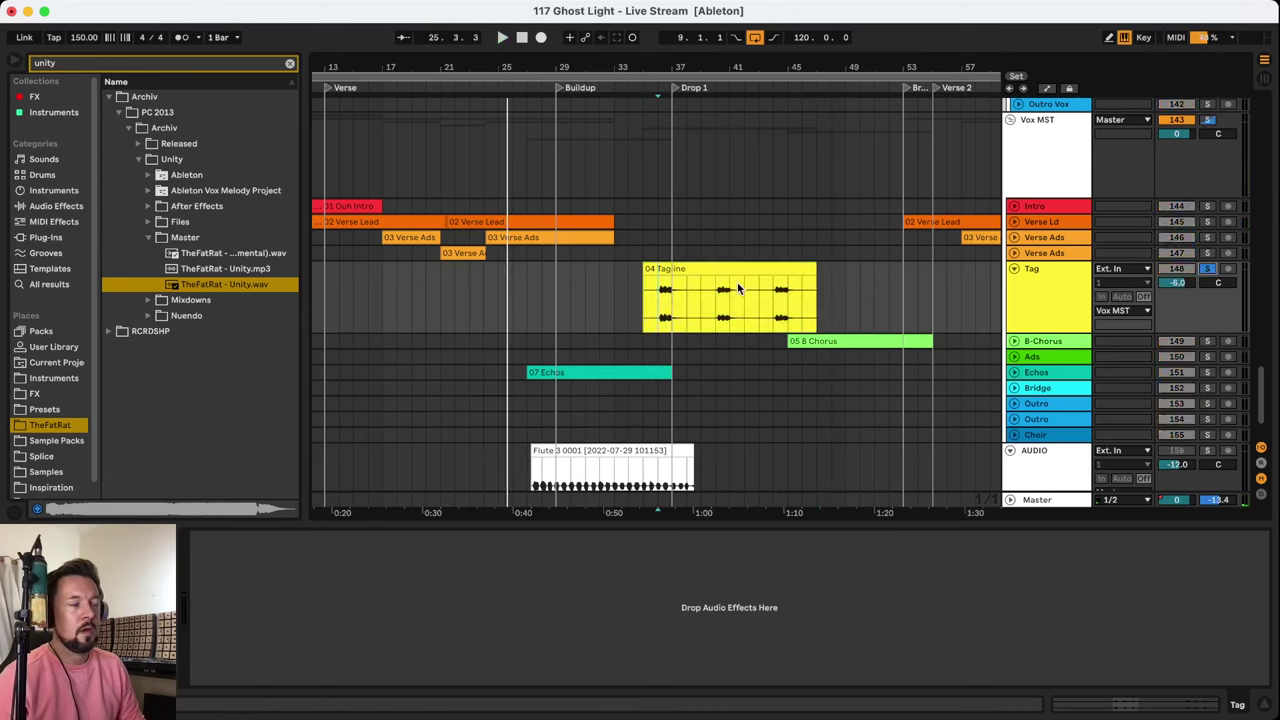
key(space)
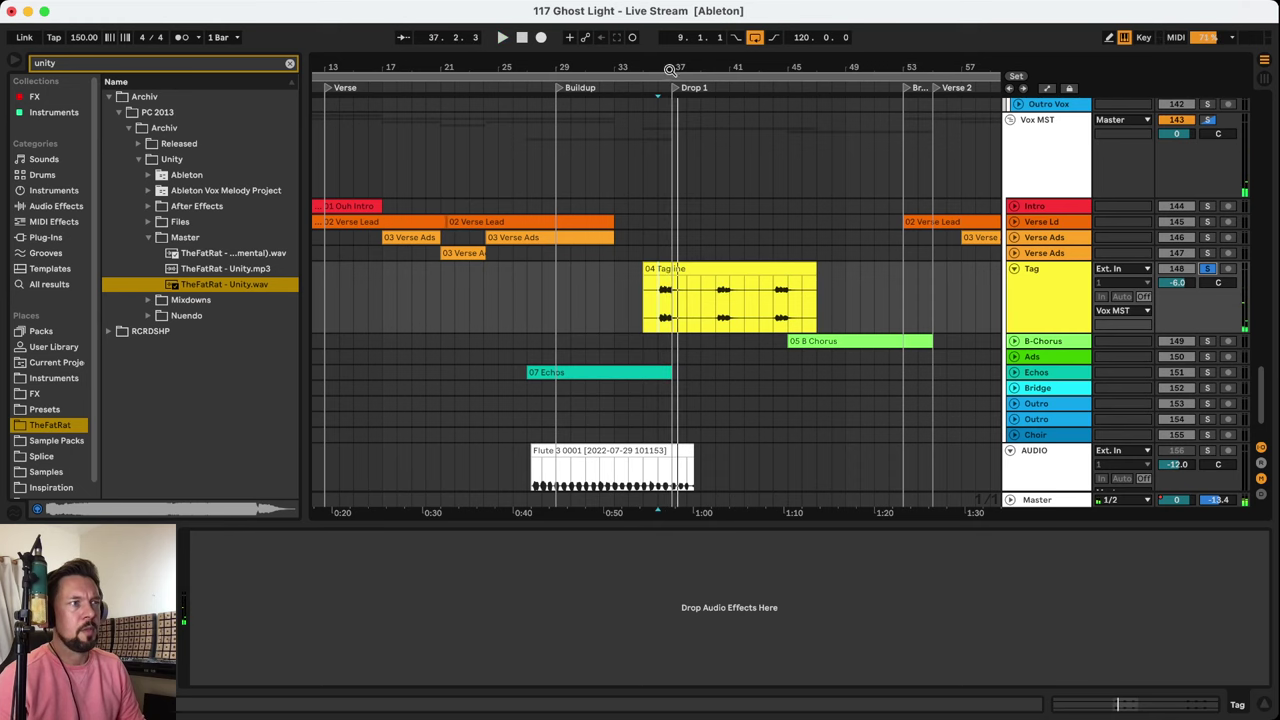
Play the solo 04 Tagline vocal's second phrase from bar 40, and clear the solo and fold the Tag track
mouse_move(670, 70)
mouse_down()
mouse_move(675, 96)
mouse_move(331, 52)
mouse_move(467, 56)
mouse_up()
key(space)
click(627, 313)
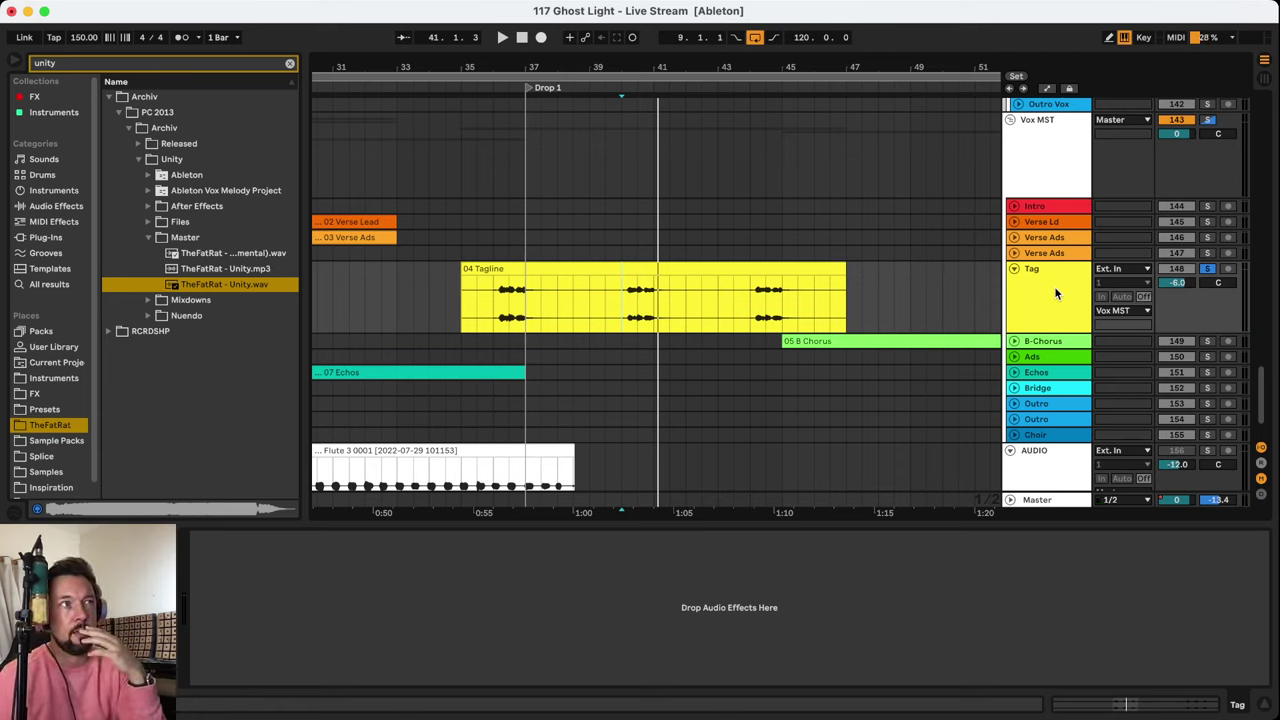
key(space)
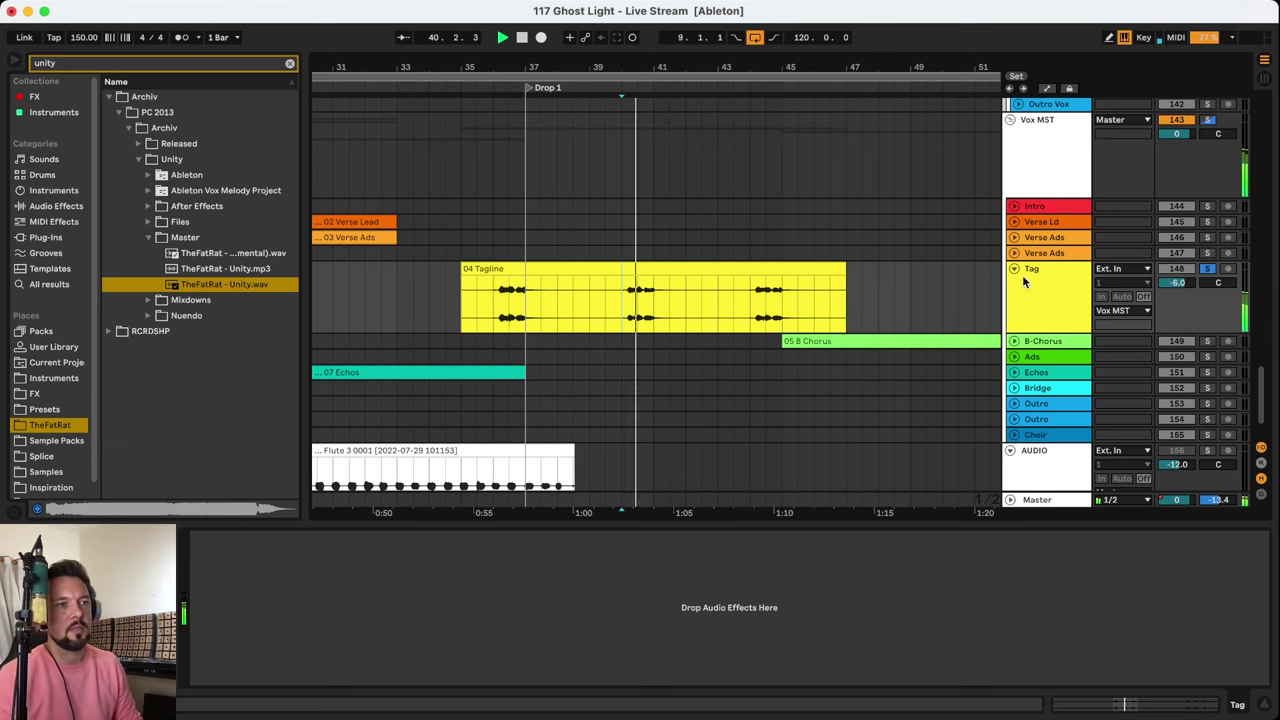
click(1014, 270)
key(minus)
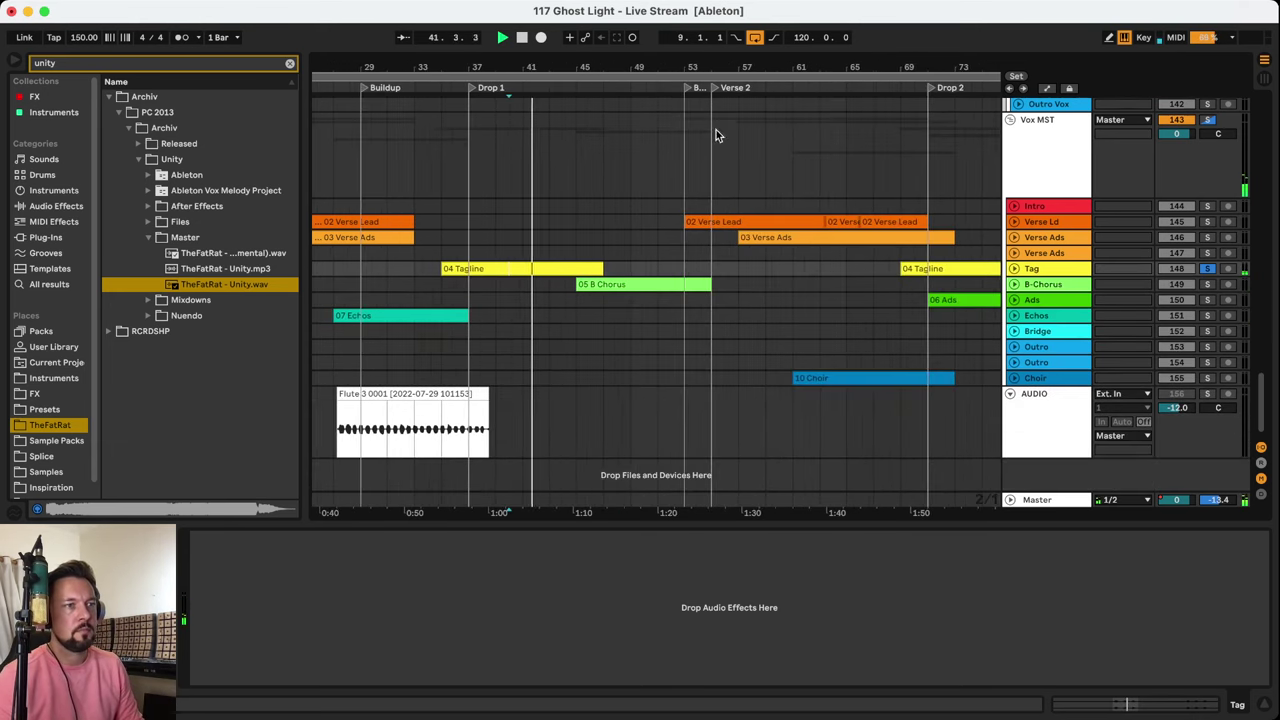
Unfold and solo the B-Chorus track, play its first 05 B Chorus clip from bar 49, and fold the track
click(1014, 284)
click(1003, 323)
click(1207, 284)
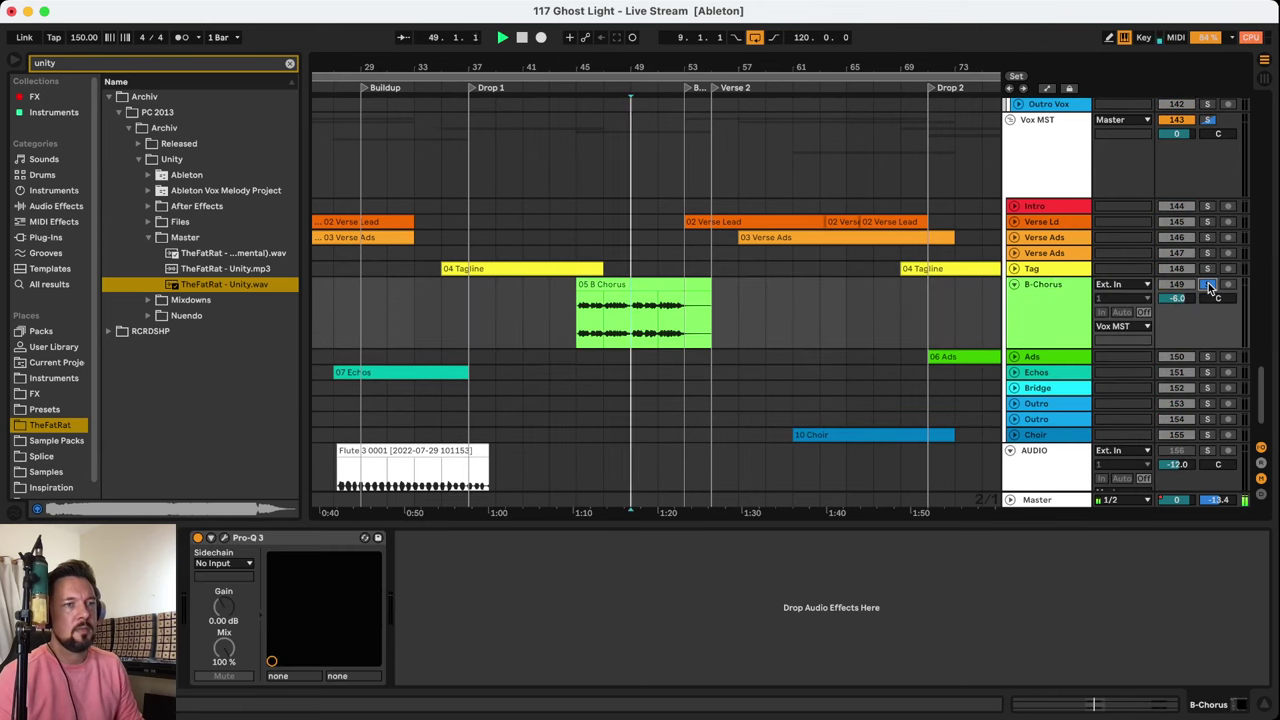
click(1071, 281)
scroll(740, 238, up, 3)
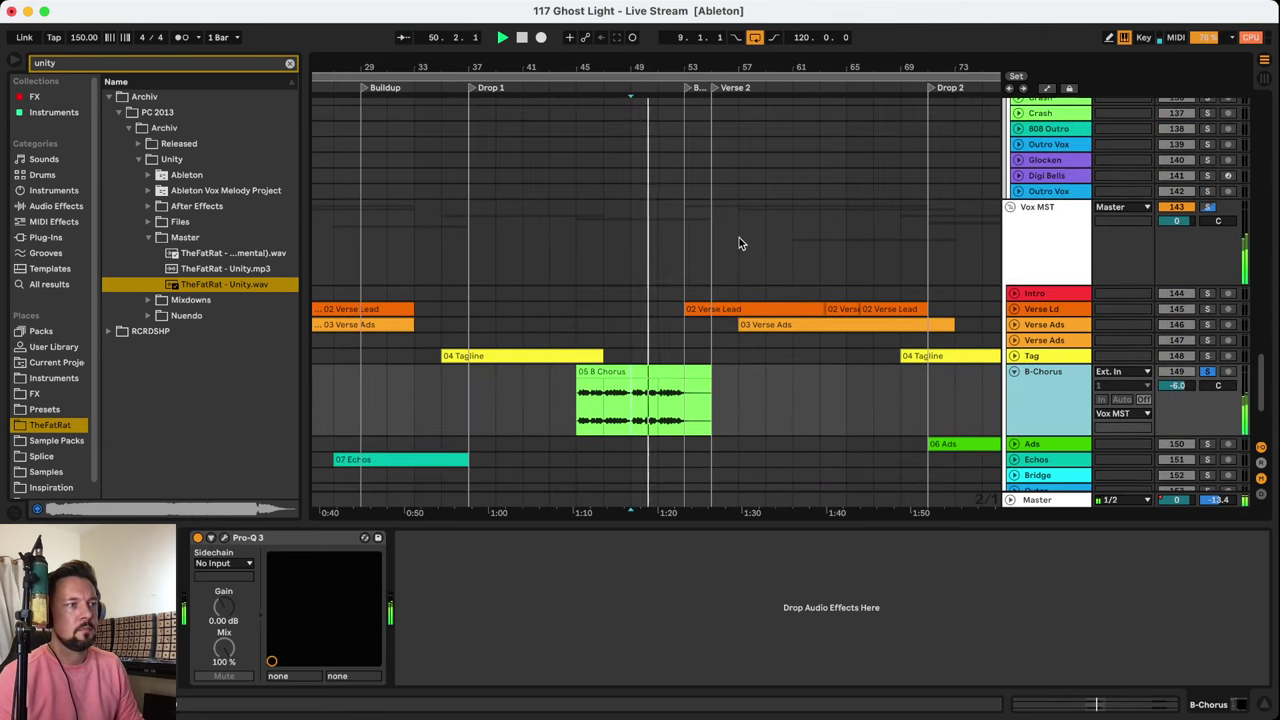
scroll(740, 238, down, 3)
scroll(741, 240, up, 3)
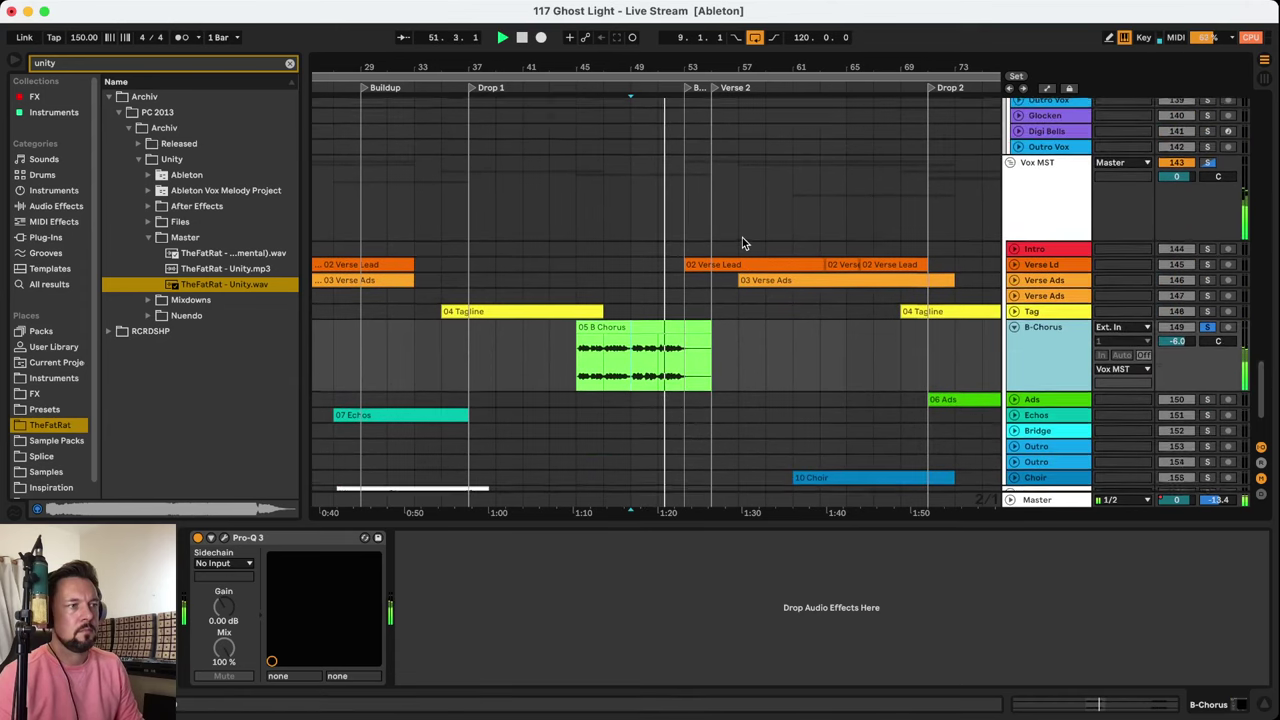
scroll(742, 240, up, 2)
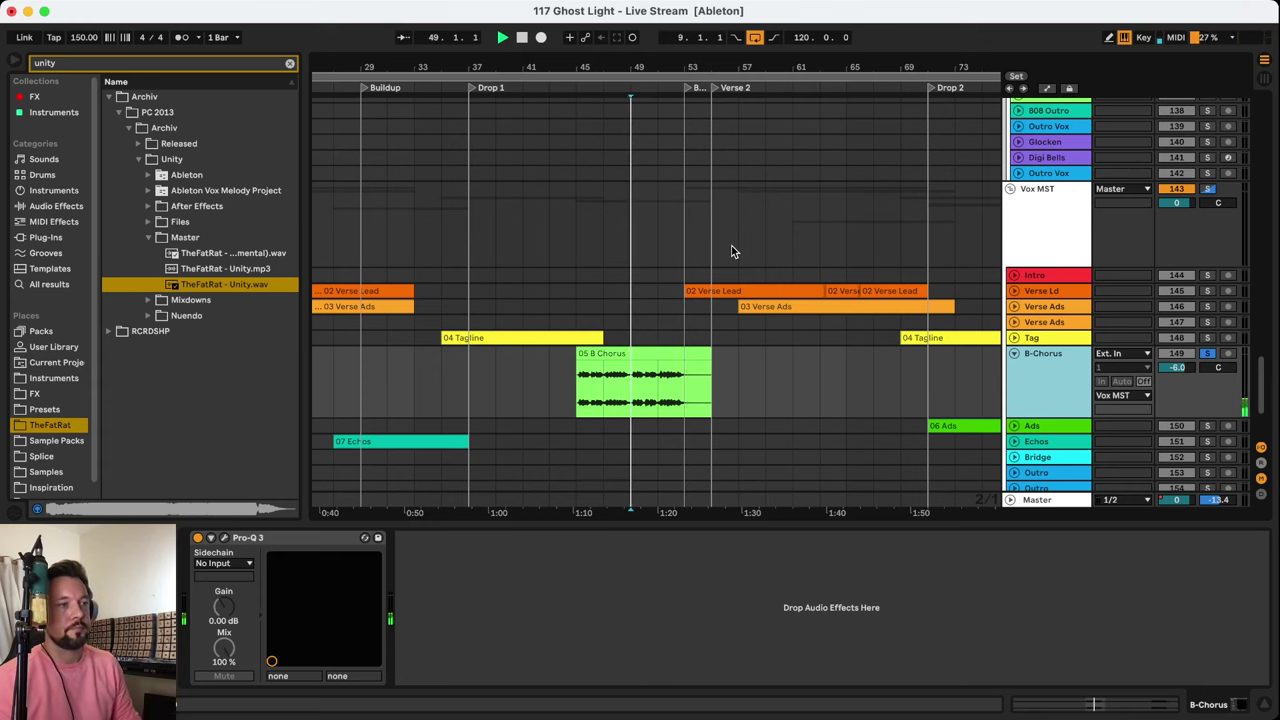
click(1013, 353)
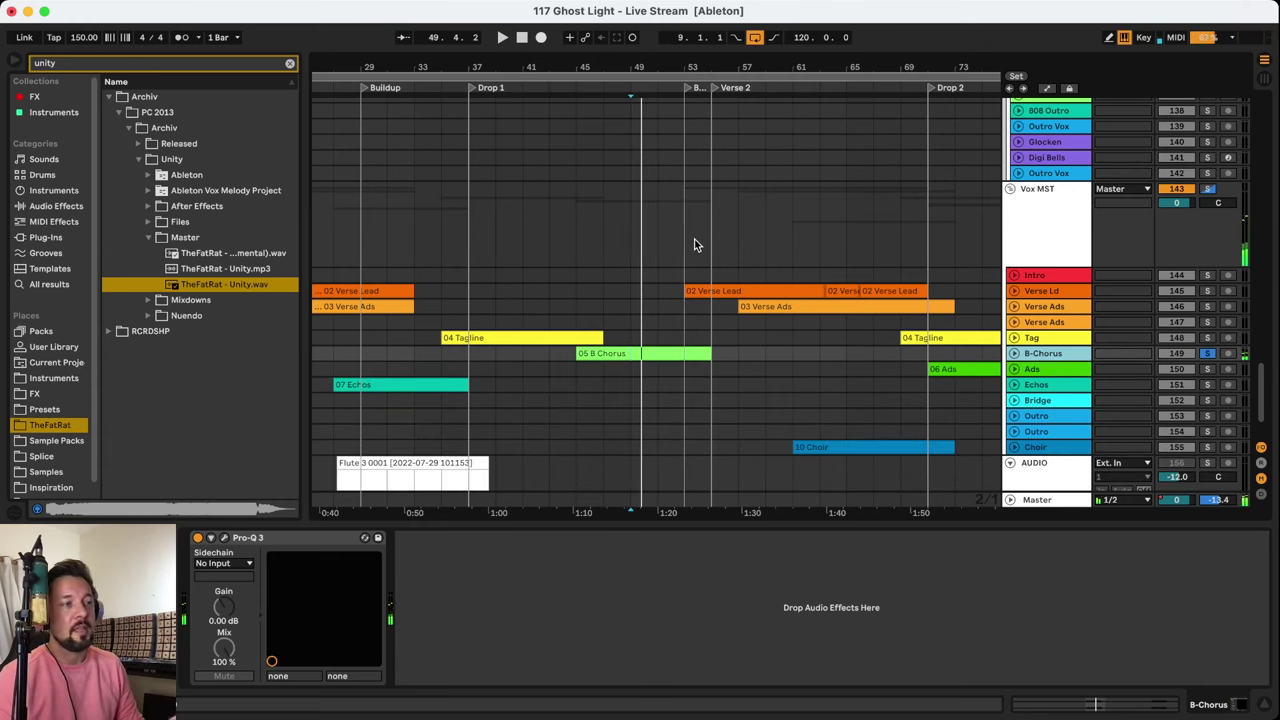
Clear the B-Chorus solo and compare the device chains of the Verse Ld and B-Chorus tracks
click(694, 239)
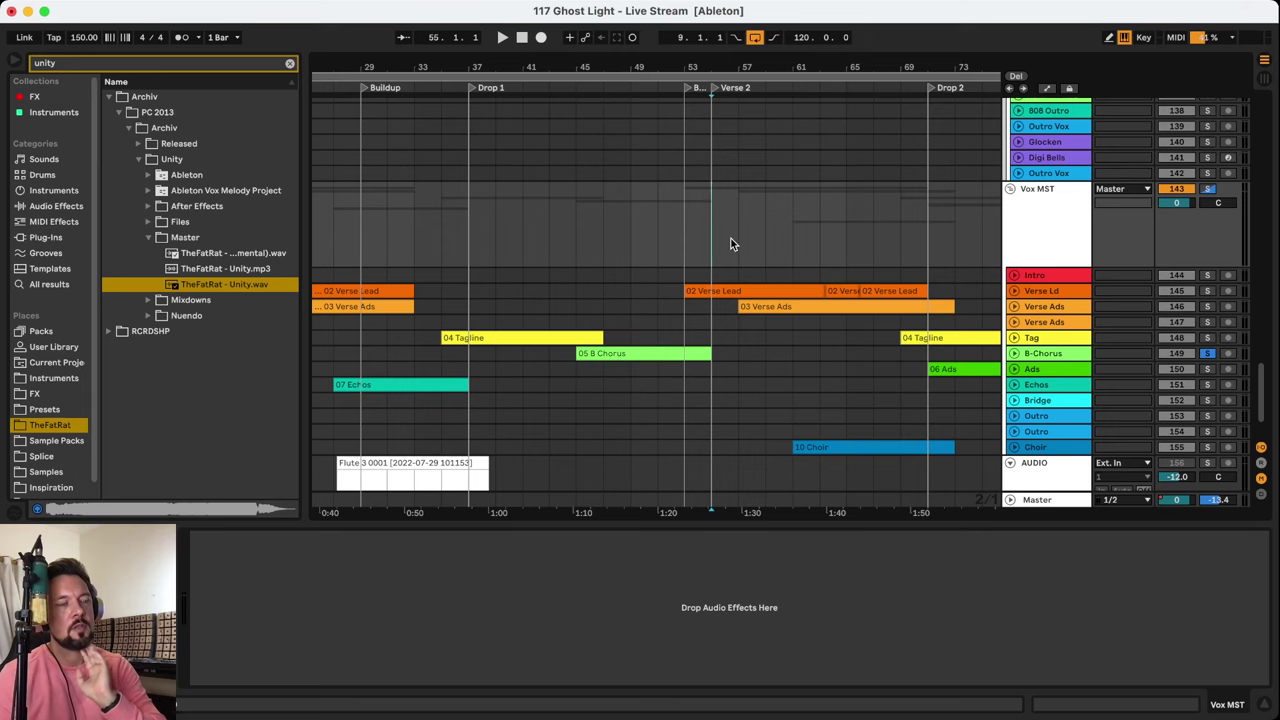
click(1046, 292)
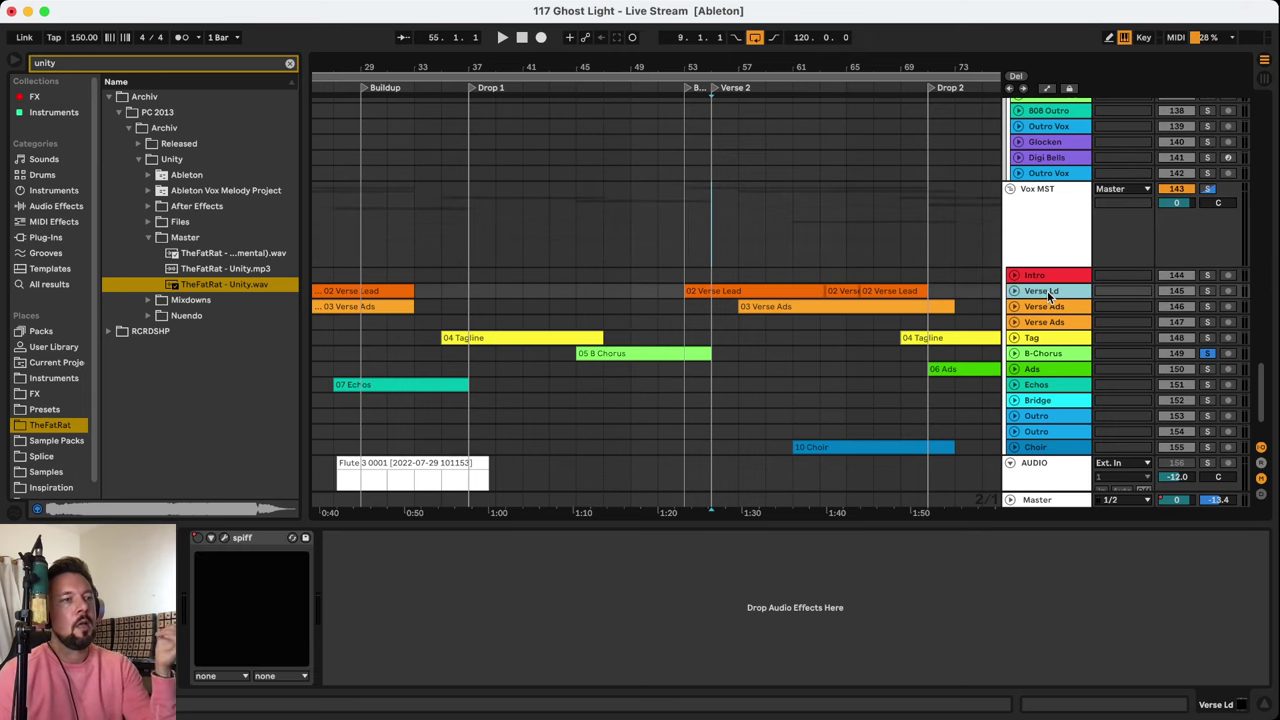
click(1205, 351)
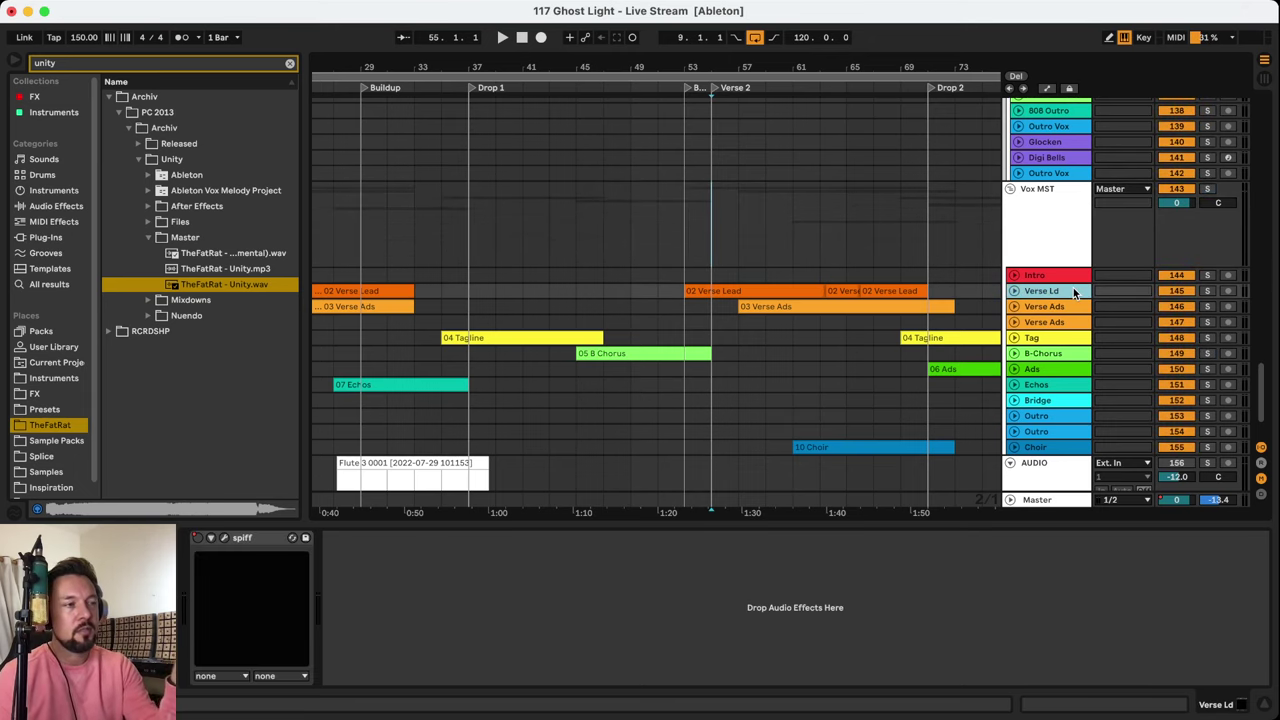
click(1049, 352)
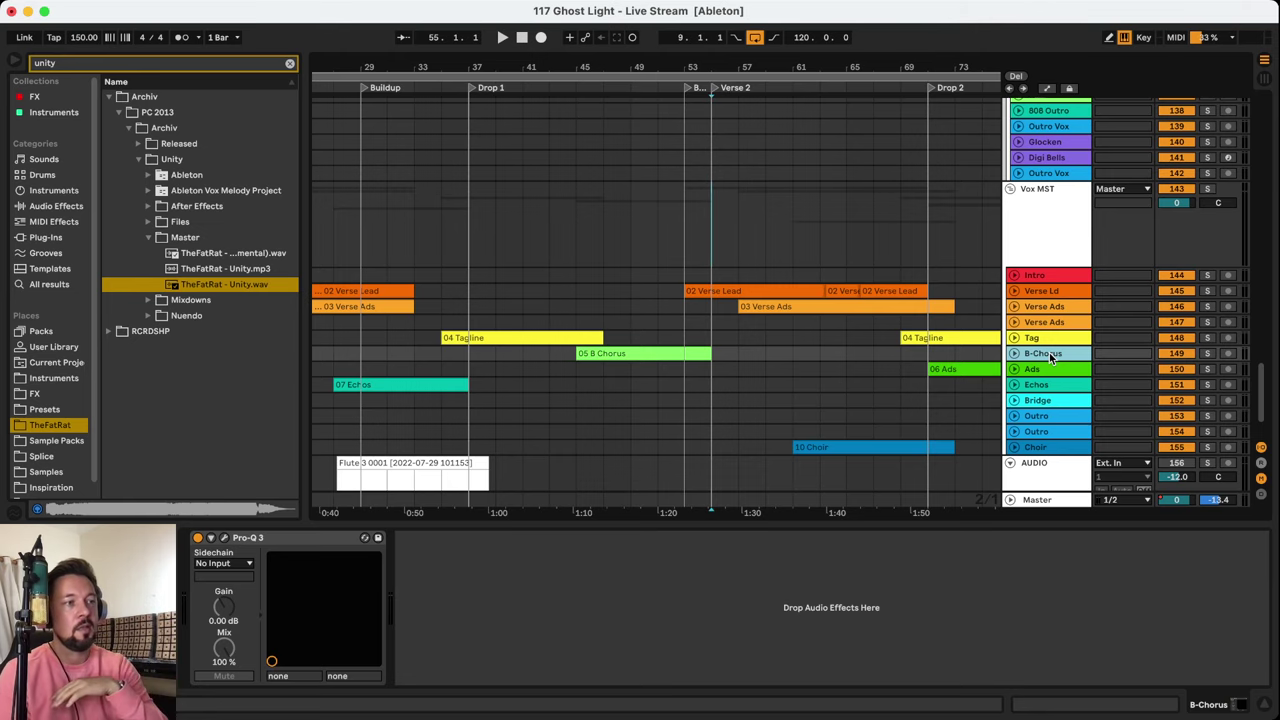
click(1028, 291)
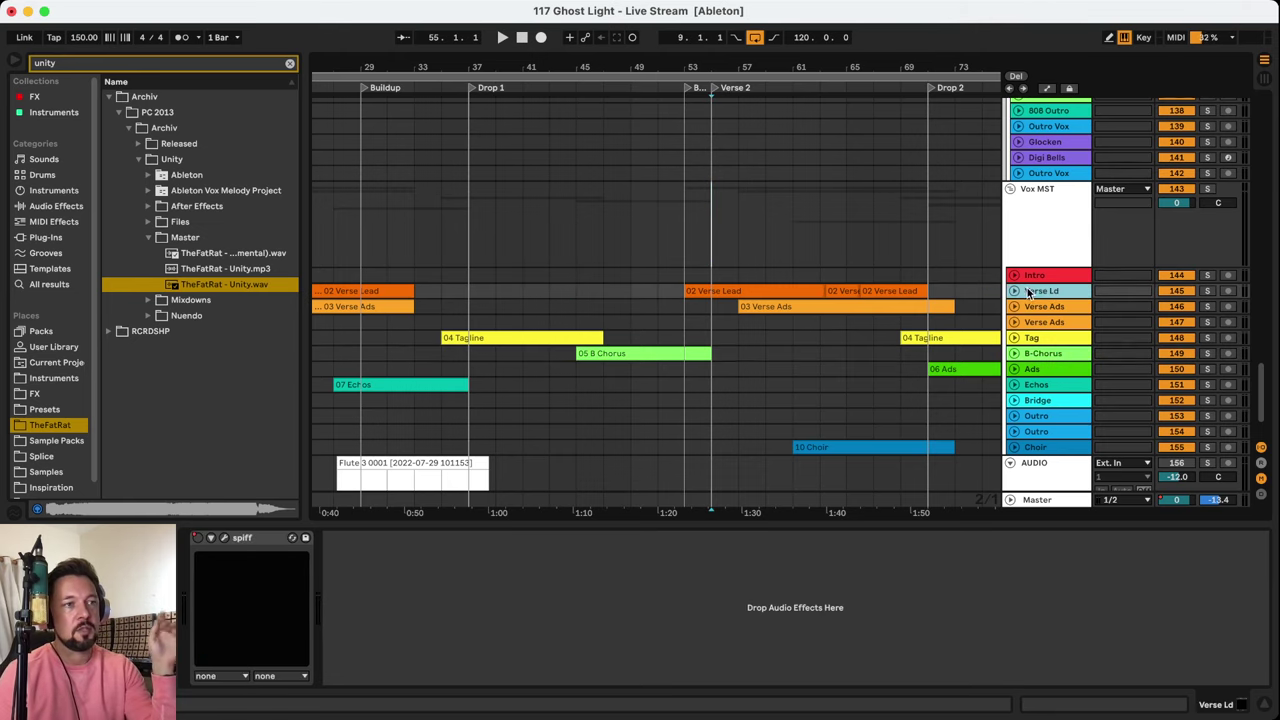
Unfold Verse Ld and the first Verse Ads track, and shrink both to a compact waveform height
click(1014, 291)
scroll(1052, 330, down, 3)
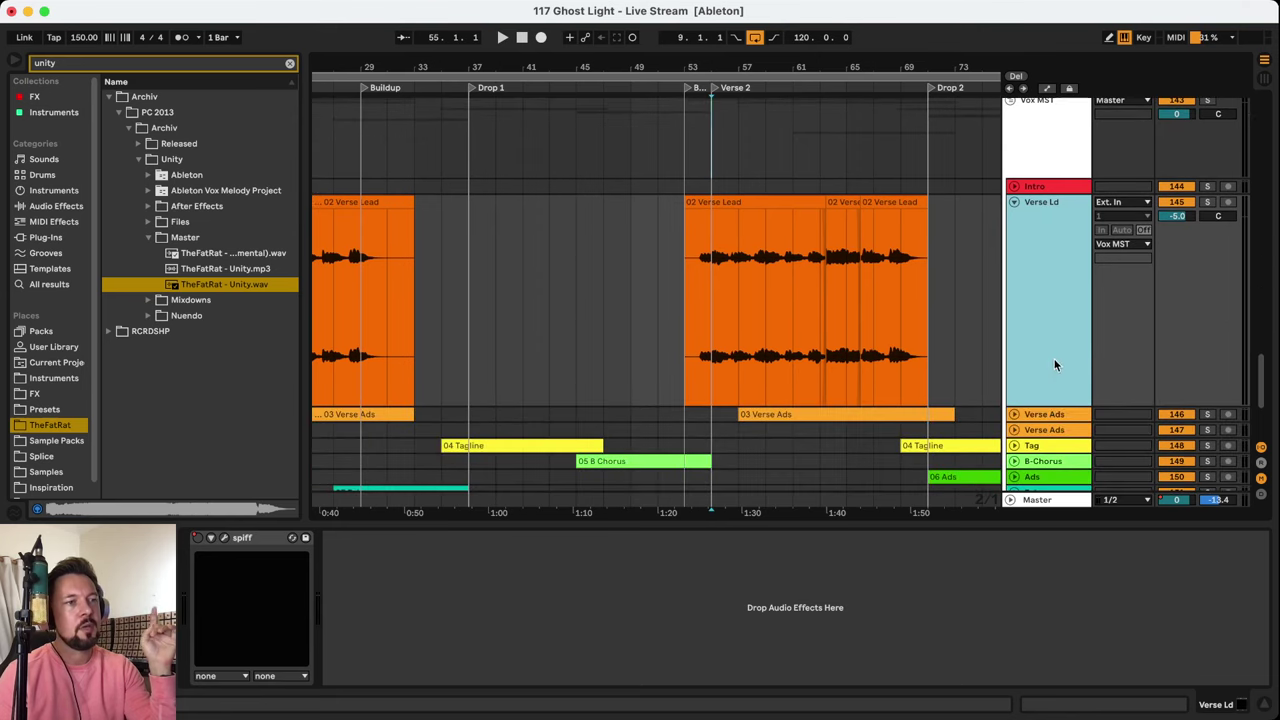
drag(1052, 403, 1045, 233)
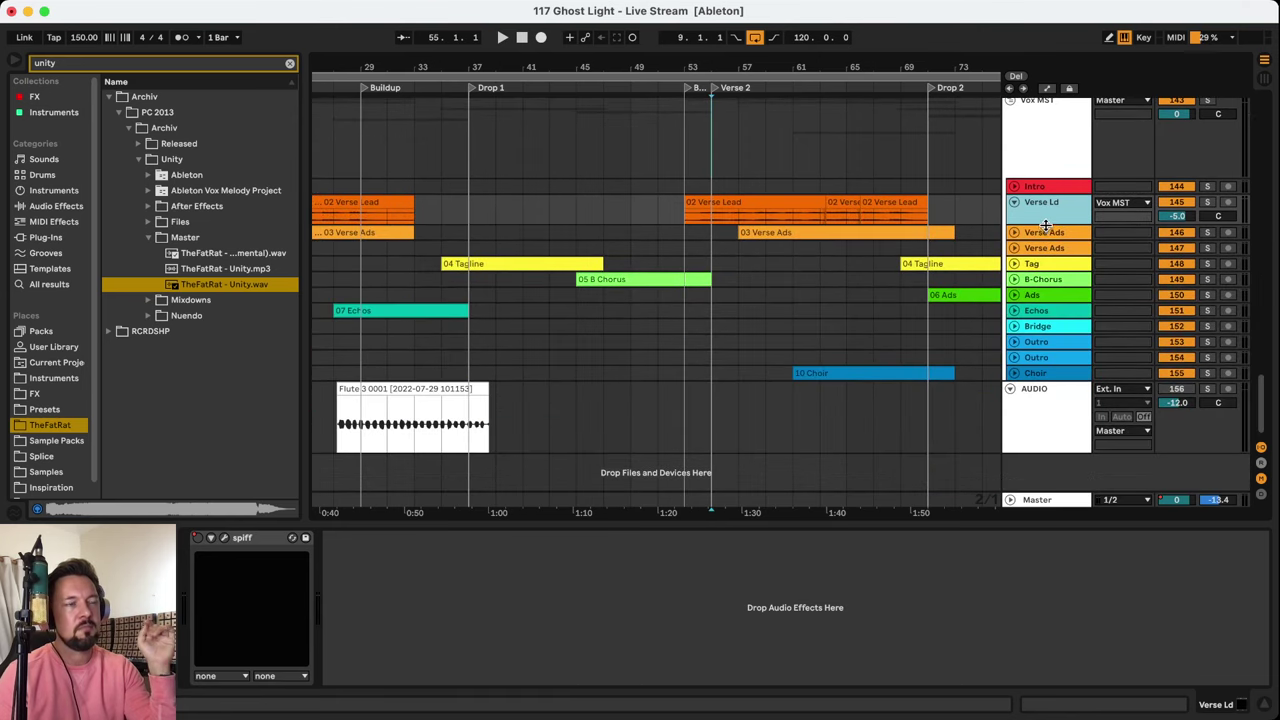
click(1014, 248)
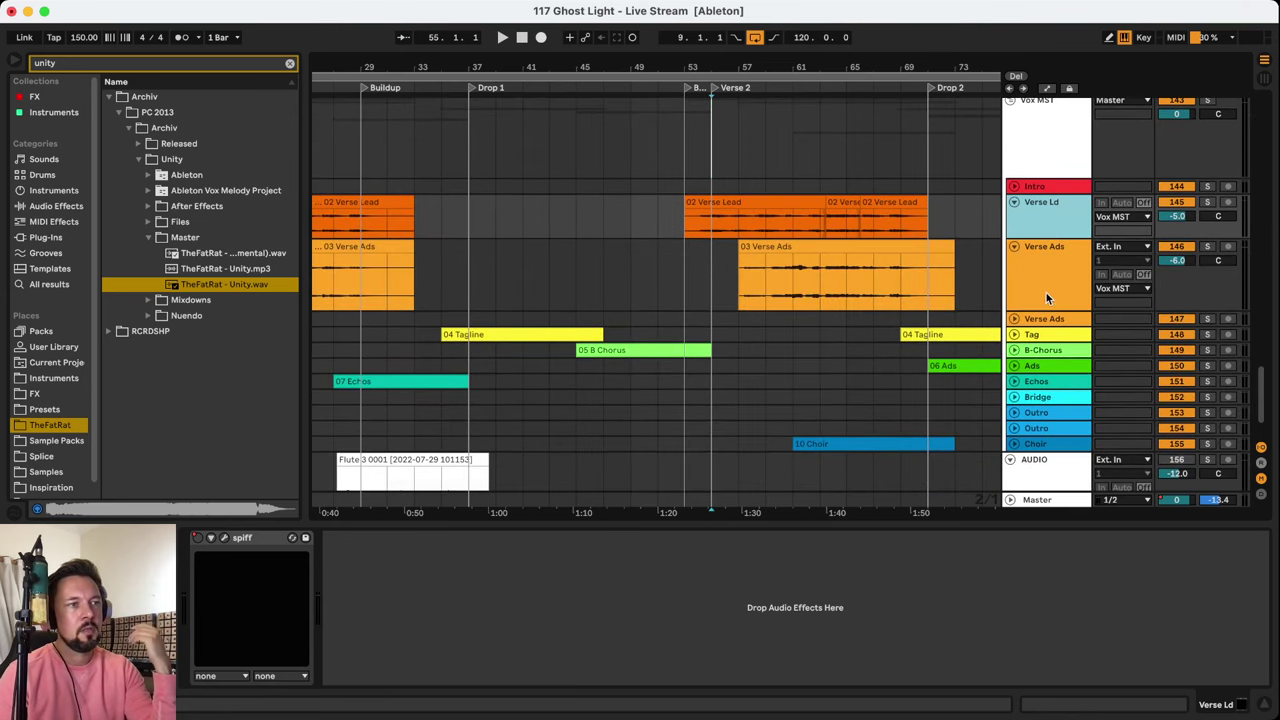
drag(1046, 306, 1044, 280)
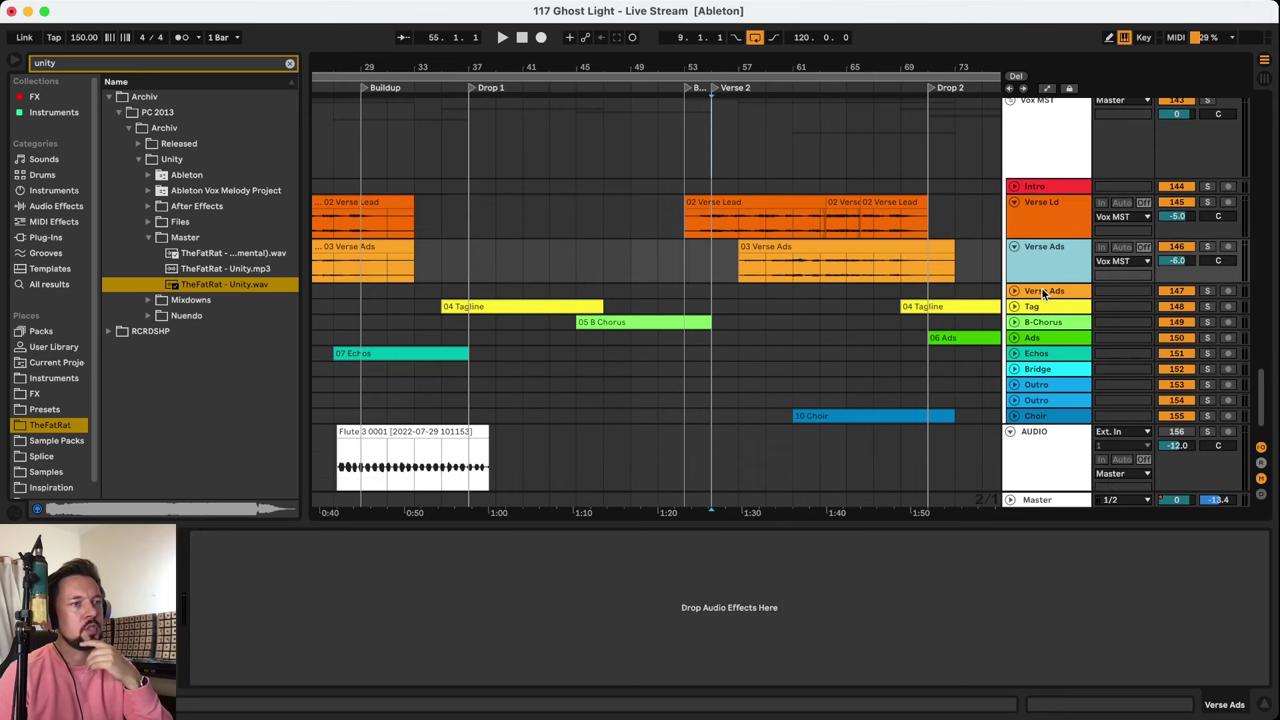
Unfold the second Verse Ads track and shrink it to the same compact height as the tracks above it
click(1043, 291)
click(1015, 291)
drag(837, 69, 664, 20)
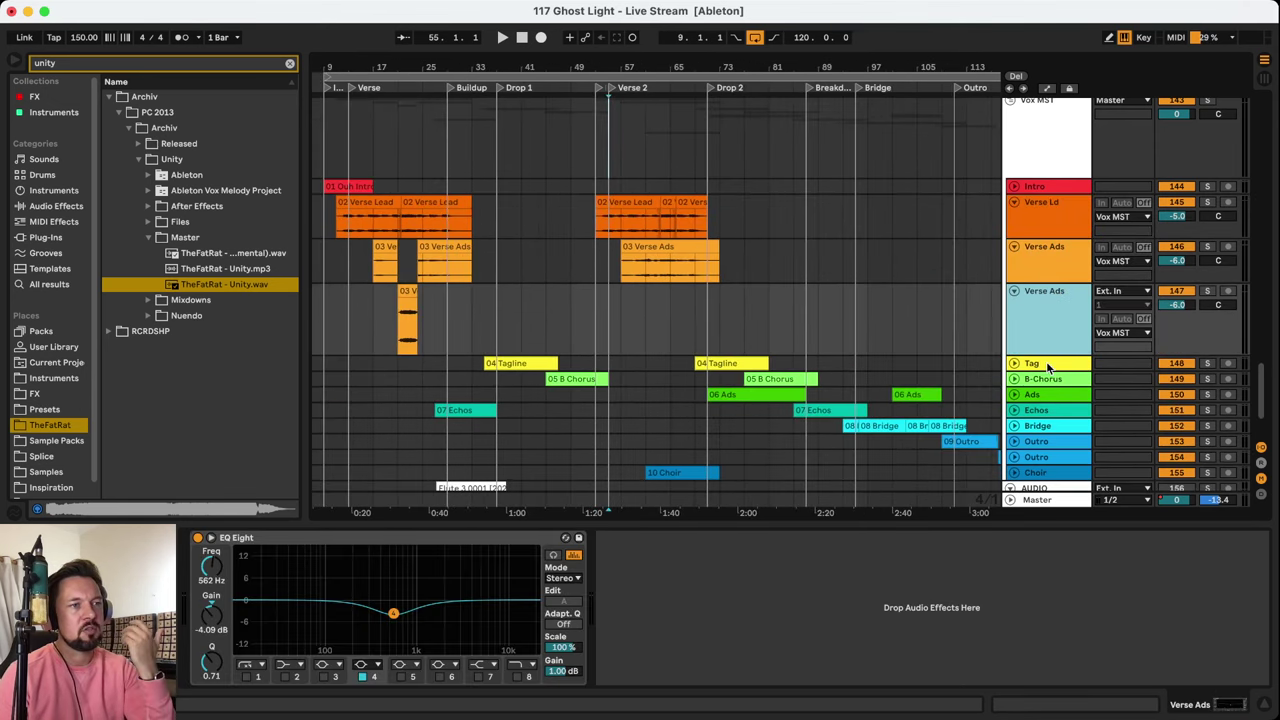
drag(1046, 353, 1048, 323)
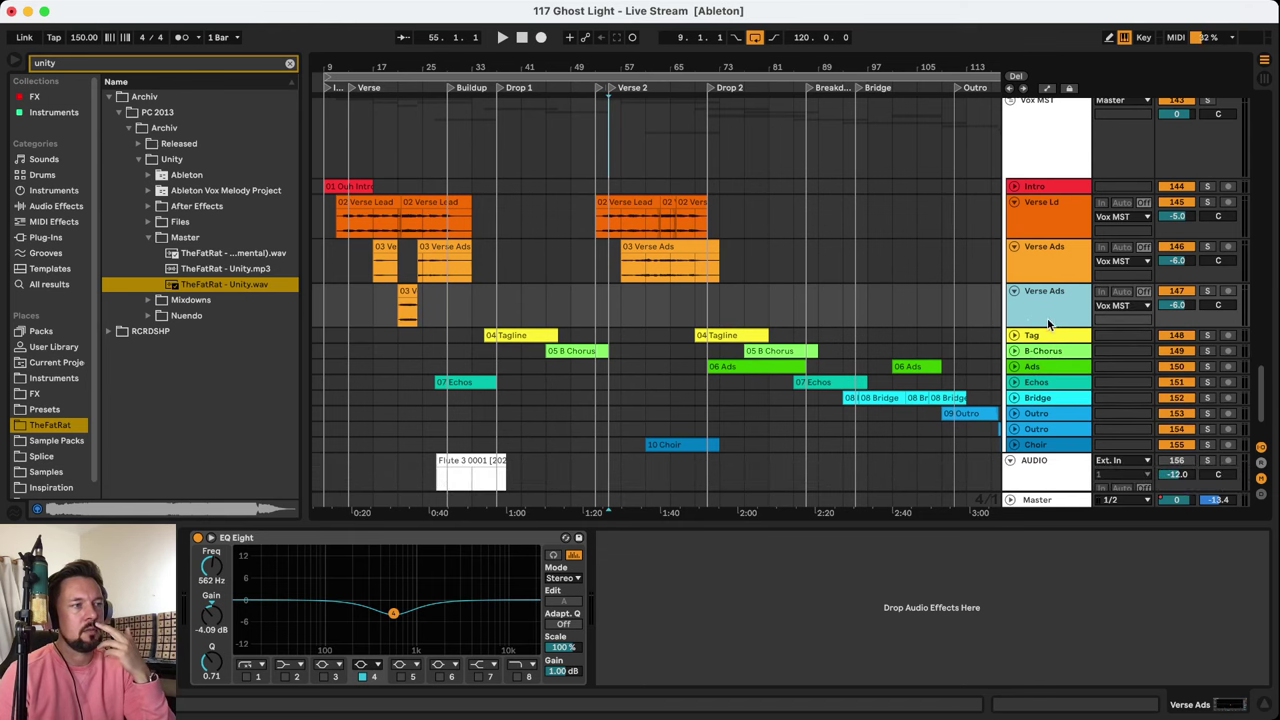
Play the Verse 2 lead vocal from bar 55 with Verse Ld soloed, and clear the solo
click(608, 222)
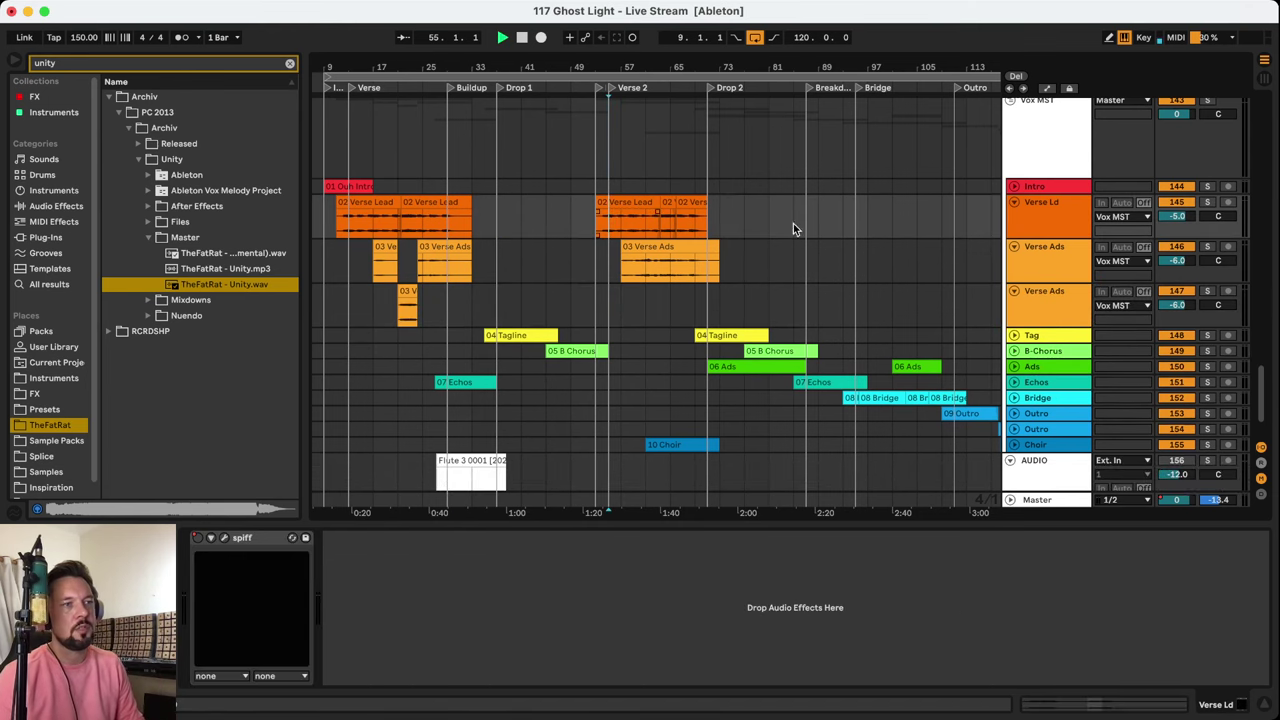
click(1208, 202)
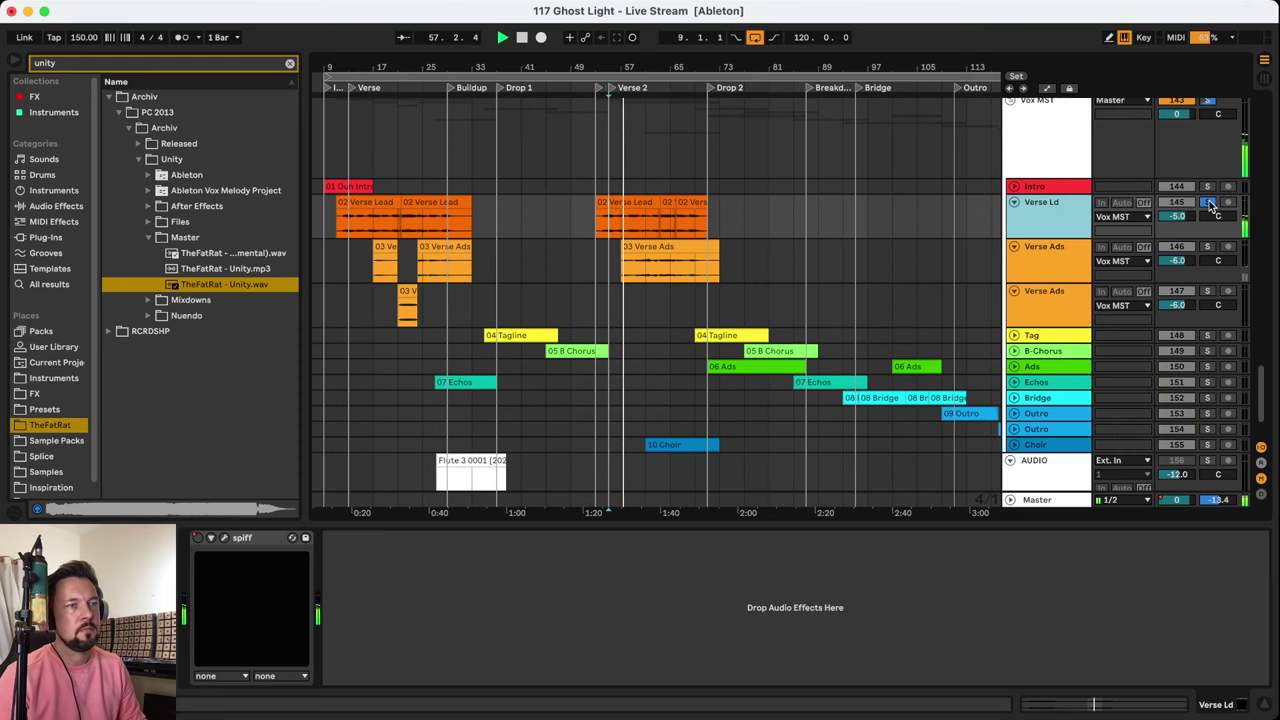
click(1209, 201)
Select the second 04 Tagline clip and the first 06 Ads clip around Drop 2 in turn
scroll(805, 260, down, 2)
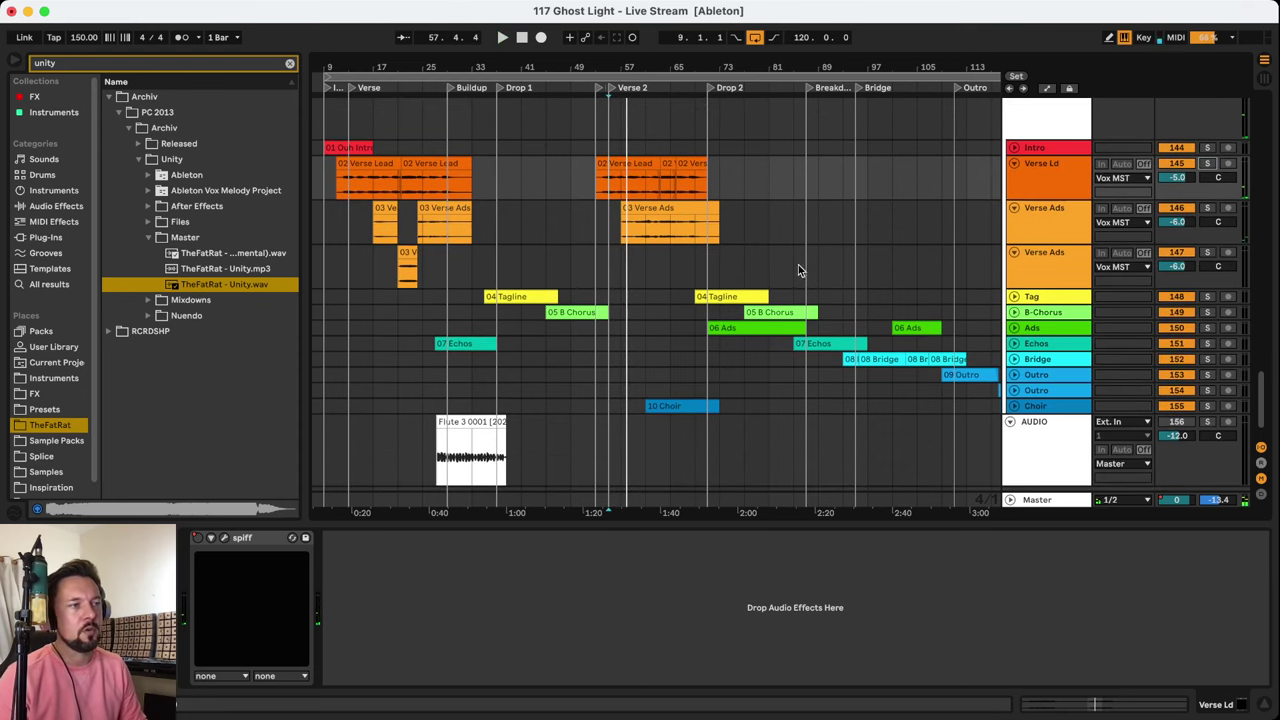
click(725, 296)
click(763, 327)
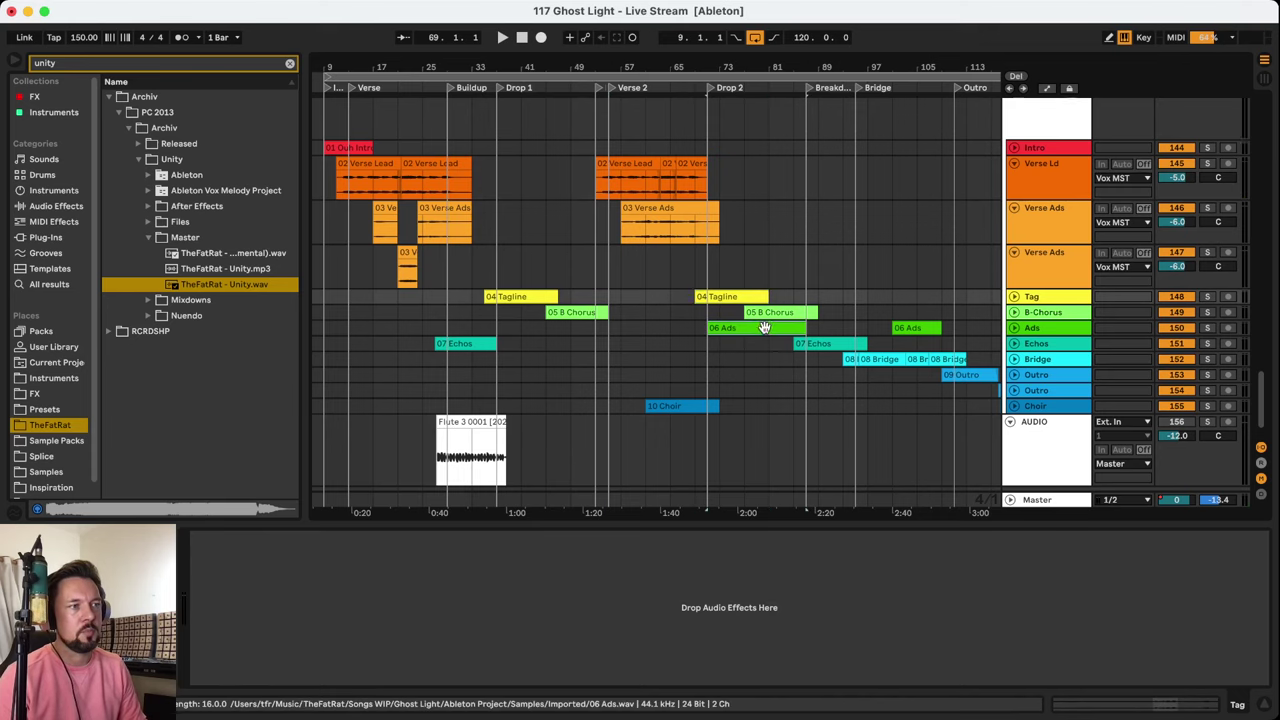
Unfold and solo the Echos track, play its second 07 Echos clip from bar 89, and select the track
click(844, 344)
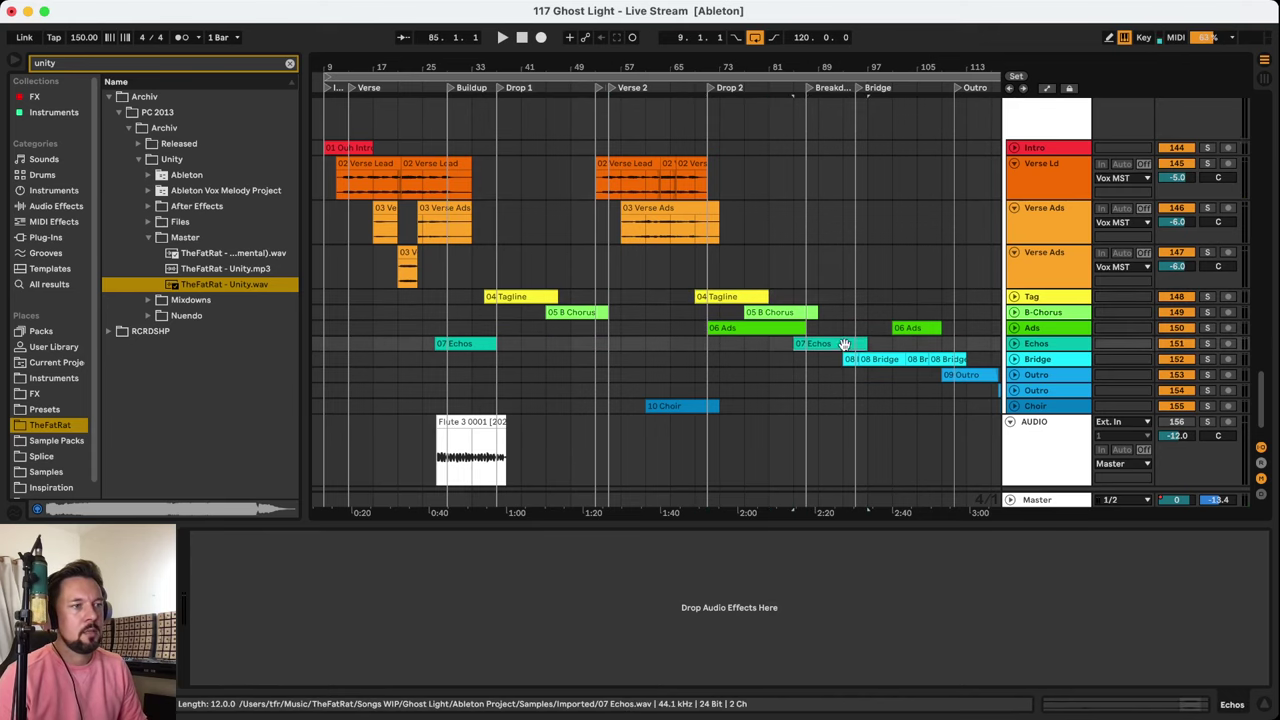
click(1012, 343)
click(817, 393)
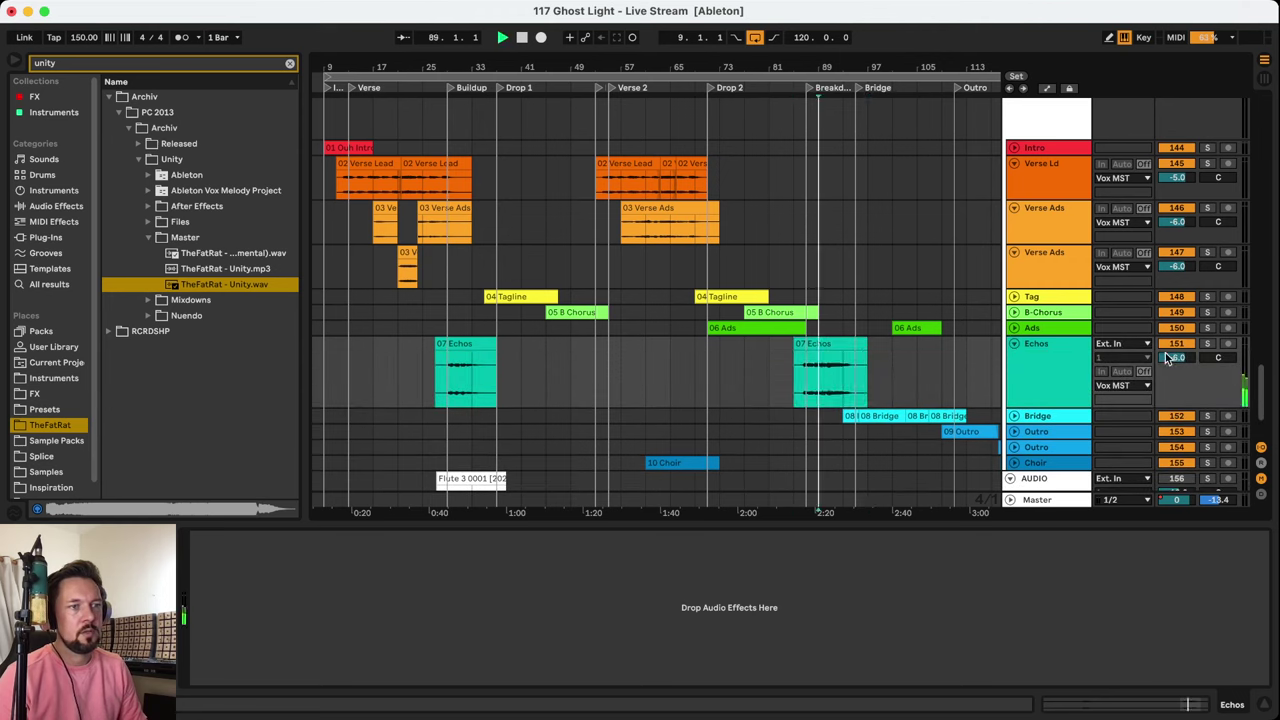
click(1207, 343)
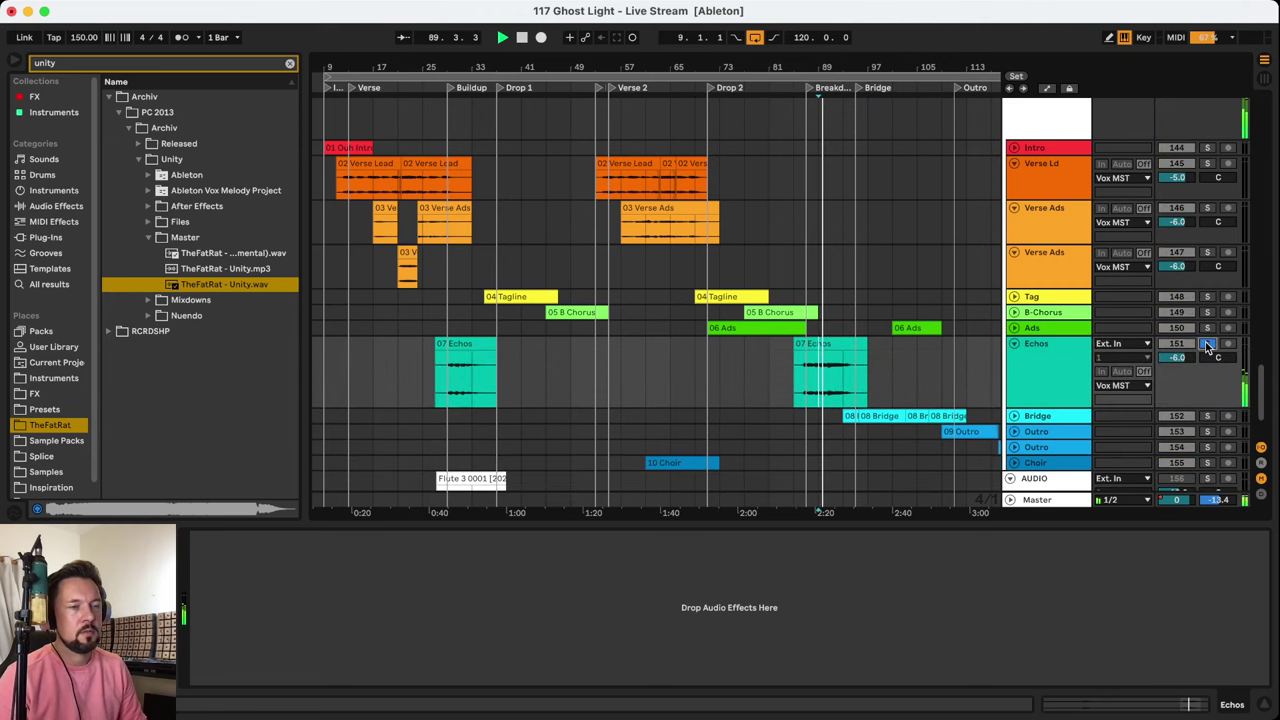
click(1068, 343)
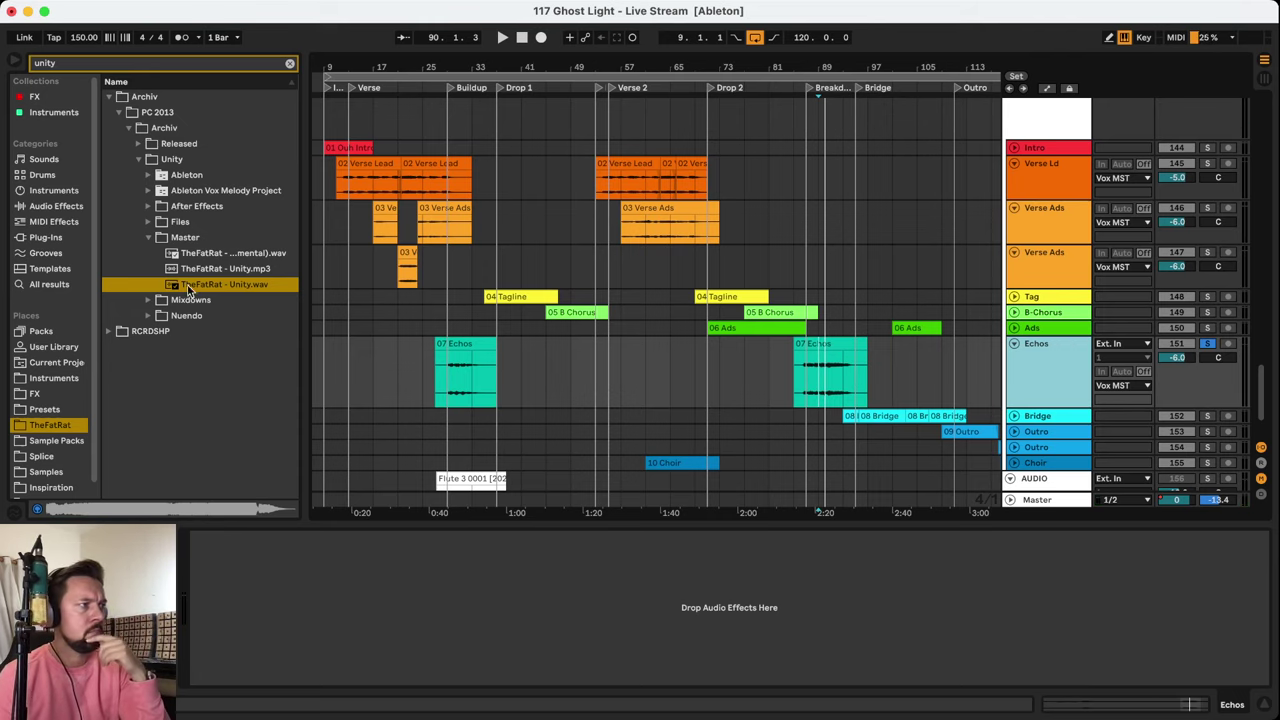
Search the plug-ins for "alter" and expand the VST3 results
click(46, 237)
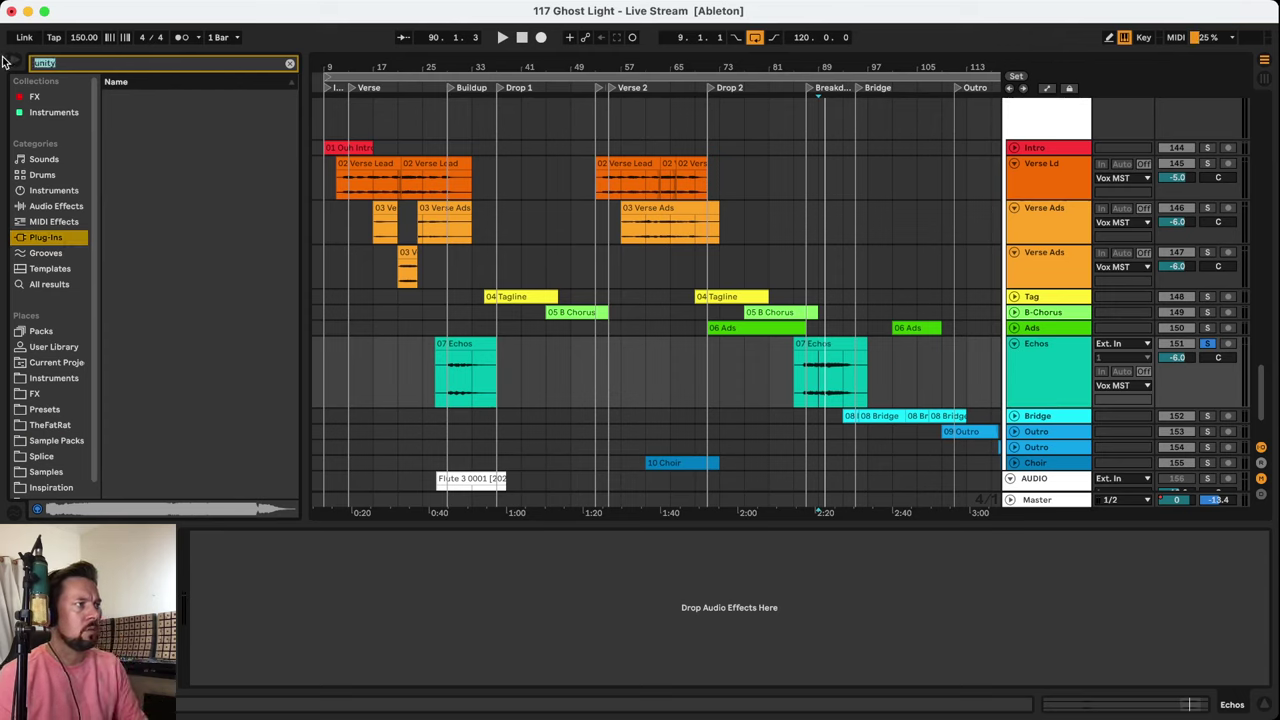
text(alter)
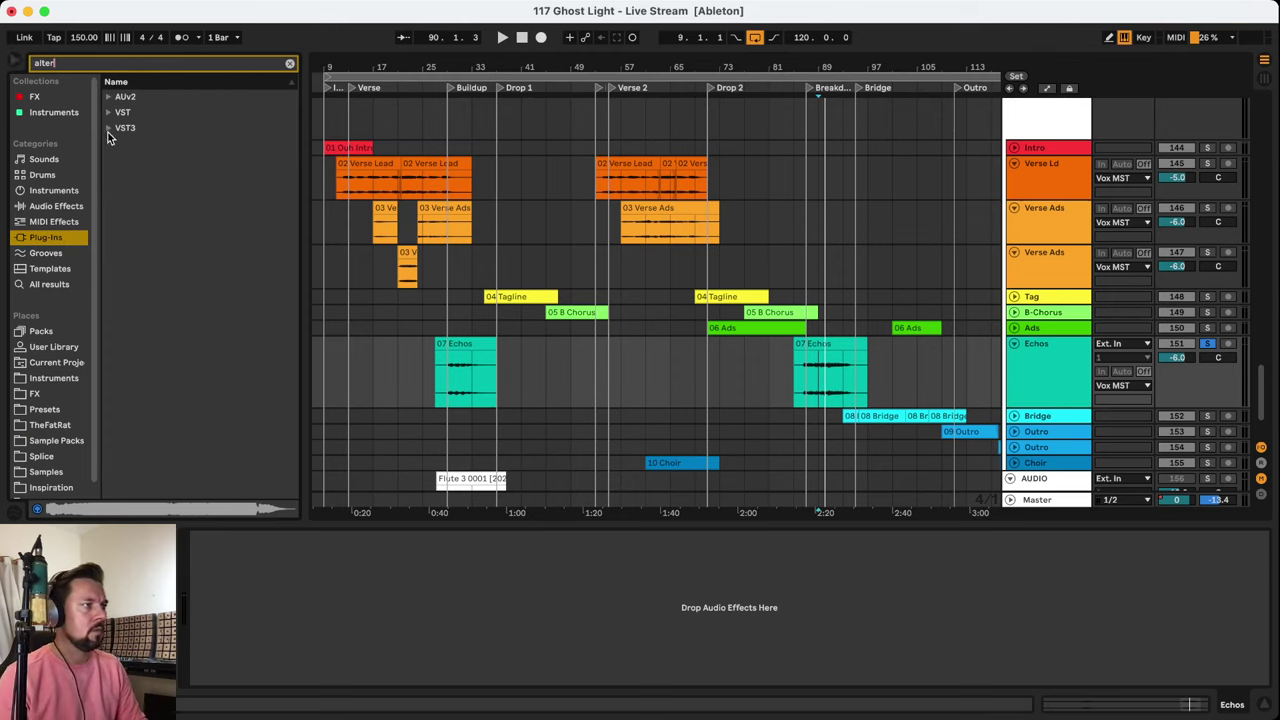
click(109, 129)
Play the second 07 Echos clip from bar 87 with the Echos track soloed
click(814, 381)
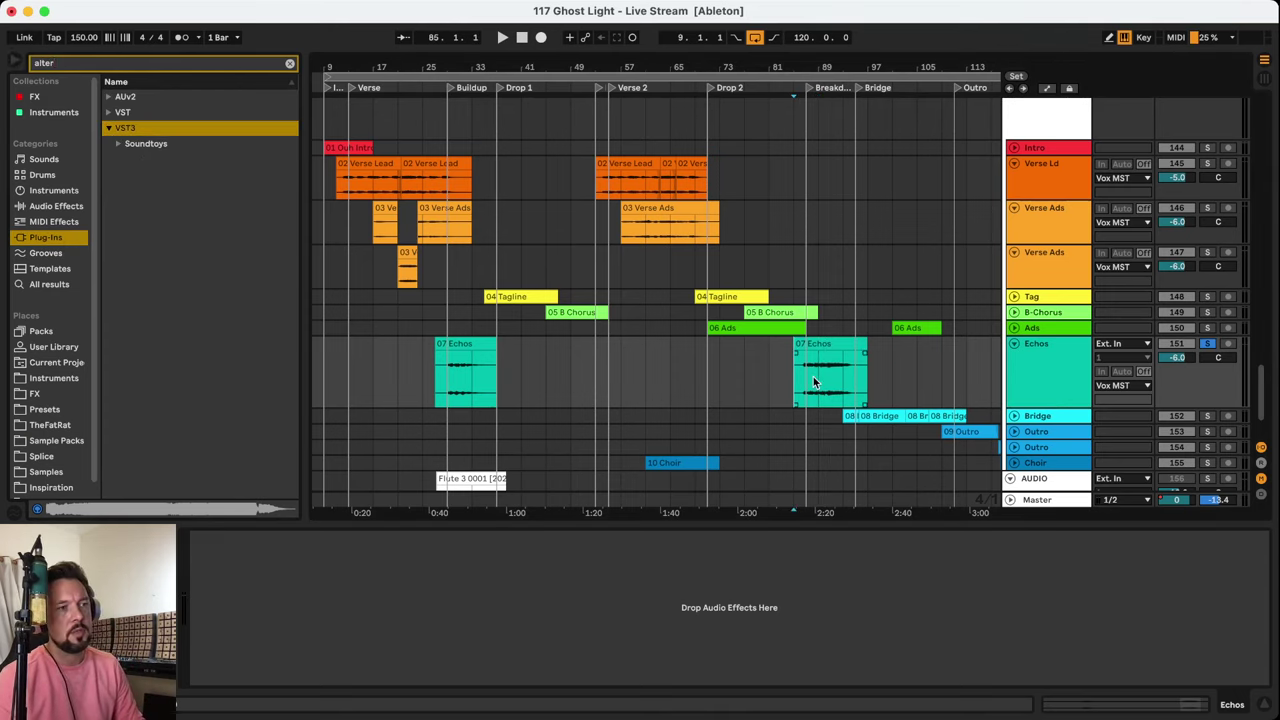
drag(857, 69, 778, 70)
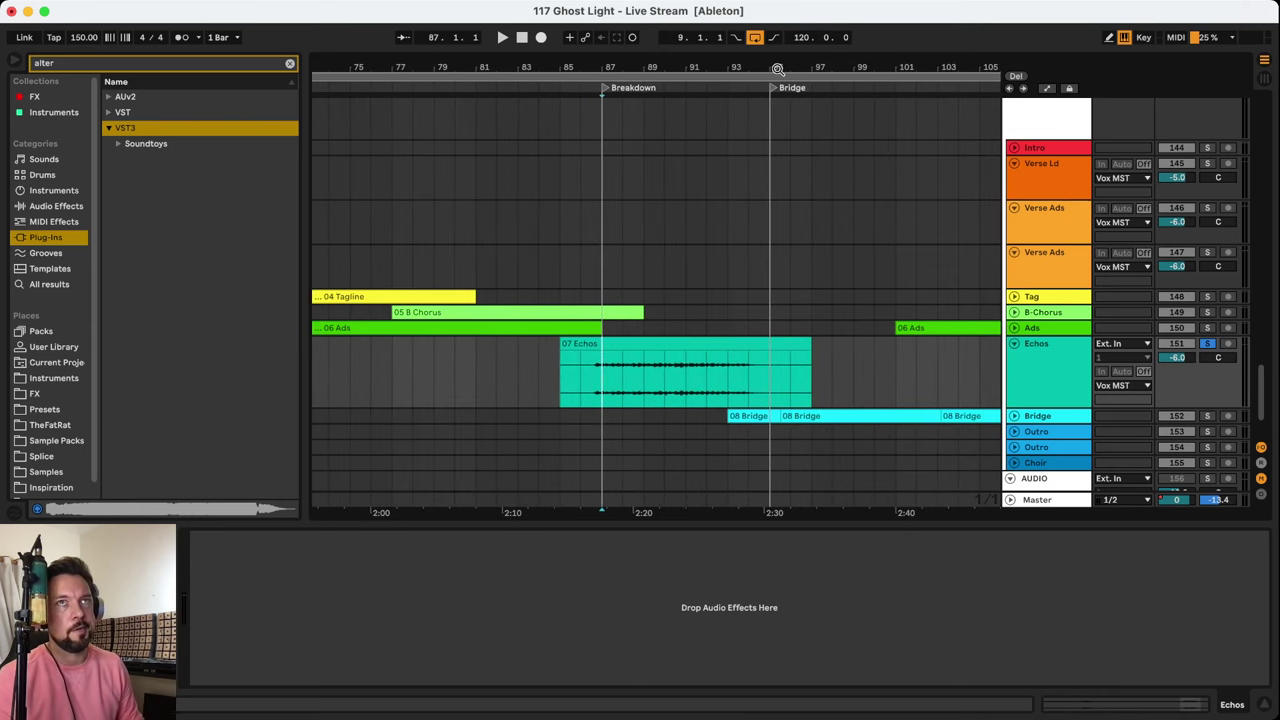
key(space)
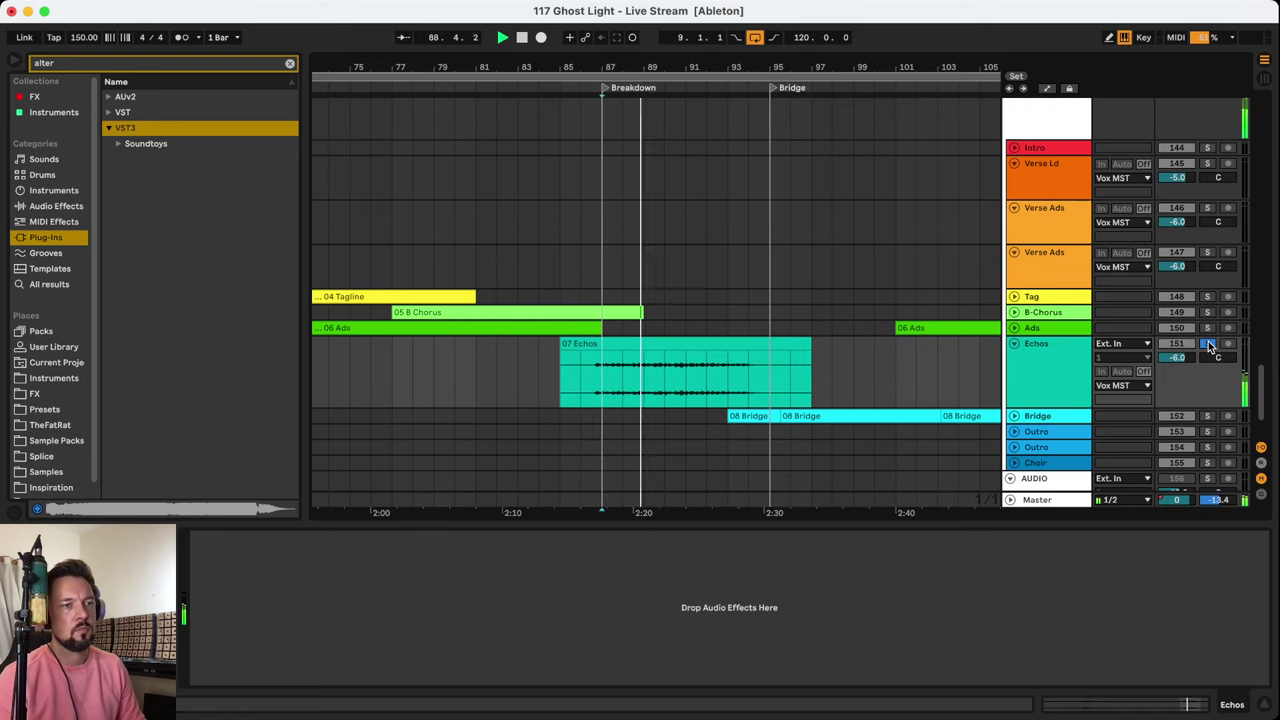
Fold the Verse Ld, both Verse Ads and the Echos tracks, and clear the Echos solo
click(1014, 163)
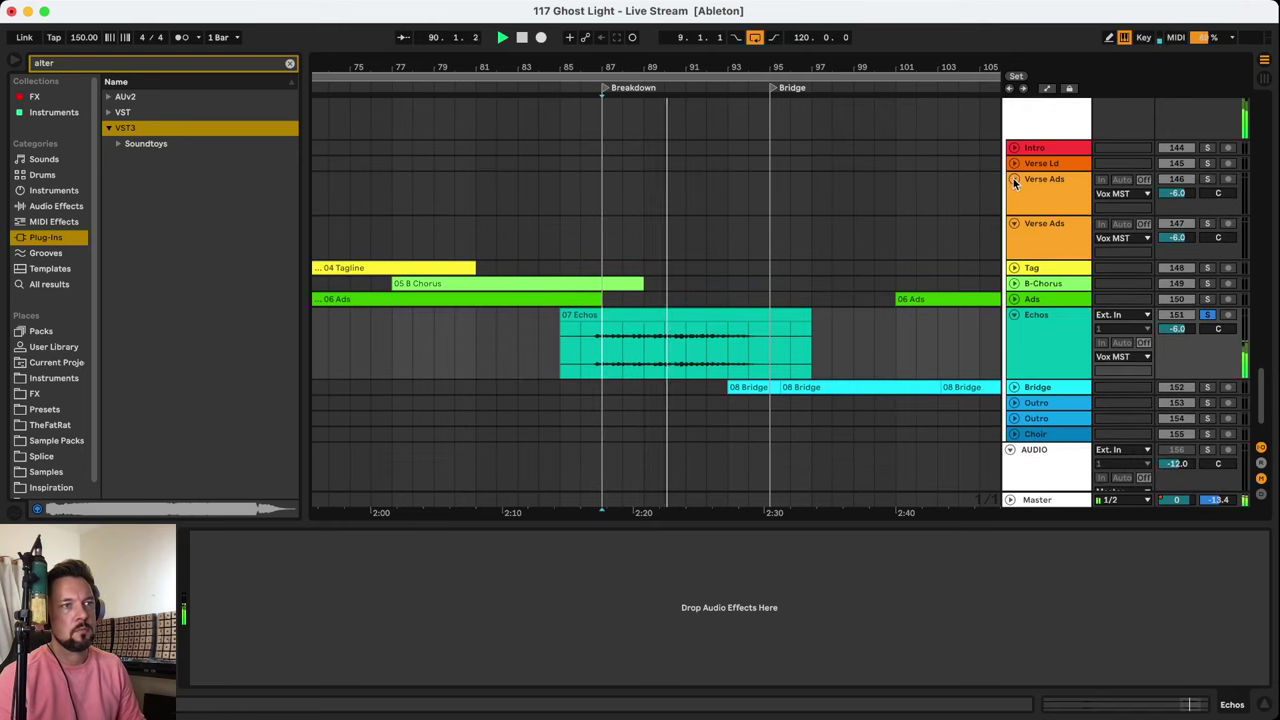
click(1014, 179)
click(1014, 195)
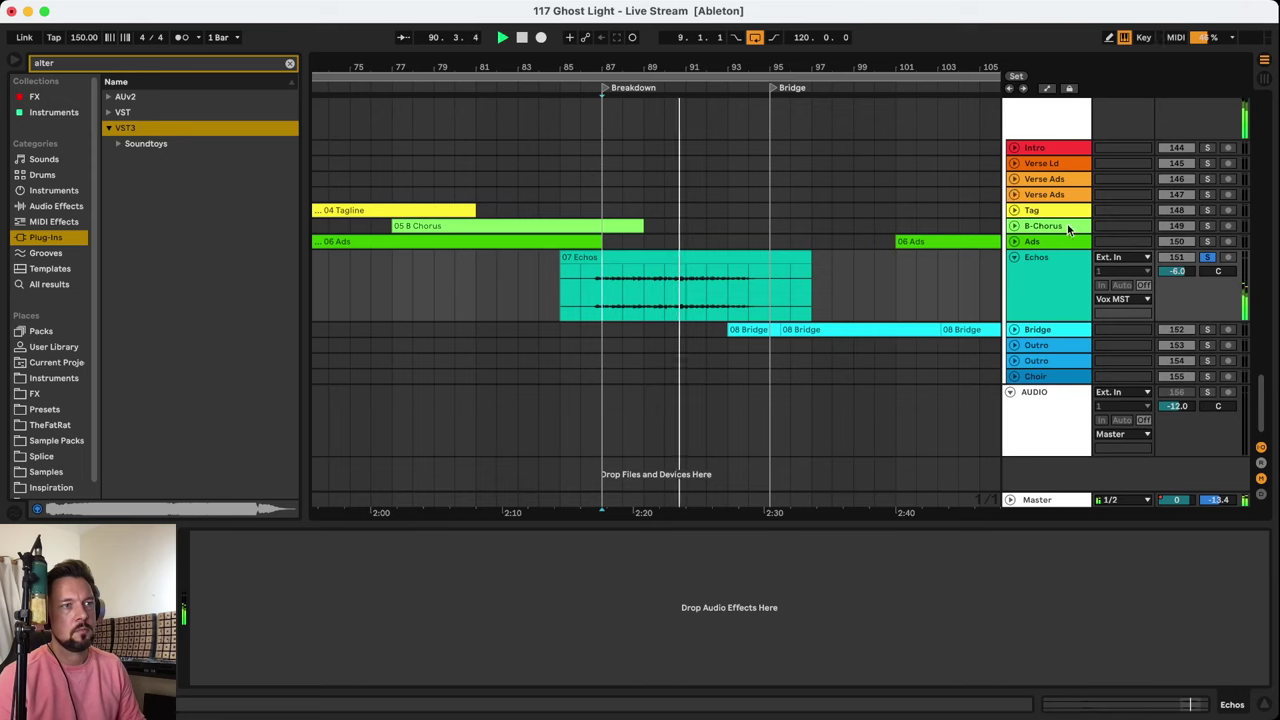
click(1206, 257)
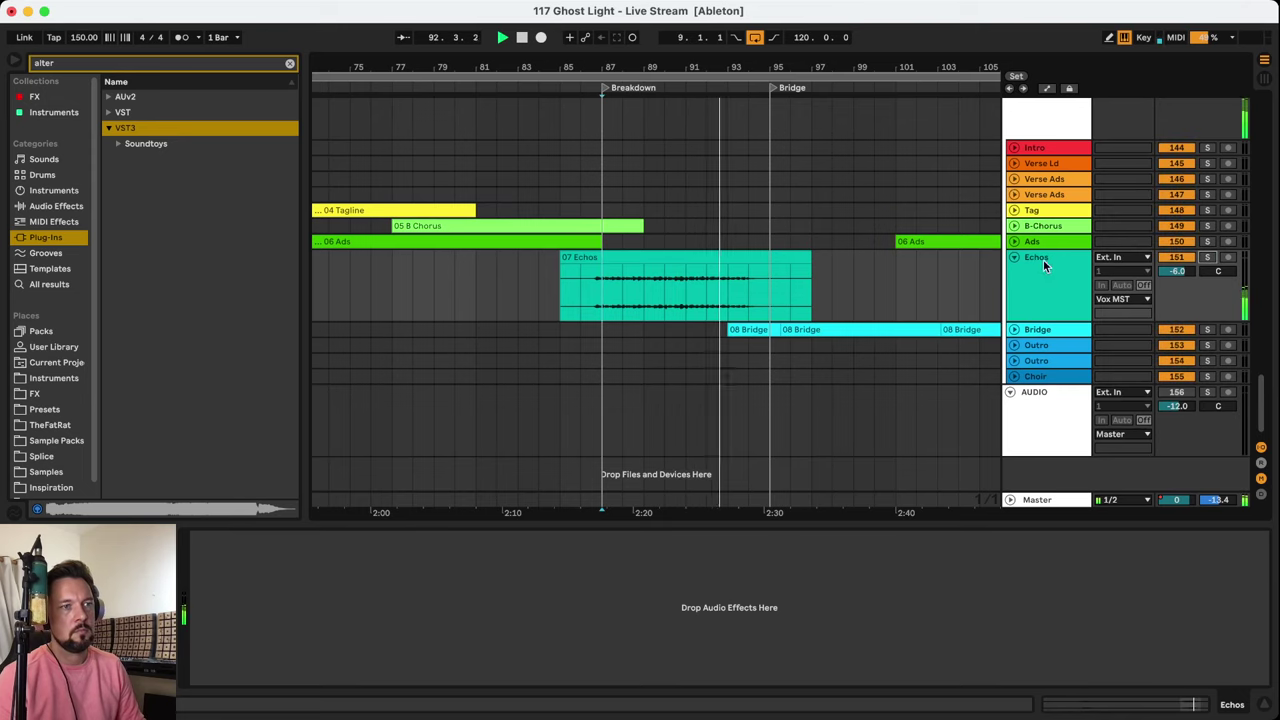
click(1014, 257)
Play the song from the start of the 09 Outro clip on the first Outro track
drag(778, 67, 642, 26)
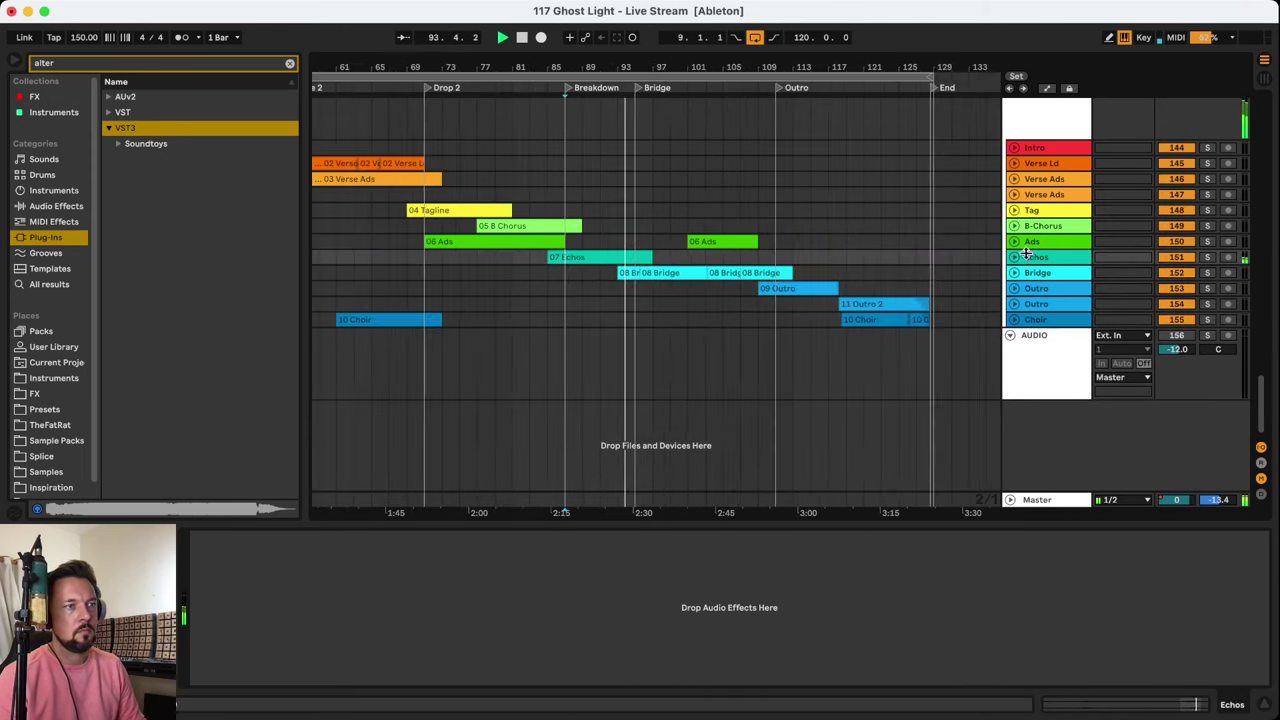
click(1014, 289)
click(1014, 289)
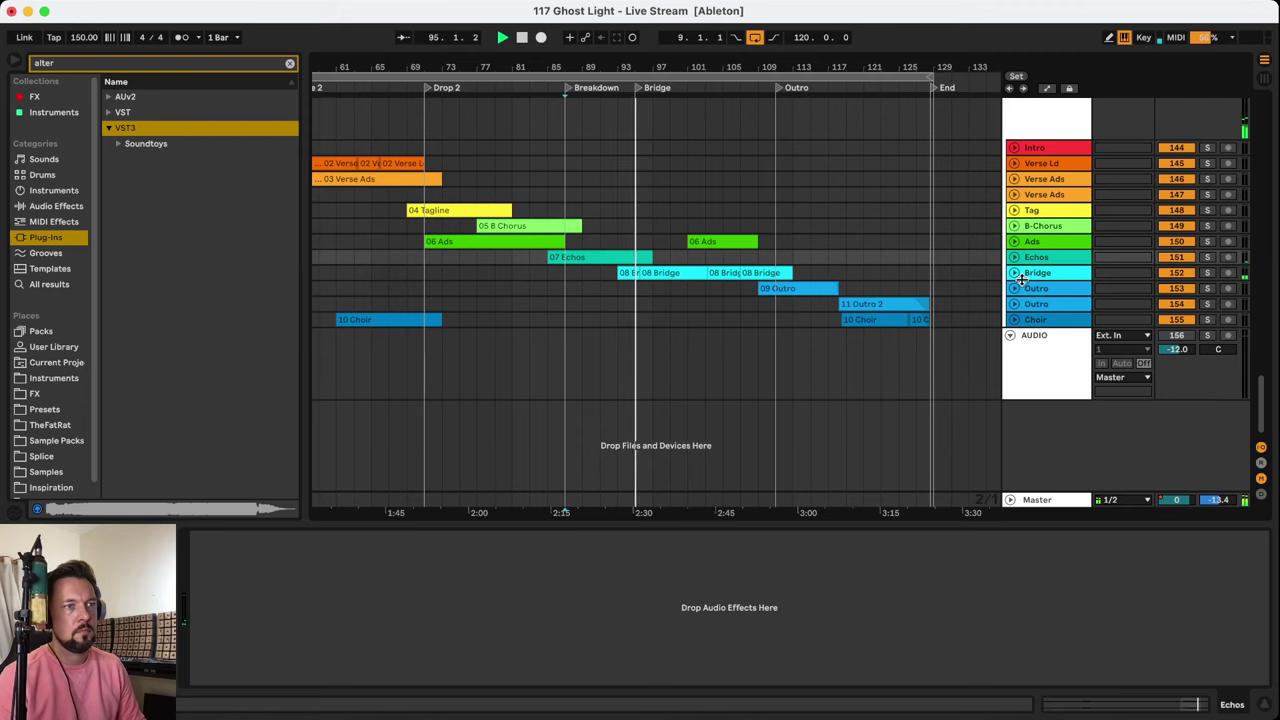
click(786, 287)
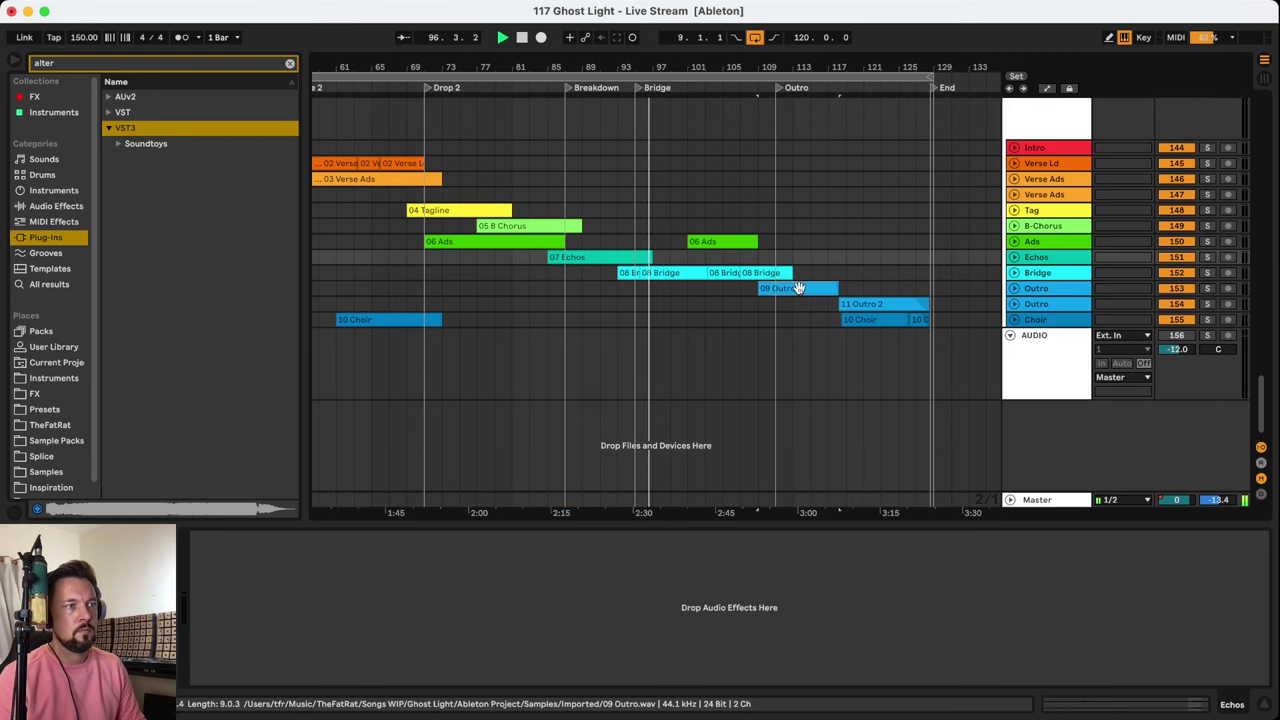
Unfold and solo the Bridge track, play its last 08 Bridge clip, clear the solo and fold the track
click(1014, 272)
click(767, 274)
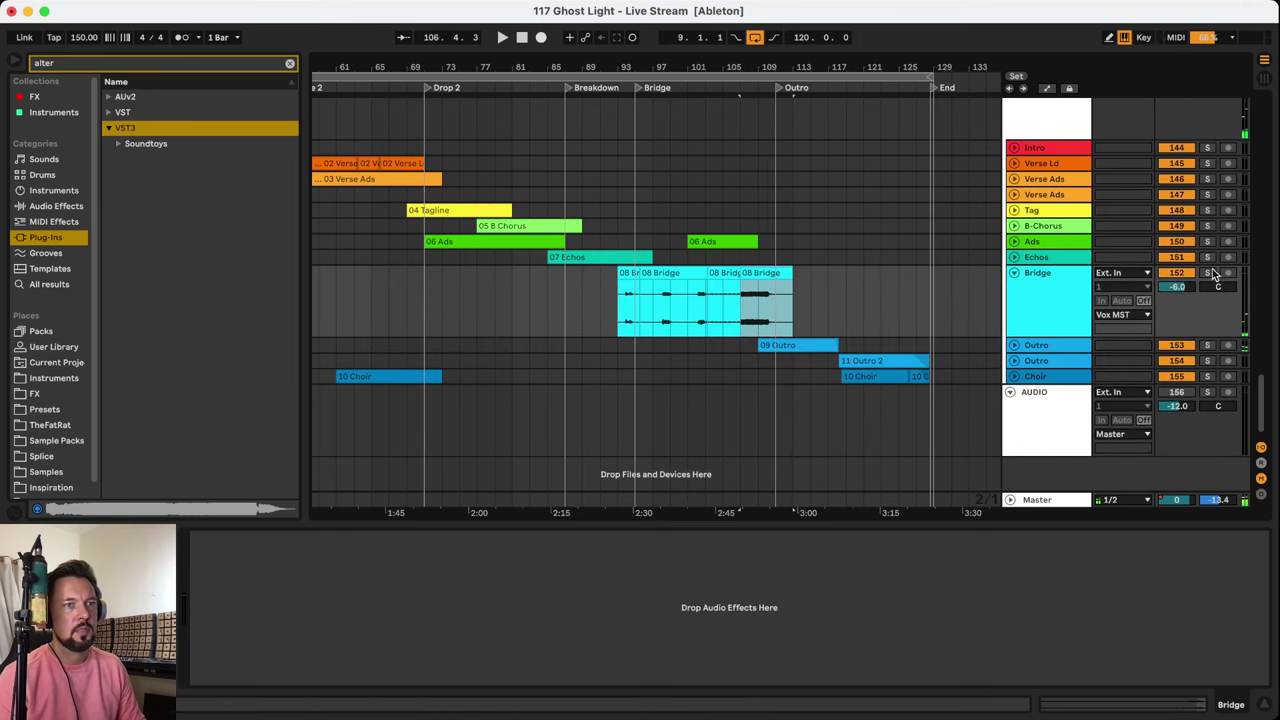
click(1209, 273)
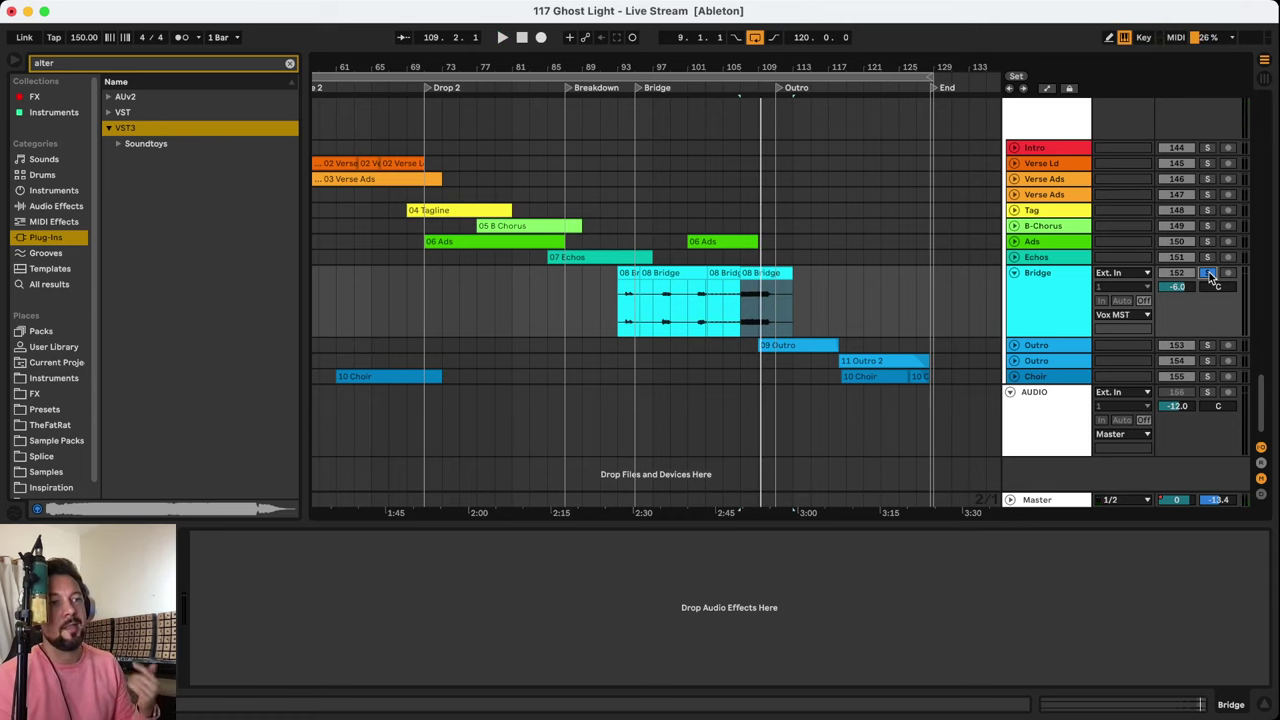
key(space)
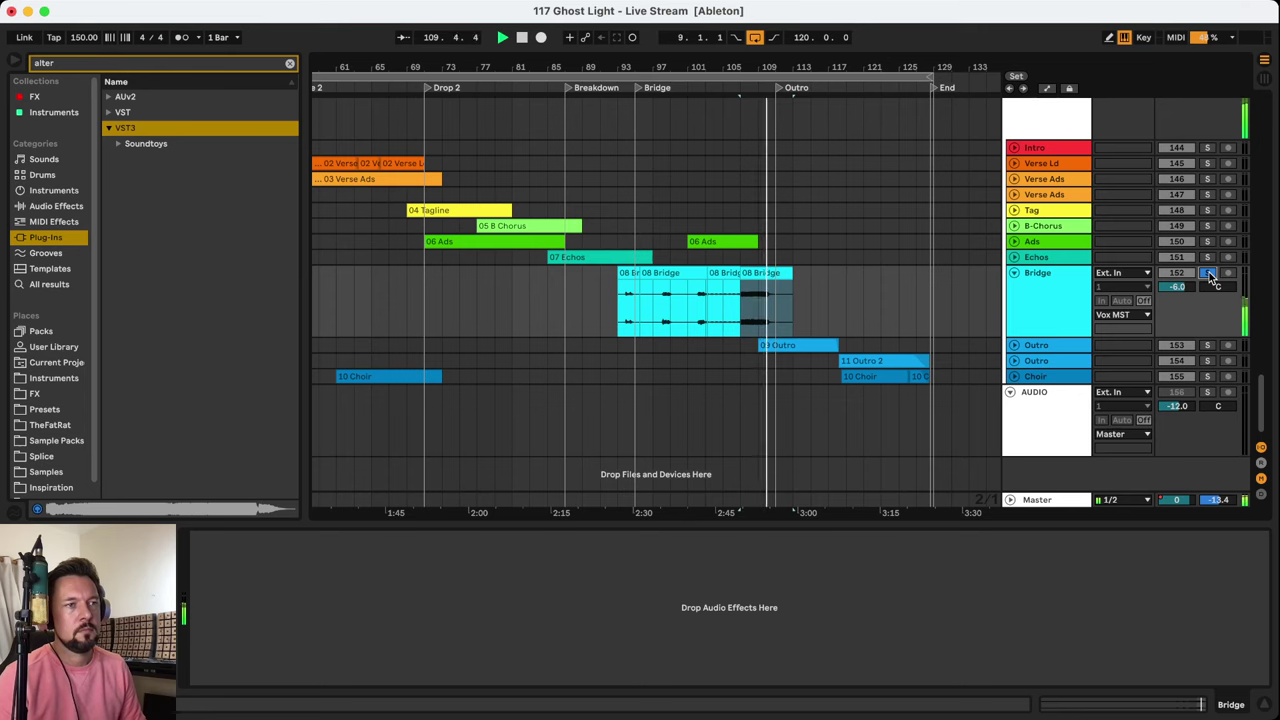
click(1013, 272)
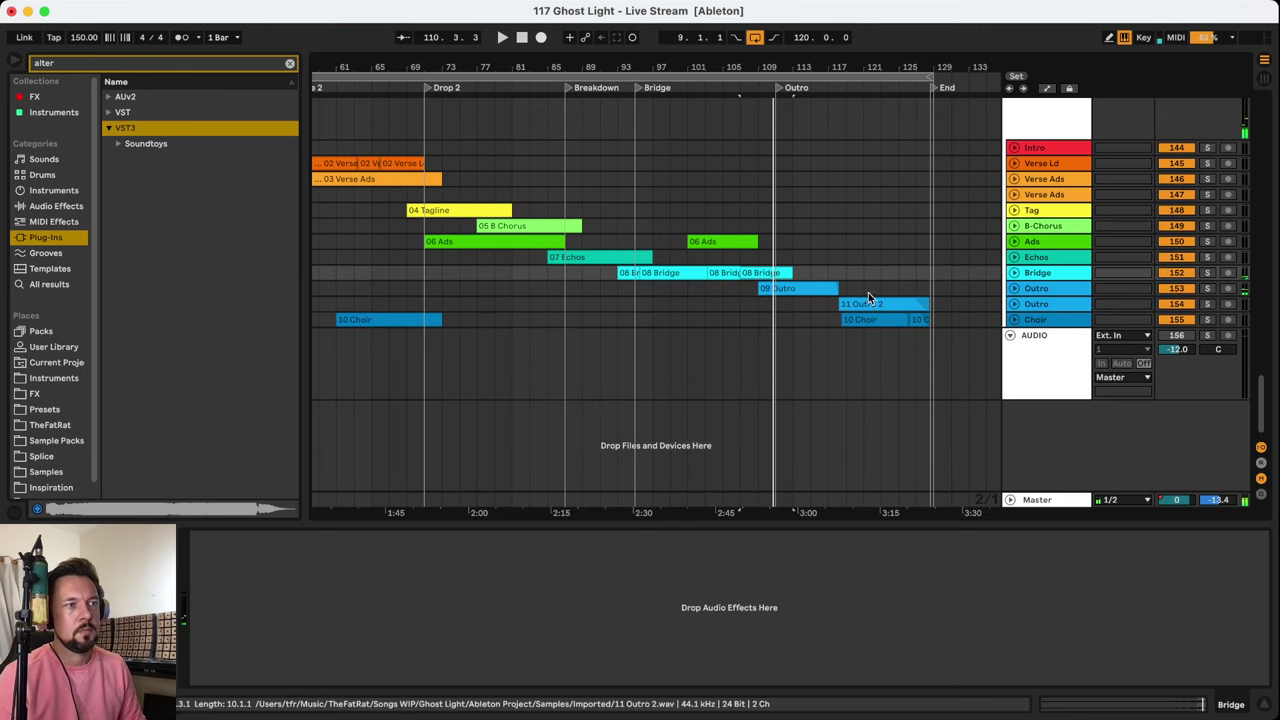
Play the 11 Outro 2 clip on the second Outro track, and audition the outro's 10 Choir clip with Choir soloed
click(1014, 303)
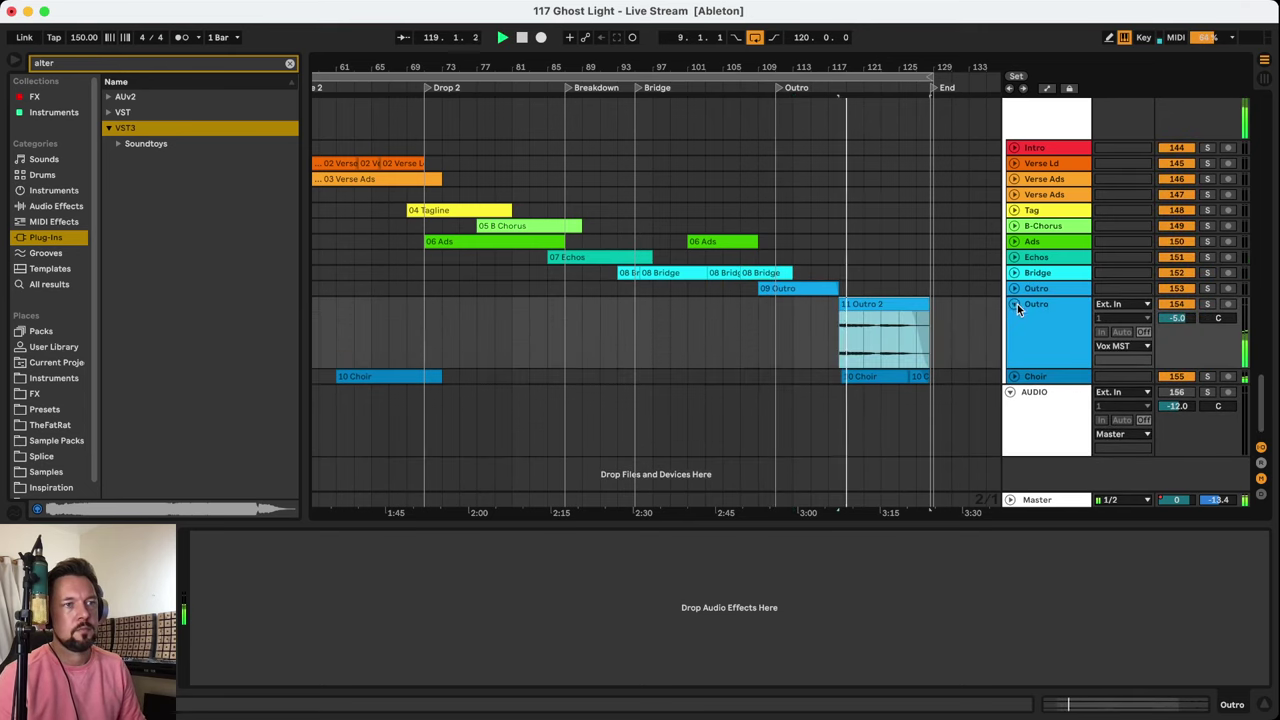
click(1015, 304)
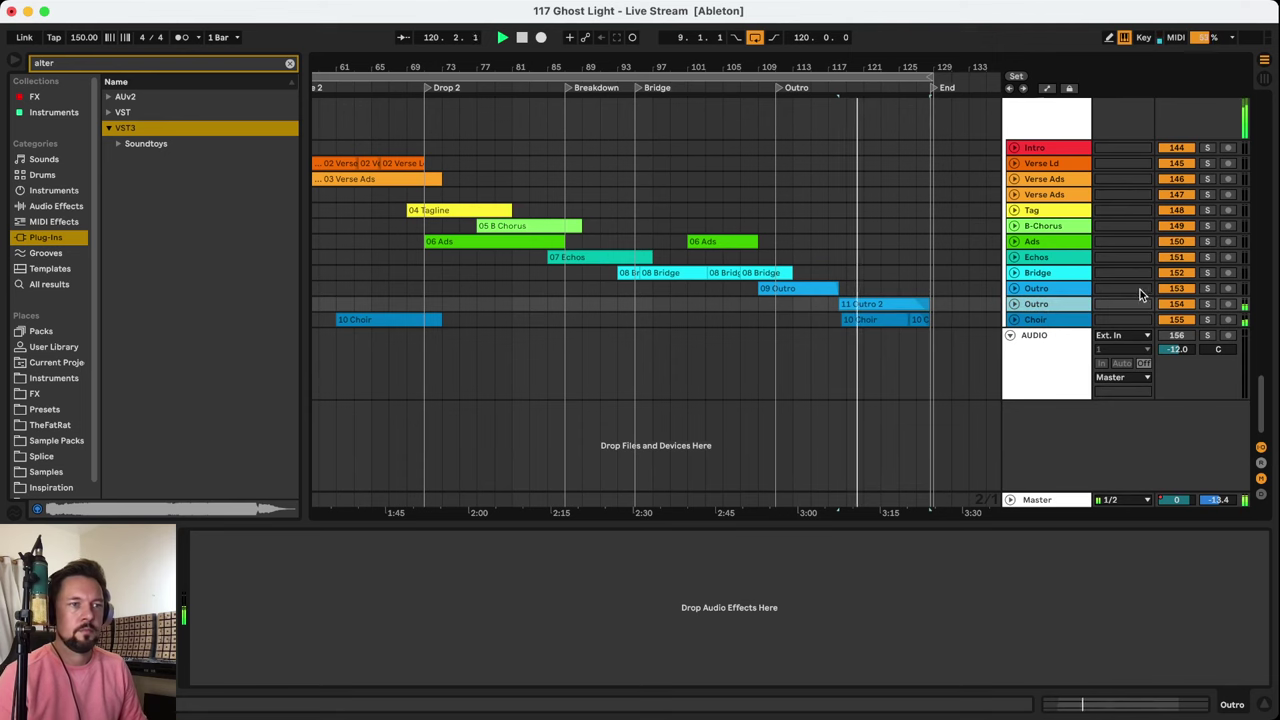
click(1208, 320)
click(858, 319)
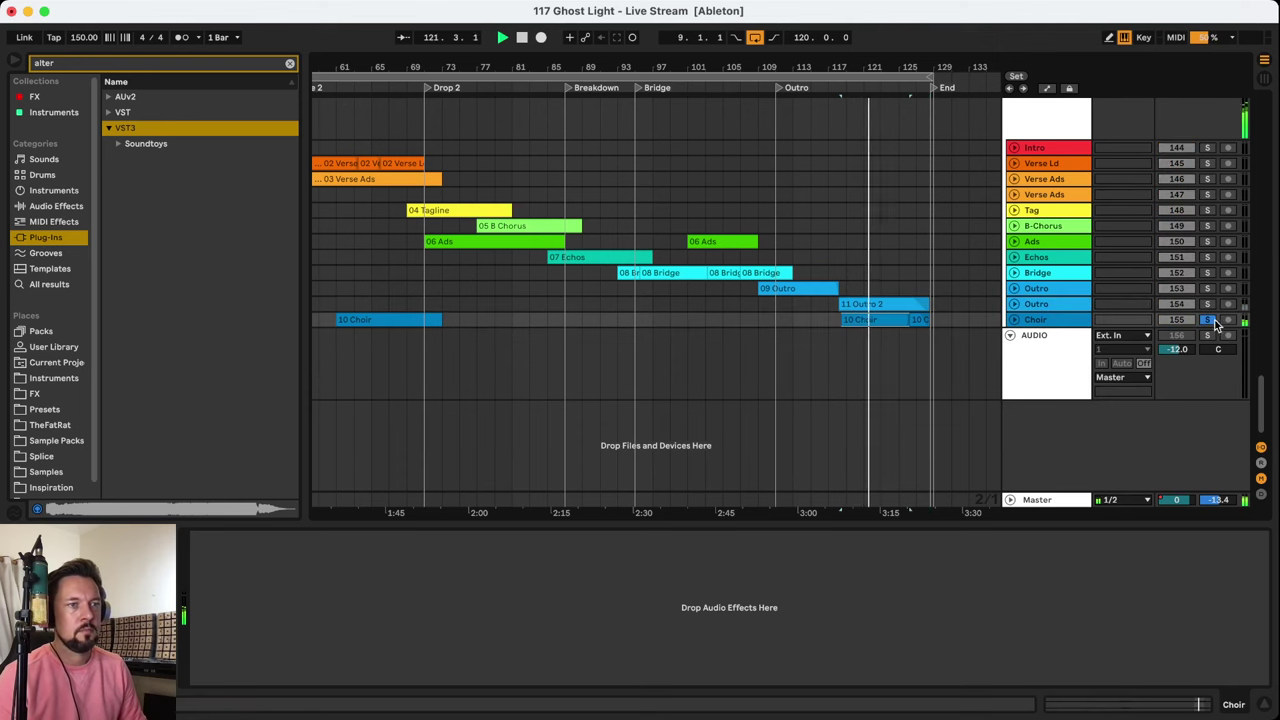
Fold the Outro MST and Bridge MST groups and the Instr MST group that contains them
scroll(849, 308, up, 10)
drag(816, 67, 816, 30)
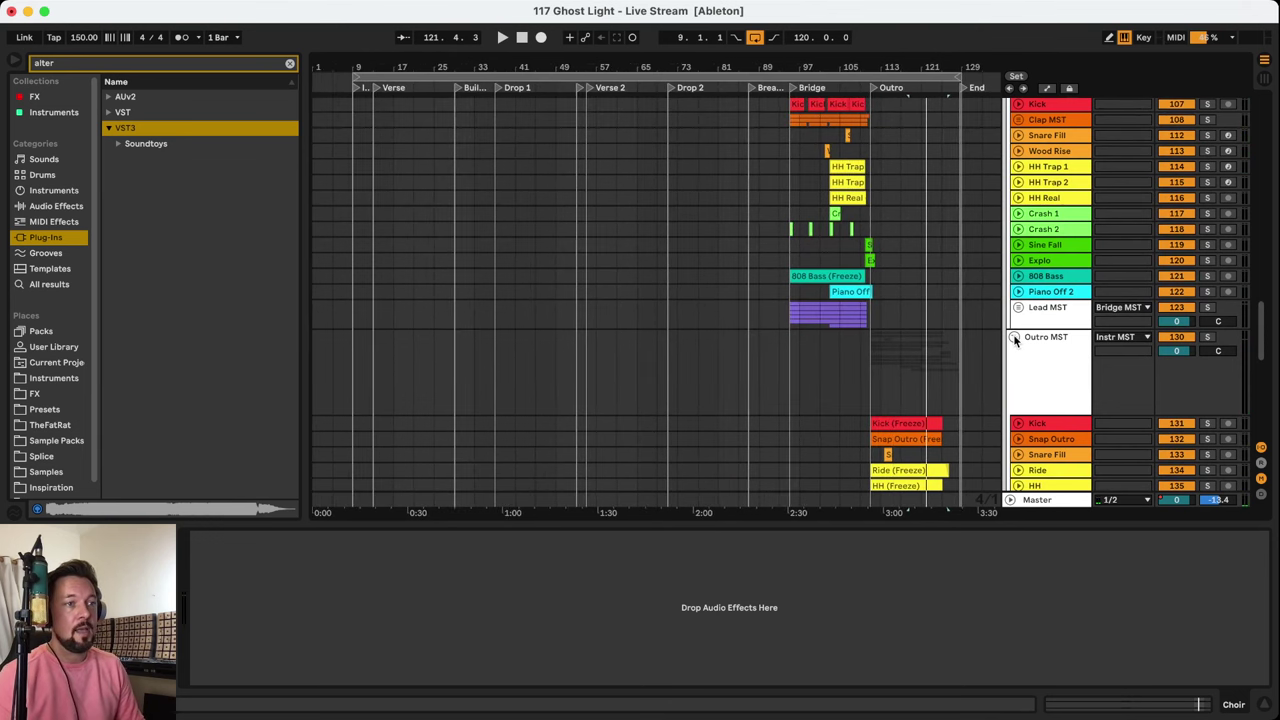
scroll(1050, 318, up, 5)
click(1013, 278)
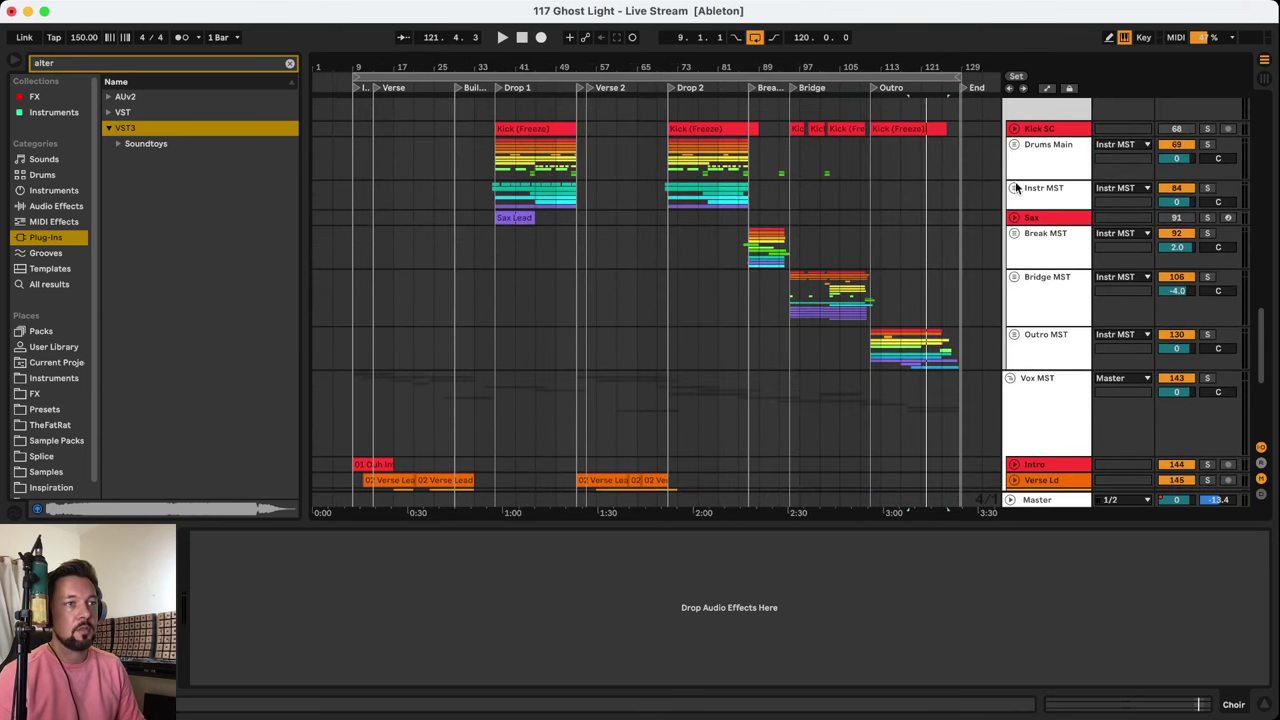
scroll(1050, 200, up, 4)
click(1011, 145)
Fold the Build, Vrs and Vox MST groups
scroll(1090, 203, up, 8)
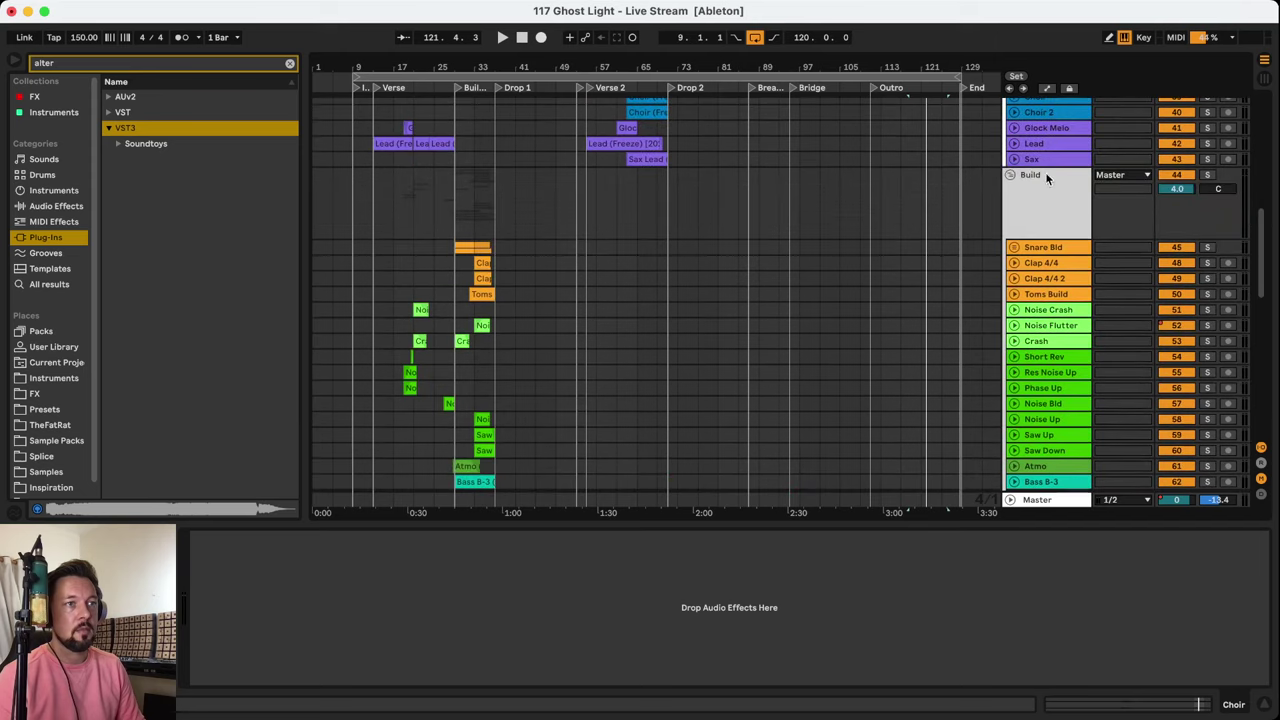
click(1010, 175)
scroll(1074, 221, up, 6)
scroll(1075, 222, up, 10)
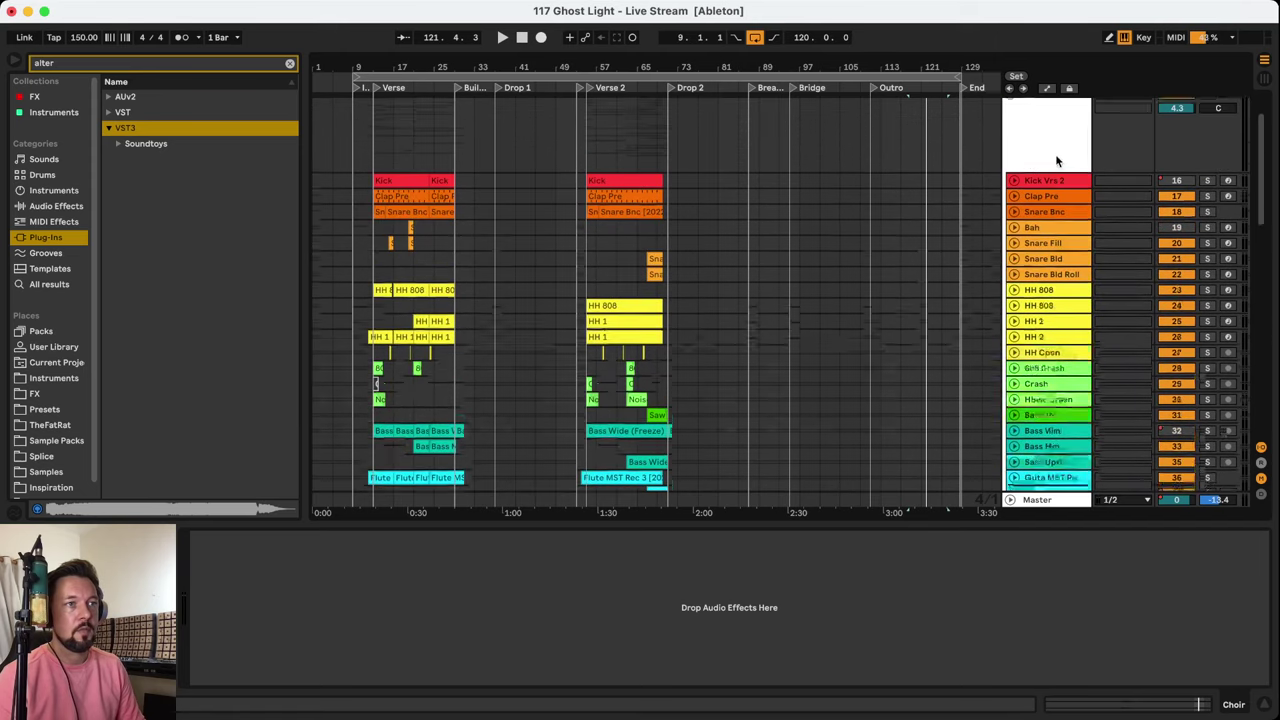
click(1011, 150)
scroll(814, 220, down, 8)
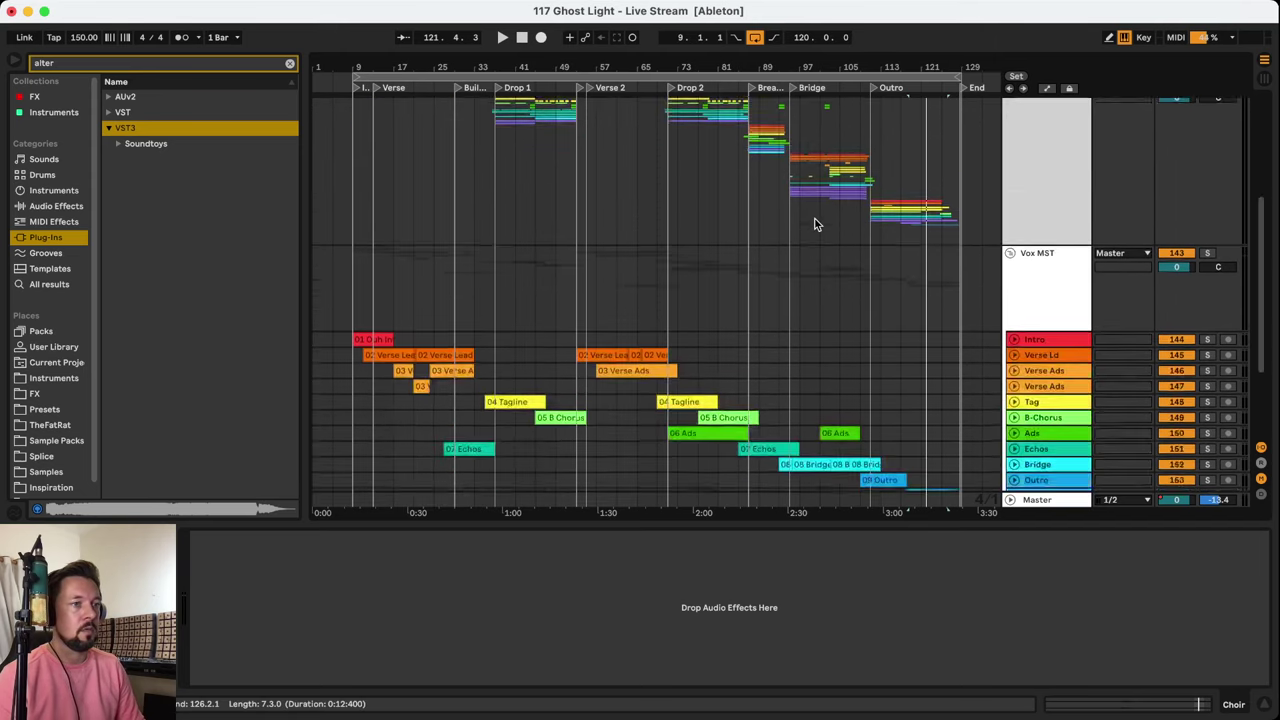
click(1059, 119)
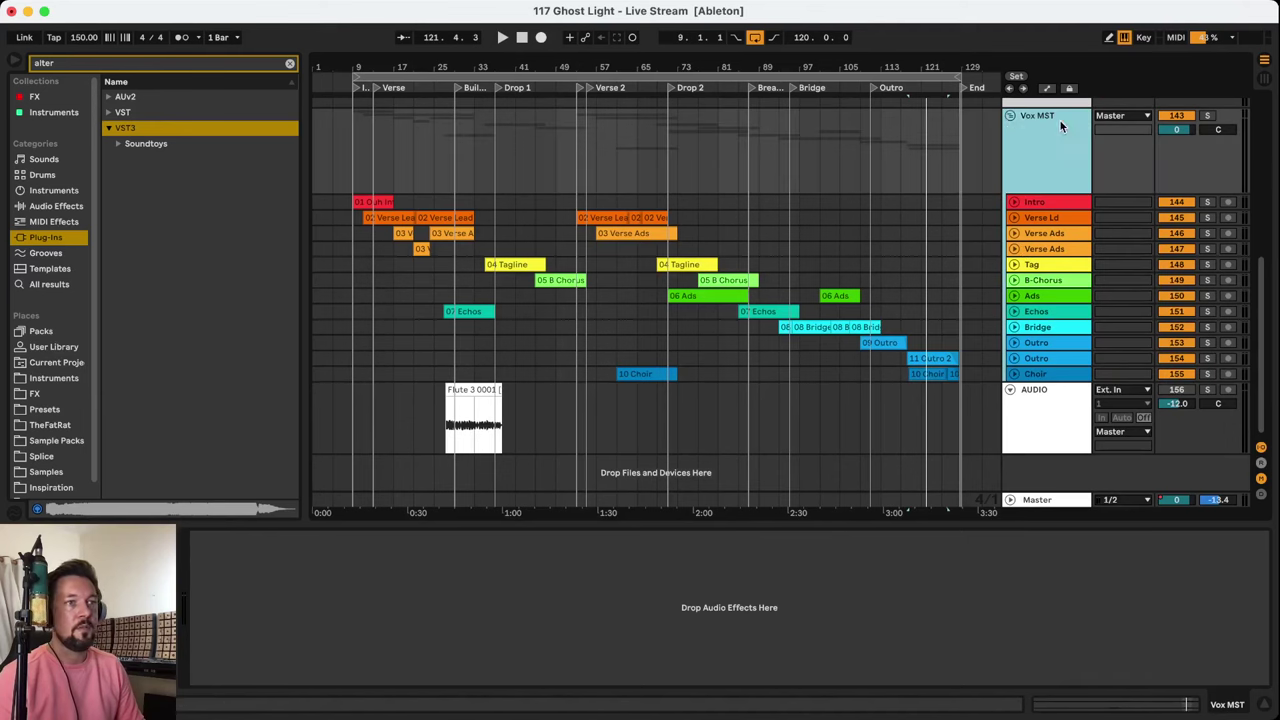
click(1009, 116)
Show the devices of the Pling 1 and Build tracks, and set the playback start to bar 55 on Vrs
scroll(1042, 150, up, 8)
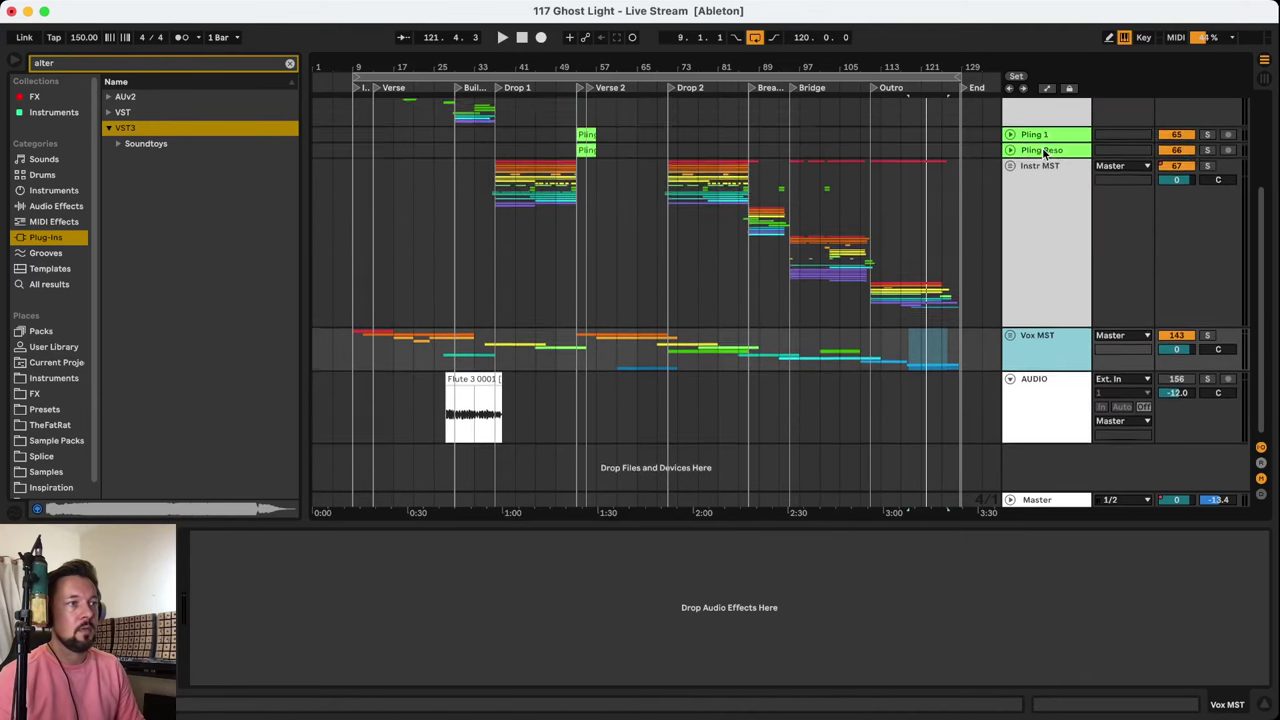
click(1050, 282)
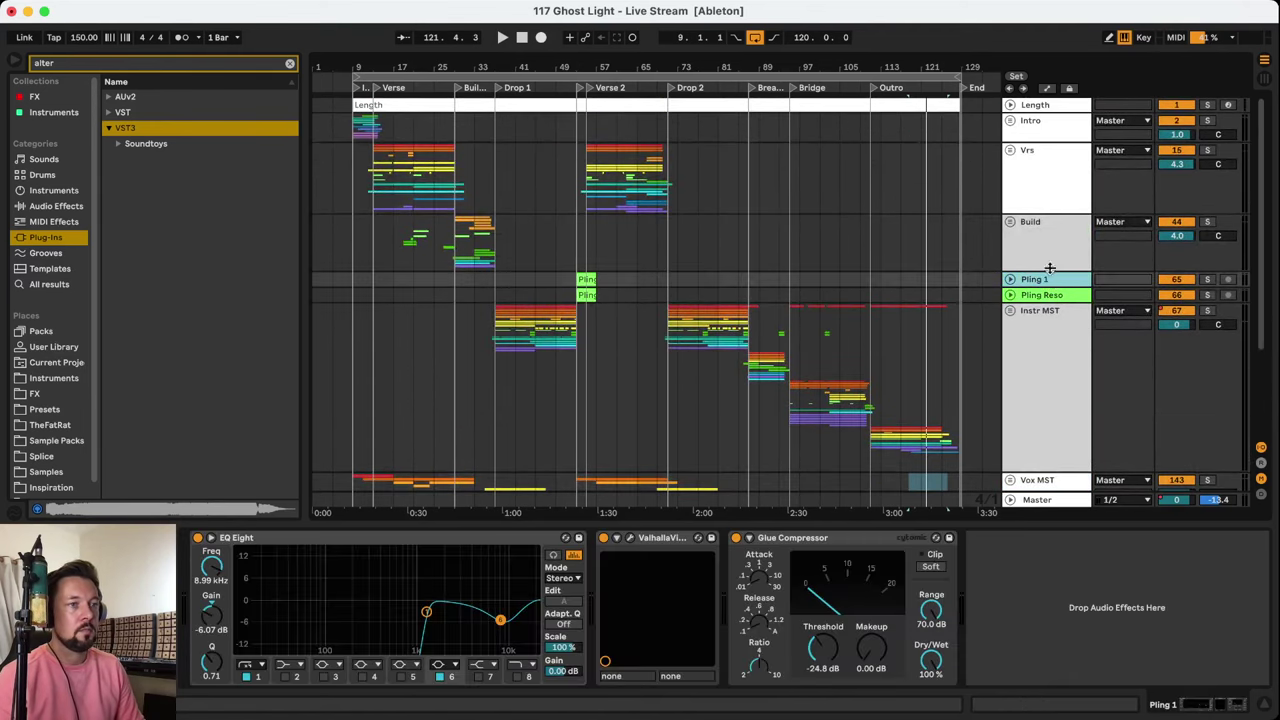
click(1042, 240)
click(1038, 206)
click(1037, 225)
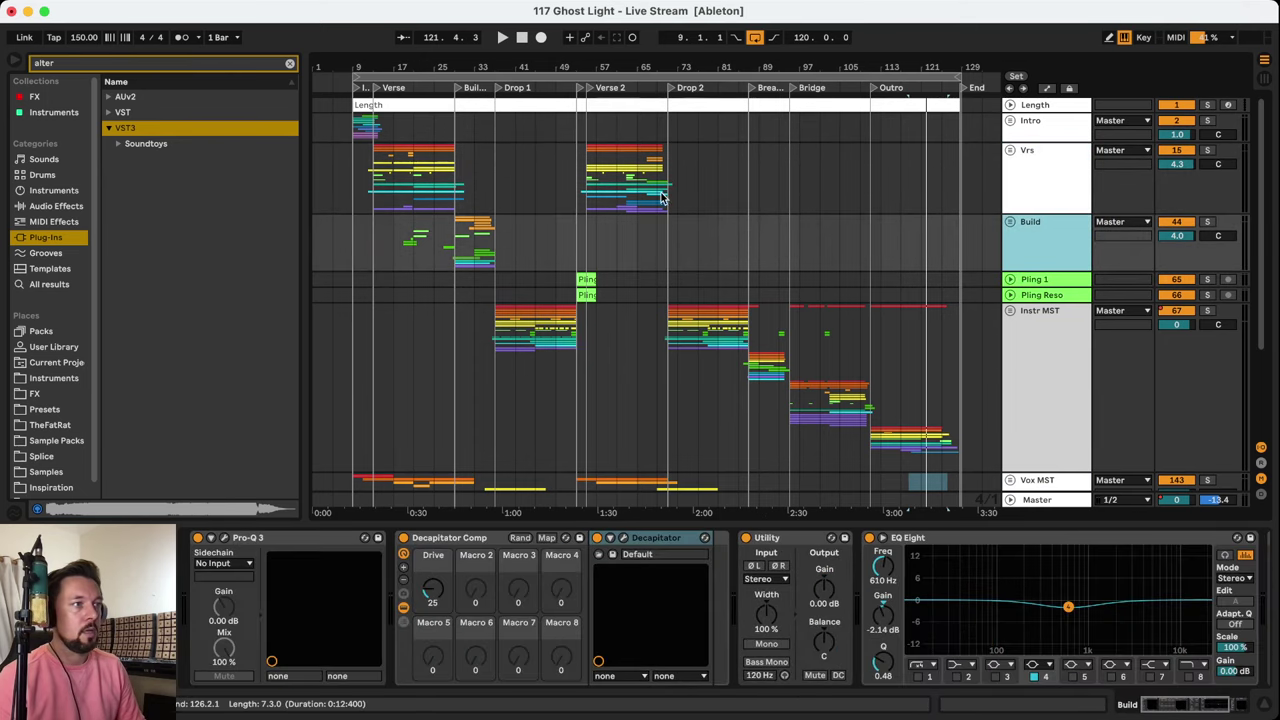
click(586, 198)
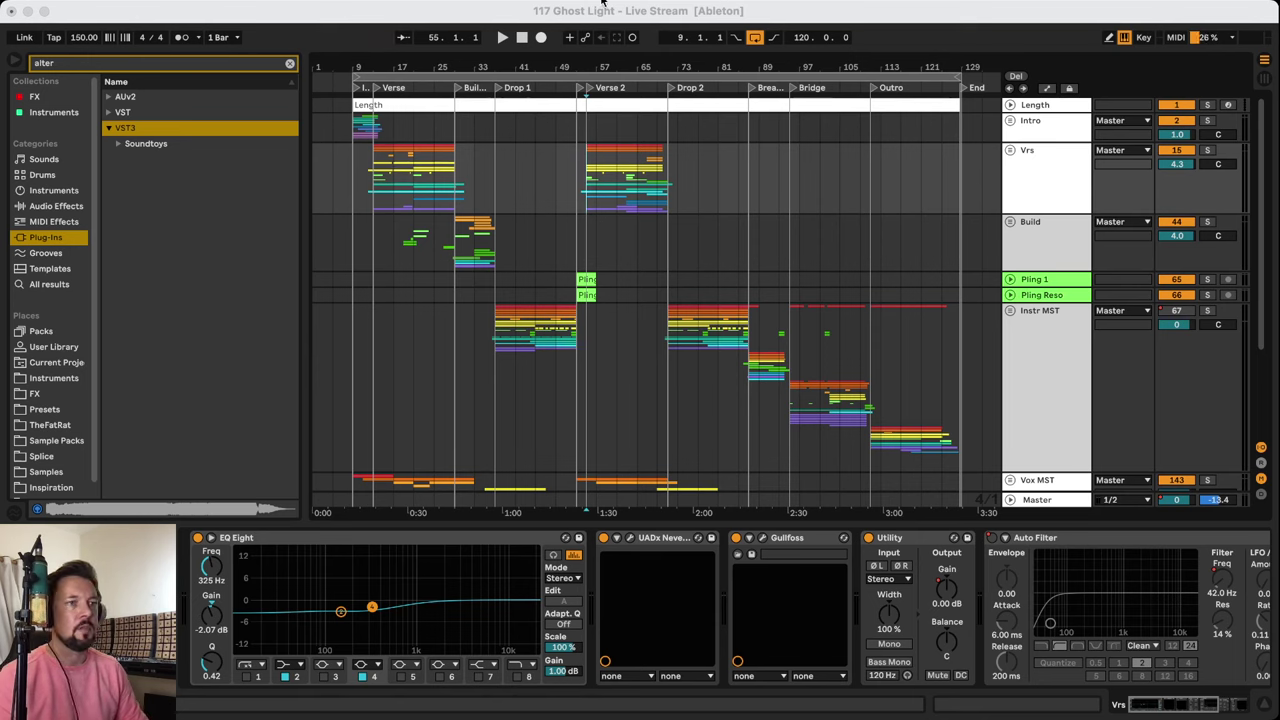
click(700, 7)
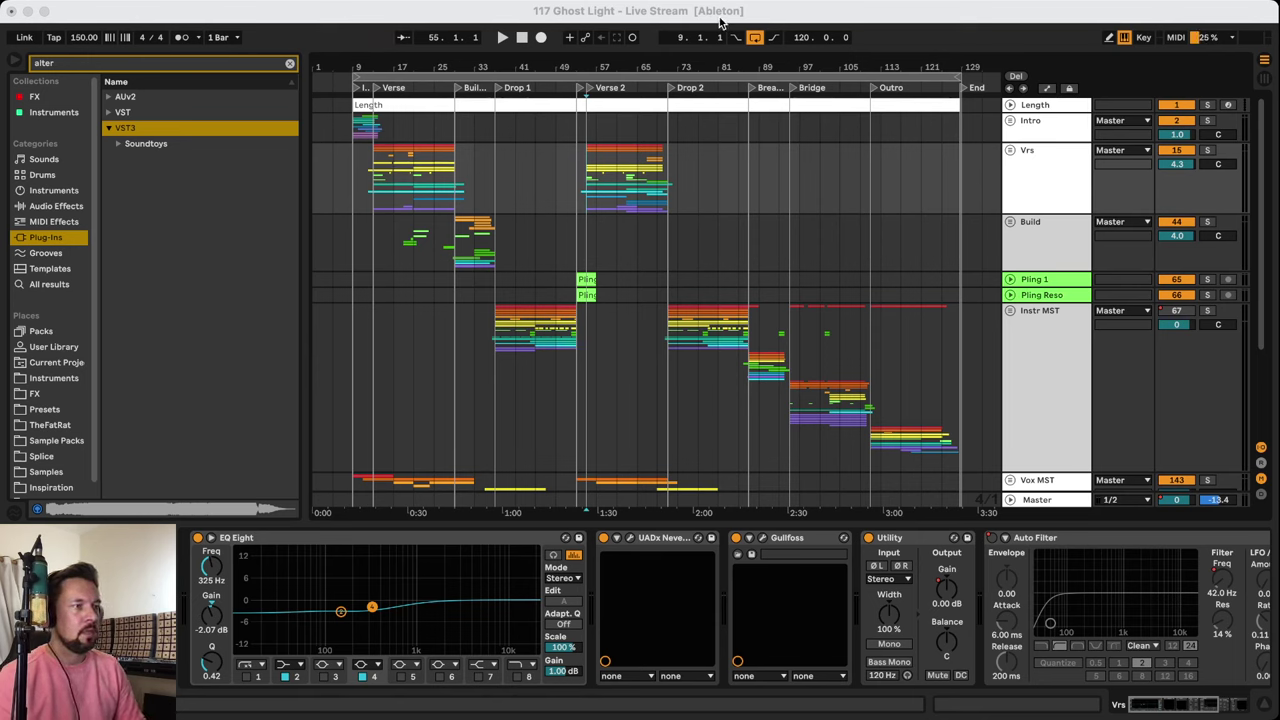
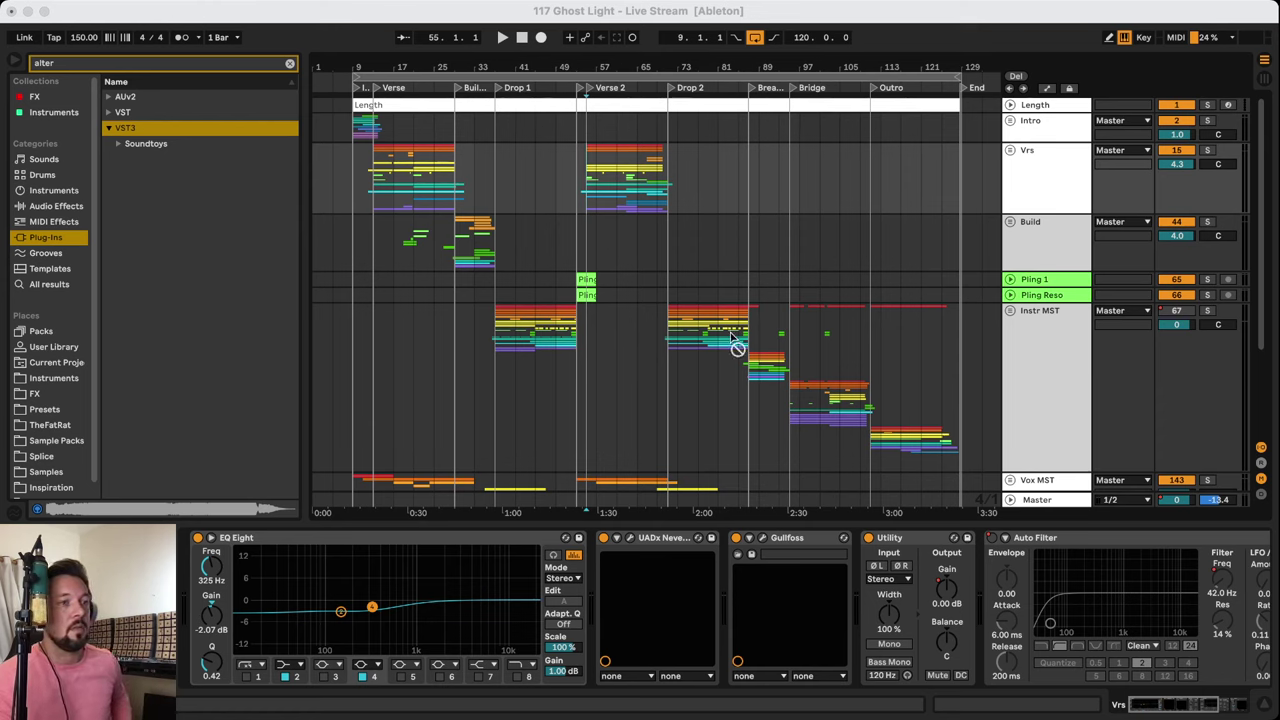
Unfold the Vox MST group and the Verse Ld track, and play Verse Ld soloed from bar 55
click(1010, 480)
scroll(832, 417, down, 10)
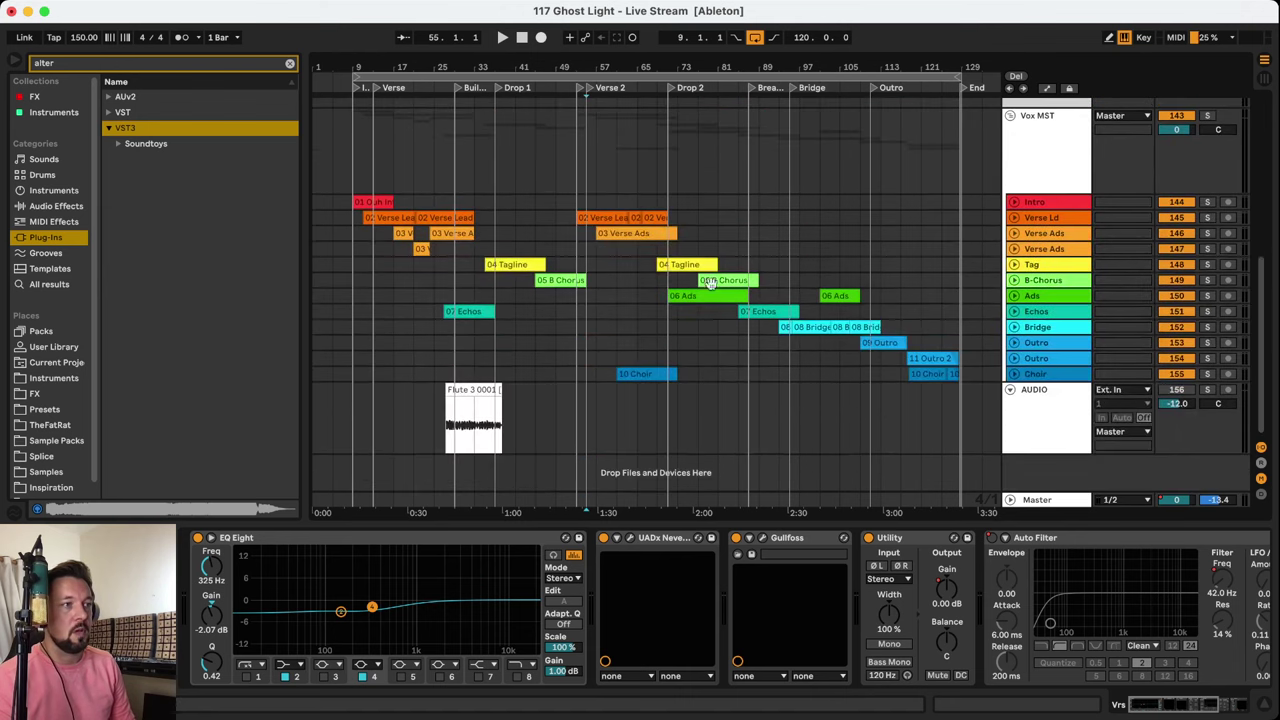
click(605, 217)
click(1015, 218)
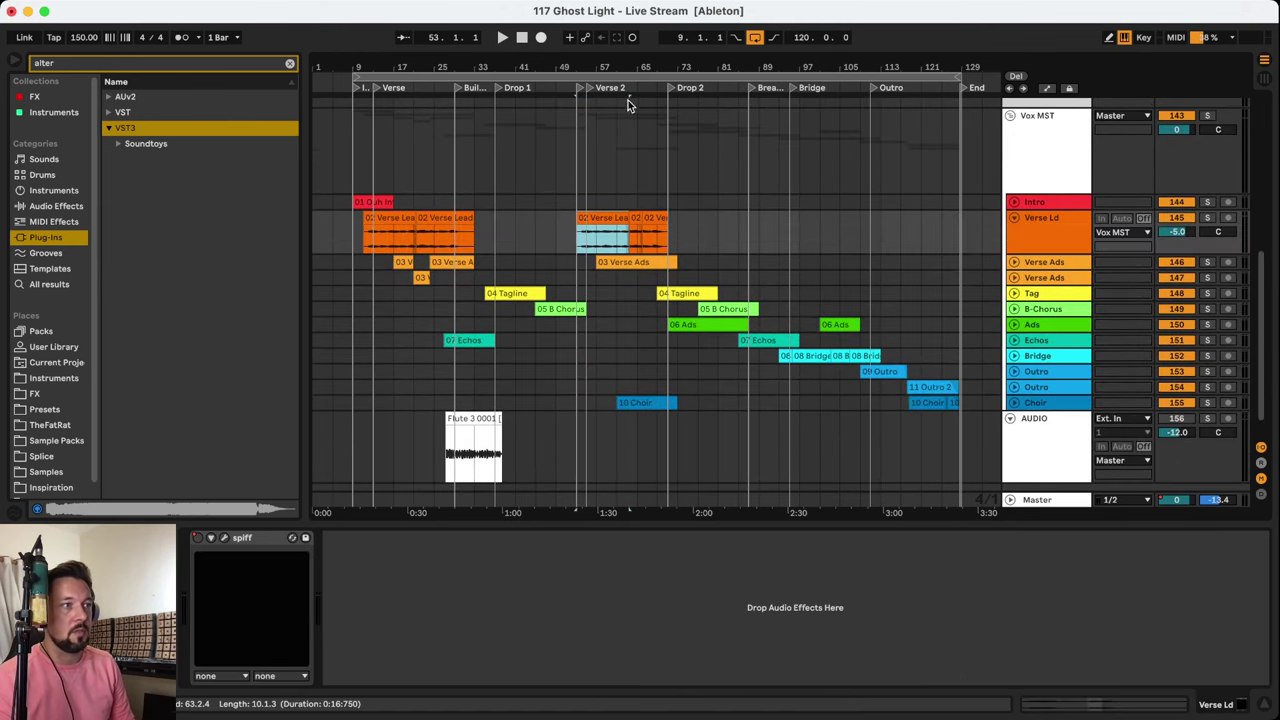
drag(612, 68, 600, 190)
click(519, 249)
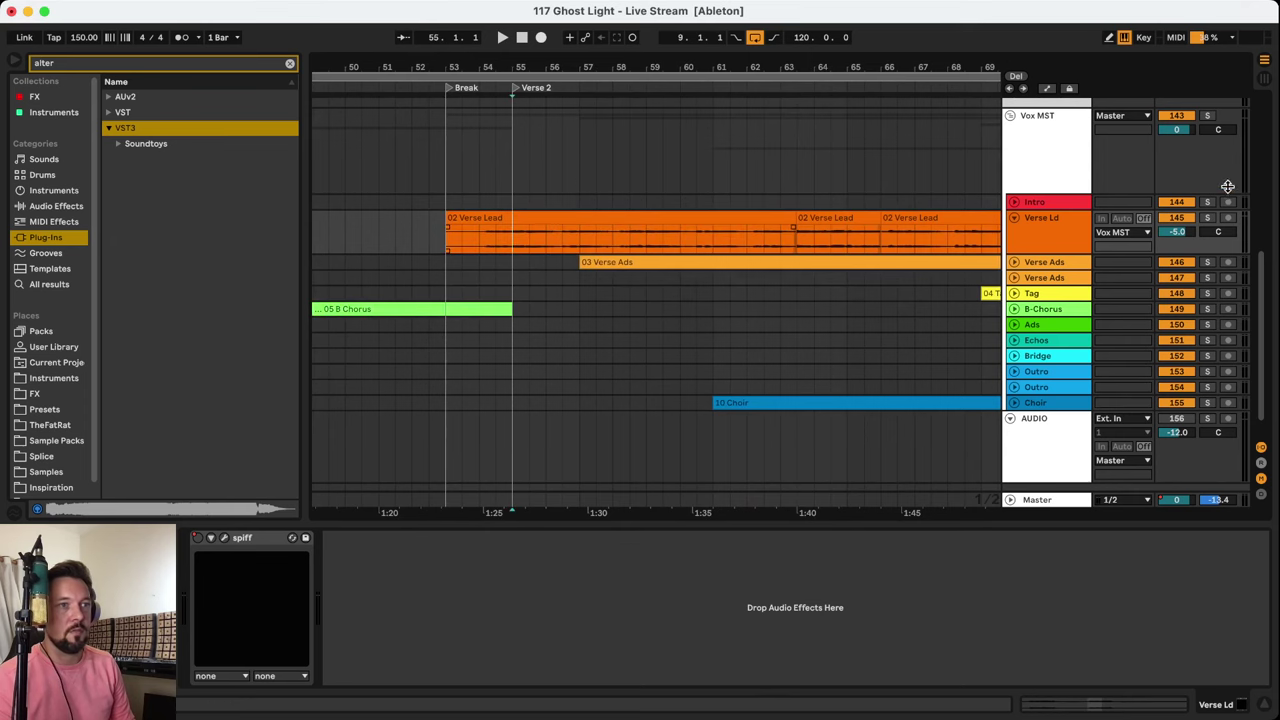
key(space)
Turn on Warp for the first 02 Verse Lead clip of Verse 2 and audition it transposed to +4 semitones
click(541, 219)
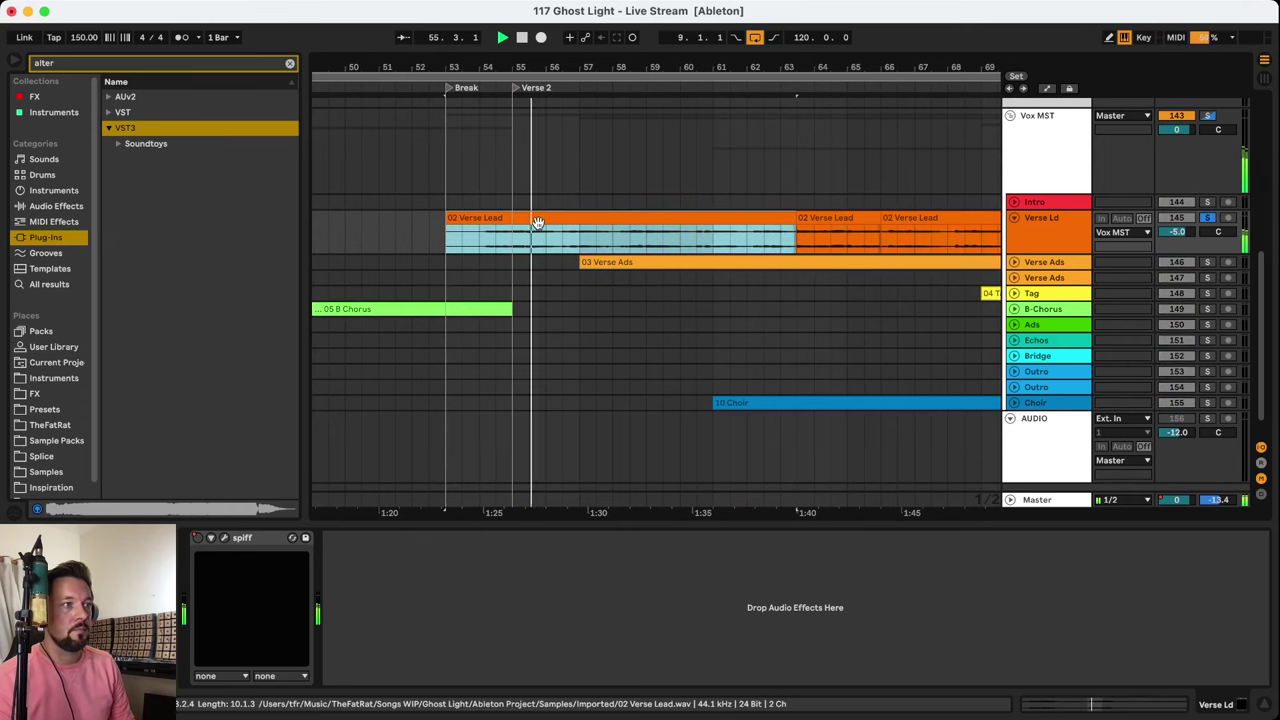
double_click(537, 222)
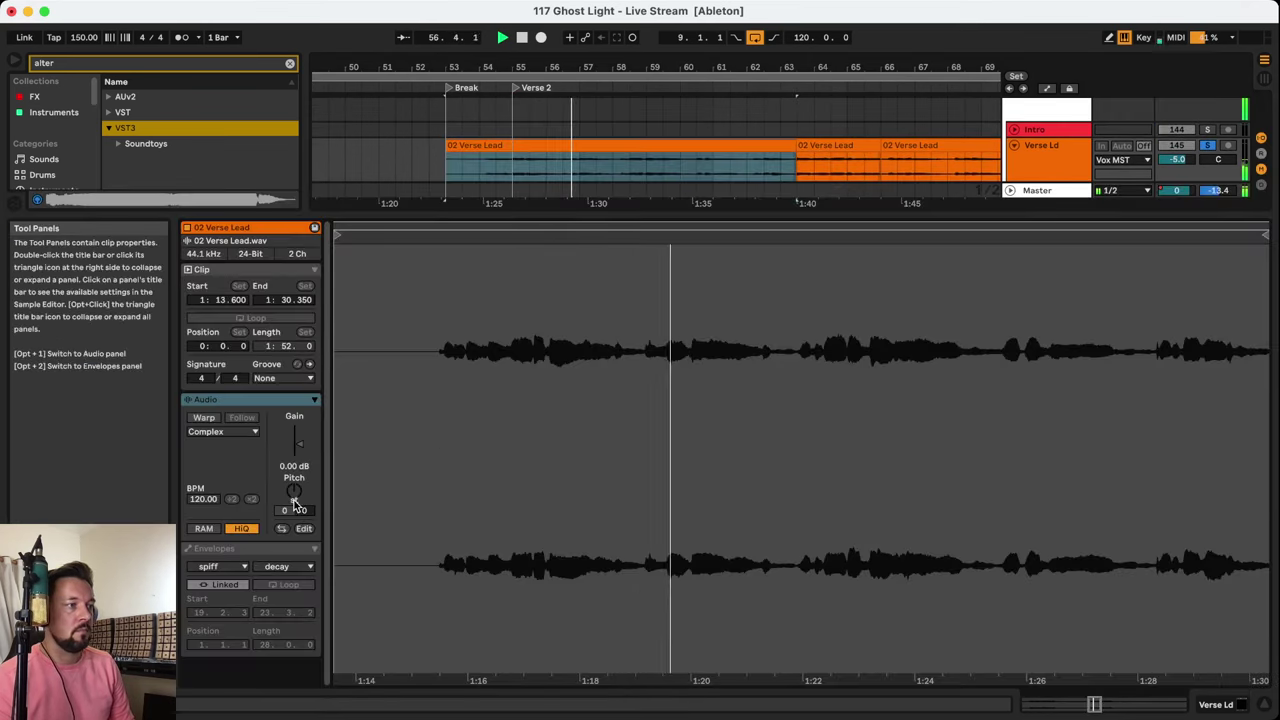
drag(293, 490, 293, 482)
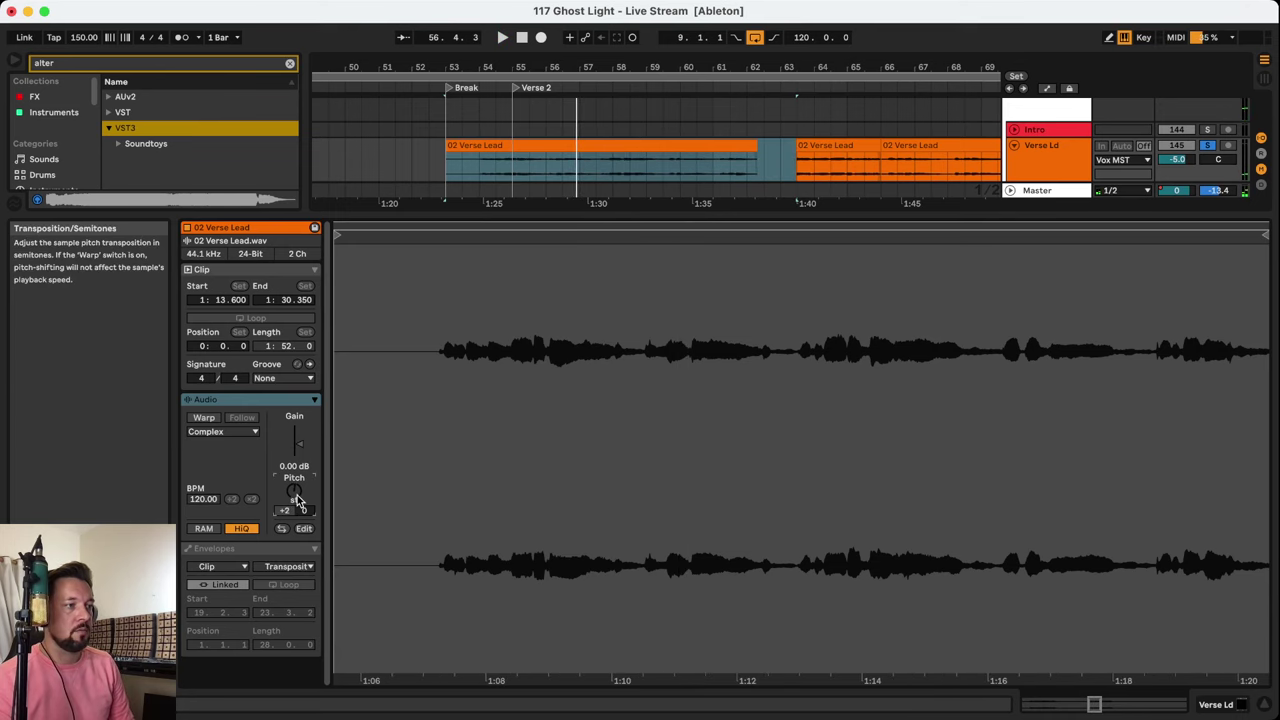
key(super+z)
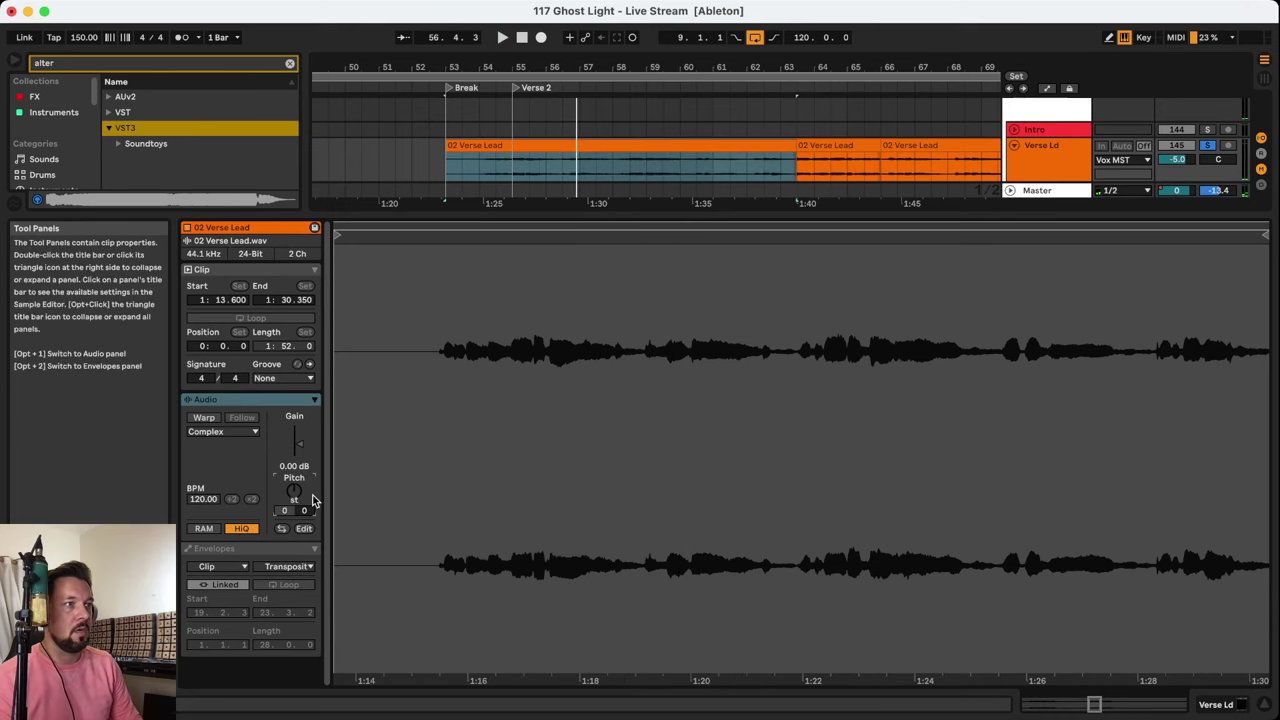
click(217, 421)
key(space)
drag(295, 495, 295, 484)
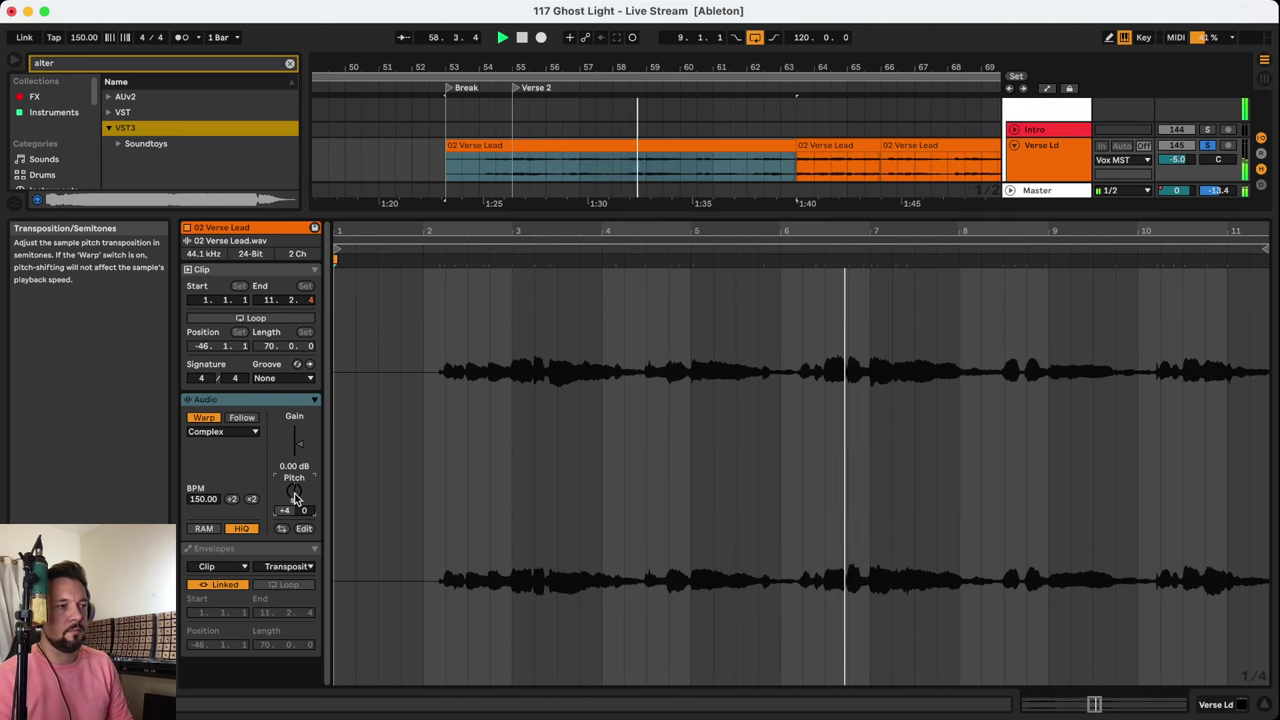
key(shift+Tab)
key(space)
click(517, 222)
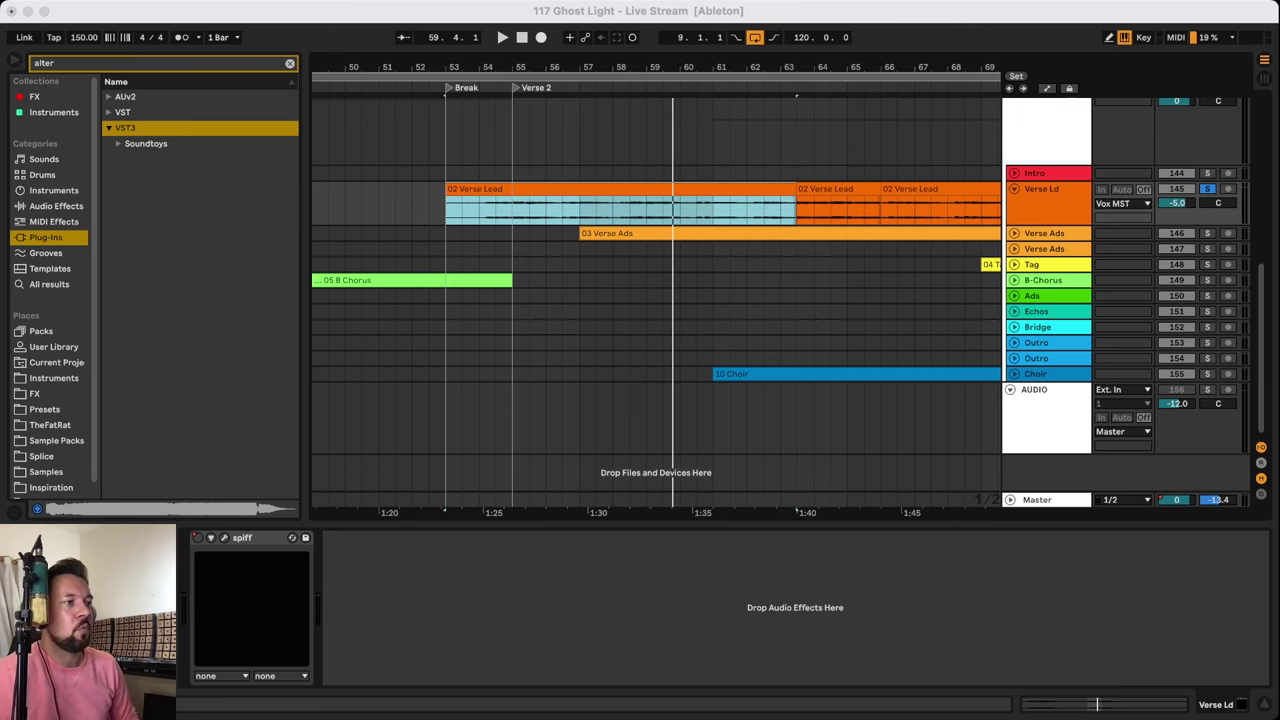
click(889, 644)
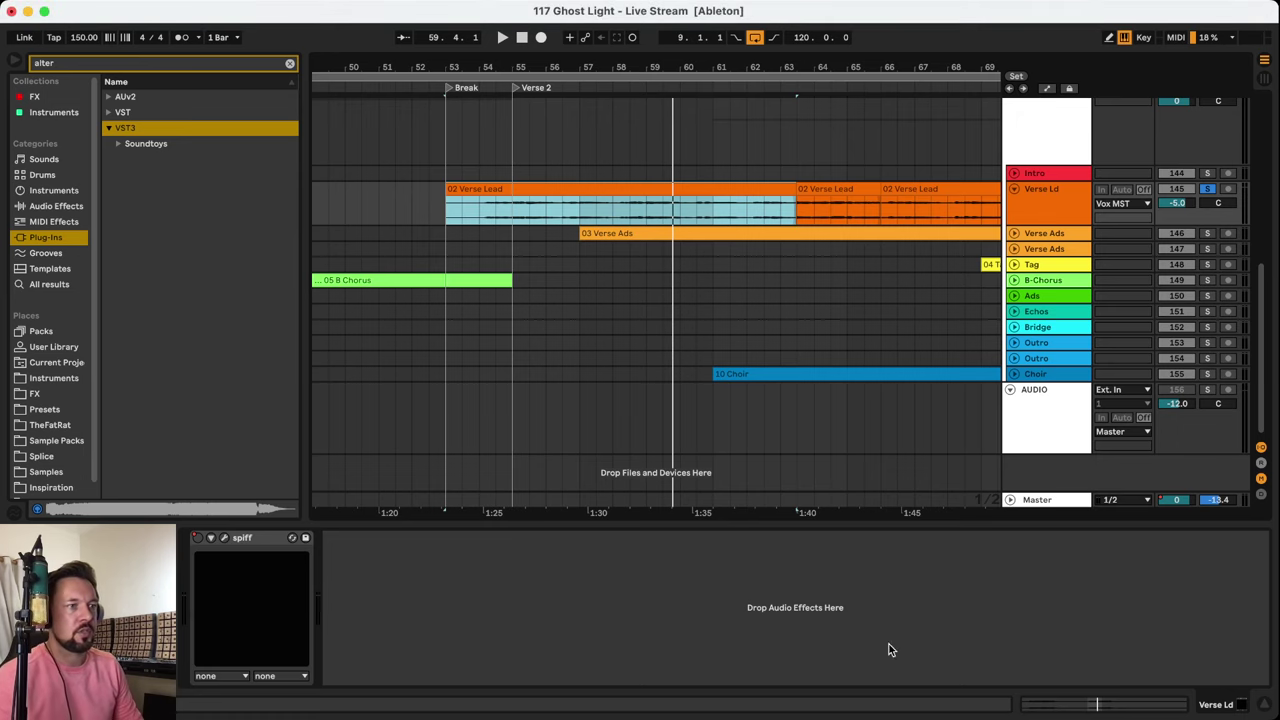
Unfold the Instr MST group and its Bridge MST subgroup, and show the devices of Lead MST
scroll(854, 201, up, 5)
drag(803, 58, 551, 58)
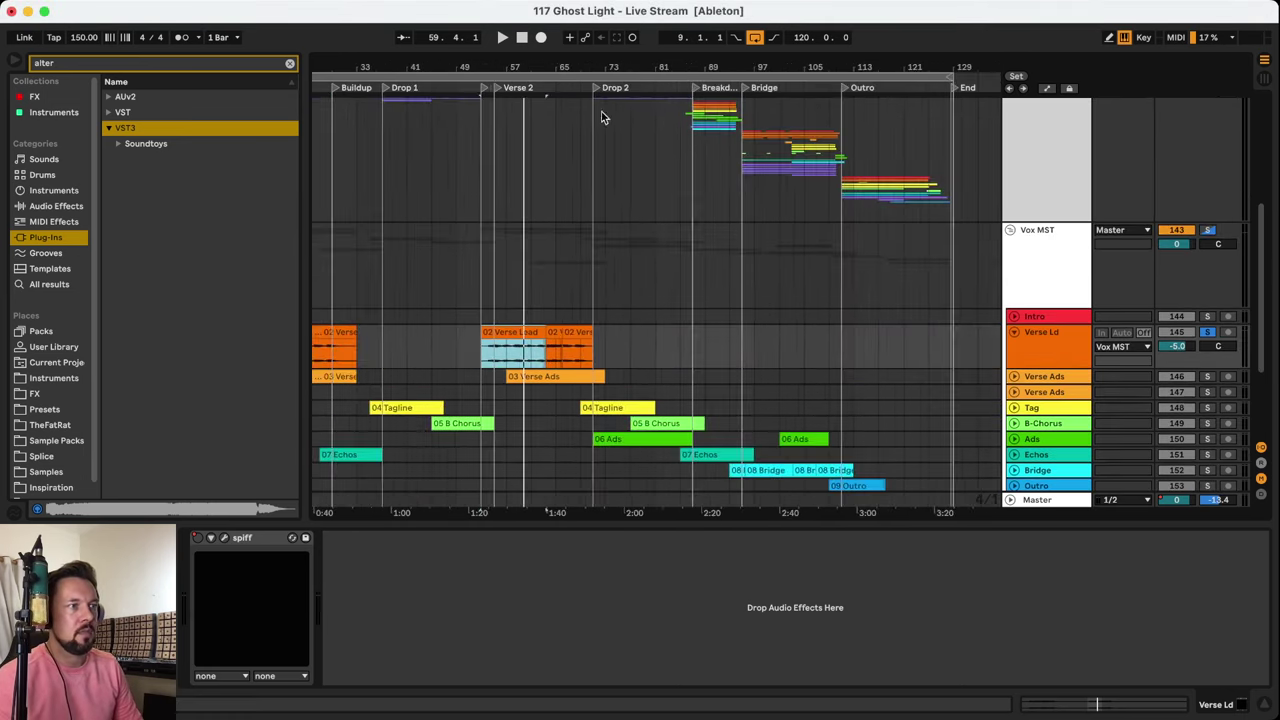
scroll(831, 276, down, 5)
scroll(838, 276, up, 9)
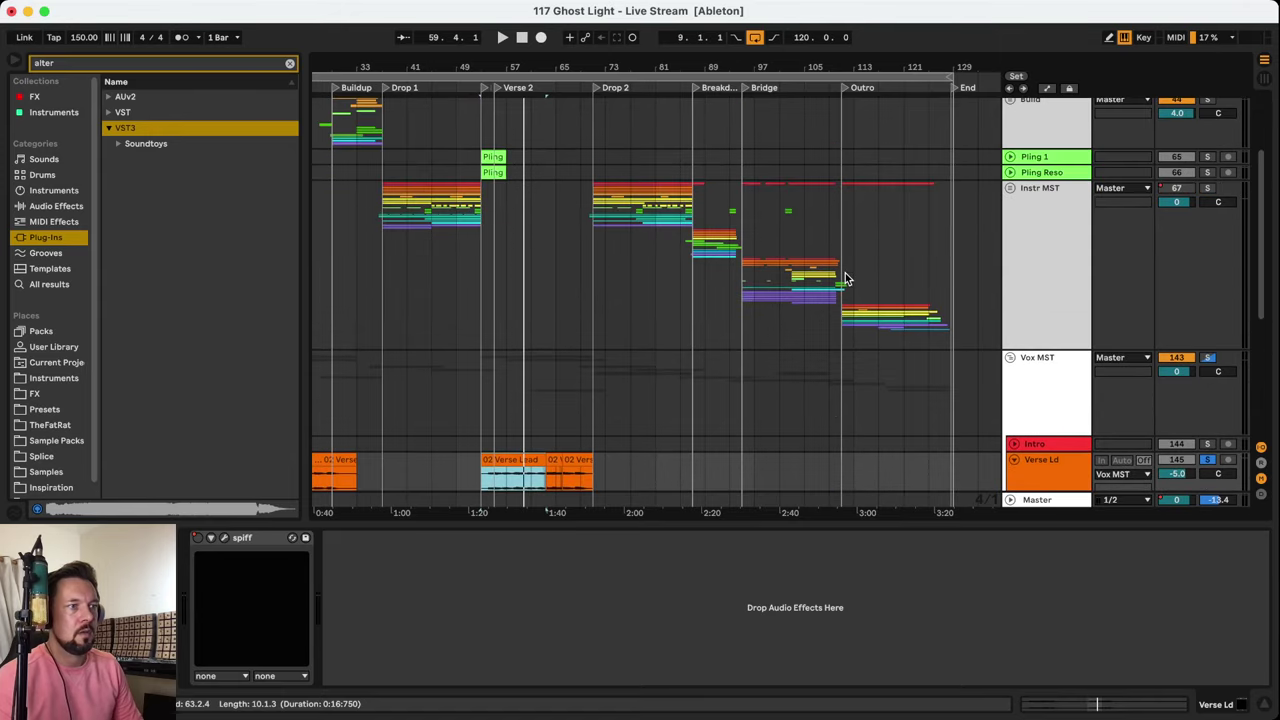
click(740, 297)
click(1010, 188)
scroll(870, 300, down, 5)
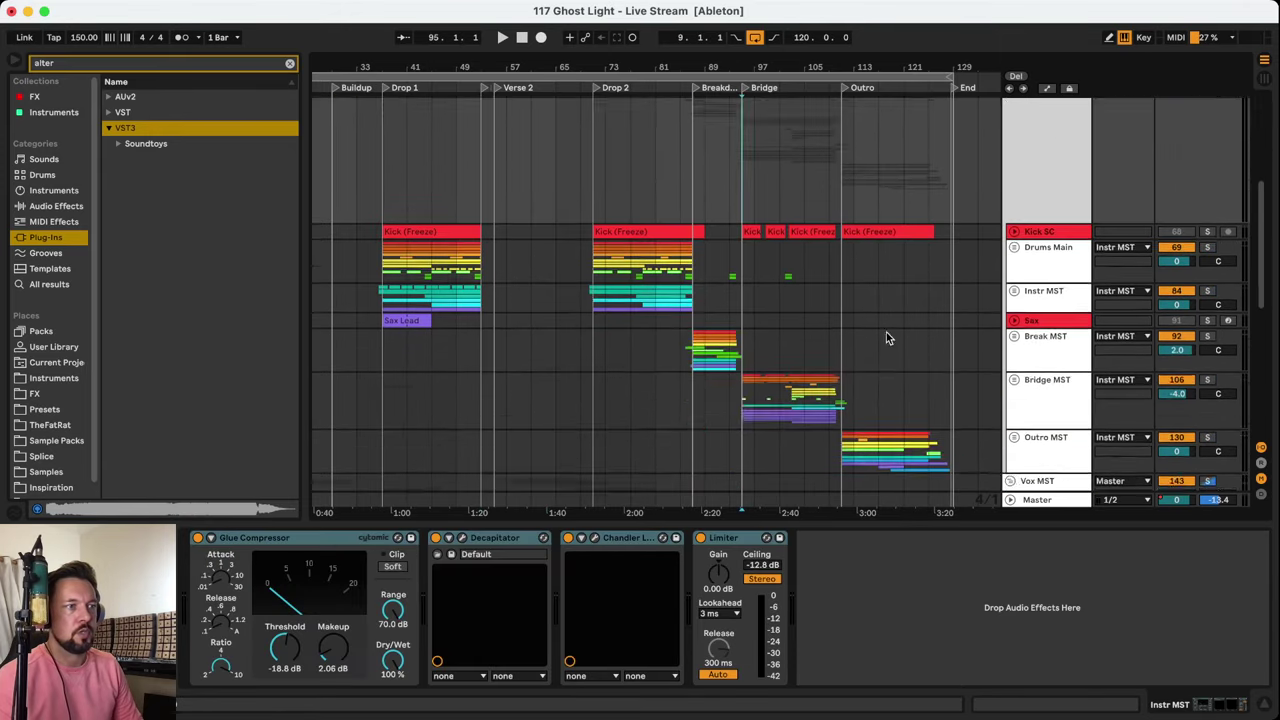
scroll(886, 338, down, 3)
click(1056, 254)
click(1016, 238)
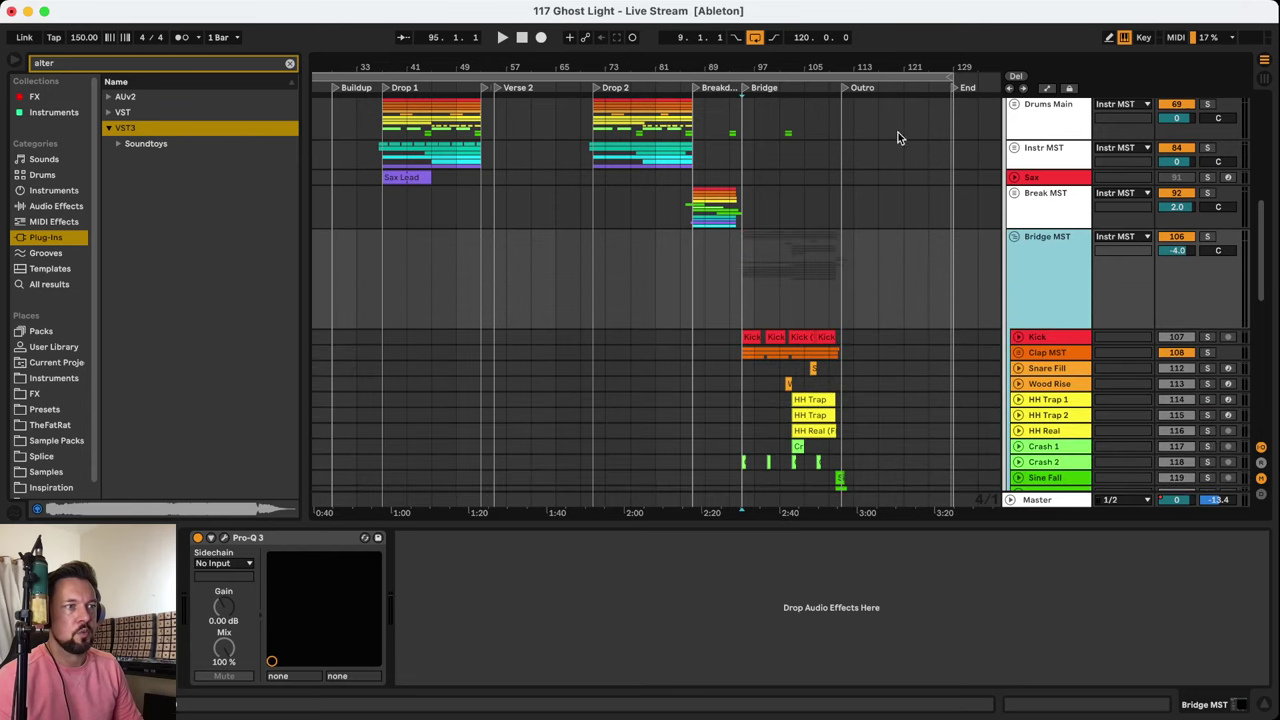
scroll(905, 234, down, 5)
click(1046, 365)
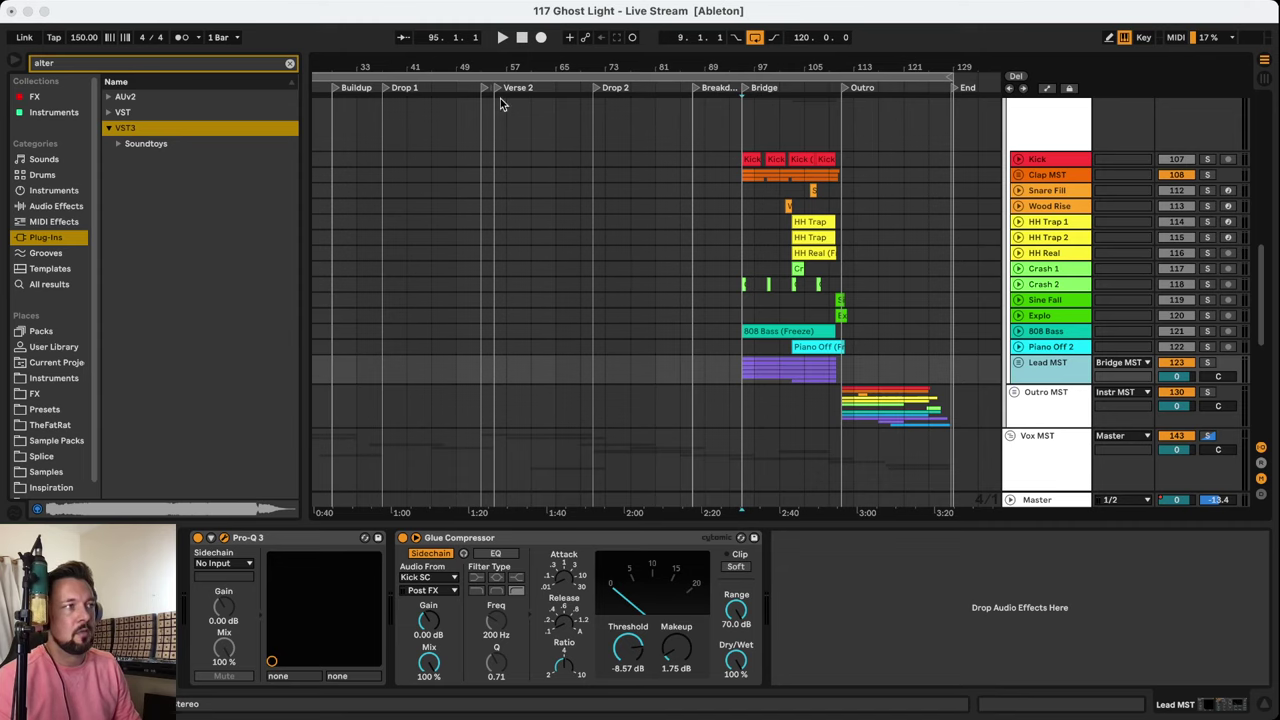
Audition the soloed Lead MST group from the start of the Bridge, comparing its Pro-Q 3 off and on
click(735, 373)
key(space)
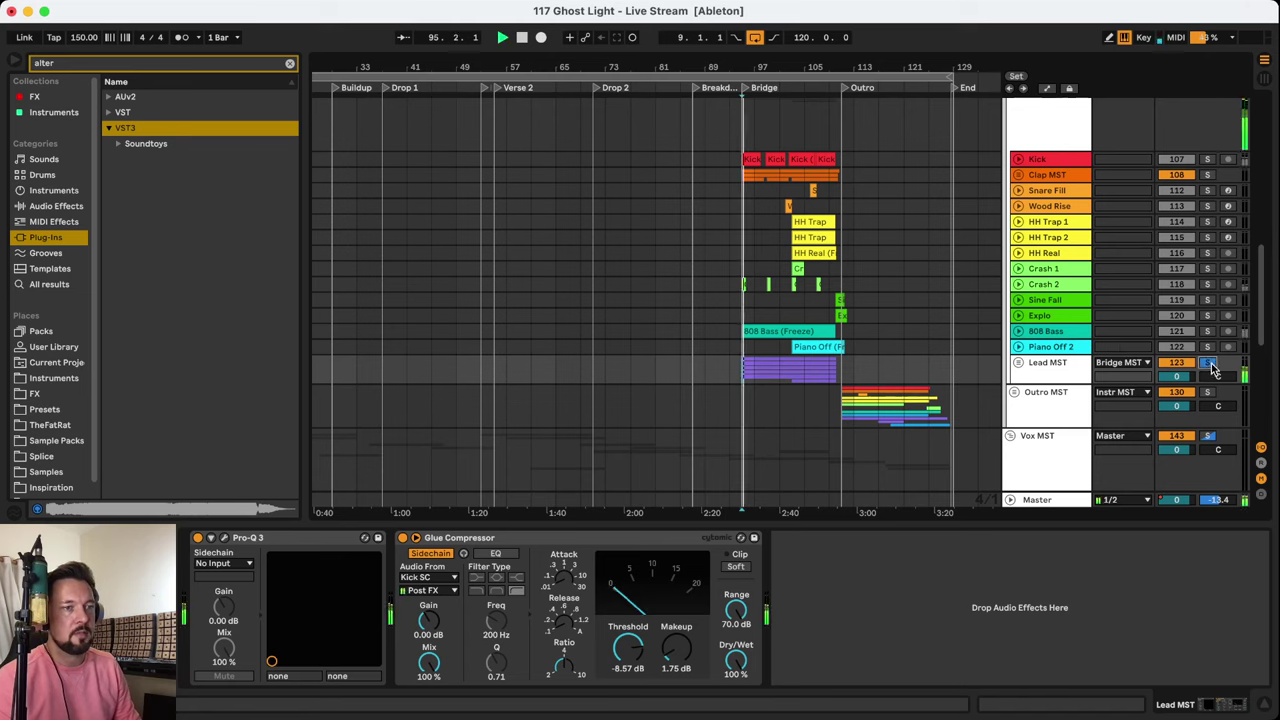
click(198, 538)
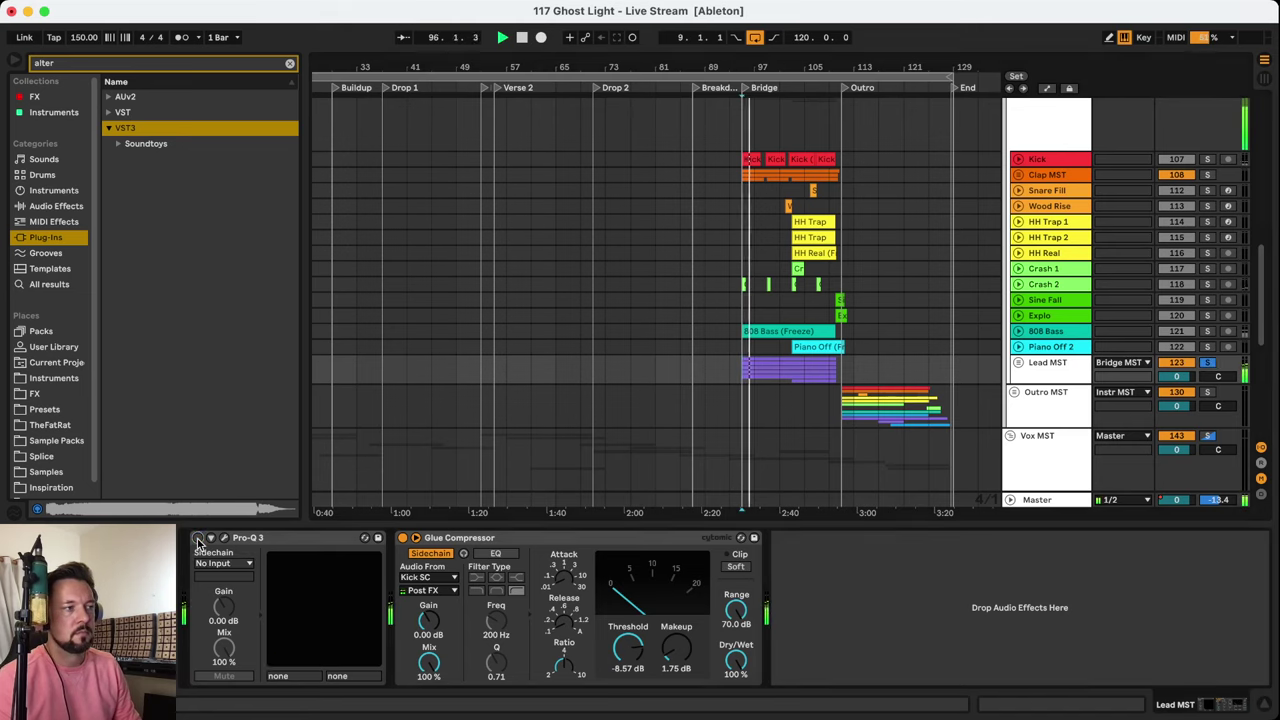
click(198, 538)
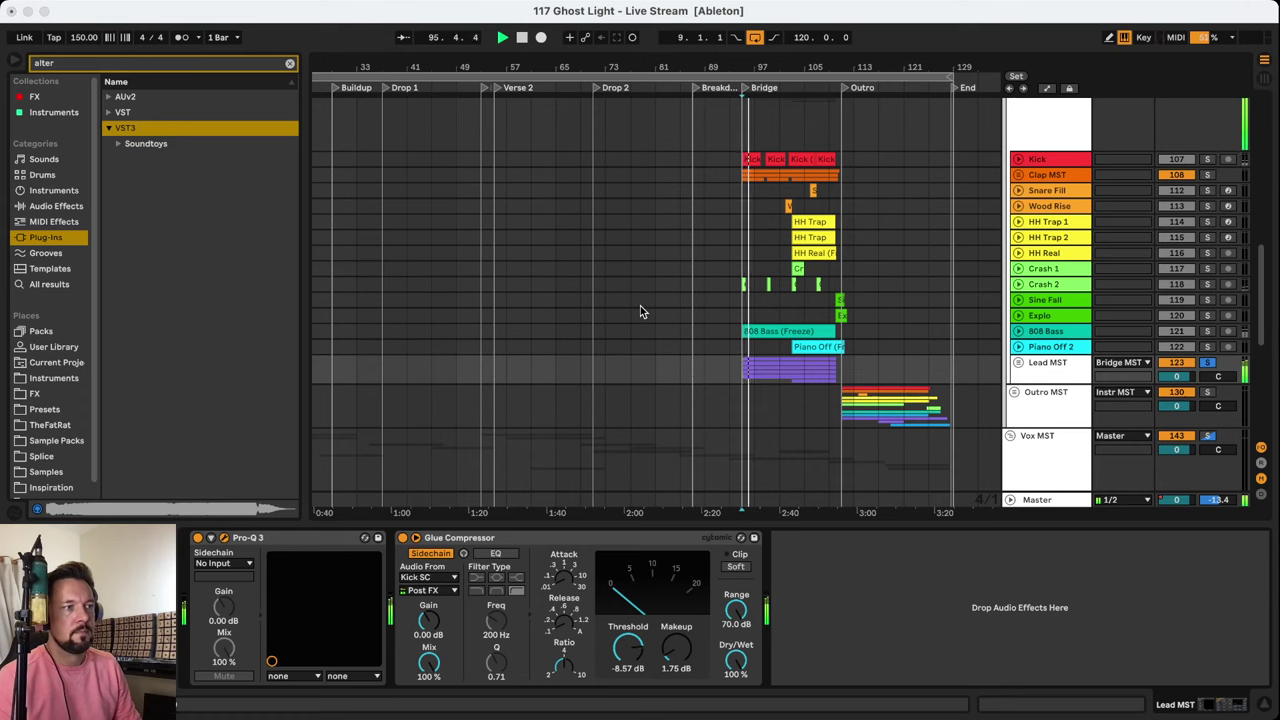
key(space)
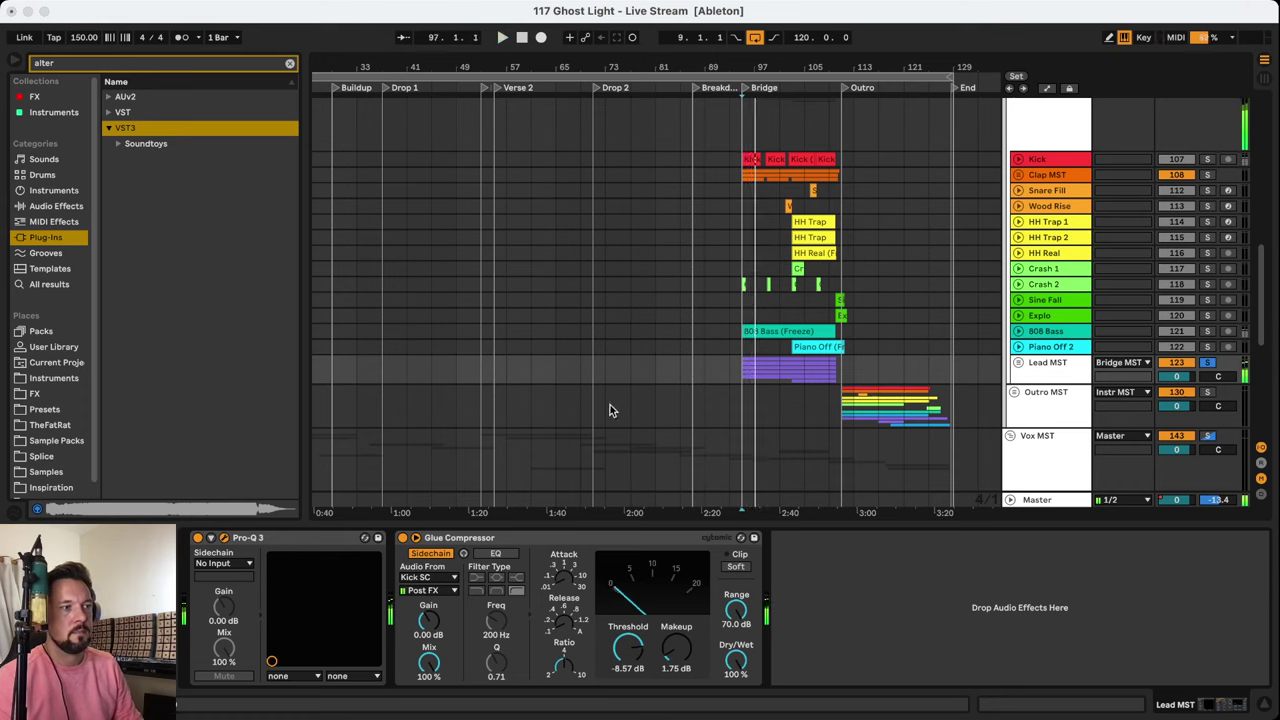
key(space)
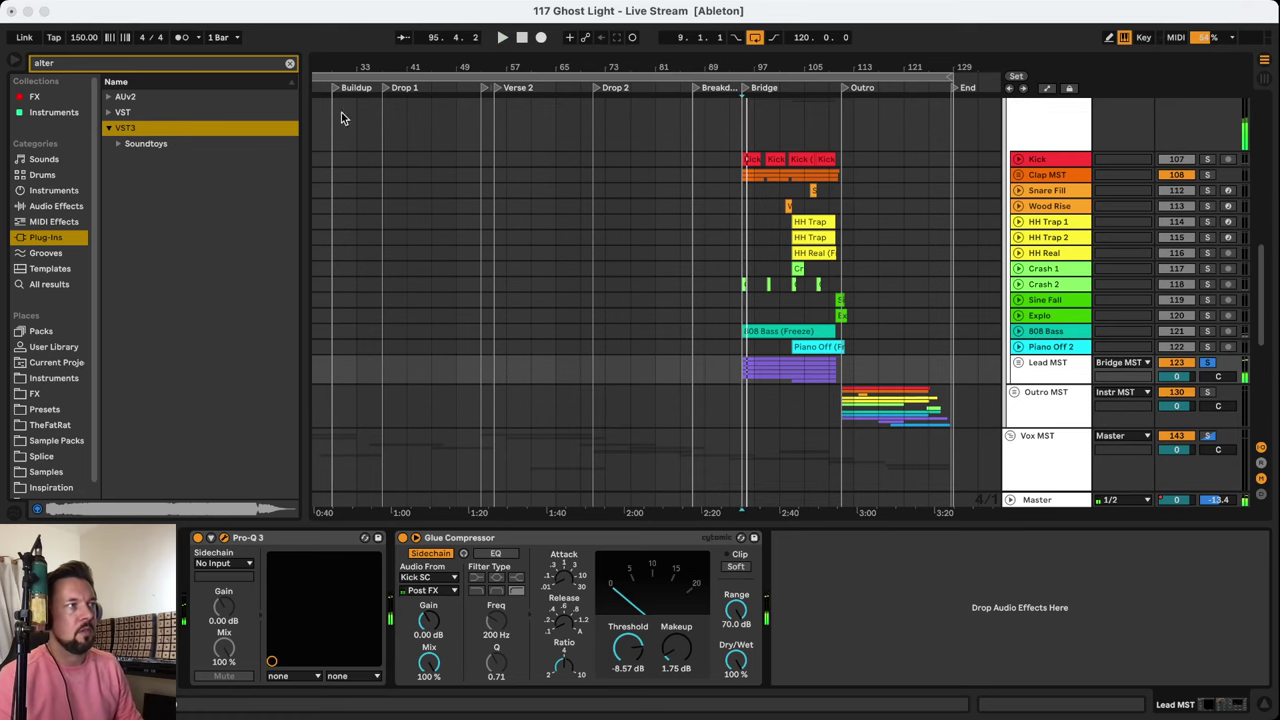
Show the Master track's devices and inspect its UAD Ampex and Pro-Q 3 plug-ins
click(1040, 500)
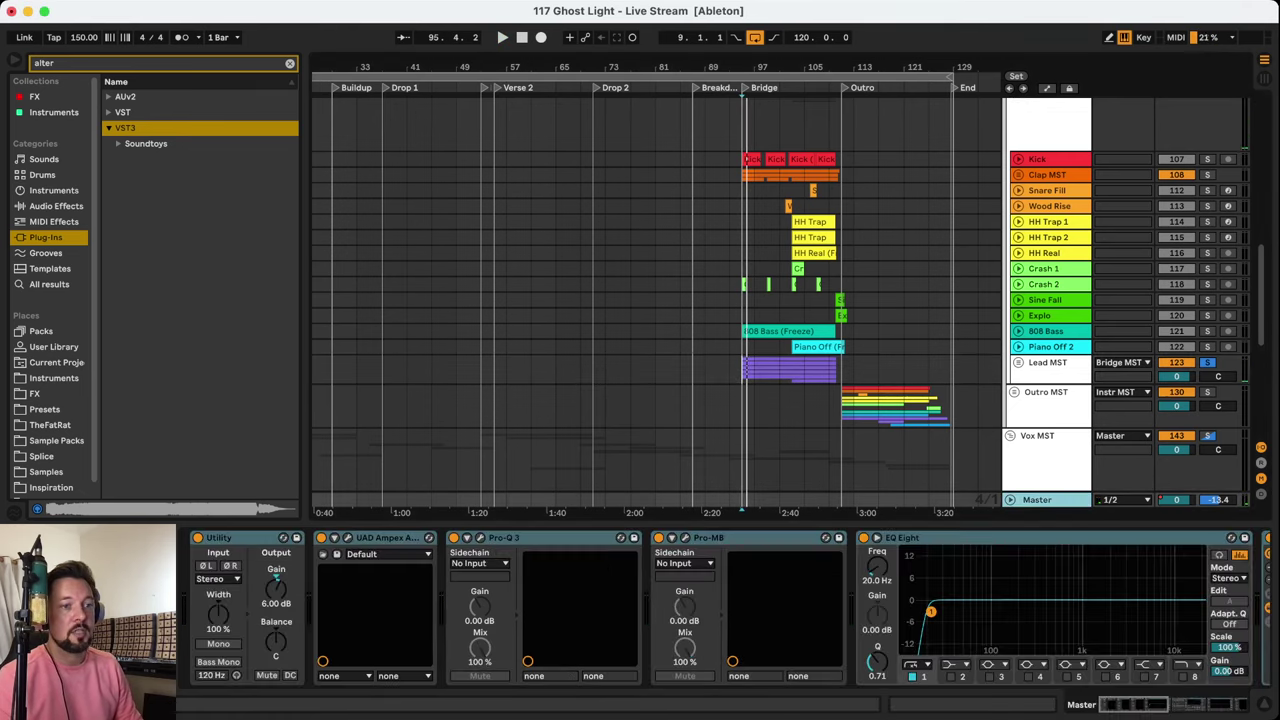
drag(1150, 706, 1118, 706)
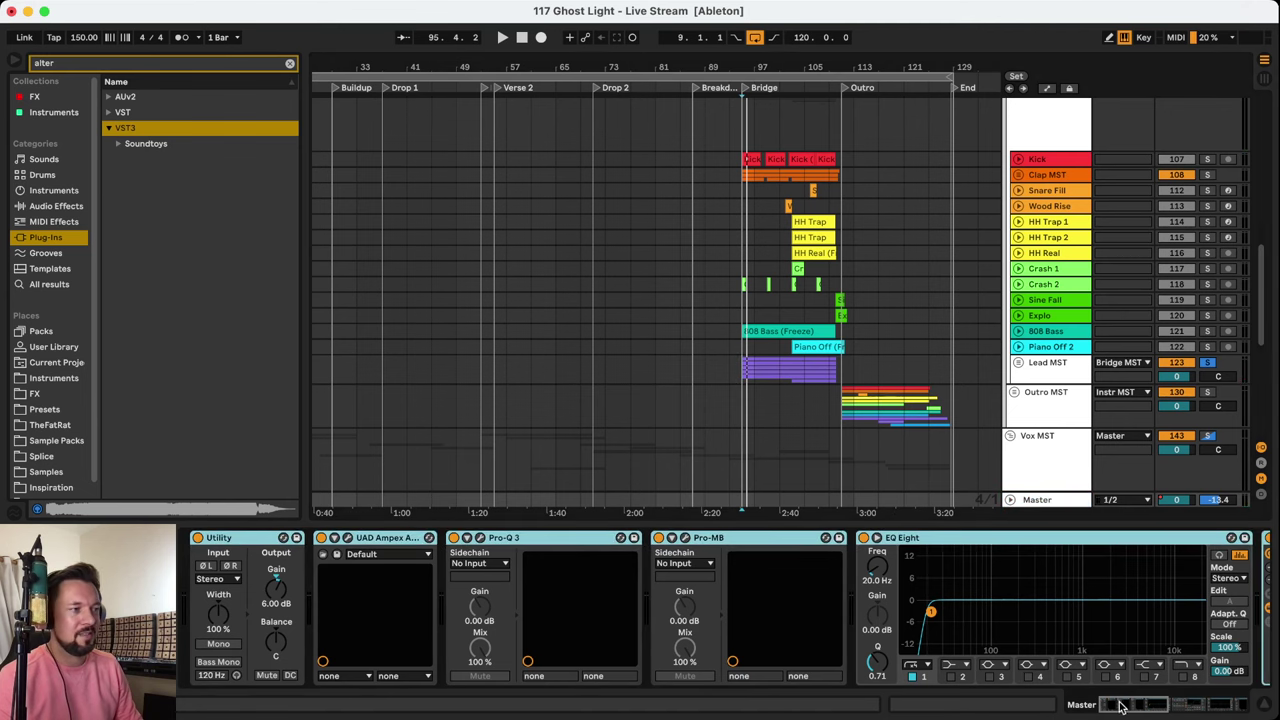
click(1064, 496)
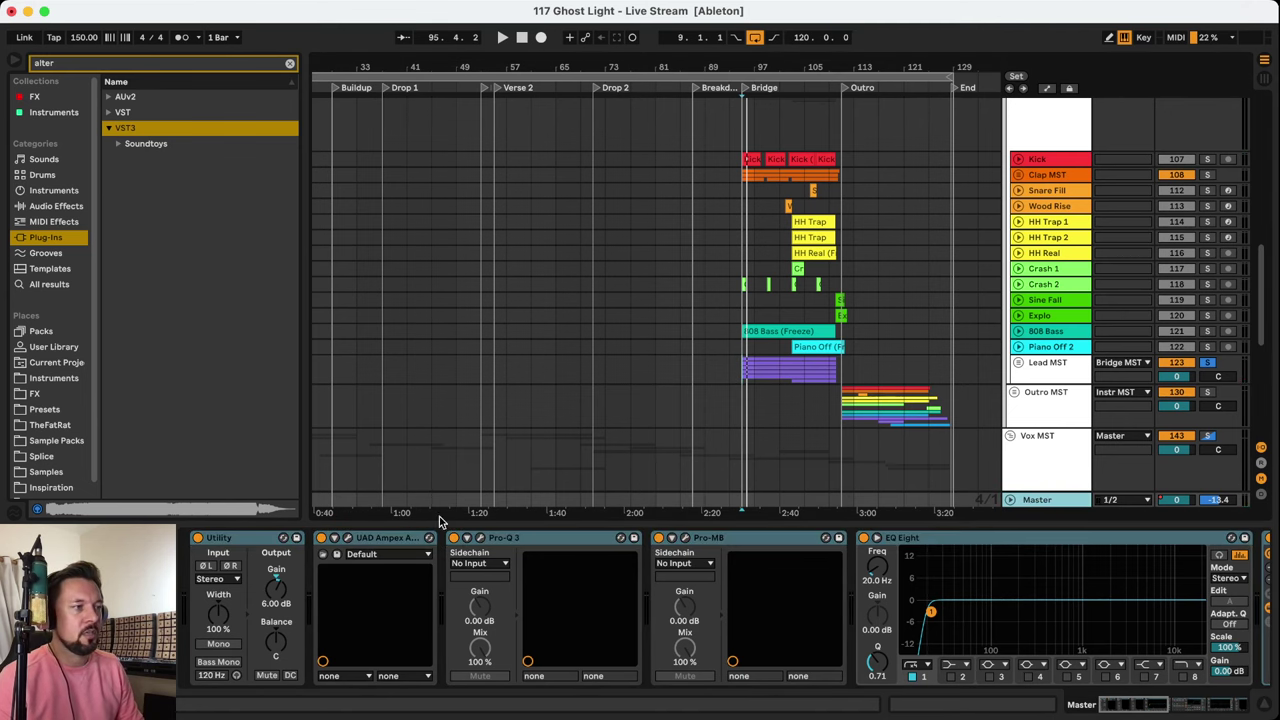
click(405, 538)
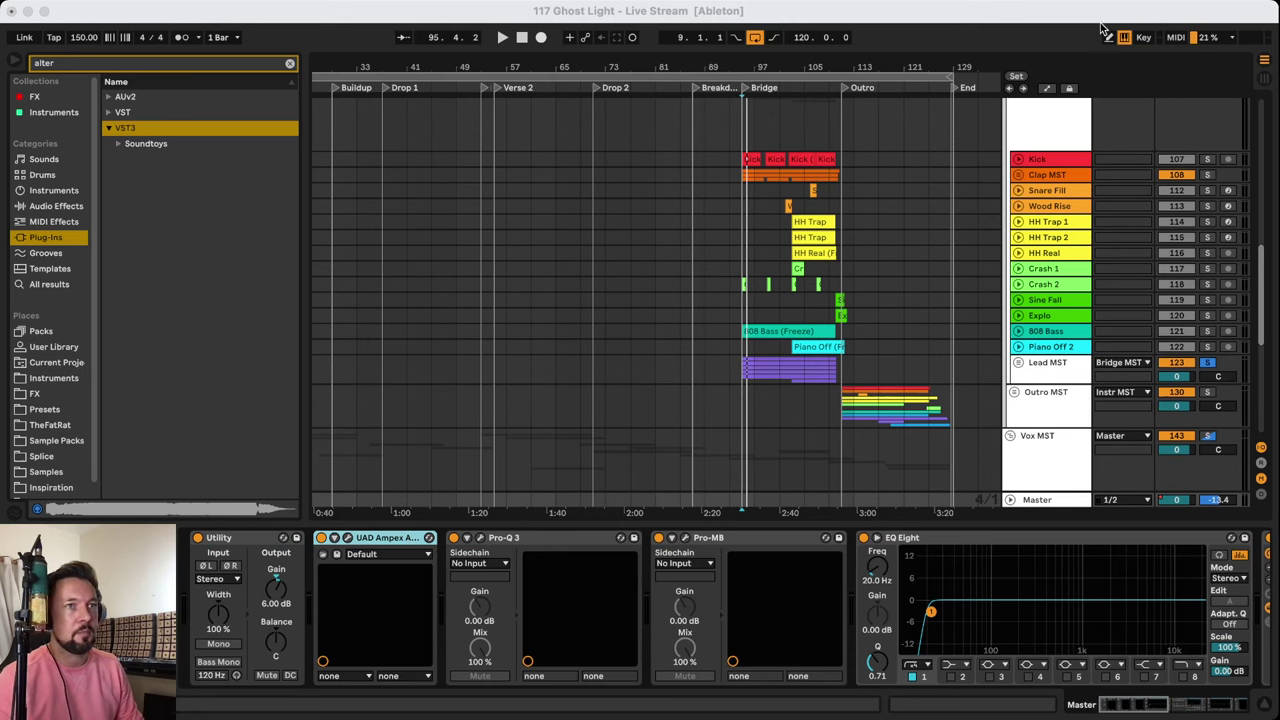
click(1140, 25)
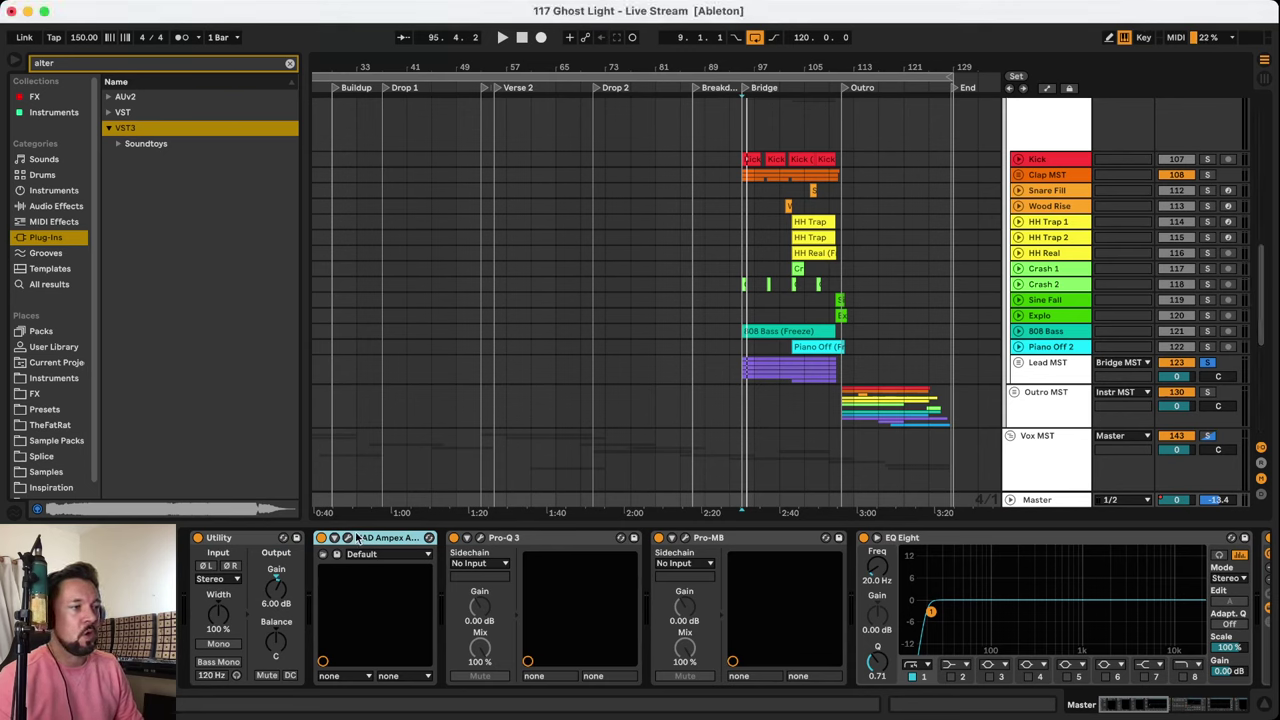
click(482, 542)
click(412, 542)
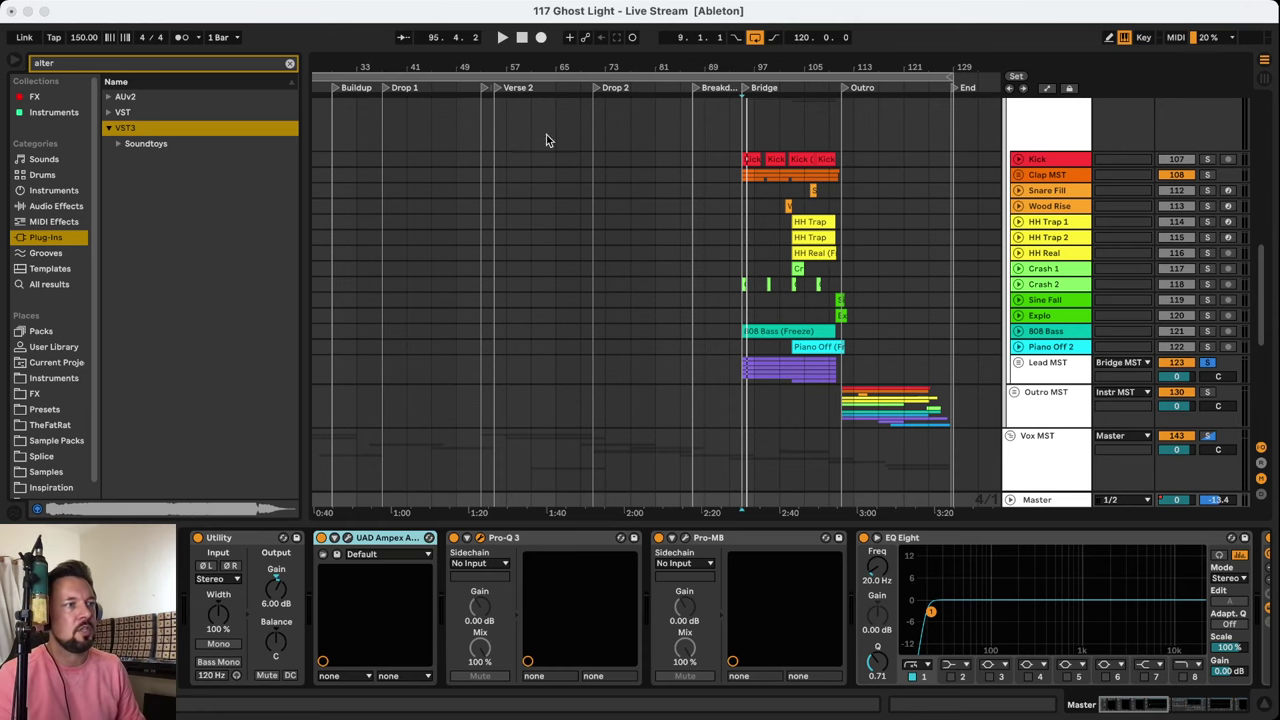
Set the playback start to bar 37 at Drop 1, and select the Master's Pro-Q 3
drag(695, 65, 786, 64)
click(508, 499)
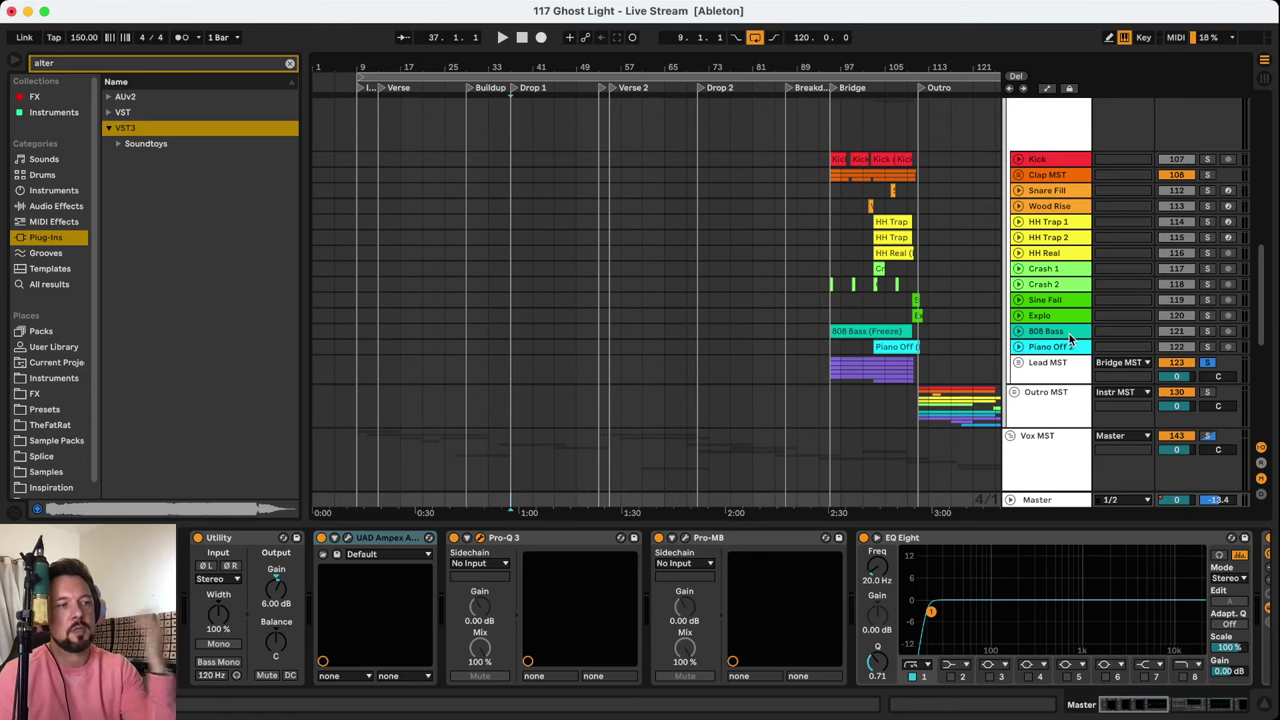
click(570, 542)
Fold the Verse Ld track and the Vox MST group
scroll(716, 279, down, 10)
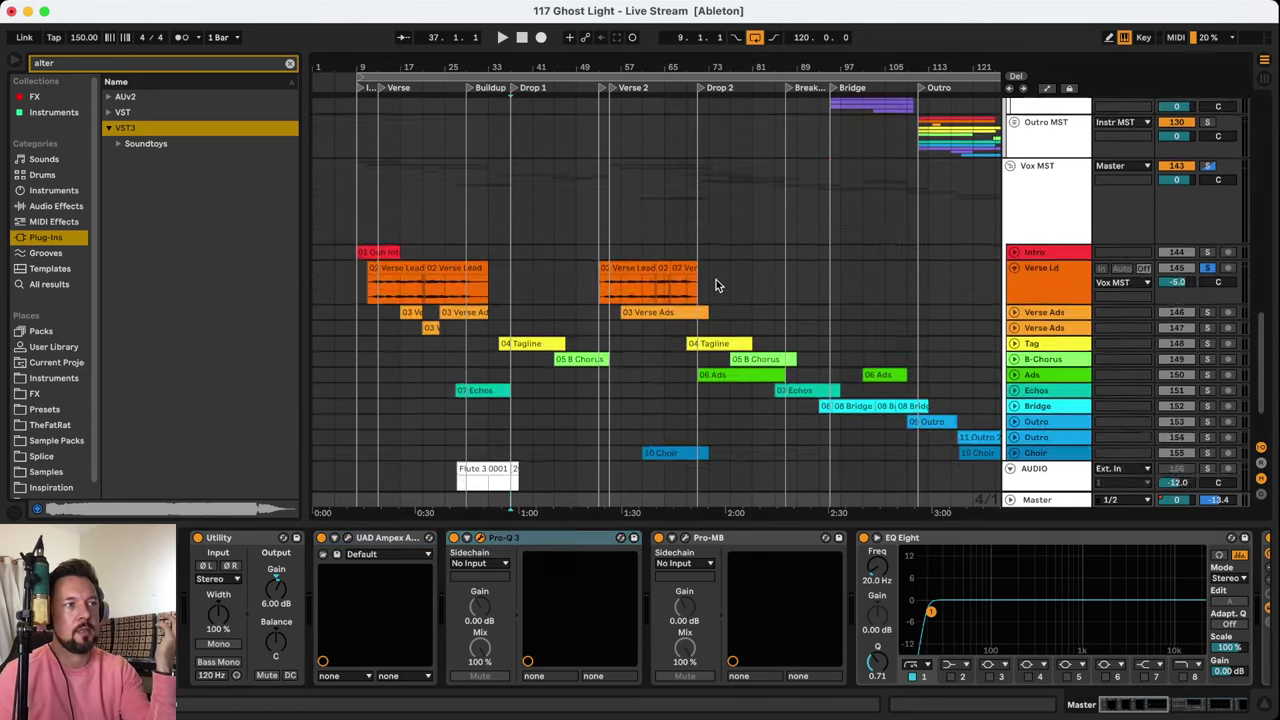
scroll(1000, 210, down, 1)
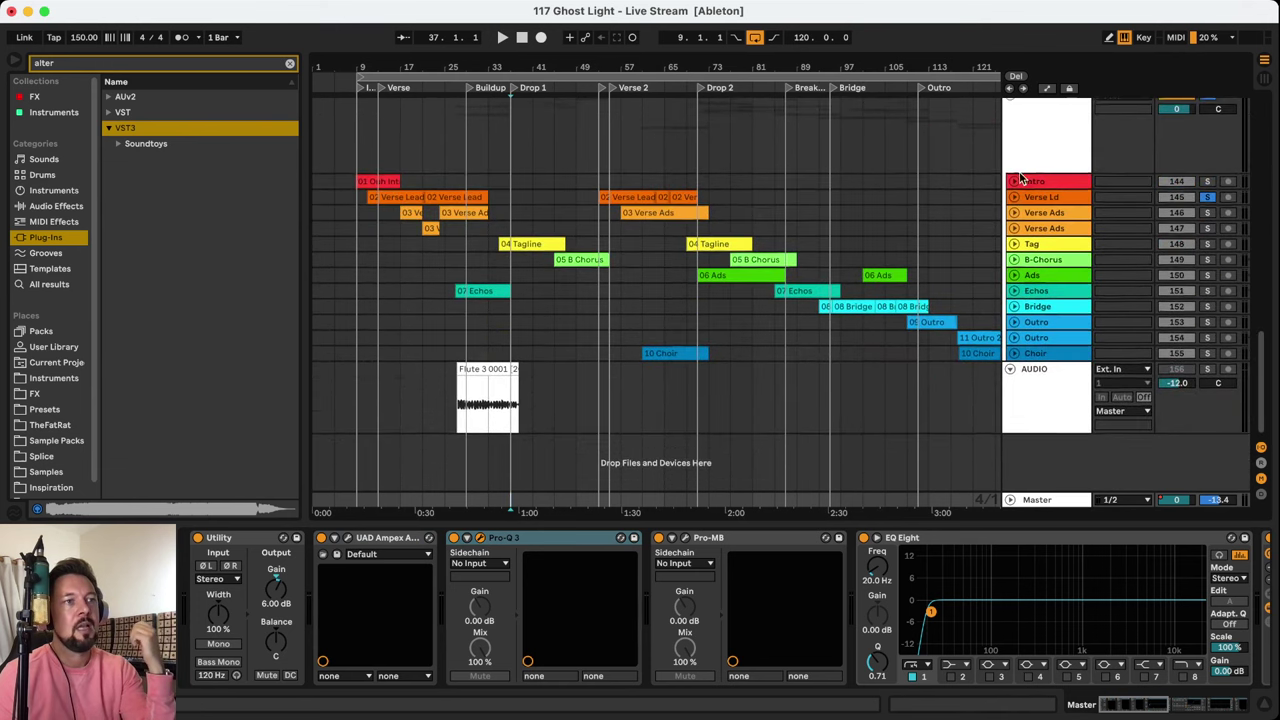
scroll(1005, 220, up, 3)
click(1012, 228)
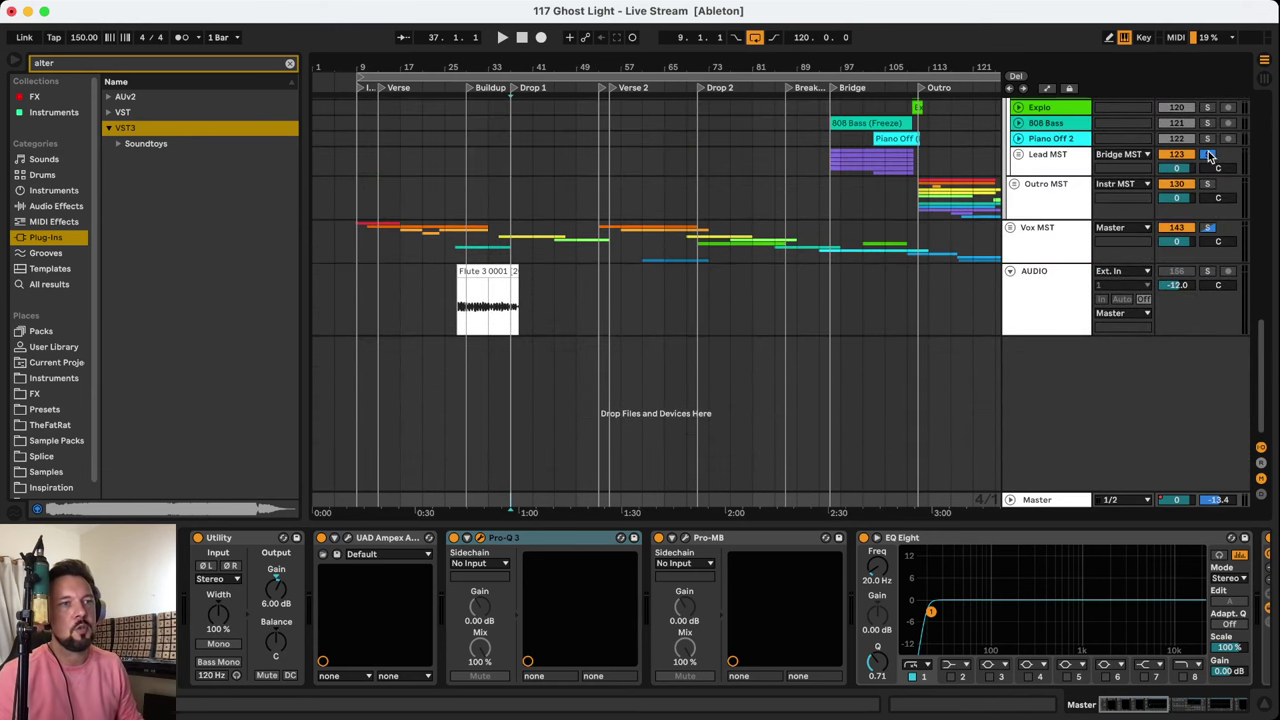
Clear the Lead MST and vocal solos, and fold the AUDIO track with the Master's devices on display
click(1207, 154)
click(1069, 320)
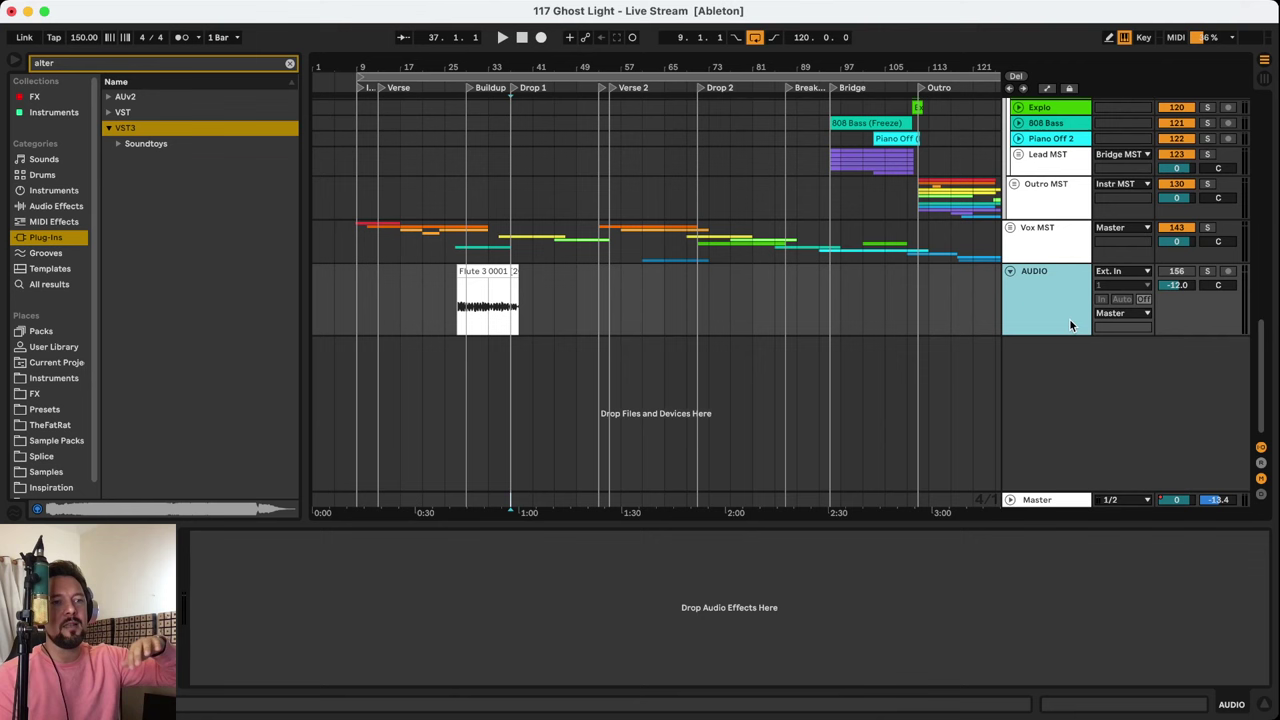
click(1047, 495)
click(1010, 271)
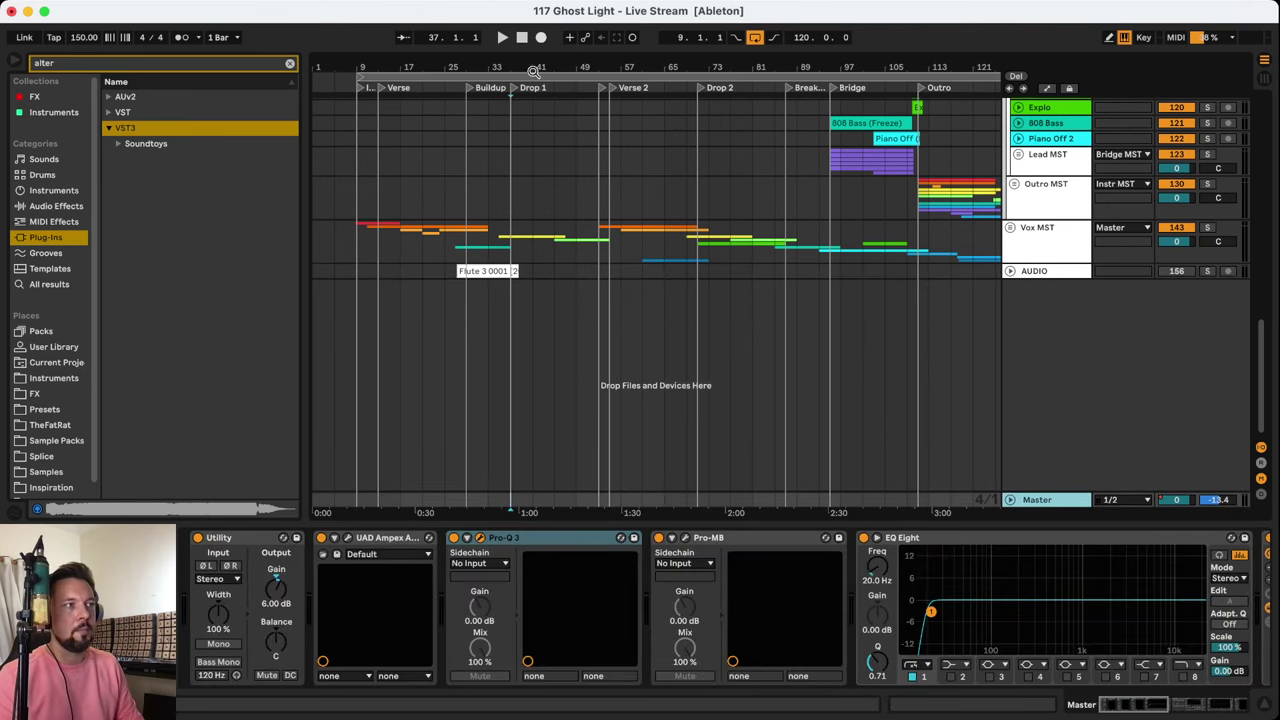
Play the full mix from bar 37 at Drop 1 and select the Master's Pro-Q 3
drag(535, 67, 591, 68)
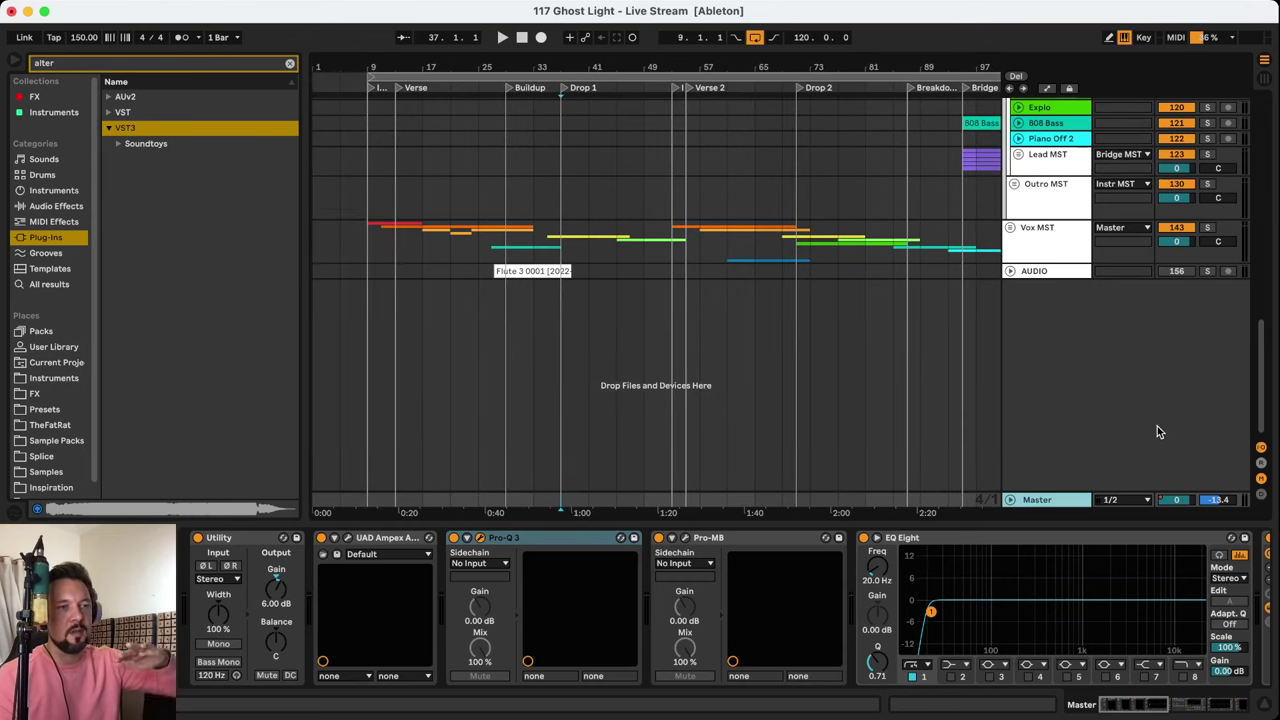
key(space)
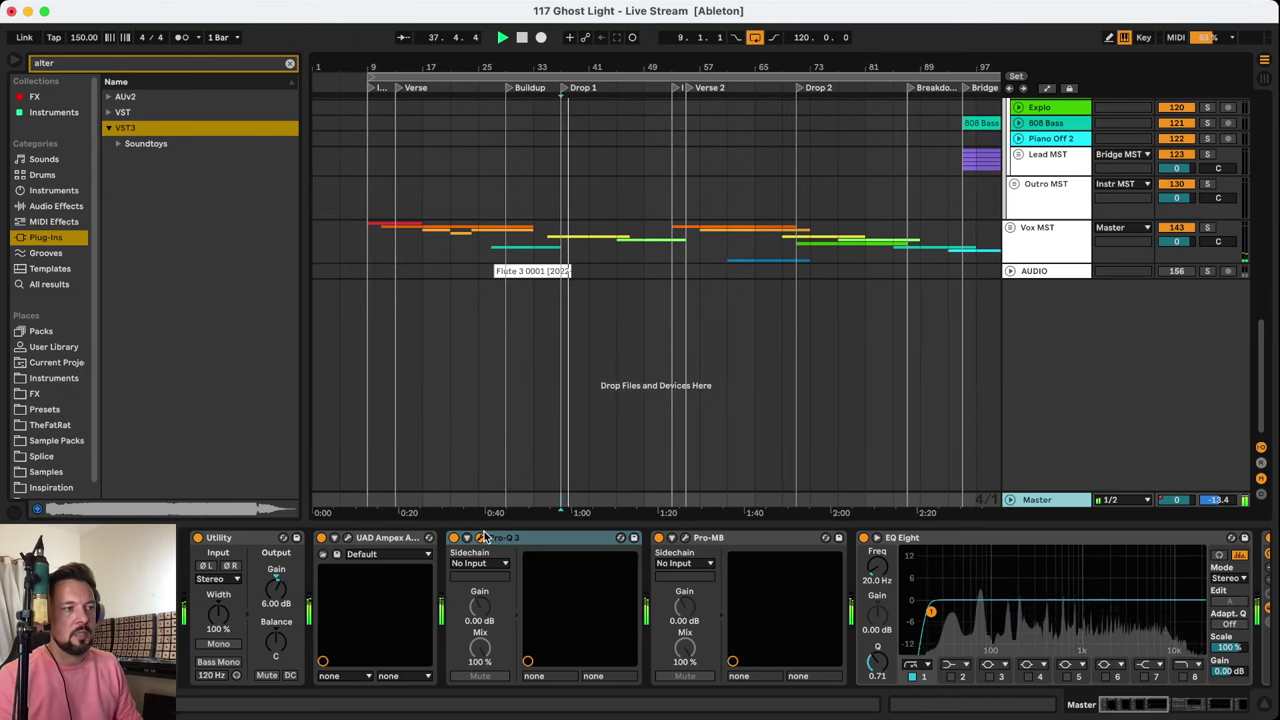
click(461, 543)
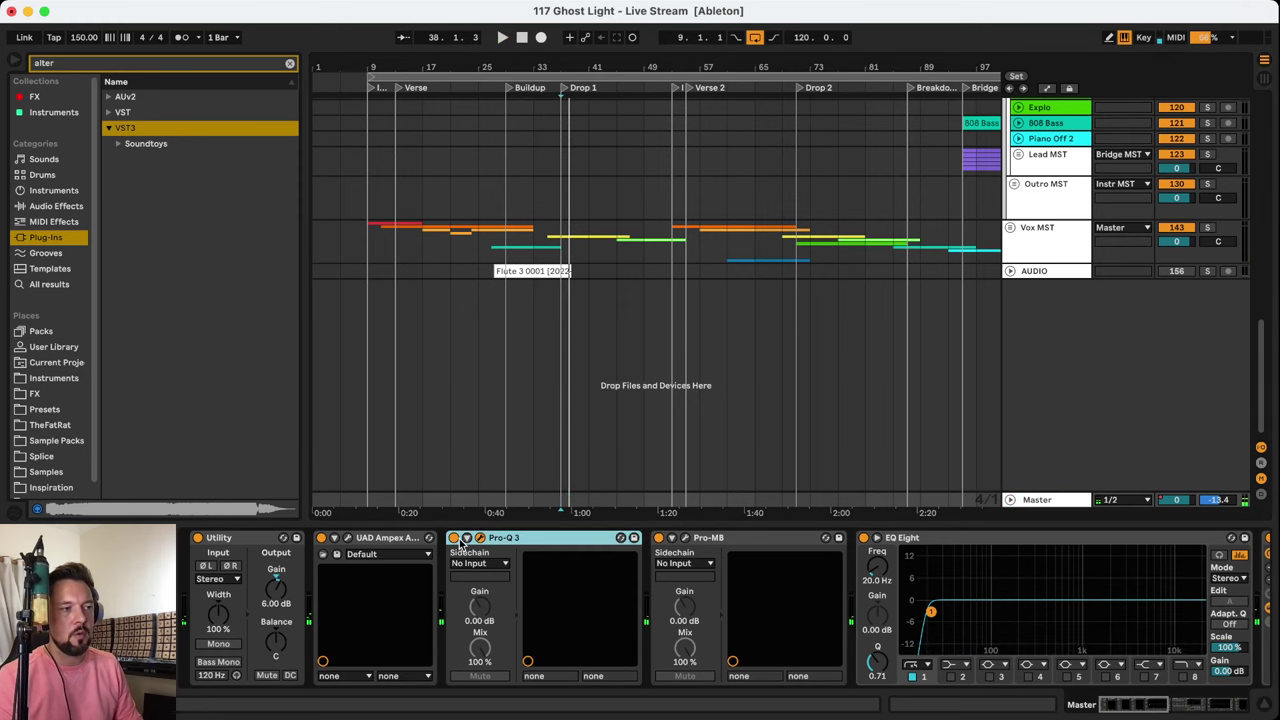
Play and stop the full mix at Drop 1 from bar 37 to hear the Master's Pro-Q 3
key(space)
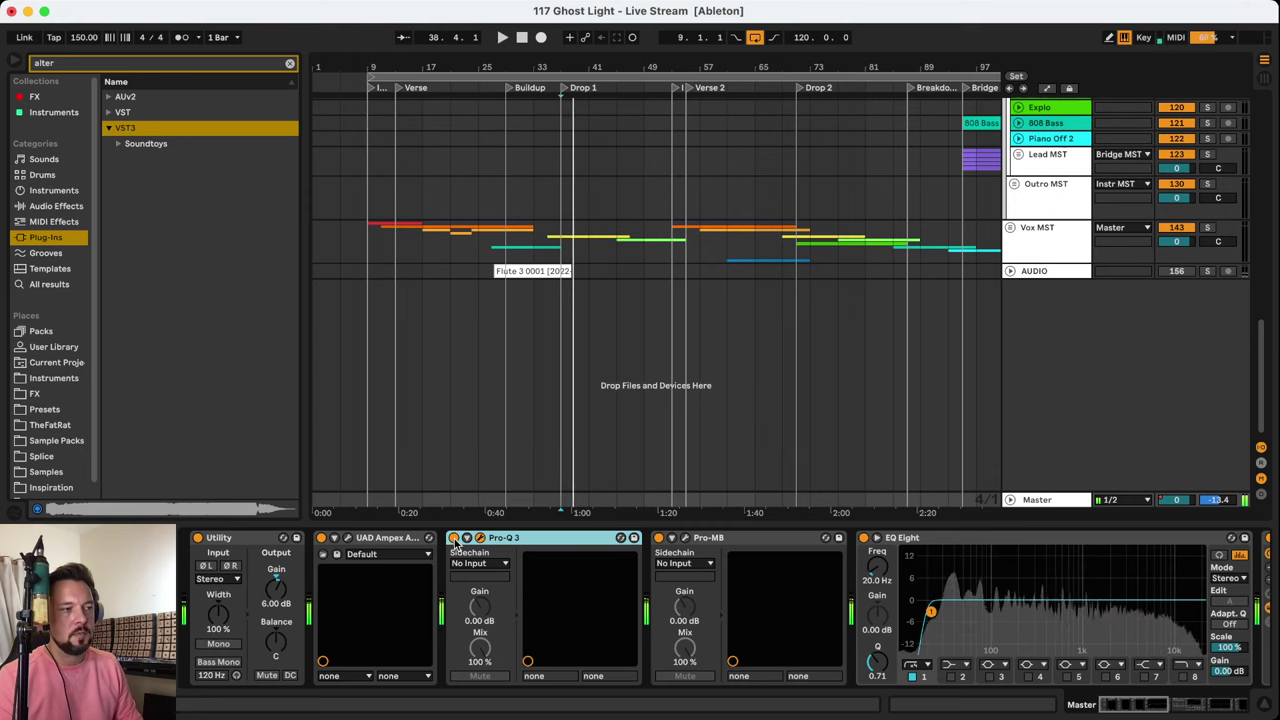
key(space)
key(space)
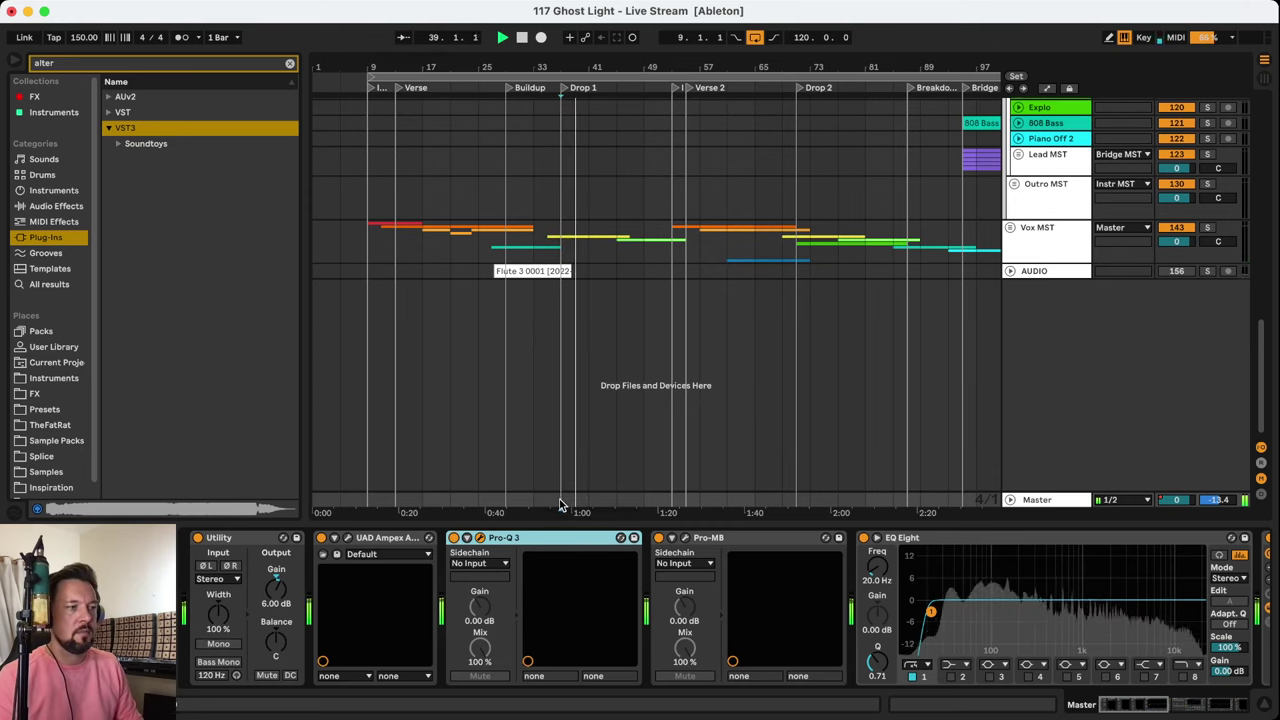
Switch application focus and repeatedly play and stop the opening bars of Drop 1 from bar 37
key(super+Tab)
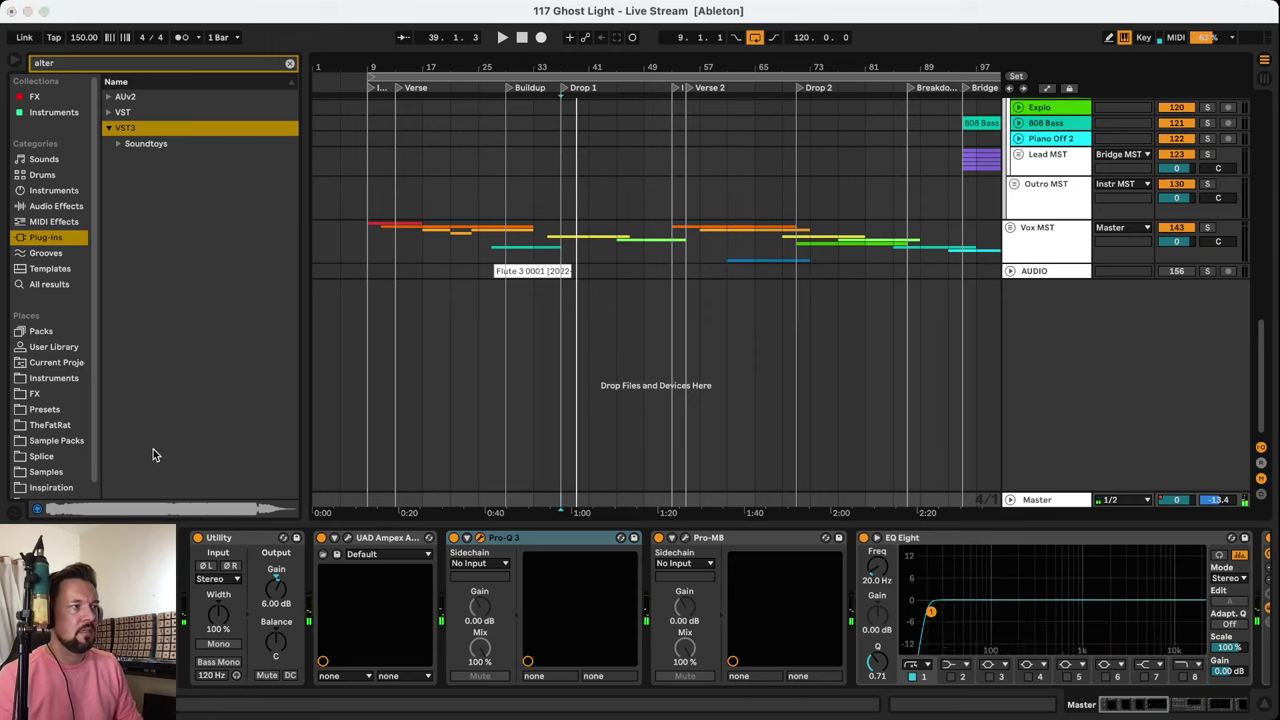
key(space)
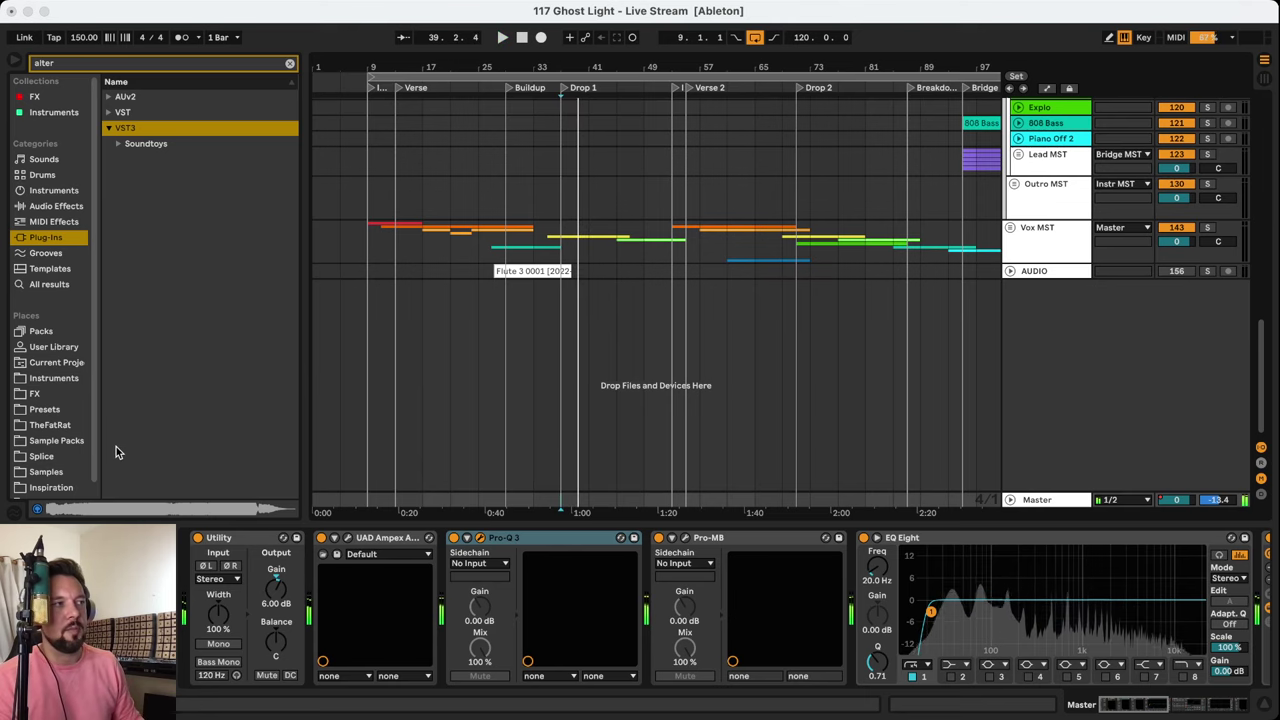
key(space)
key(space)
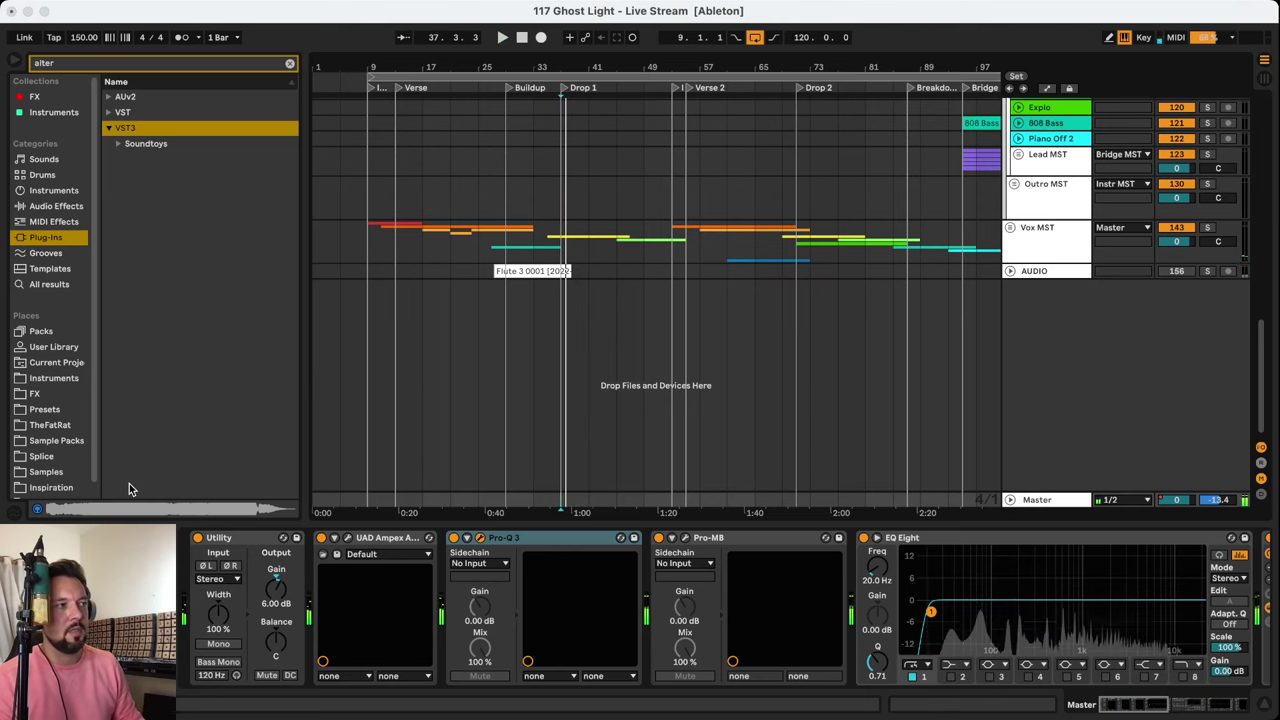
key(space)
key(space)
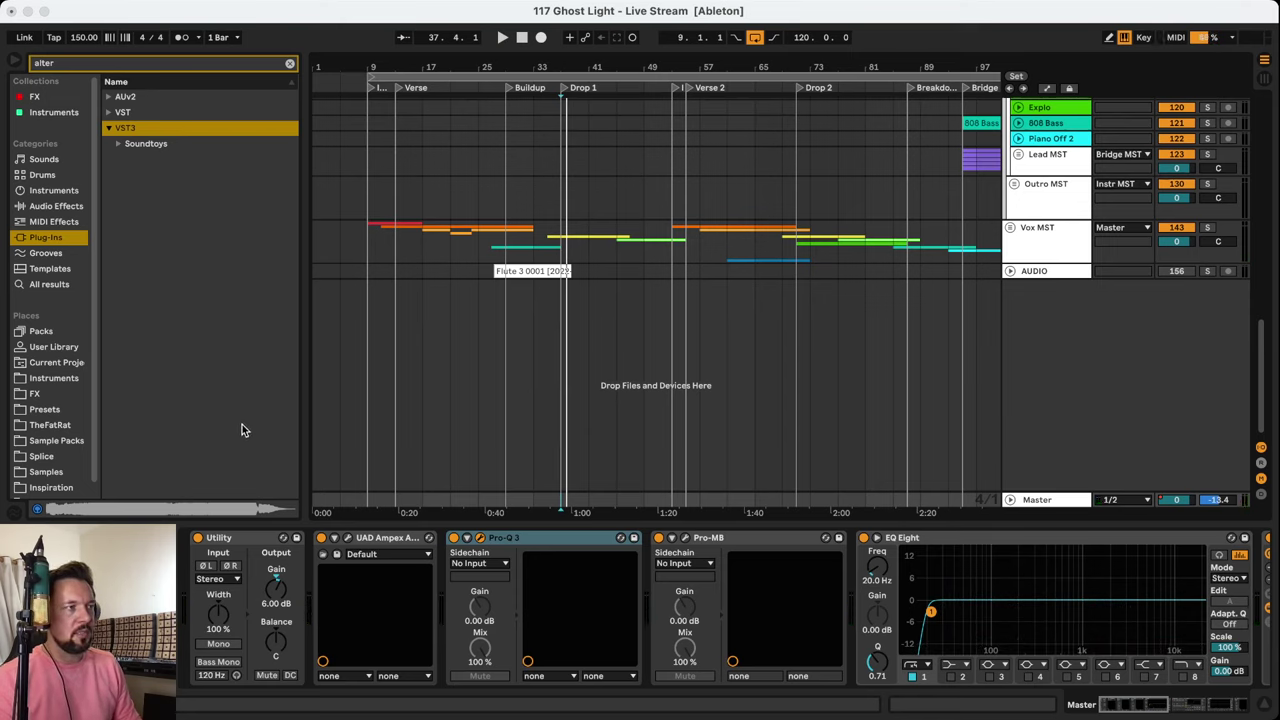
key(space)
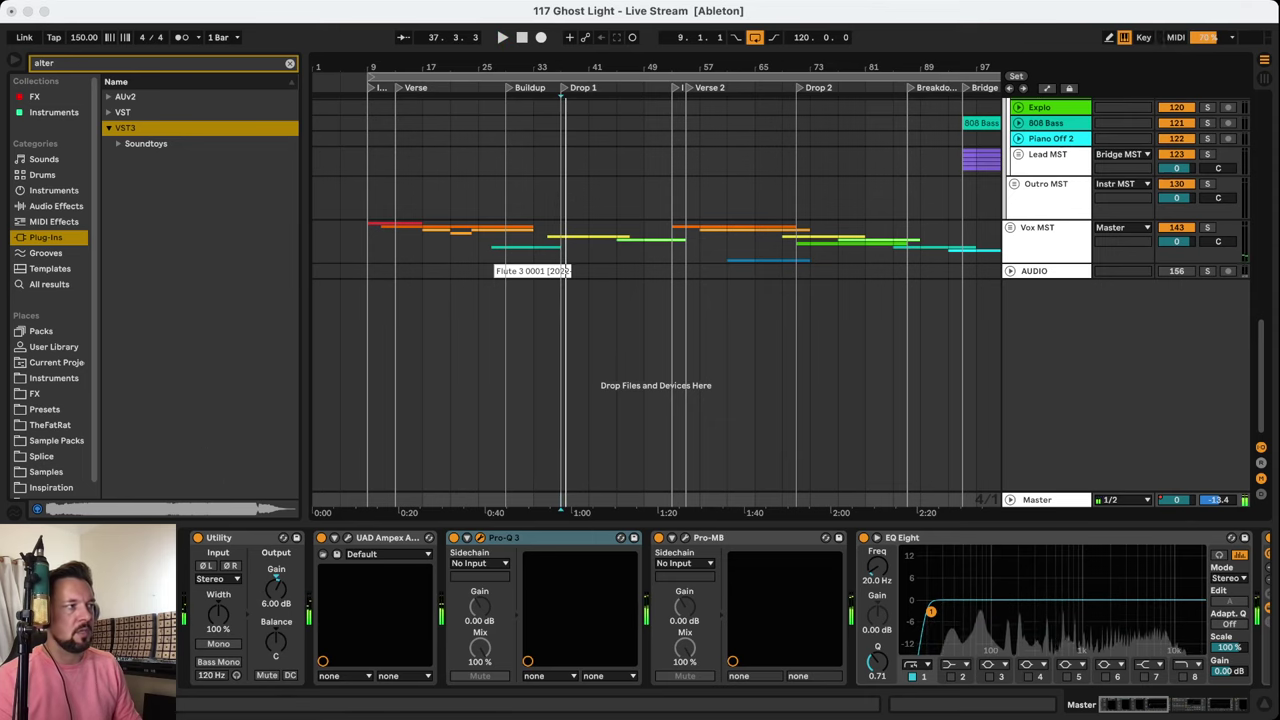
key(space)
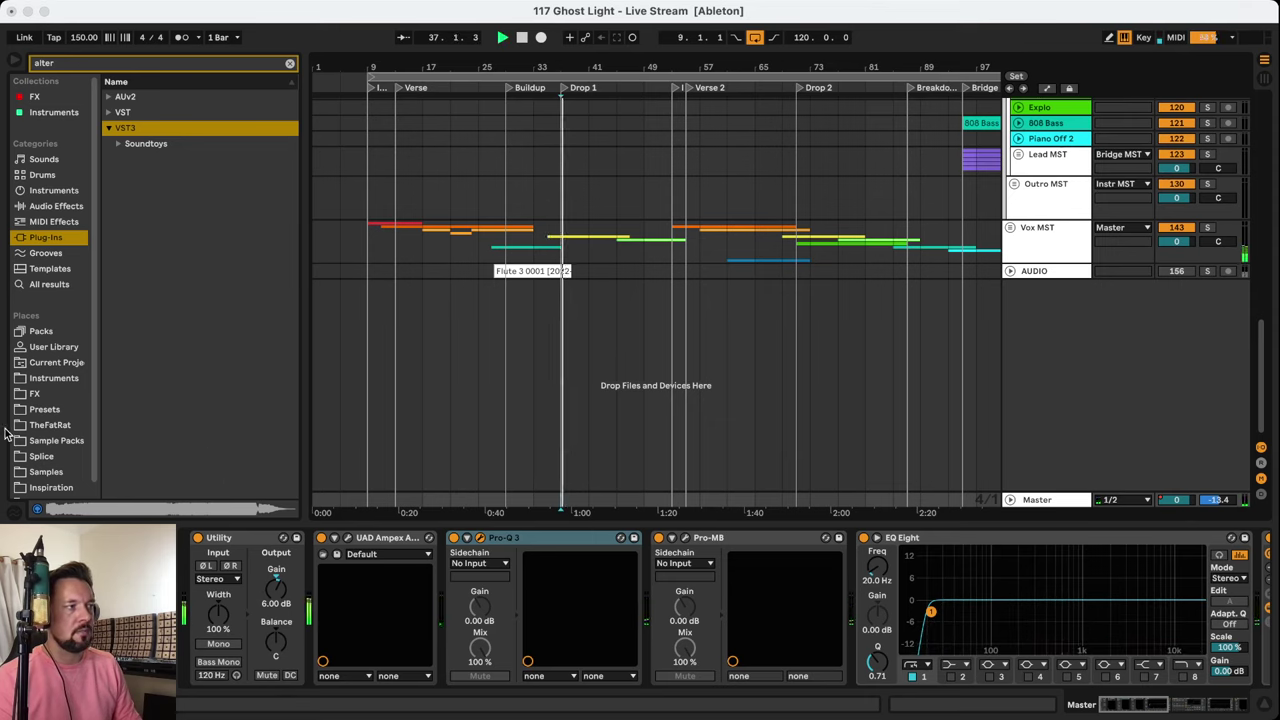
key(space)
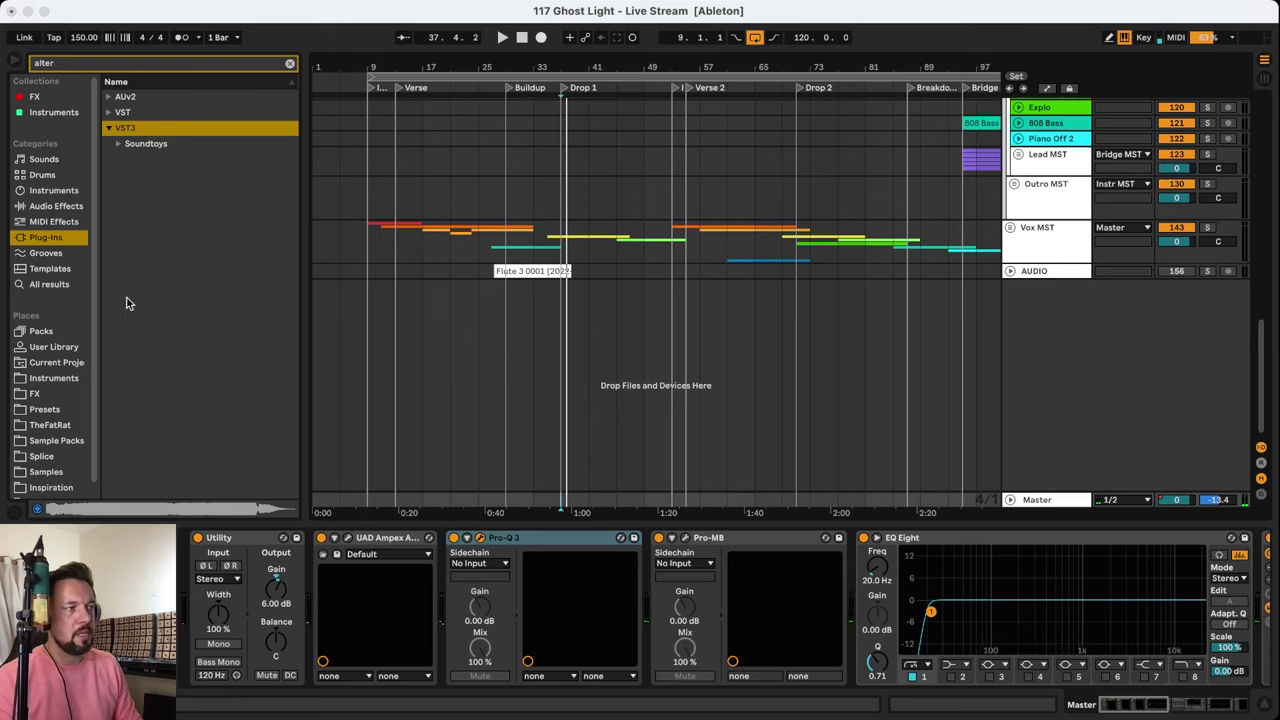
key(space)
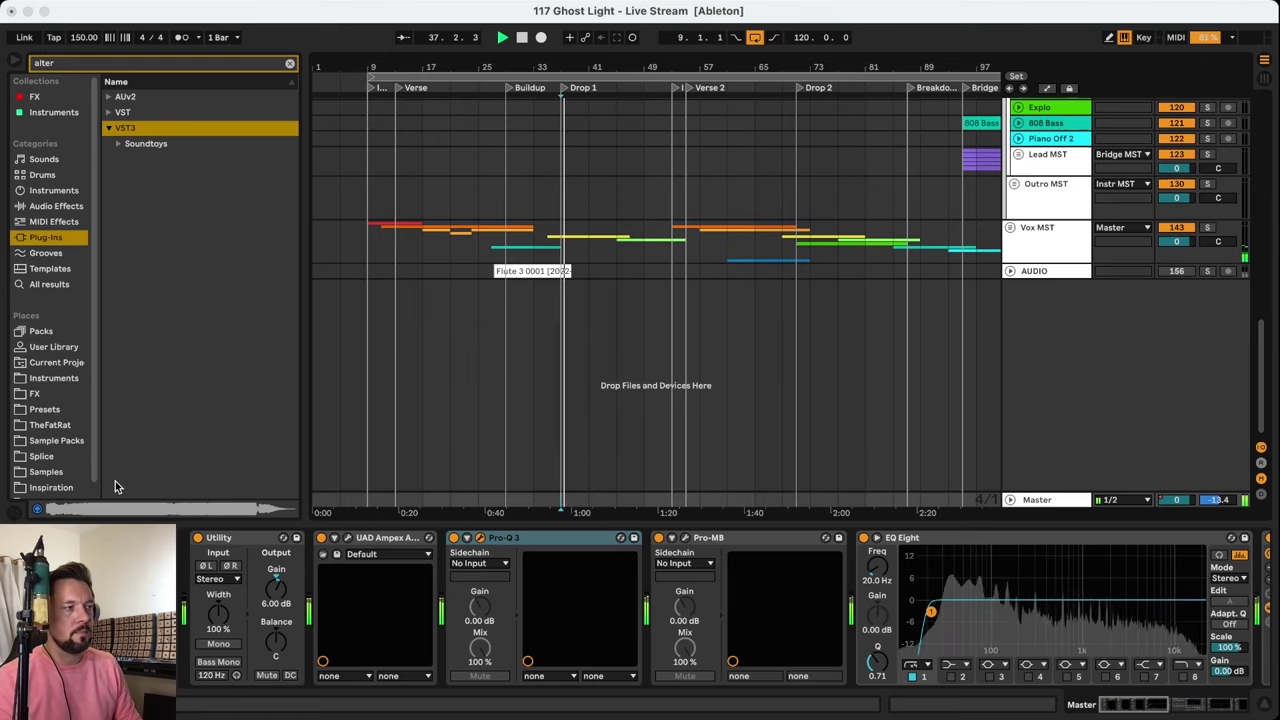
Select the Master's Pro-Q 3 and Pro-MB in turn, returning playback to bar 37 at Drop 1
click(545, 542)
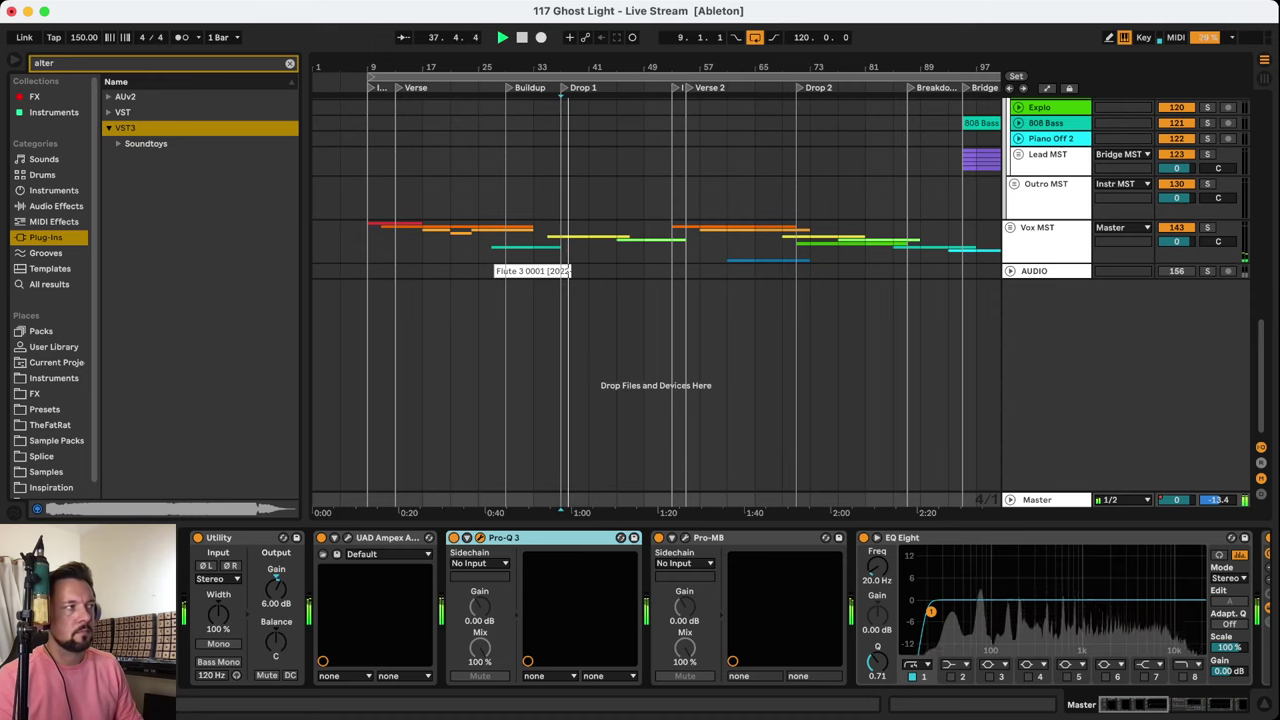
click(692, 539)
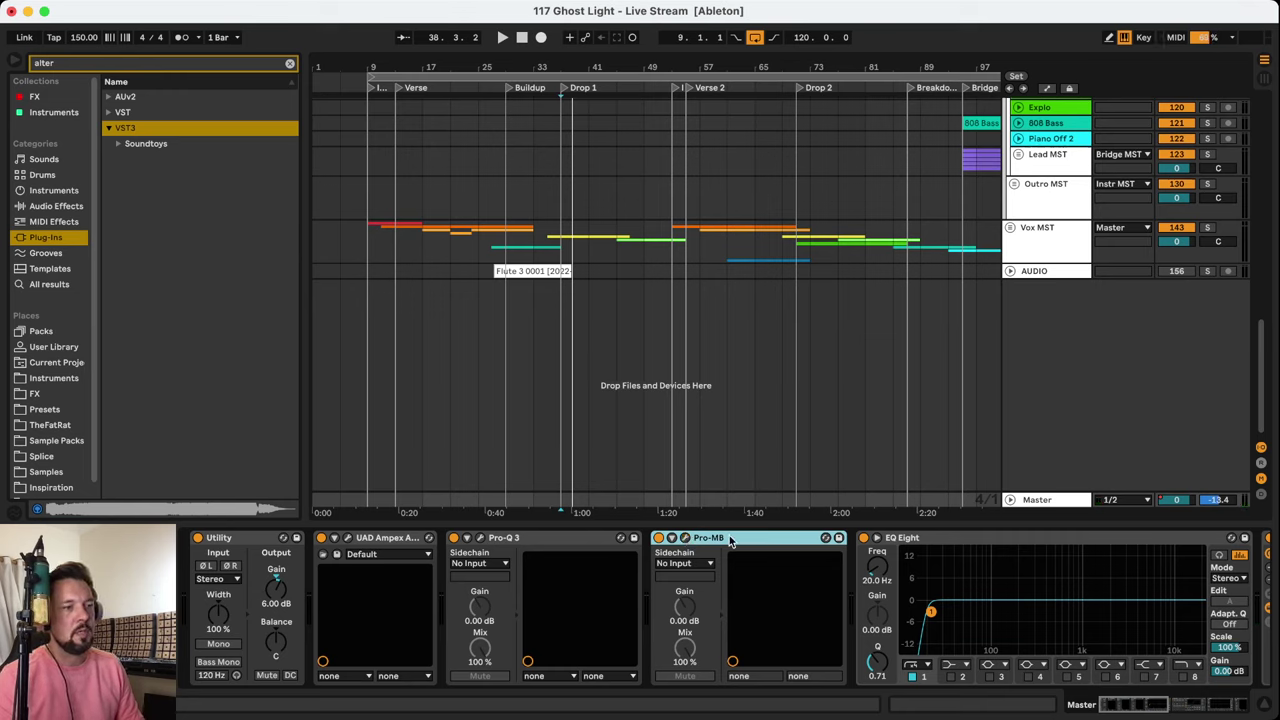
click(574, 511)
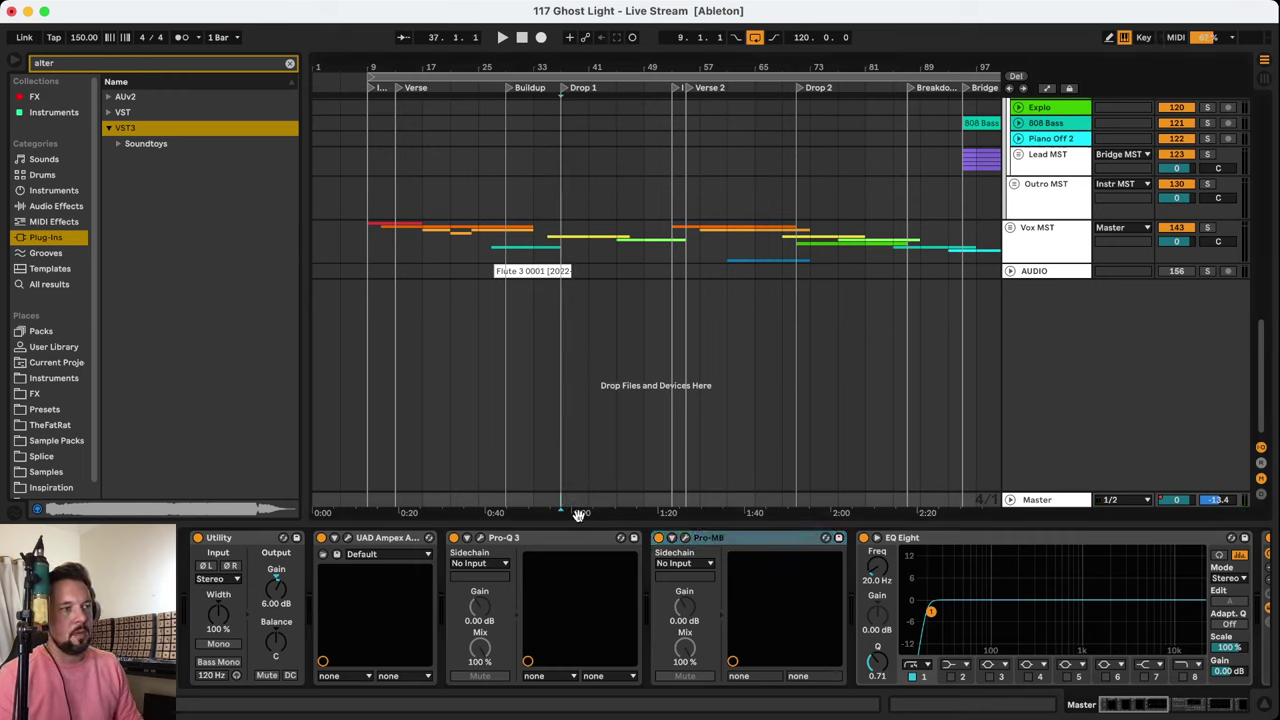
click(720, 545)
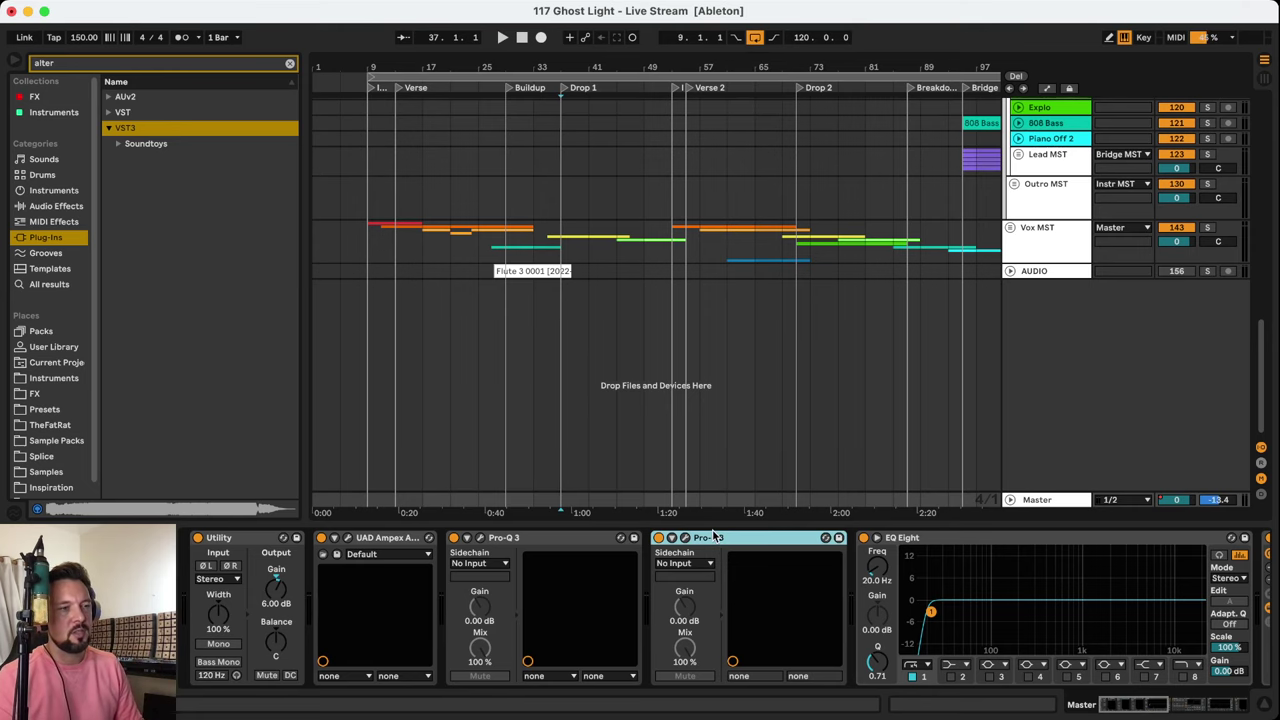
Turn band 1 of the EQ Eight after Pro-MB off during Drop 1 playback, stop, and turn it back on
mouse_move(1145, 711)
mouse_down()
mouse_move(1215, 708)
mouse_move(1167, 709)
mouse_up()
click(573, 531)
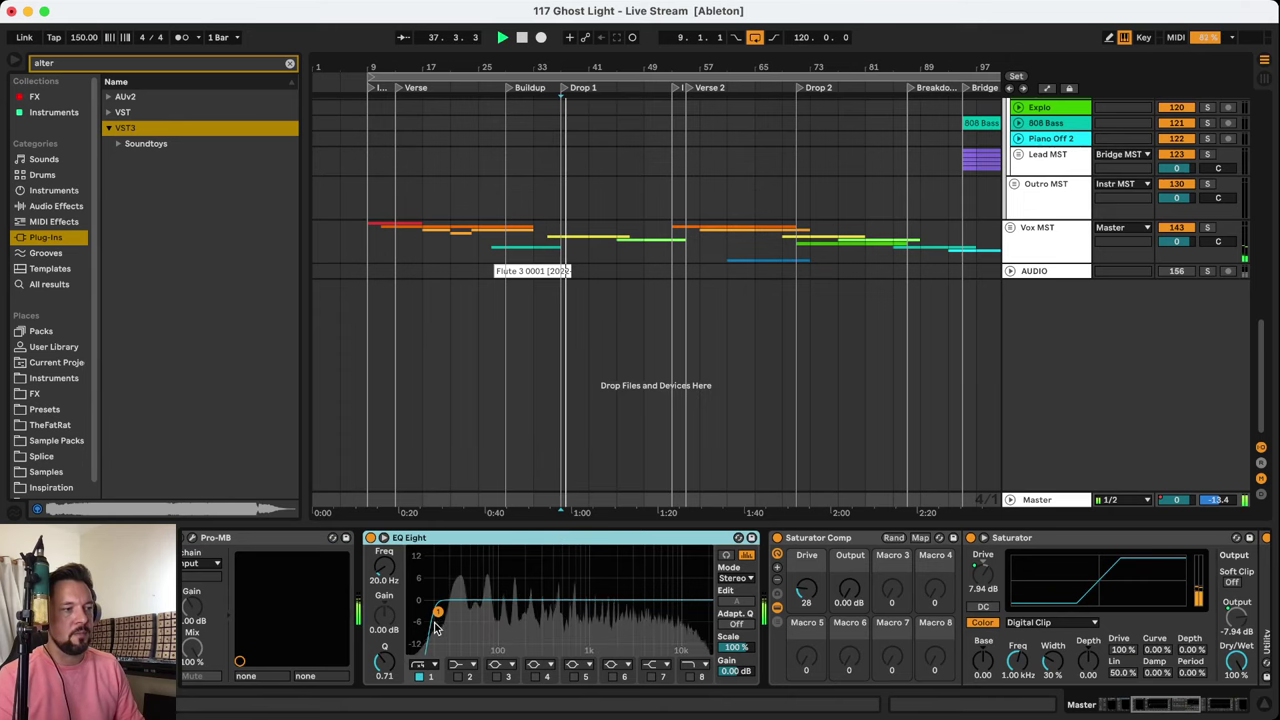
click(420, 677)
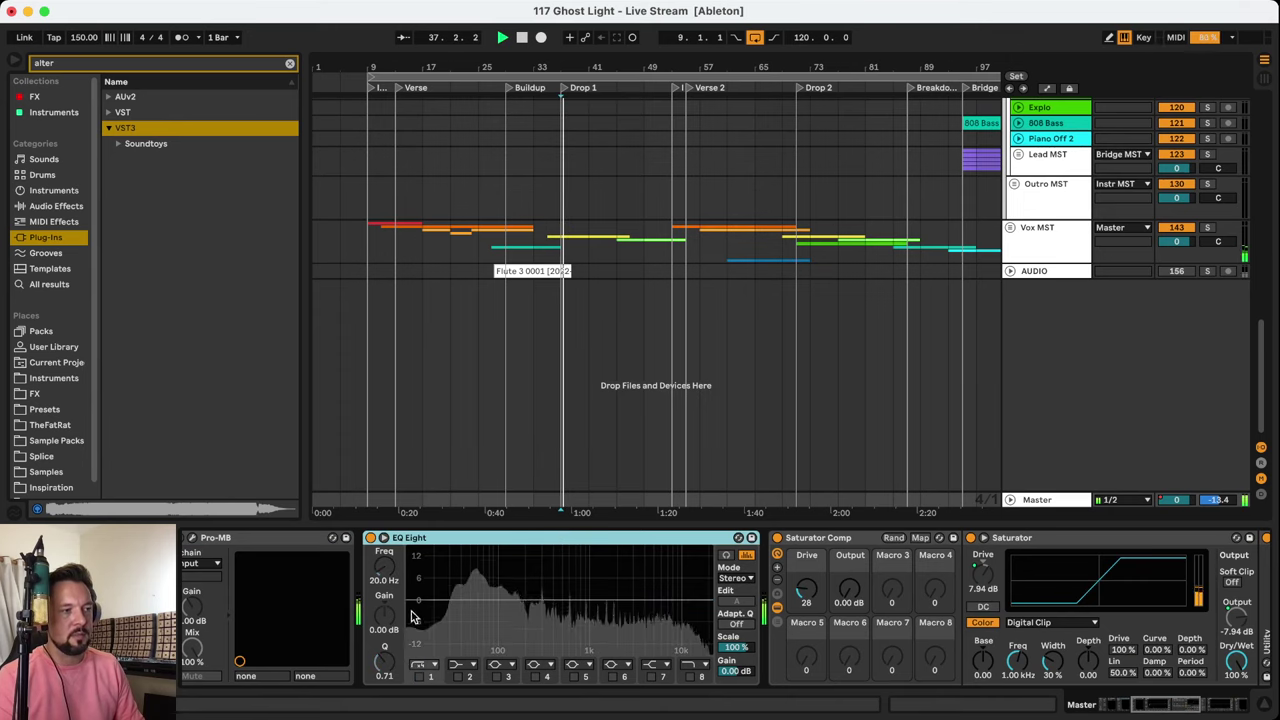
key(space)
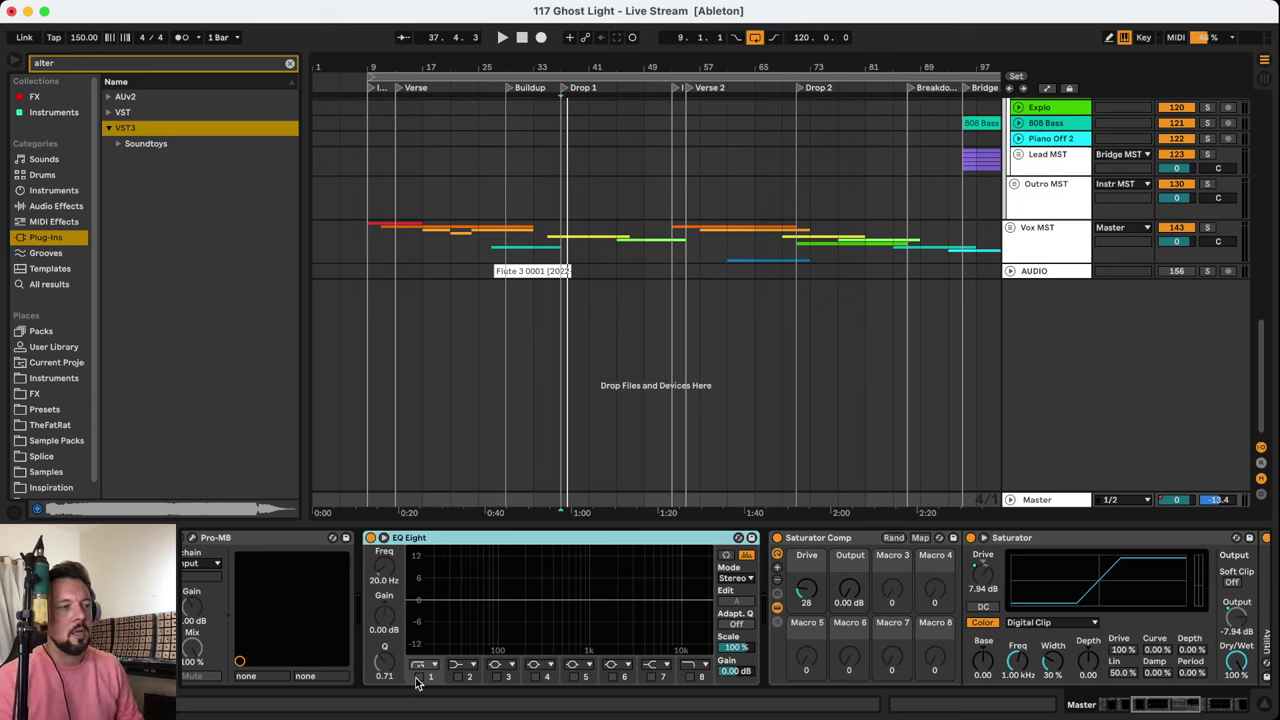
click(420, 678)
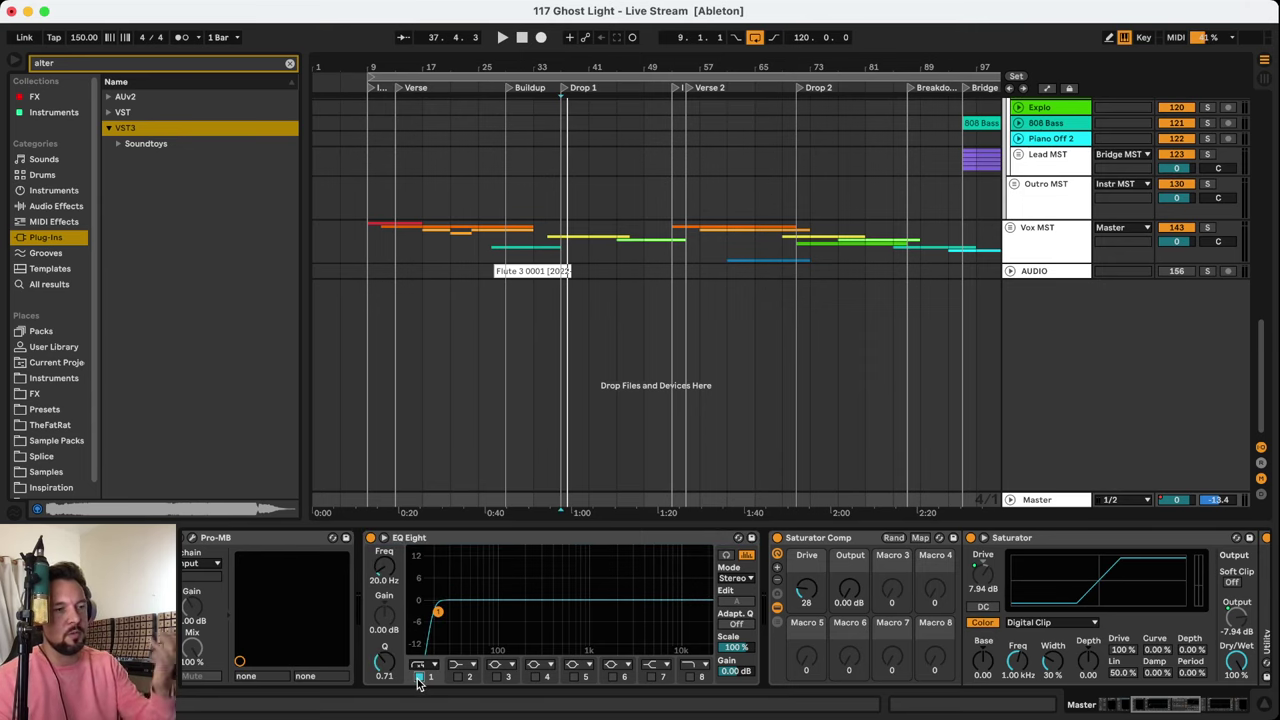
Select the Master's Saturator Comp rack and play Drop 1 from bar 37 through it
key(space)
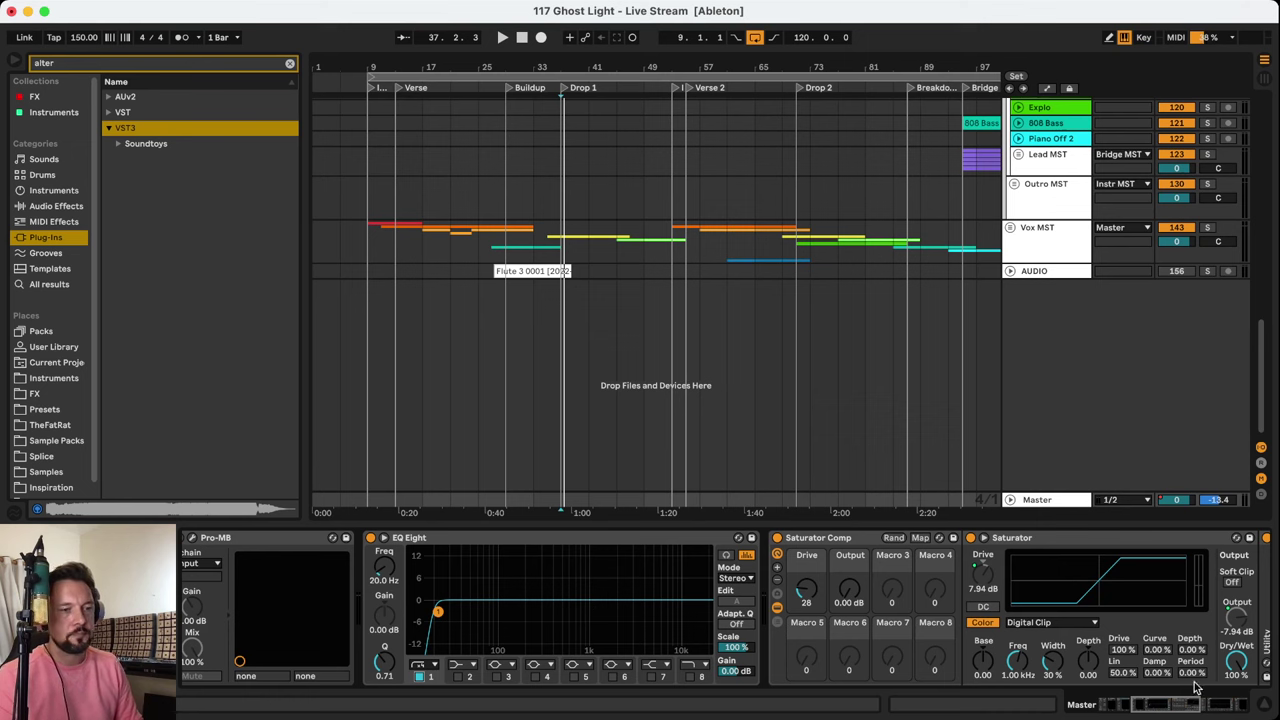
mouse_move(1192, 705)
mouse_down()
mouse_move(1235, 708)
mouse_move(1190, 704)
mouse_up()
shift+click(322, 537)
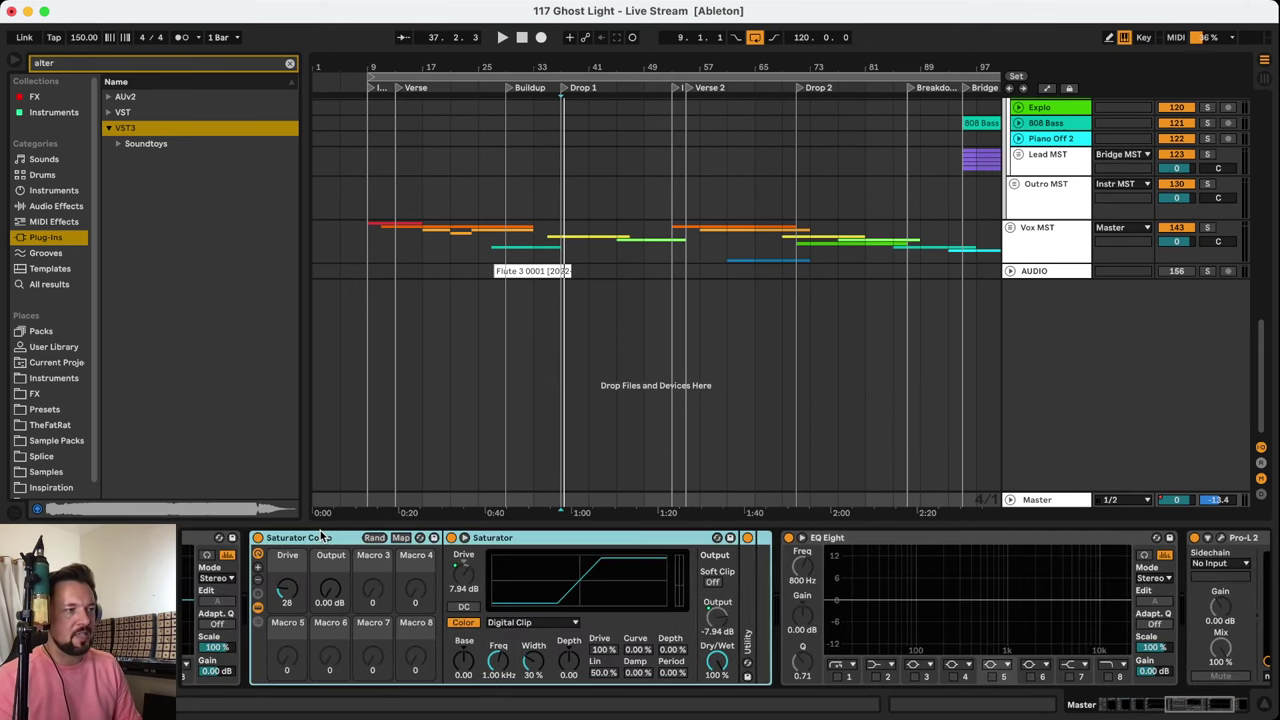
click(563, 503)
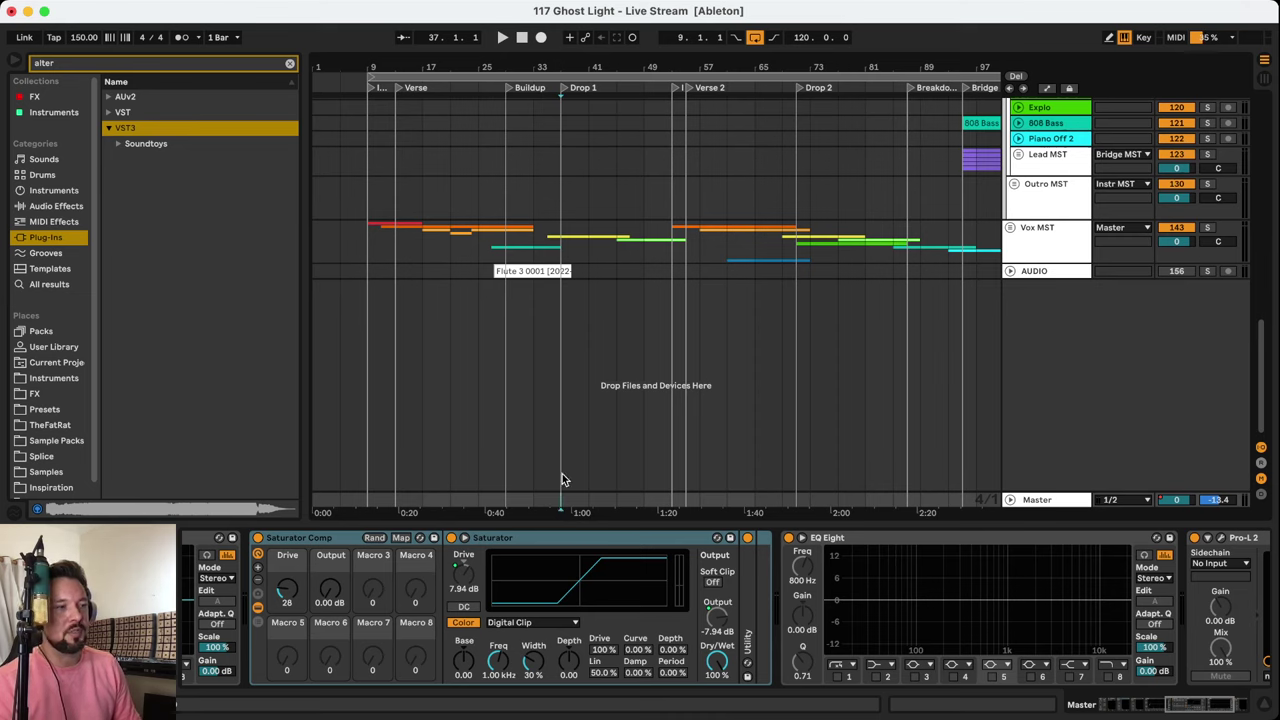
key(space)
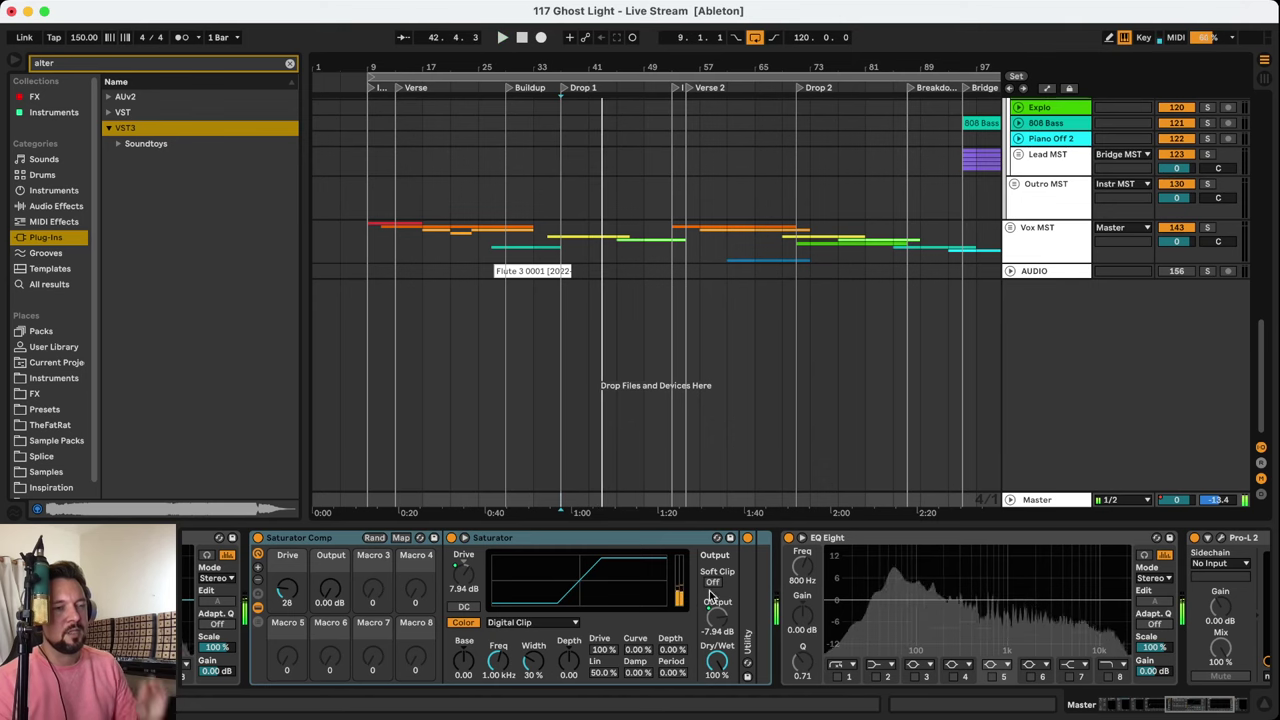
Select Pro-L 2 at the end of the Master chain and audition Drop 1 from bar 37
drag(1199, 706, 1217, 705)
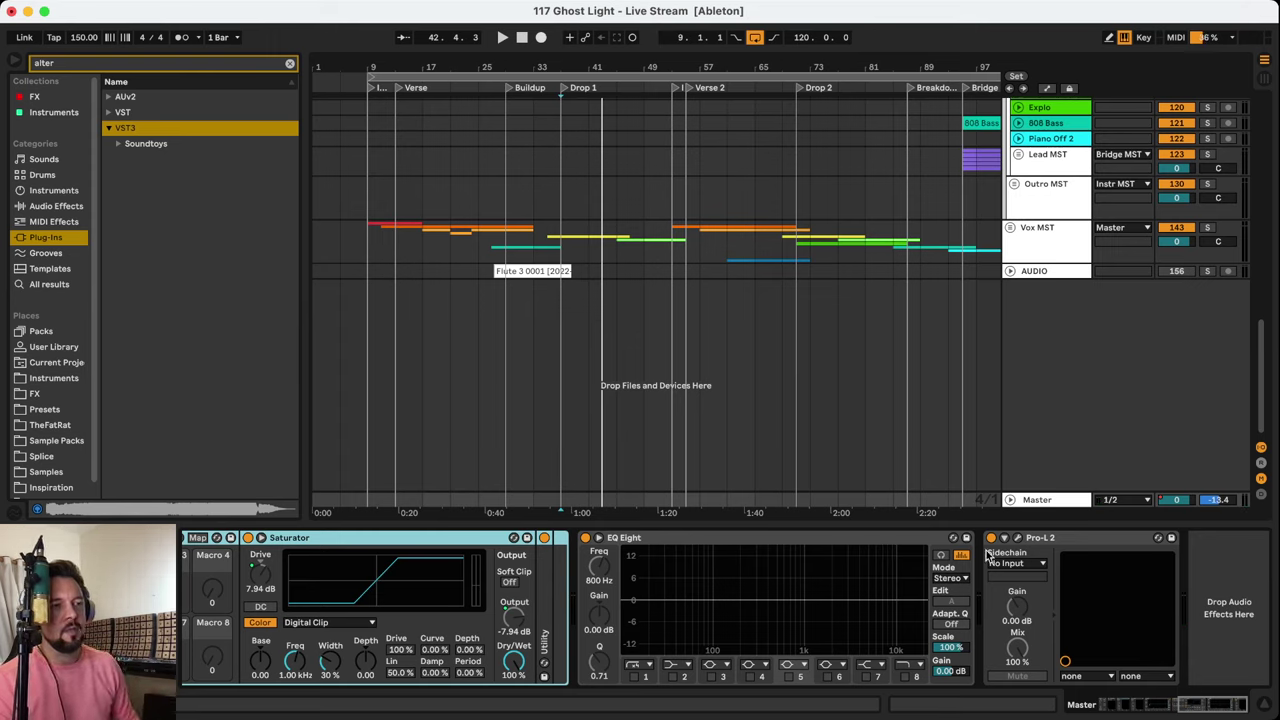
click(1045, 546)
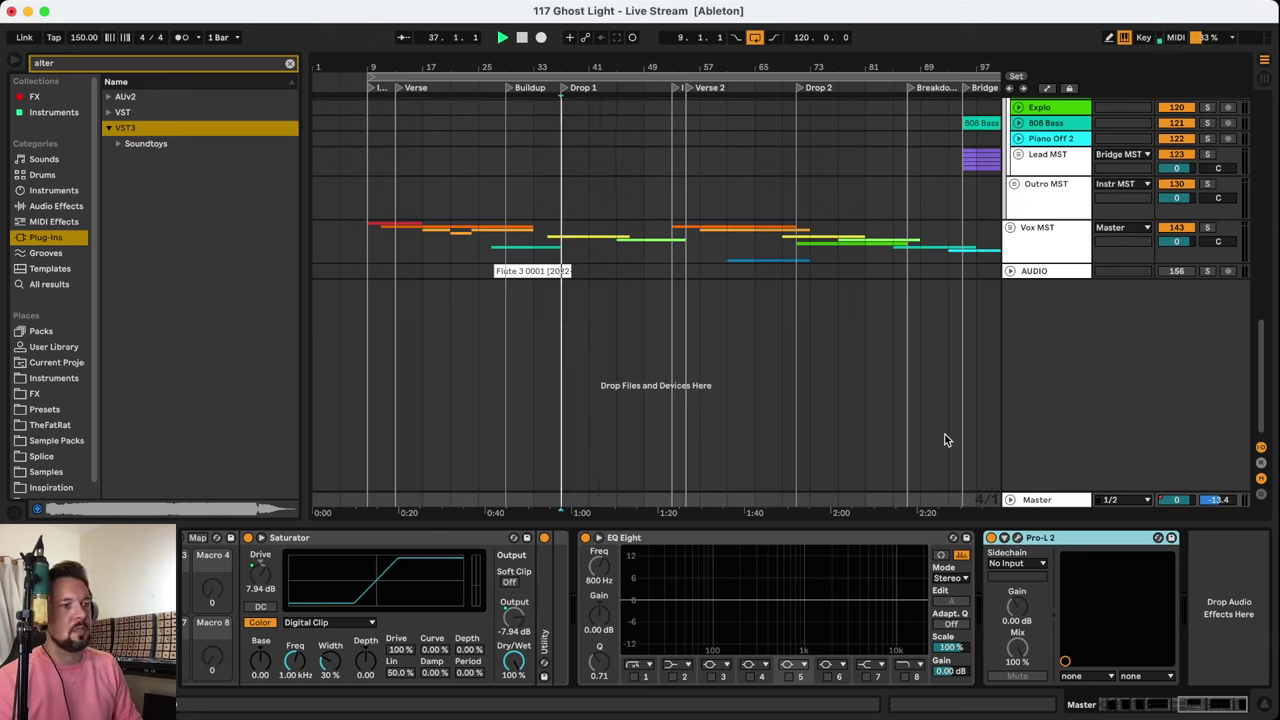
key(space)
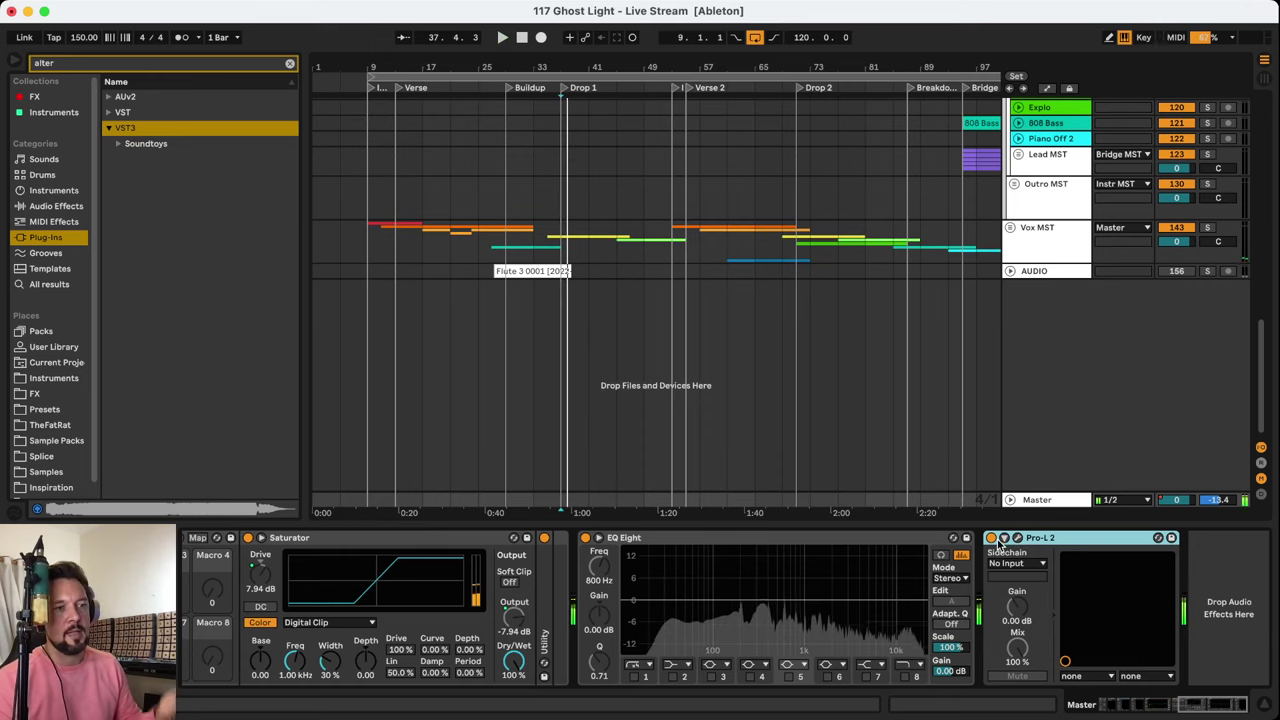
Stop playback and delete the EQ Eight between the Saturator Comp rack and Pro-L 2 on the Master
key(space)
click(797, 547)
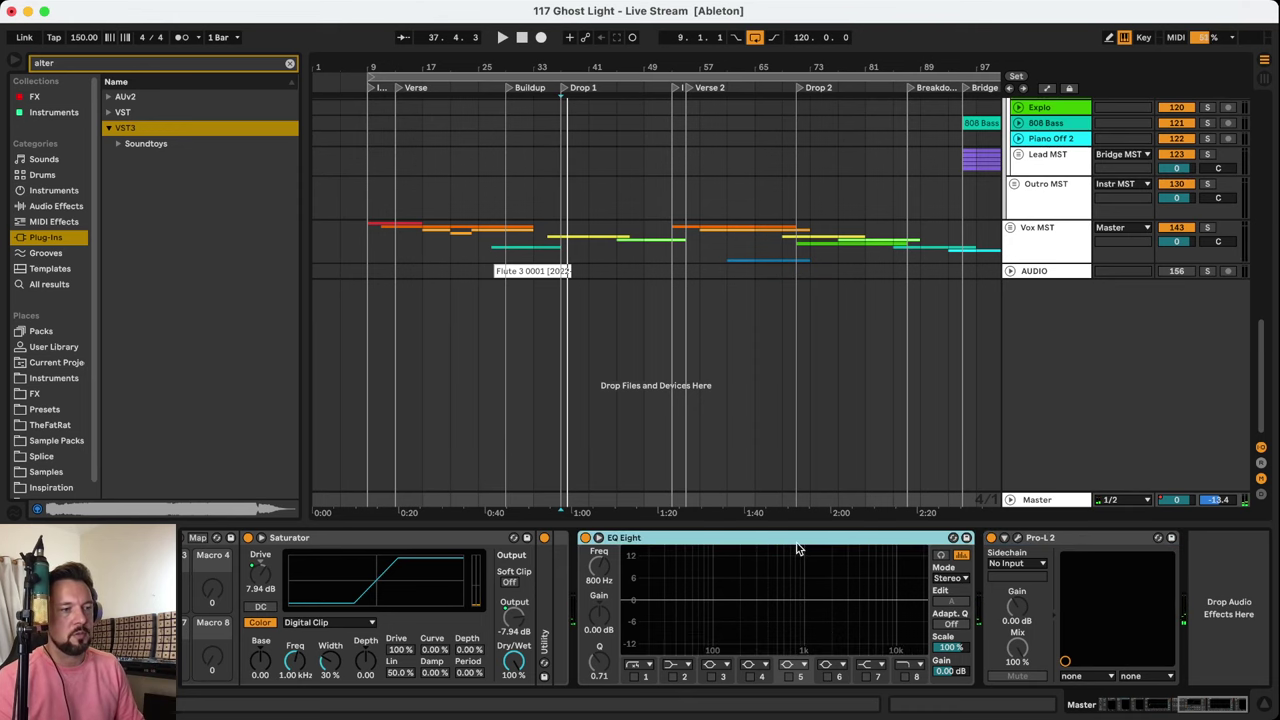
key(Delete)
Review the Master chain from UAD Ampex through Pro-Q 3 and Pro-MB to Pro-L 2, and switch application focus
drag(1209, 706, 1097, 714)
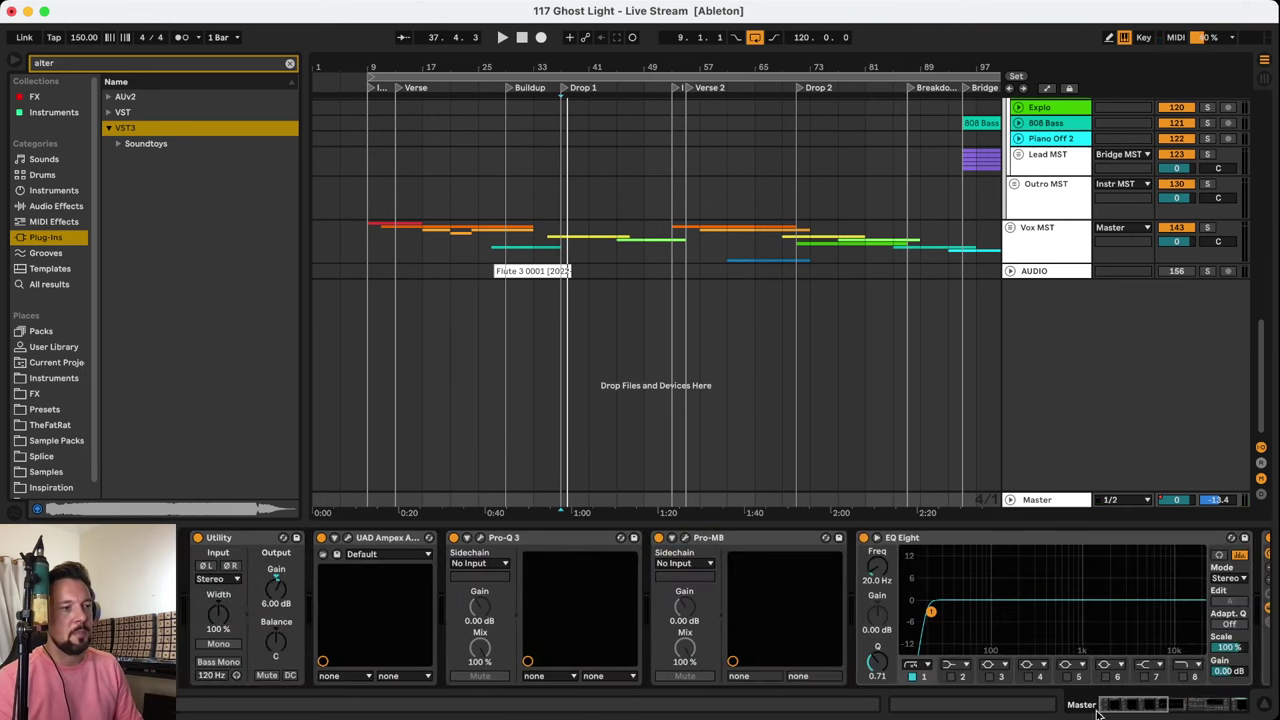
click(422, 552)
click(570, 544)
click(716, 544)
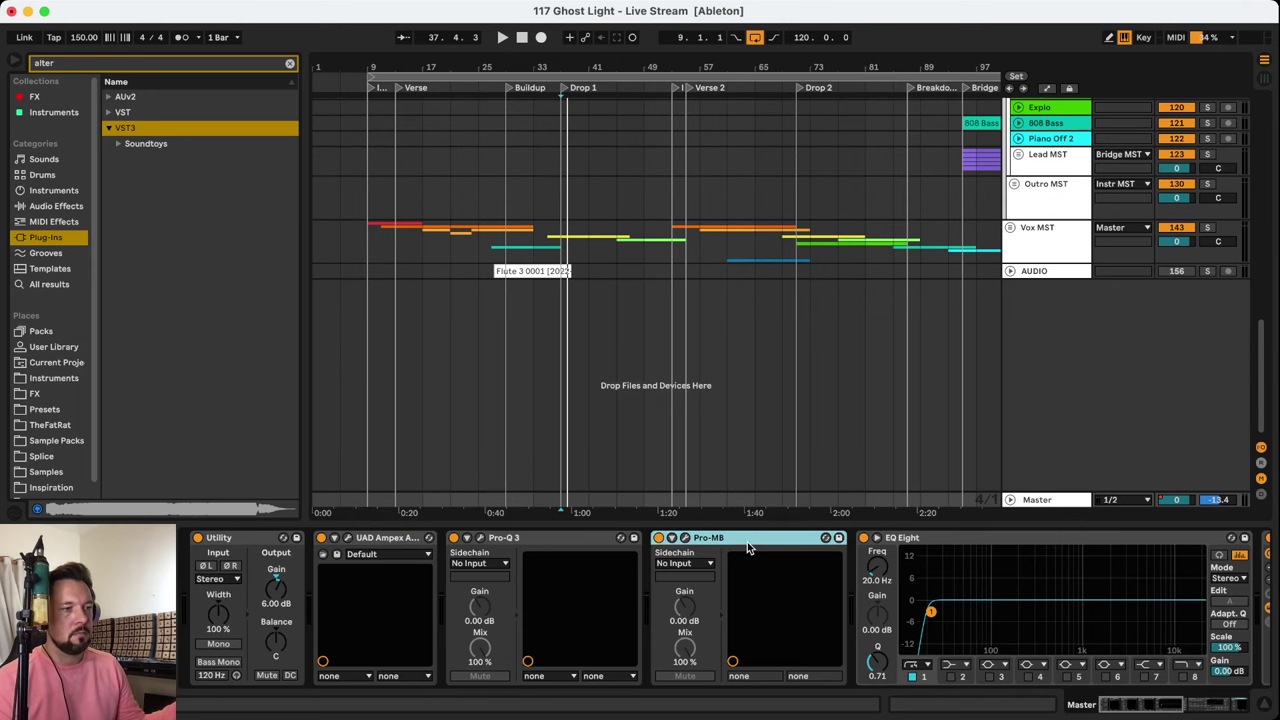
drag(1130, 710, 1234, 708)
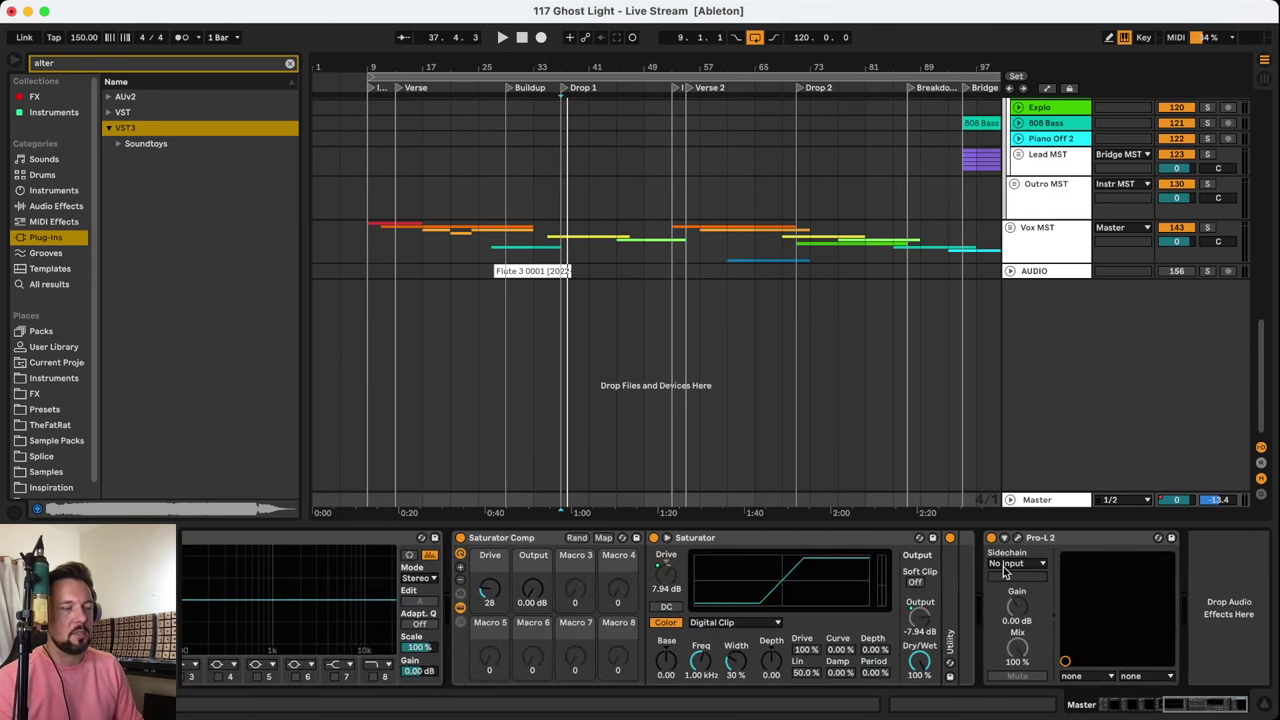
key(super+Tab)
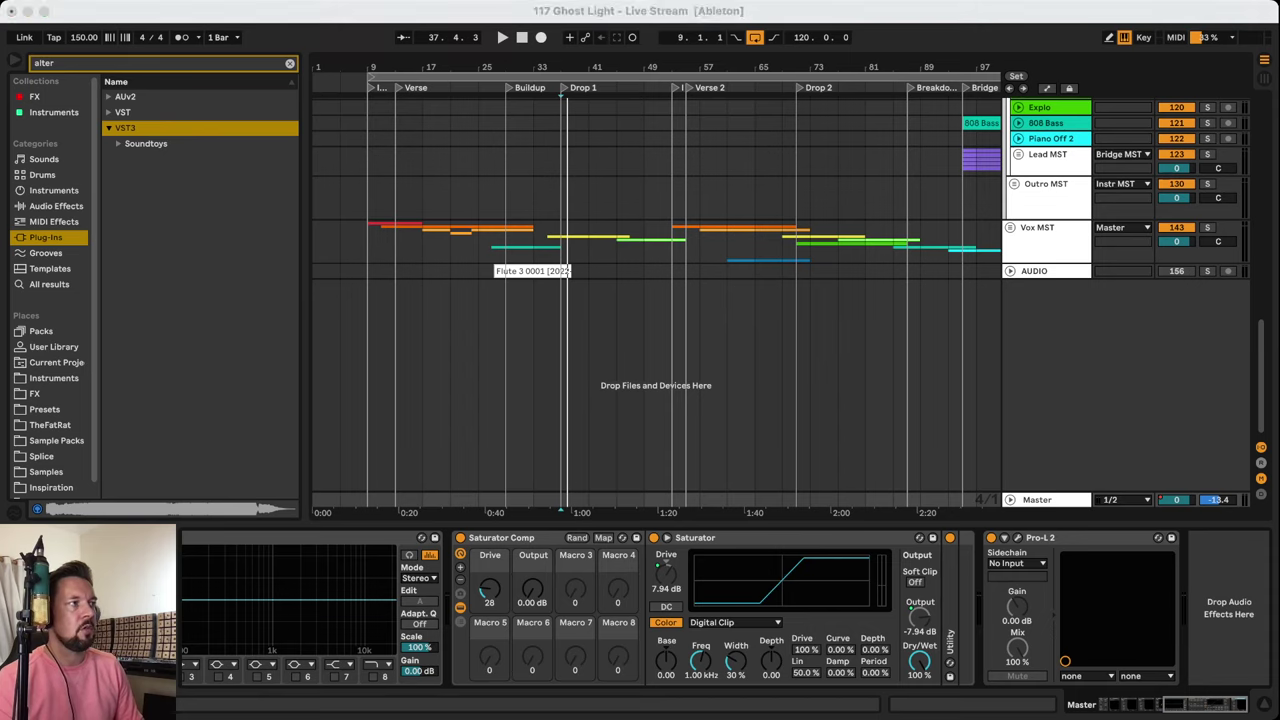